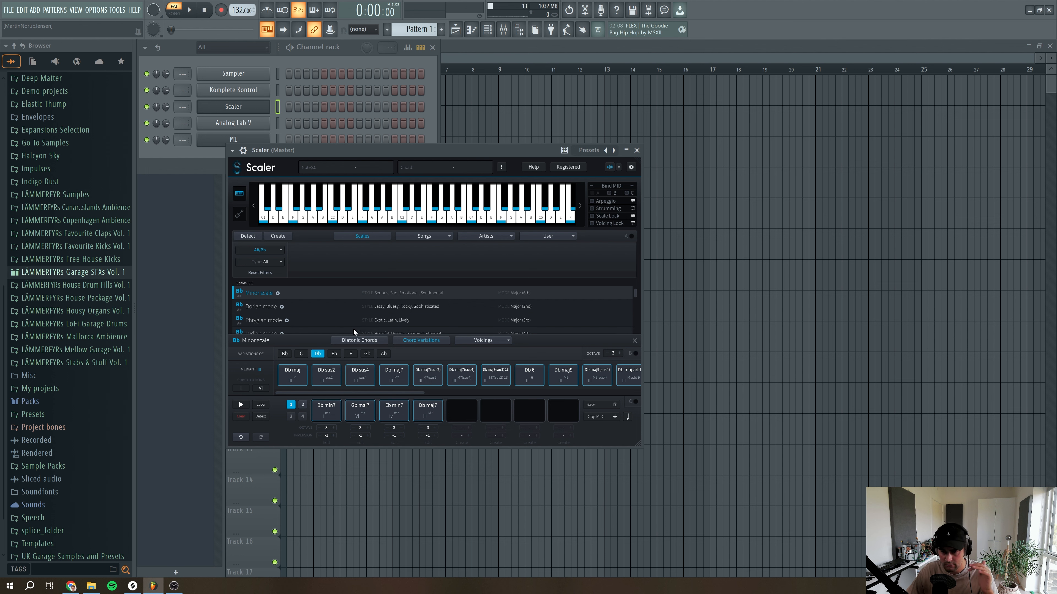
Audition Db chord variations in Scaler and the Bb min7, Gb maj7, Eb min7 and Db maj7 chords of the progression
click(497, 377)
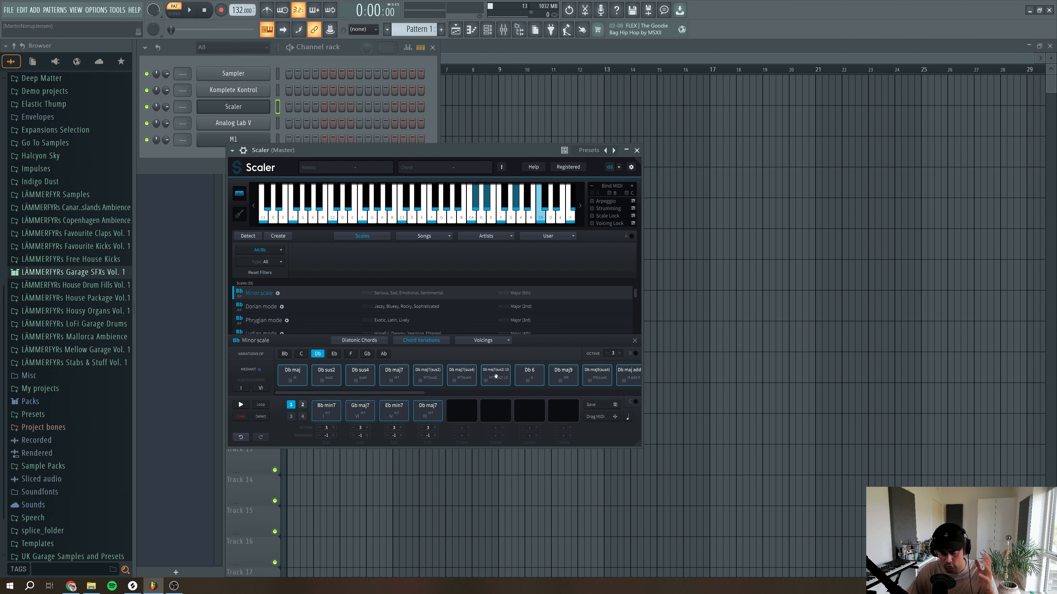
click(394, 371)
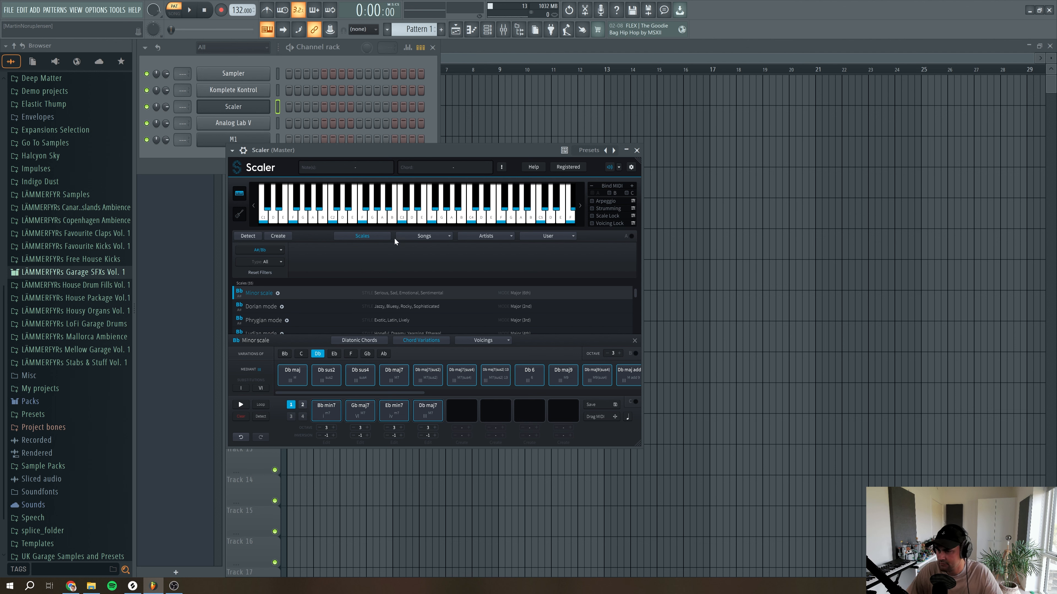
drag(394, 152, 388, 149)
click(354, 400)
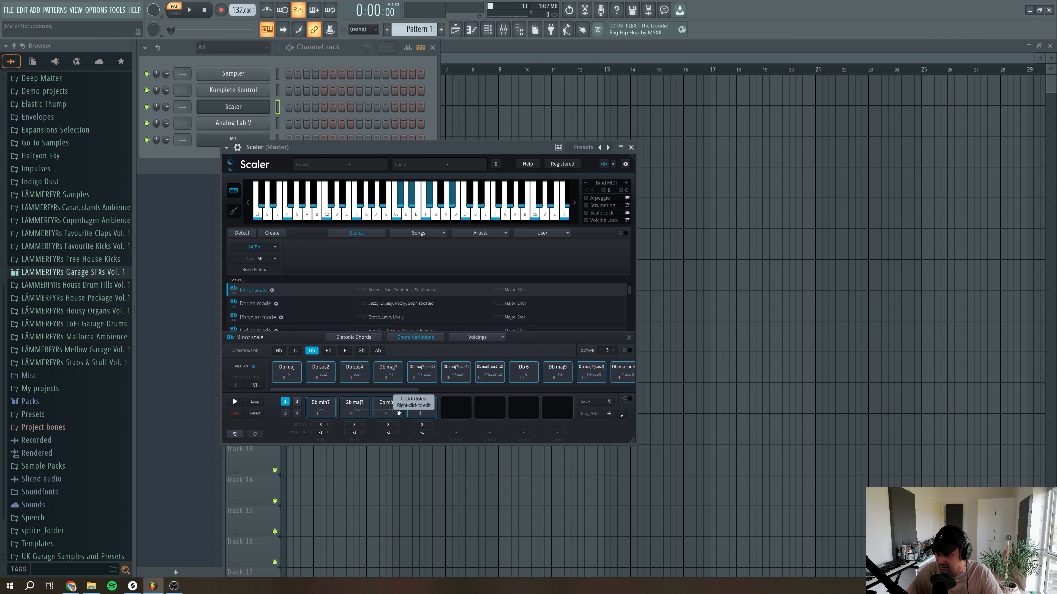
click(349, 407)
click(422, 407)
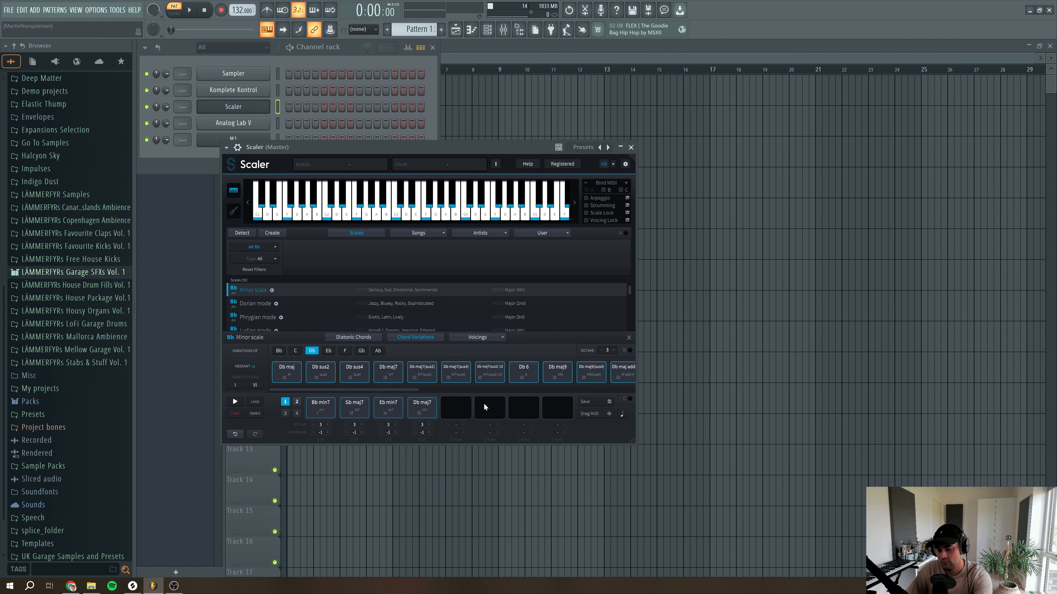
click(334, 406)
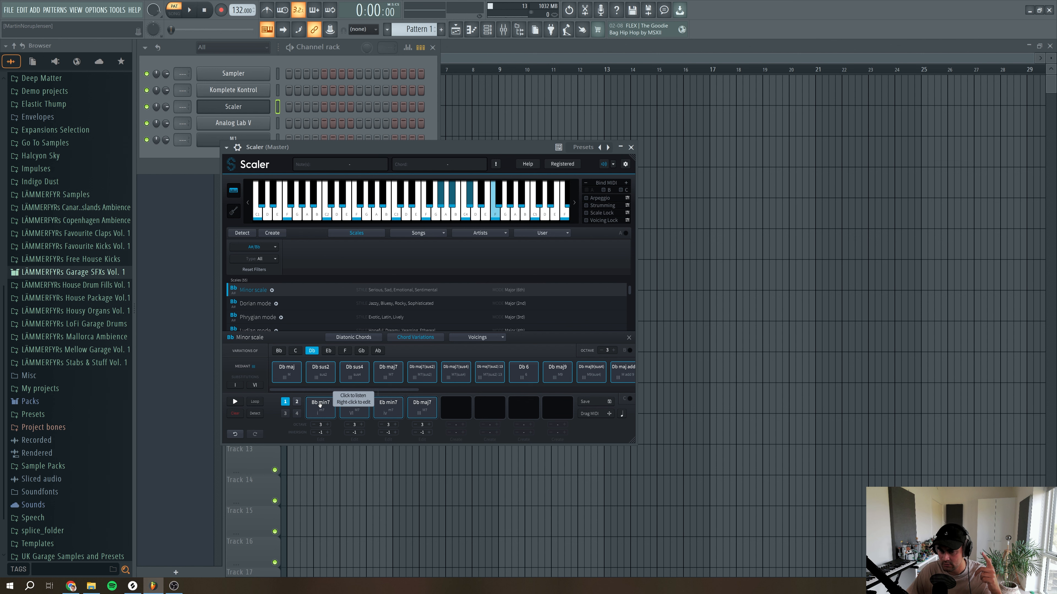
click(354, 405)
click(388, 404)
click(425, 407)
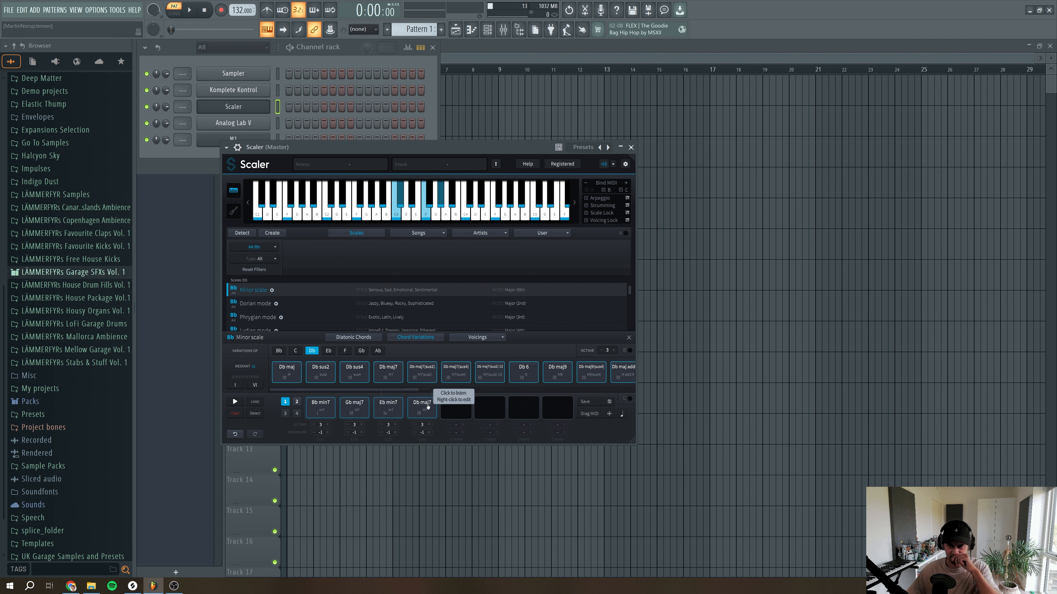
click(363, 403)
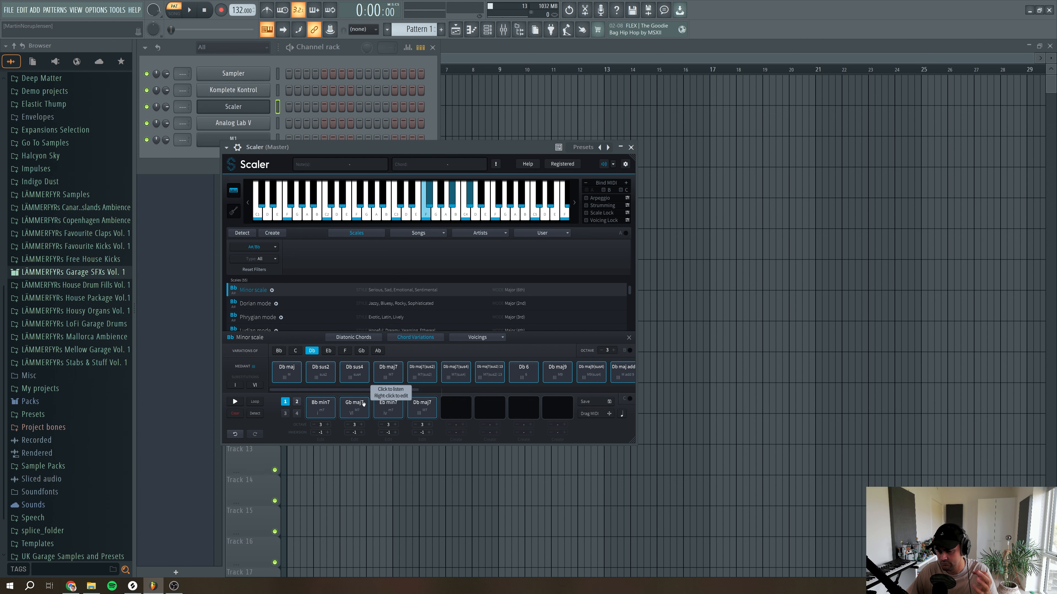
Open Analog Lab V from the channel rack and load the Clean Mark V preset from its Electric Piano sounds
drag(378, 147, 599, 91)
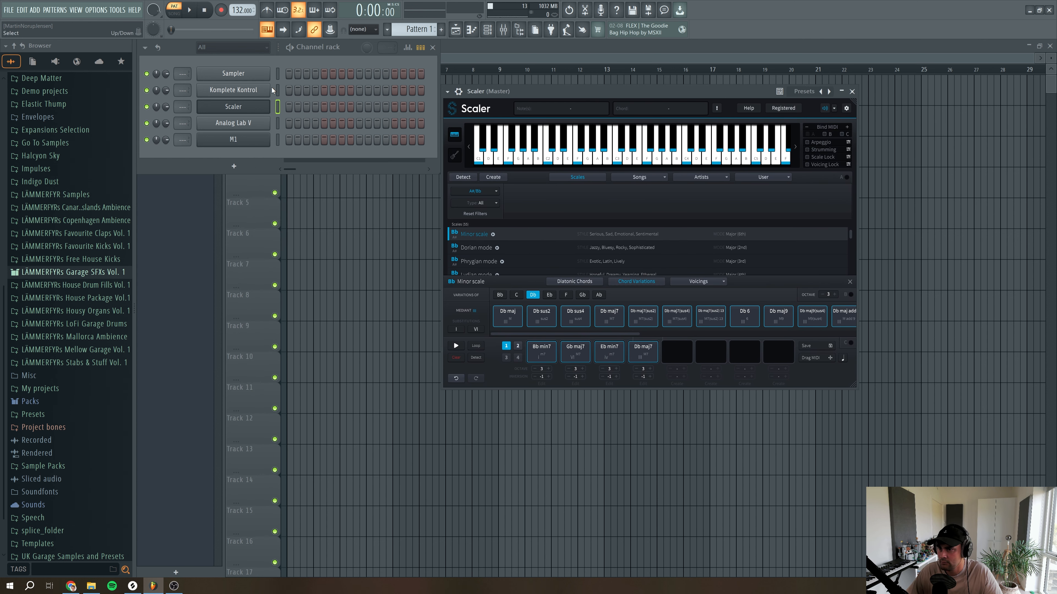
click(249, 125)
drag(394, 126, 372, 83)
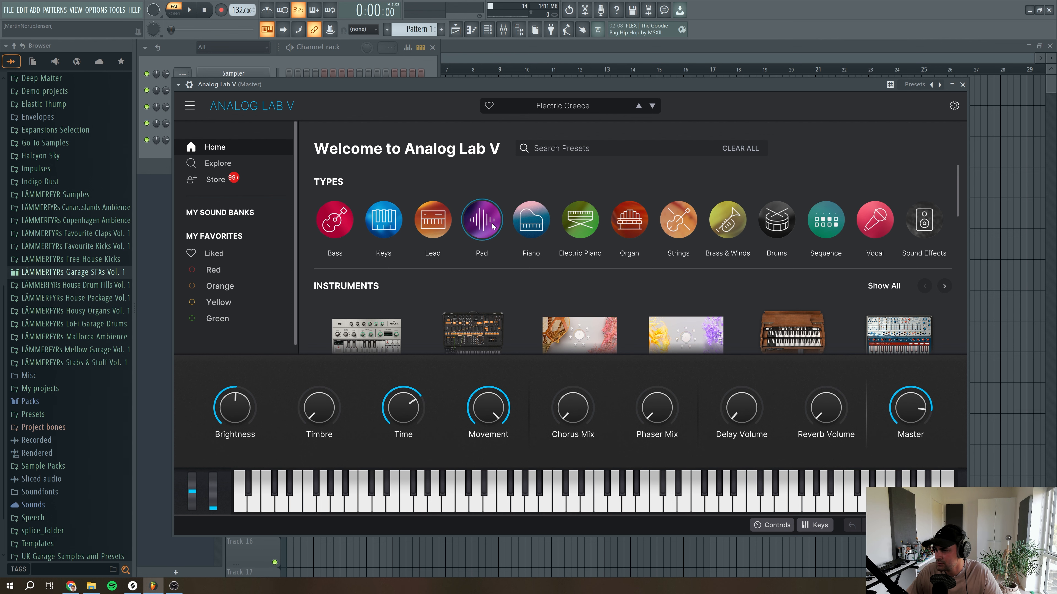
click(578, 226)
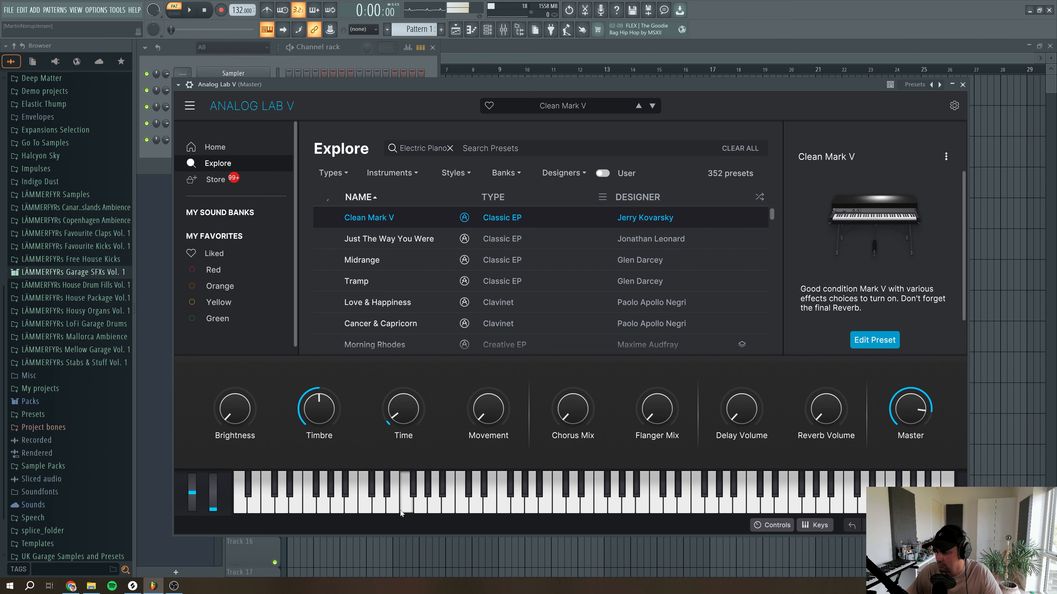
Transfer Scaler's four-chord progression as MIDI onto the Analog Lab V channel
click(962, 85)
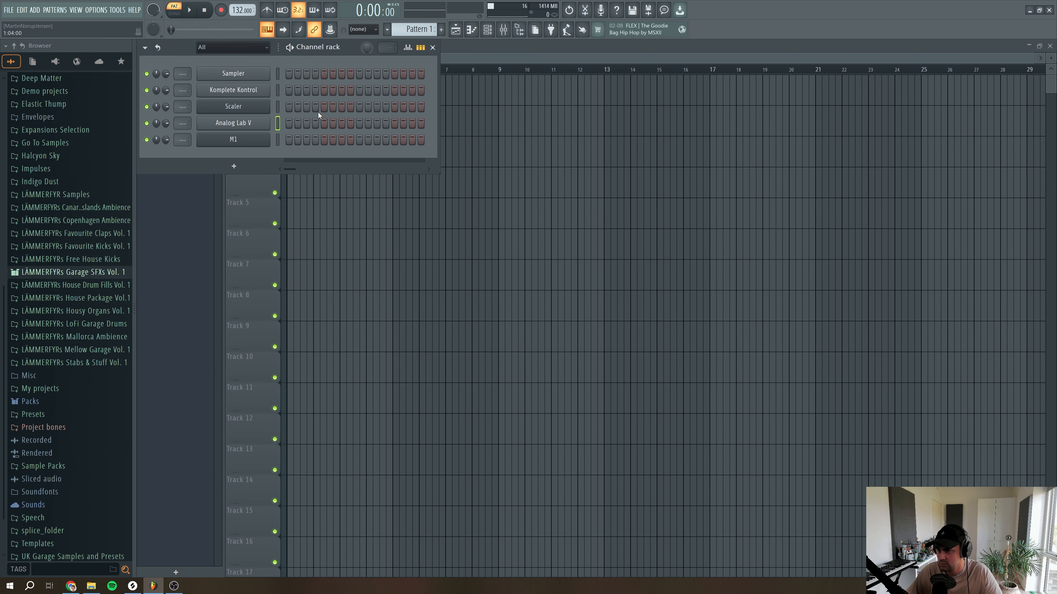
click(247, 111)
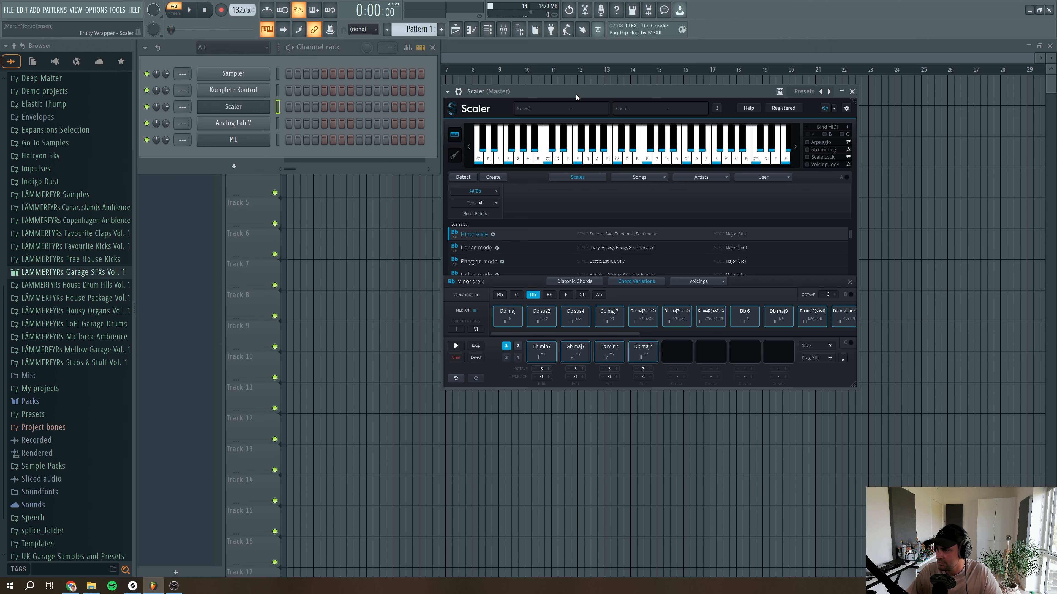
drag(576, 96, 595, 104)
drag(845, 366, 302, 224)
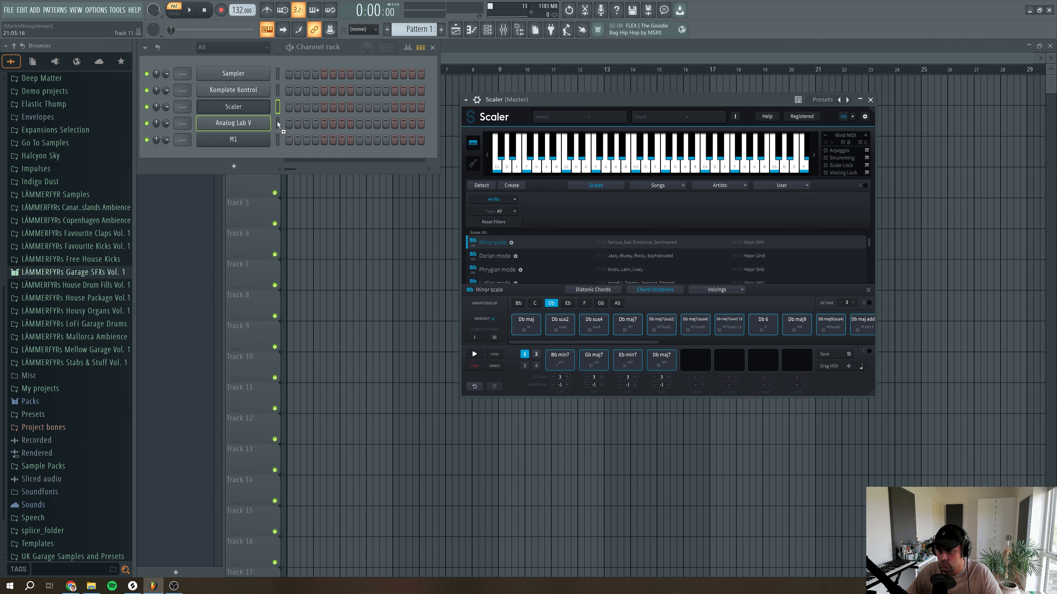
drag(277, 123, 278, 124)
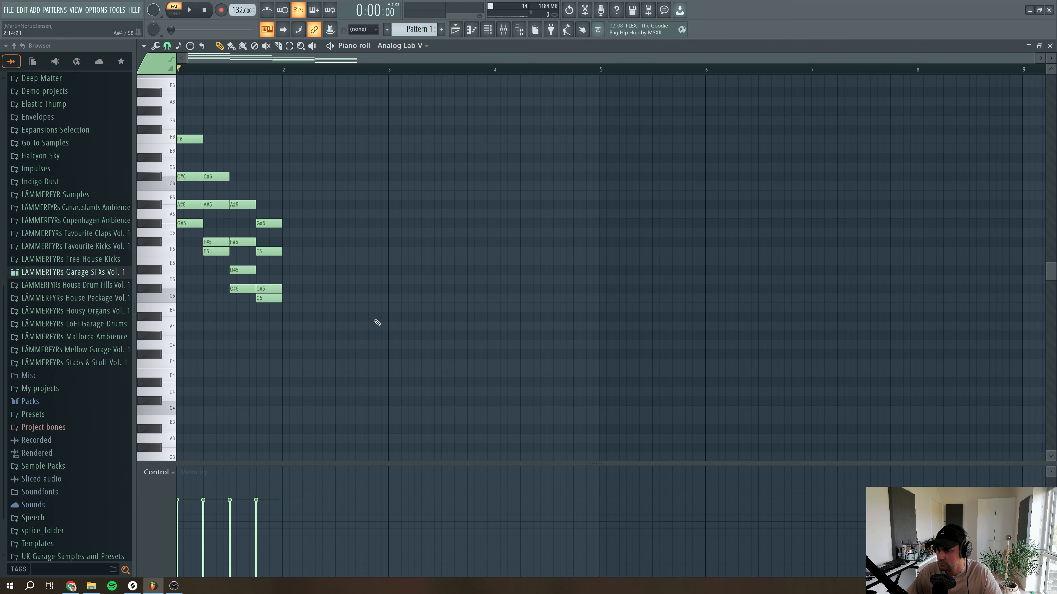
Start the four chords on bars 1, 2, 3 and 4, lengthen all notes to almost a full bar, and play the progression
drag(371, 350, 295, 175)
drag(425, 335, 398, 204)
drag(466, 360, 504, 221)
drag(577, 330, 276, 138)
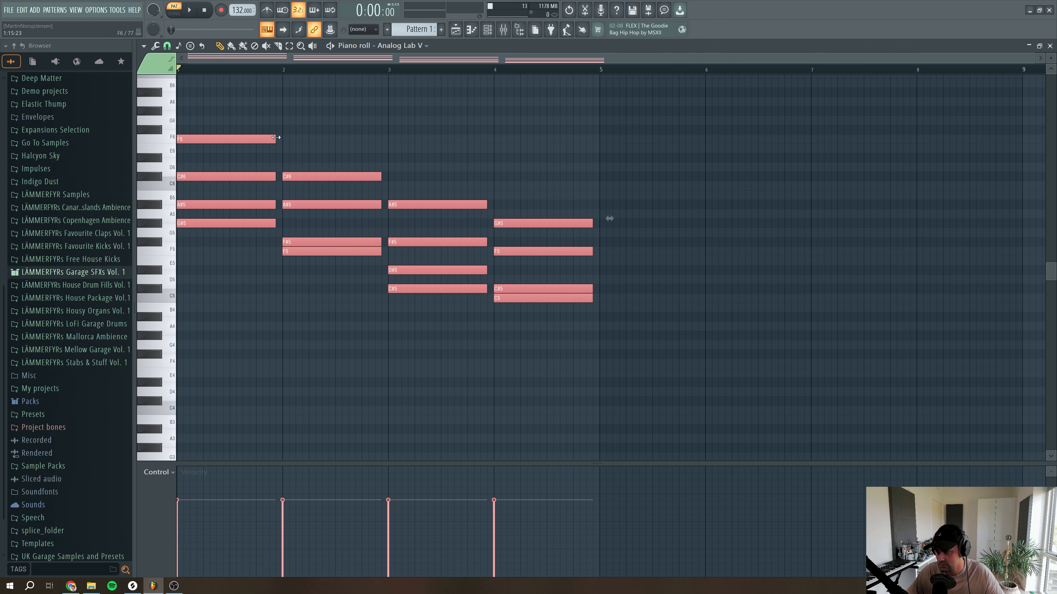
click(353, 345)
key(space)
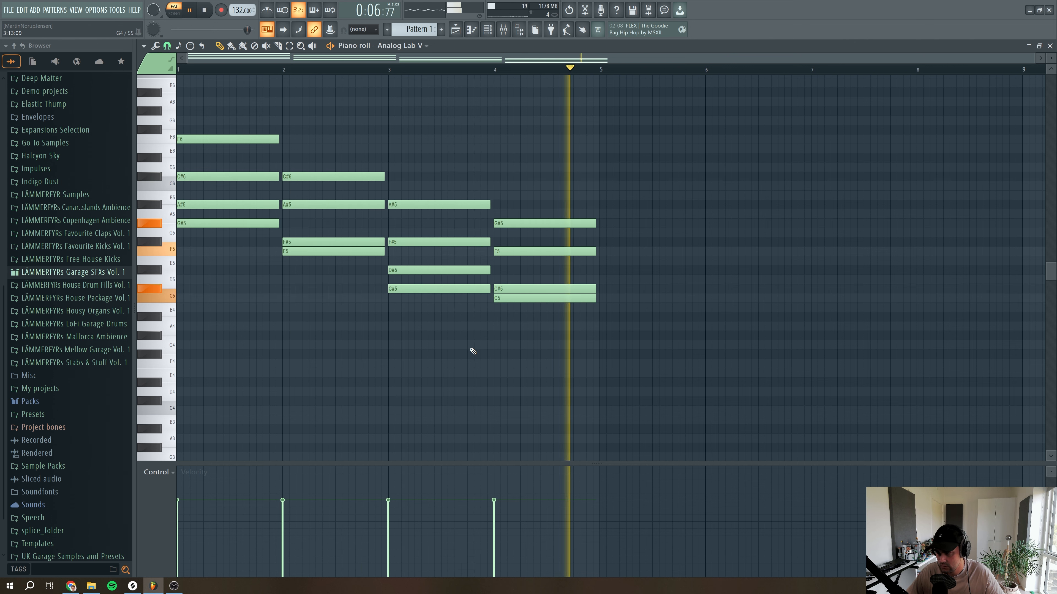
key(space)
Try the first chord's F6 note one octave lower during playback and move it back up
drag(317, 154, 163, 97)
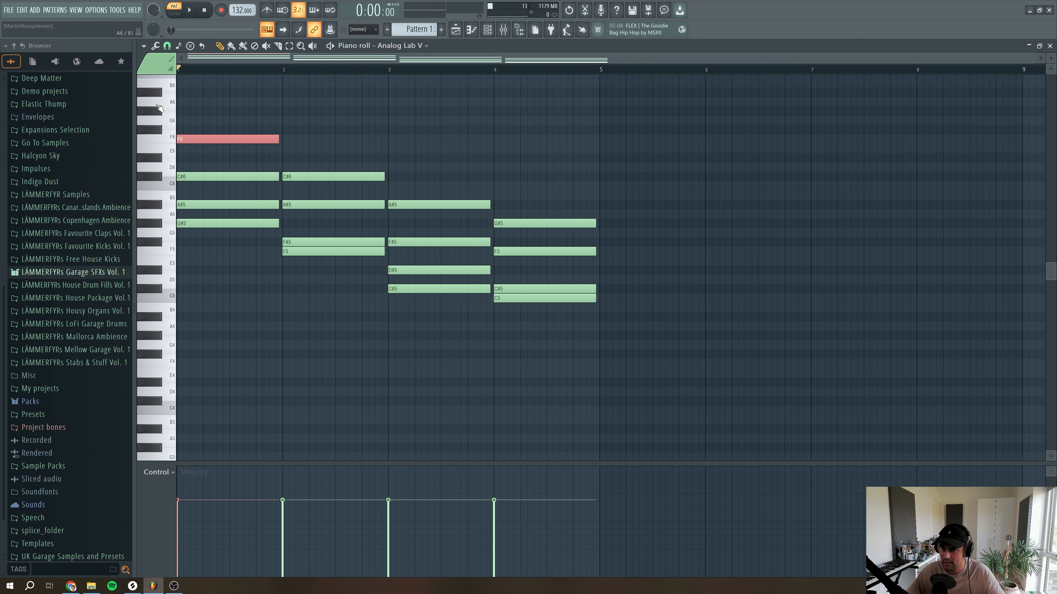
key(ctrl+Down)
key(space)
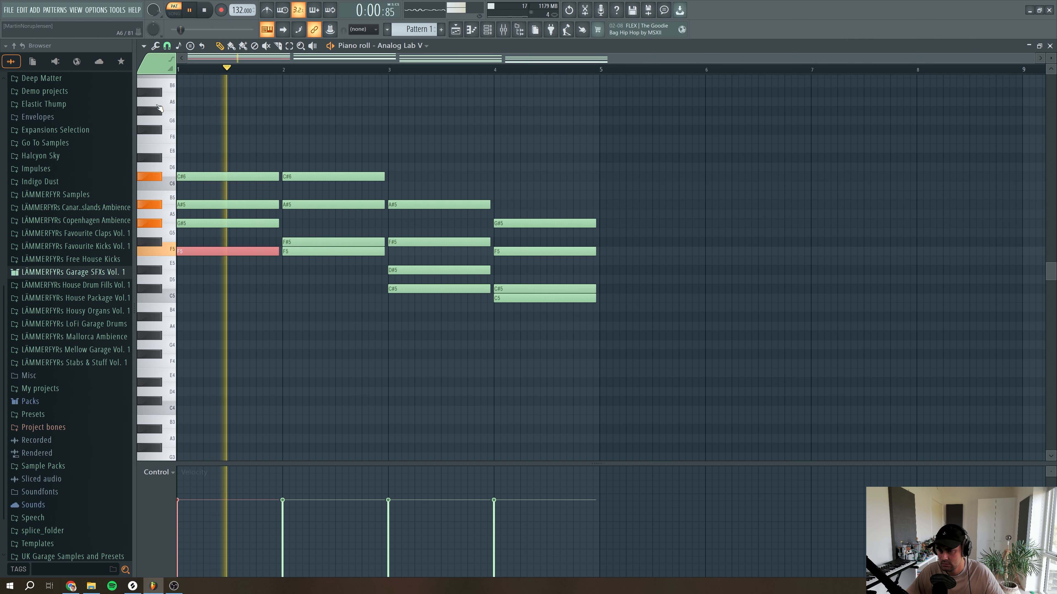
key(ctrl+Up)
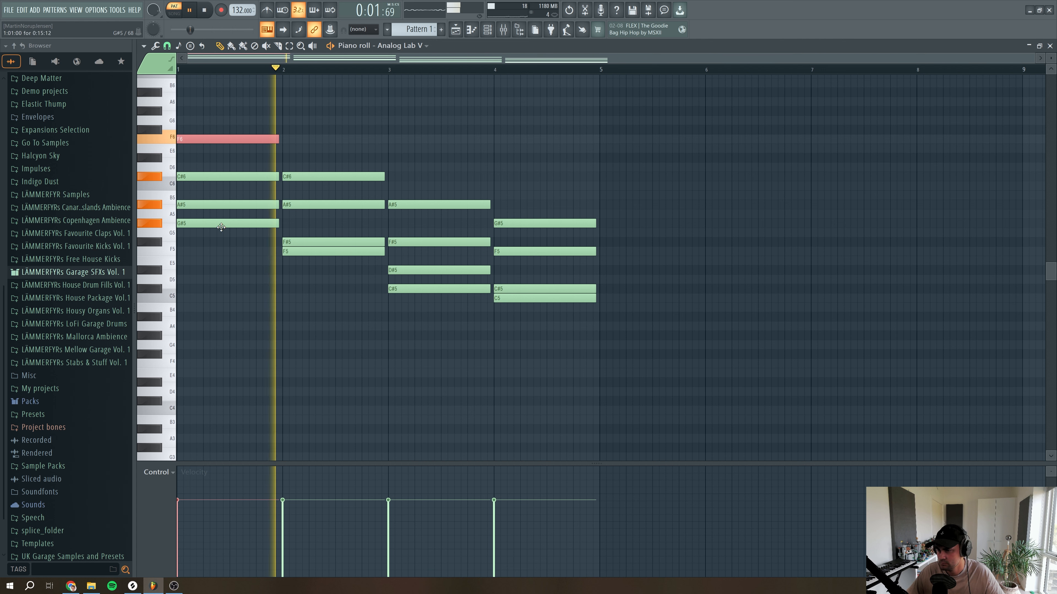
key(space)
Raise the second chord's F5, the third chord's C#5 and the fourth chord's C5 by one octave, checking with playback
click(302, 252)
key(ctrl+Up)
key(space)
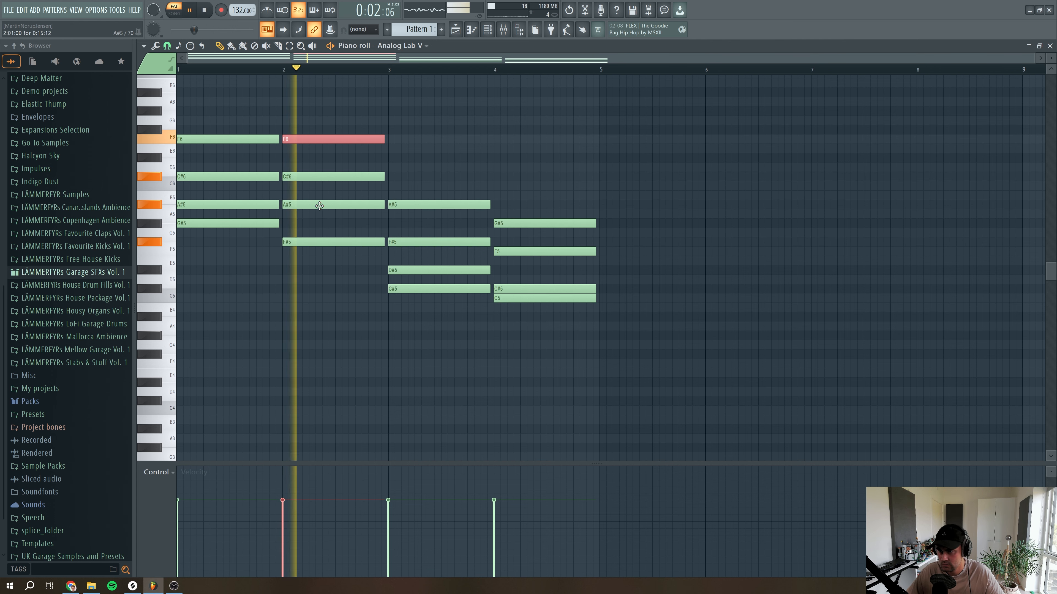
key(ctrl+d)
click(413, 290)
key(ctrl+Up)
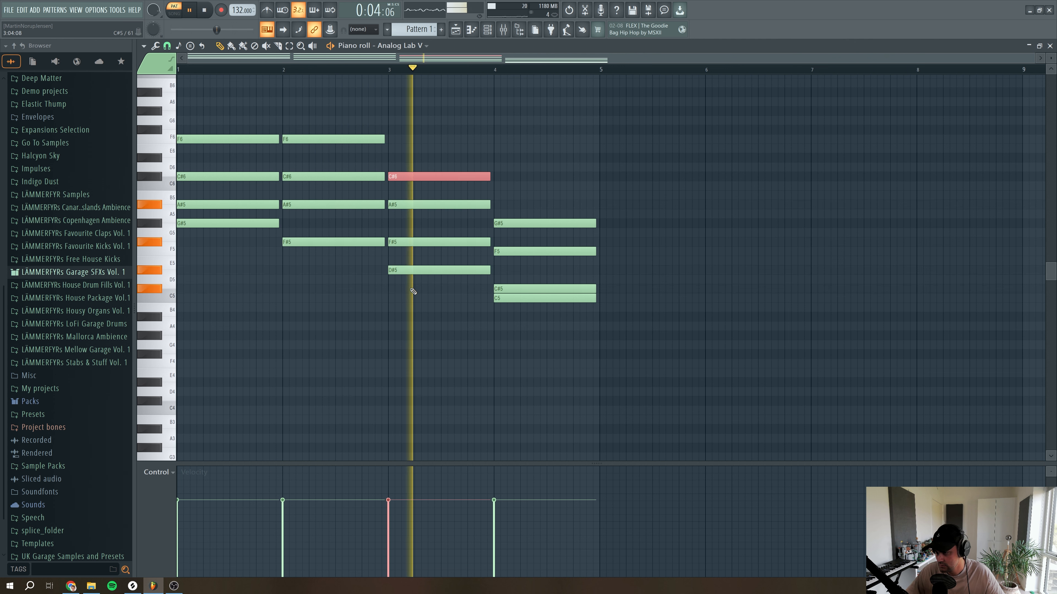
key(space)
key(space)
click(525, 298)
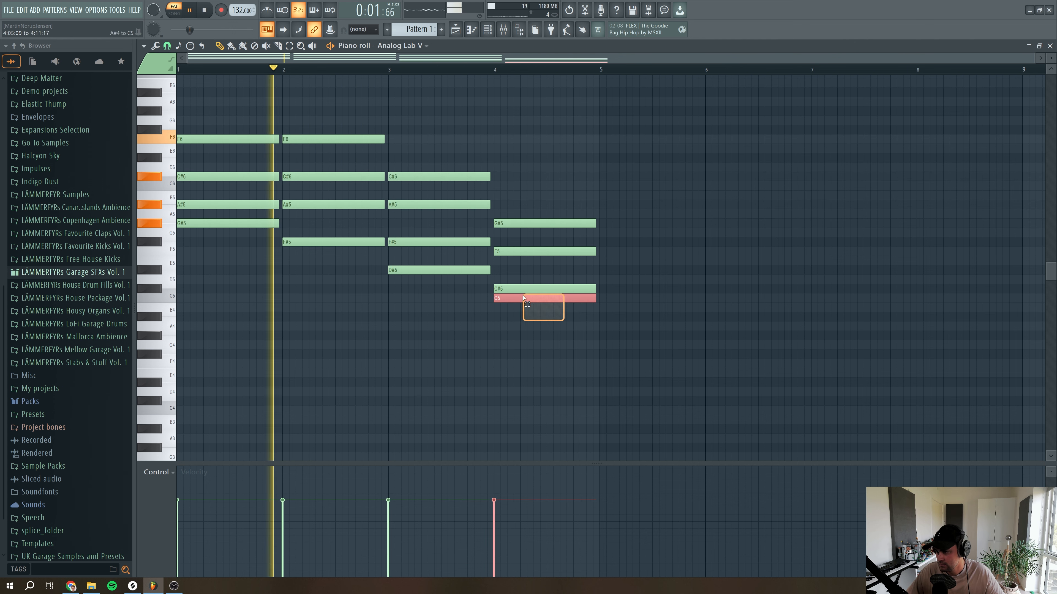
key(ctrl+Up)
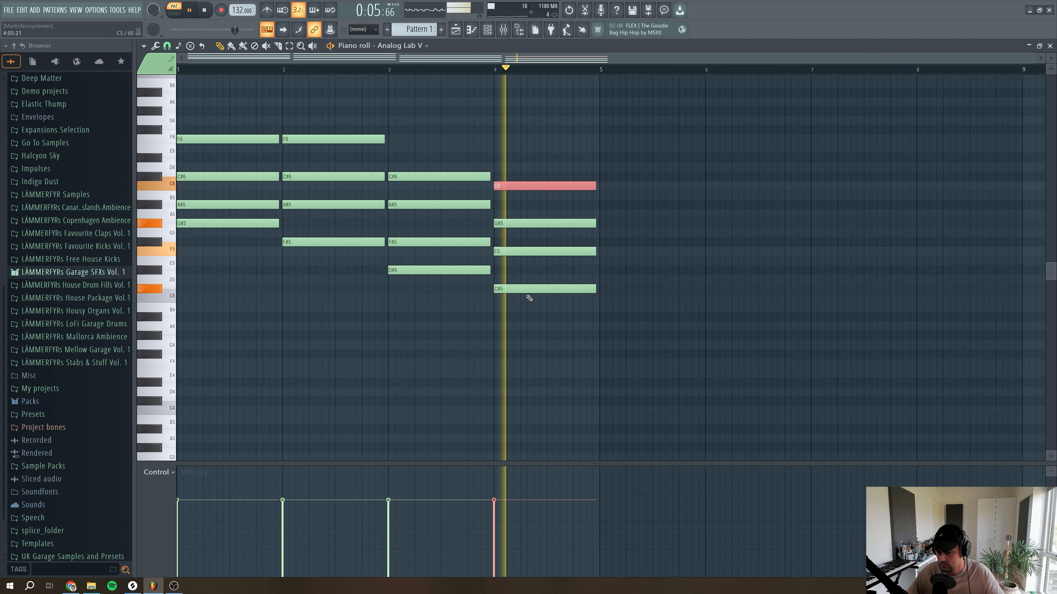
key(space)
Lower all four chords by one octave and play back the result
drag(639, 340, 204, 119)
key(ctrl+Down)
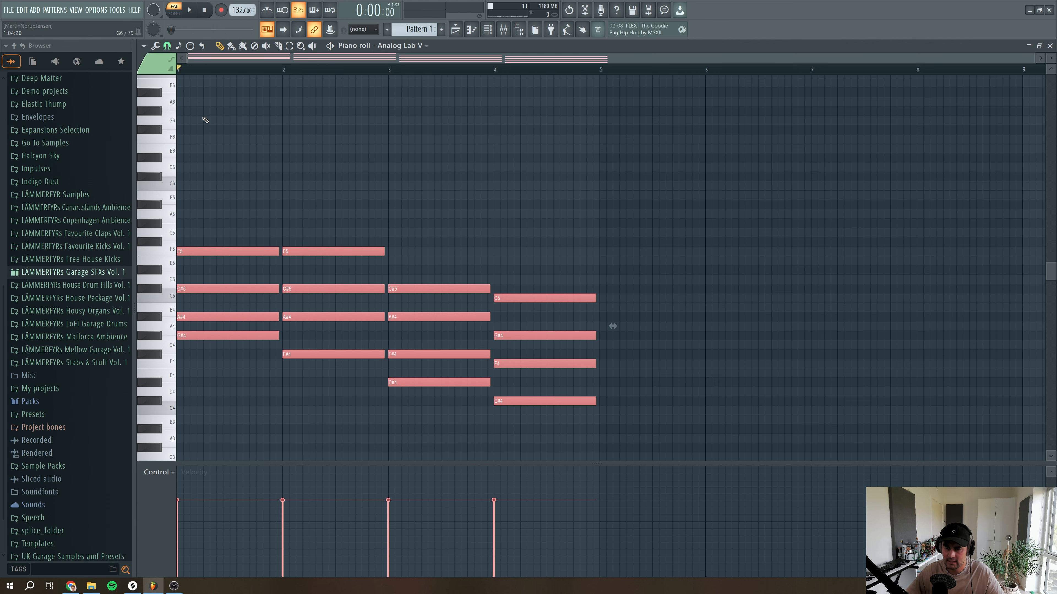
key(space)
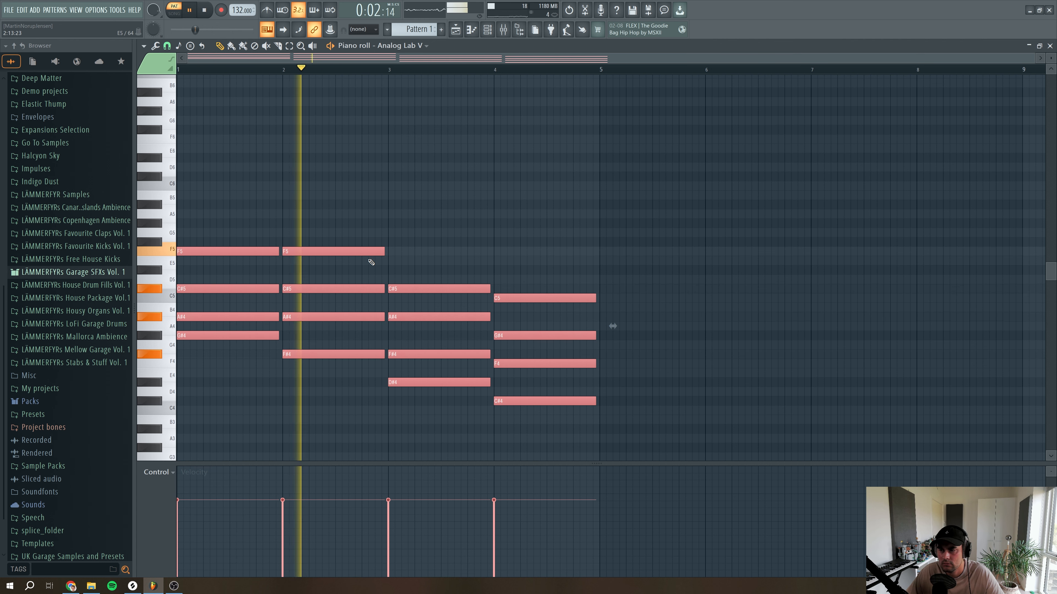
key(space)
Shorten the first chord and shift the second chord to start shortly before bar 2, checking the timing with the metronome on
drag(274, 388, 259, 228)
drag(324, 406, 274, 250)
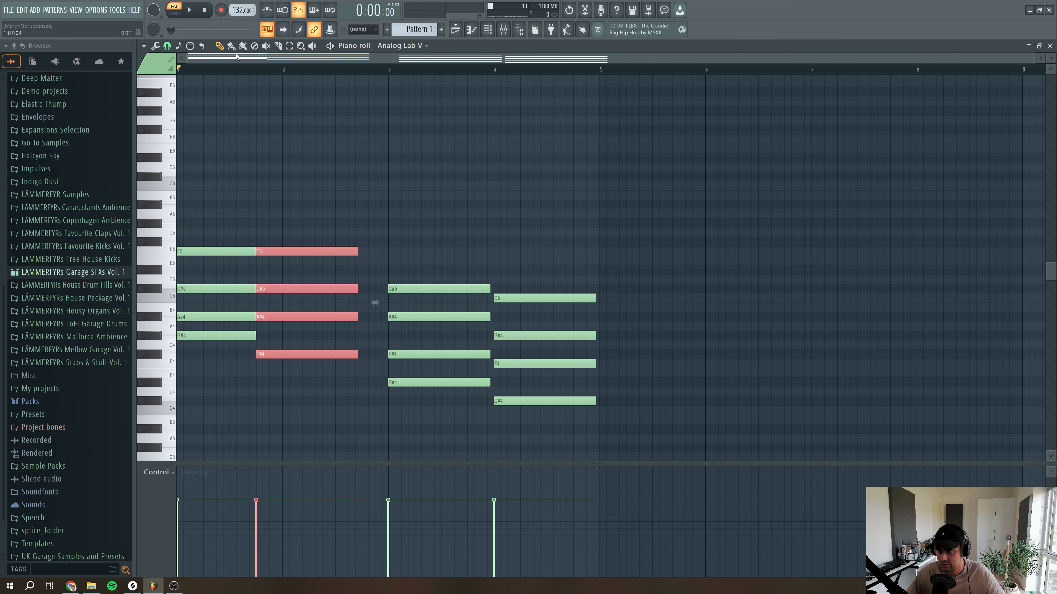
key(space)
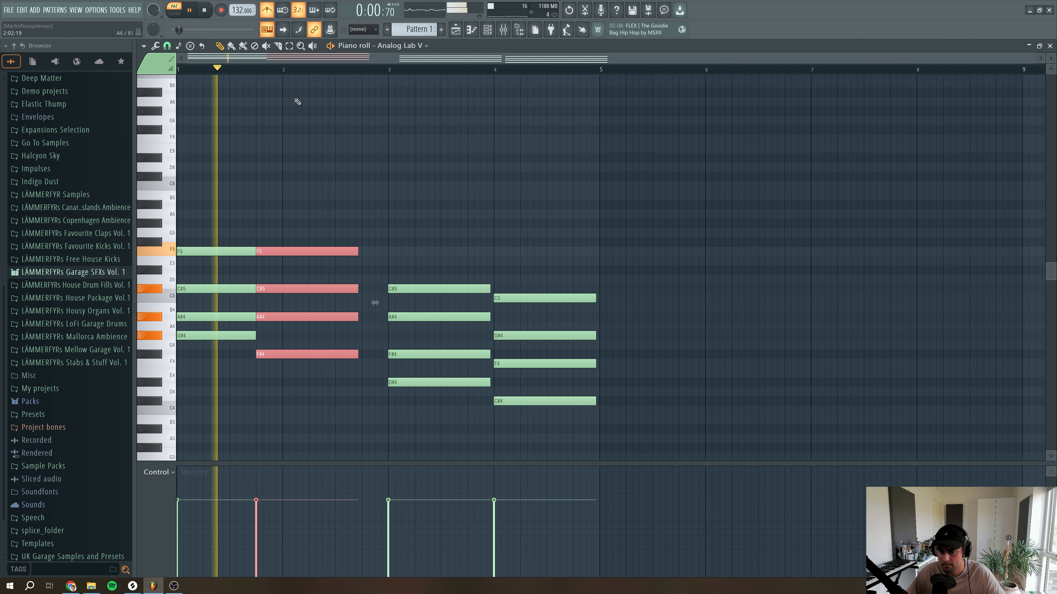
drag(303, 404, 279, 253)
key(space)
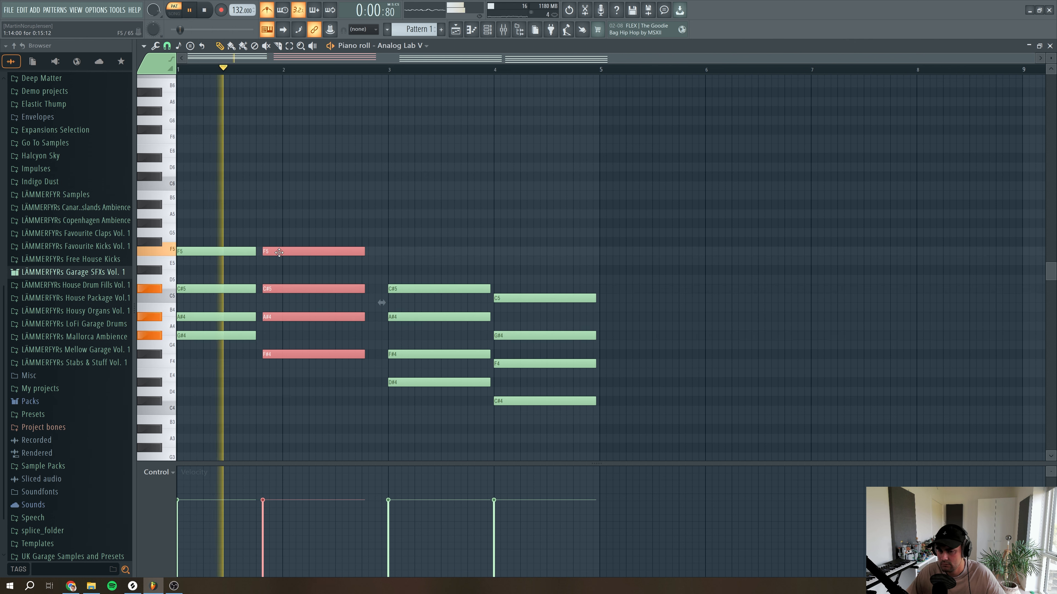
key(space)
key(space)
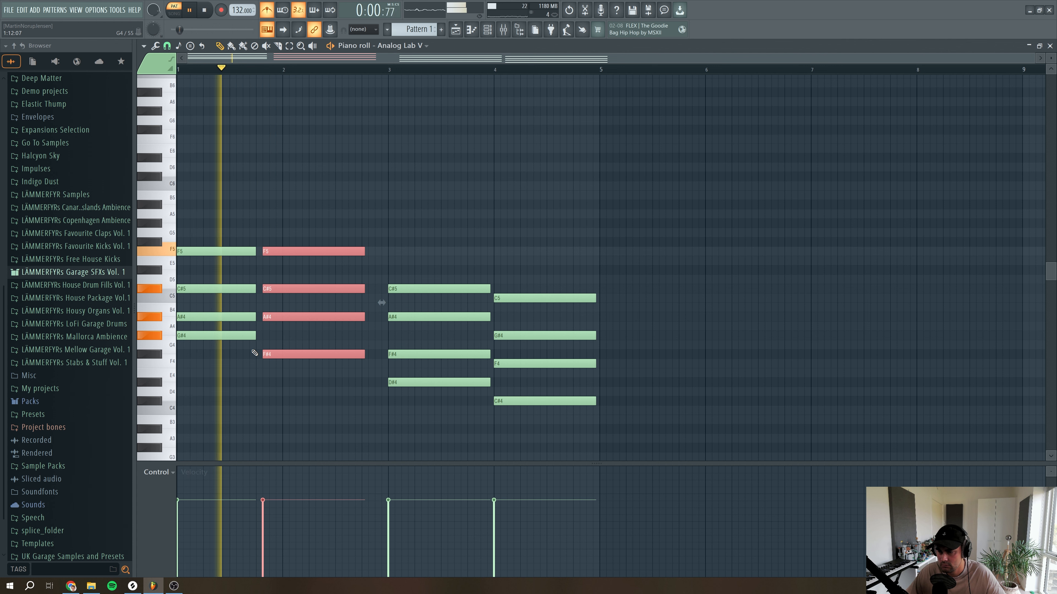
Nudge the second chord slightly later, extend the first chord close to it, and lengthen the second chord to just before bar 3
drag(267, 354, 262, 246)
click(262, 346)
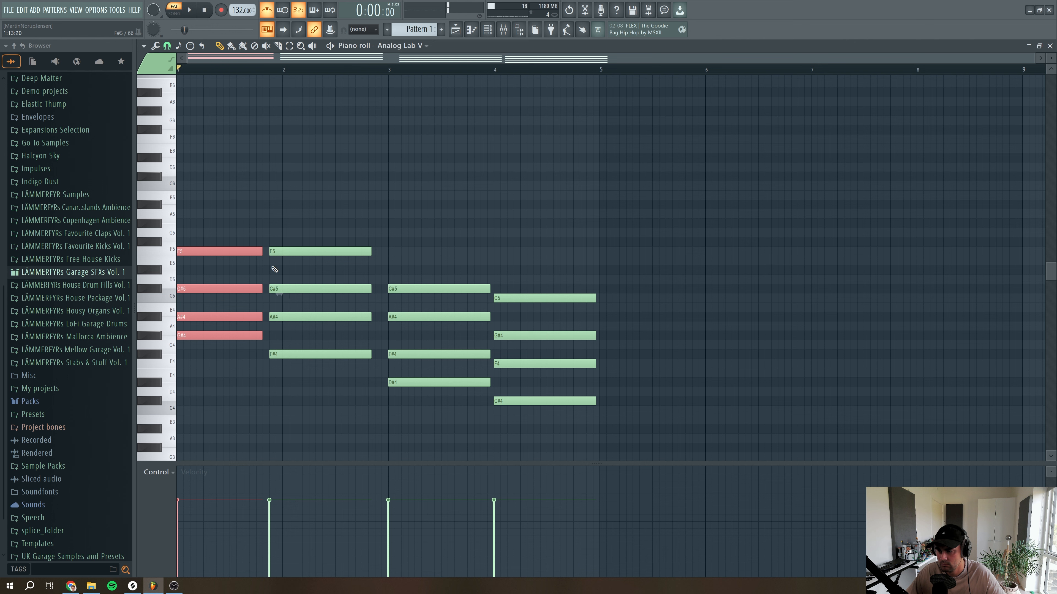
click(323, 410)
drag(342, 394, 388, 253)
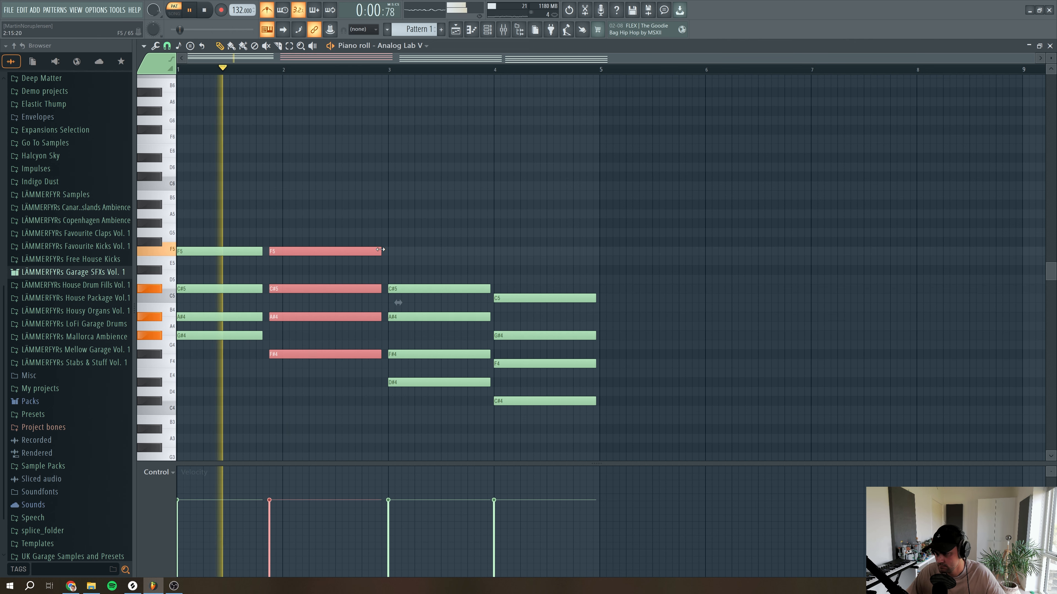
Park the fourth chord out in bar 6, duplicate the third chord into bar 4, and play back the sequence
drag(508, 434, 808, 298)
drag(534, 416, 570, 292)
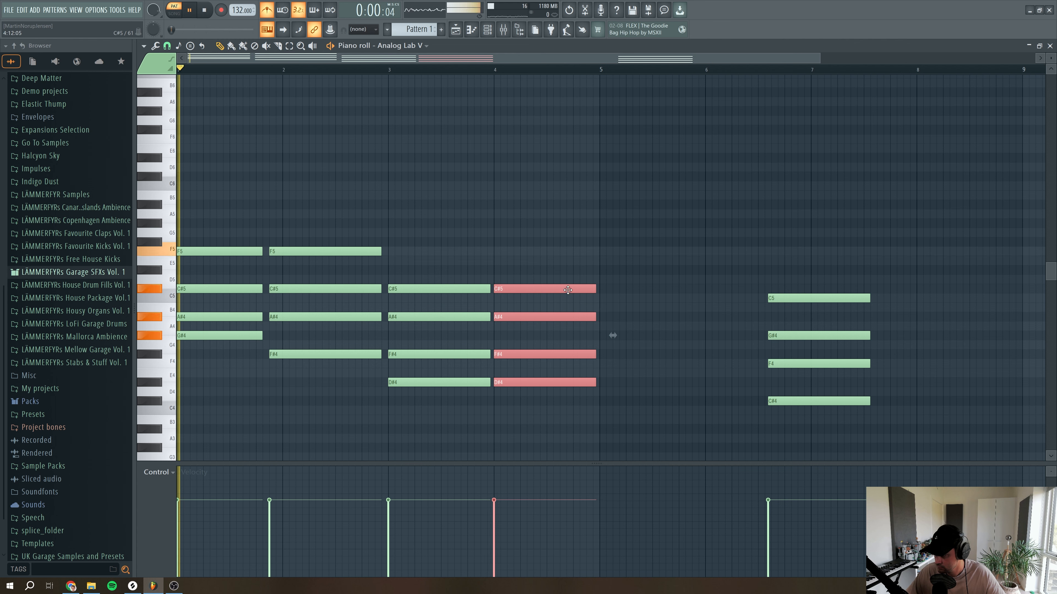
ctrl+click(554, 246)
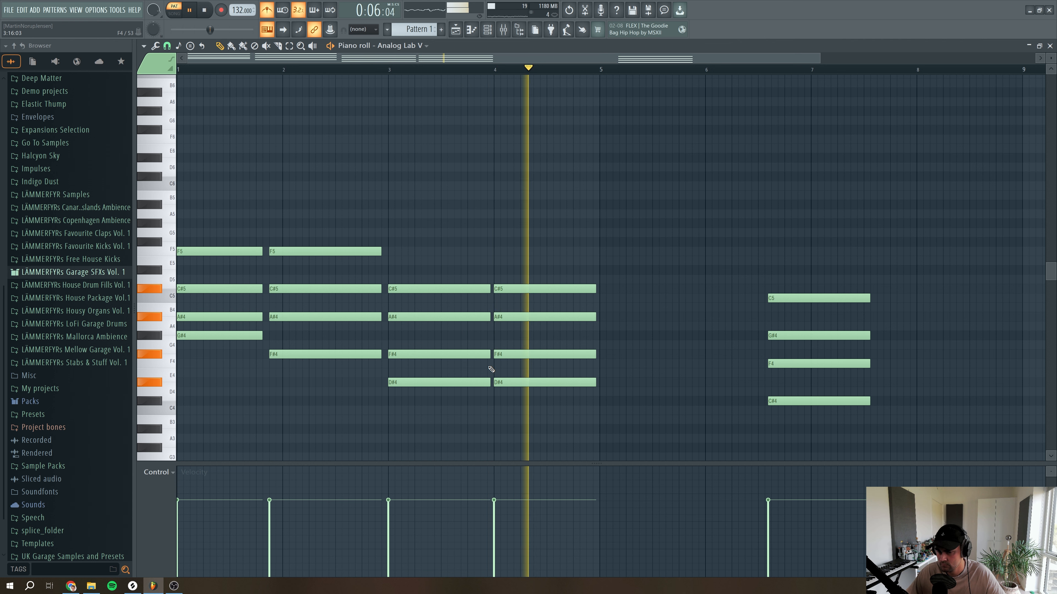
key(space)
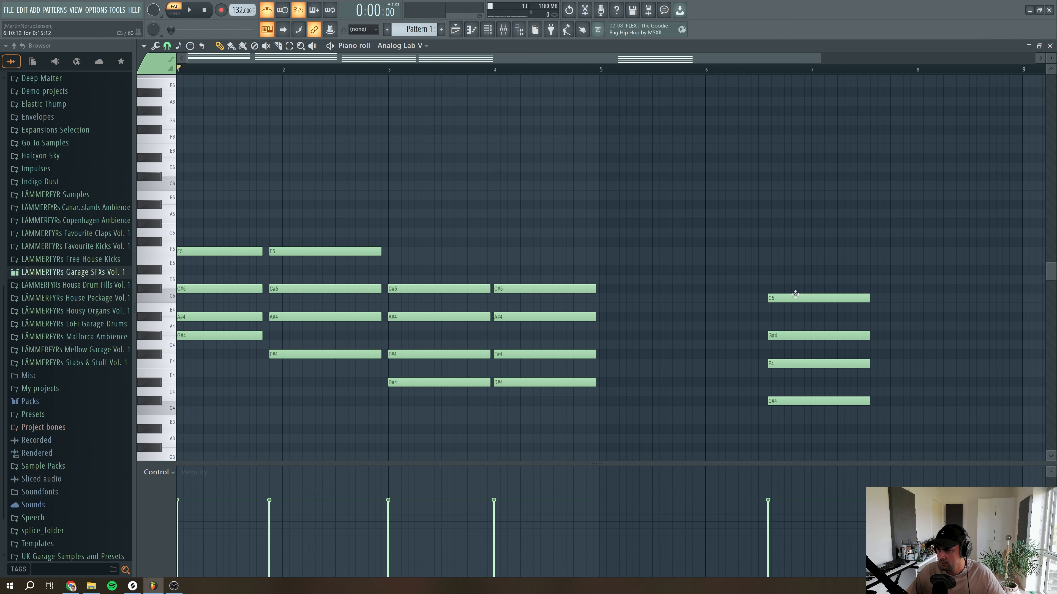
Move the parked chord to the start of bar 8, copy the first three chords to bar 5, and play back the progression
drag(792, 245, 798, 409)
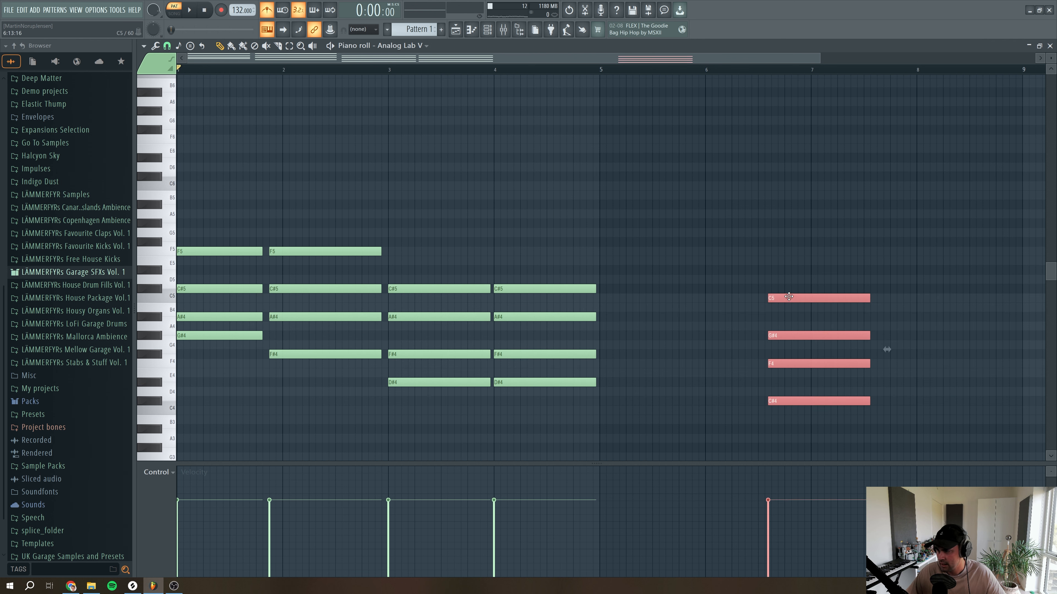
drag(788, 296, 930, 289)
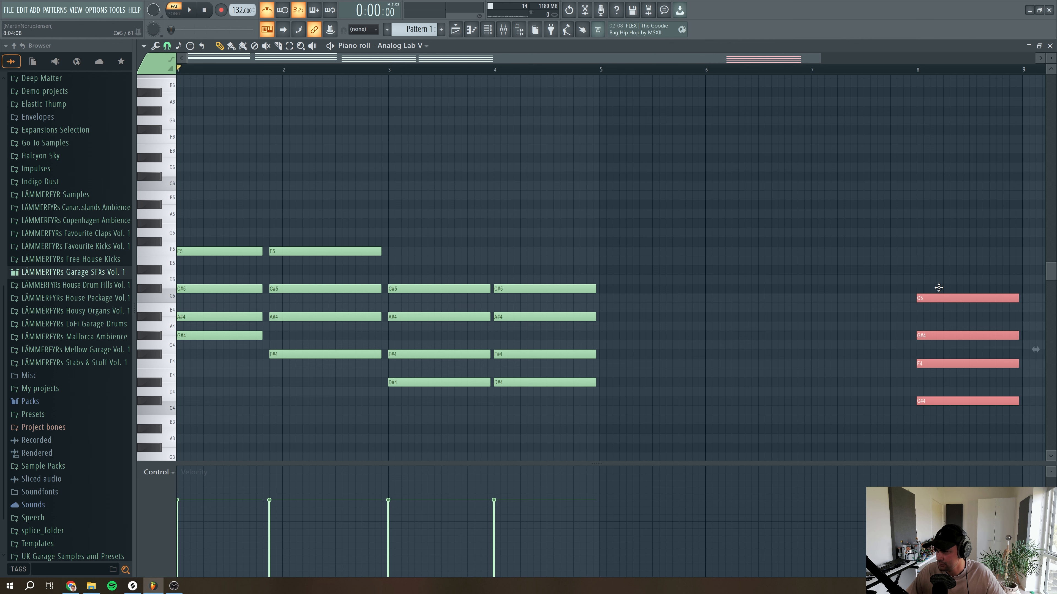
drag(462, 429, 183, 171)
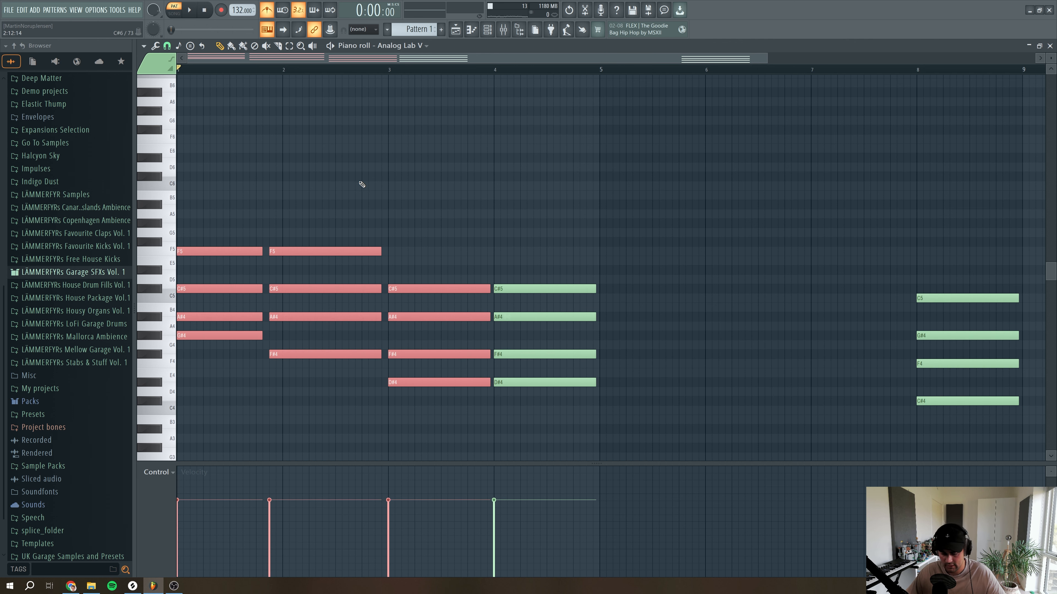
drag(220, 251, 640, 249)
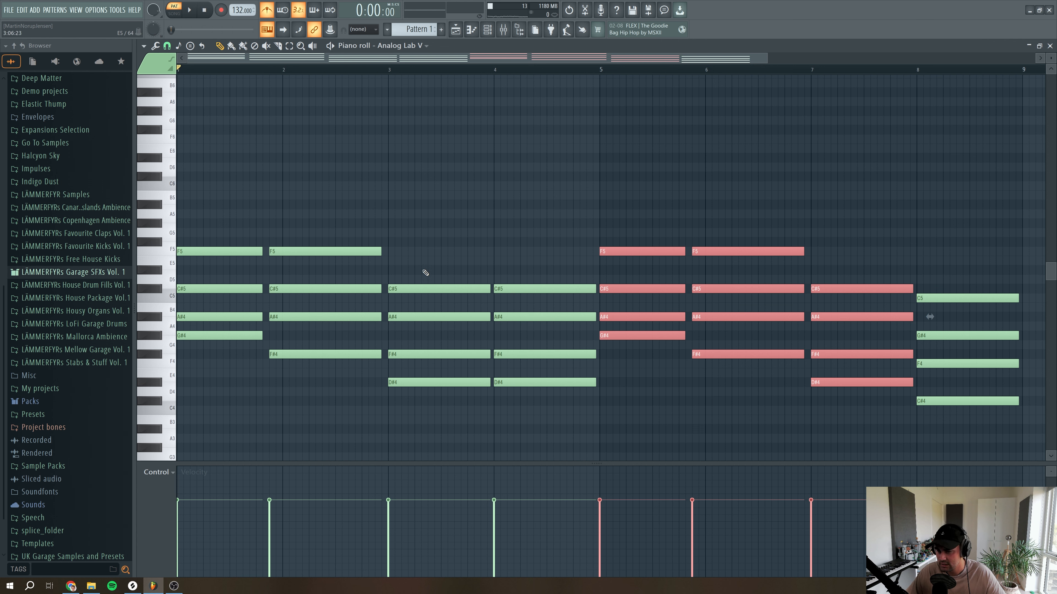
key(space)
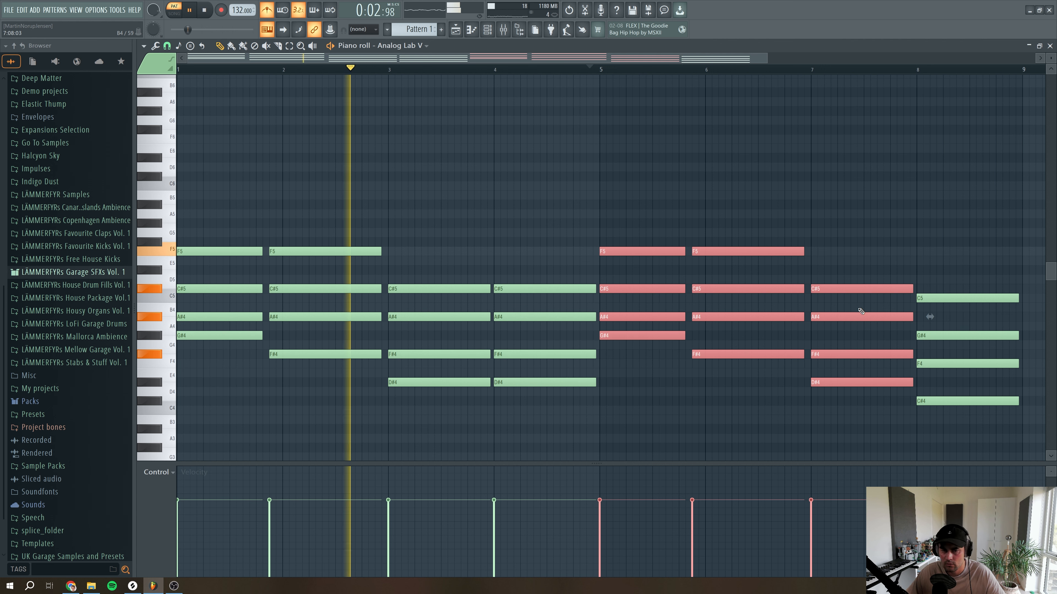
key(space)
Shorten the bar 3 chord, shift the next chord to just before bar 4, extend it to its previous end, and play from bar 3
click(383, 411)
right_click(383, 412)
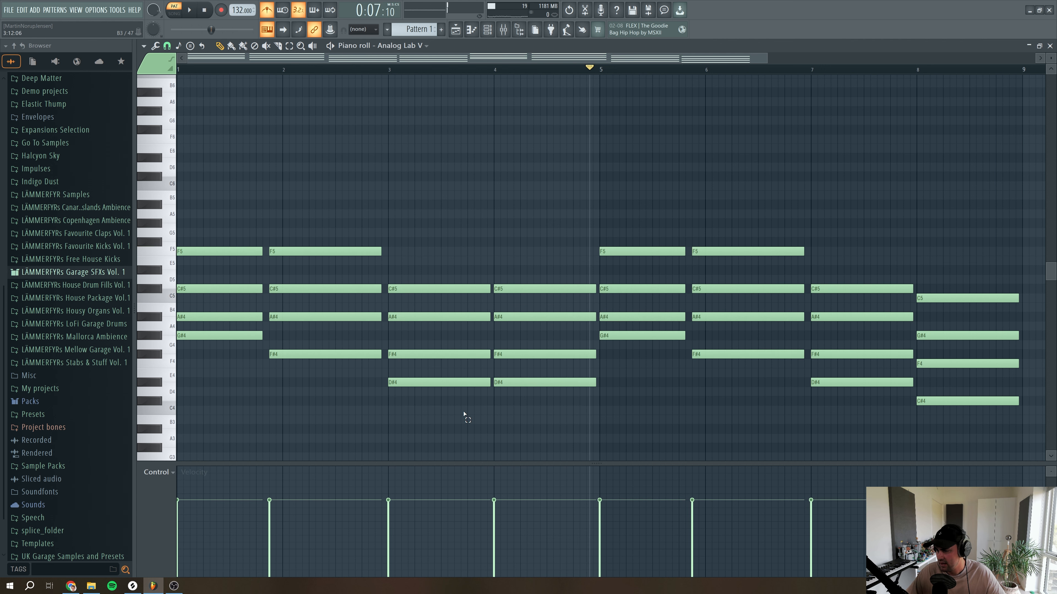
drag(463, 417, 444, 258)
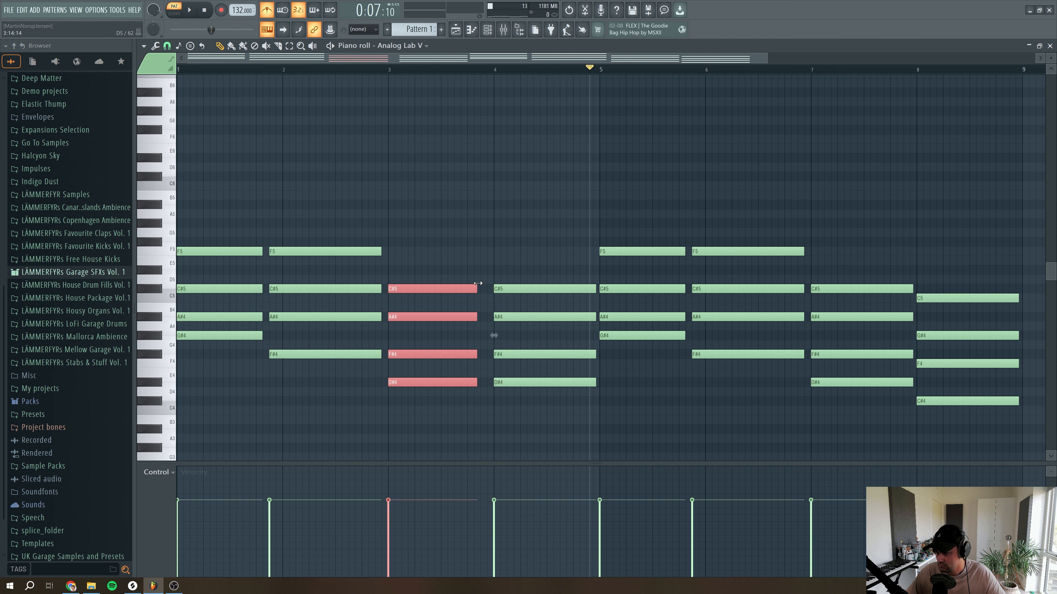
drag(540, 459, 499, 295)
drag(508, 288, 497, 287)
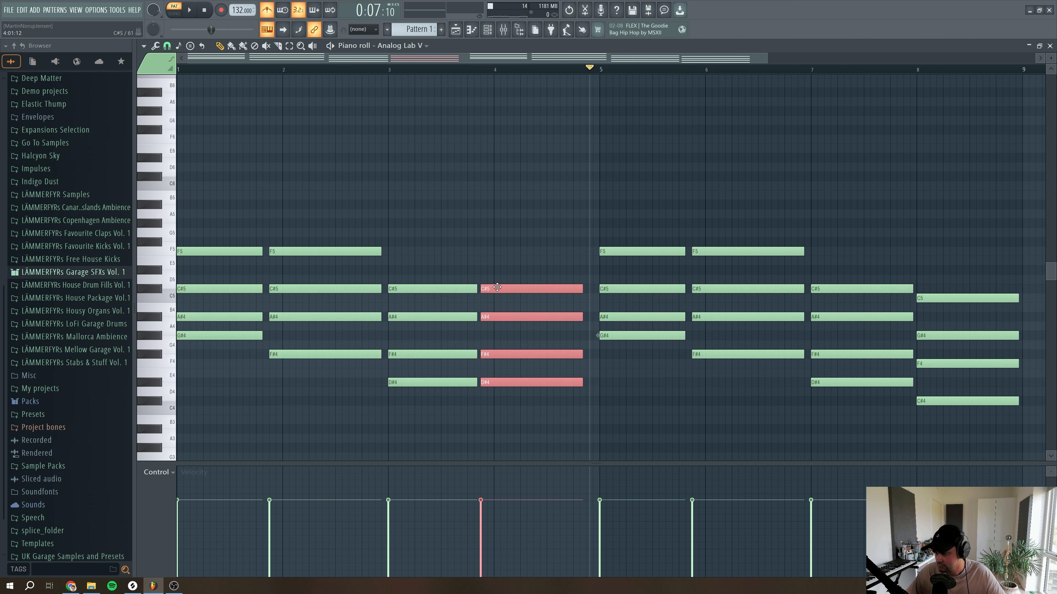
drag(581, 289, 594, 290)
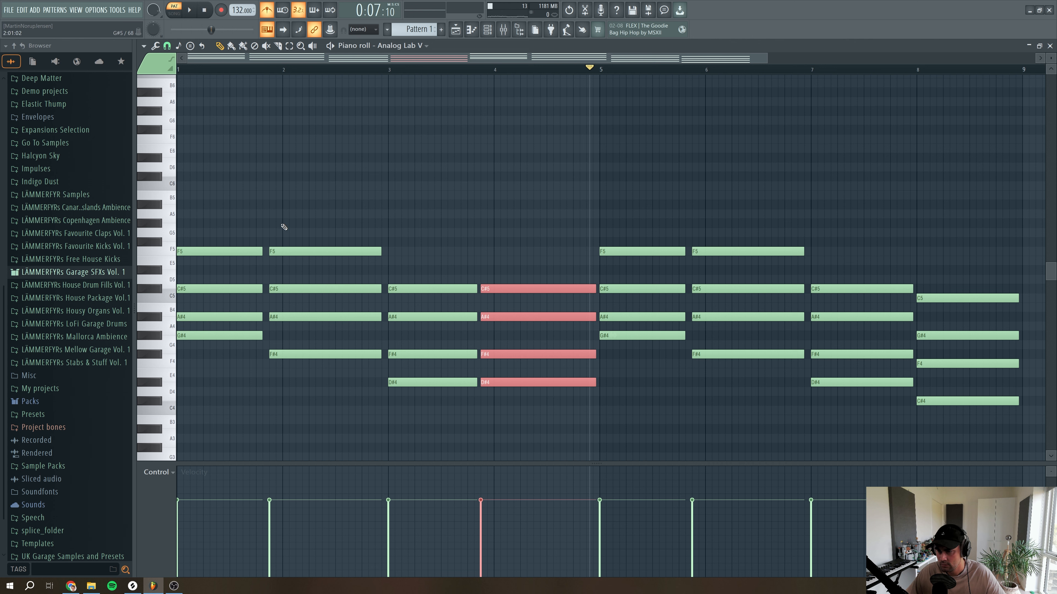
click(389, 68)
key(space)
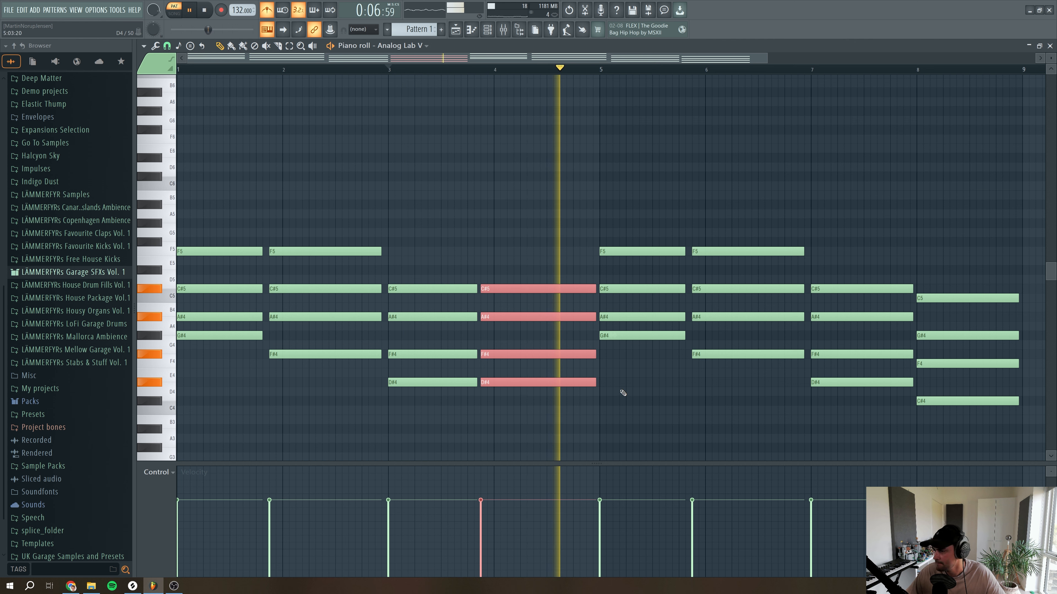
Shorten the bar 7 chord, start the last chord just before bar 8, extend it to the end of bar 8, and return to the beginning
drag(894, 413, 899, 284)
drag(958, 433, 914, 300)
drag(1005, 298, 1023, 297)
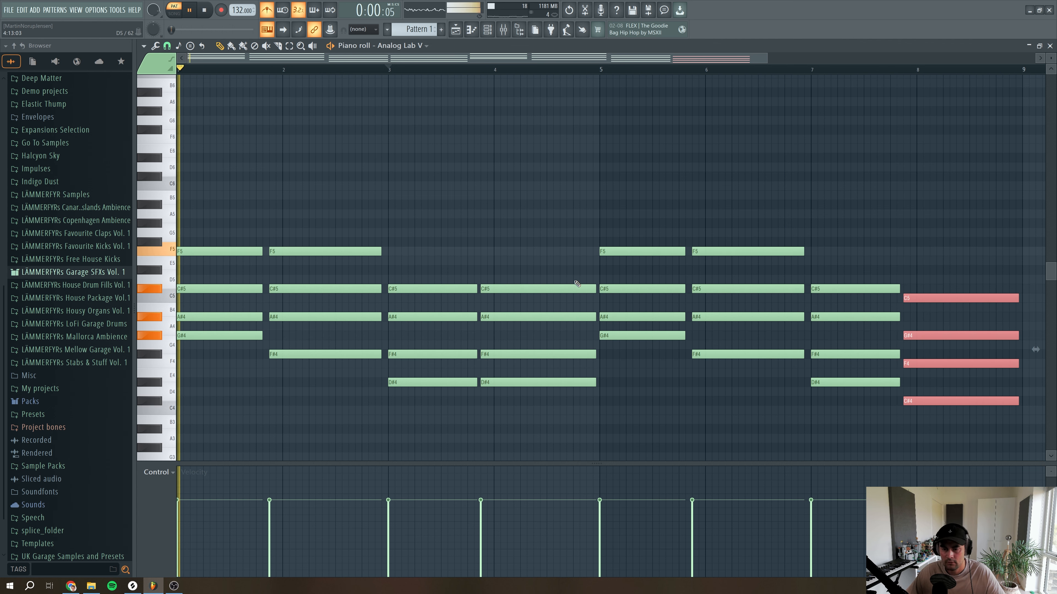
key(space)
click(483, 424)
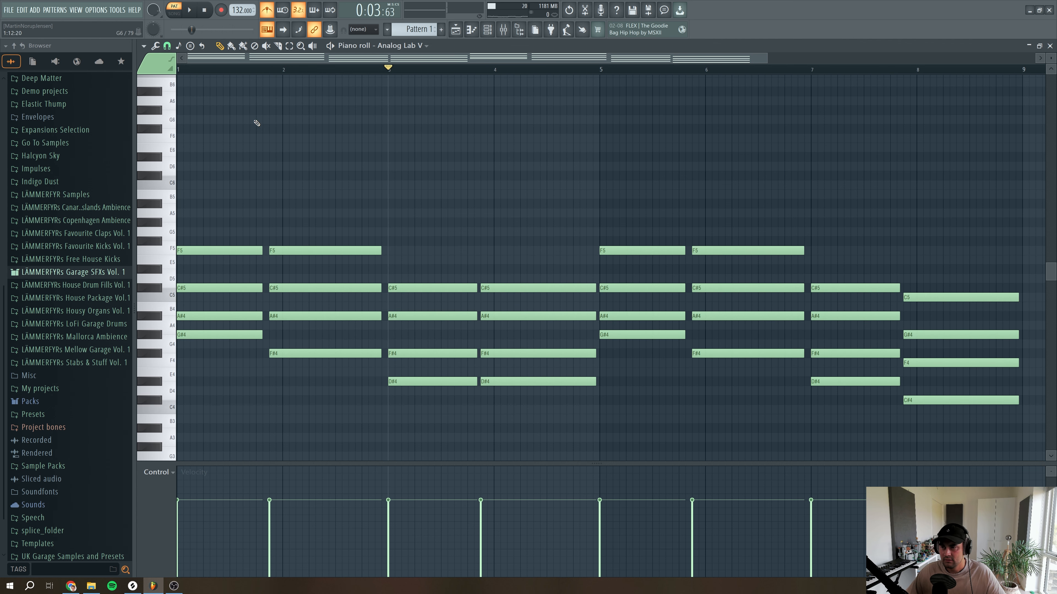
drag(234, 72, 132, 63)
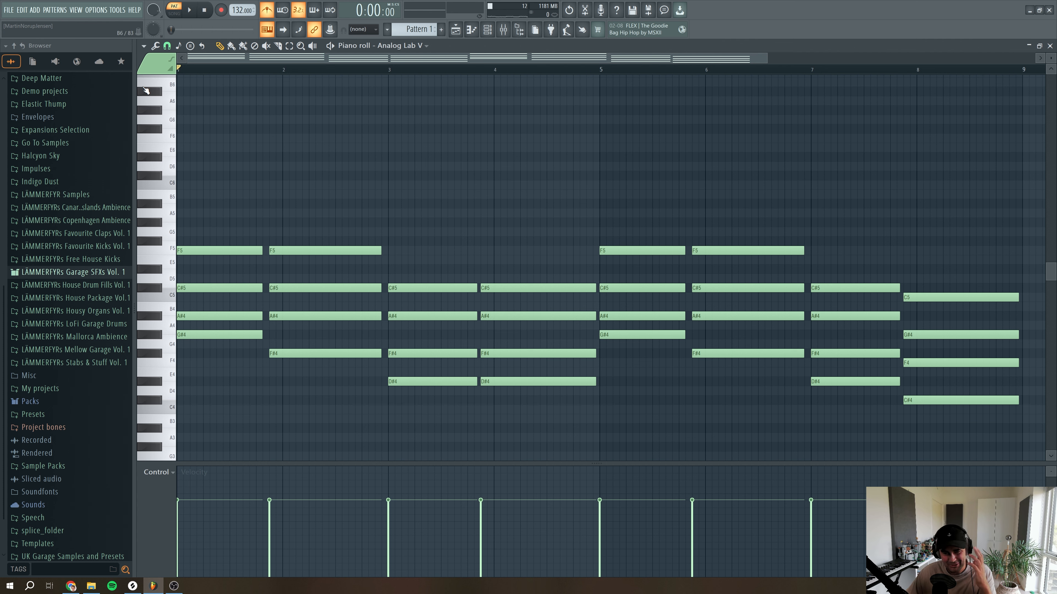
Strum all the chords with the strumizer at a start time strength of 0:03, and play back the result
drag(1029, 442, 177, 208)
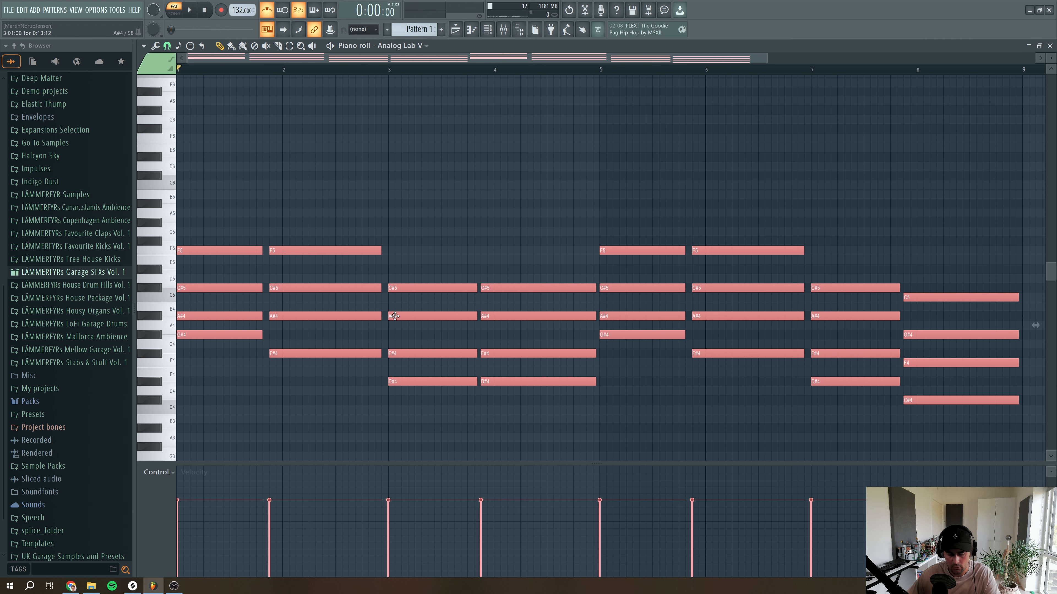
key(alt+s)
drag(455, 245, 394, 220)
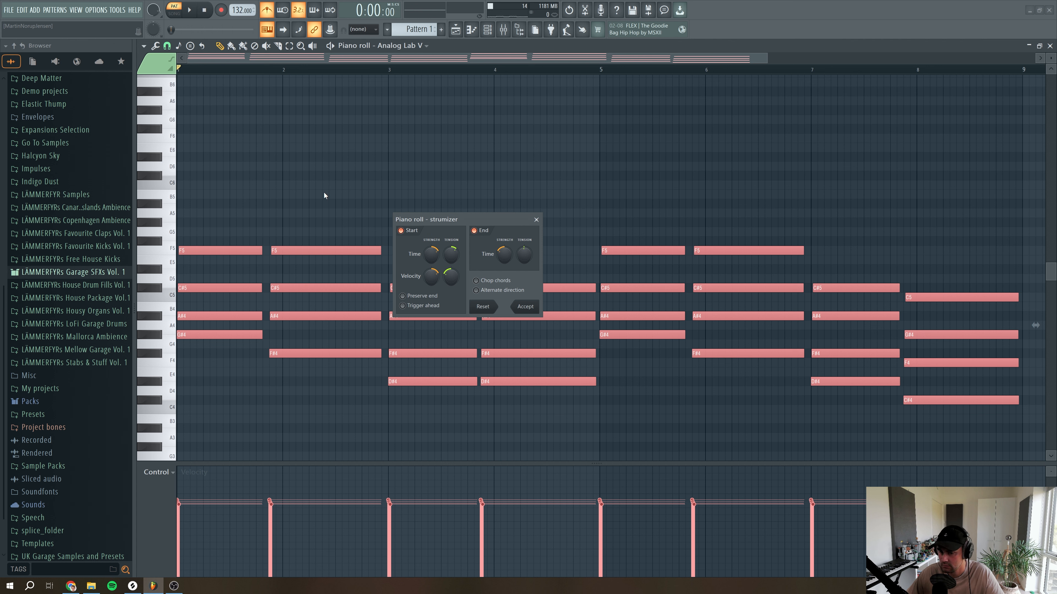
drag(458, 225, 449, 226)
drag(431, 266, 427, 248)
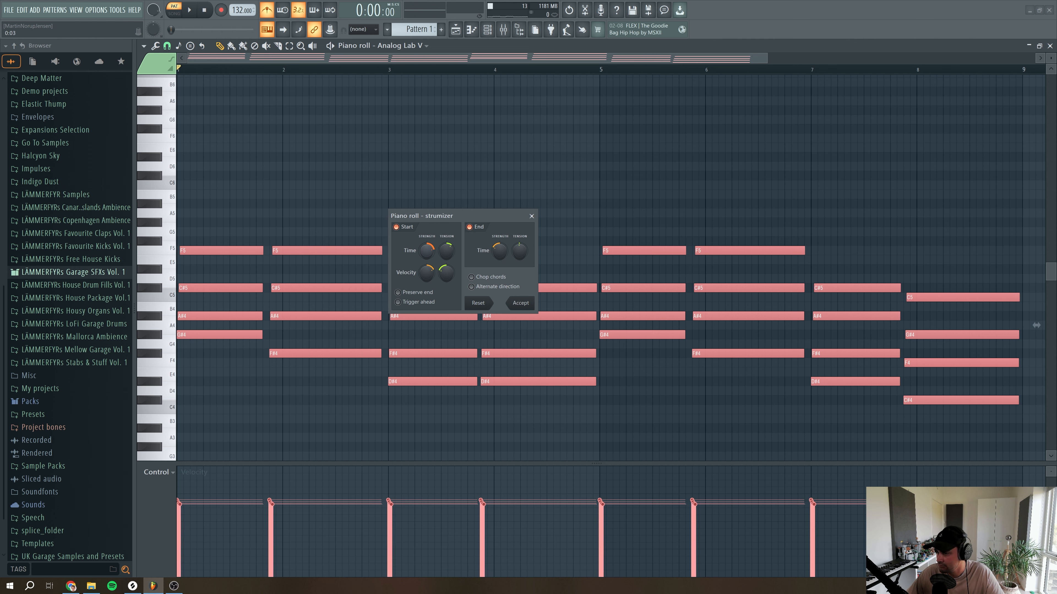
click(520, 303)
key(space)
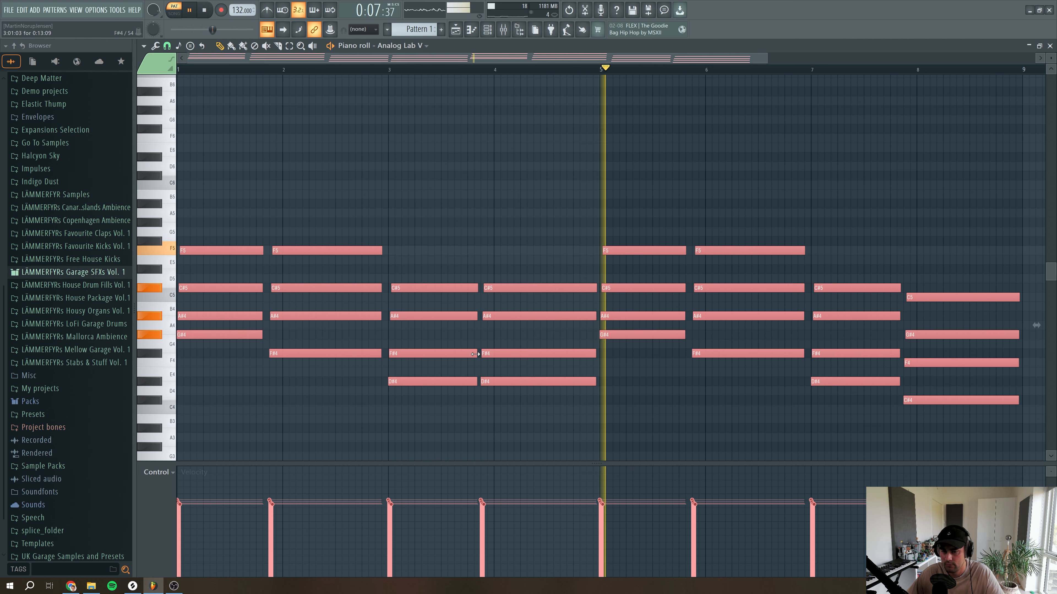
key(space)
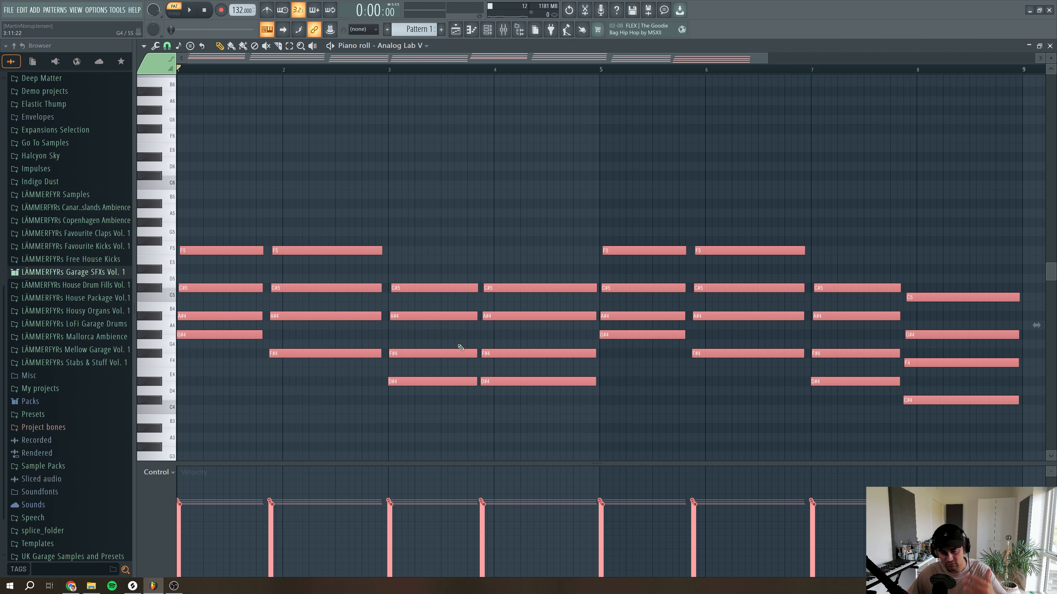
Randomize all notes' velocity by 21% with pan randomization at zero, and listen to the progression
drag(980, 442, 167, 198)
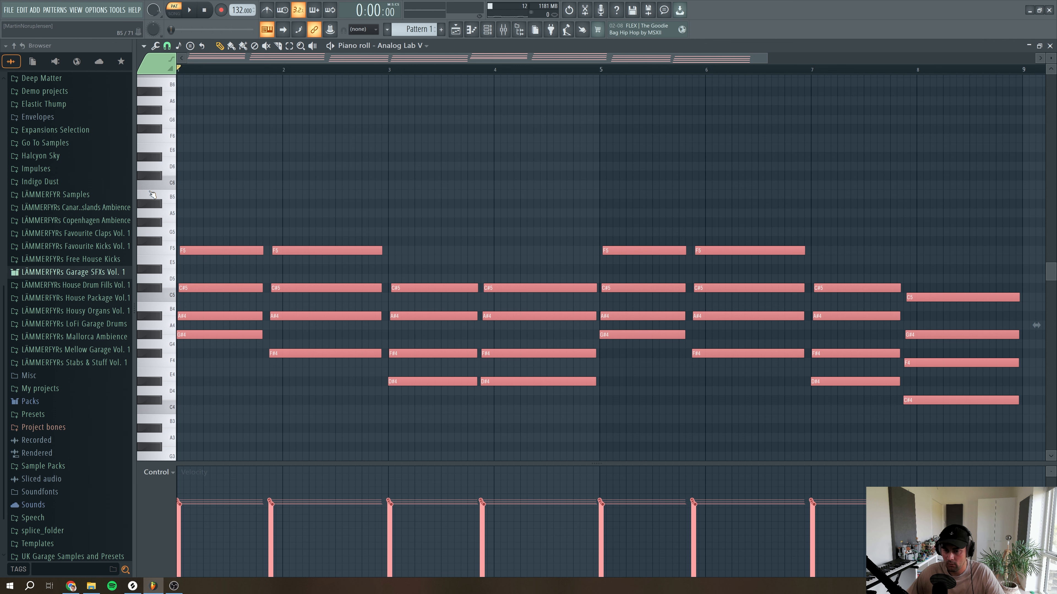
key(alt+r)
drag(513, 193, 491, 187)
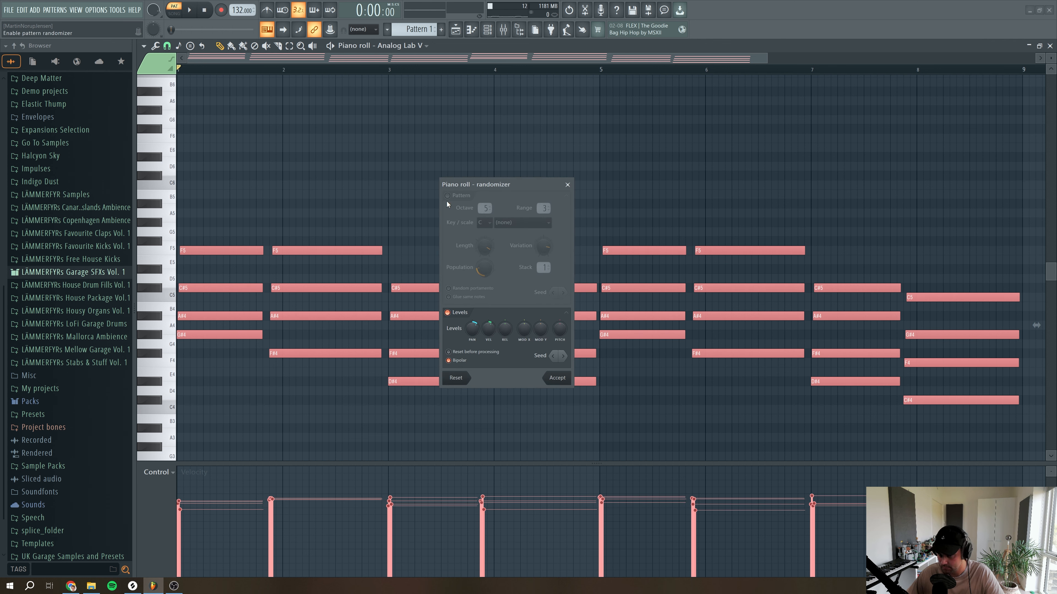
drag(472, 328, 489, 325)
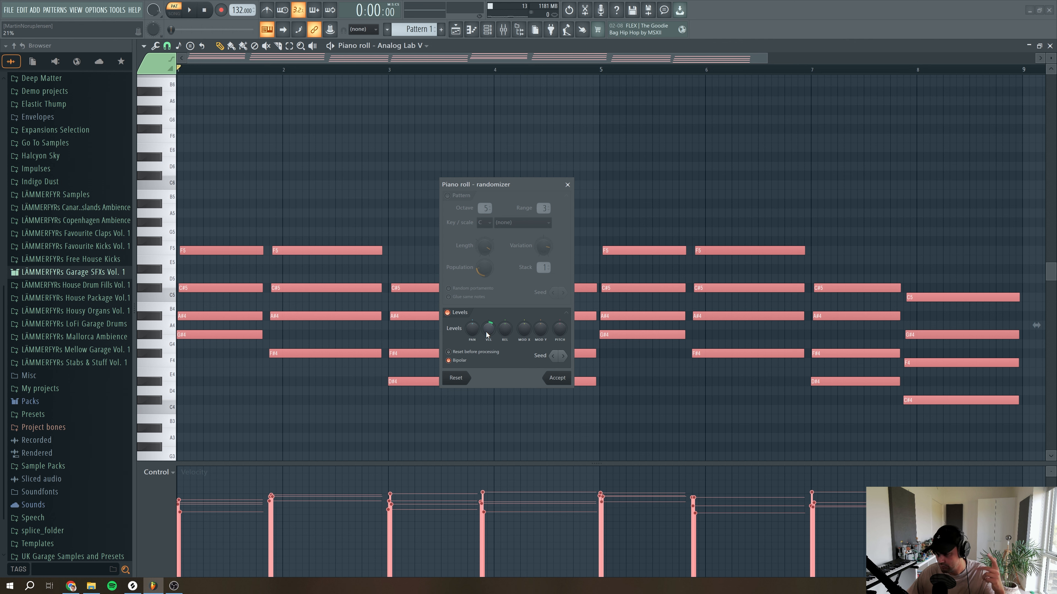
click(556, 378)
key(space)
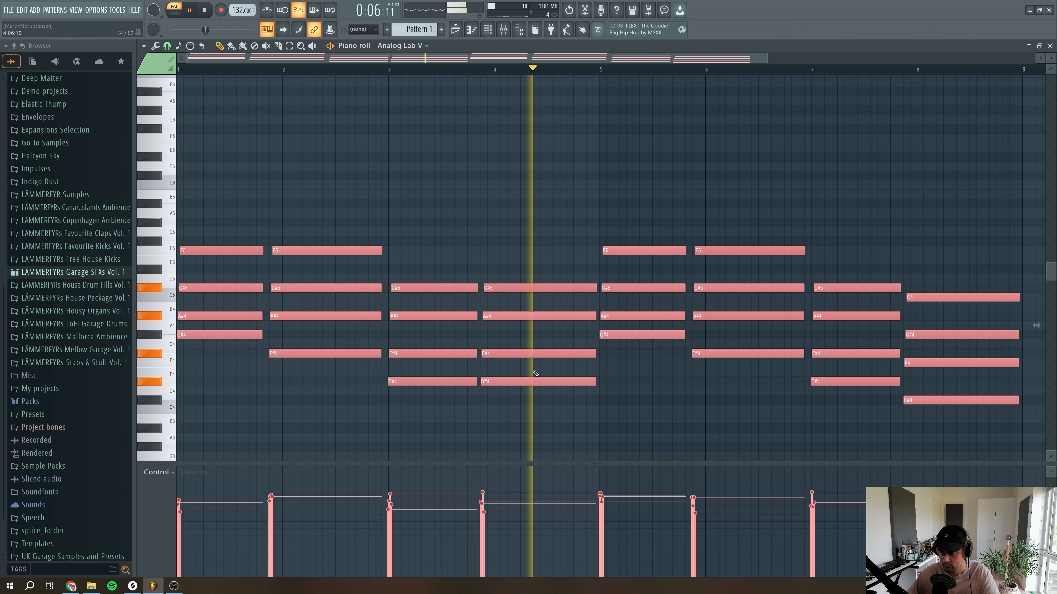
click(472, 437)
right_click(472, 437)
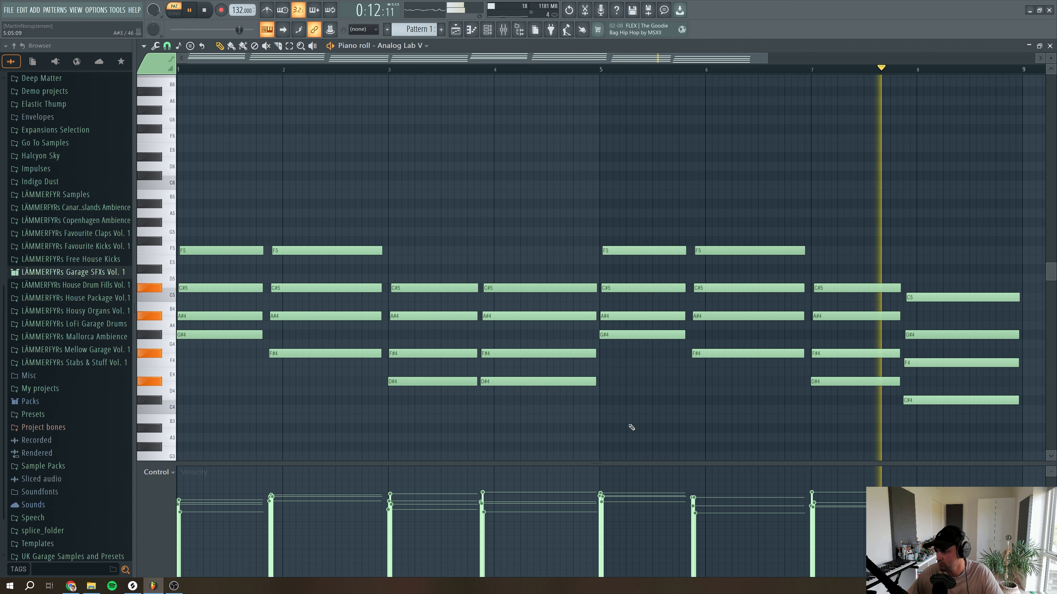
key(space)
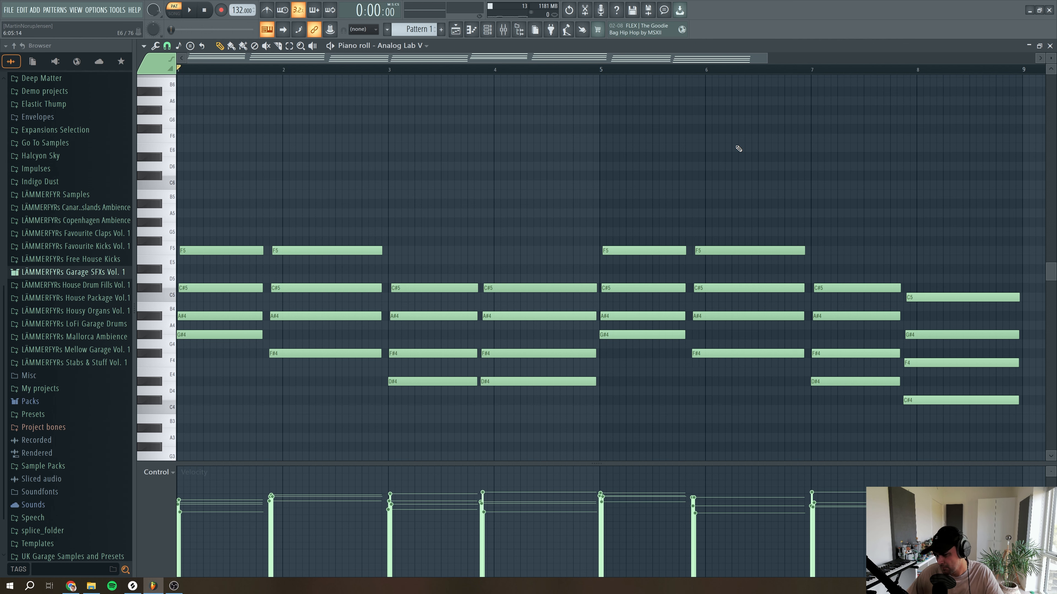
Close the piano roll, rename the Analog Lab V channel E-piano, and colour it yellow
click(1049, 45)
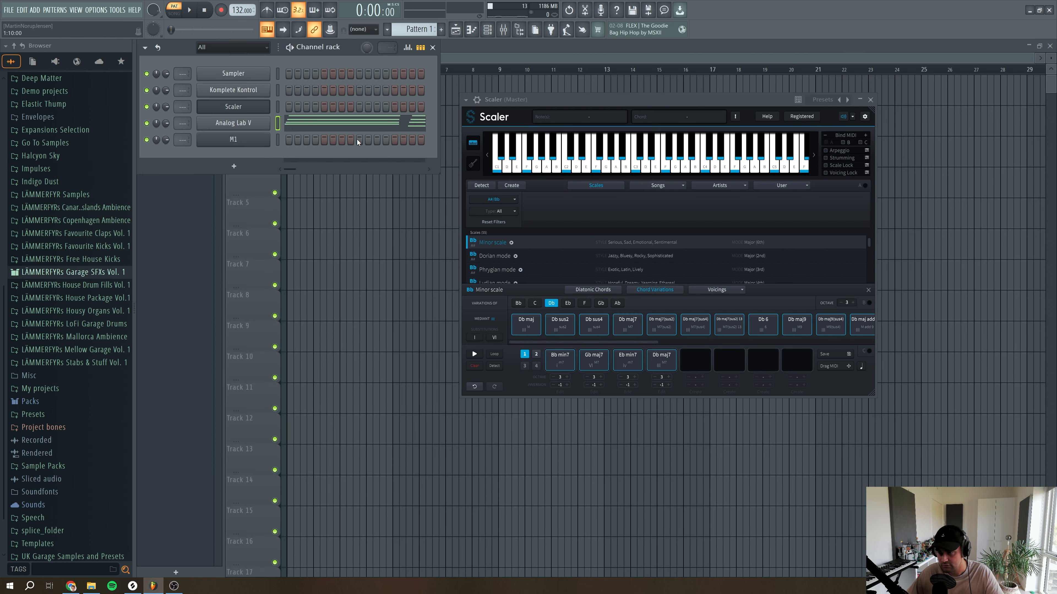
right_click(266, 122)
click(298, 142)
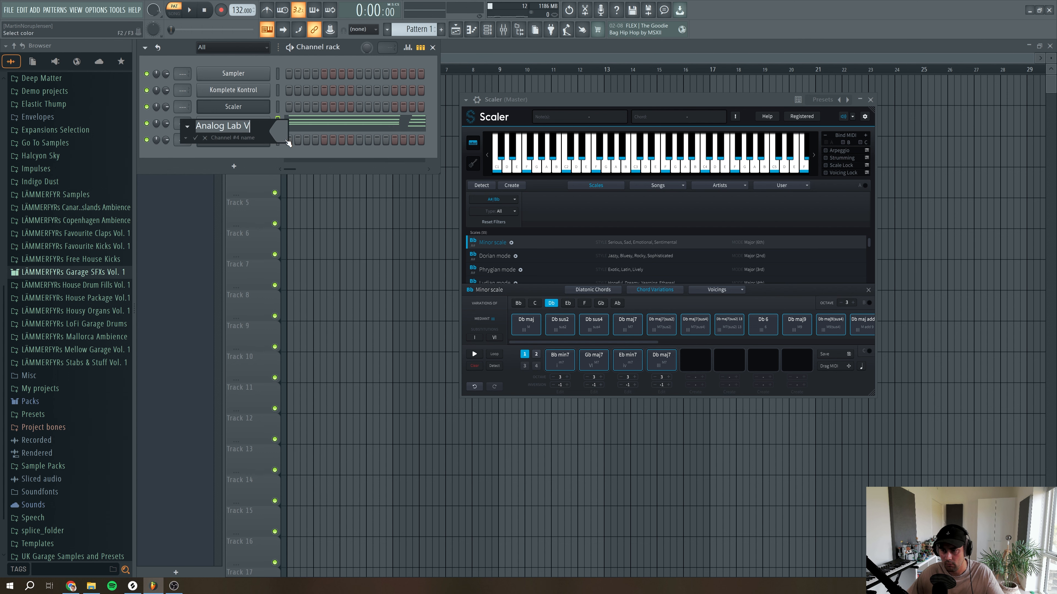
text(E-piano)
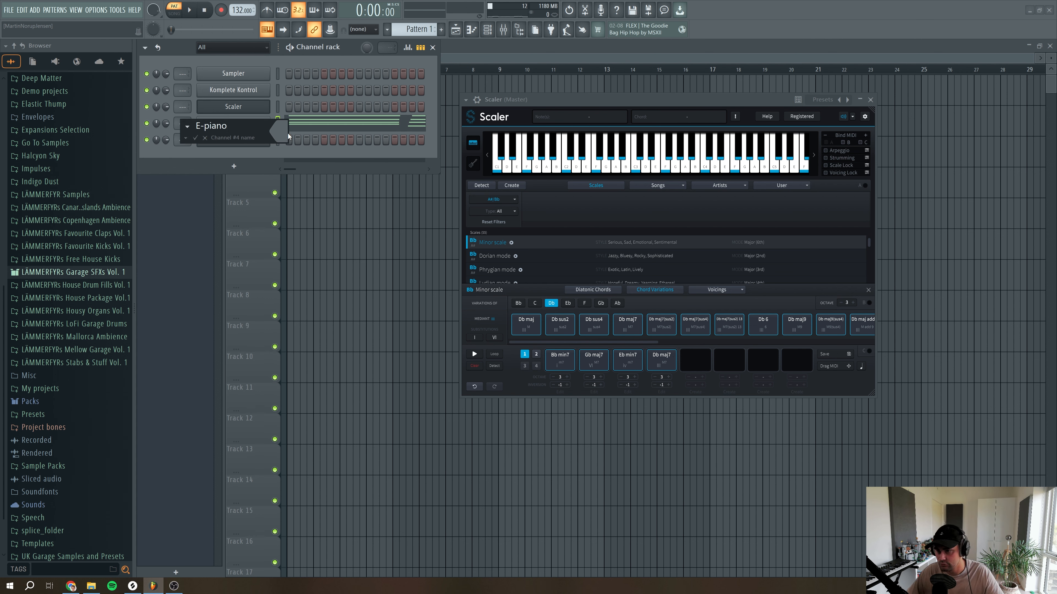
click(288, 136)
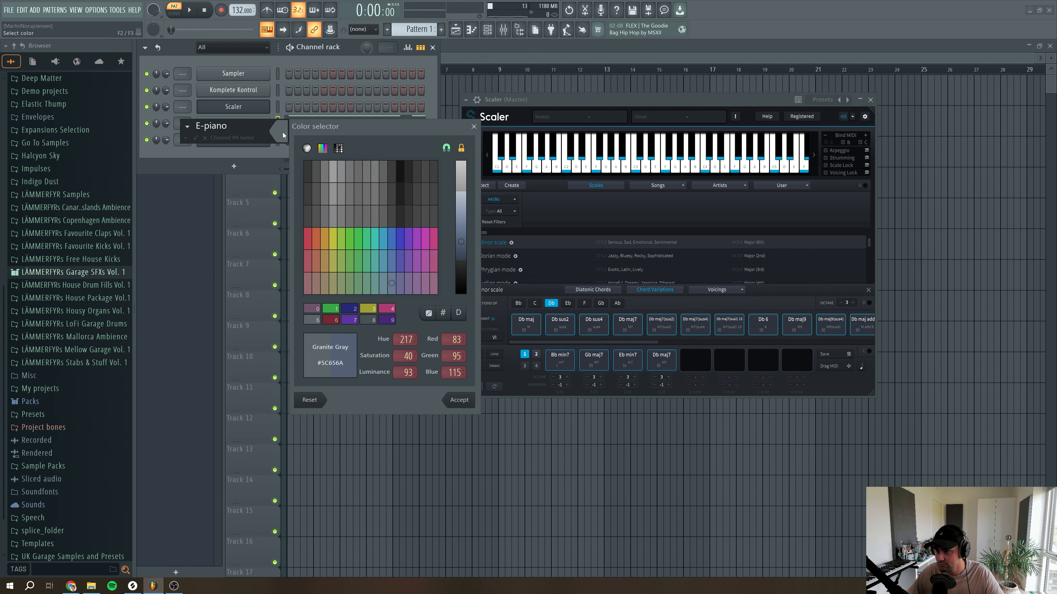
click(373, 312)
key(Return)
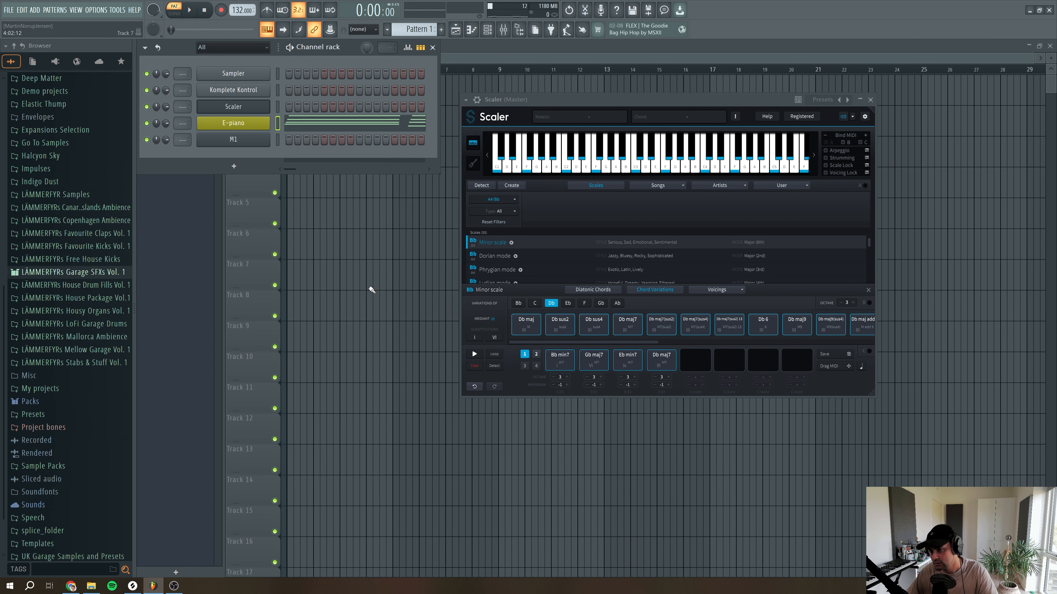
Route the E-piano channel to mixer track 1 and close its plugin window
click(233, 124)
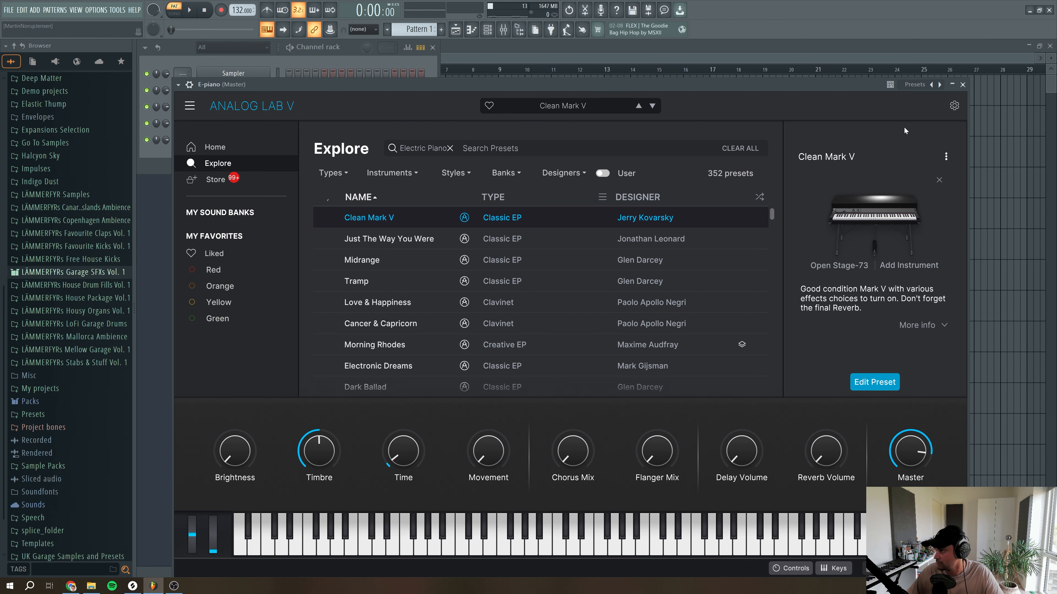
click(189, 85)
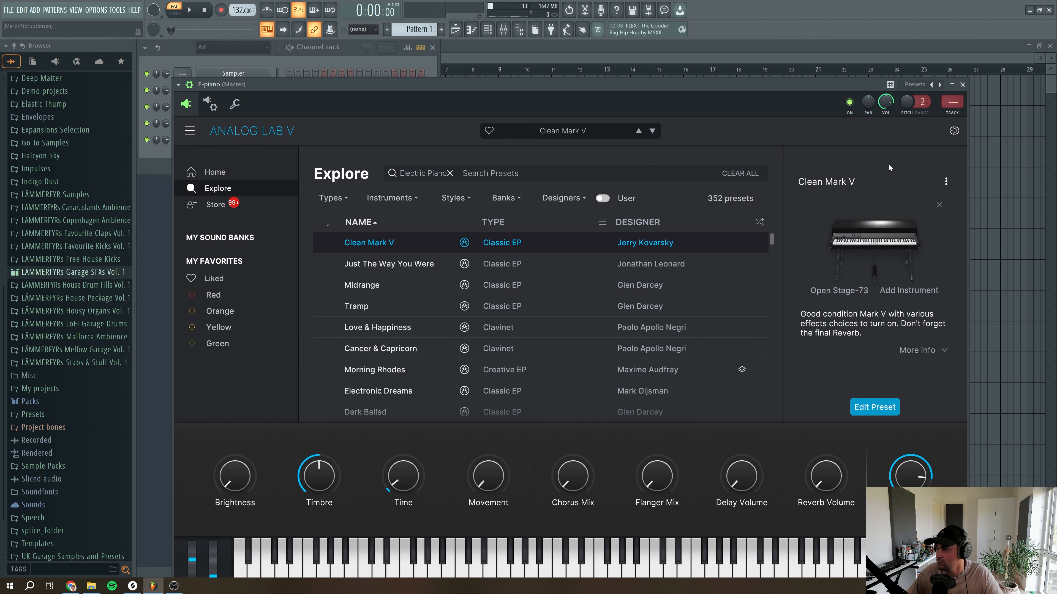
double_click(956, 107)
click(963, 85)
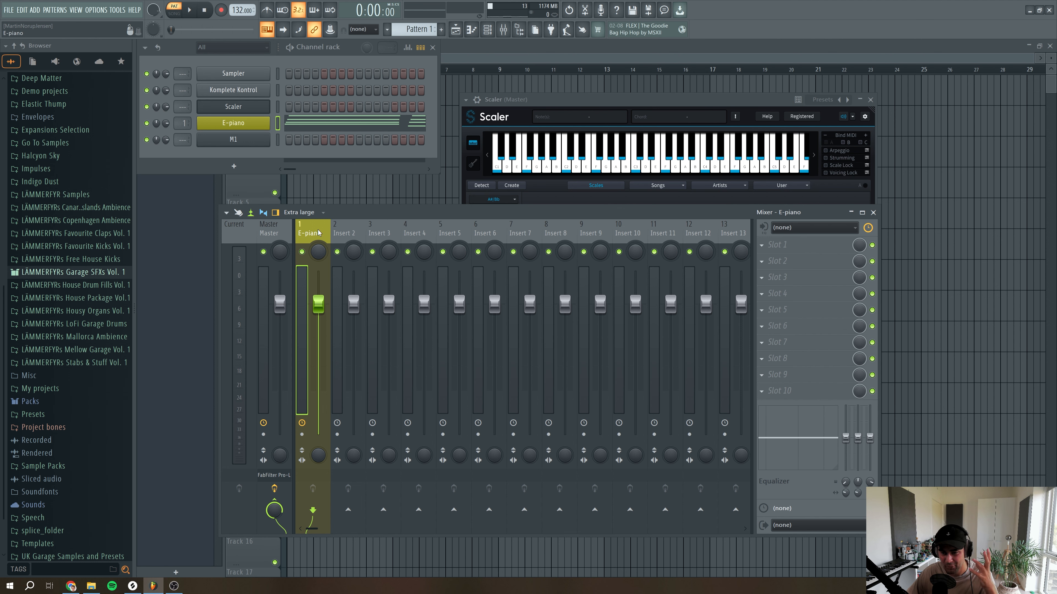
Close the Scaler plugin window and select the E-piano track in the mixer
click(871, 100)
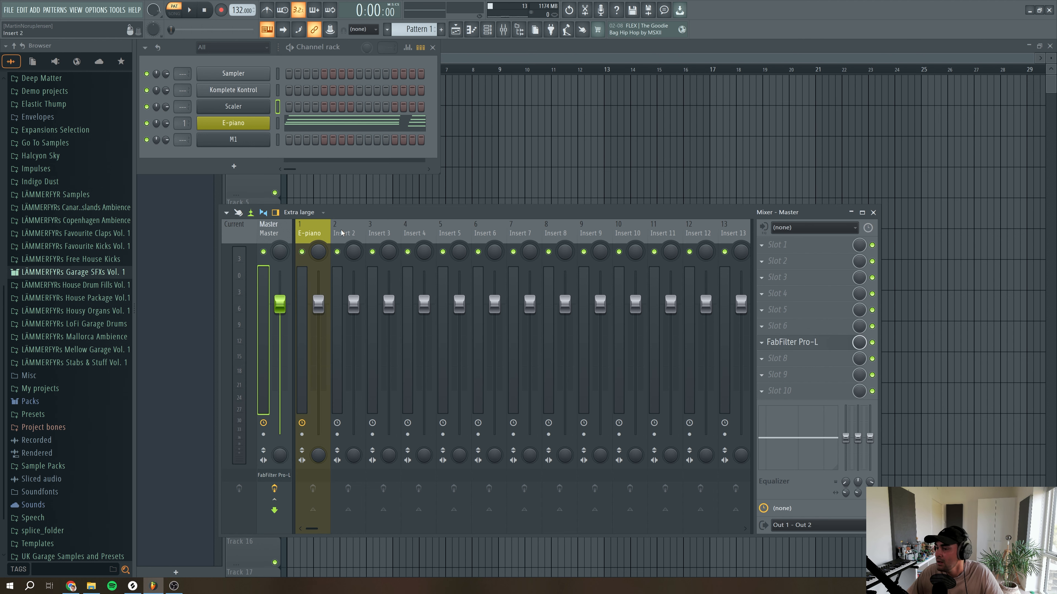
click(315, 232)
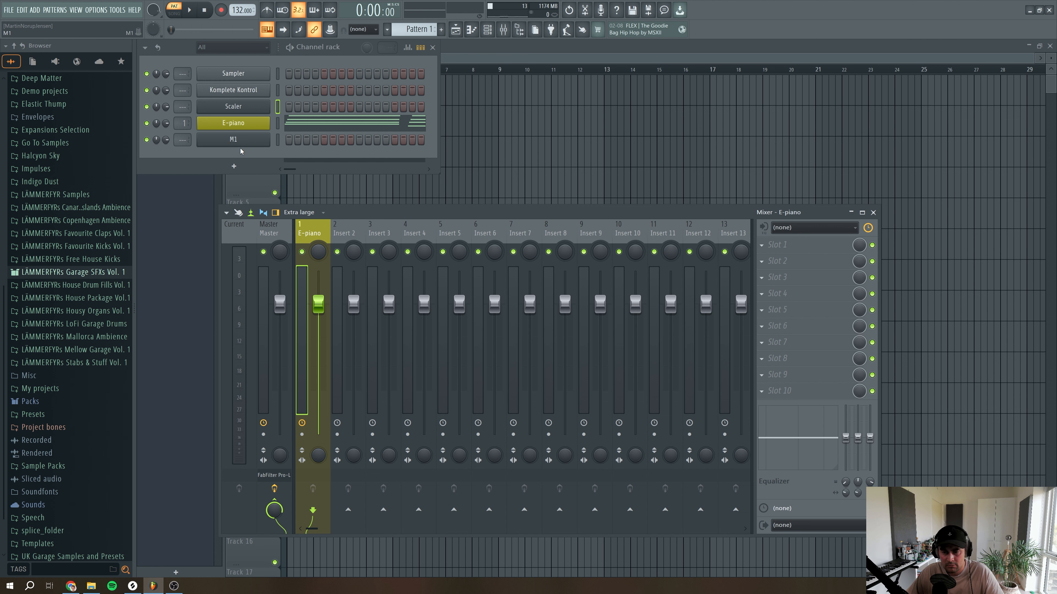
drag(322, 305, 321, 306)
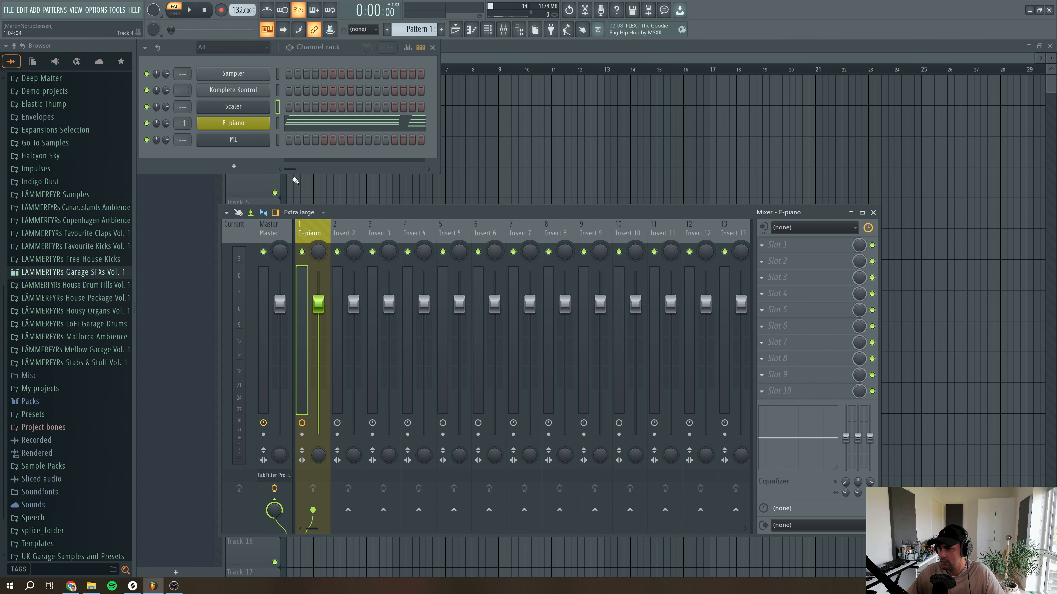
Listen briefly to the E-piano progression and open the M1 channel's plugin window
key(space)
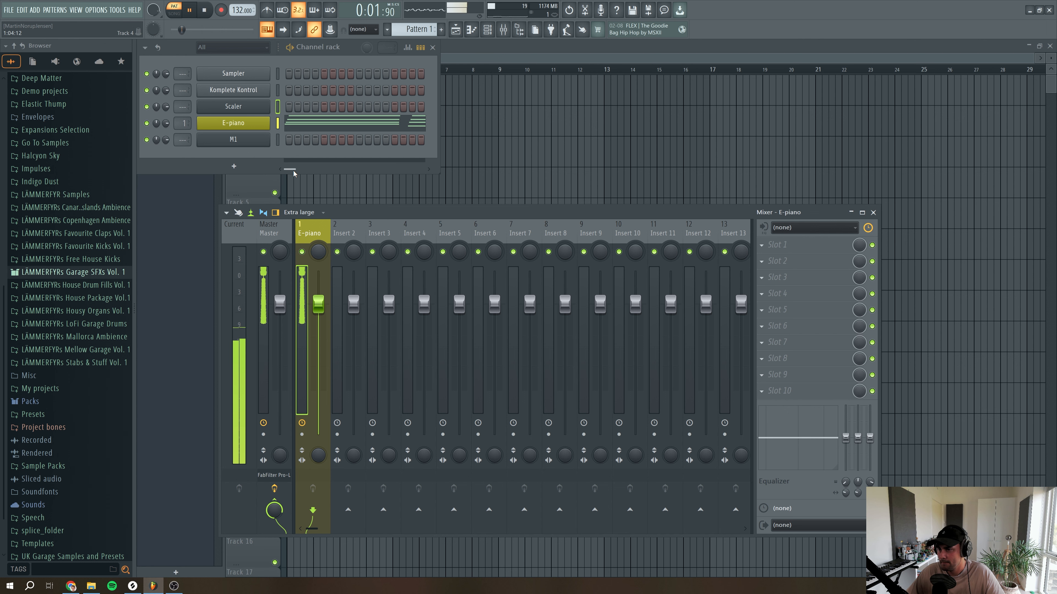
key(space)
click(249, 140)
drag(277, 142, 327, 181)
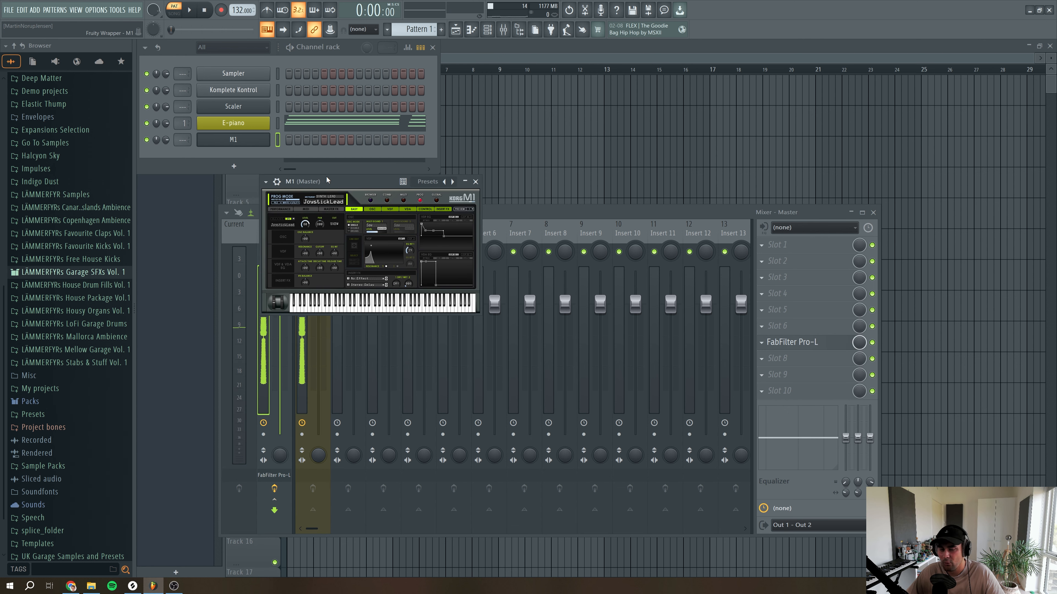
Audition single notes of the M1 lead sound on its keyboard and close the plugin window
click(377, 303)
click(371, 305)
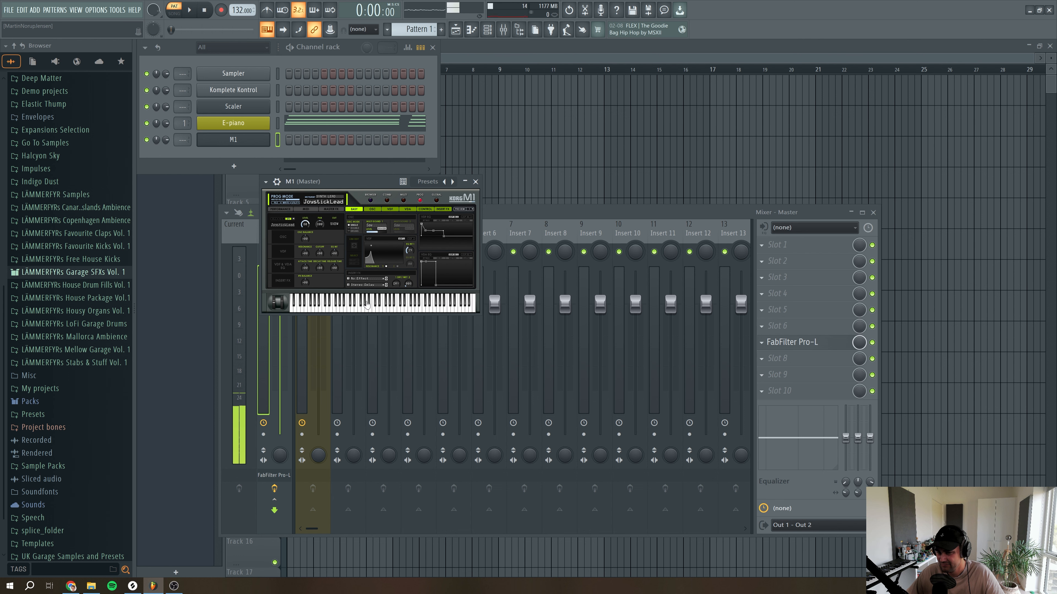
click(356, 309)
click(406, 308)
click(397, 308)
click(365, 303)
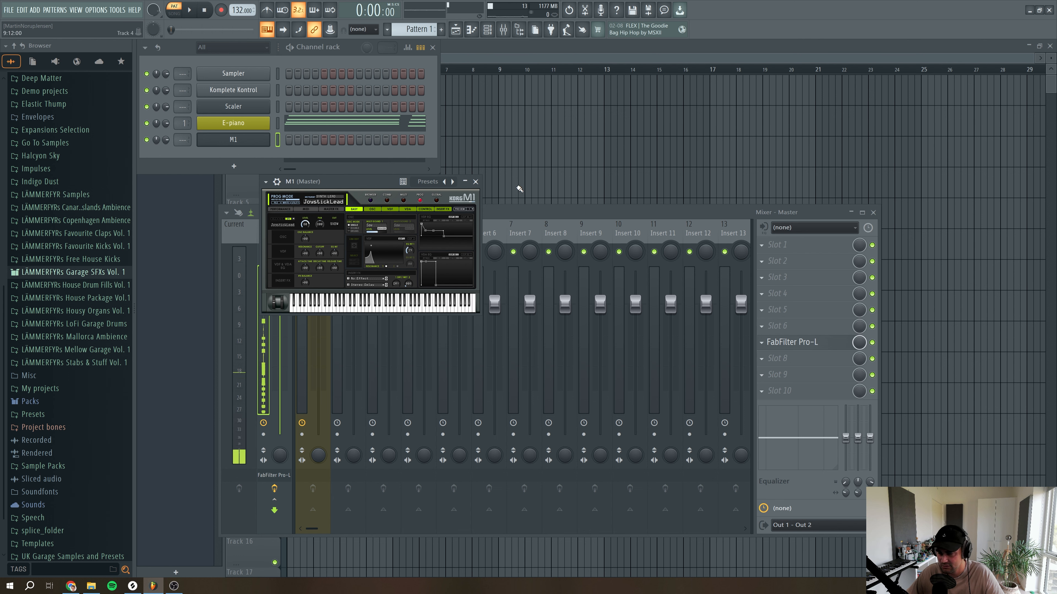
click(475, 181)
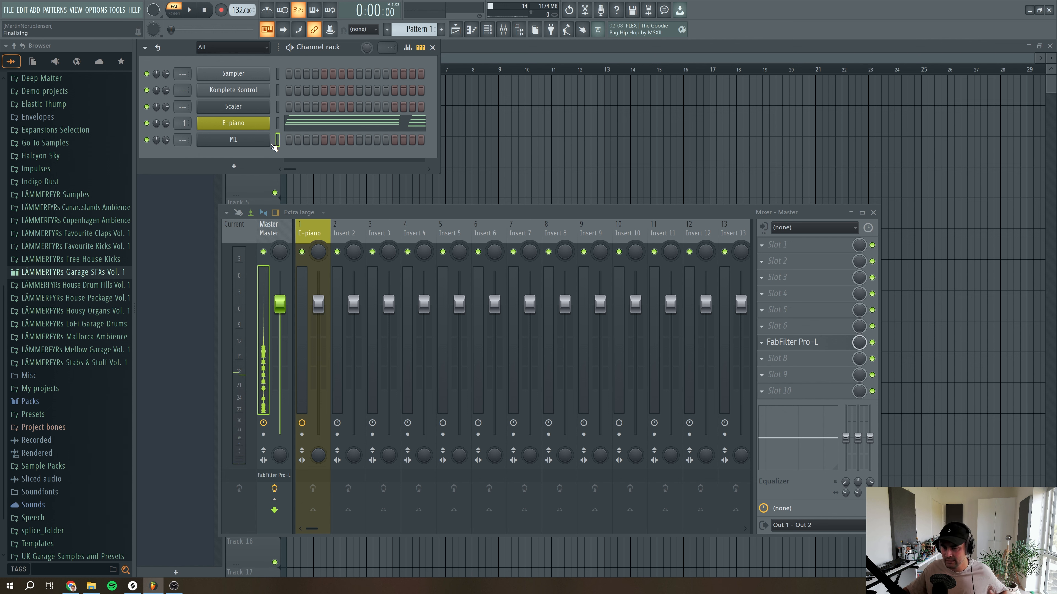
Turn on the metronome and record an M1 melody over the E-piano chords, capturing notes and automation
click(266, 11)
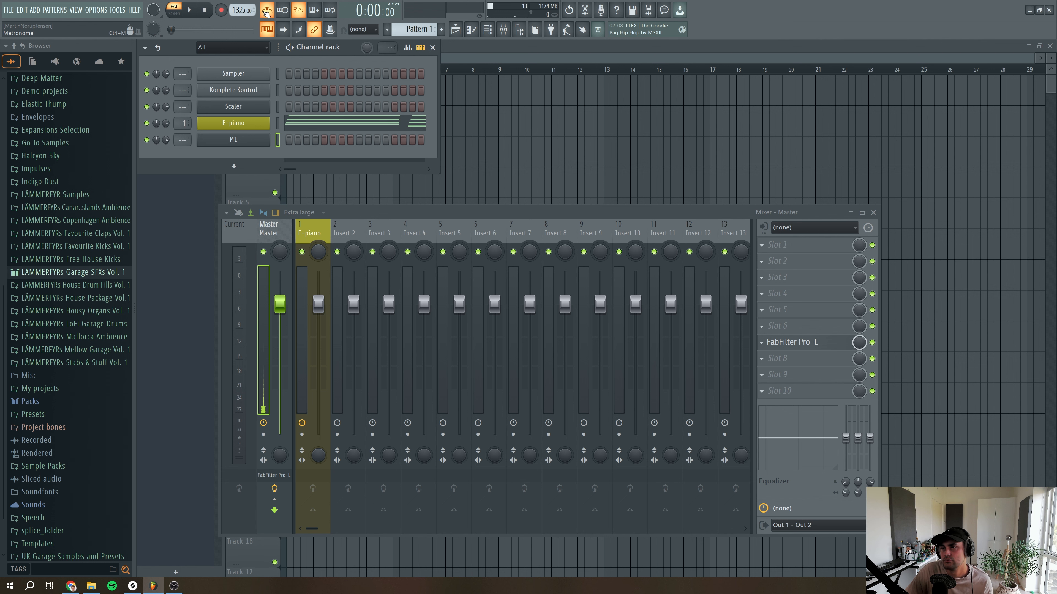
click(191, 11)
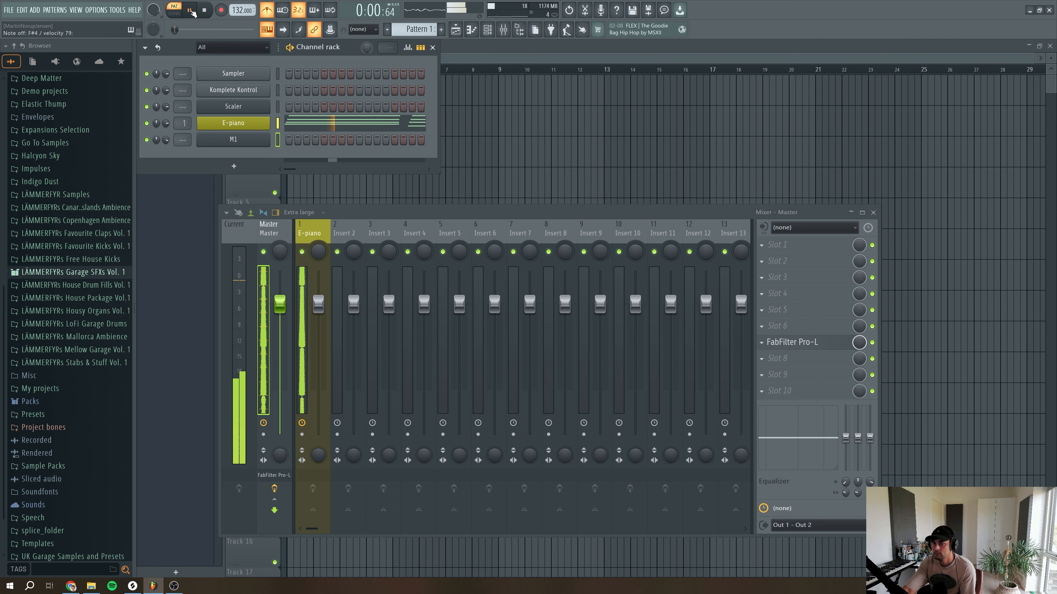
click(219, 11)
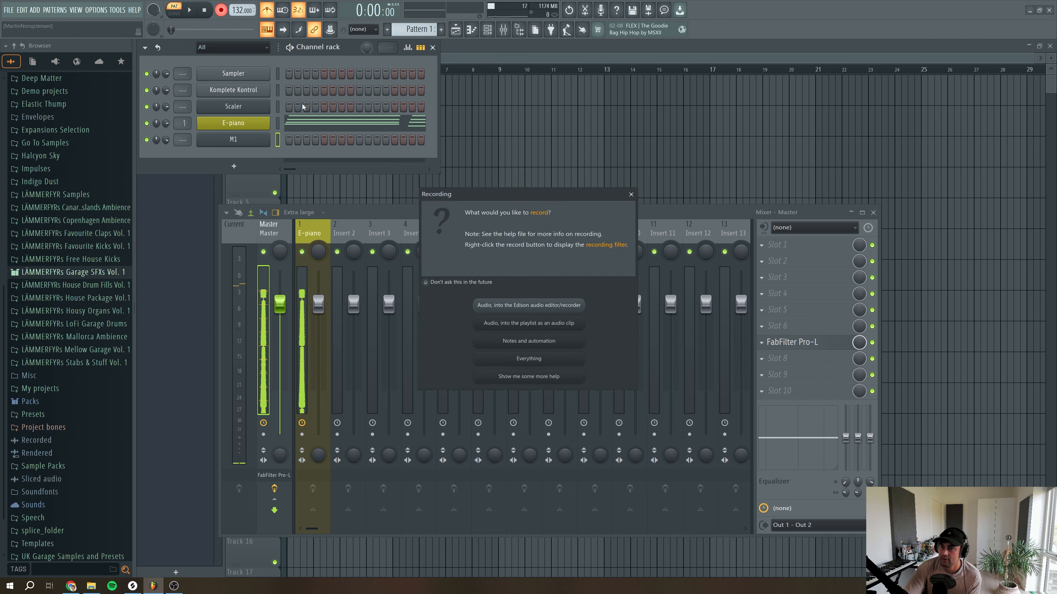
click(548, 345)
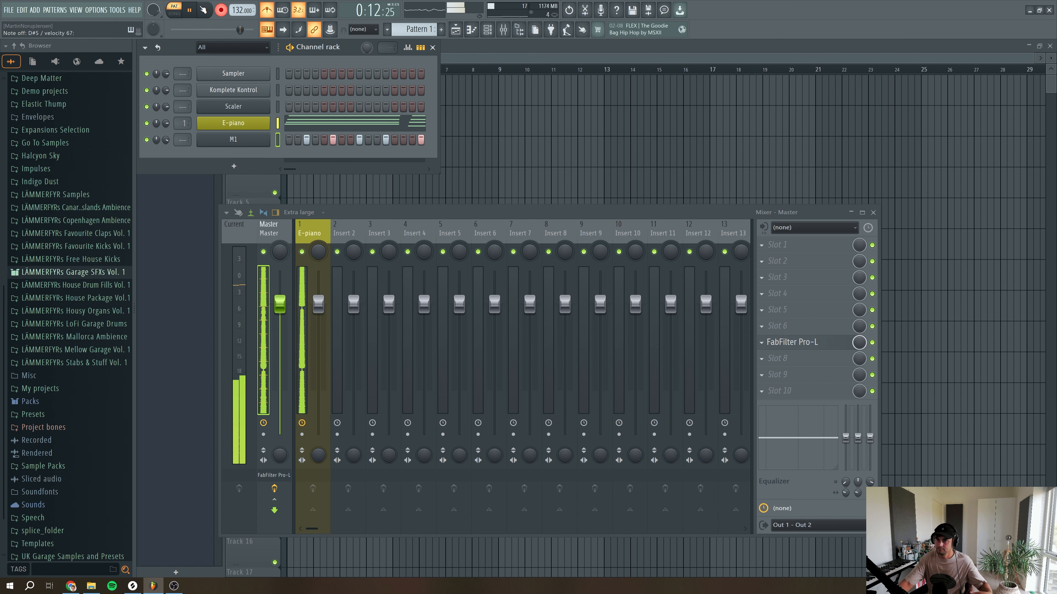
key(space)
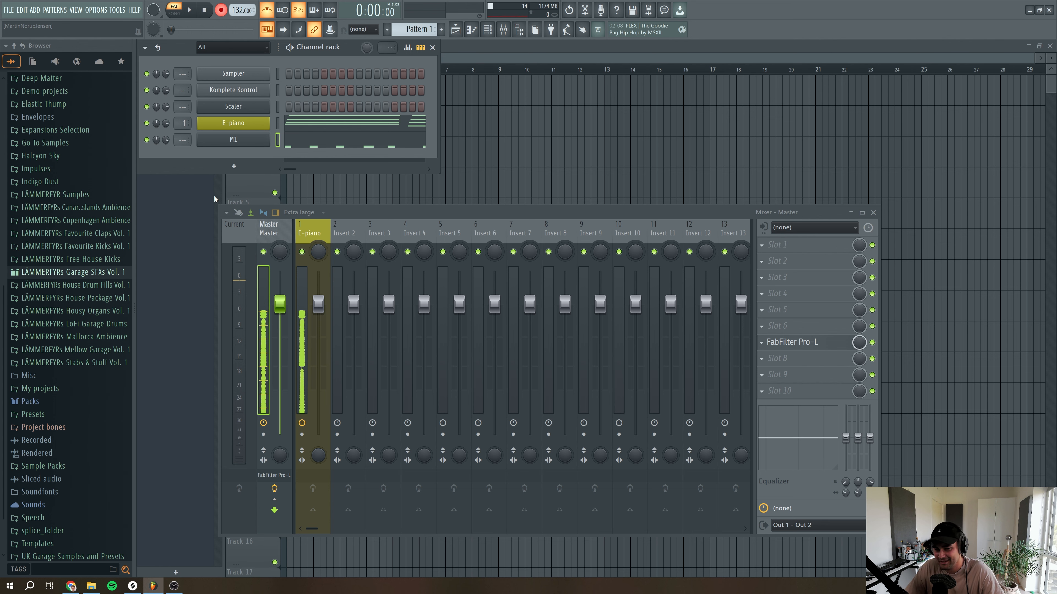
Open the M1 channel's piano roll and delete all recorded notes after the first two bars
click(325, 146)
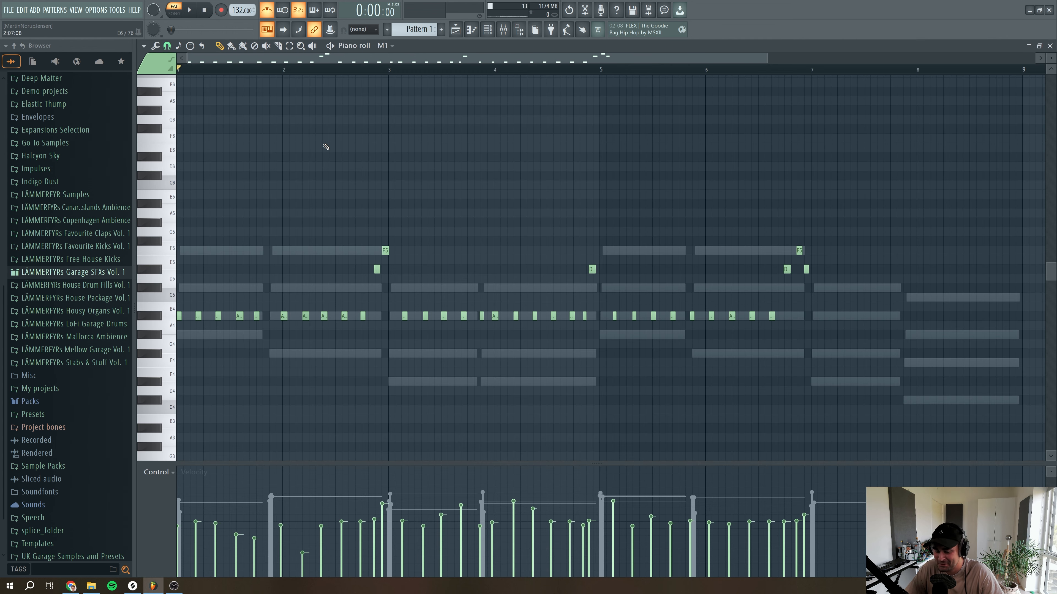
drag(374, 226, 178, 349)
drag(383, 326, 178, 228)
drag(971, 329, 406, 220)
key(Delete)
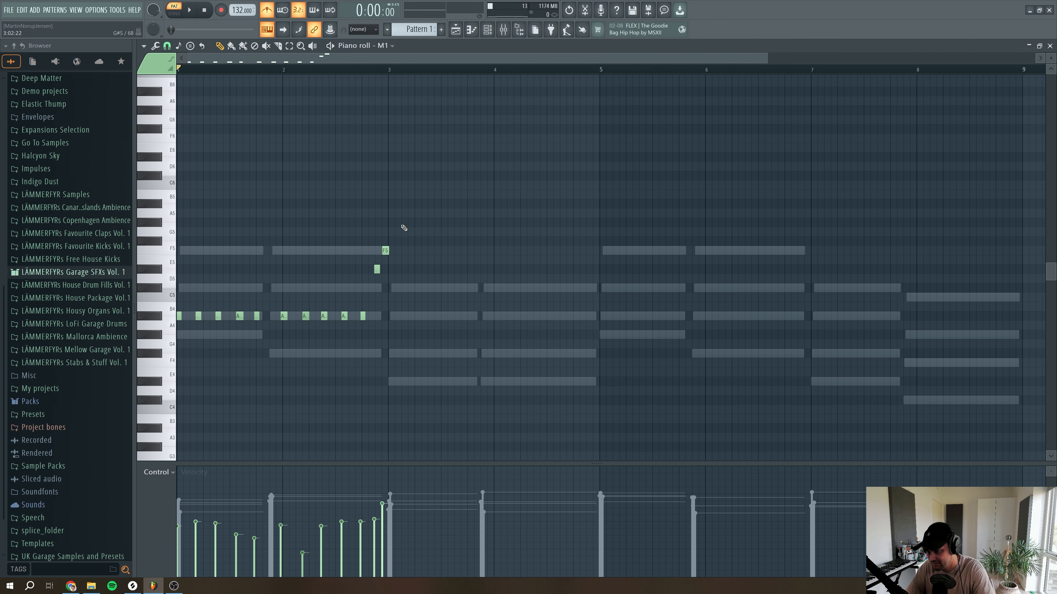
Quantize the start times of all remaining M1 notes with the MPC 58% template, leaving durations unchanged
drag(466, 368, 177, 190)
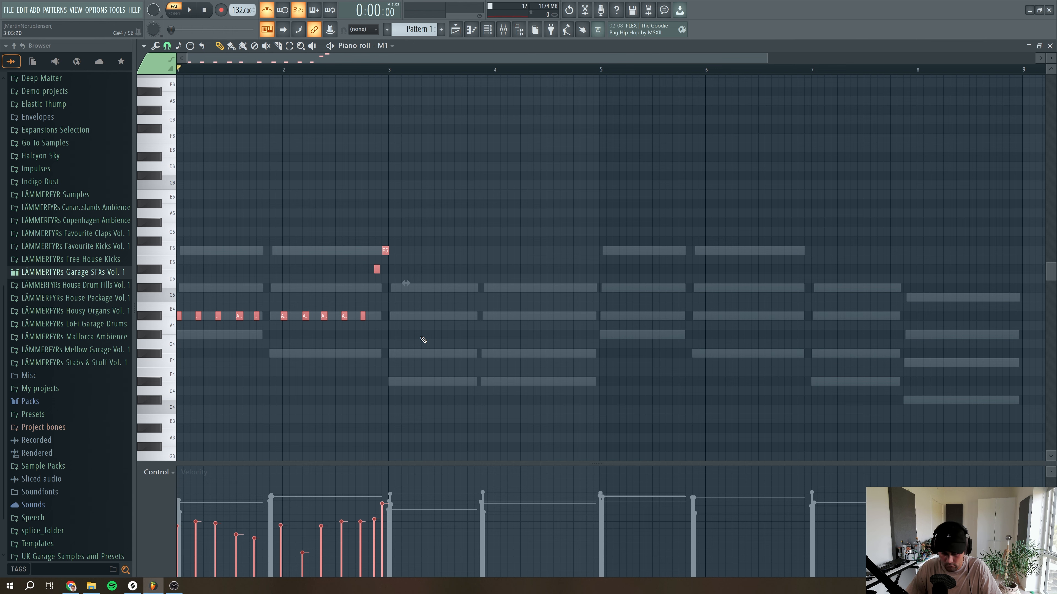
key(alt+q)
drag(536, 224, 477, 219)
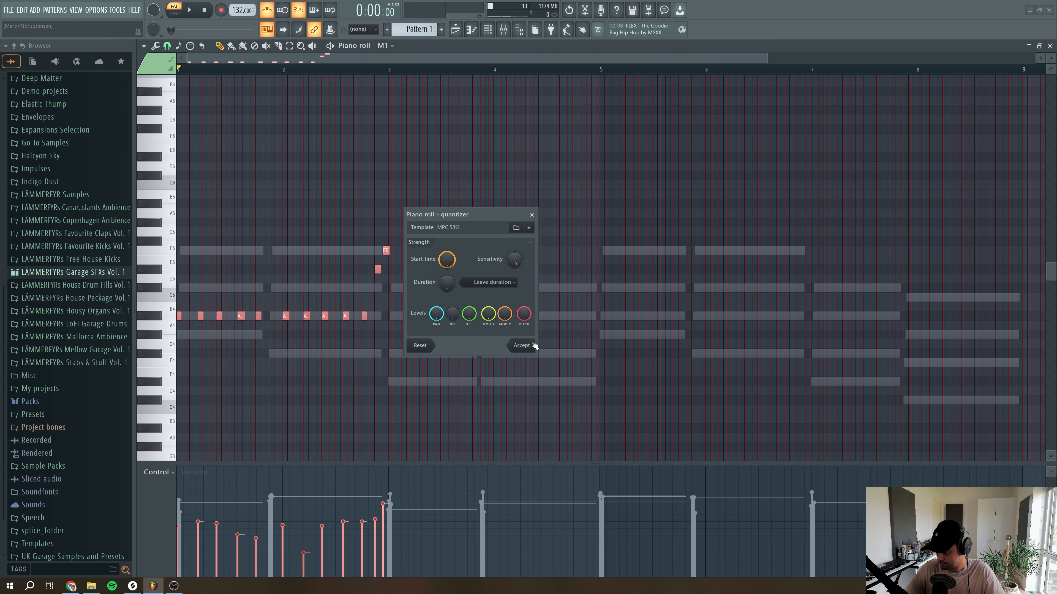
click(522, 345)
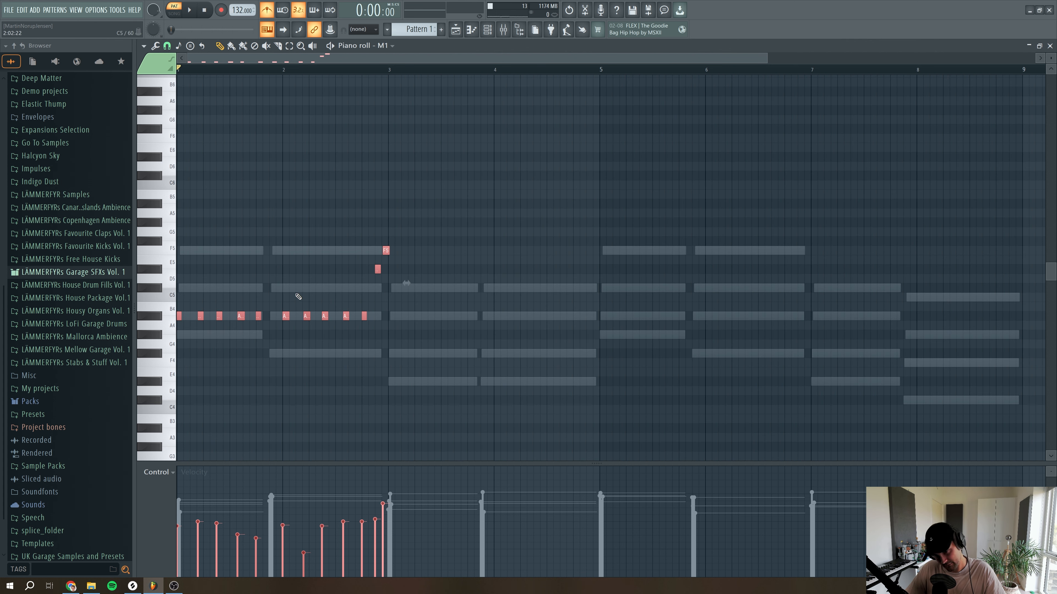
Listen to the two-bar M1 phrase and even out the velocities of all its notes at a high level
drag(769, 54, 410, 54)
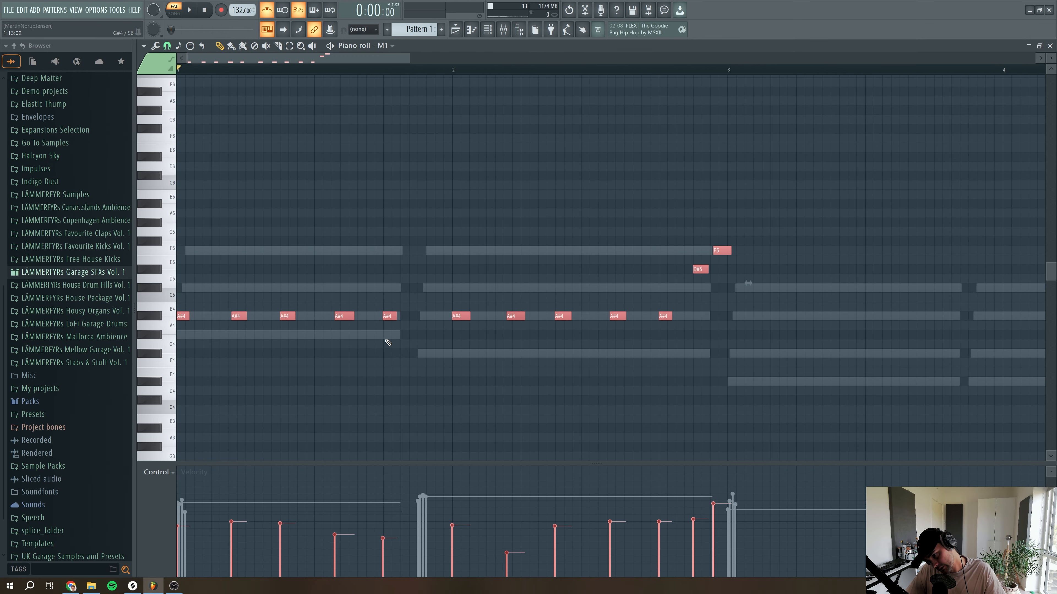
key(space)
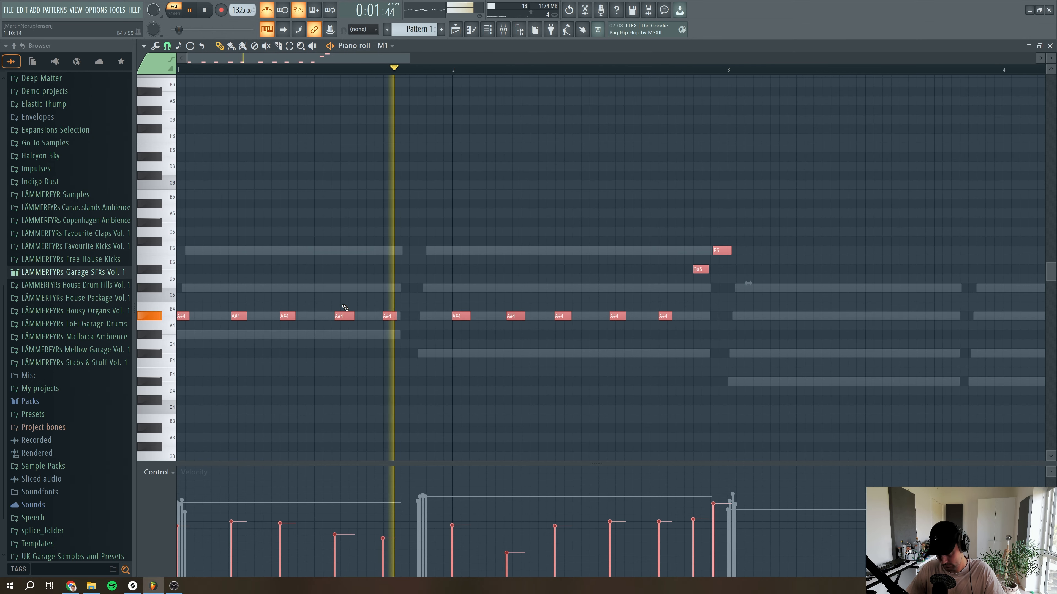
key(space)
ctrl+click(268, 410)
click(182, 508)
drag(196, 511, 712, 511)
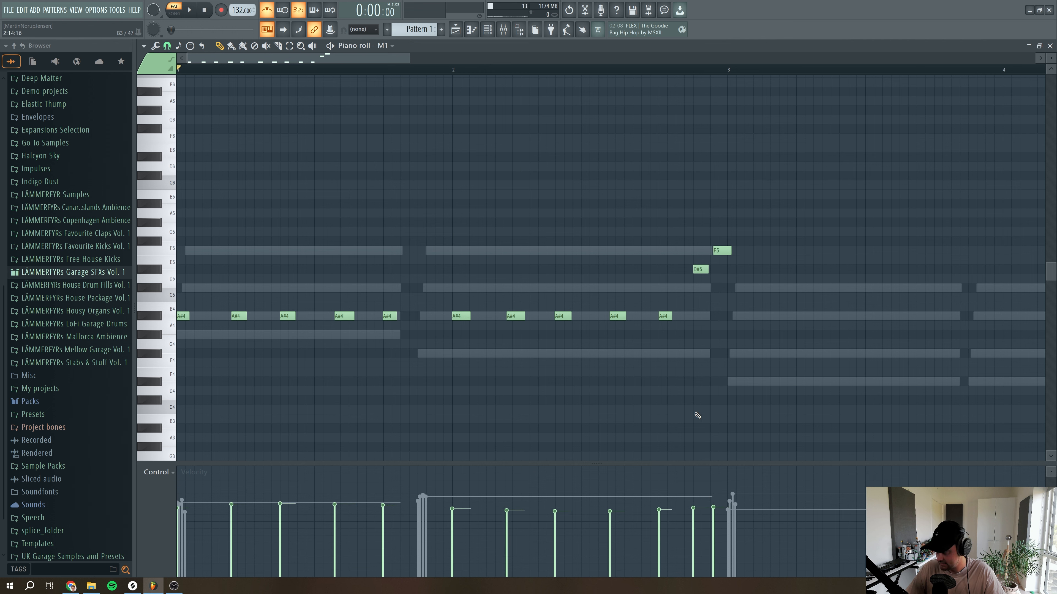
Listen to the phrase, shorten its final F5 note and lengthen the fifth A#4 note at the end of bar 1
key(space)
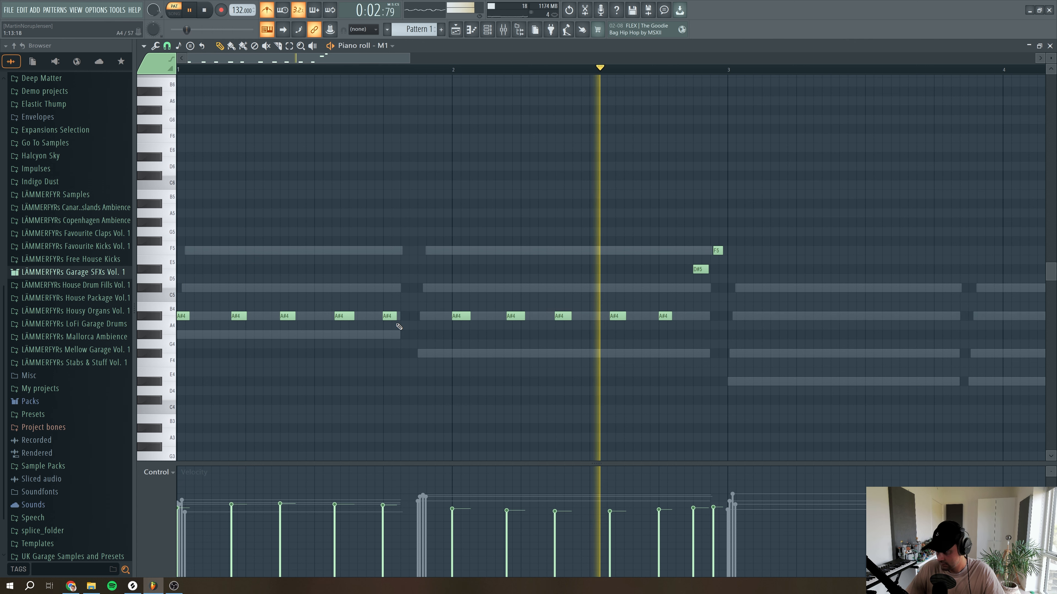
key(space)
drag(396, 317, 412, 317)
click(445, 362)
right_click(445, 362)
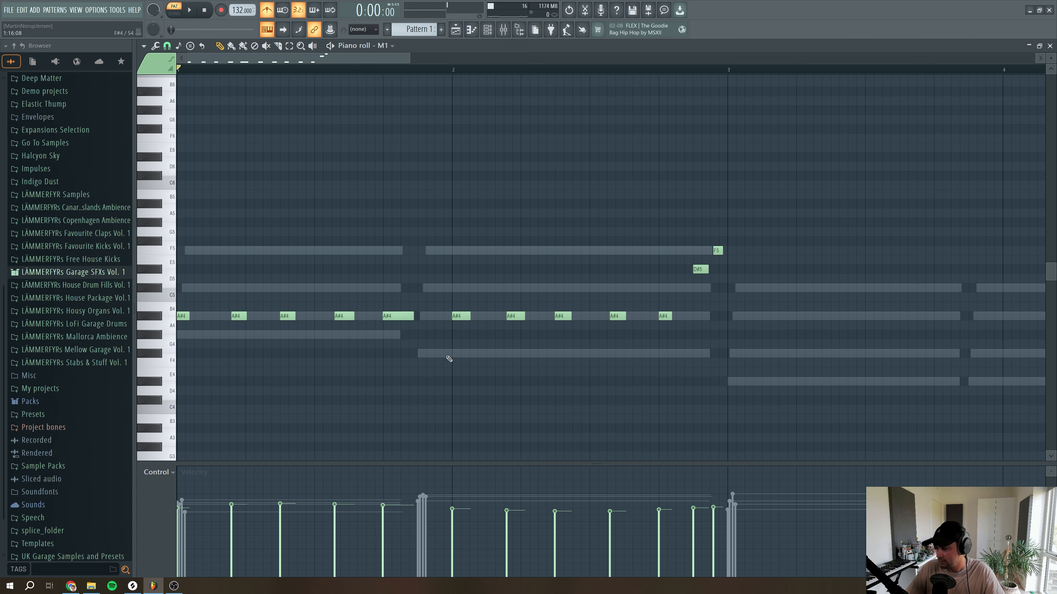
Close the piano roll, listen to the whole pattern, and reopen the M1 channel's piano roll
click(1050, 46)
key(space)
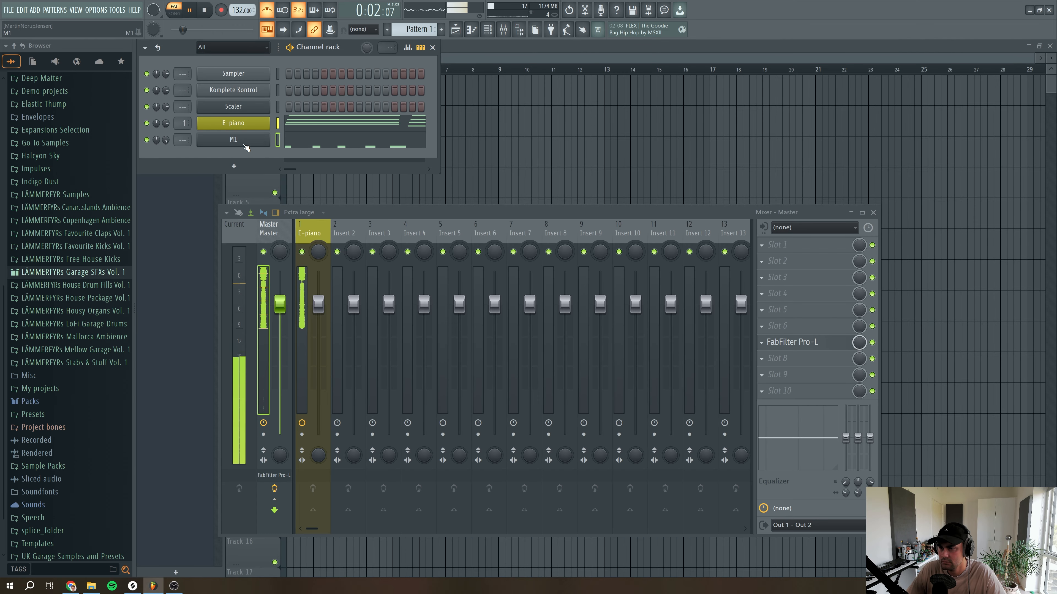
click(323, 144)
key(space)
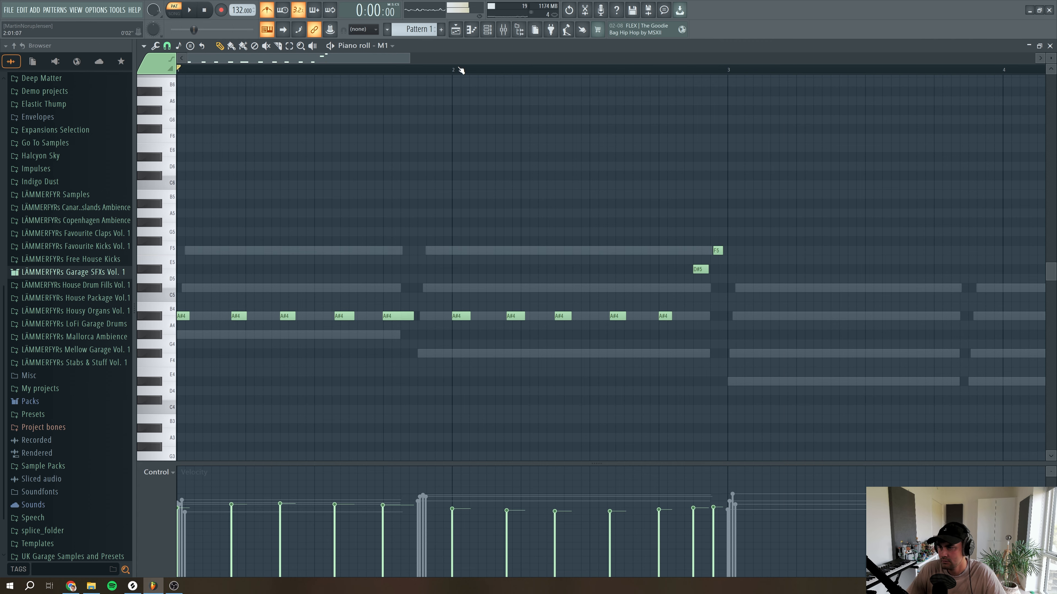
Select the first two bars of the M1 phrase and duplicate them three times to fill eight bars
scroll(461, 70, down, 4)
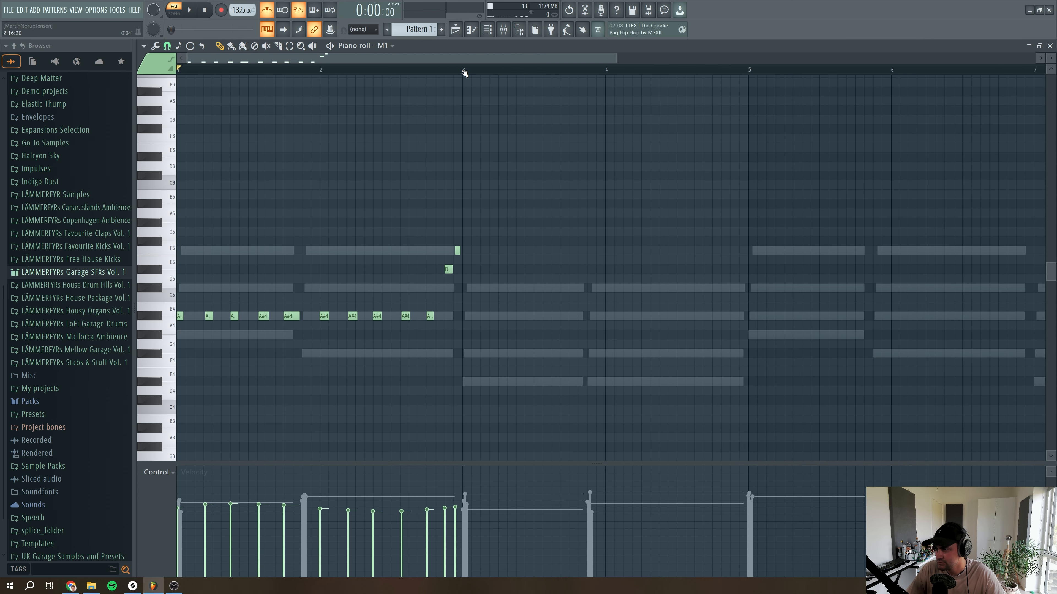
drag(461, 73, 178, 70)
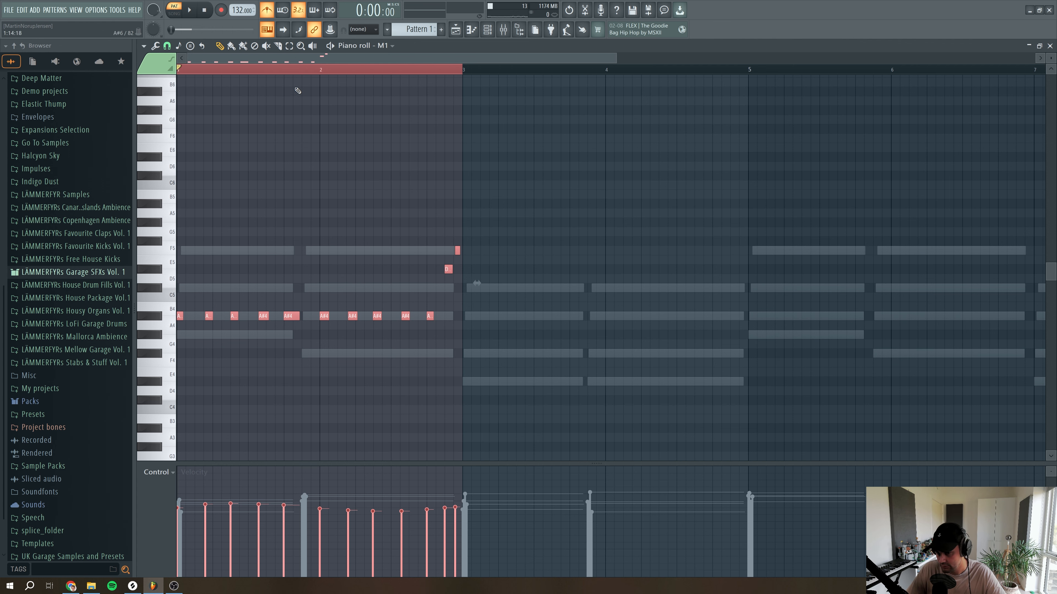
key(ctrl+b)
key(ctrl+b)
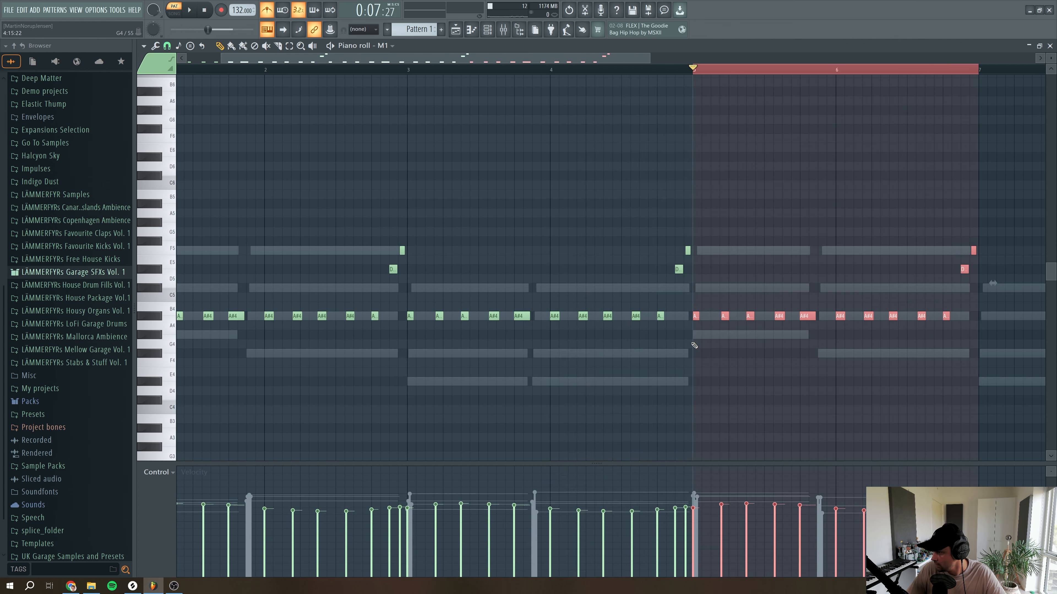
key(ctrl+d)
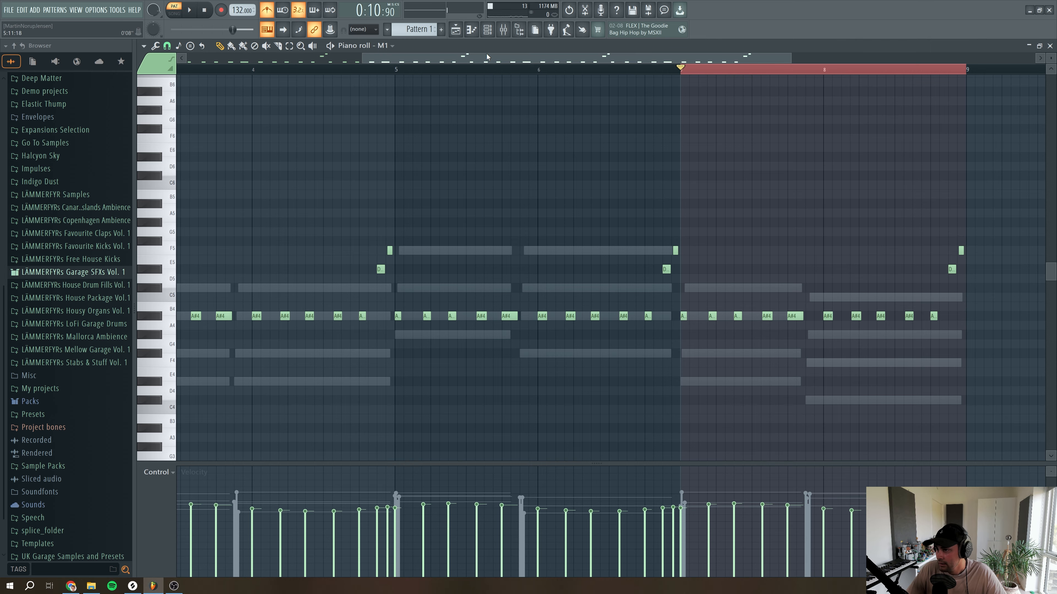
Raise the five A#4 notes in bar 4 to C#5 and listen from the end of bar 2
scroll(486, 56, left, 4)
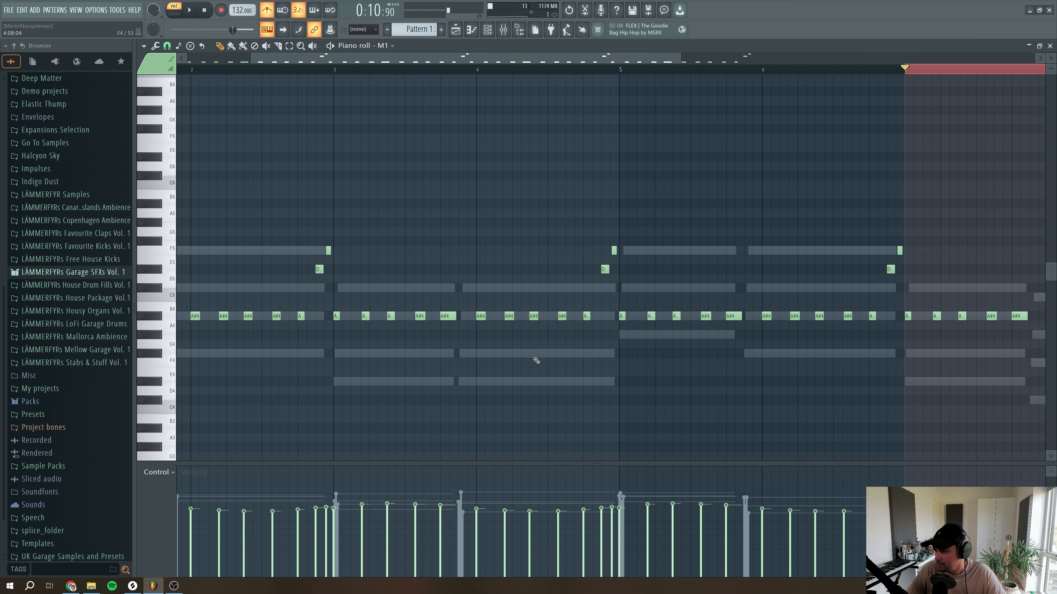
drag(607, 330, 440, 302)
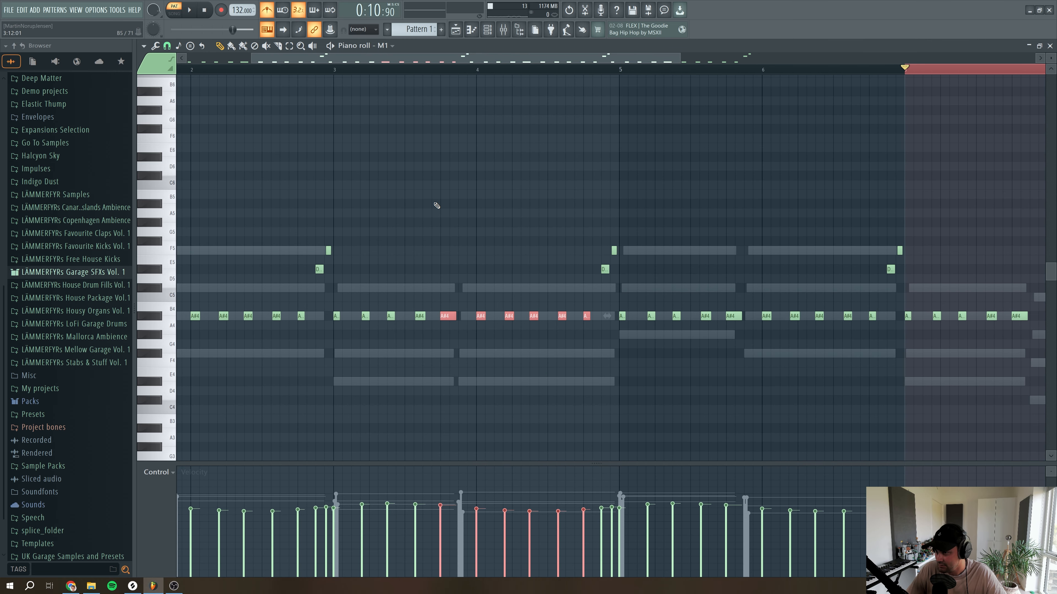
drag(602, 339, 480, 289)
click(329, 70)
key(space)
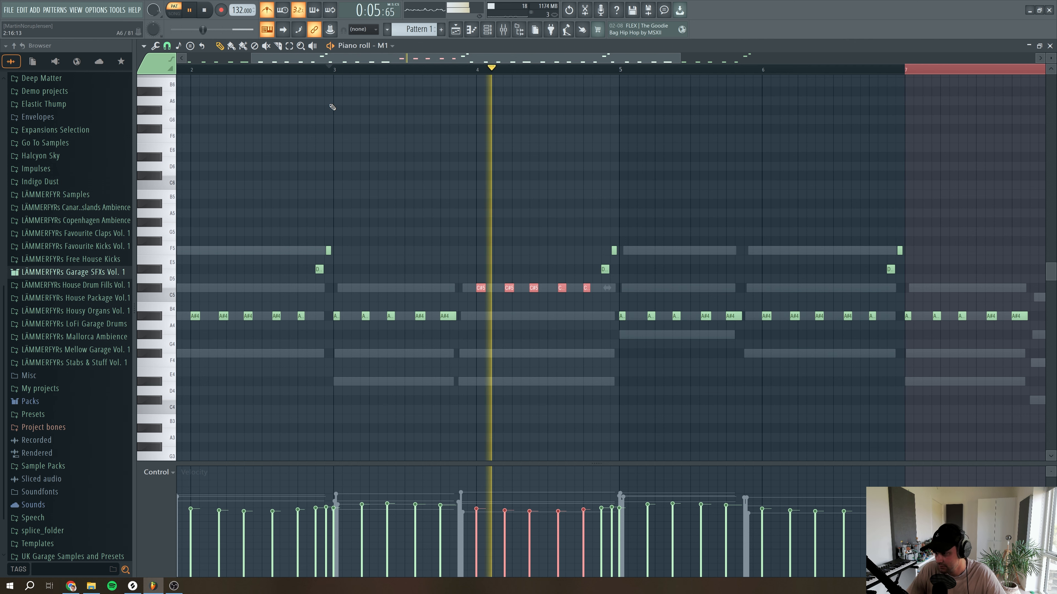
key(space)
key(space)
Lower the last two C#5 notes in bar 4 to F#4, replaying the passage in between
ctrl+click(564, 323)
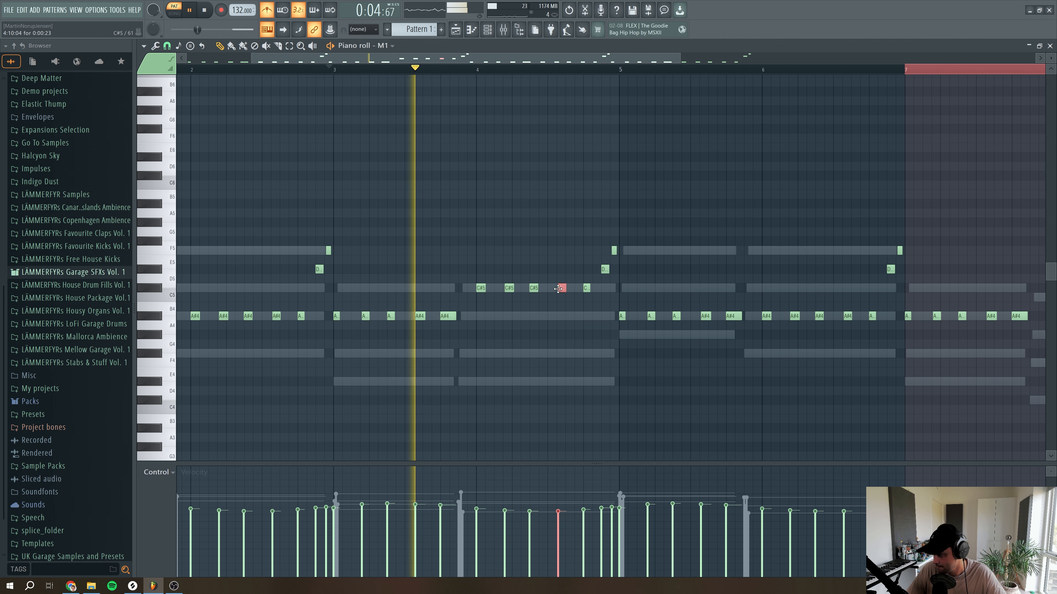
drag(561, 289, 561, 353)
key(space)
key(space)
drag(586, 287, 587, 354)
Try the two ending notes of bar 4 at A#4 and D#5 and listen to the variation
drag(605, 269, 603, 322)
key(space)
key(space)
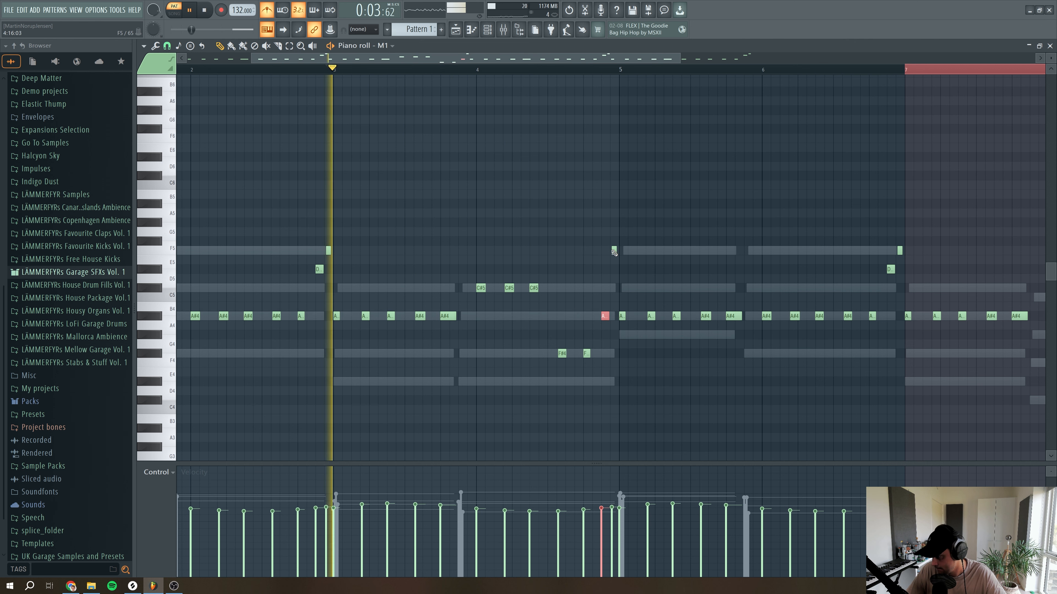
drag(613, 256, 612, 275)
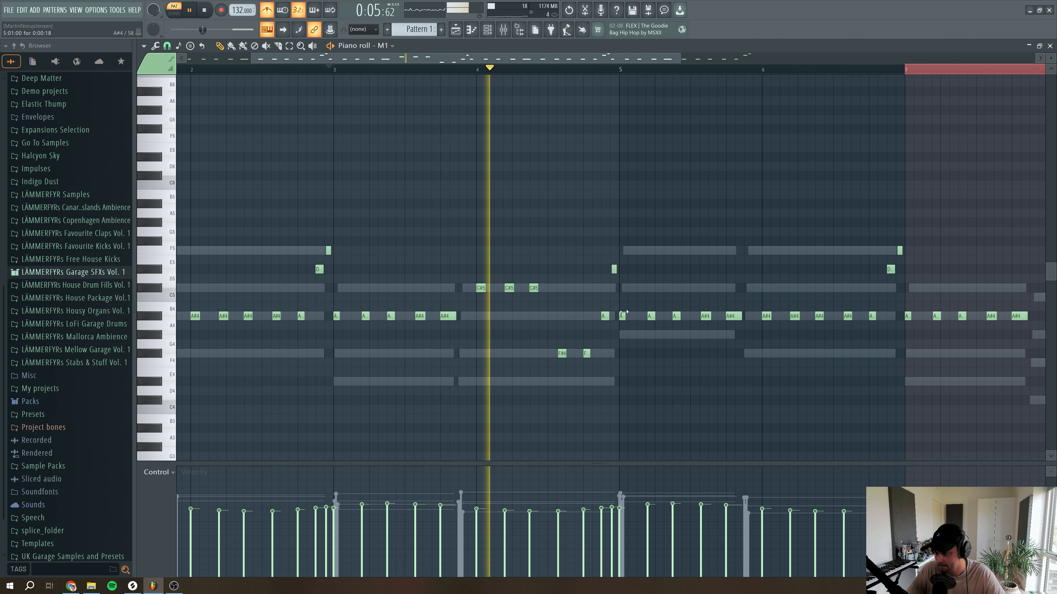
key(space)
key(space)
Move the second-to-last note of bar 4 up to G#5 and replay the passage
drag(608, 329, 600, 313)
key(ctrl+Up)
key(shift+Down)
key(shift+Down)
key(space)
key(space)
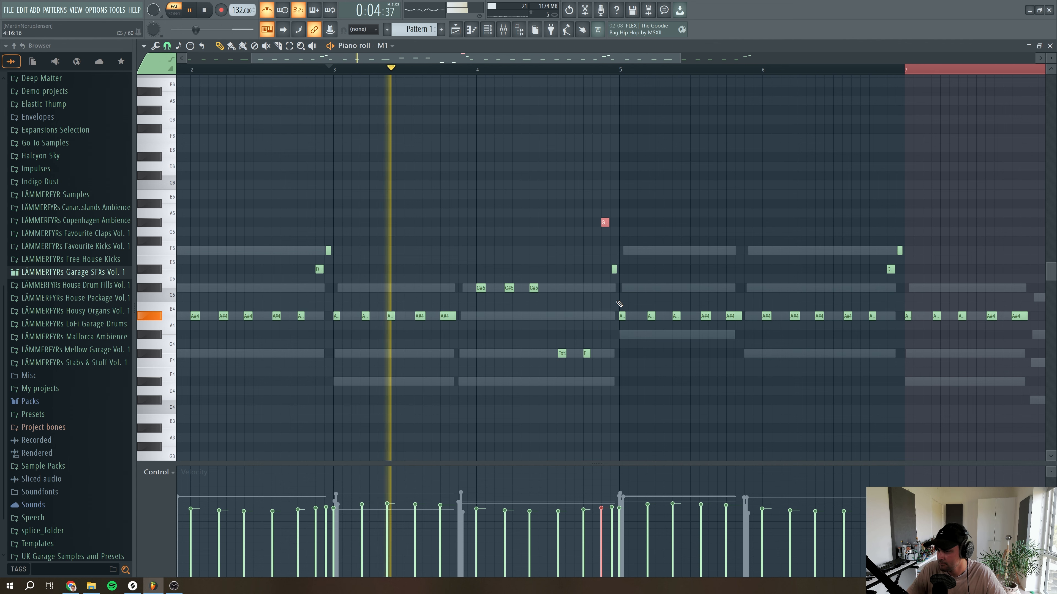
Raise the last note of bar 4 to F5 and listen to the ending
drag(624, 291, 594, 267)
key(shift+Up)
key(shift+Up)
key(space)
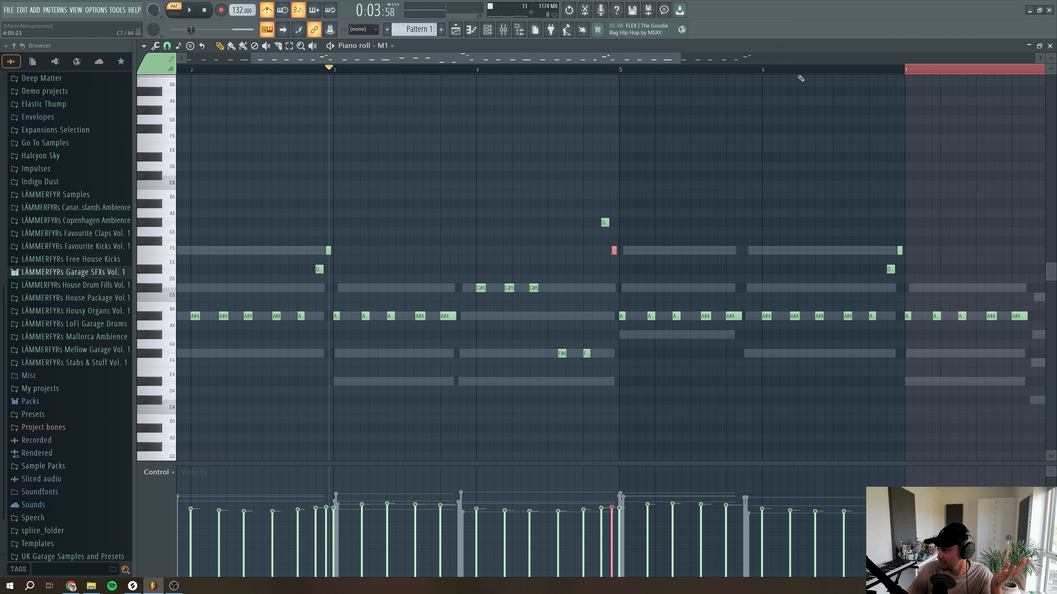
drag(680, 56, 813, 56)
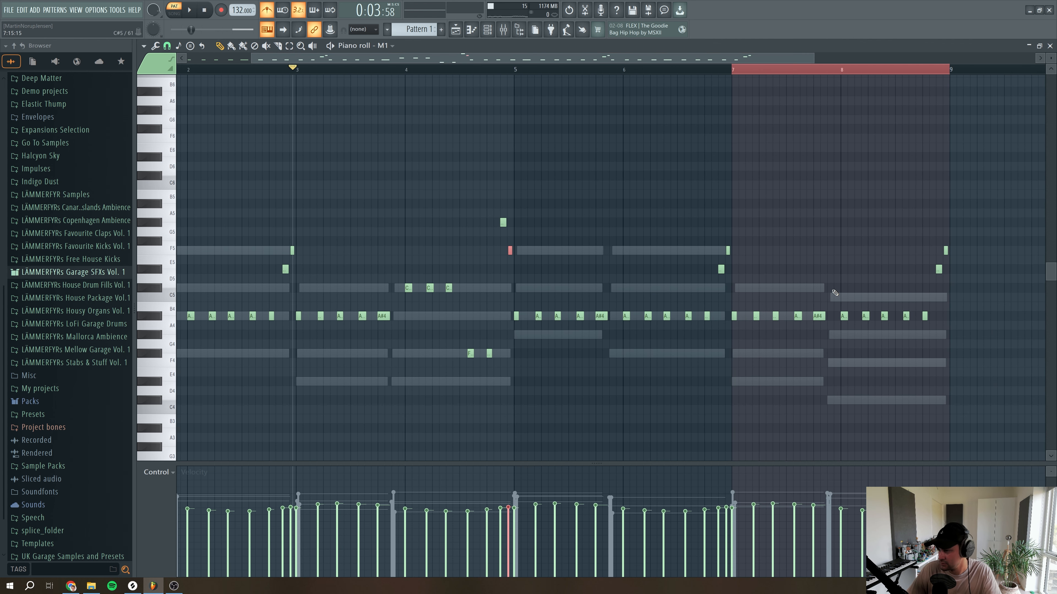
Replace the melody notes in bars 5 to 8 with a duplicate of the melody from bars 1 to 4
drag(1015, 390, 518, 199)
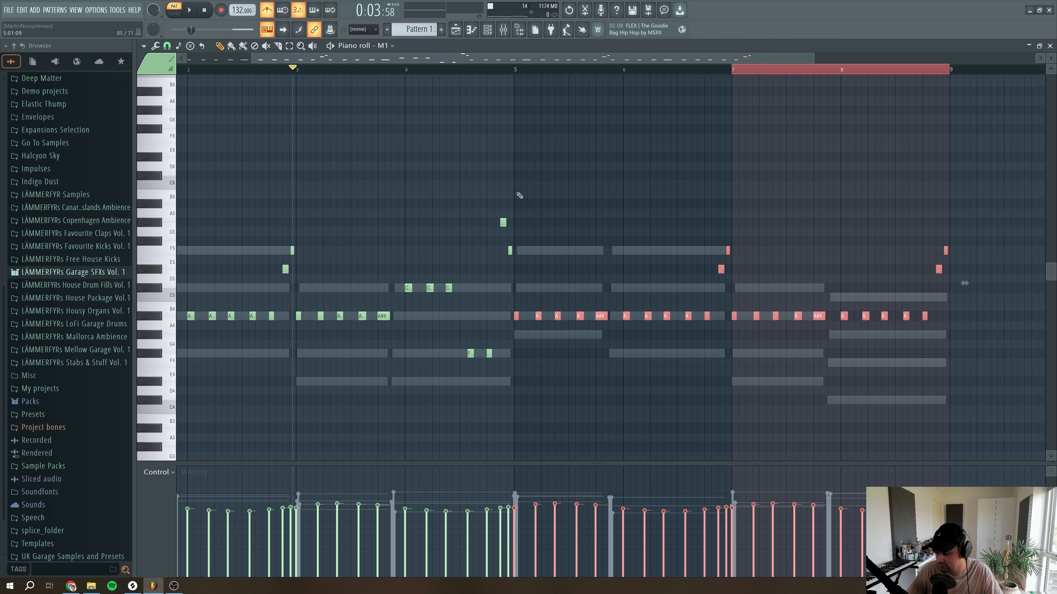
key(Delete)
drag(734, 73, 950, 73)
drag(792, 60, 179, 71)
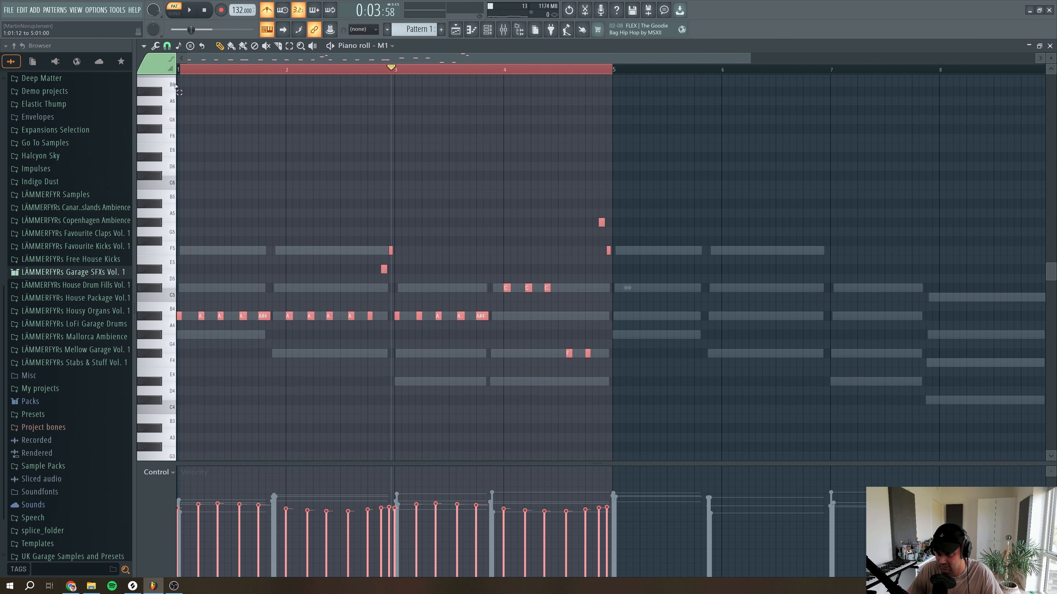
key(ctrl+b)
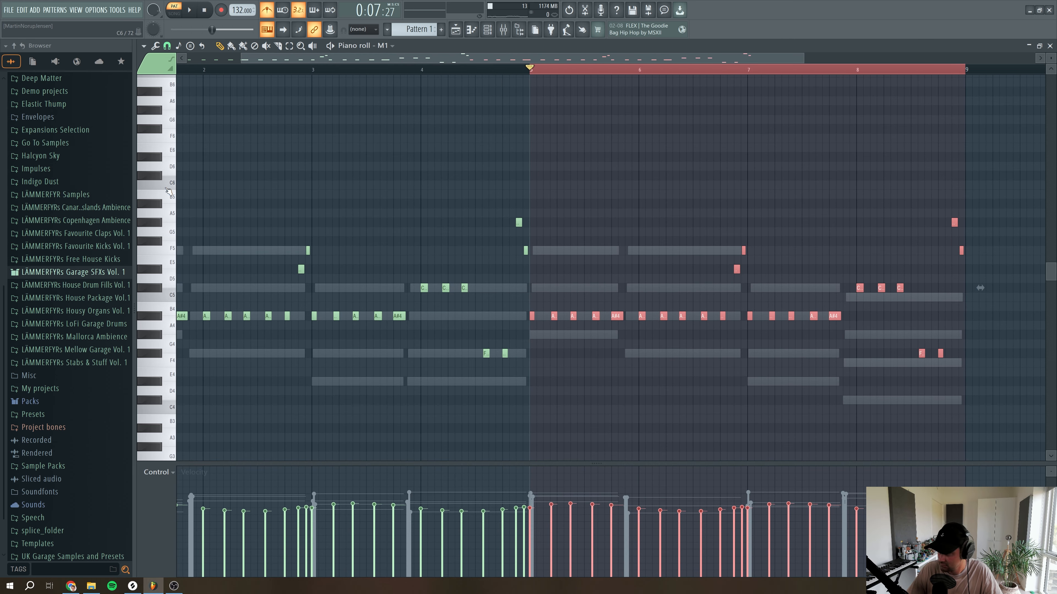
click(740, 386)
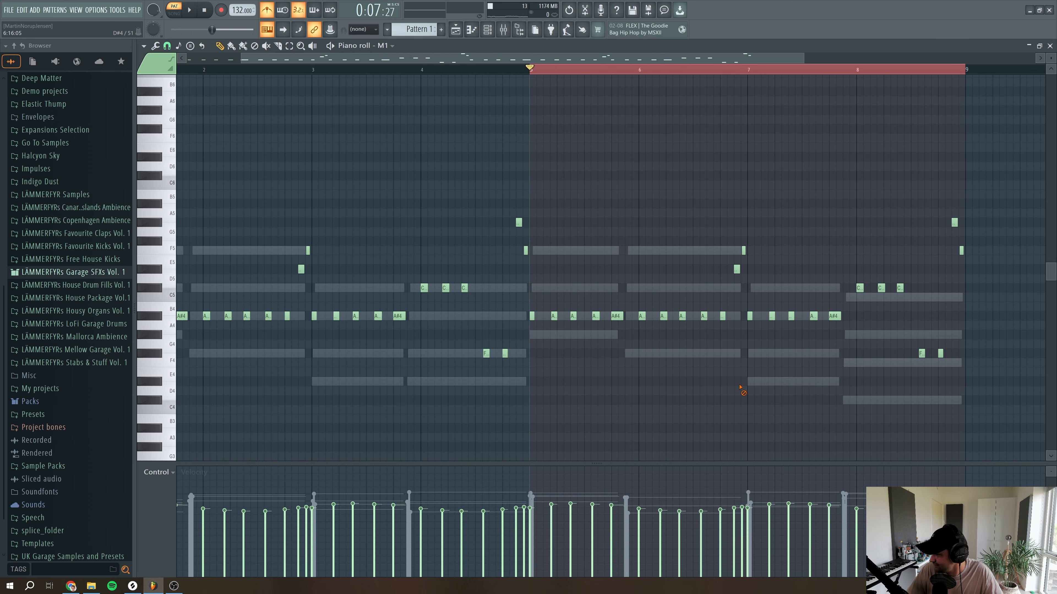
Lower bar 8's three C#5 notes to C5 and its two F#4 notes to F4, listening from bar 7
drag(901, 305, 862, 302)
drag(970, 389, 917, 340)
key(Down)
click(748, 69)
key(space)
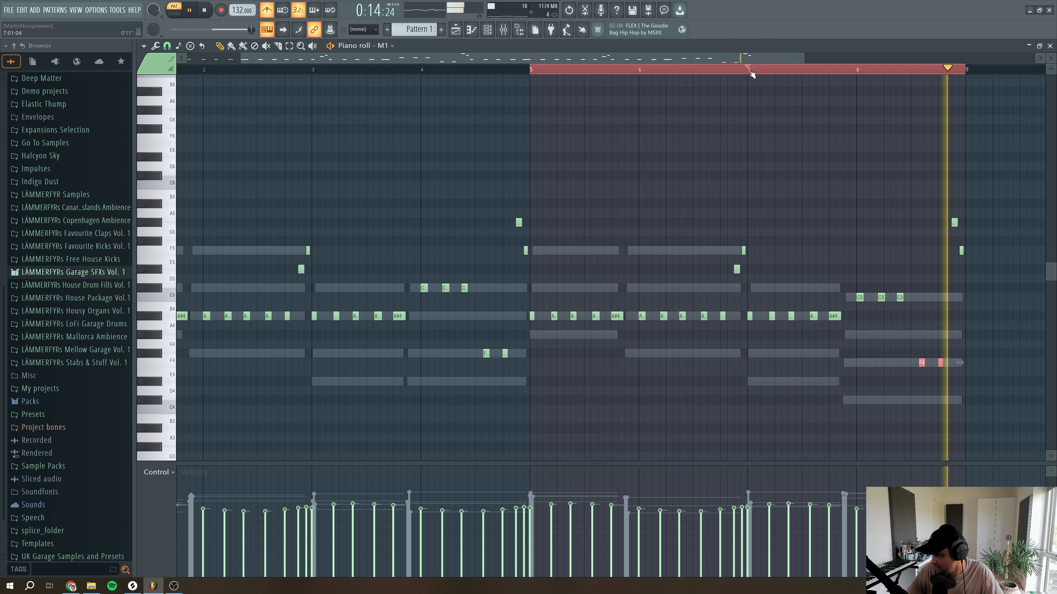
key(space)
key(space)
key(space)
Set the last two notes of bar 8 to F5 and C#5 and replay the ending
mouse_move(996, 283)
mouse_down()
mouse_move(949, 204)
mouse_move(960, 288)
mouse_up()
click(929, 288)
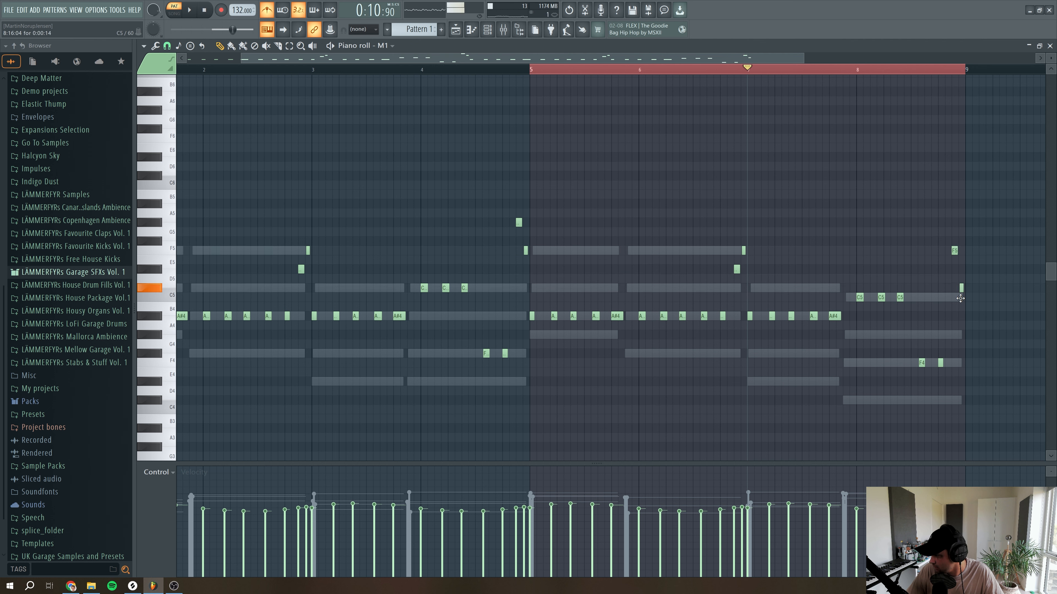
key(space)
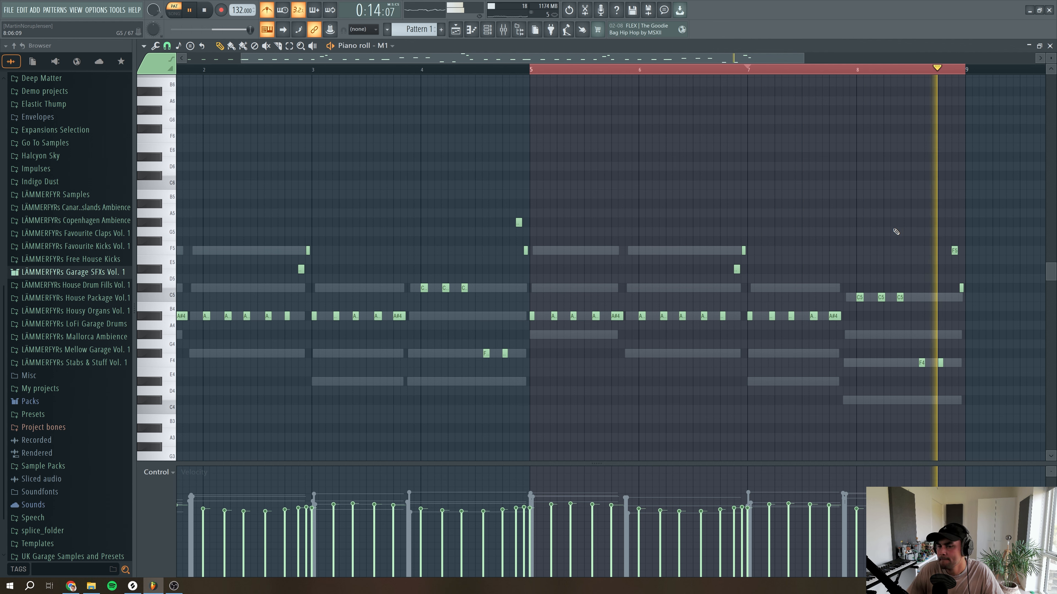
key(space)
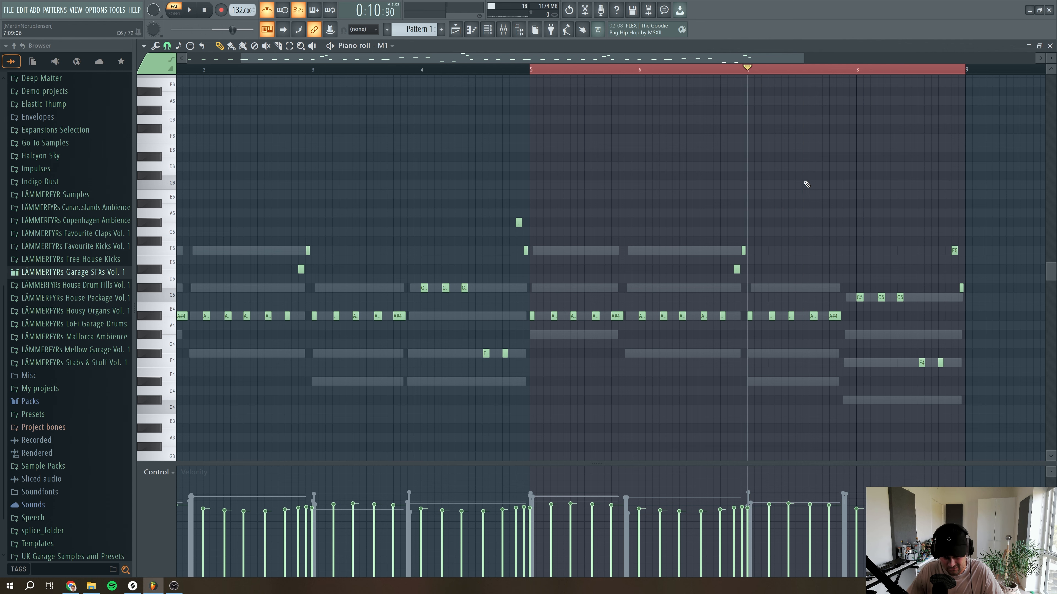
Clear the time selection and quantize all eight bars of melody notes with the MPC 58% template, leaving durations unchanged
drag(409, 61, 354, 60)
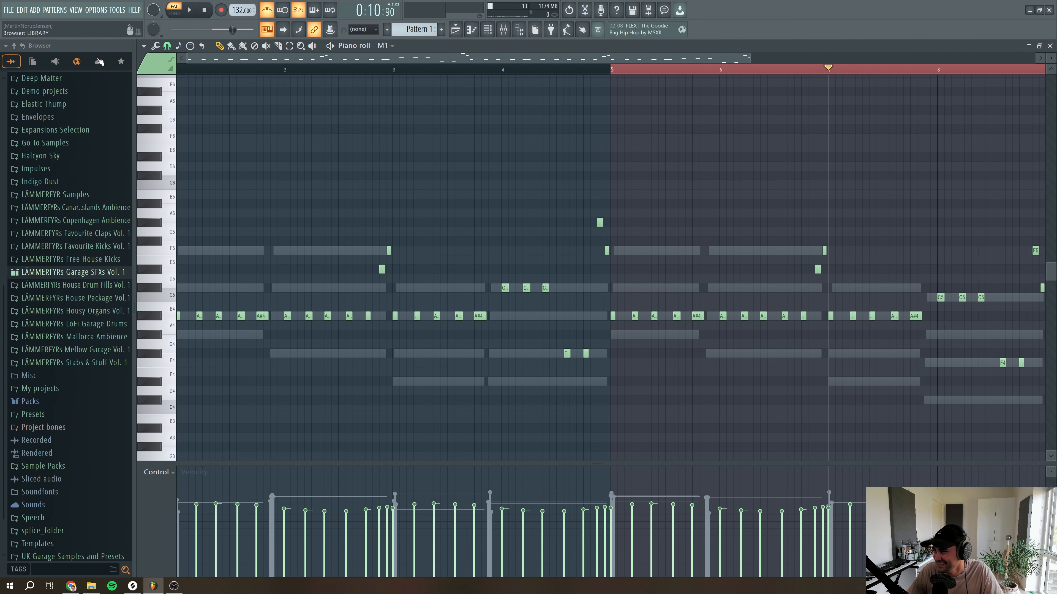
drag(750, 58, 865, 59)
drag(540, 70, 900, 84)
drag(262, 72, 63, 71)
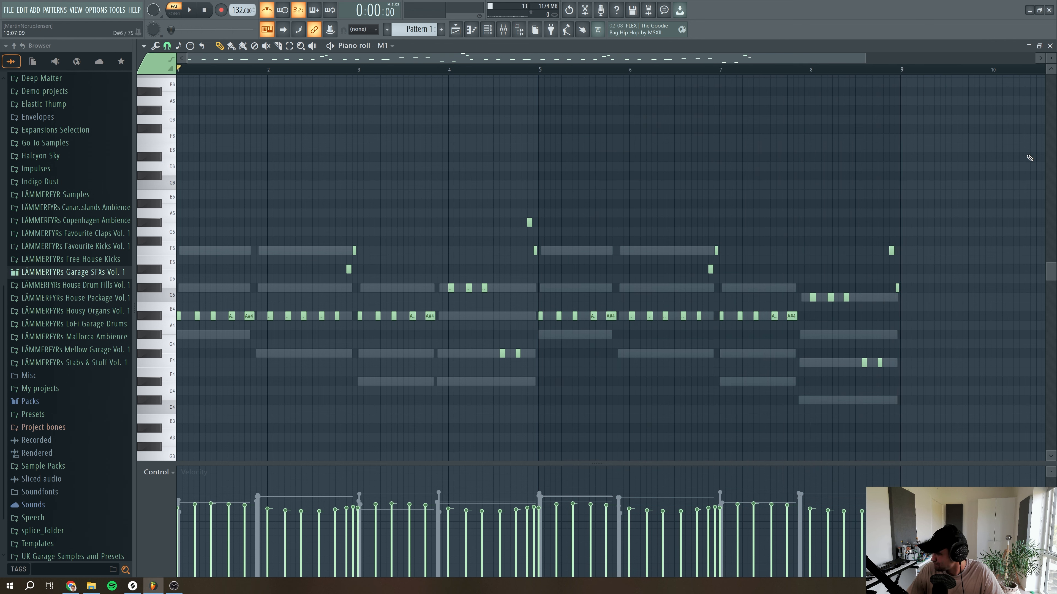
drag(951, 434, 178, 181)
key(alt+q)
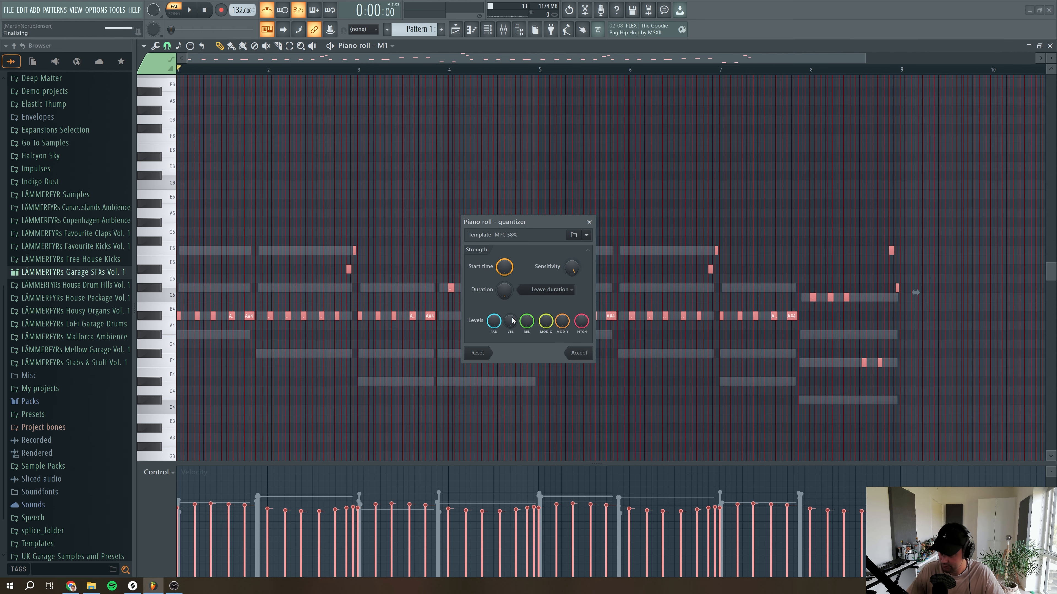
click(579, 353)
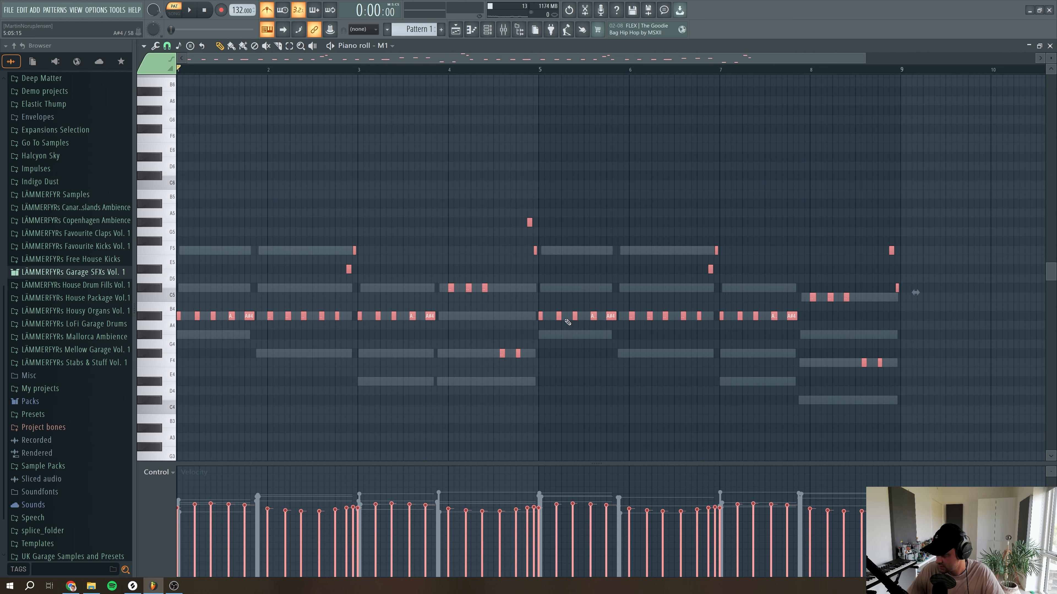
click(1049, 46)
Rename the M1 channel to "Melody synth" and give it the olive colour #9F9F35
right_click(235, 140)
click(293, 185)
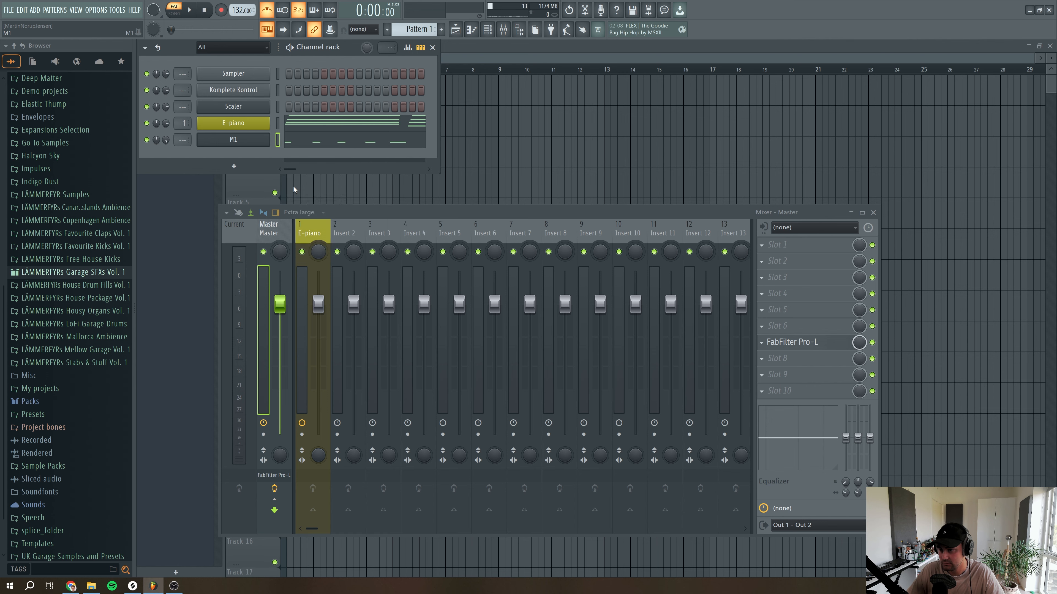
click(304, 203)
right_click(250, 140)
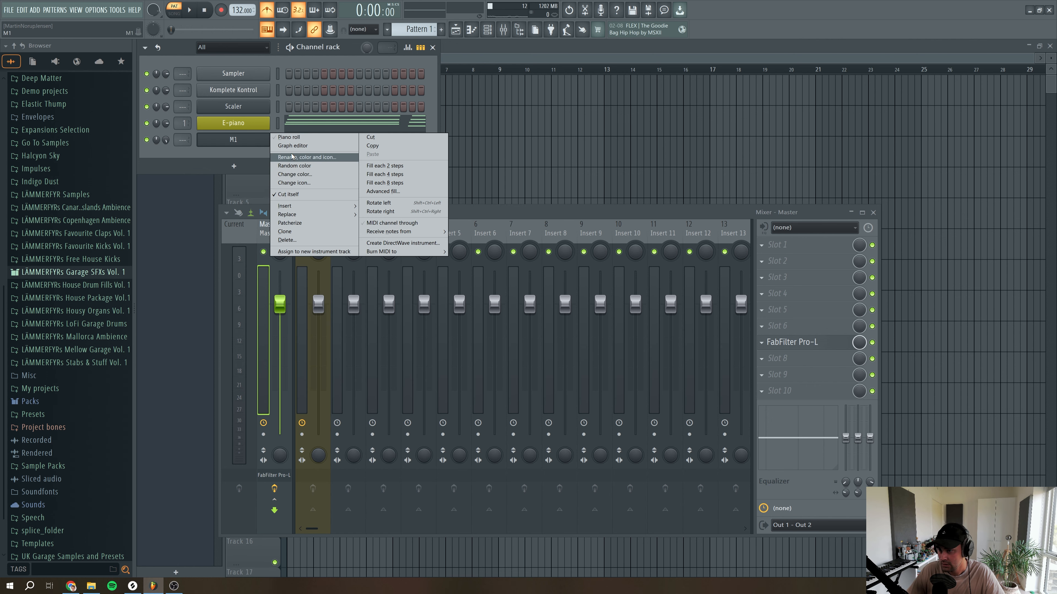
click(291, 195)
right_click(250, 141)
click(291, 157)
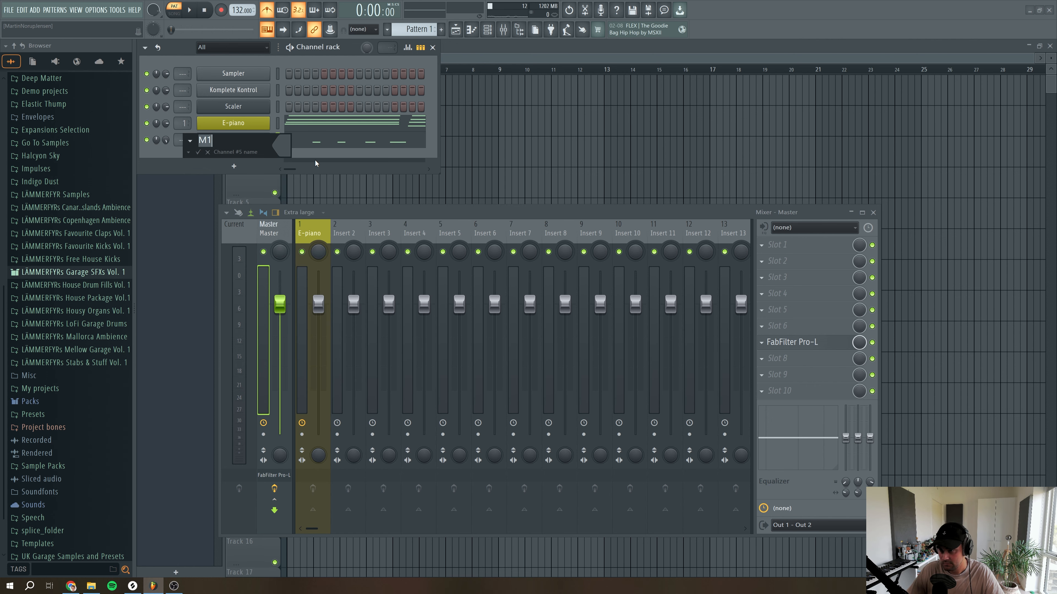
text(Melody)
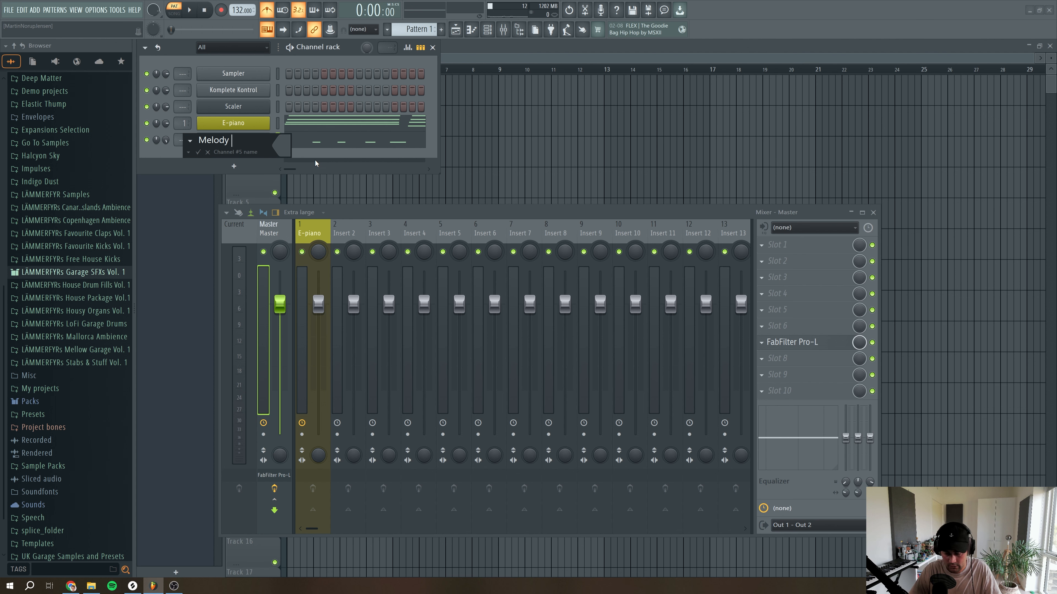
text(synth)
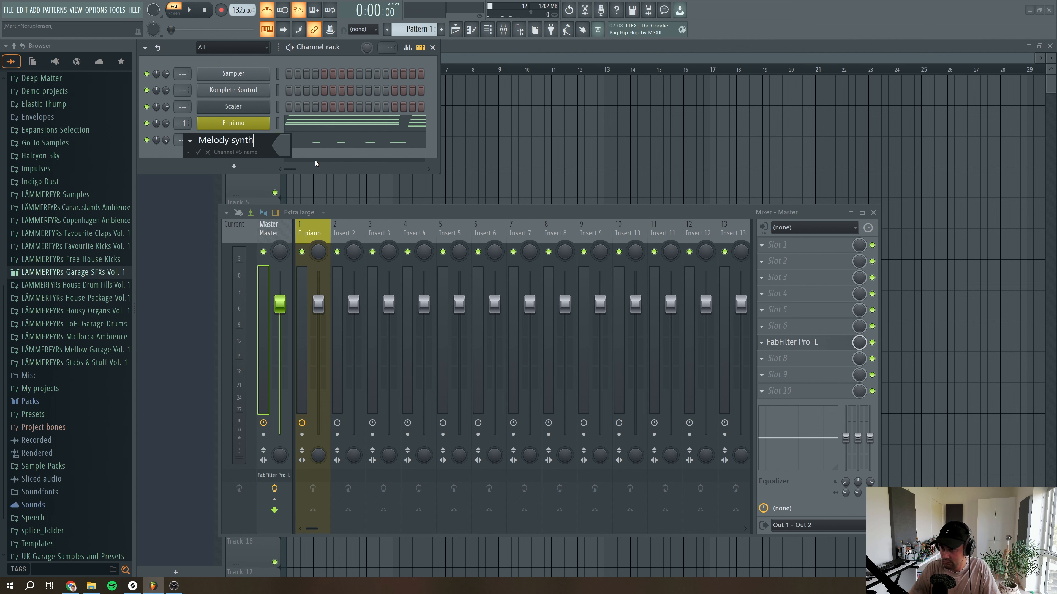
click(284, 146)
click(334, 321)
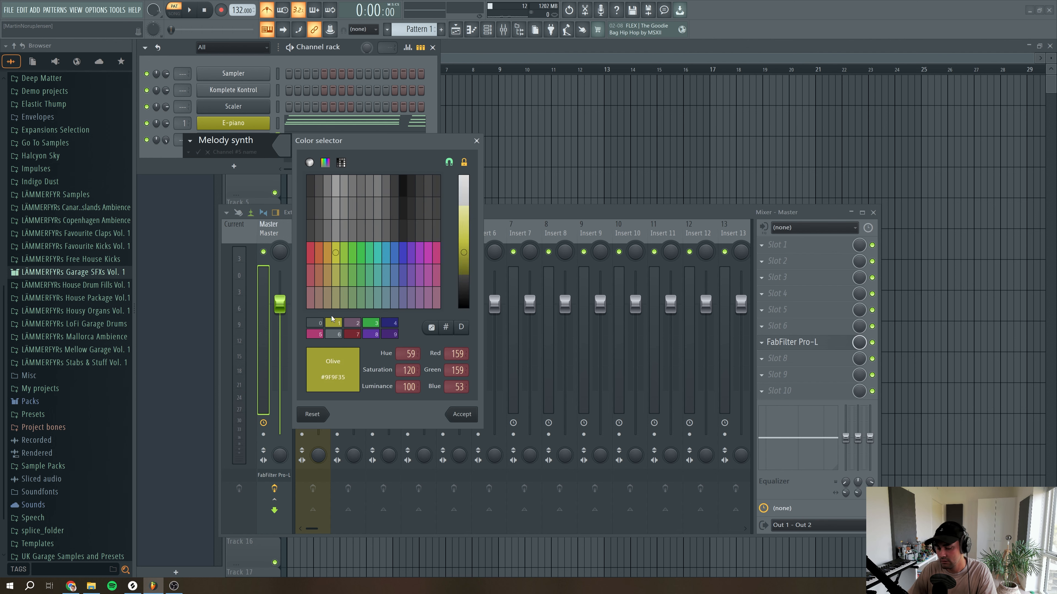
key(Return)
key(Return)
Route the Melody synth channel to mixer track 2 and play the pattern to check its signal
click(248, 145)
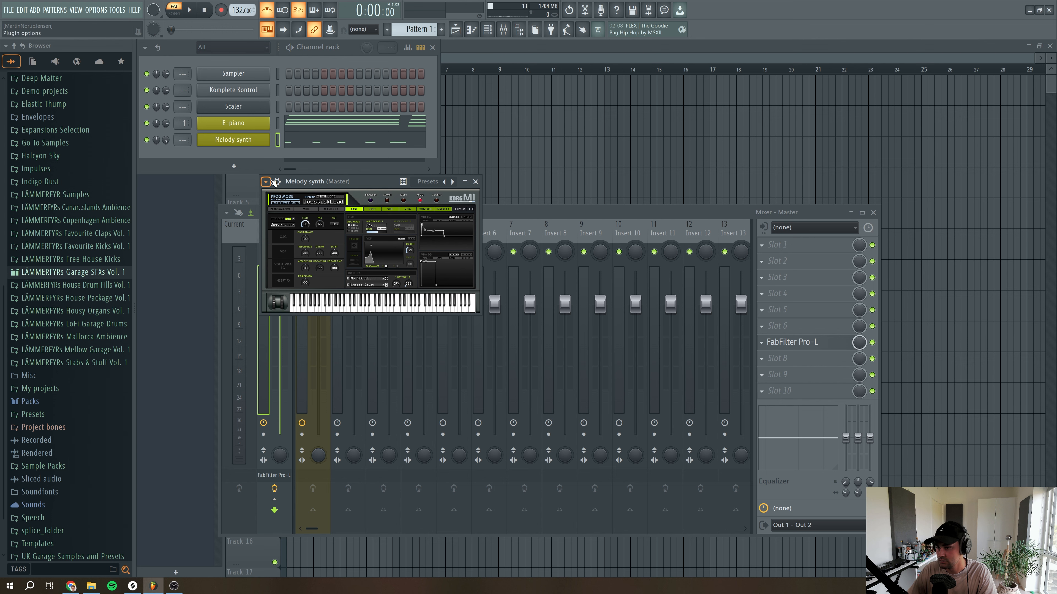
click(476, 210)
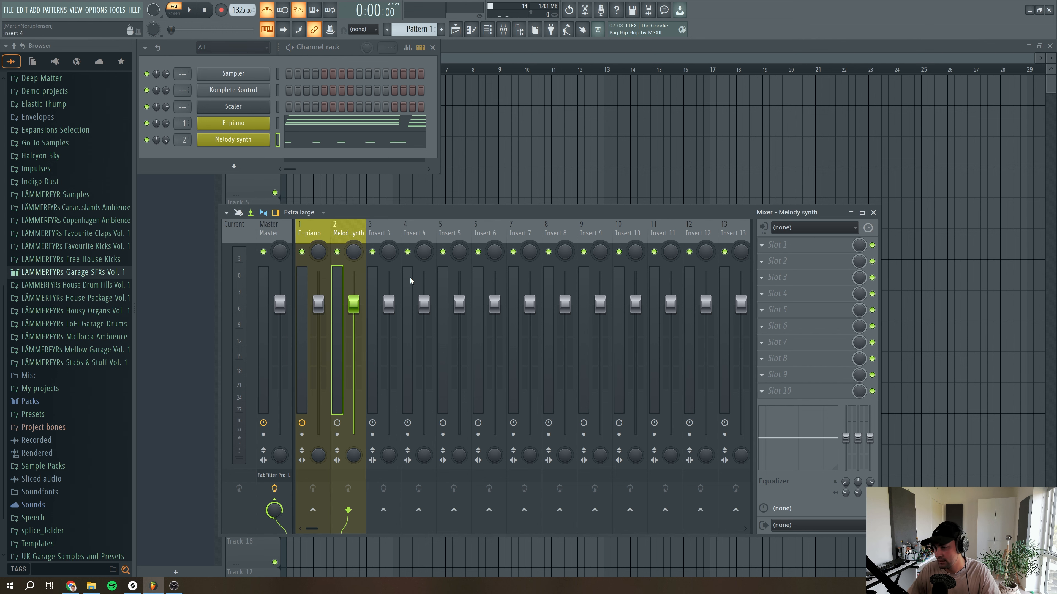
key(space)
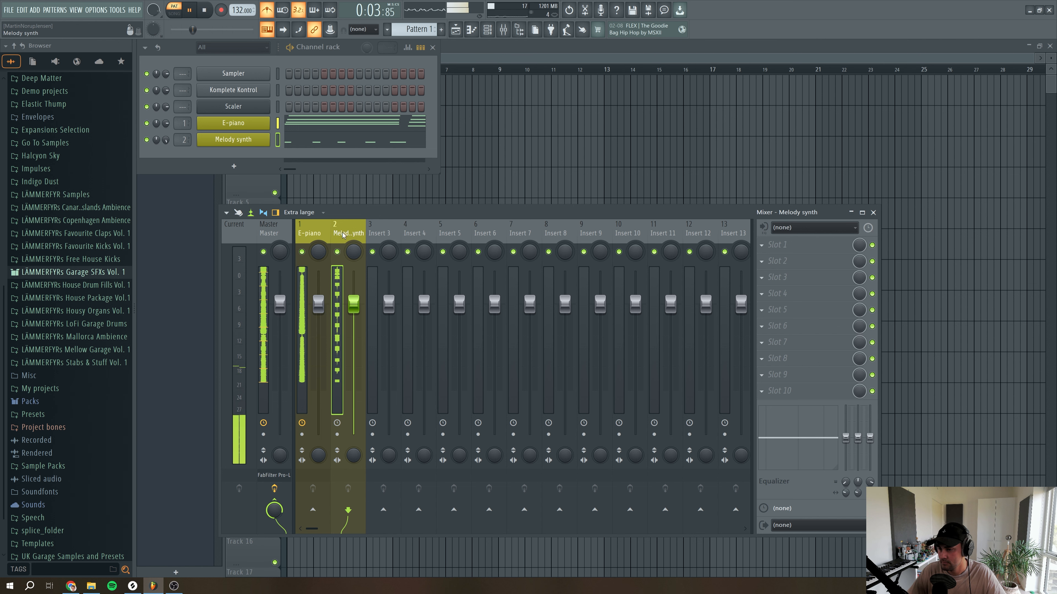
key(space)
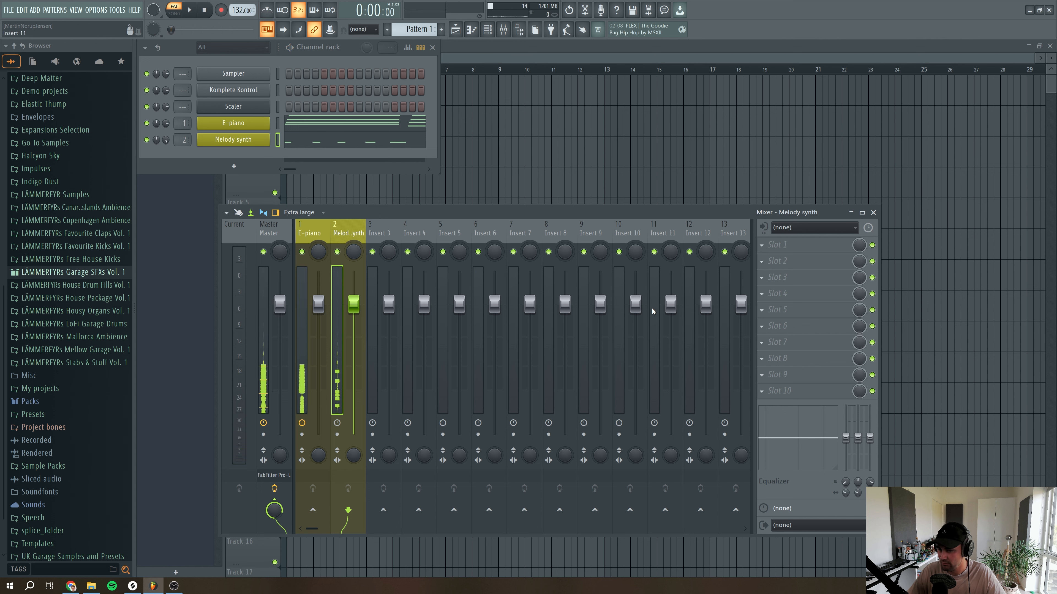
Load Decapitator into effect slot 2 of the Melody synth mixer track
click(776, 261)
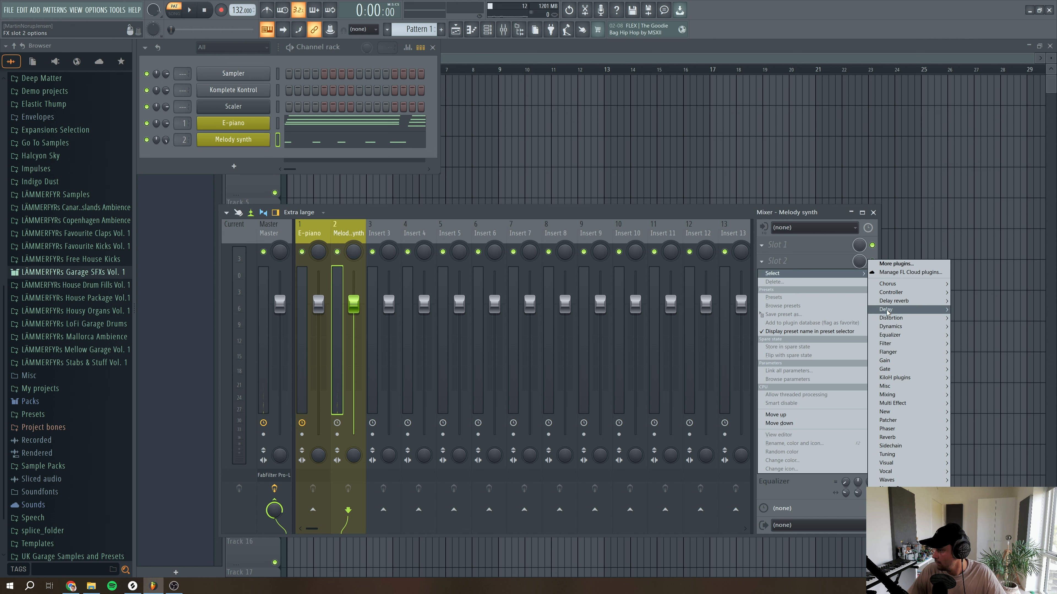
mouse_move(886, 310)
click(980, 340)
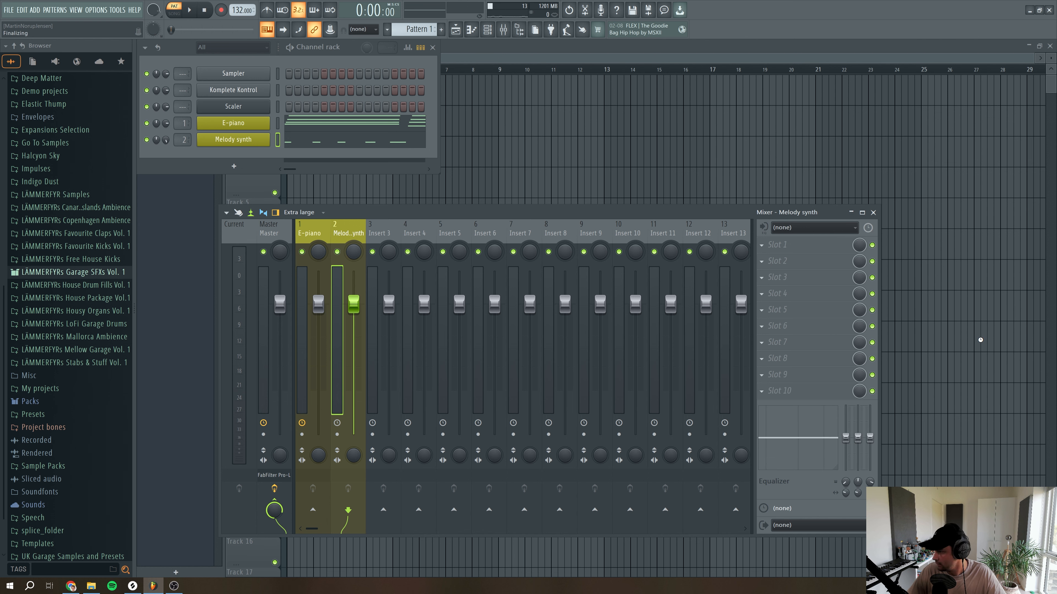
drag(354, 168, 427, 167)
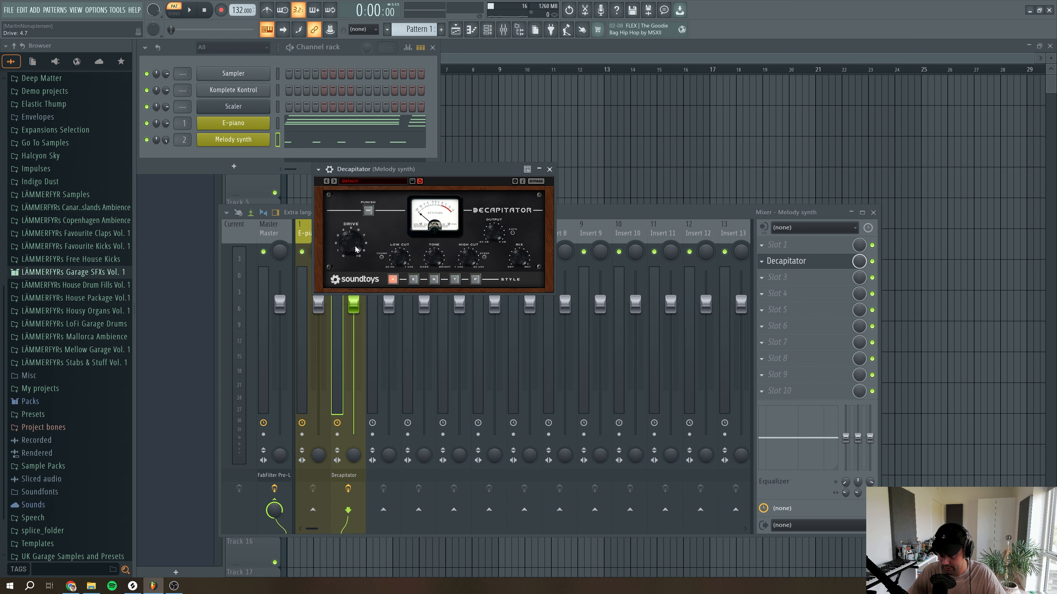
While listening, set Decapitator's drive to about 5.8, its style to N and its tone to about -1.5 dB
key(space)
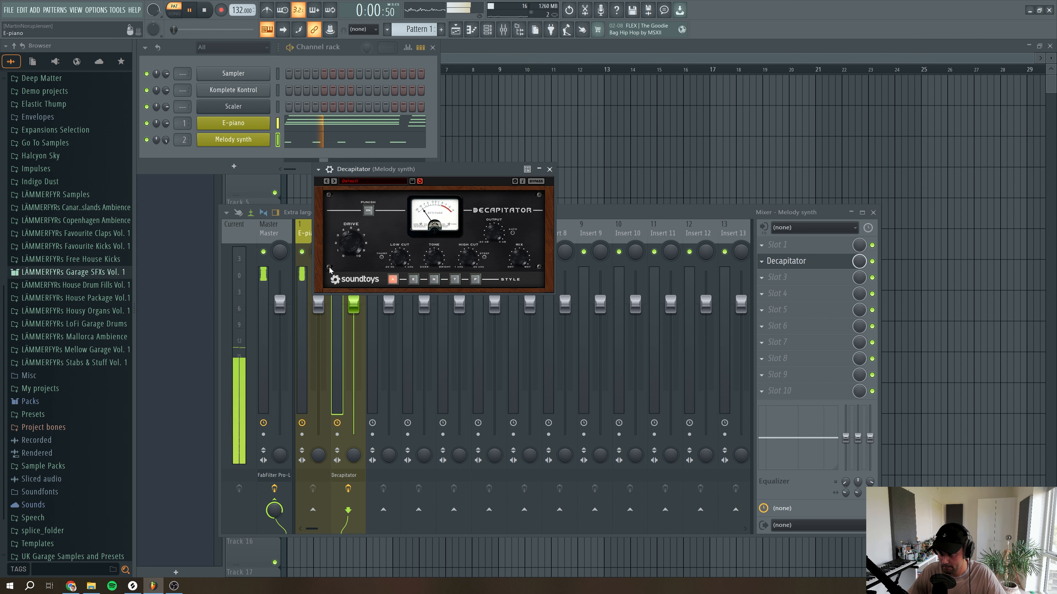
mouse_move(349, 248)
mouse_down()
mouse_move(349, 233)
mouse_move(352, 250)
mouse_up()
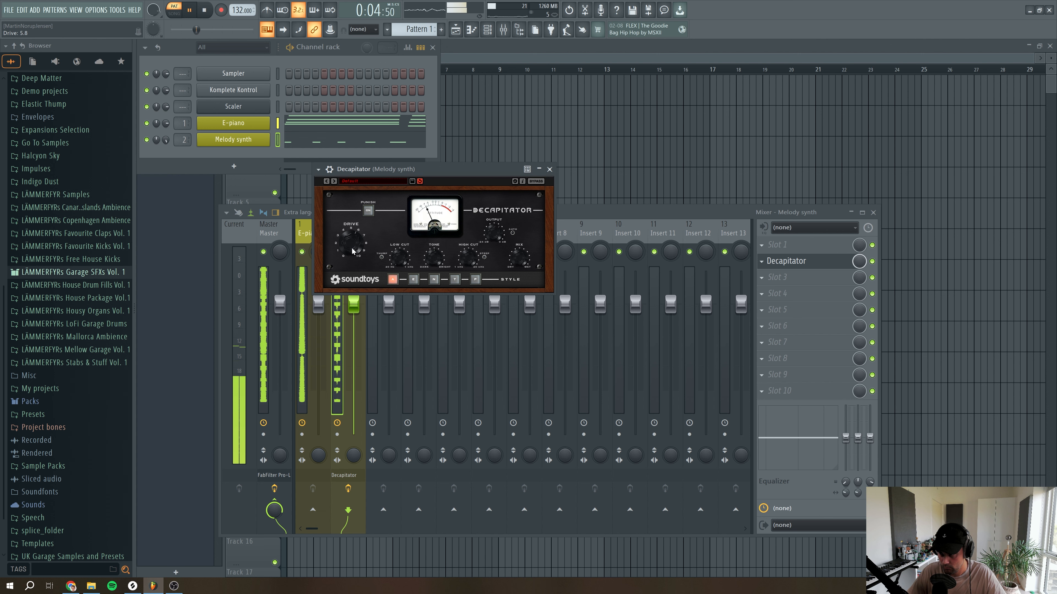
click(434, 279)
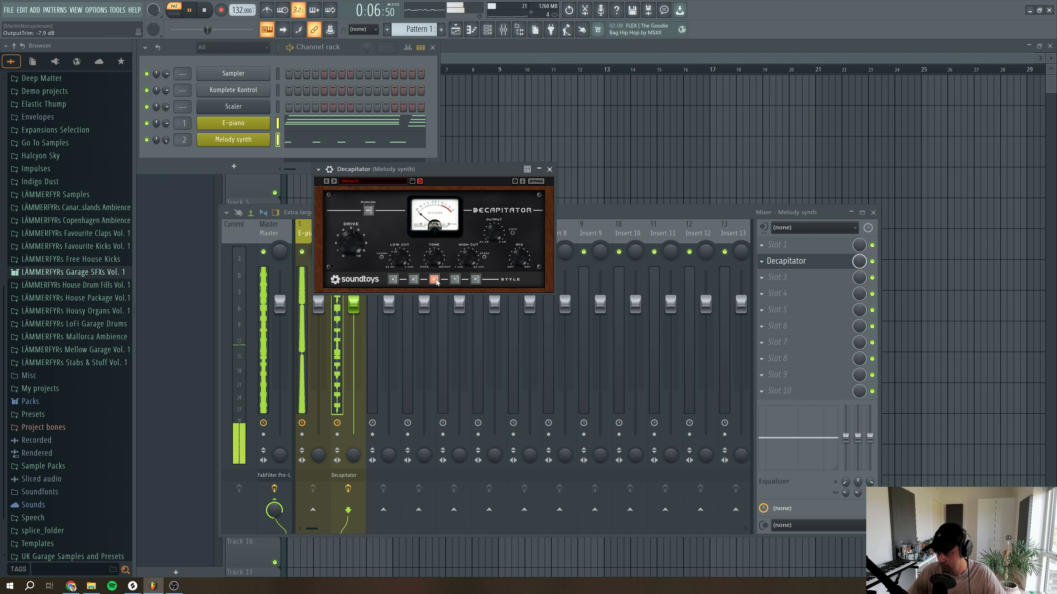
mouse_move(433, 255)
mouse_down()
mouse_move(433, 274)
mouse_move(431, 249)
mouse_up()
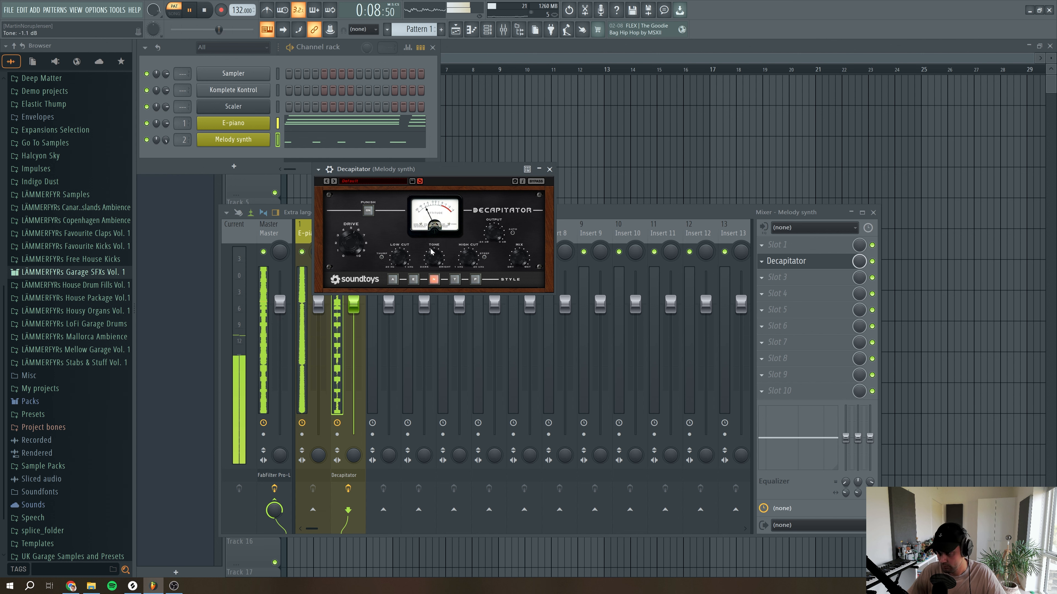
key(space)
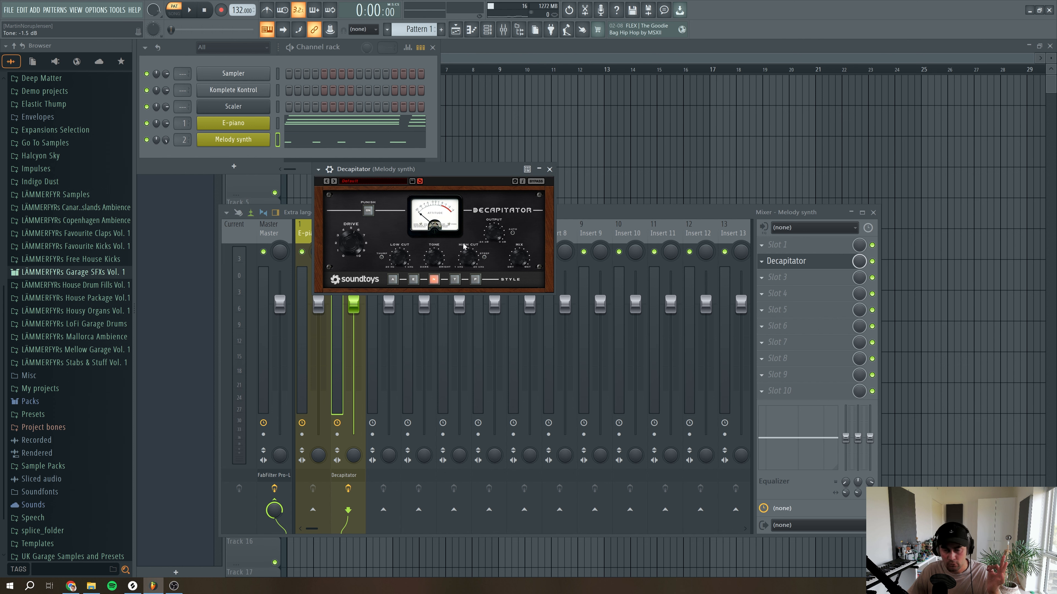
click(549, 169)
key(space)
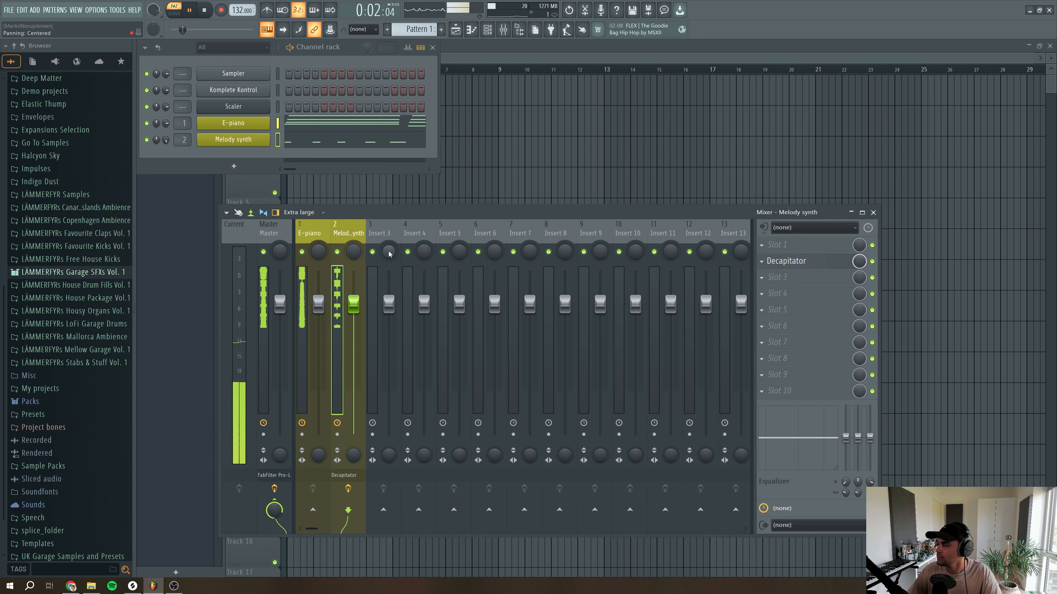
key(space)
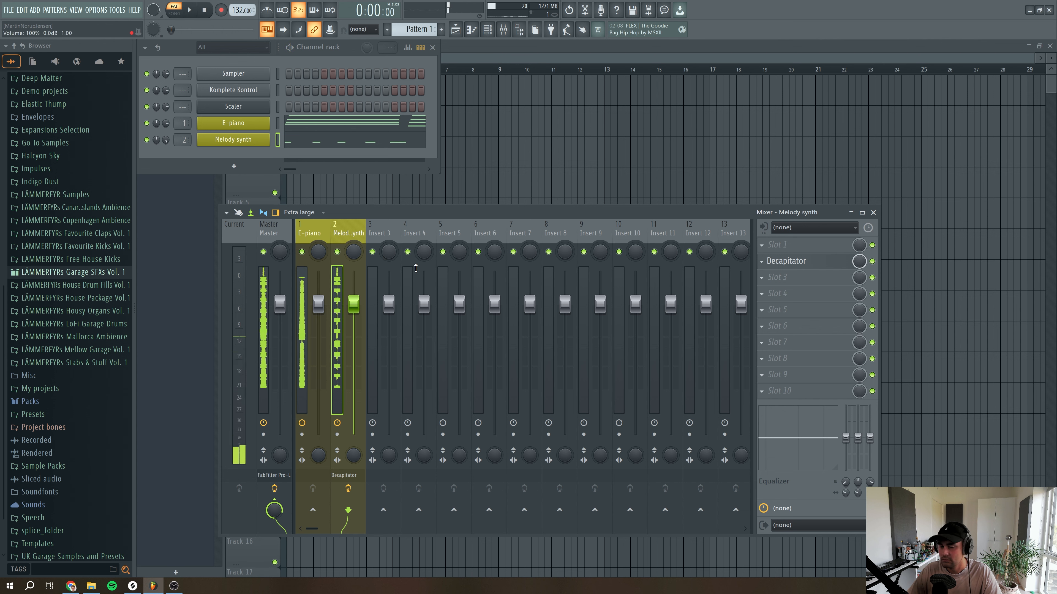
While playing the pattern, turn down the effect balance of the Stereo Delay in the Melody synth's M1 instrument
click(215, 140)
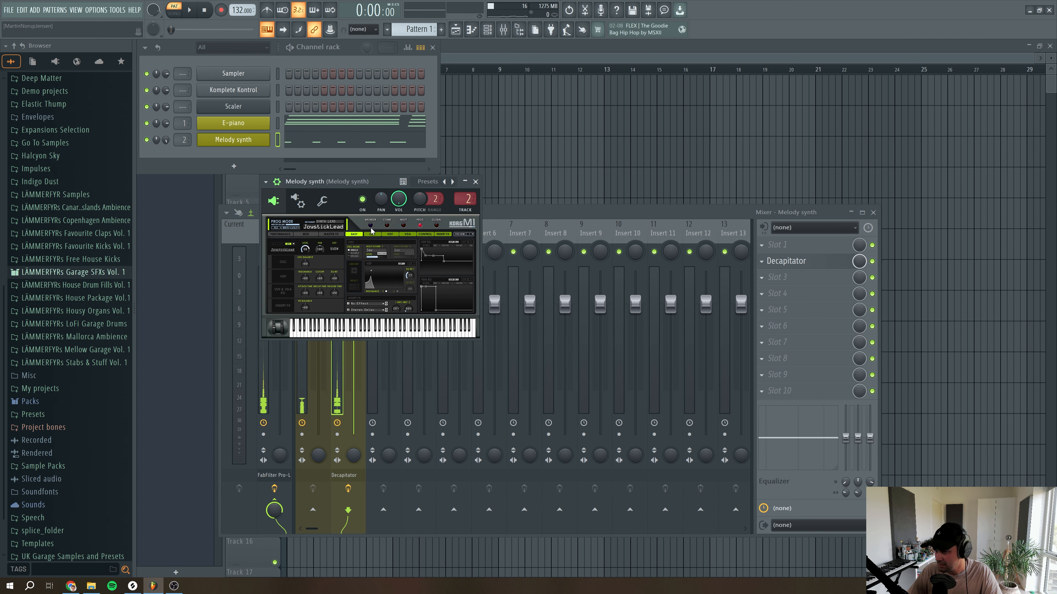
click(442, 235)
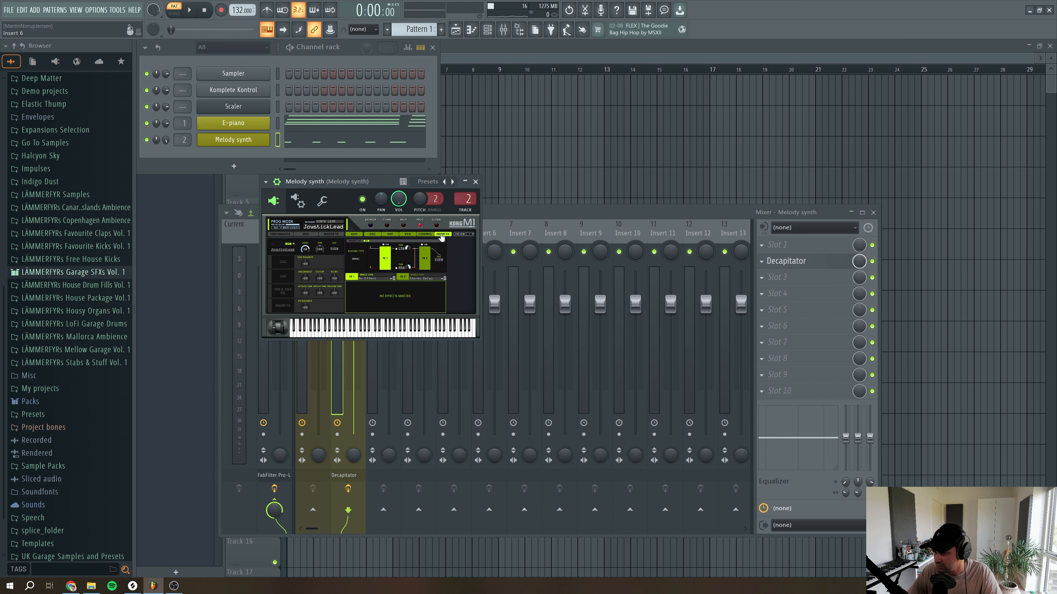
click(403, 279)
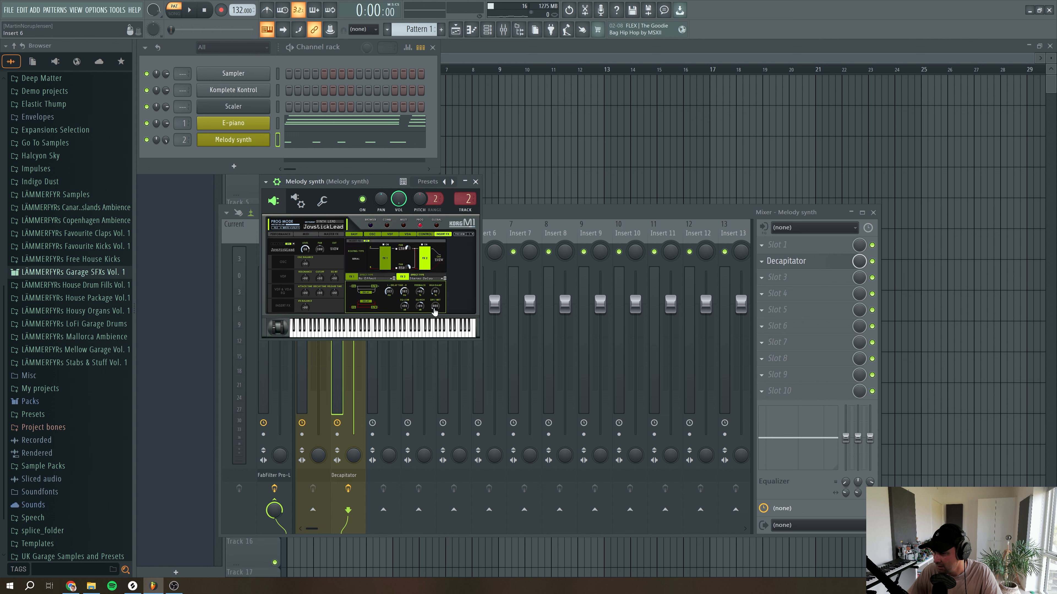
key(space)
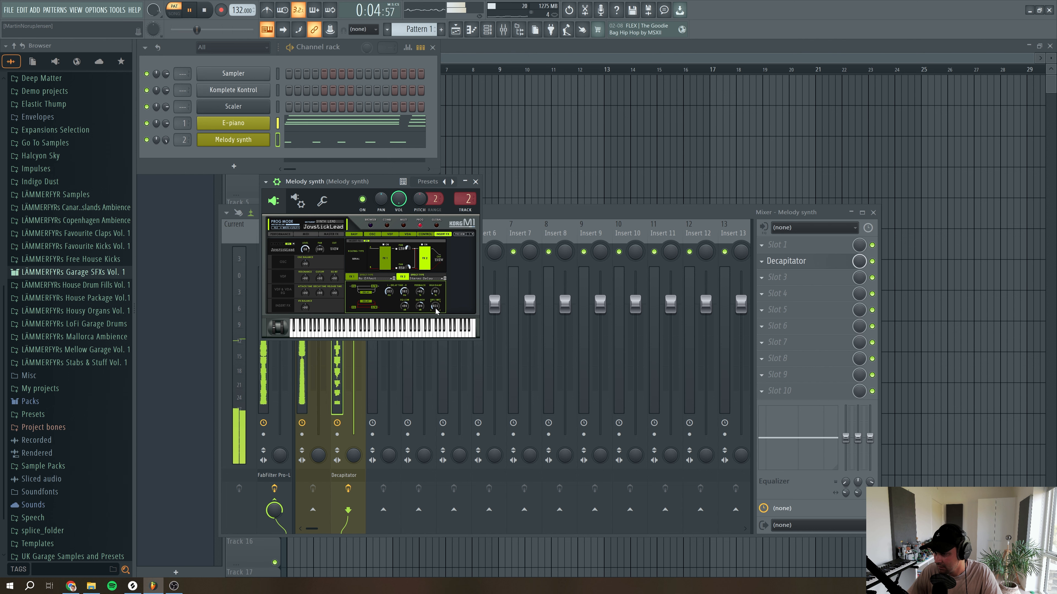
drag(435, 308, 435, 312)
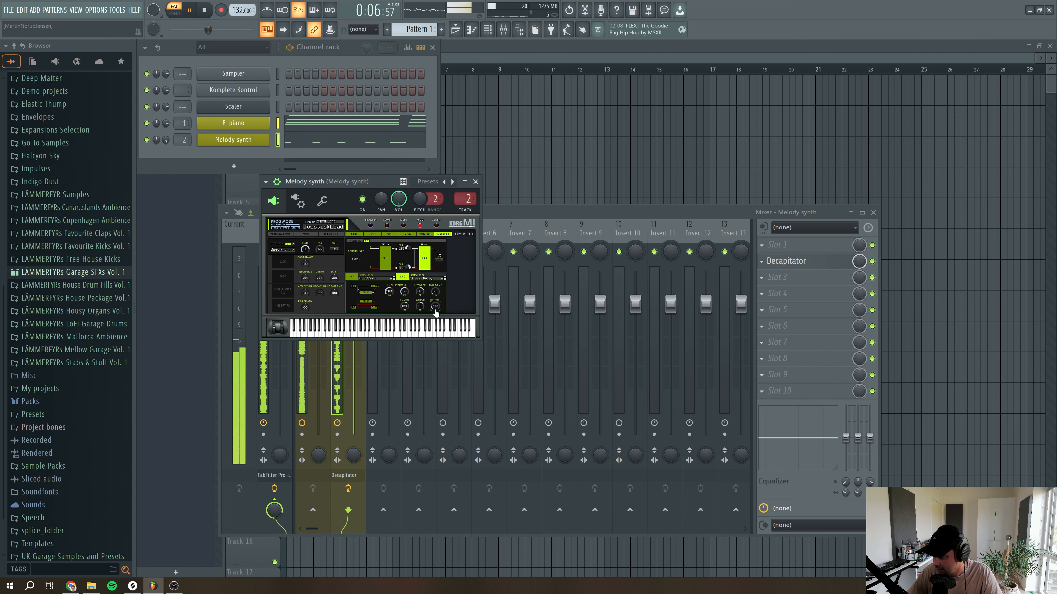
click(475, 182)
key(space)
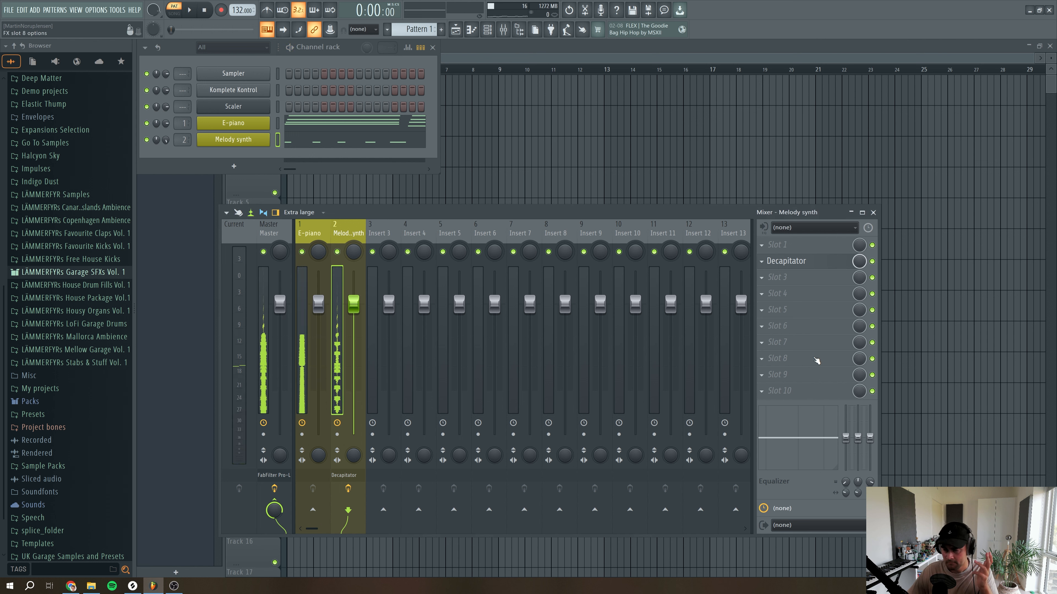
Move Decapitator to effect slot 1 of the Melody synth mixer track and load H-Delay Stereo into slot 2
drag(784, 261, 782, 249)
click(761, 261)
mouse_move(773, 273)
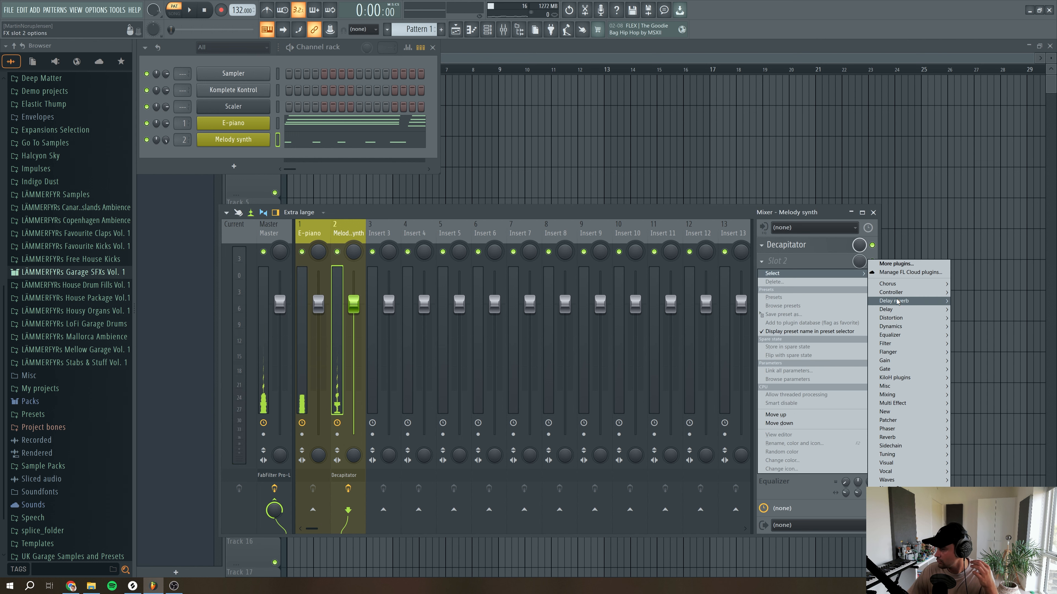
mouse_move(900, 300)
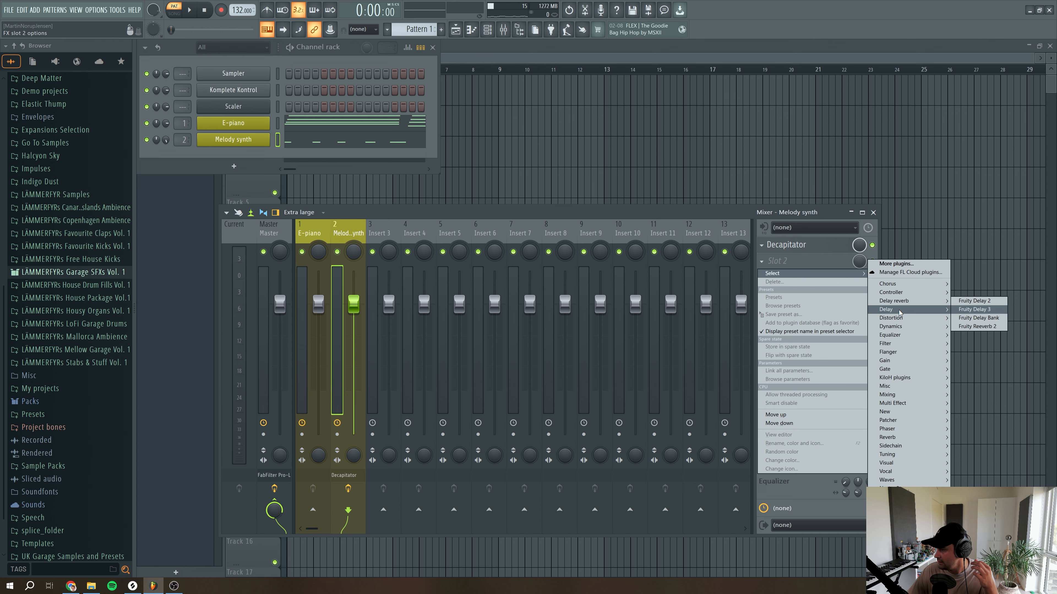
mouse_move(927, 309)
click(977, 310)
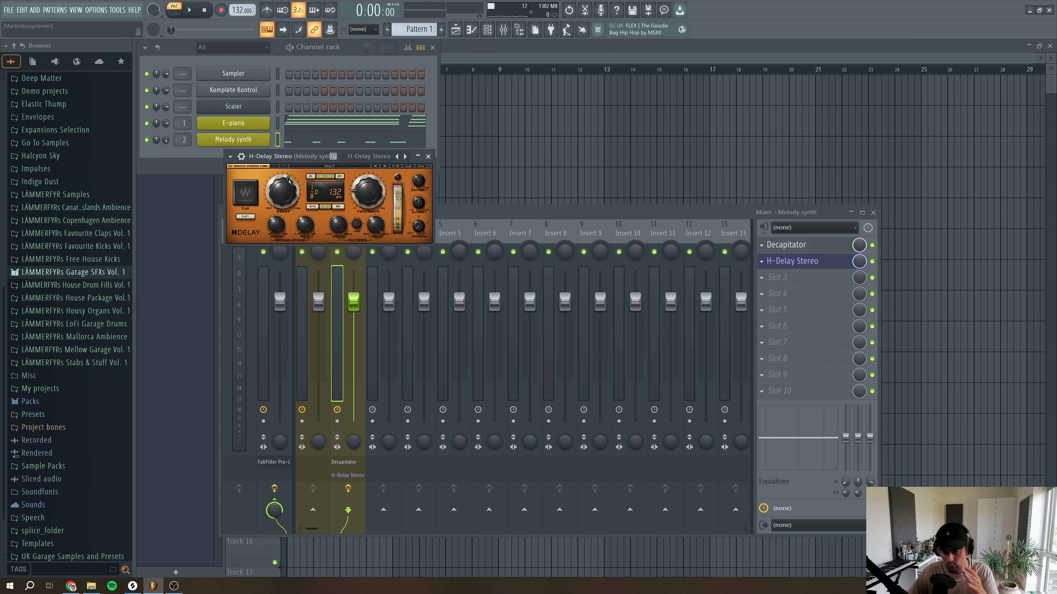
Adjust H-Delay's synced delay time, set its high-pass to 300 and low-pass to about 4.25k, and listen to the result
drag(296, 200, 296, 203)
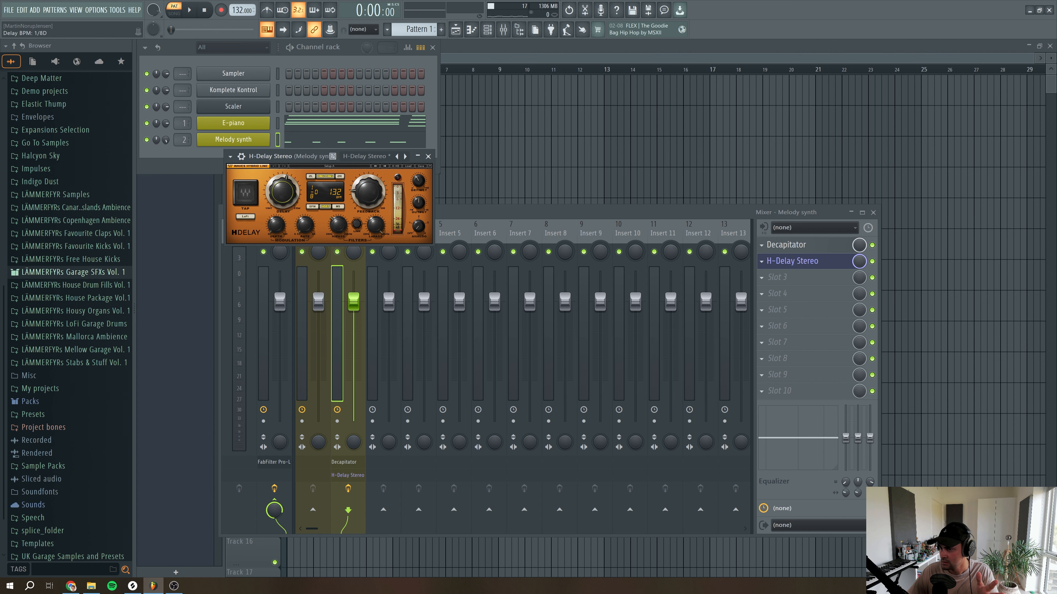
key(space)
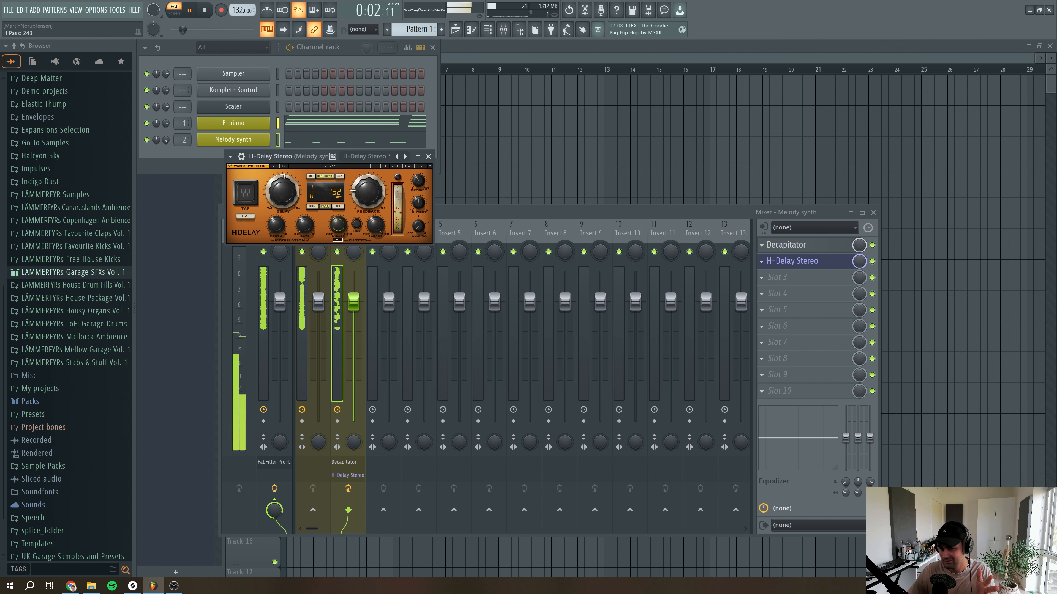
drag(375, 225, 376, 255)
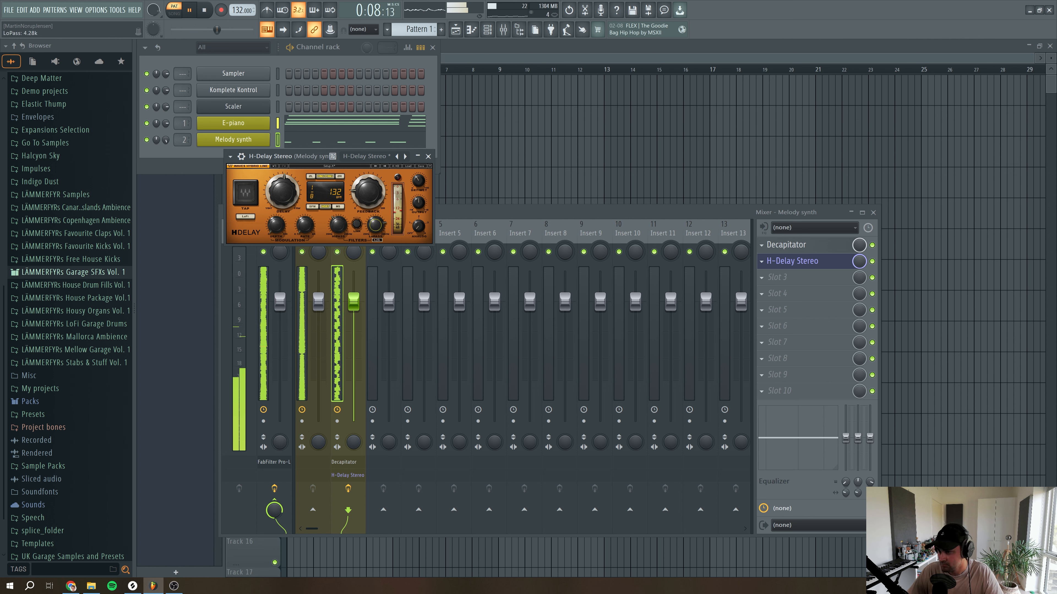
click(204, 10)
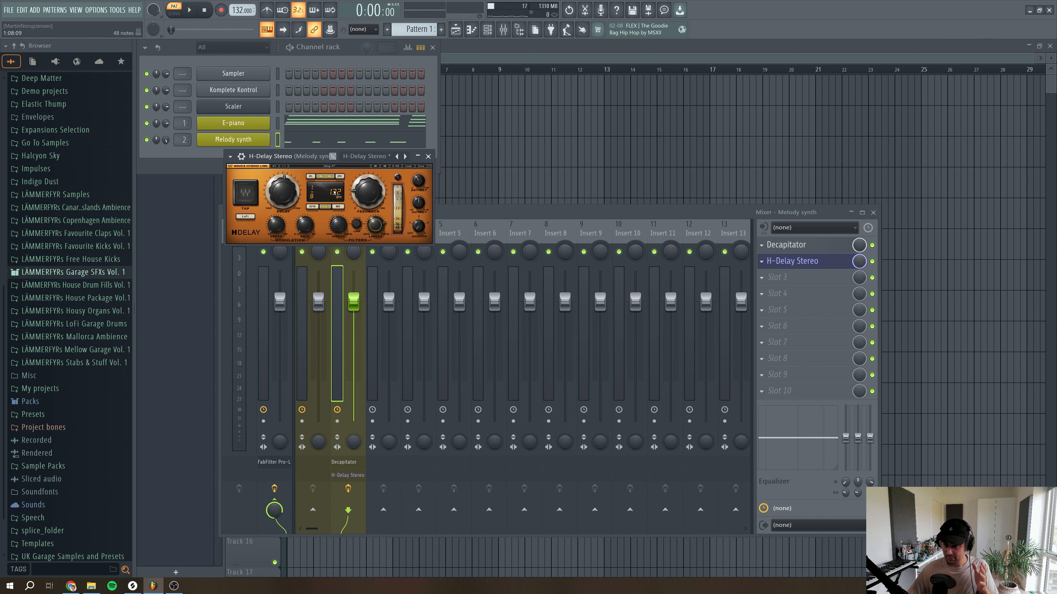
drag(337, 225, 337, 223)
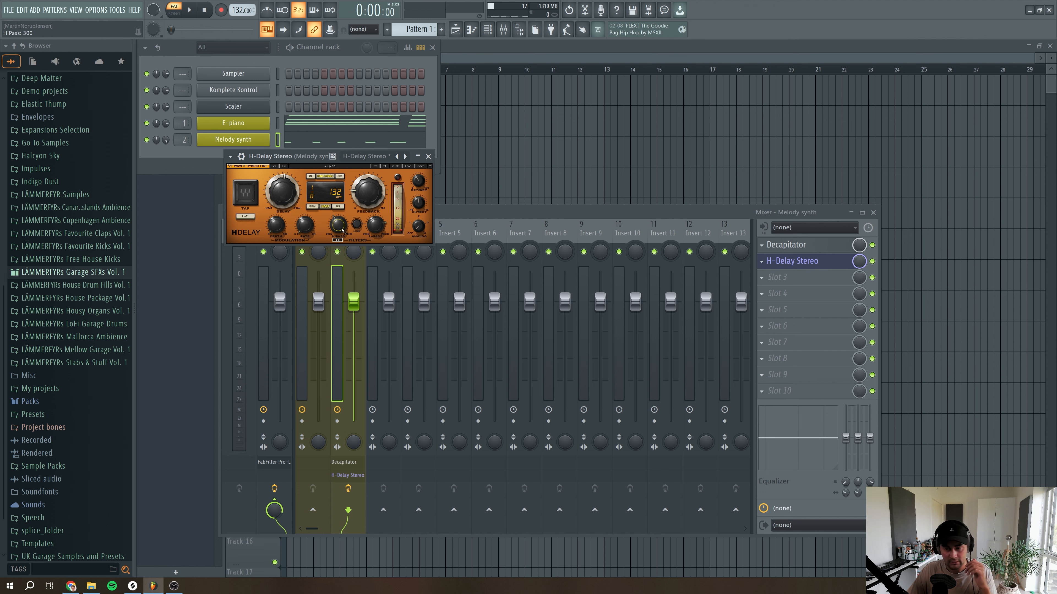
drag(375, 225, 374, 224)
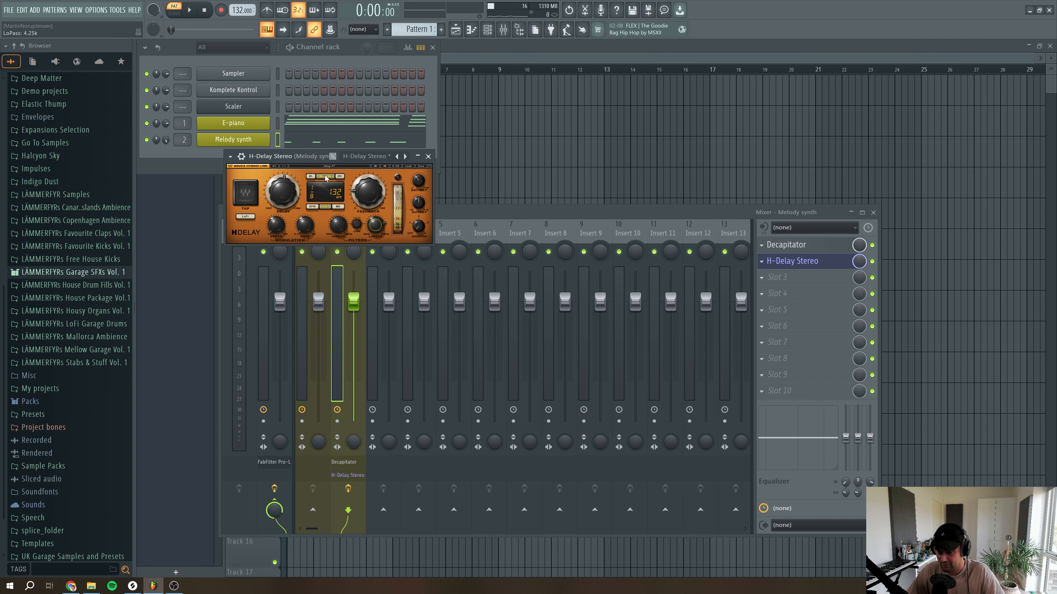
click(428, 157)
key(space)
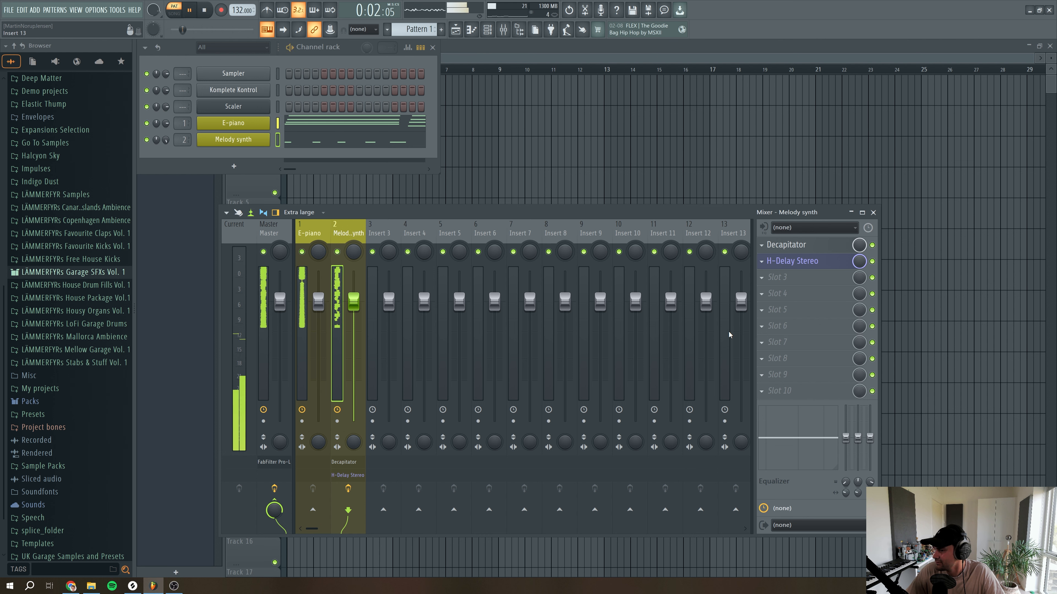
key(space)
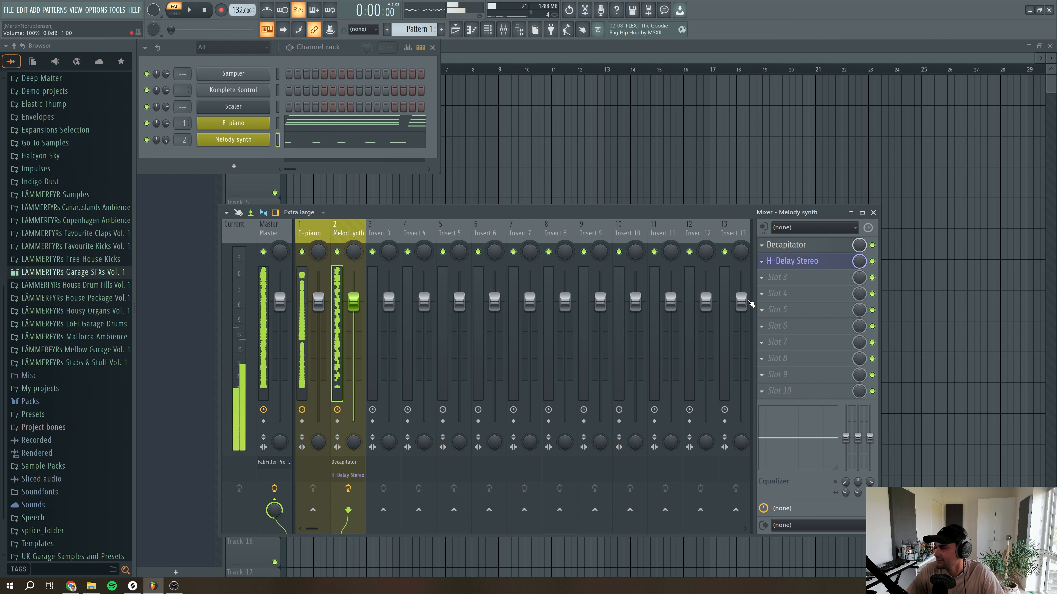
Move H-Delay Stereo to slot 3, load Fruity Filter into slot 2 and turn the filter's high pass fully down
drag(798, 260, 796, 276)
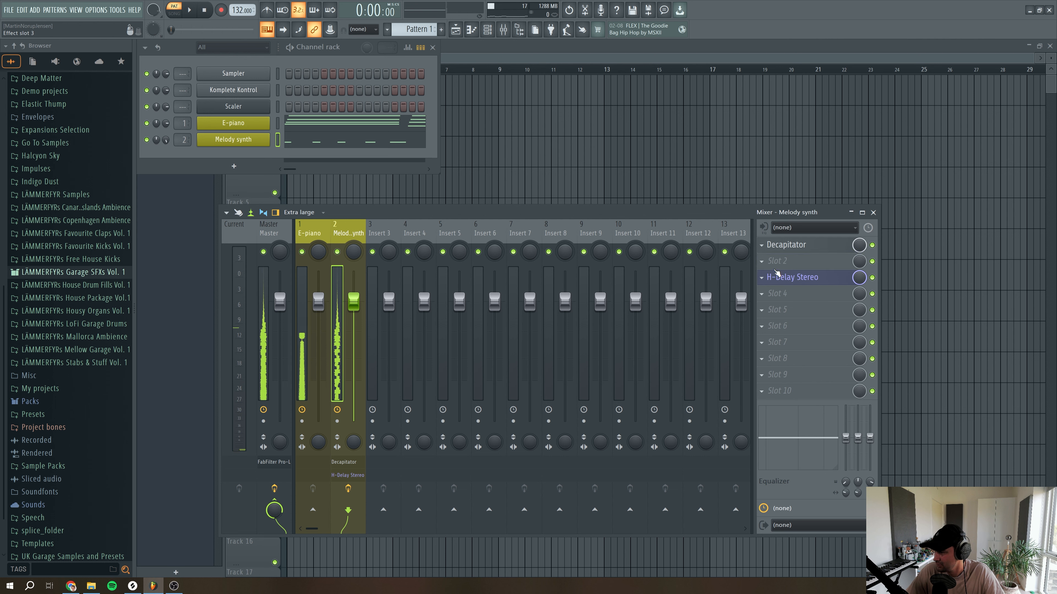
click(763, 263)
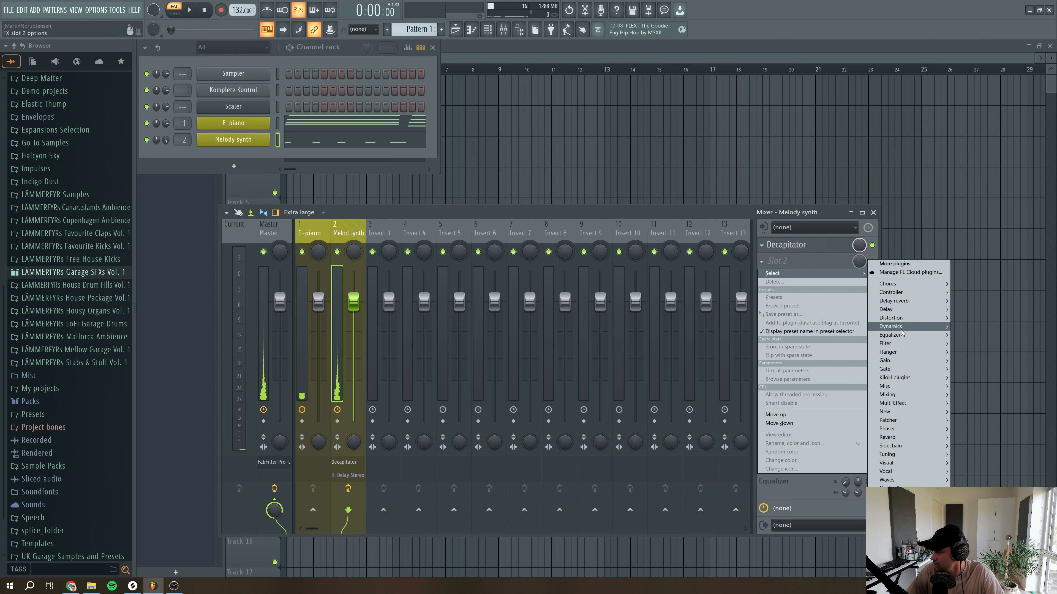
mouse_move(898, 344)
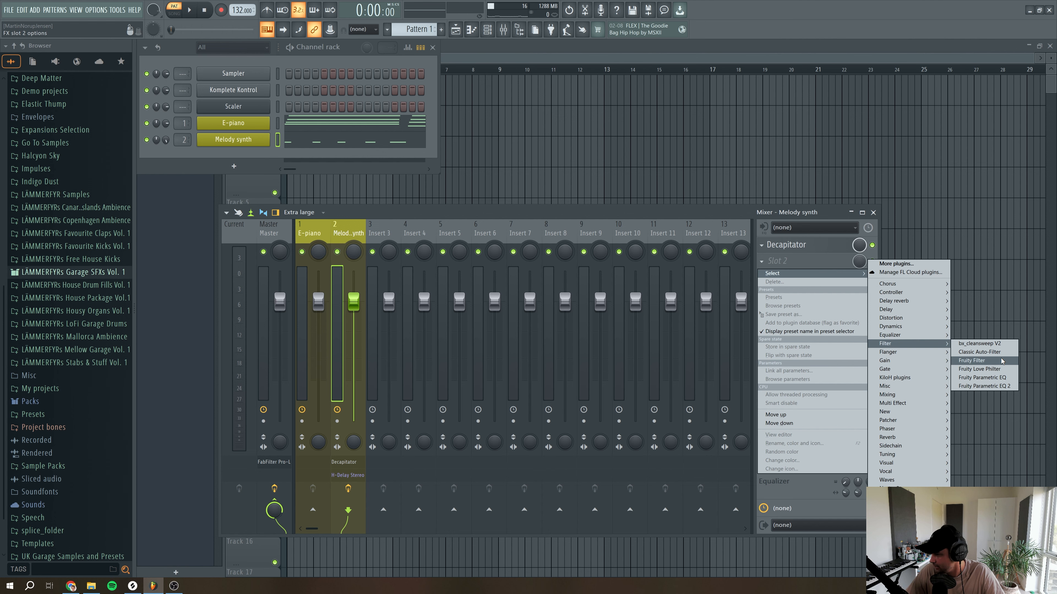
click(1002, 361)
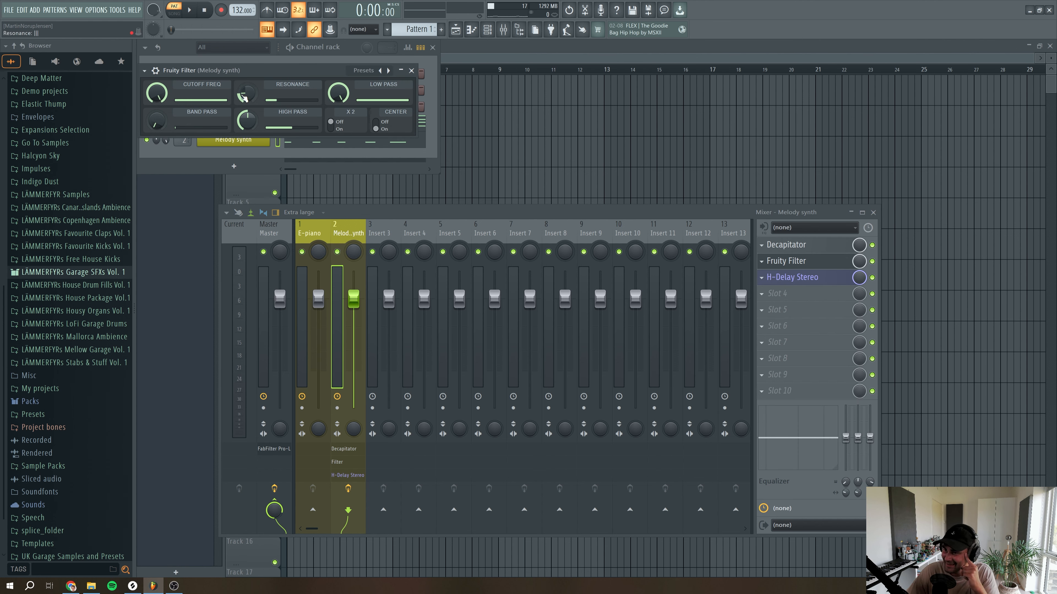
drag(248, 119, 235, 130)
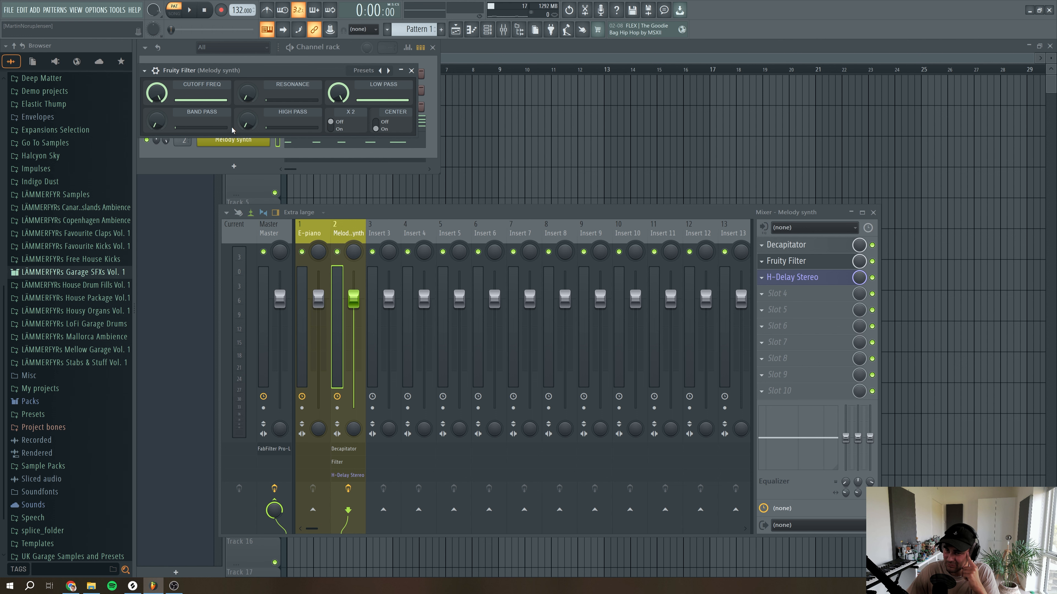
click(412, 72)
Move H-Delay Stereo to slot 4 and load Fruity peak controller into slot 3, keeping the Fruity Filter window open
drag(774, 295, 786, 270)
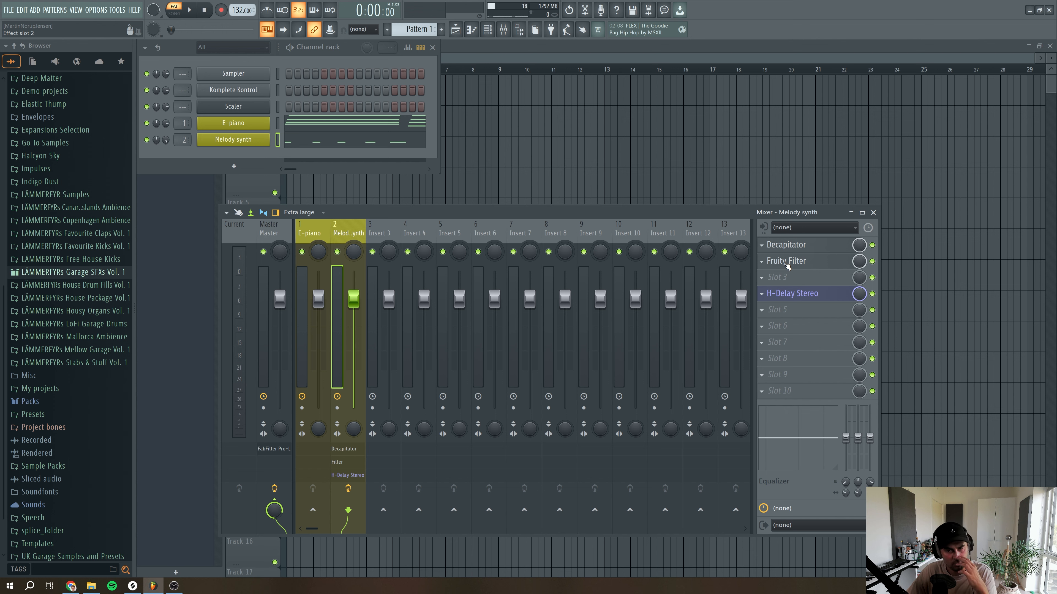
click(784, 263)
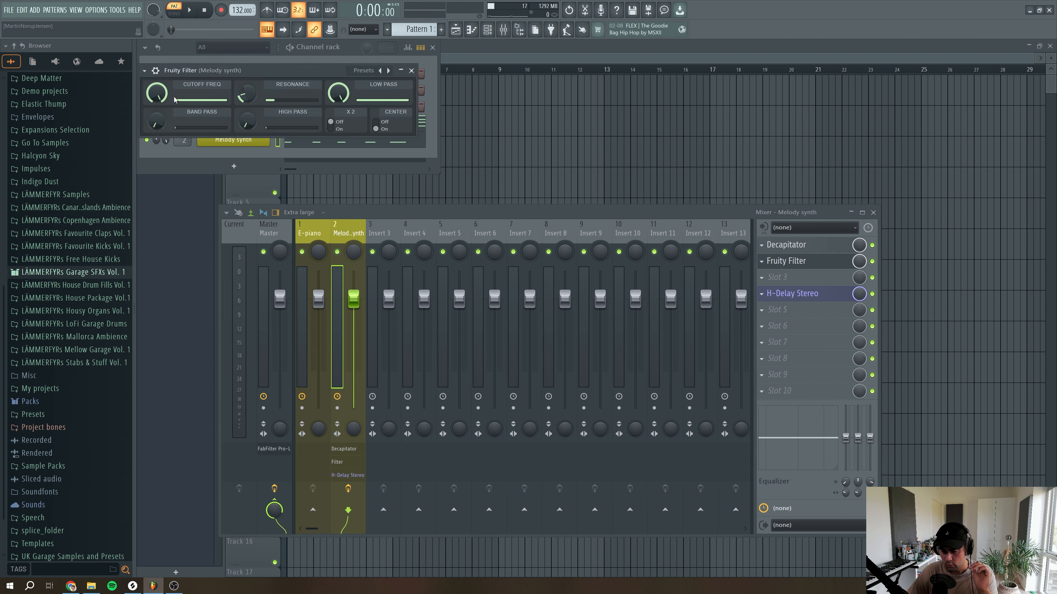
click(777, 277)
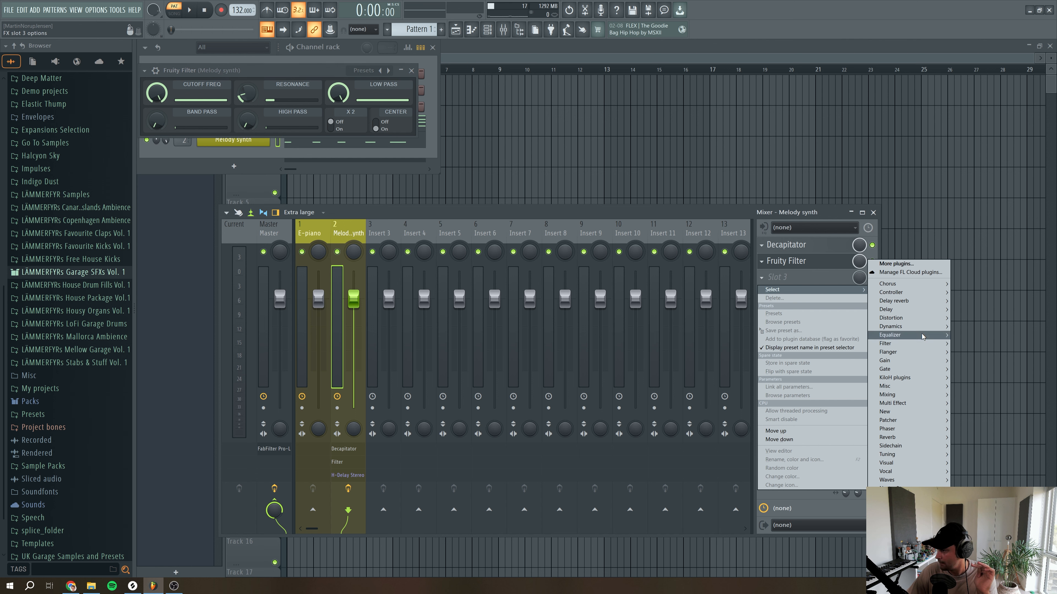
mouse_move(903, 294)
click(983, 293)
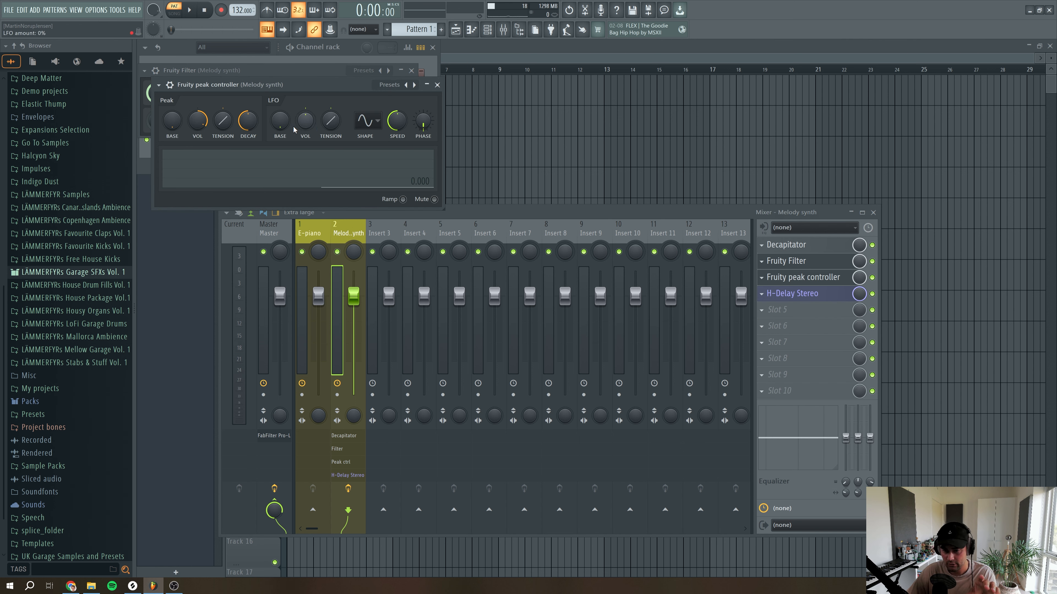
Raise the peak controller's LFO base and volume, and place its window beside the Fruity Filter window
drag(288, 90, 421, 211)
click(407, 208)
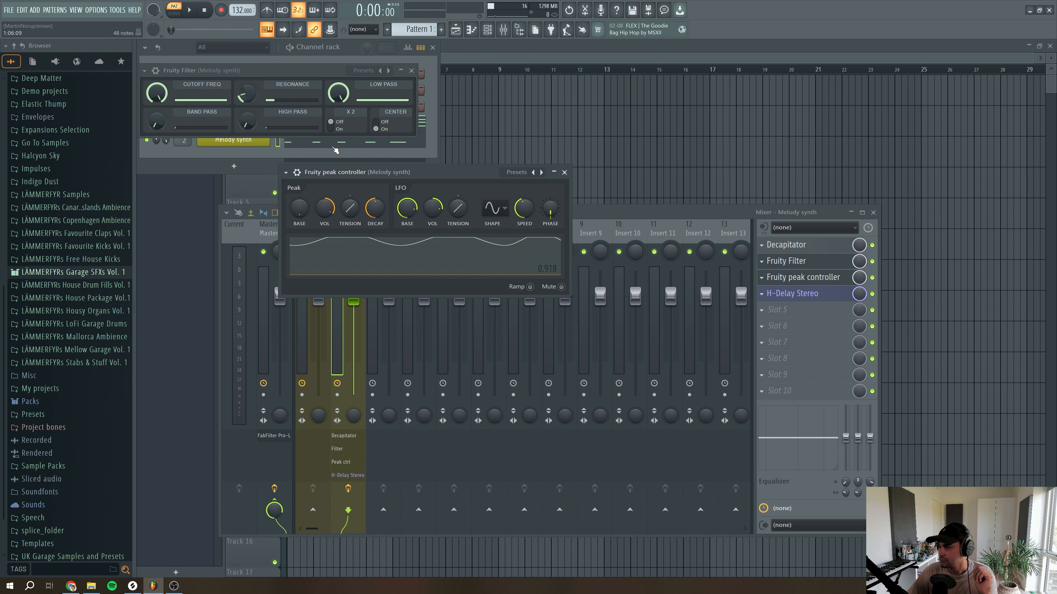
drag(374, 172, 566, 90)
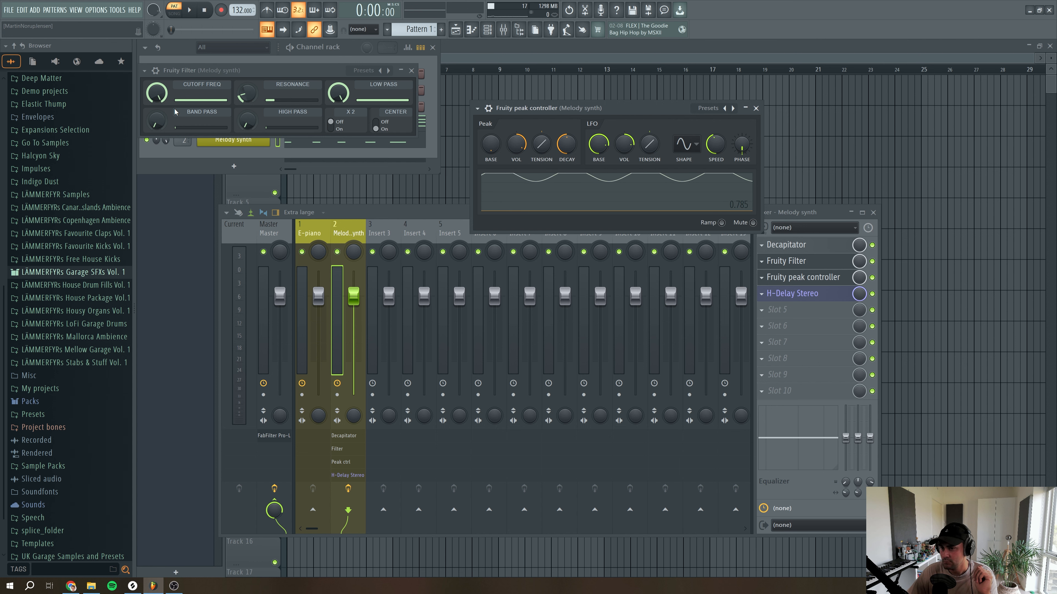
Link Fruity Filter's cutoff frequency to the internal controller Peak ctrl - LFO
right_click(157, 95)
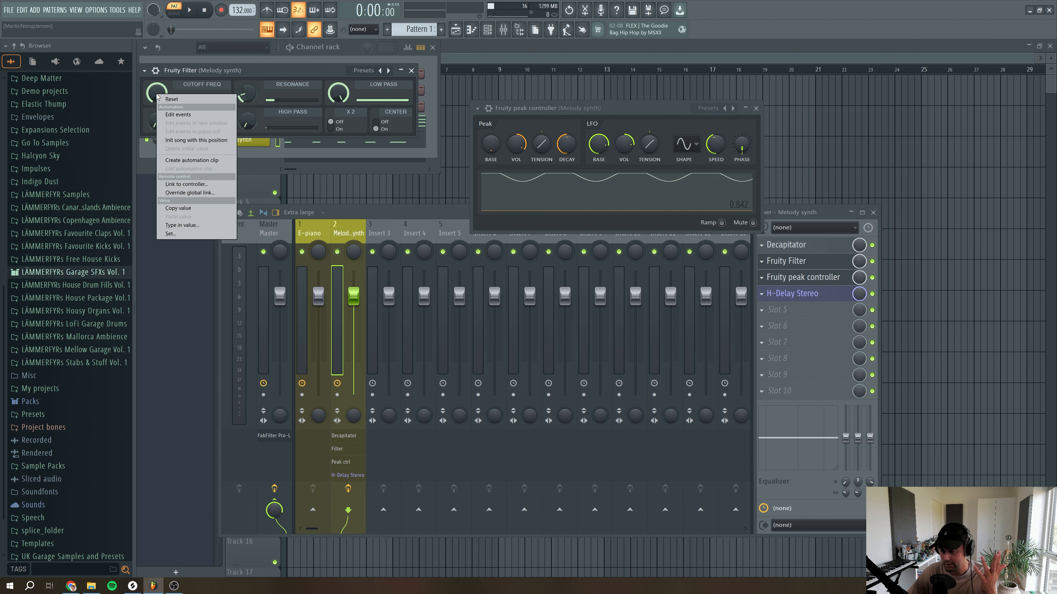
click(199, 187)
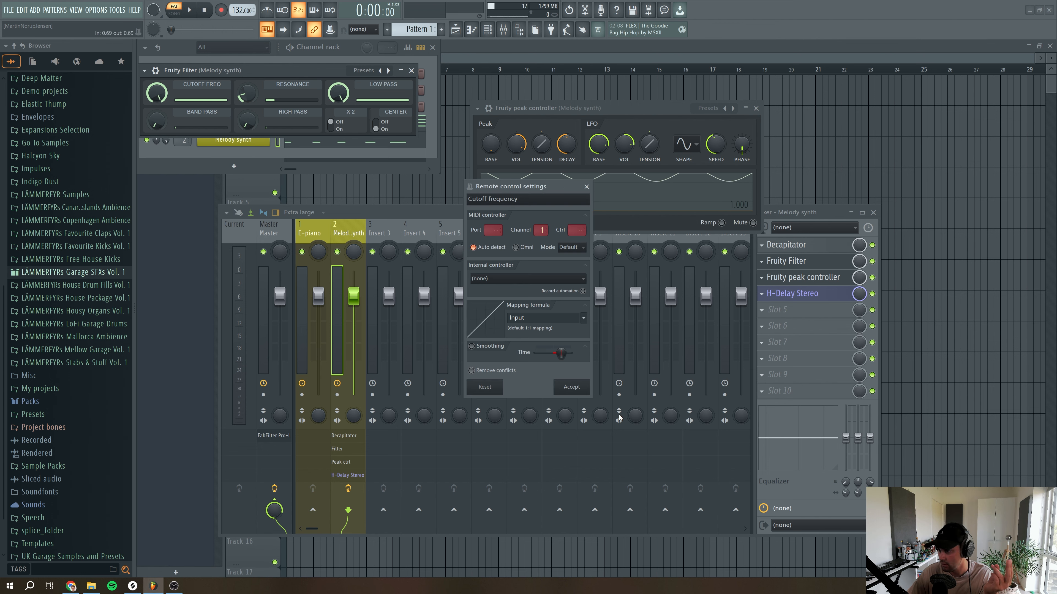
click(507, 278)
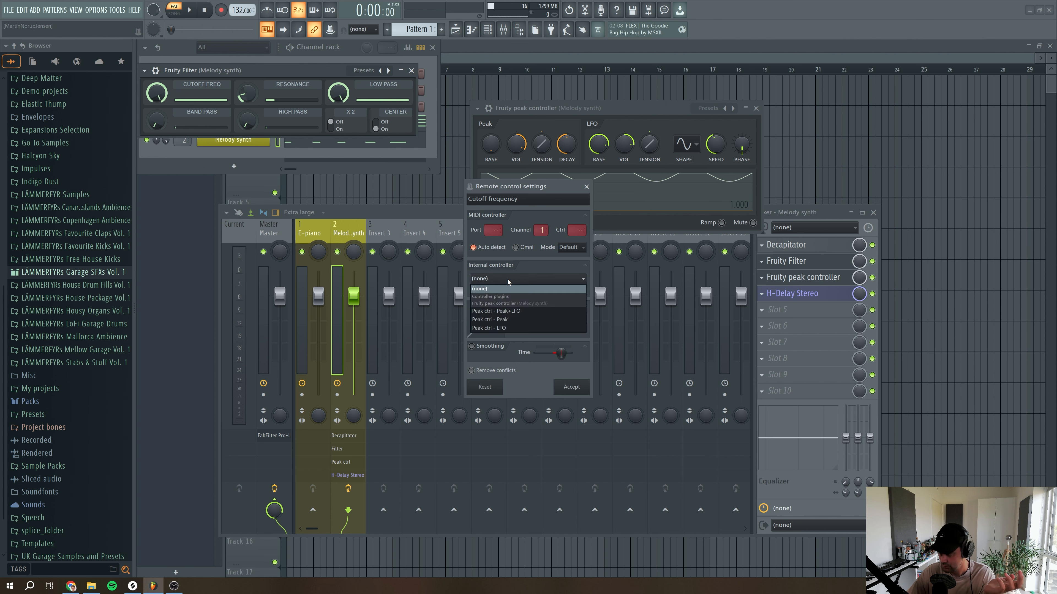
click(507, 329)
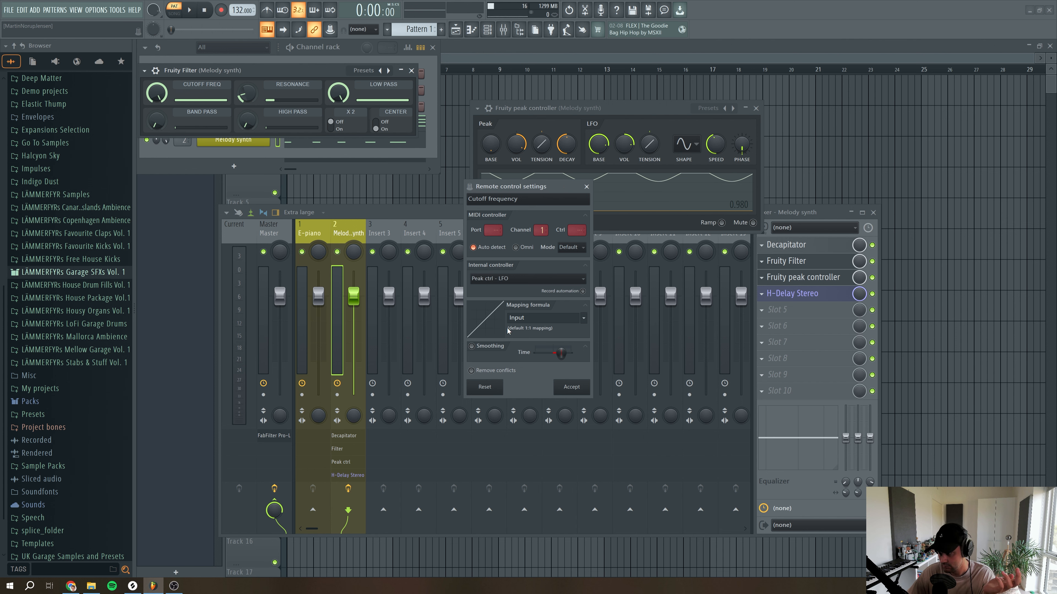
click(571, 387)
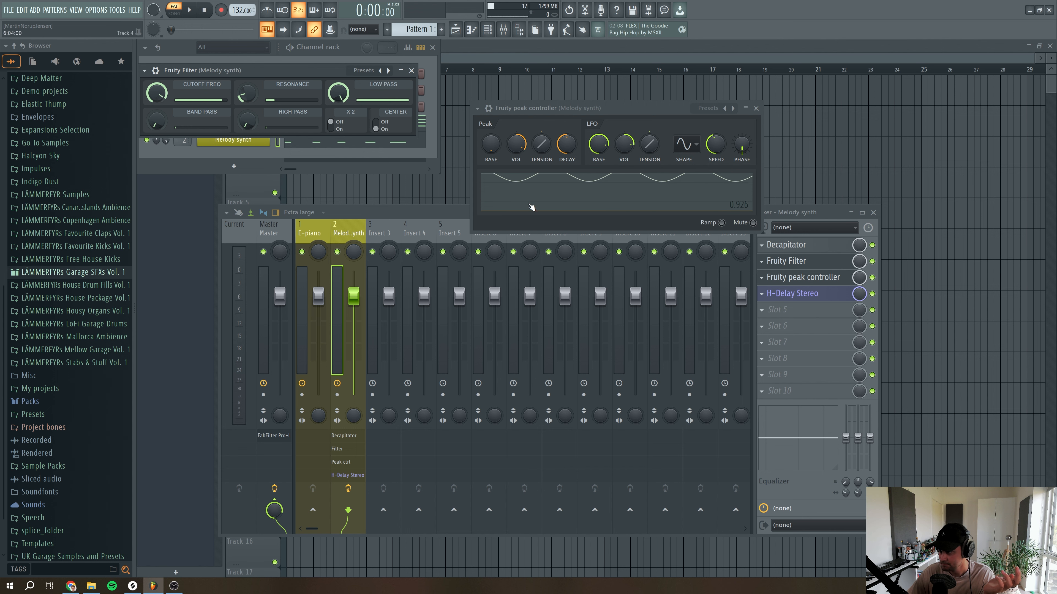
Lower the peak controller's LFO base slightly and set its LFO volume to about 26%
drag(608, 147, 608, 148)
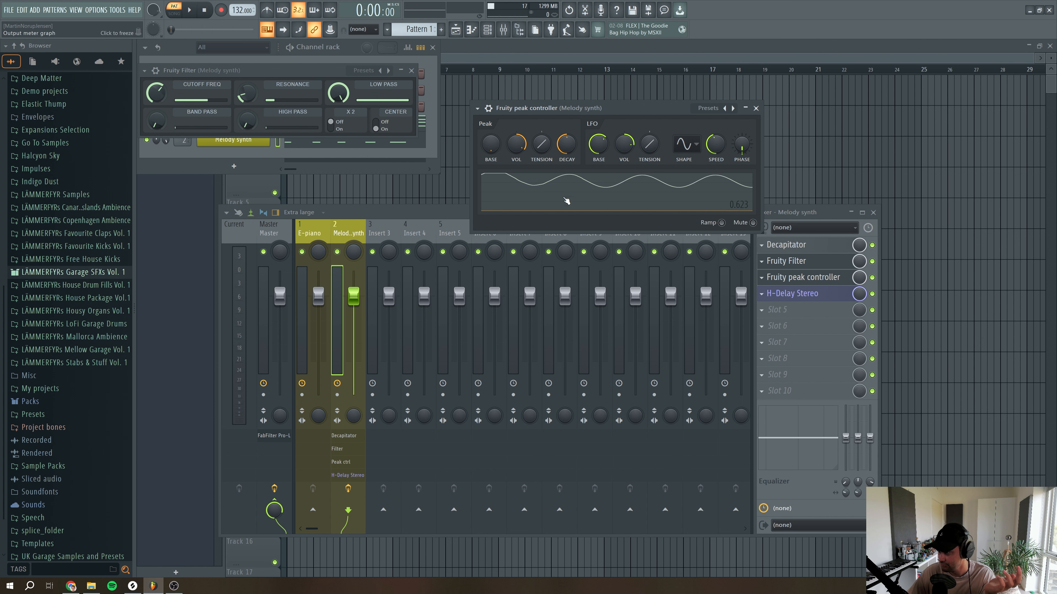
drag(624, 143, 624, 132)
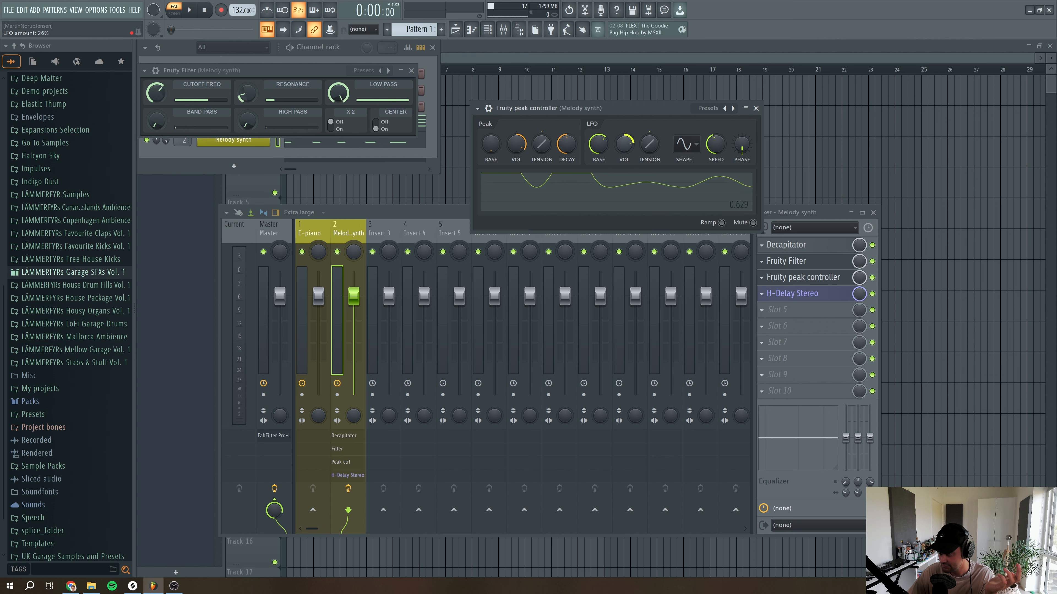
Fine-tune the peak controller's LFO while the pattern plays, and close the Fruity peak controller and Fruity Filter windows
click(189, 10)
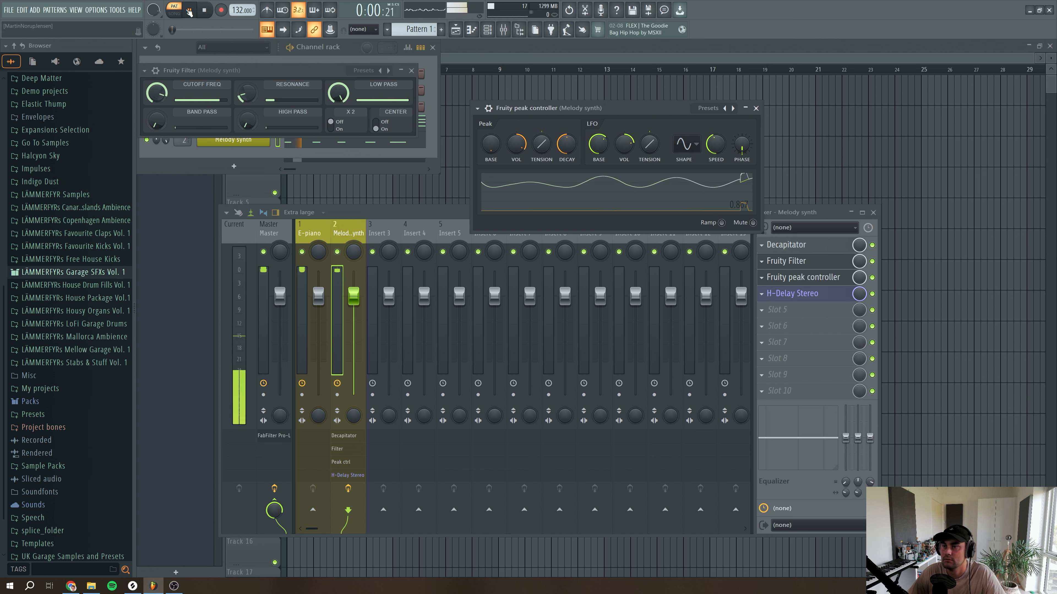
drag(597, 144, 597, 138)
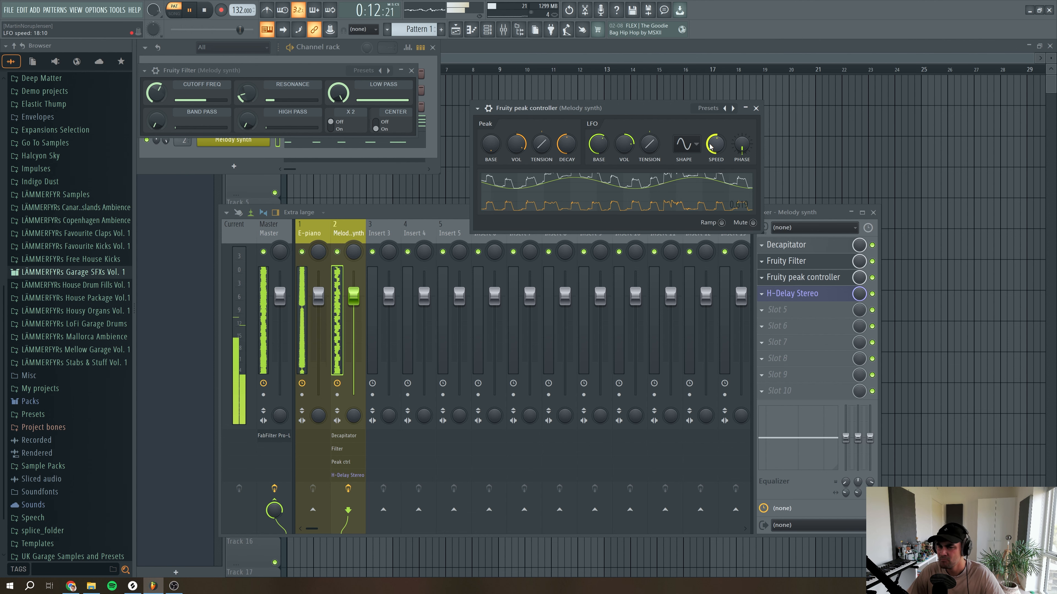
click(756, 108)
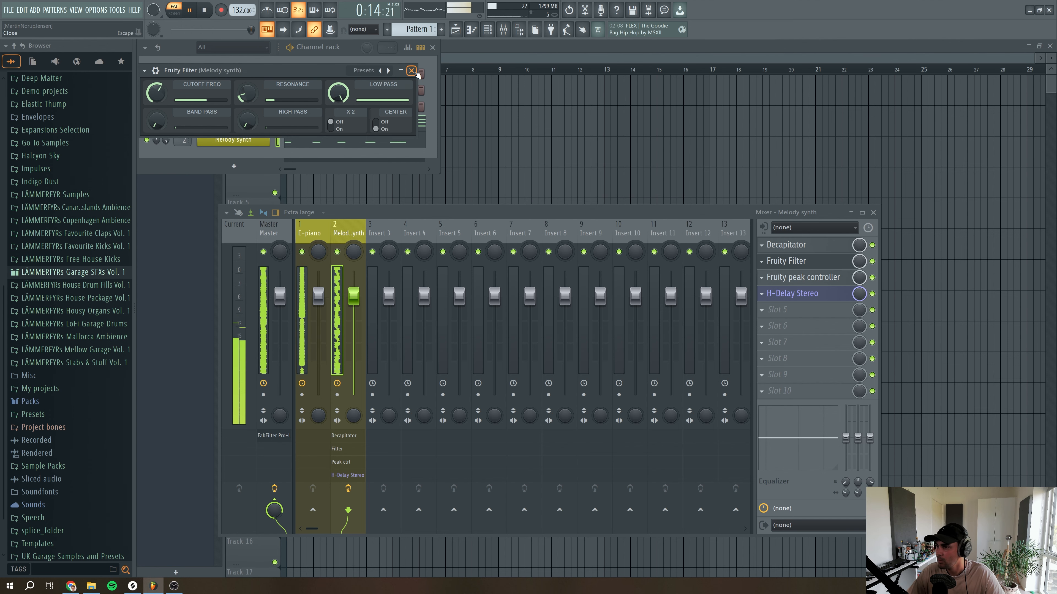
click(411, 71)
key(space)
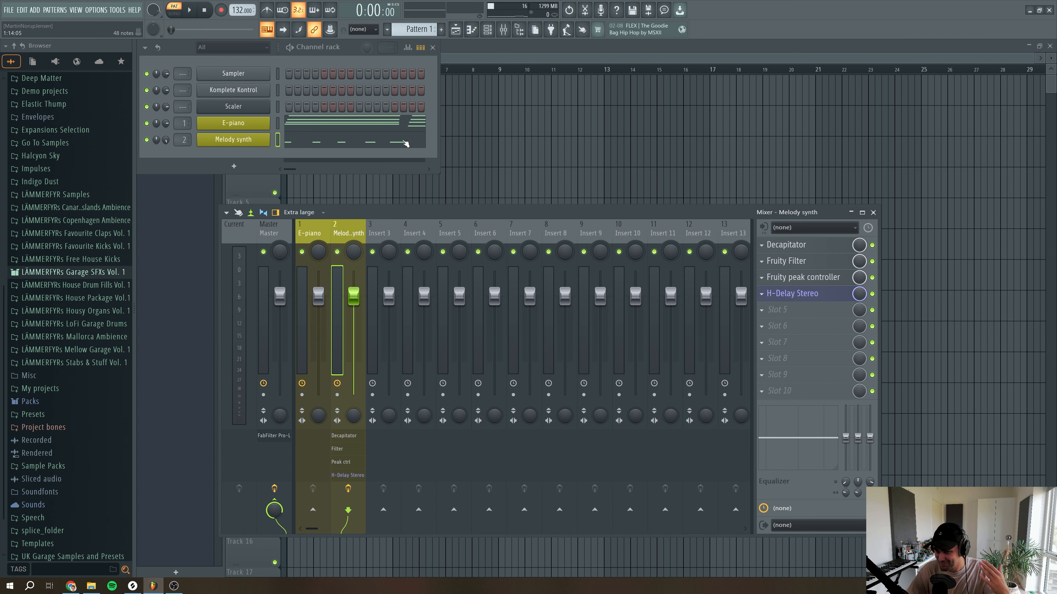
Add a LABS instrument channel and move its window clear of the channel list
click(234, 168)
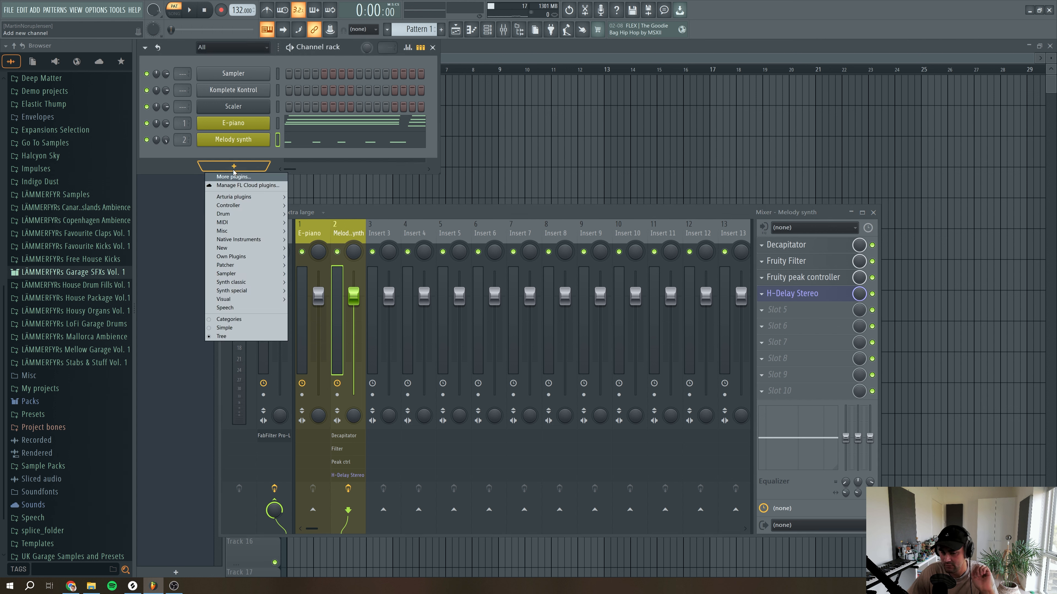
mouse_move(248, 257)
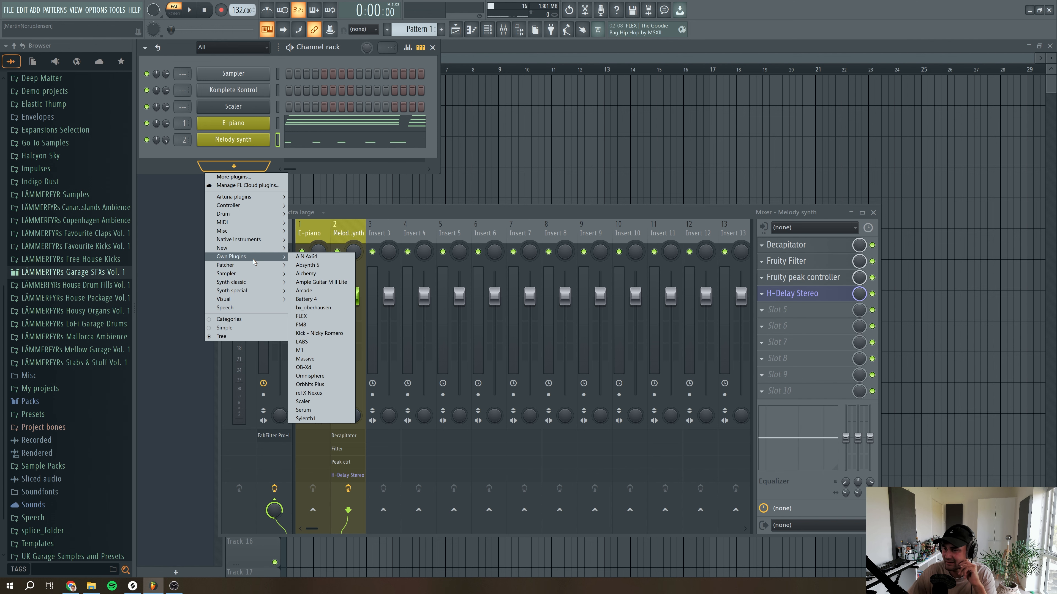
click(319, 342)
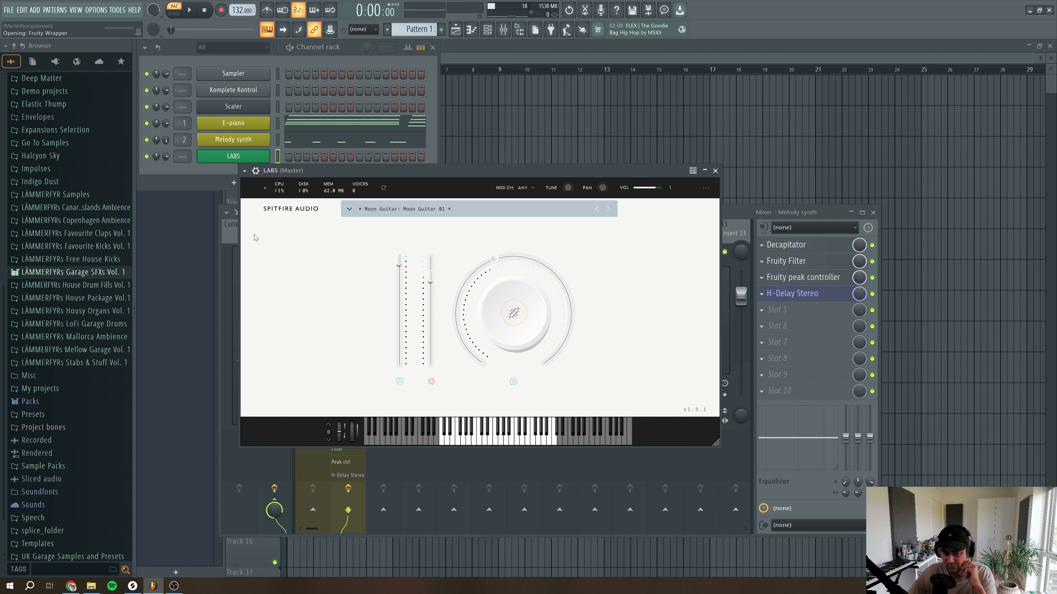
drag(459, 172, 499, 156)
drag(387, 155, 404, 167)
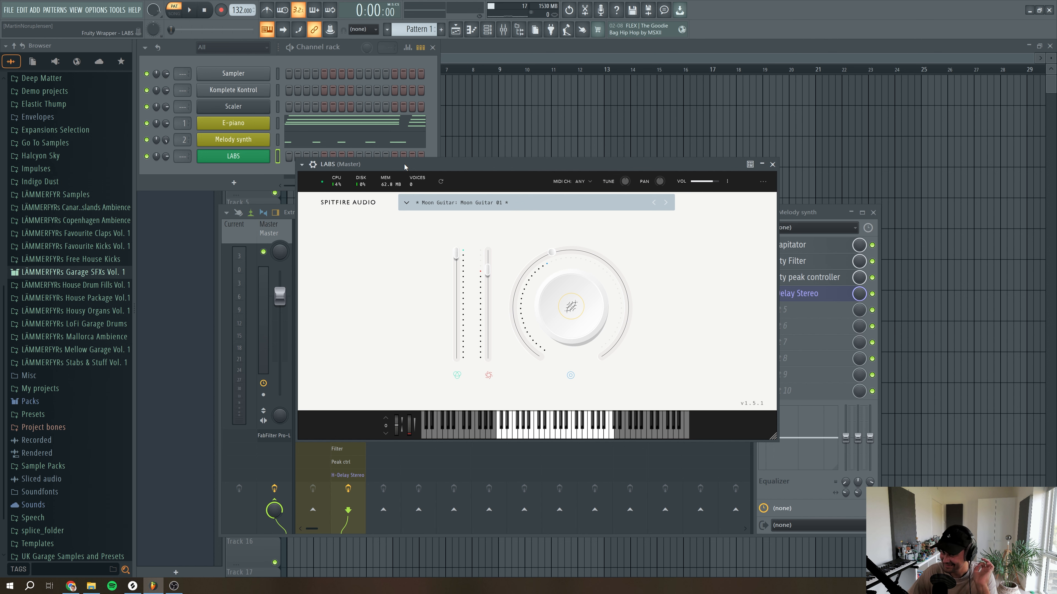
drag(404, 167, 418, 157)
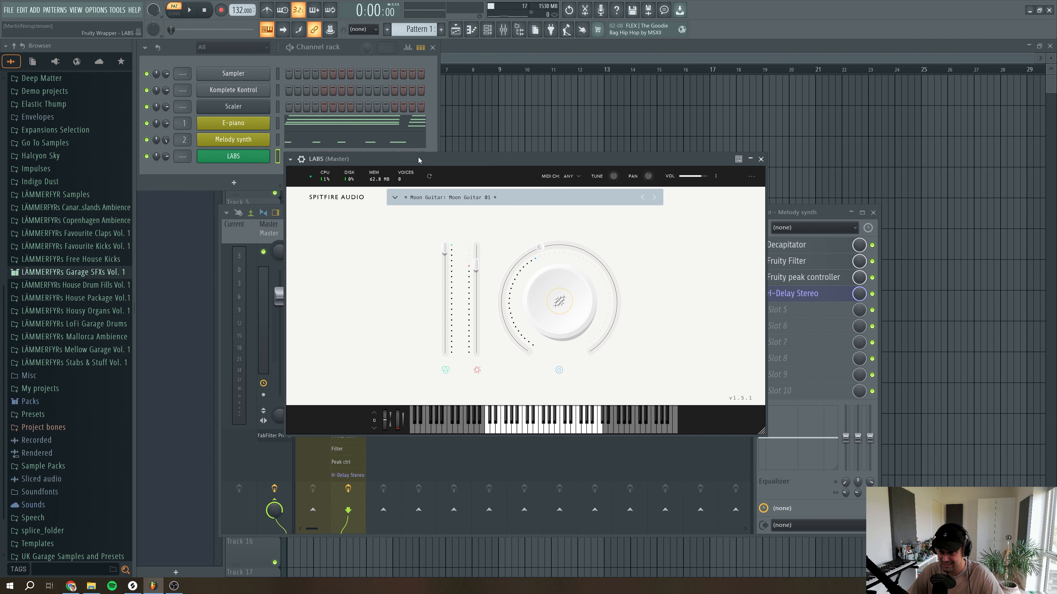
Preview and load the Lap Steel preset Muted Plucks in LABS, try its sound, and close the instrument window
click(395, 198)
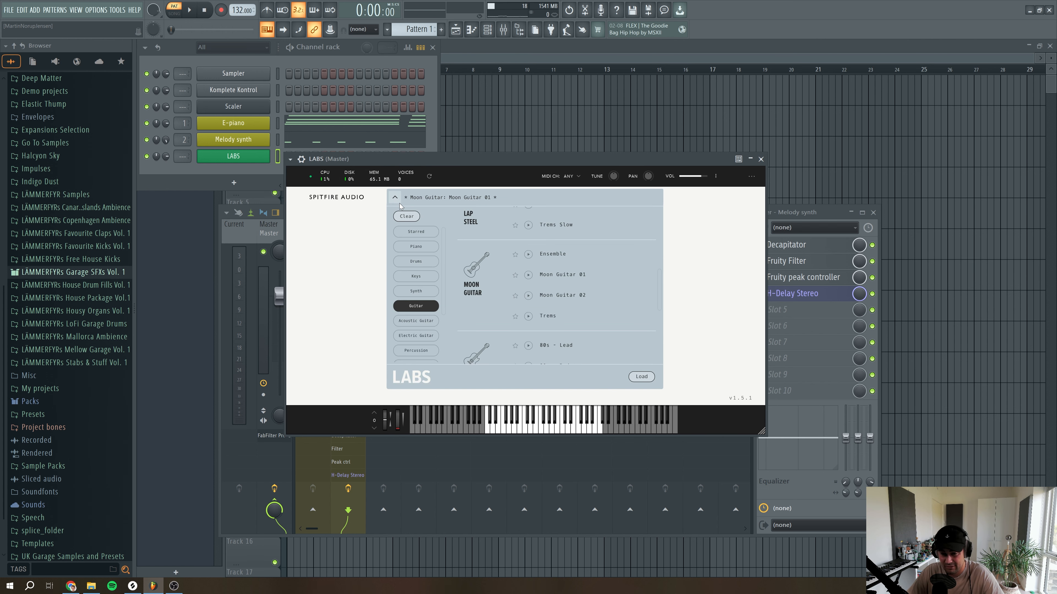
scroll(410, 312, down, 3)
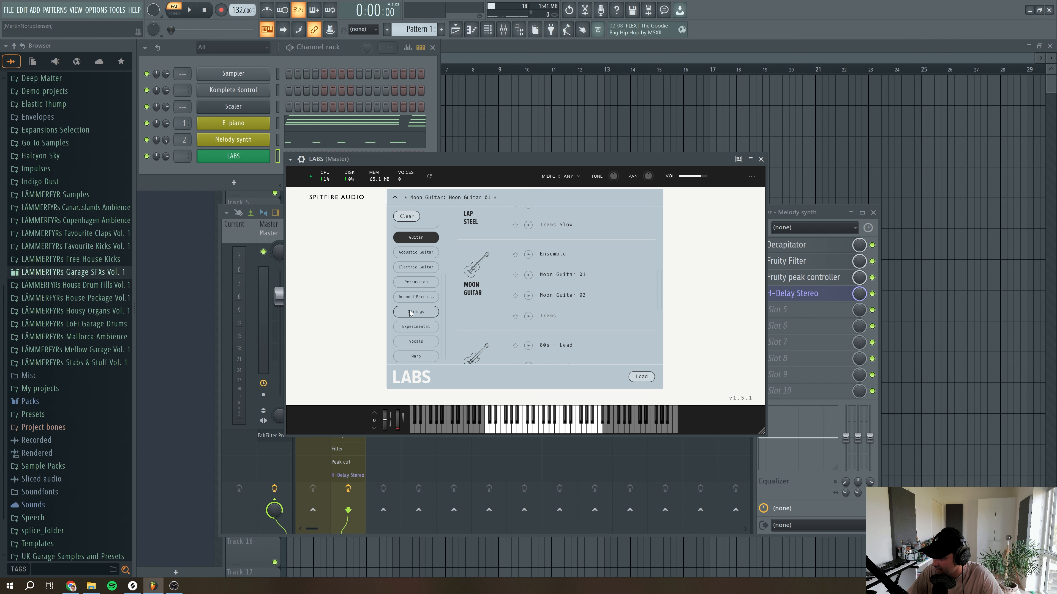
scroll(415, 313, up, 3)
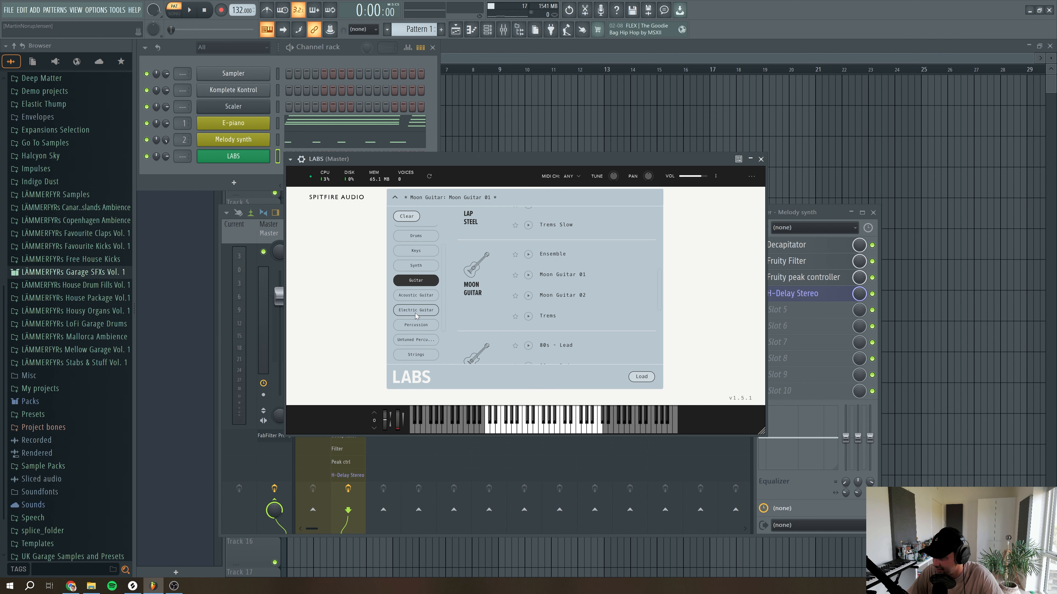
click(415, 277)
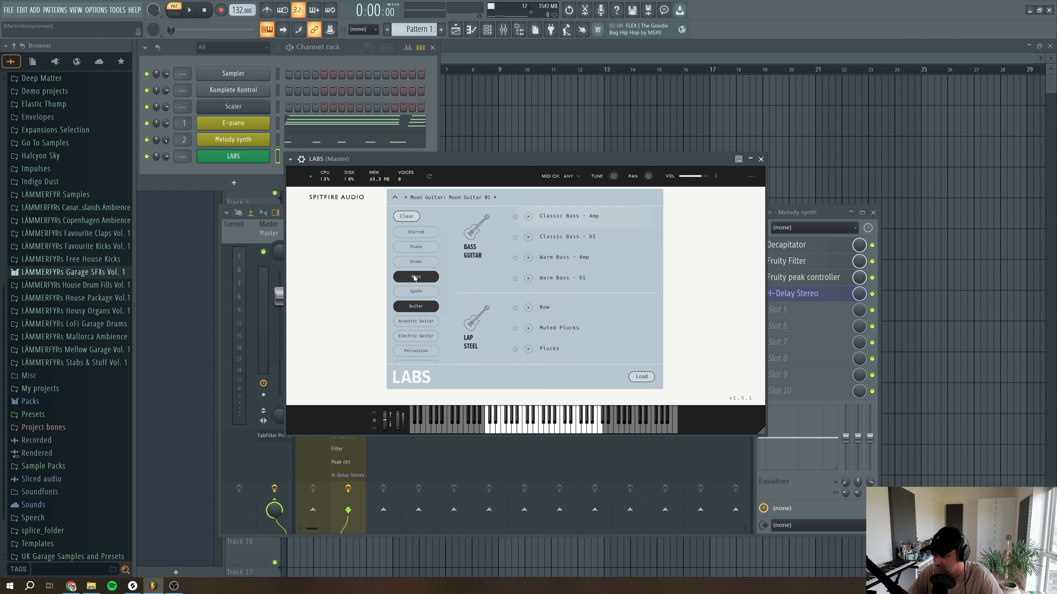
scroll(477, 338, down, 2)
scroll(476, 338, up, 2)
click(416, 276)
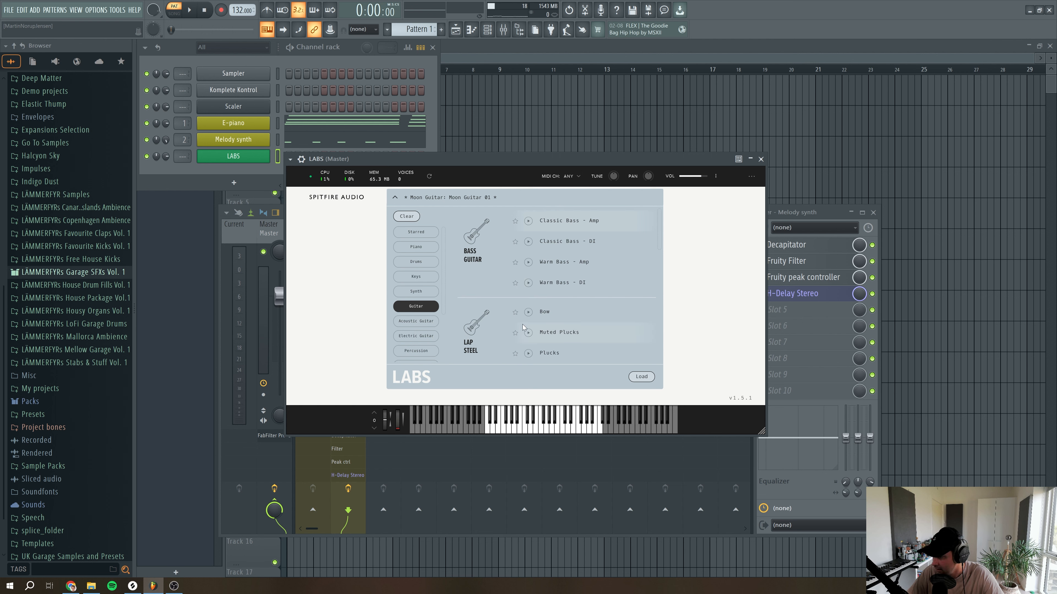
click(529, 333)
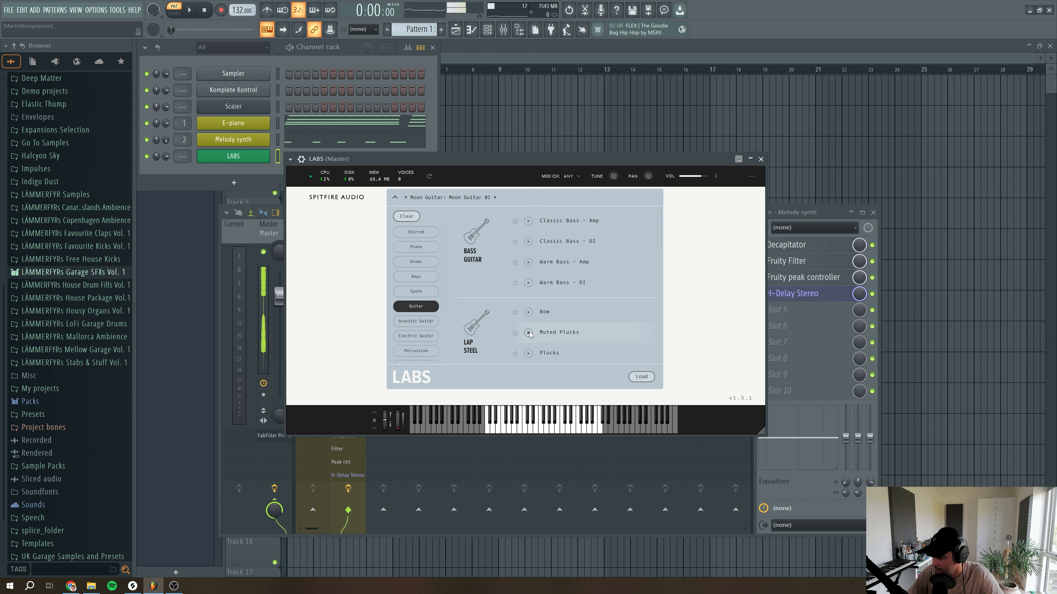
double_click(558, 333)
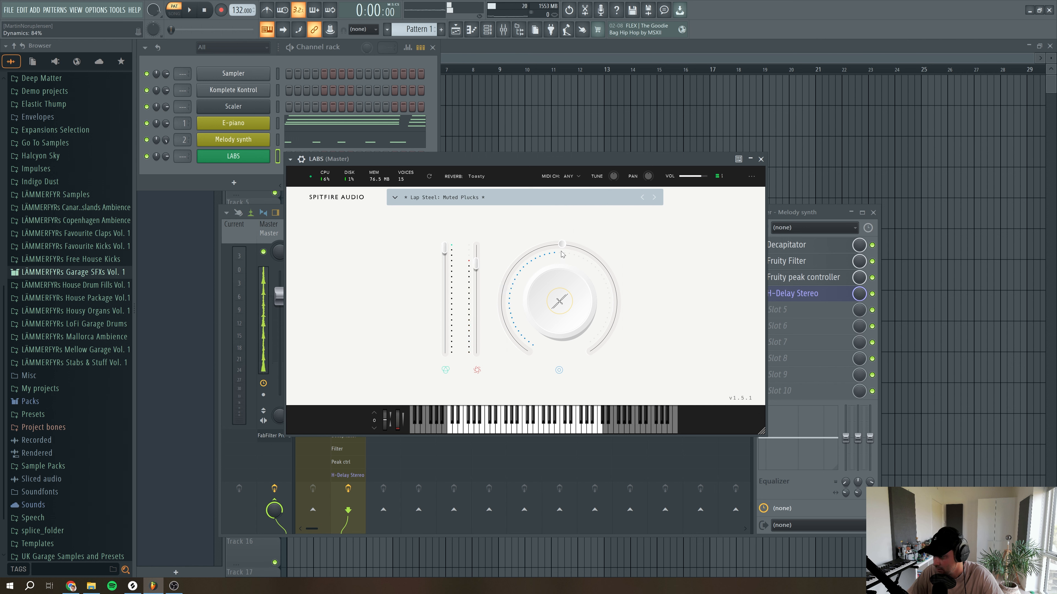
click(760, 159)
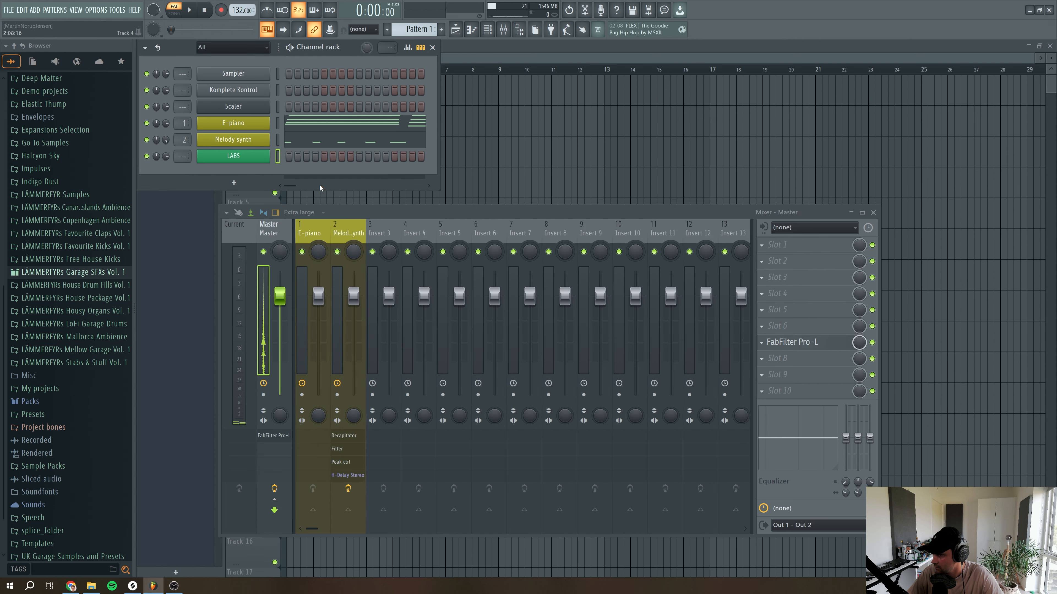
Record short A#5, C#6 and D#6 plucks on the LABS channel over the pattern, and open them in the piano roll
key(space)
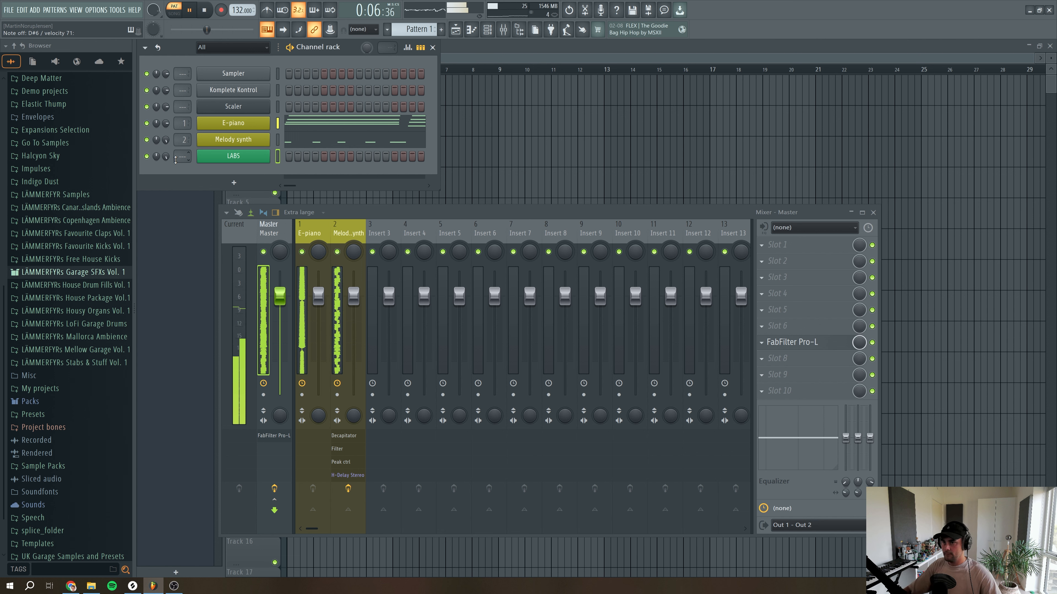
key(space)
key(r)
click(505, 339)
key(space)
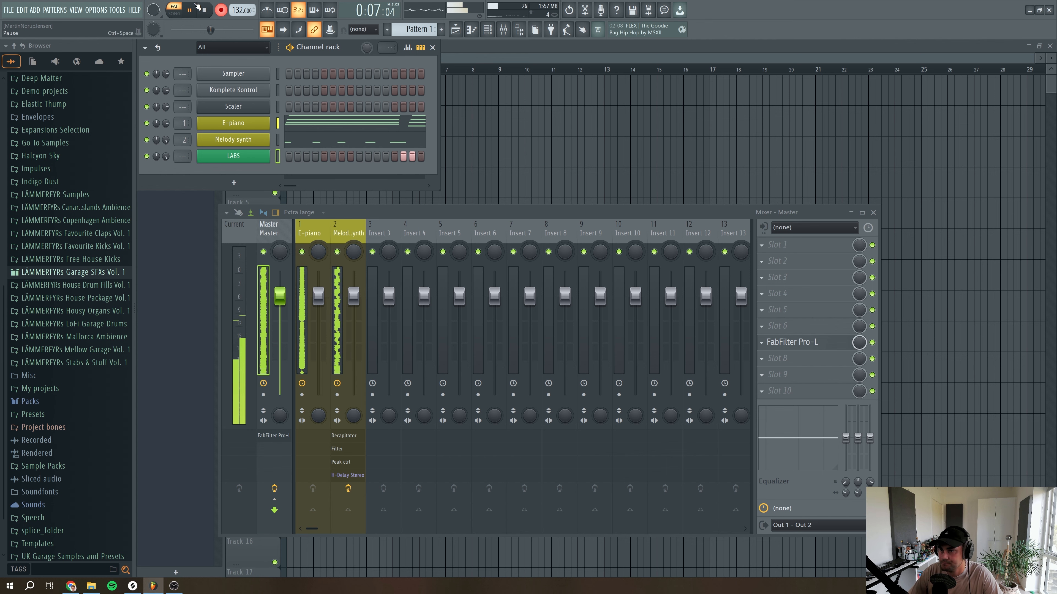
click(204, 10)
click(363, 159)
scroll(291, 223, up, 2)
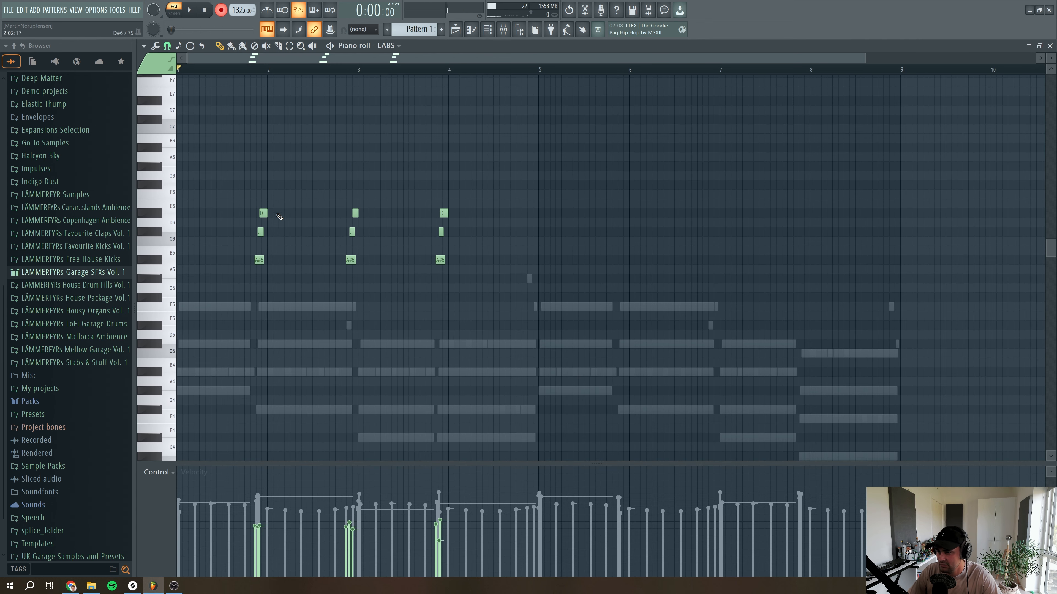
Play back the recorded LABS notes, select all of them and quantize them
key(space)
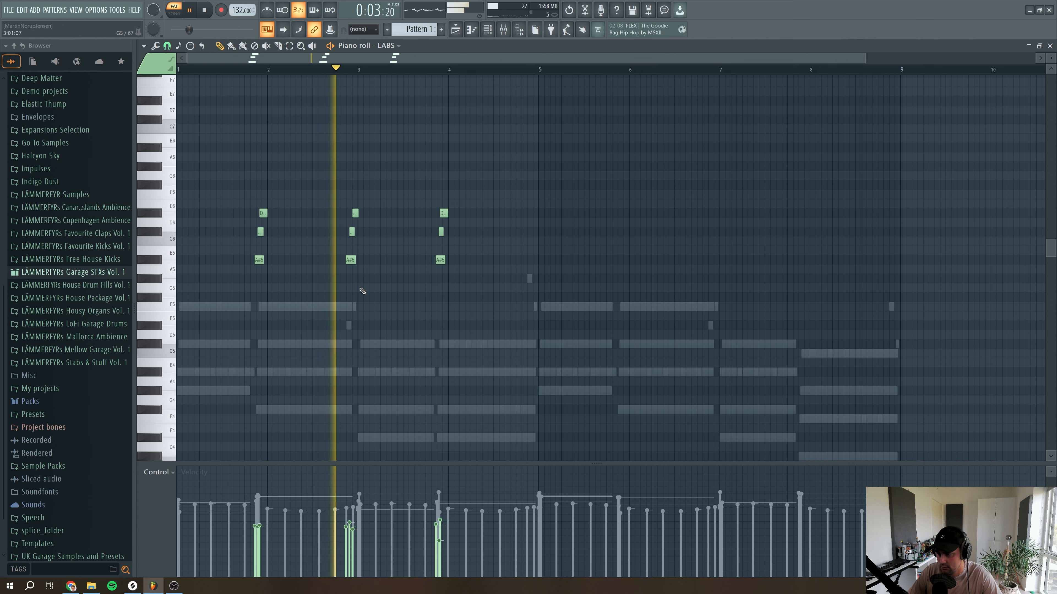
key(space)
drag(518, 325, 260, 222)
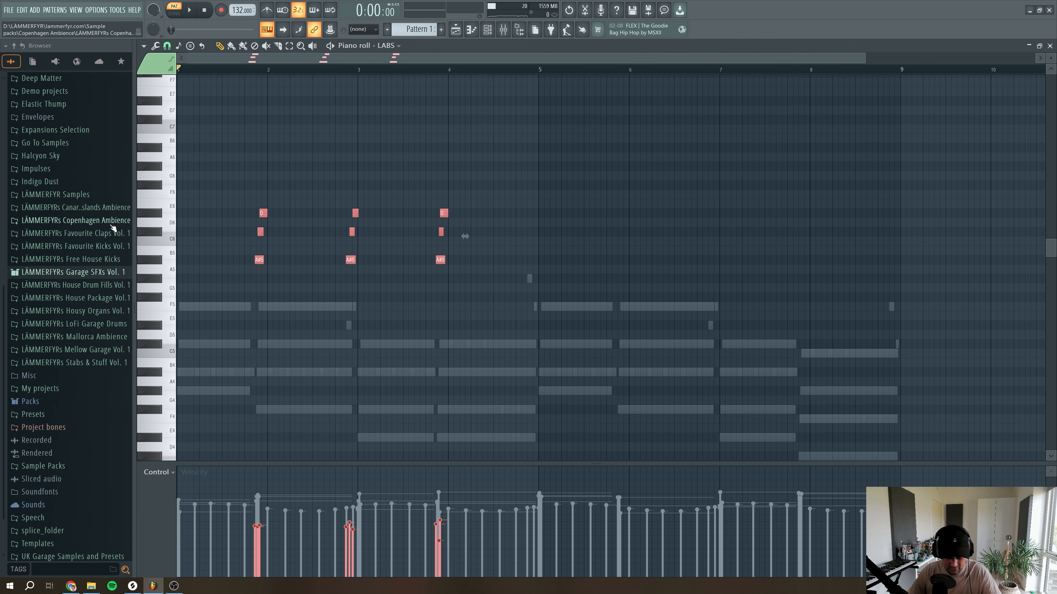
key(alt+q)
click(579, 352)
click(416, 306)
drag(867, 55, 480, 54)
Try shifting the first group's A#5 and C#6 notes slightly earlier to spread the run before bar 2
click(373, 230)
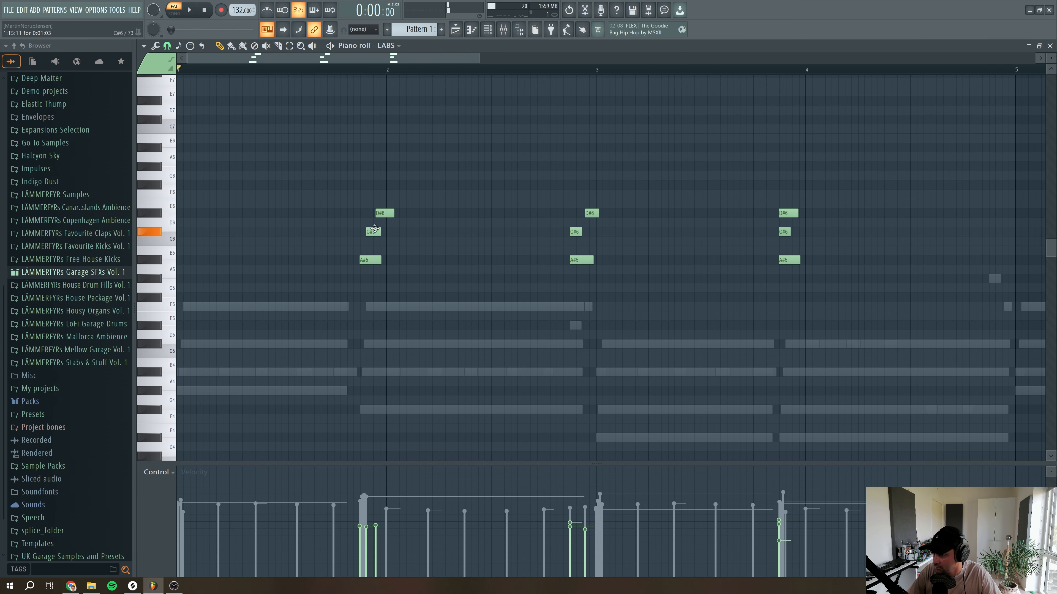
key(space)
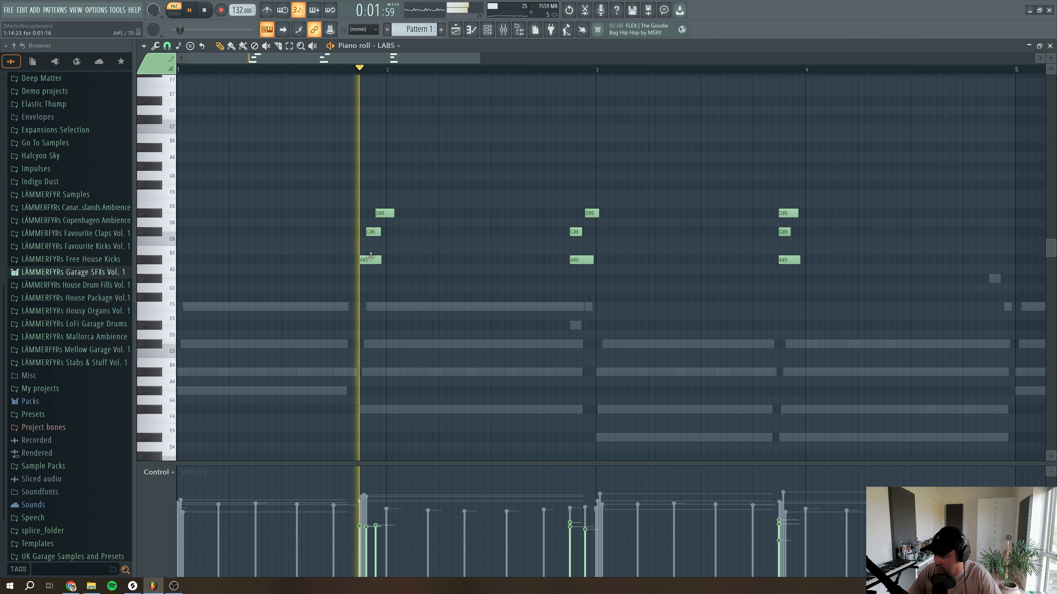
drag(371, 256, 366, 232)
key(space)
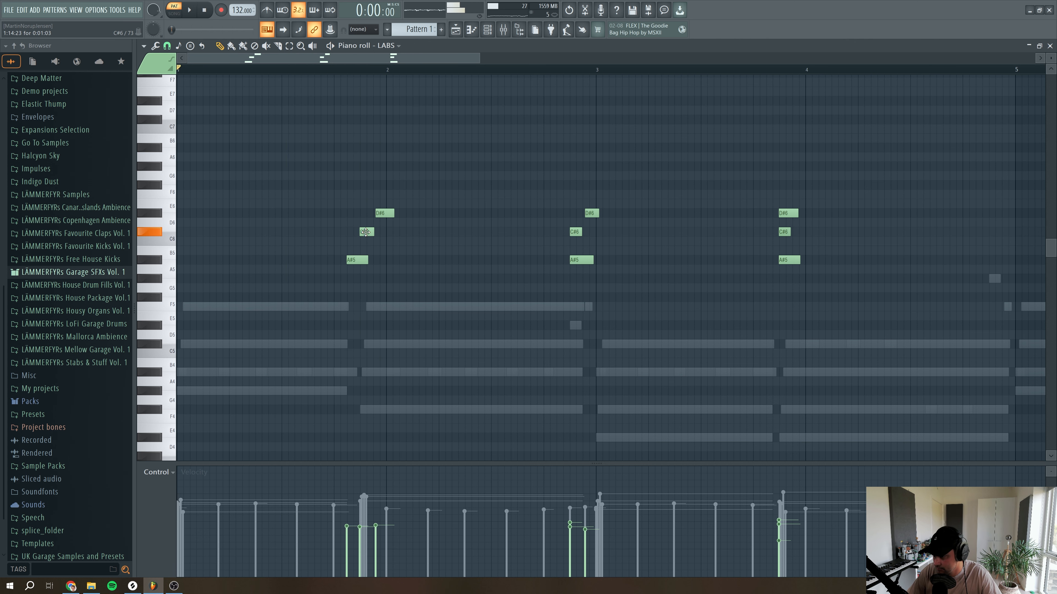
Raise the first group's velocities in an ascending slope, and move its A#5 and C#6 notes back closer to D#6
drag(347, 514, 361, 494)
drag(376, 530, 376, 492)
key(space)
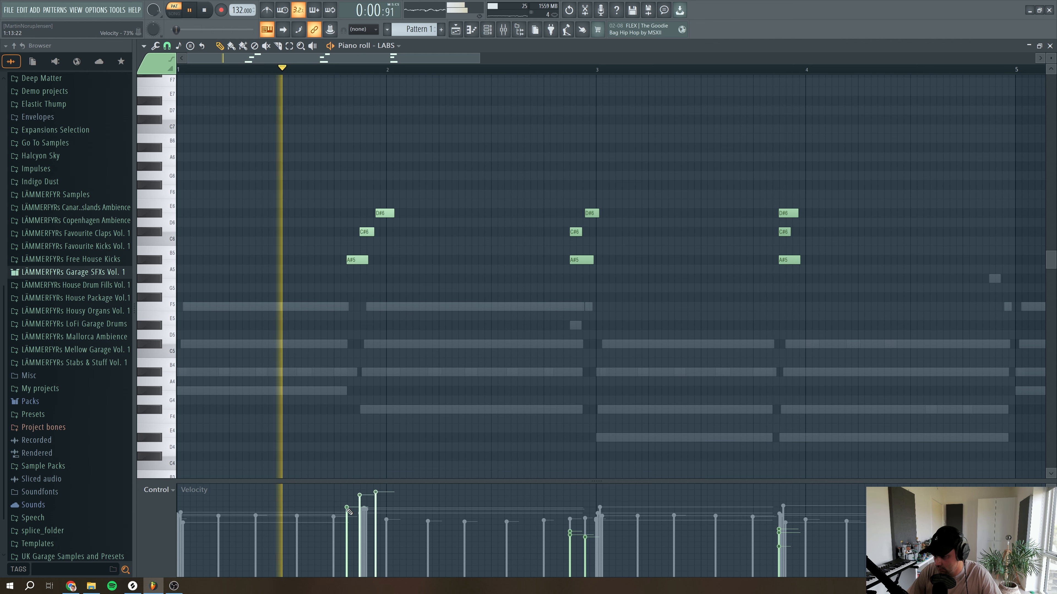
drag(353, 258, 374, 228)
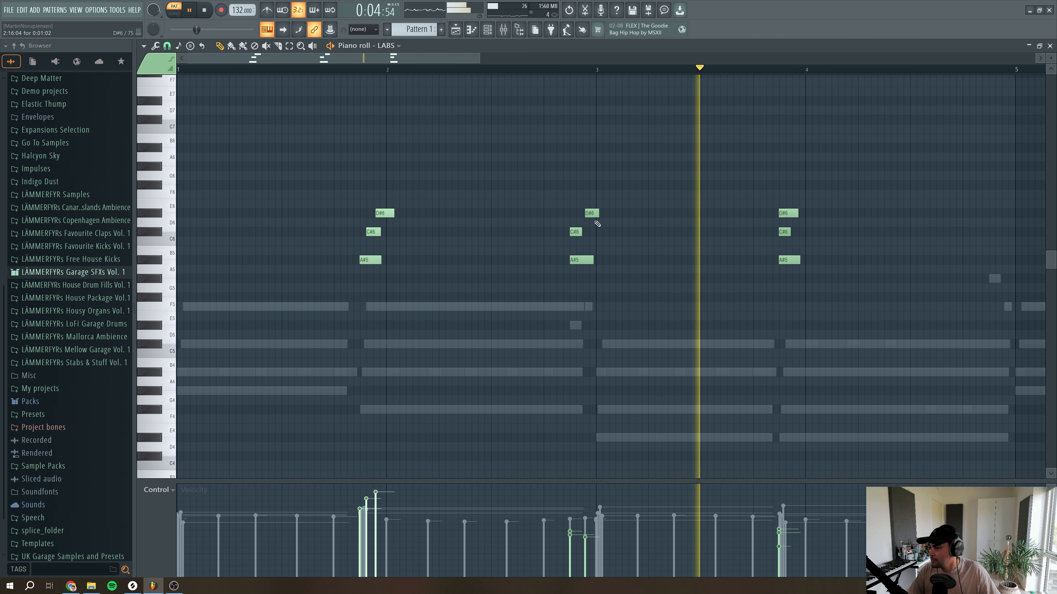
Nudge the second group's C#6 slightly later with raised, ascending velocities, and delete the third group of notes
drag(574, 232, 582, 232)
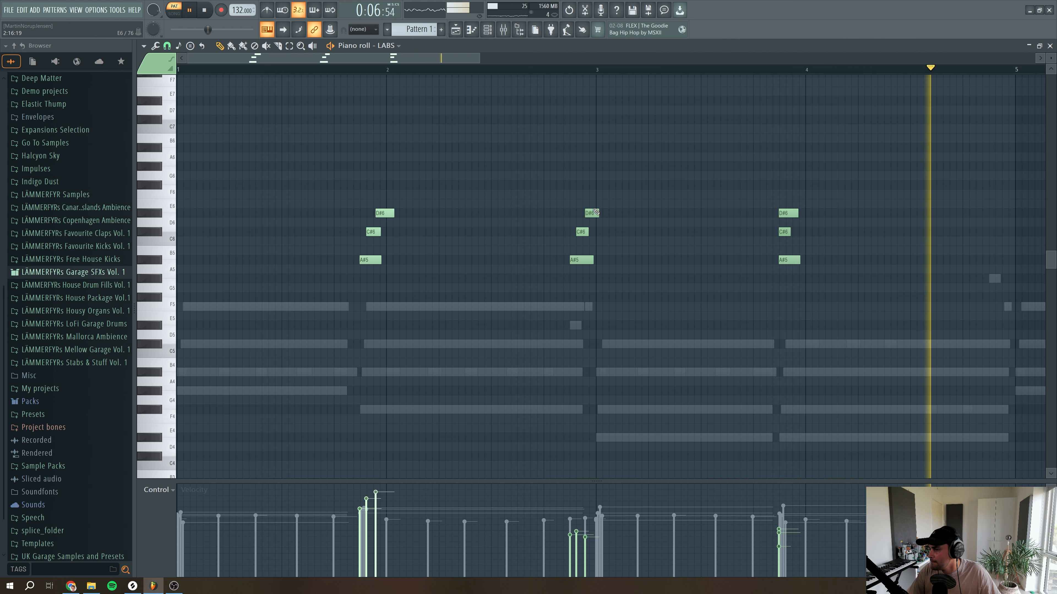
right_click(788, 260)
right_click(784, 232)
right_click(787, 213)
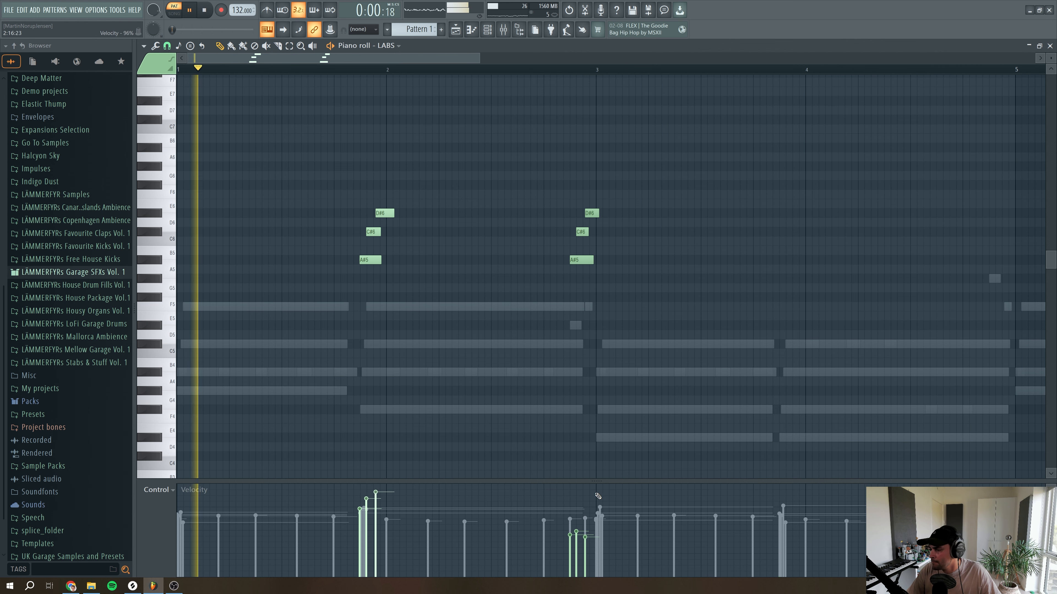
drag(569, 505, 586, 489)
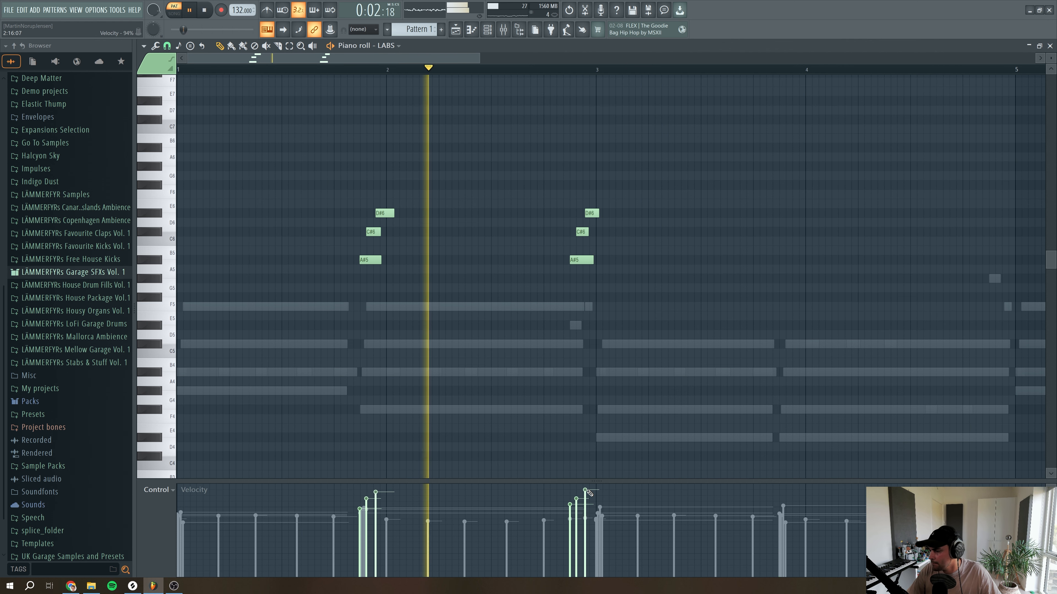
Spread the first group's A#5 and C#6 notes earlier again, and shift the whole three-note run slightly ahead of bar 2
drag(366, 260, 365, 231)
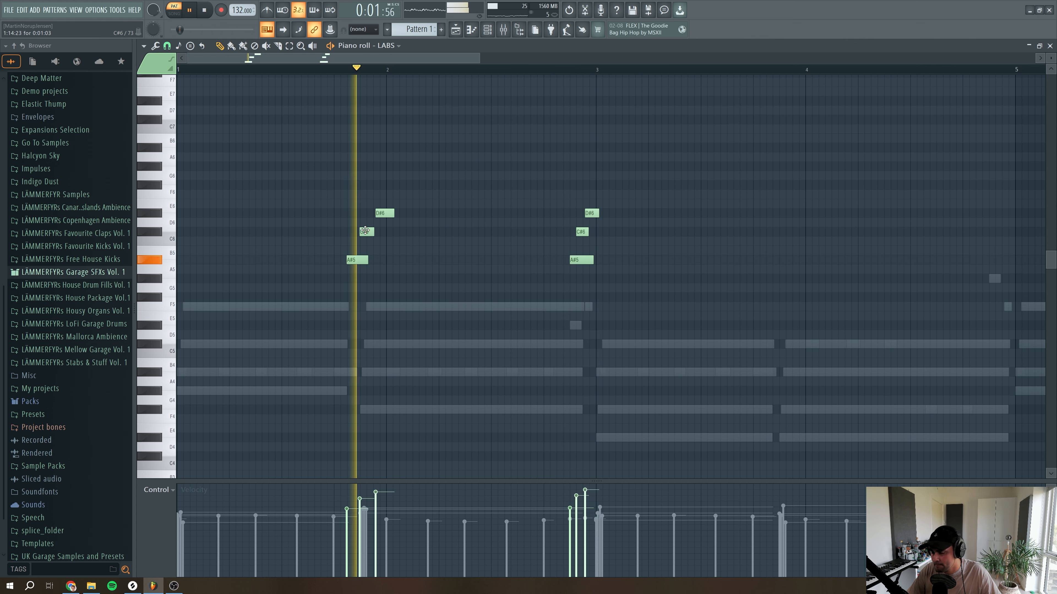
drag(421, 296, 335, 191)
drag(354, 260, 334, 259)
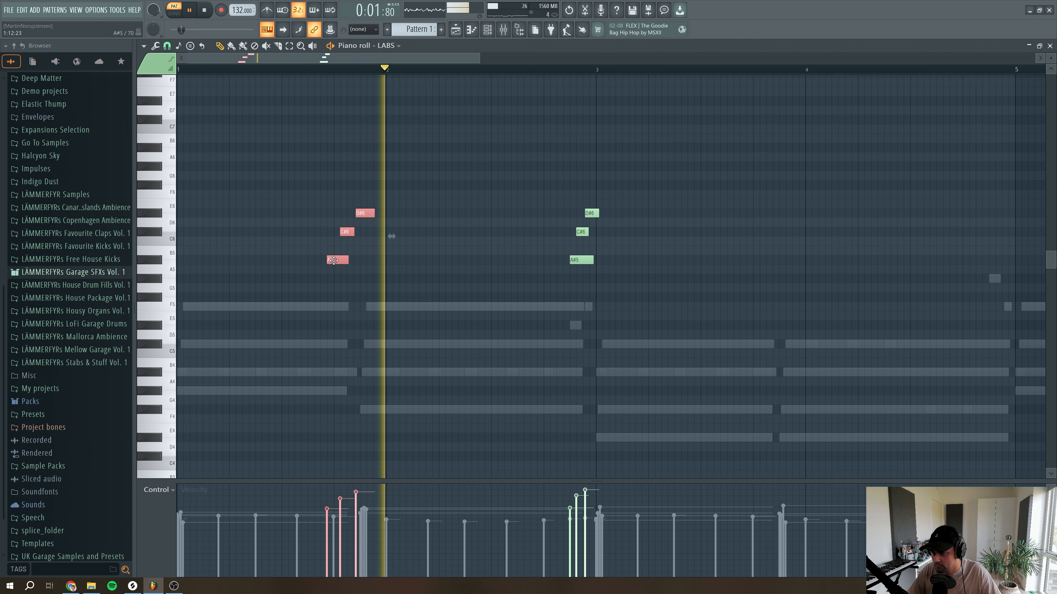
drag(332, 260, 338, 260)
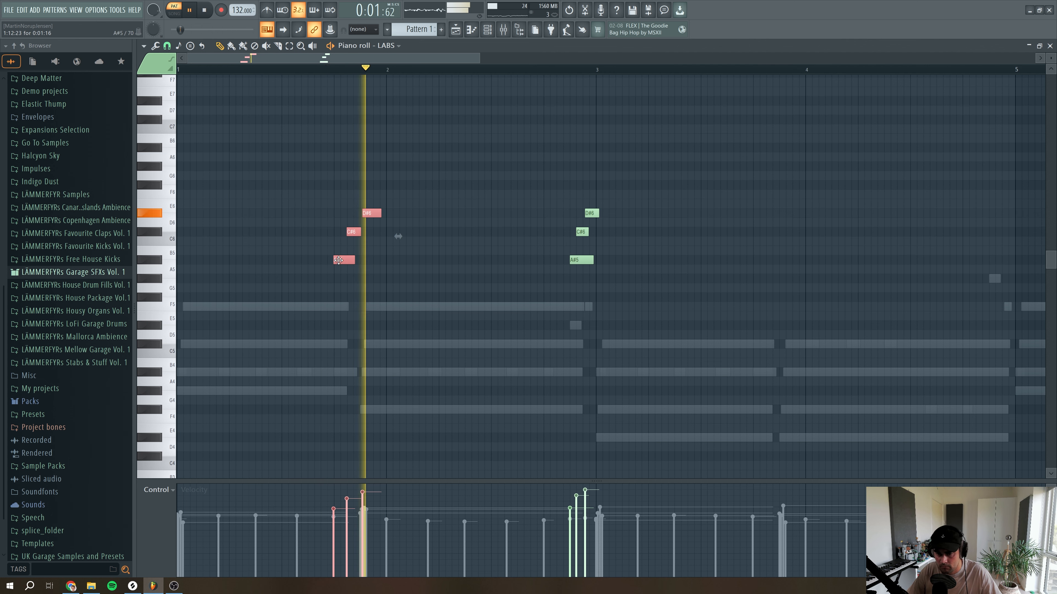
key(space)
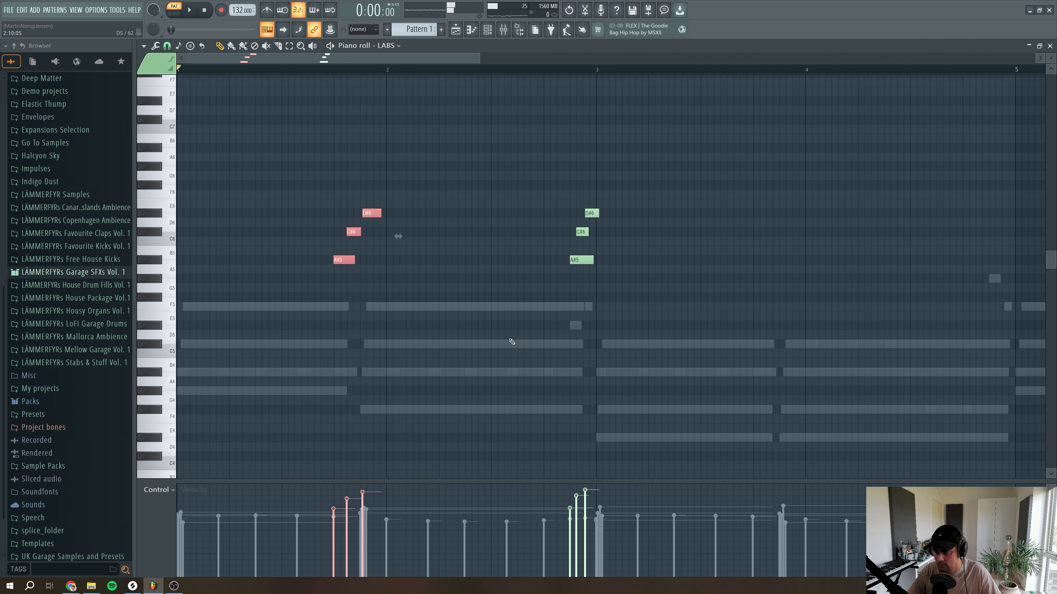
Delete the second note group just before bar 3, and duplicate bars 1–2 with the first run into bars 3–4
right_click(581, 260)
ctrl+drag(402, 322, 333, 198)
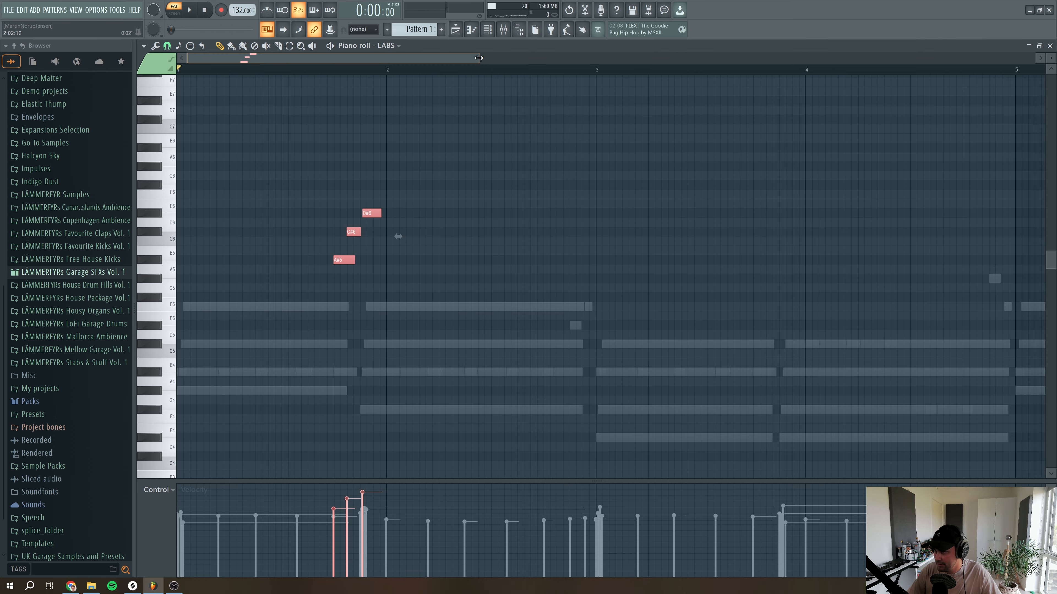
drag(479, 58, 580, 58)
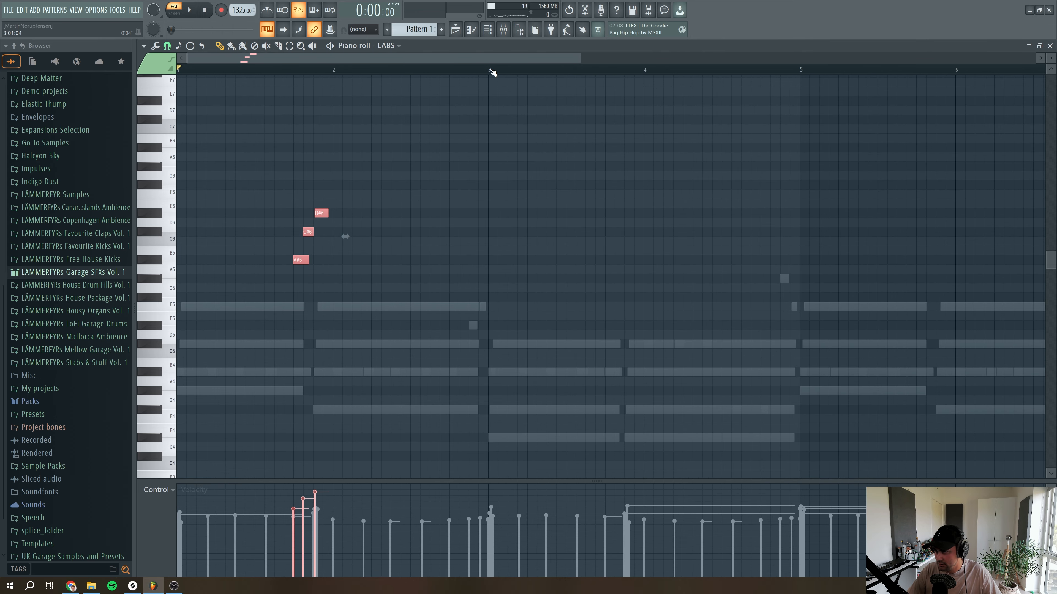
drag(490, 71, 179, 70)
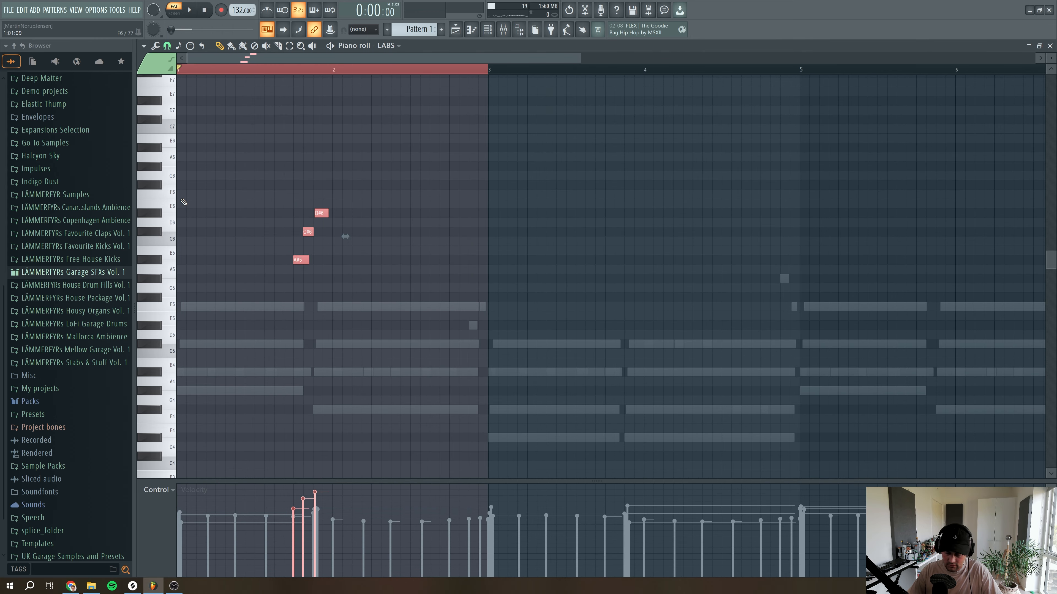
key(ctrl+b)
key(space)
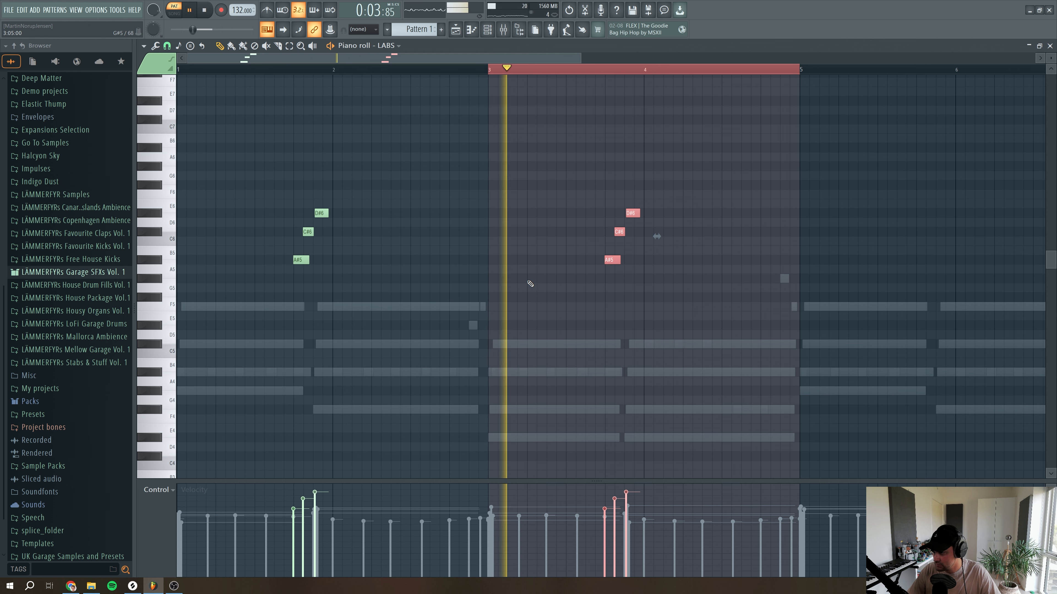
Move the copied run before bar 4 down to F#4, A#4 and C#5, keeping its timing
ctrl+click(586, 308)
key(space)
ctrl+drag(716, 294, 574, 181)
drag(612, 263, 635, 344)
click(653, 407)
right_click(656, 409)
click(651, 371)
right_click(651, 371)
click(635, 343)
Transpose the run before bar 4 up one octave and audition it
ctrl+drag(673, 442, 582, 330)
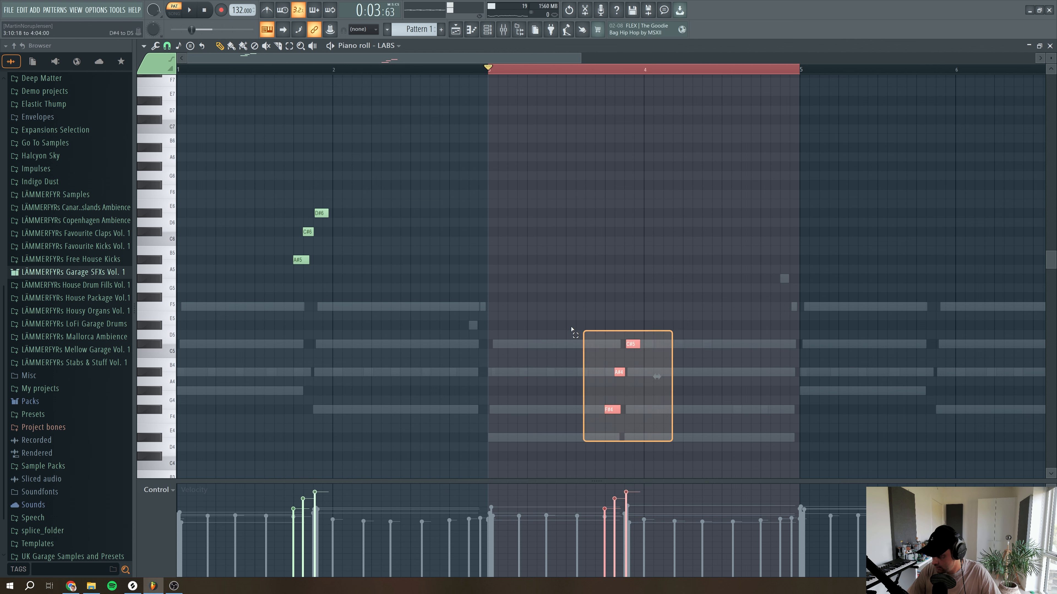
key(ctrl+Up)
key(space)
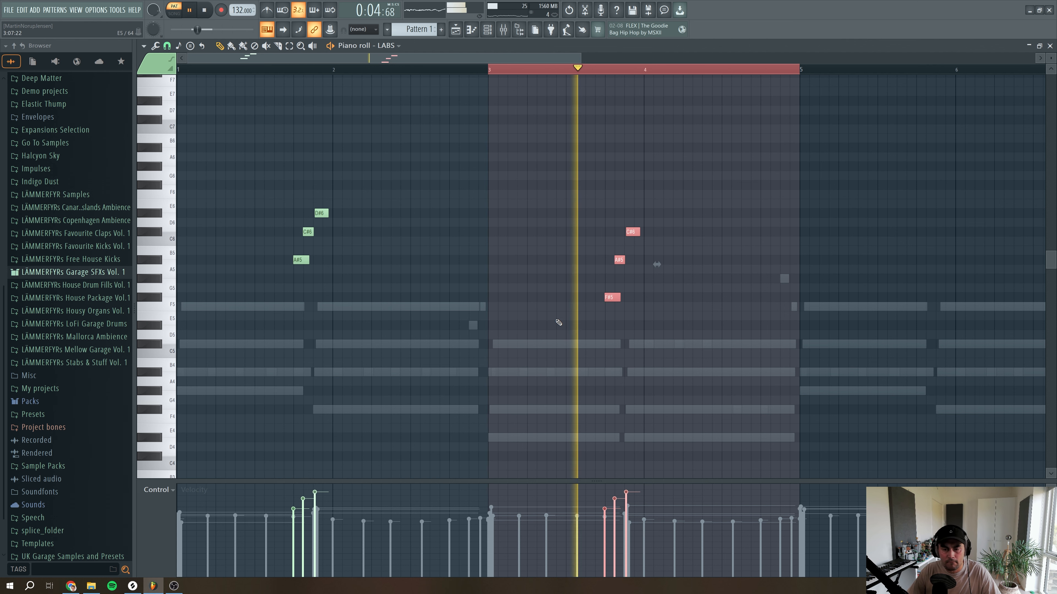
key(space)
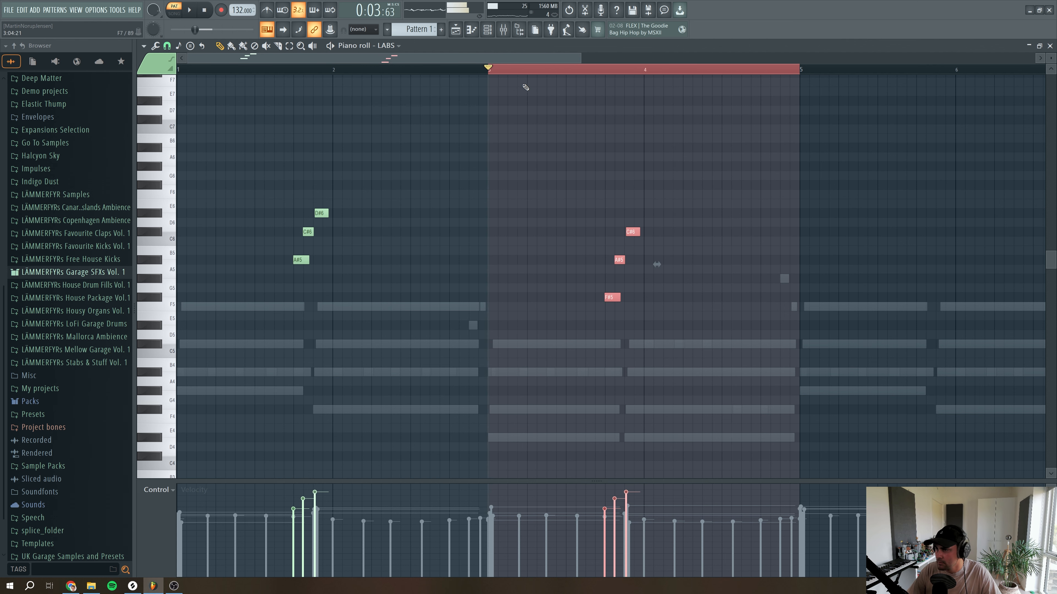
Select all notes in bars 1–4 and duplicate them into bars 5–8
key(ctrl+a)
ctrl+scroll(543, 232, down, 2)
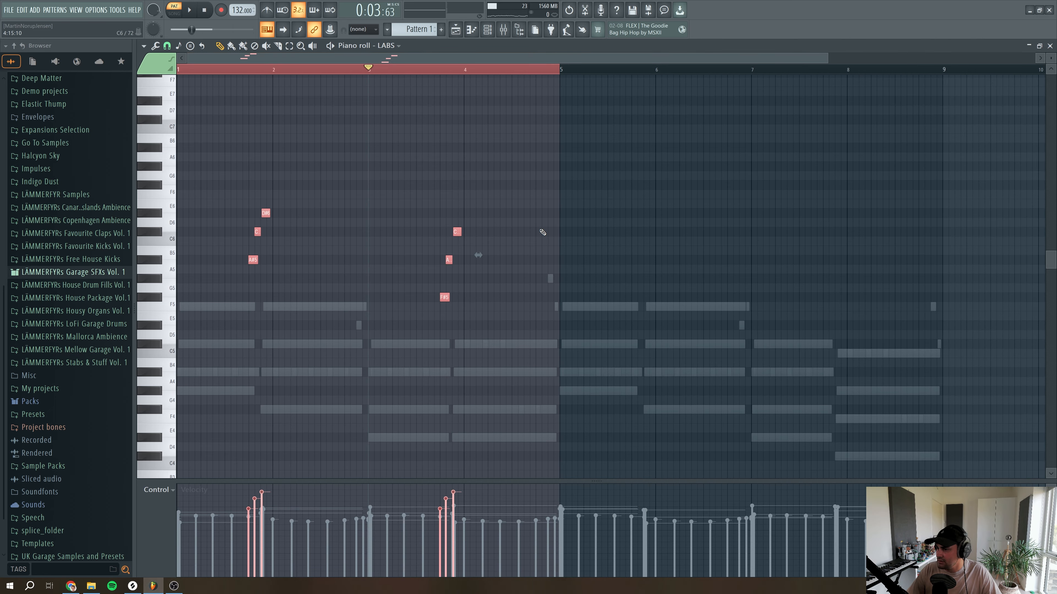
key(ctrl+b)
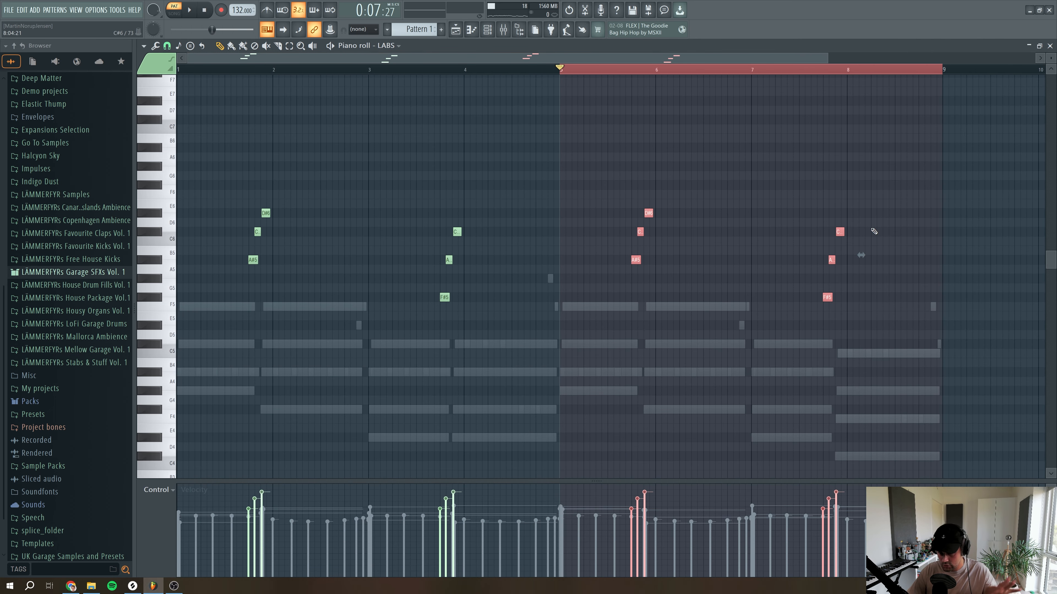
Raise the LABS Dynamics to 95% and set its global gain to about 292% while auditioning the pattern
click(1050, 46)
click(217, 156)
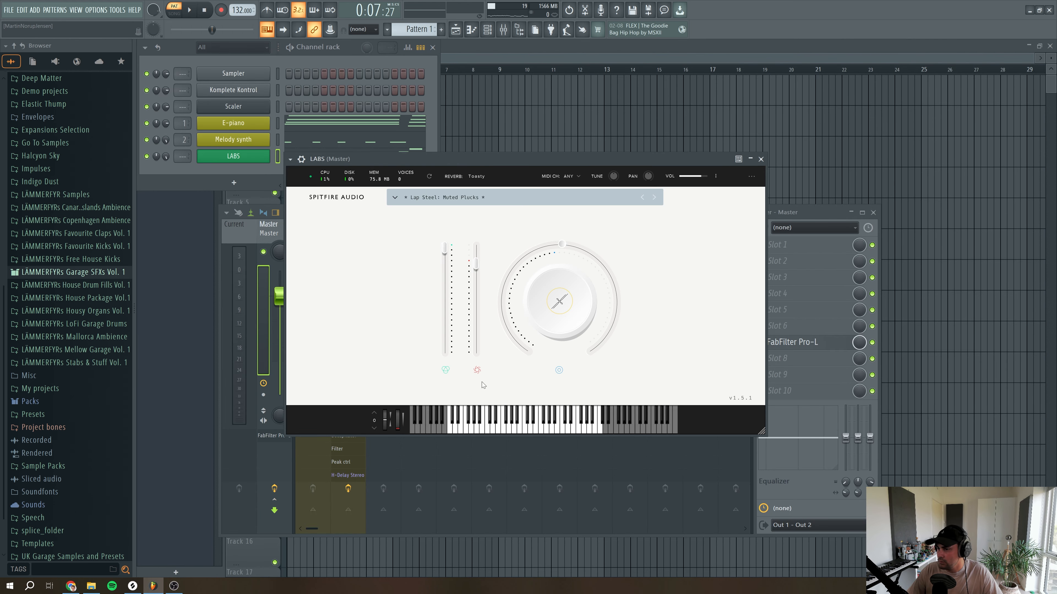
drag(477, 265, 477, 253)
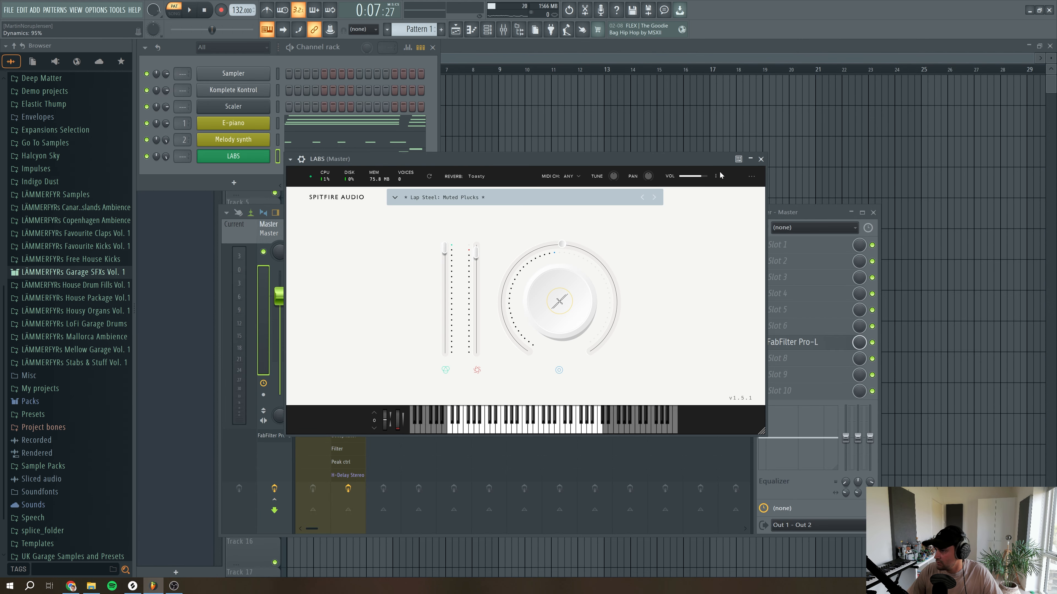
drag(703, 177, 701, 178)
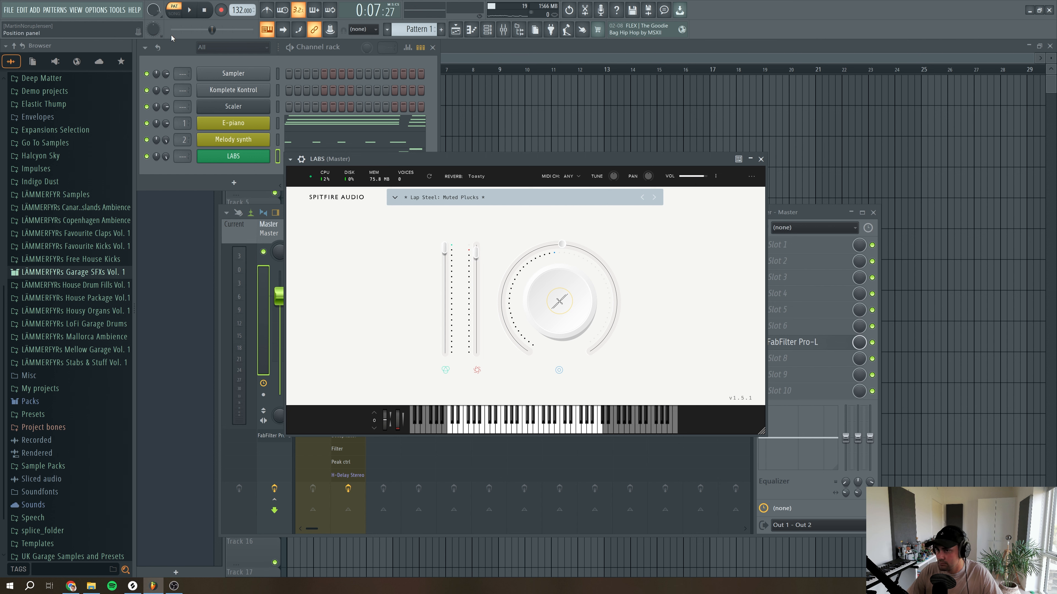
click(189, 11)
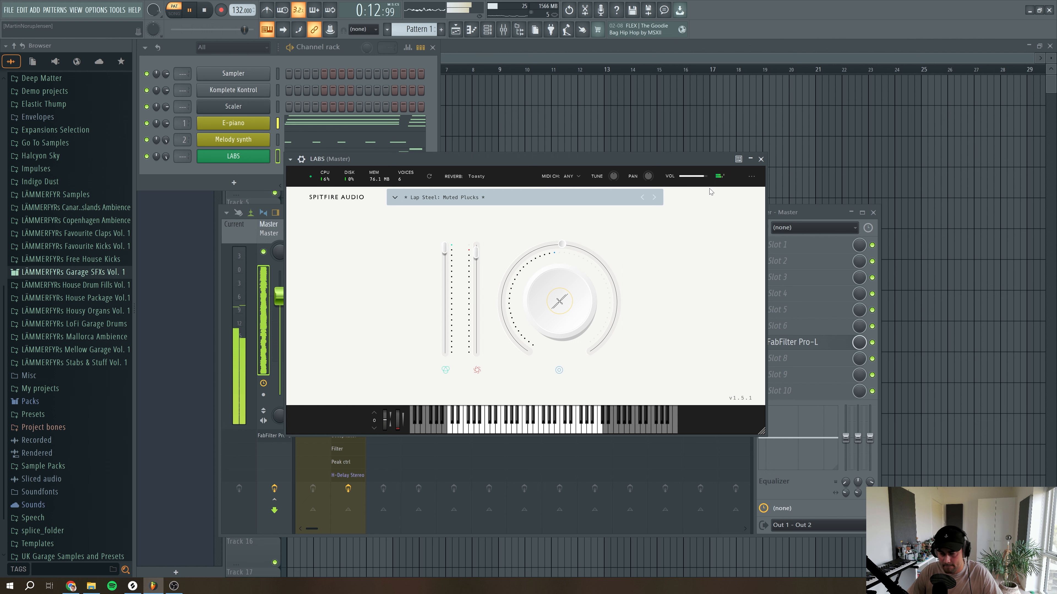
drag(702, 176, 701, 176)
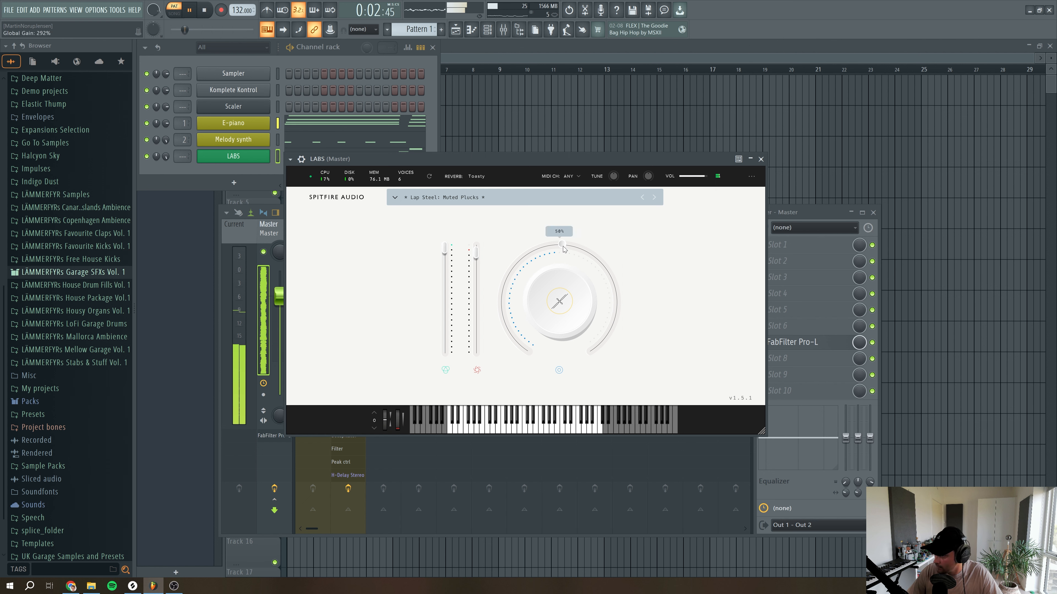
Turn the LABS Variation down to its minimum and set its Reverb to 23%
click(552, 308)
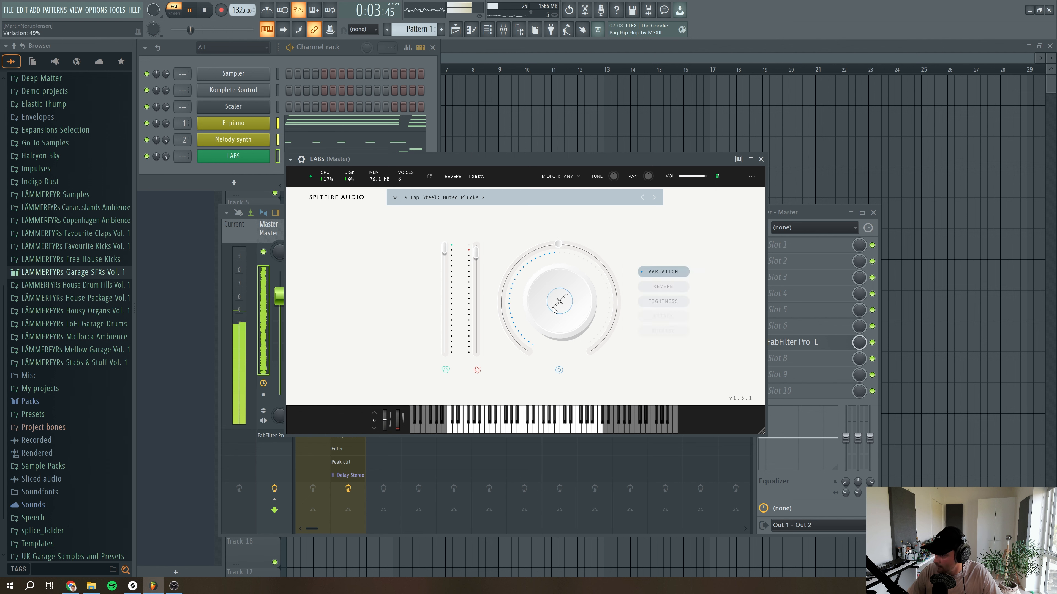
click(659, 287)
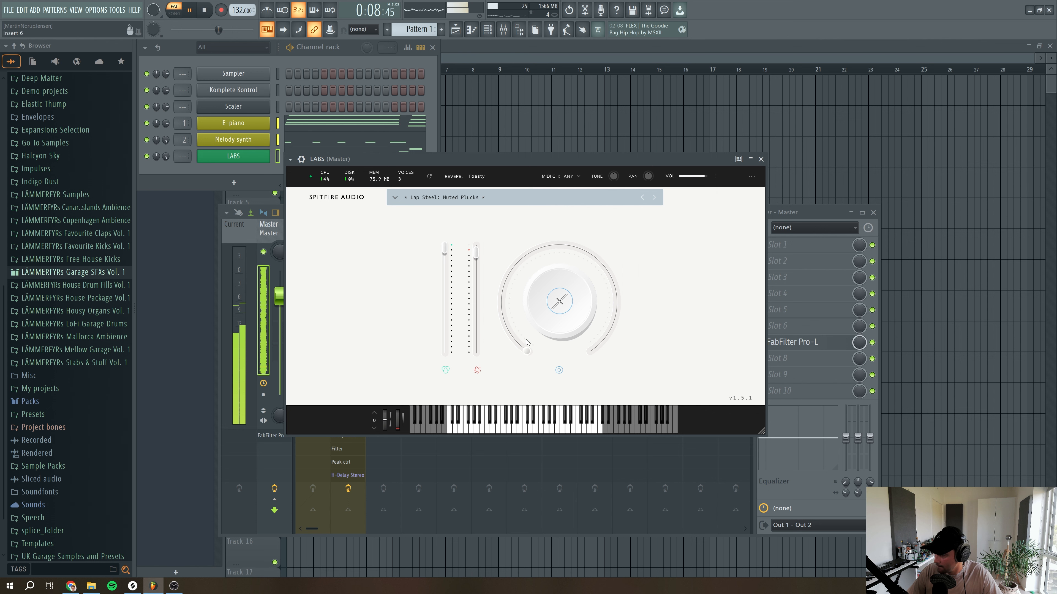
click(554, 310)
click(661, 288)
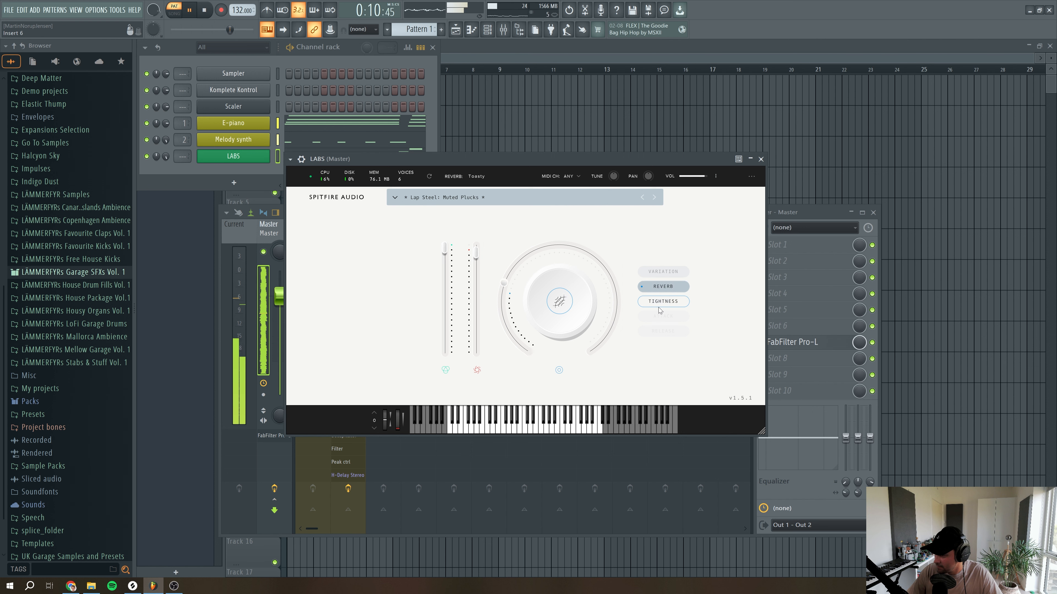
drag(507, 288, 506, 291)
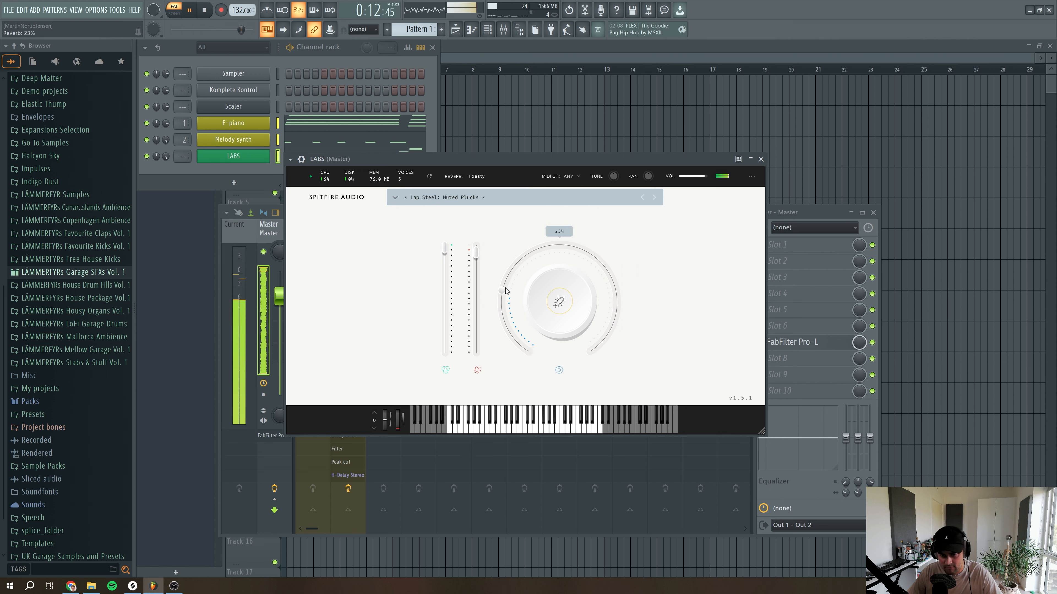
Set the LABS global gain to 254%, and review the plucks' notes and velocities in the piano roll
drag(706, 178, 701, 178)
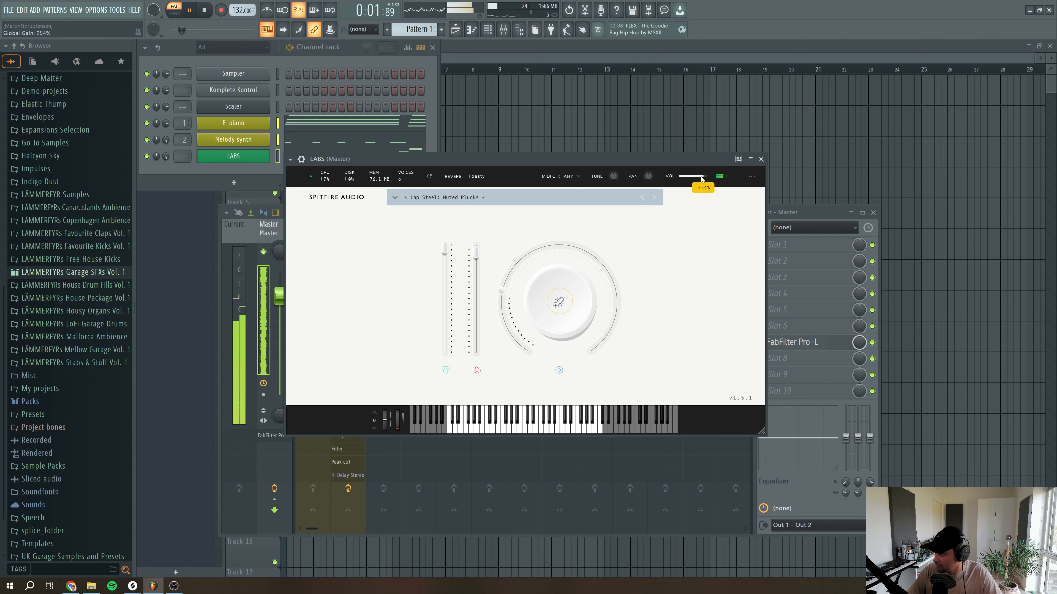
click(760, 159)
click(331, 157)
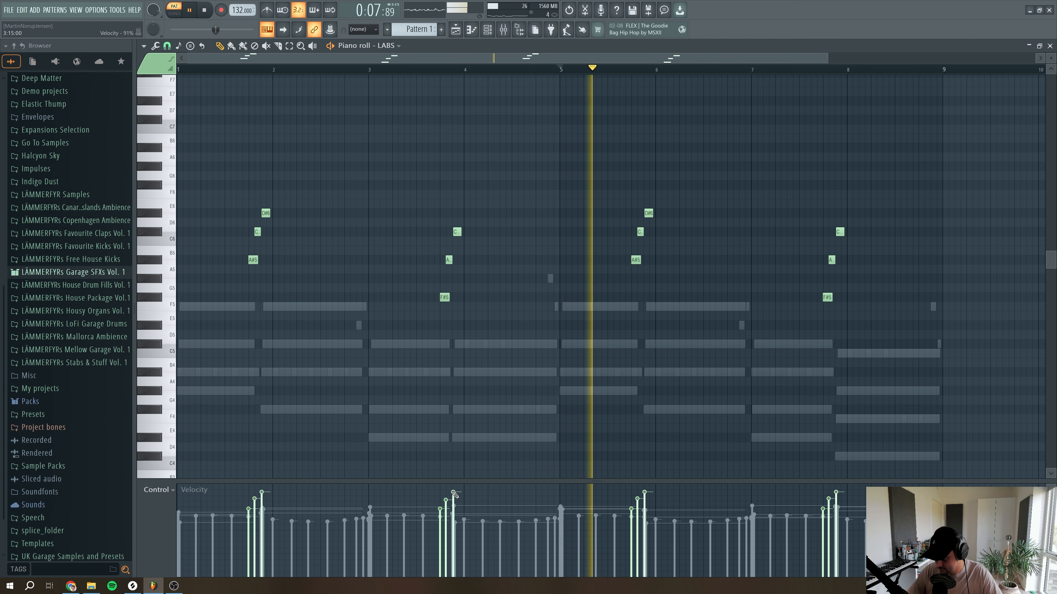
key(space)
click(1050, 45)
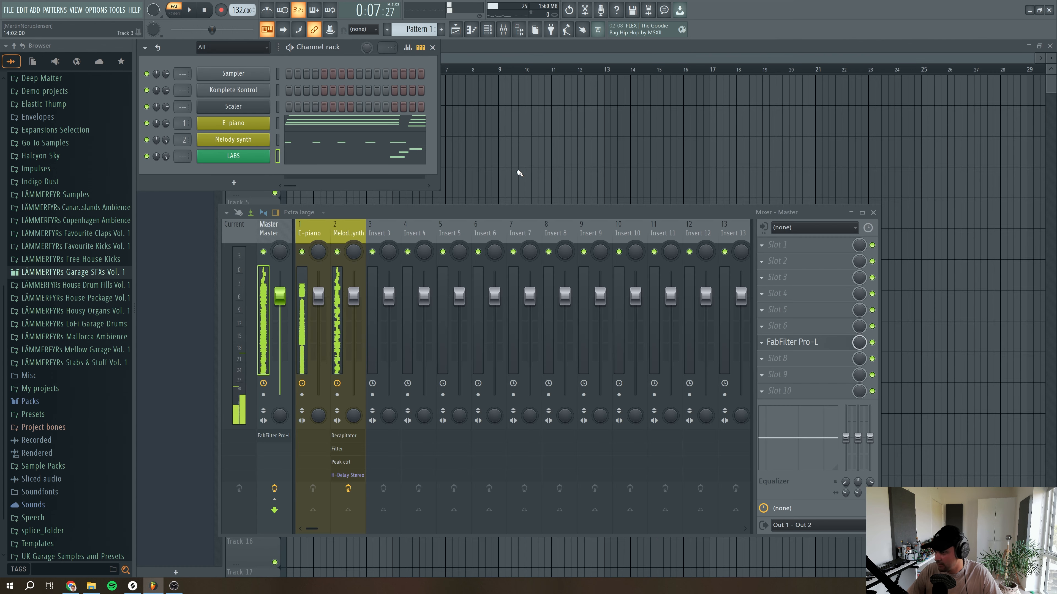
Turn off Cut itself for the LABS channel and enter Guitar as its new name
right_click(264, 155)
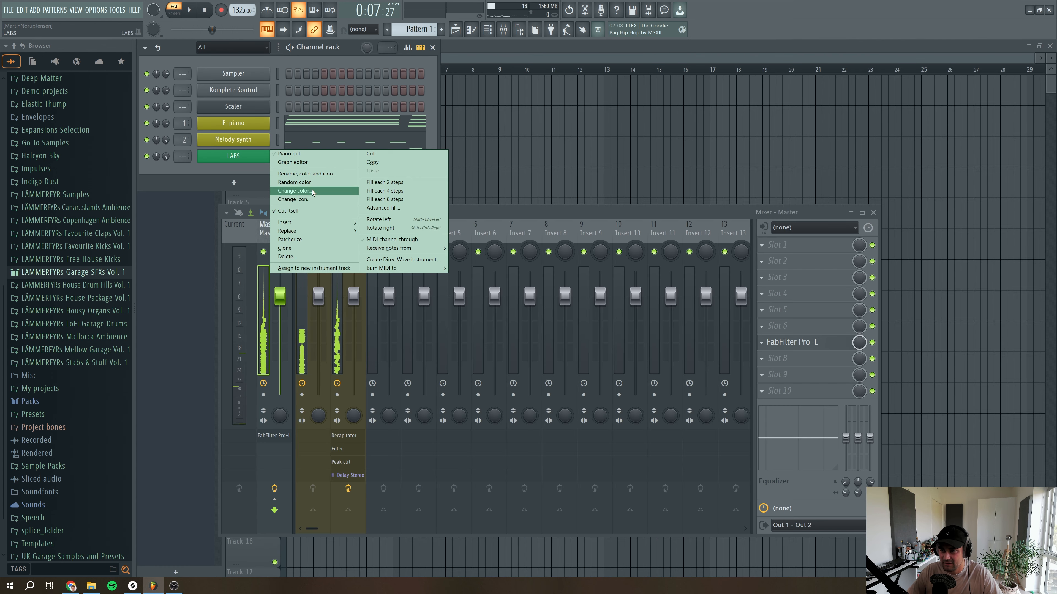
click(315, 211)
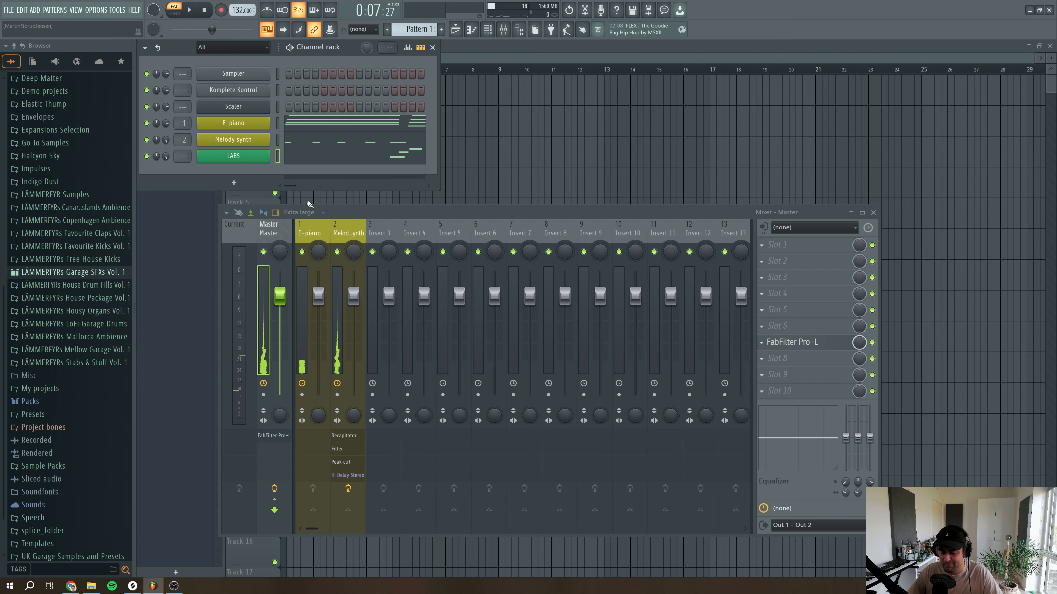
right_click(254, 156)
click(283, 179)
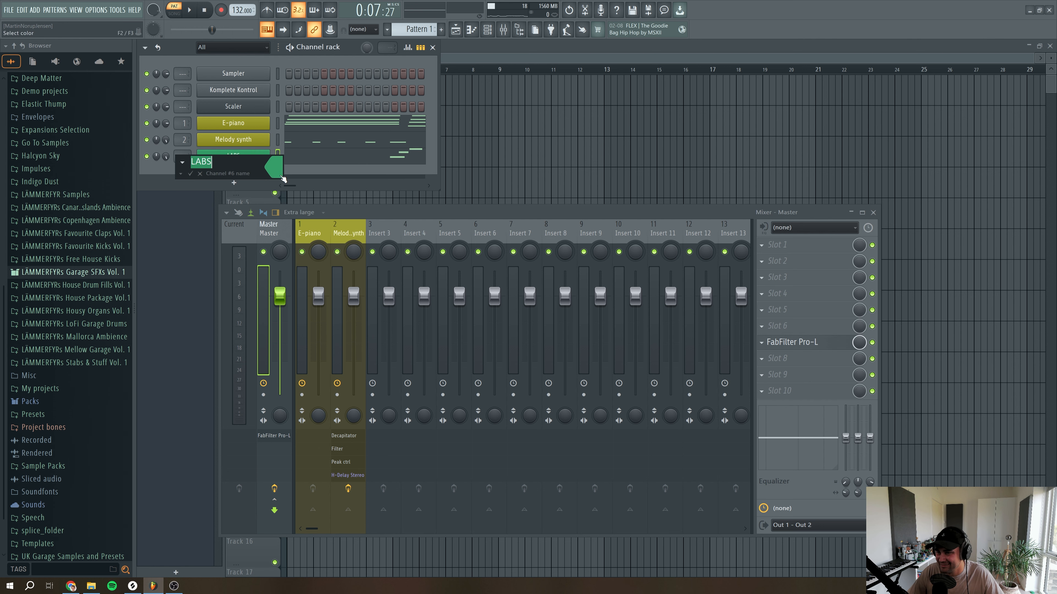
text(Guitar)
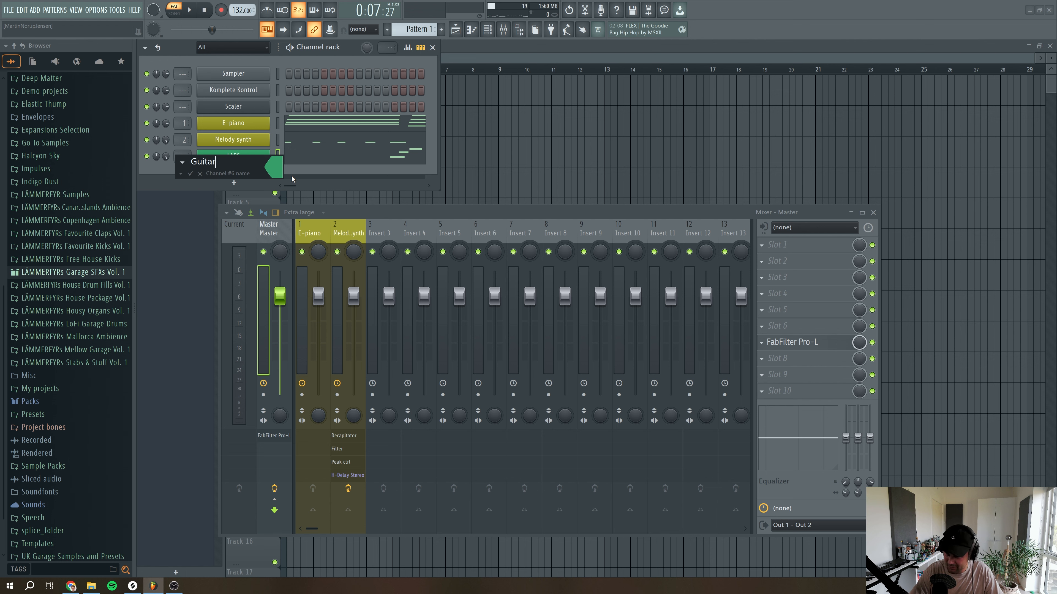
Colour the Guitar channel with the previously used olive #9F9F35 and apply the name and colour
click(282, 172)
click(310, 345)
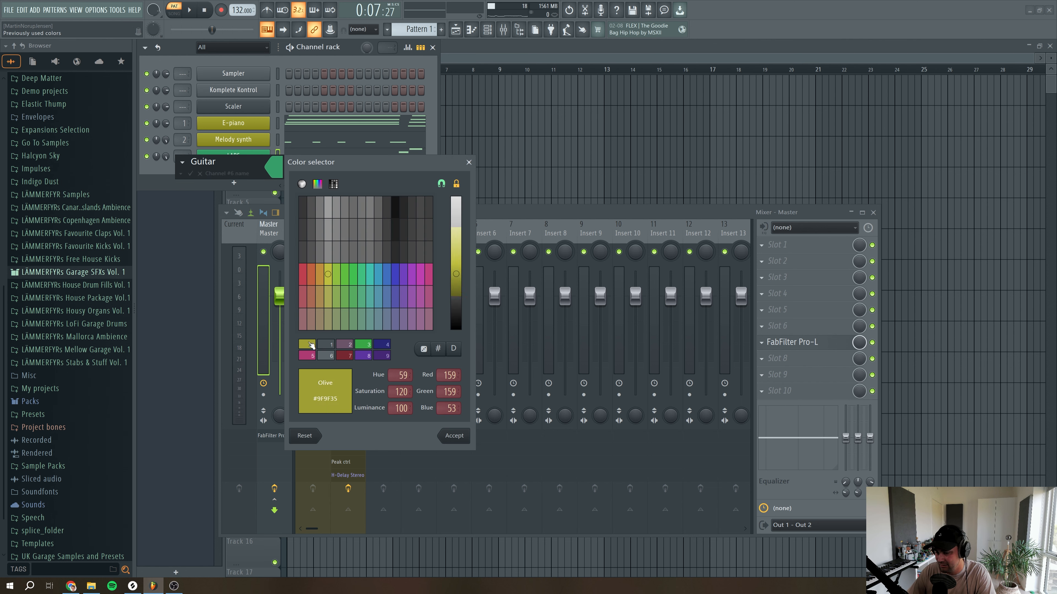
key(Return)
key(Return)
Route the Guitar channel to mixer track 3, with the track taking the channel's name and colour
click(234, 156)
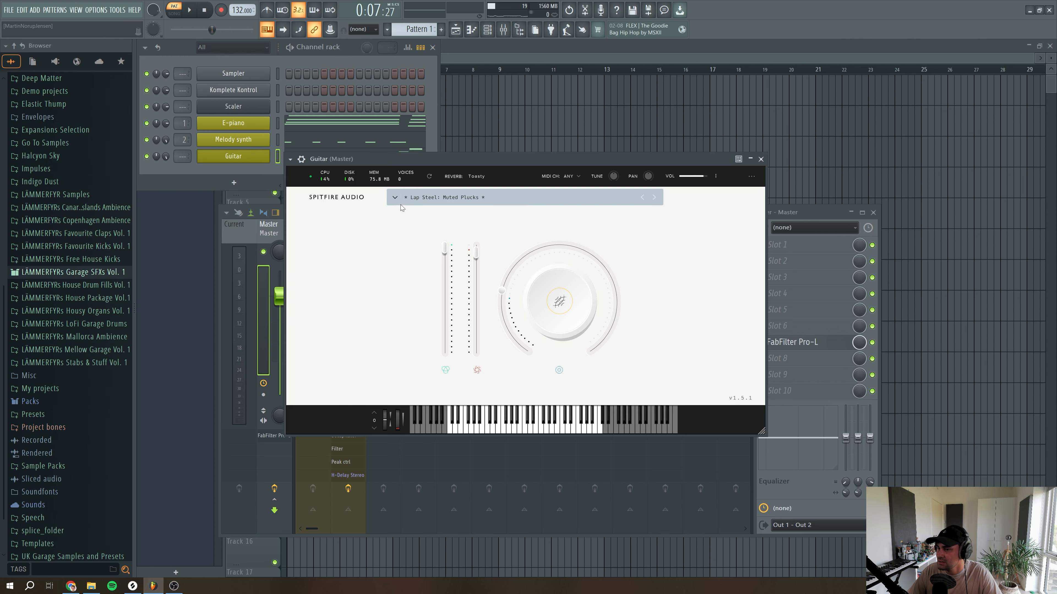
click(290, 160)
click(301, 160)
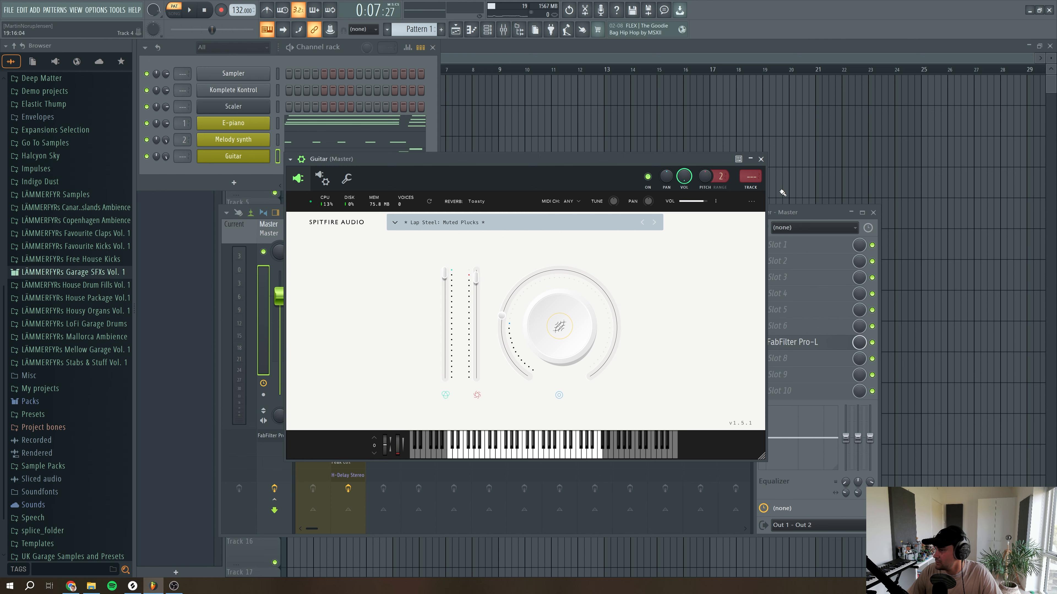
double_click(758, 178)
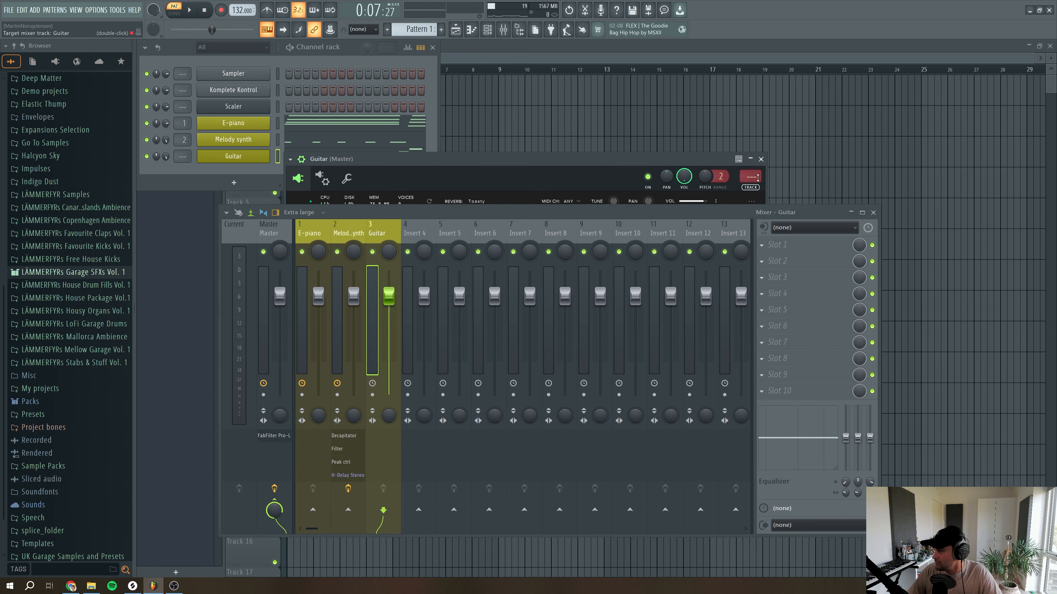
Load Guitar Rig 6 into the Guitar mixer track's second effect slot and scale its interface to 130%
click(765, 263)
mouse_move(903, 406)
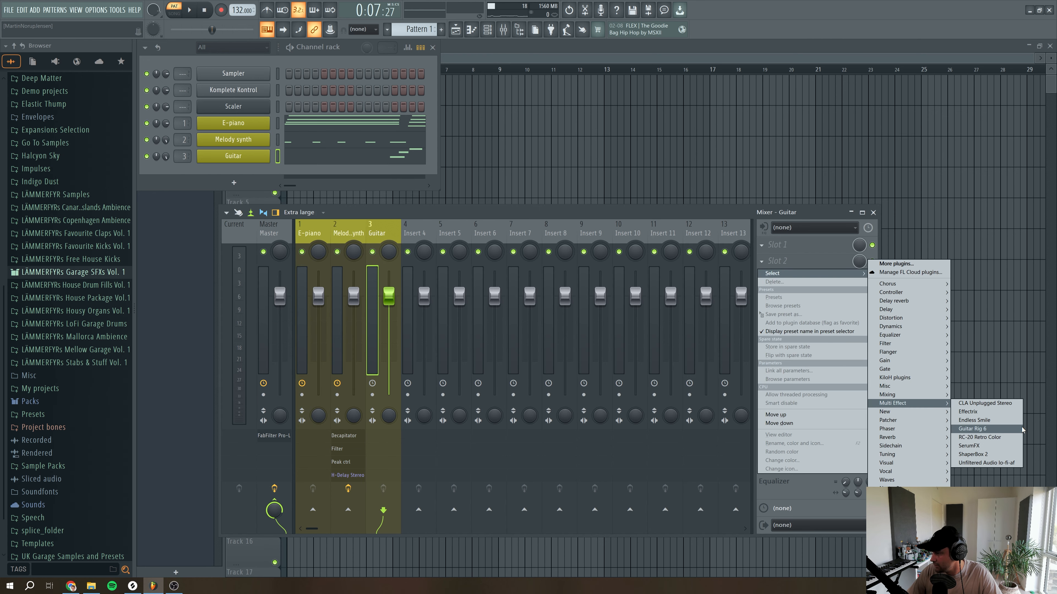
click(974, 428)
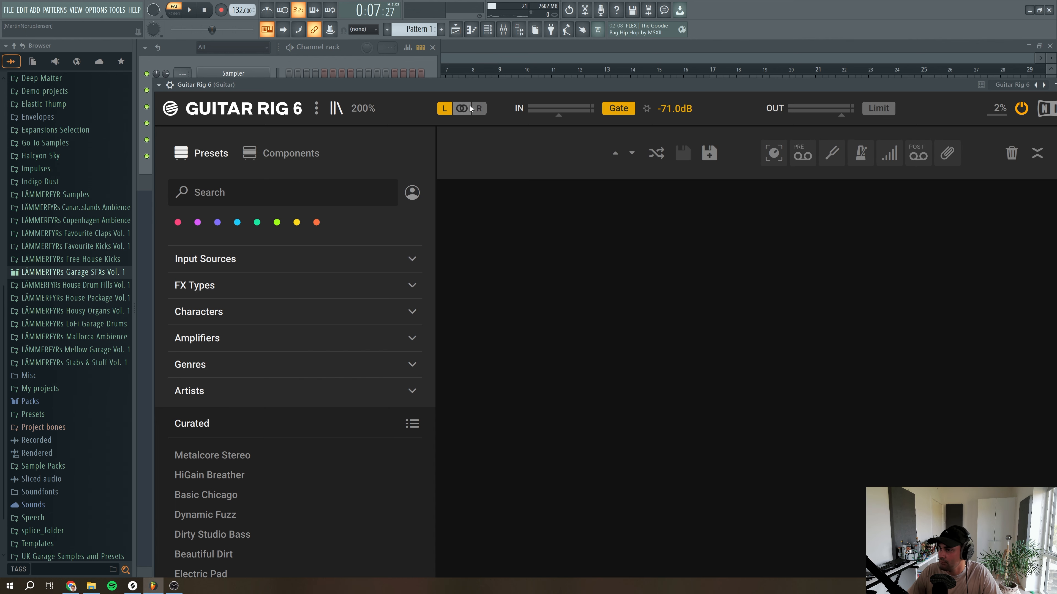
click(363, 108)
click(372, 151)
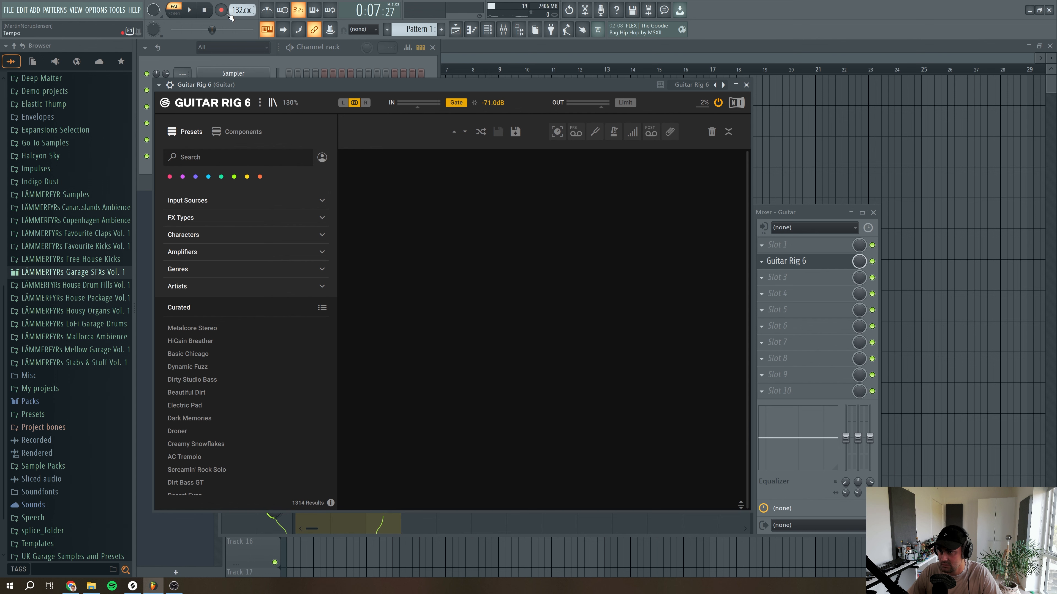
Add the Psyche Delay from the Delay & Echo components to the empty Guitar Rig rack, and play the pattern
click(213, 133)
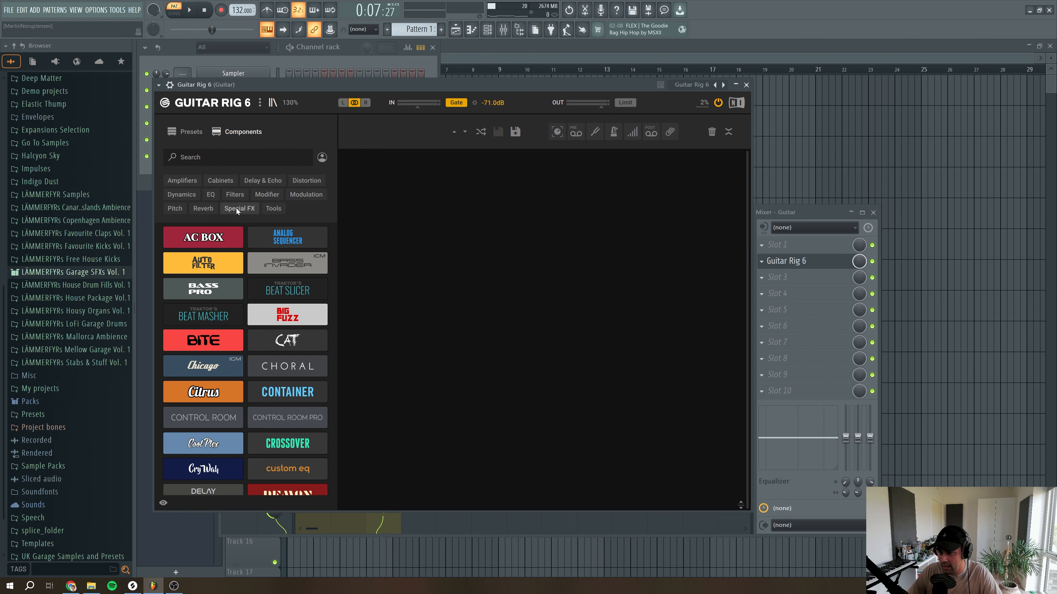
click(283, 181)
drag(288, 237, 596, 265)
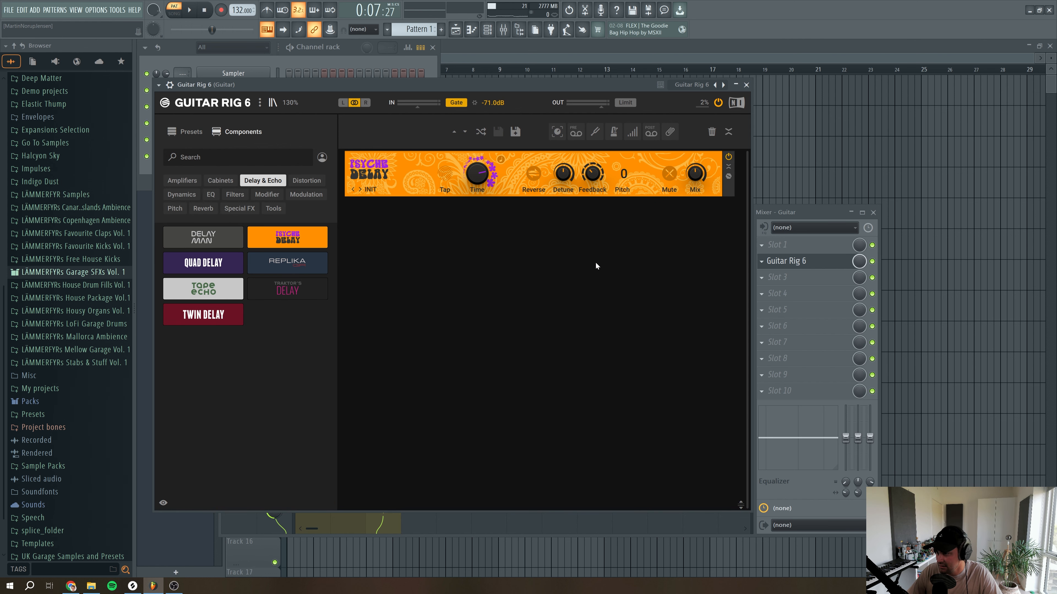
click(194, 8)
mouse_move(477, 182)
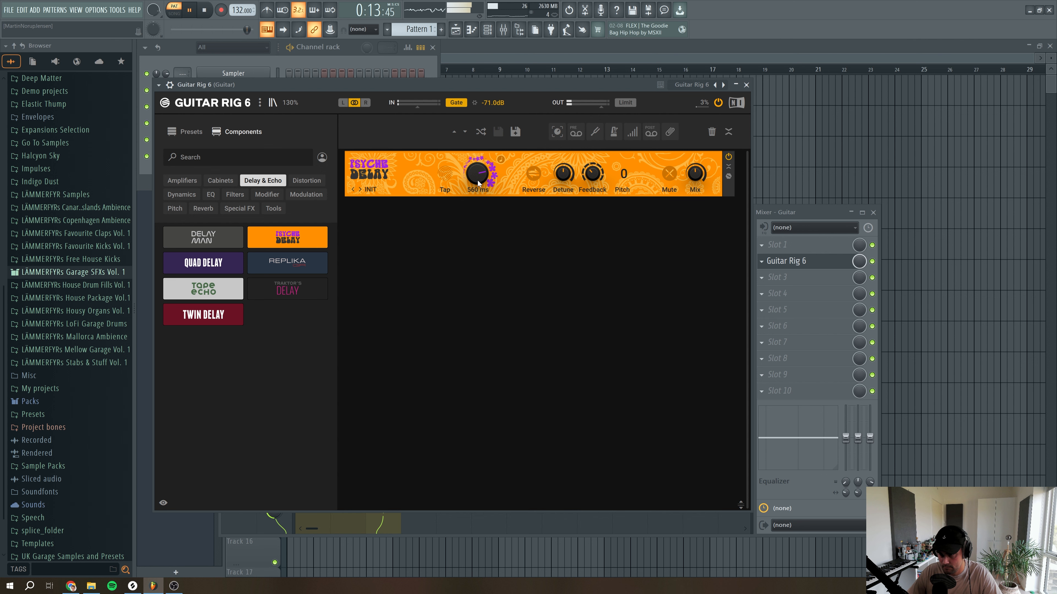
Sync the Psyche Delay's time to the project tempo and set its feedback to 32.6% while the pattern plays
key(space)
click(500, 159)
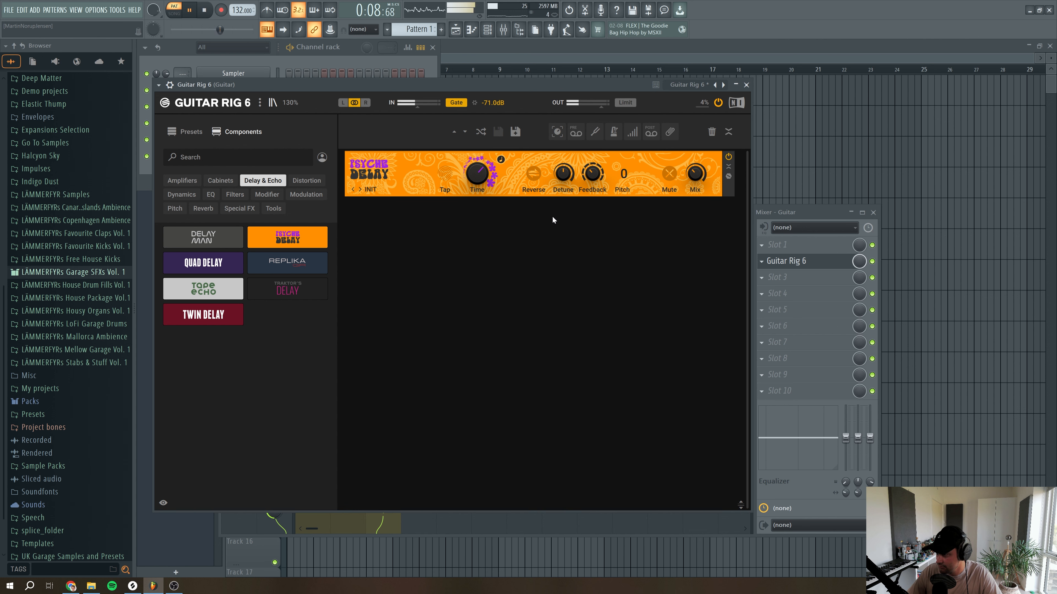
drag(592, 174, 592, 173)
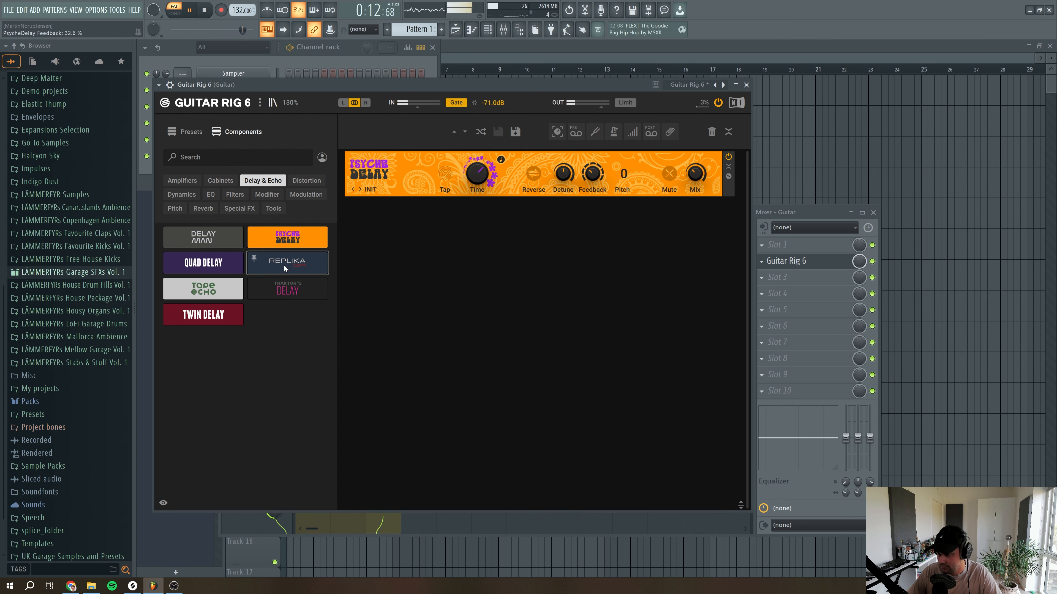
key(space)
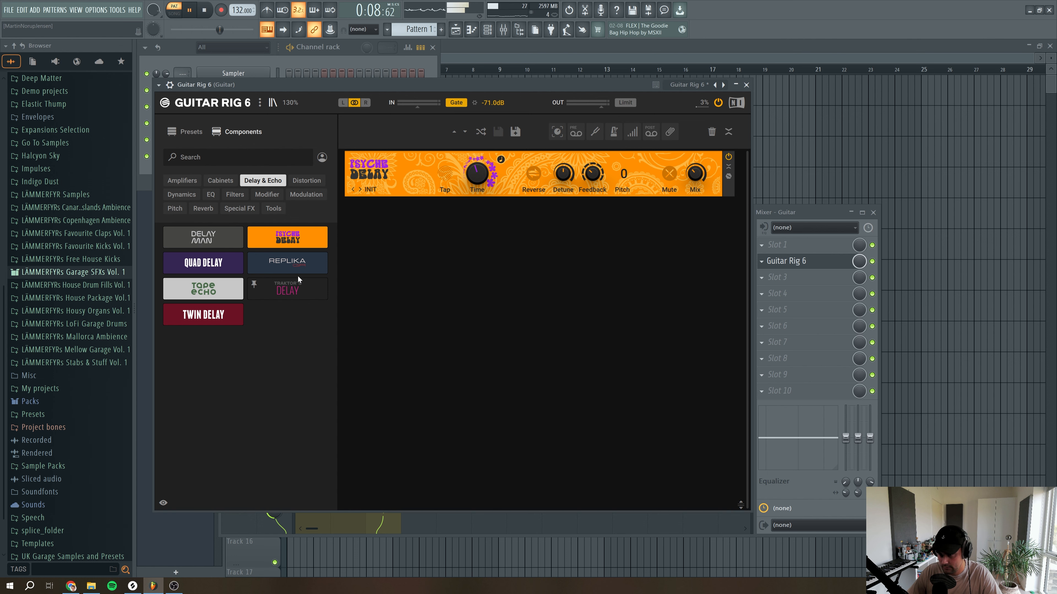
Add Replika GR below the Psyche Delay, with its low cut at 151 Hz and high cut at 12.5 kHz
drag(292, 269, 545, 255)
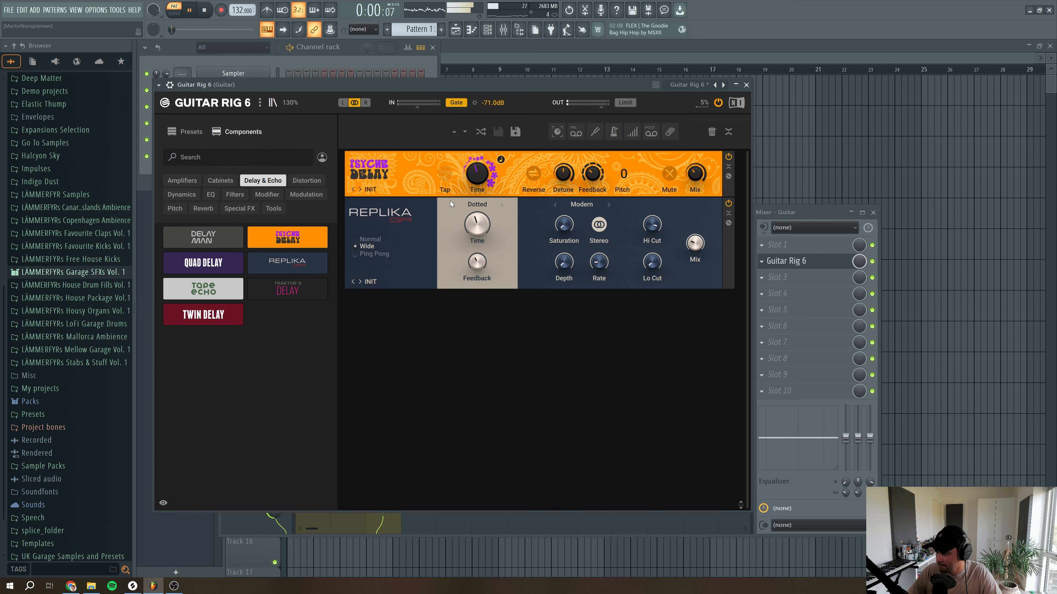
drag(649, 264, 649, 226)
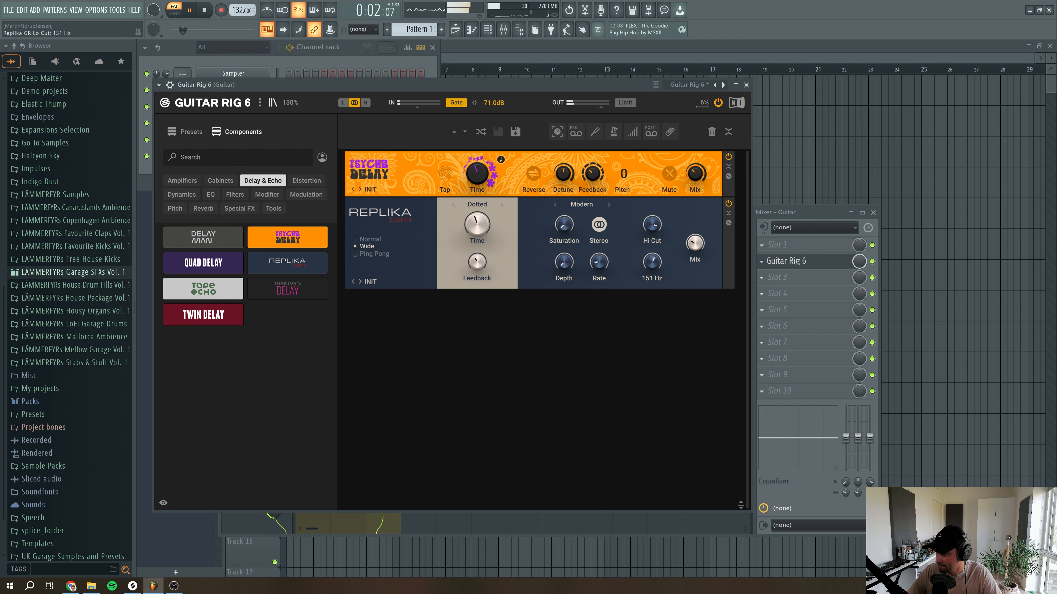
drag(654, 267, 656, 267)
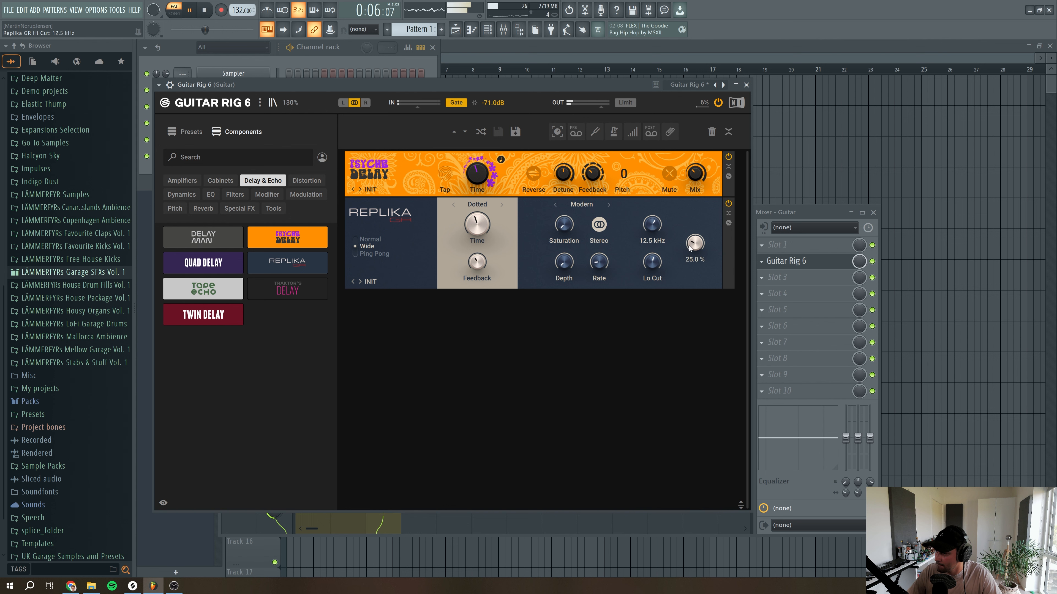
click(190, 10)
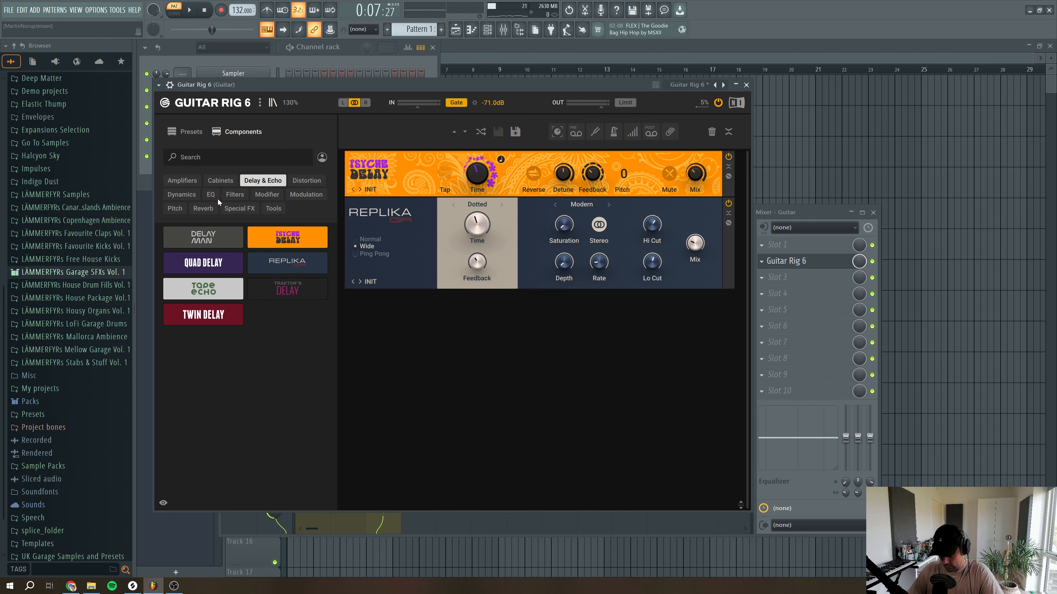
Add the Pro Filter component above the Psyche Delay and set its frequency to 6374 Hz while the pattern plays
click(235, 194)
drag(287, 315, 536, 159)
key(space)
drag(477, 174, 477, 177)
drag(541, 174, 541, 174)
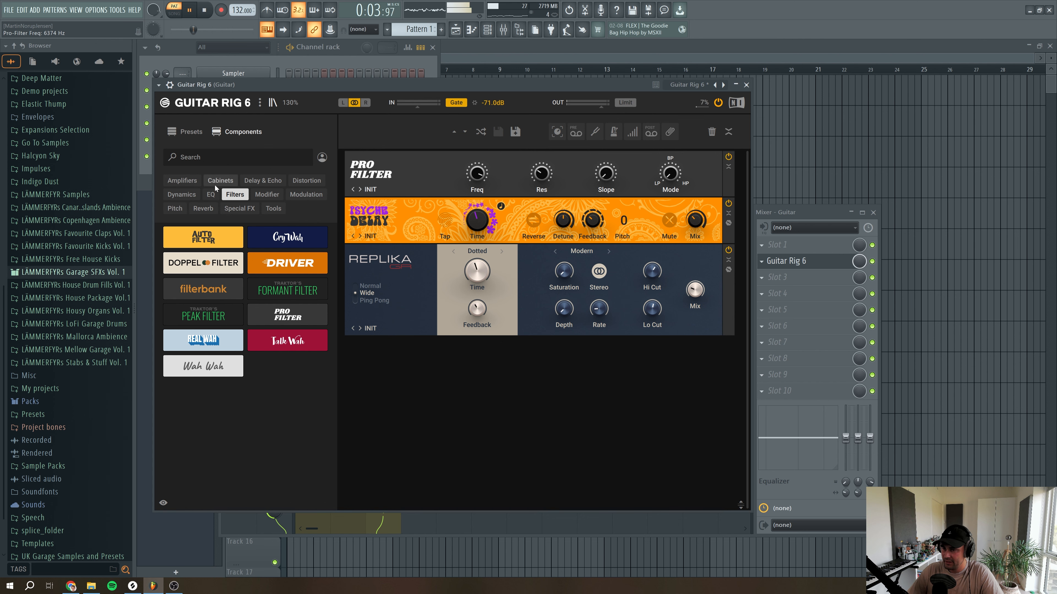
Add the Bite distortion below the Pro Filter, set to 15.1 kHz, 14 bits, 9% crunch, 3.96 dB saturation and a 200 Hz high-pass
click(306, 181)
drag(292, 233, 470, 233)
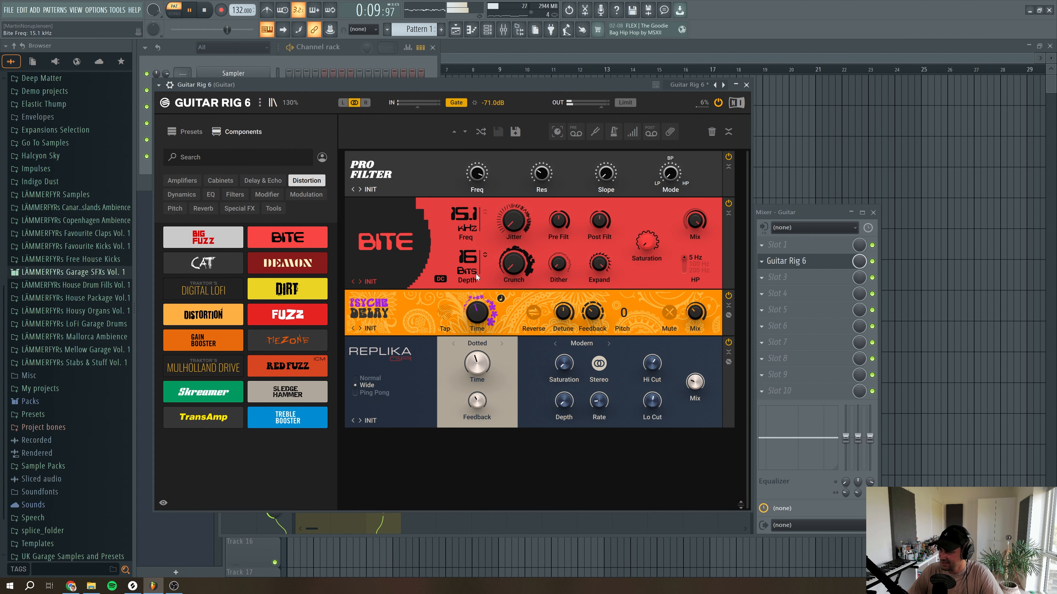
drag(477, 278, 503, 270)
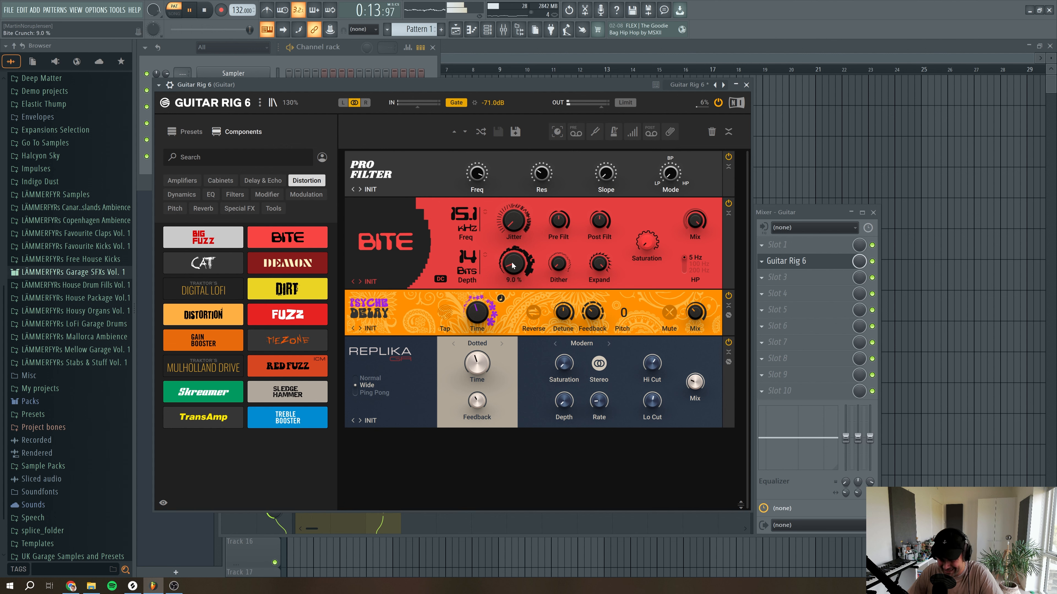
click(698, 270)
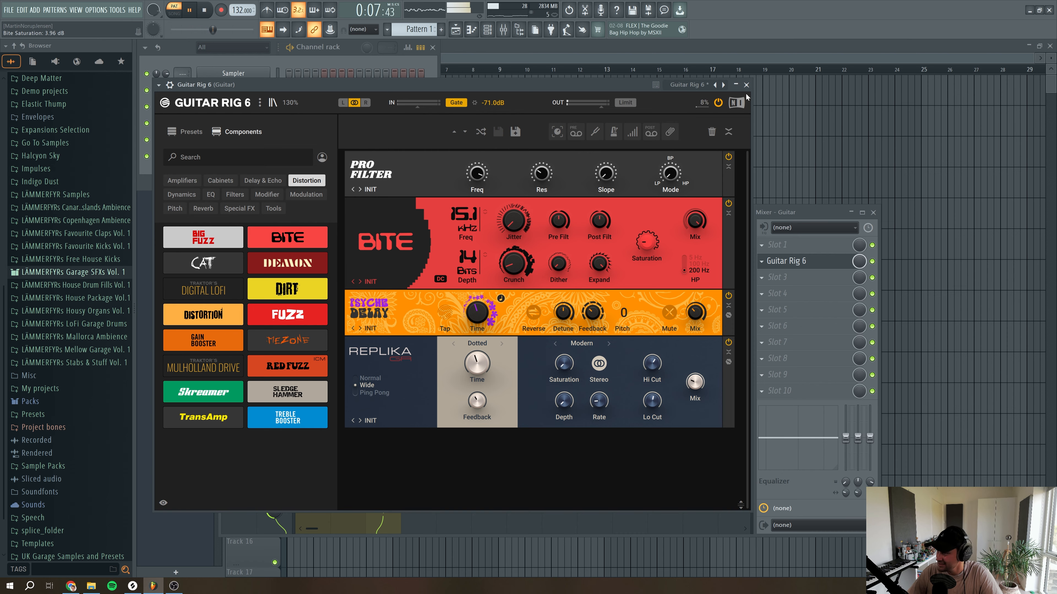
Close Guitar Rig 6, move it to the Guitar track's first effect slot and lower the track's volume to -2.2 dB
click(746, 84)
drag(798, 262, 795, 243)
drag(395, 305, 400, 313)
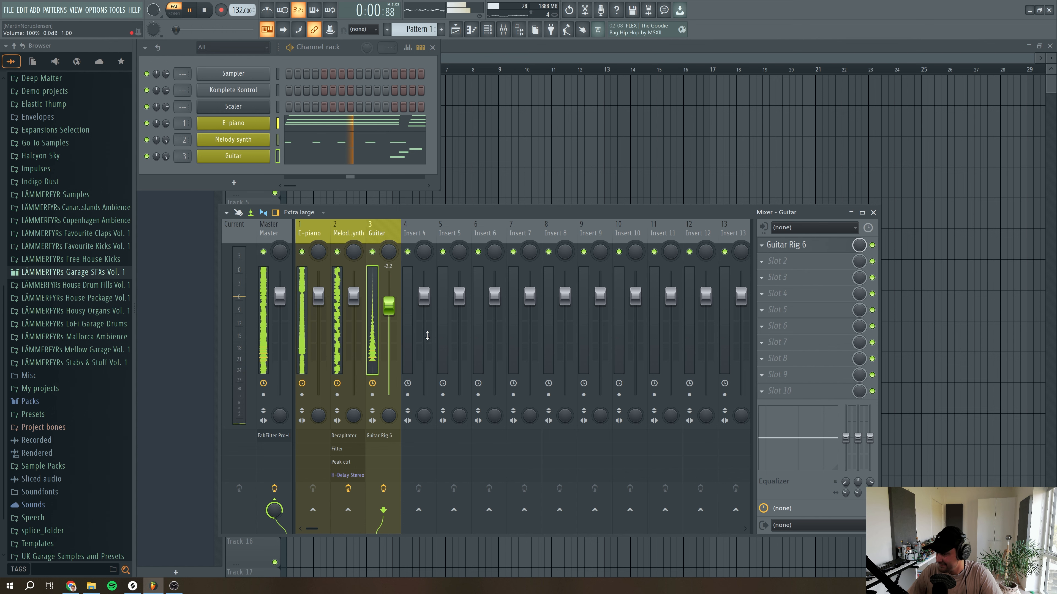
Load the kHs Ladder Filter into the Guitar track's second effect slot and set its cutoff to 6.32 kHz
click(767, 263)
click(894, 274)
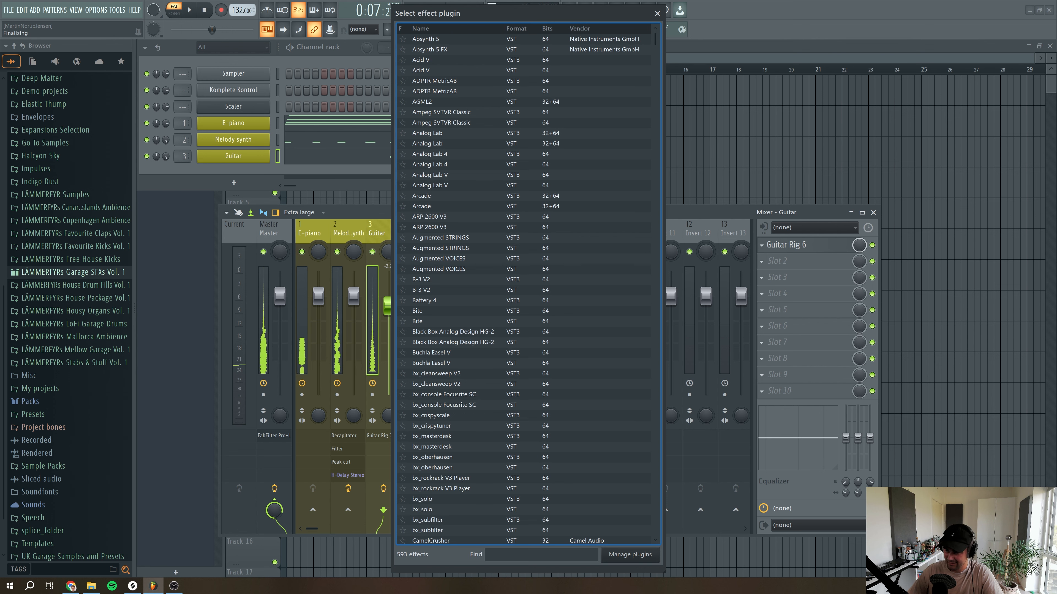
text(ladde)
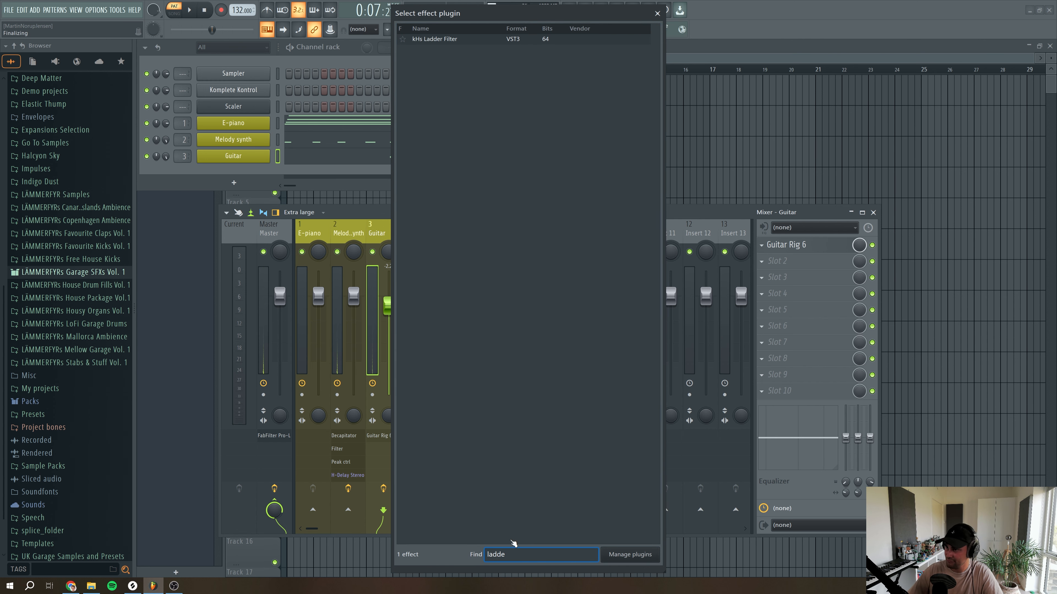
double_click(434, 38)
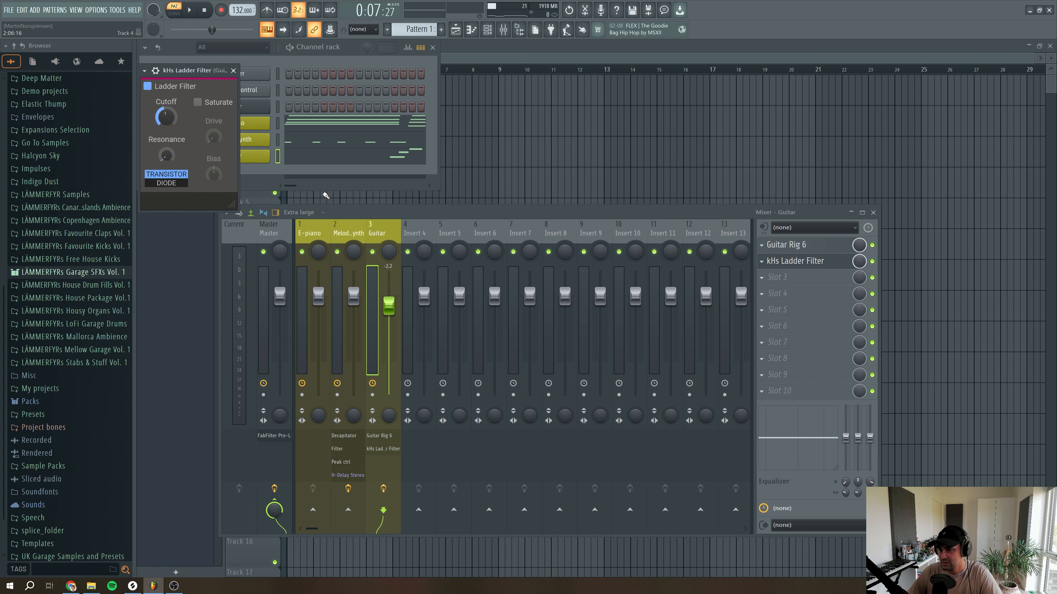
mouse_move(168, 118)
mouse_down()
mouse_move(169, 97)
mouse_move(174, 119)
mouse_move(174, 108)
mouse_up()
key(space)
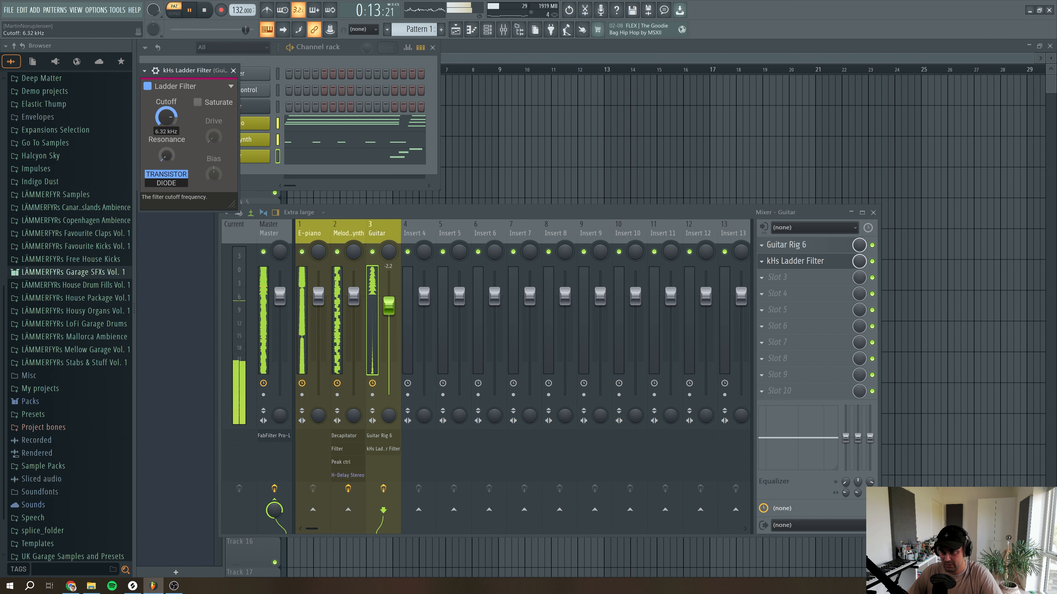
click(233, 71)
key(space)
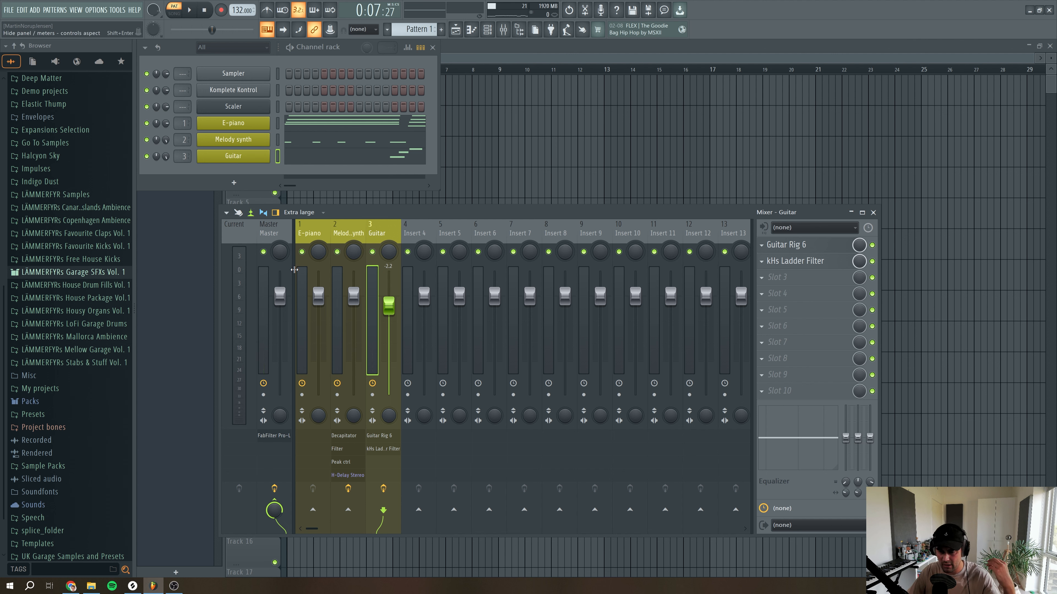
Lower the Guitar track's volume to -3.9 dB and play the pattern to check the balance
drag(394, 310, 393, 314)
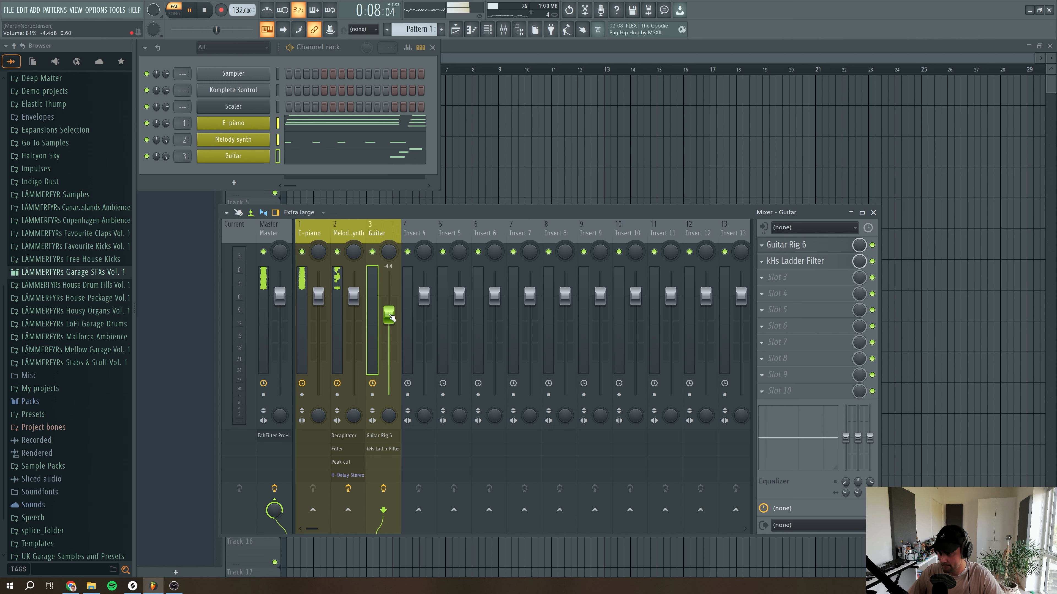
drag(391, 317, 389, 308)
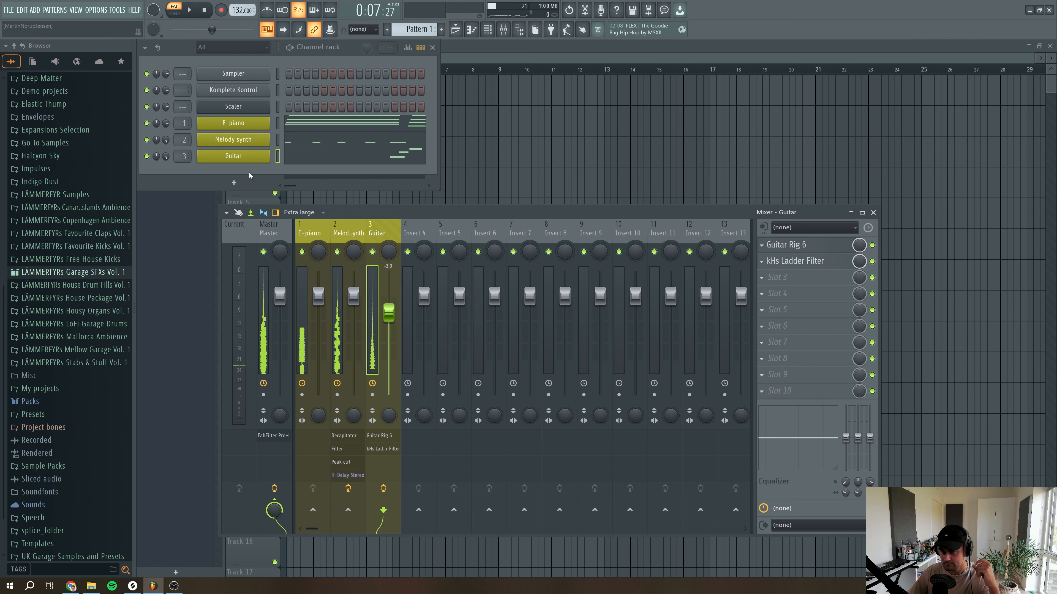
key(space)
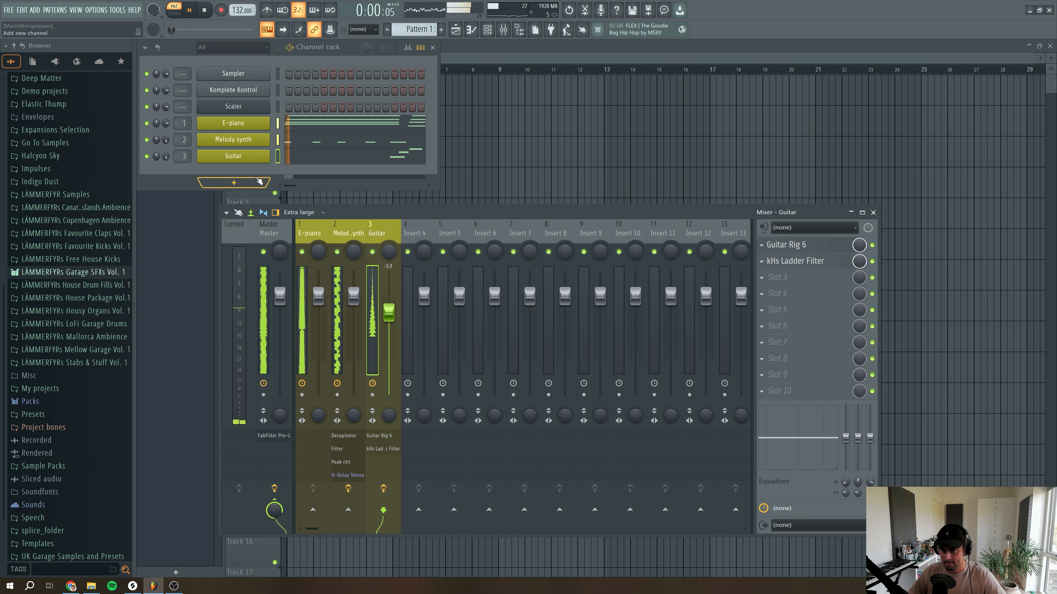
key(space)
Add an Omnisphere instrument from the Own Plugins group as a new channel
click(235, 184)
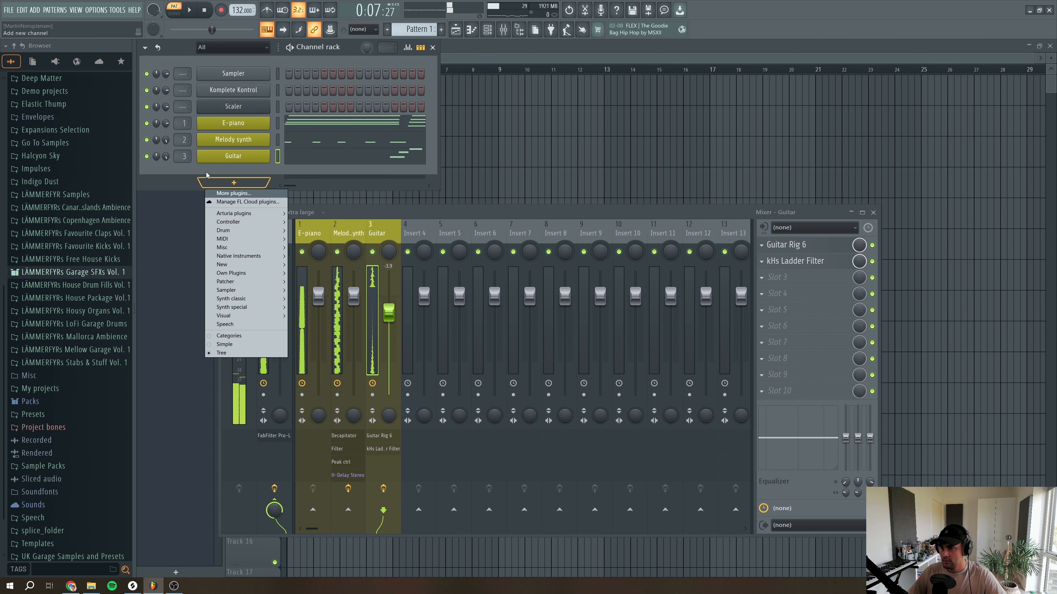
click(194, 176)
click(234, 182)
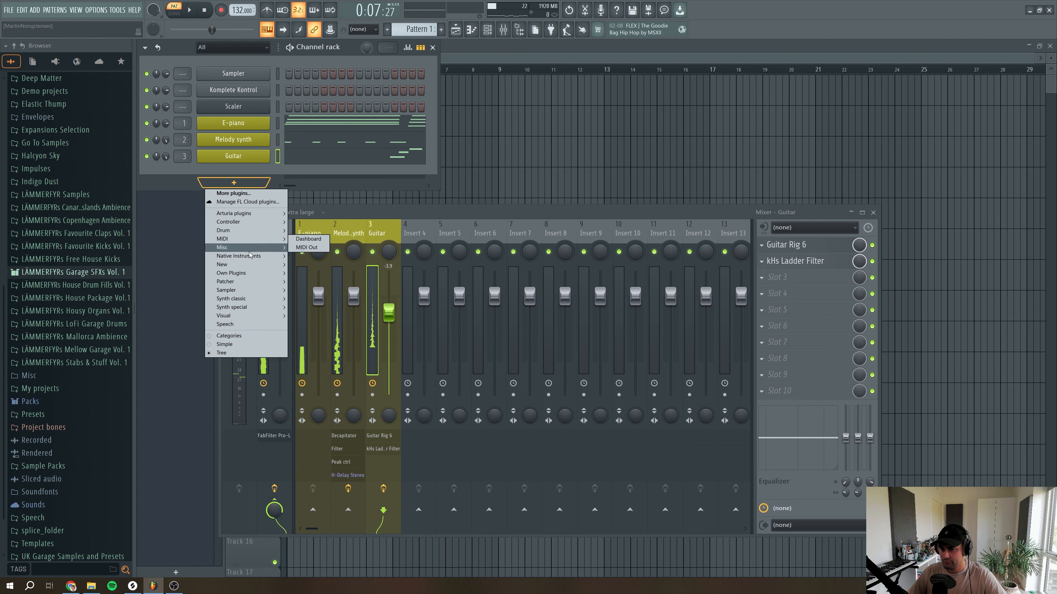
mouse_move(250, 256)
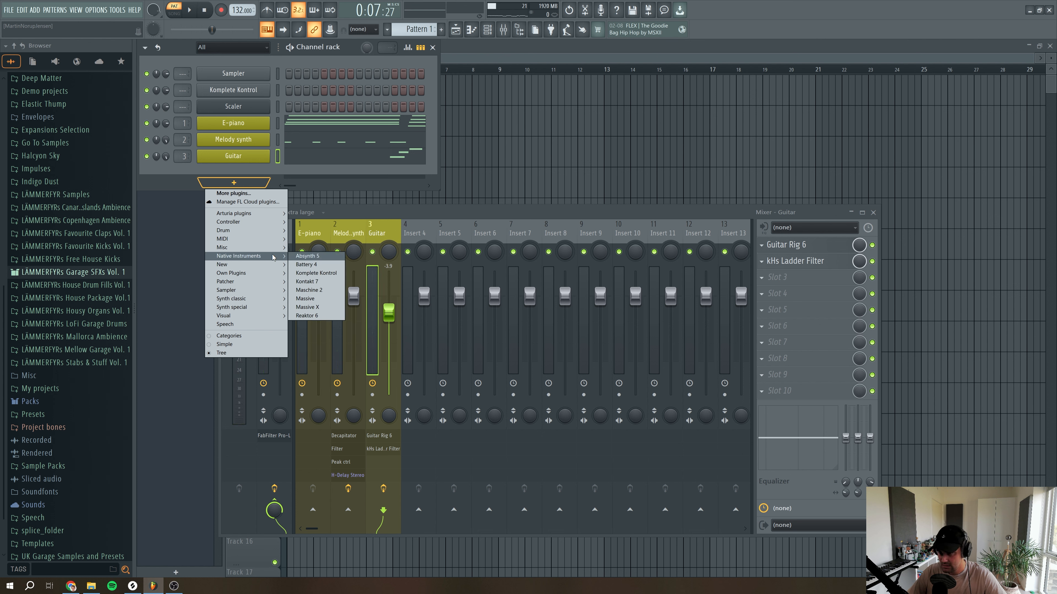
mouse_move(254, 216)
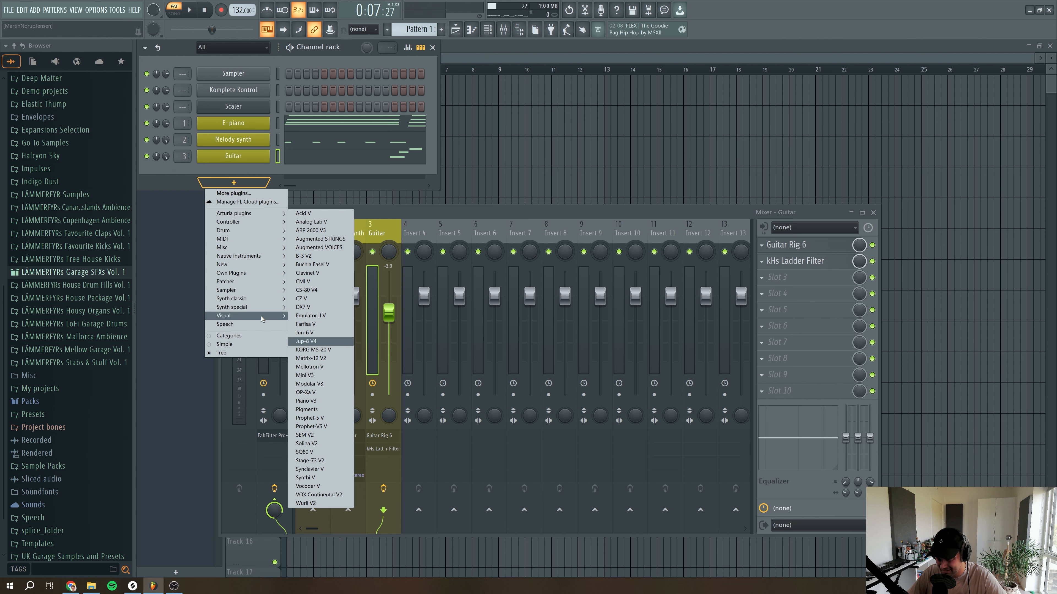
mouse_move(247, 275)
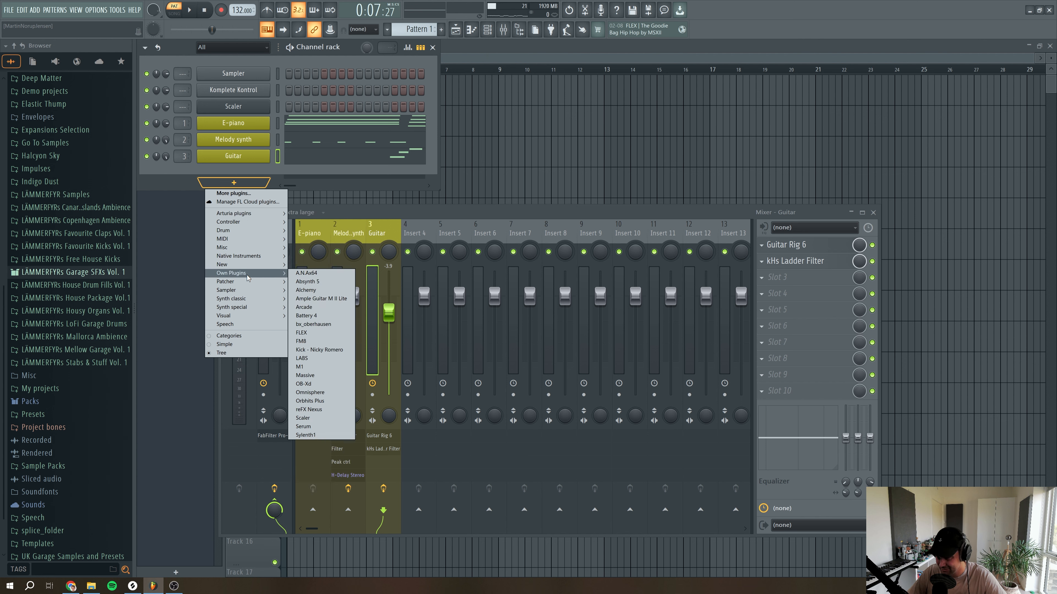
click(322, 392)
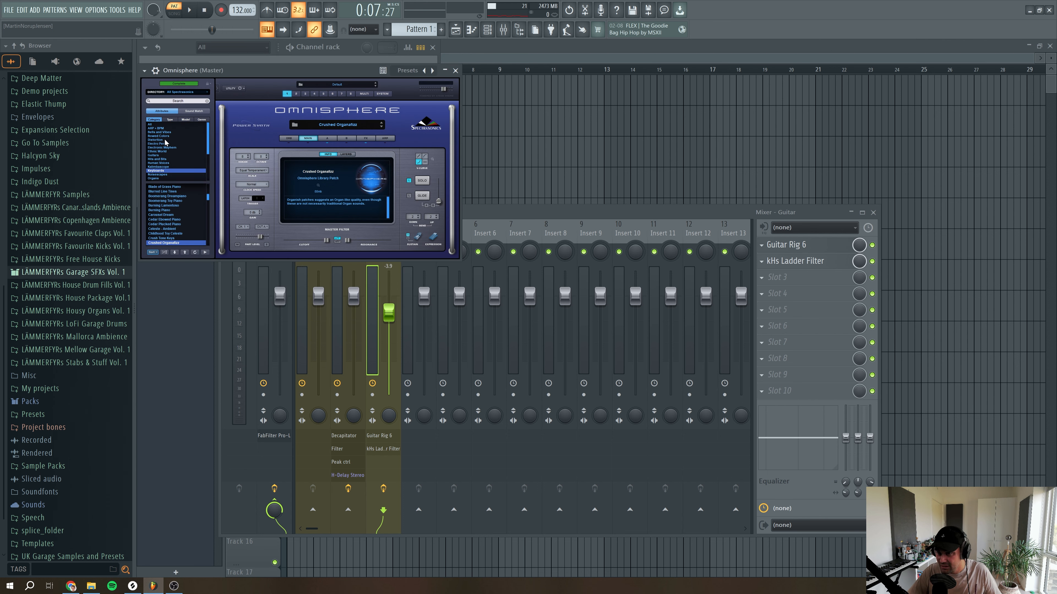
List all Omnisphere patch categories and load the Glass Continental Vox patch
click(155, 124)
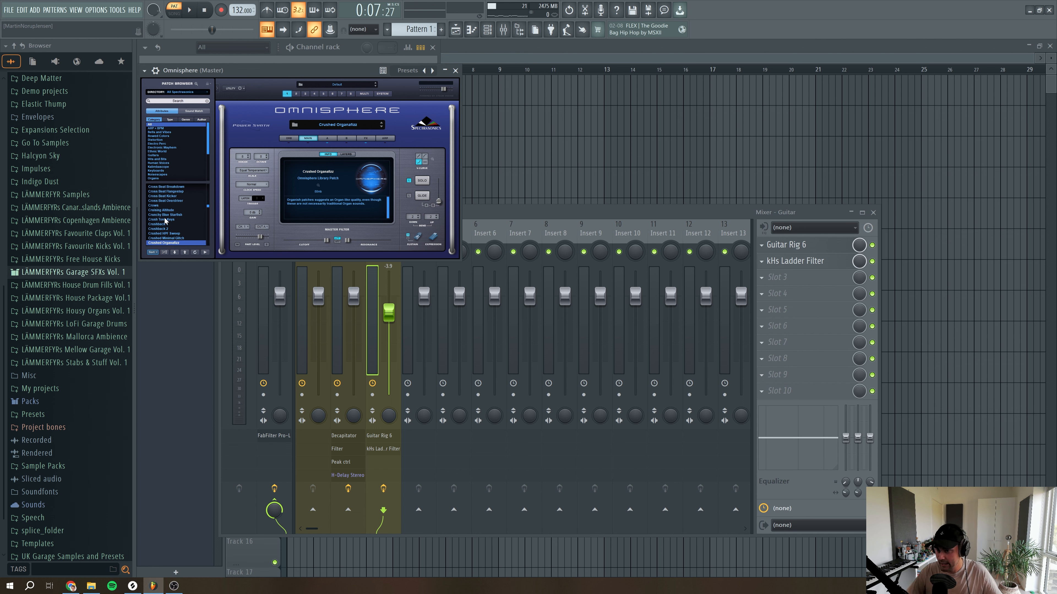
drag(208, 206, 208, 183)
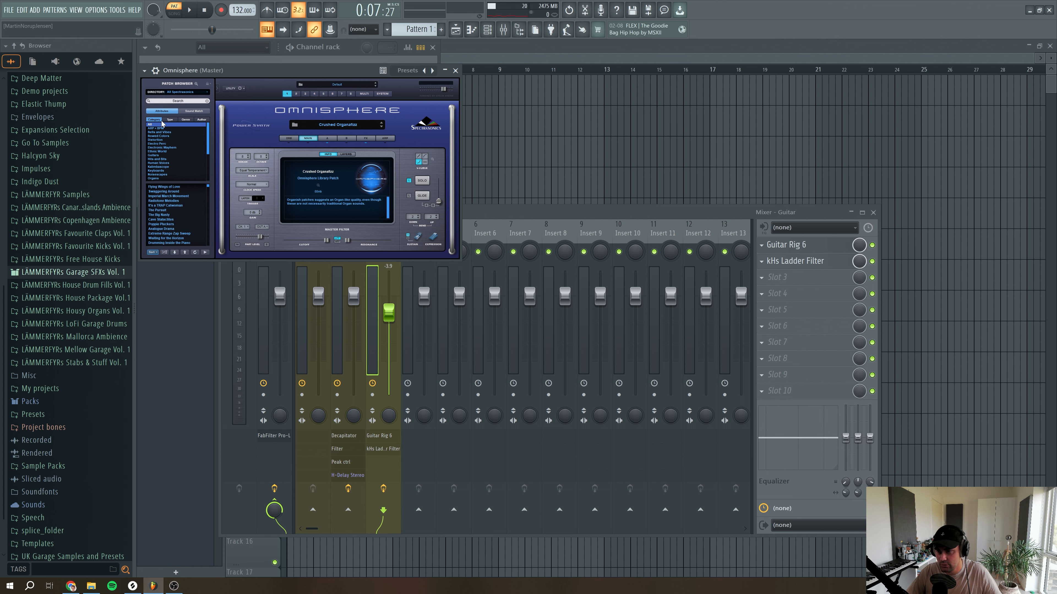
click(164, 253)
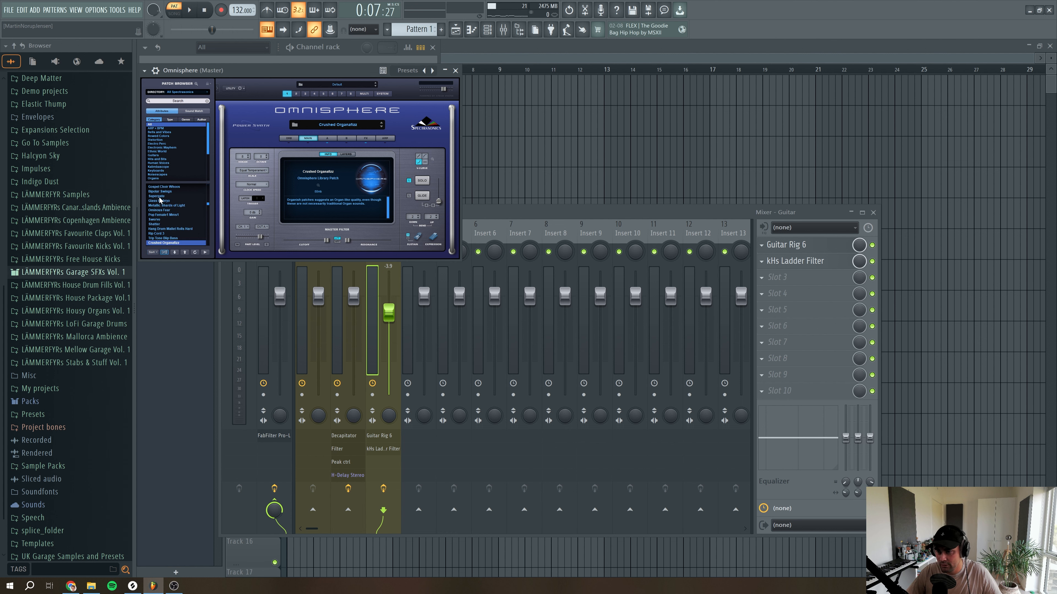
drag(206, 208, 179, 188)
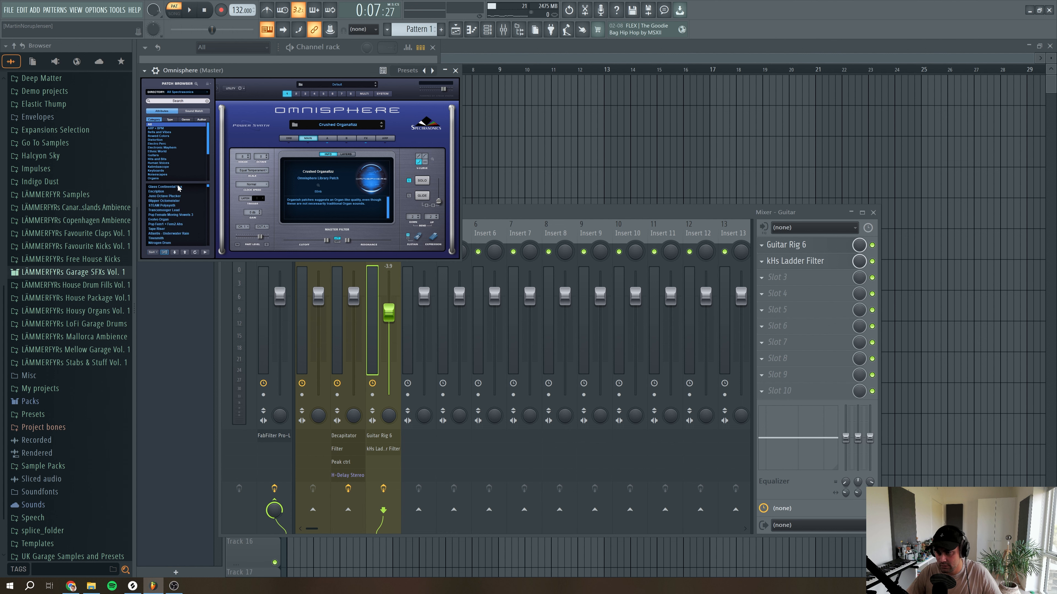
click(175, 187)
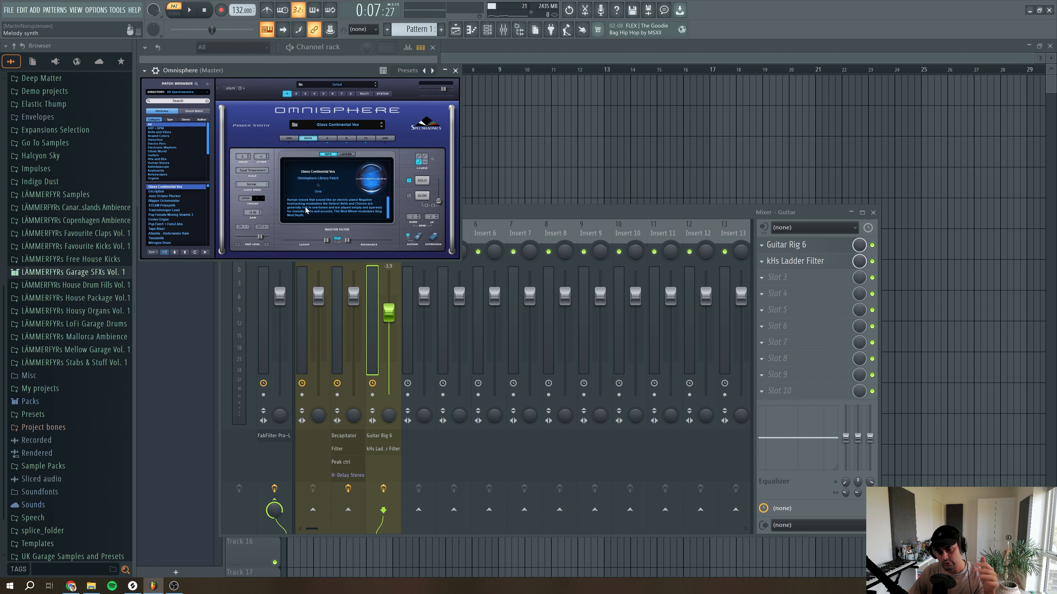
Audition the Glass Continental Vox patch over the playing pattern and inspect its oscillator, effects and Harmonia settings
key(space)
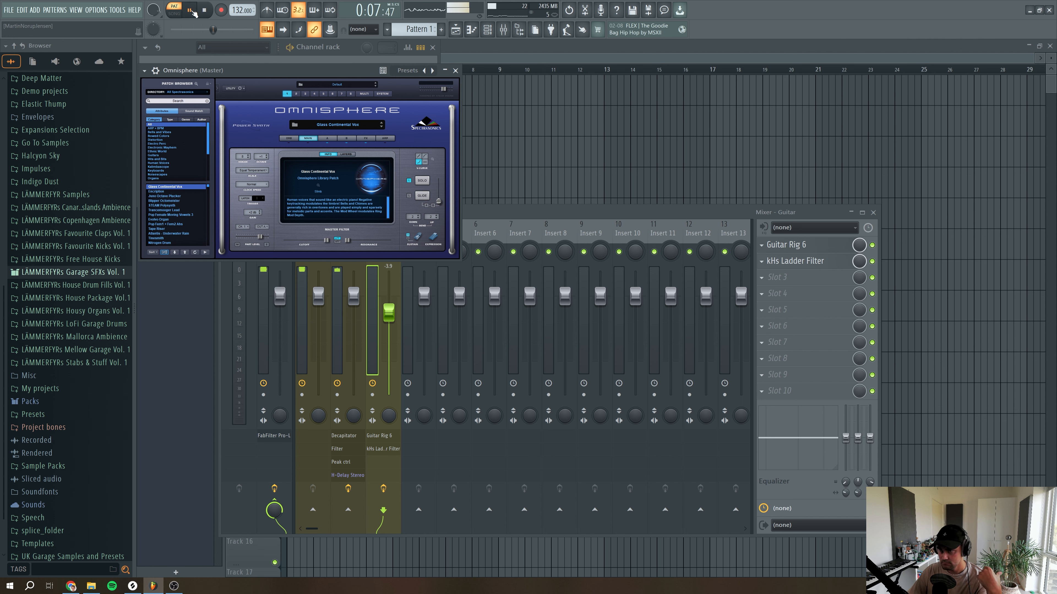
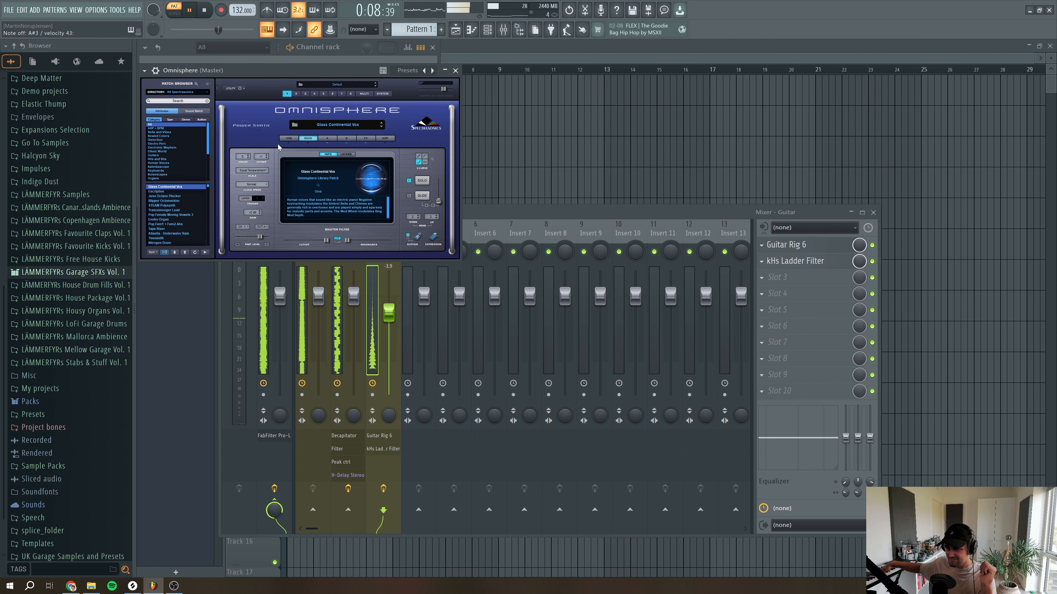
click(203, 10)
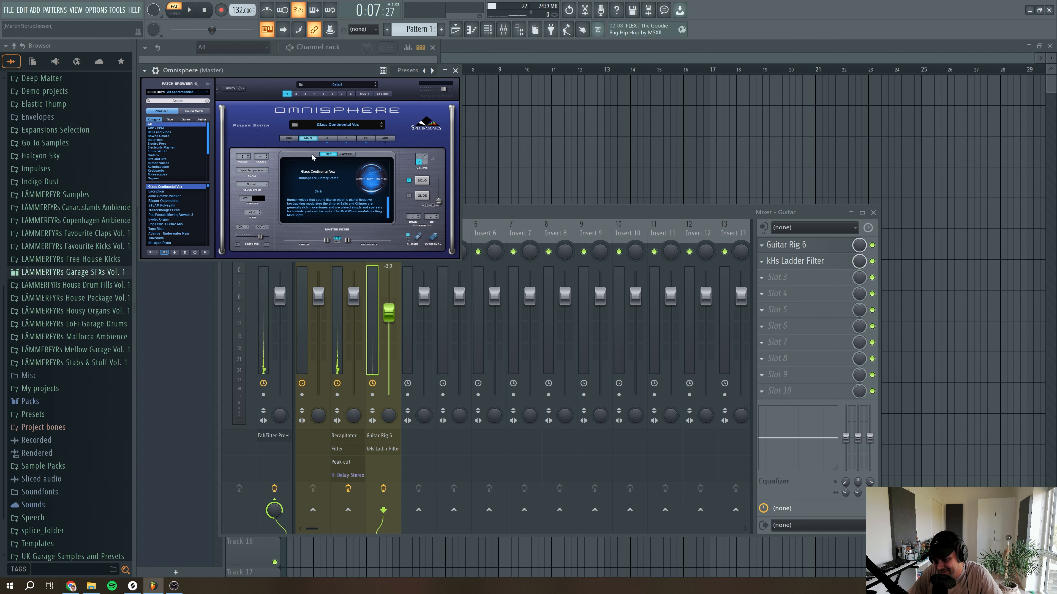
click(346, 139)
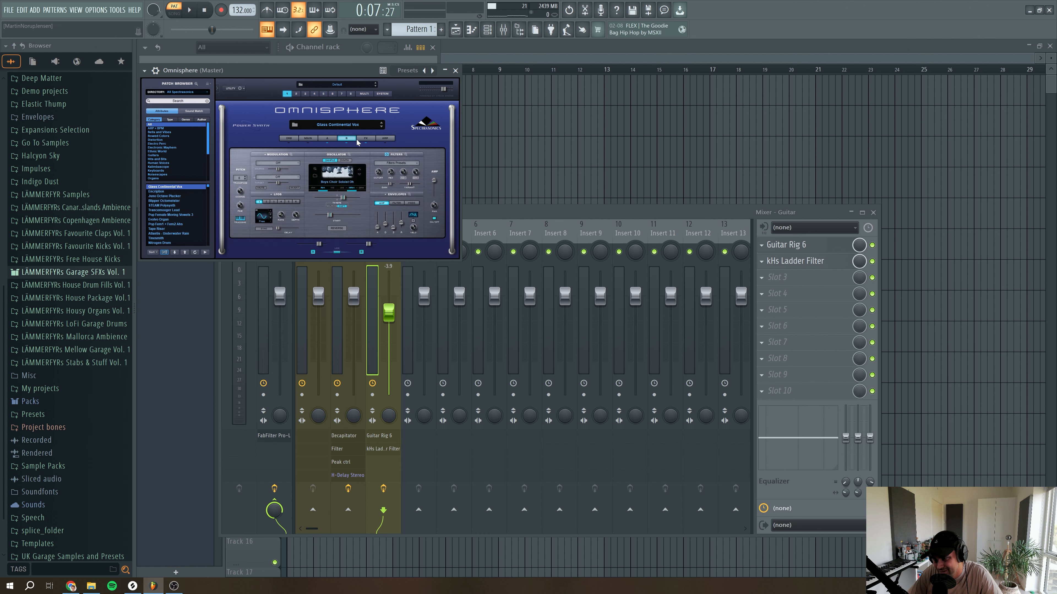
click(364, 139)
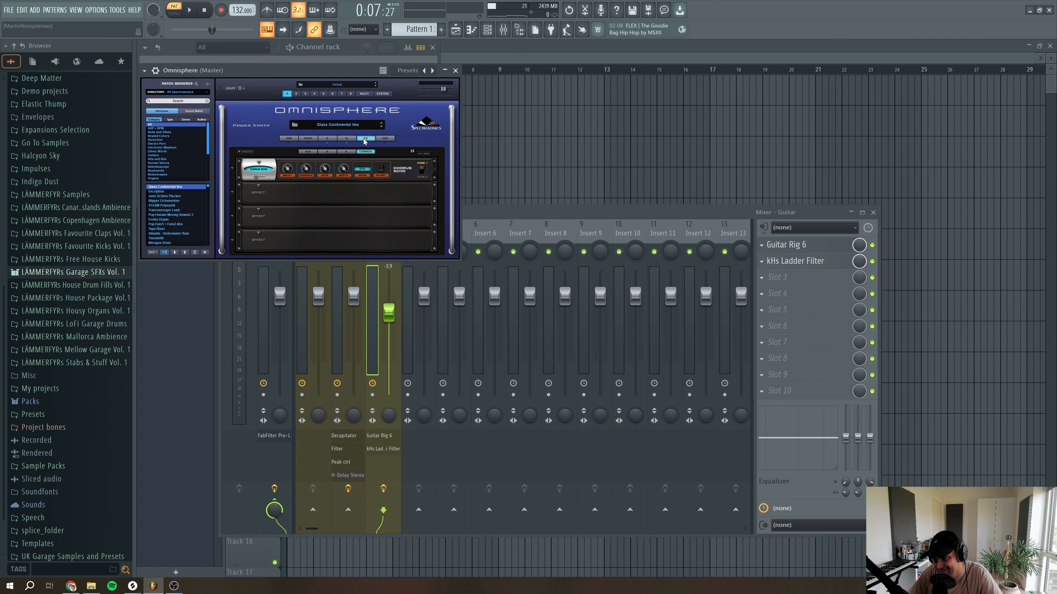
click(346, 140)
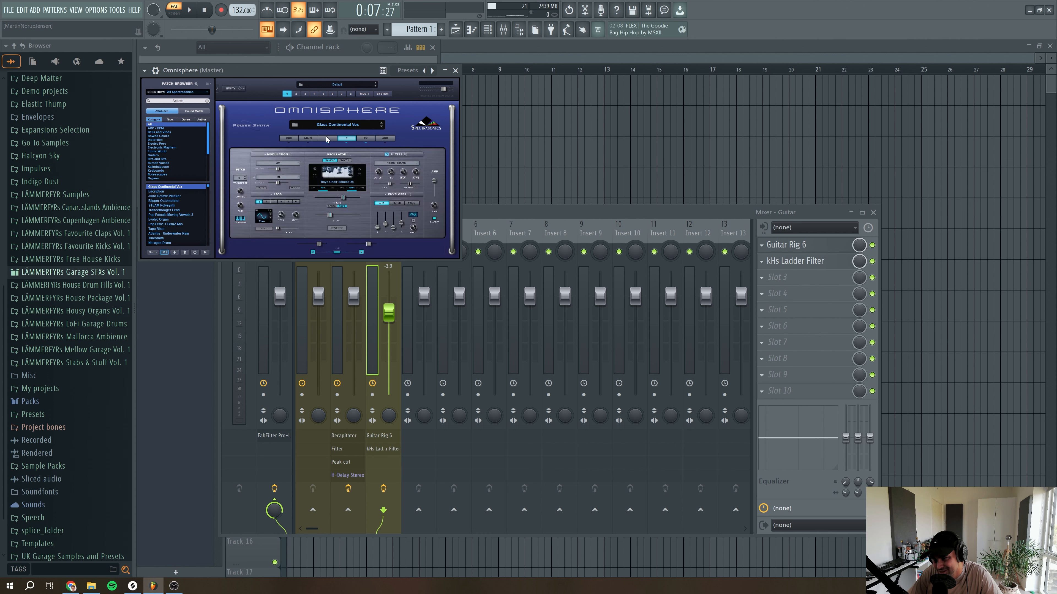
click(351, 191)
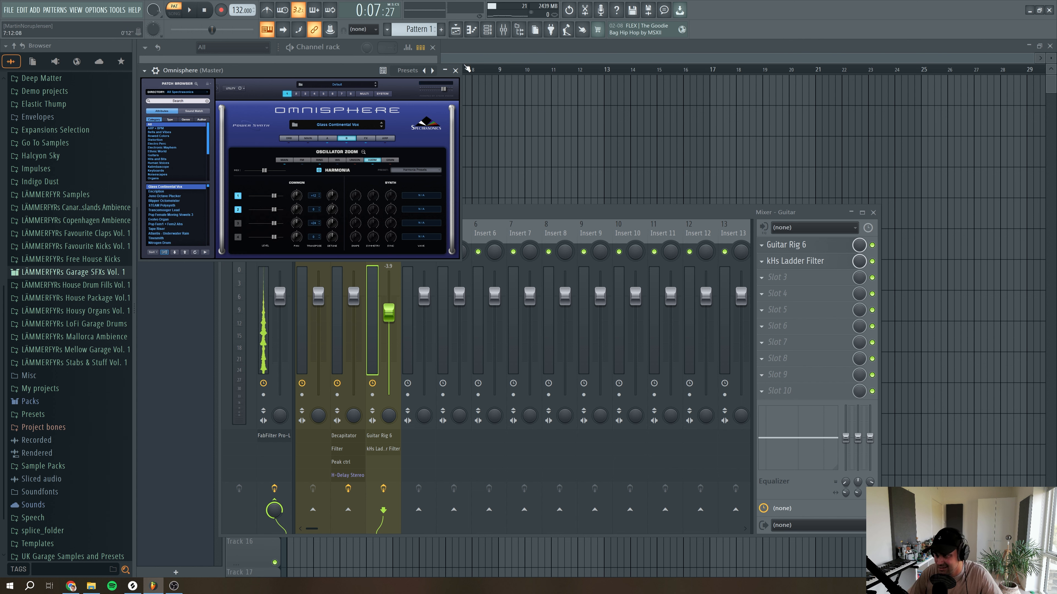
Turn on the metronome and record a chord stab part for Omnisphere over the pattern, capturing notes and automation
click(455, 70)
key(ctrl+m)
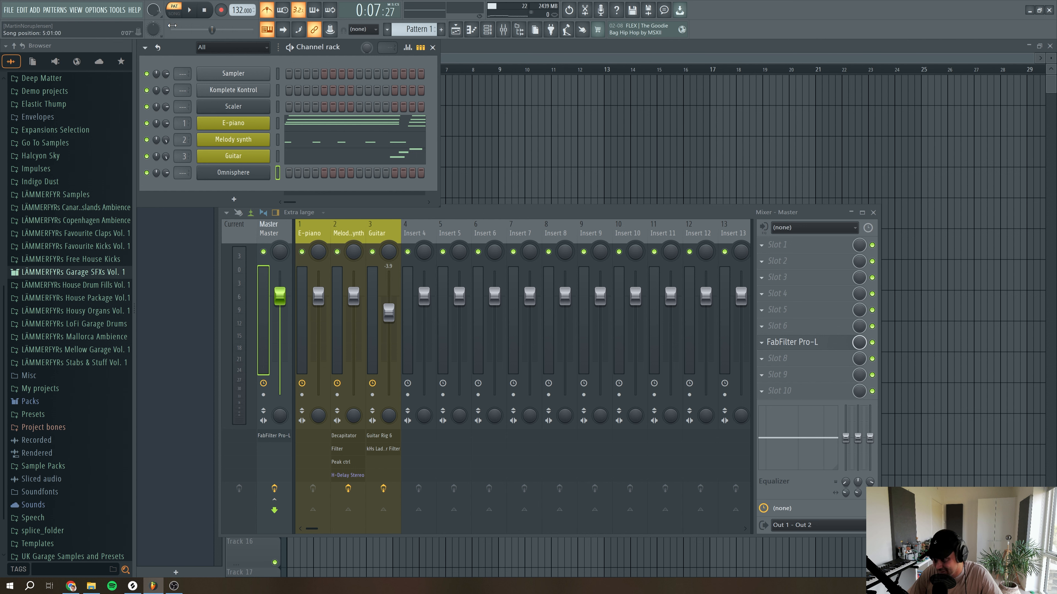
click(222, 11)
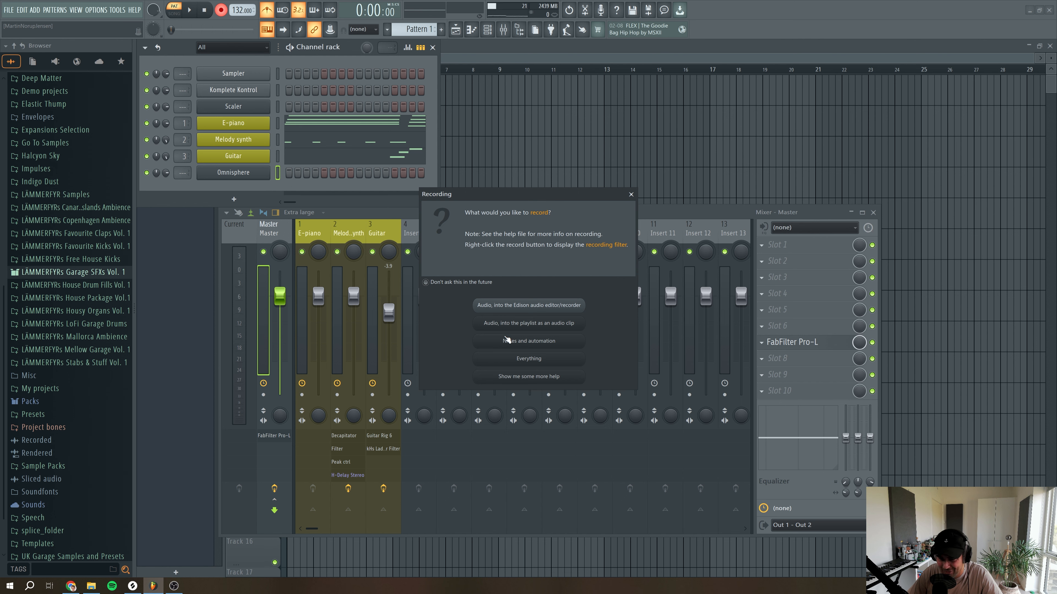
click(507, 339)
click(188, 10)
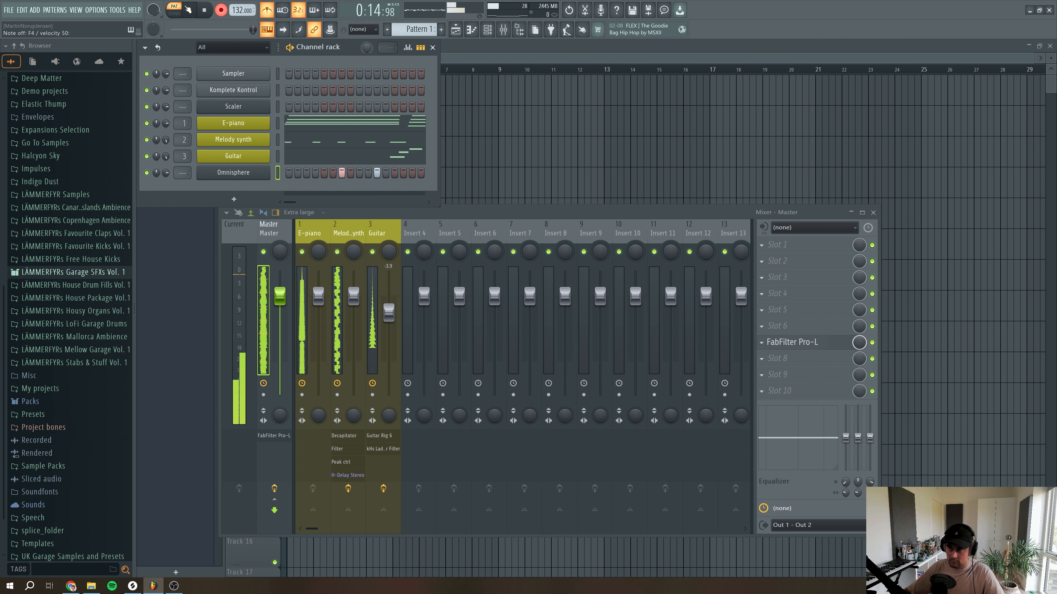
key(space)
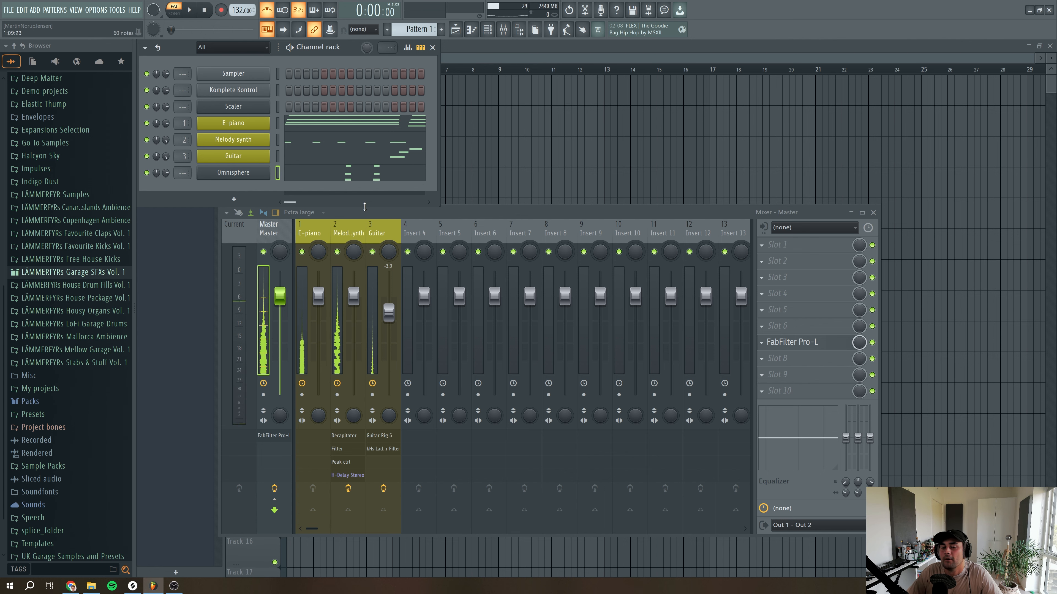
Open Omnisphere's recorded notes in the piano roll and add the missing F4 note to the stab late in bar 6
click(364, 179)
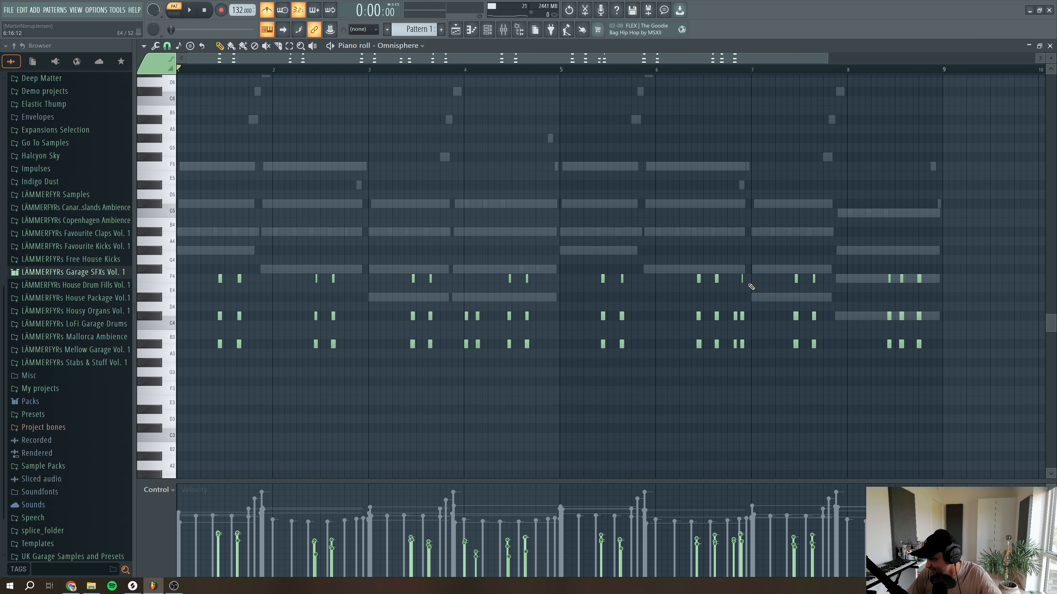
click(736, 281)
right_click(736, 282)
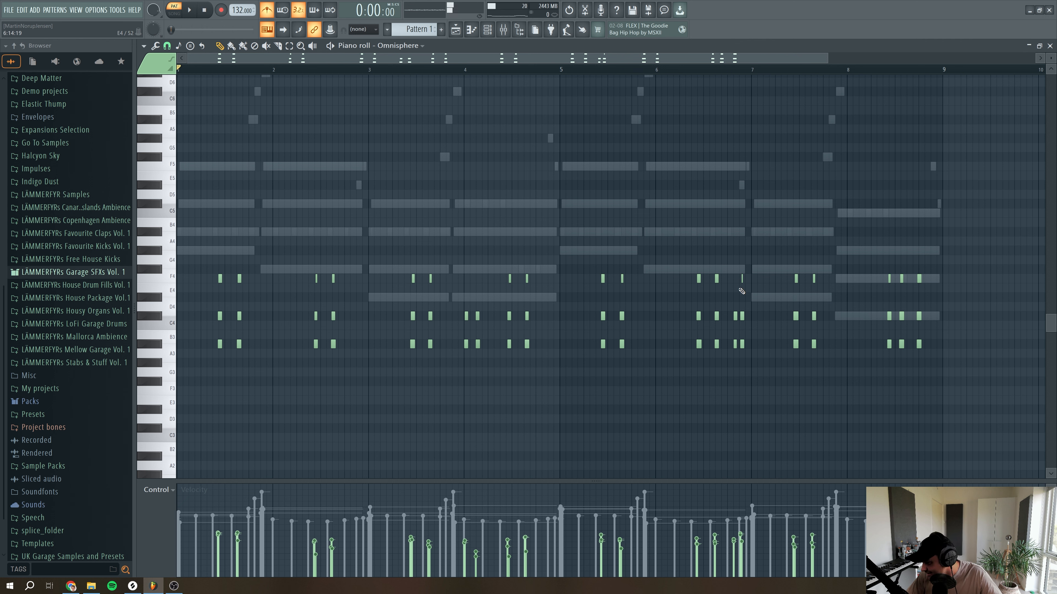
click(741, 280)
Quantize all the recorded Omnisphere notes with the MPC 58% template, leaving their durations unchanged
drag(1005, 424, 177, 162)
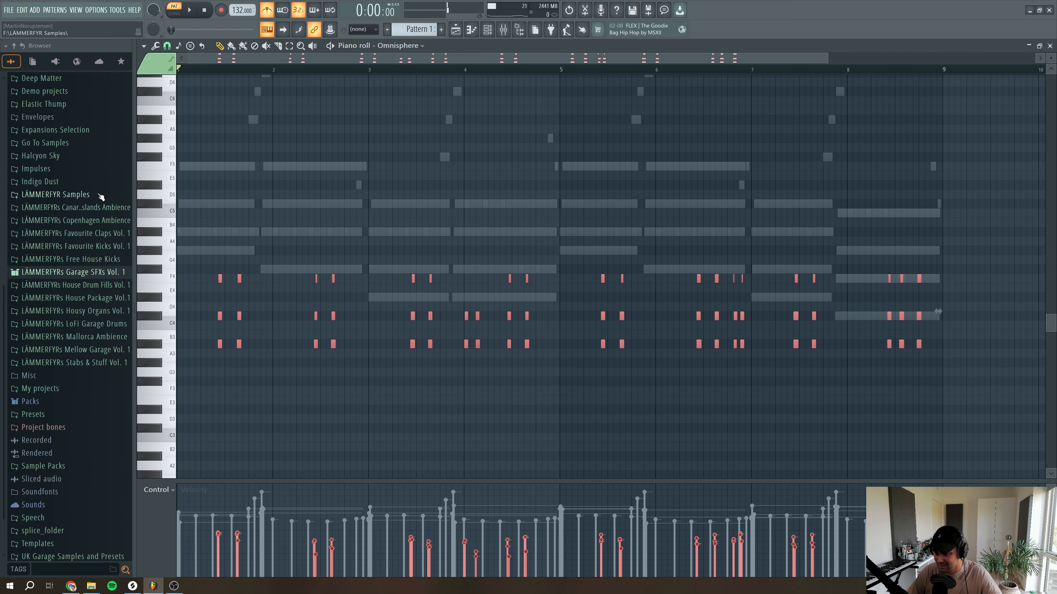
key(alt+q)
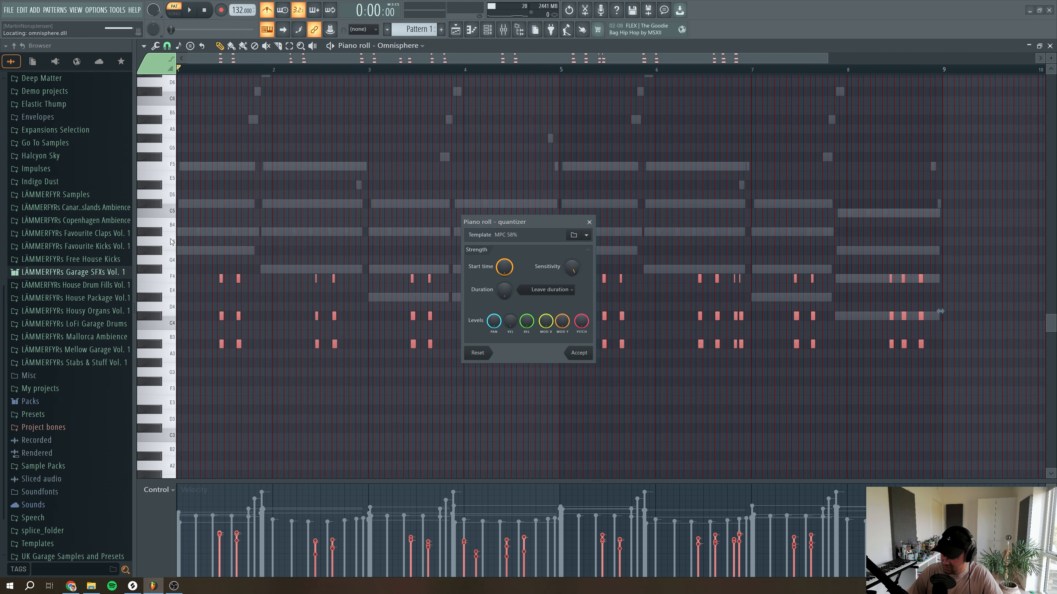
click(578, 353)
Play the pattern and add short F4 notes to the two stabs at the start of bar 4
key(space)
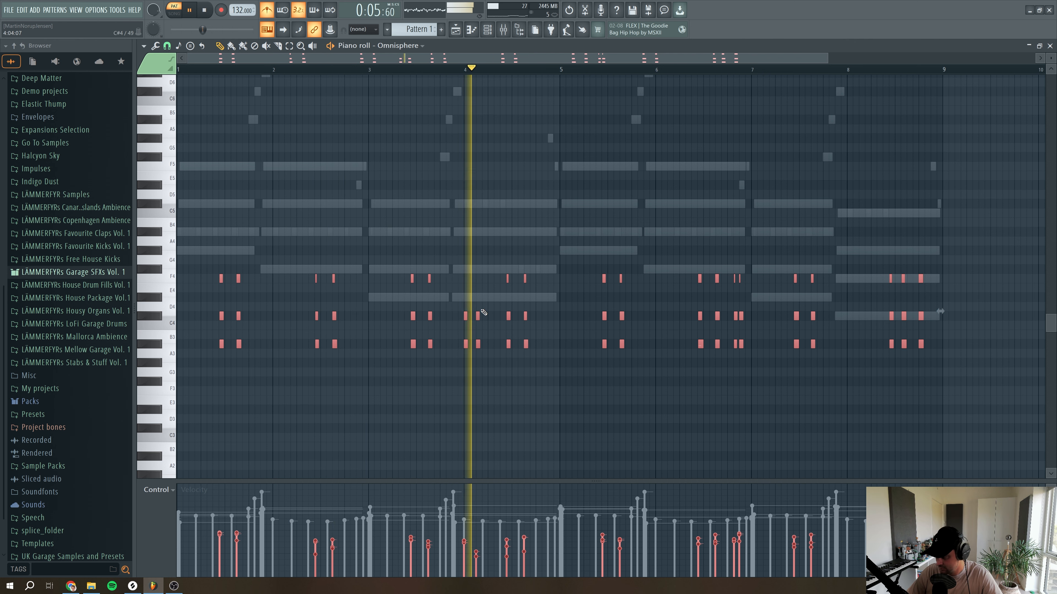
click(465, 280)
click(476, 278)
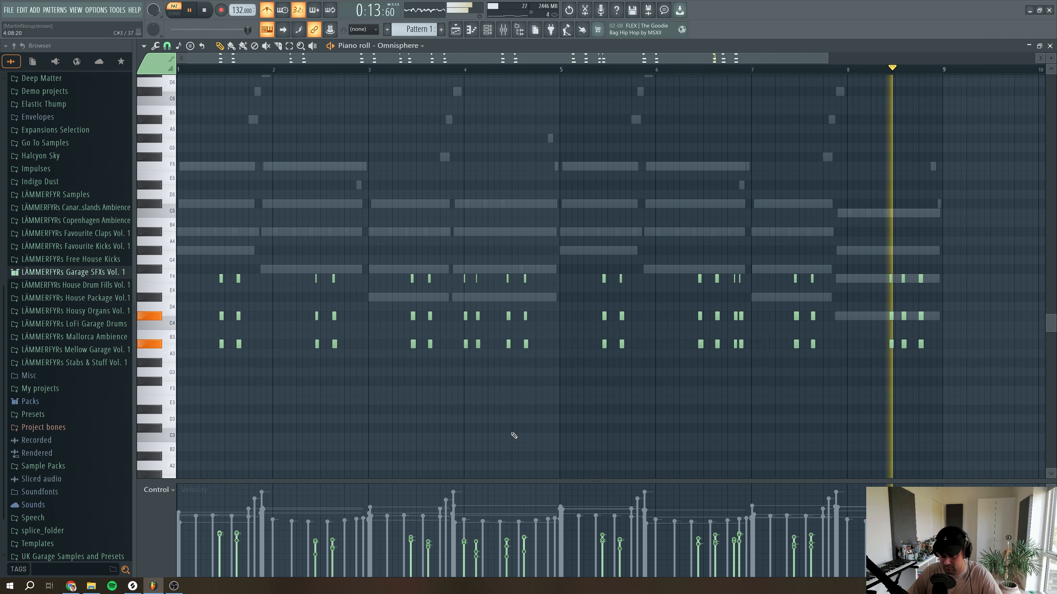
key(space)
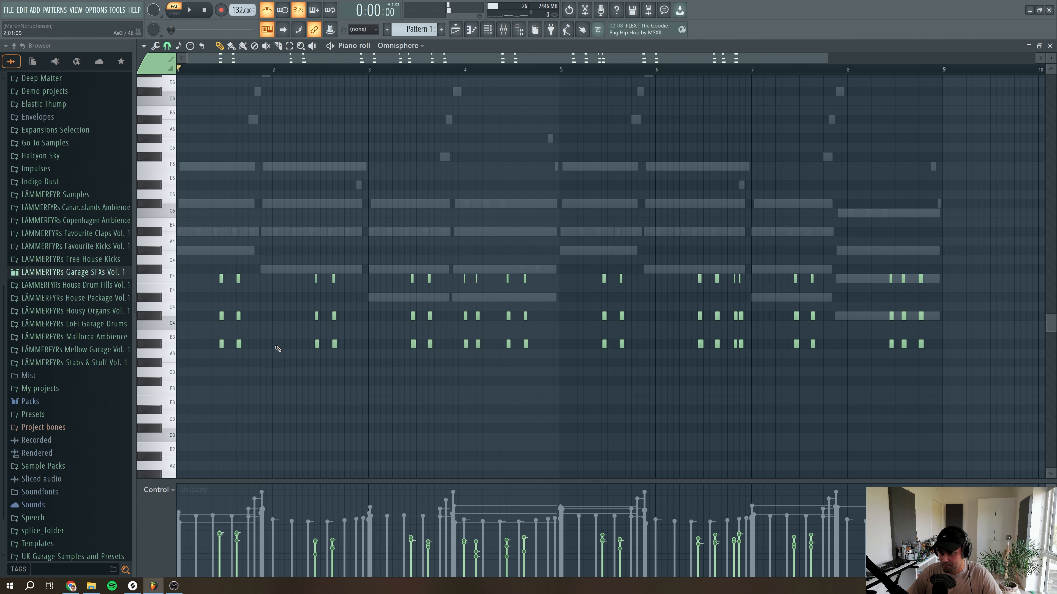
Transpose all Omnisphere notes up one octave and revoice the stabs in bars 3 and 4 to F#4, A#4 and C#5
drag(1019, 415, 206, 218)
key(ctrl+Up)
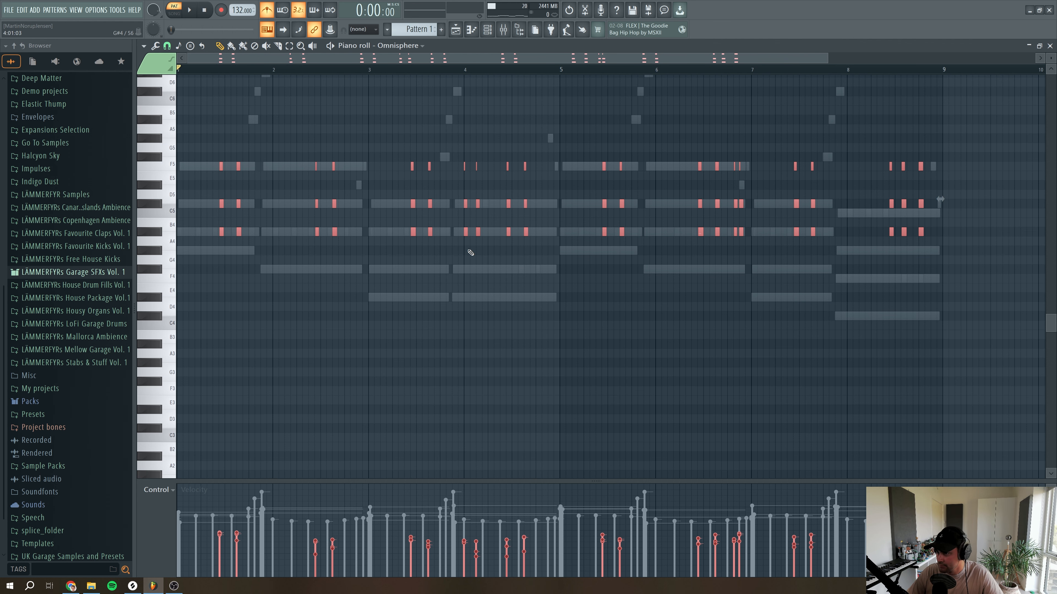
scroll(419, 133, up, 1)
drag(550, 302, 393, 187)
key(shift+Down)
key(shift+Down)
key(shift+Down)
key(shift+Down)
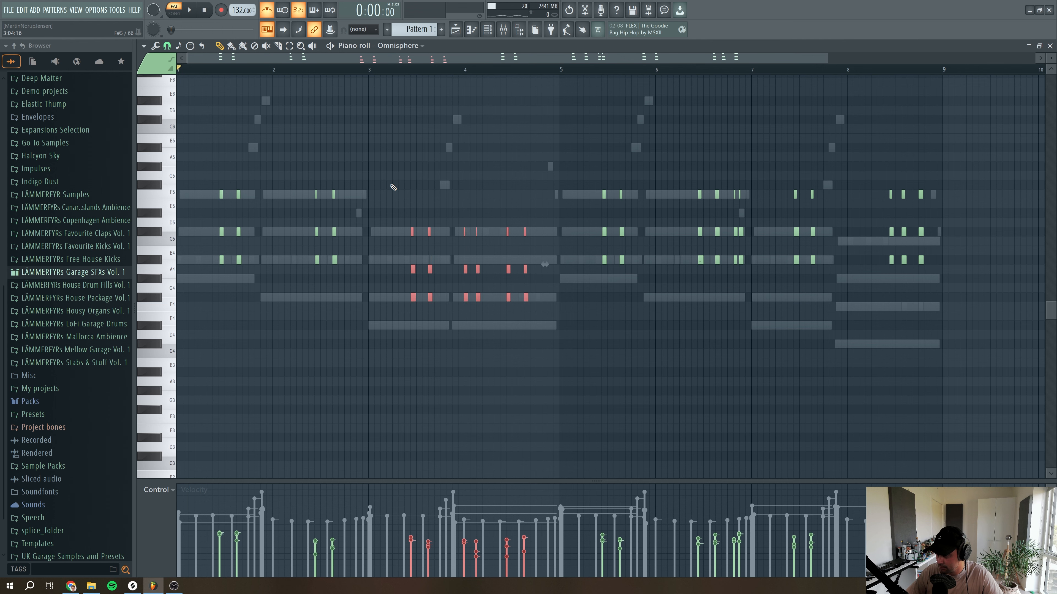
drag(546, 282, 405, 255)
key(shift+Up)
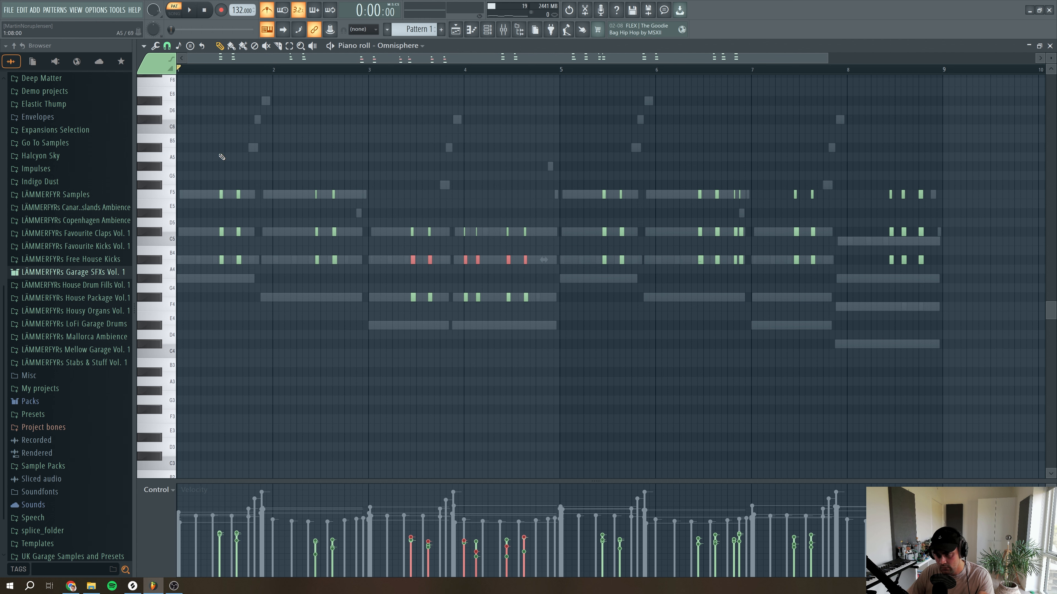
click(487, 29)
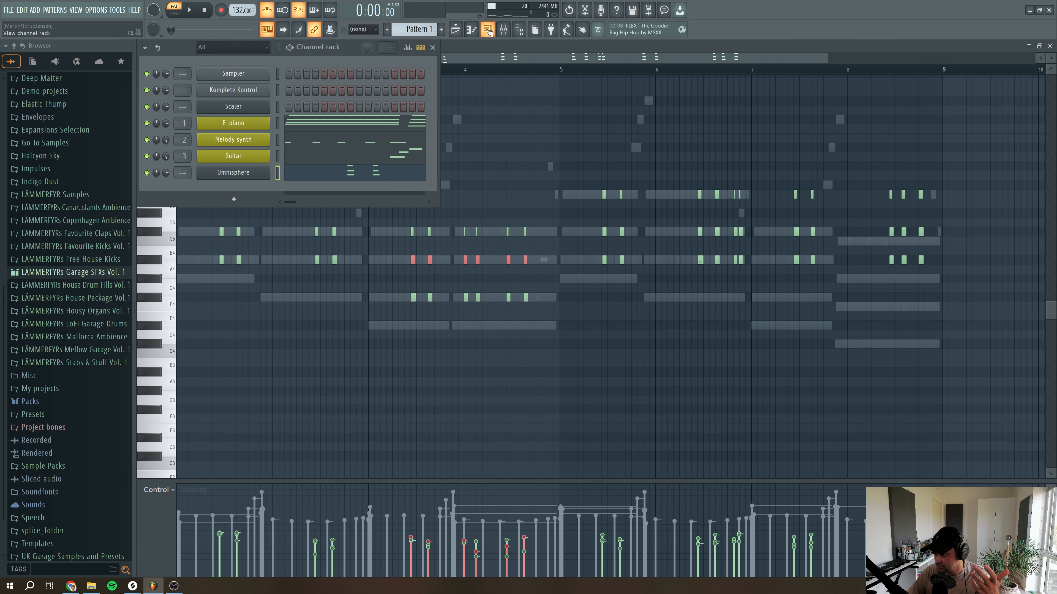
click(487, 29)
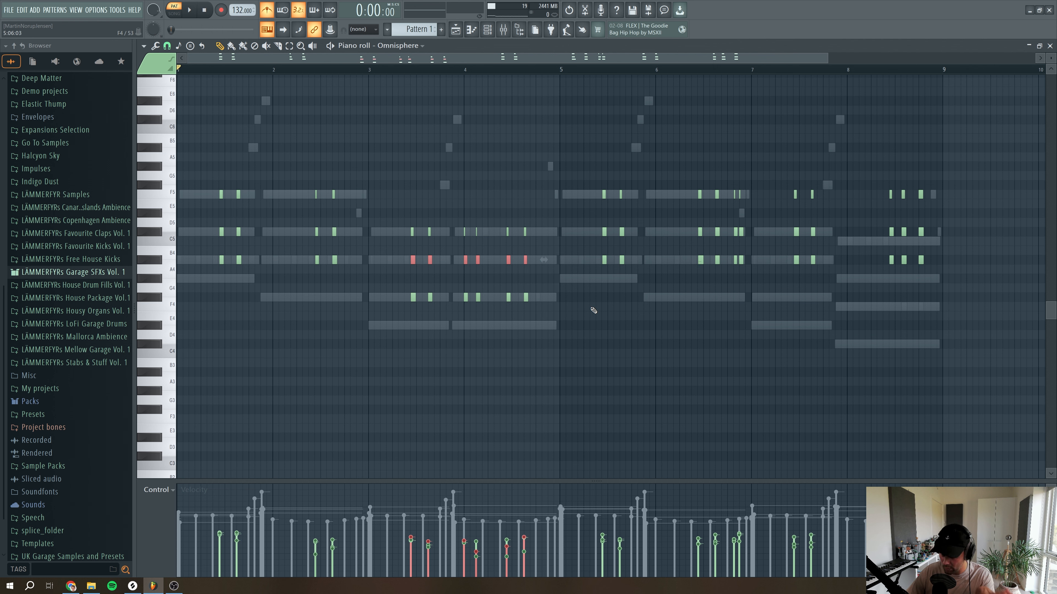
ctrl+click(585, 324)
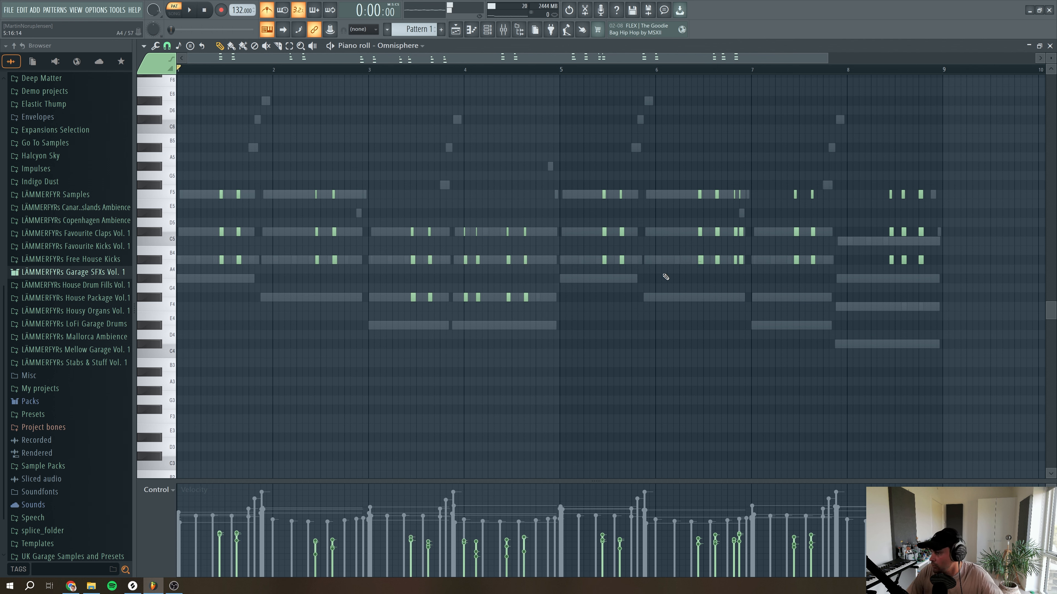
drag(835, 278, 780, 181)
key(ctrl+Down)
key(ctrl+Up)
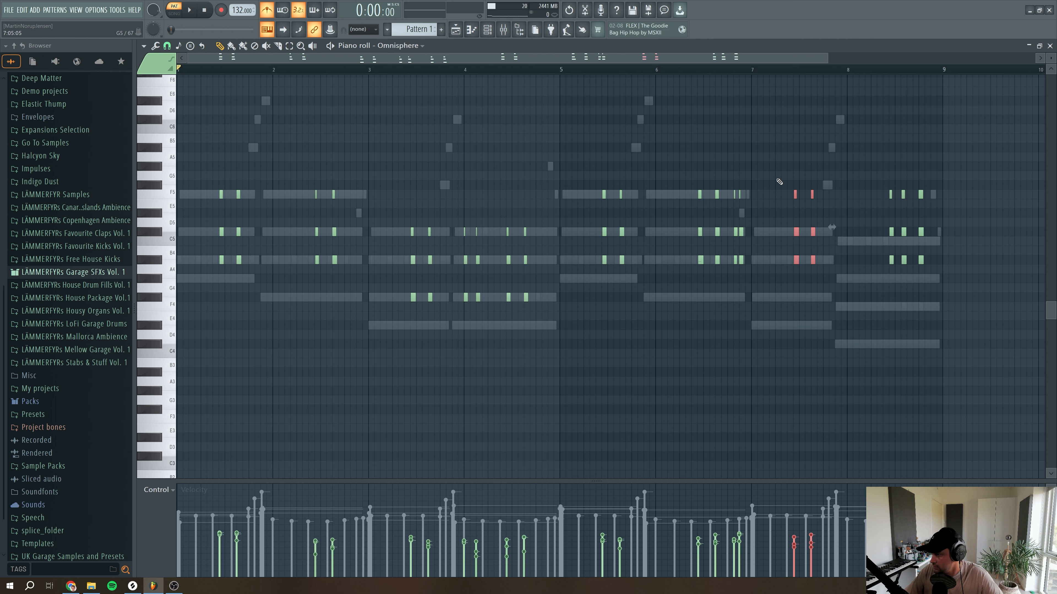
Move the top F5 notes of the bar 7 stabs down to F#4
drag(821, 210, 766, 182)
key(ctrl+Down)
key(Up)
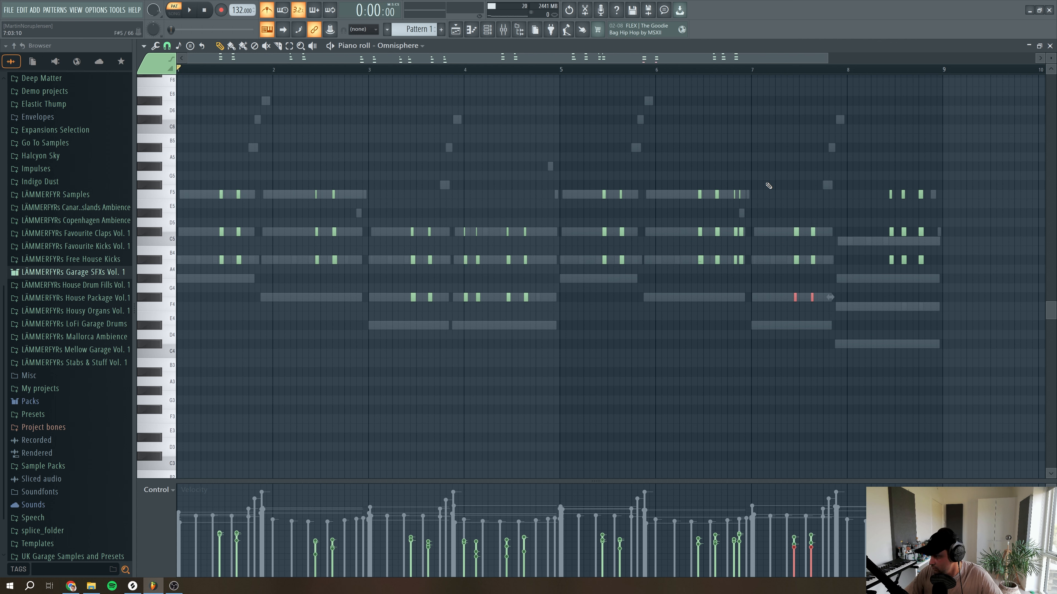
Lower the bar 8 stabs by an octave and move their lowest notes up to C5, above the C#4 and F4
mouse_move(963, 320)
mouse_down()
mouse_move(820, 116)
mouse_move(842, 126)
mouse_up()
key(ctrl+Down)
drag(986, 365, 874, 393)
key(ctrl+Up)
key(shift+Down)
key(shift+Up)
key(shift+Up)
key(shift+Up)
key(shift+Down)
key(shift+Down)
key(shift+Down)
key(shift+Down)
key(shift+Up)
key(shift+Up)
key(shift+Up)
key(shift+Up)
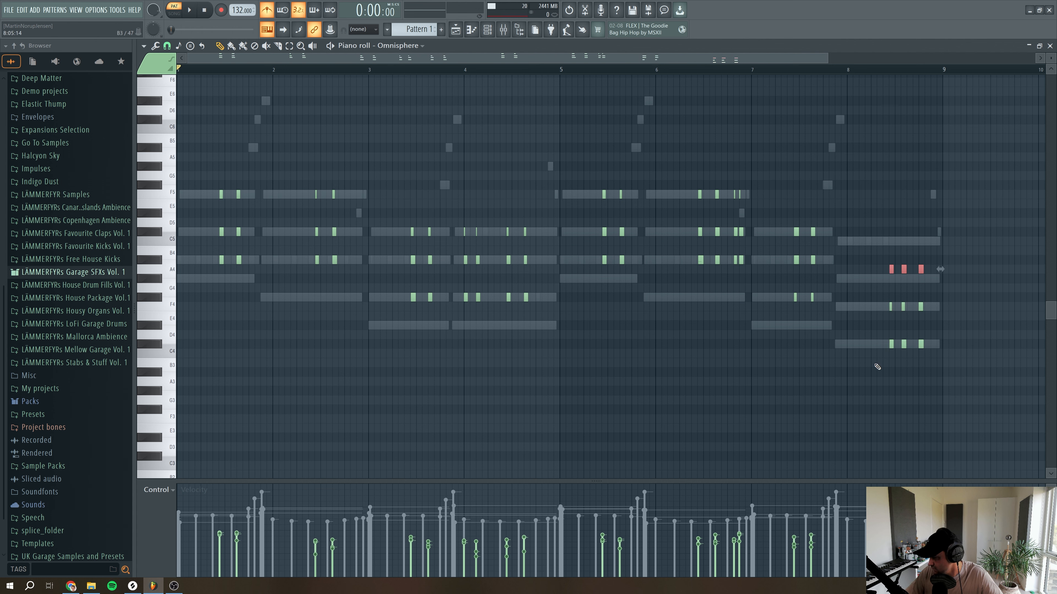
Play the pattern and transpose all the Omnisphere notes down one octave
key(space)
drag(1028, 417, 183, 148)
key(ctrl+Down)
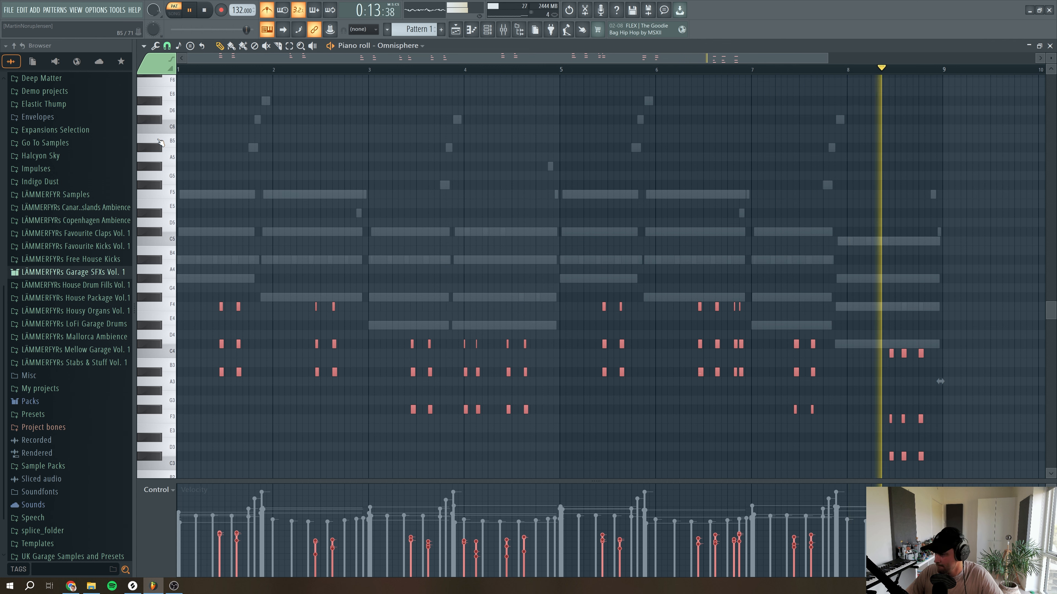
right_click(866, 392)
key(space)
drag(953, 470, 883, 456)
key(ctrl+Up)
key(ctrl+Down)
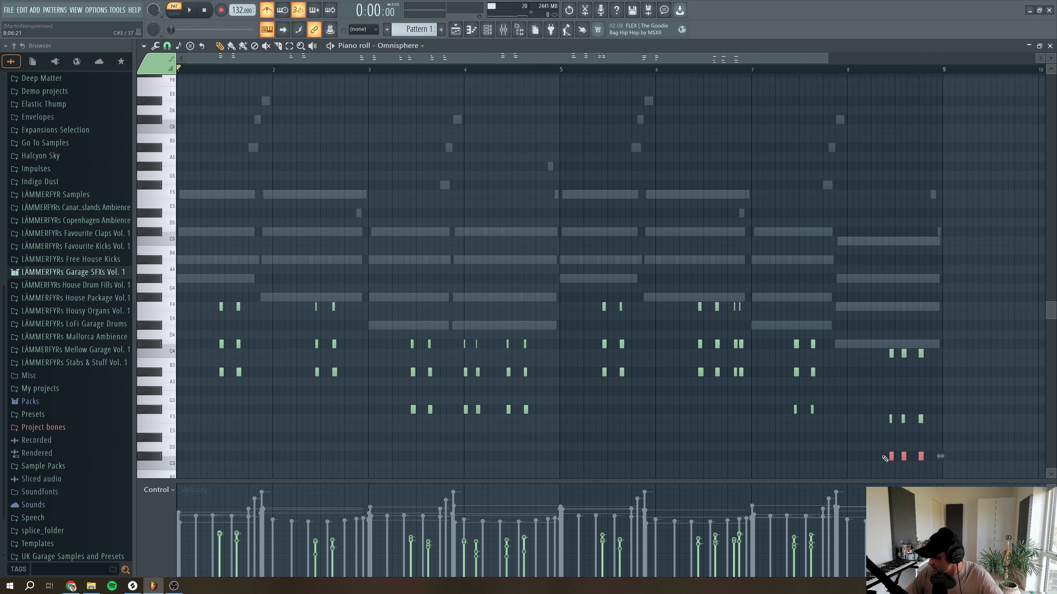
Revoice the bar 8 stabs to F3, G#3 and C4 by replacing their lowest C#3 notes with G#3
drag(941, 477, 840, 343)
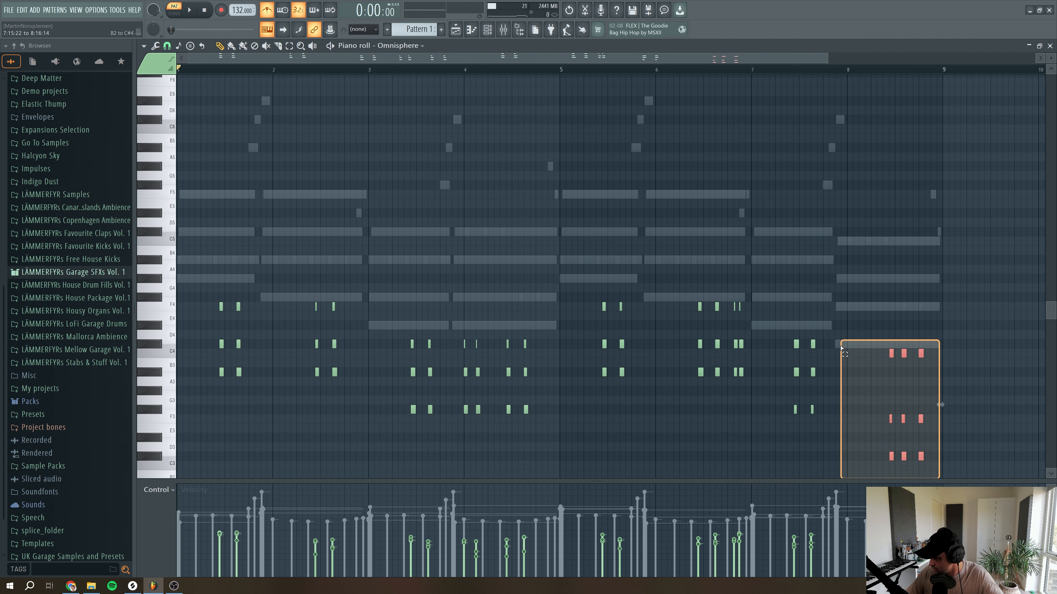
key(ctrl+Up)
ctrl+click(989, 372)
drag(988, 373, 865, 337)
key(ctrl+Up)
scroll(865, 338, down, 1)
scroll(865, 337, down, 1)
key(Down)
key(Down)
key(Down)
key(Down)
key(Down)
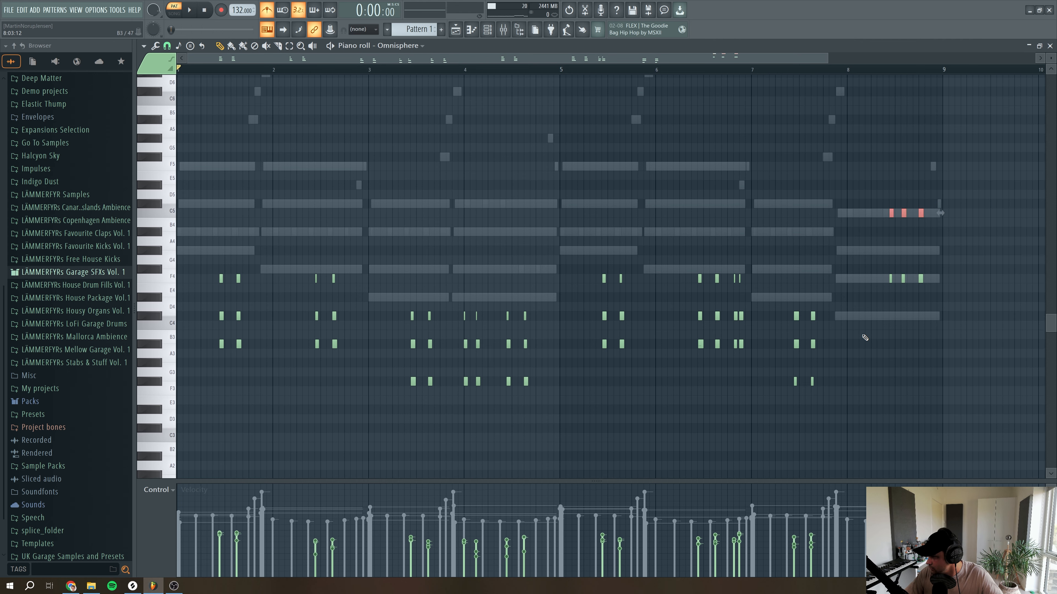
drag(964, 311, 886, 206)
key(ctrl+Down)
Play the pattern from the start and again from bar 3 to check the revoiced stabs
key(space)
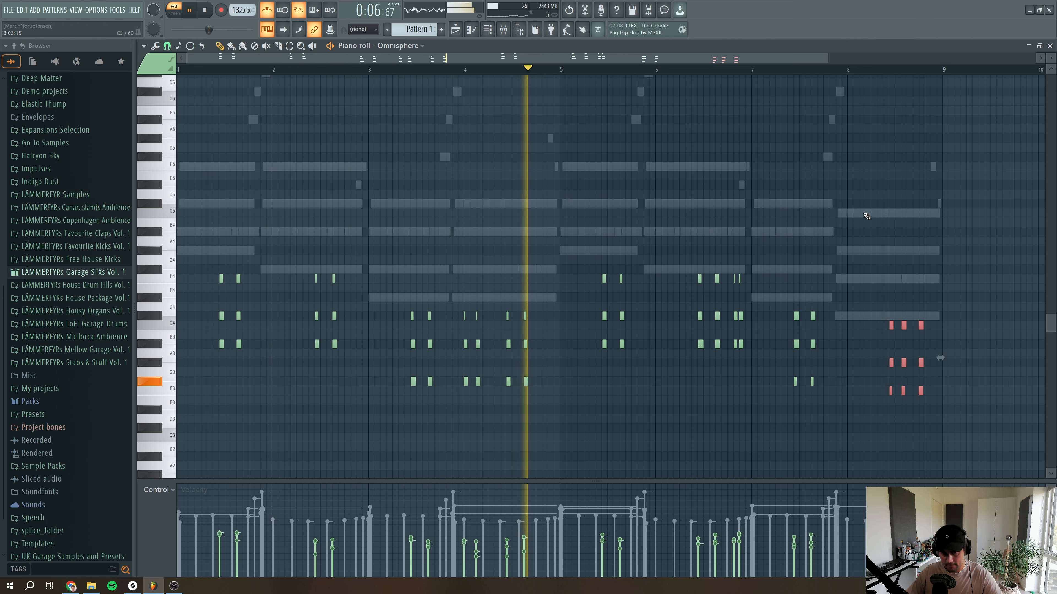
key(space)
click(518, 436)
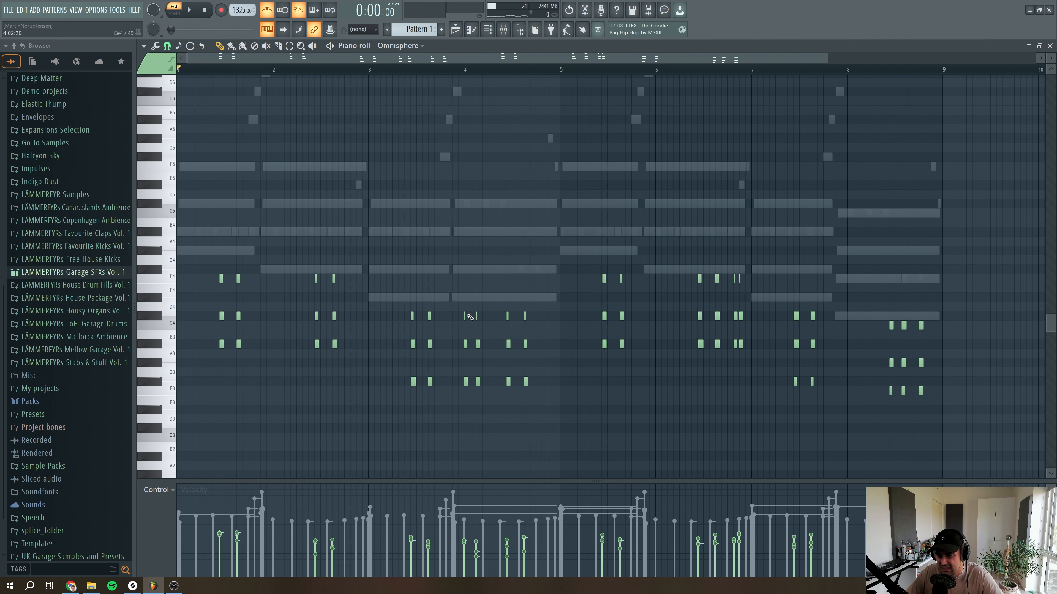
click(376, 72)
key(space)
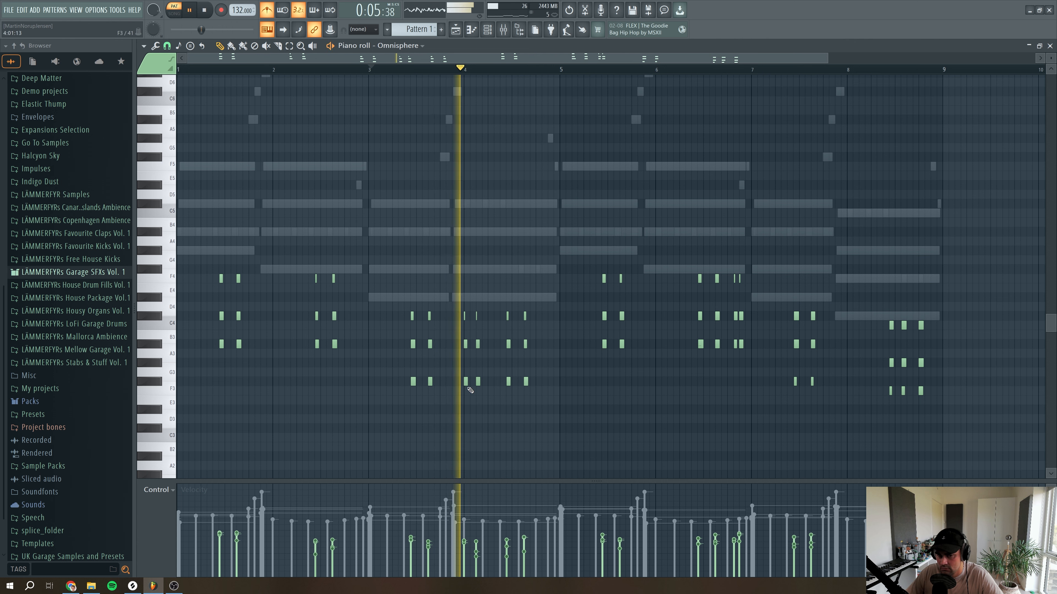
key(space)
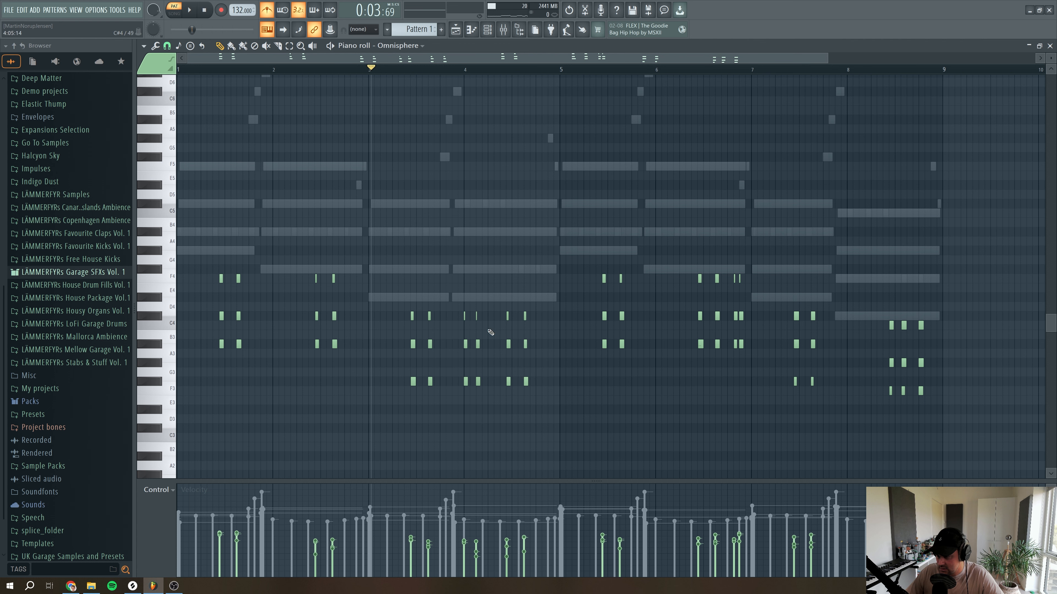
Raise the two F#3 stab notes in the second half of bar 4 by an octave and play the result
drag(549, 396, 508, 380)
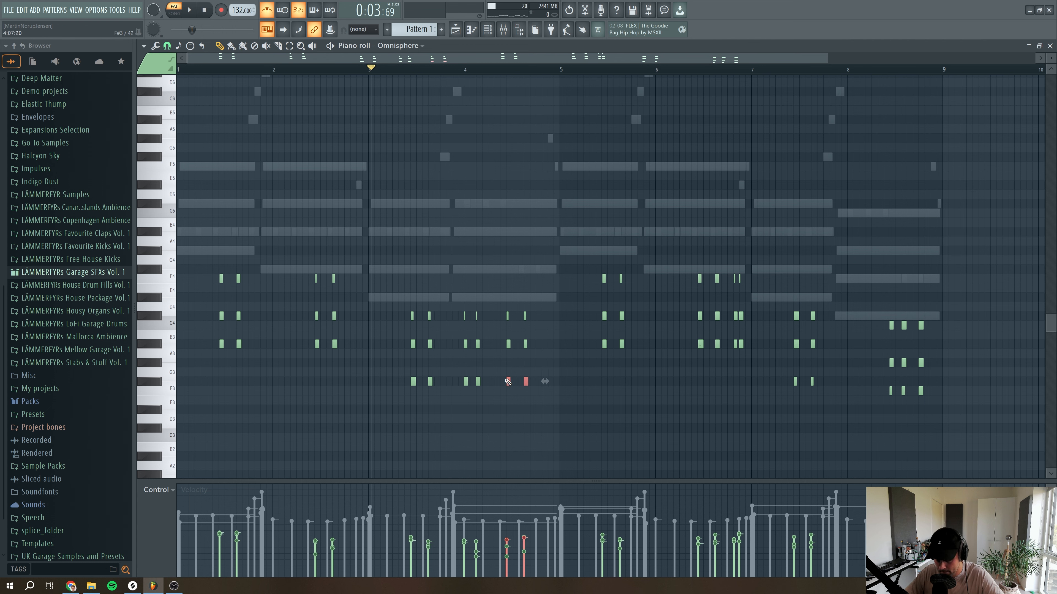
key(ctrl+Up)
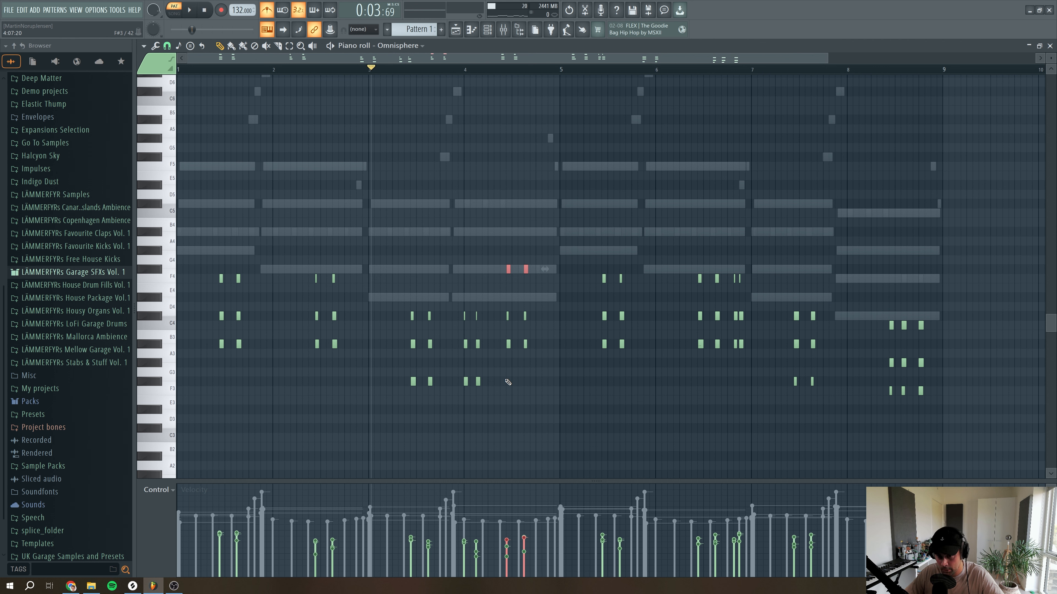
key(space)
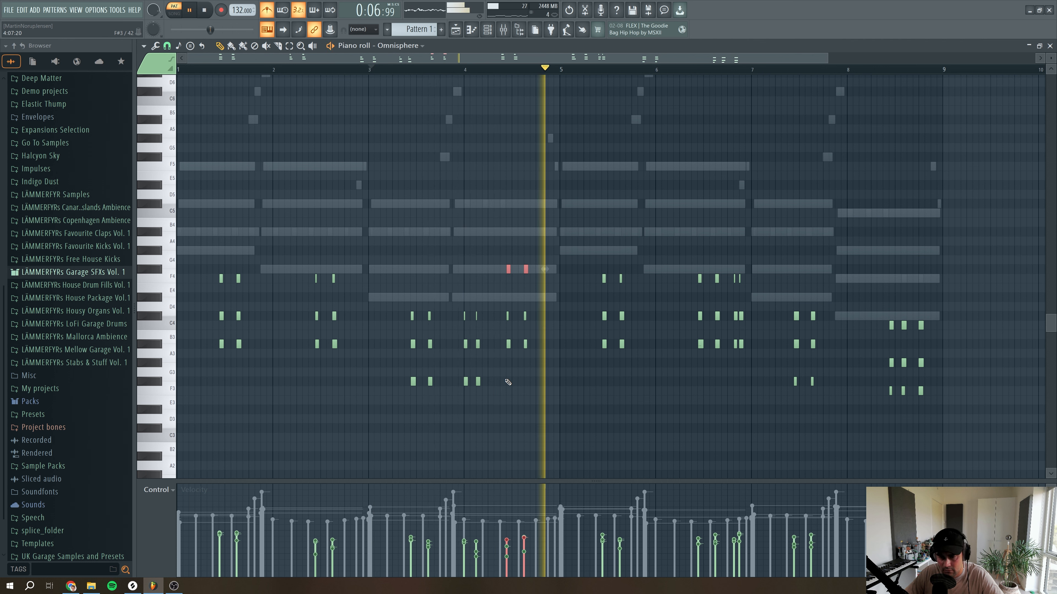
key(space)
click(524, 400)
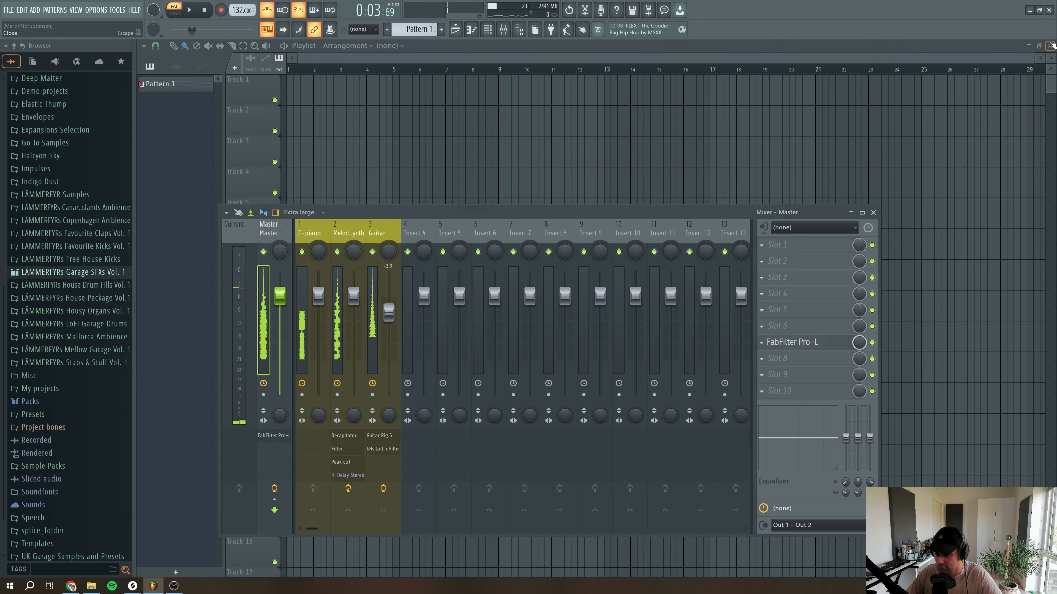
Rename the Omnisphere channel as Vox chord stabs and give it the olive colour of the other instrument channels
click(1049, 46)
click(488, 31)
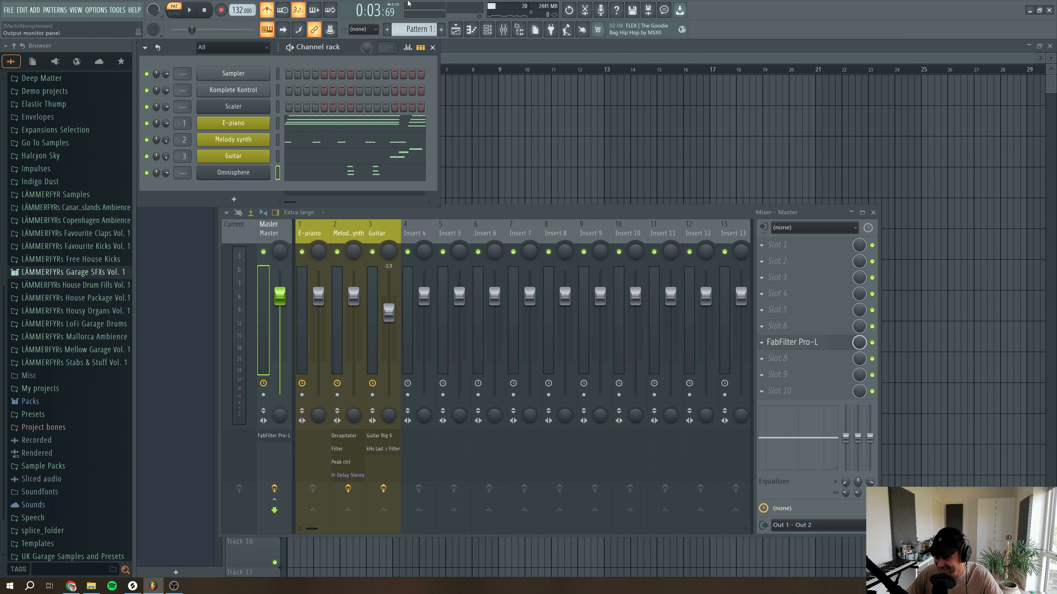
right_click(245, 175)
right_click(243, 173)
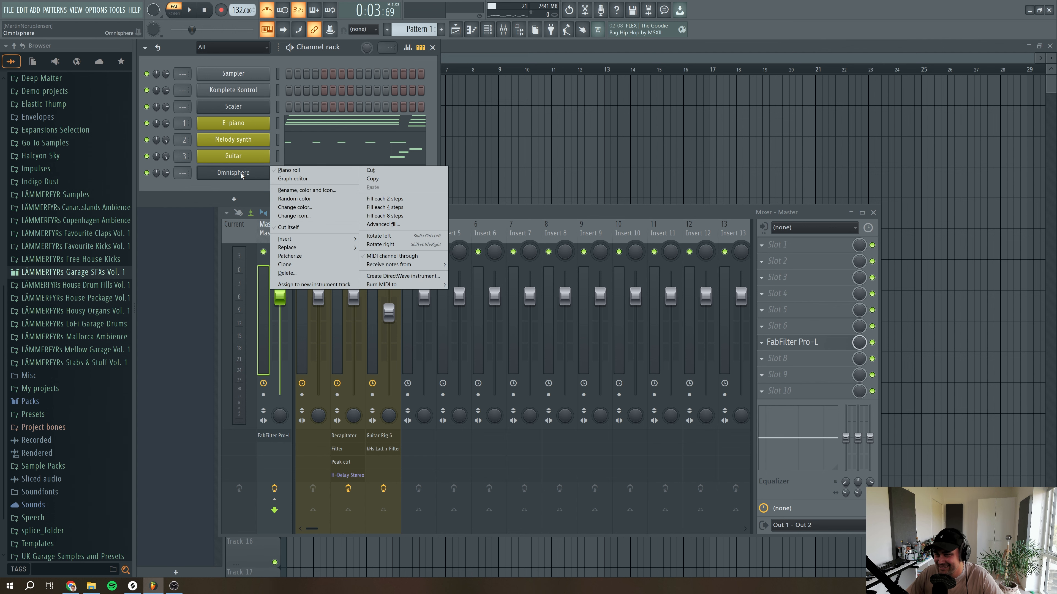
click(278, 191)
text(Vox chord stabs)
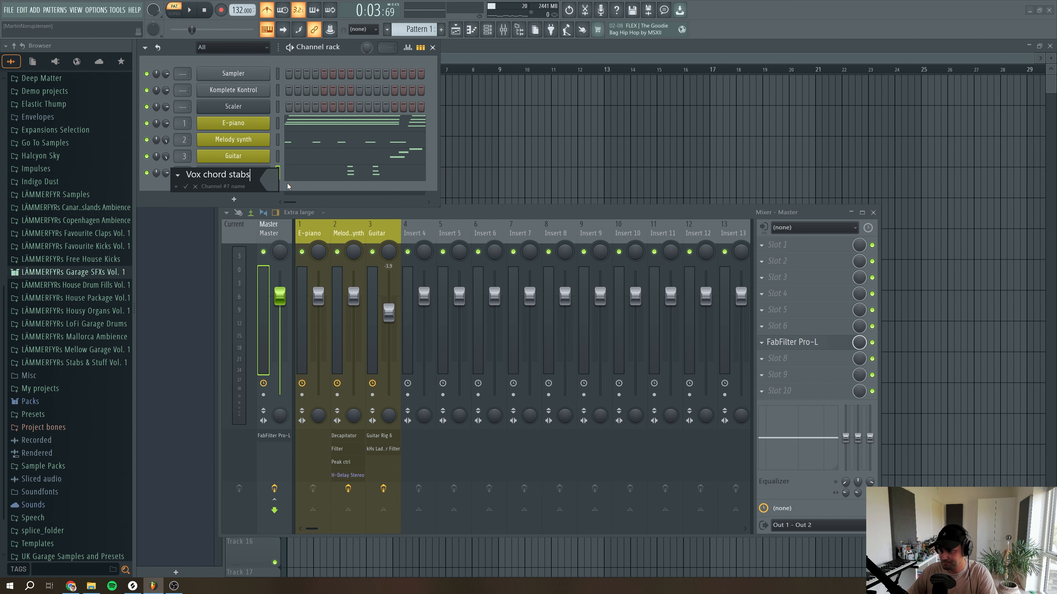
click(269, 183)
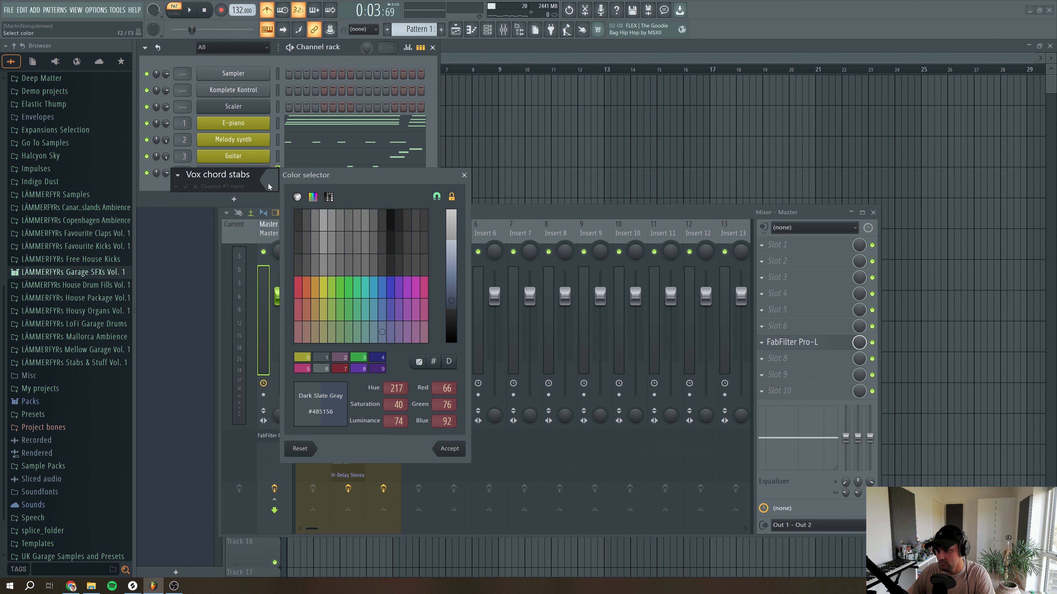
double_click(306, 362)
Route the Vox chord stabs channel to mixer track 4 and close its plugin window
click(235, 171)
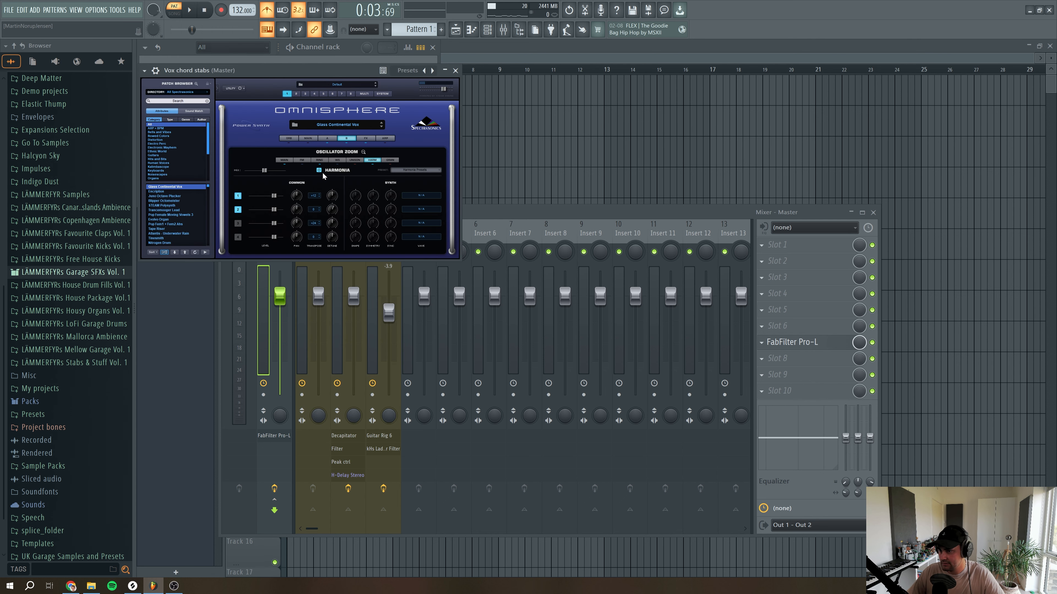
click(155, 81)
click(445, 99)
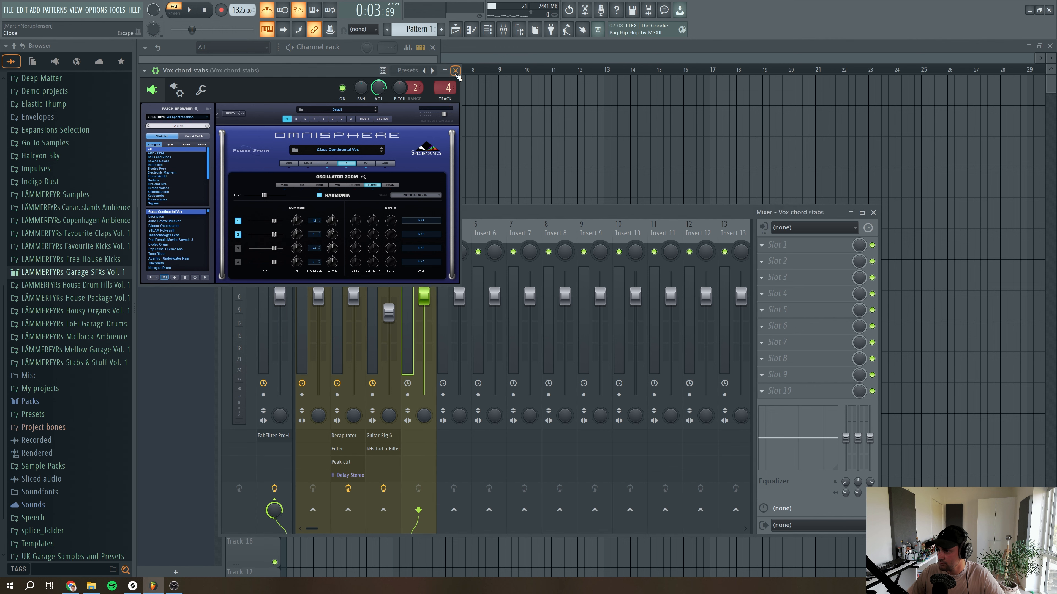
click(455, 70)
Play the pattern and lower the Vox chord stabs mixer track to -1.9 dB
key(space)
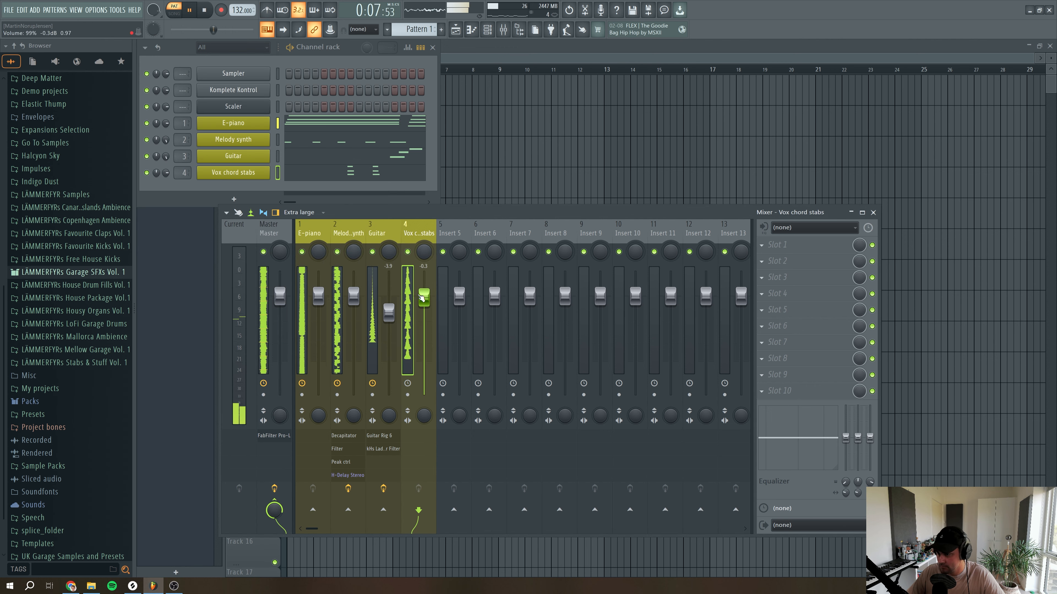
drag(424, 298, 424, 302)
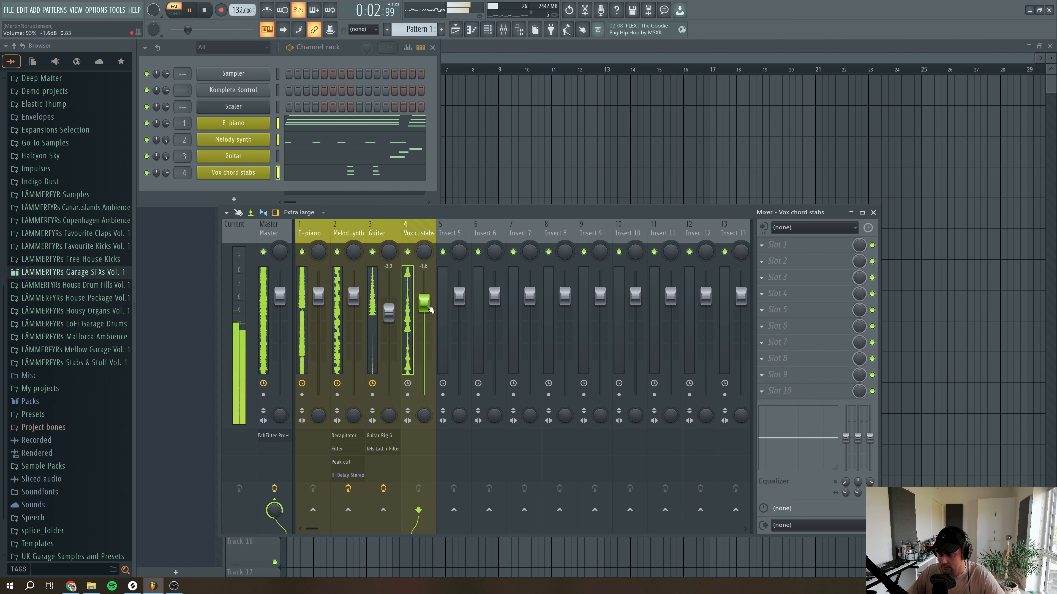
key(space)
drag(427, 305, 426, 307)
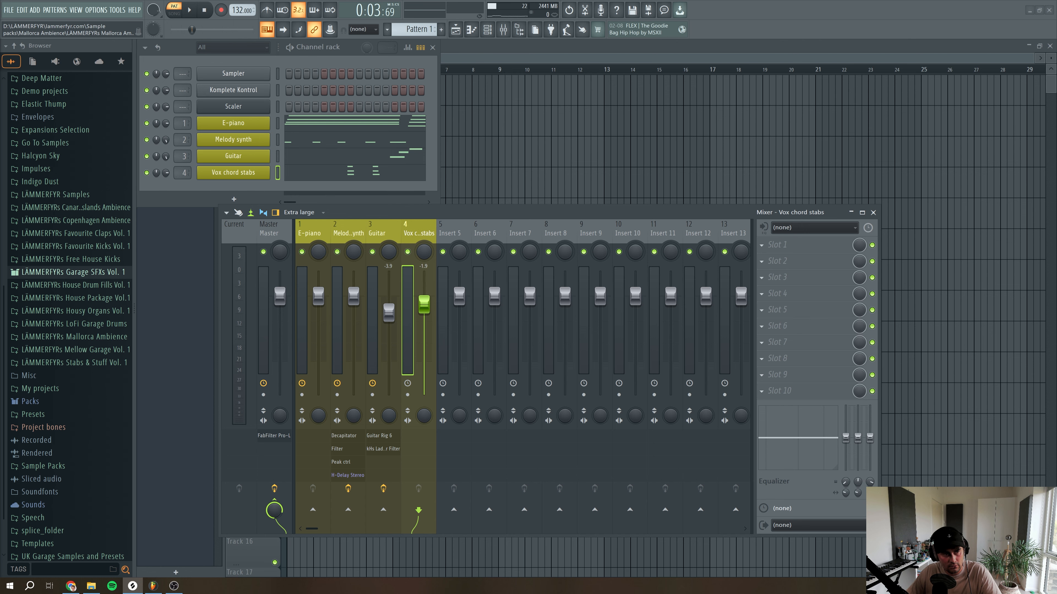
Switch to Splice, filter the house drum samples to One-Shots, audition the first three and narrow the list to kicks
drag(0, 127, 274, 11)
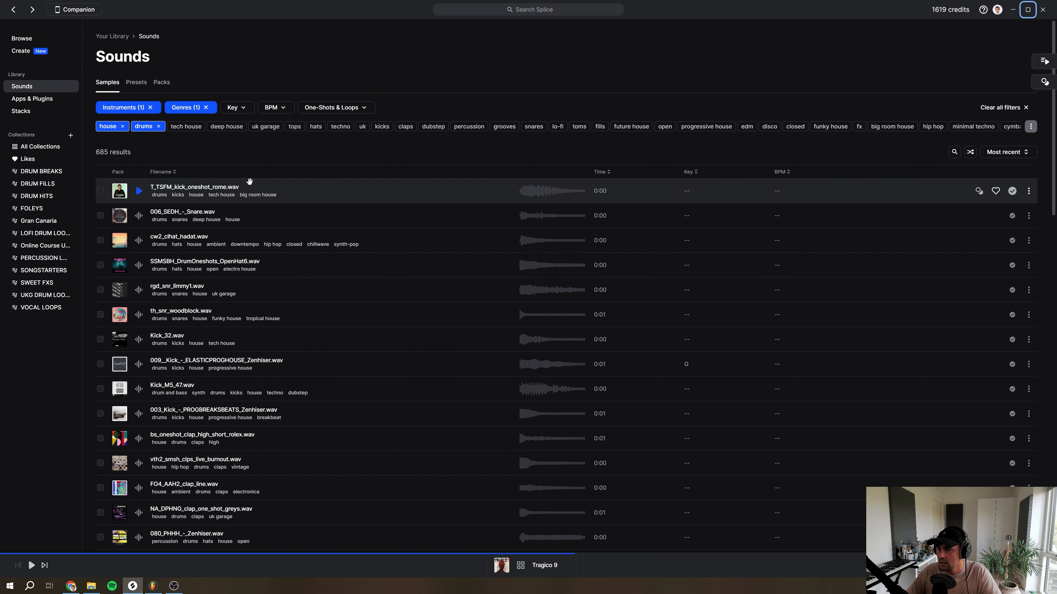
click(348, 108)
click(332, 146)
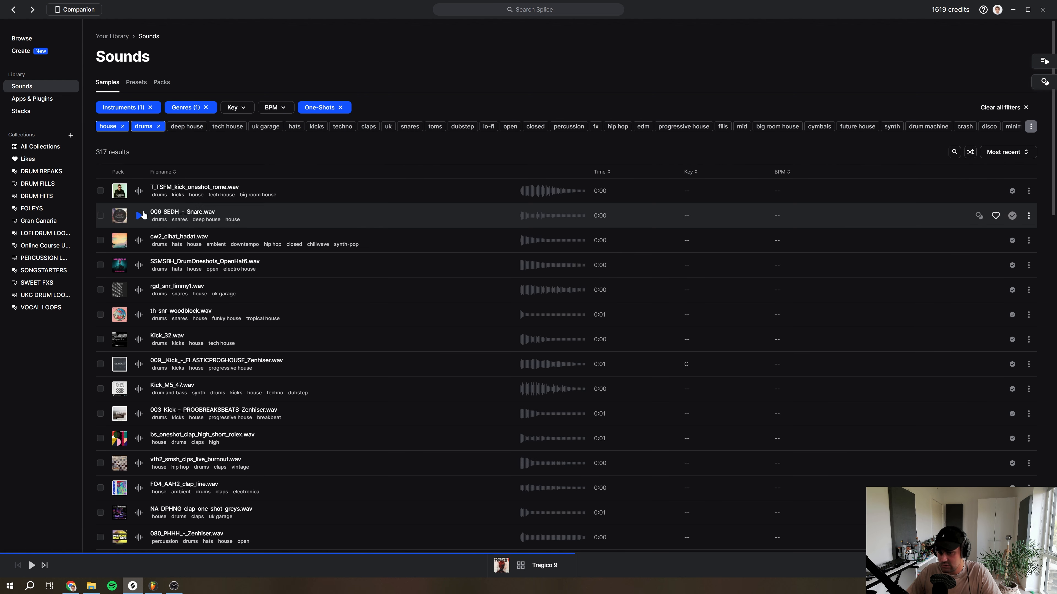
click(138, 191)
click(136, 210)
click(138, 241)
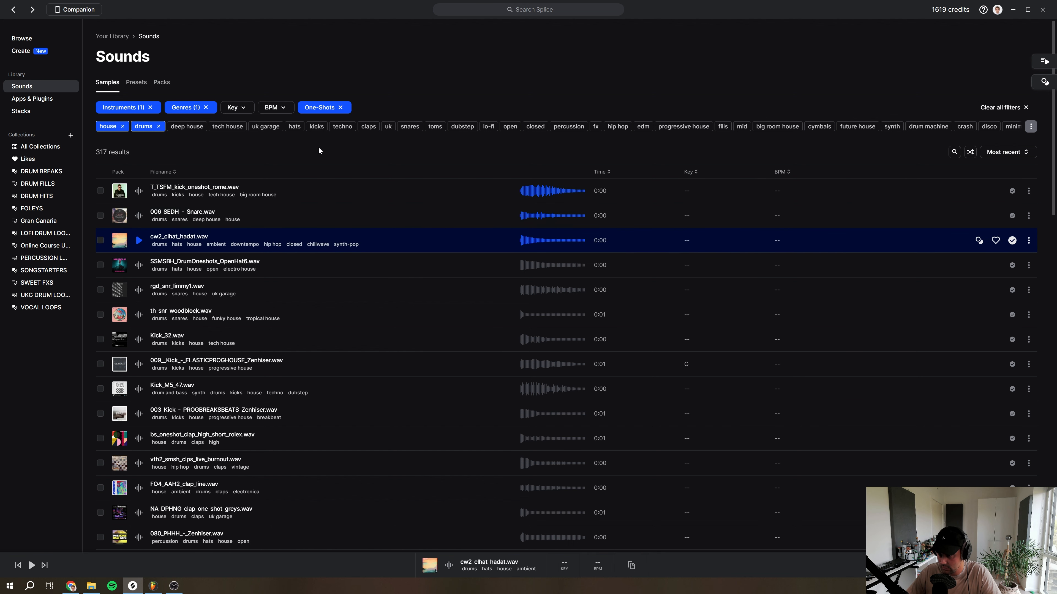
click(316, 126)
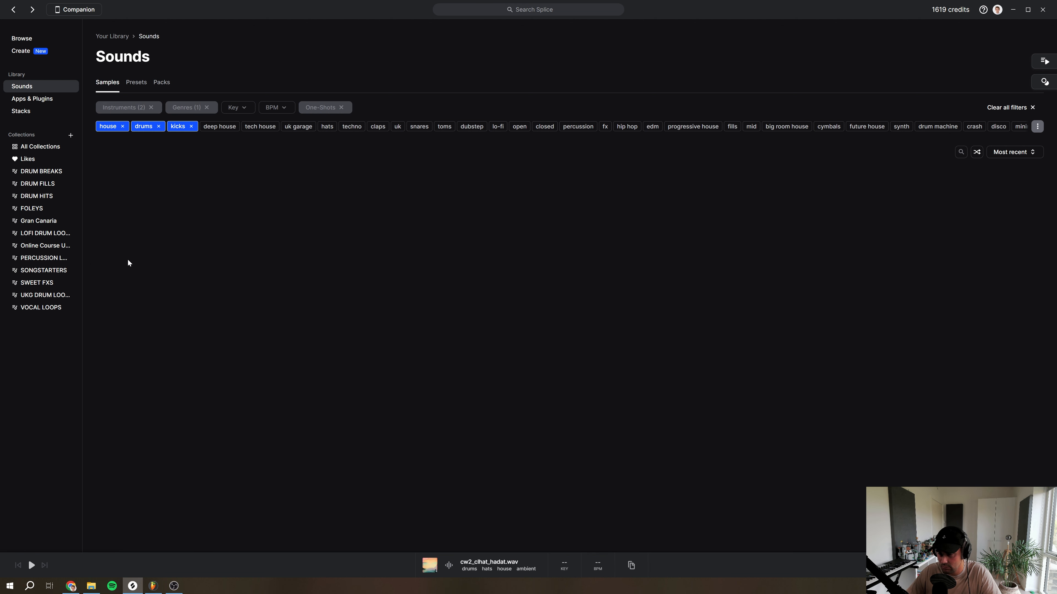
Audition the house kick one-shots from Kick_32.wav down to KASTLE_kick_04.wav, replaying agdk_kick_luck.wav and KASTLE_kick_04.wav
click(136, 213)
click(140, 244)
click(139, 266)
click(138, 290)
click(138, 314)
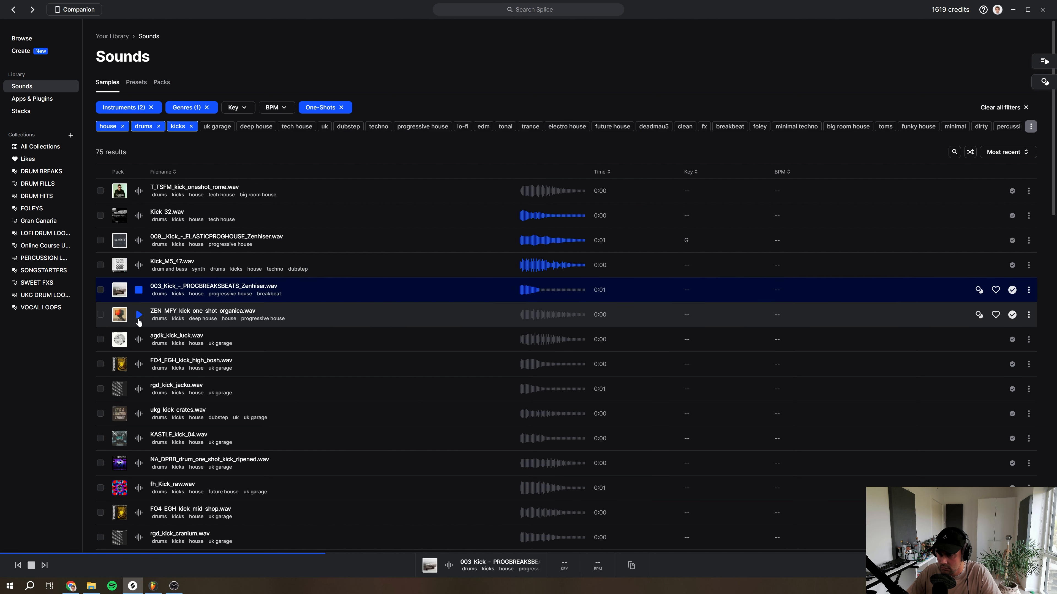
click(138, 364)
click(138, 339)
click(138, 341)
click(137, 342)
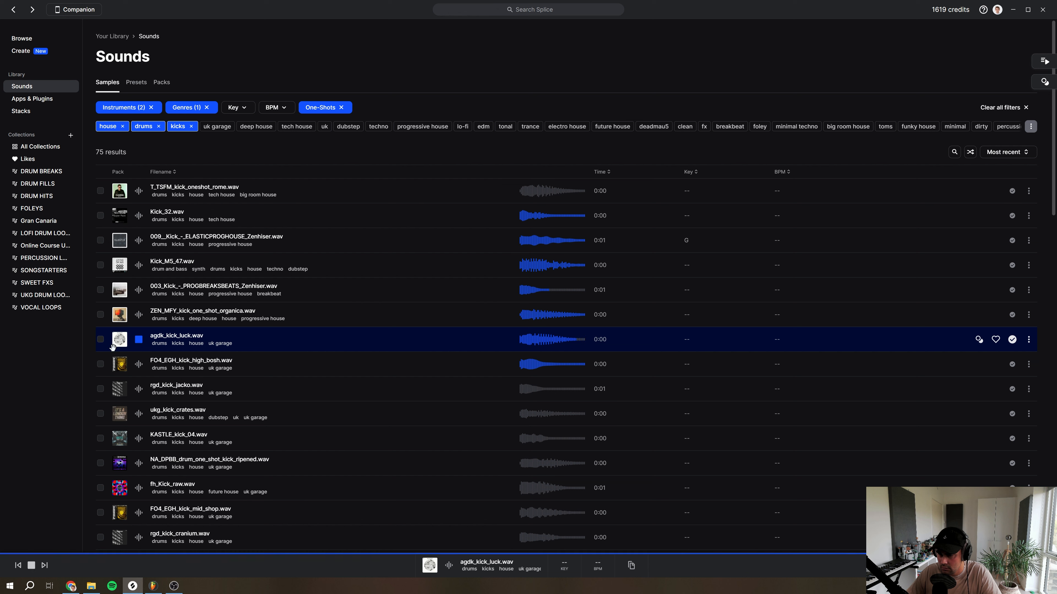
click(139, 389)
click(139, 413)
click(139, 439)
click(137, 440)
click(137, 443)
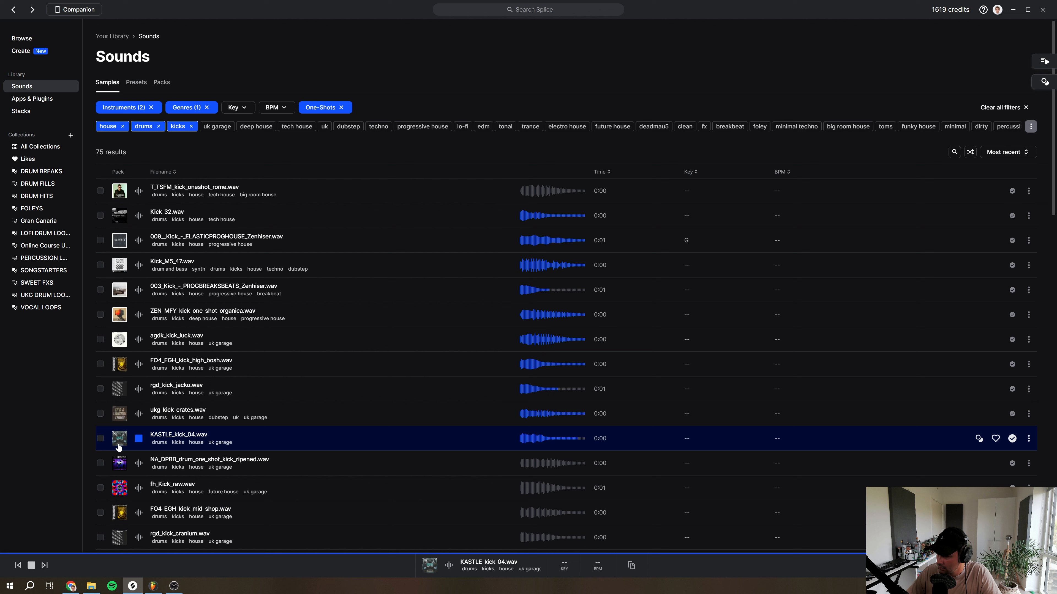
click(139, 441)
click(139, 442)
click(139, 442)
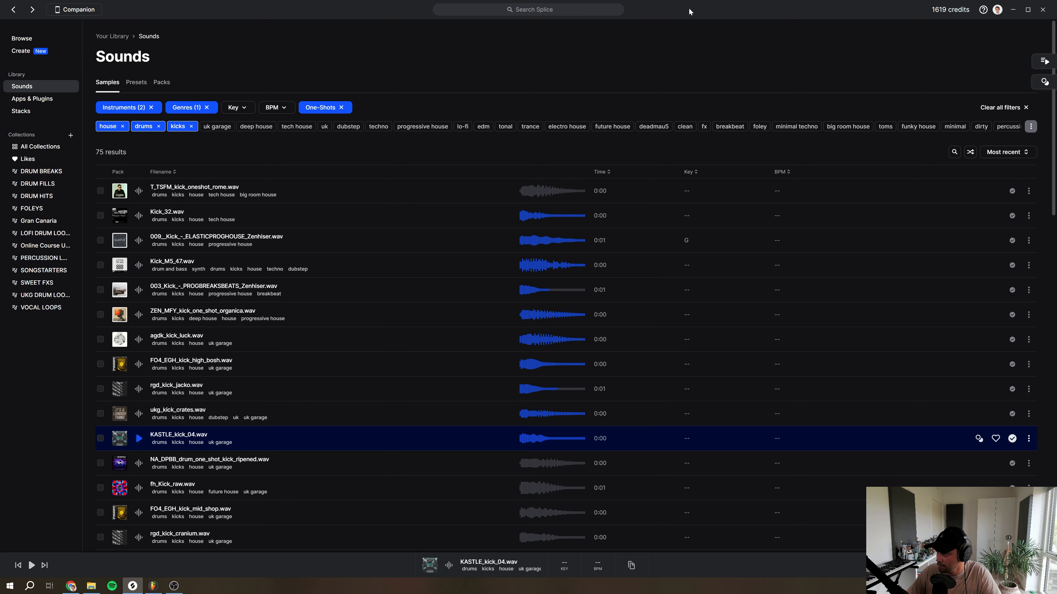
Bring KASTLE_kick_04.wav from Splice into the FL Studio channel rack as a new channel below Vox chord stabs
drag(689, 12, 0, 22)
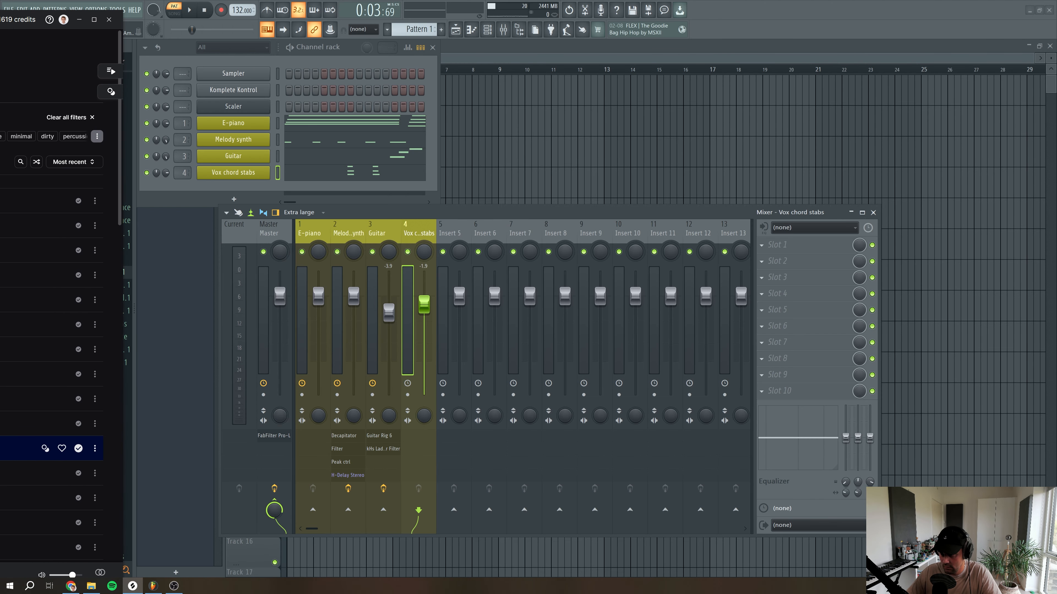
drag(0, 448, 176, 216)
drag(233, 191, 233, 193)
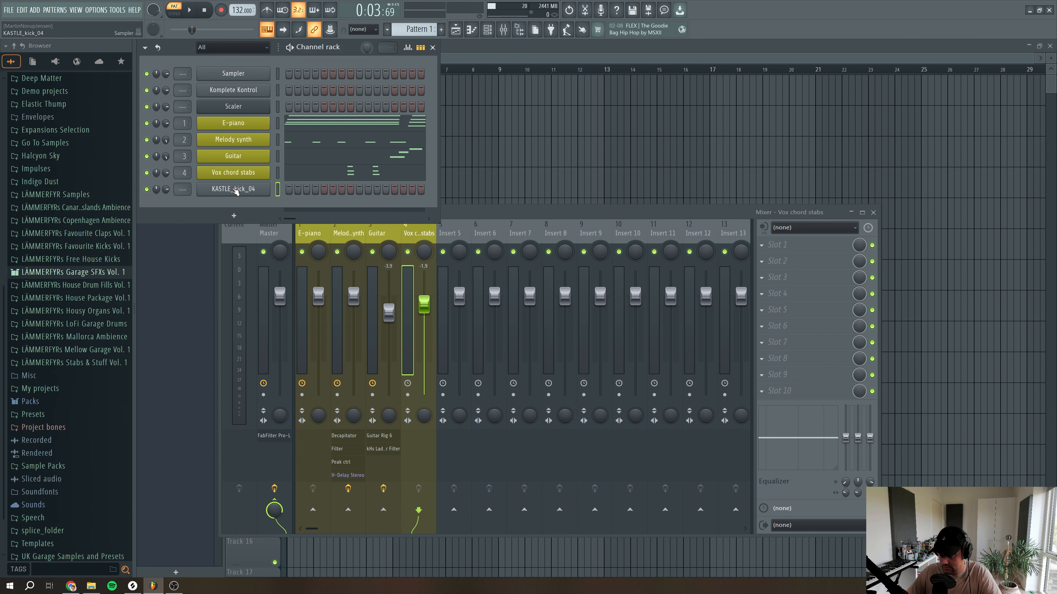
key(alt+Tab)
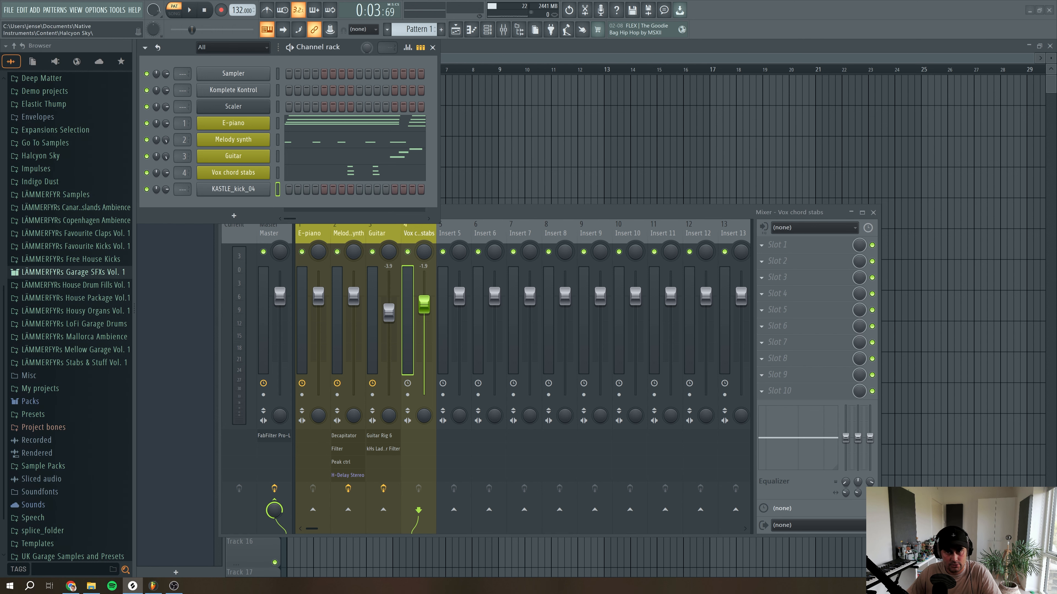
Open the piano roll of the KASTLE_kick_04 channel and place full-velocity C#5 kicks on all four beats of bar 1
right_click(268, 186)
click(284, 188)
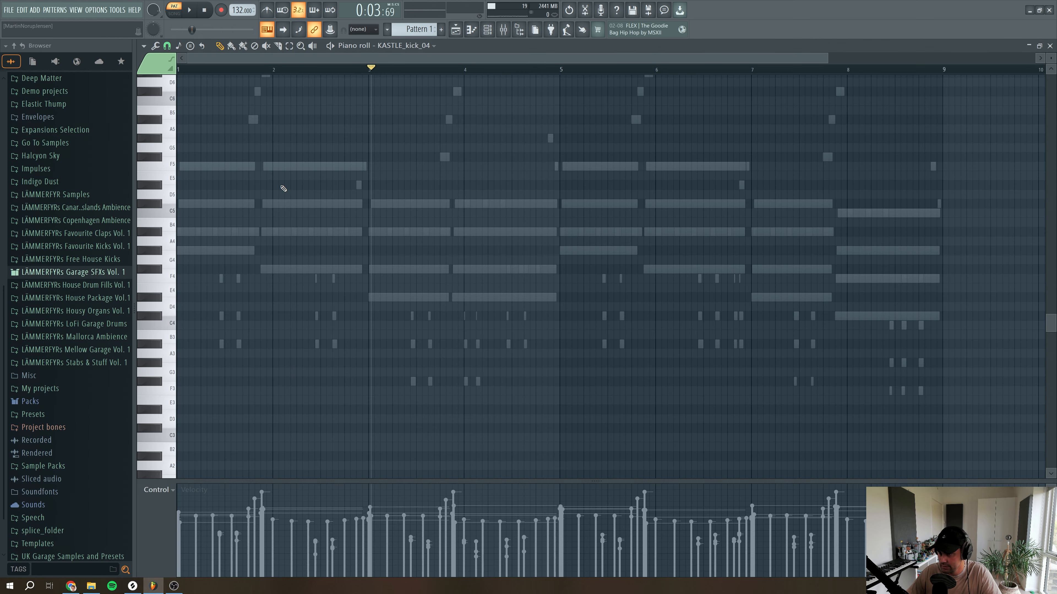
click(205, 208)
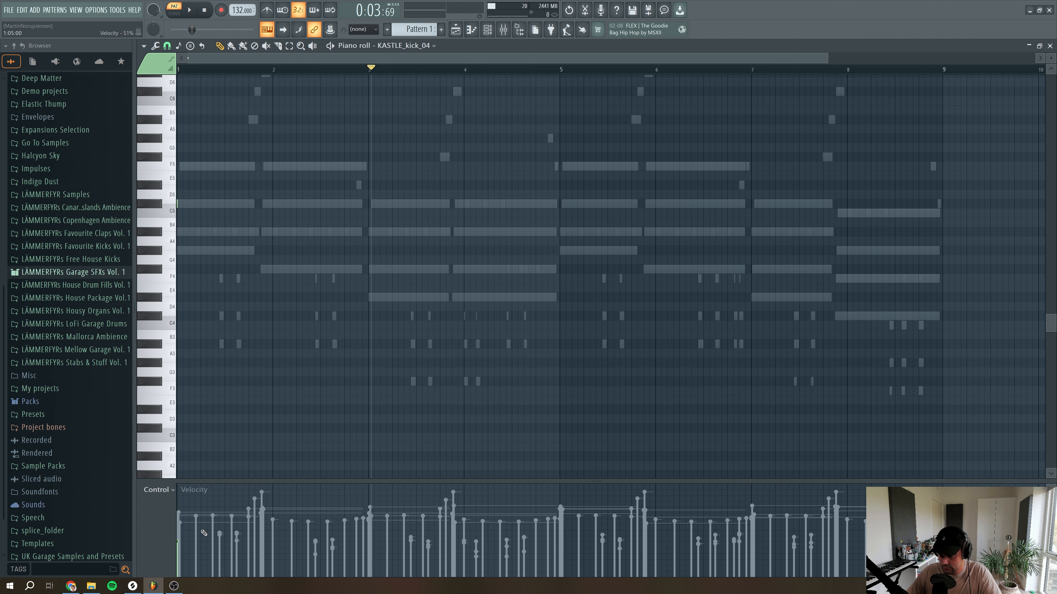
key(space)
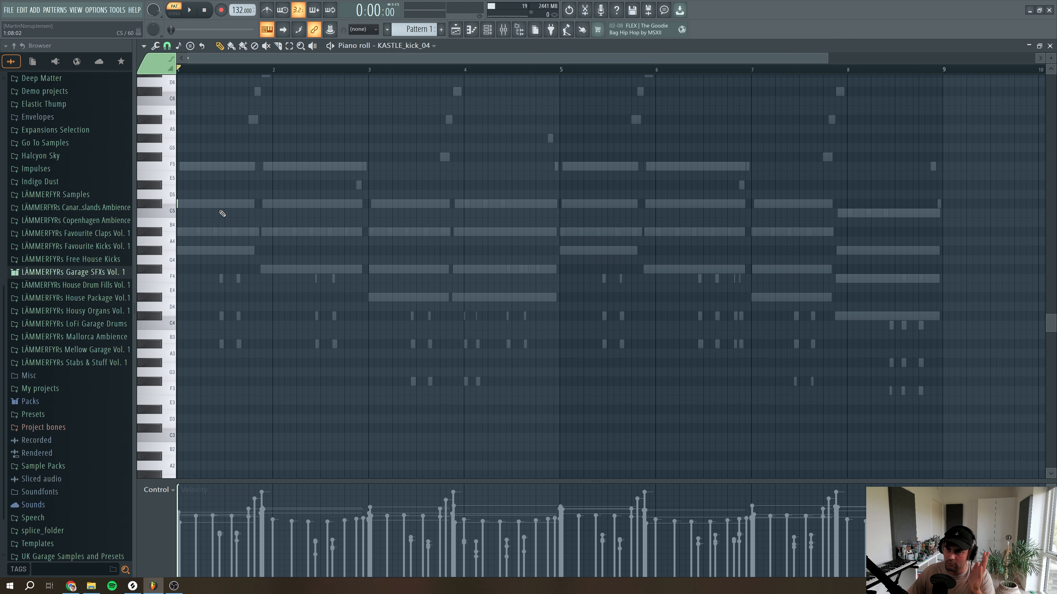
drag(199, 204, 201, 202)
click(225, 202)
click(249, 203)
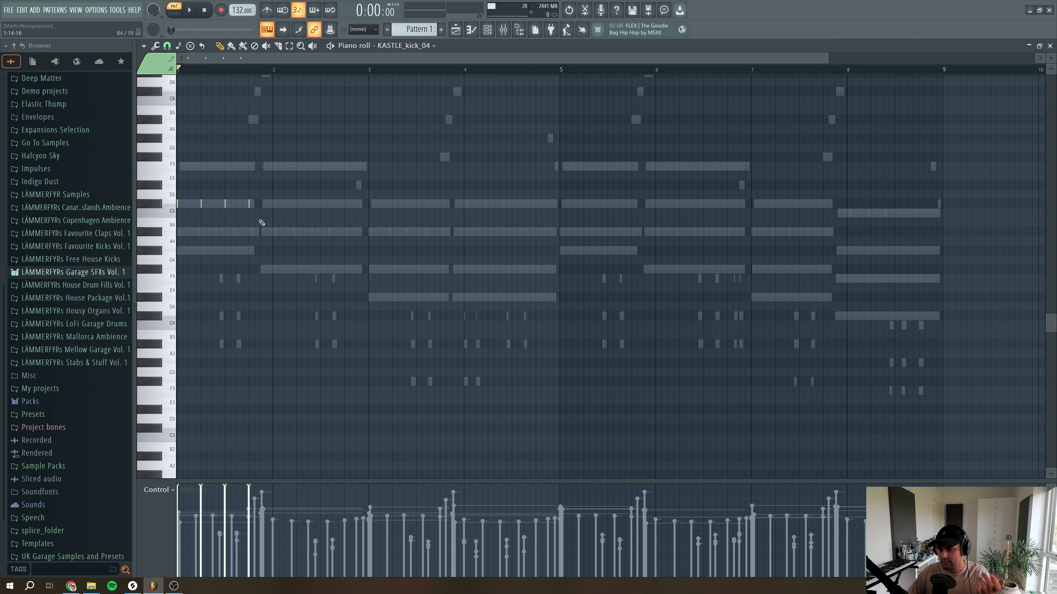
Play the pattern and add C#5 kicks on the four beats of bar 2 plus an extra one on step 15
key(space)
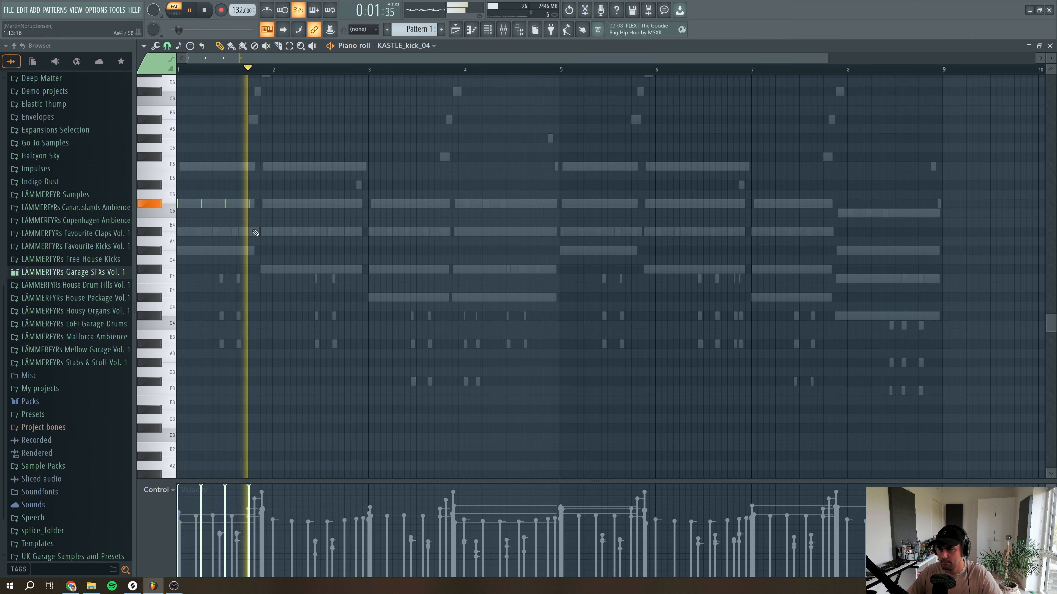
click(273, 203)
click(296, 204)
click(320, 204)
click(344, 204)
click(356, 204)
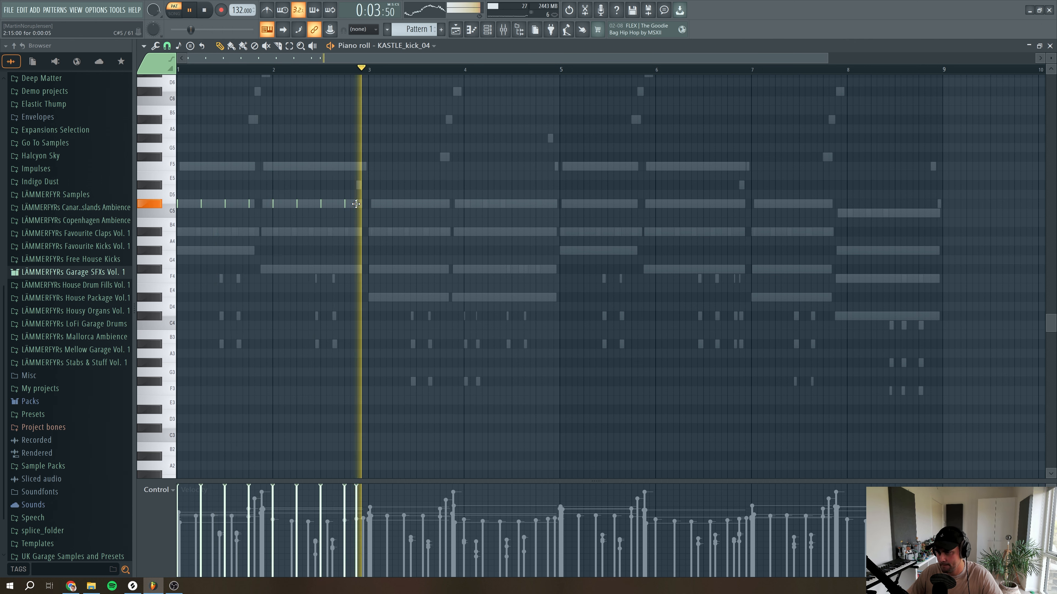
Duplicate the two-bar kick pattern into bars 3 and 4 and clear the note selection
key(ctrl+a)
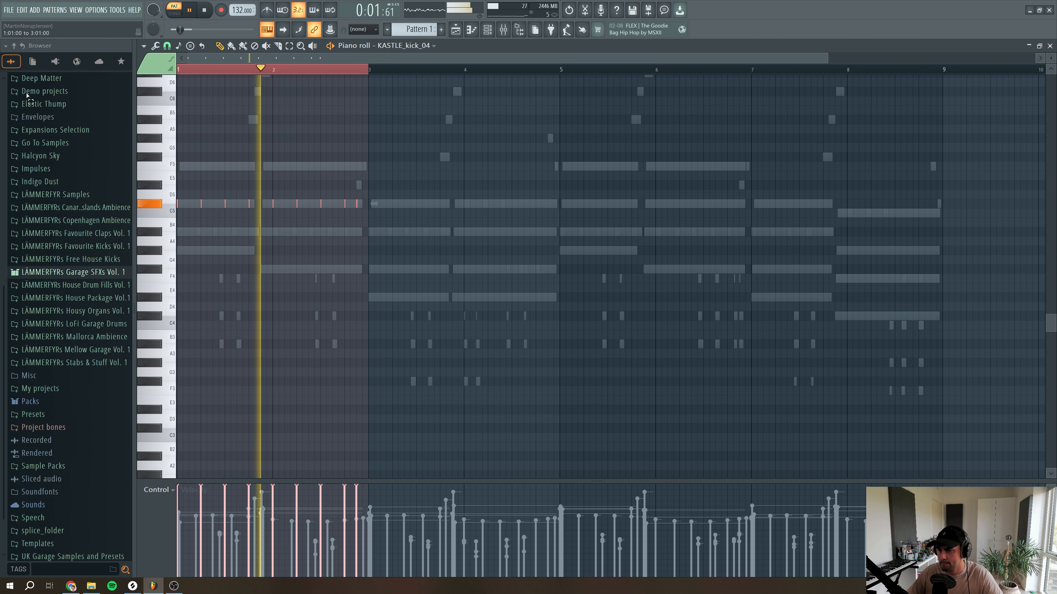
key(ctrl+b)
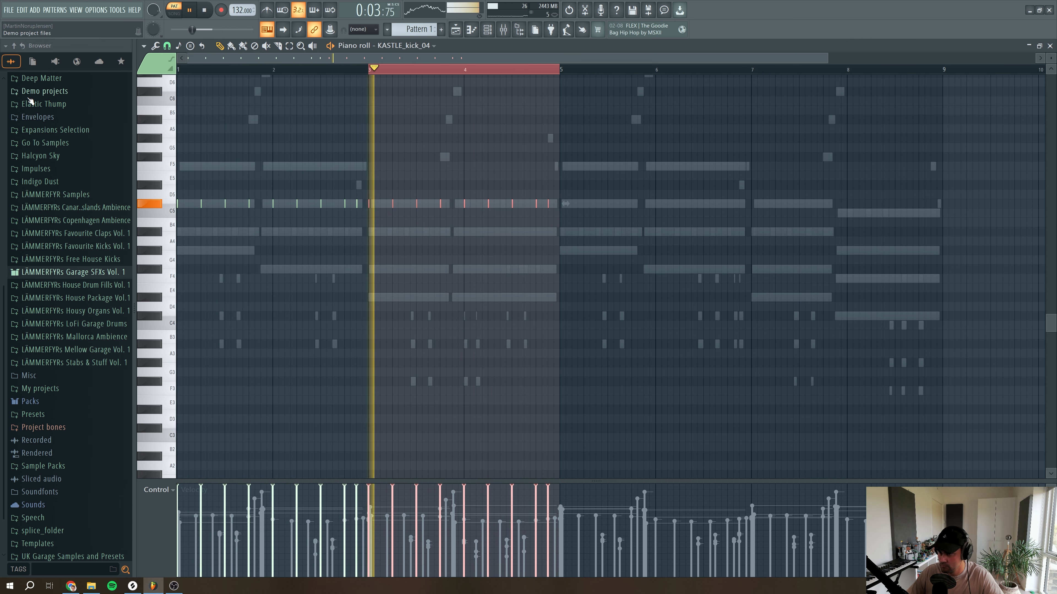
key(ctrl+d)
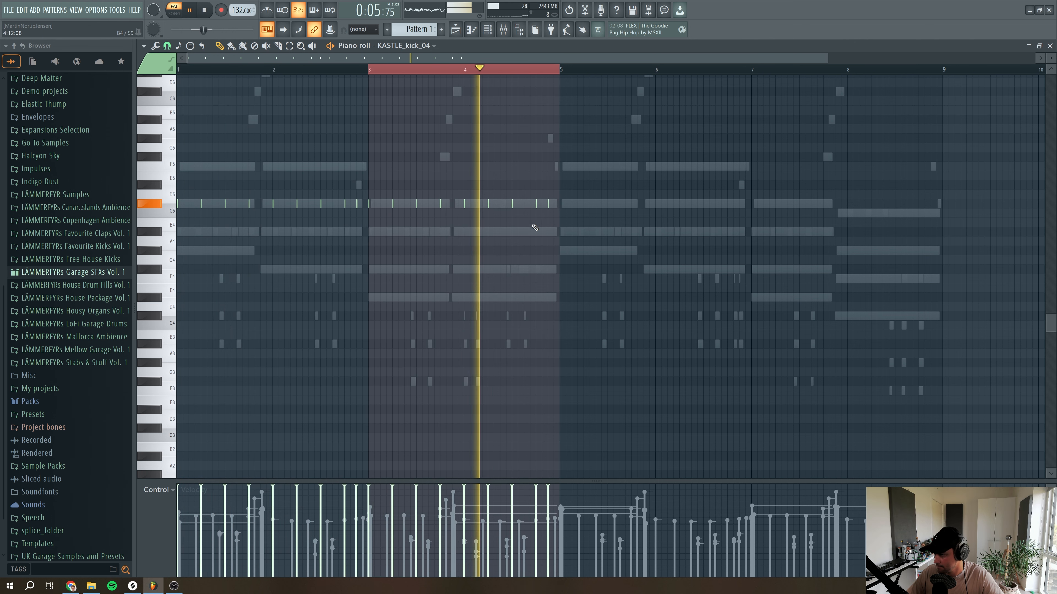
Vary the end of bar 4 by adding a kick on step 12 and shifting the last two to steps 14 and 16
click(530, 205)
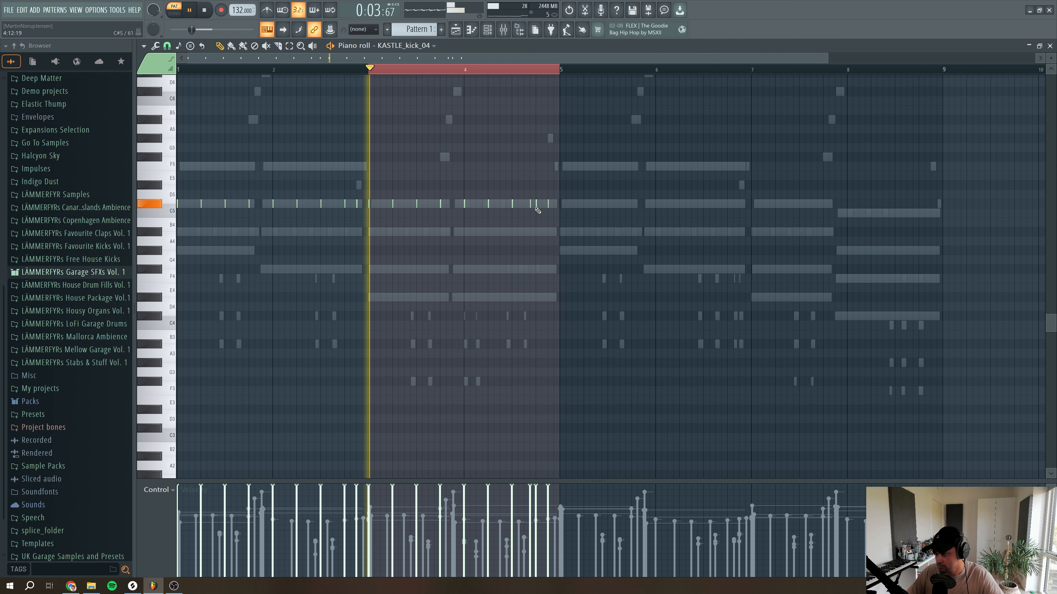
drag(536, 204, 542, 205)
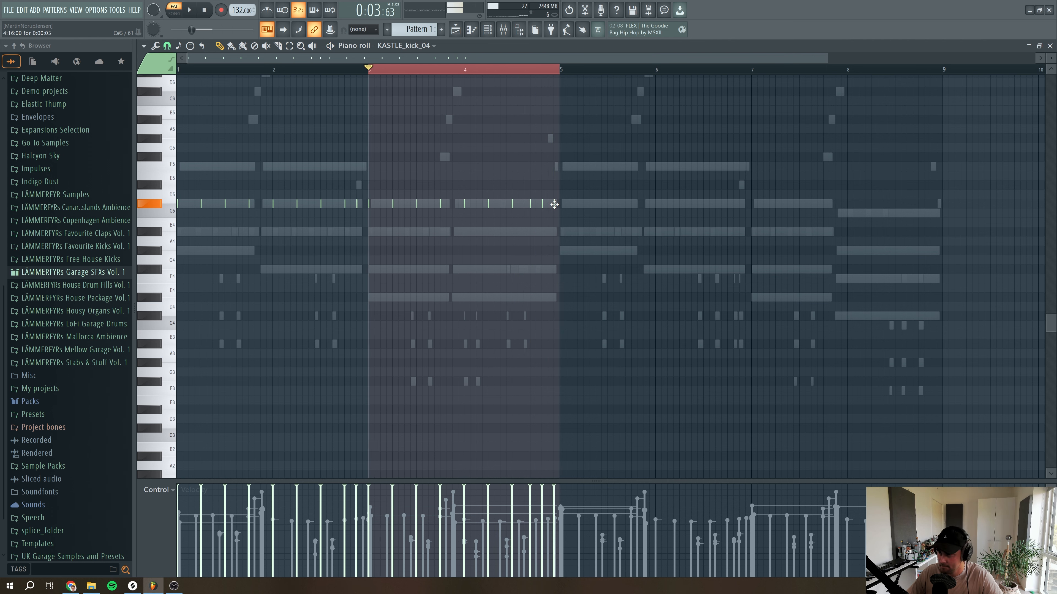
Move the last two kicks of bar 4 to steps 13 and 15 and slightly lower the step 12 kick's velocity
click(537, 204)
key(space)
key(space)
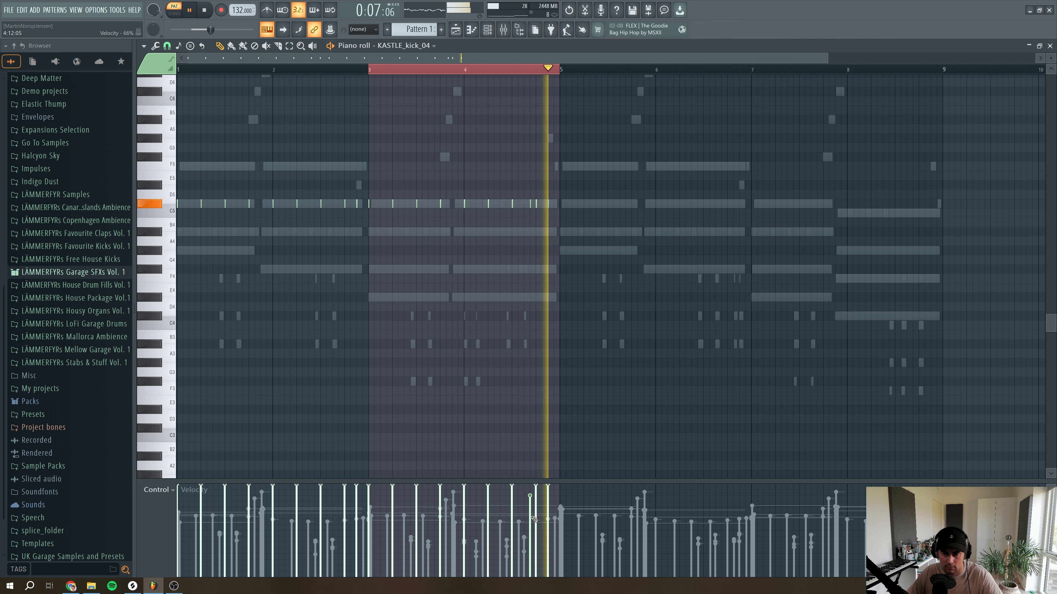
key(space)
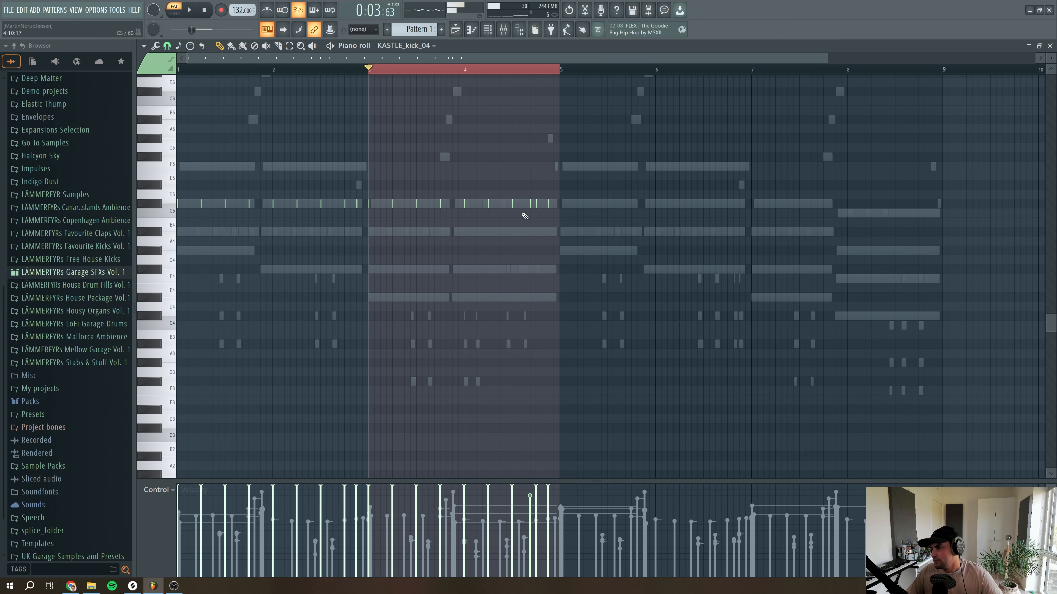
Nudge the step 12 kick in bar 4 slightly later and slightly lower the velocity of the last kicks in bars 2 and 4
drag(827, 58, 517, 58)
drag(501, 58, 588, 58)
click(635, 204)
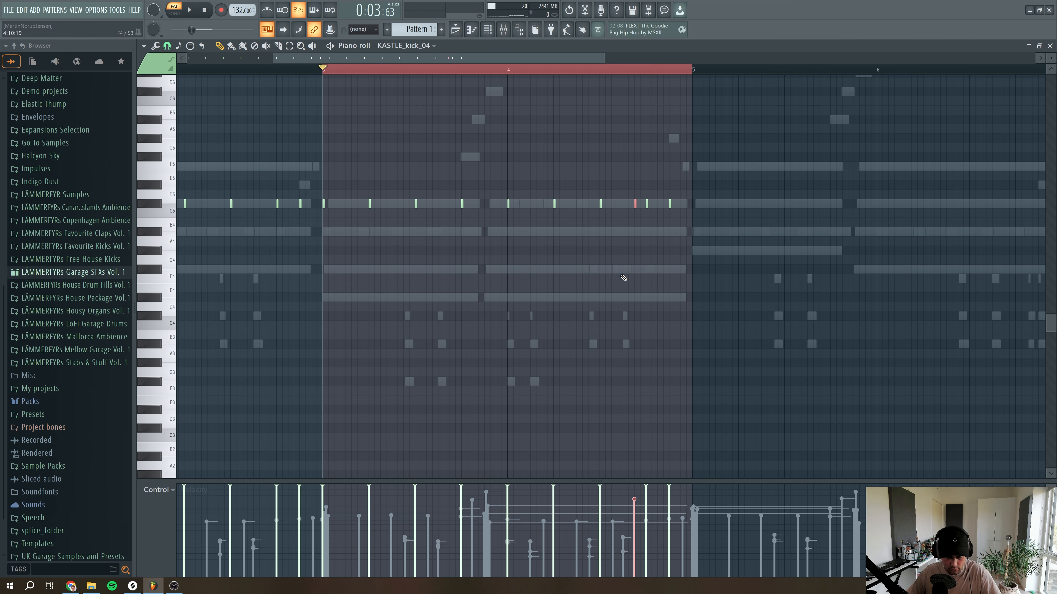
key(ctrl+q)
click(586, 353)
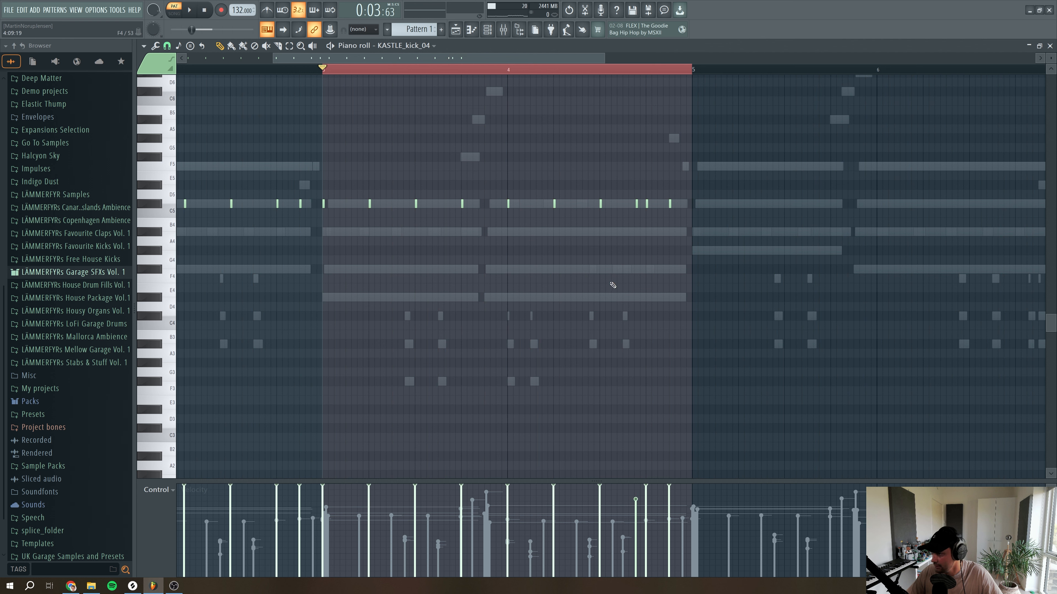
key(space)
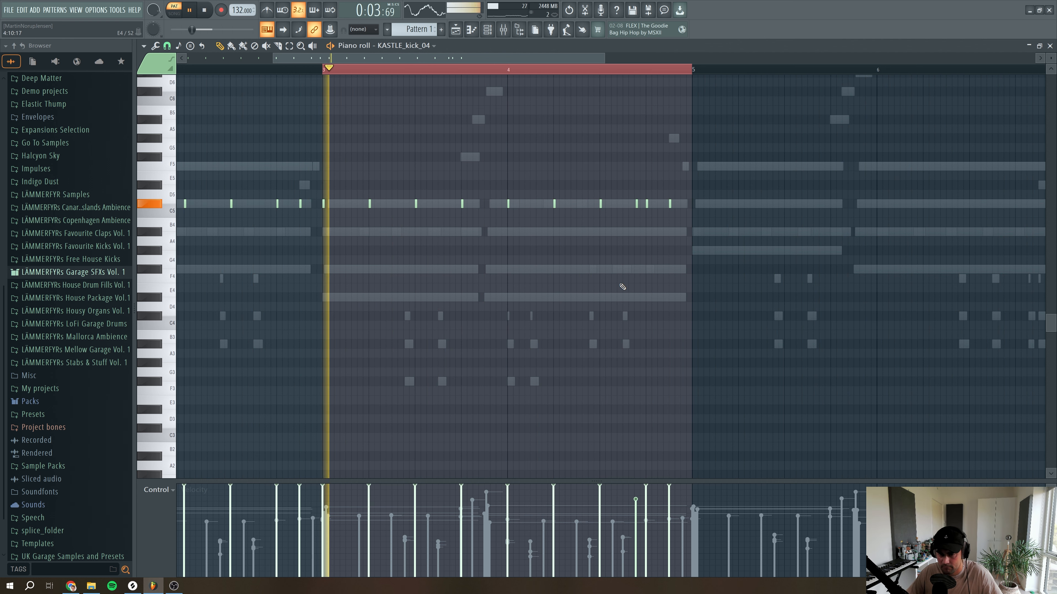
key(space)
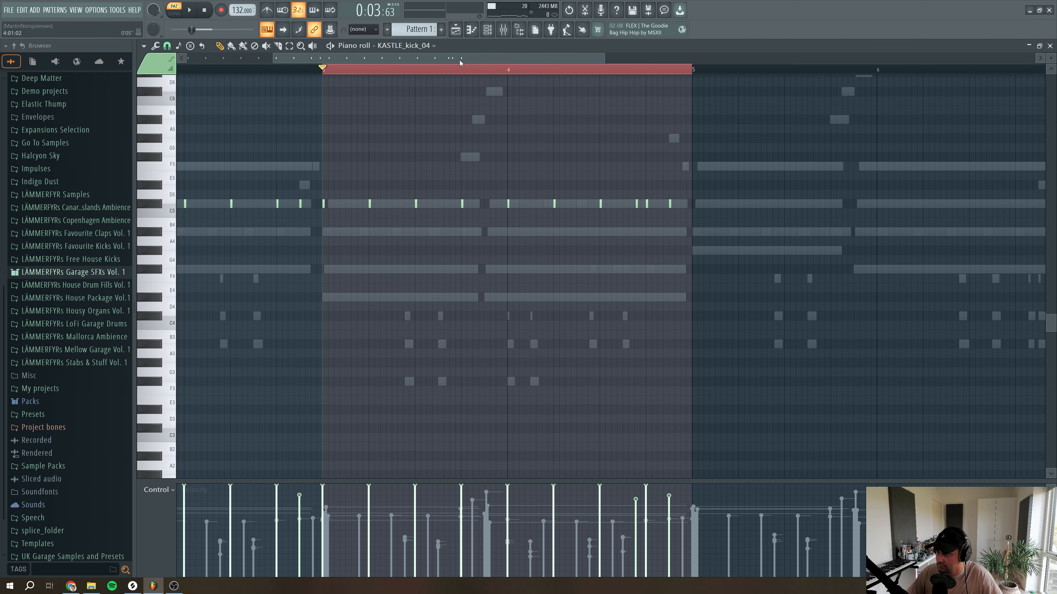
Duplicate the whole four-bar kick pattern into bars 5 to 8 and play it back
scroll(460, 62, left, 3)
drag(519, 58, 929, 59)
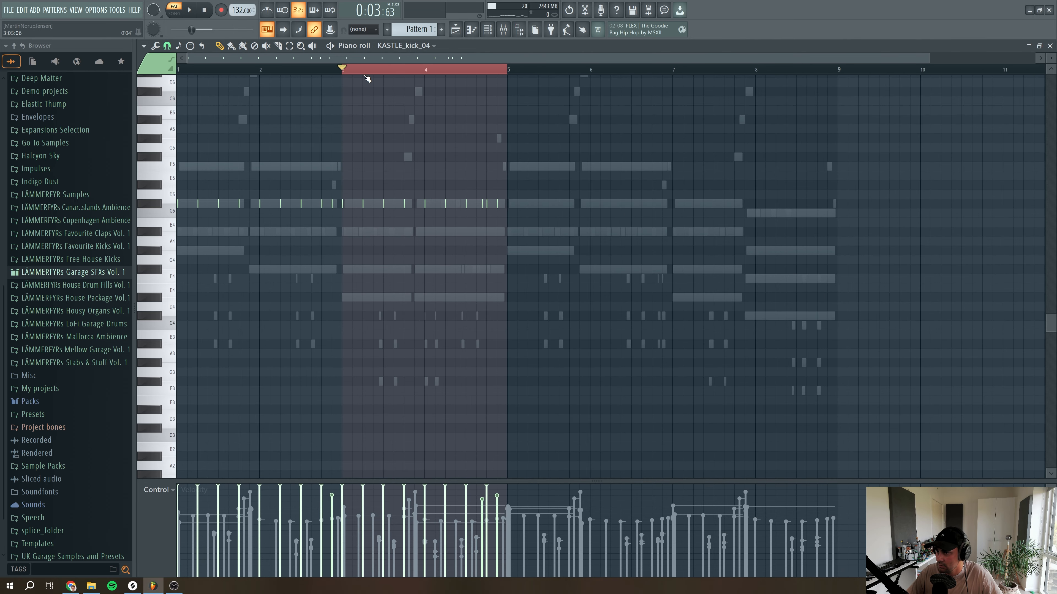
drag(343, 70, 175, 69)
click(177, 45)
click(179, 109)
key(ctrl+a)
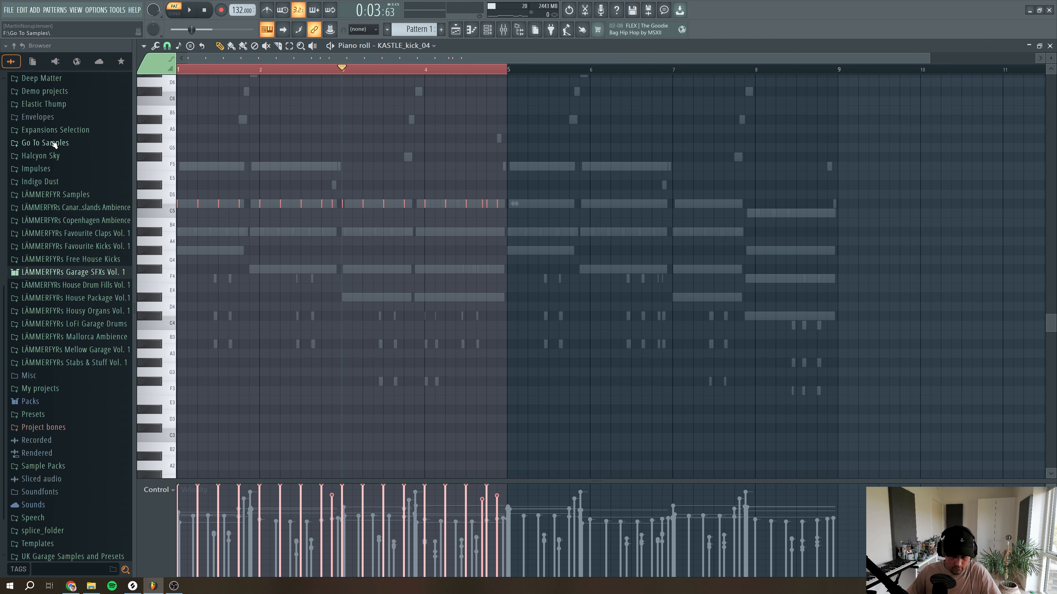
key(ctrl+b)
key(space)
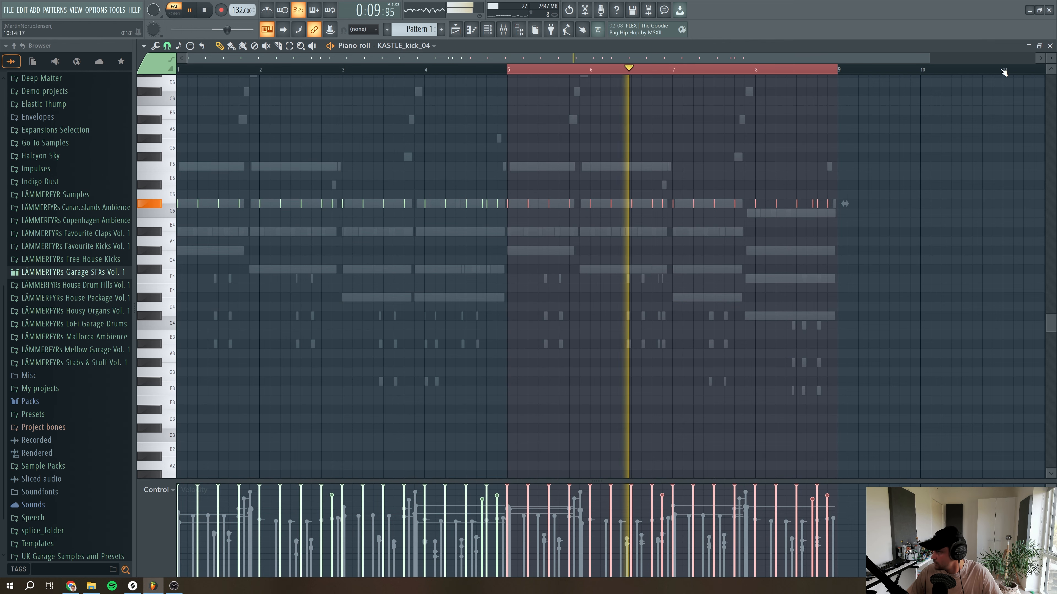
Close the piano roll, rename the kick sample's channel as Kickdrum and color it dark blue (#282876)
click(1049, 46)
right_click(233, 189)
click(296, 210)
text(Kickdrum)
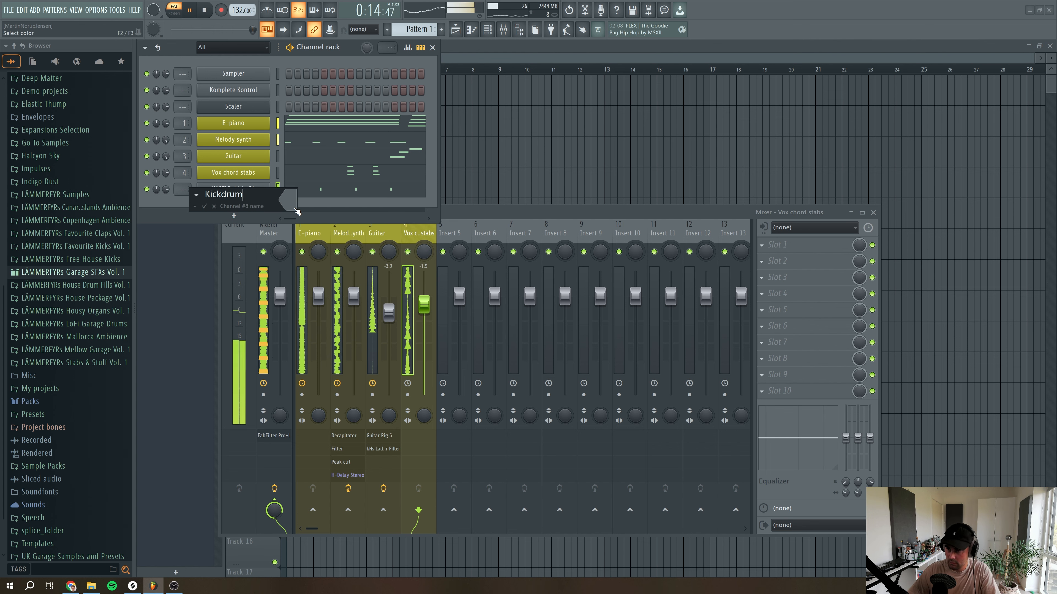
click(294, 211)
click(396, 377)
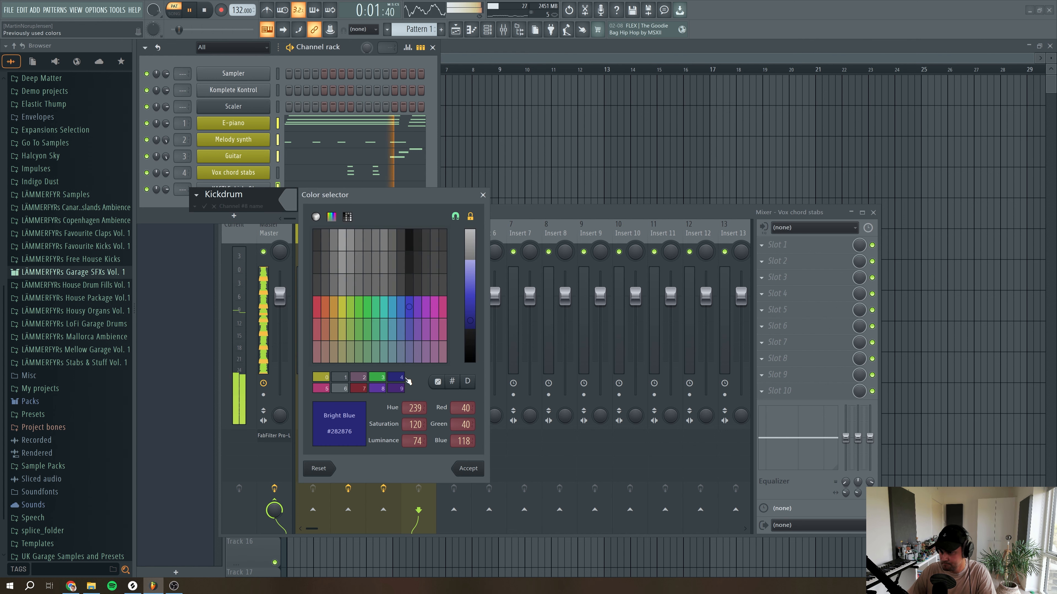
key(Return)
Route the Kickdrum channel to mixer track 5 and close its sampler settings
click(233, 189)
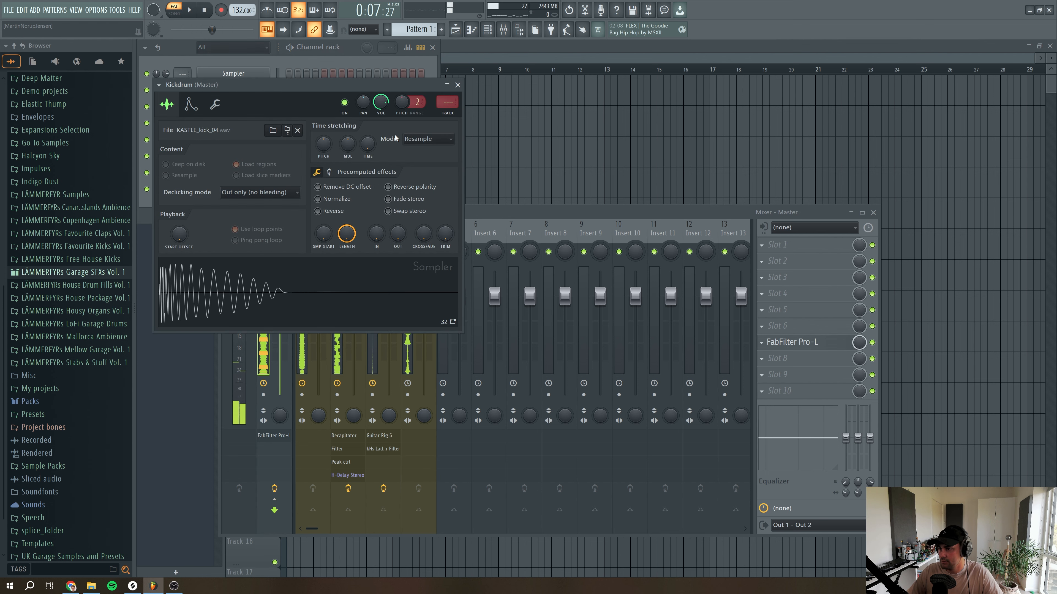
key(ctrl+l)
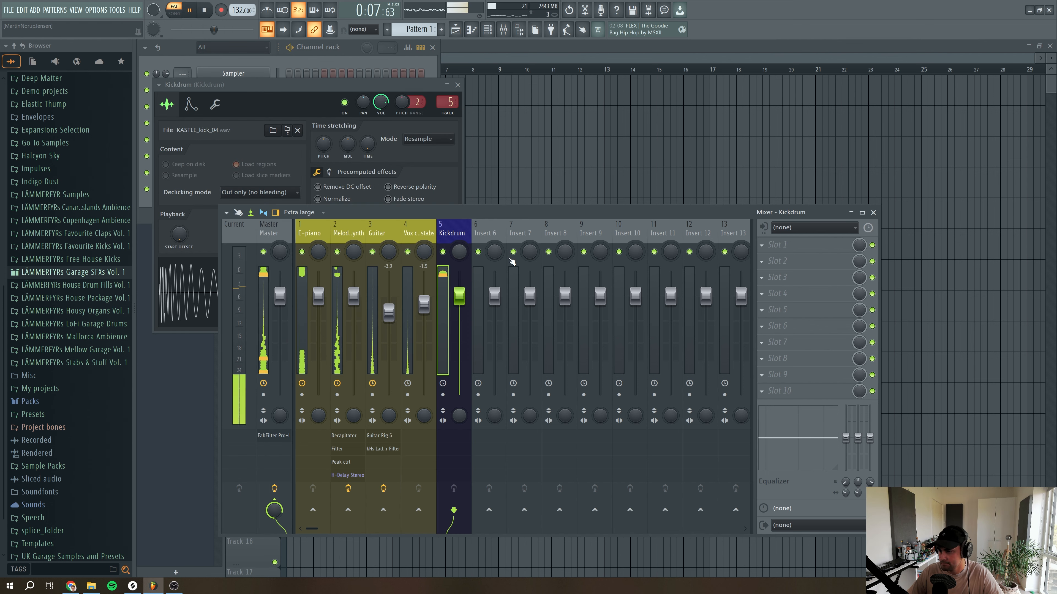
click(457, 85)
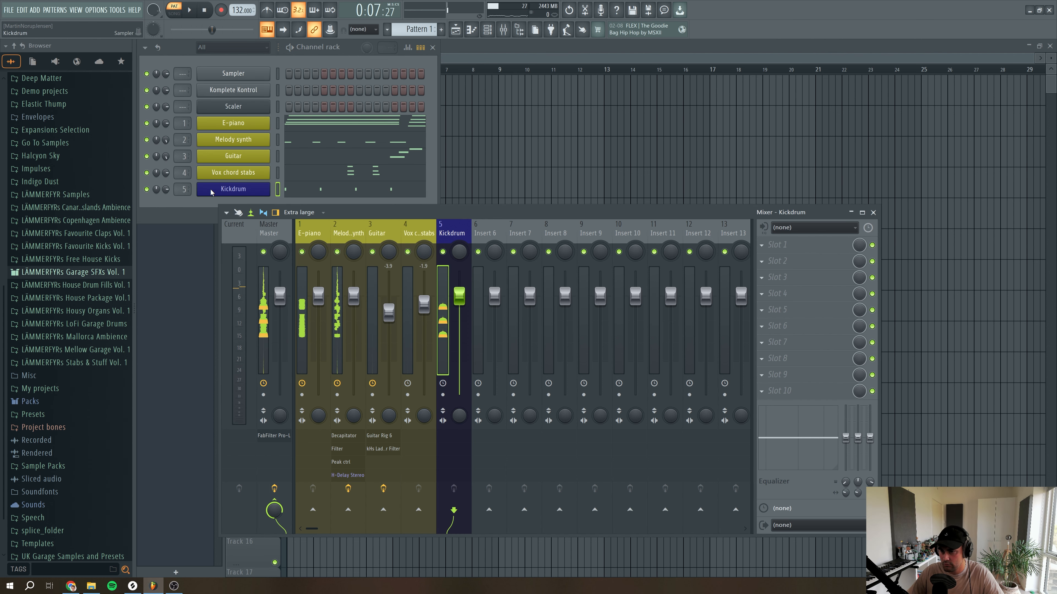
Set the Kickdrum channel to cut itself and reopen its piano roll
right_click(269, 187)
click(220, 194)
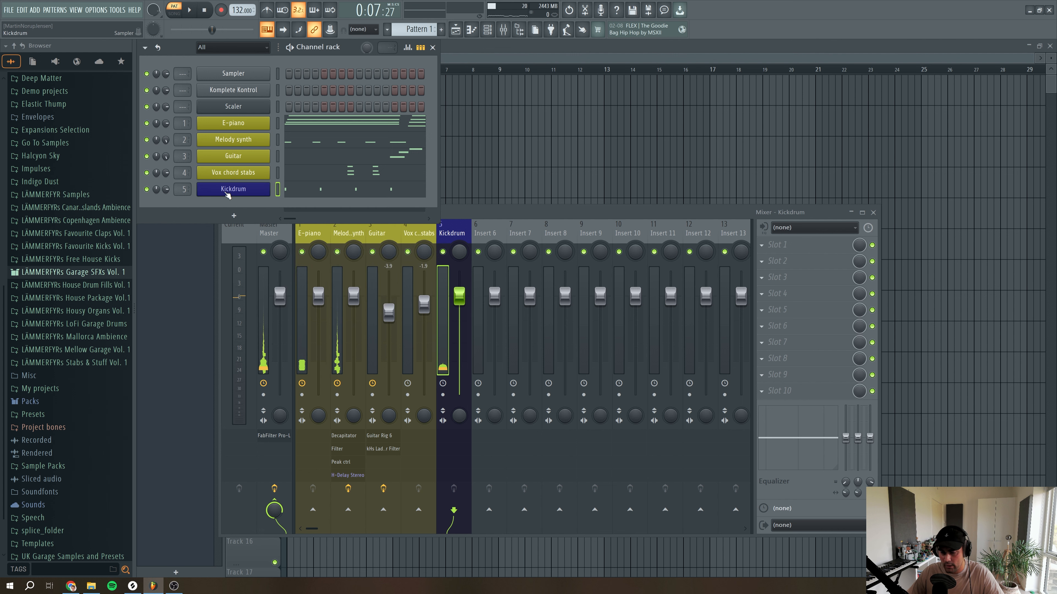
right_click(220, 194)
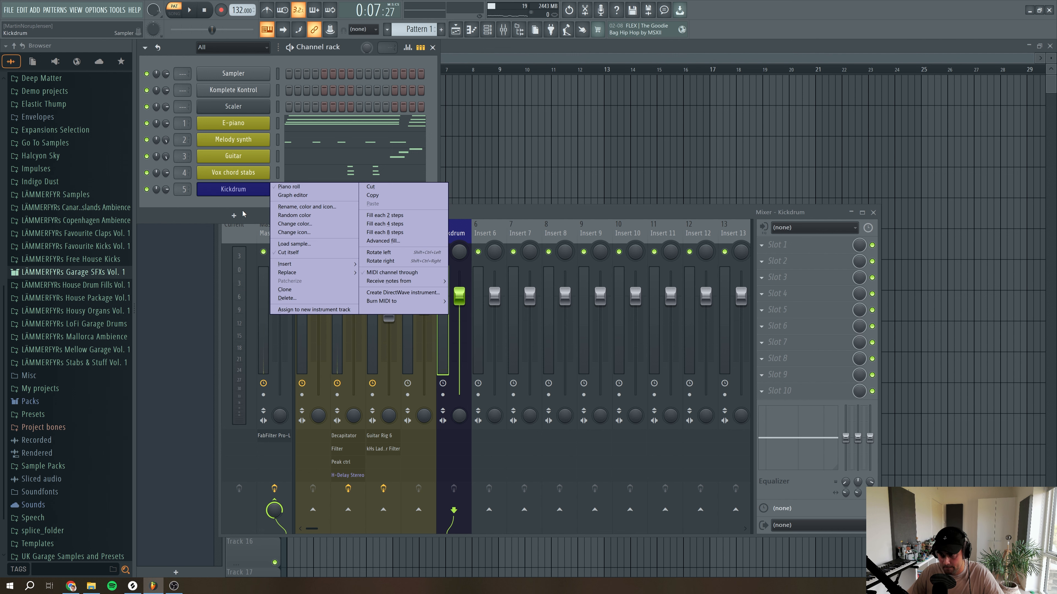
click(292, 252)
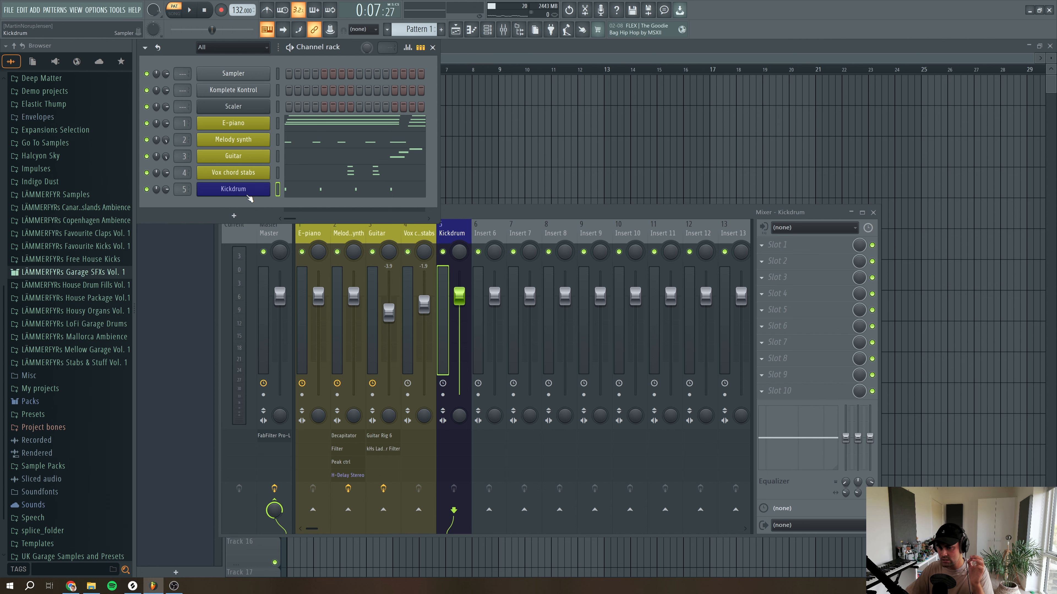
click(338, 192)
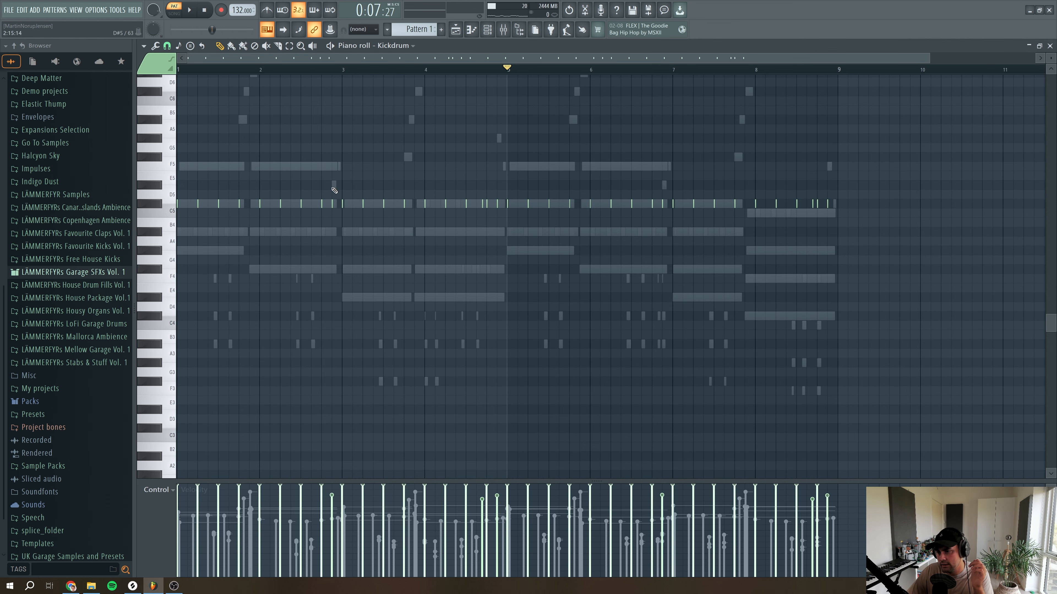
Examine the Kickdrum notes leading up to bar 5 in the piano roll, close it, and play back the pattern
drag(928, 54, 588, 57)
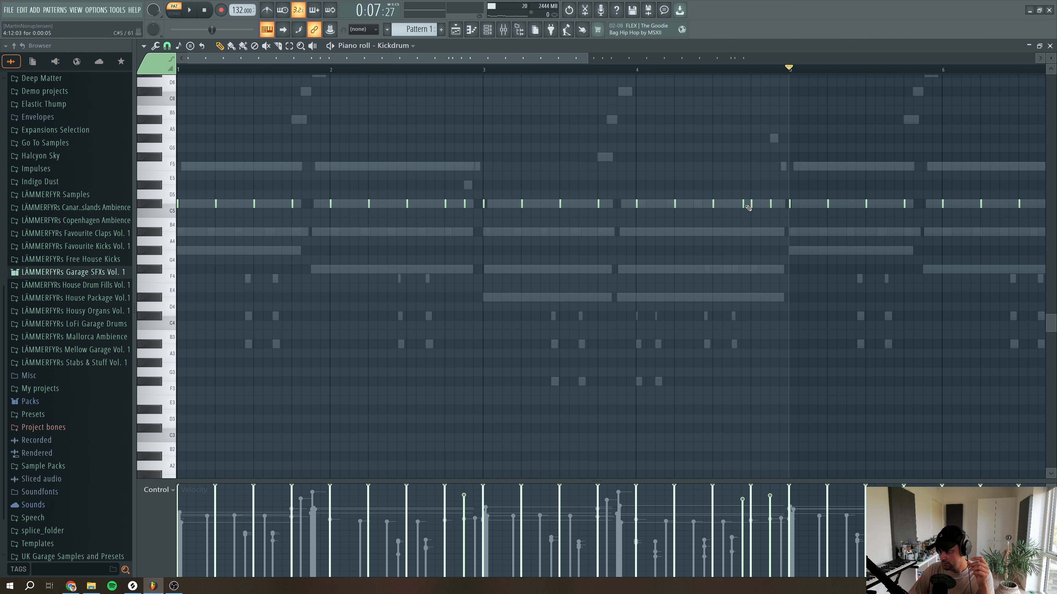
drag(587, 59, 404, 59)
drag(394, 60, 572, 77)
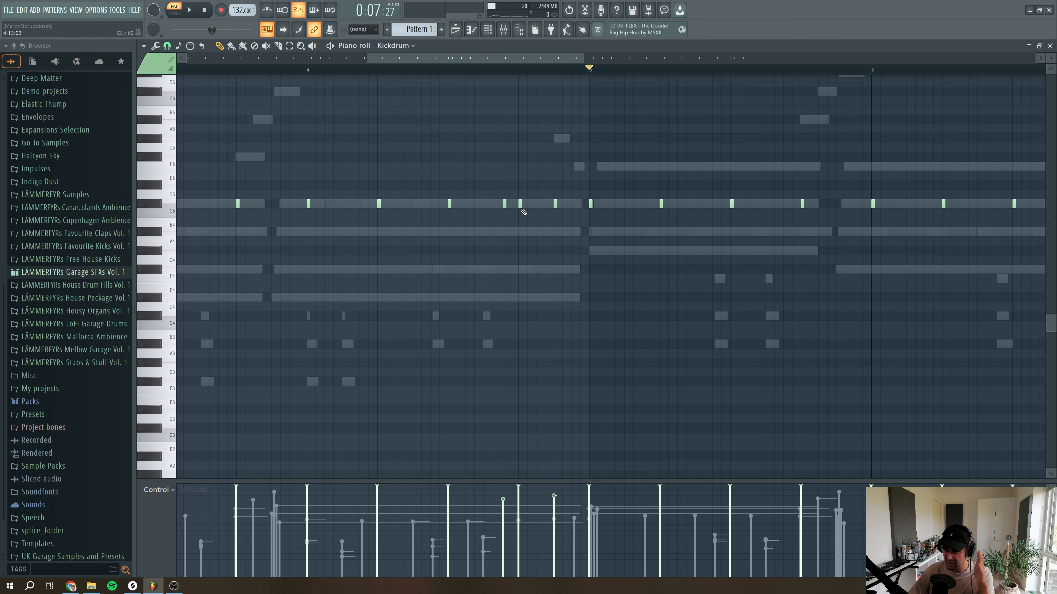
click(1049, 45)
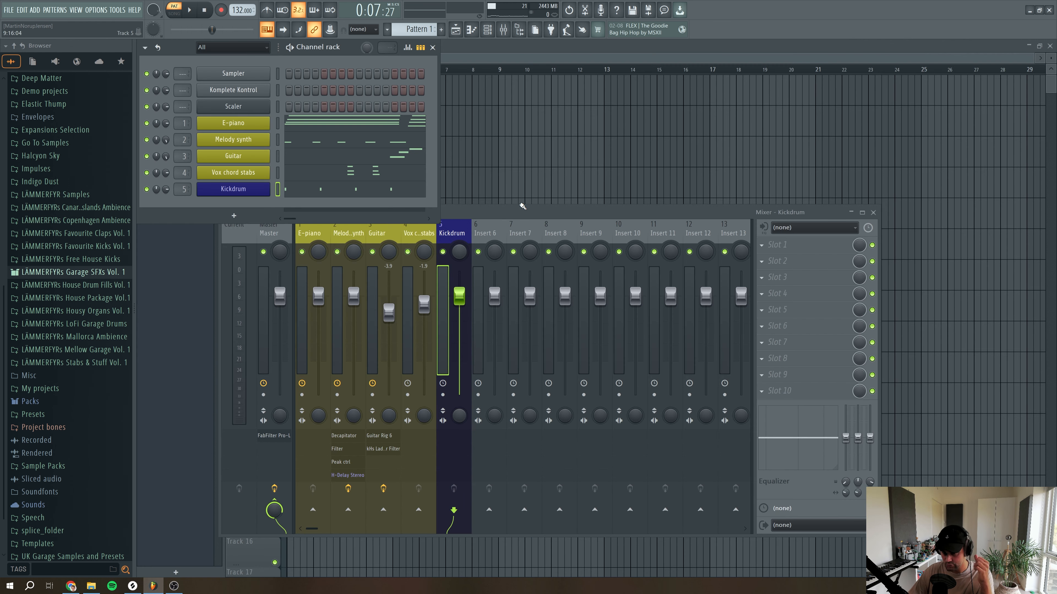
key(space)
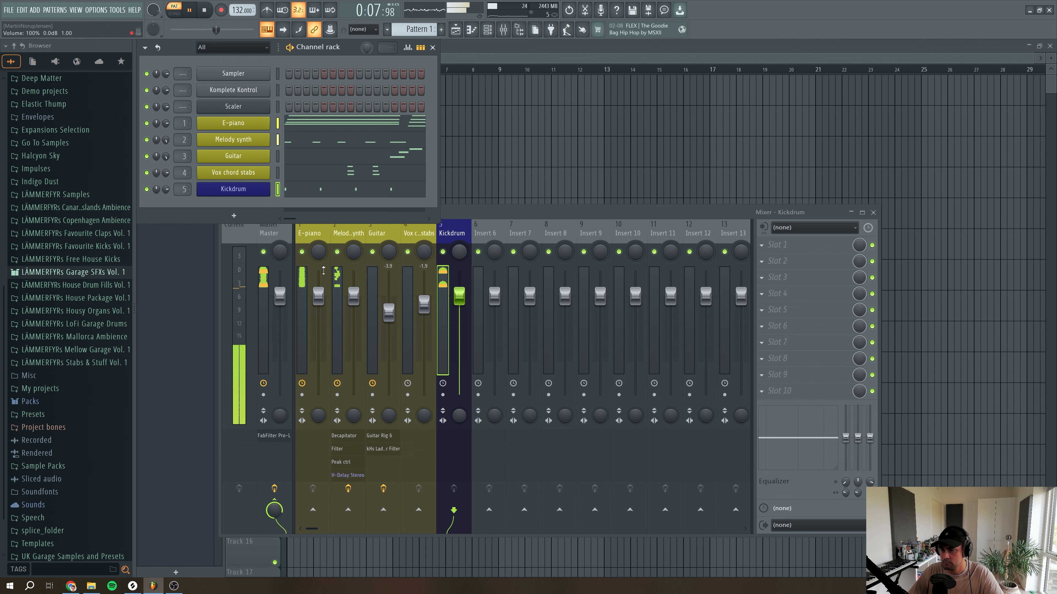
key(space)
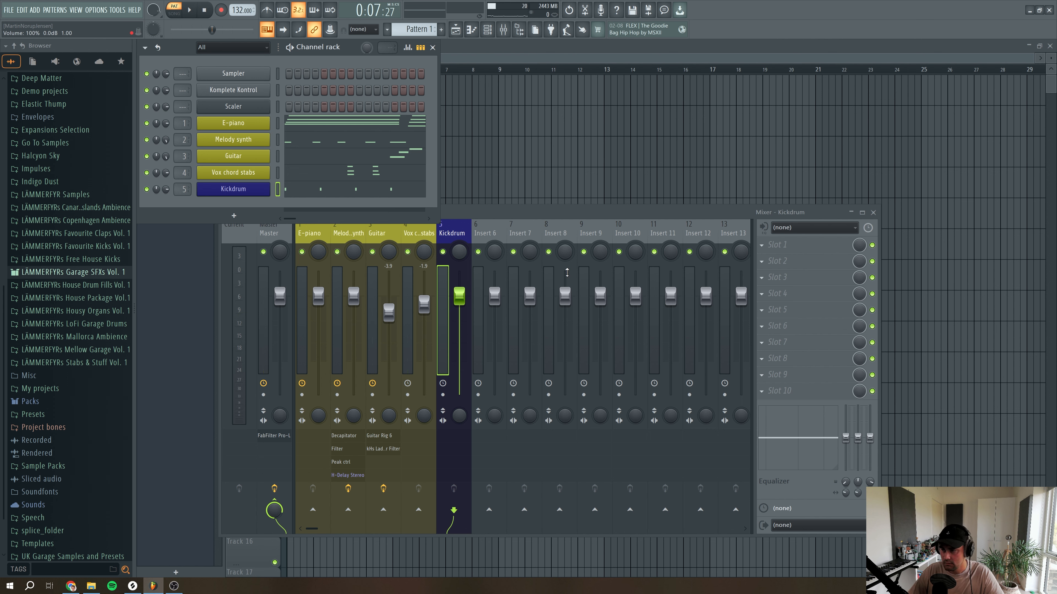
Rename mixer track Insert 9 to "Instrument bus" and colour it green
right_click(611, 221)
click(630, 230)
text(Instrument bus)
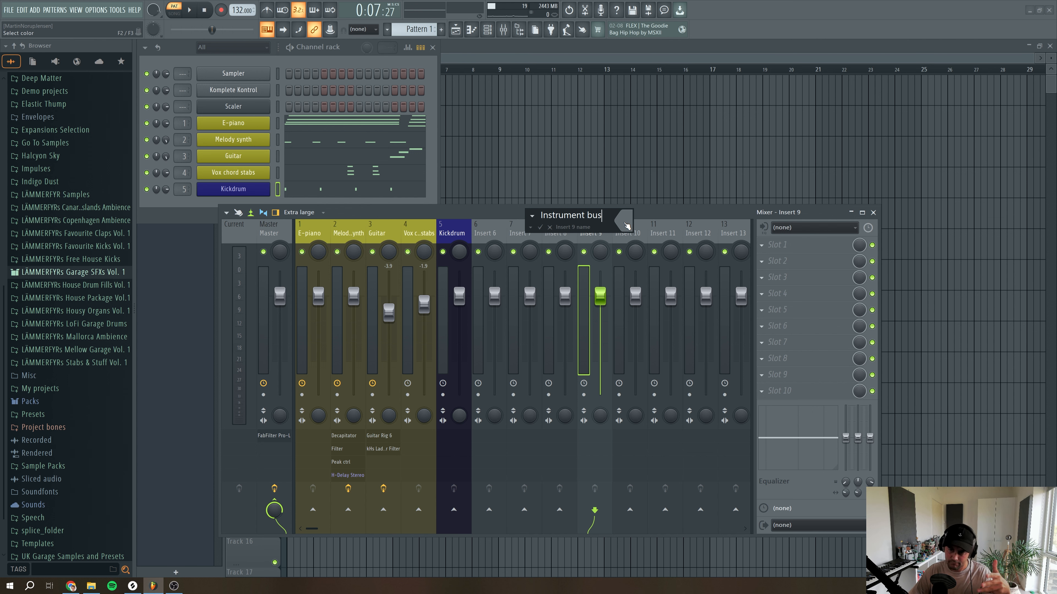
click(627, 225)
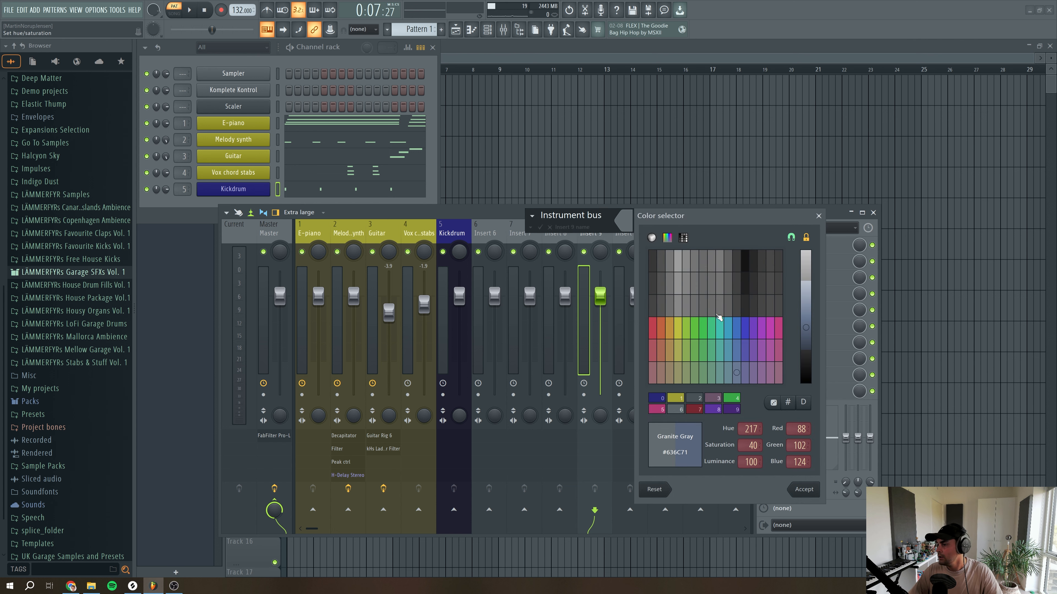
click(734, 398)
key(Return)
key(Return)
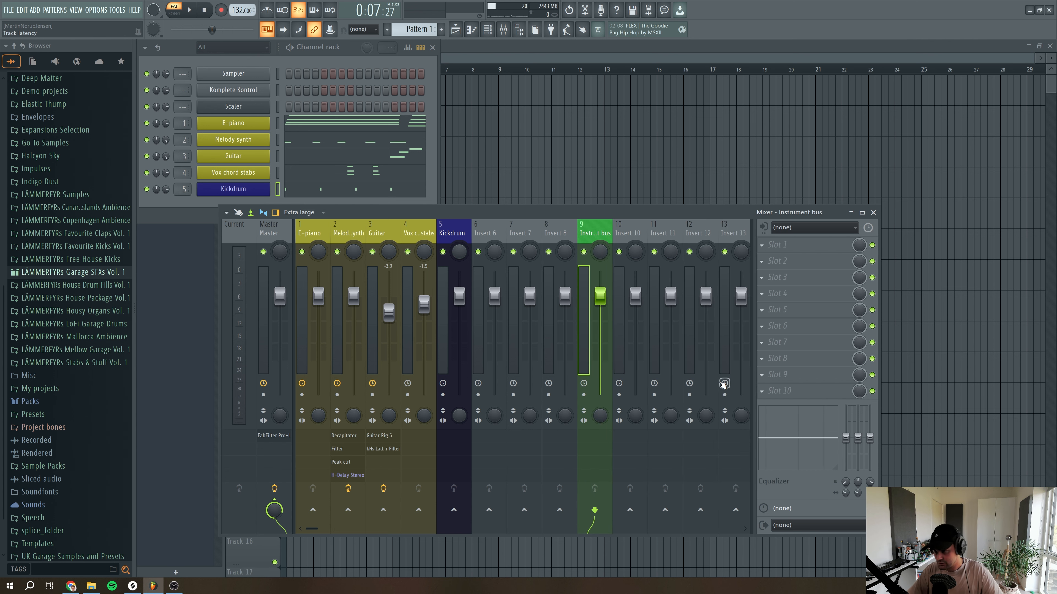
Move the Instrument bus next to Vox chord stabs and route E-piano, Melody synth, Guitar and Vox chord stabs only to it
key(alt+Left)
key(alt+Left)
key(alt+Left)
key(alt+Left)
click(313, 236)
ctrl+shift+click(346, 236)
ctrl+shift+click(380, 236)
ctrl+shift+click(416, 236)
right_click(454, 510)
click(473, 520)
click(488, 235)
click(526, 233)
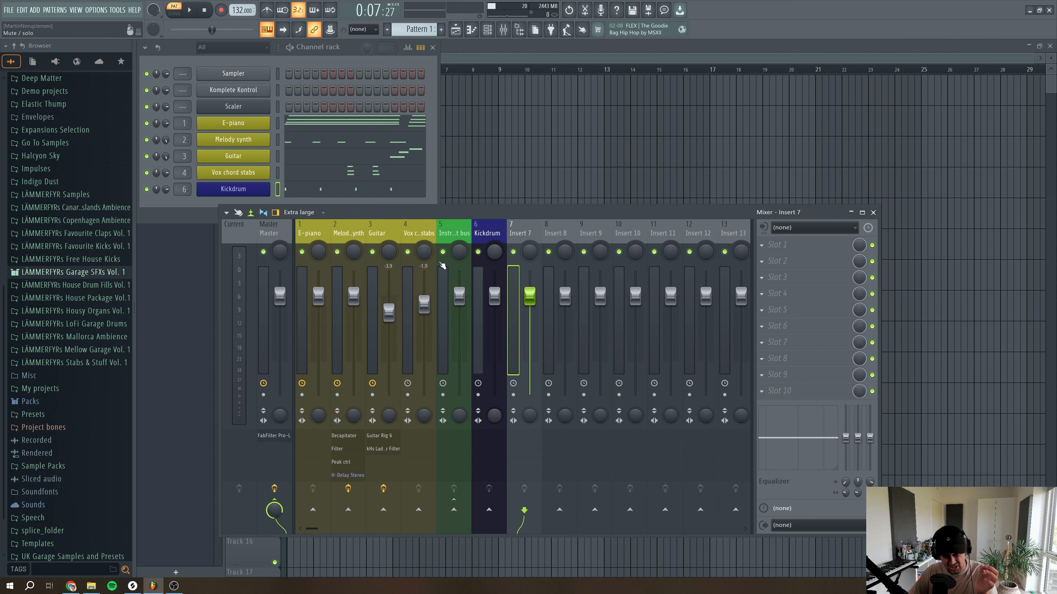
Examine the Kickdrum channel's sampler settings and waveform, then close its window
click(211, 202)
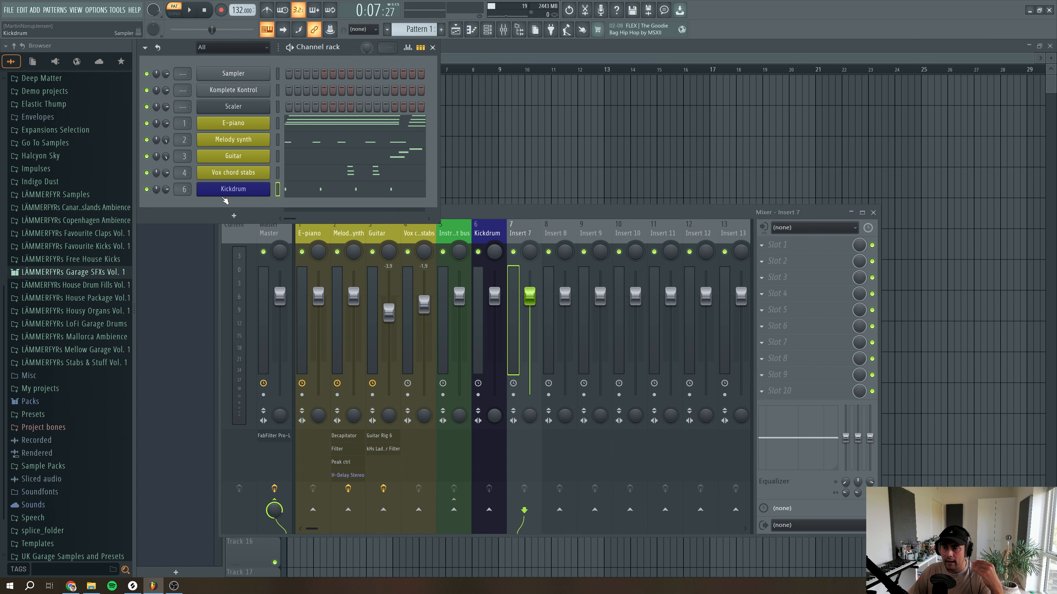
click(228, 190)
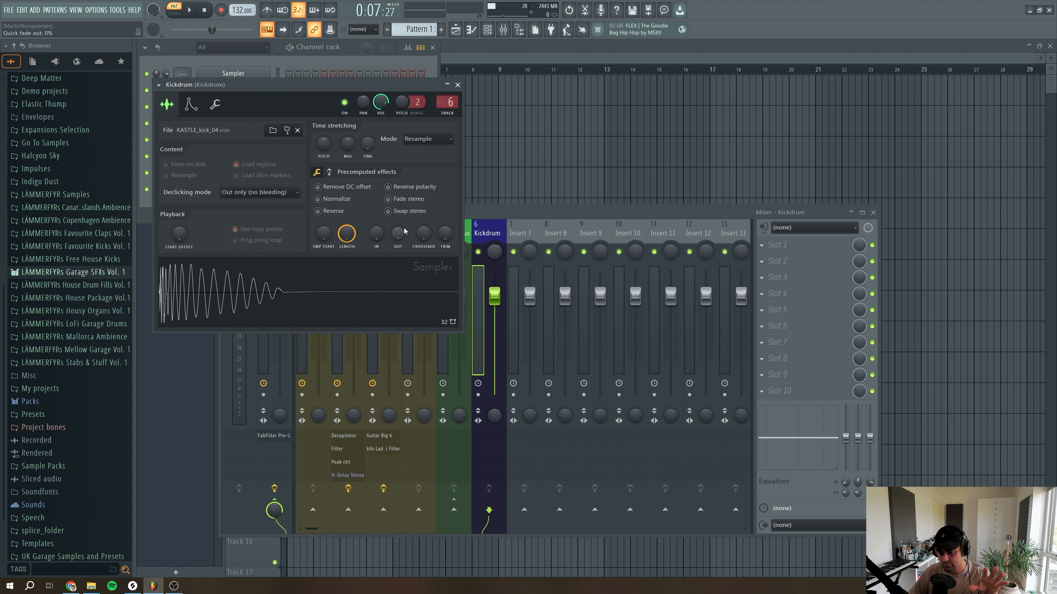
click(457, 85)
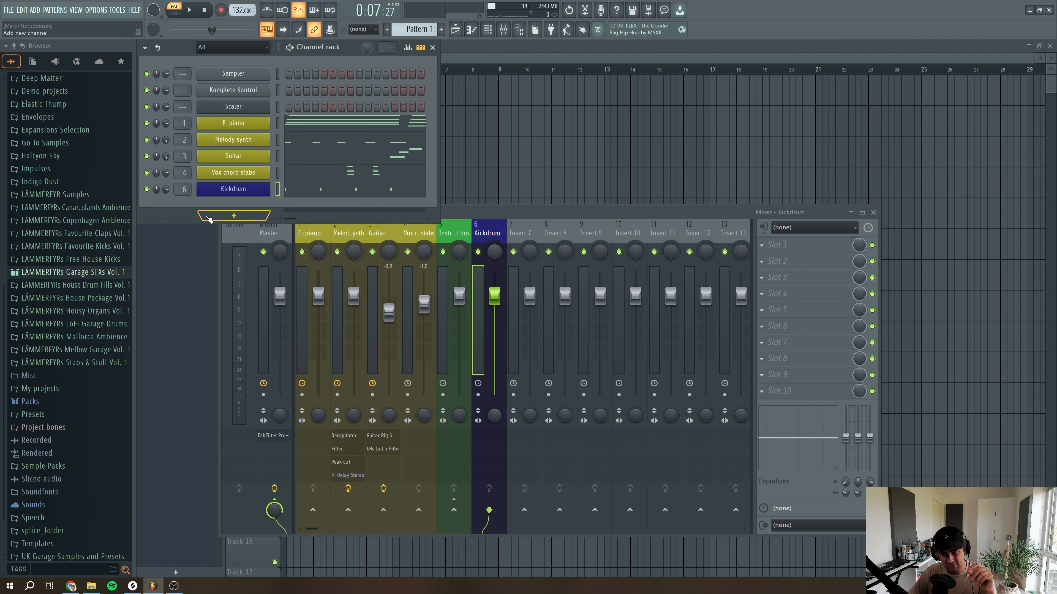
click(238, 190)
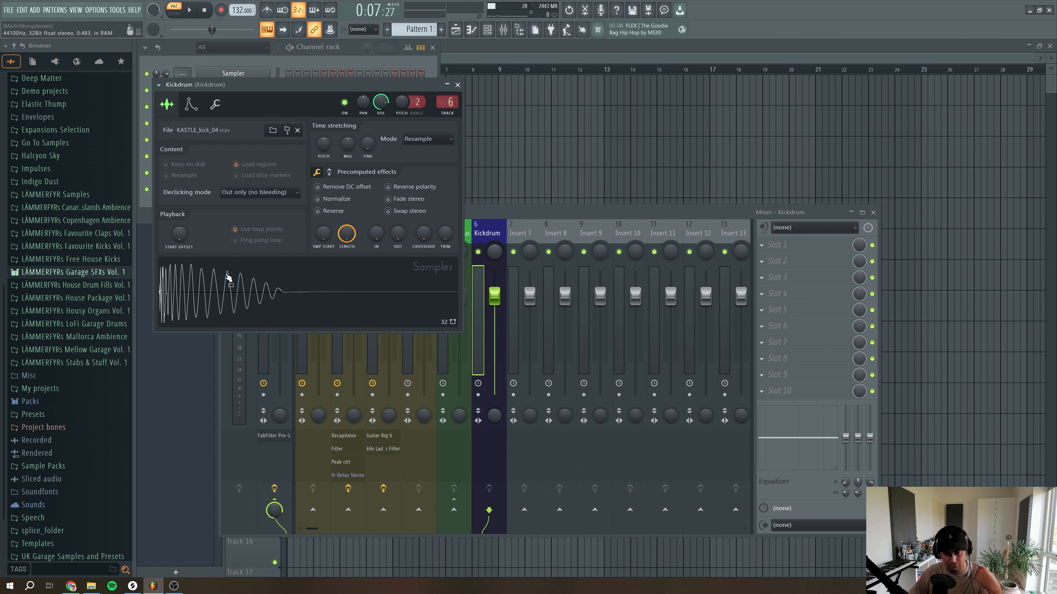
click(457, 85)
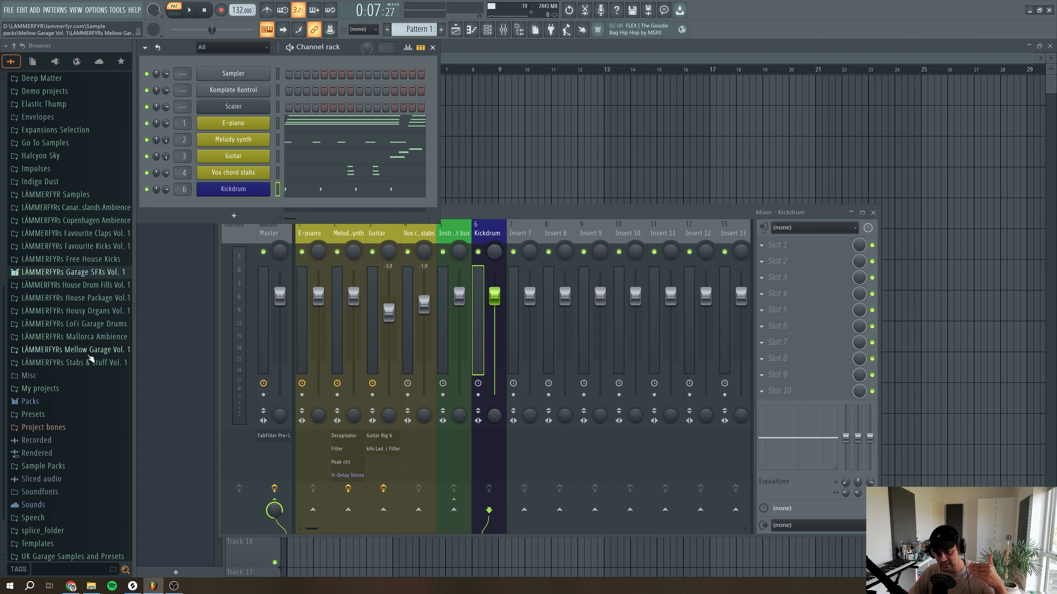
Add the RIM3 sample from the Snares-Rims folder of the 24bit percussion pack as a new channel below Kickdrum
scroll(71, 408, down, 2)
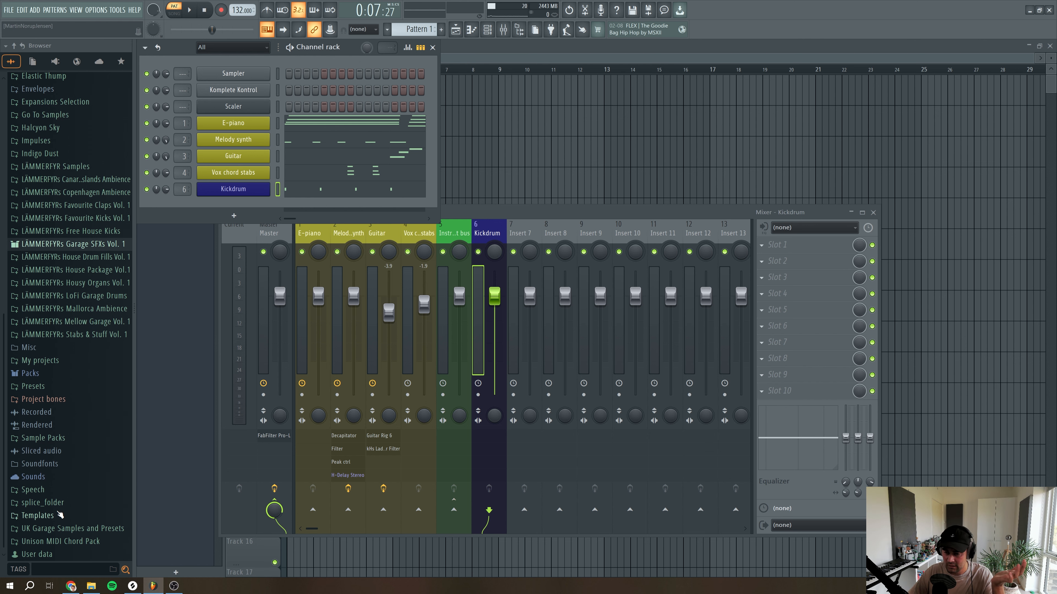
click(52, 439)
scroll(59, 452, down, 4)
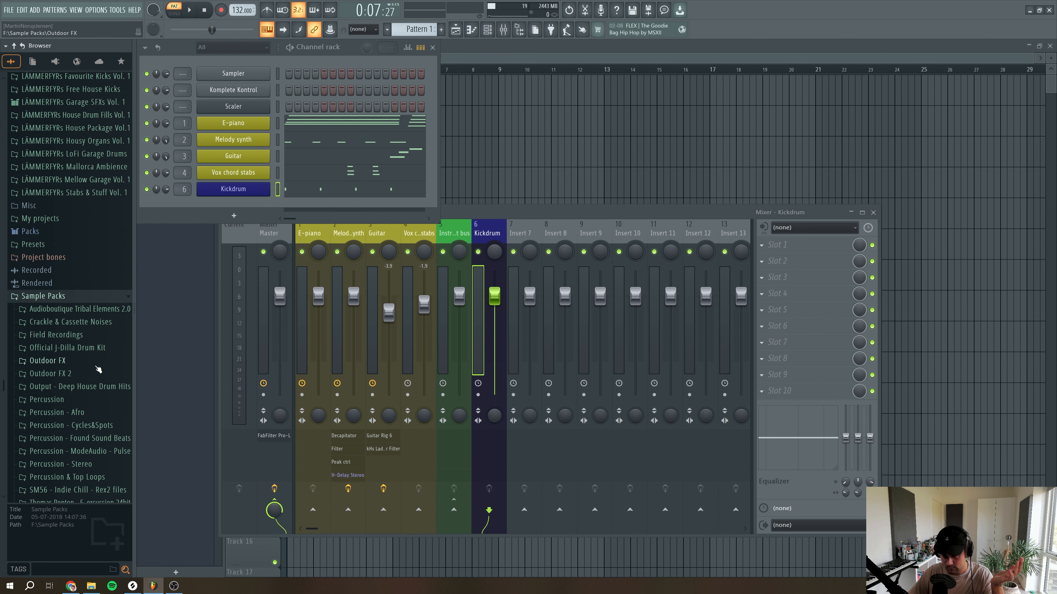
scroll(78, 333, down, 2)
click(72, 433)
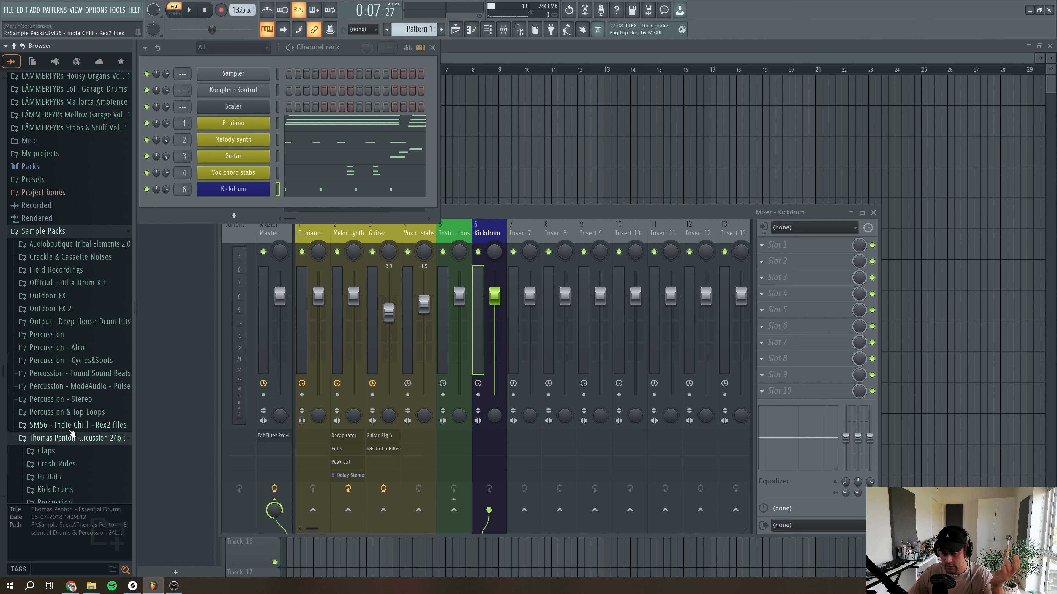
scroll(70, 432, down, 2)
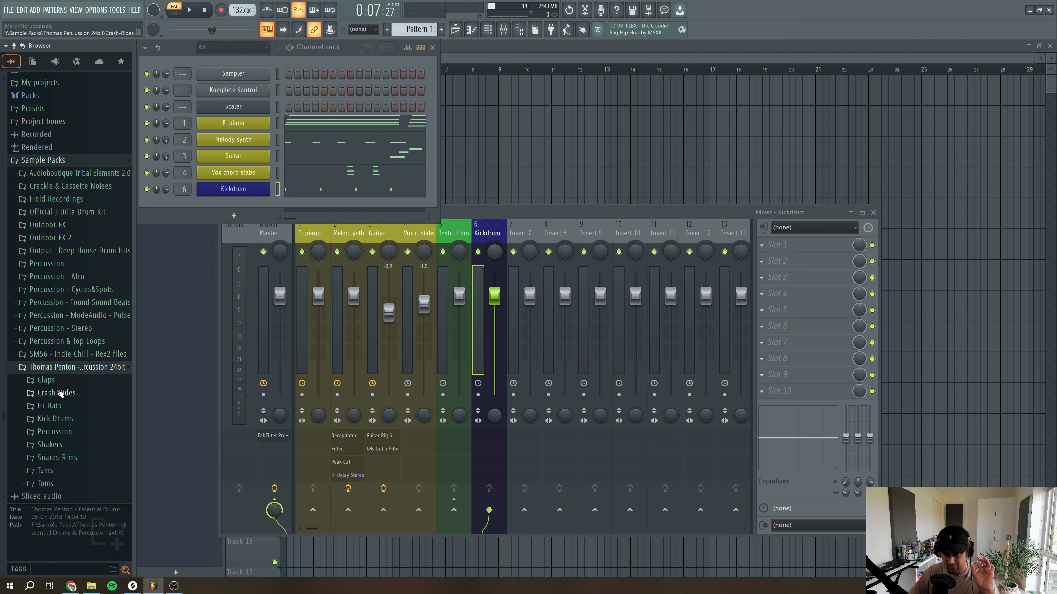
click(57, 458)
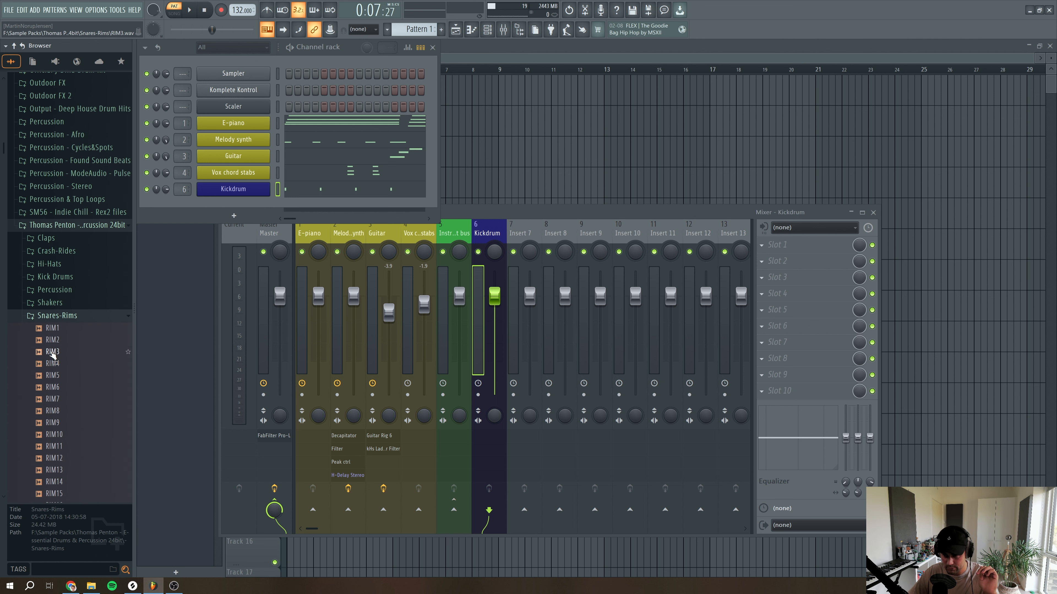
click(53, 353)
drag(53, 353, 254, 206)
Rename the RIM3 channel to "Sidechain trigger" and give it the same dark blue colour as Kickdrum
right_click(260, 206)
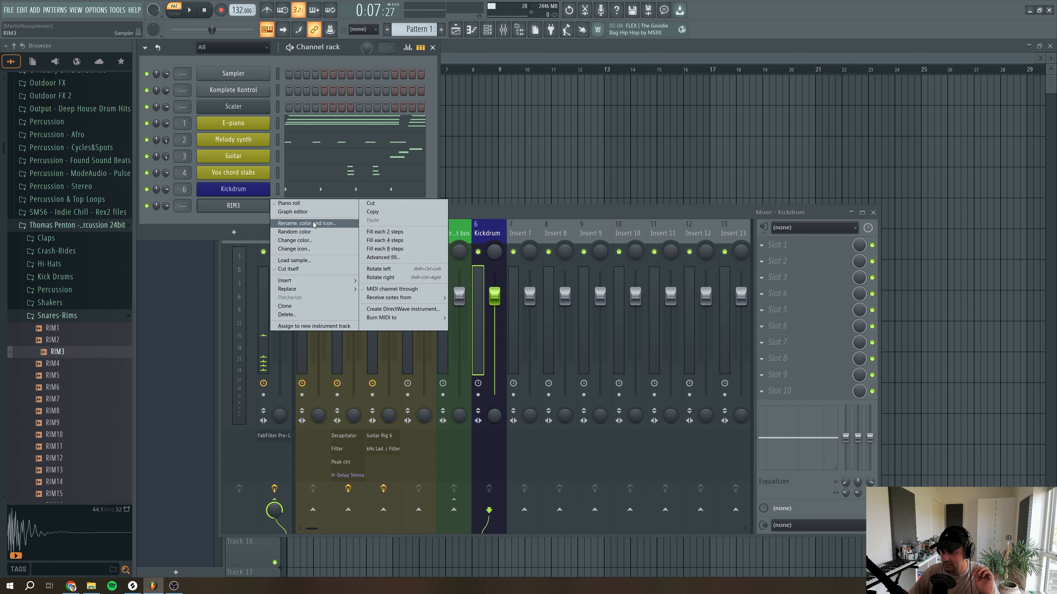
click(313, 223)
text(Sidec)
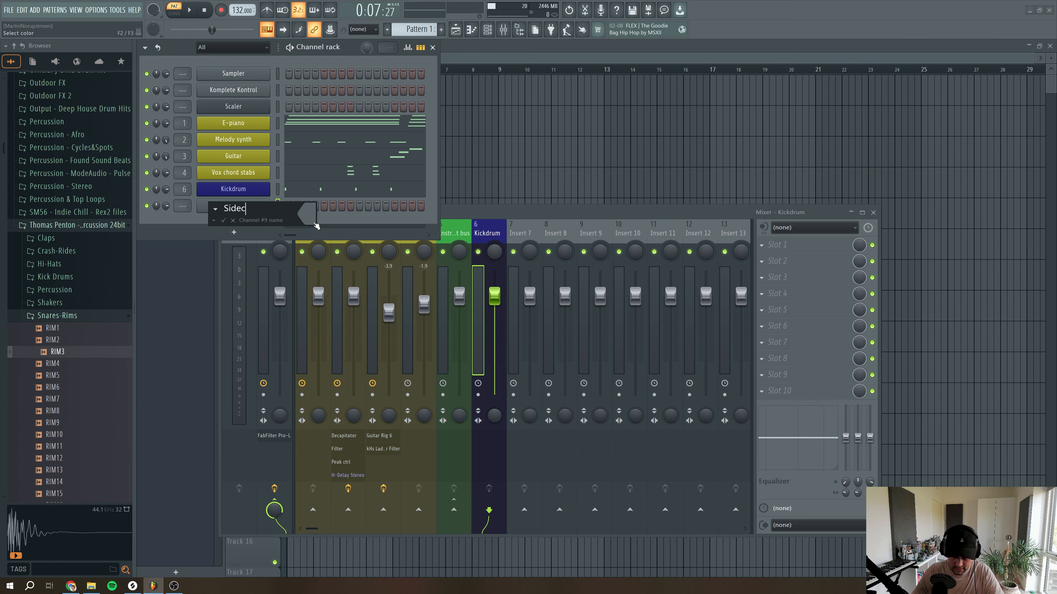
text(hain trigger)
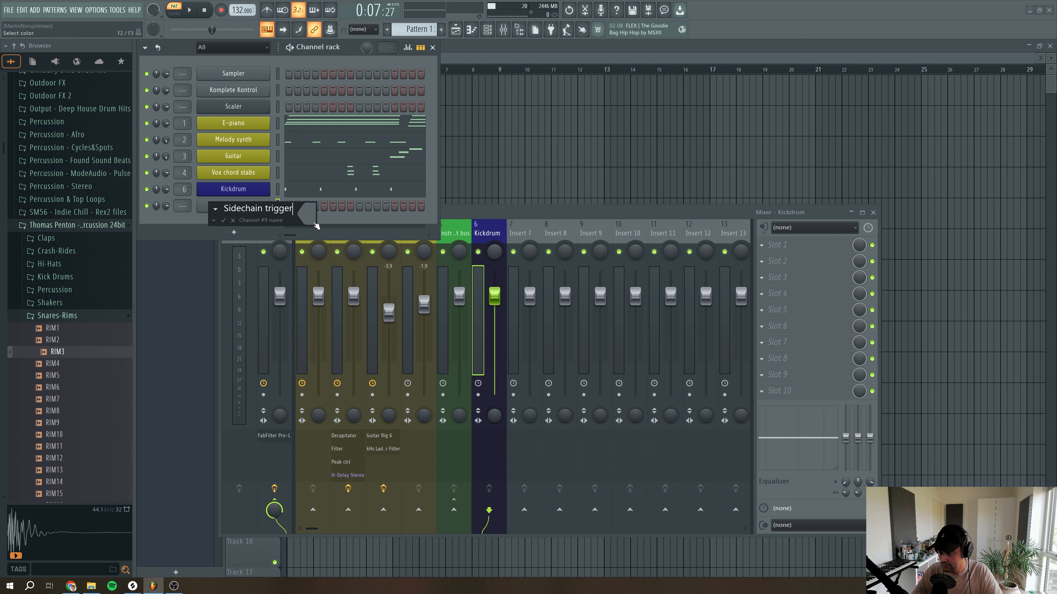
click(314, 223)
double_click(364, 394)
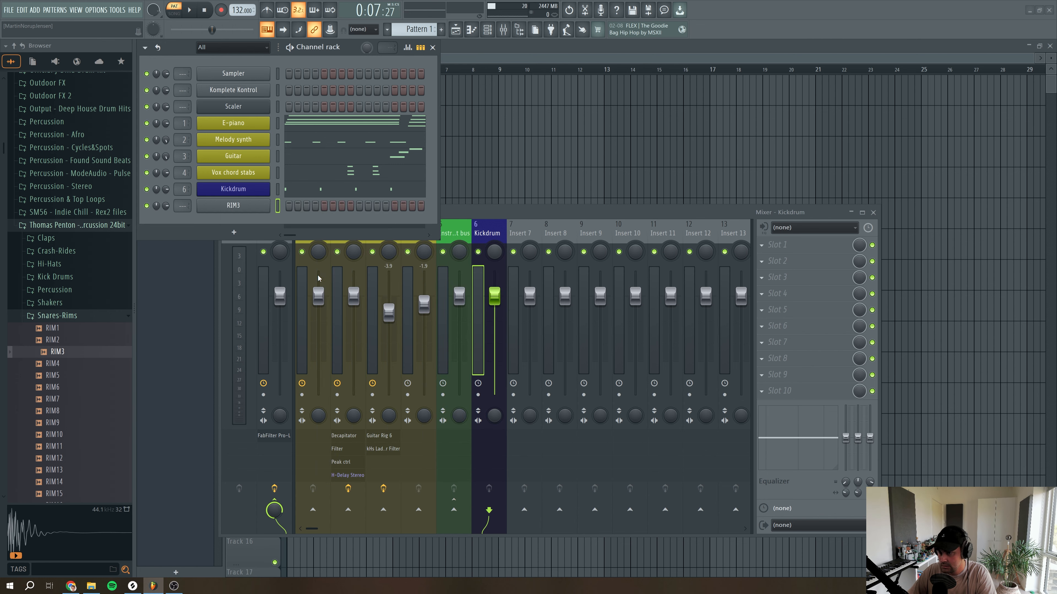
Copy all Kickdrum notes from the piano roll into the Sidechain trigger channel
click(288, 195)
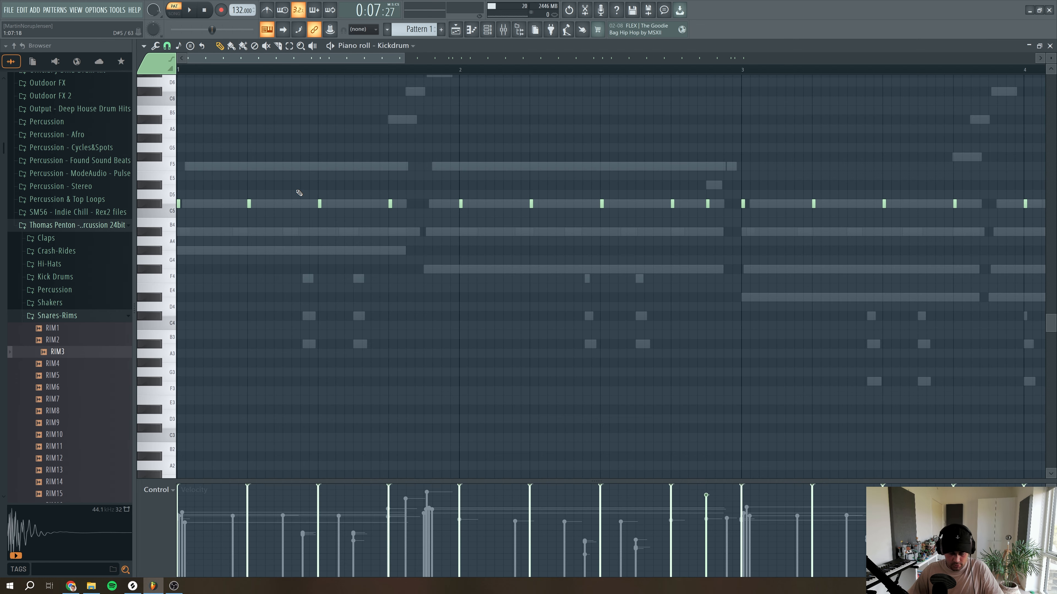
click(1049, 46)
right_click(243, 214)
click(284, 204)
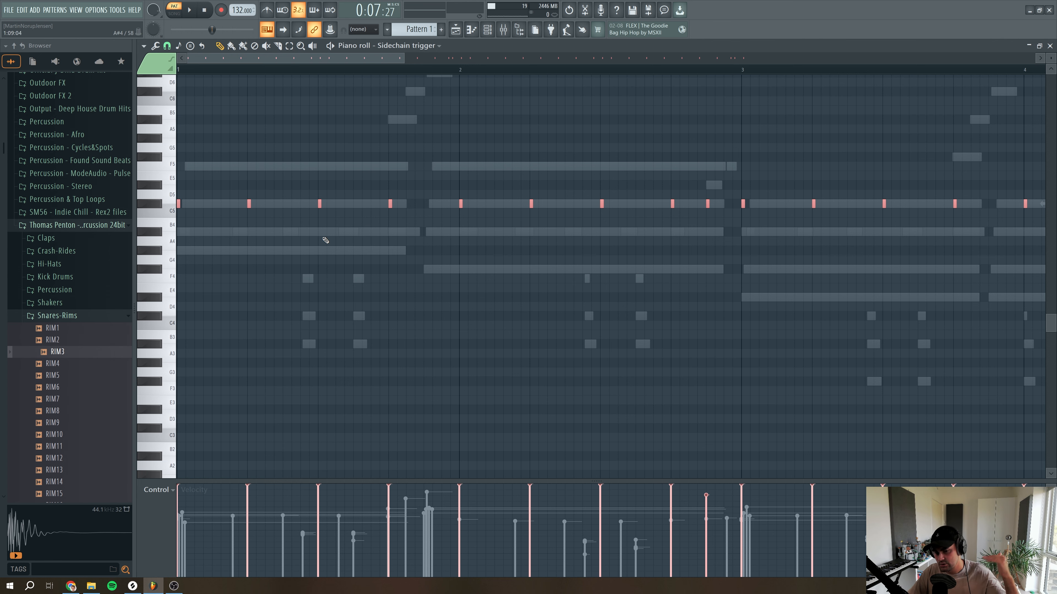
click(1050, 46)
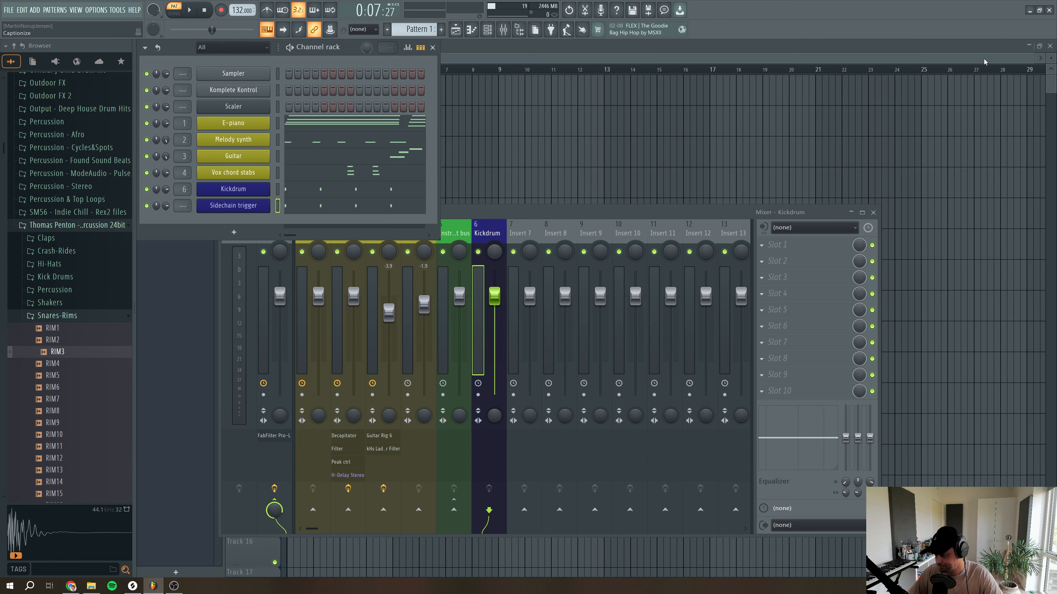
Assign the Sidechain trigger channel to mixer track 7 and disable its send to the Master
click(223, 211)
key(ctrl+l)
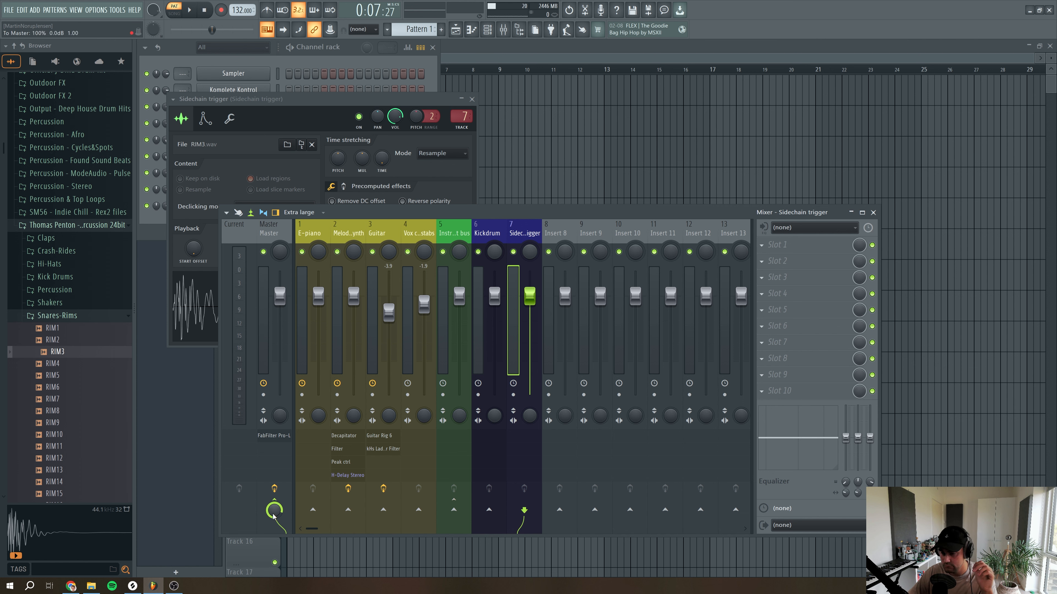
click(275, 504)
Play the pattern with the Kickdrum track briefly muted to check the trigger's signal, then close the sampler window
key(space)
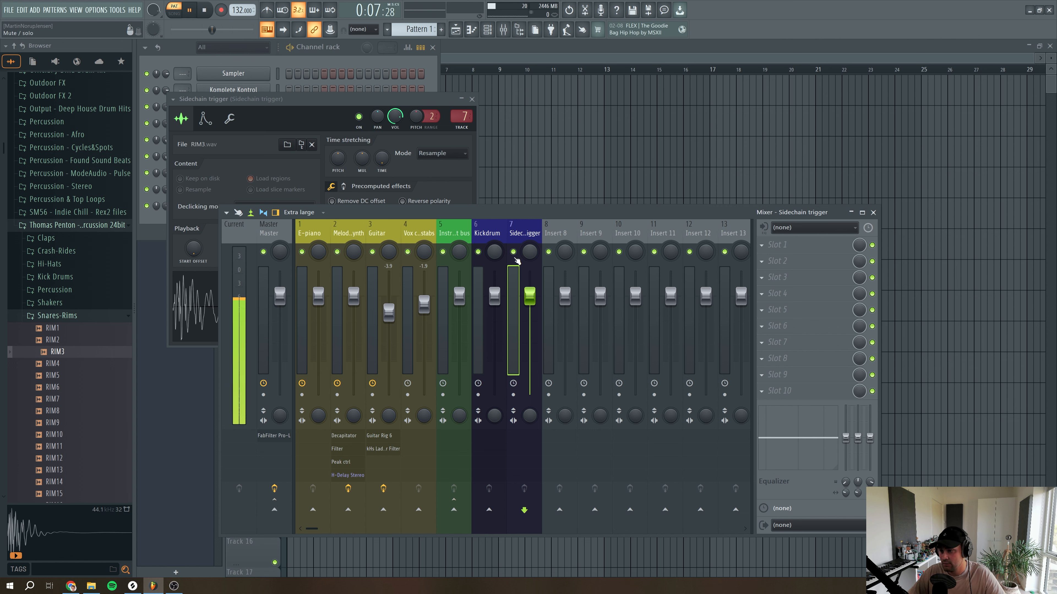
click(478, 252)
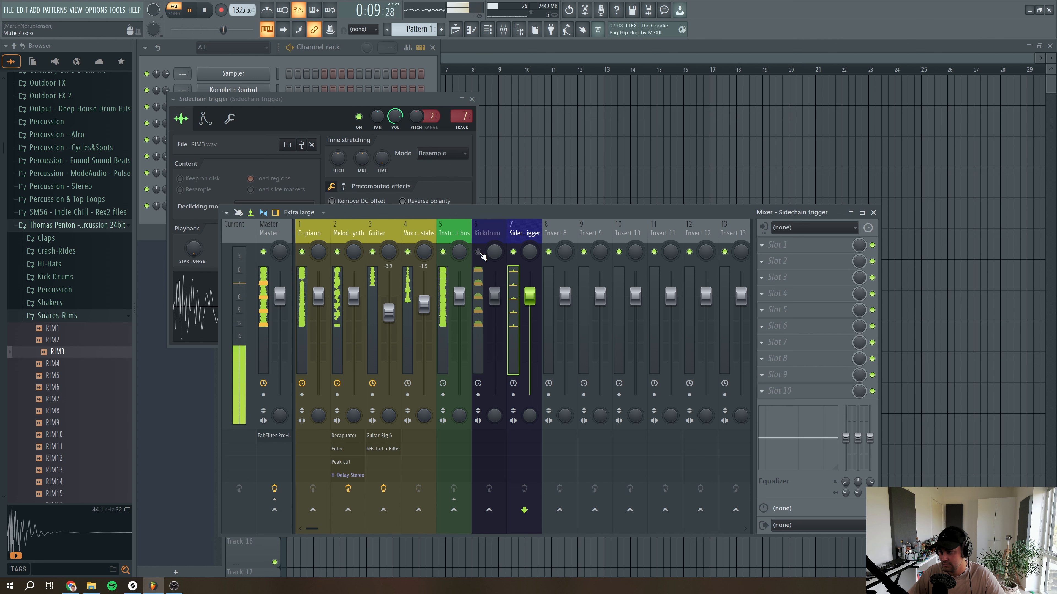
click(477, 252)
key(space)
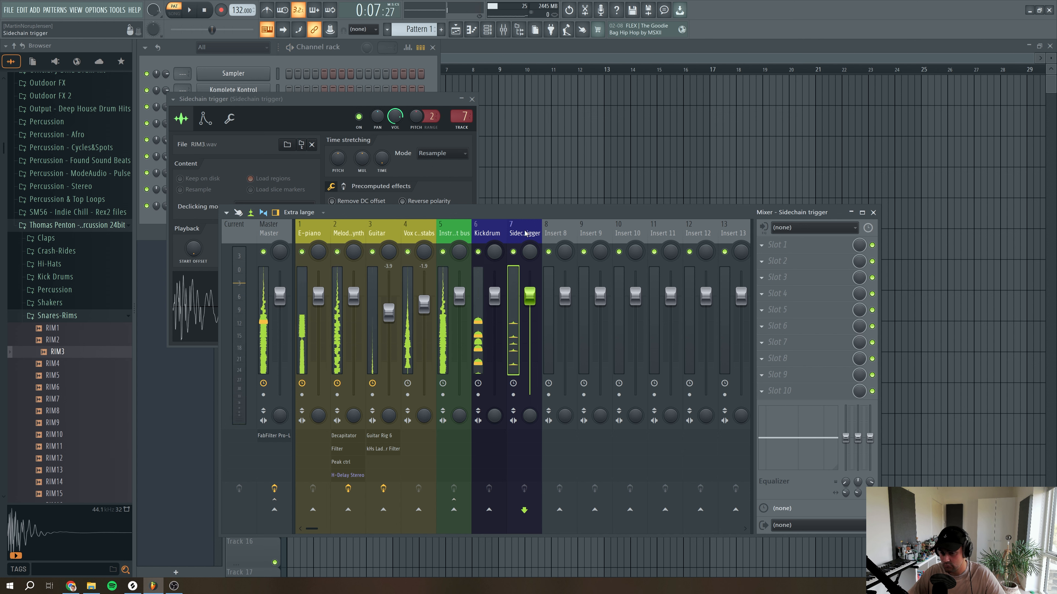
click(472, 100)
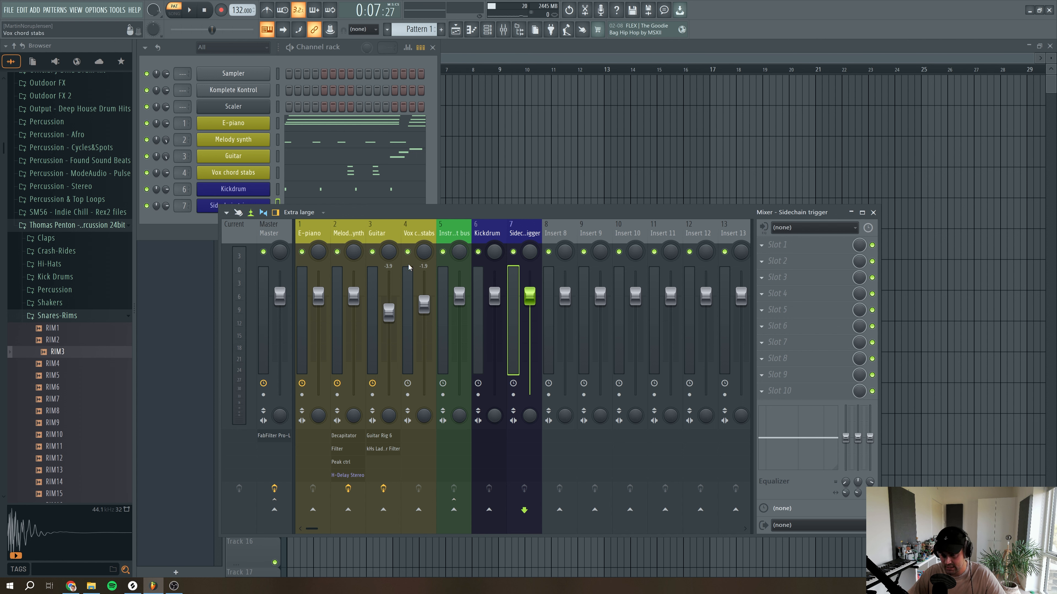
Sidechain the Sidechain trigger track to the E-piano, Melody synth, Guitar and Vox chord stabs tracks
right_click(312, 509)
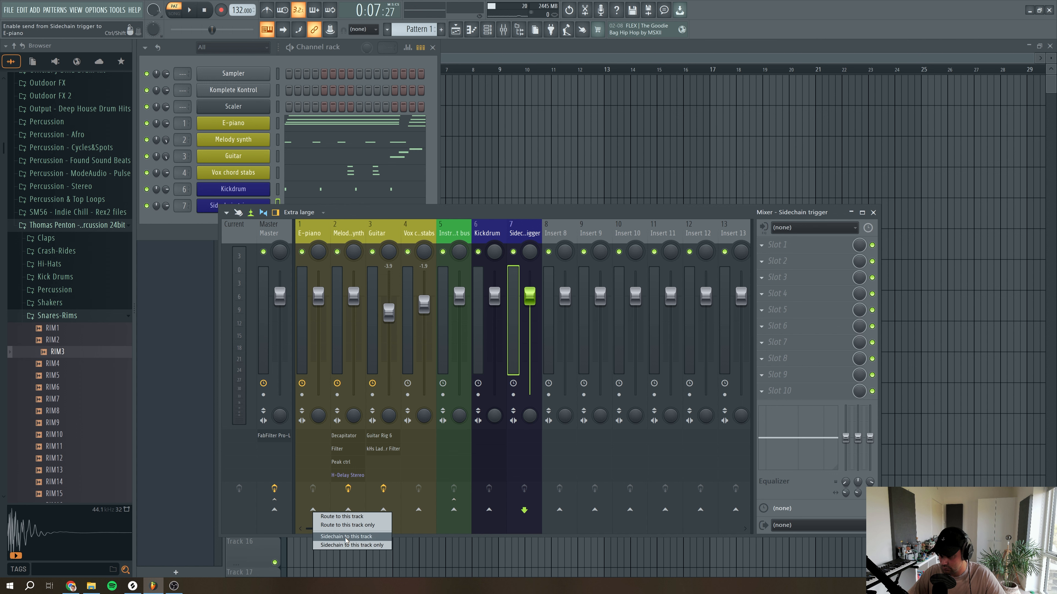
click(344, 545)
right_click(348, 510)
click(369, 535)
right_click(383, 510)
click(403, 530)
right_click(418, 508)
click(427, 527)
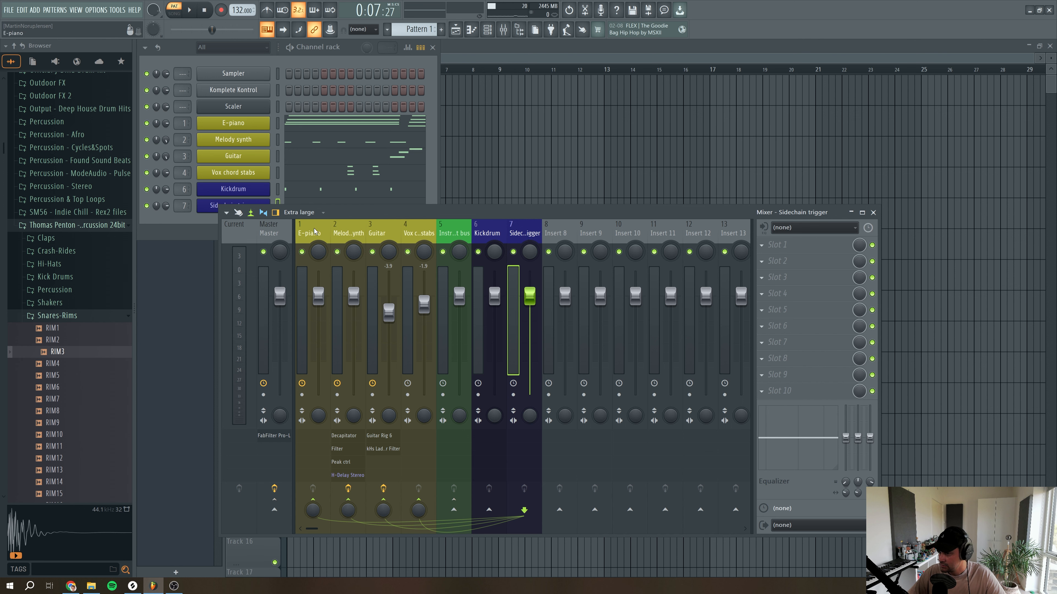
Insert a Fruity Limiter in the first effect slot of the E-piano mixer track
click(312, 237)
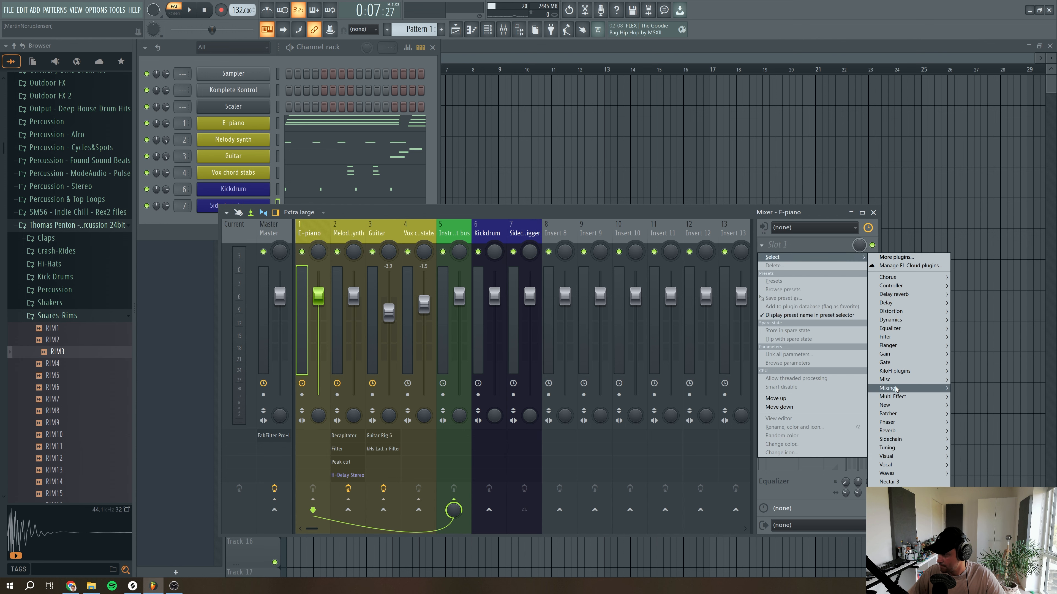
mouse_move(899, 385)
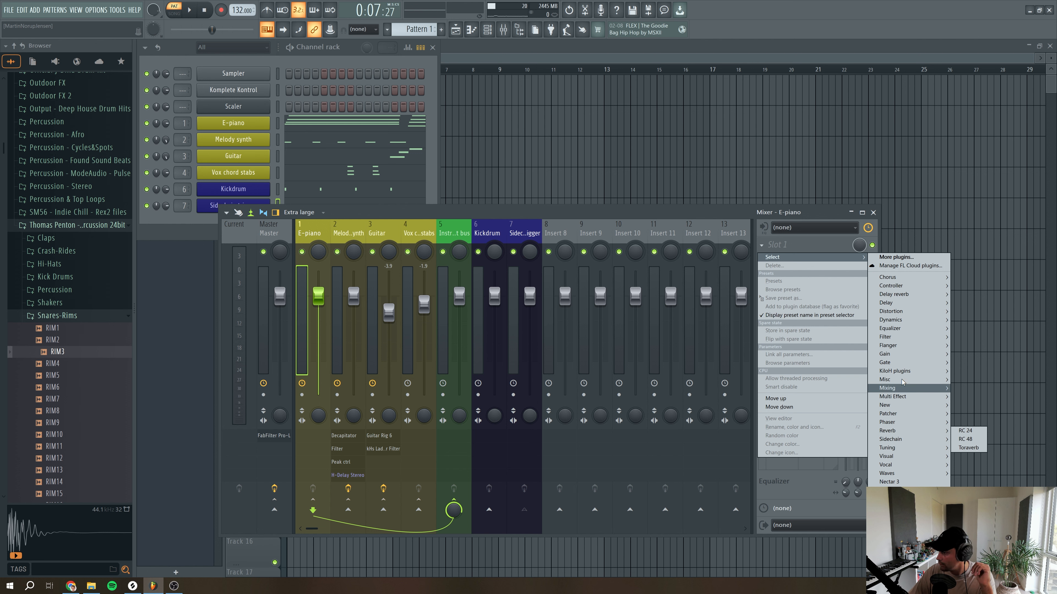
mouse_move(903, 320)
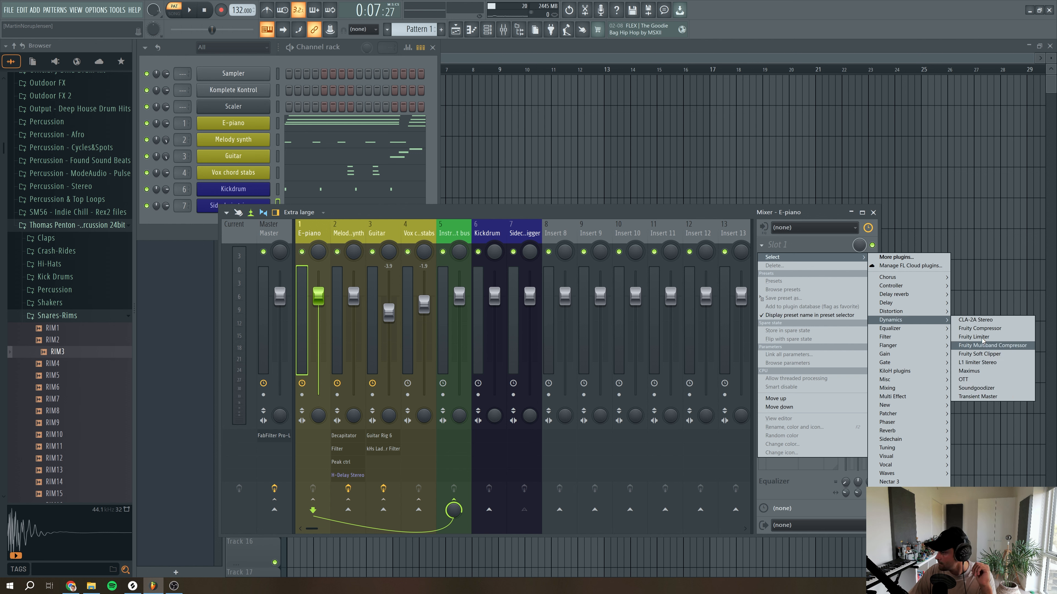
click(974, 336)
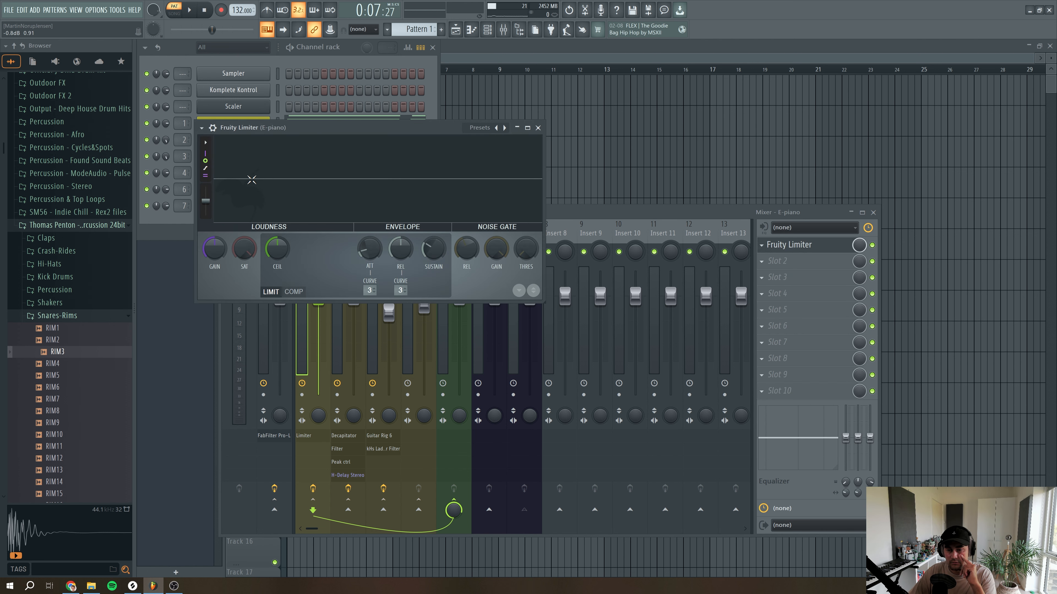
Switch the E-piano's limiter to compressor mode and choose Sidechain trigger as its sidechain source
click(293, 292)
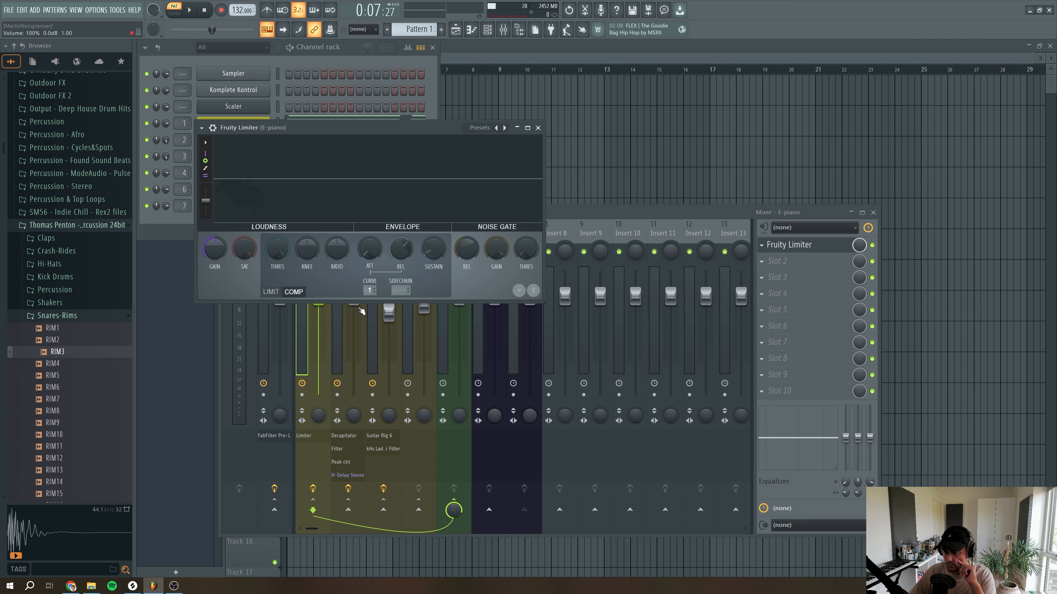
click(401, 290)
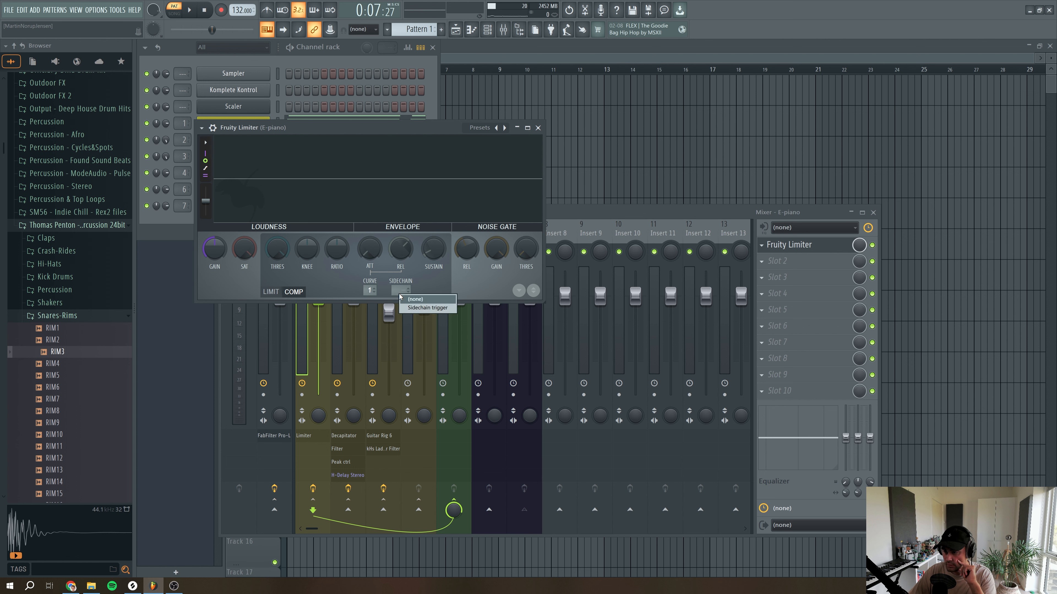
click(416, 309)
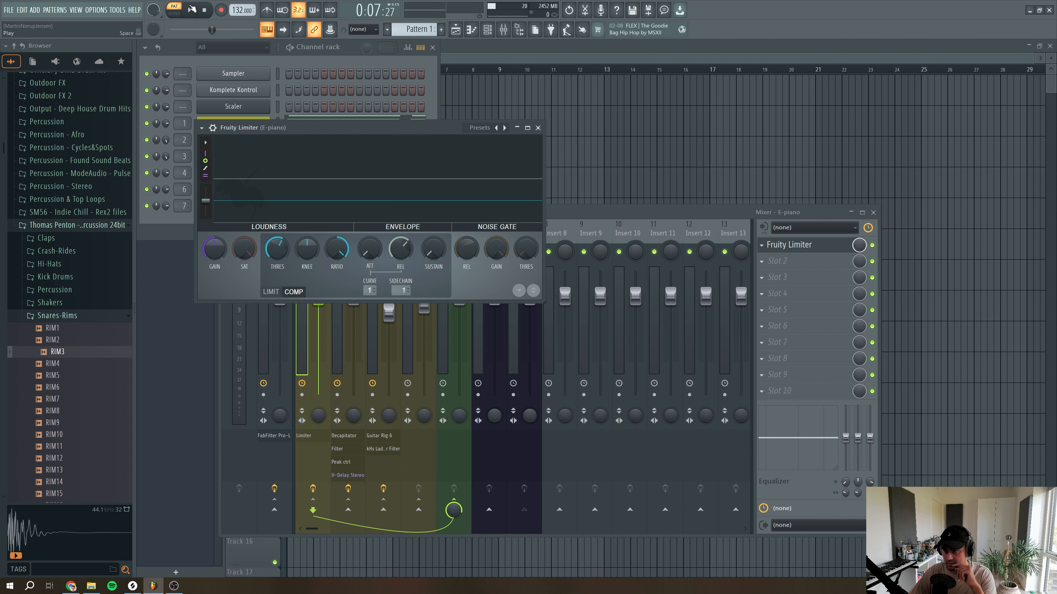
Lower the threshold and lengthen the release of the E-piano's compressor while the pattern plays, then stop playback
click(192, 9)
drag(277, 249, 277, 261)
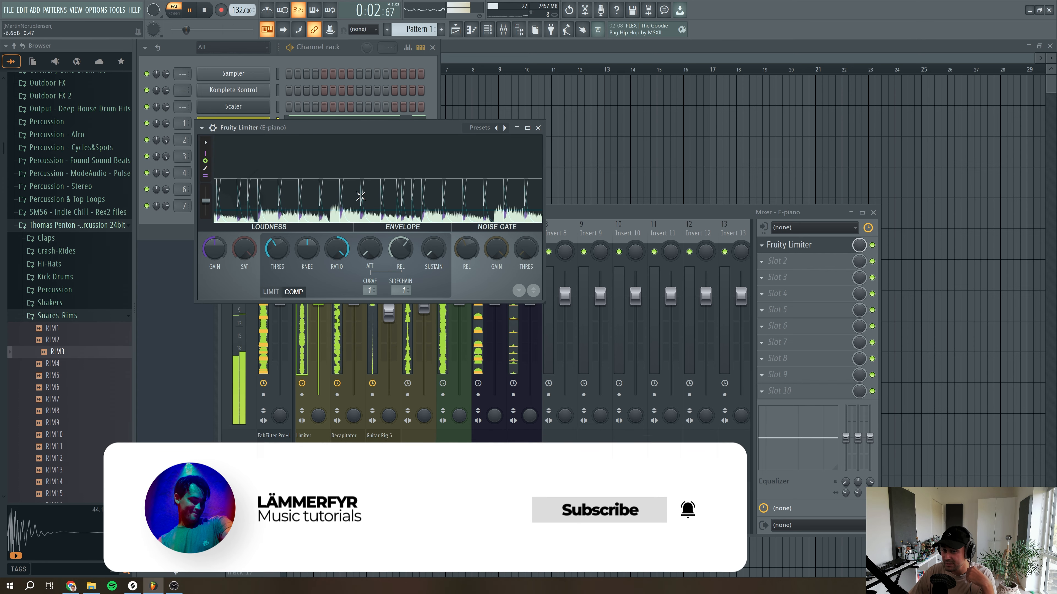
drag(401, 250, 400, 242)
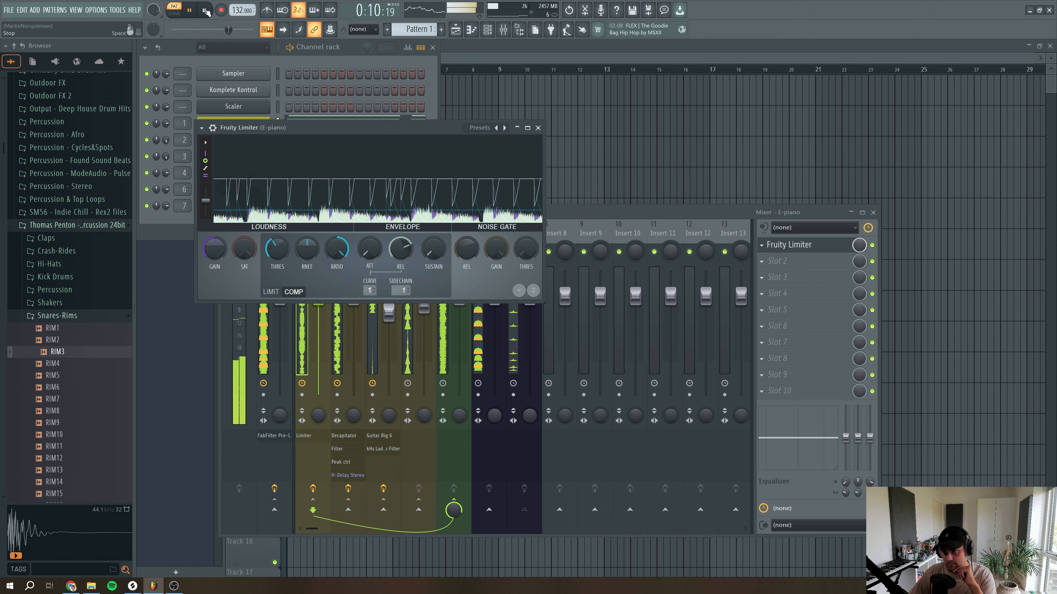
key(space)
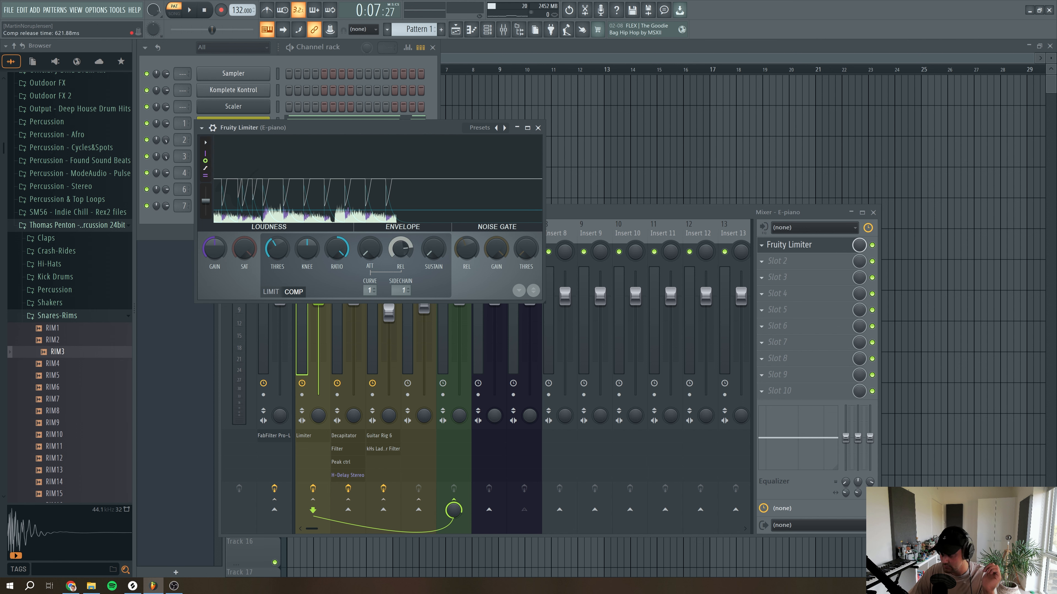
Compare release times on the E-piano's compressor during playback and shorten the release to about 160 ms
click(194, 13)
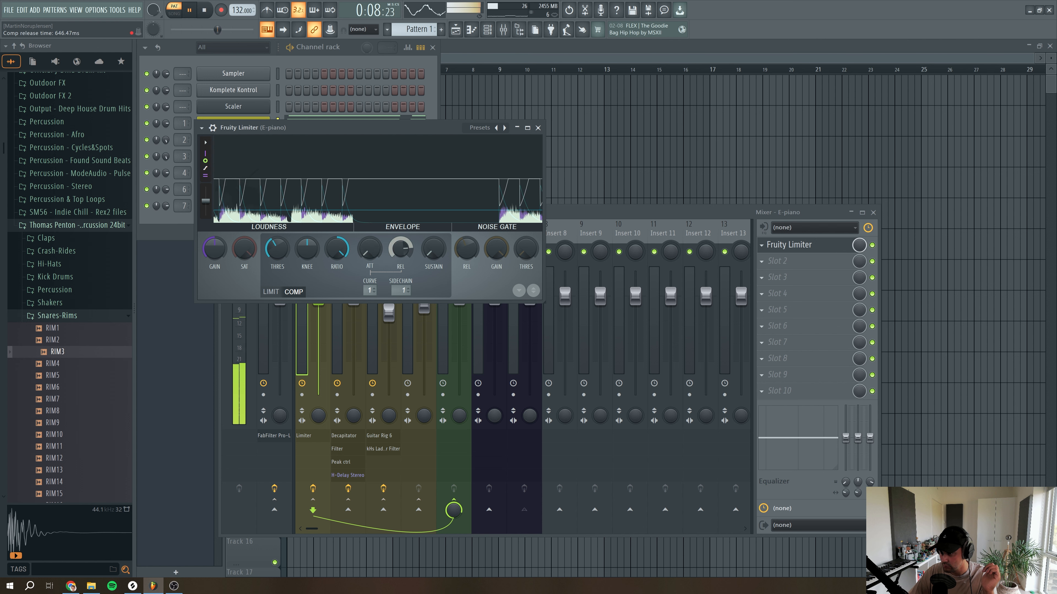
drag(400, 249, 400, 269)
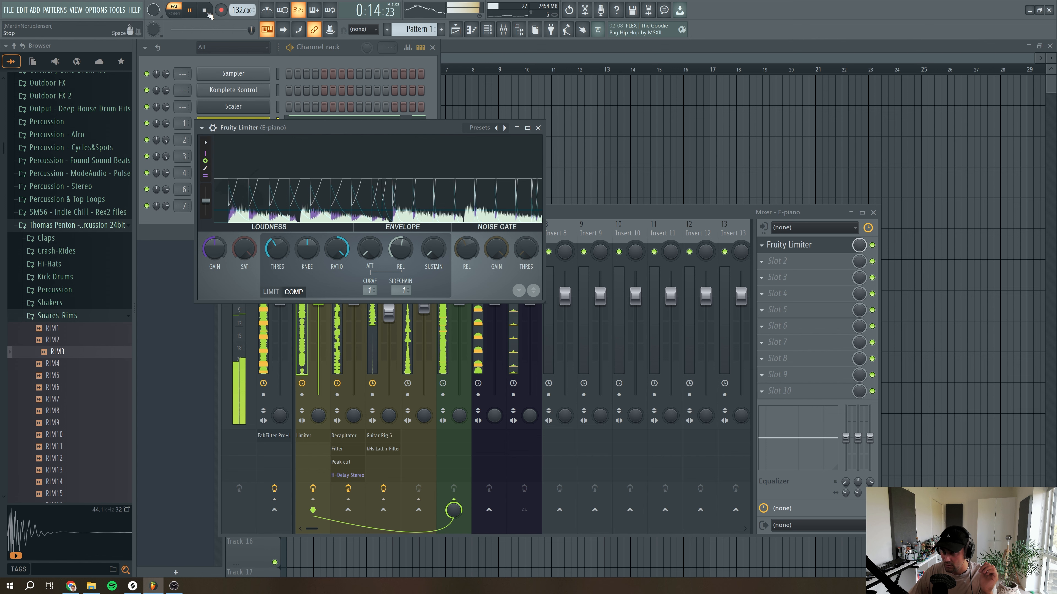
key(space)
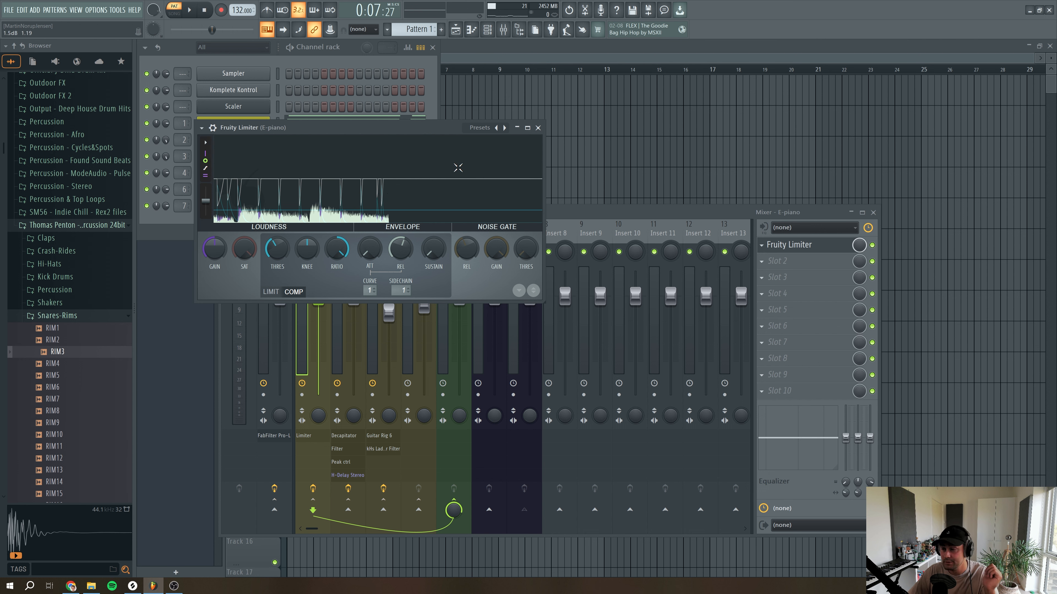
key(space)
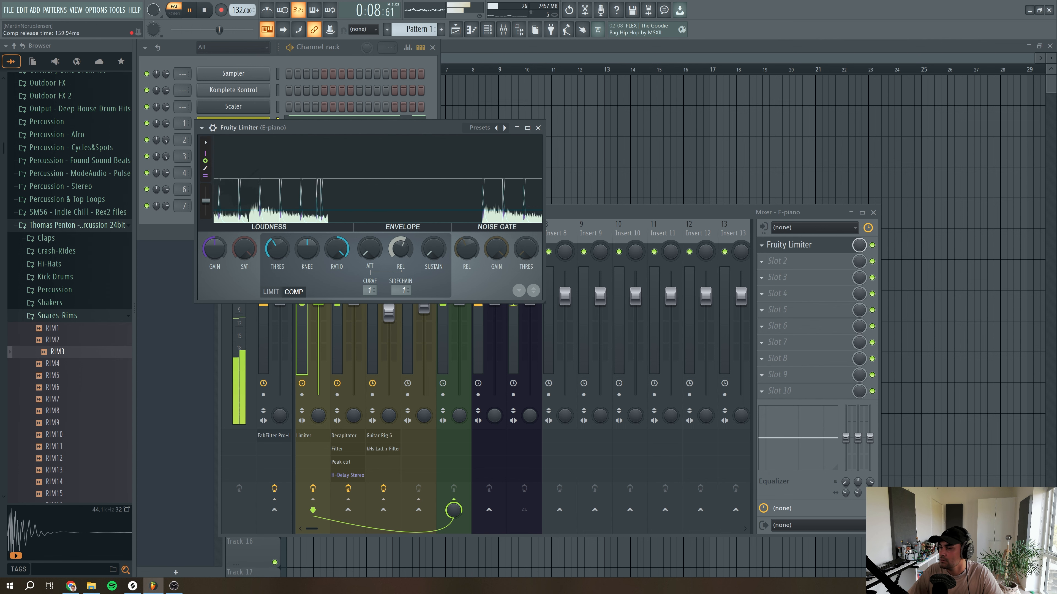
key(space)
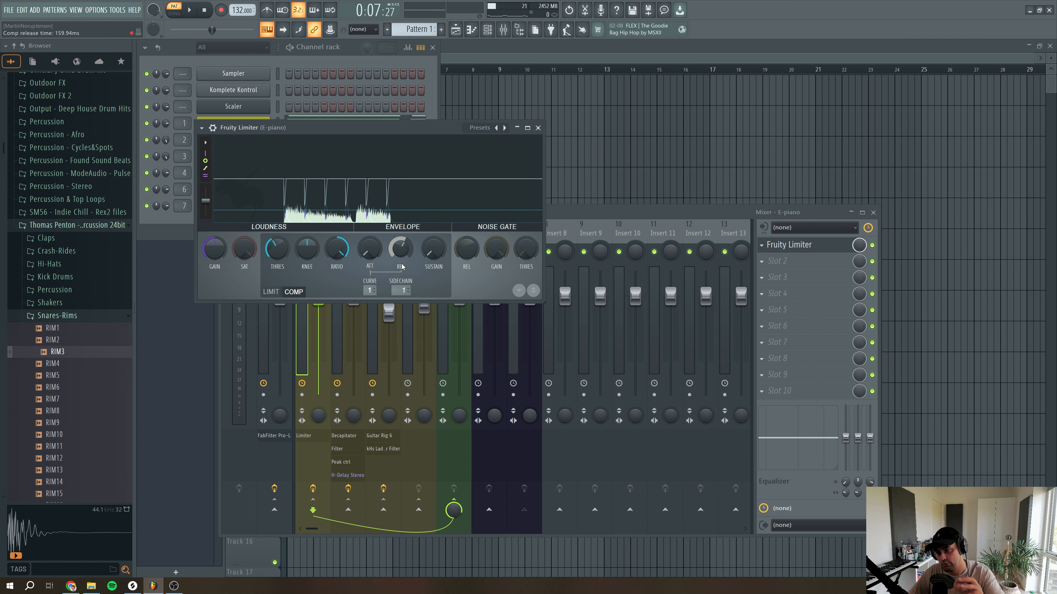
Close all open windows, bring back the mixer and briefly view the E-piano's Fruity Limiter
key(F12)
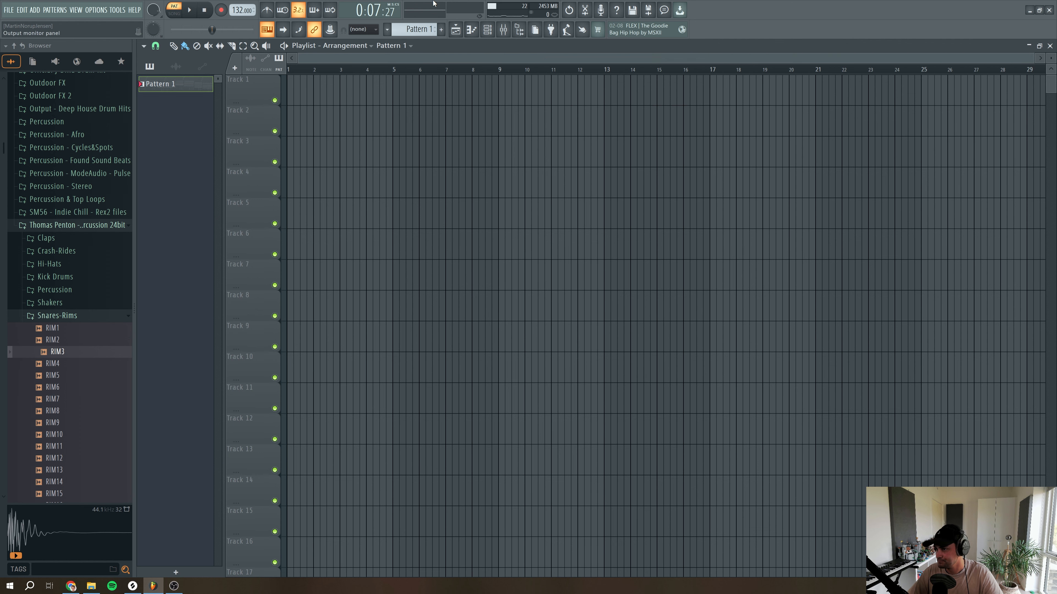
click(503, 29)
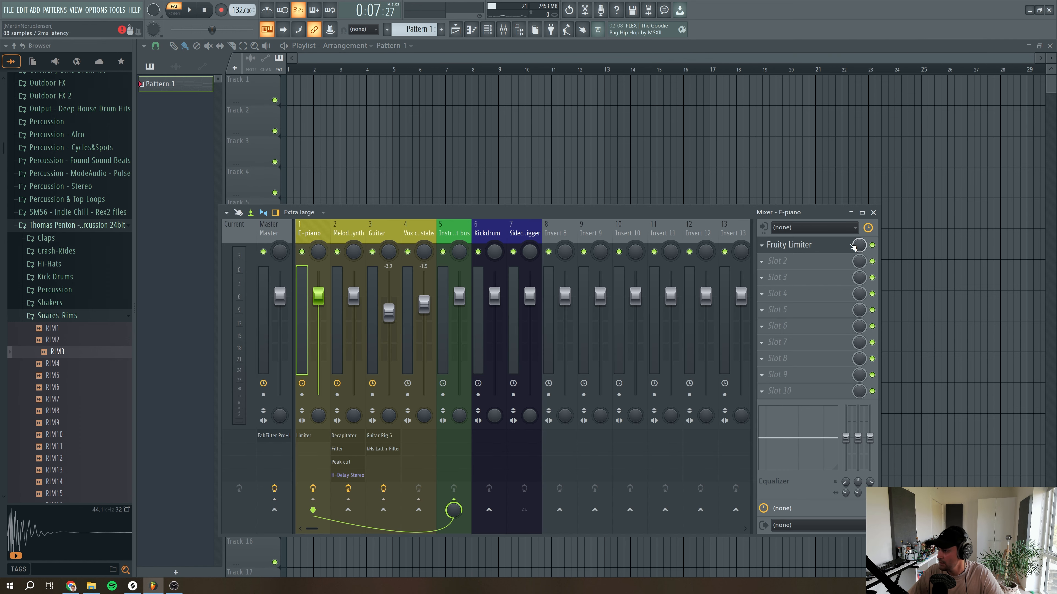
click(817, 252)
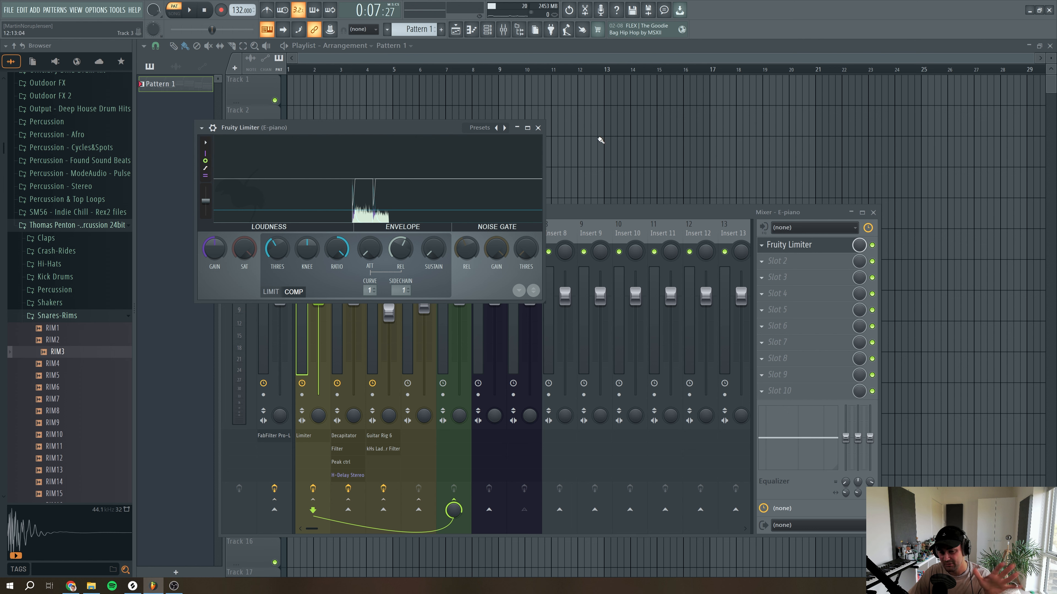
click(538, 128)
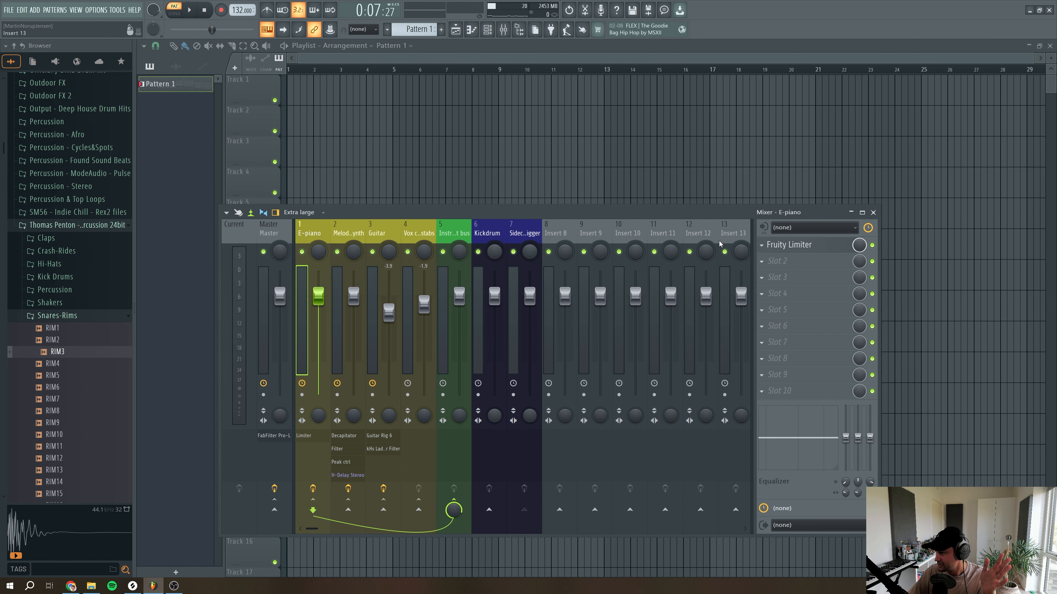
Copy the E-piano's Fruity Limiter with its settings to the Melody synth track and check its sidechain source
click(763, 246)
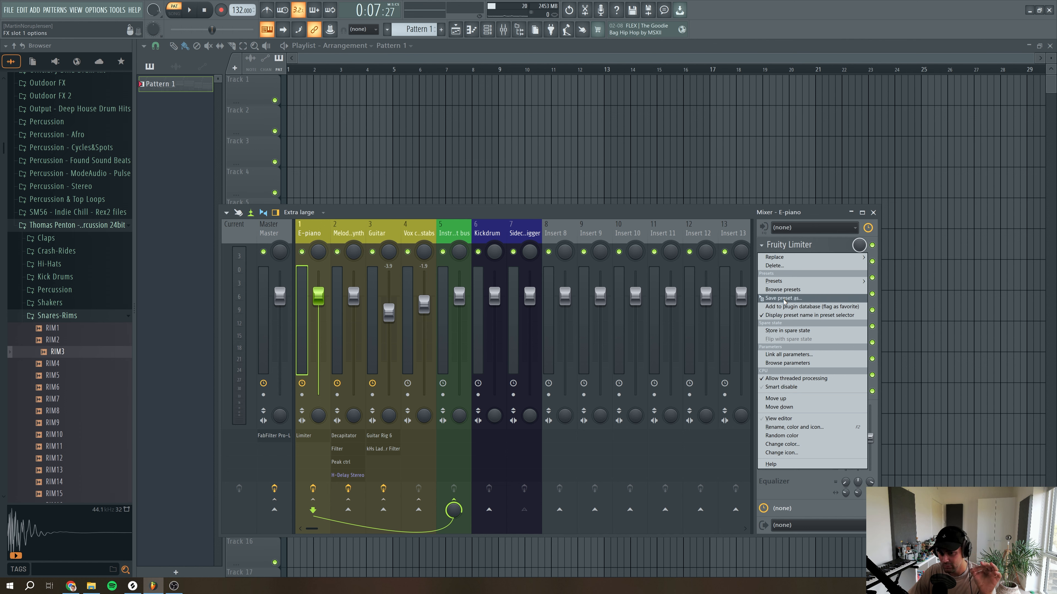
drag(784, 301, 685, 347)
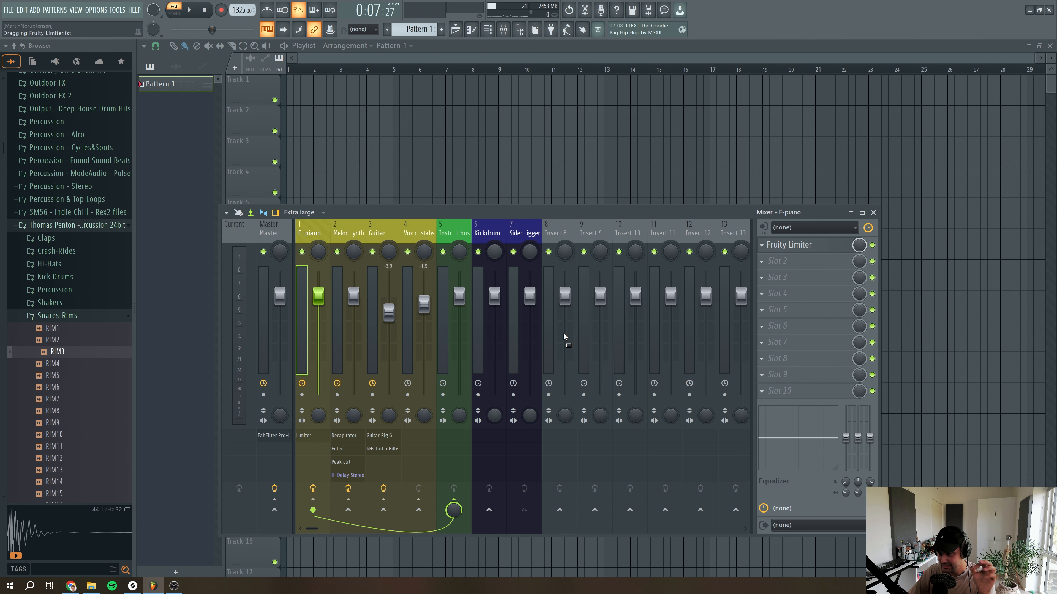
drag(342, 227, 350, 232)
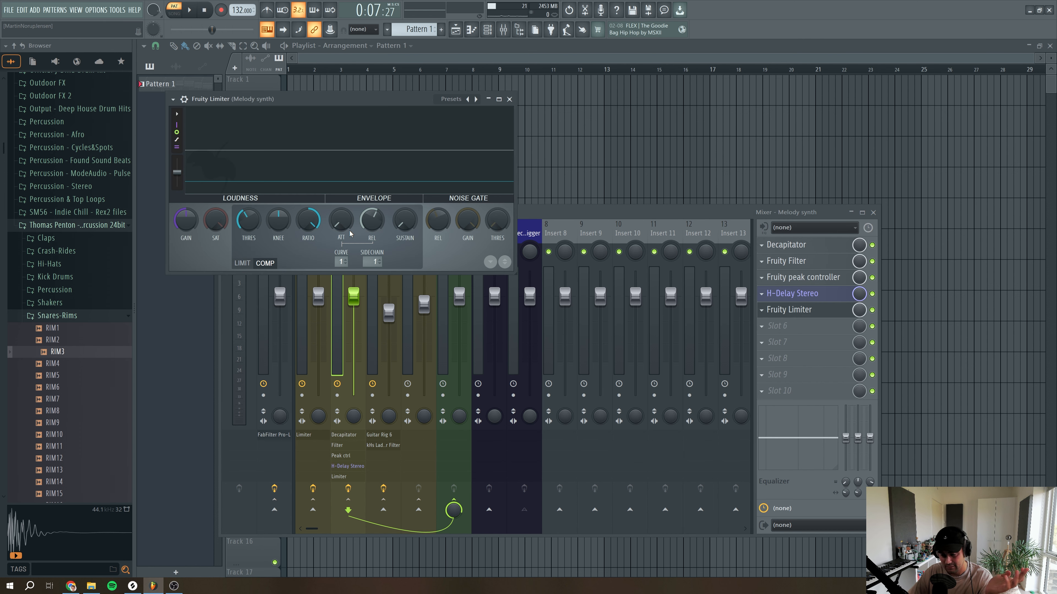
click(374, 261)
click(418, 266)
Lower the threshold and fine-tune the release of the Melody synth's compressor during playback, then close its window
key(space)
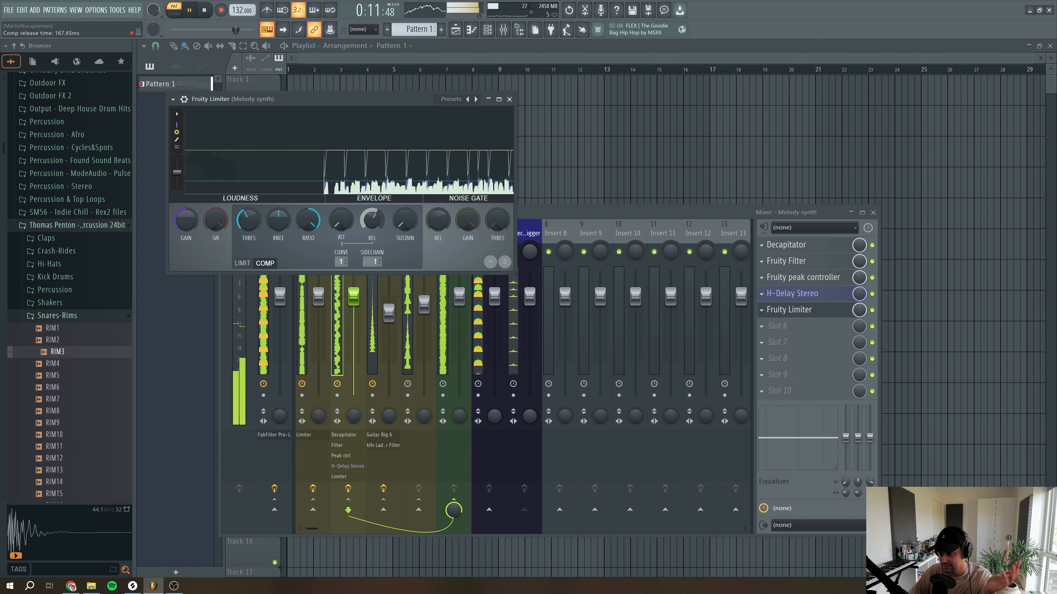
drag(242, 219, 241, 233)
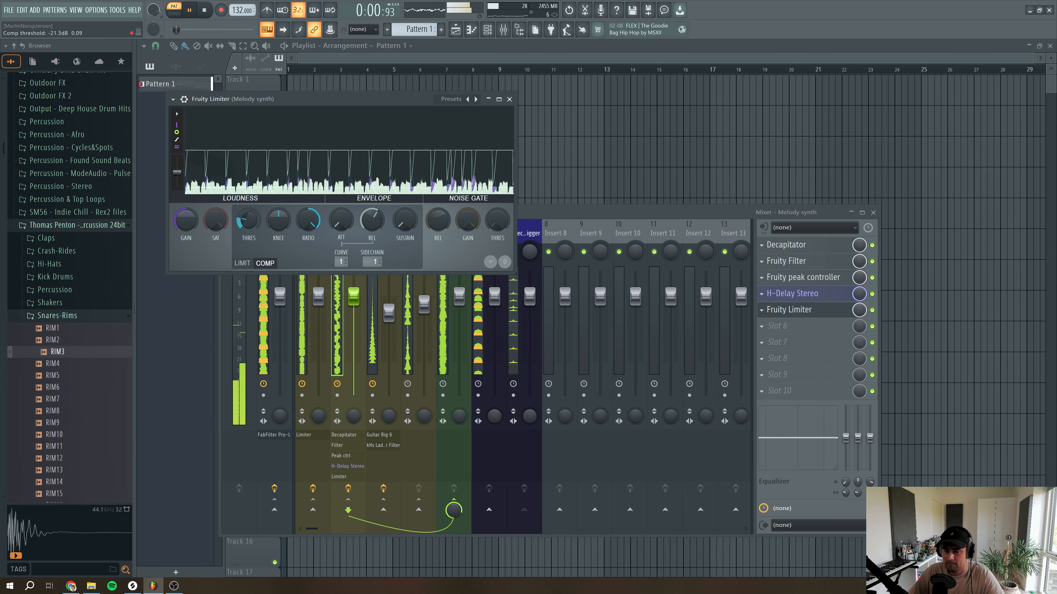
drag(372, 221, 372, 217)
drag(246, 220, 246, 217)
key(space)
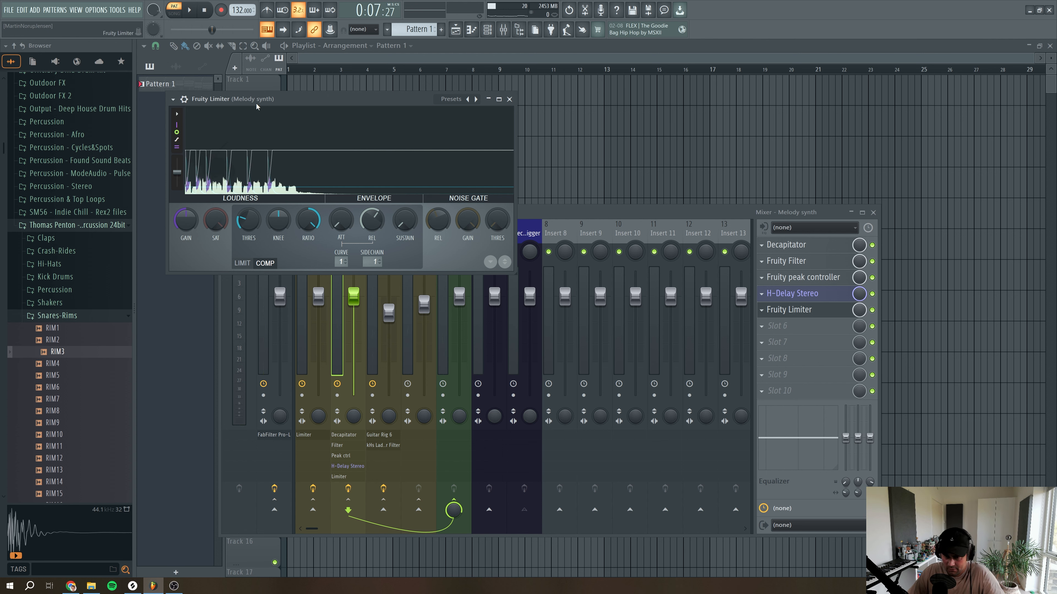
drag(261, 217, 261, 225)
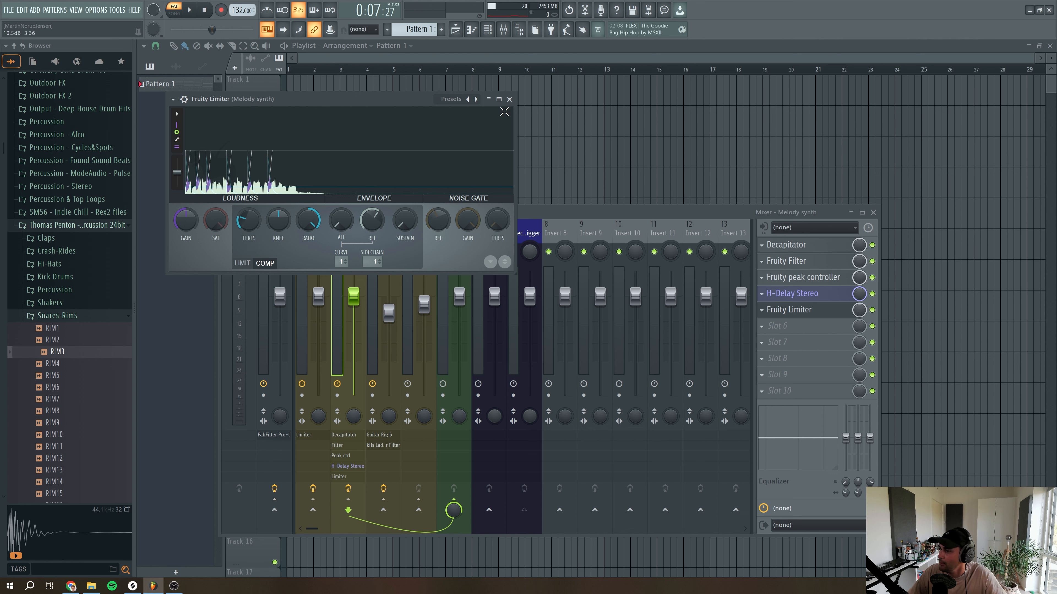
click(509, 99)
Copy the Fruity Limiter with its settings from the E-piano track to the Guitar track
click(314, 235)
click(762, 244)
drag(806, 298, 442, 347)
drag(394, 255, 391, 346)
Set the Guitar compressor's threshold to about -14.8 dB during playback, then close its window and stop
key(space)
drag(256, 225, 257, 225)
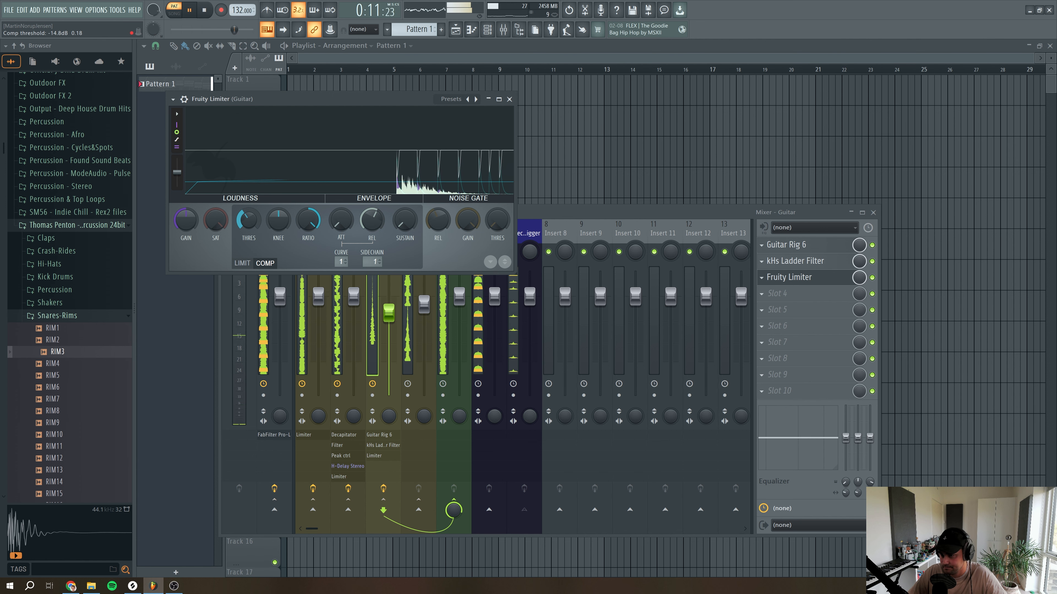
click(509, 99)
key(space)
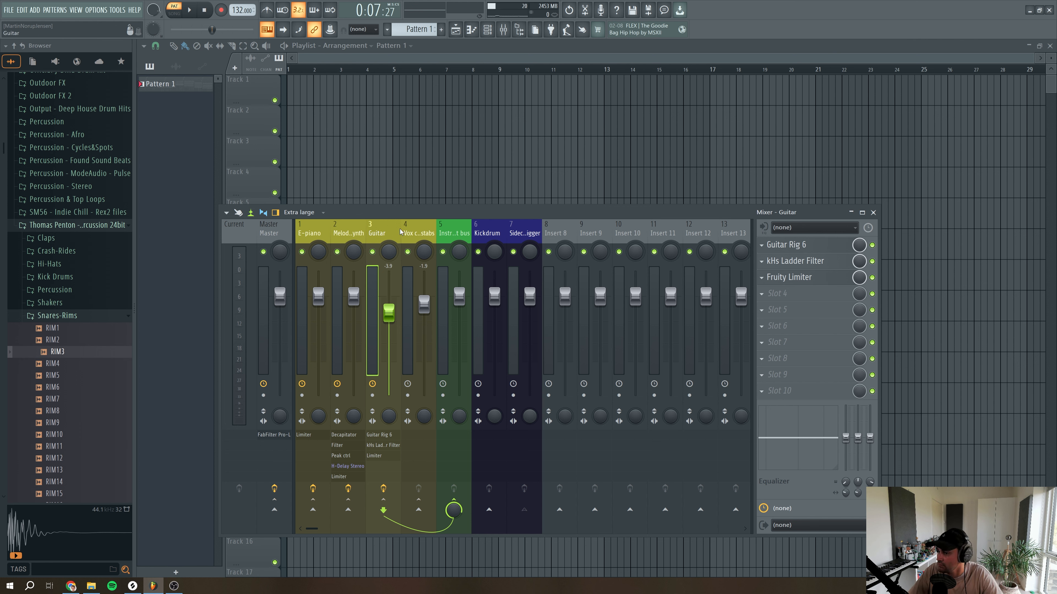
Copy the Fruity Limiter with its settings from the Guitar track to the Vox chord stabs track
click(770, 277)
click(764, 278)
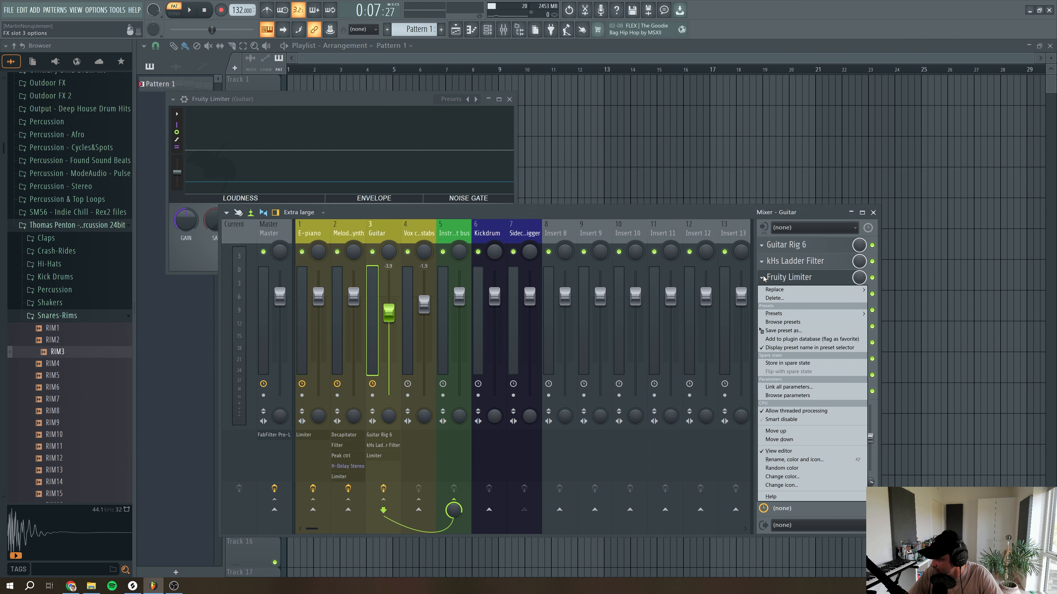
drag(778, 331, 499, 406)
drag(420, 232, 421, 231)
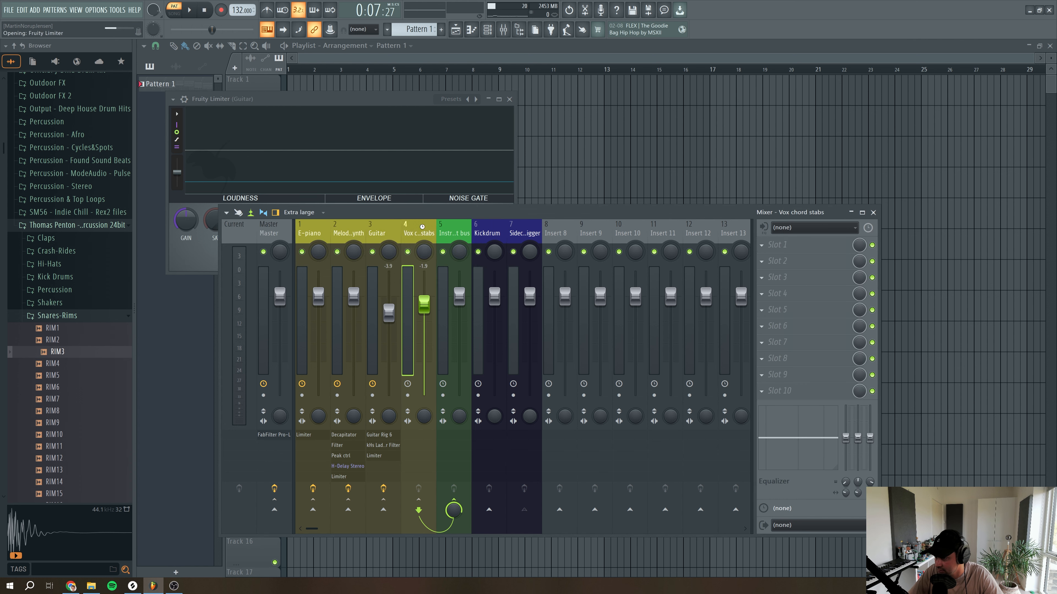
Raise the Guitar compressor's threshold to about -13.4 dB while the pattern plays, then close its window
click(509, 99)
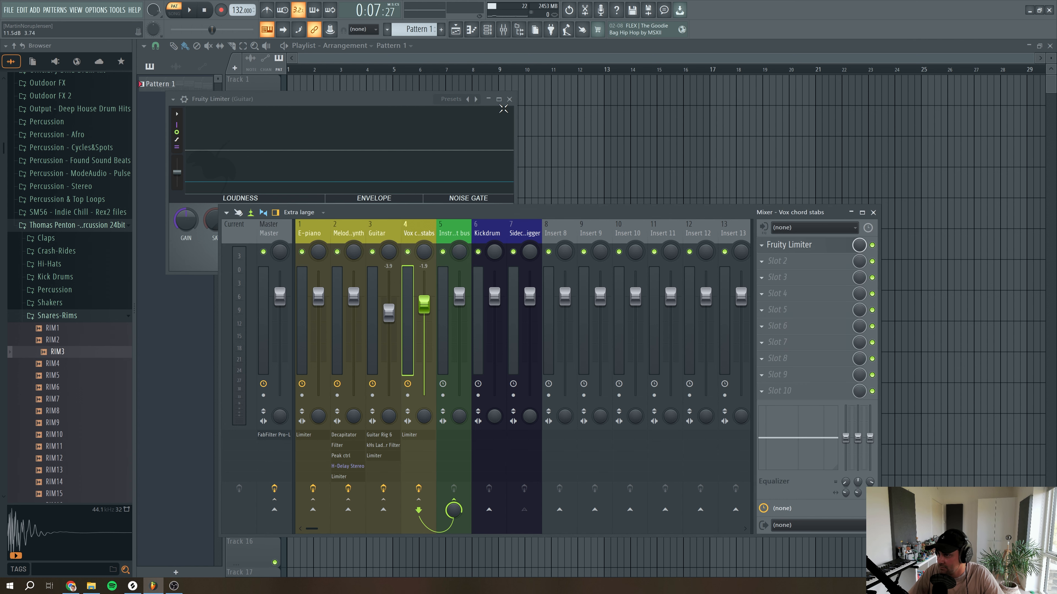
drag(424, 101, 499, 133)
key(space)
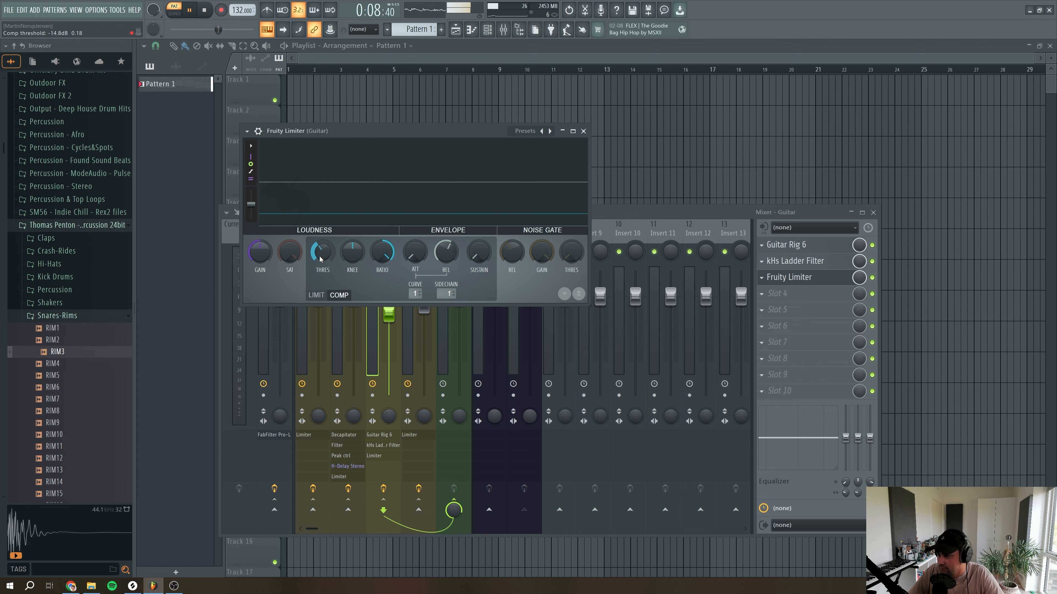
drag(319, 255, 319, 253)
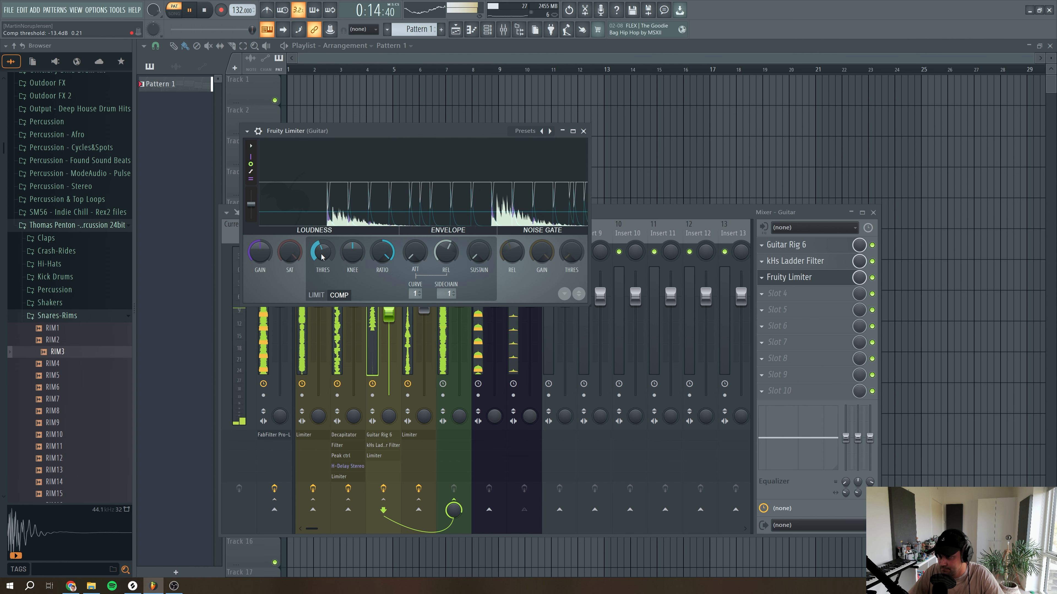
click(584, 131)
Set the Vox chord stabs compressor's threshold to about -14.6 dB and lower that track's volume to -2.3 dB
click(412, 235)
click(788, 249)
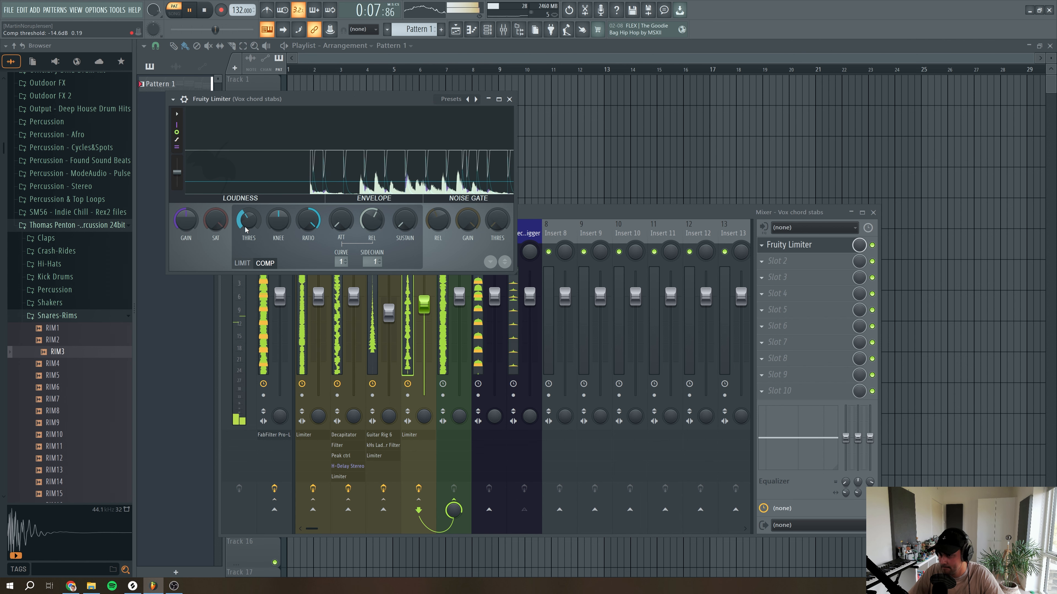
click(509, 100)
scroll(423, 310, down, 2)
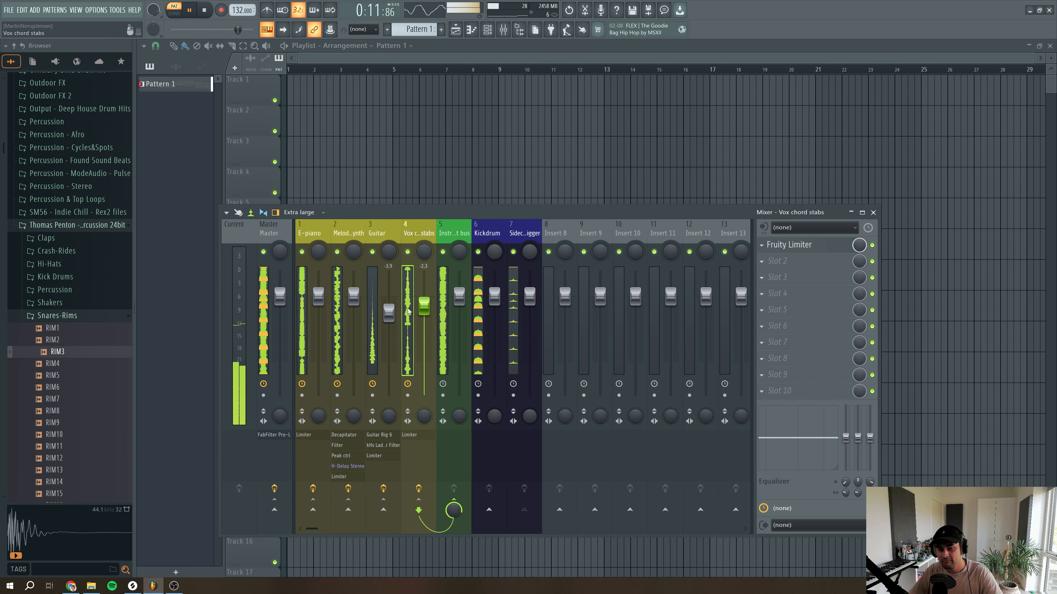
Stop playback and add a Sylenth1 instrument channel below the Sidechain trigger channel
key(space)
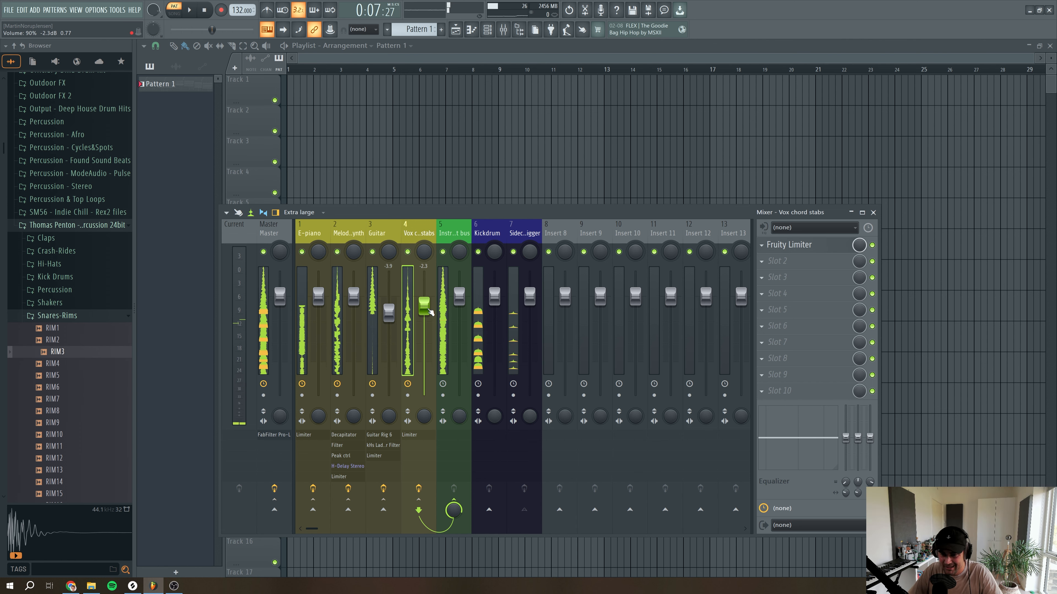
click(487, 33)
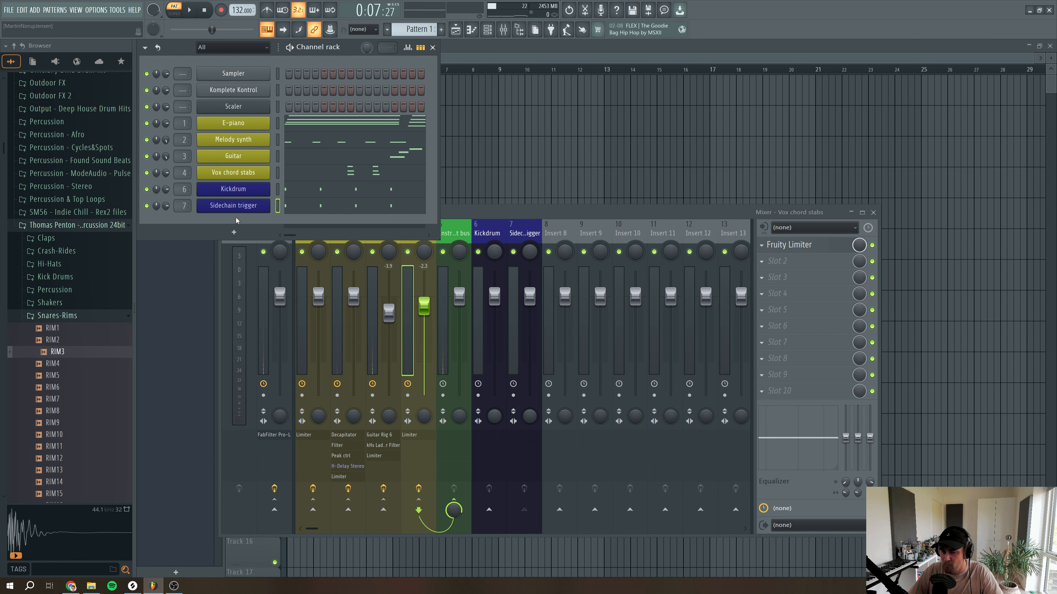
click(232, 229)
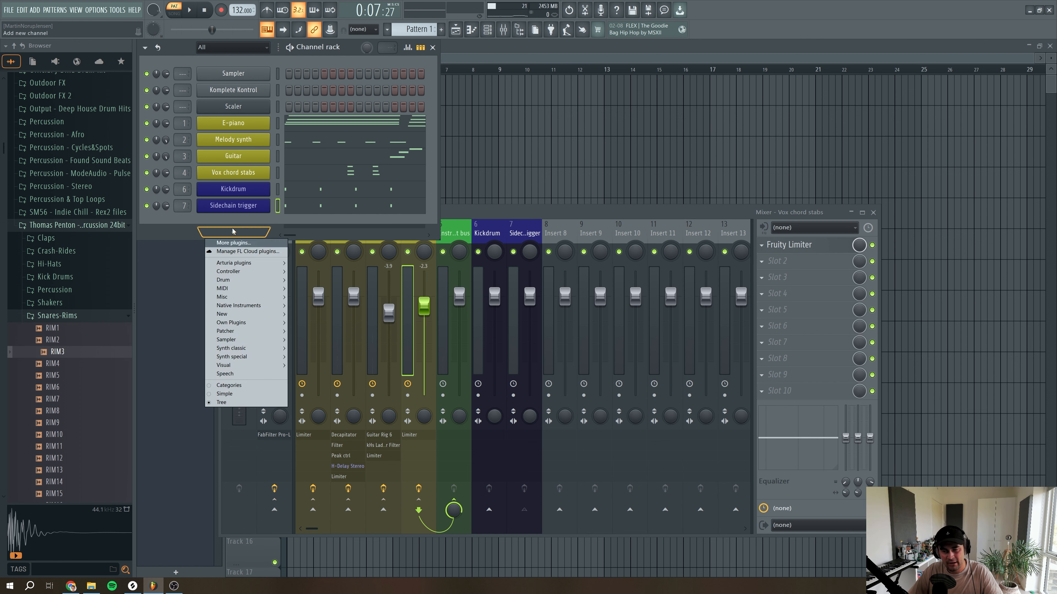
mouse_move(241, 261)
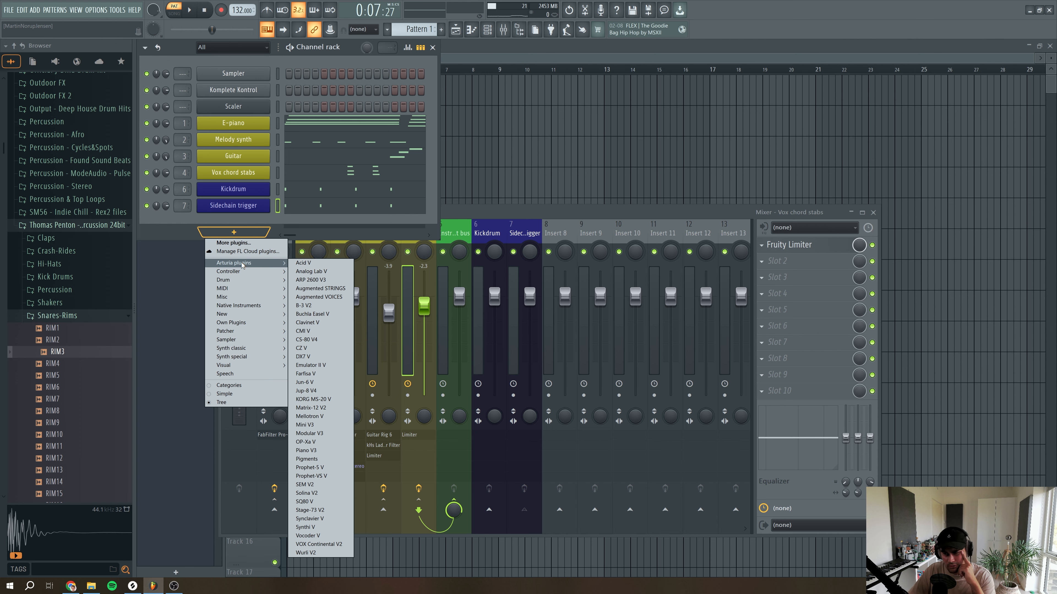
mouse_move(256, 279)
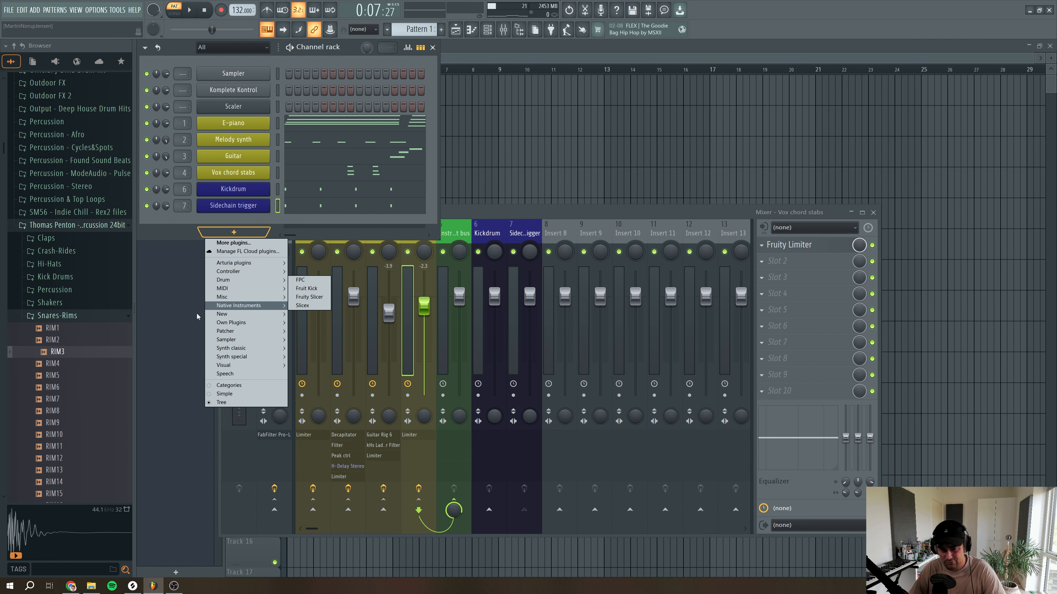
mouse_move(262, 318)
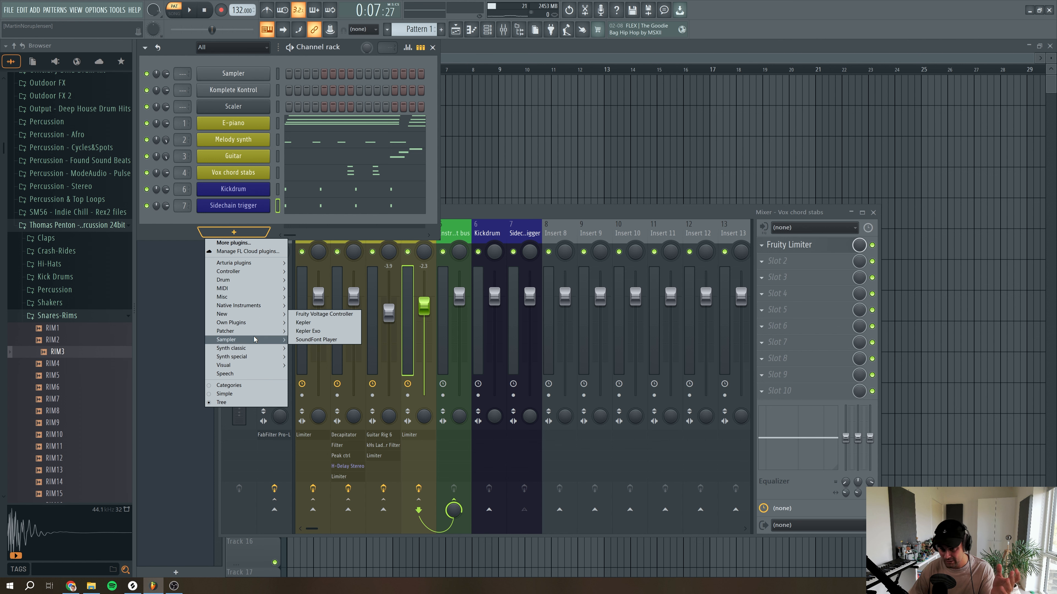
mouse_move(254, 339)
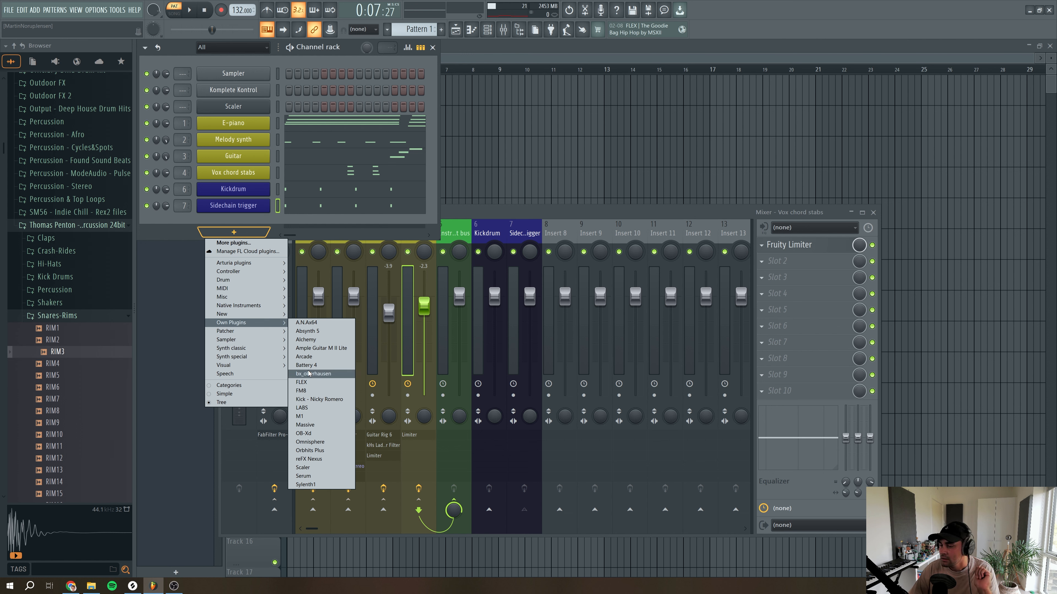
click(315, 485)
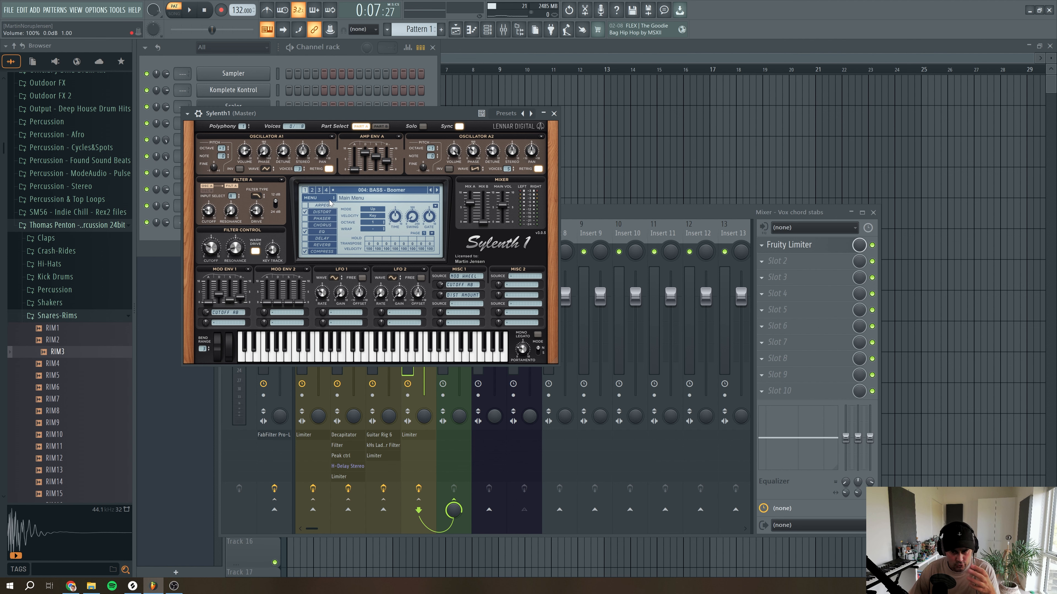
click(460, 258)
drag(384, 113, 414, 122)
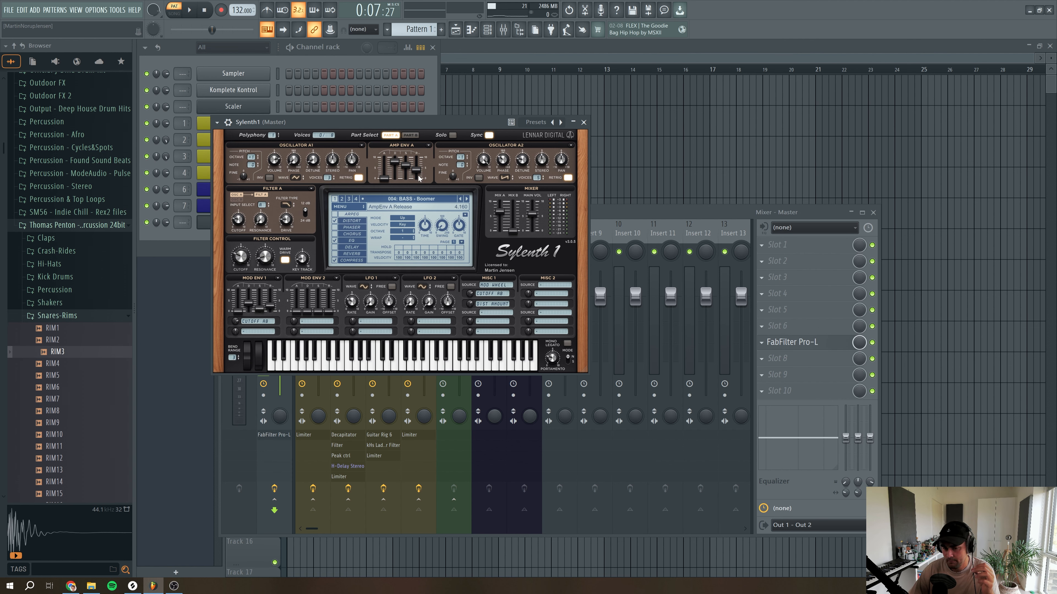
Audition low notes of the BASS - Boomer preset on Sylenth1's keyboard, then close the plugin window
click(366, 359)
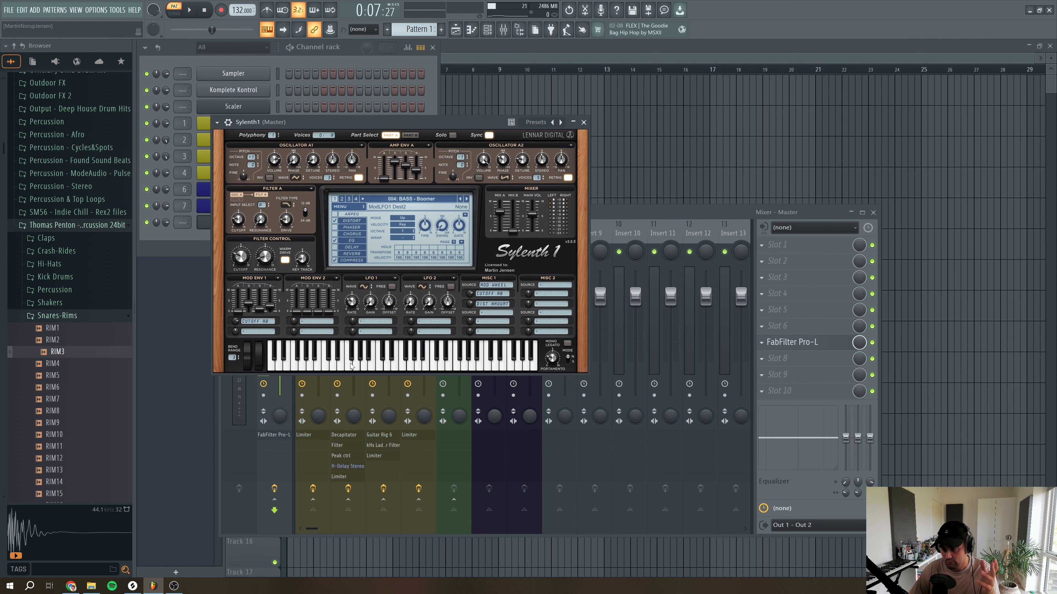
click(280, 360)
click(287, 362)
click(310, 363)
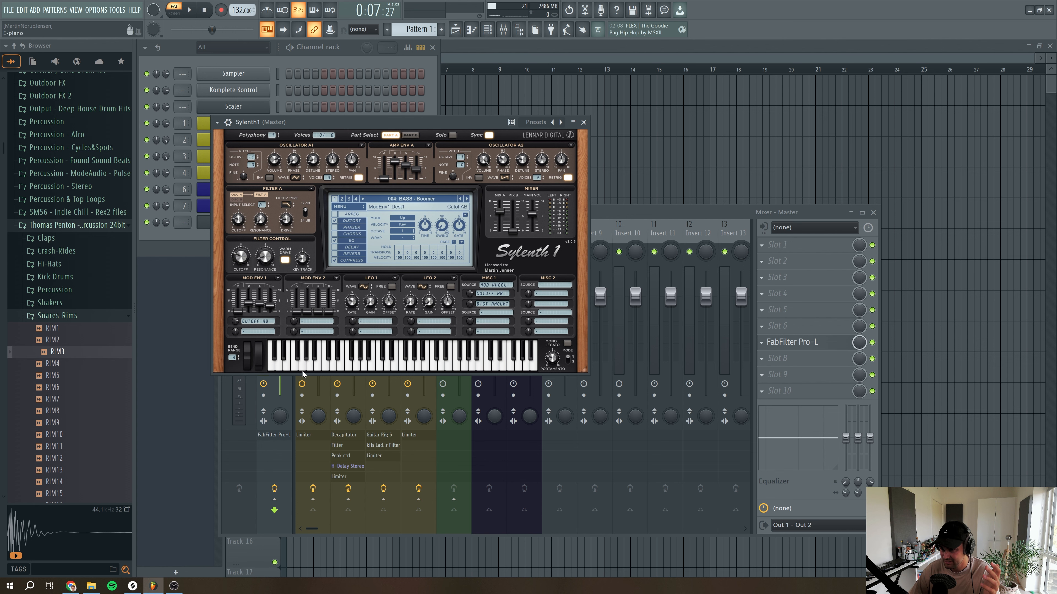
click(319, 368)
drag(319, 367, 285, 366)
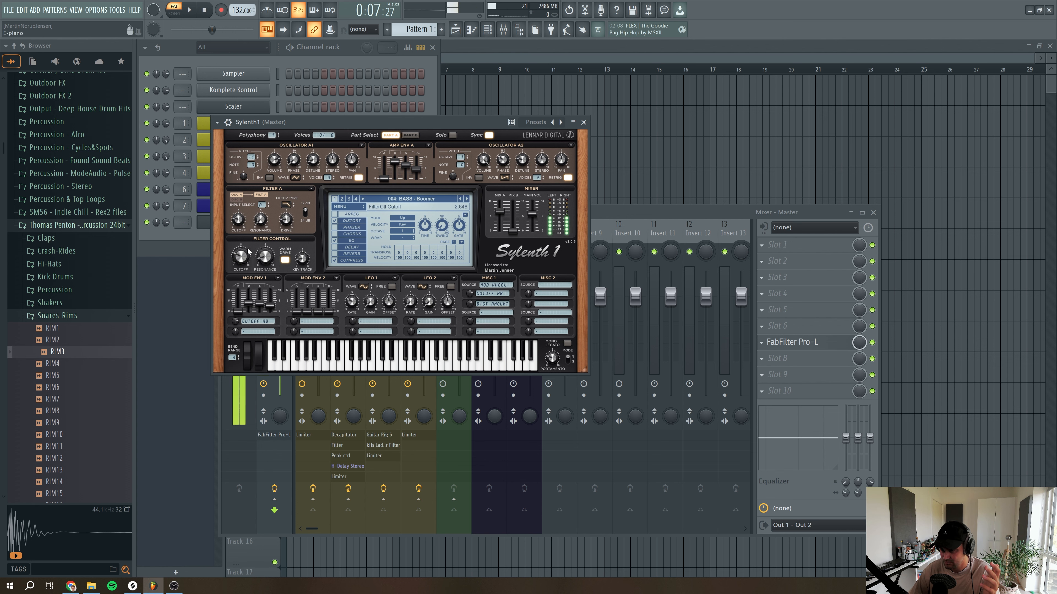
click(297, 367)
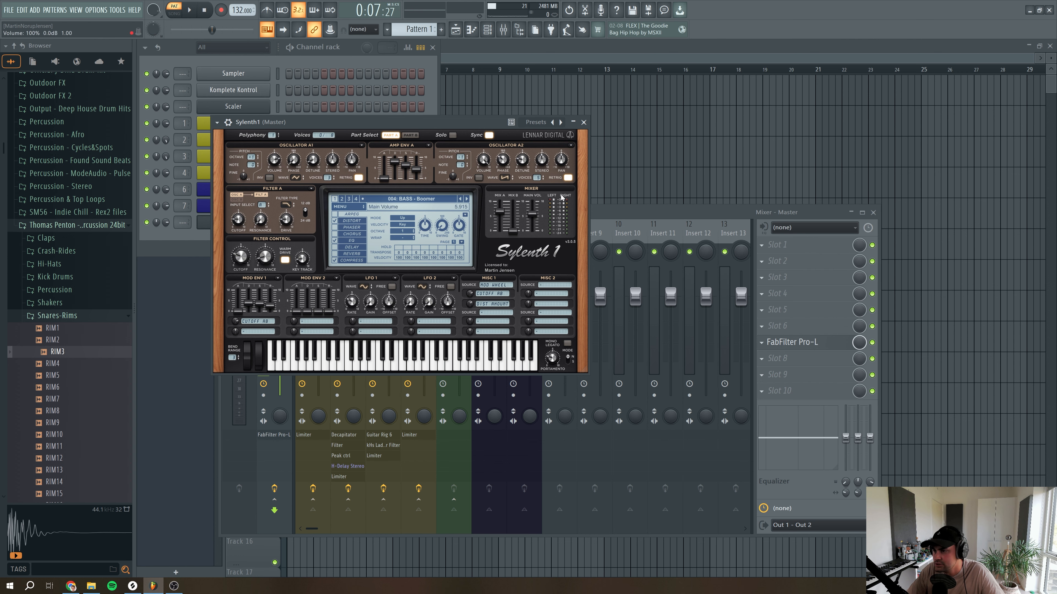
click(583, 122)
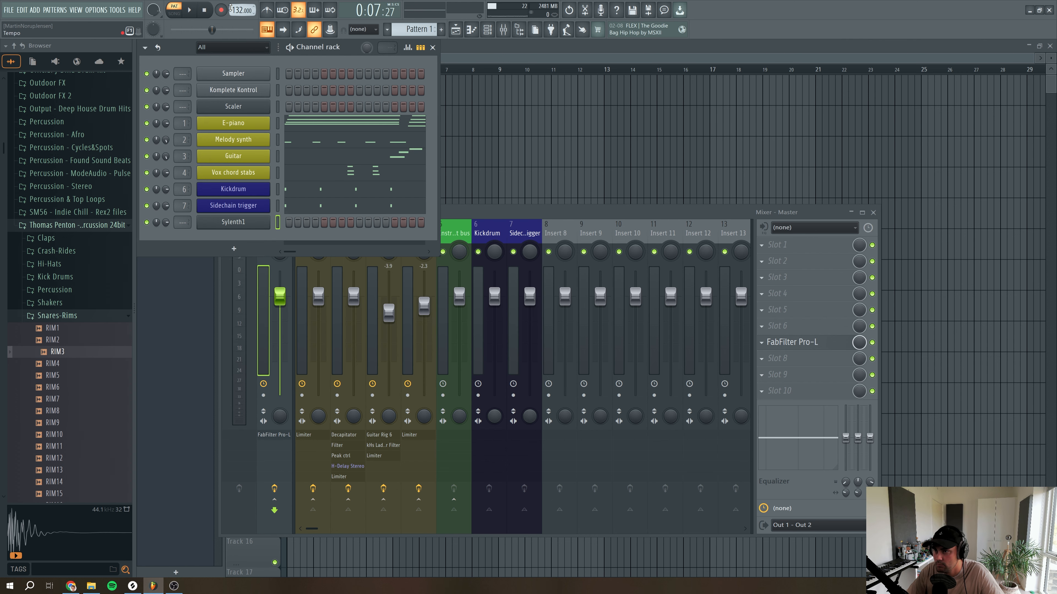
Record a repeating A#3 bass rhythm into the Sylenth1 channel while the pattern plays, then stop
key(space)
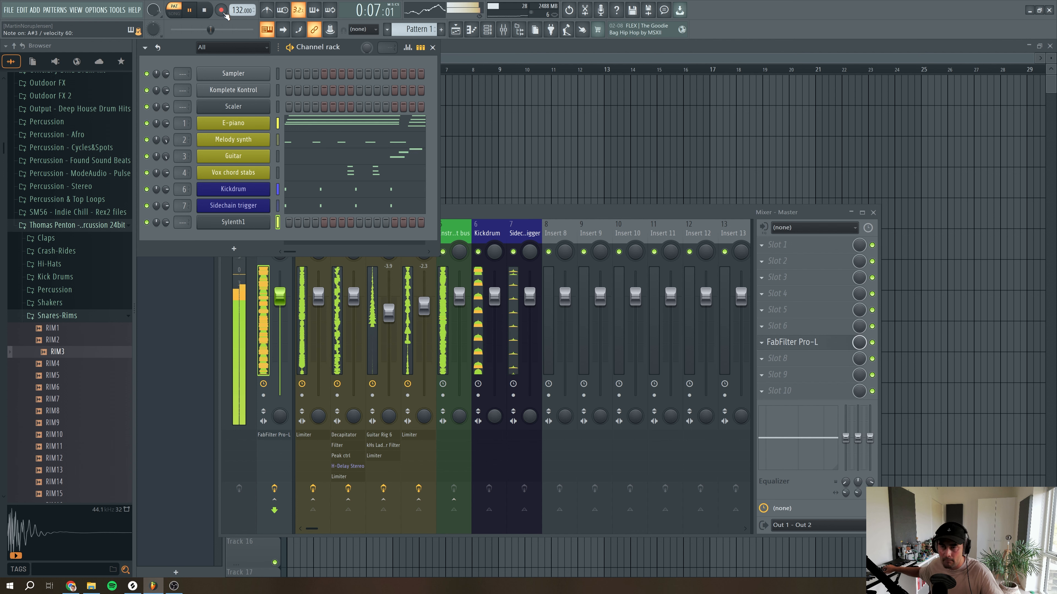
click(209, 10)
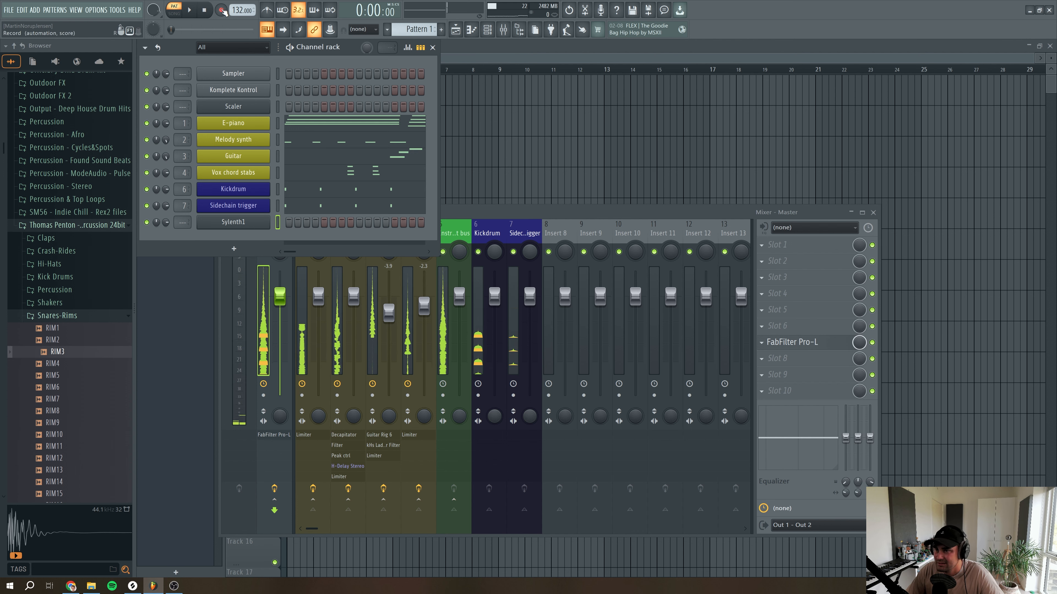
click(221, 10)
click(495, 341)
click(190, 10)
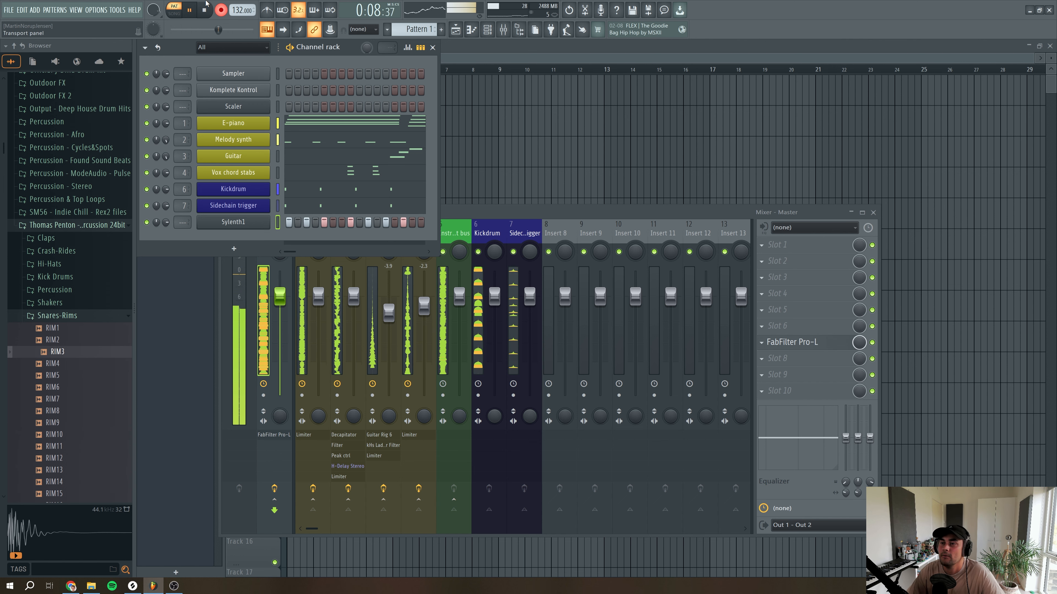
click(191, 10)
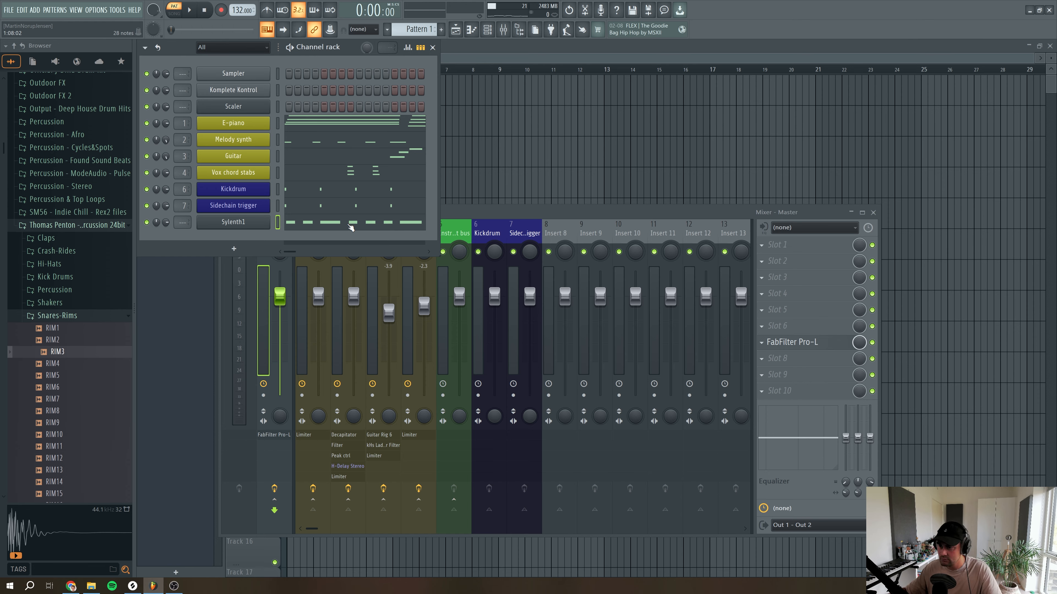
Quantize all recorded Sylenth1 notes in the piano roll with the MPC 58% template
click(350, 226)
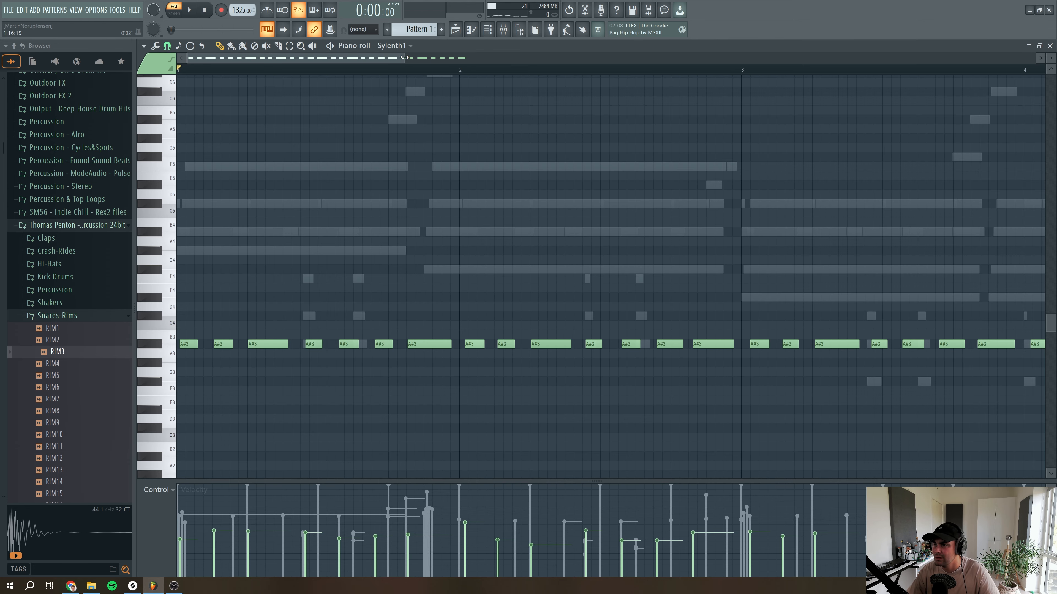
drag(404, 58, 758, 58)
drag(692, 396, 177, 218)
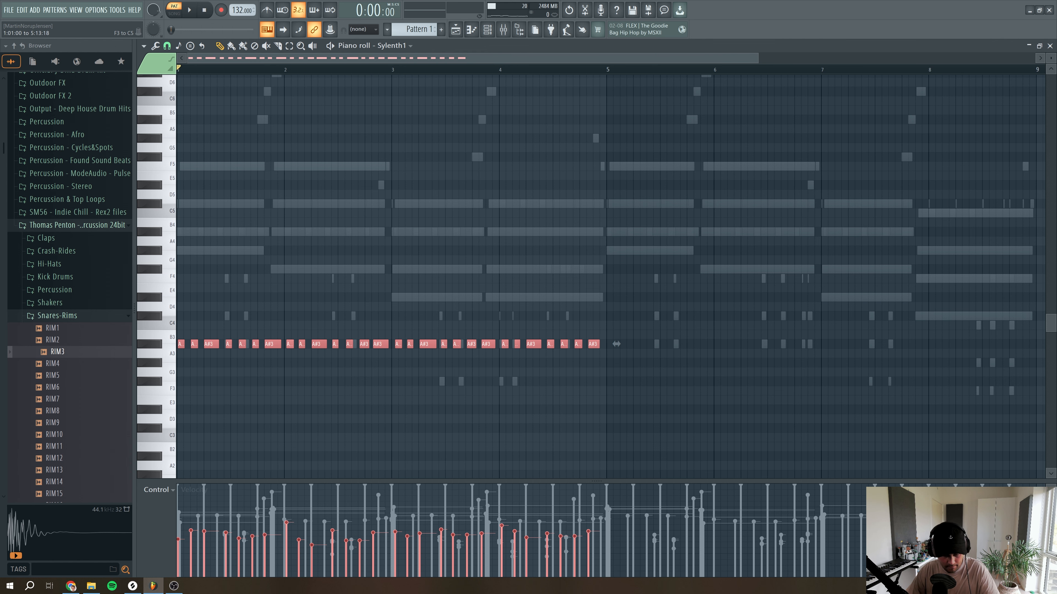
key(alt+q)
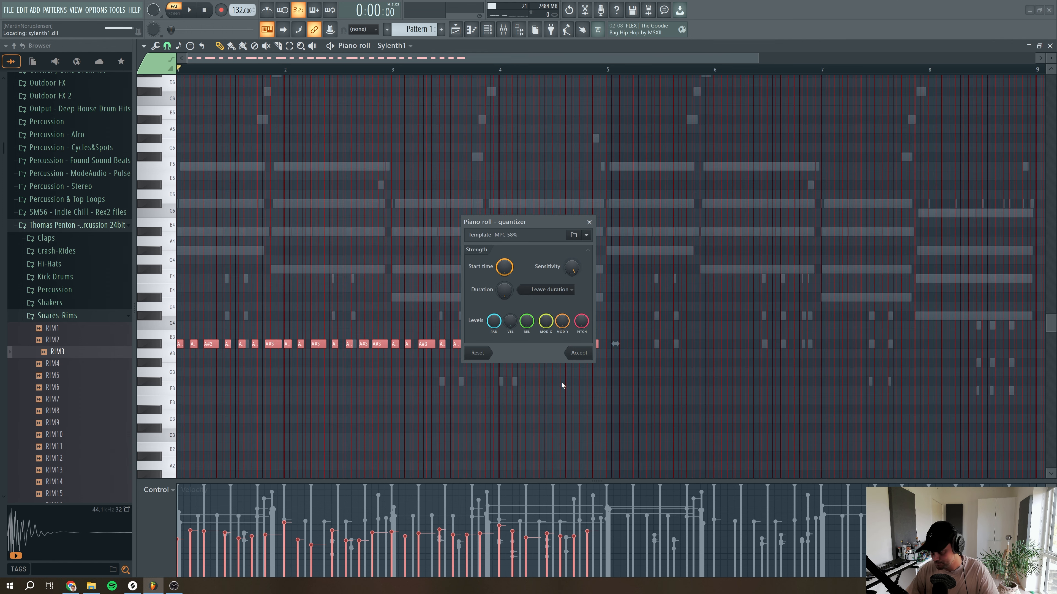
click(579, 352)
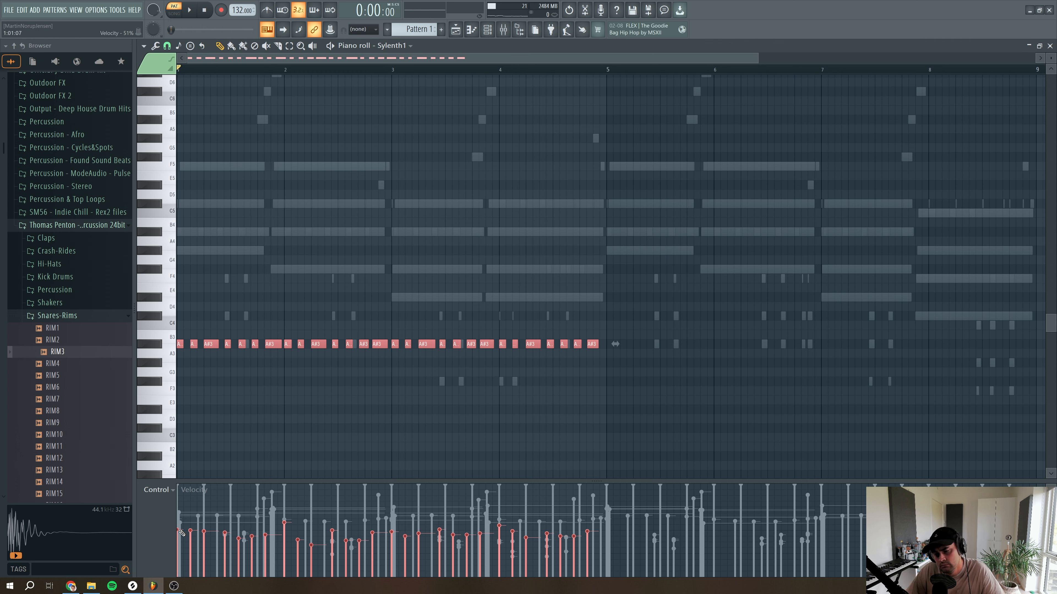
Even out the velocities of the Sylenth1 notes in bars 1 and 2 and delete the notes from bar 3 onward
drag(240, 534, 373, 533)
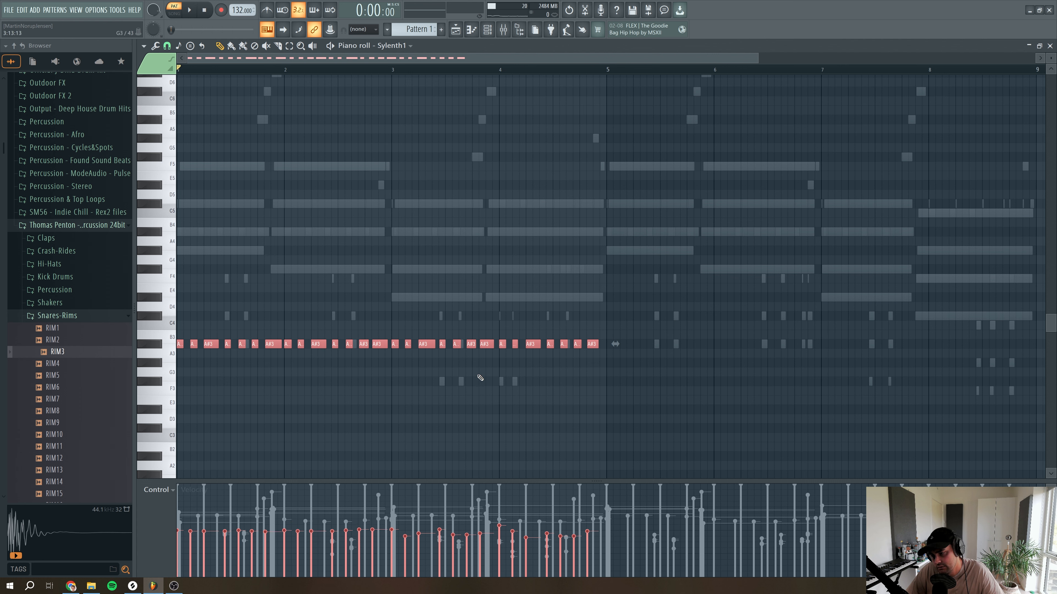
drag(650, 385, 396, 308)
key(Delete)
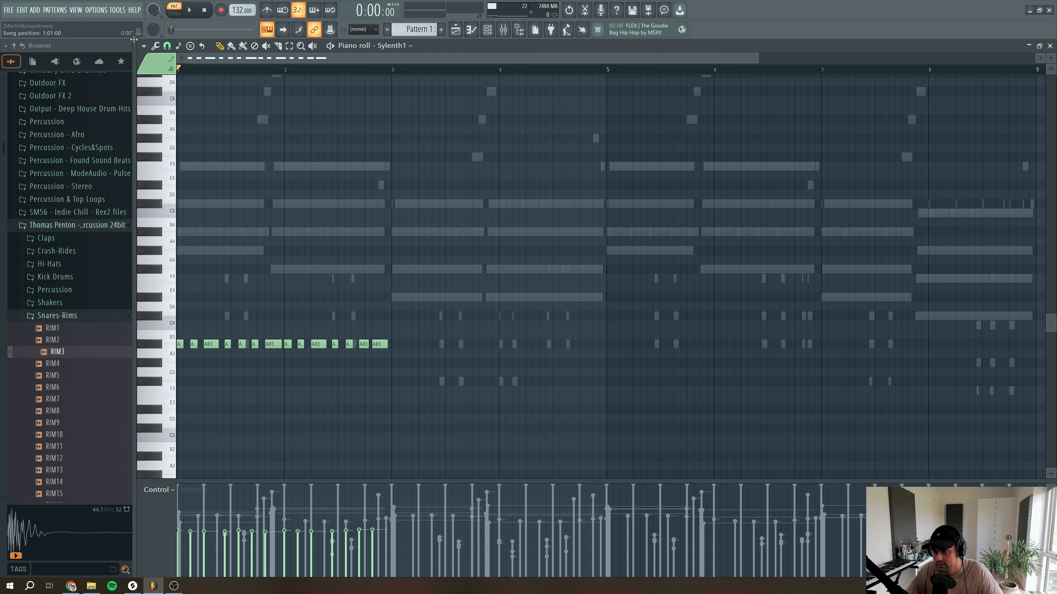
Play the pattern to hear the two-bar Sylenth1 bassline with the other tracks, then stop
click(155, 46)
click(447, 232)
right_click(446, 232)
key(space)
key(space)
key(space)
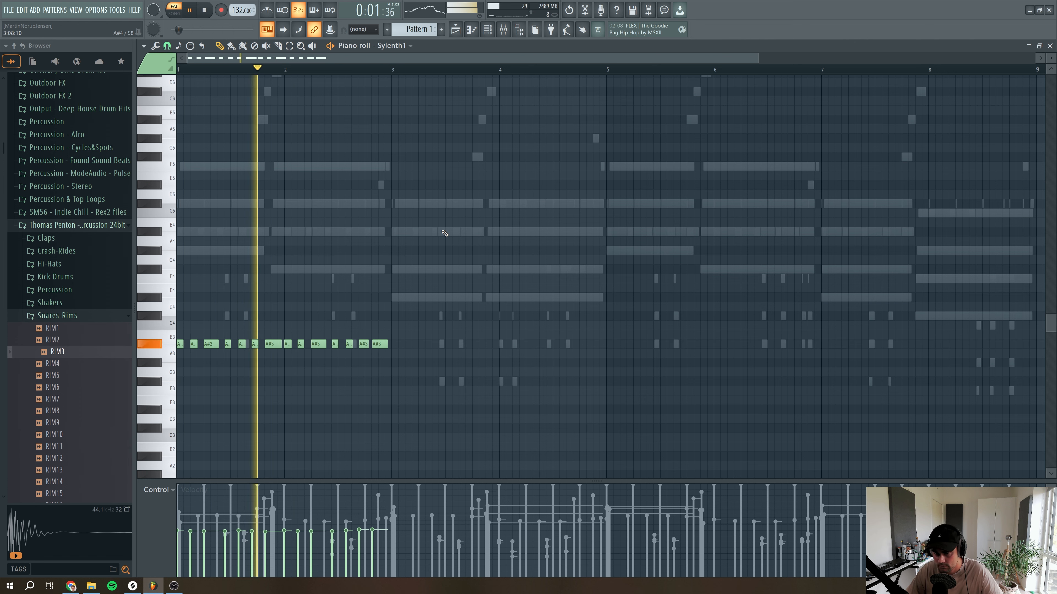
key(space)
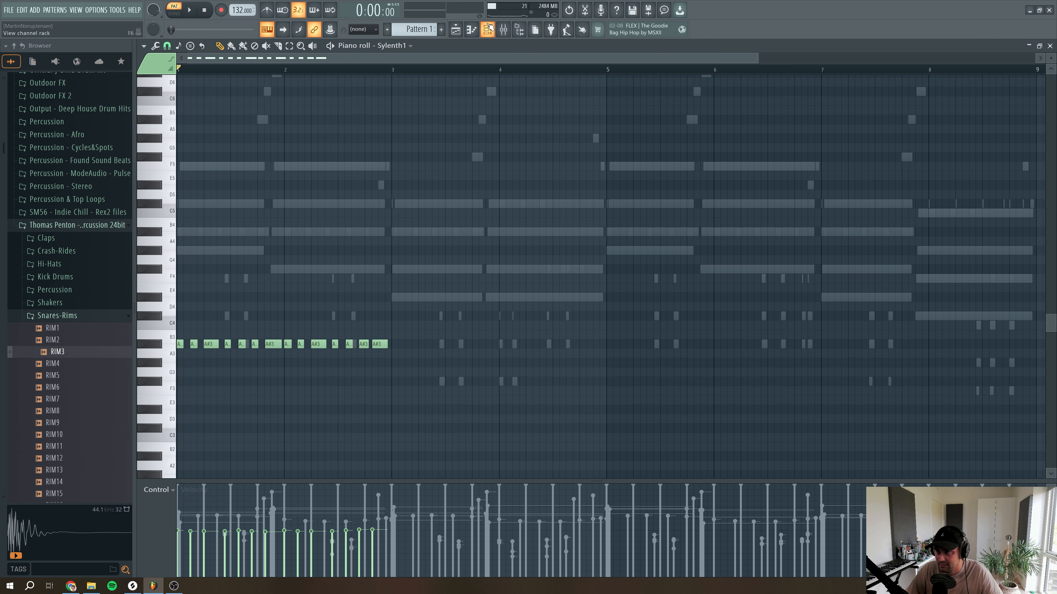
Audition the Bb min7 chord in Scaler and compare it with the A#3 note in the piano roll
click(487, 29)
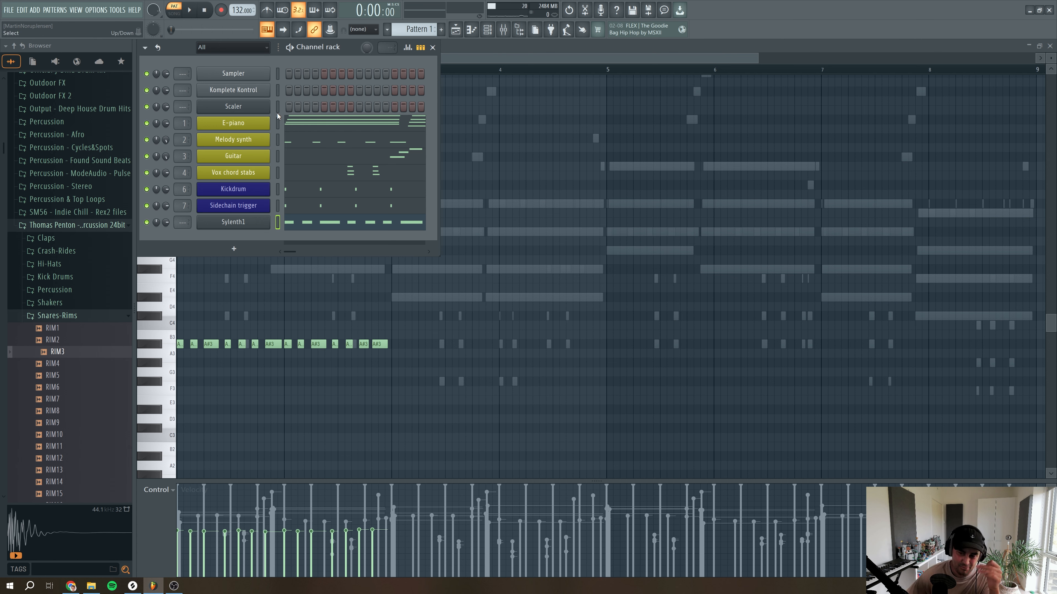
click(254, 110)
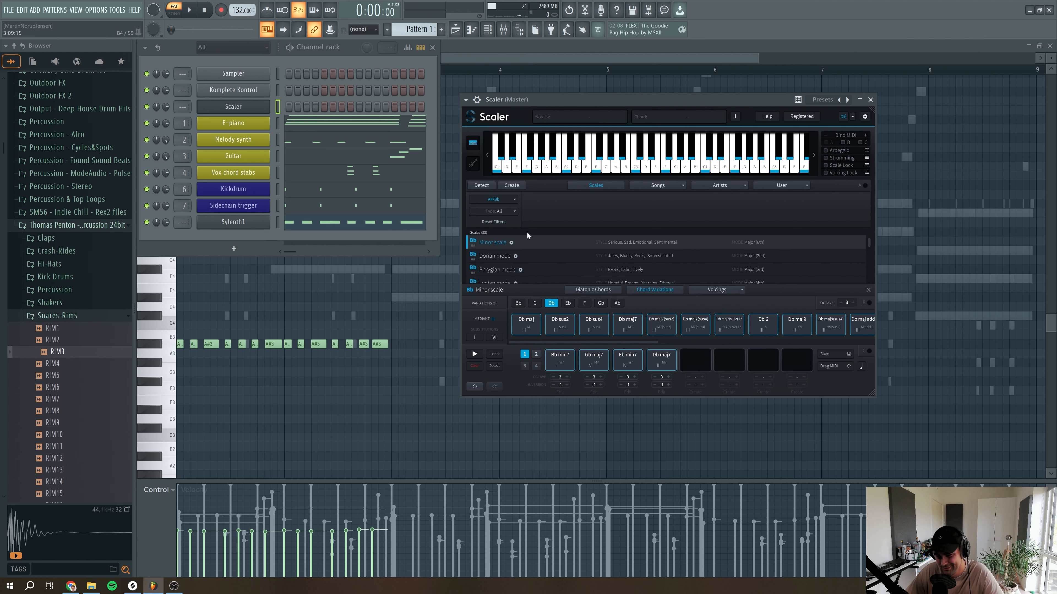
click(560, 356)
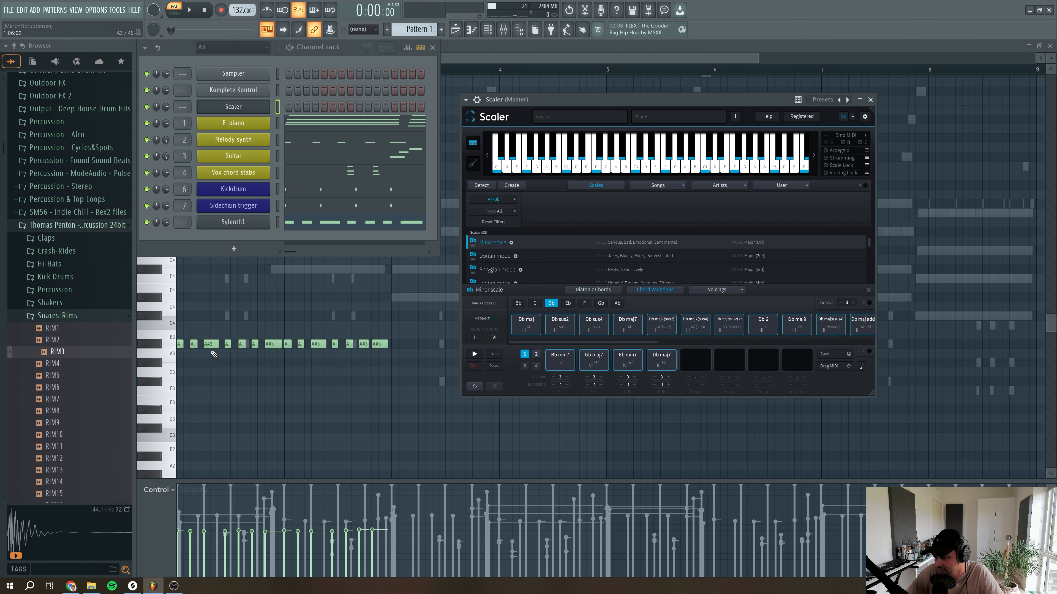
click(162, 345)
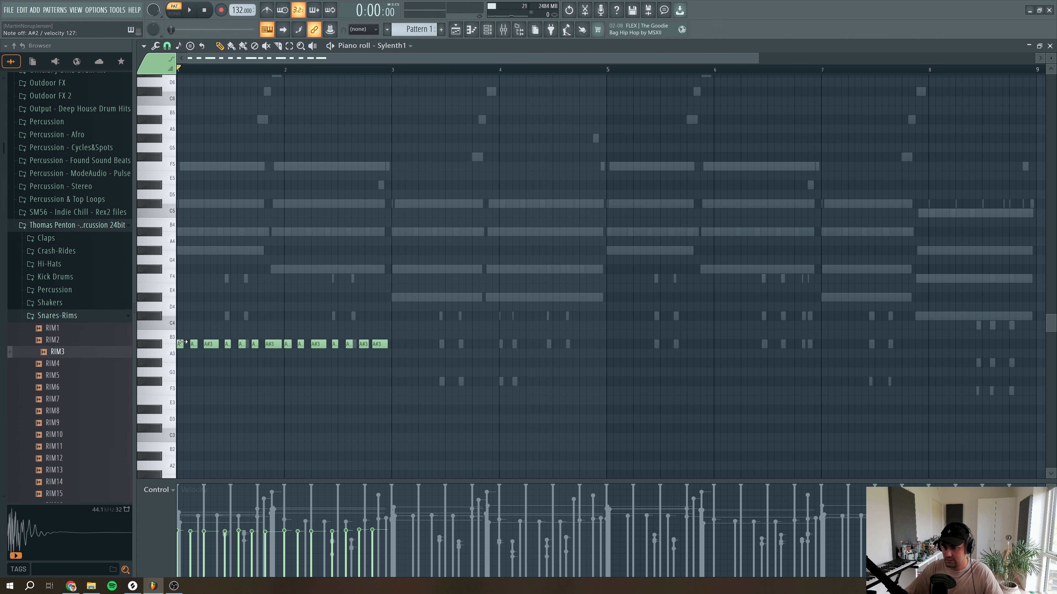
Audition the Gb maj7 chord in Scaler and sound its Gb root note on the keyboard
click(487, 29)
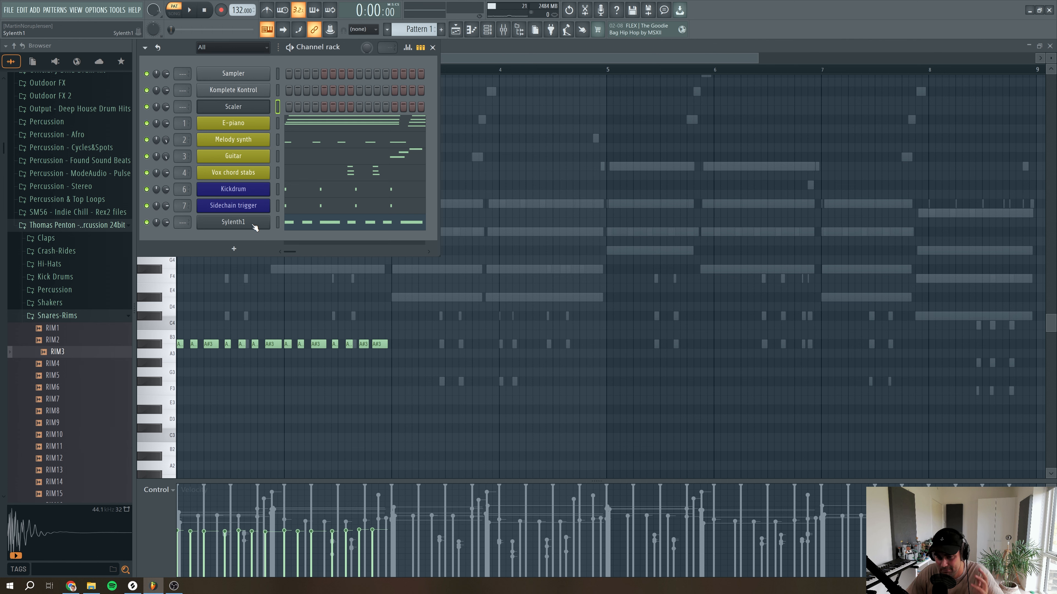
click(233, 106)
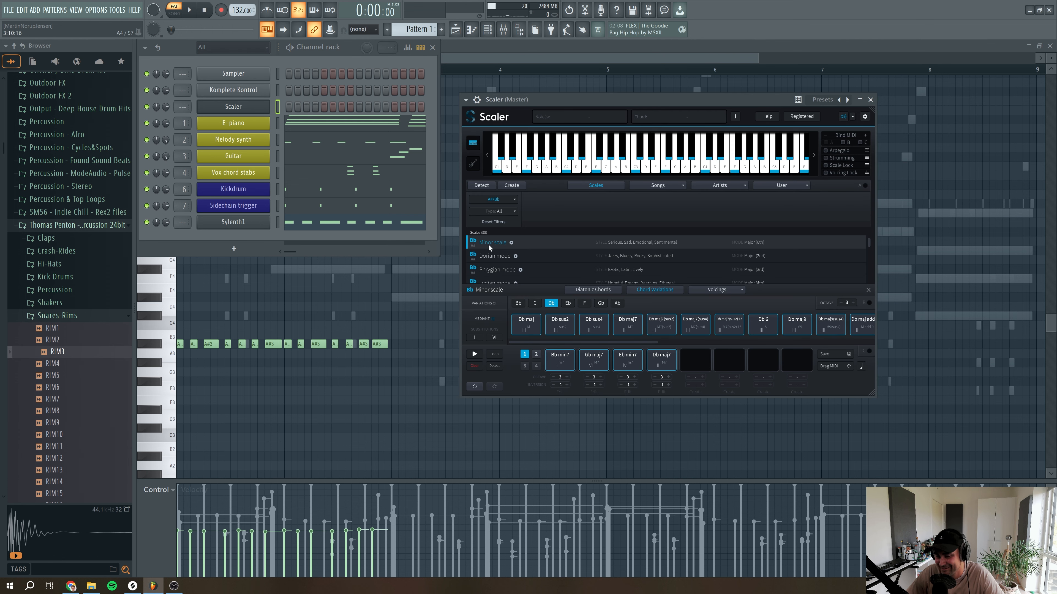
click(598, 363)
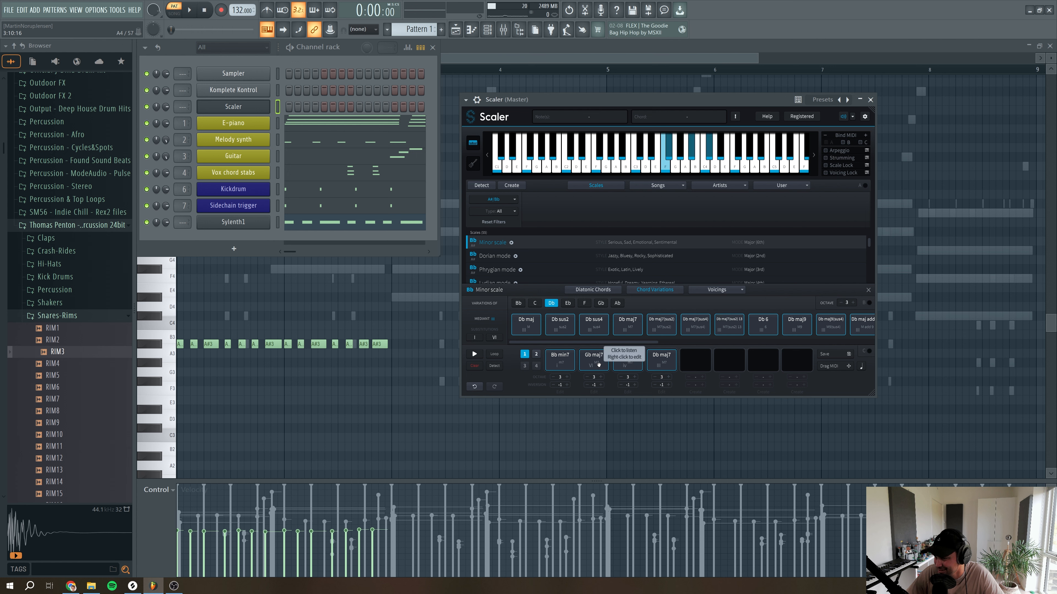
click(598, 364)
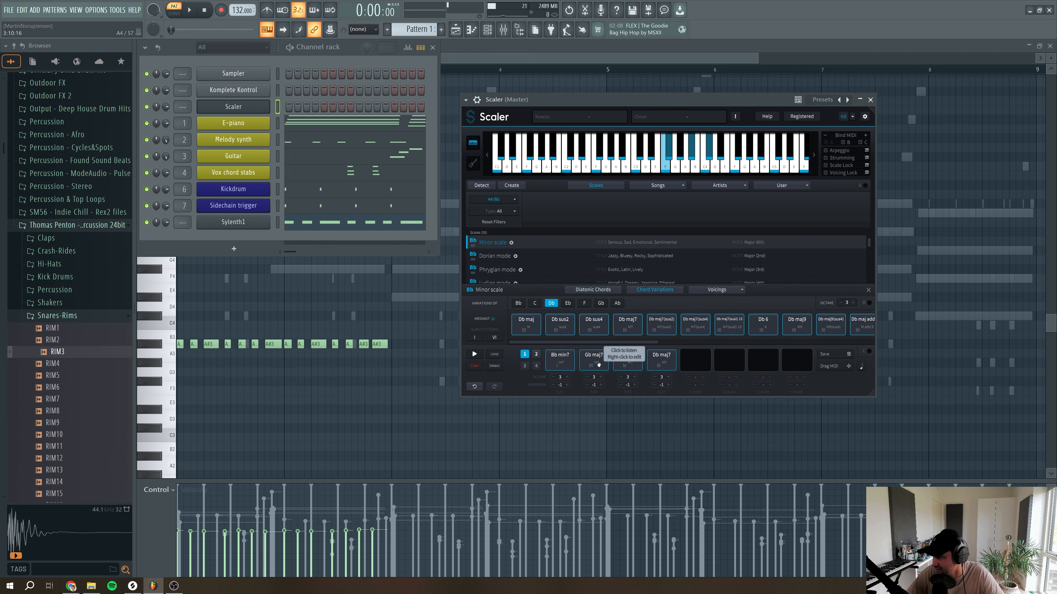
click(668, 155)
click(668, 155)
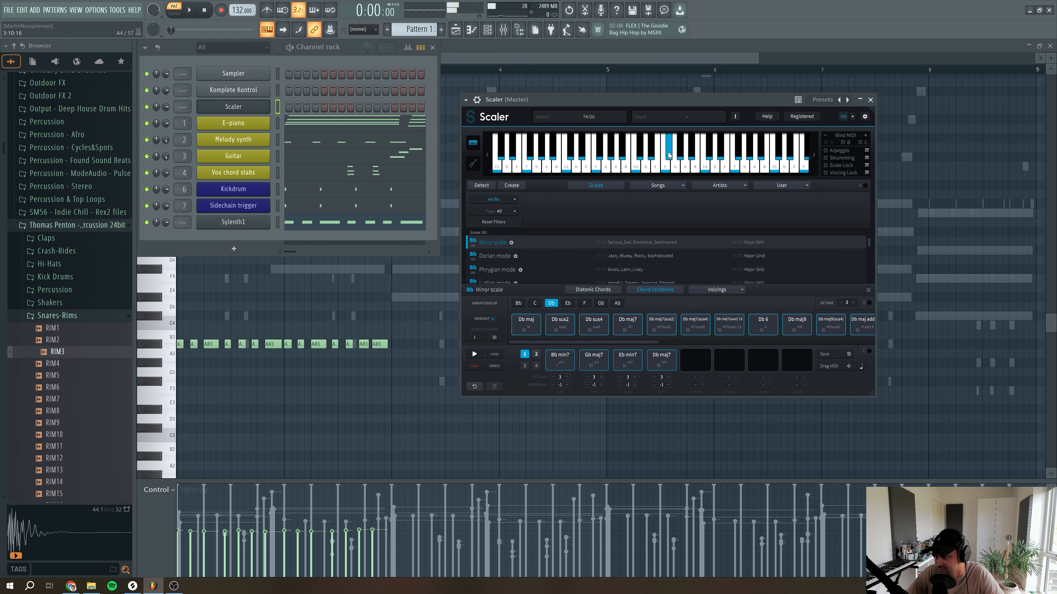
Lower the Sylenth1 notes in bar 2 to F#3 and play the pattern to hear the change
click(331, 374)
right_click(304, 400)
drag(402, 367, 289, 329)
key(shift+Down)
key(shift+Down)
key(shift+Down)
key(shift+Down)
key(space)
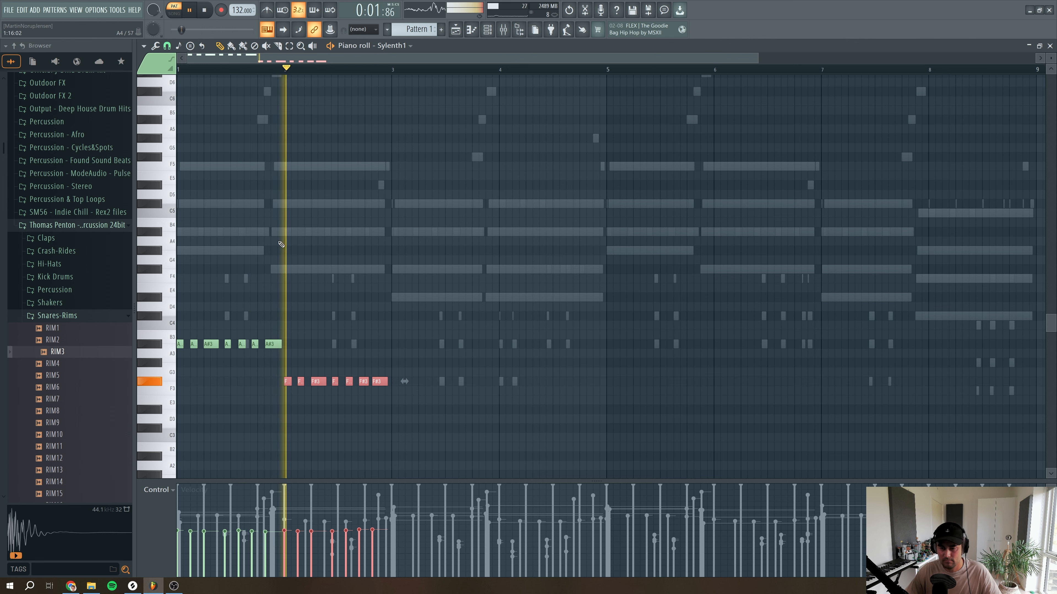
key(space)
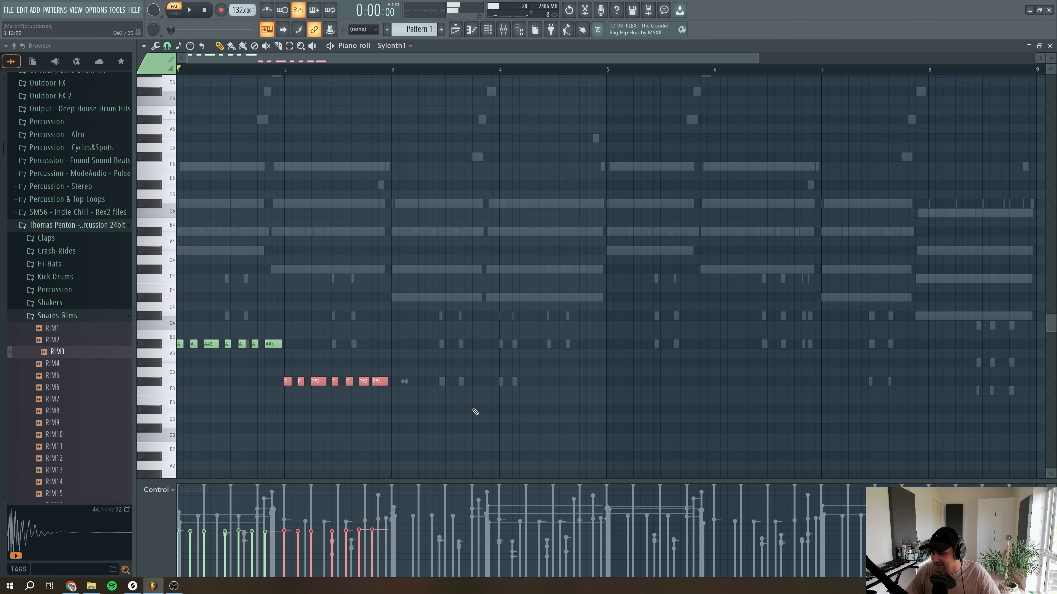
Copy the two-bar Sylenth1 bassline from bars 1 and 2 into bars 3 and 4
drag(471, 413, 176, 275)
key(ctrl+v)
key(shift+Right)
drag(187, 346, 402, 346)
click(423, 393)
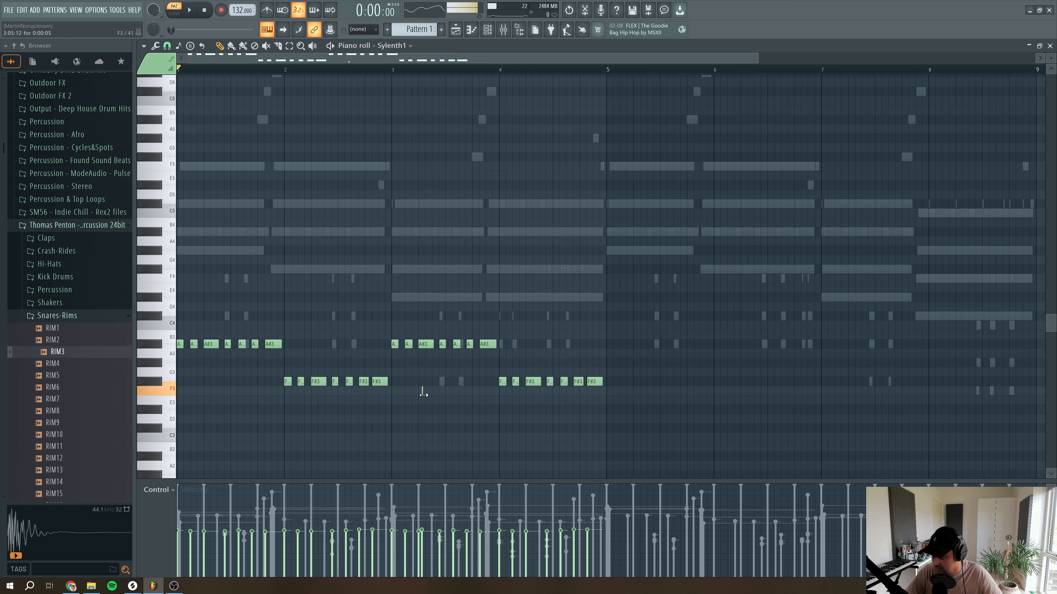
Lower the copied A#3 bass notes in bar 3 to D#3
drag(492, 370, 398, 334)
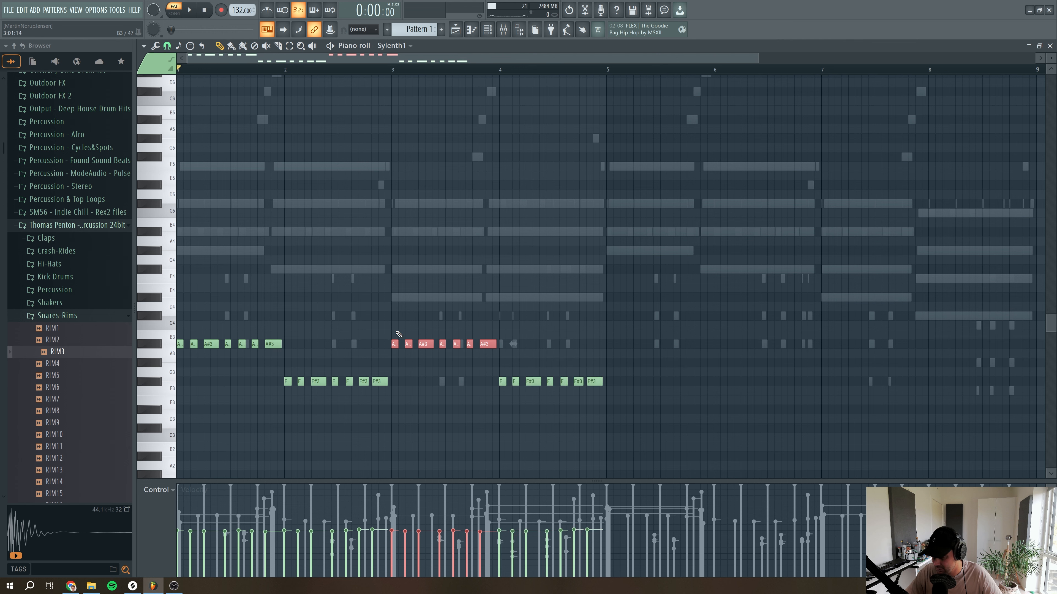
key(shift+Down)
key(shift+Down)
key(shift+Down)
key(shift+Down)
key(shift+Down)
key(shift+Down)
key(shift+Down)
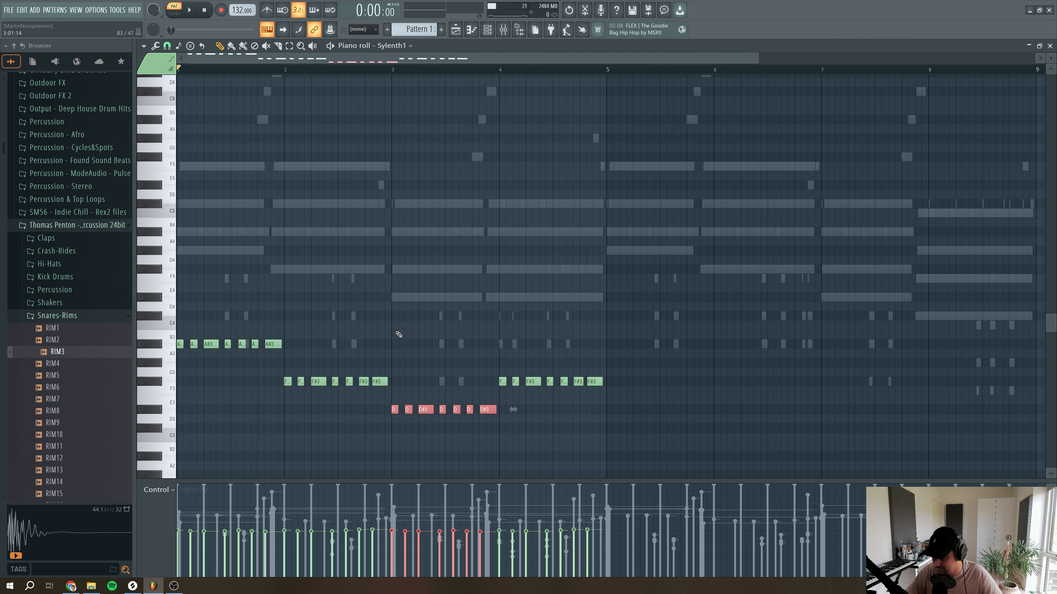
Play the four-bar bassline with the other tracks to judge the root notes in bars 3 and 4, then stop
key(space)
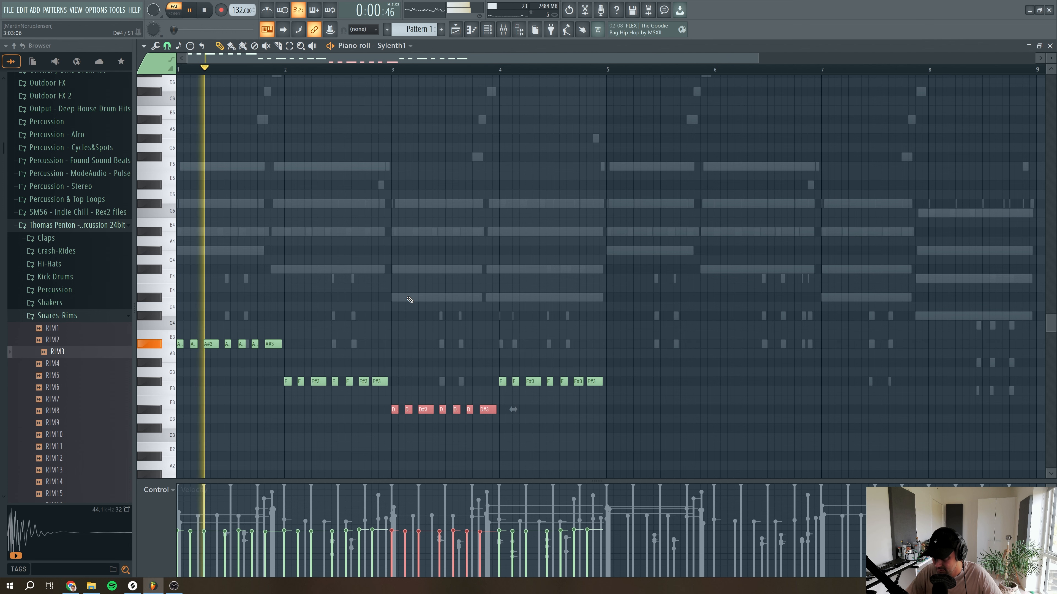
drag(649, 413, 505, 368)
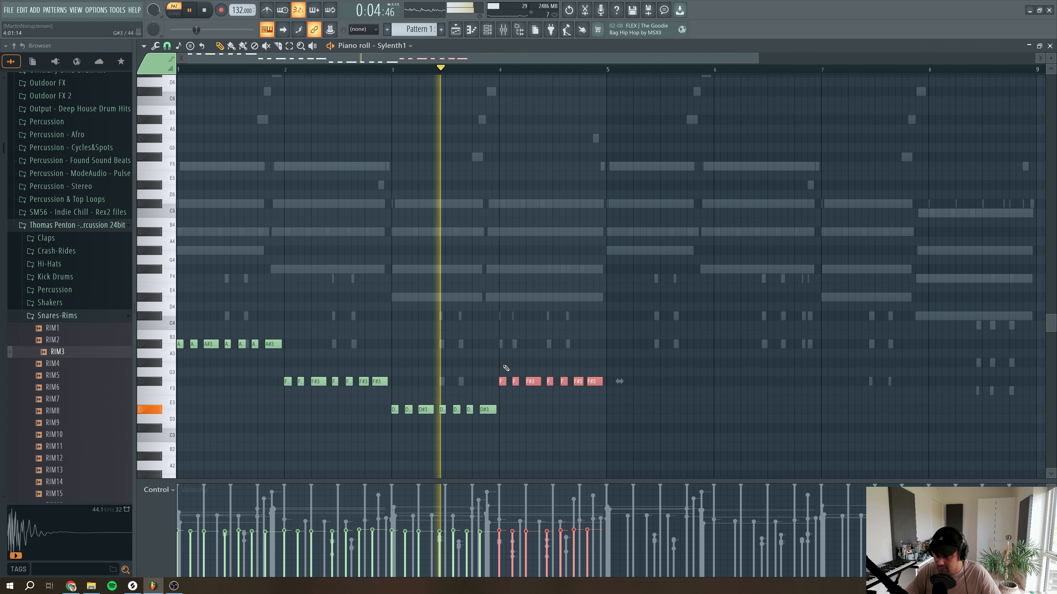
key(space)
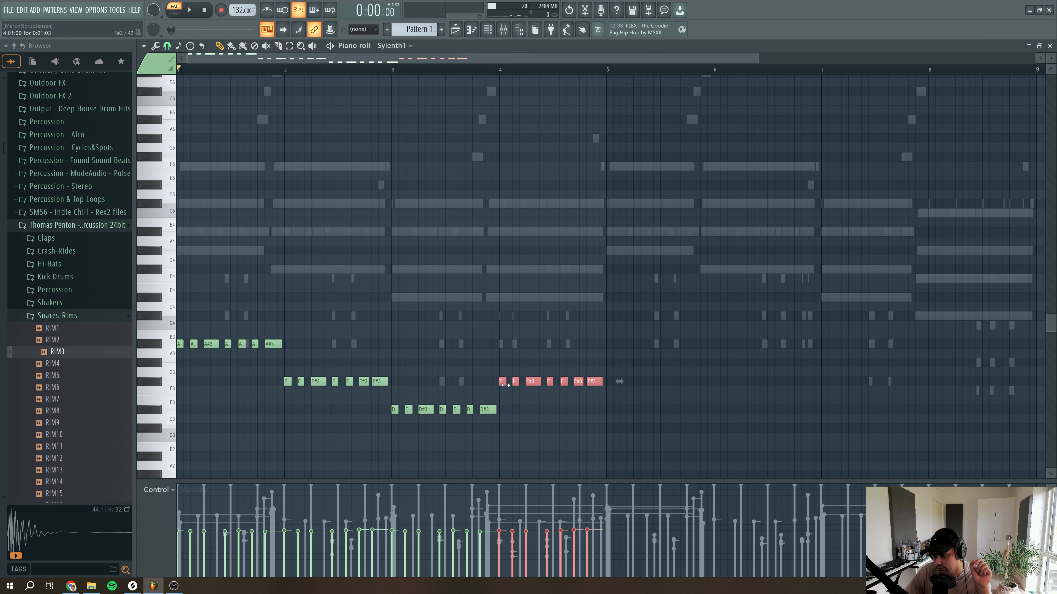
click(499, 310)
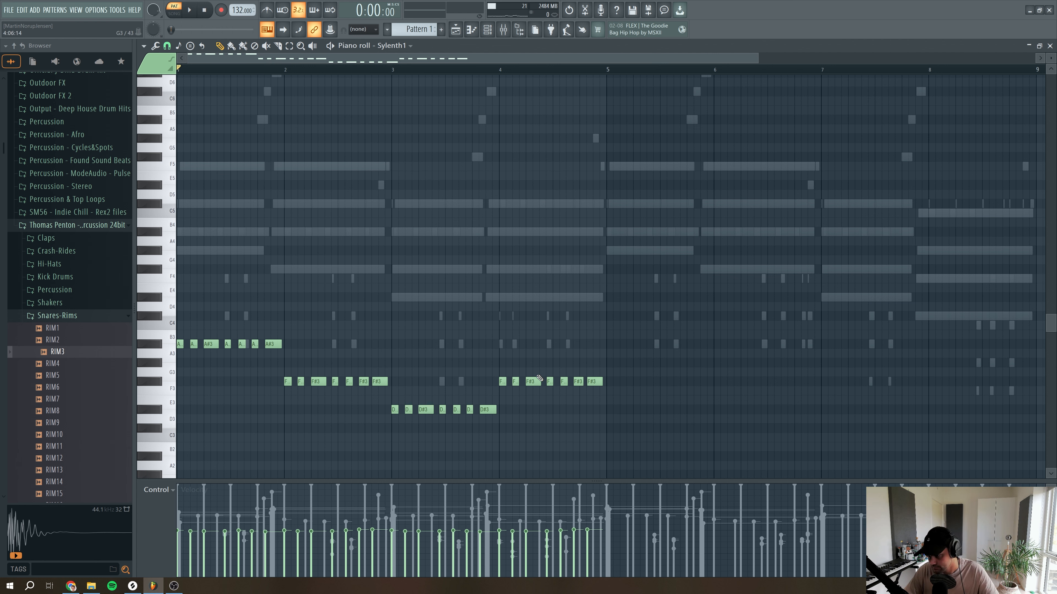
Raise the last three bass notes of bar 4 to A#3 while the pattern plays
key(space)
drag(626, 400, 566, 370)
key(shift+Up)
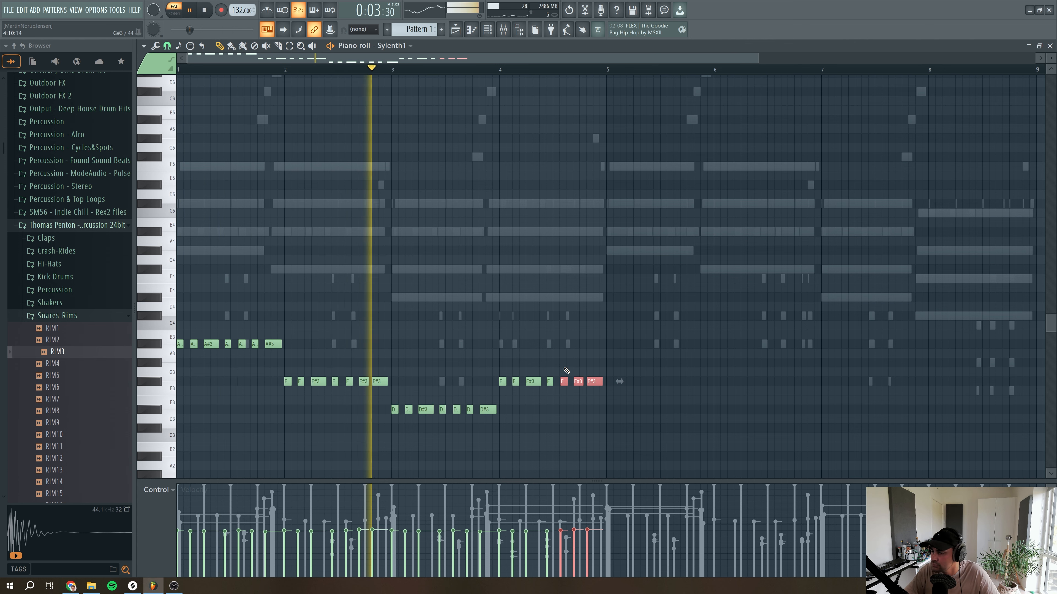
key(shift+Up)
key(shift+Up)
key(shift+Up)
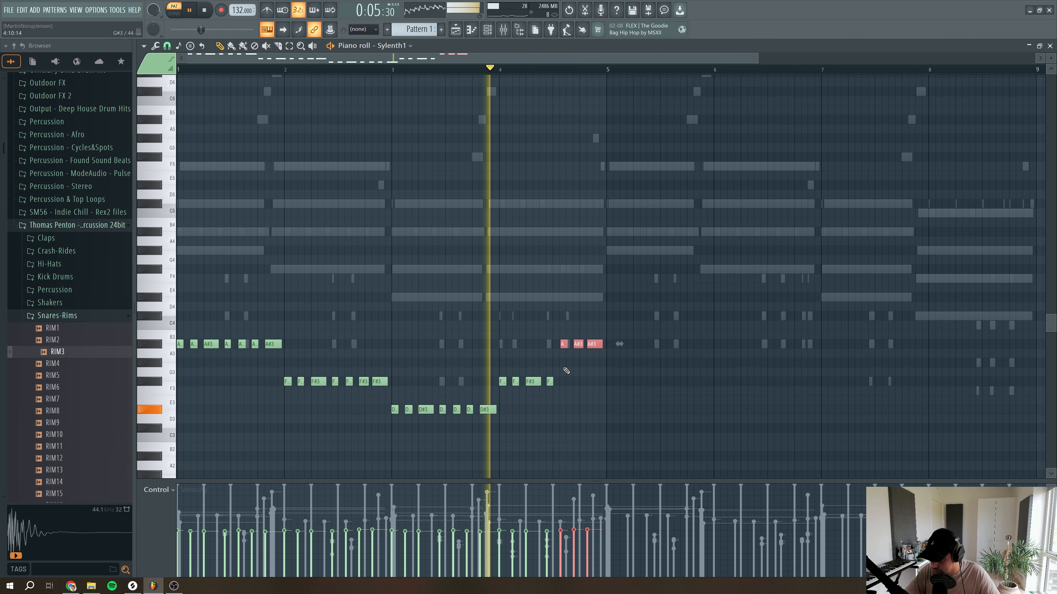
key(space)
Raise the third and fourth bass notes of bar 4 to C#4 while the pattern plays
key(space)
key(ctrl+d)
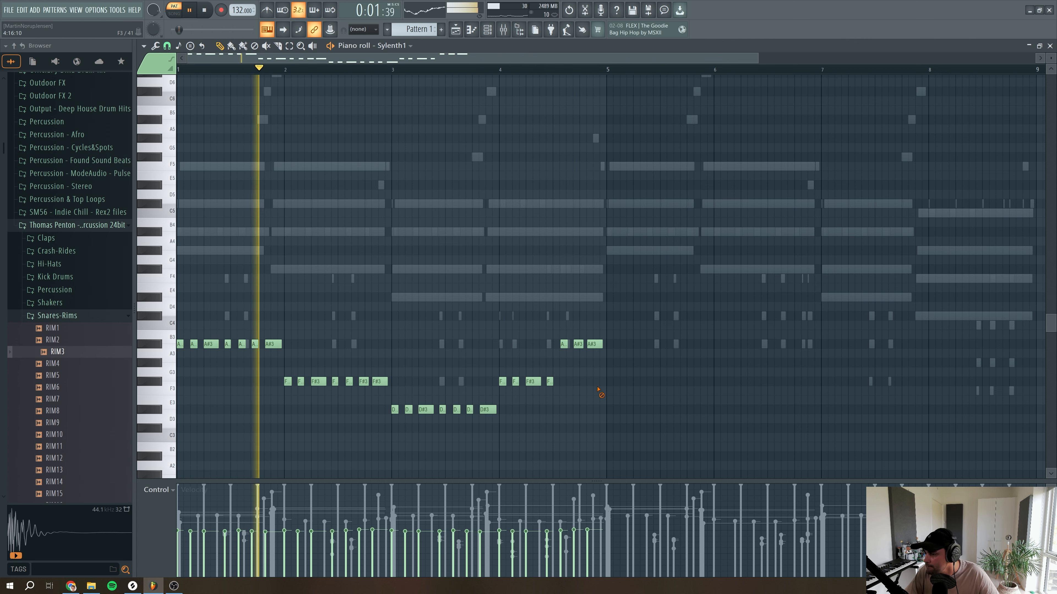
drag(548, 387, 530, 379)
key(shift+Up)
key(shift+Up)
key(shift+Up)
key(shift+Up)
key(shift+Up)
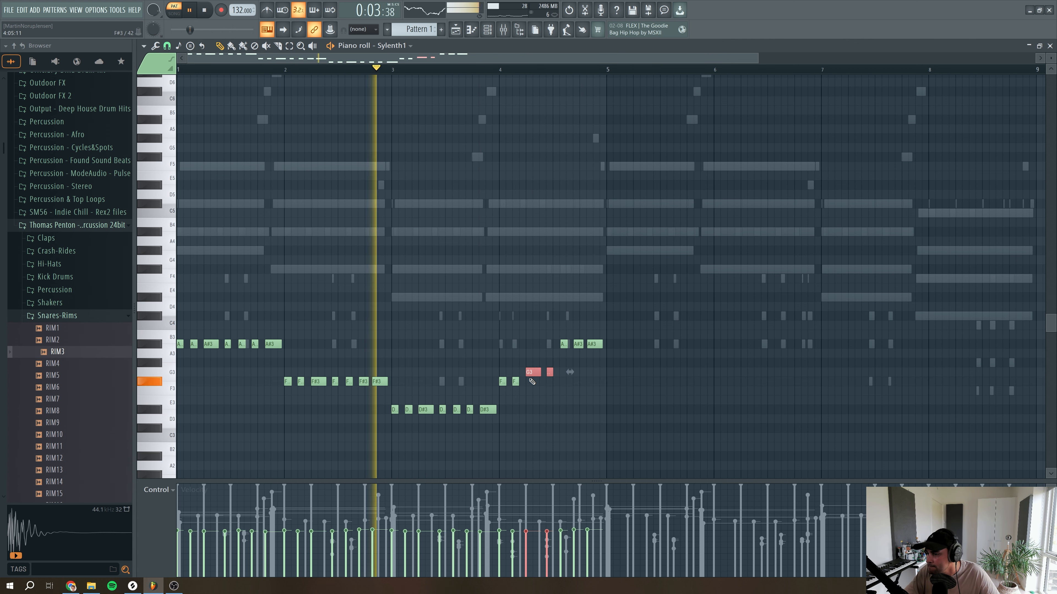
key(shift+Up)
key(shift+Up)
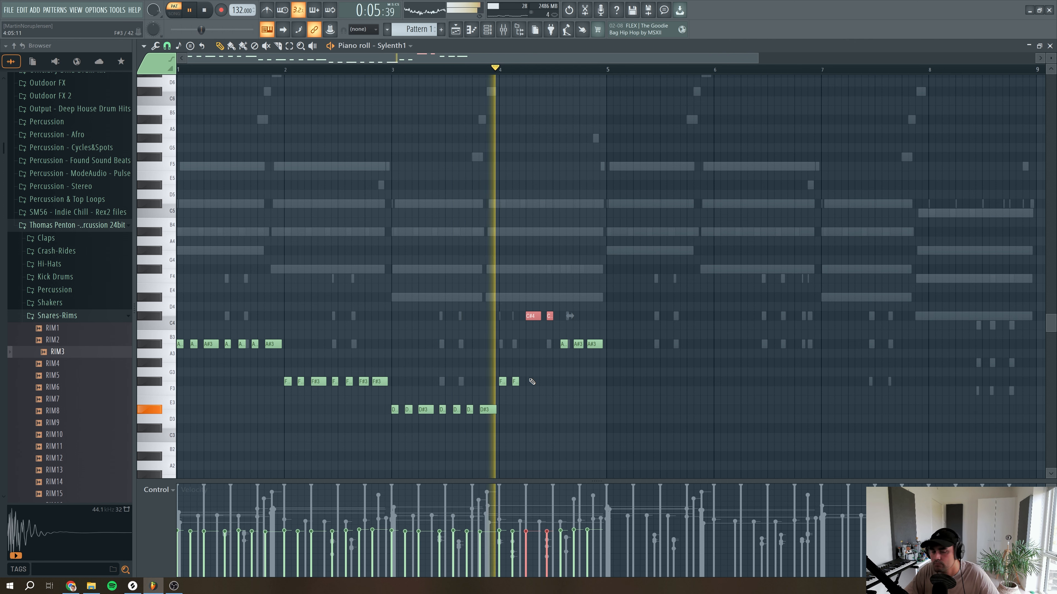
Replay the pattern from the start to hear the edited notes in bar 4, then stop
key(space)
key(space)
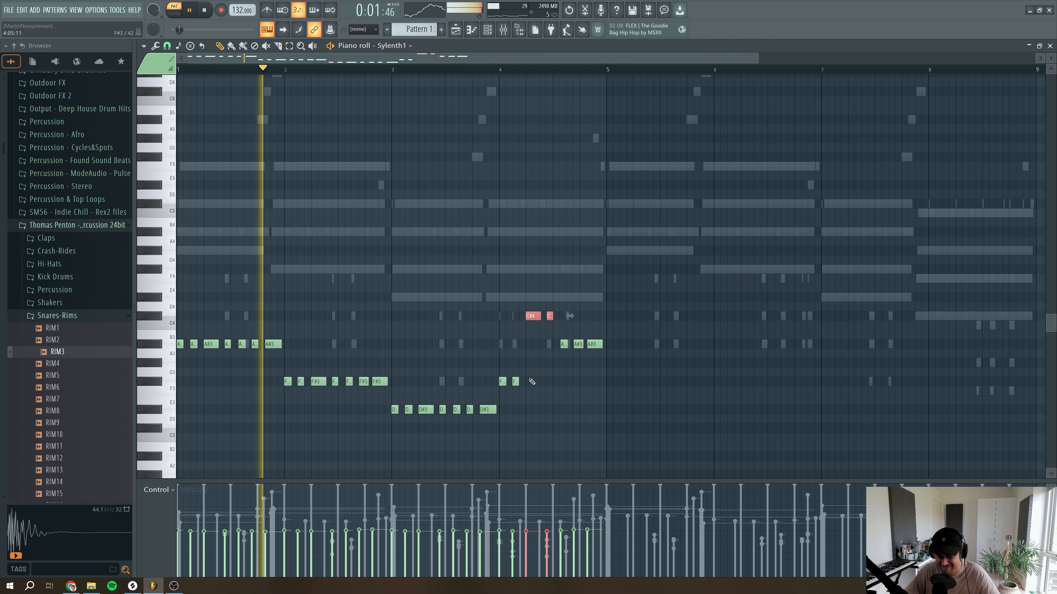
ctrl+click(628, 426)
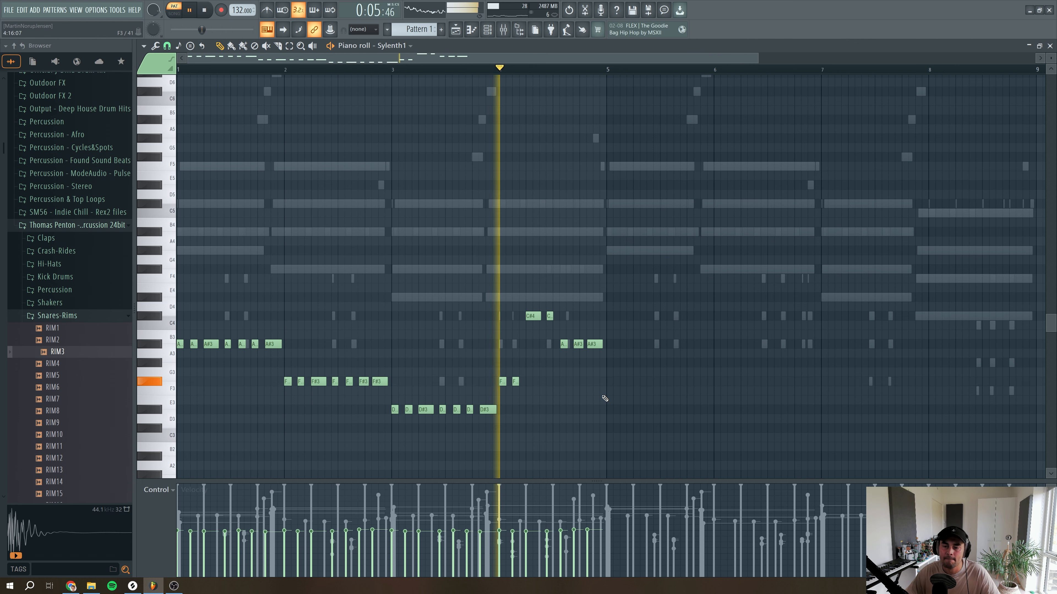
key(space)
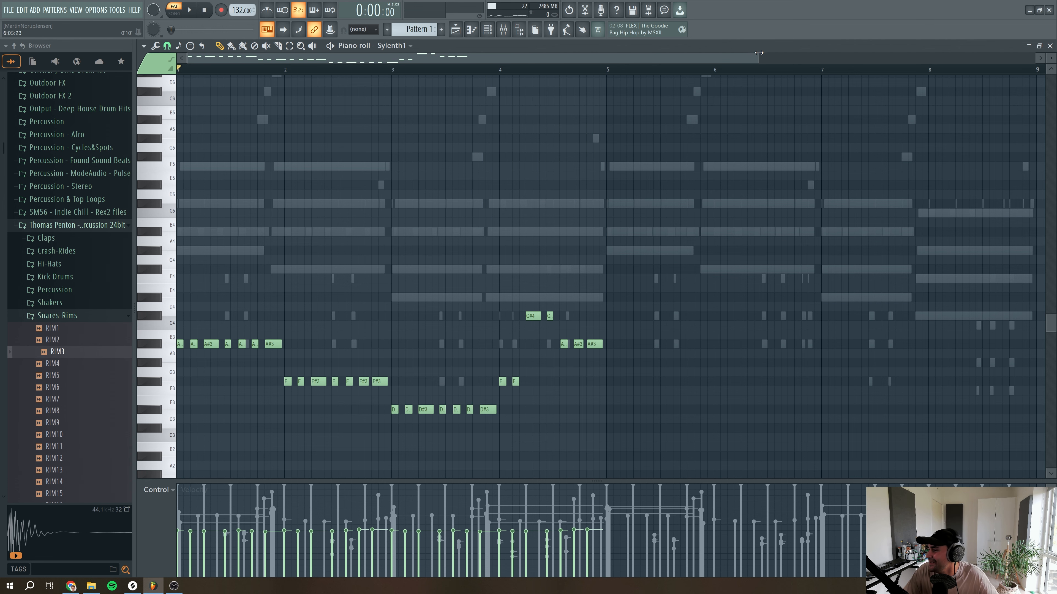
Duplicate the four-bar bassline into bars 5 to 8
drag(759, 53, 820, 54)
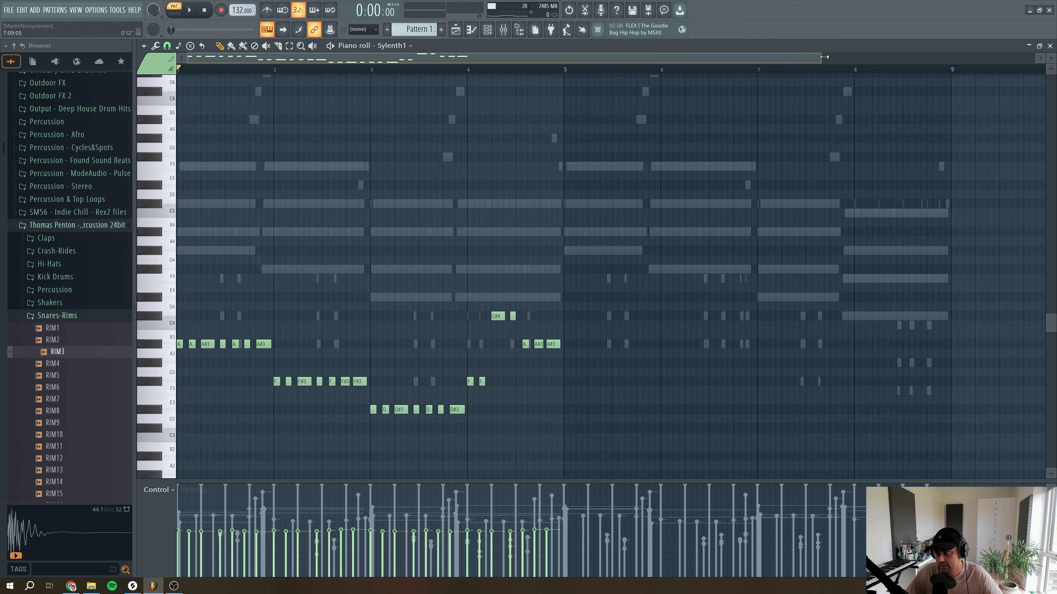
drag(814, 59, 829, 58)
drag(556, 71, 178, 70)
key(ctrl+b)
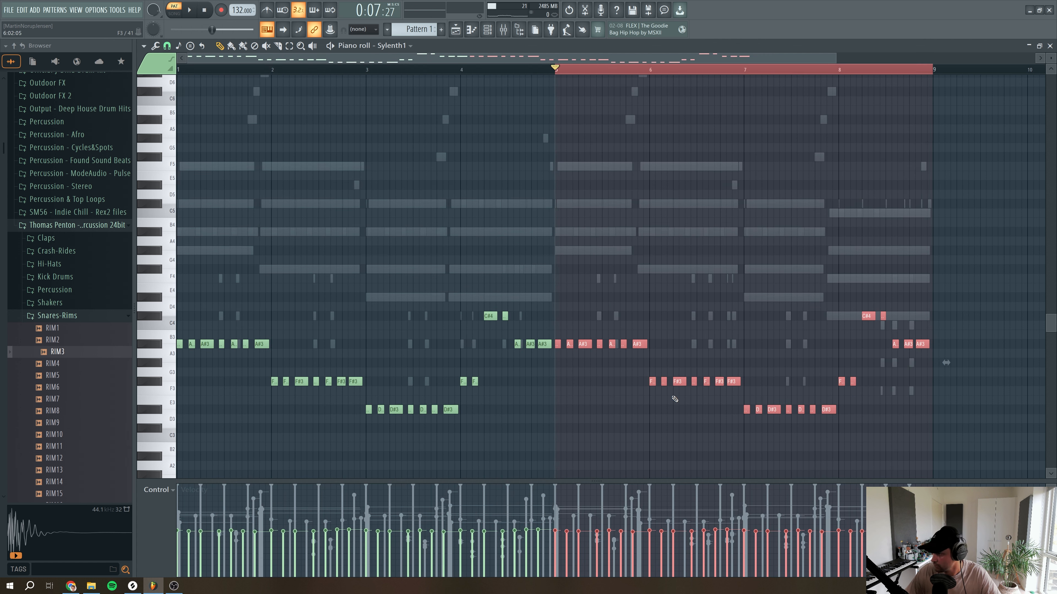
key(ctrl+d)
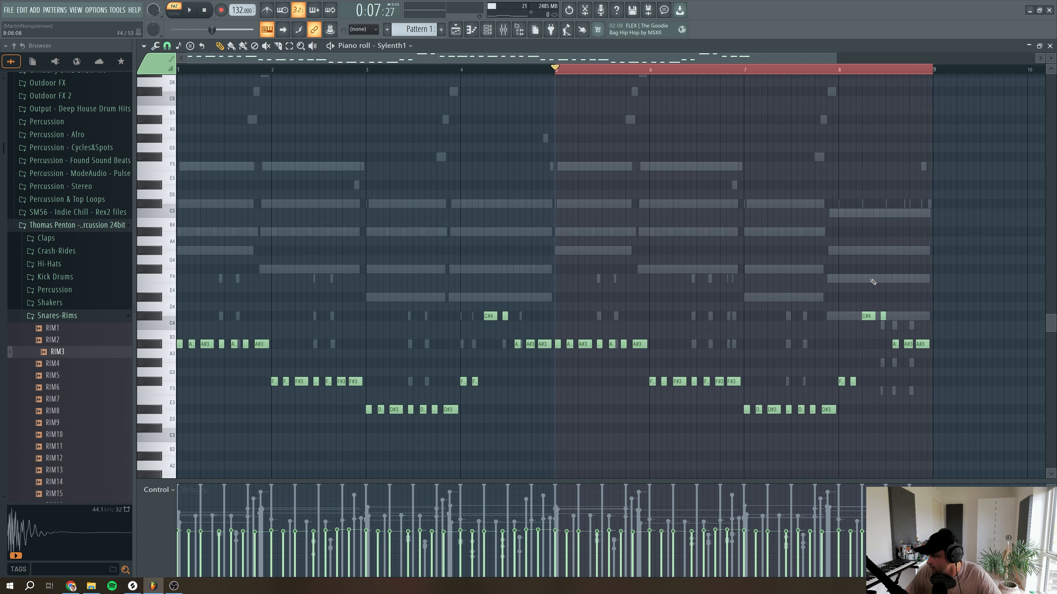
Lower the first two bass notes of bar 8 to F3
drag(957, 356, 877, 340)
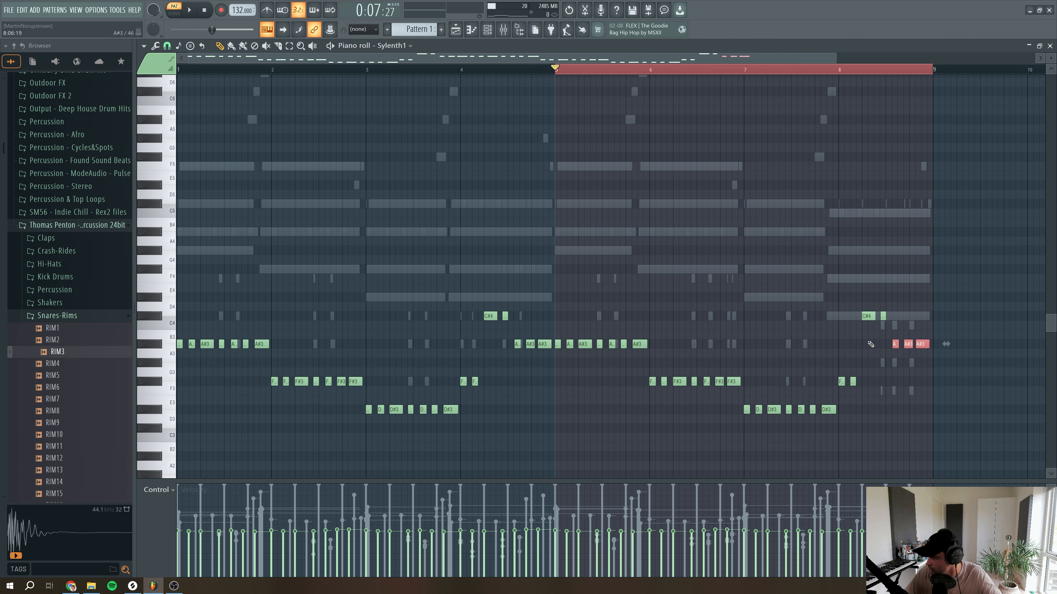
key(ctrl+d)
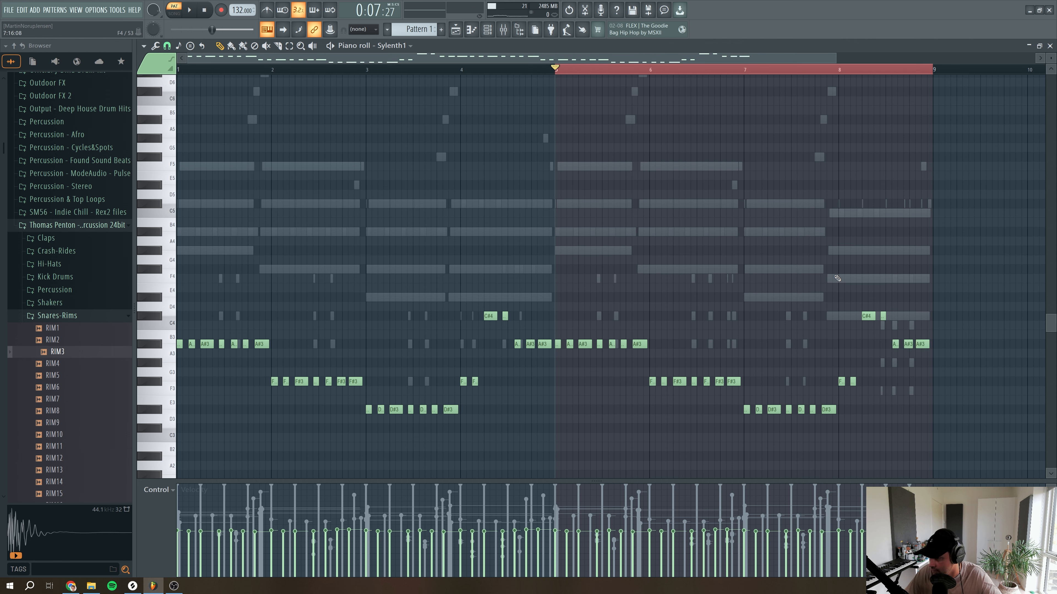
drag(881, 409, 838, 377)
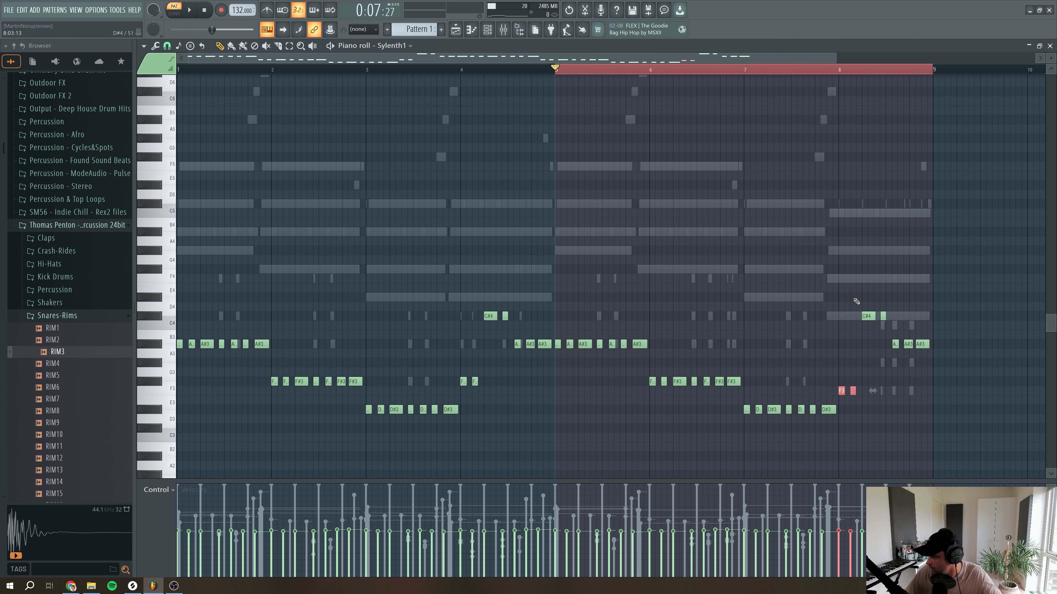
Move the last three bass notes of bar 8 to G#3 and play bars 5 to 8 to check them
drag(963, 368, 895, 341)
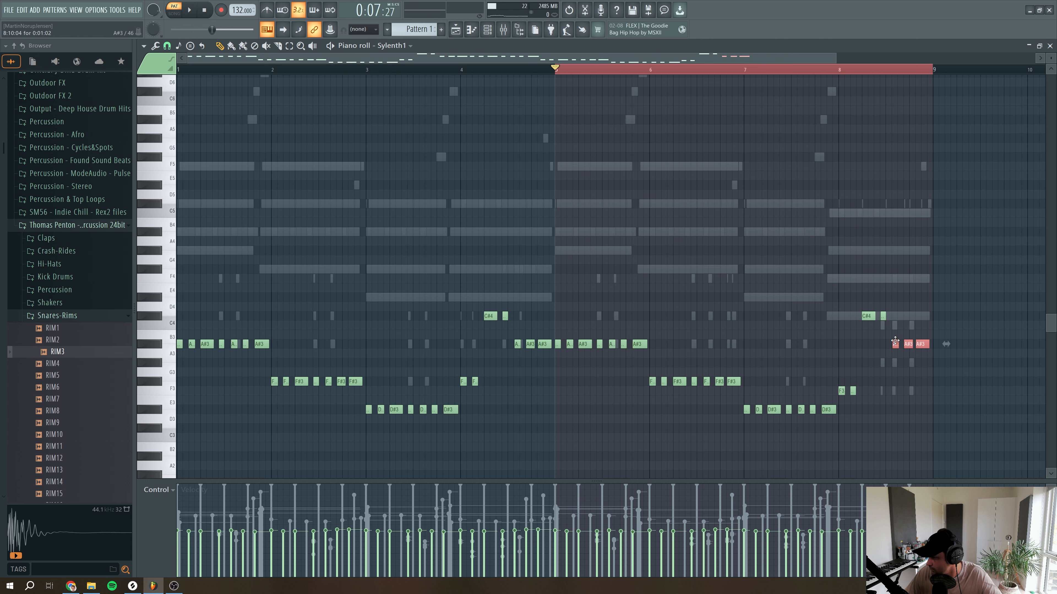
key(ctrl+Up)
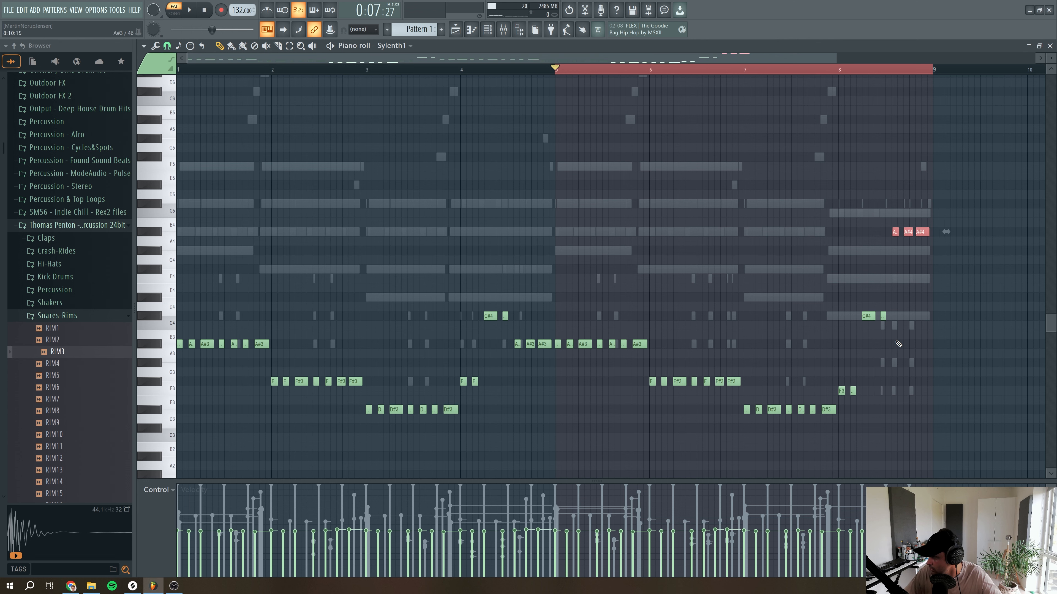
key(Down)
key(Down)
key(Down)
key(Down)
key(Down)
key(Down)
key(Down)
key(Down)
key(Down)
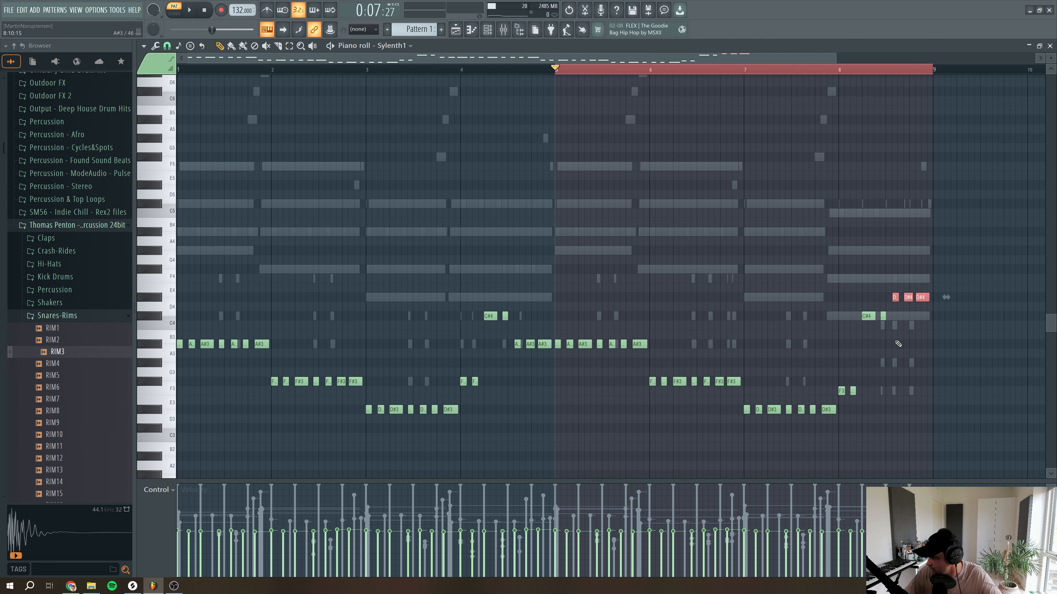
key(Up)
key(Up)
key(Up)
key(Up)
key(Up)
key(Up)
key(Up)
key(Up)
key(Up)
key(Up)
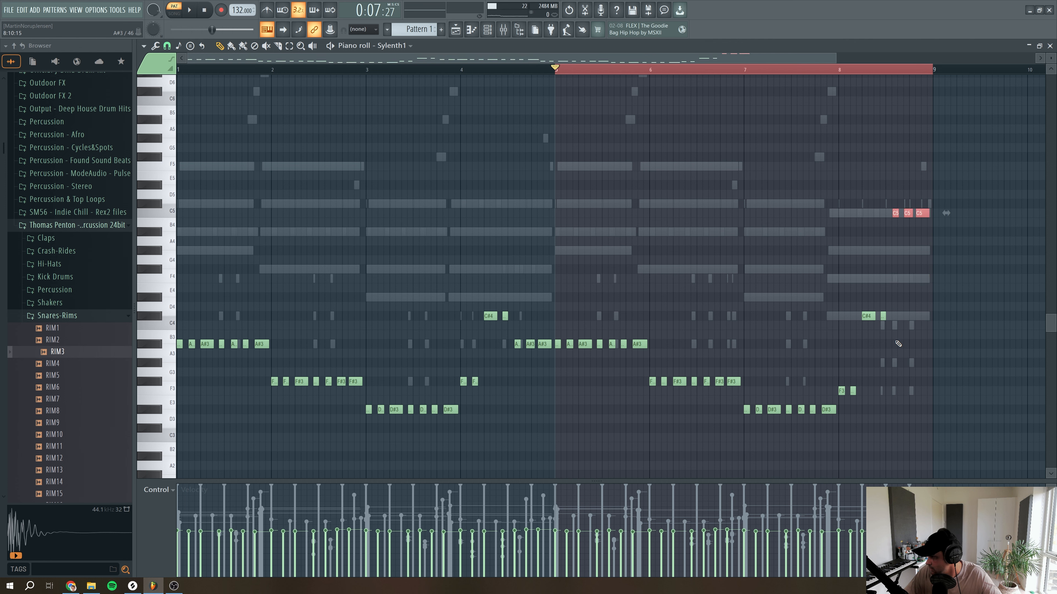
key(Down)
key(Down)
key(Down)
key(Down)
key(Down)
key(Down)
key(Down)
key(Down)
key(Down)
key(Down)
key(Down)
key(Down)
key(Down)
key(Down)
key(Down)
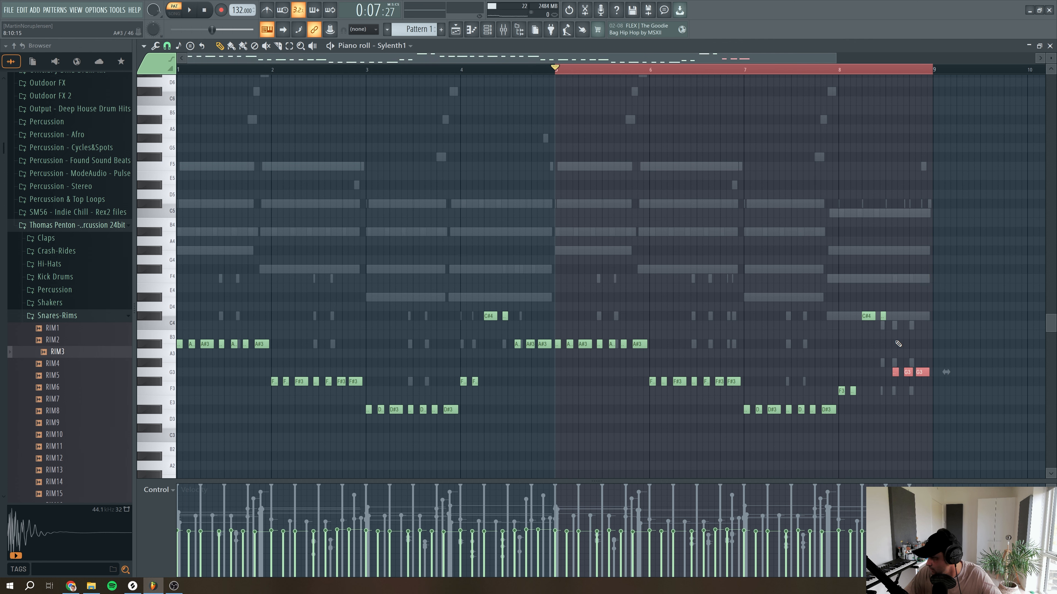
key(space)
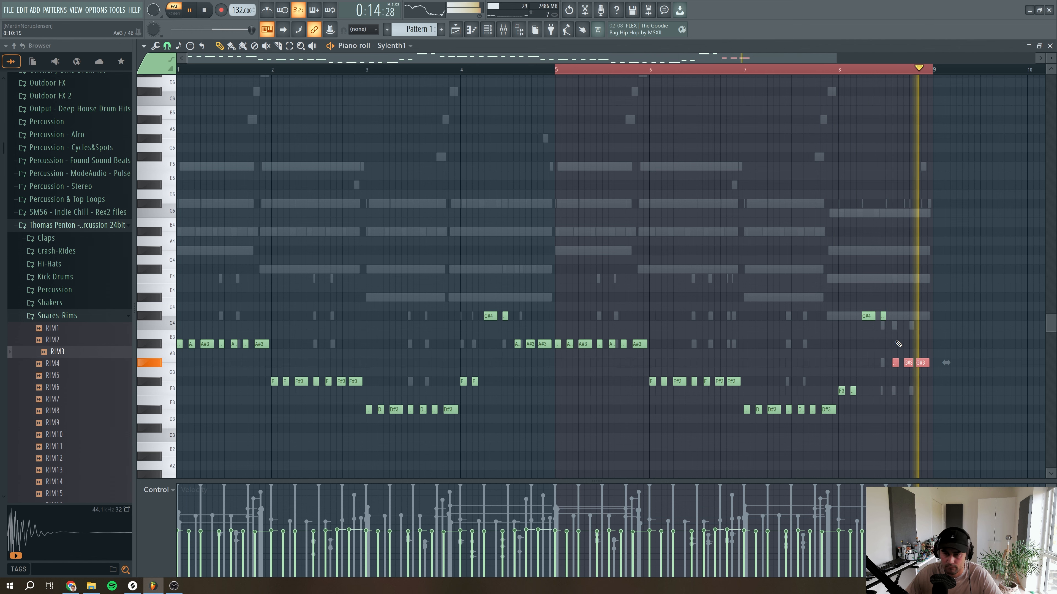
key(space)
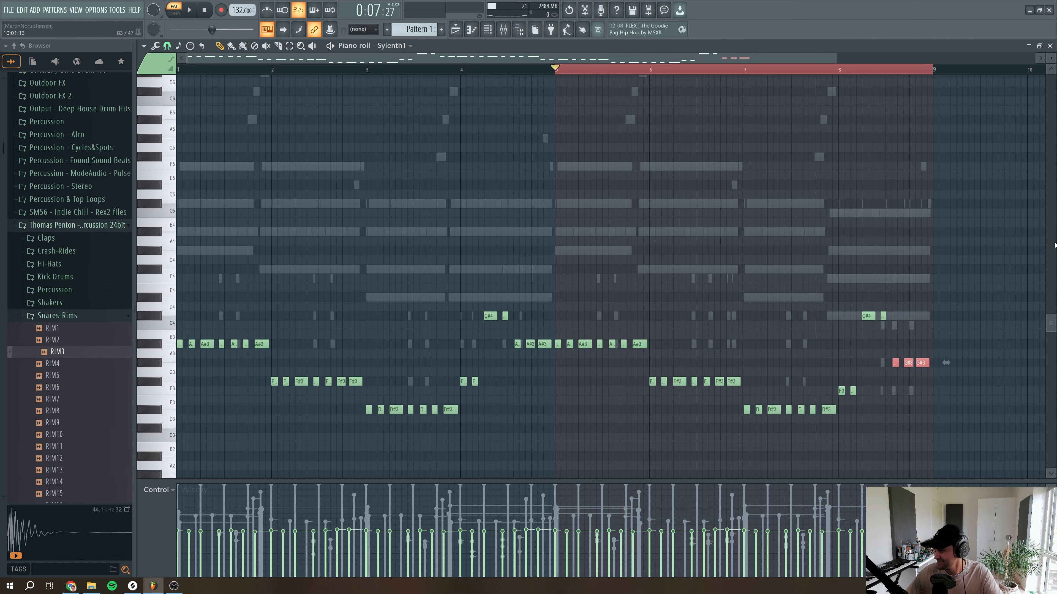
Close the piano roll, then rename the Sylenth1 channel as Bassline with a dark red colour and resume playback
click(1050, 46)
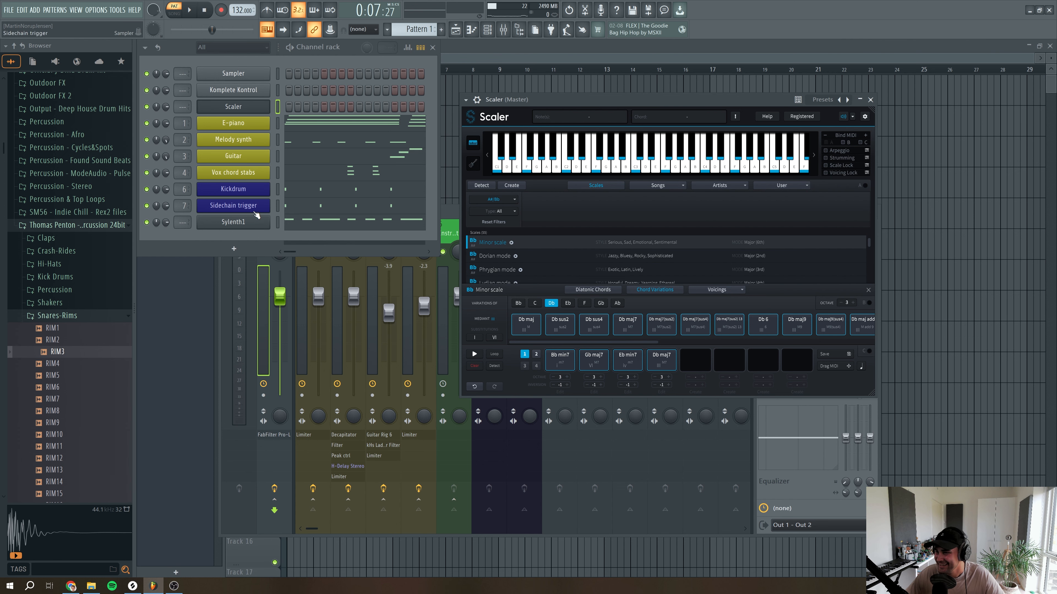
right_click(256, 223)
click(266, 266)
right_click(255, 228)
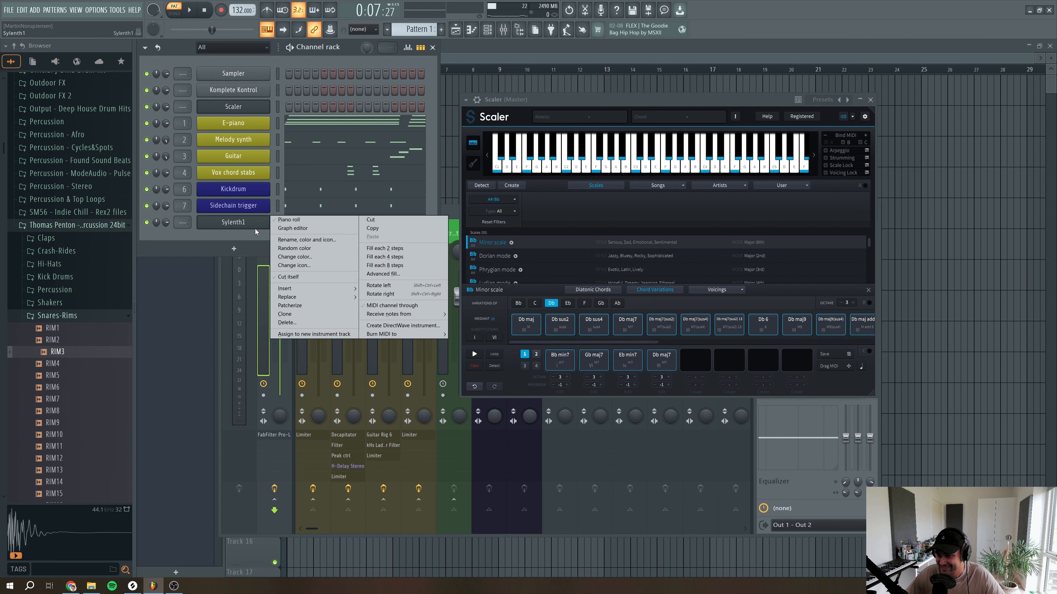
click(296, 240)
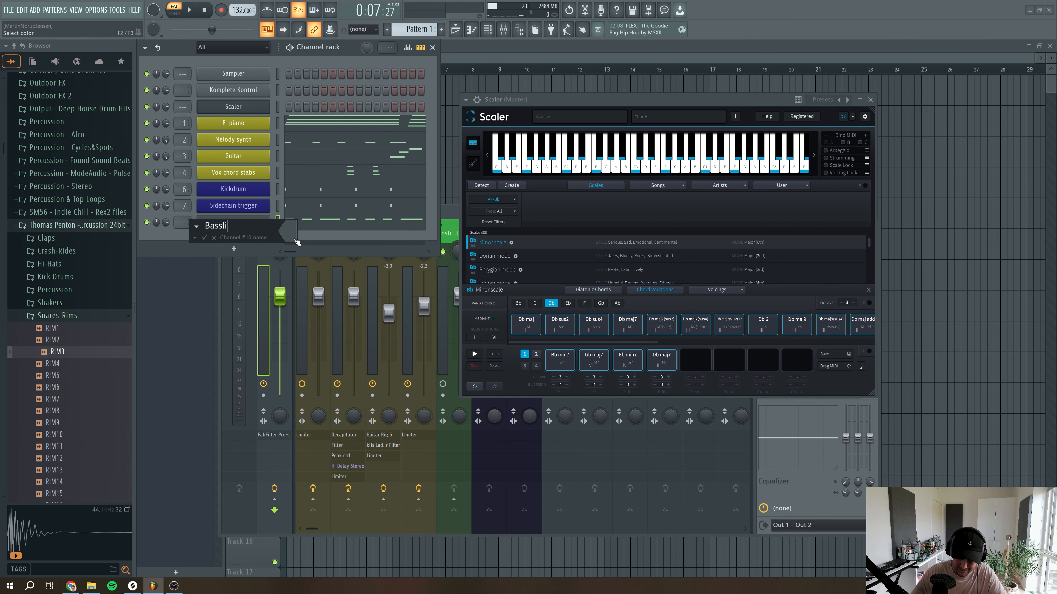
click(295, 240)
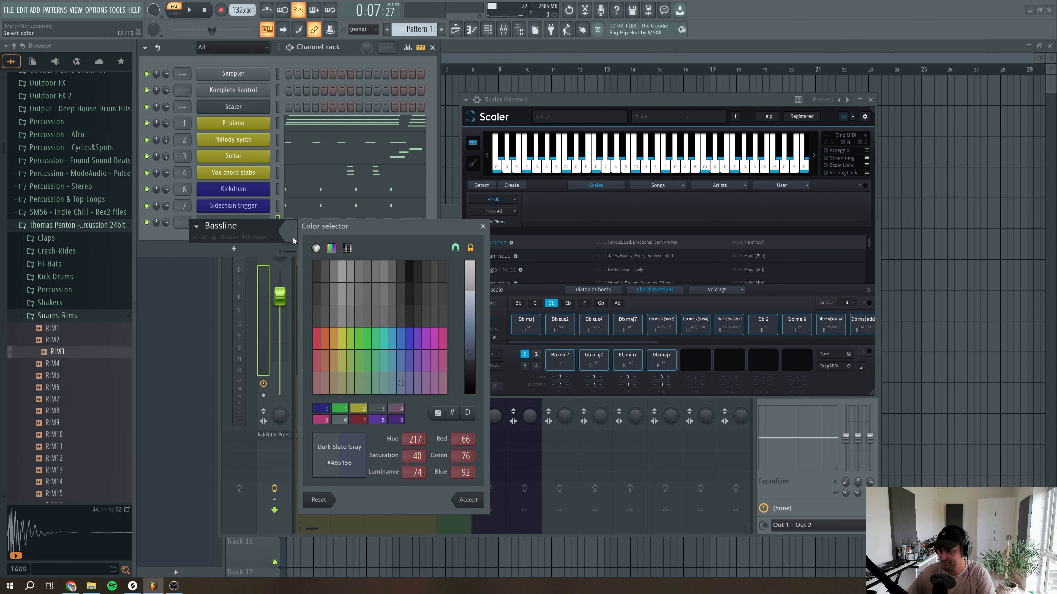
click(359, 421)
key(Return)
key(Return)
key(space)
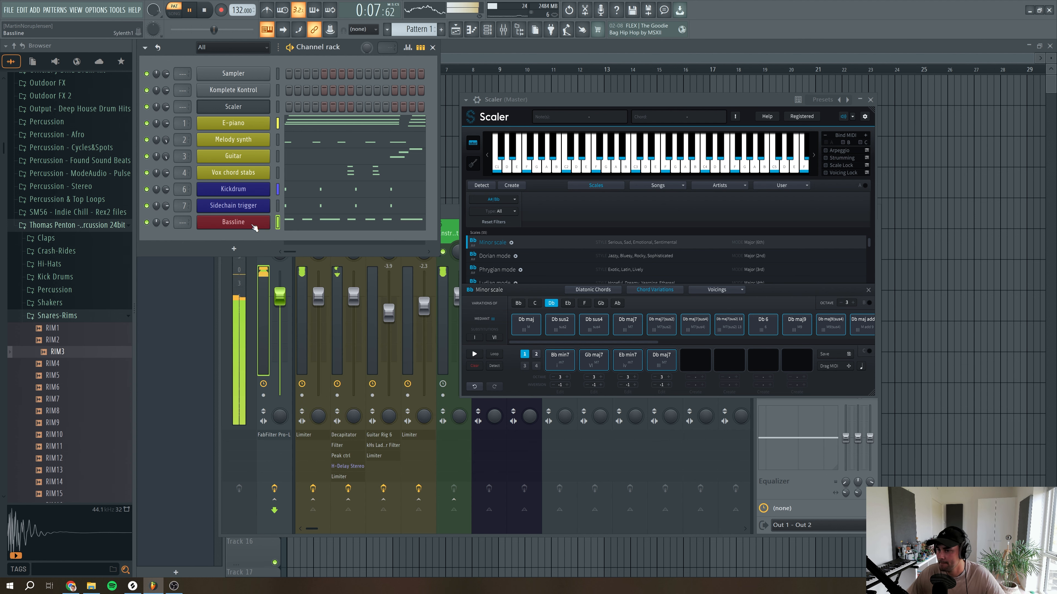
Route the Bassline channel to mixer track 8, lower its fader to about -0.8 dB, and close the Sylenth1 window
click(253, 224)
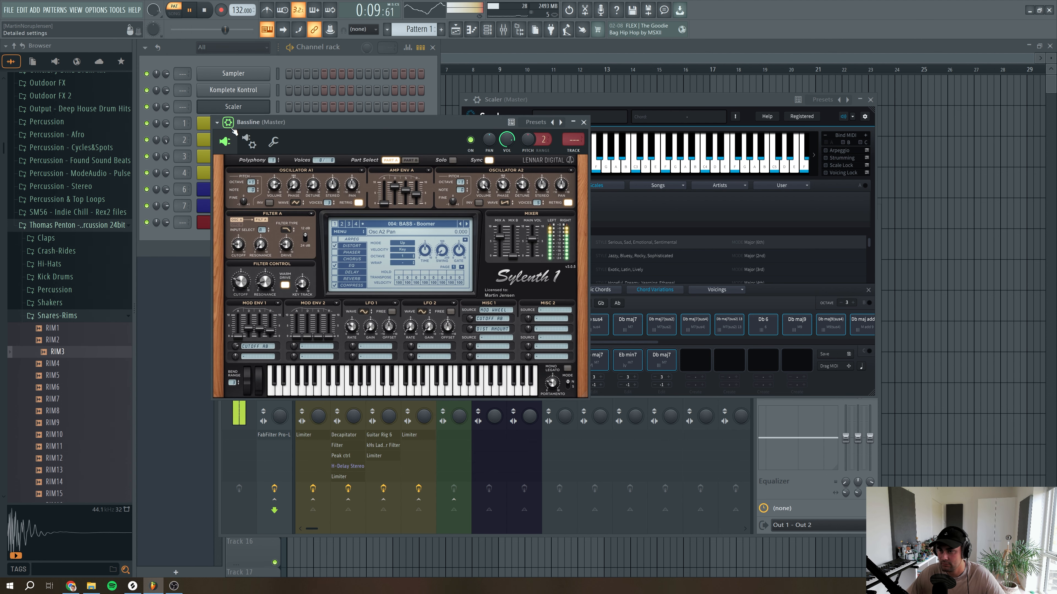
key(ctrl+l)
key(F9)
drag(565, 296, 564, 300)
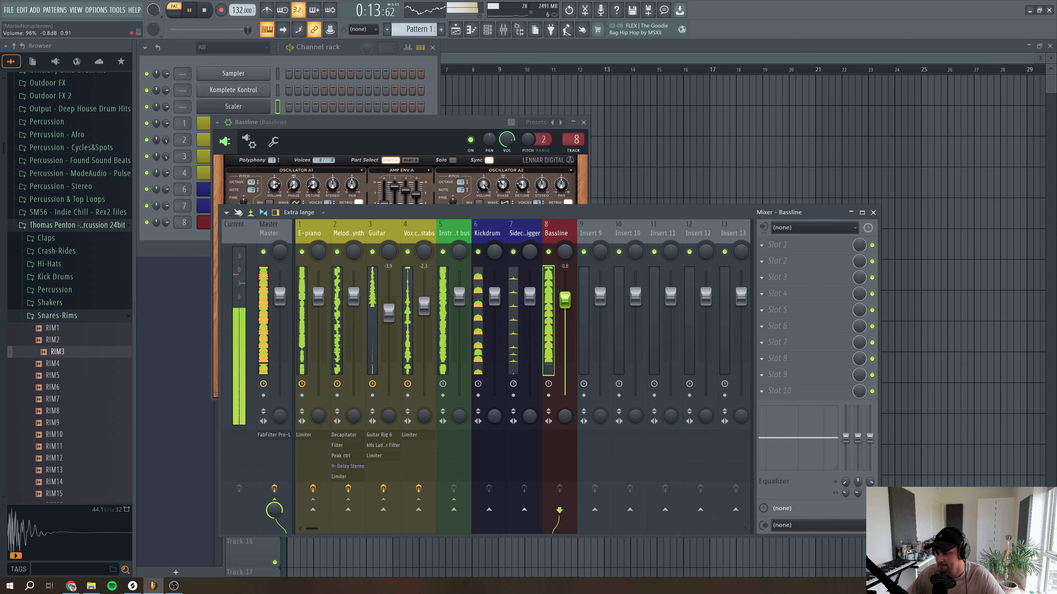
key(space)
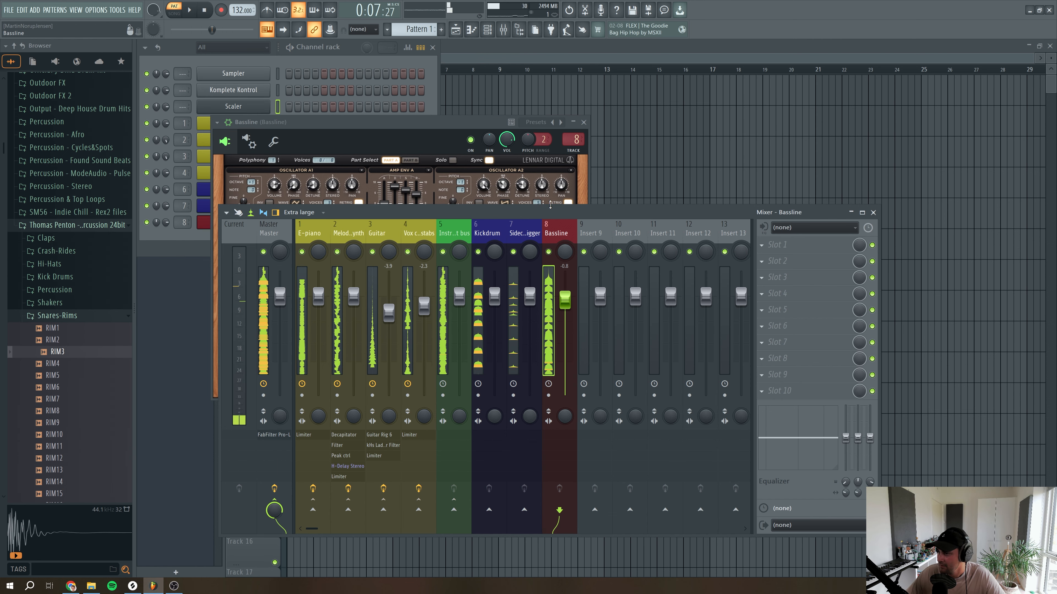
click(584, 122)
Route the Sidechain trigger mixer track to the Bassline track as a sidechain-only send
click(529, 227)
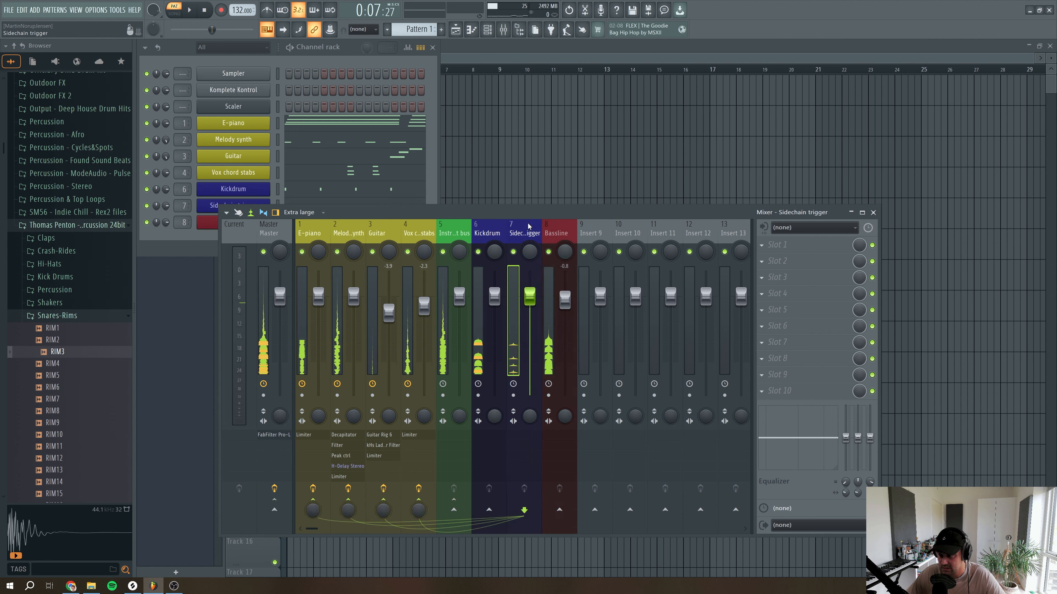
right_click(559, 509)
click(584, 515)
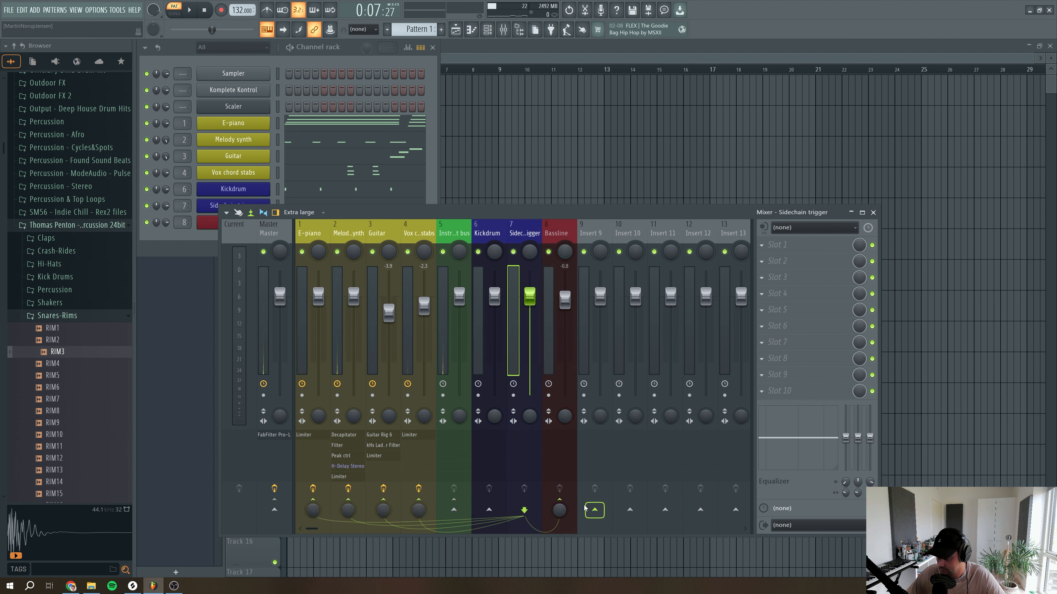
Copy the Fruity Limiter with its settings from the Vox chord stabs track to the first effect slot of the Bassline track
click(549, 236)
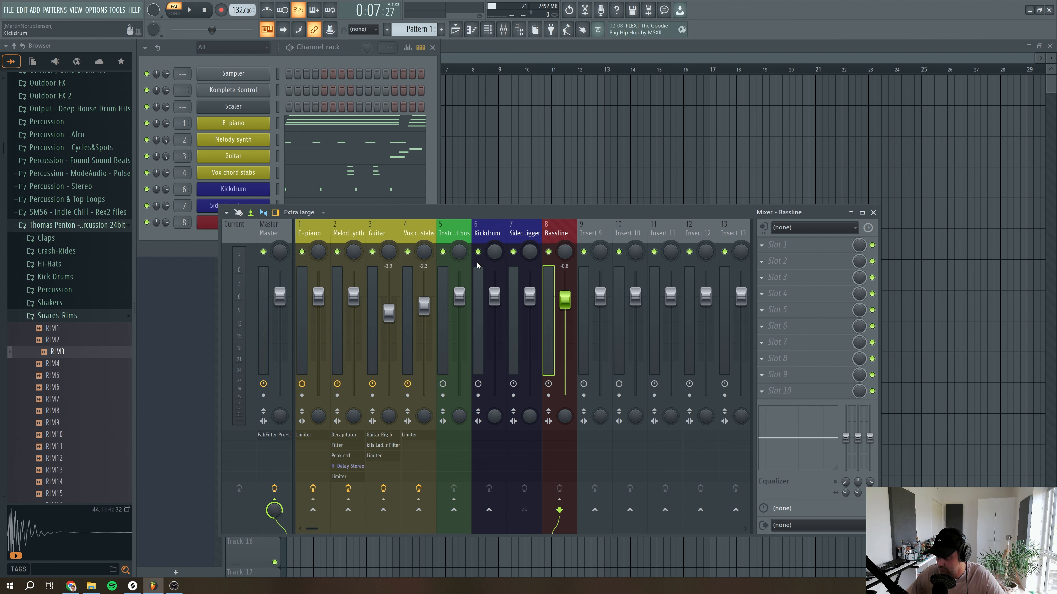
click(425, 231)
click(764, 246)
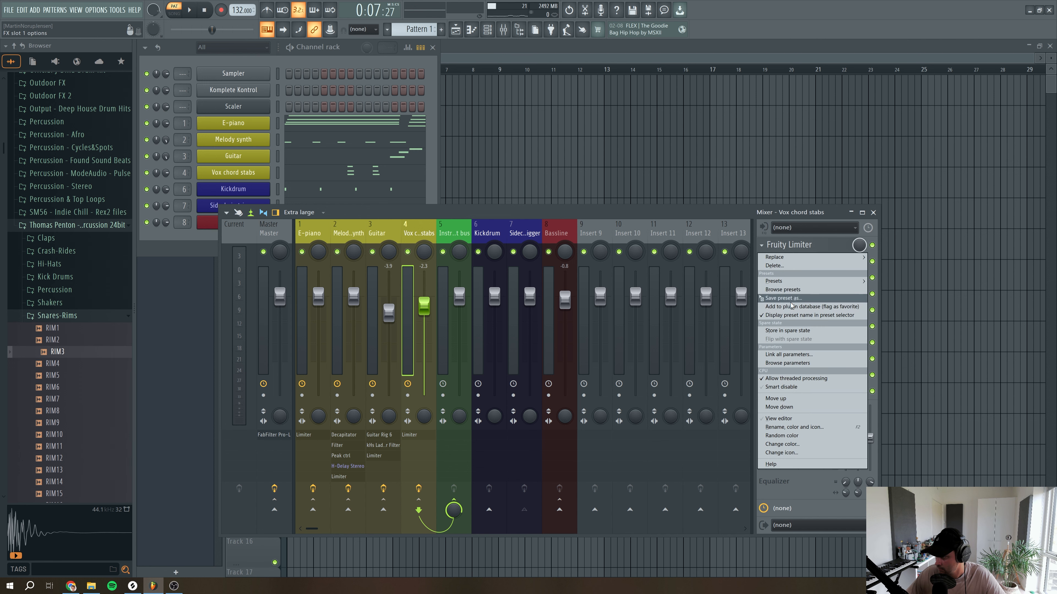
drag(784, 300, 586, 384)
drag(549, 230, 551, 234)
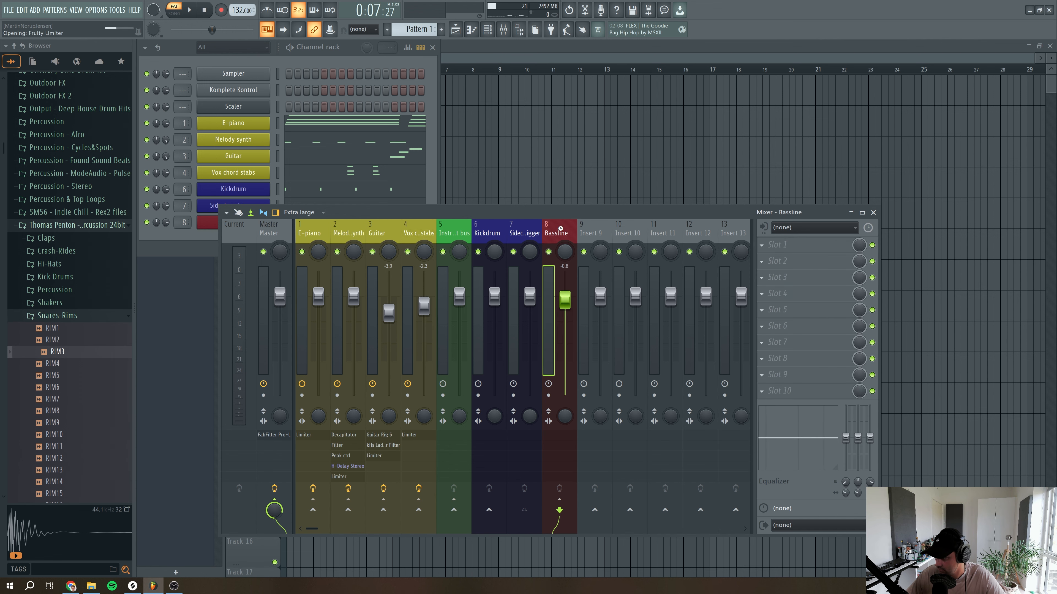
drag(276, 78, 365, 135)
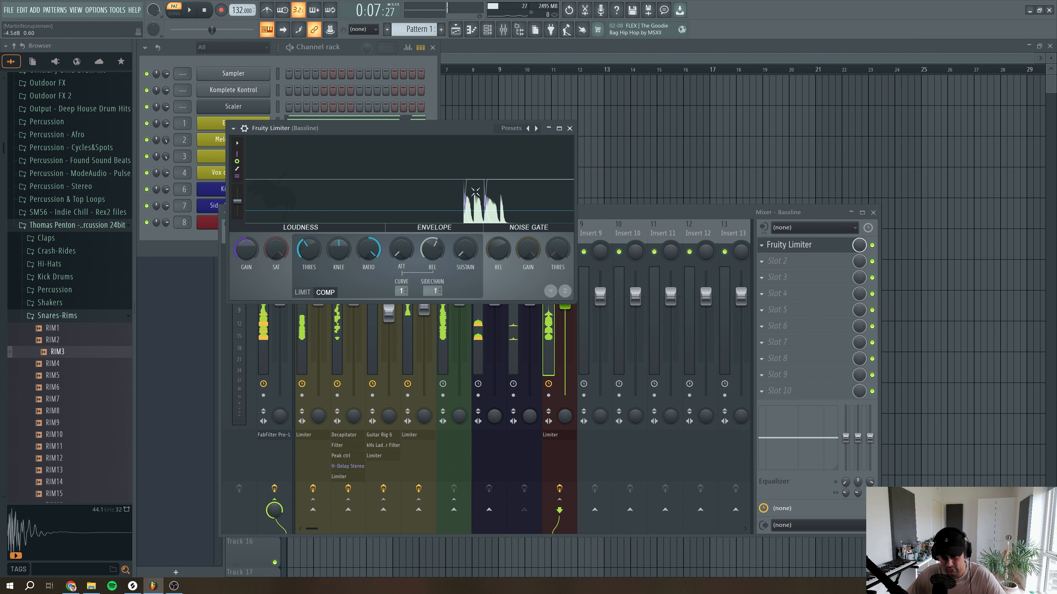
Lower the compressor threshold in the Bassline's Fruity Limiter during playback and set the track's fader to about -1.3 dB
mouse_move(315, 250)
mouse_down()
mouse_move(315, 277)
mouse_move(308, 264)
mouse_up()
key(space)
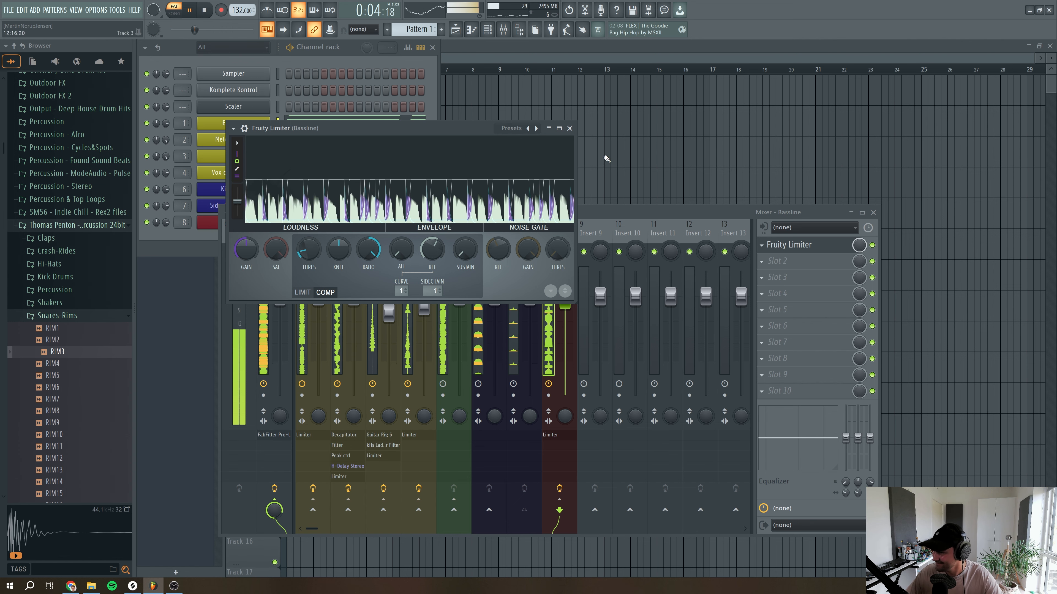
click(570, 129)
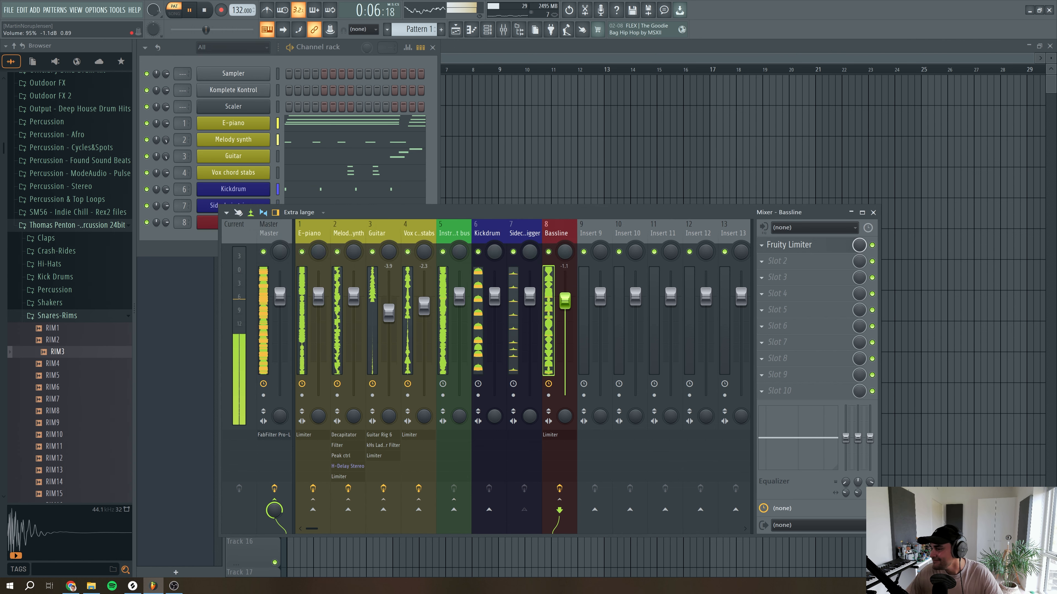
key(space)
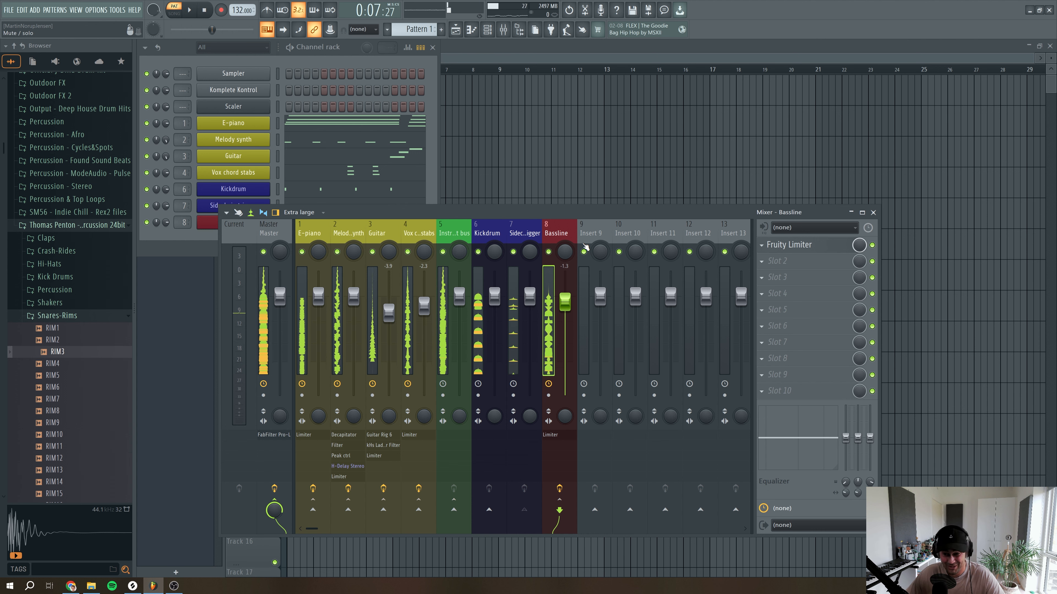
Move the Bassline's Fruity Limiter down to slot 6 and load Neutron 3 in slot 2
drag(783, 245, 782, 326)
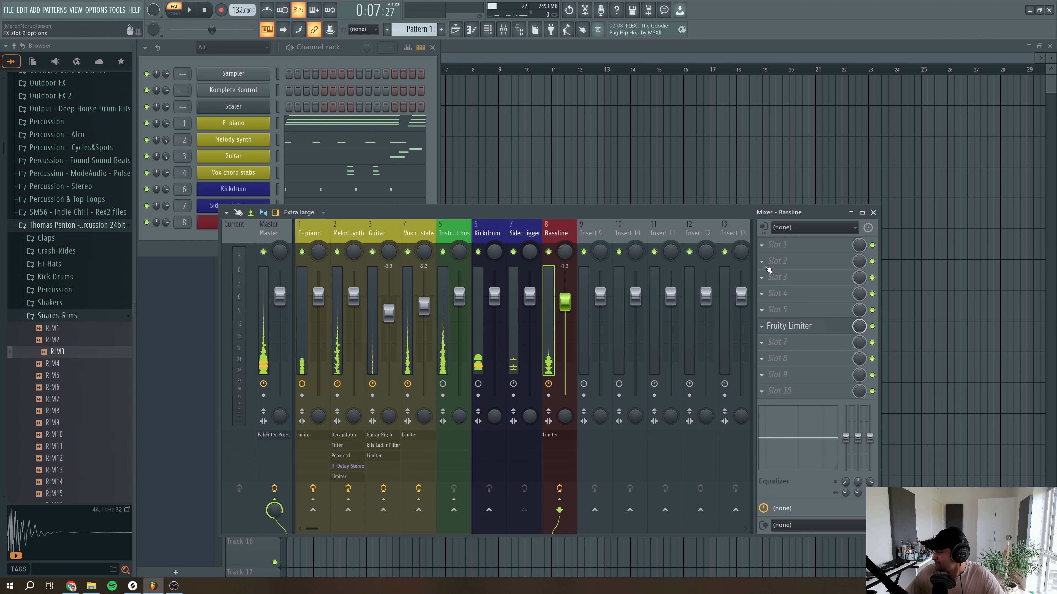
click(780, 262)
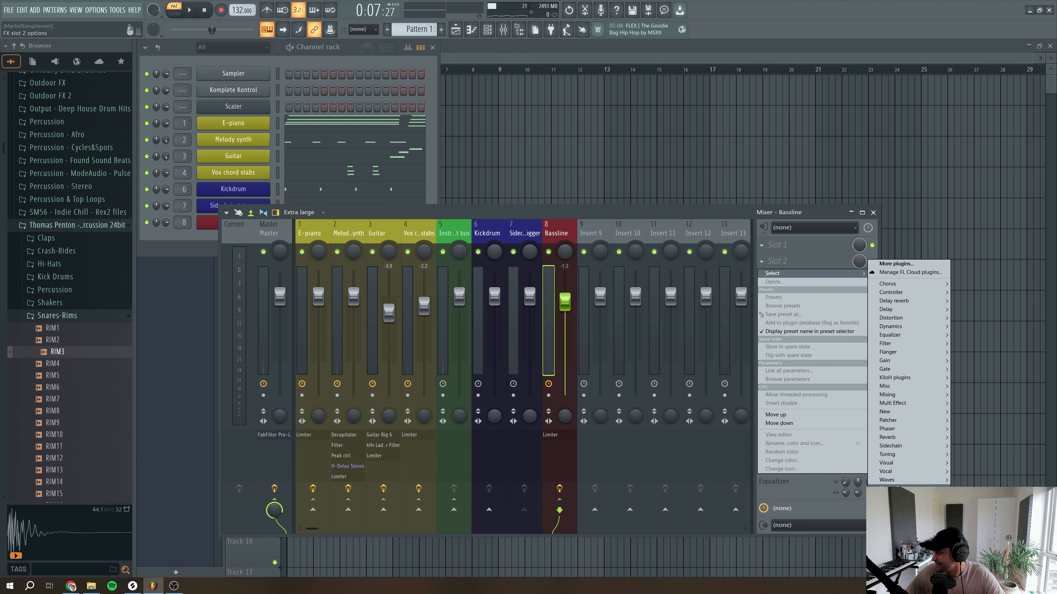
click(898, 496)
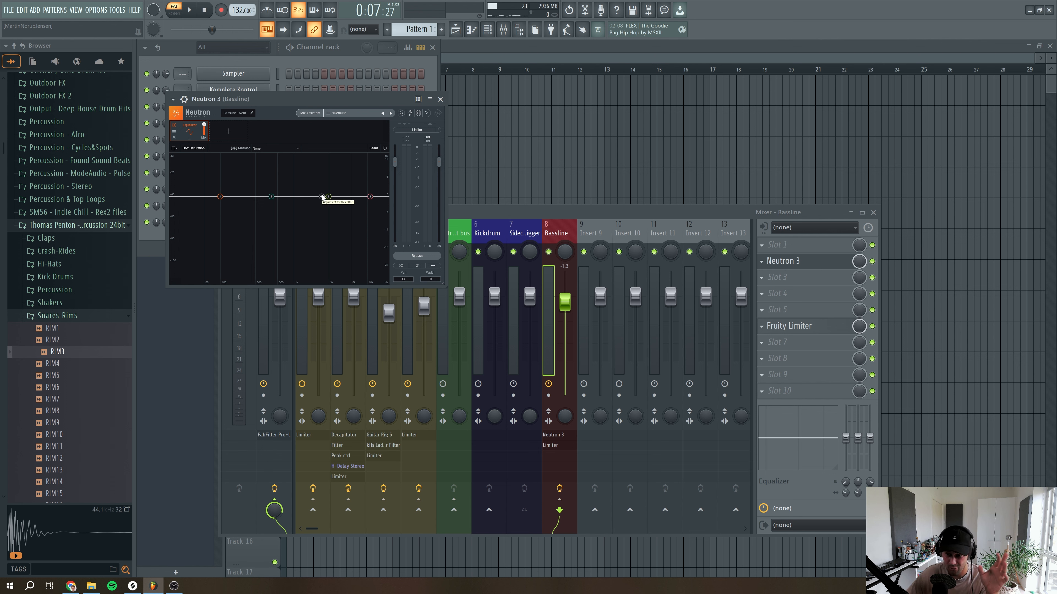
Roll off the bassline's highs during playback by pulling the Neutron equalizer's high shelf band far down and towards the mids
click(190, 10)
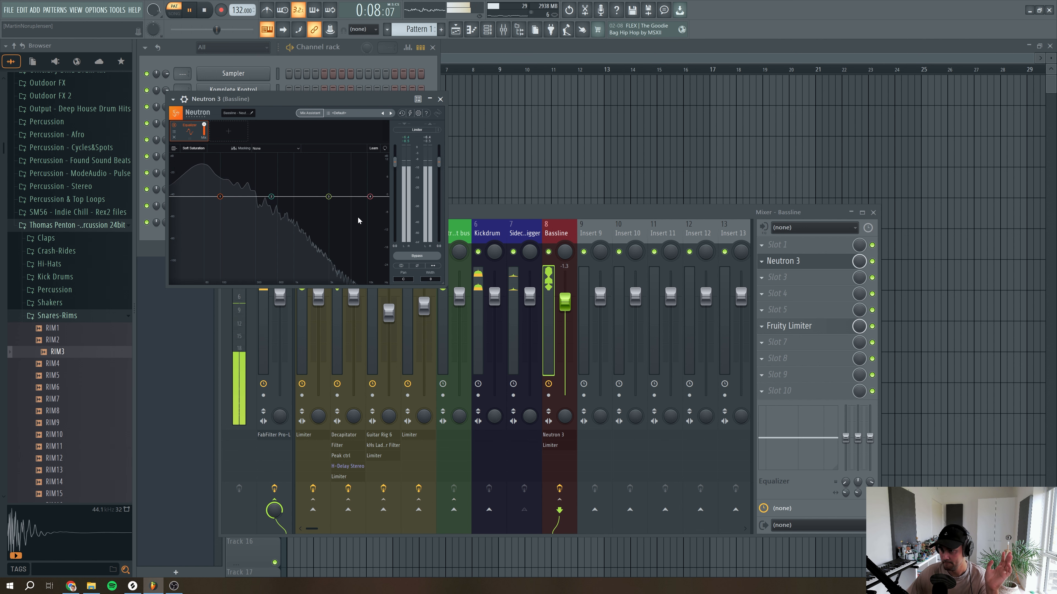
mouse_move(357, 172)
drag(369, 196, 313, 258)
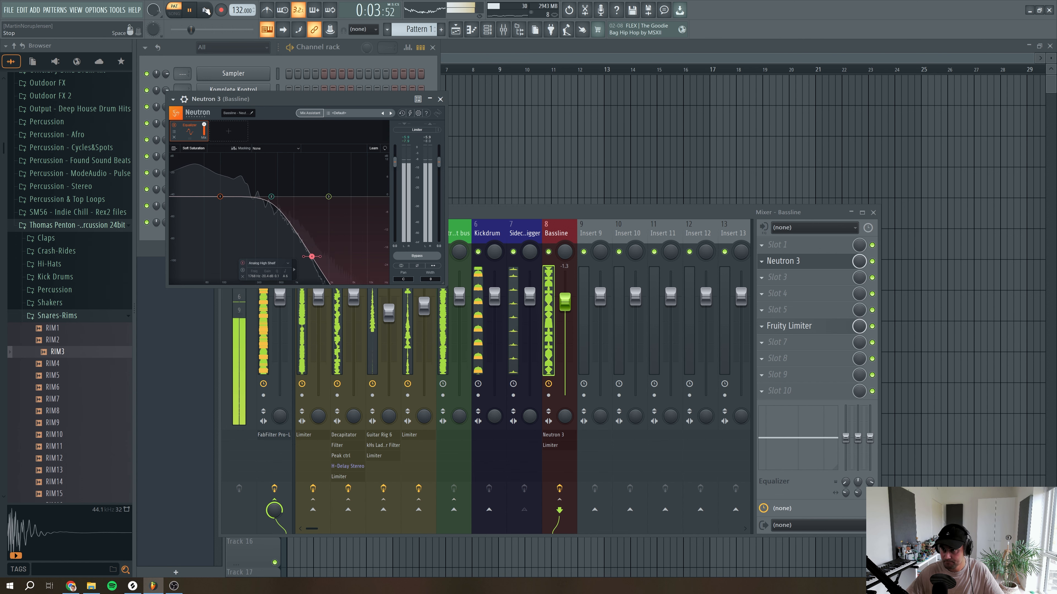
key(space)
Set the Neutron equalizer's lowest band to 20 Hz and change its shape to a flat highpass
drag(221, 197, 182, 196)
double_click(189, 182)
text(20)
key(Return)
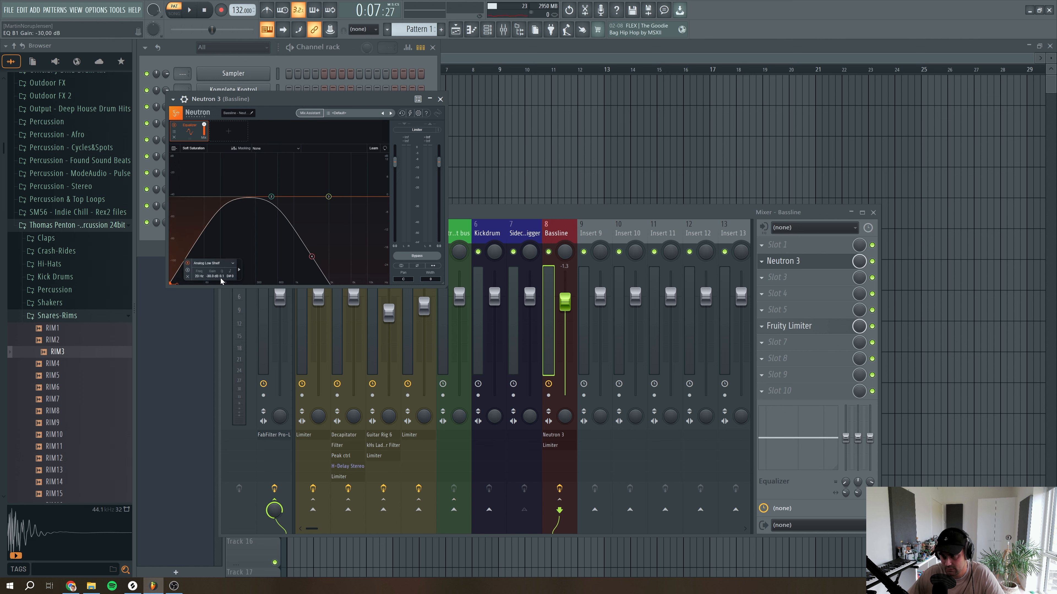
drag(220, 249, 182, 214)
mouse_move(170, 286)
mouse_down()
mouse_move(168, 273)
mouse_move(171, 289)
mouse_up()
click(202, 266)
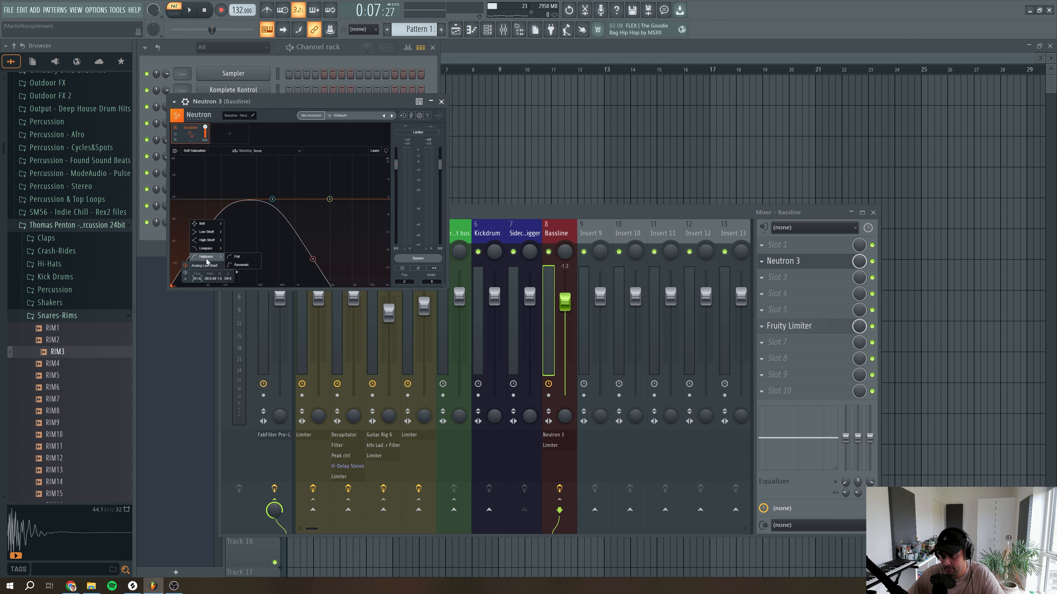
click(226, 257)
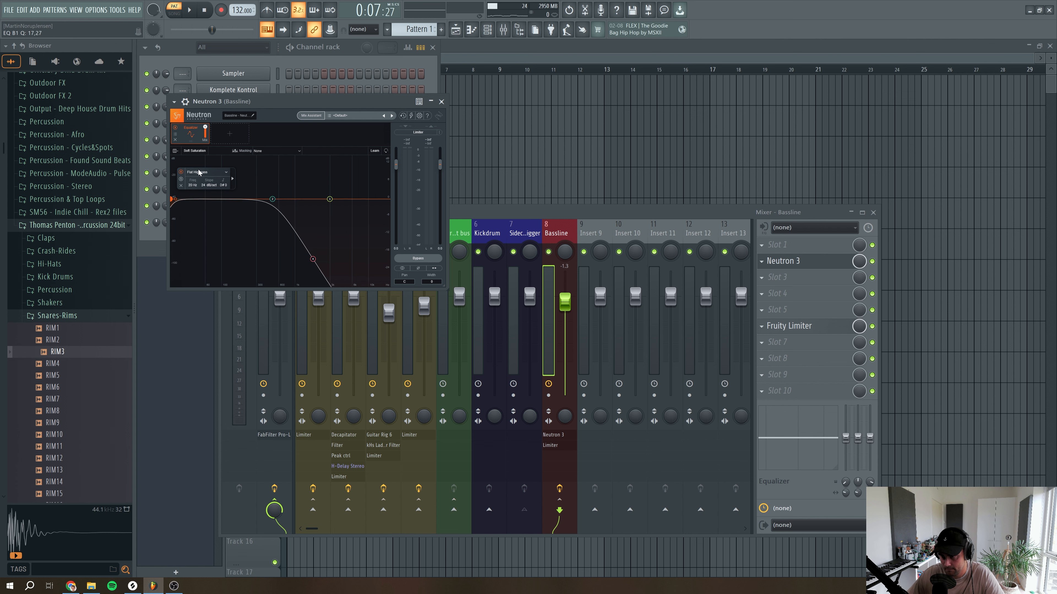
Raise the highpass cutoff to about 27 Hz while auditioning the bassline
key(space)
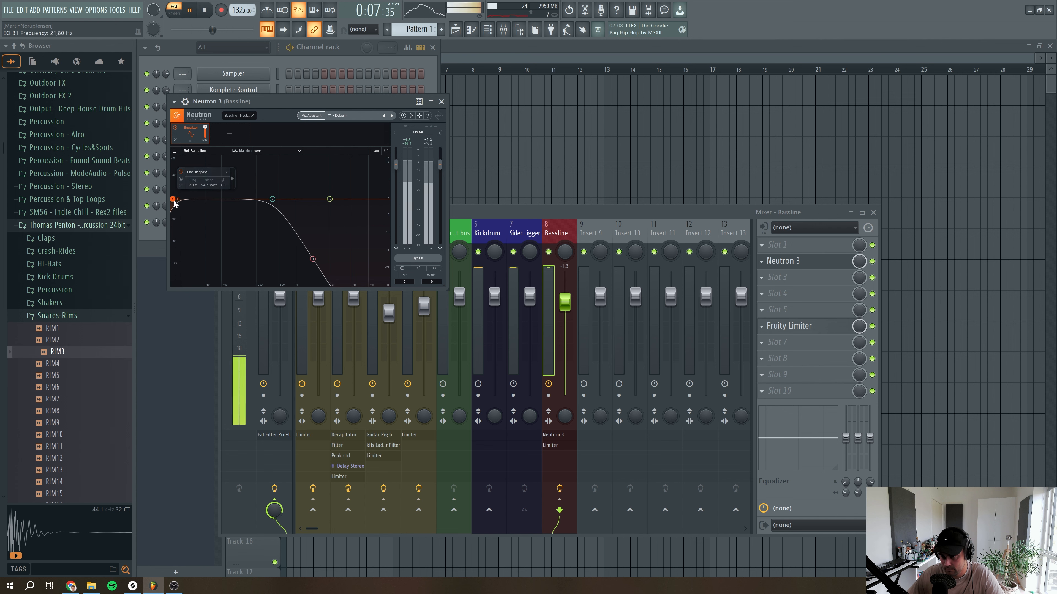
drag(174, 203, 184, 203)
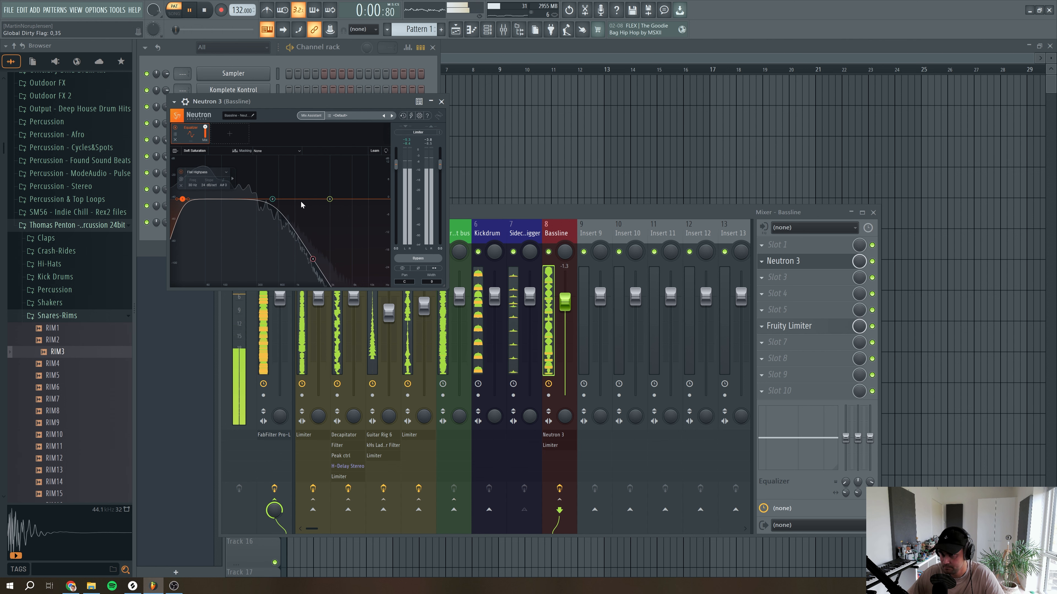
drag(183, 201, 181, 201)
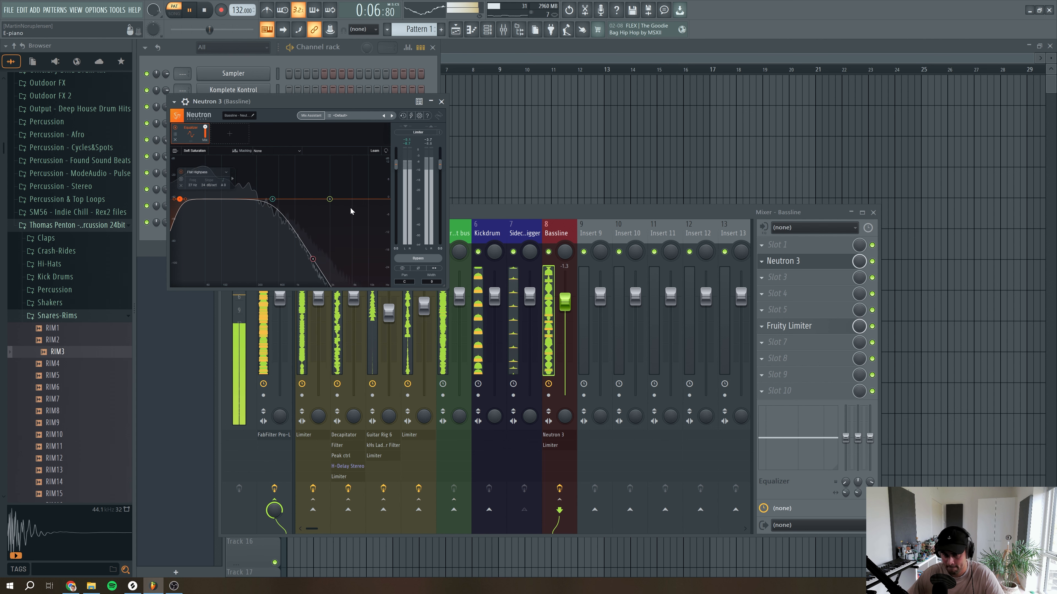
key(space)
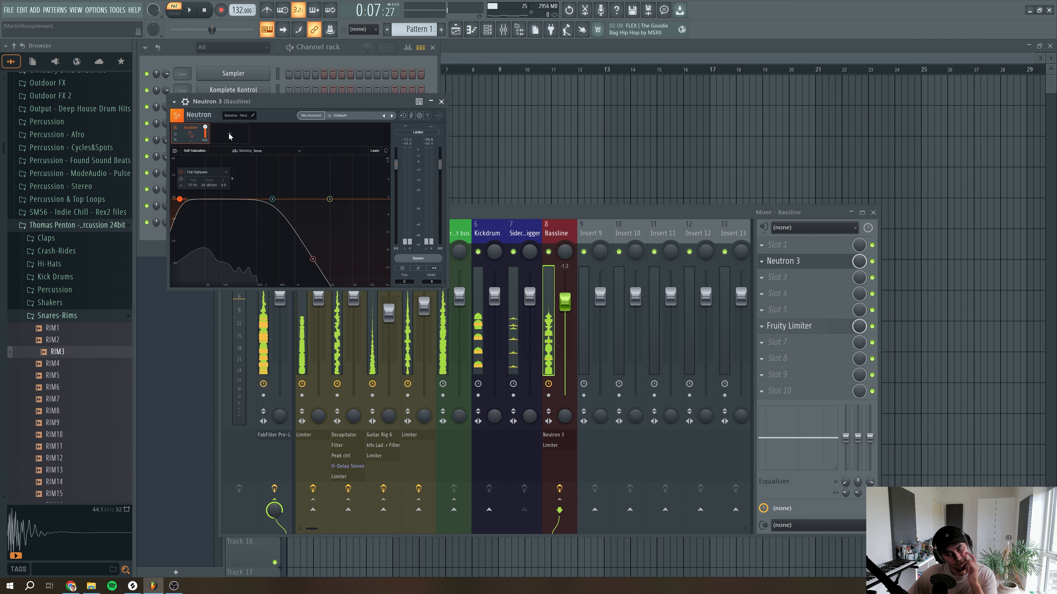
Add a Transient Shaper module after the equalizer, set it to Precise, and adjust its attack slightly during playback
click(229, 134)
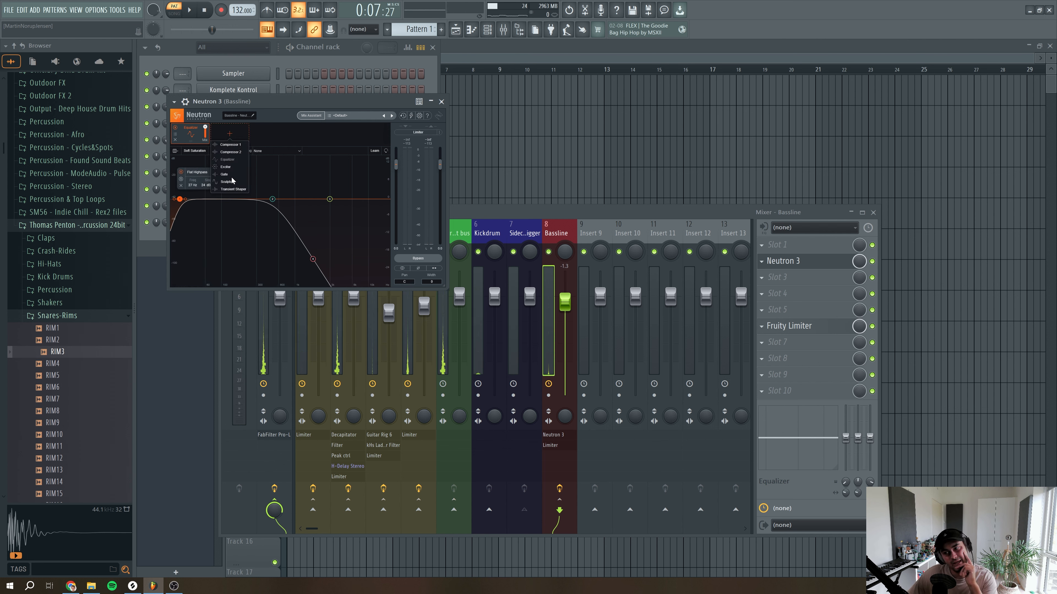
click(234, 190)
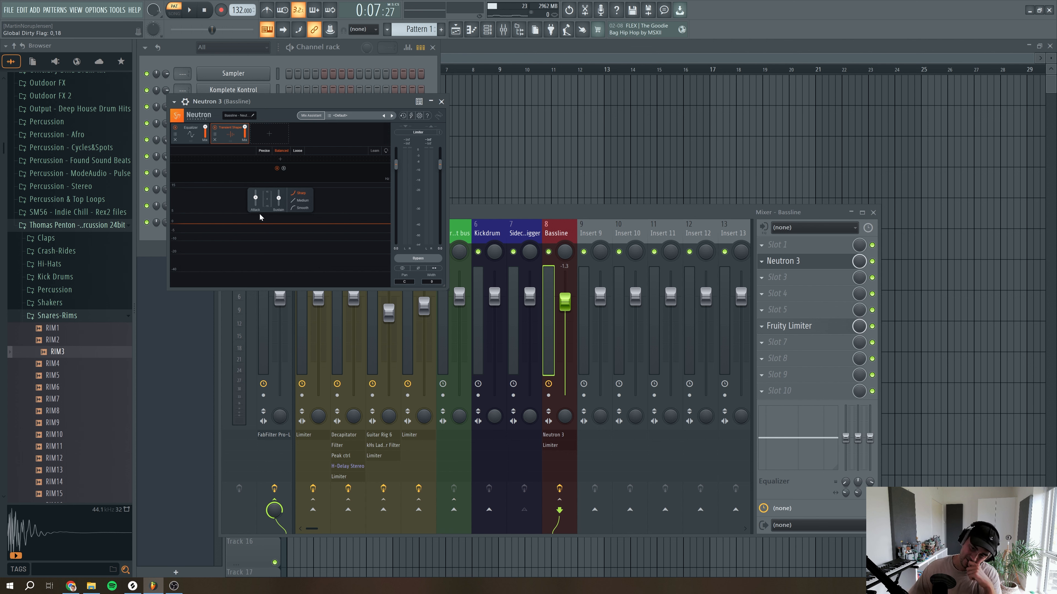
click(265, 151)
key(space)
mouse_move(256, 196)
mouse_down()
mouse_move(256, 172)
mouse_move(255, 203)
mouse_up()
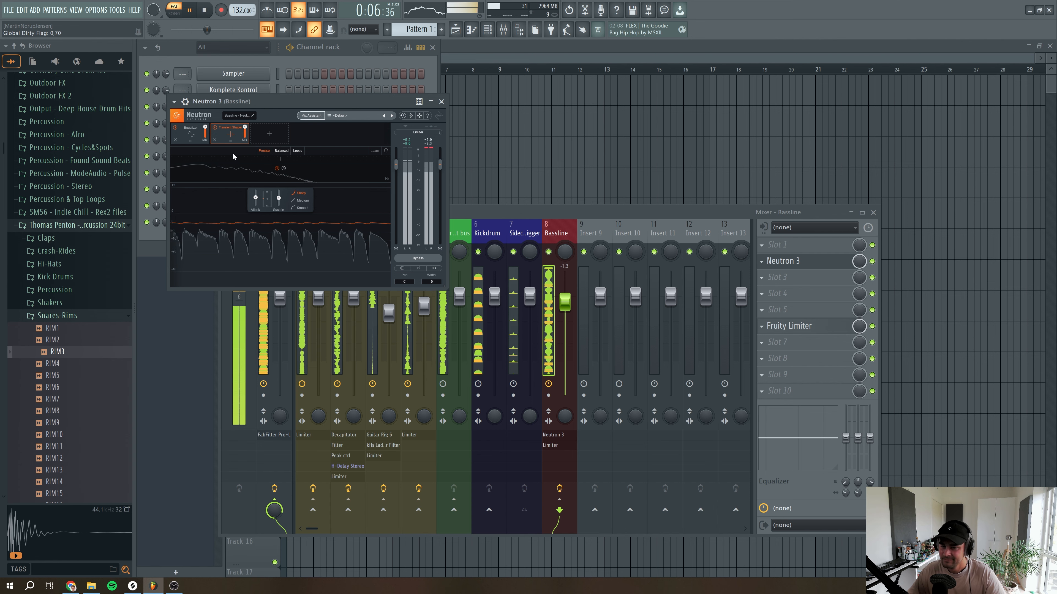
Add an Exciter module in Neutron and move it to the front of the module chain
click(274, 135)
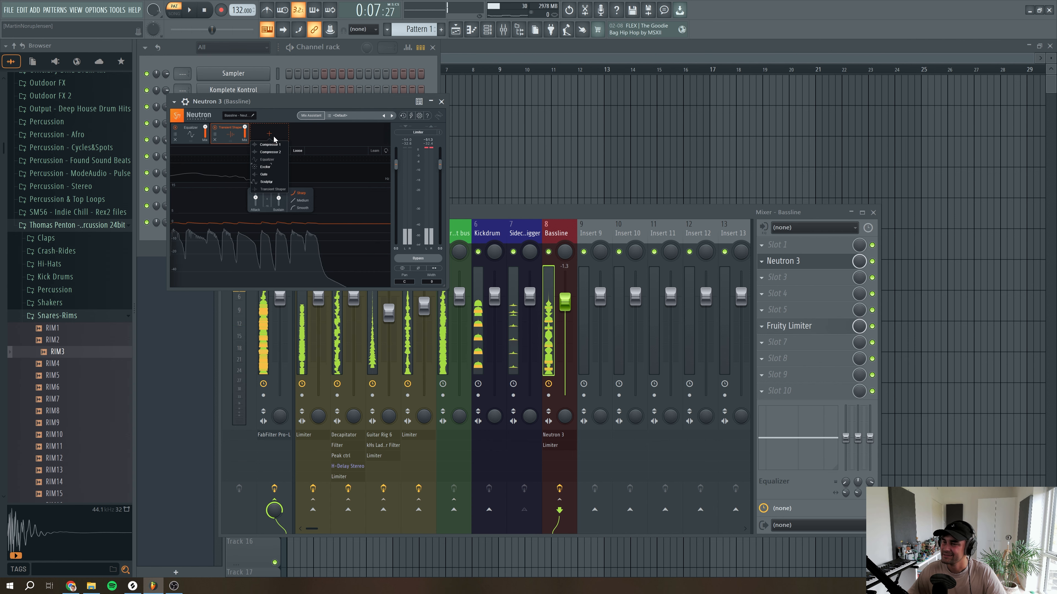
click(274, 168)
drag(269, 133, 192, 132)
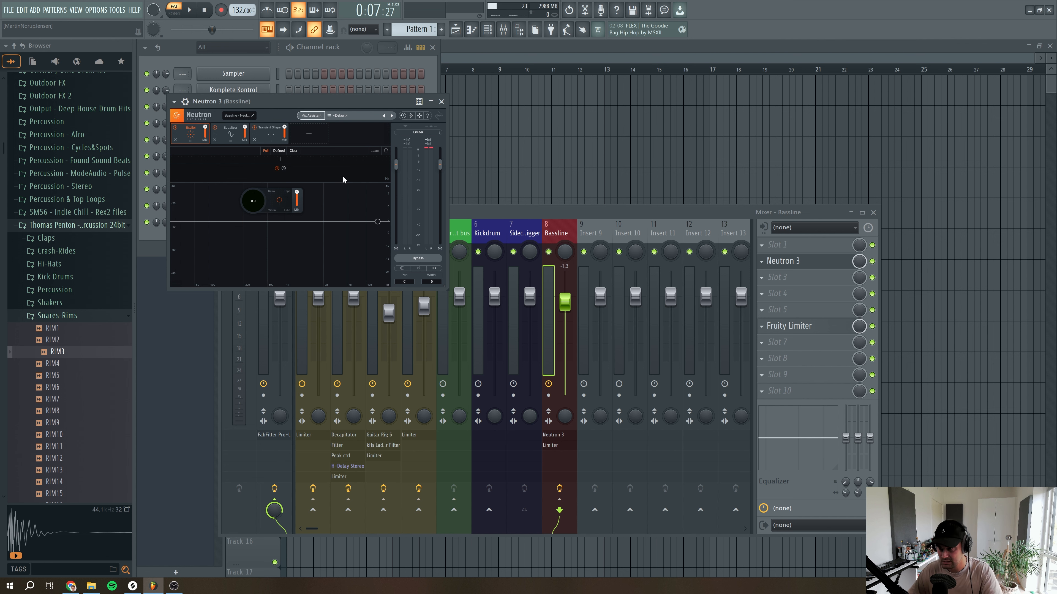
Split the Exciter into two bands and place the crossover just above the bassline's low end
drag(290, 200, 277, 204)
click(239, 159)
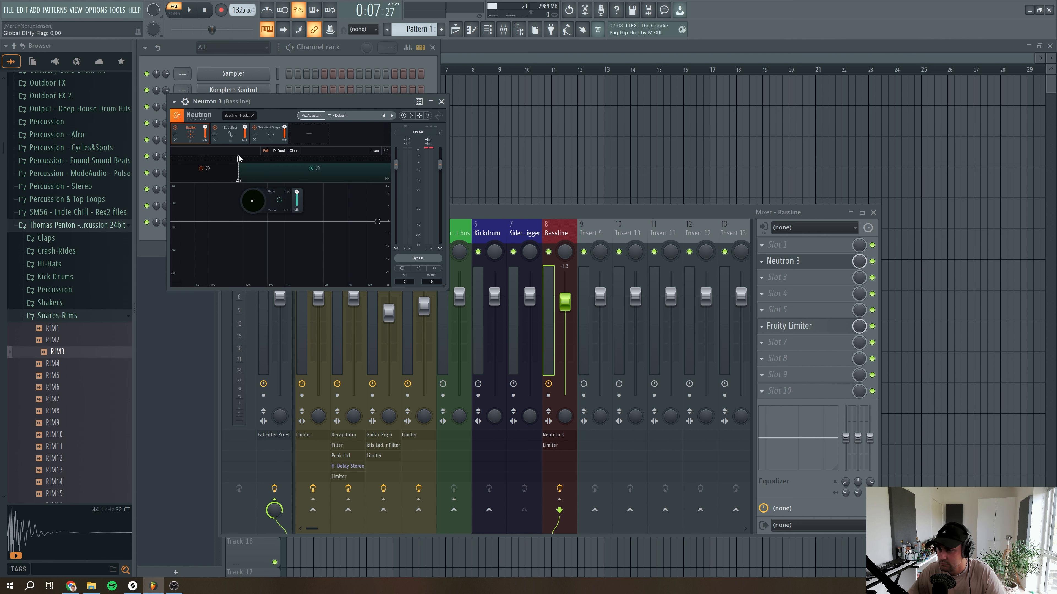
drag(239, 164, 228, 159)
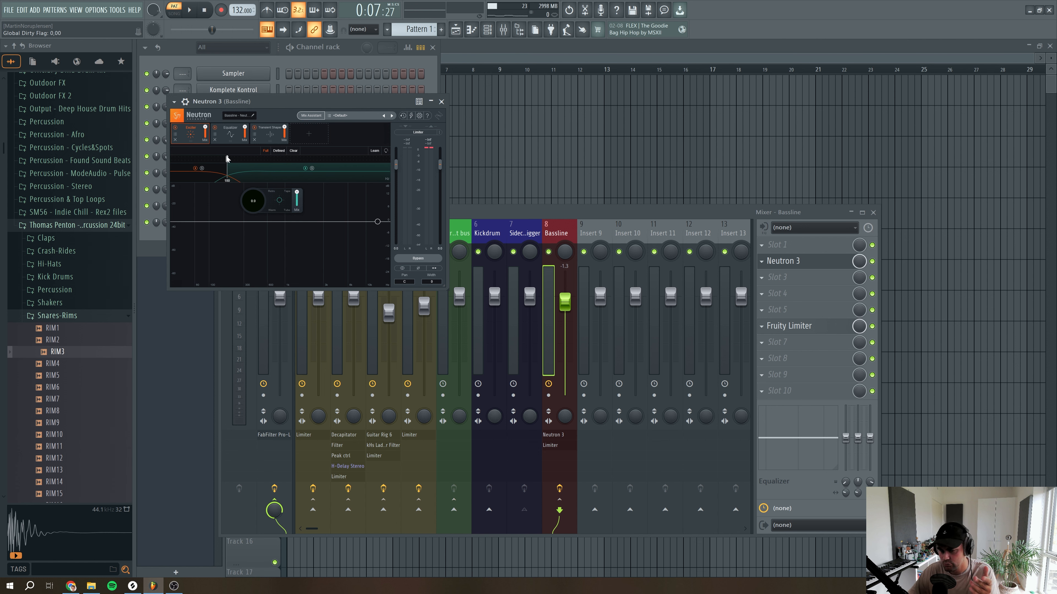
drag(227, 158, 228, 159)
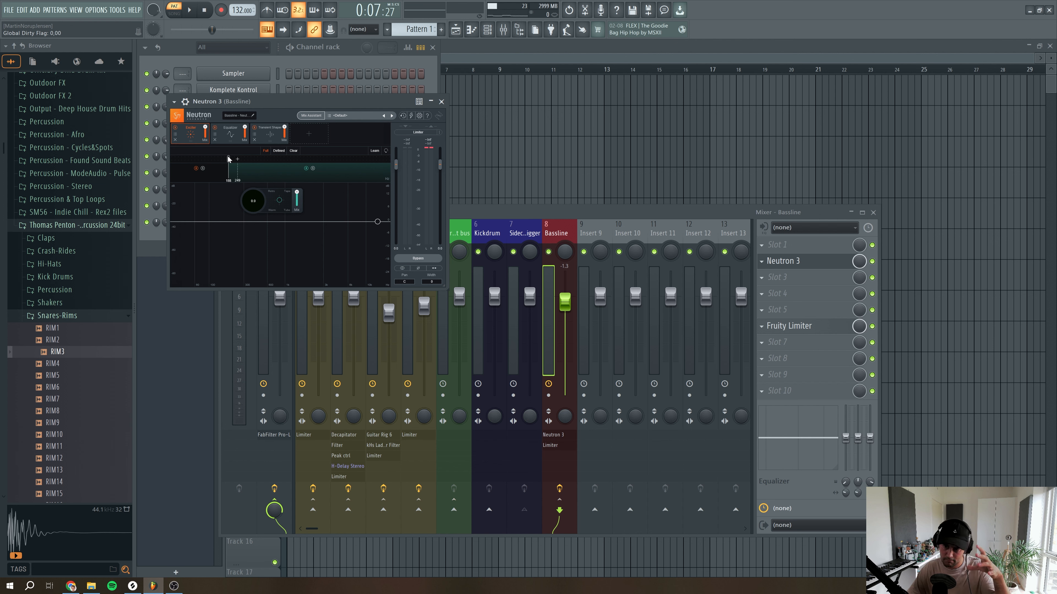
Shift the Exciter upper band's saturation blend, test heavy drive during playback, and settle on a moderate drive amount
drag(279, 203, 298, 214)
key(space)
drag(245, 191, 266, 210)
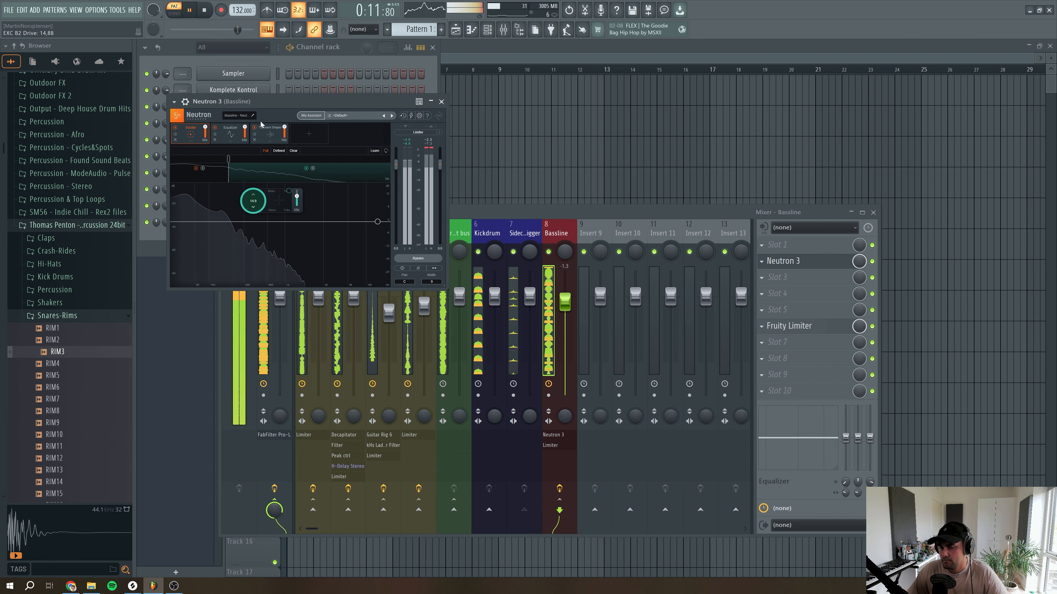
key(space)
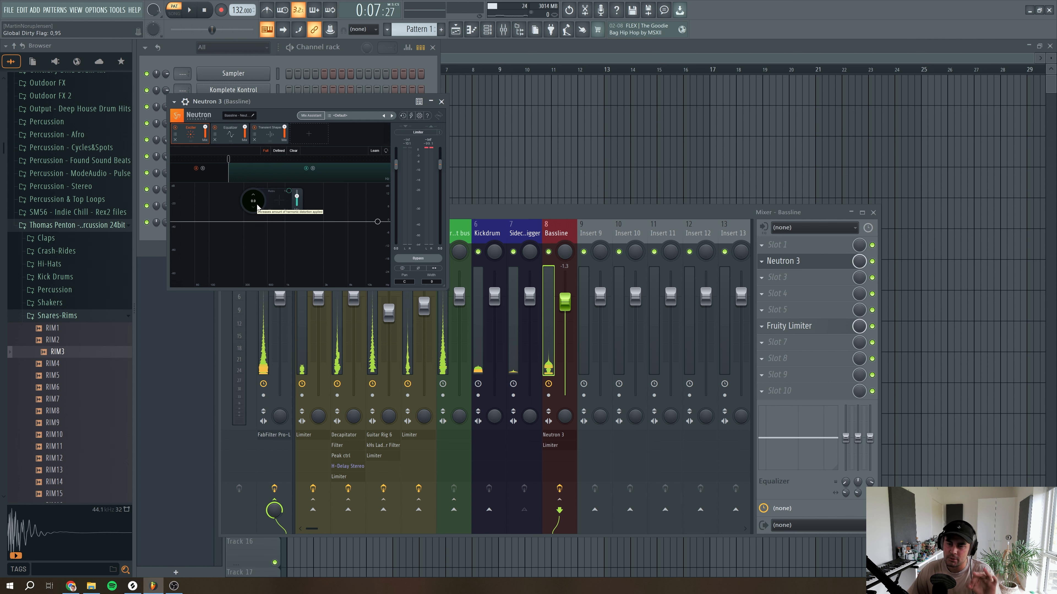
drag(258, 206, 298, 207)
key(space)
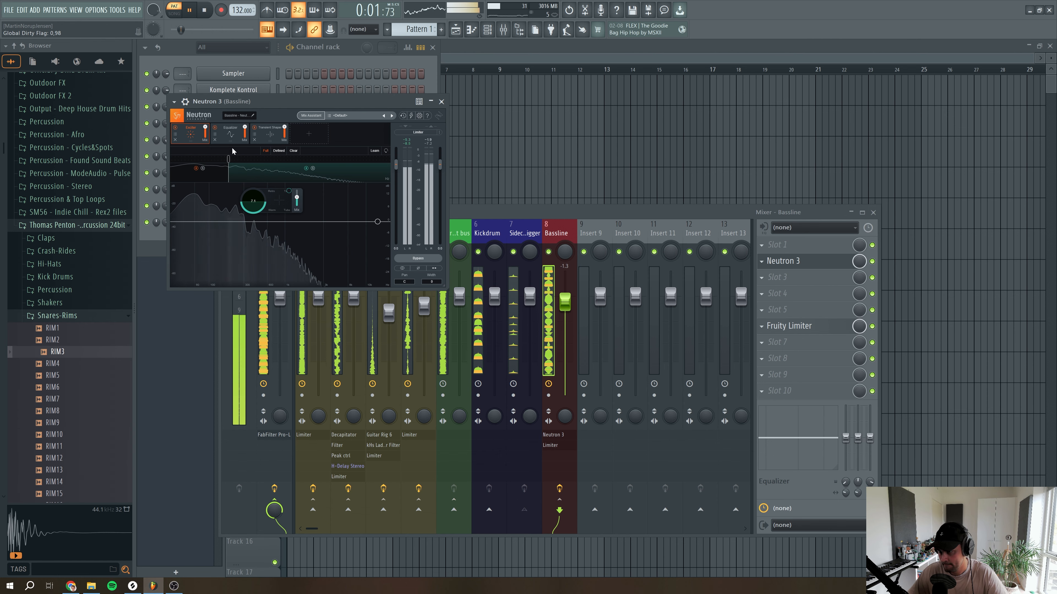
Raise the frequency of the equalizer's high-shelf band to about 2411 Hz while the pattern plays
click(230, 134)
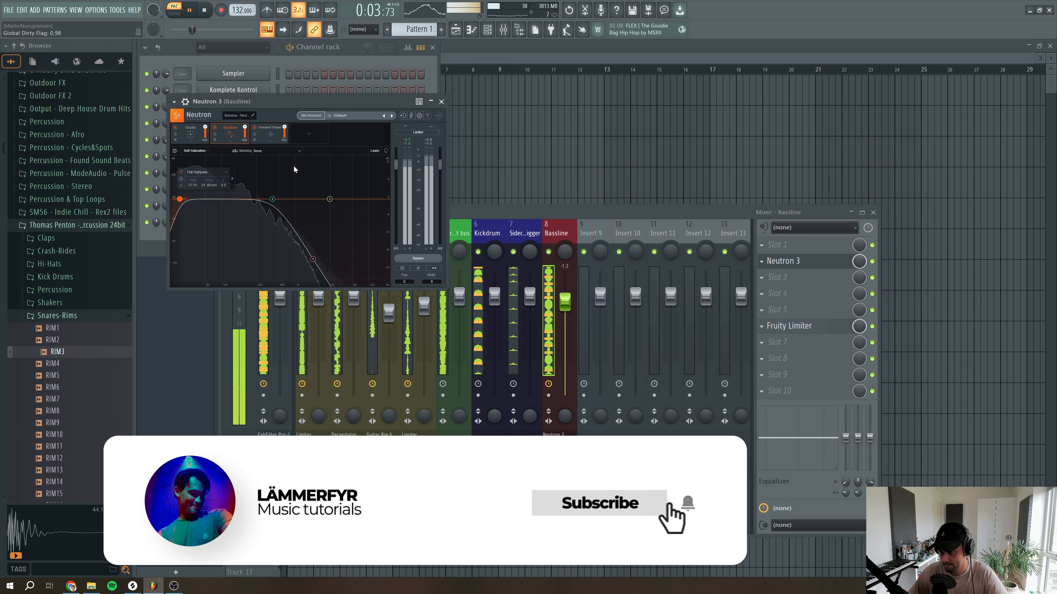
drag(312, 260, 322, 260)
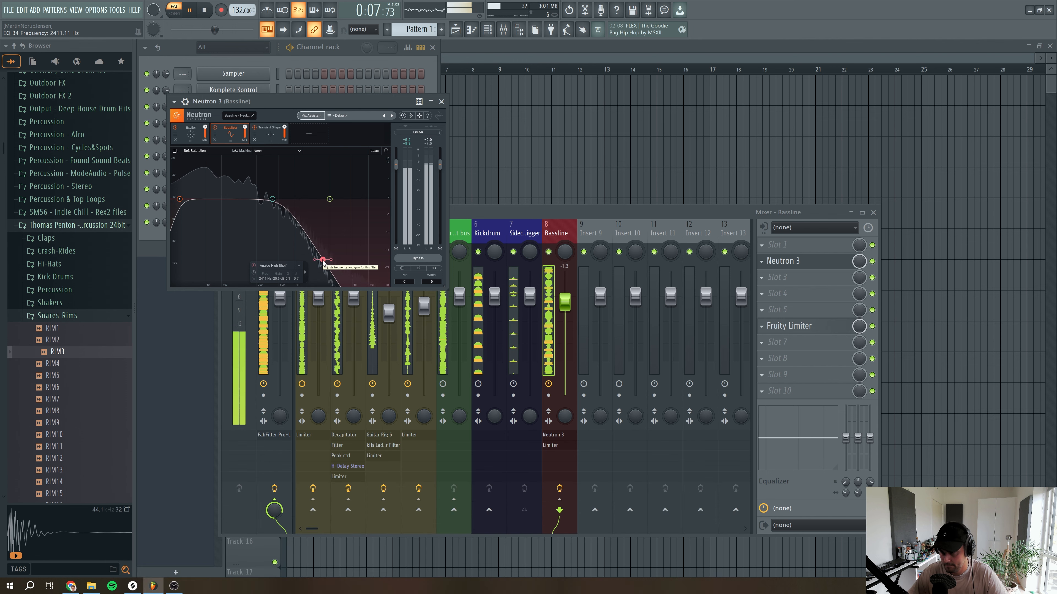
key(space)
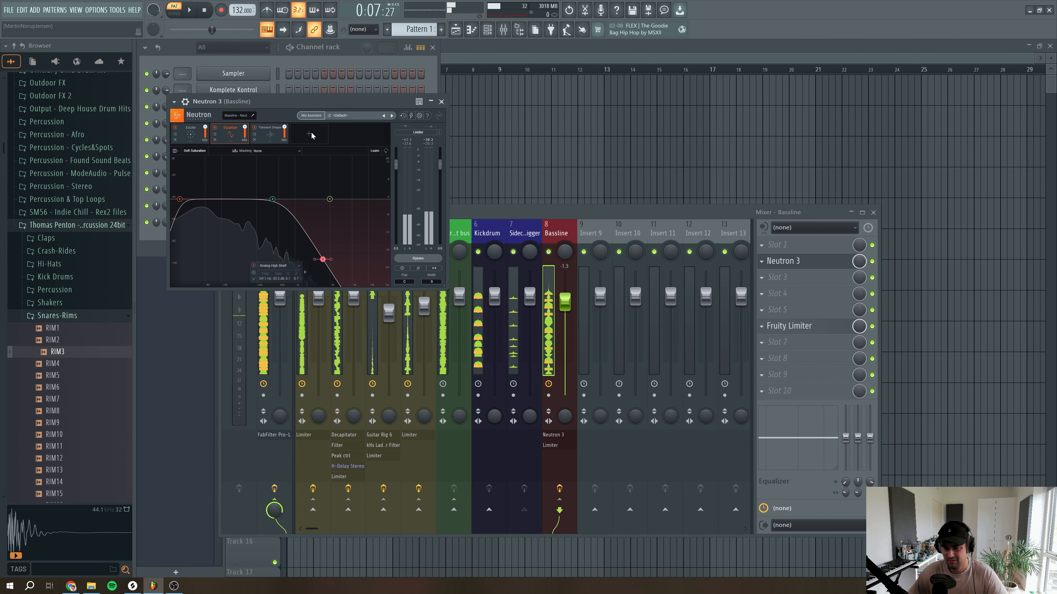
Enable Neutron's limiter with its ceiling at about -4.08, set the output gain to about 2.93 during playback, and close the plugin
click(416, 133)
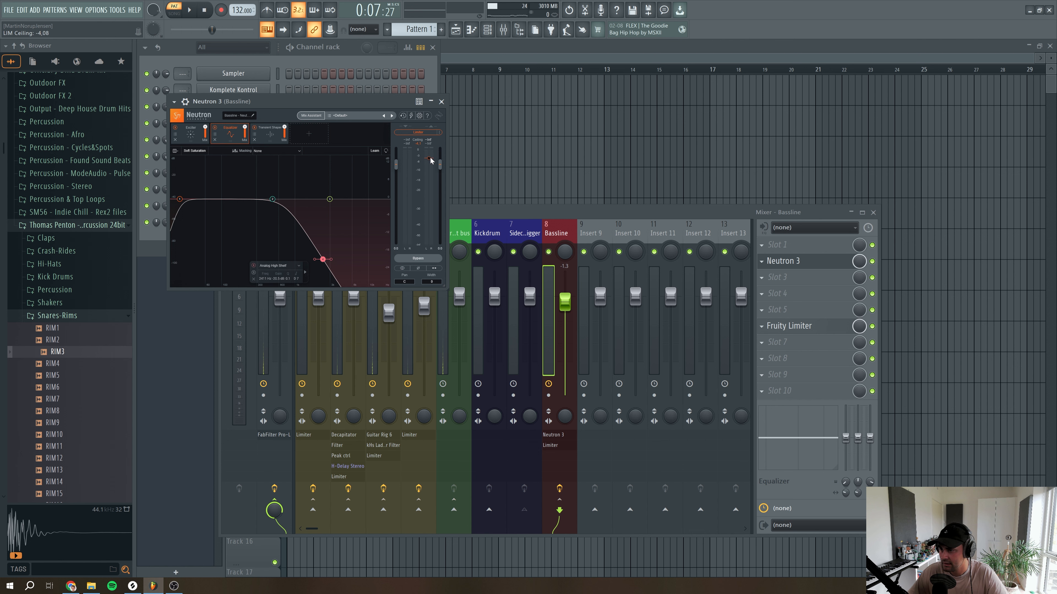
drag(429, 159, 428, 160)
key(space)
drag(442, 156, 441, 163)
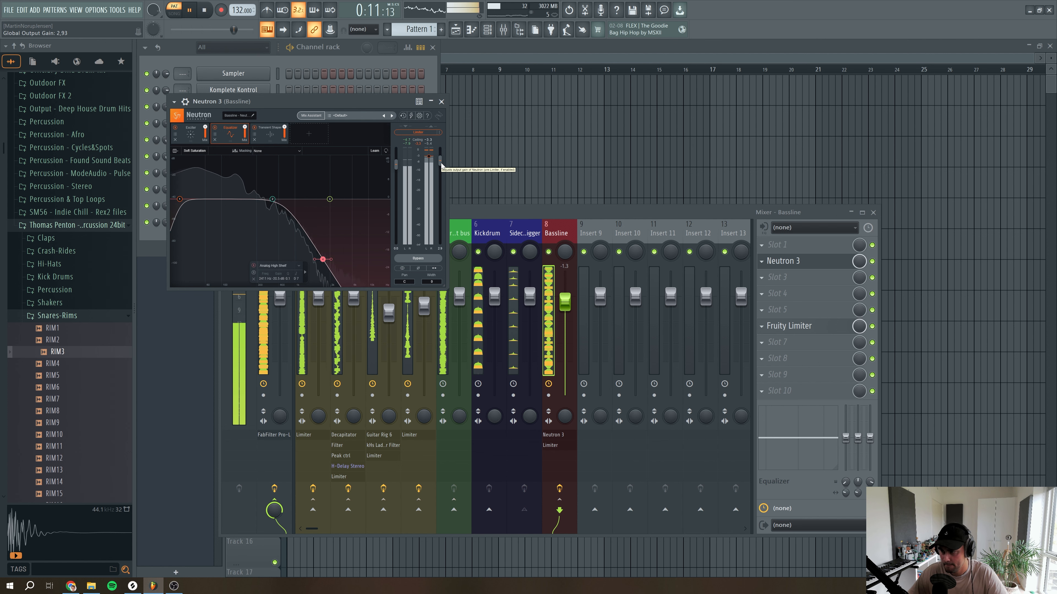
key(space)
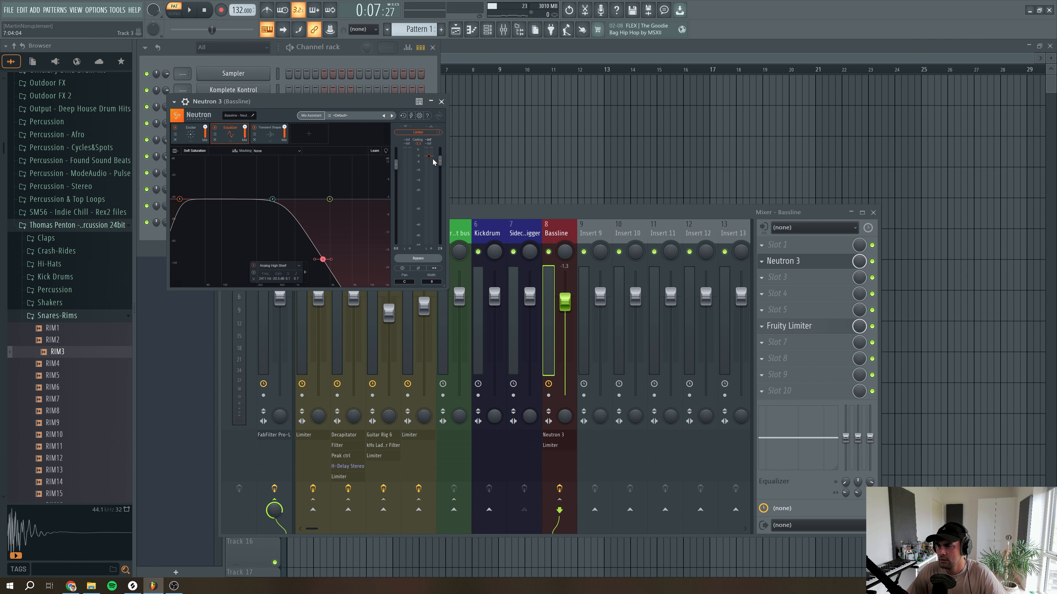
click(442, 101)
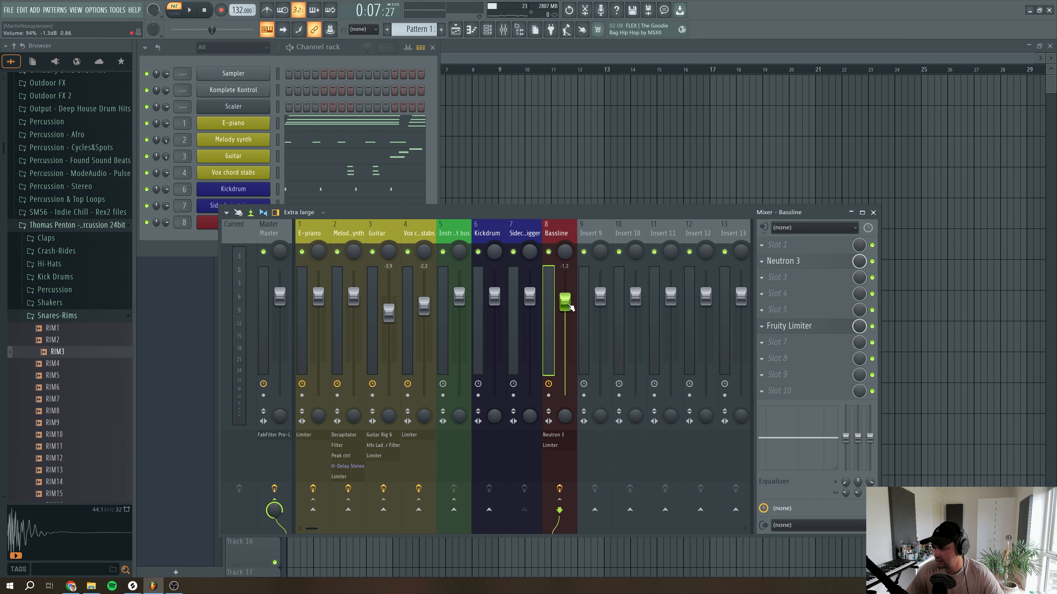
Lower the Bassline mixer track's volume to -2.9 dB while the pattern plays
key(space)
drag(565, 302, 565, 312)
click(488, 238)
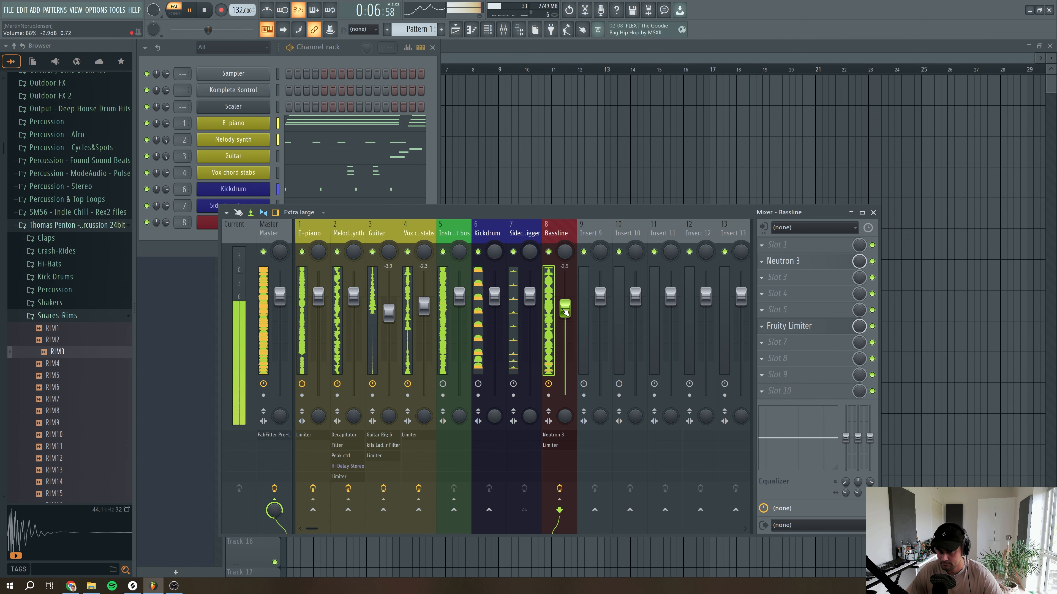
key(space)
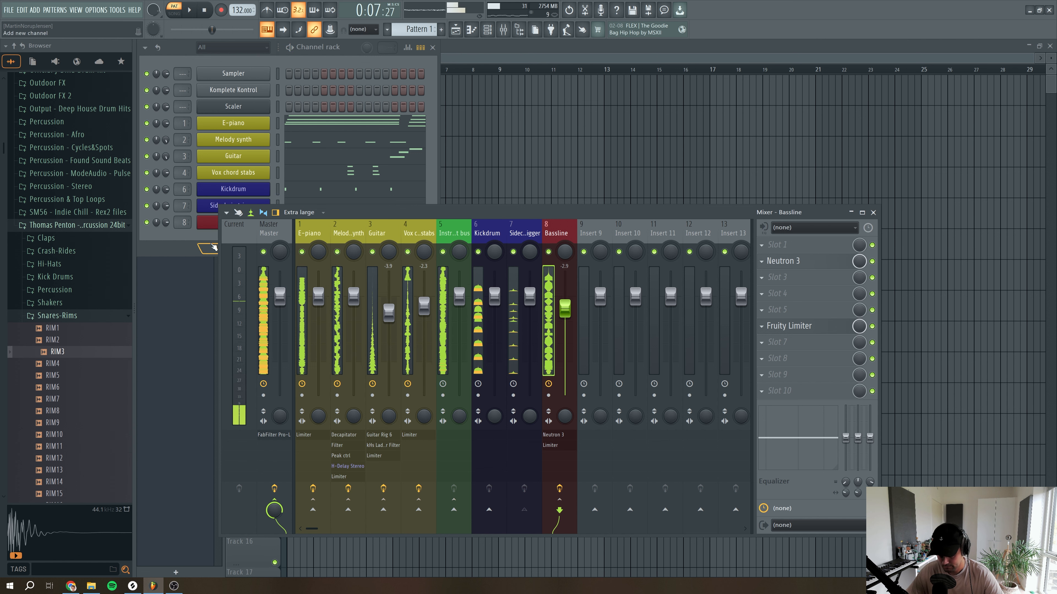
In the Bassline's Sylenth1, set the Mod Env 1 release to about 3.23 and the Amp Env A release to about 5.19
click(199, 236)
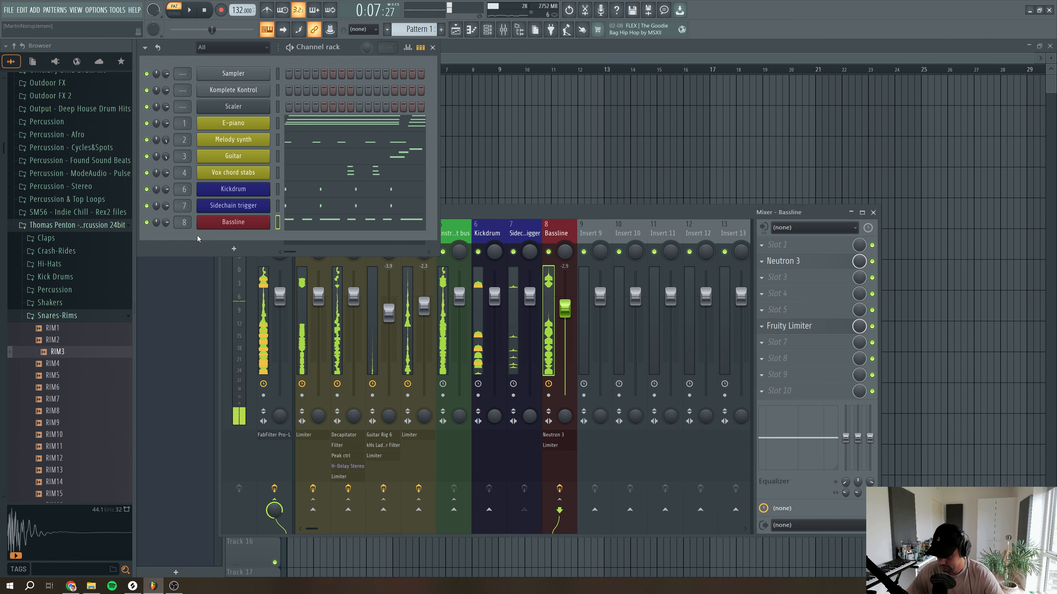
click(237, 227)
drag(259, 331, 259, 329)
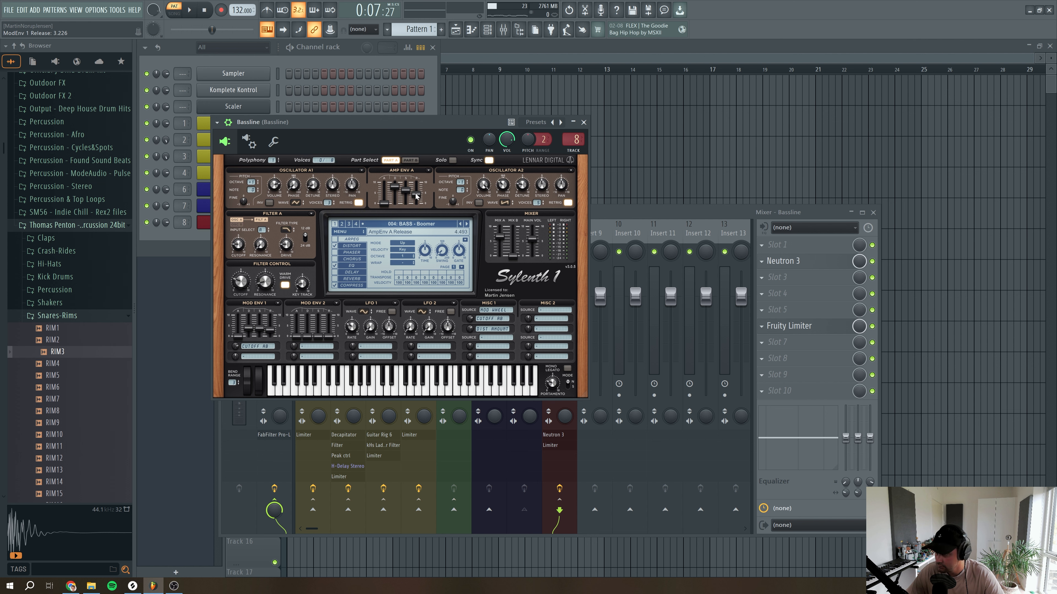
key(space)
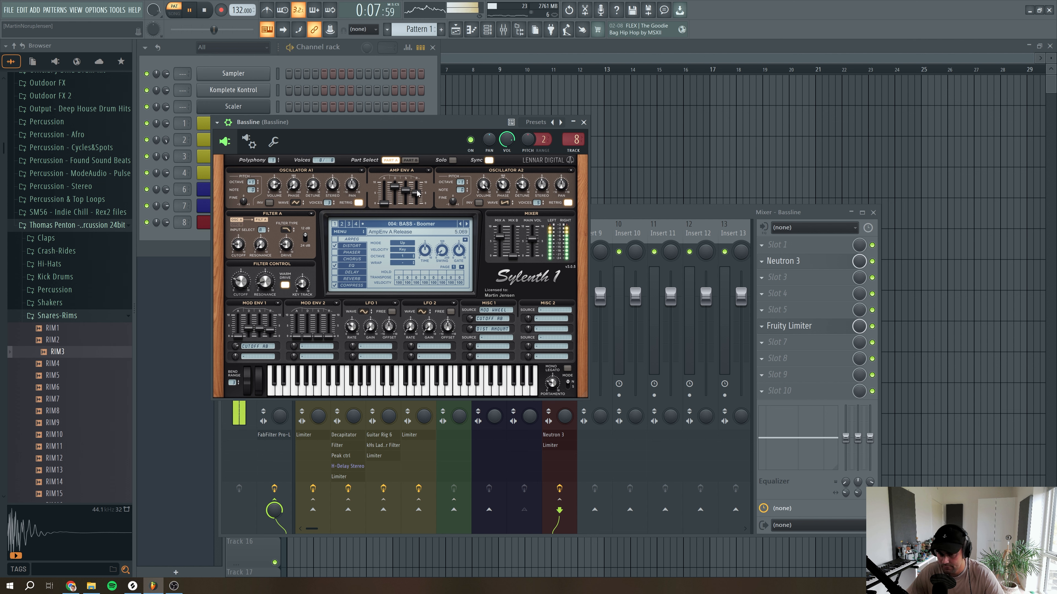
drag(415, 199, 417, 197)
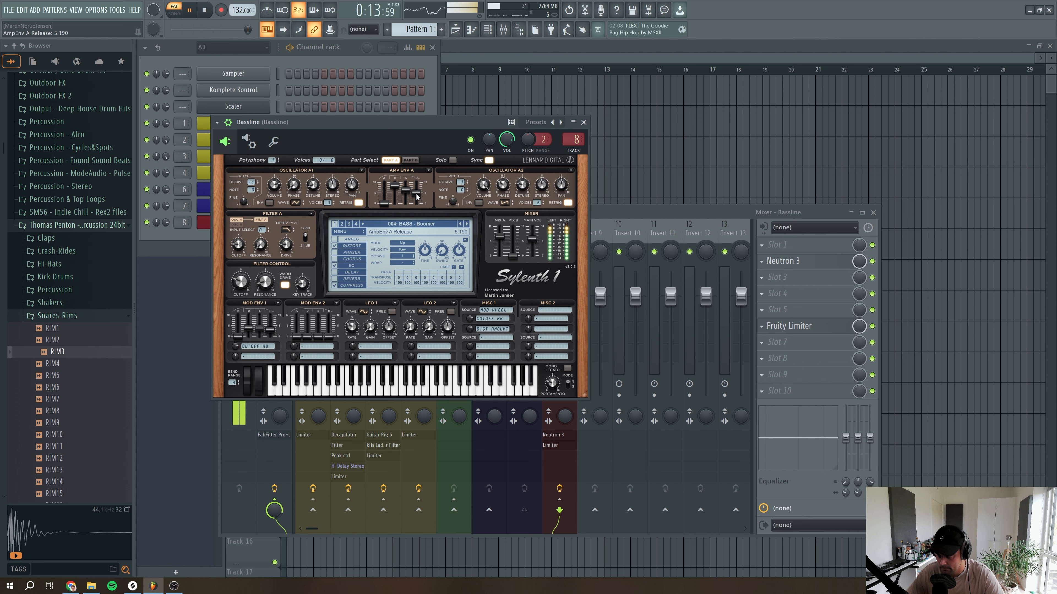
Lower Sylenth1's main volume to about 5.76, audition the mix, and close the synth and the mixer
drag(532, 229, 536, 244)
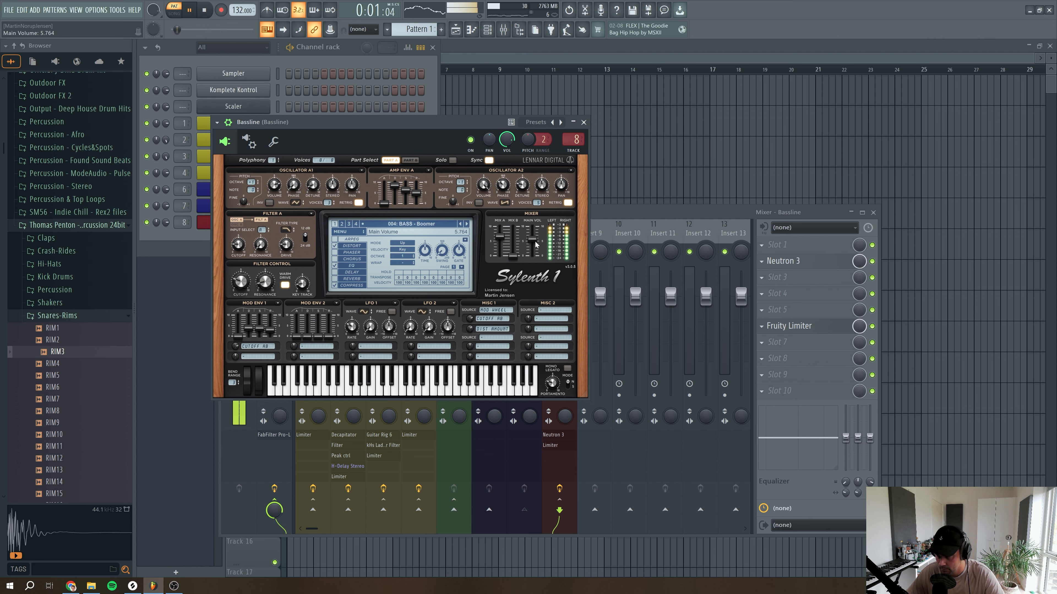
click(583, 122)
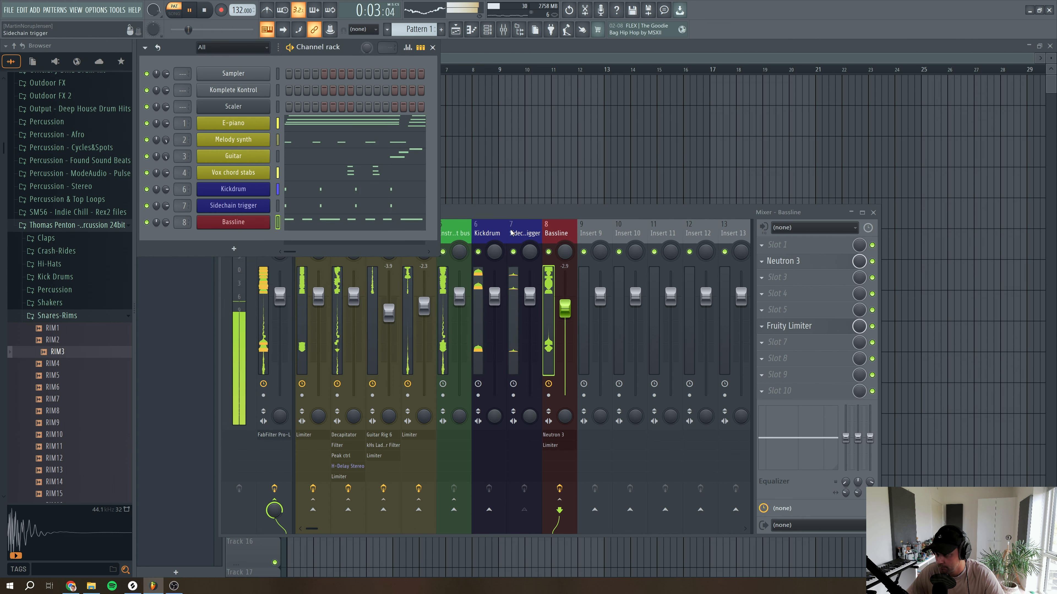
click(569, 224)
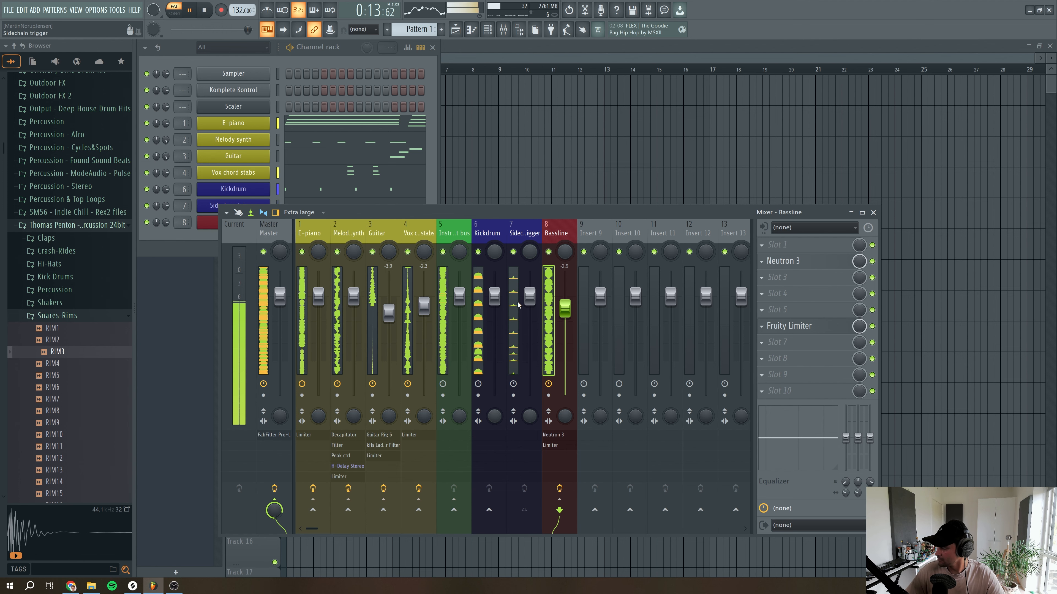
key(space)
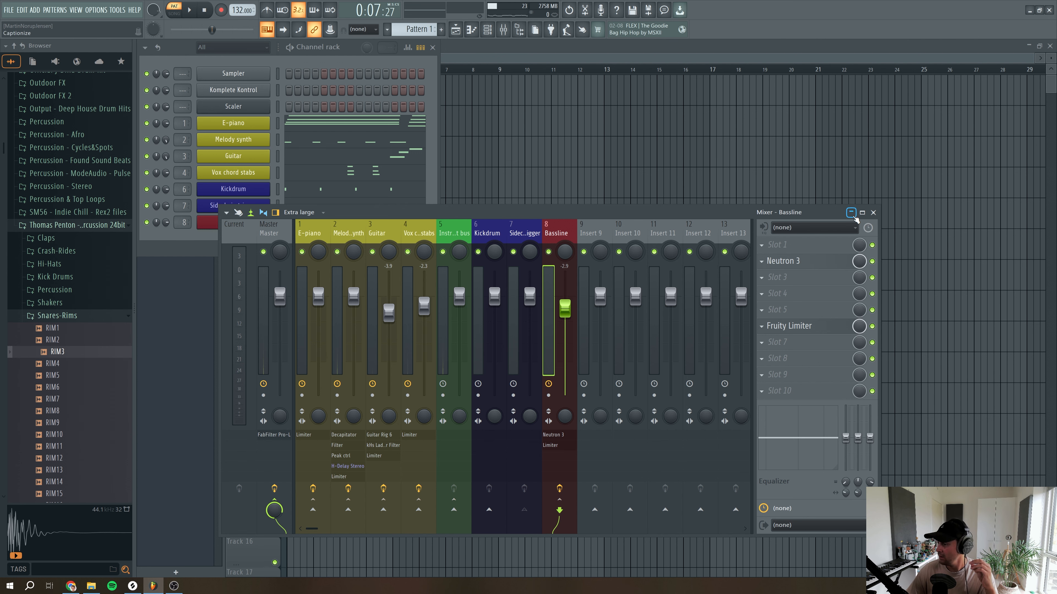
click(874, 213)
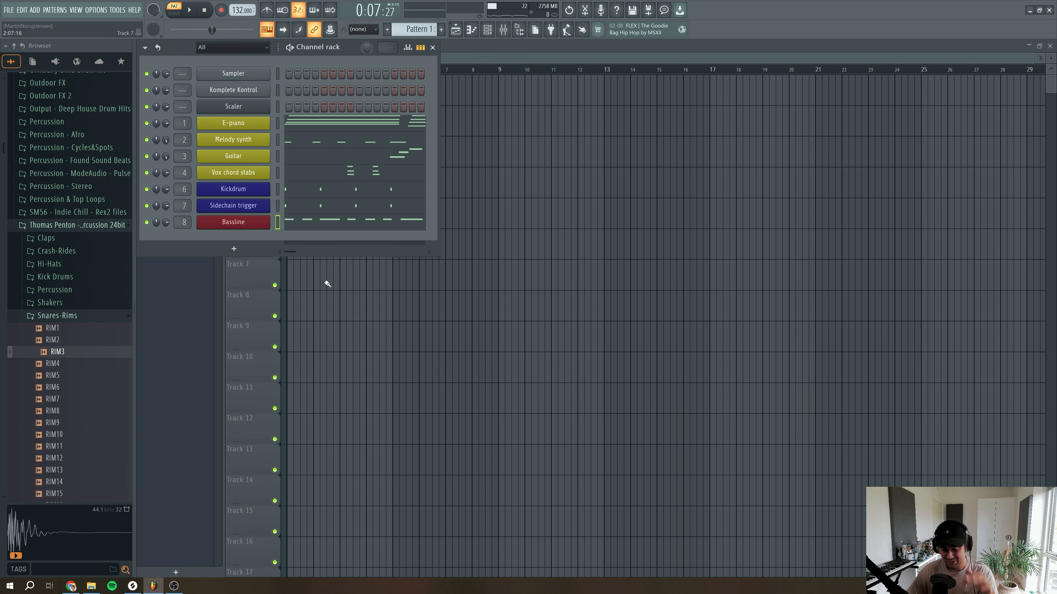
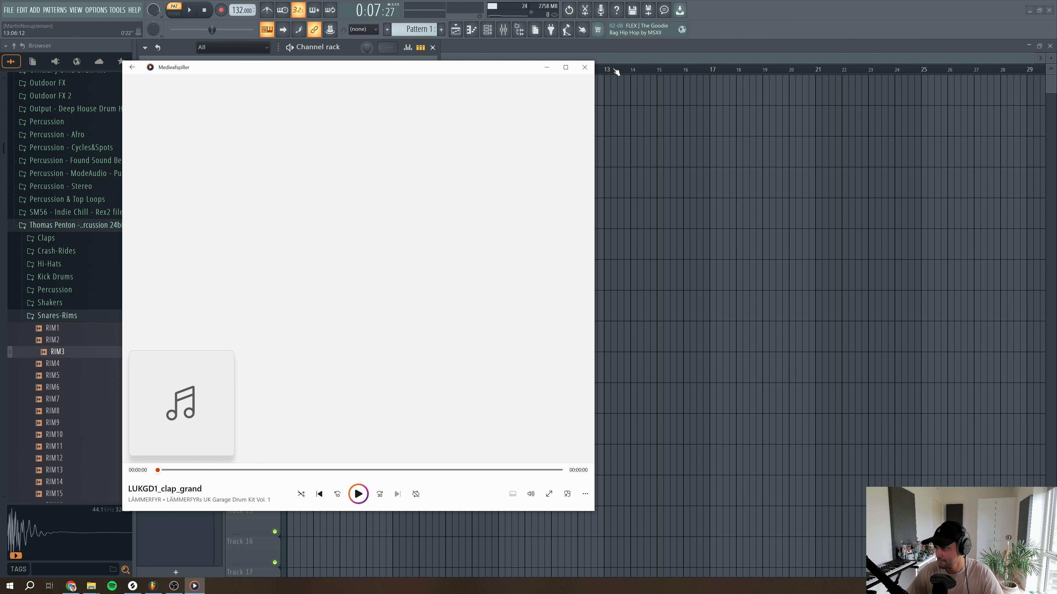
Add the LUKGD1_clap_grand sample as a new channel below the Bassline and view its sampler settings
click(586, 67)
drag(258, 265, 258, 239)
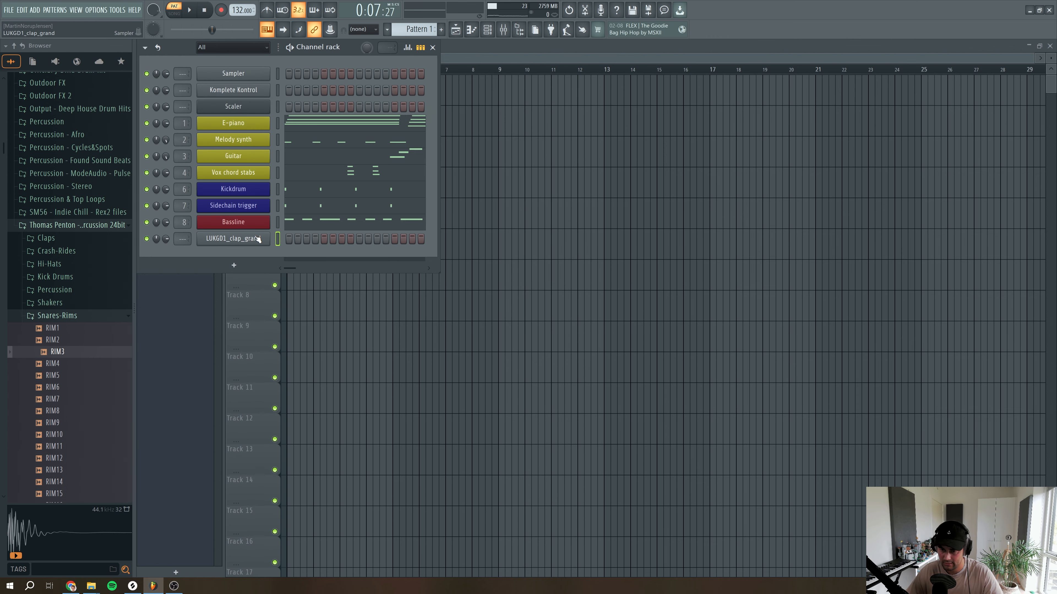
click(258, 238)
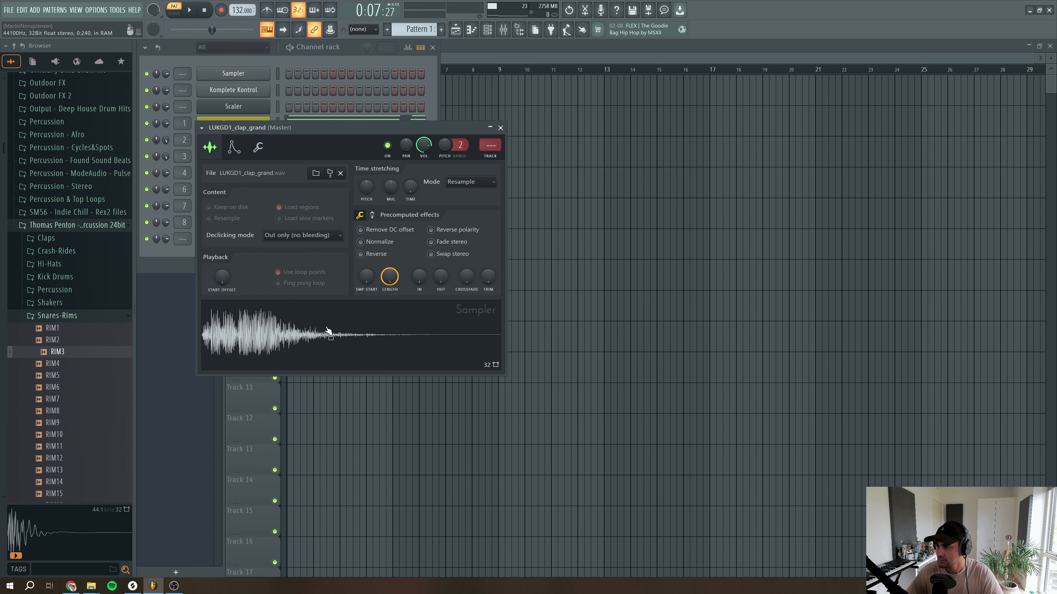
click(500, 127)
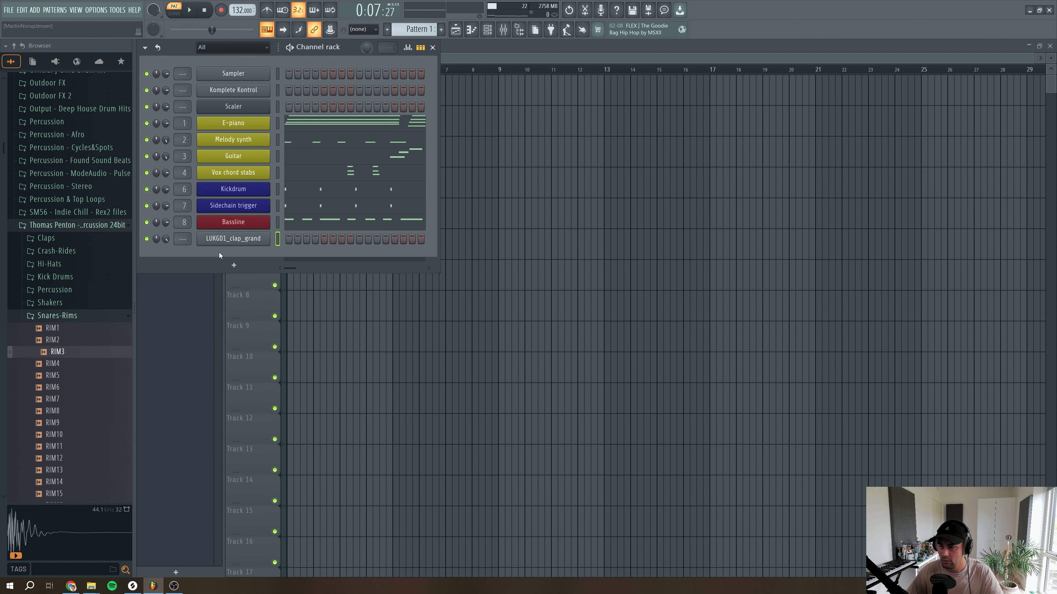
Open the clap channel's piano roll, place a short C5 note on beat 2 of bar 1, and audition it from the start
right_click(228, 240)
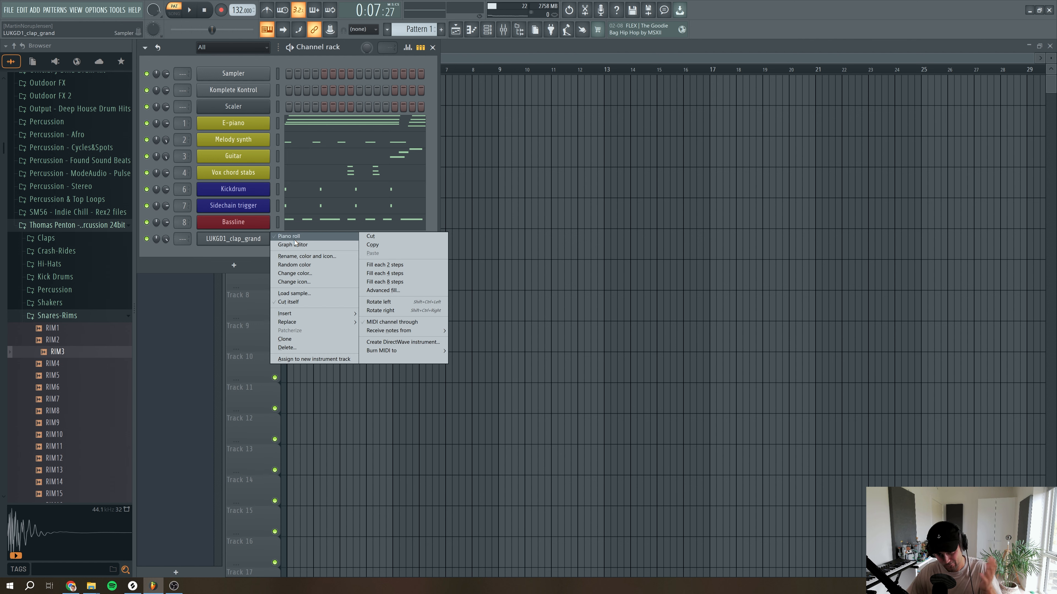
click(247, 241)
right_click(245, 240)
click(288, 236)
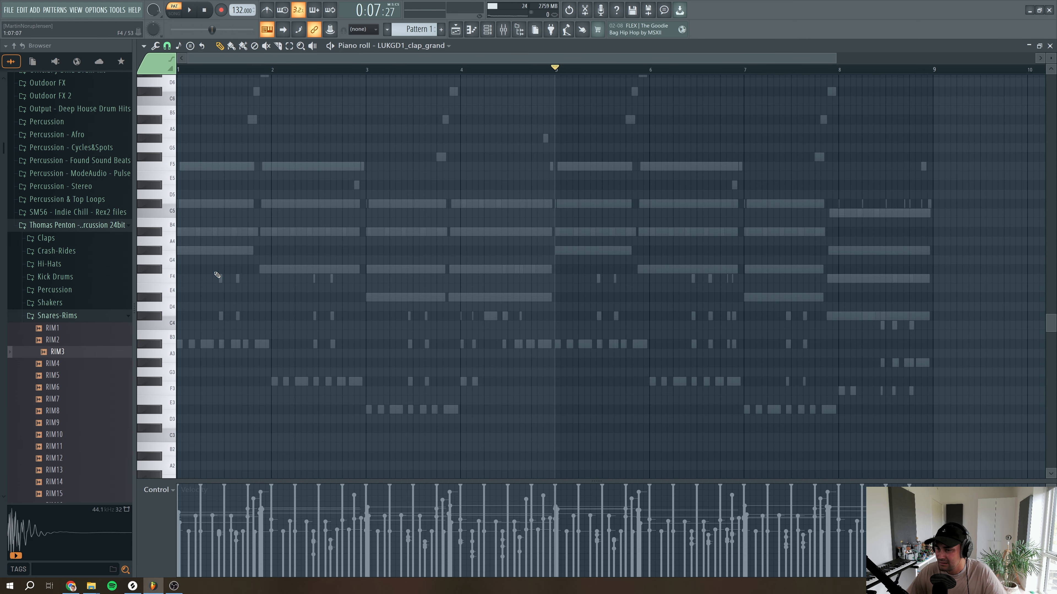
click(202, 213)
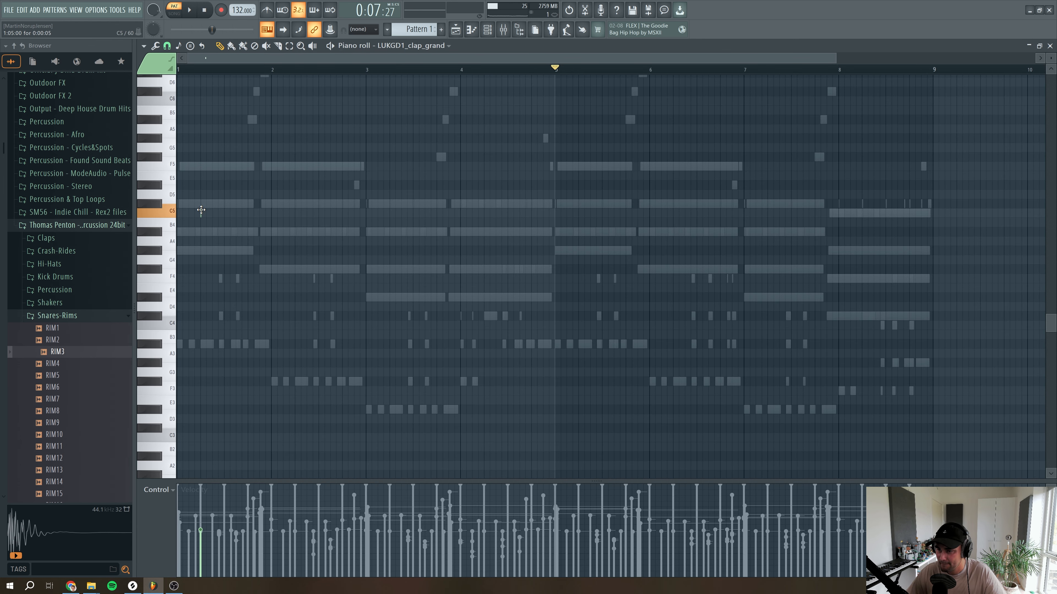
key(space)
key(space)
click(204, 10)
key(space)
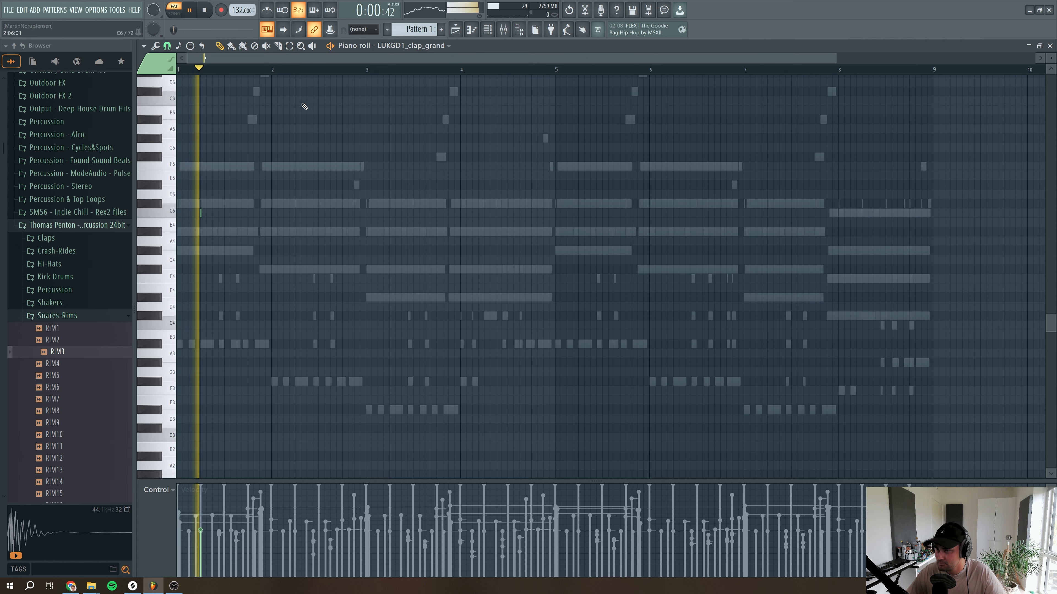
Add short C5 claps on beat 4 of bar 1 and on beats 2 and 4 of bar 2
click(249, 213)
click(296, 213)
click(339, 213)
drag(340, 211, 345, 213)
key(space)
key(space)
Raise the velocities of the four clap notes to about 82–86%
click(199, 503)
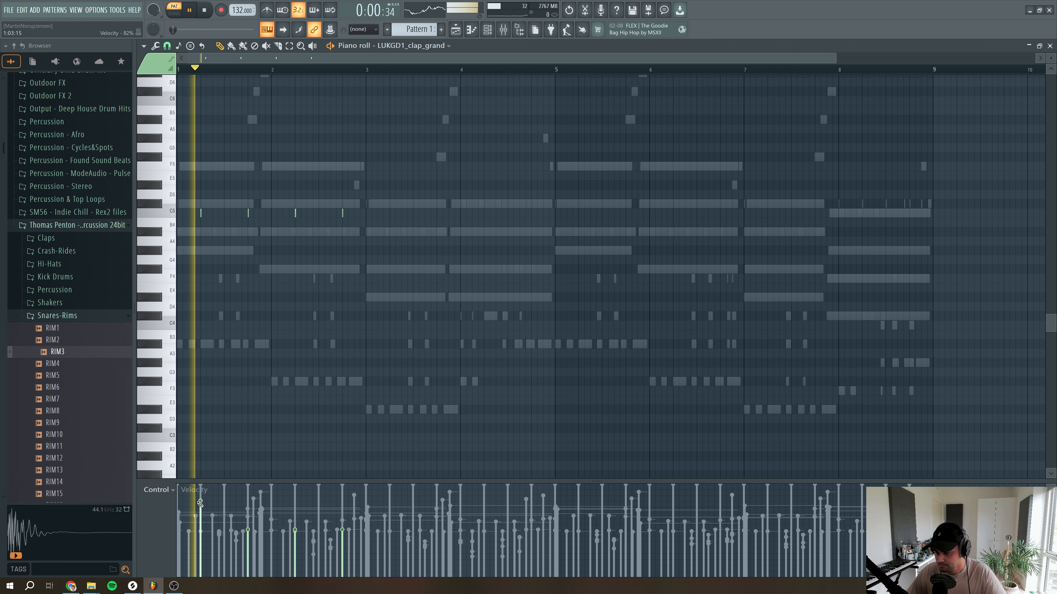
click(249, 502)
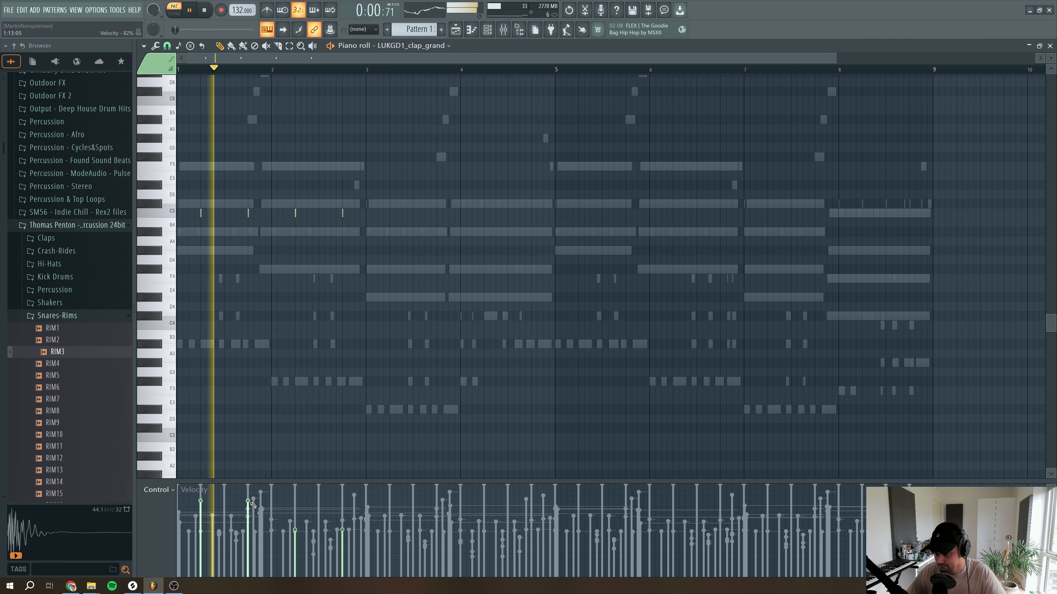
click(295, 498)
click(342, 498)
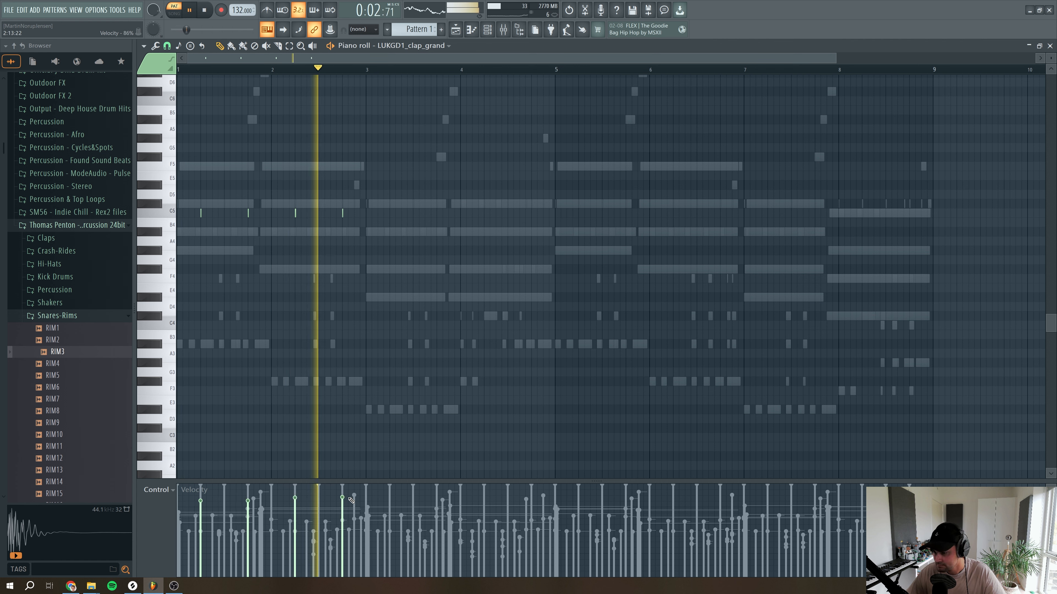
Add an extra C5 clap just before beat 3 of bar 2 ends, quantize it, and audition the clap pattern
drag(835, 59, 444, 103)
key(space)
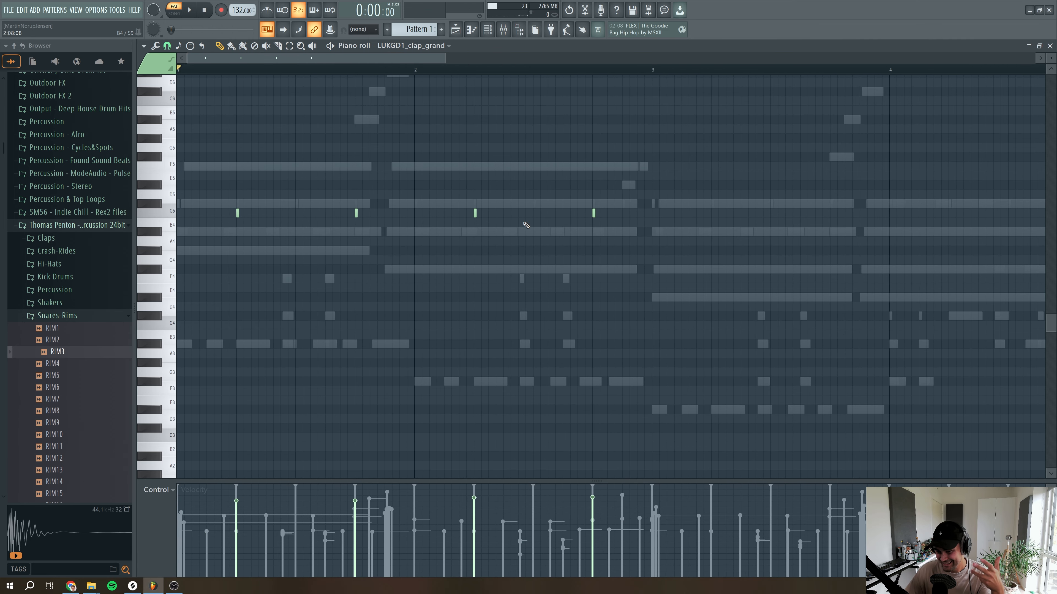
click(520, 214)
drag(533, 246, 502, 191)
key(alt+q)
click(587, 353)
key(space)
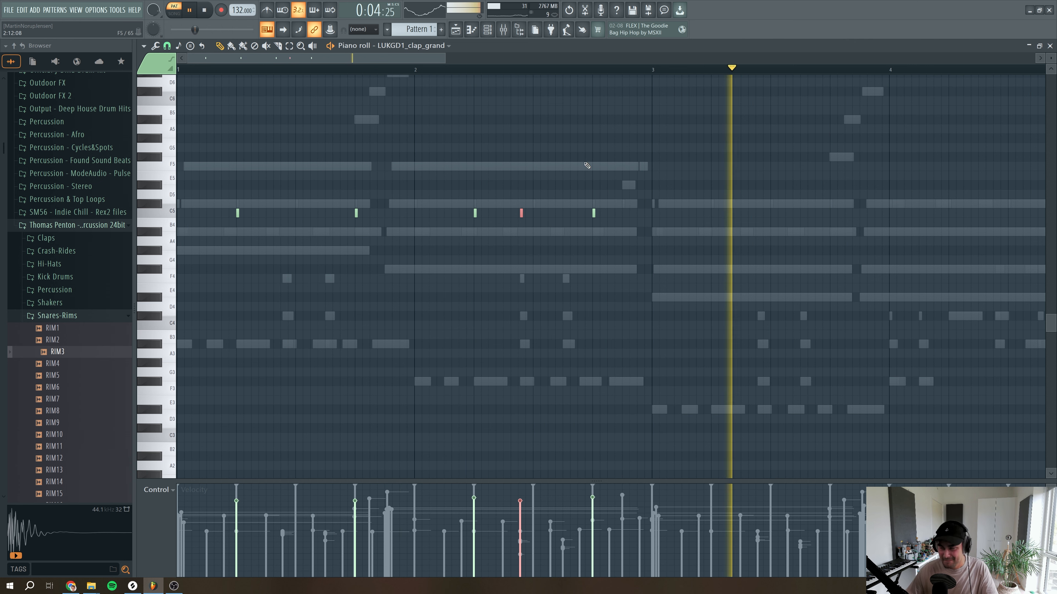
key(space)
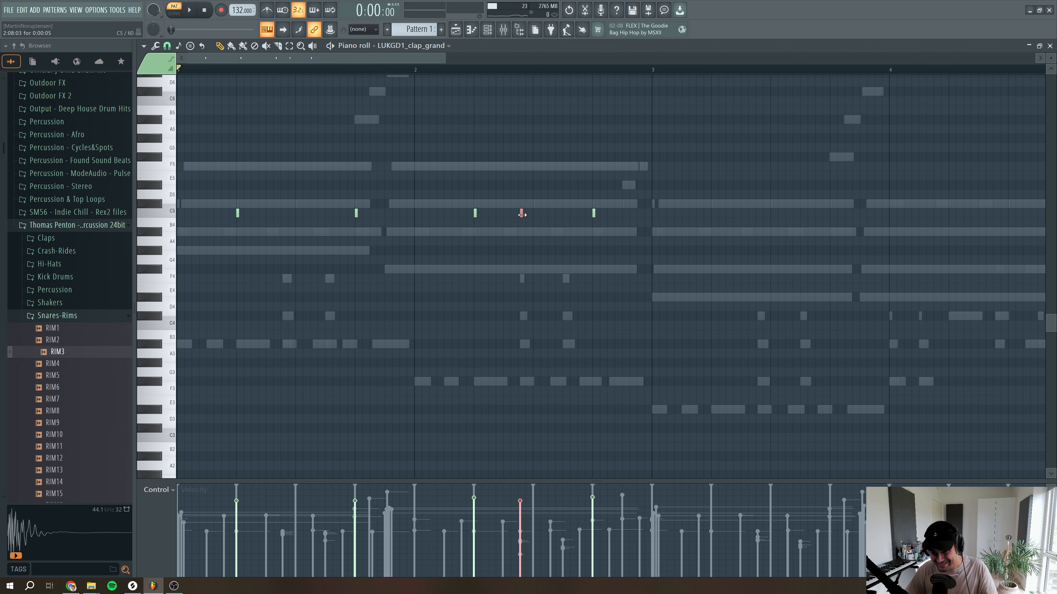
key(space)
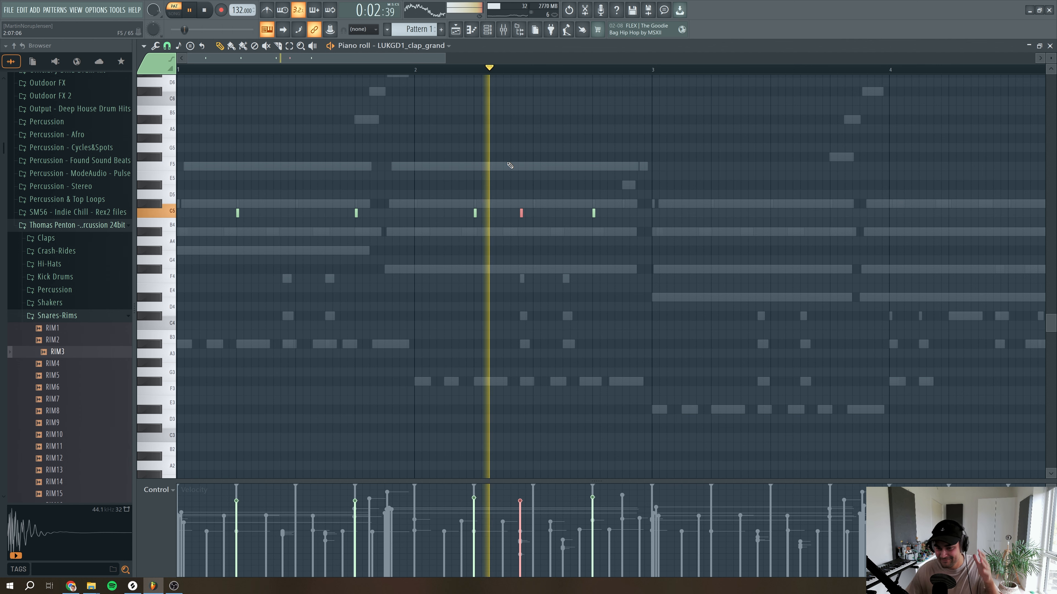
key(space)
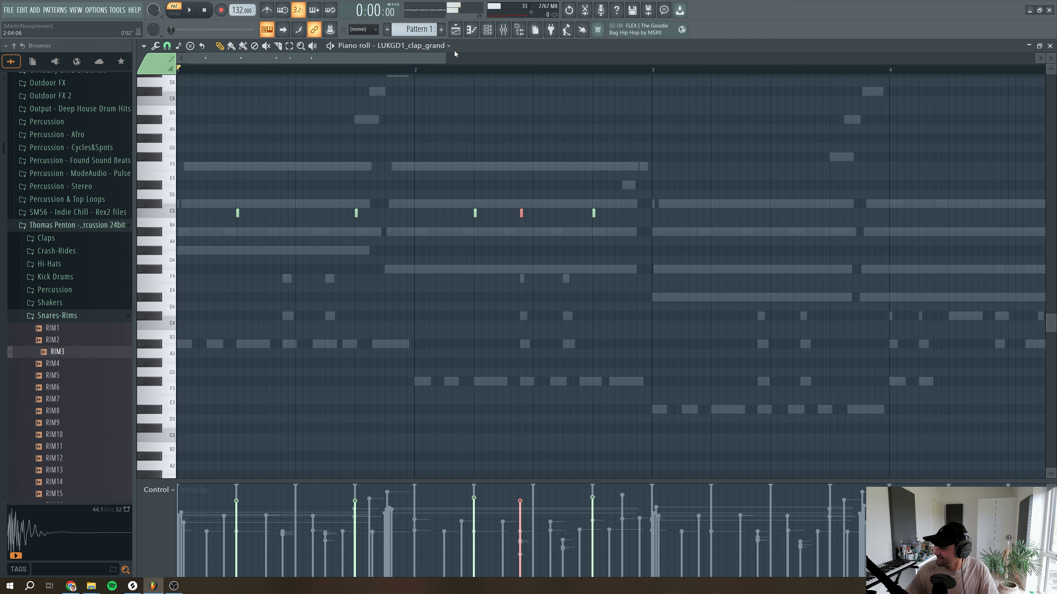
Duplicate the clap notes of bars 1–2 into bars 3–4 and audition the copy
drag(447, 58, 62, 82)
click(168, 45)
click(178, 121)
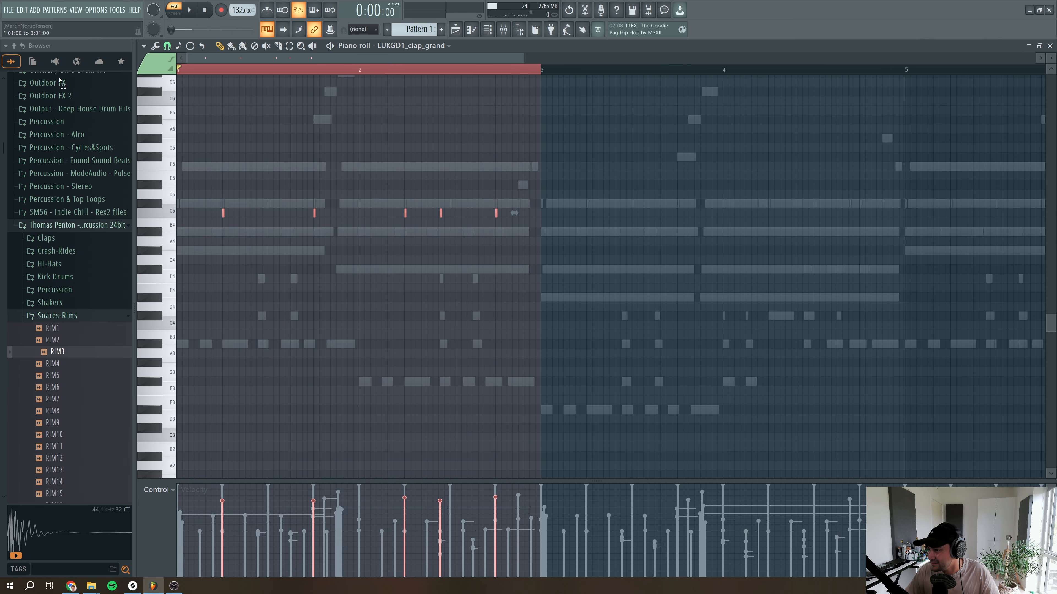
key(ctrl+b)
key(space)
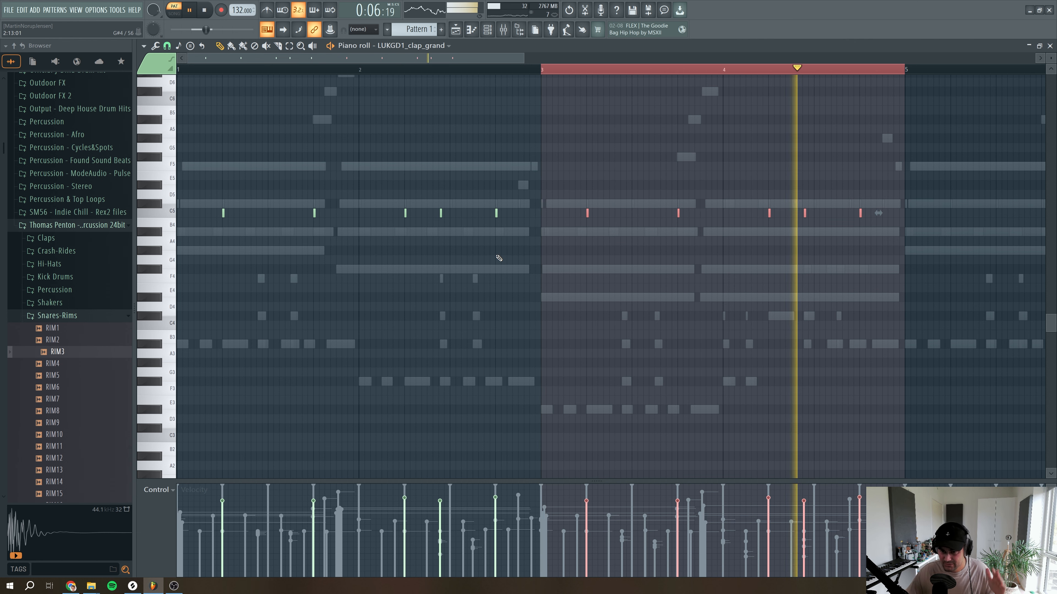
key(space)
Add two short G4 clap notes near the end of bar 4, following the last C5 clap, and audition them
click(870, 260)
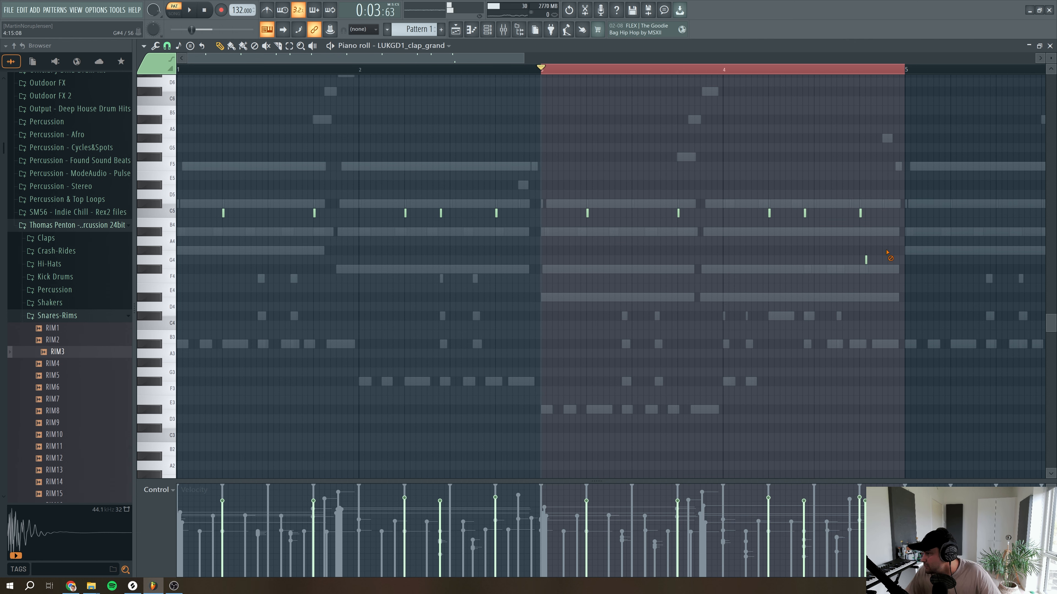
click(865, 259)
right_click(865, 260)
mouse_move(868, 268)
mouse_down()
mouse_move(864, 253)
mouse_move(865, 271)
mouse_move(863, 262)
mouse_up()
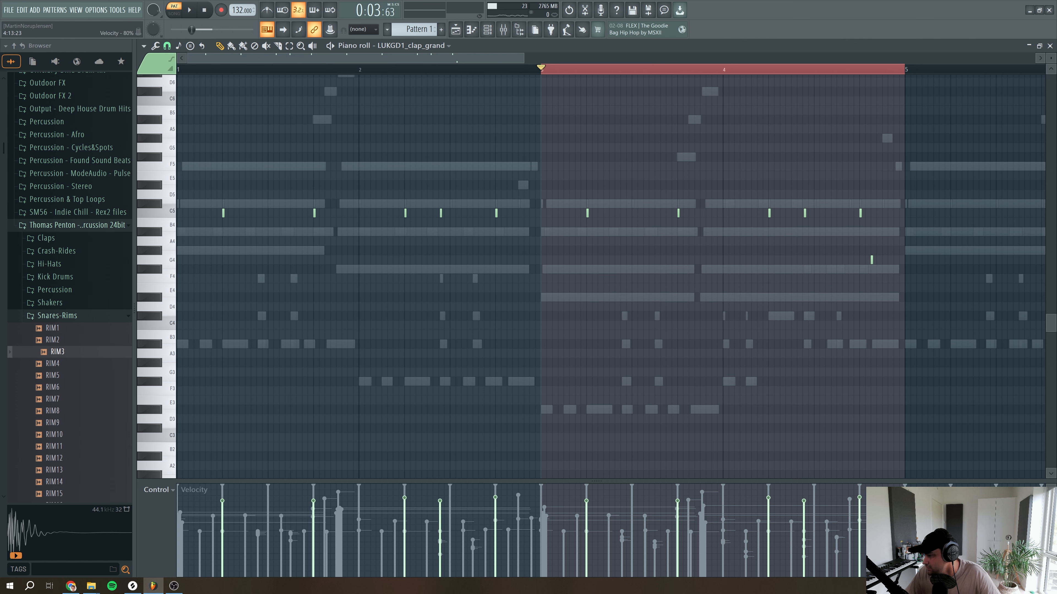
key(space)
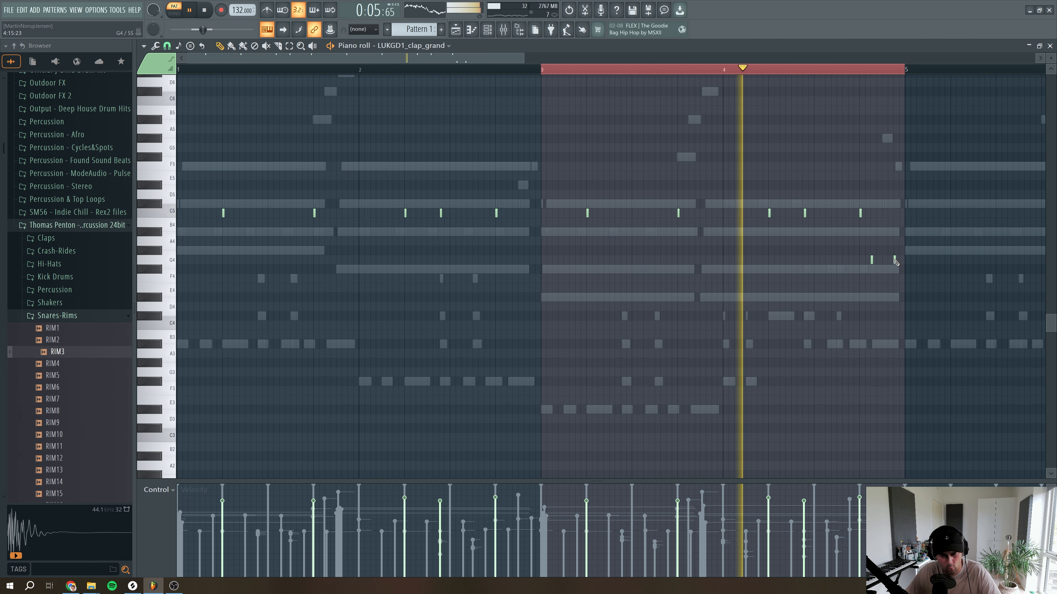
key(space)
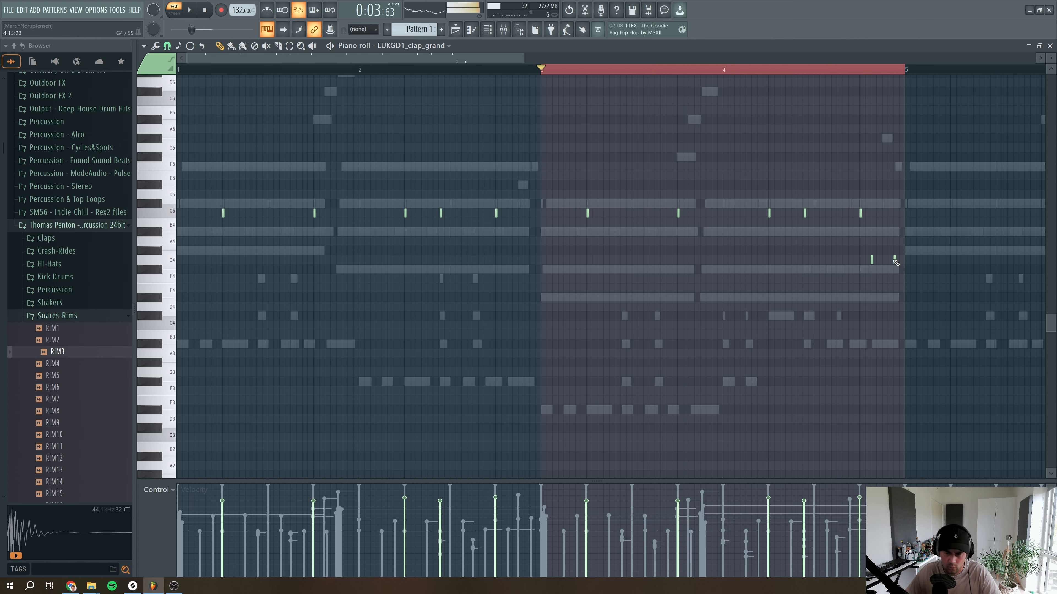
Quantize the two G4 clap notes with the MPC 58% template, leaving their duration, and audition the result
drag(935, 293, 837, 255)
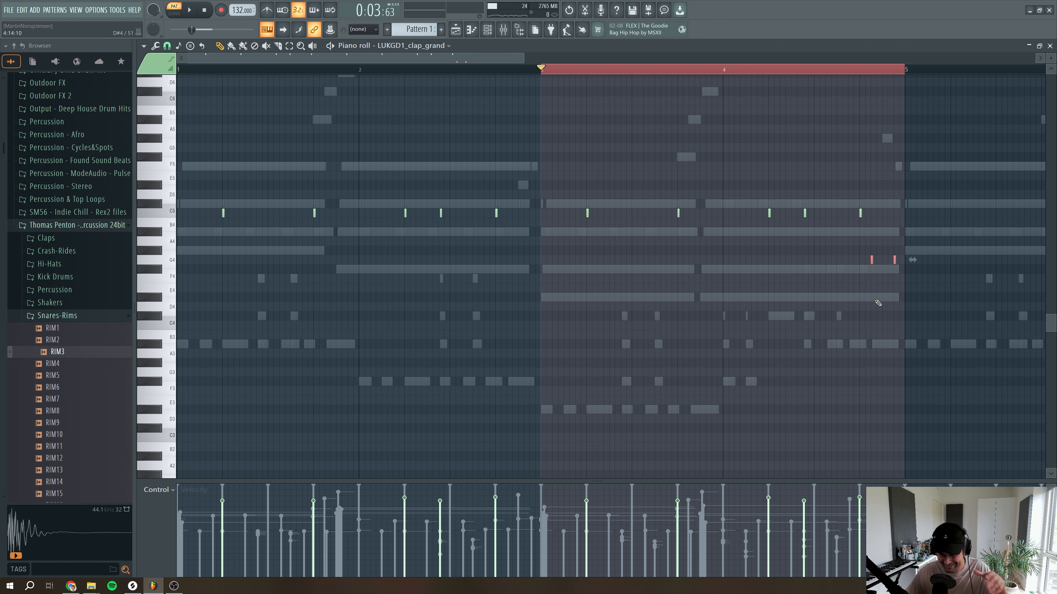
key(alt+q)
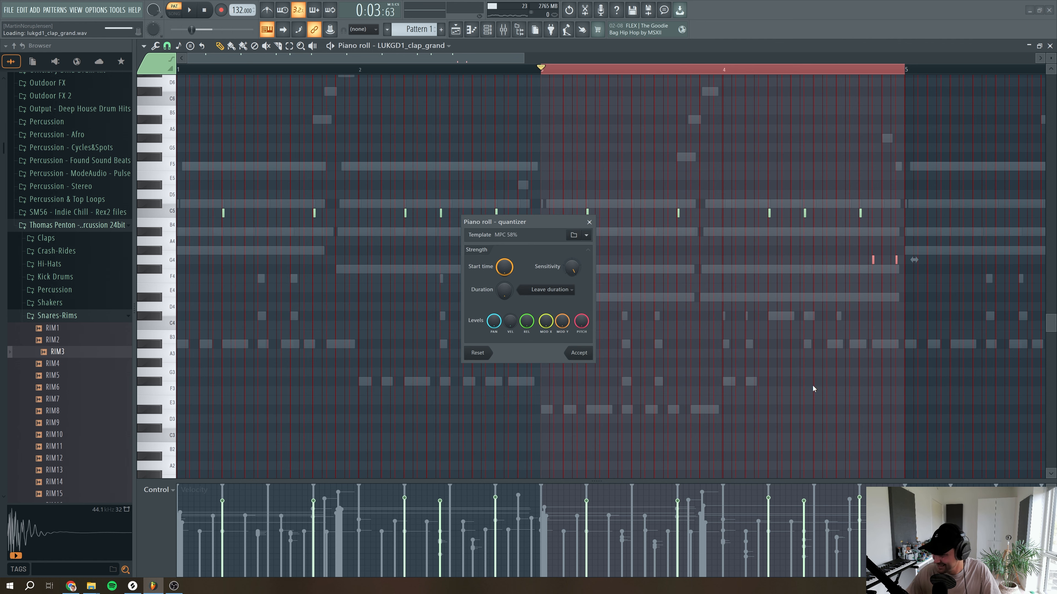
click(585, 354)
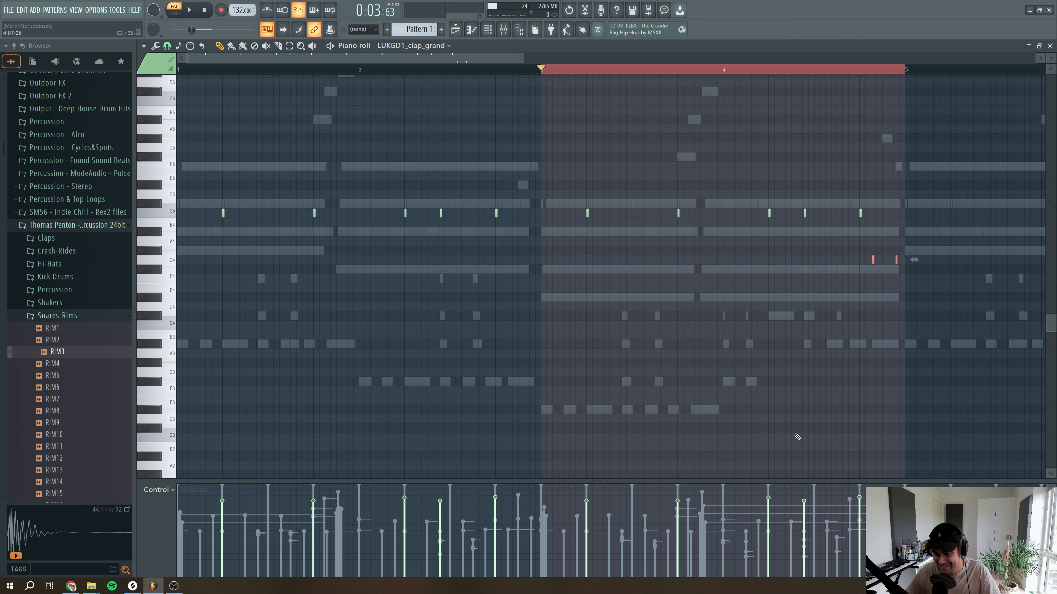
key(space)
drag(520, 60, 763, 59)
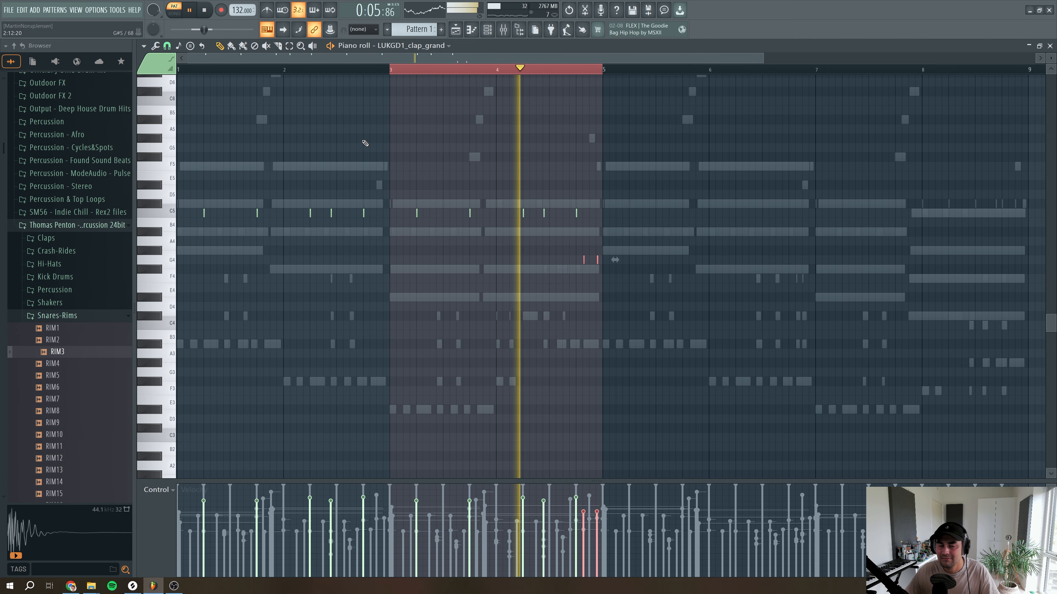
key(space)
Duplicate the whole clap pattern of bars 1–4 into bars 5–8 and close the piano roll
drag(391, 70, 212, 318)
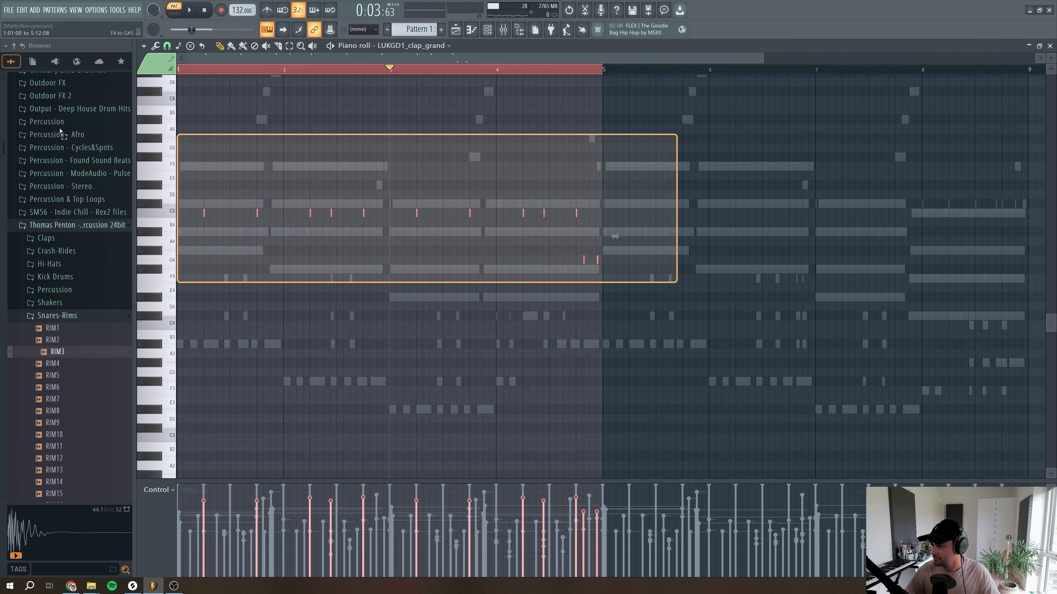
key(ctrl+b)
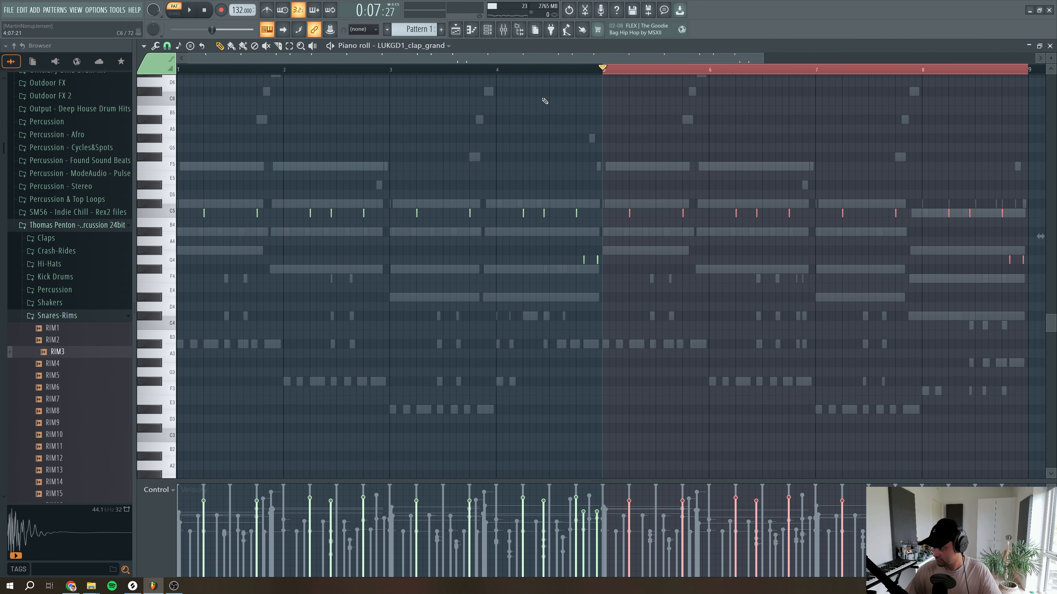
click(1049, 46)
Rename the LUKGD1_clap_grand channel to Clap and colour it dark blue like the kick drum
right_click(226, 240)
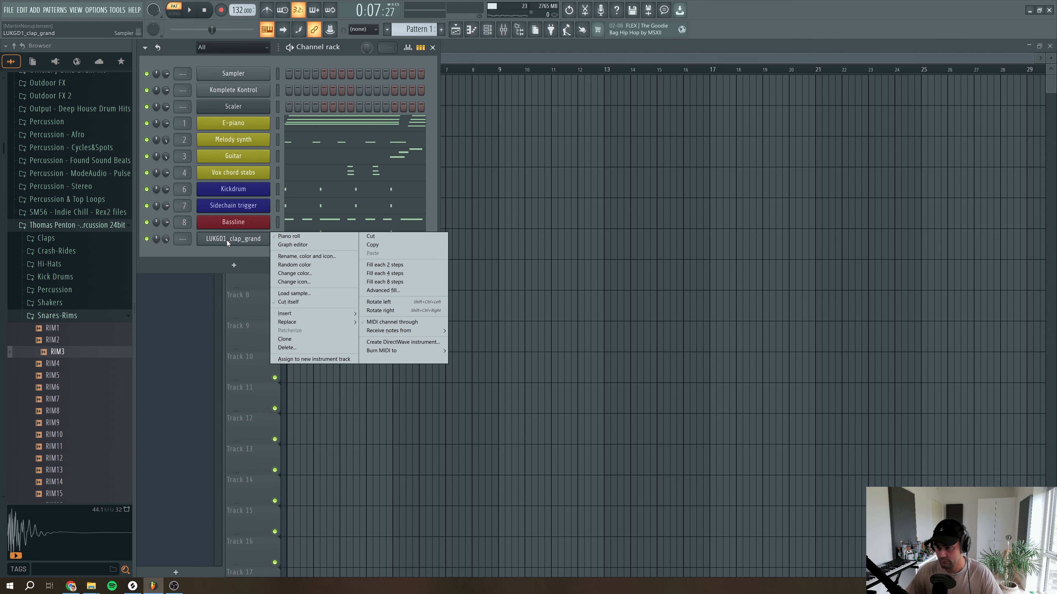
click(302, 255)
text(Clap)
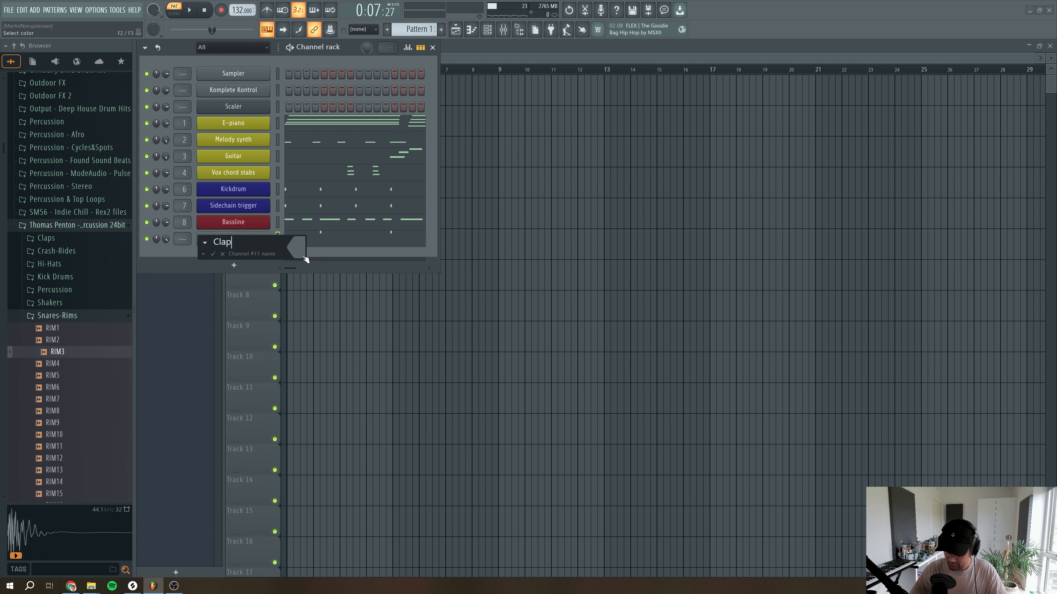
click(305, 257)
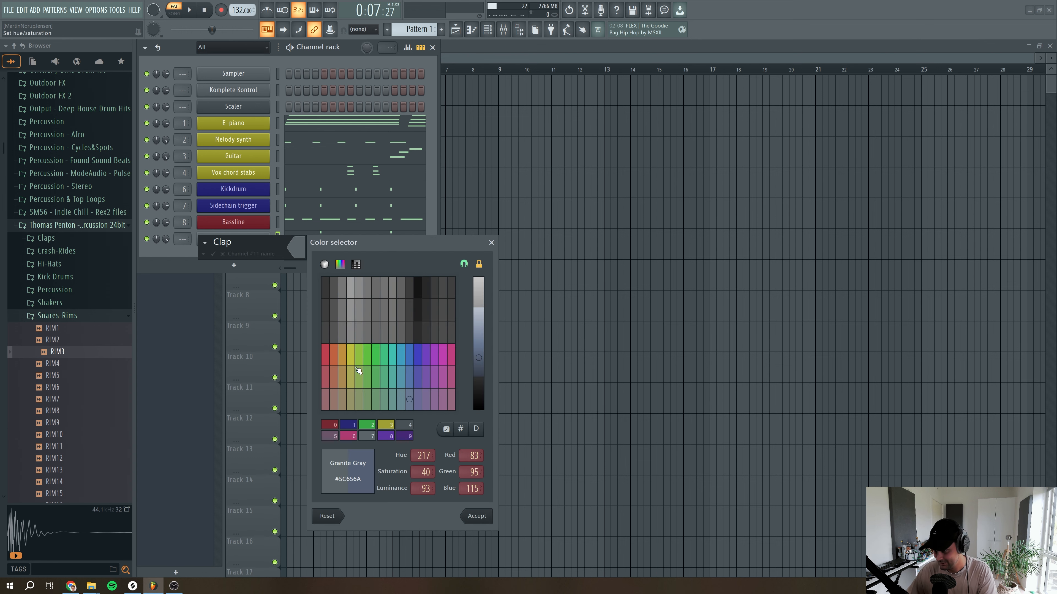
click(349, 425)
key(Return)
Route the Clap channel to mixer track 9 and lower its level to -0.5 dB during playback
click(241, 239)
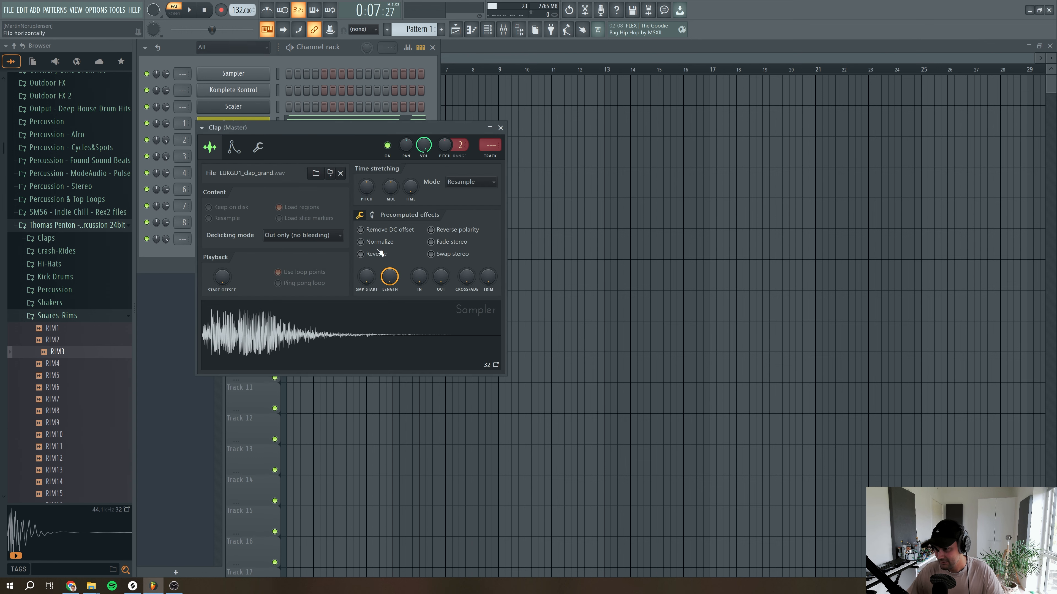
key(ctrl+l)
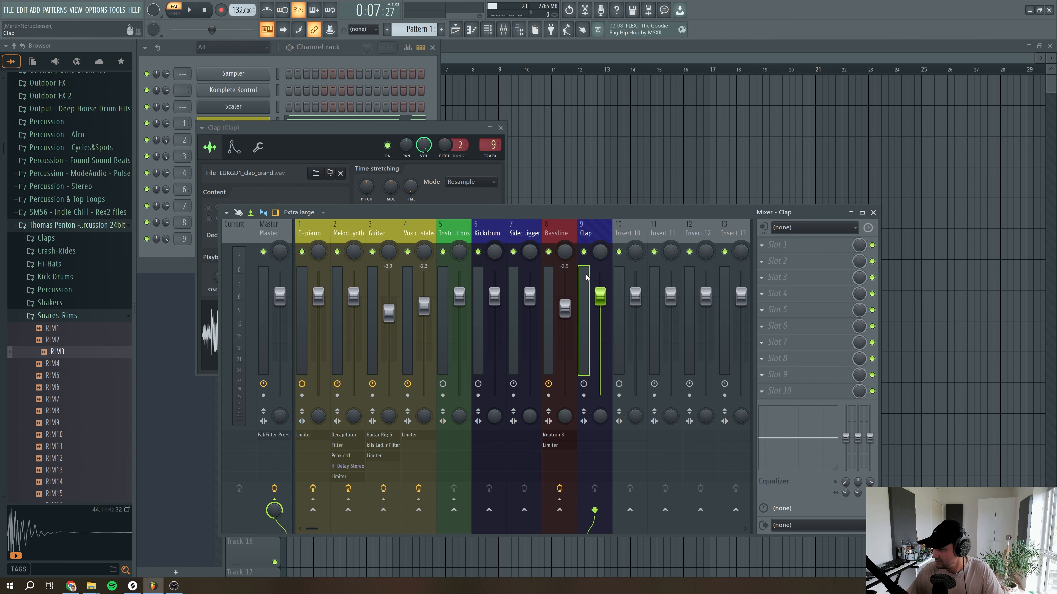
key(space)
scroll(600, 298, down, 1)
key(space)
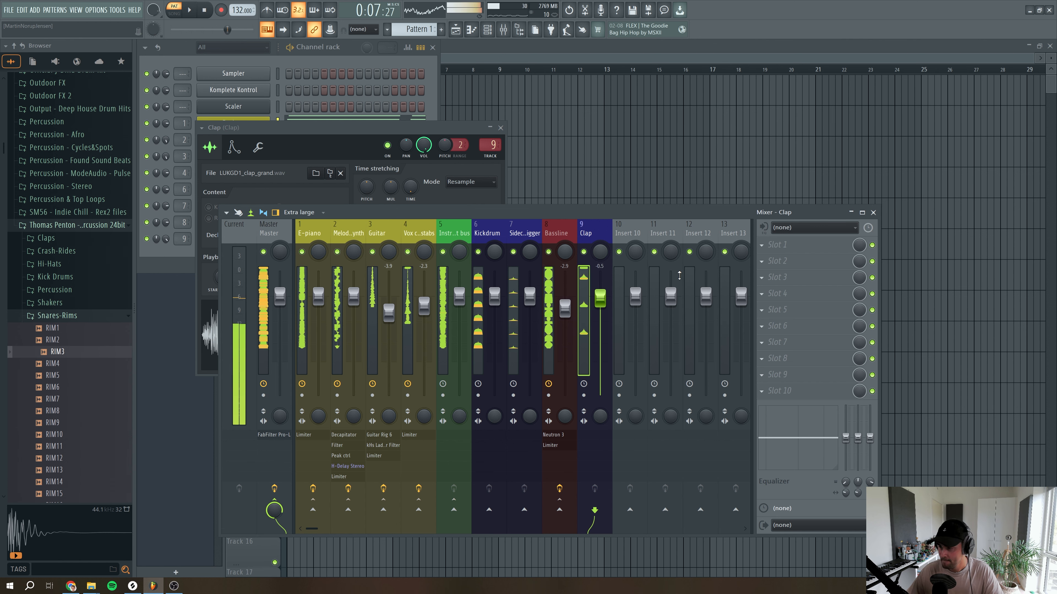
Rename mixer insert 13 to Drum bus and colour it green
right_click(734, 234)
click(777, 231)
text(Drum bus)
click(776, 230)
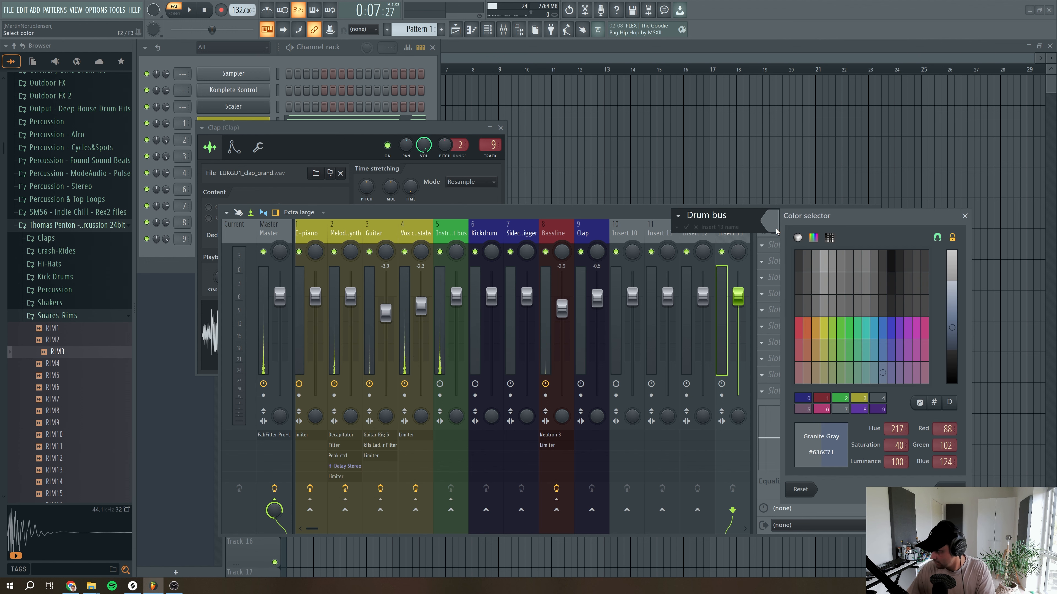
click(840, 399)
key(Return)
Route the Clap mixer track only to the Drum bus, lower the clap to -0.7 dB, and audition the mix
click(584, 241)
right_click(732, 509)
click(752, 520)
click(739, 241)
key(space)
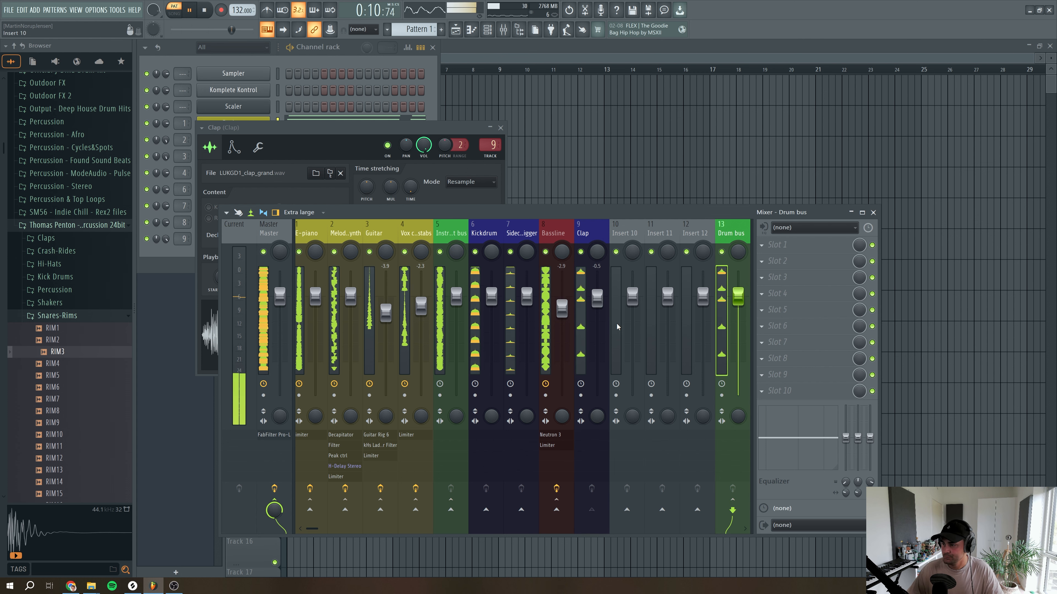
click(585, 241)
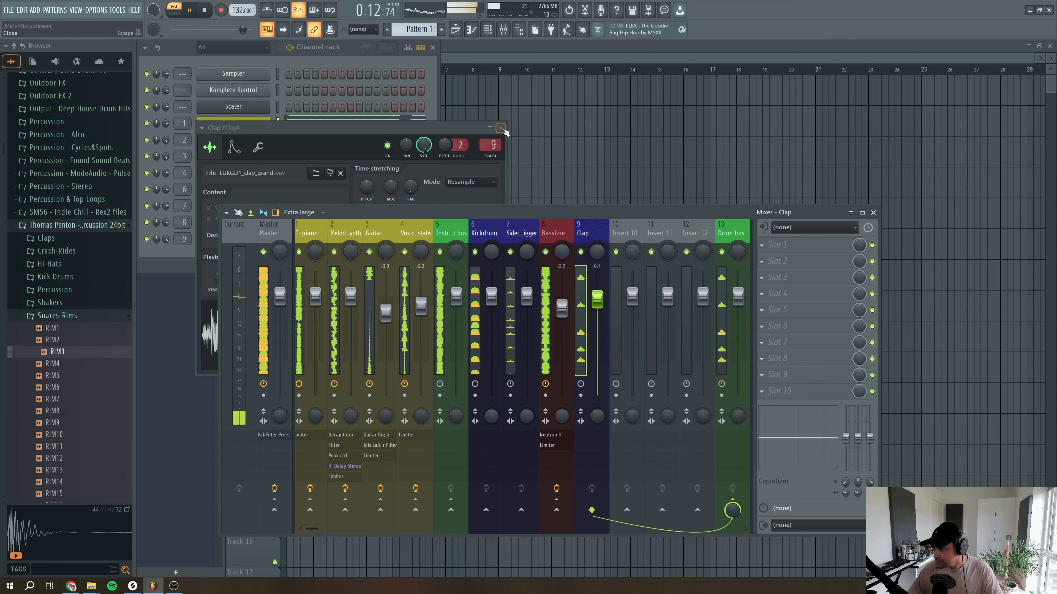
click(501, 128)
click(169, 251)
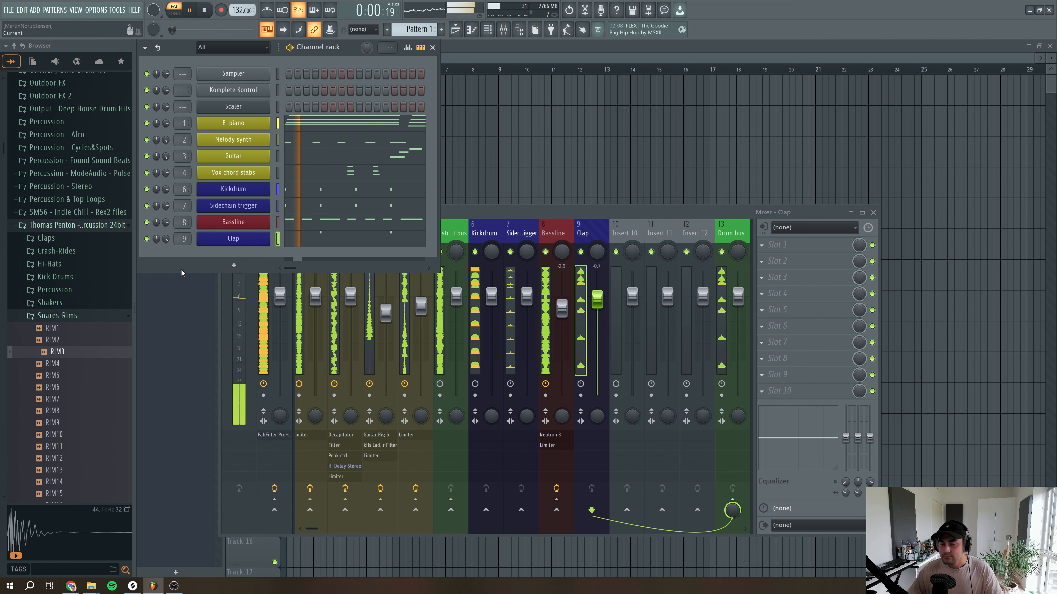
key(space)
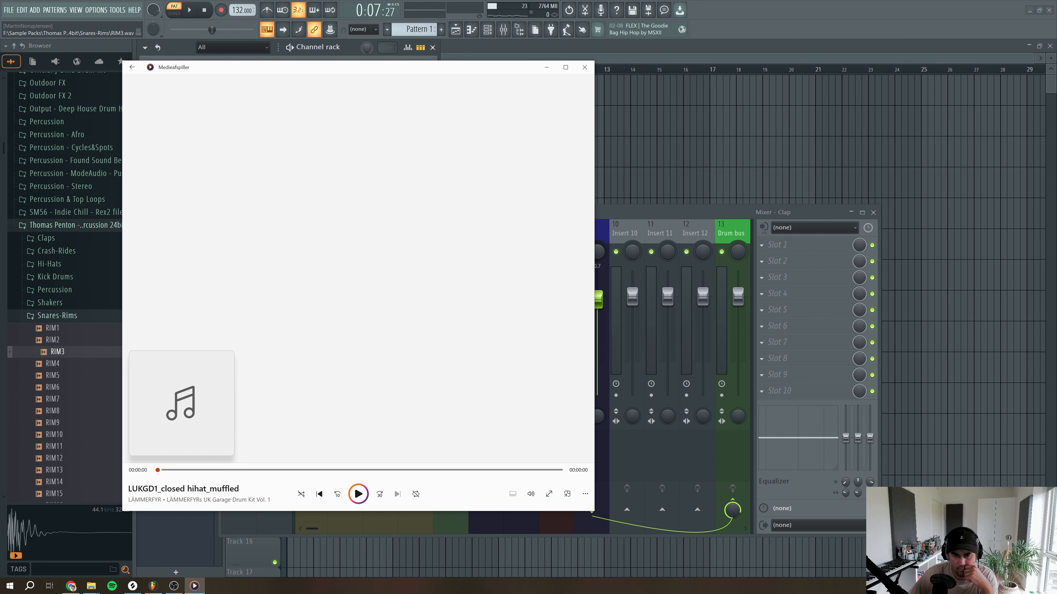
Add the LUKGD1_closed hihat_muffled sample as a new channel and import a MIDI pattern into it using all tracks
click(585, 67)
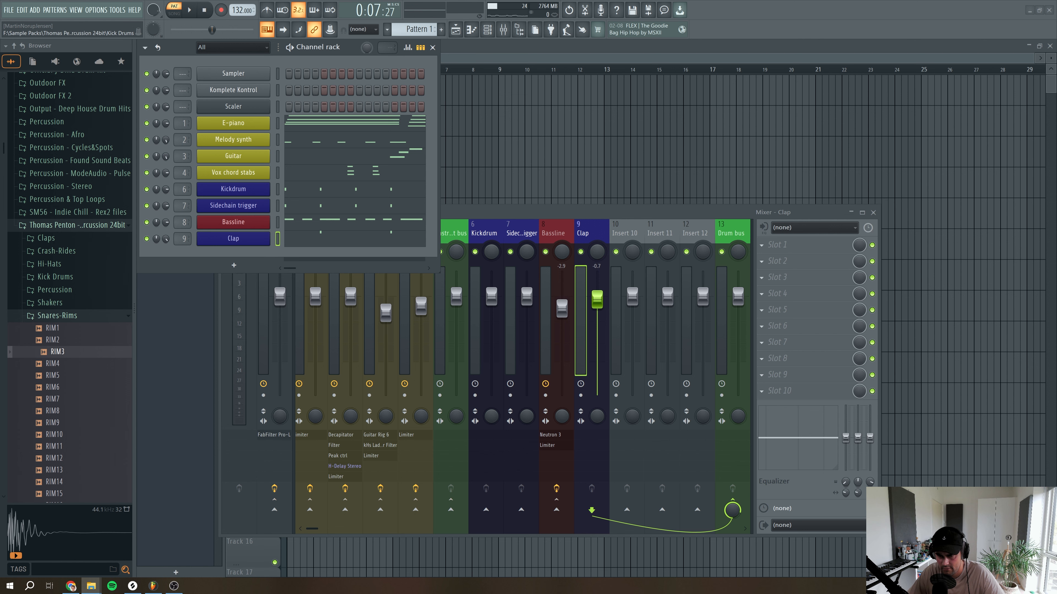
drag(259, 286, 248, 257)
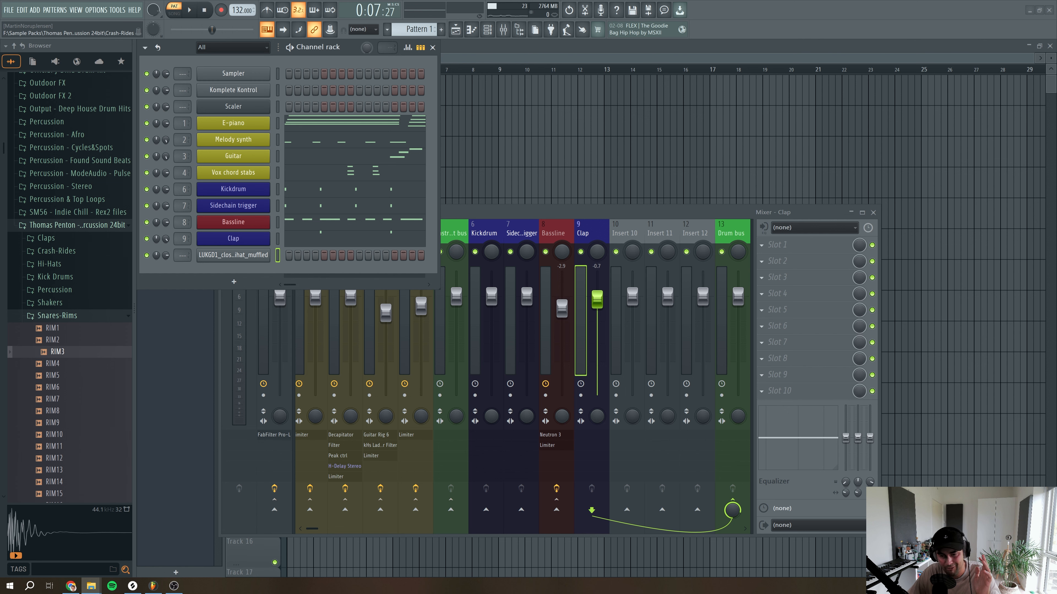
drag(108, 309, 278, 259)
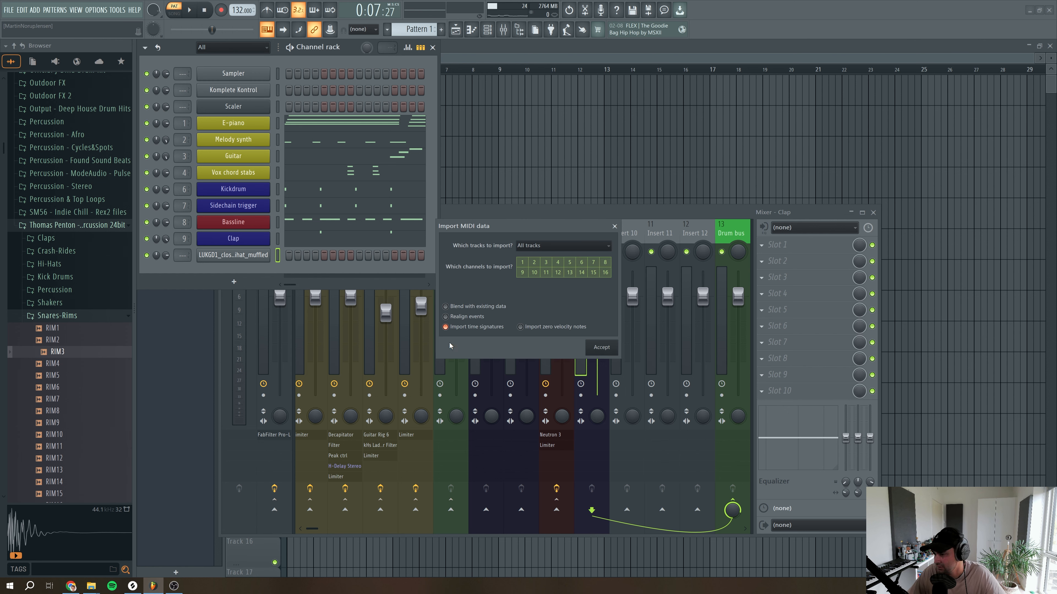
click(596, 352)
Play the imported closed hi-hat pattern in its piano roll from bar 1 and check it against the beat
key(space)
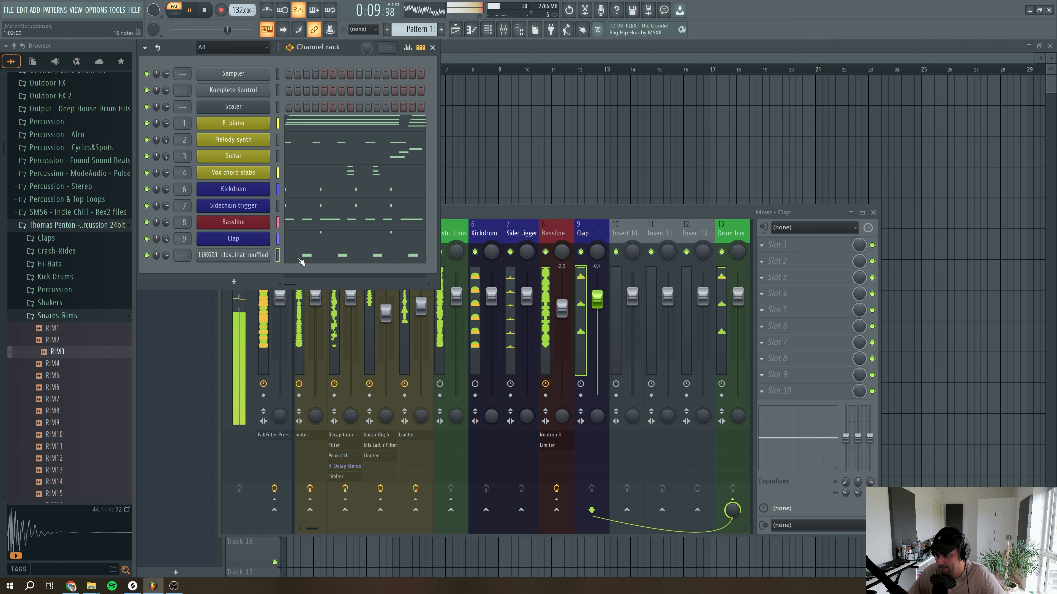
click(306, 258)
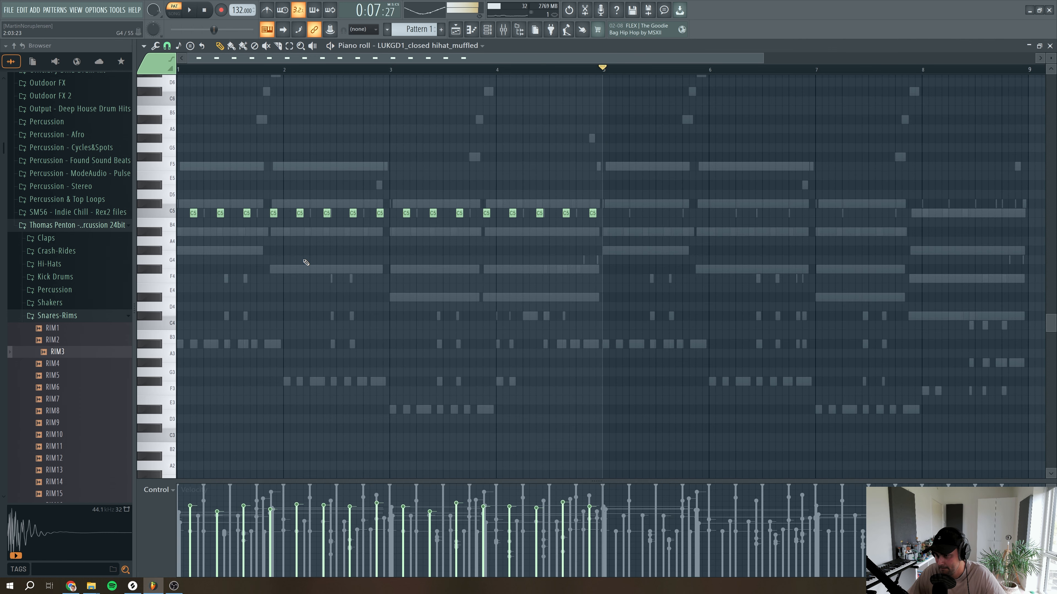
key(space)
click(179, 69)
key(space)
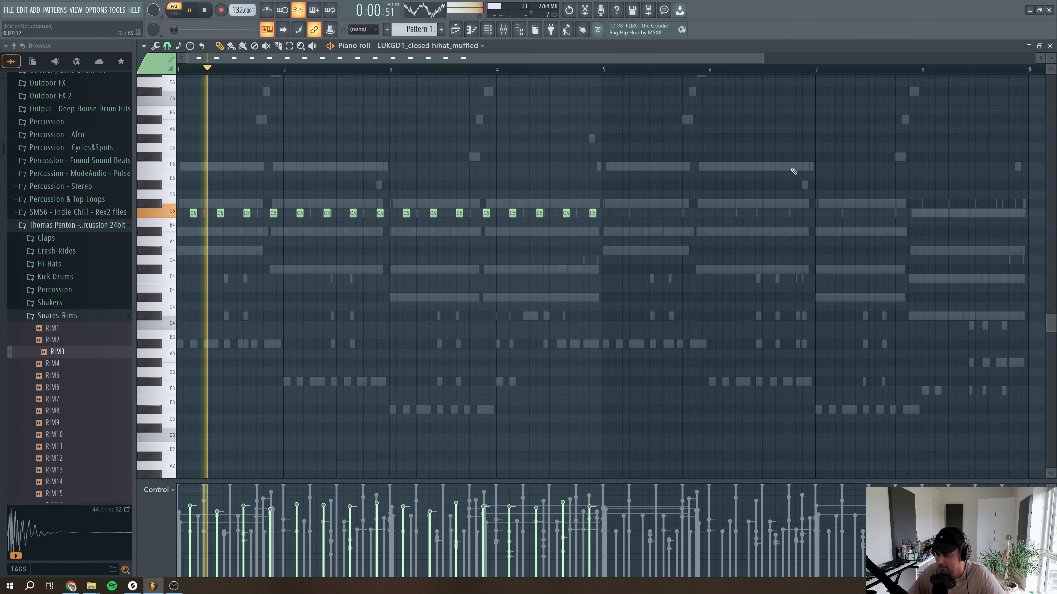
click(1049, 45)
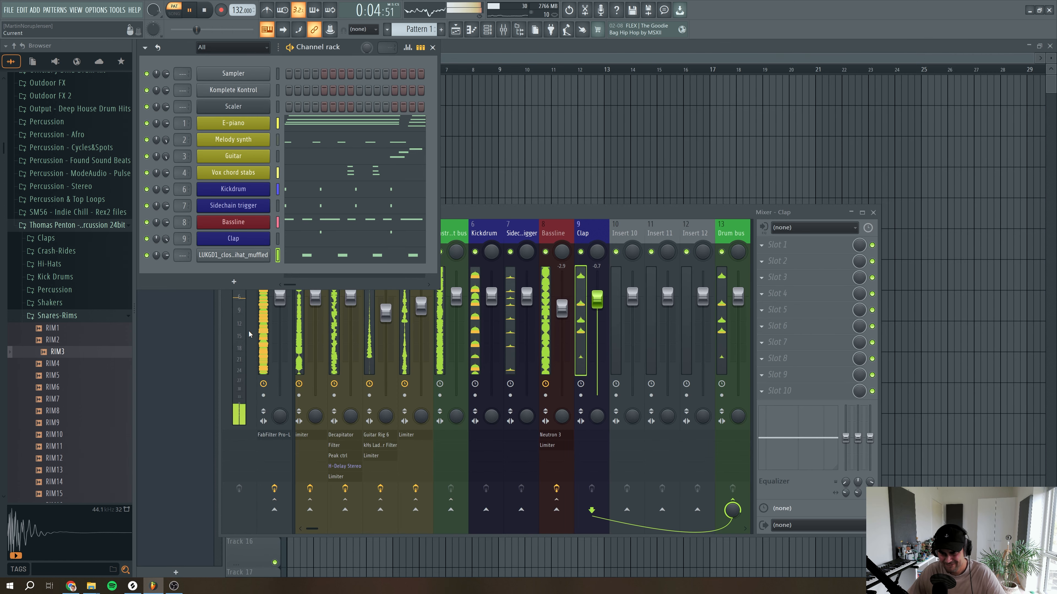
Duplicate the closed hi-hat notes of bars 1–4 into bars 5–8, audition them, and close the piano roll
key(F7)
key(space)
drag(604, 71, 178, 70)
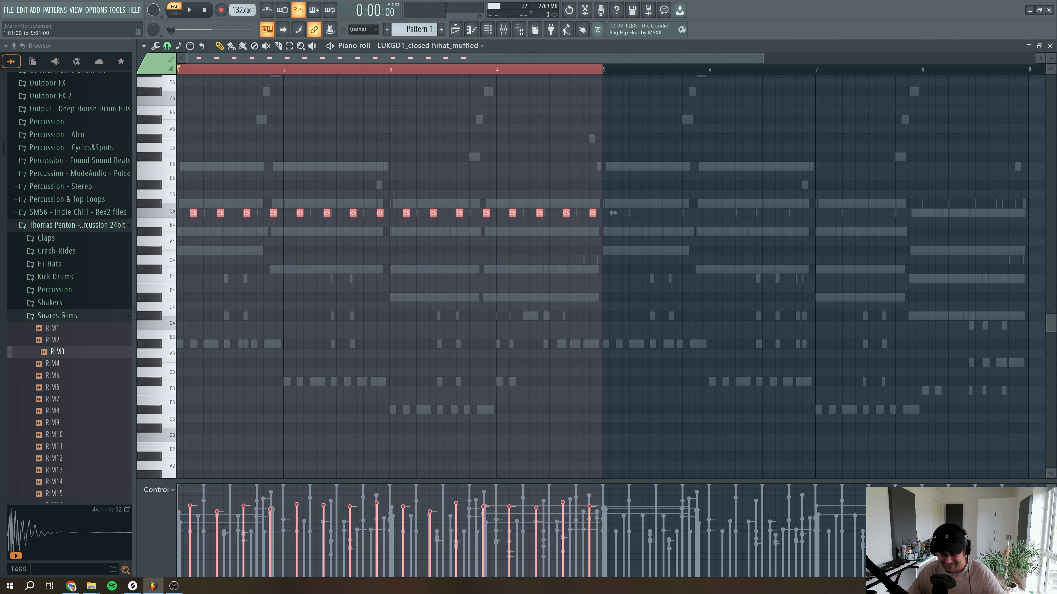
key(ctrl+b)
key(space)
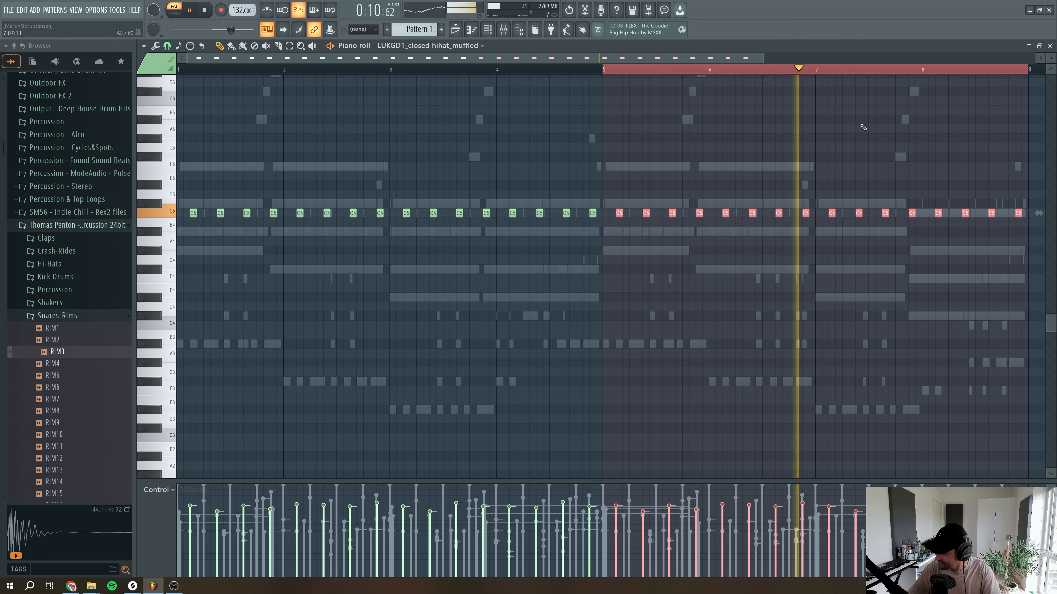
click(1049, 46)
key(space)
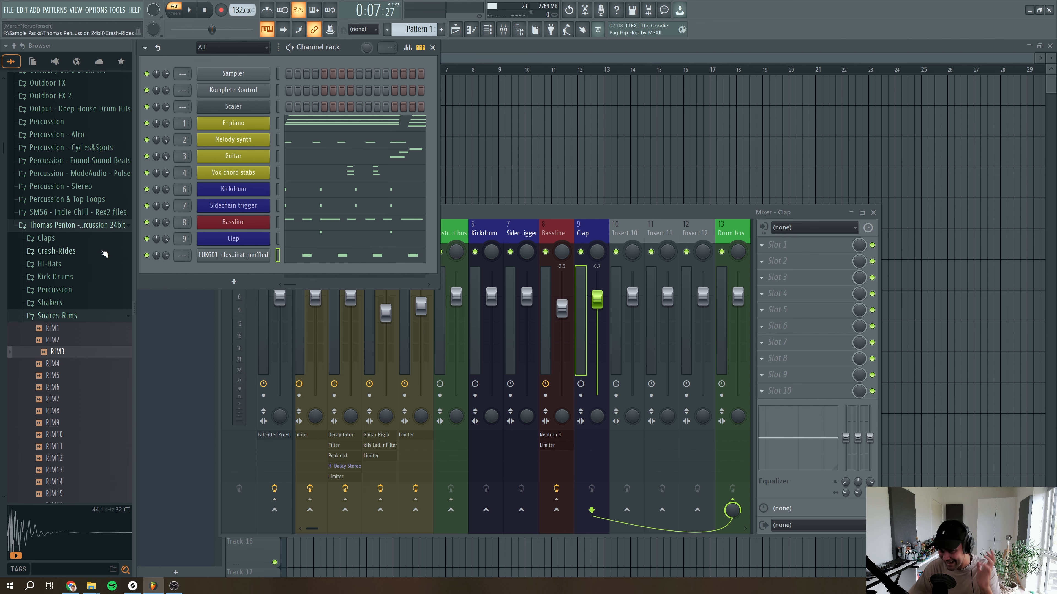
Reopen the closed hi-hat channel's piano roll and return the playhead to the start
click(296, 255)
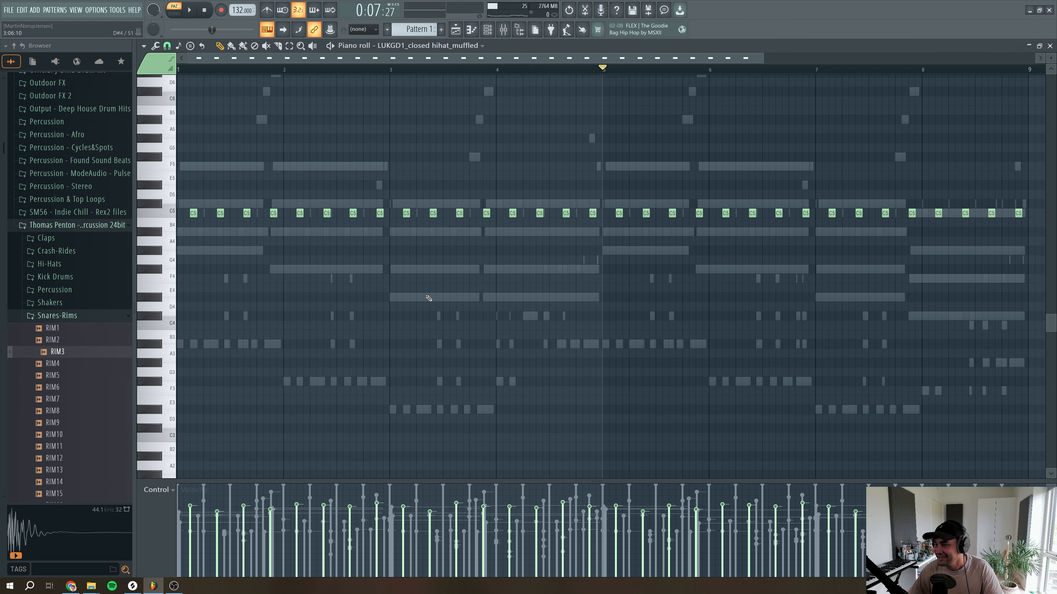
key(space)
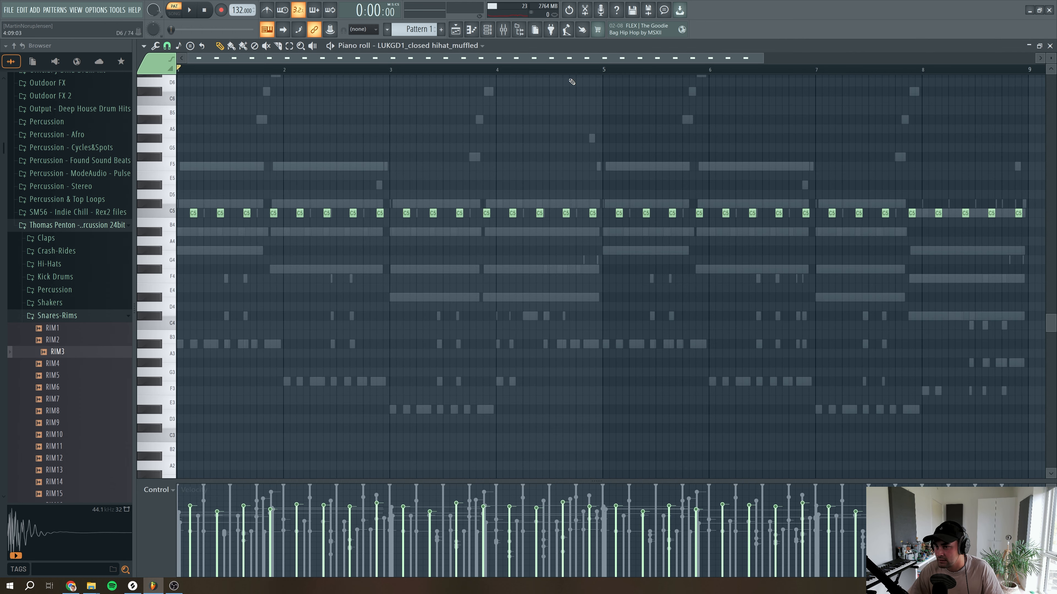
Randomize the panning of all closed hi-hat notes by 27%, without velocity randomization, using a new random seed
drag(763, 59, 885, 59)
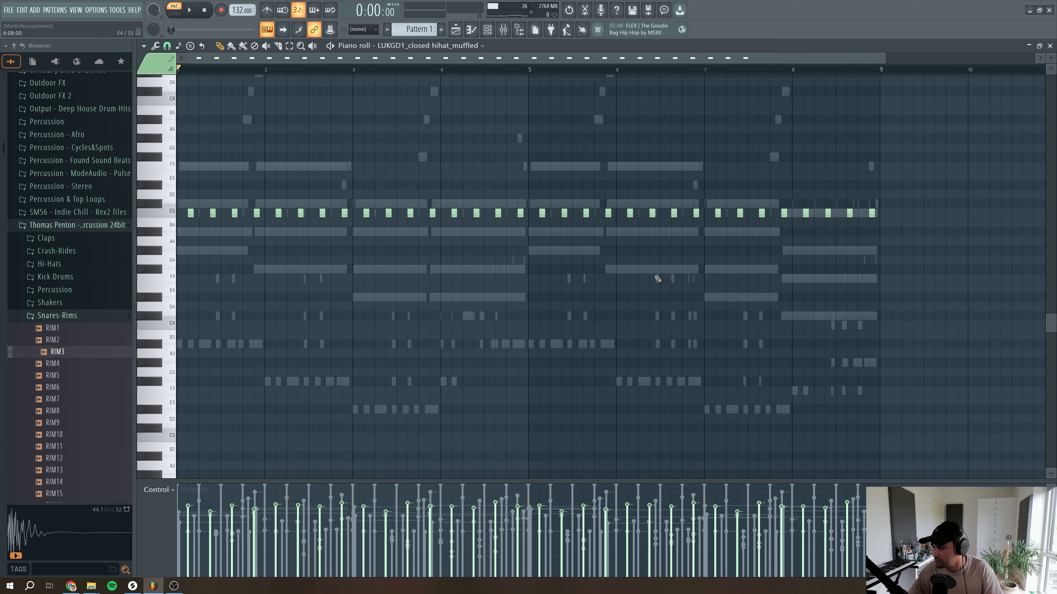
drag(925, 267, 177, 180)
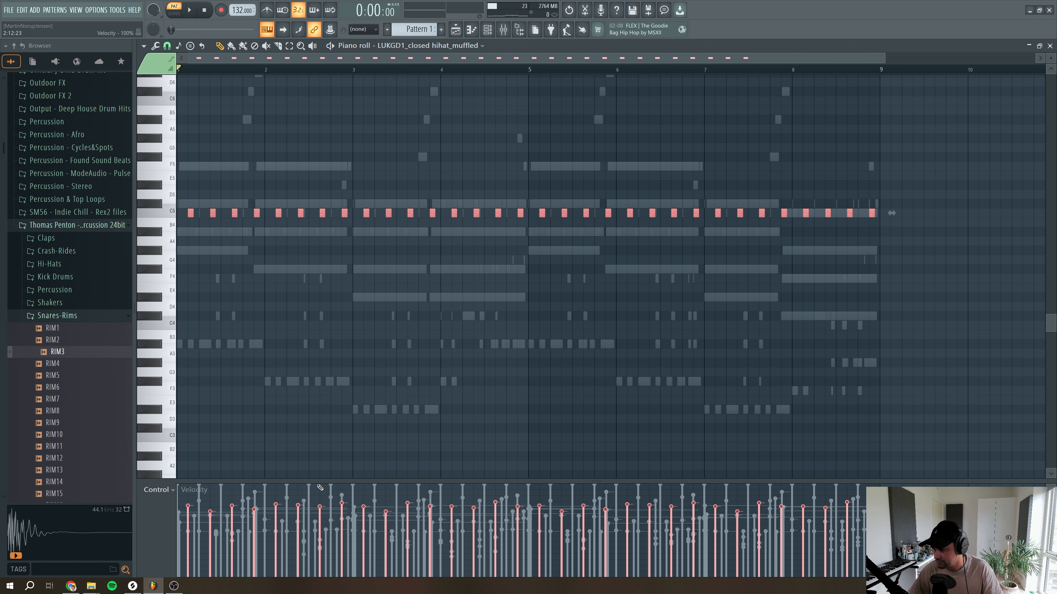
click(166, 495)
click(175, 507)
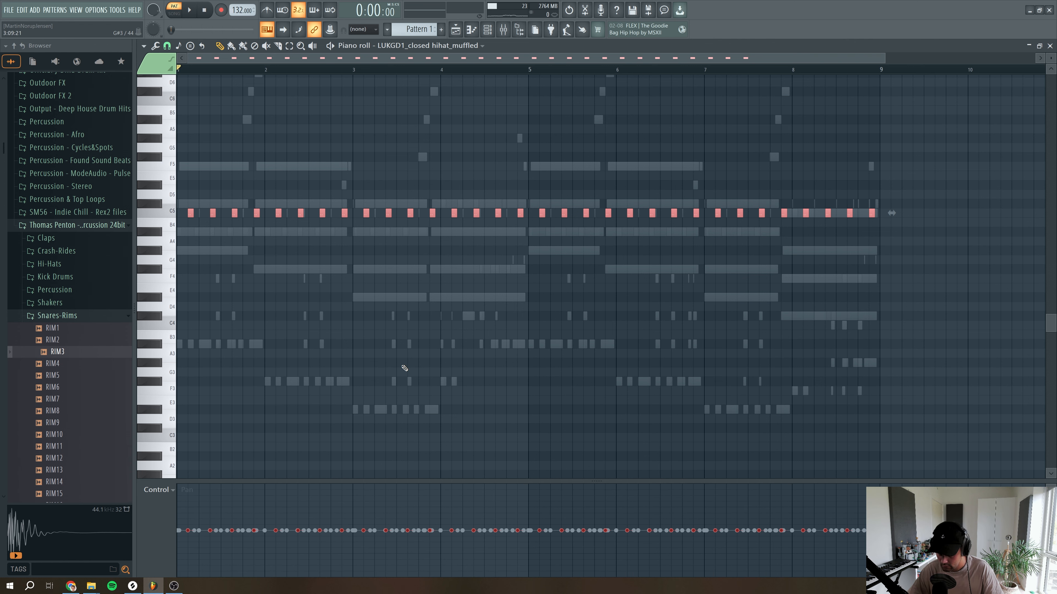
key(alt+r)
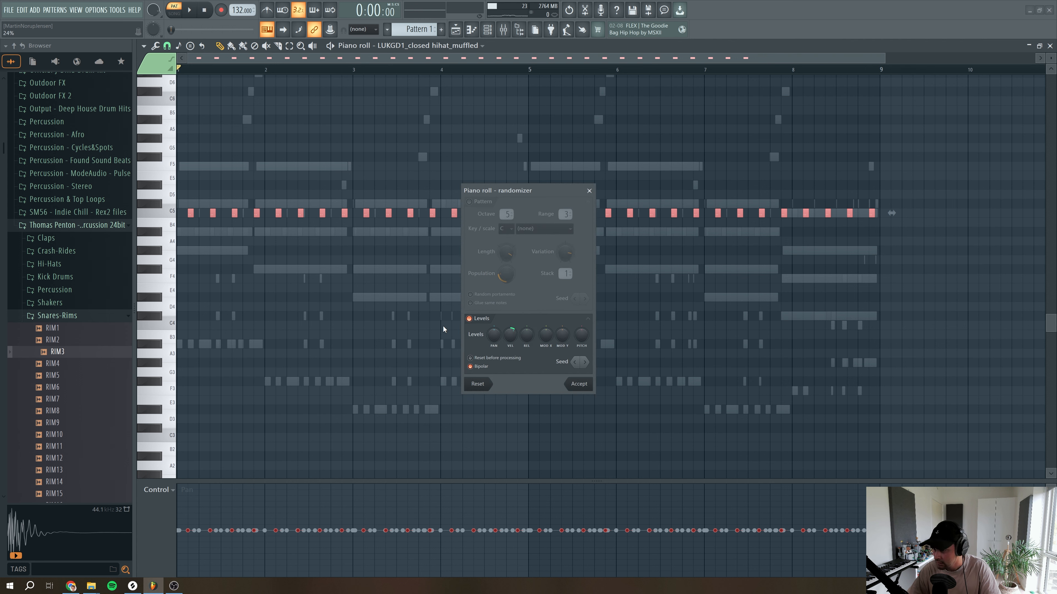
drag(511, 339, 491, 336)
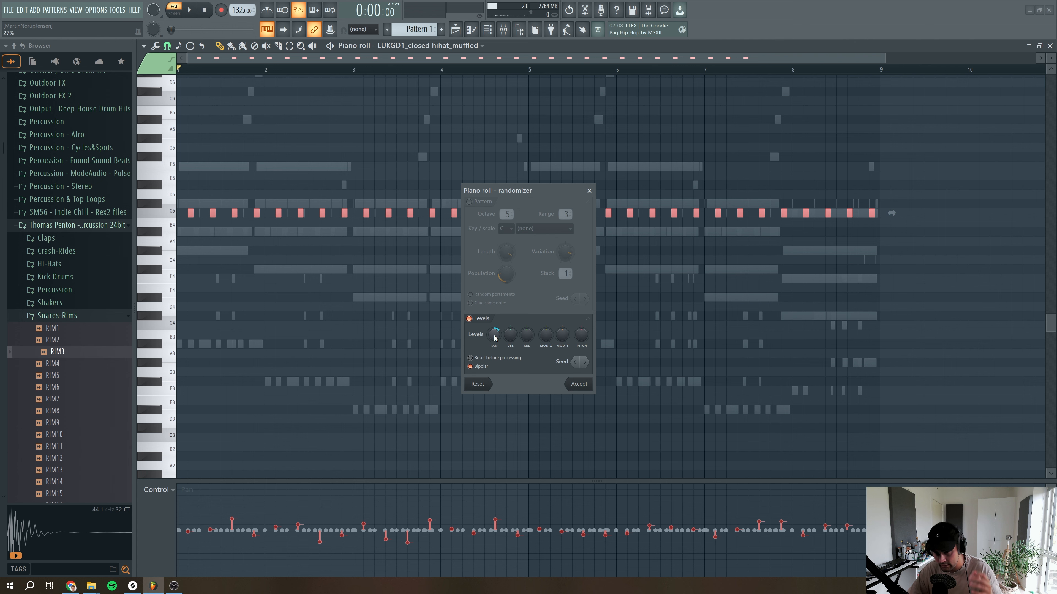
click(584, 362)
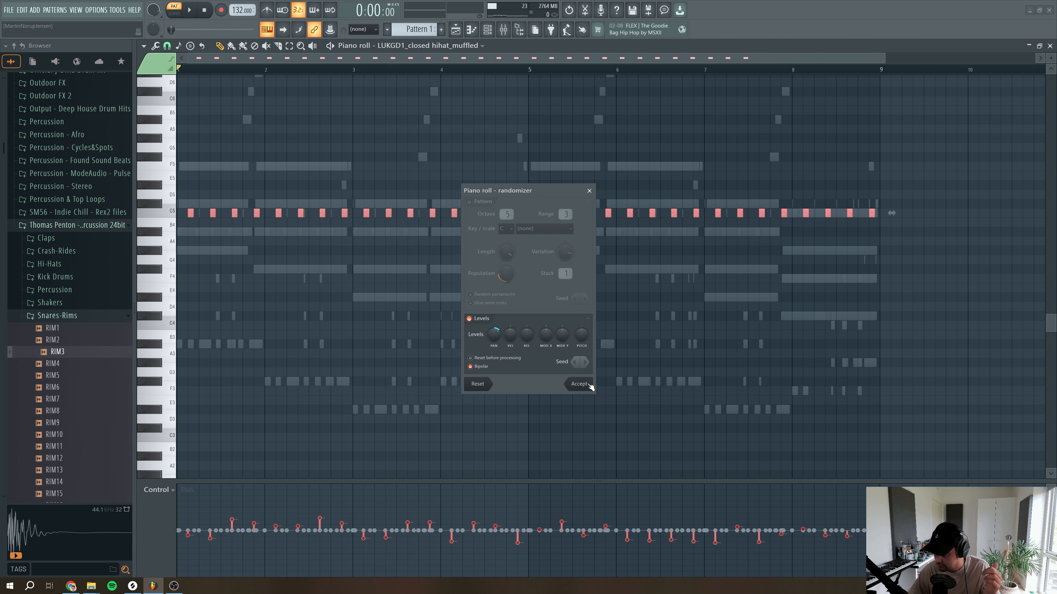
click(580, 384)
Play the beat with the randomly panned closed hi-hats, stop it, and close the piano roll
key(space)
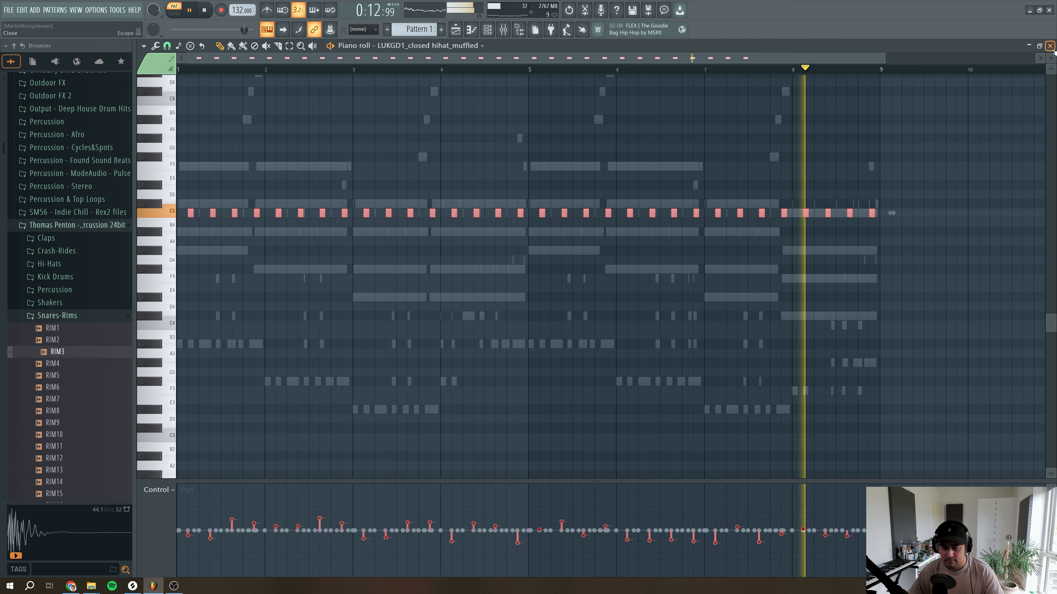
key(space)
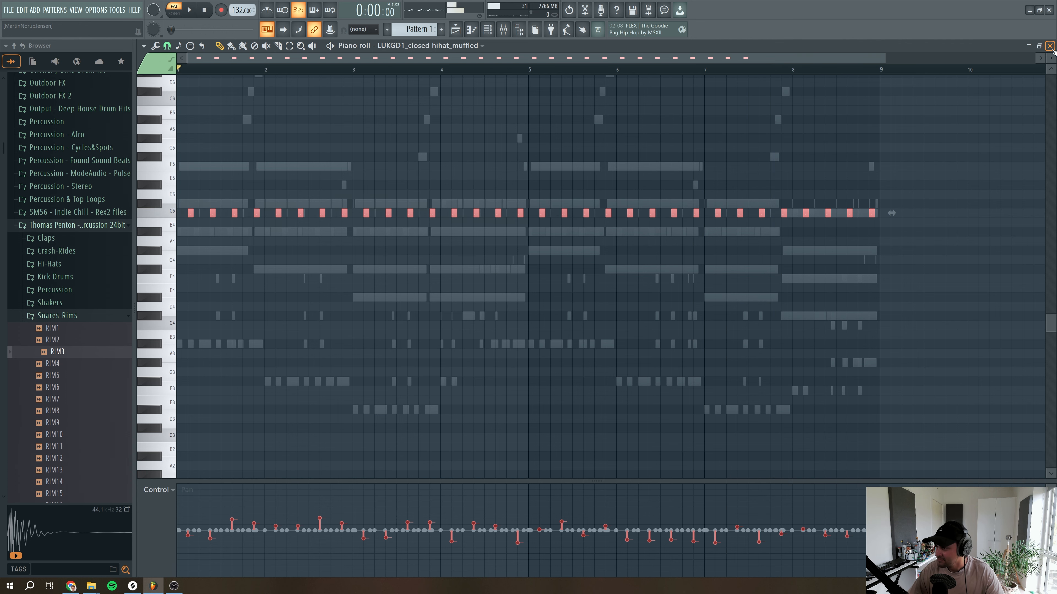
click(1050, 46)
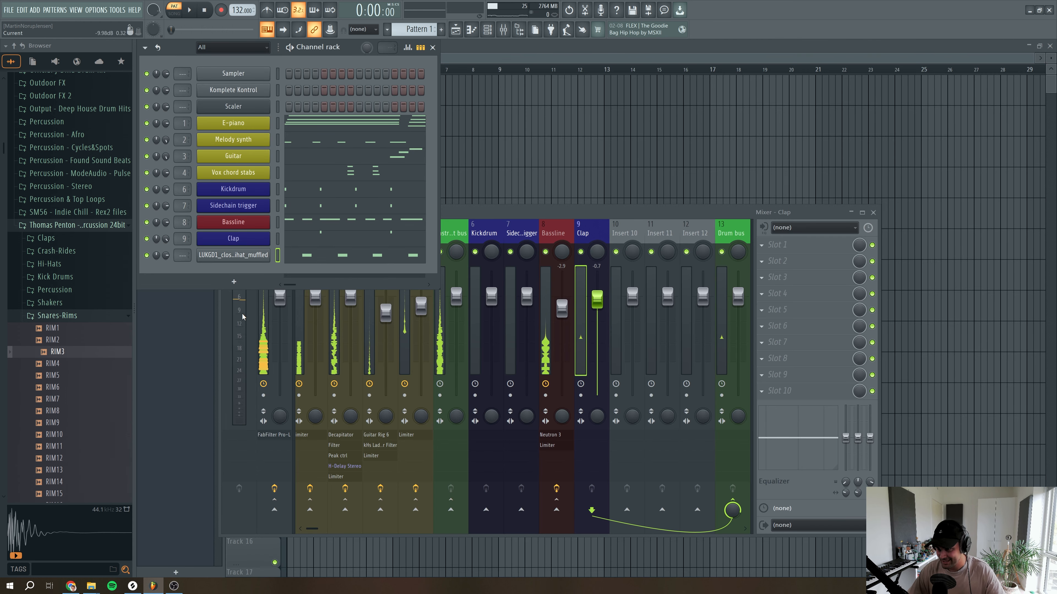
Rename the LUKGD1_closed hihat_muffled channel as "Closed hihat" and color it Bright Blue (#282876)
right_click(266, 255)
click(316, 273)
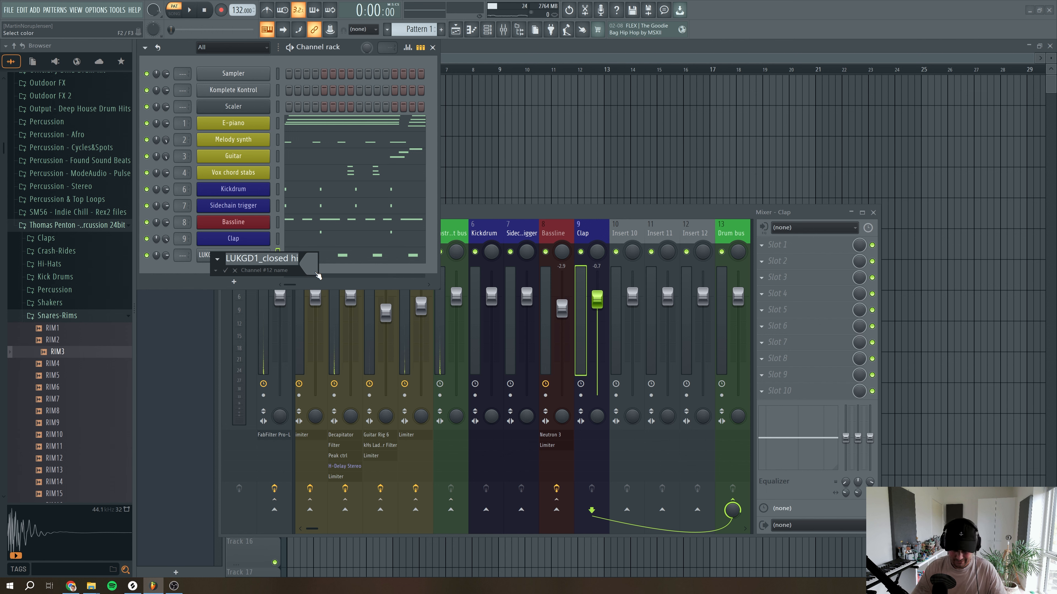
text(C)
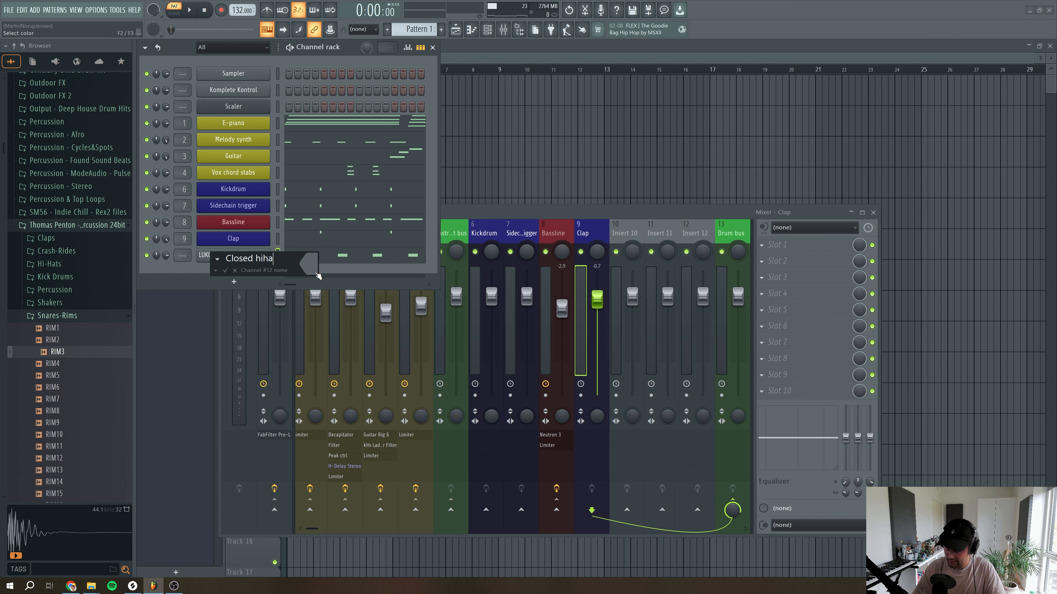
click(315, 272)
click(358, 443)
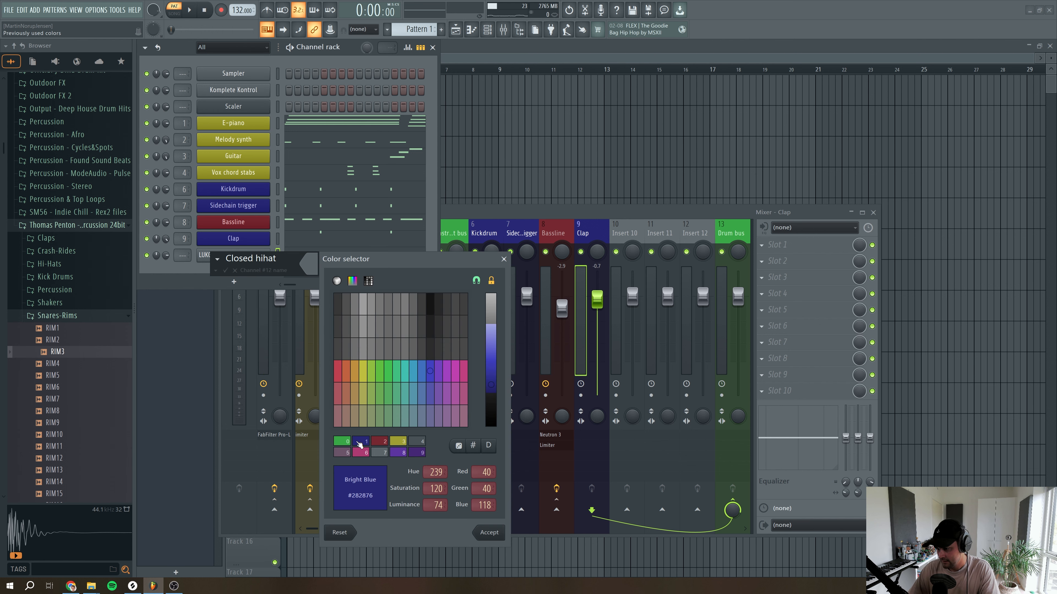
key(Return)
key(Return)
Assign the Closed hihat channel to mixer track 10 and route that track only to the Drum bus
click(243, 259)
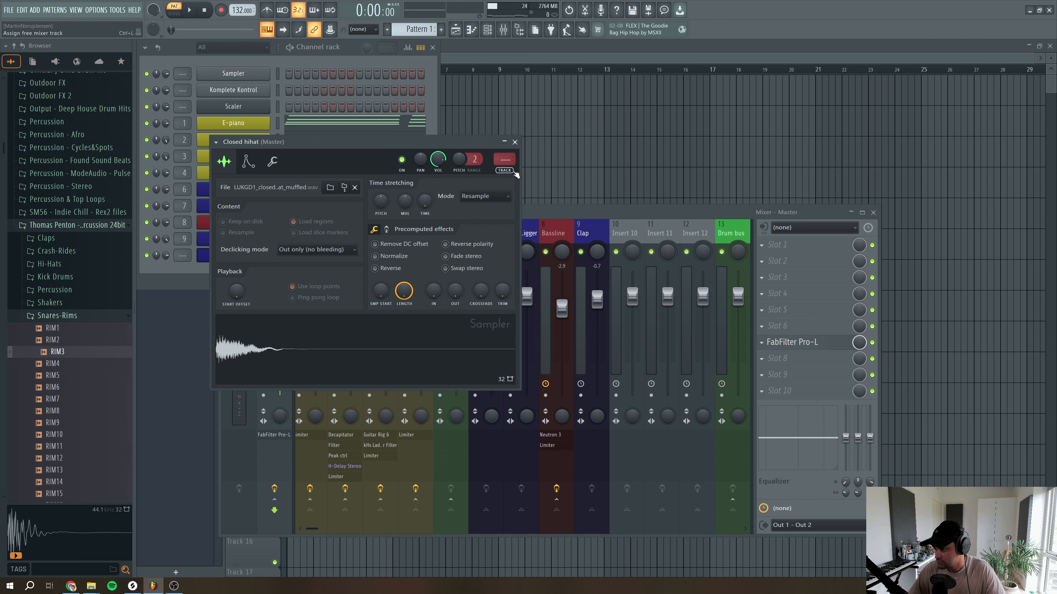
key(ctrl+l)
right_click(733, 509)
click(761, 518)
click(515, 142)
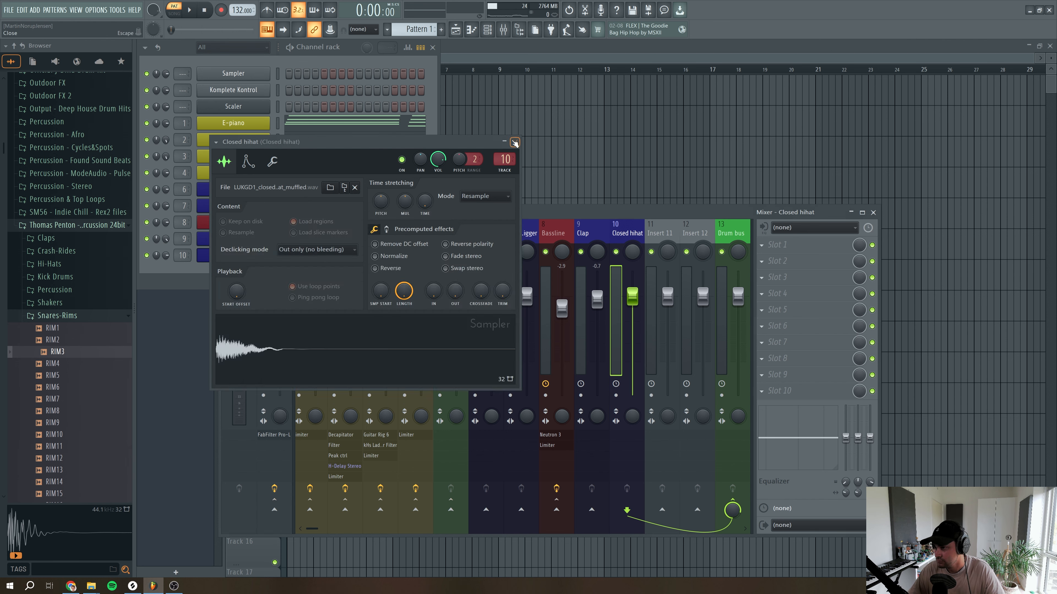
click(180, 280)
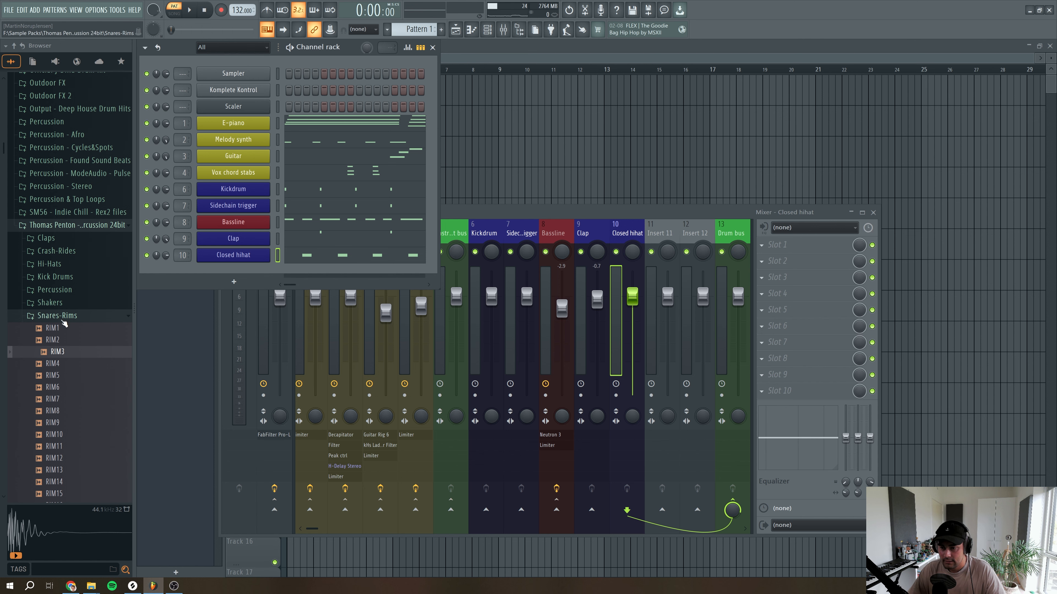
Audition closed hi-hat samples in the Thomas Penton pack's Hi-Hats folder, including HIHAT43(CLSD) and HIHAT45(CLSD)
click(62, 318)
click(56, 306)
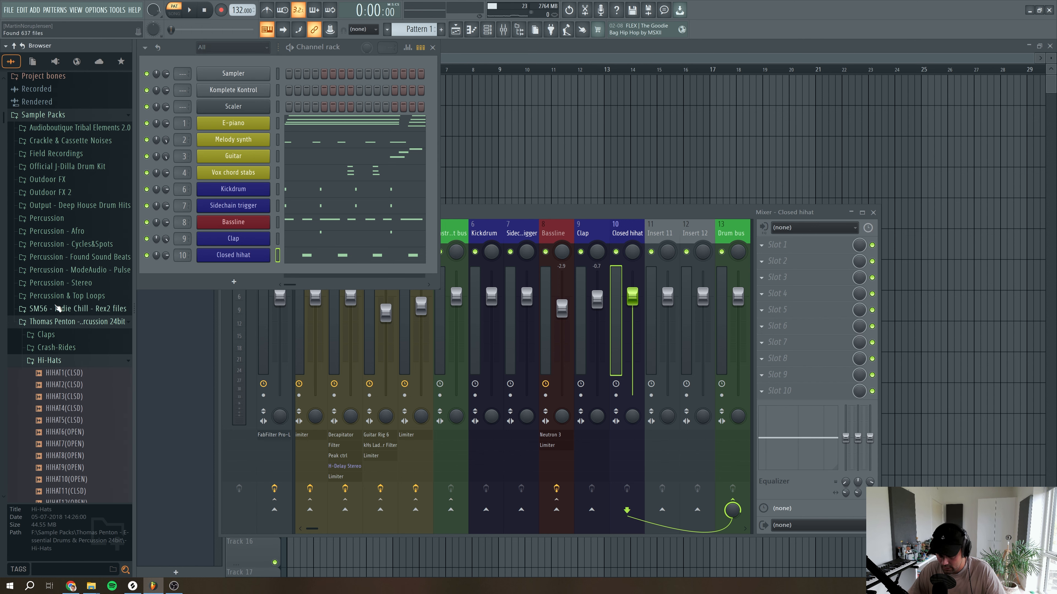
scroll(63, 333, down, 10)
click(79, 361)
click(86, 385)
click(89, 279)
click(94, 303)
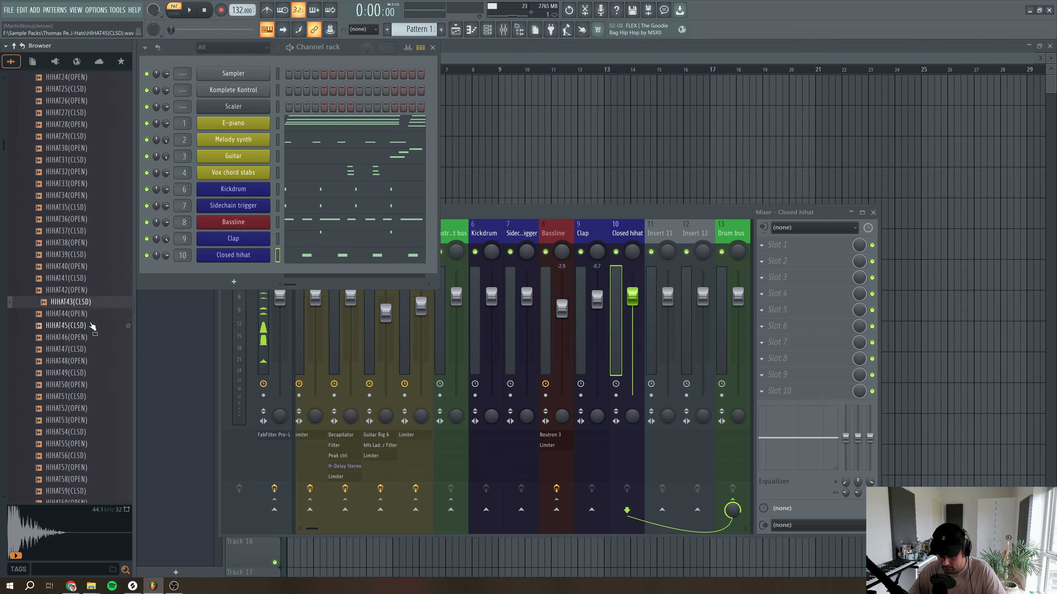
click(89, 327)
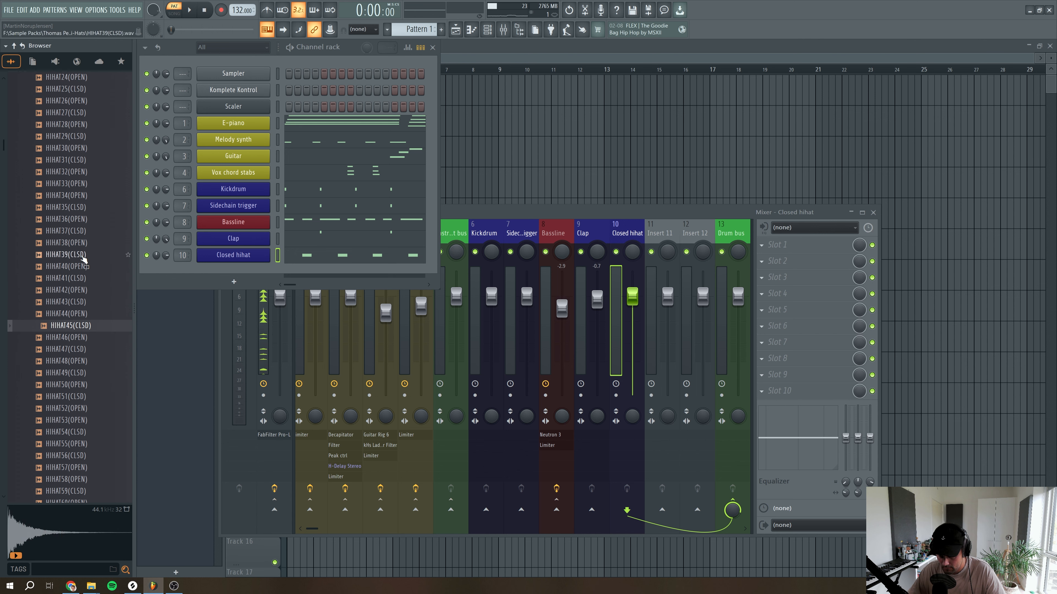
Audition more hi-hat samples from the same folder against the playing beat, ending on HIHAT1(CLSD)
key(space)
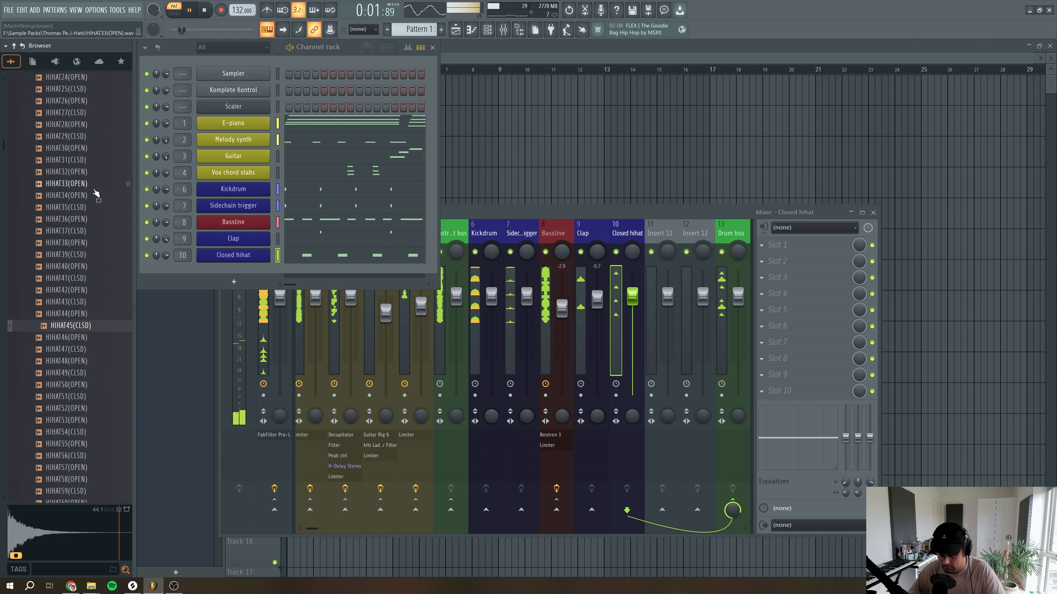
click(83, 208)
scroll(84, 212, up, 4)
scroll(83, 212, up, 2)
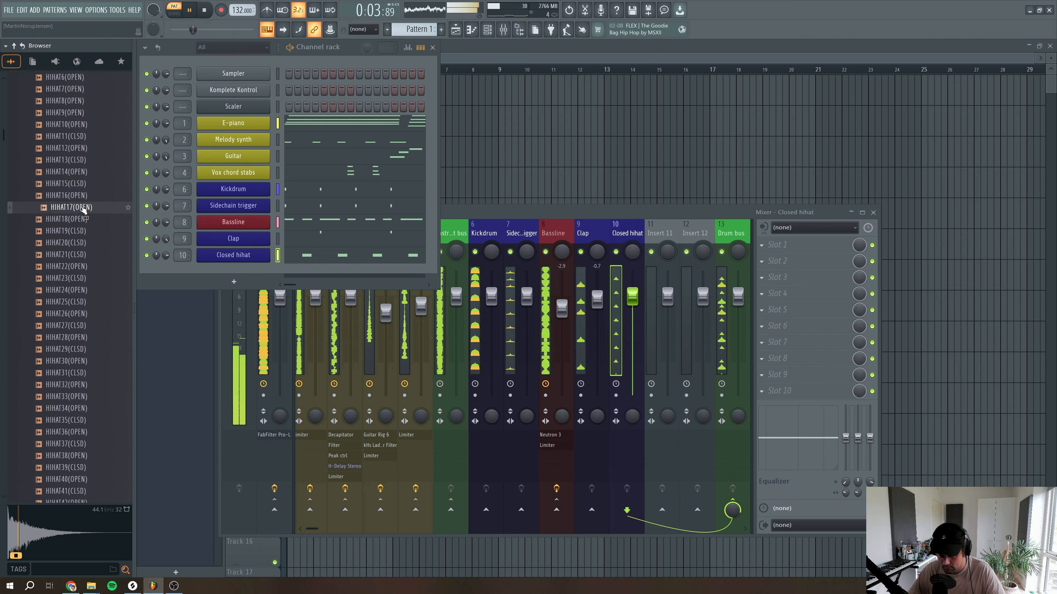
click(83, 184)
scroll(83, 166, up, 2)
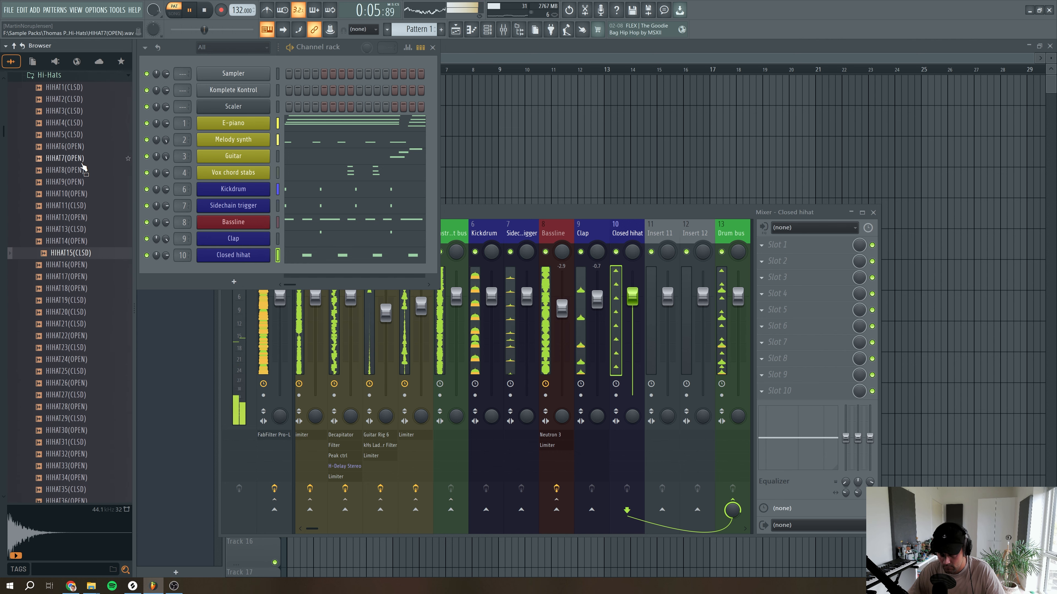
click(81, 89)
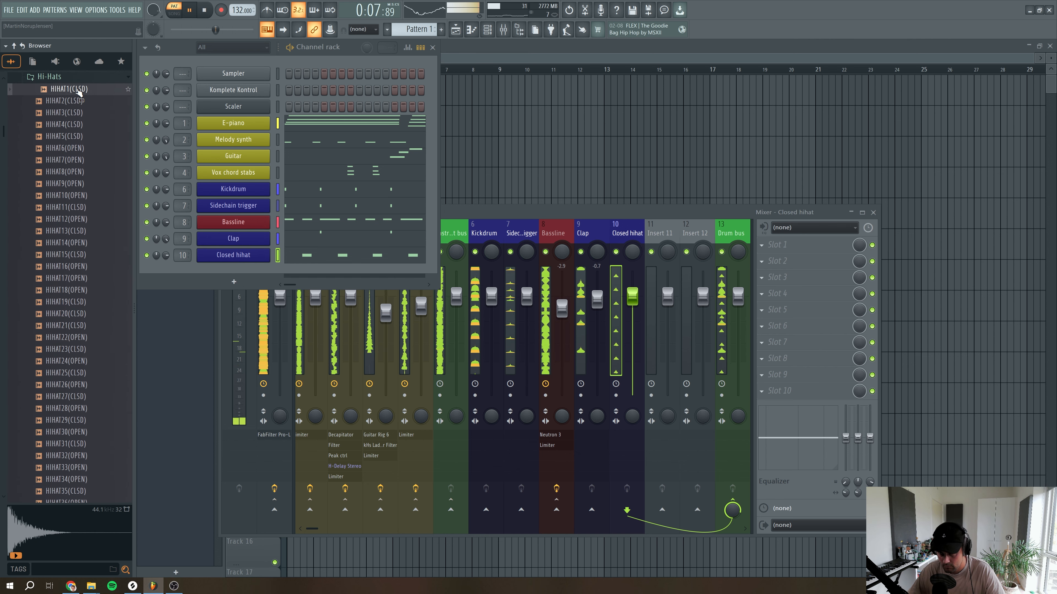
key(space)
Add the HIHAT1(CLSD) sample as a new channel below Closed hihat and check it in its sampler window
drag(81, 91, 232, 278)
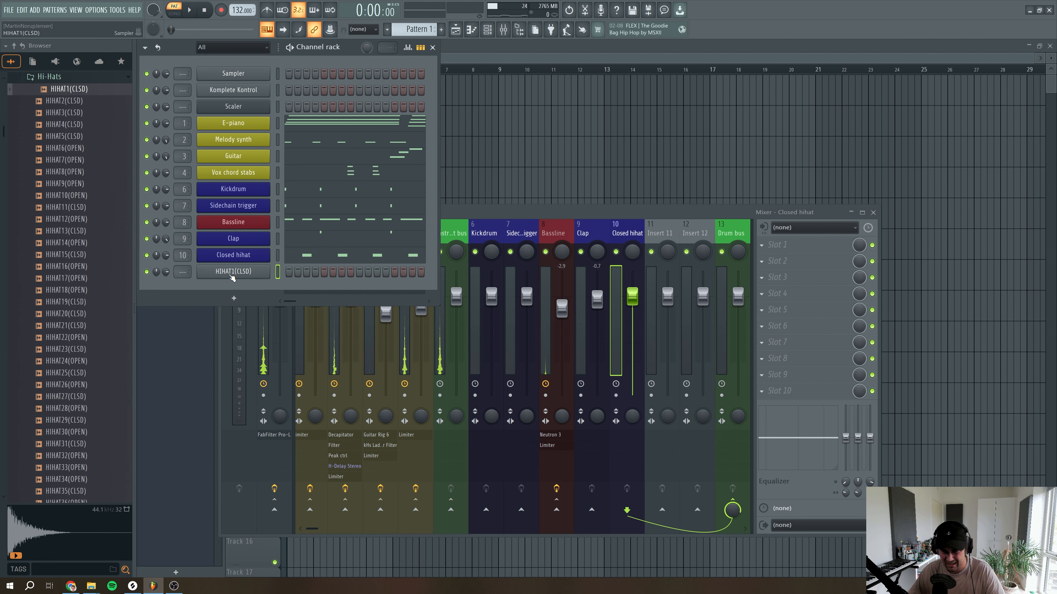
click(232, 275)
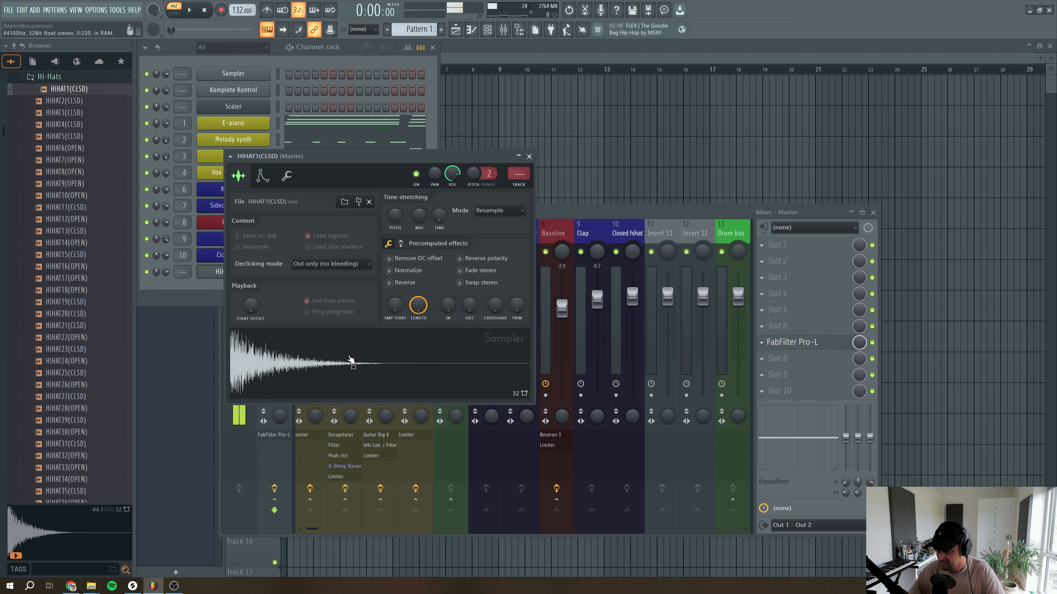
click(529, 156)
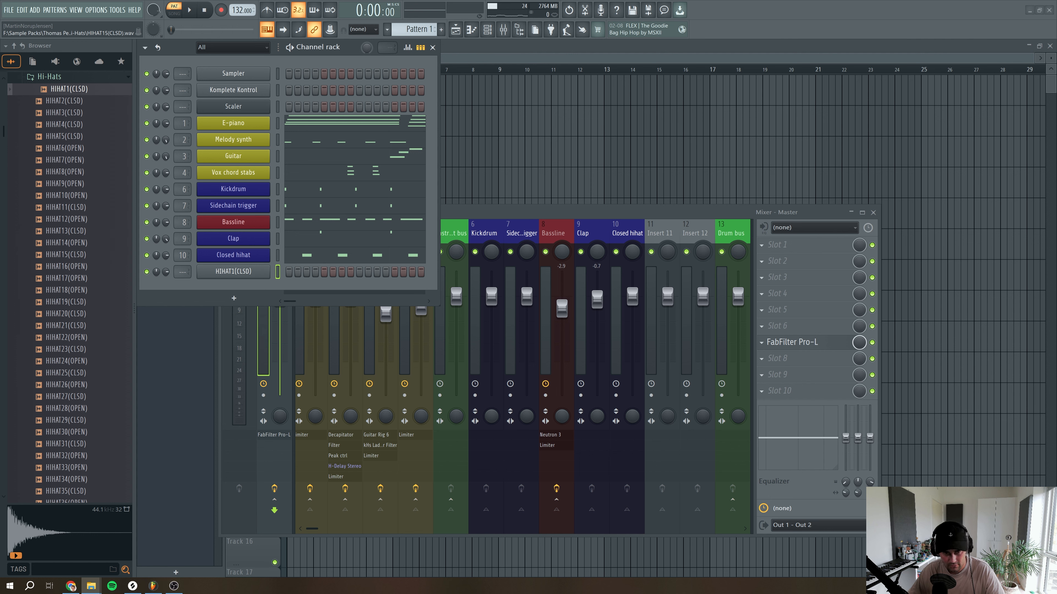
Import a MIDI pattern into the HIHAT1(CLSD) channel using all tracks, and lower the channel's volume slightly after hearing it with the beat
drag(152, 317, 270, 284)
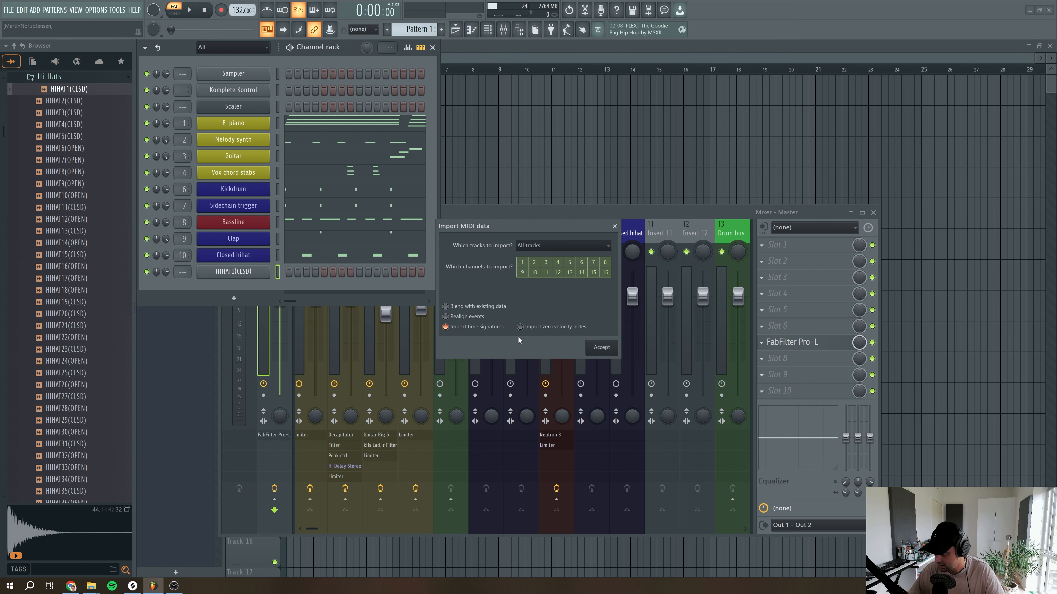
click(615, 350)
key(space)
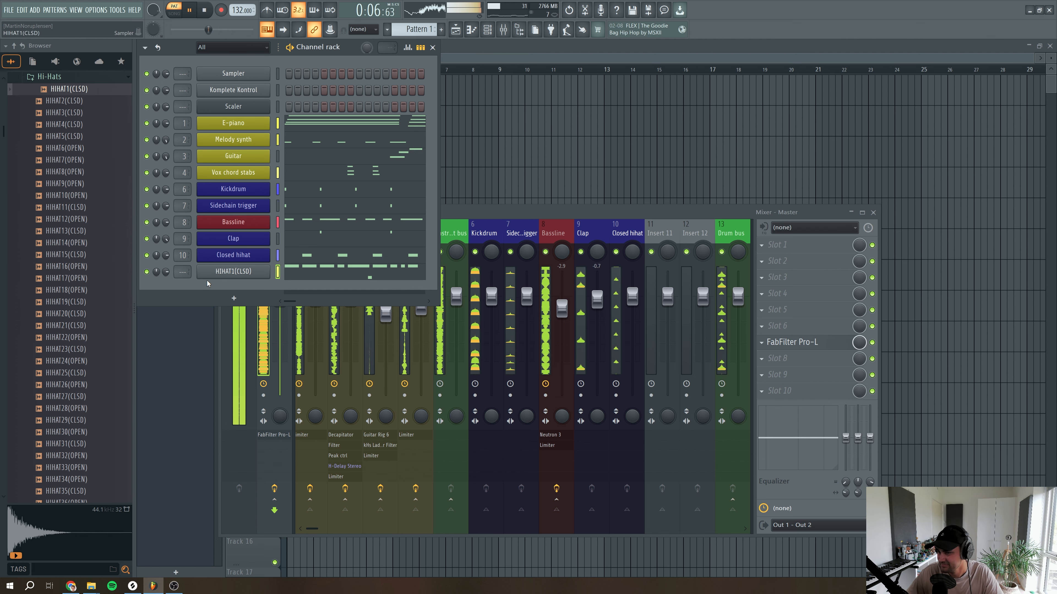
key(space)
key(space)
drag(166, 272, 166, 277)
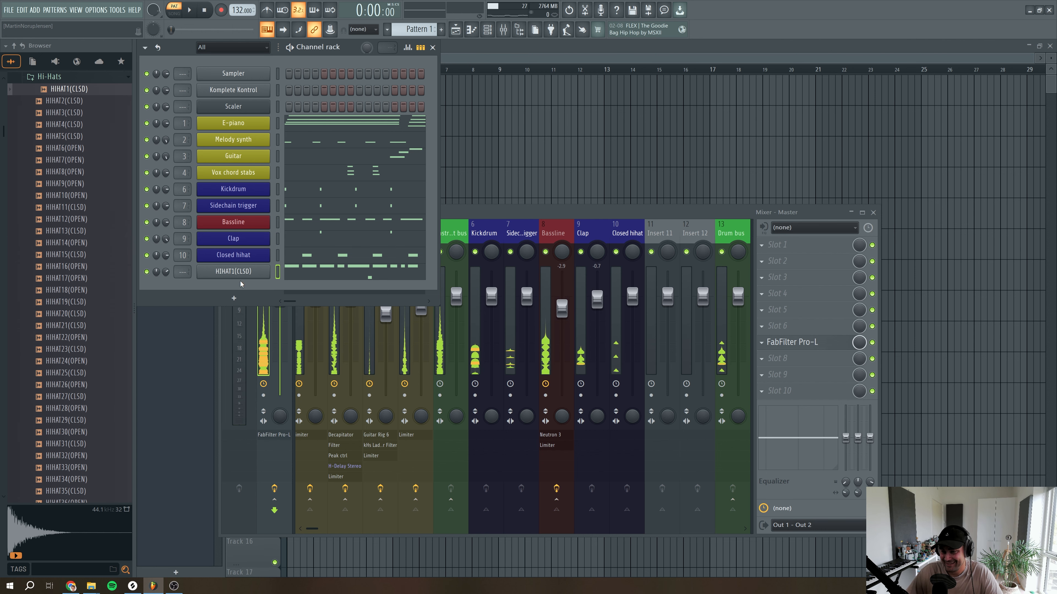
Open the HIHAT1(CLSD) pattern in the piano roll, play it, and examine its note timing up close
click(344, 277)
key(space)
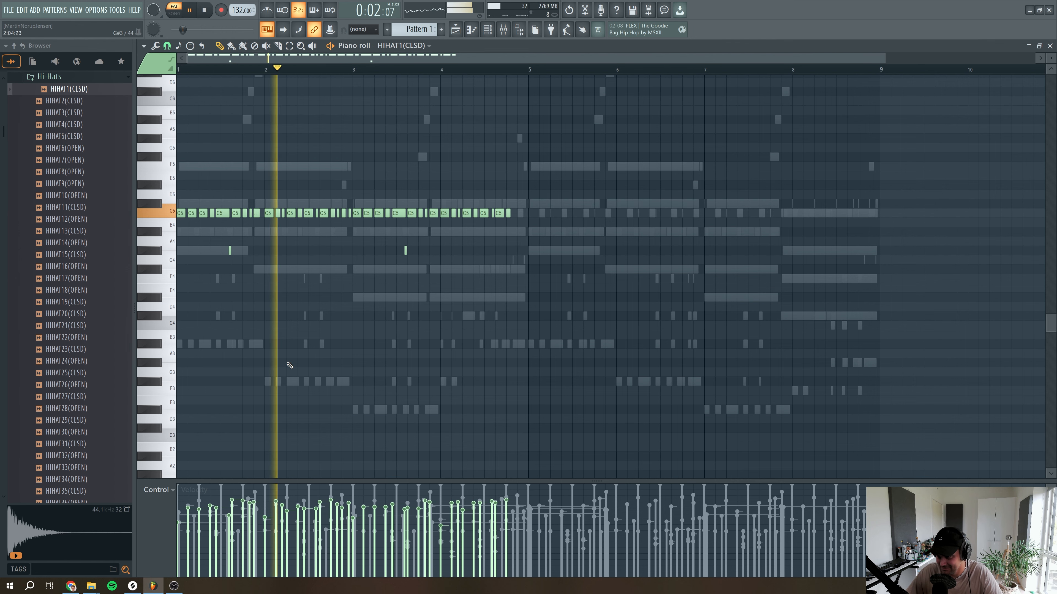
key(space)
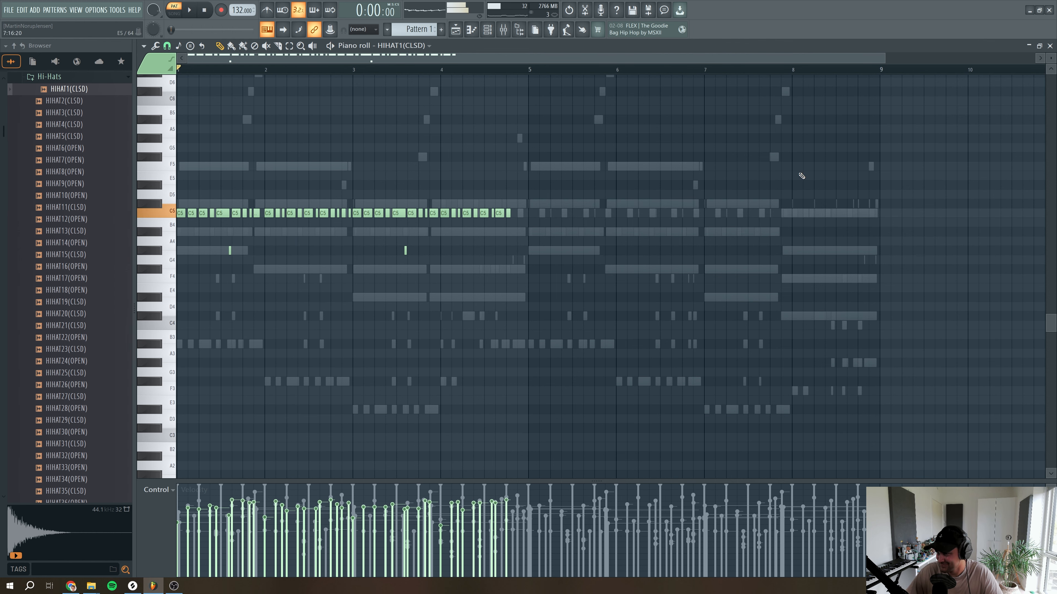
mouse_move(884, 59)
mouse_down()
mouse_move(520, 84)
mouse_move(425, 130)
mouse_move(406, 186)
mouse_up()
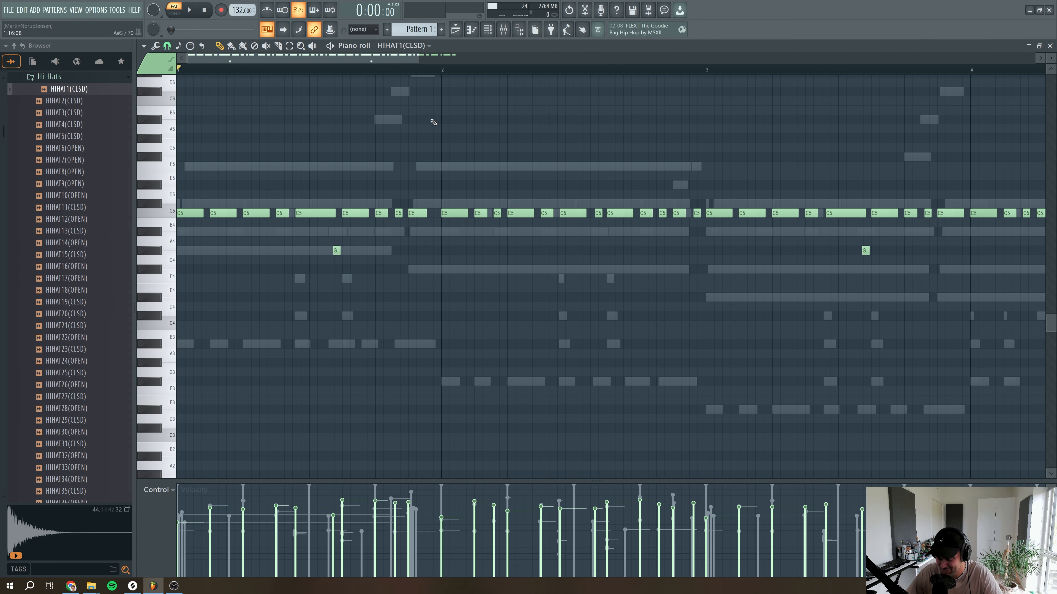
mouse_move(417, 56)
mouse_down()
mouse_move(262, 77)
mouse_move(274, 79)
mouse_up()
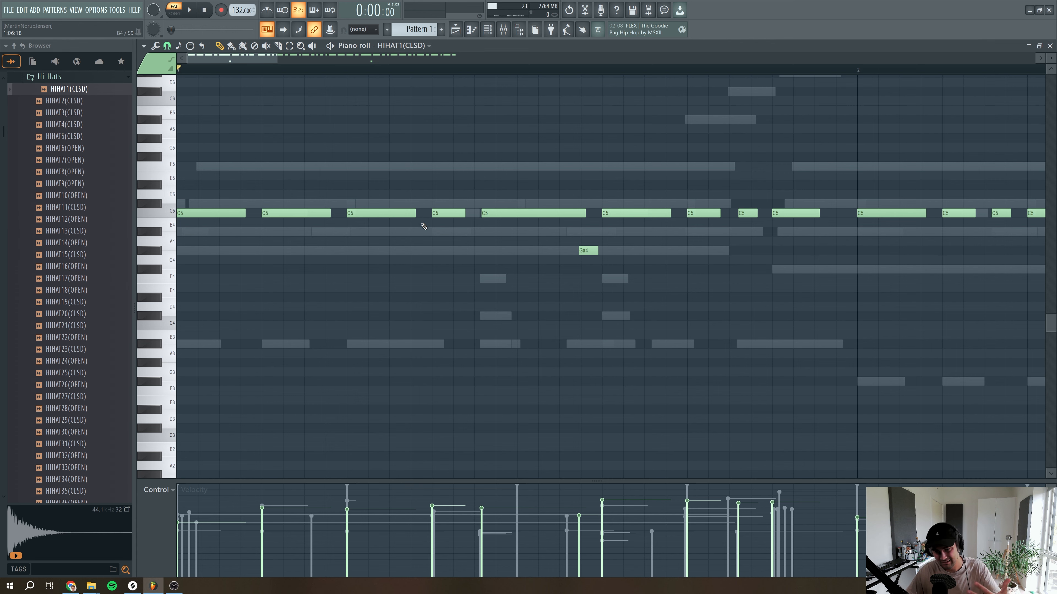
drag(276, 60, 816, 60)
Duplicate the HIHAT1(CLSD) notes of bars 1–4 into bars 5–8 and play the extended pattern
drag(546, 72, 178, 70)
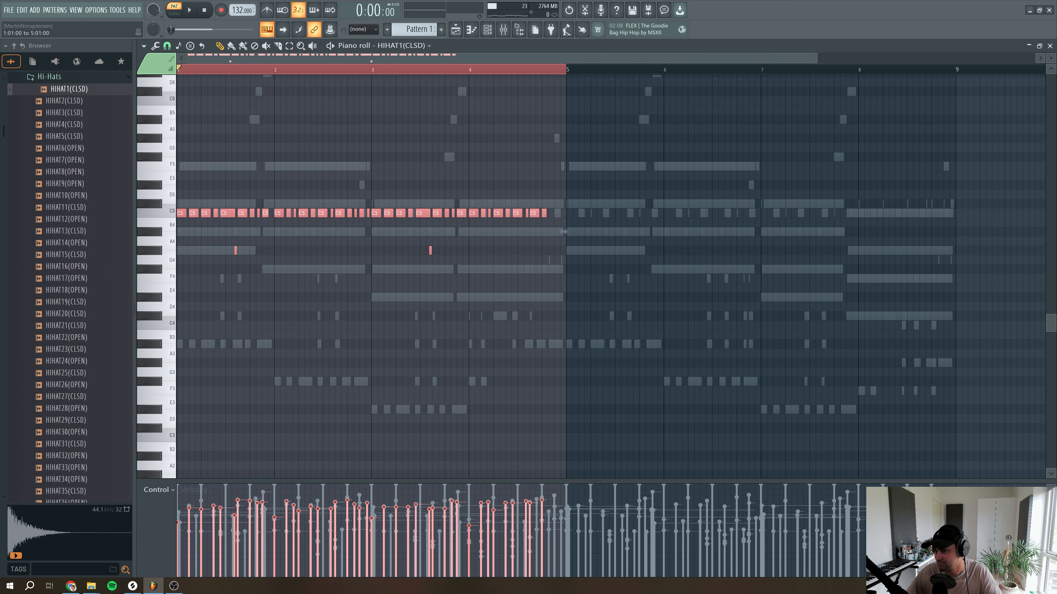
key(ctrl+b)
key(space)
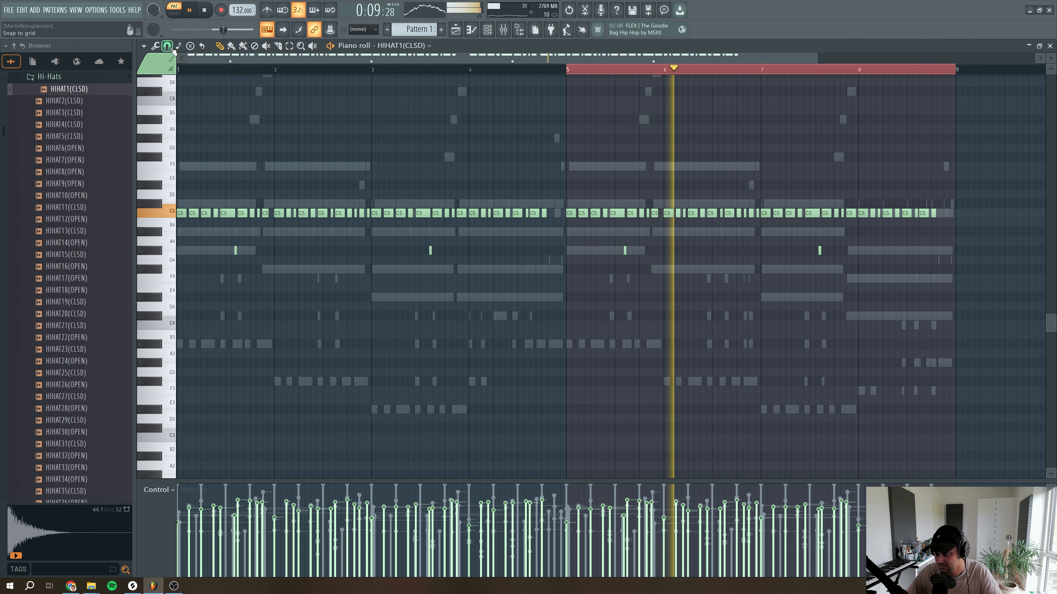
Randomize the note panning of all HIHAT1(CLSD) notes with bipolar levels and a new seed, and play the pattern
click(162, 493)
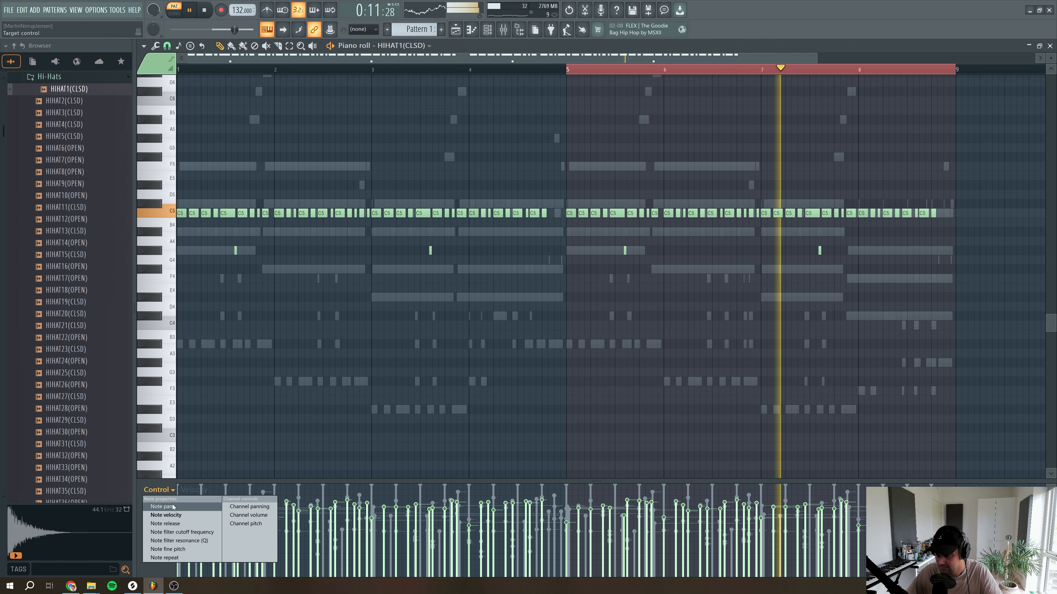
click(166, 520)
key(space)
key(ctrl+a)
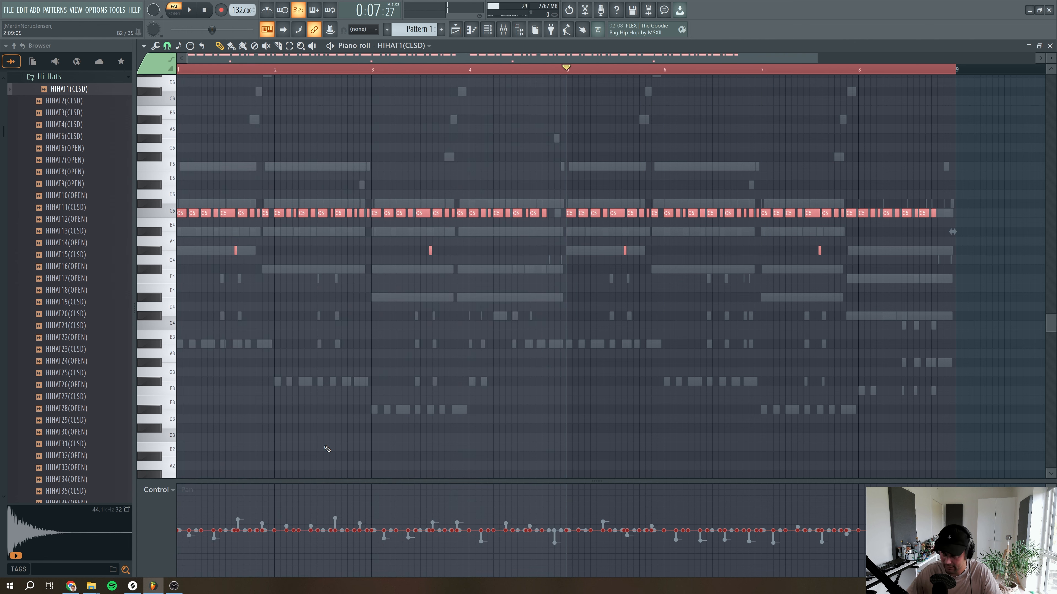
key(alt+q)
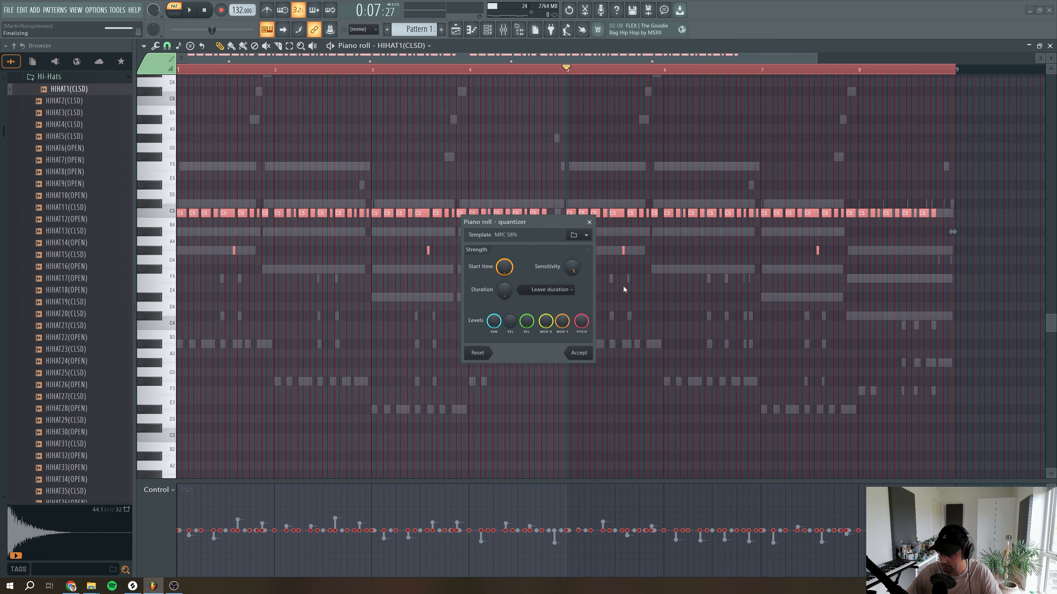
click(592, 223)
key(alt+r)
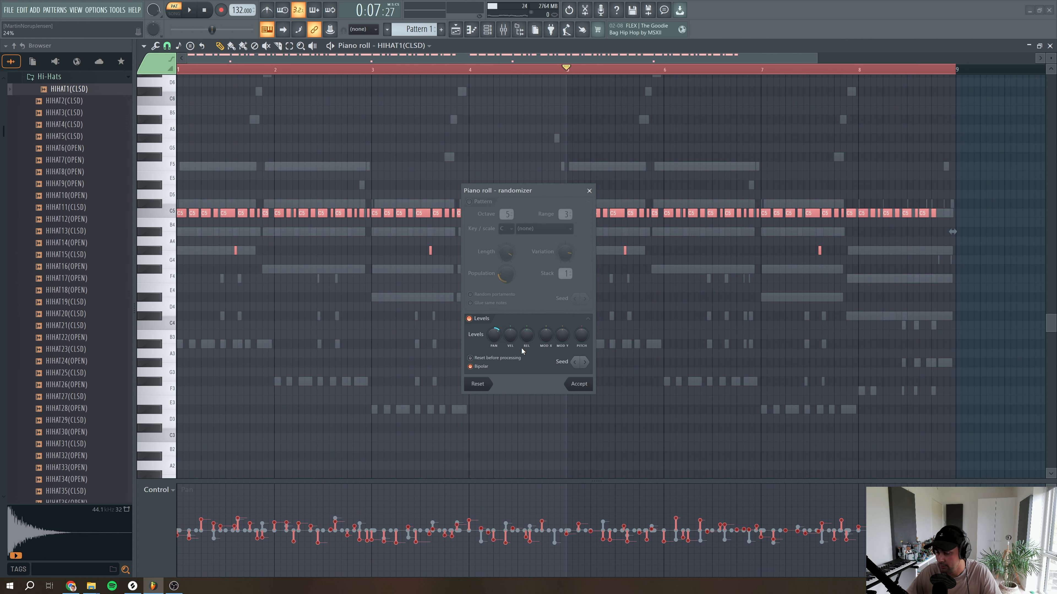
click(586, 362)
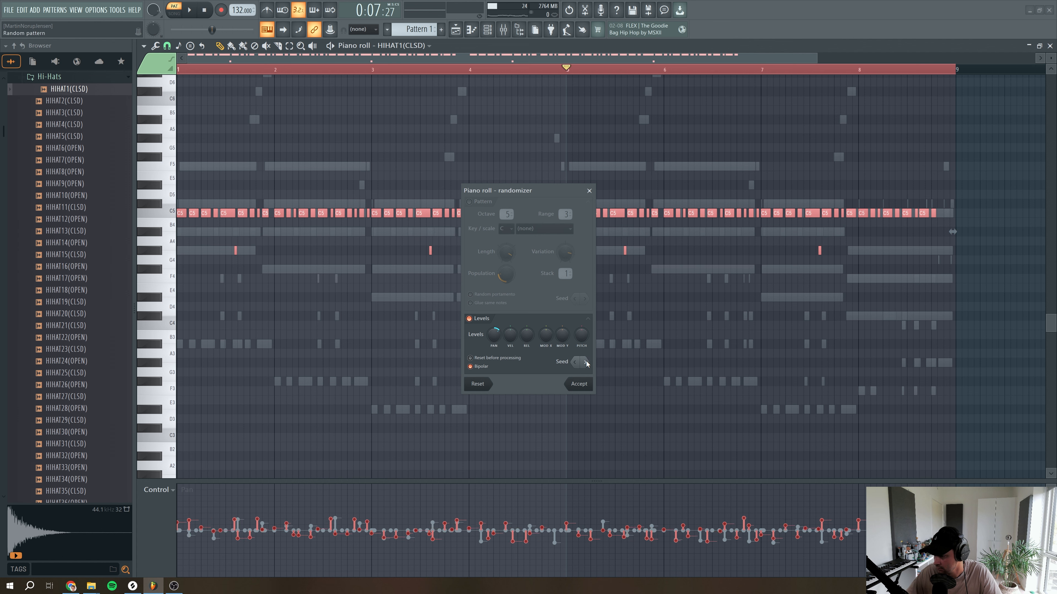
click(583, 384)
key(space)
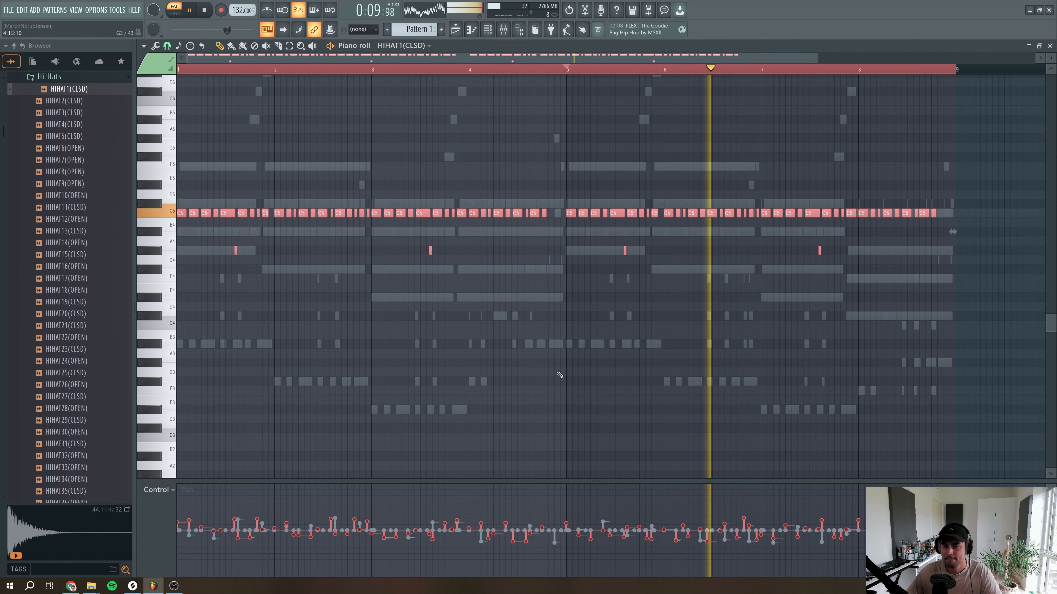
Rename the HIHAT1(CLSD) channel to Swingy hats and give it the same blue colour as the other drum channels
key(F6)
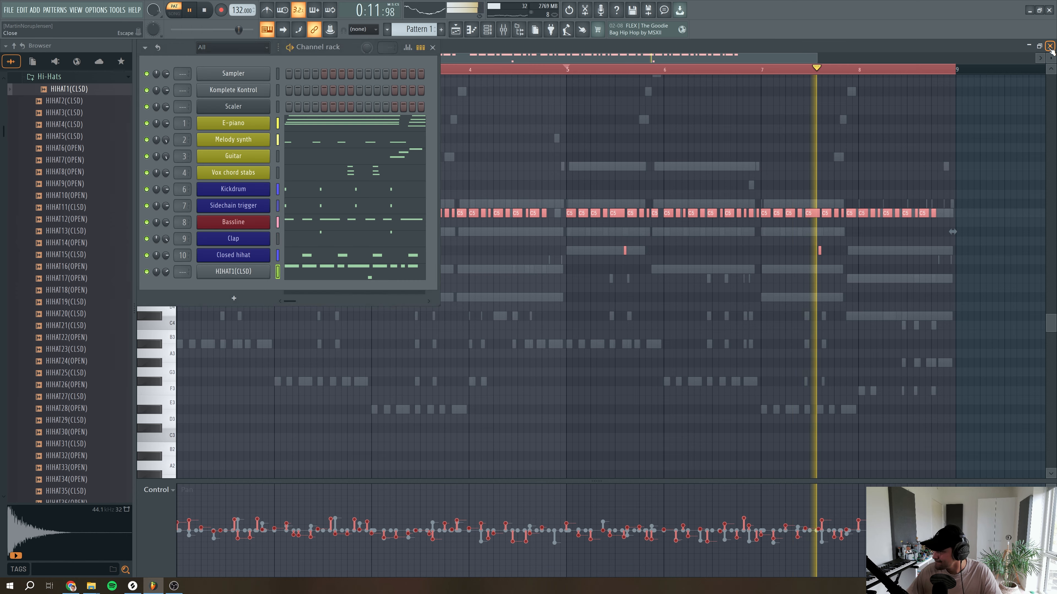
key(F9)
right_click(229, 273)
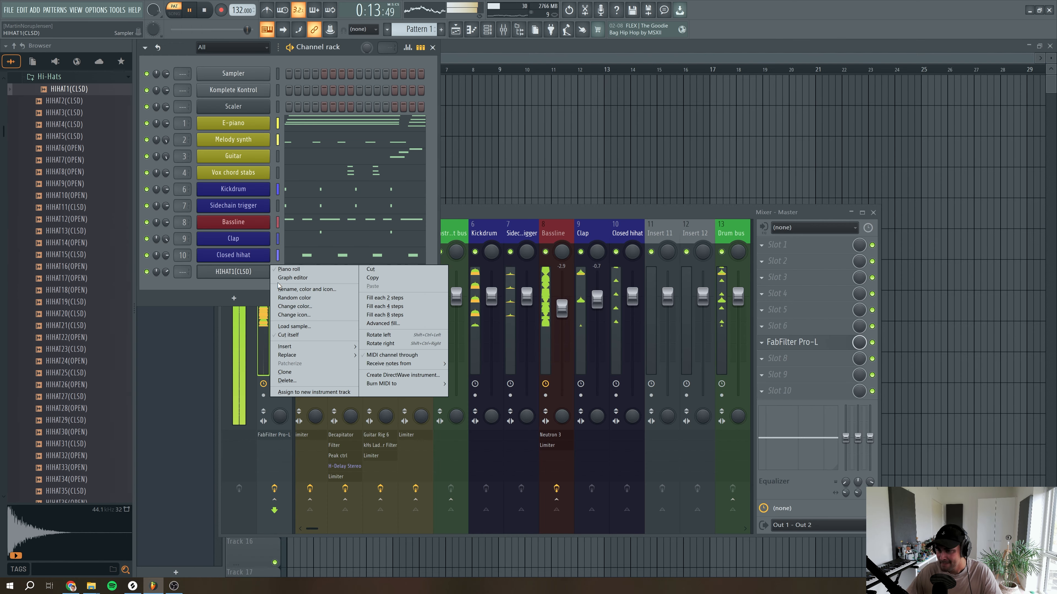
click(305, 291)
text(Swing)
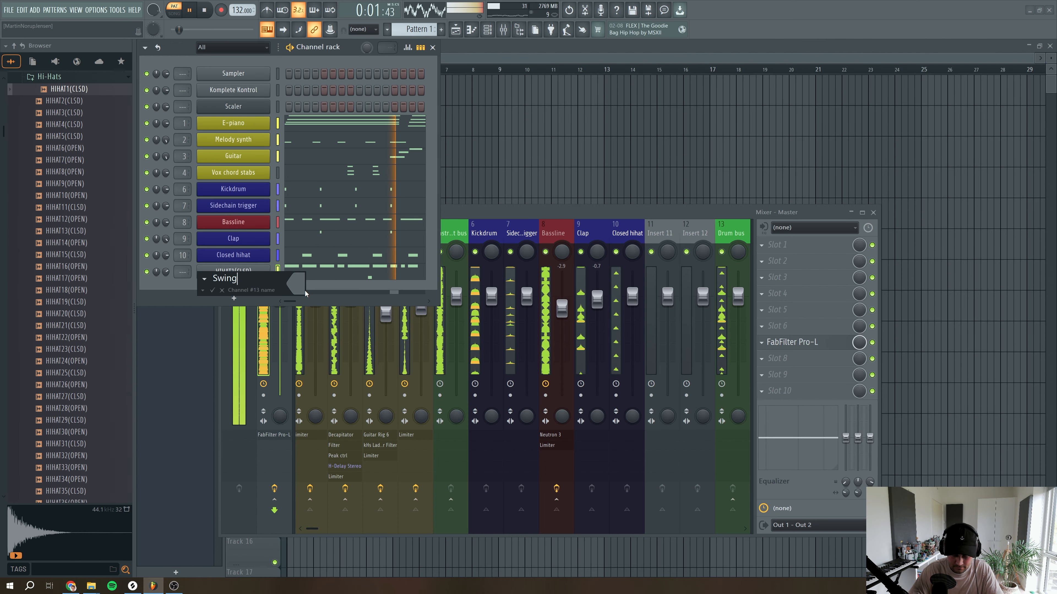
text(y hats)
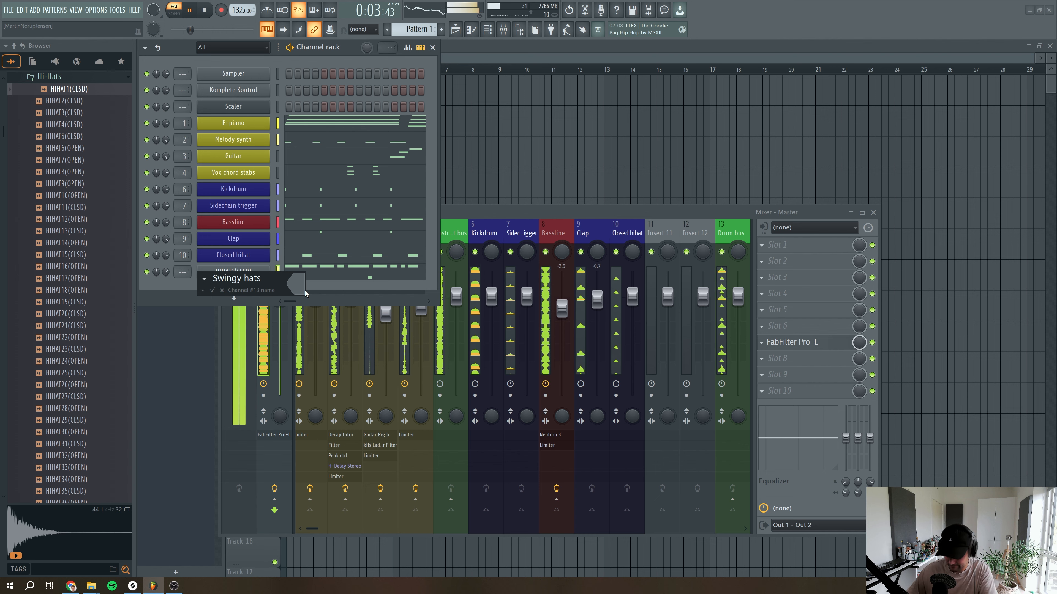
click(305, 290)
click(332, 461)
key(Return)
key(Return)
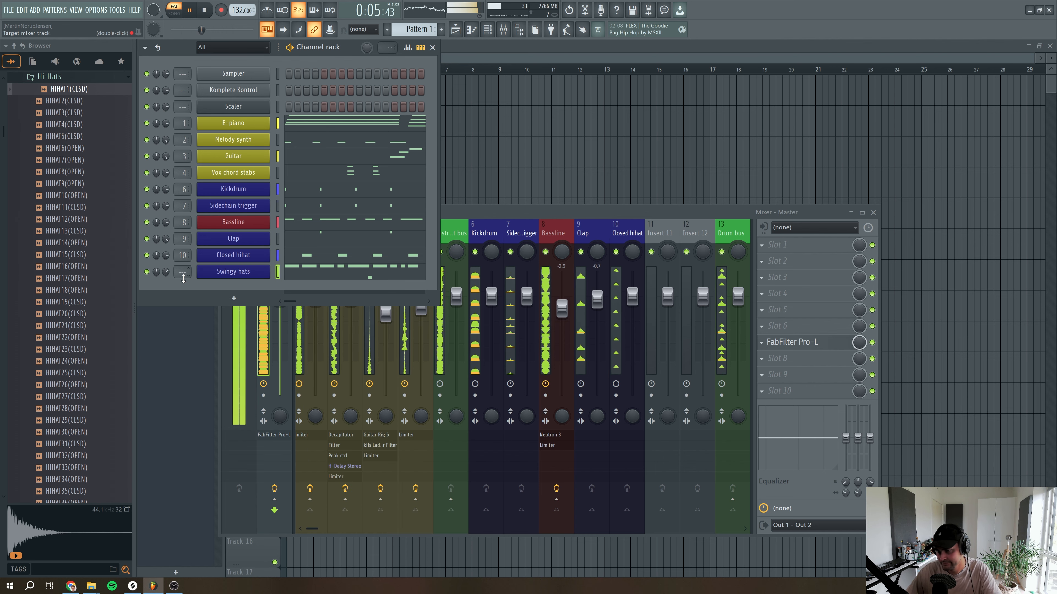
Route Swingy hats to mixer track 10 and lower that track's fader to about -0.2 dB while listening
key(space)
drag(182, 272, 182, 244)
key(space)
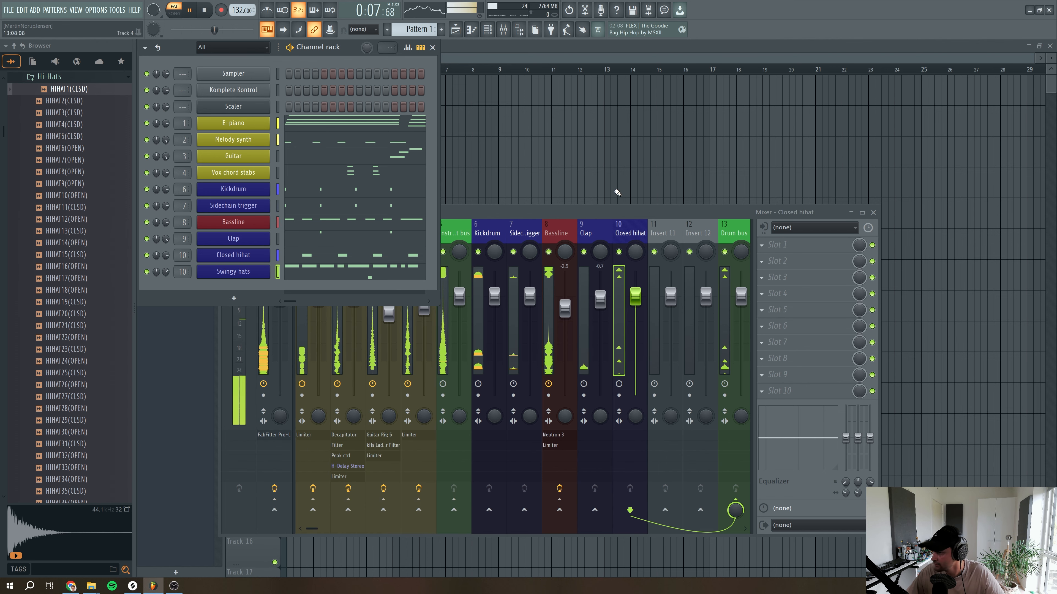
click(635, 298)
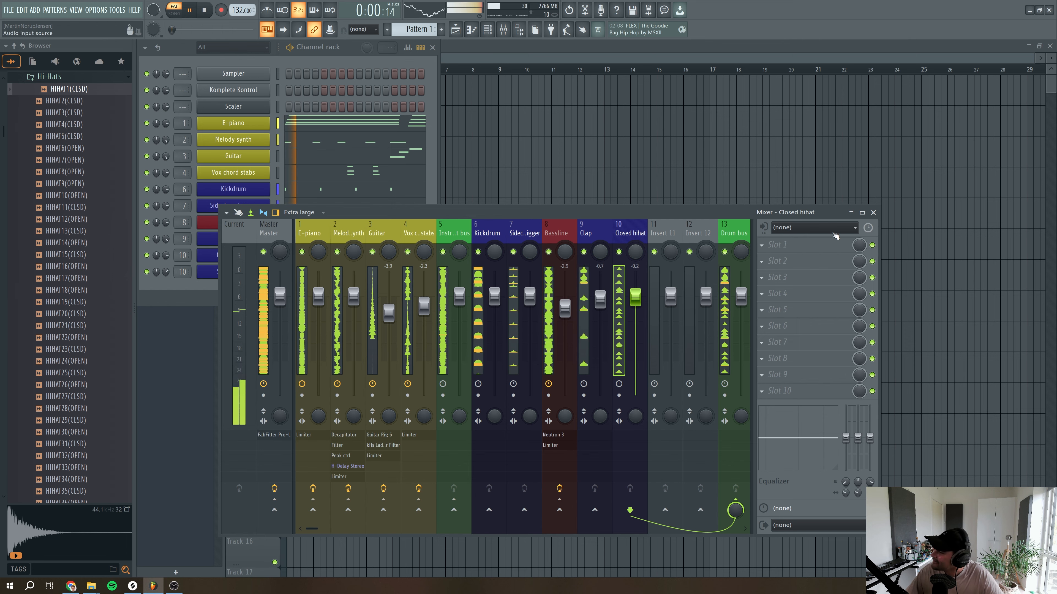
click(872, 212)
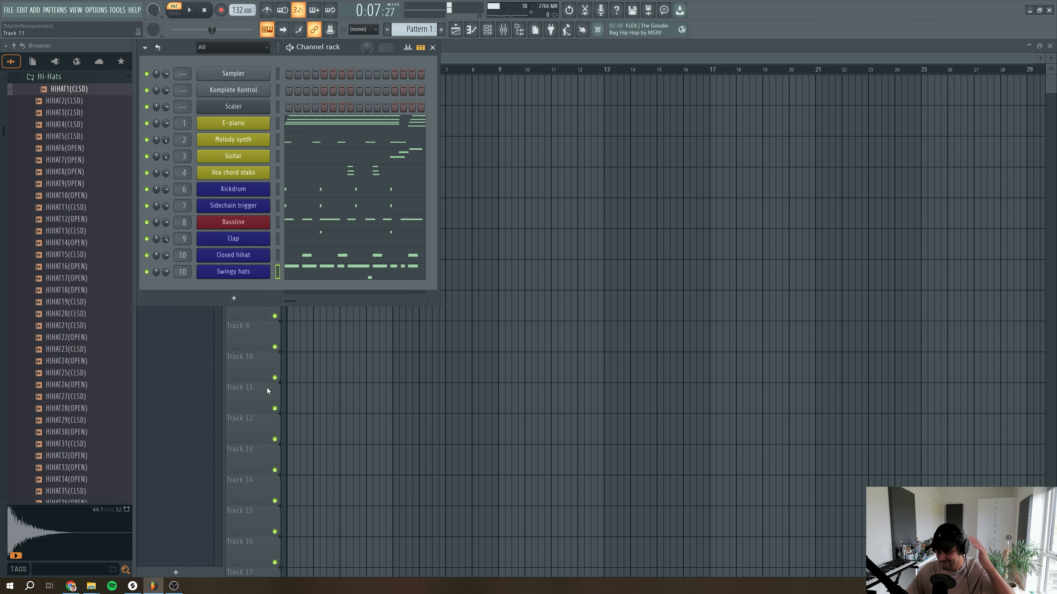
Browse to the Snares-Rims folder of the percussion sample pack and preview the RIM17 sample
scroll(76, 352, up, 10)
scroll(74, 316, down, 10)
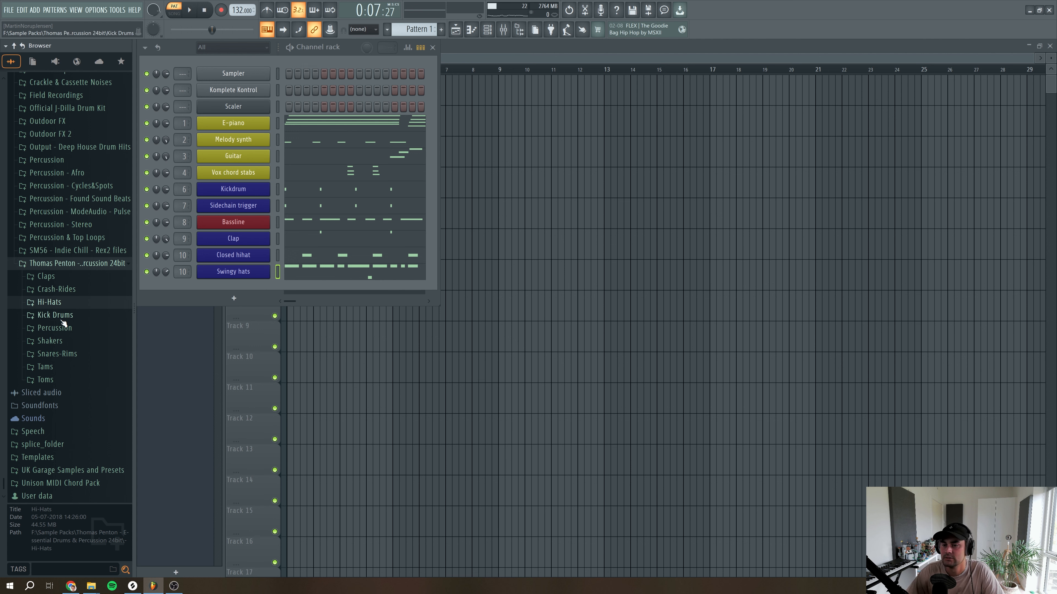
click(74, 355)
scroll(59, 370, down, 8)
click(59, 344)
click(59, 272)
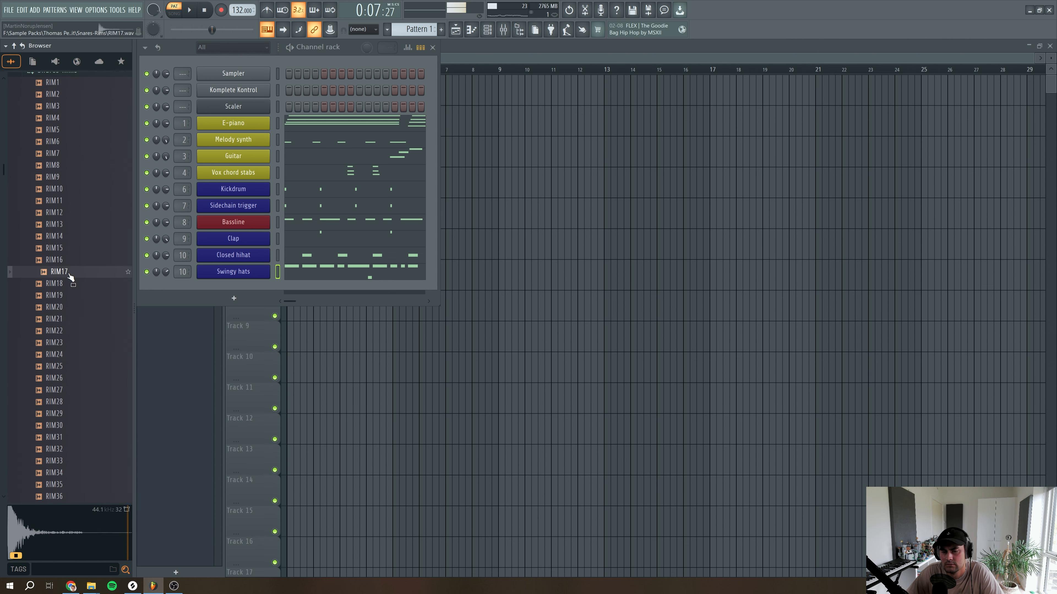
Audition the rim samples from RIM14 and RIM10 through RIM2 against the playing beat
click(63, 237)
click(60, 189)
click(62, 177)
click(61, 164)
click(62, 153)
click(63, 142)
click(63, 129)
click(64, 118)
click(65, 106)
click(65, 94)
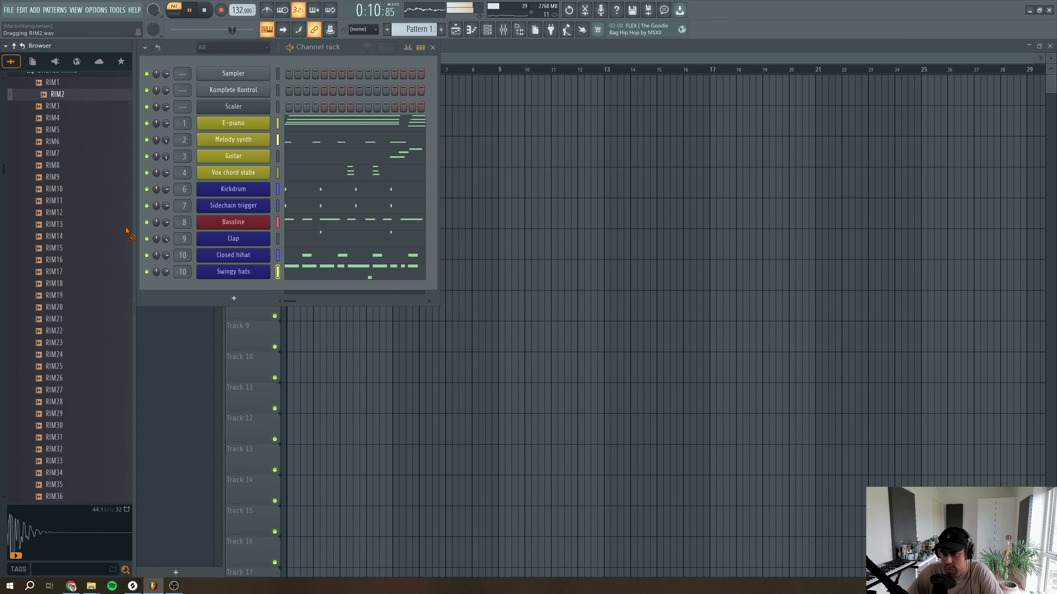
Add RIM2 as a new channel below Swingy hats and open its piano roll on the first two bars
drag(240, 281, 240, 281)
right_click(243, 286)
click(312, 288)
key(space)
key(space)
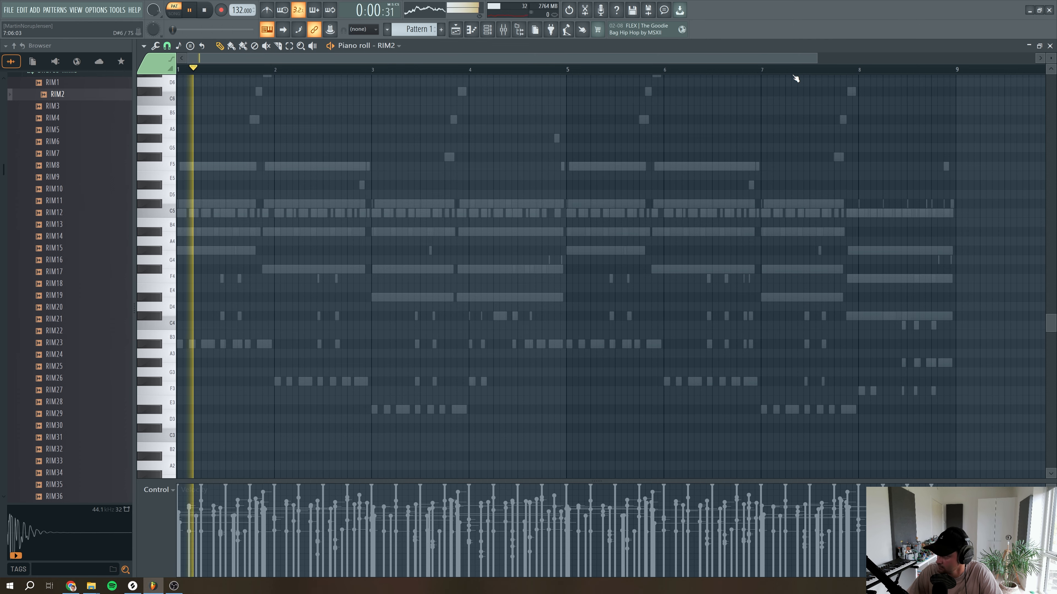
drag(814, 55, 371, 56)
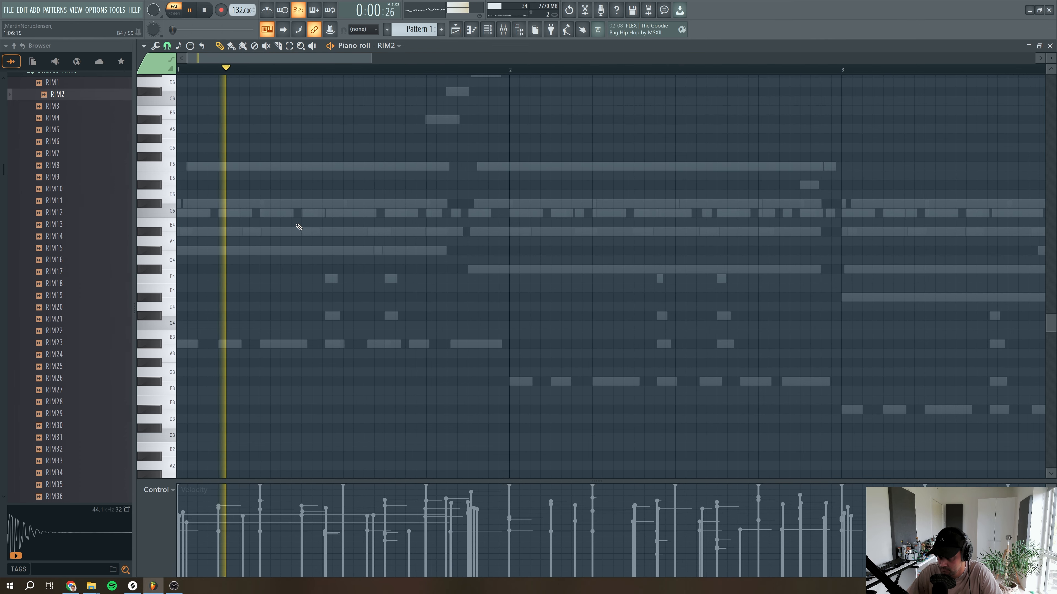
Try a C5 rim note in the first half of bar 1, shifting it earlier while replaying the beat
click(327, 213)
key(space)
key(space)
drag(308, 208, 282, 212)
key(space)
key(space)
key(space)
key(space)
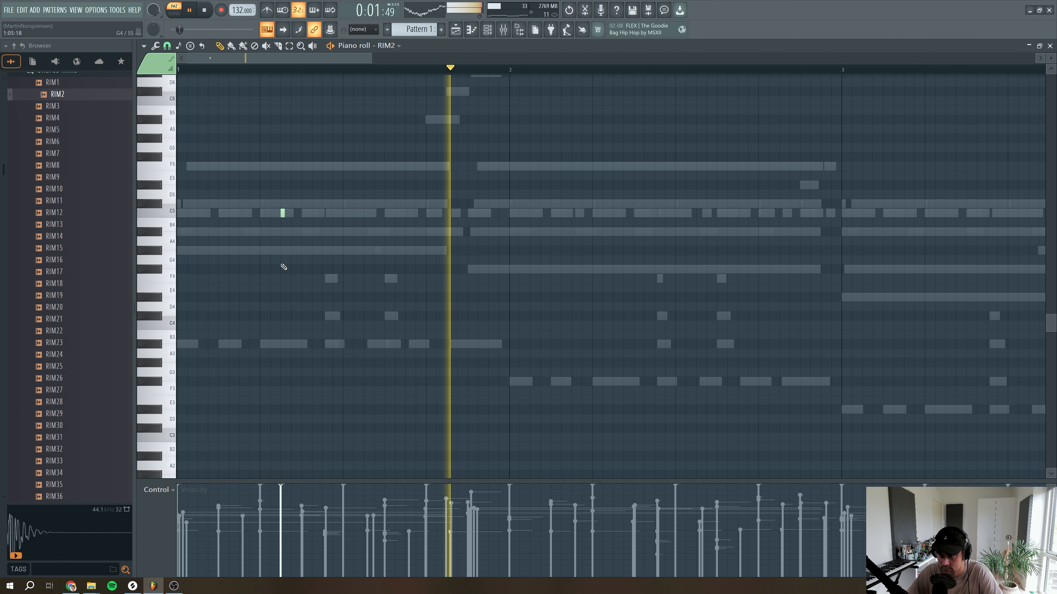
Place a C5 rim note on the last sixteenth of bar 1 and delete the earlier rim note in that bar
key(space)
key(space)
click(540, 213)
key(space)
key(space)
drag(540, 213, 490, 213)
key(space)
key(space)
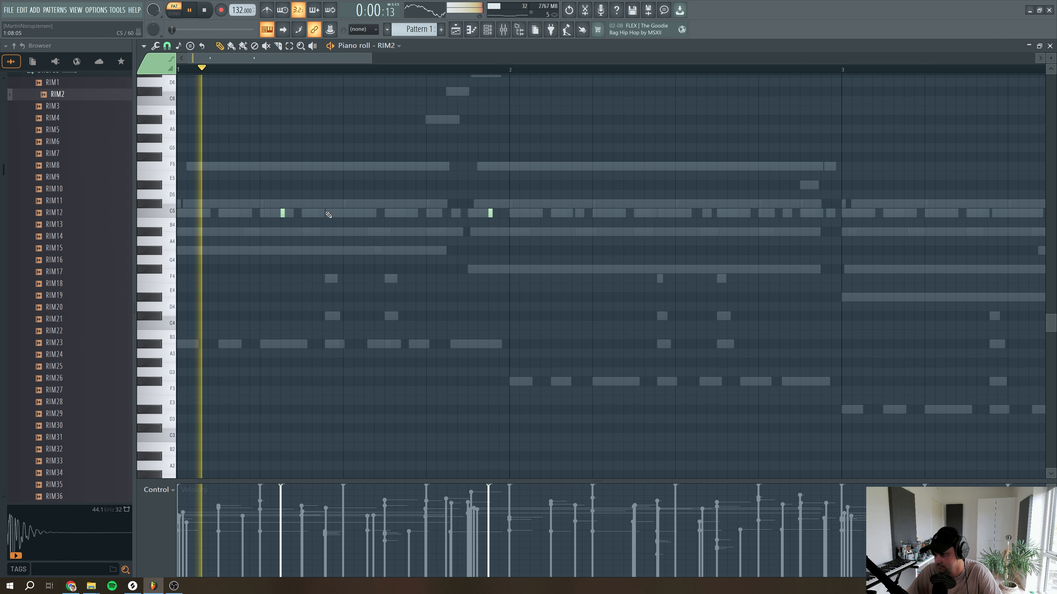
right_click(282, 213)
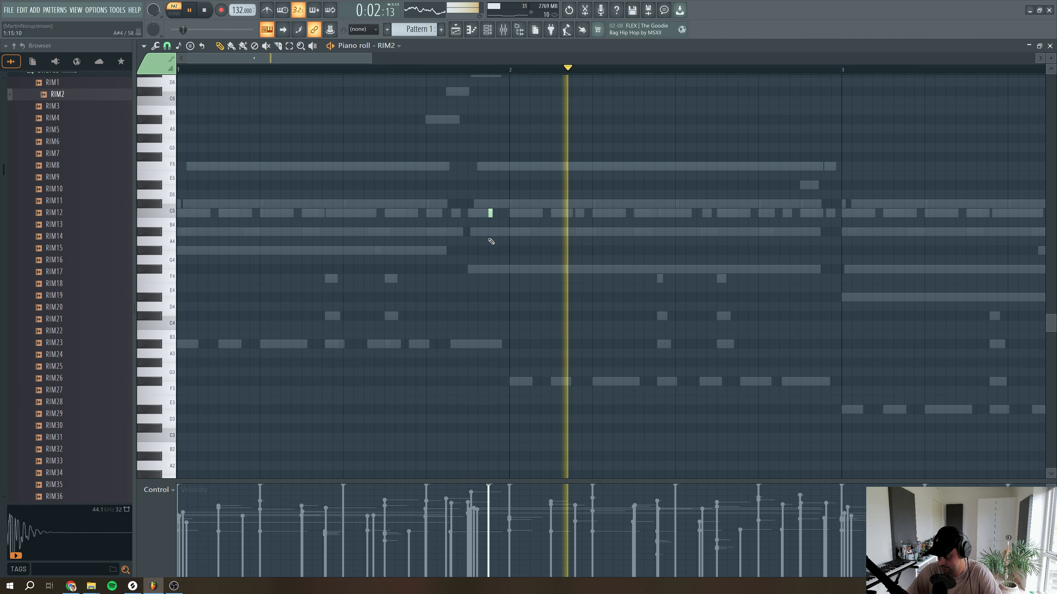
Add two C5 rim notes on the twelfth and fourteenth sixteenths of bar 2 while the beat plays
key(space)
key(space)
click(739, 213)
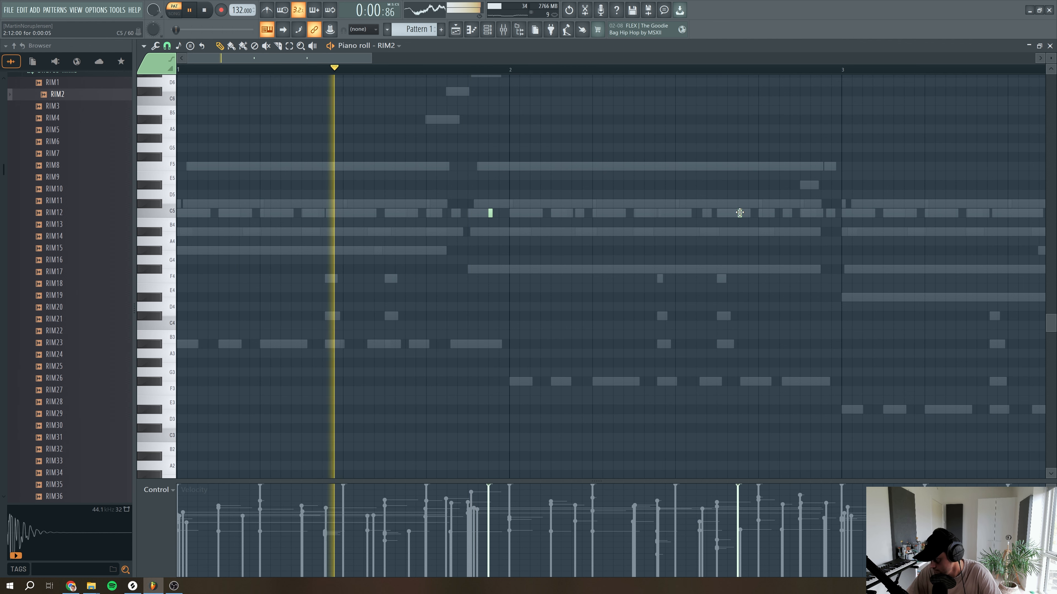
click(790, 213)
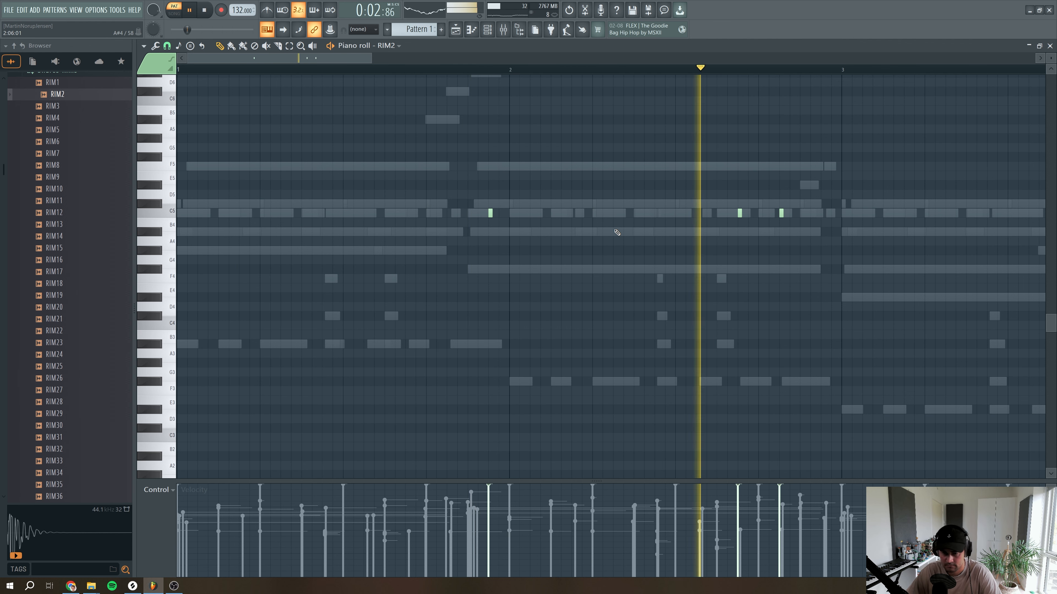
Quantize the start times of all RIM2 notes with the MPC 58% template and listen to the result
key(ctrl+a)
key(alt+q)
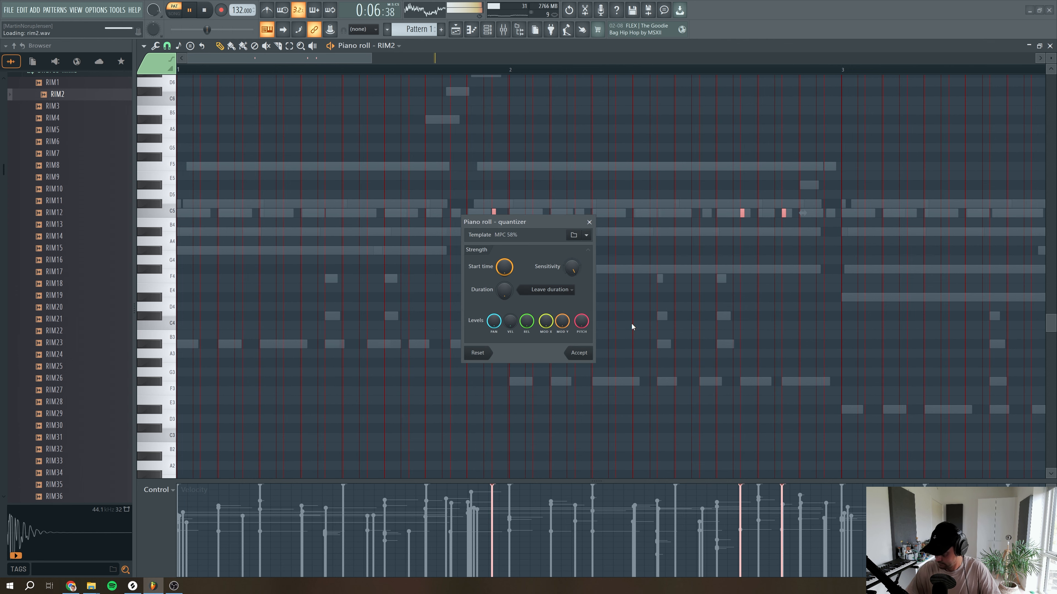
click(582, 357)
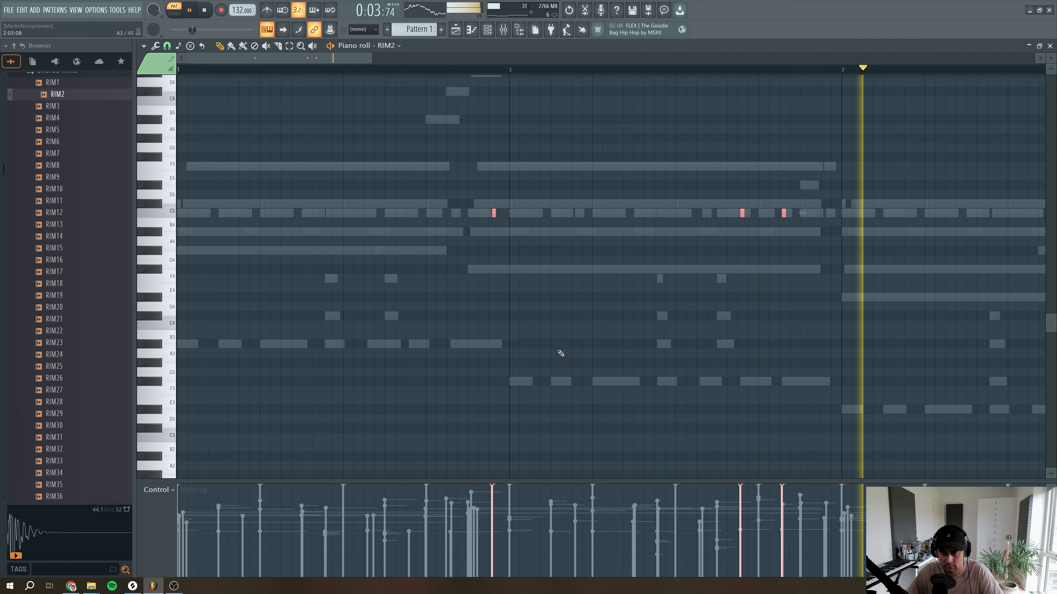
key(space)
Duplicate the two-bar RIM2 pattern three times to fill bars 3–8 and play it
scroll(436, 77, down, 5)
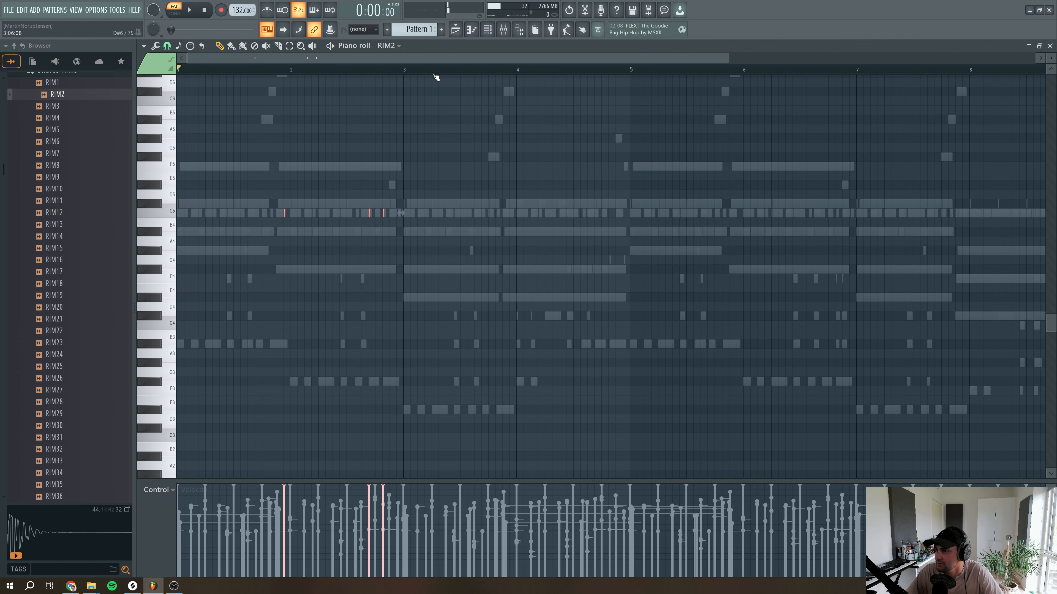
drag(406, 71, 180, 69)
key(ctrl+b)
key(ctrl+b)
key(ctrl+b)
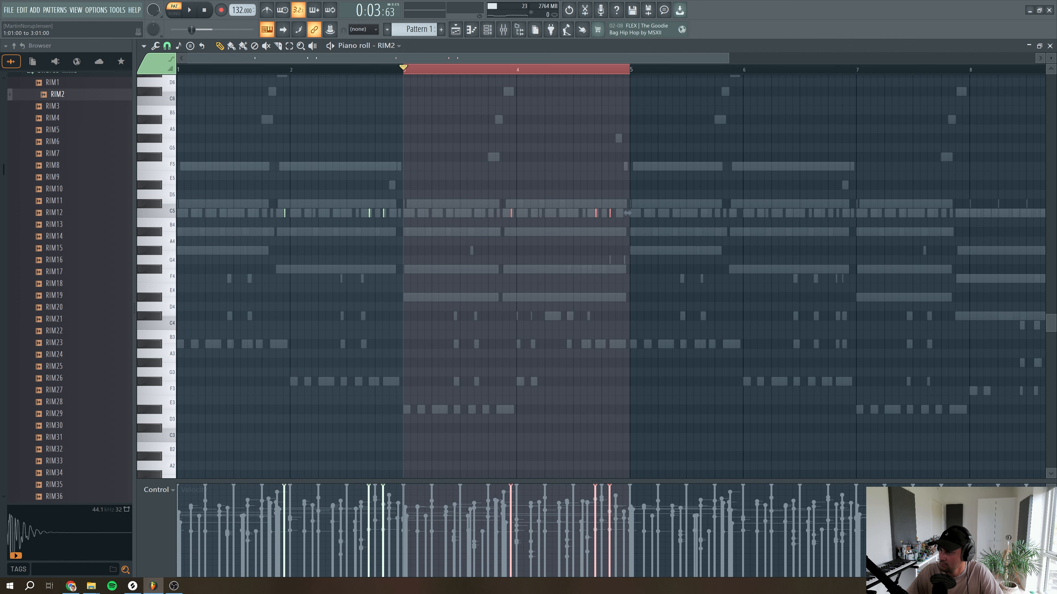
key(space)
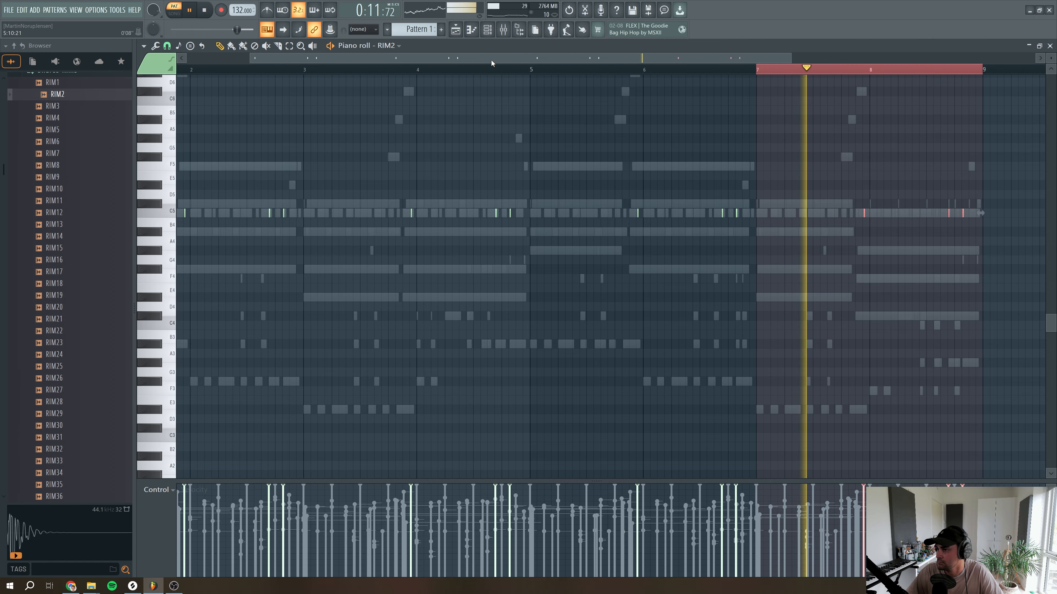
Randomize the panning and slightly the velocity of all RIM2 notes with a new seed, and play the pattern
drag(493, 59, 429, 59)
drag(728, 58, 919, 57)
drag(937, 301, 42, 150)
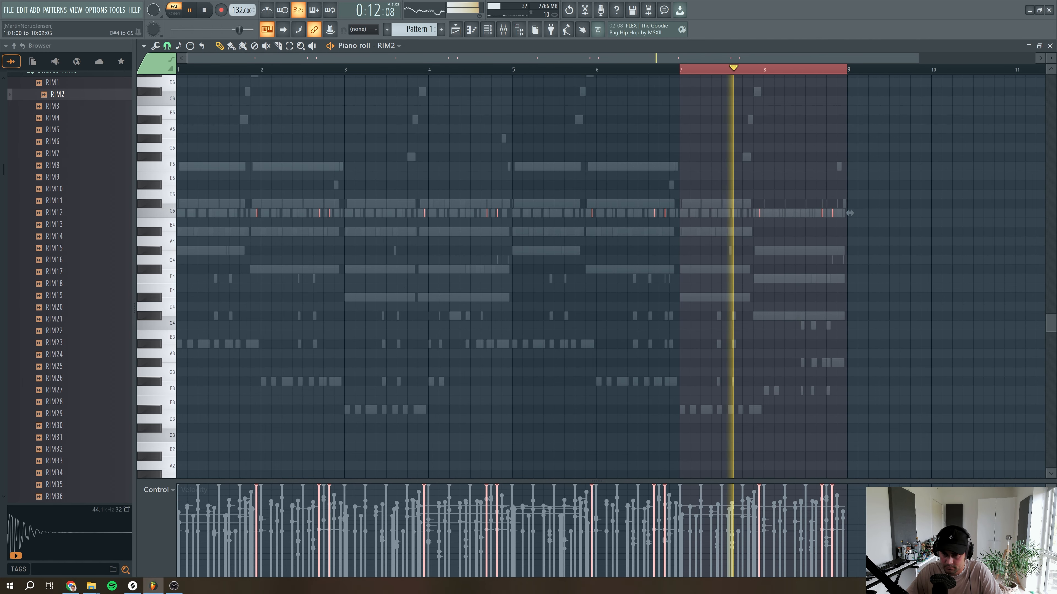
key(alt+r)
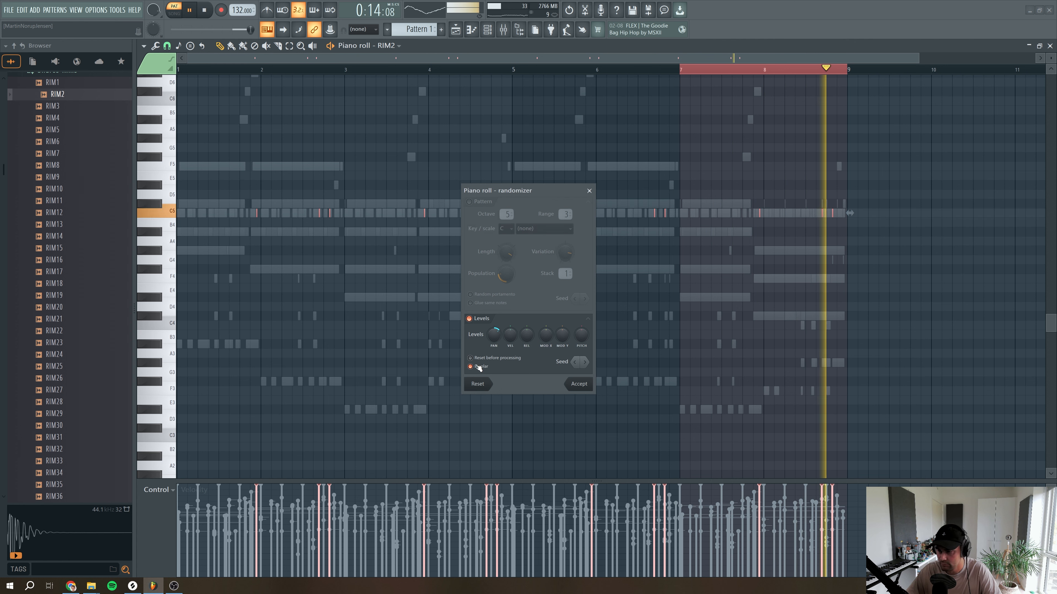
mouse_move(495, 334)
mouse_down()
mouse_move(495, 343)
mouse_move(511, 326)
mouse_move(495, 326)
mouse_up()
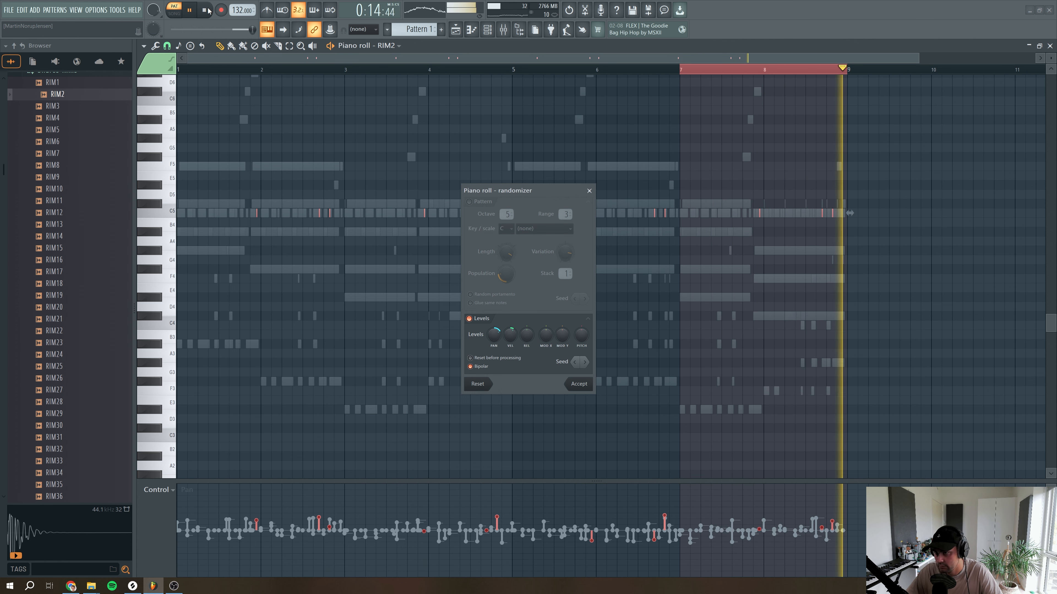
click(585, 362)
click(578, 384)
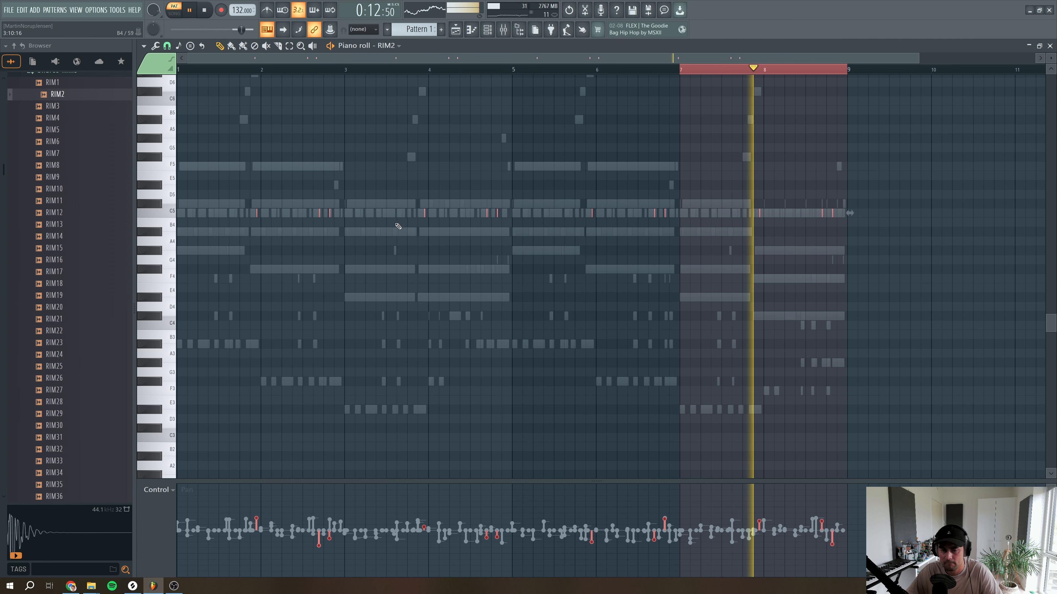
key(space)
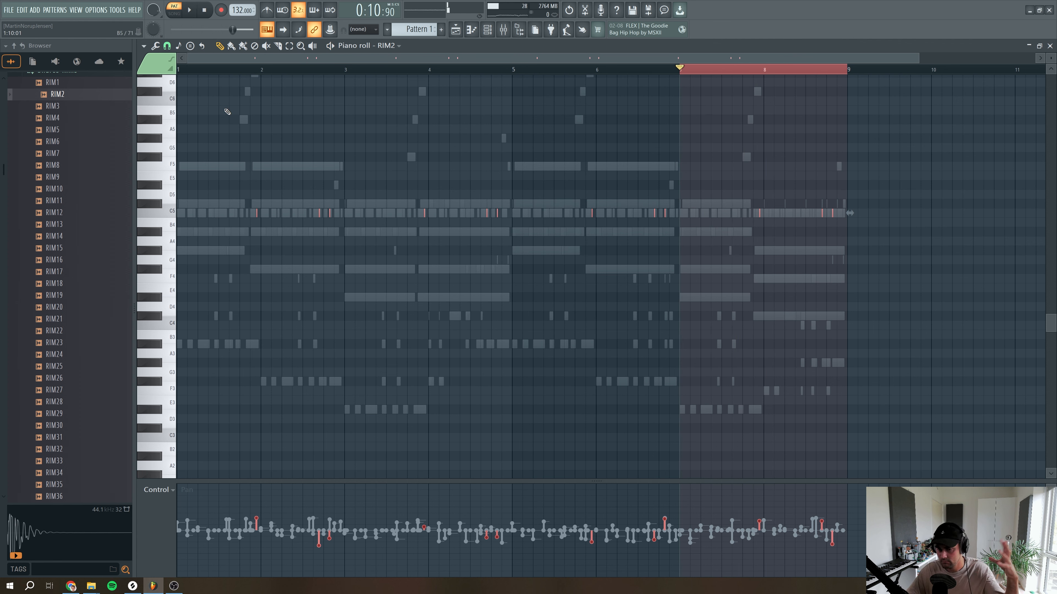
key(space)
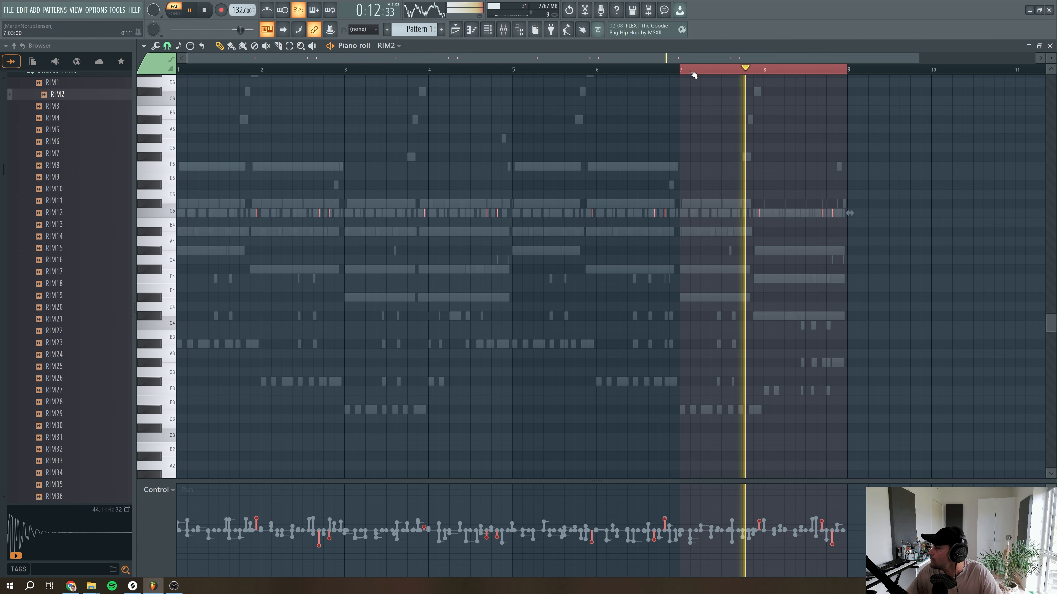
Set the time selection to bars 1–8, play the full pattern with the rim shots, and close the piano roll
drag(681, 71, 178, 71)
click(204, 10)
click(195, 9)
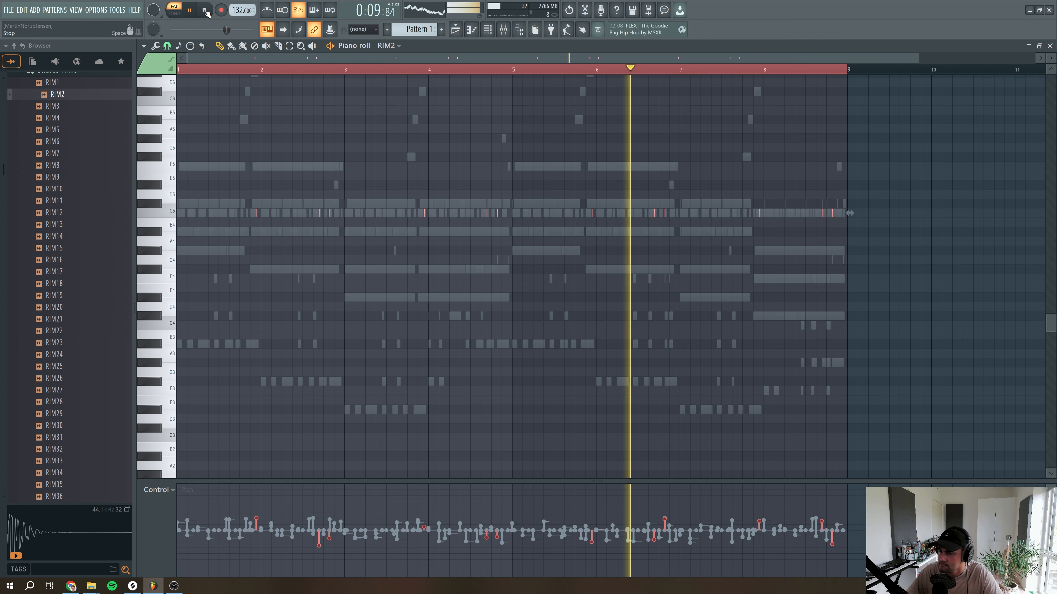
click(206, 11)
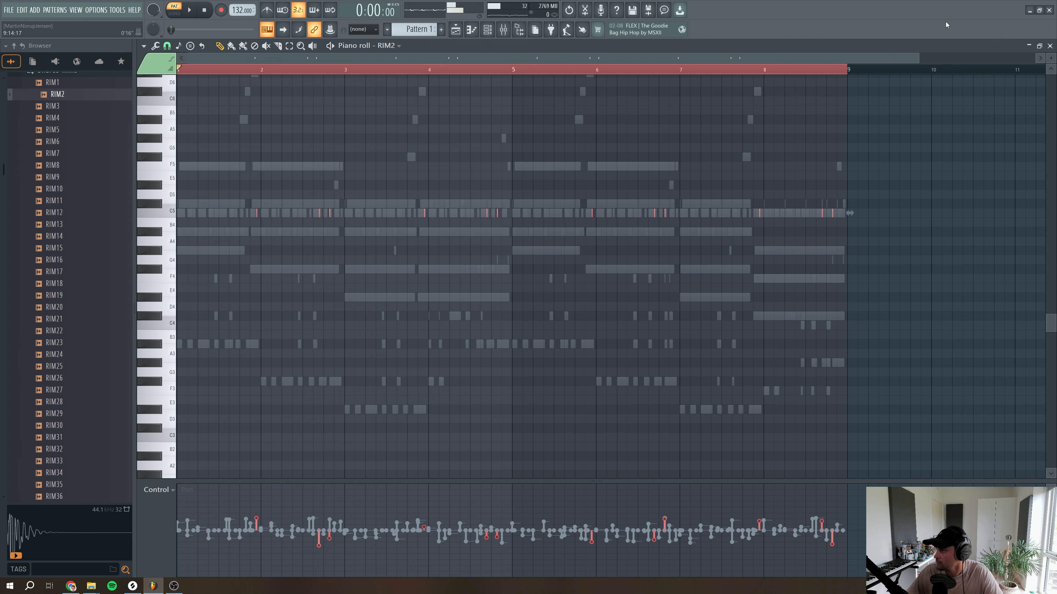
click(1048, 46)
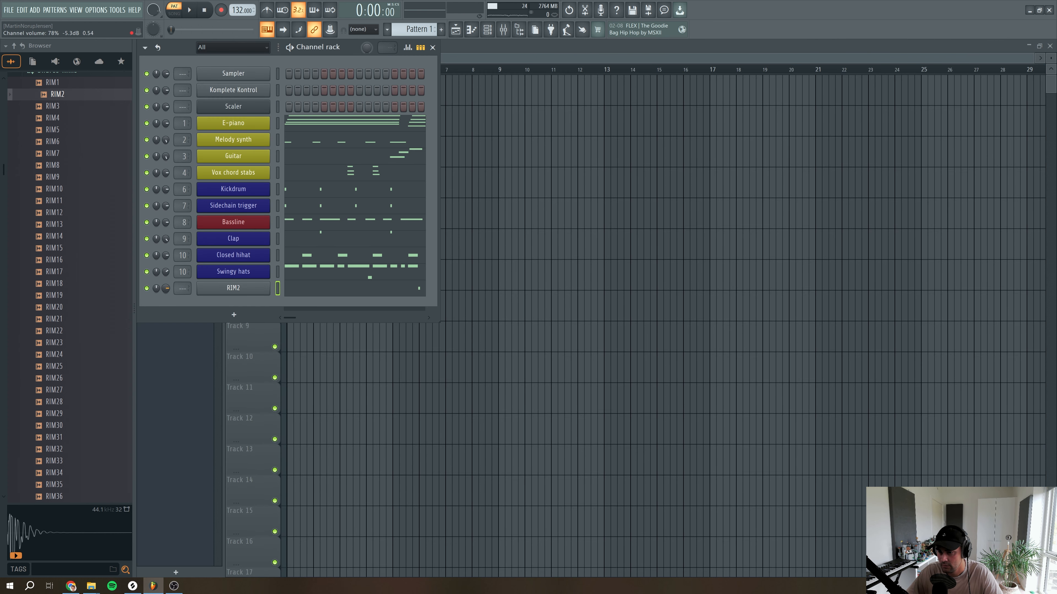
Rename the RIM2 channel as Rimshot and give it the bright blue #282876 used by the other drum channels
right_click(210, 290)
click(318, 306)
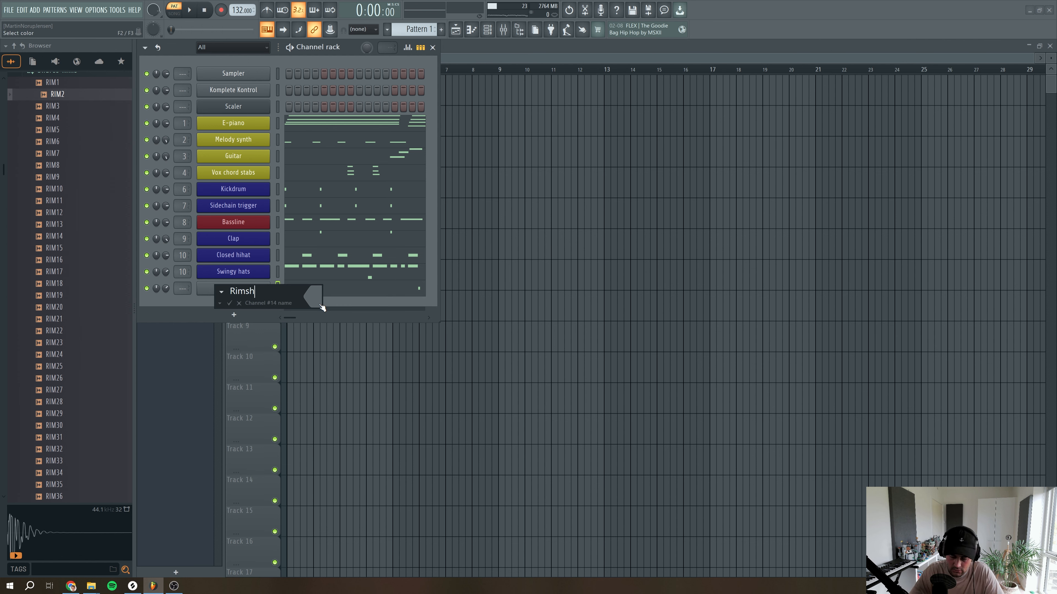
click(319, 306)
click(344, 466)
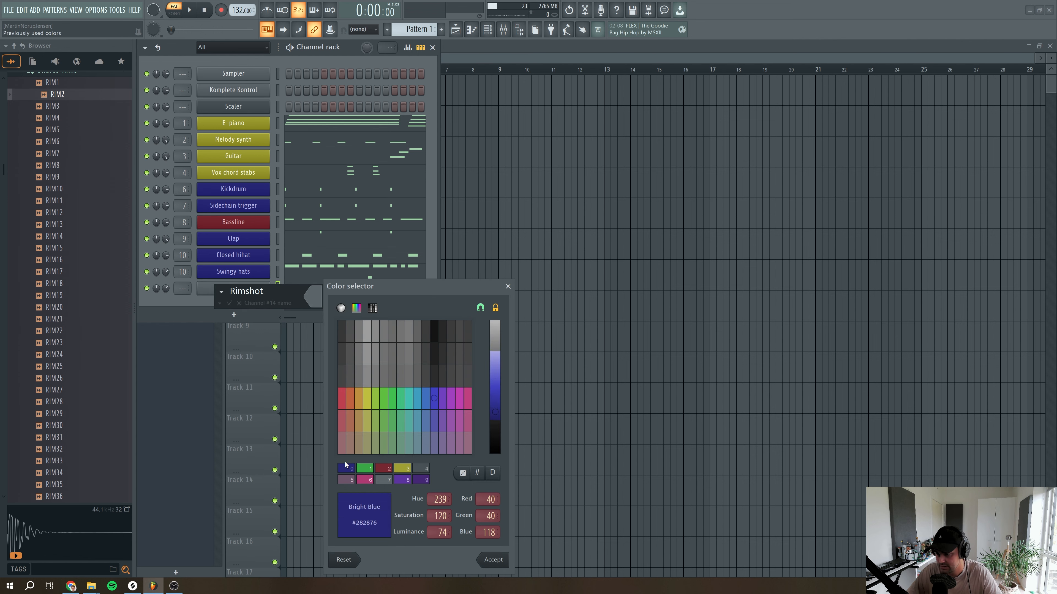
key(Return)
key(Return)
Assign the Rimshot channel to mixer track 11, route that track only to the drum bus, and close the mixer and sampler windows
click(240, 290)
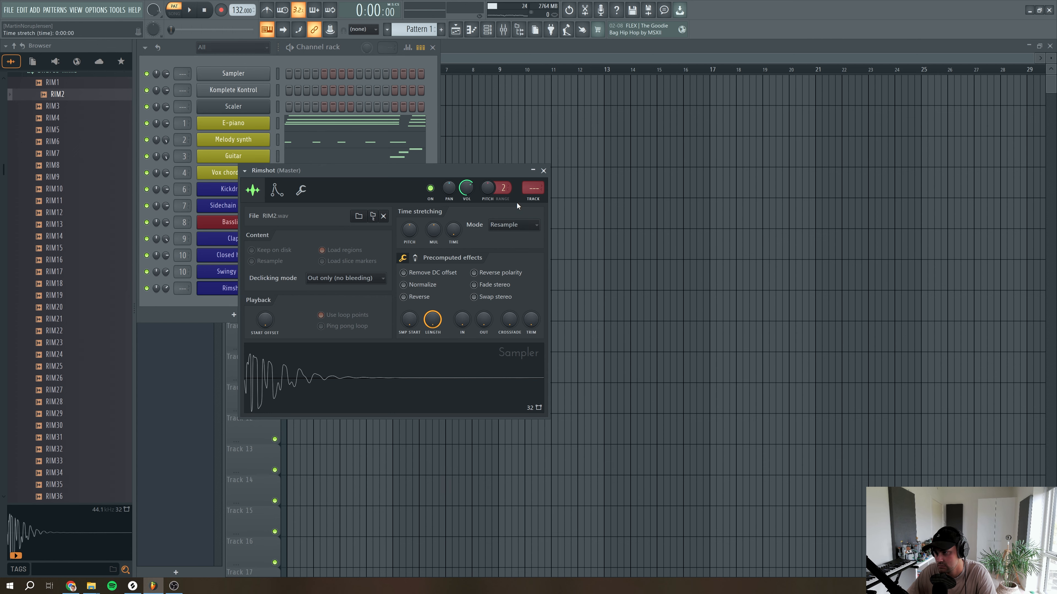
double_click(532, 199)
right_click(739, 513)
click(750, 524)
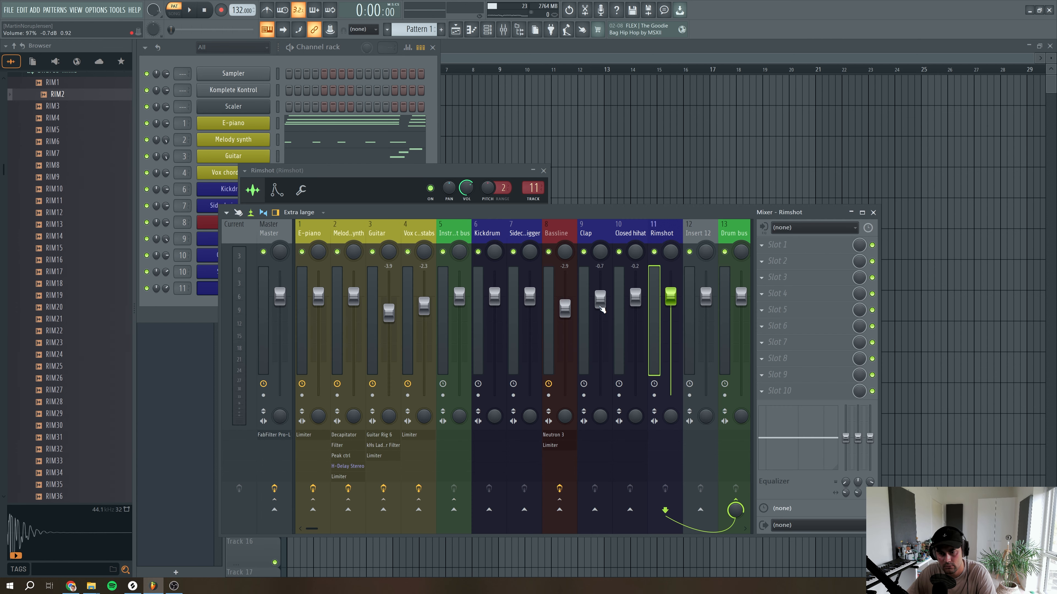
click(873, 212)
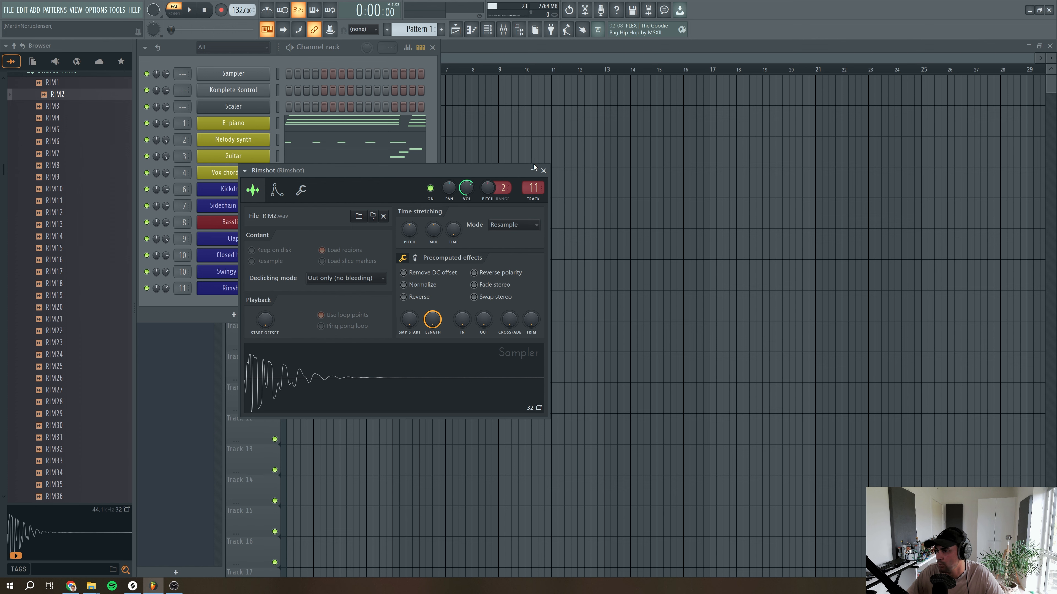
click(534, 167)
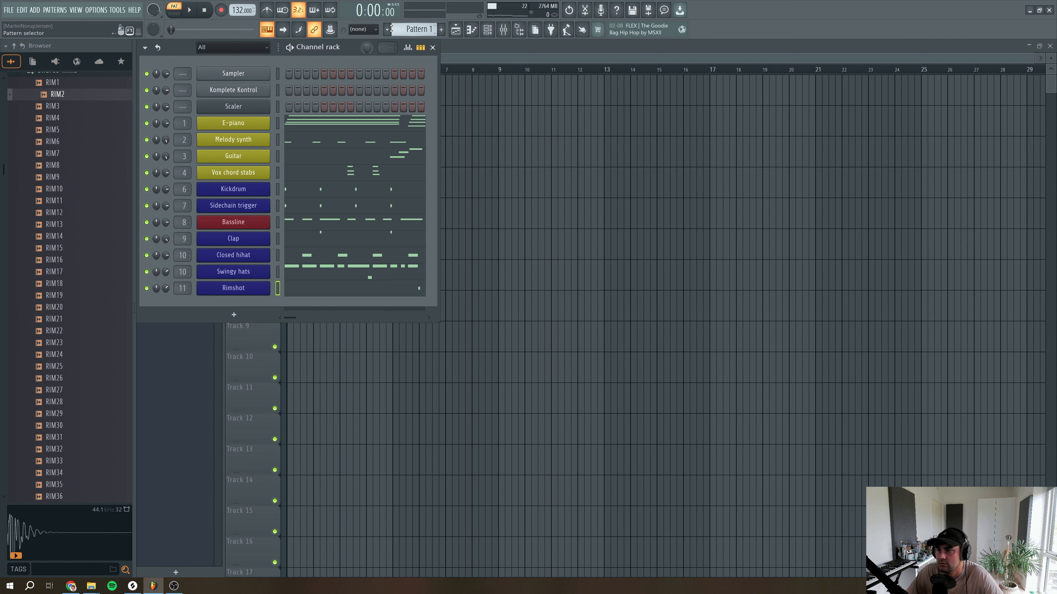
Split Pattern 1 by channel so every instrument and drum gets its own pattern
click(400, 36)
click(424, 32)
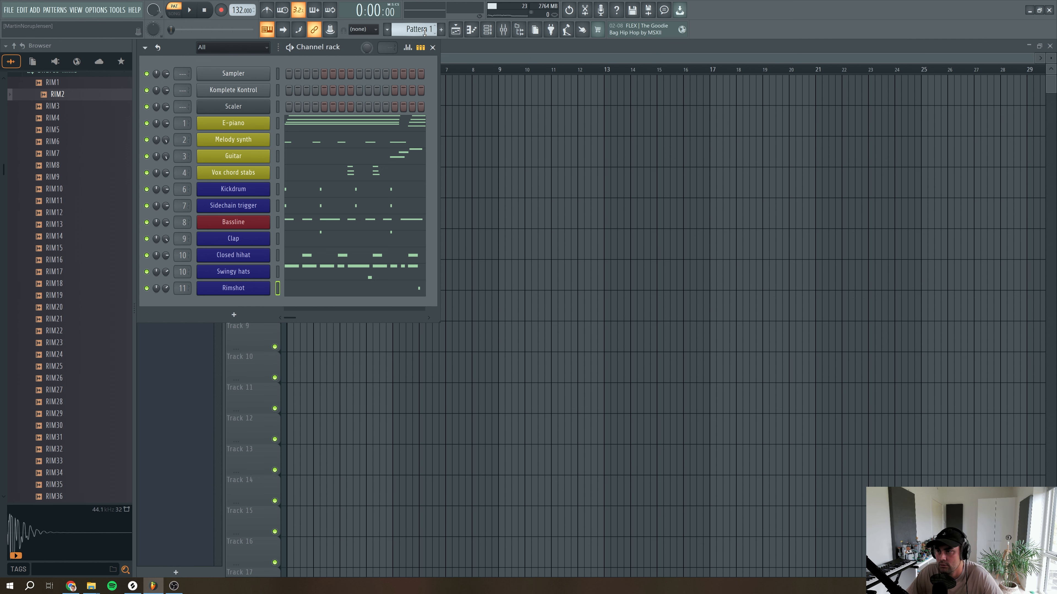
click(388, 30)
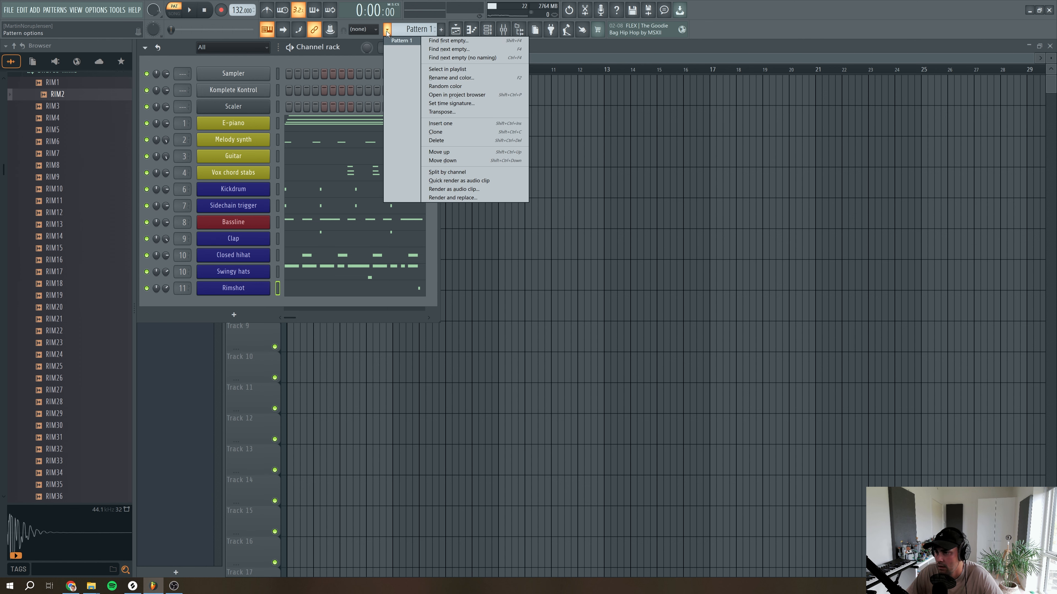
click(457, 173)
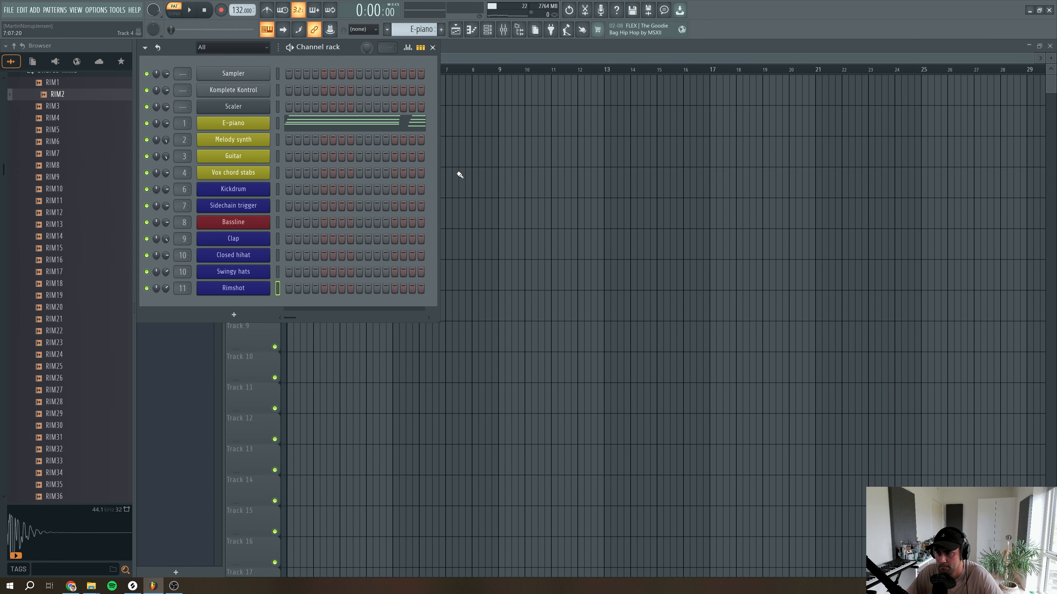
Place the E-piano, Melody synth, Guitar, Vox chord stabs and Bassline patterns at bar 1 on playlist tracks 1–5
right_click(493, 115)
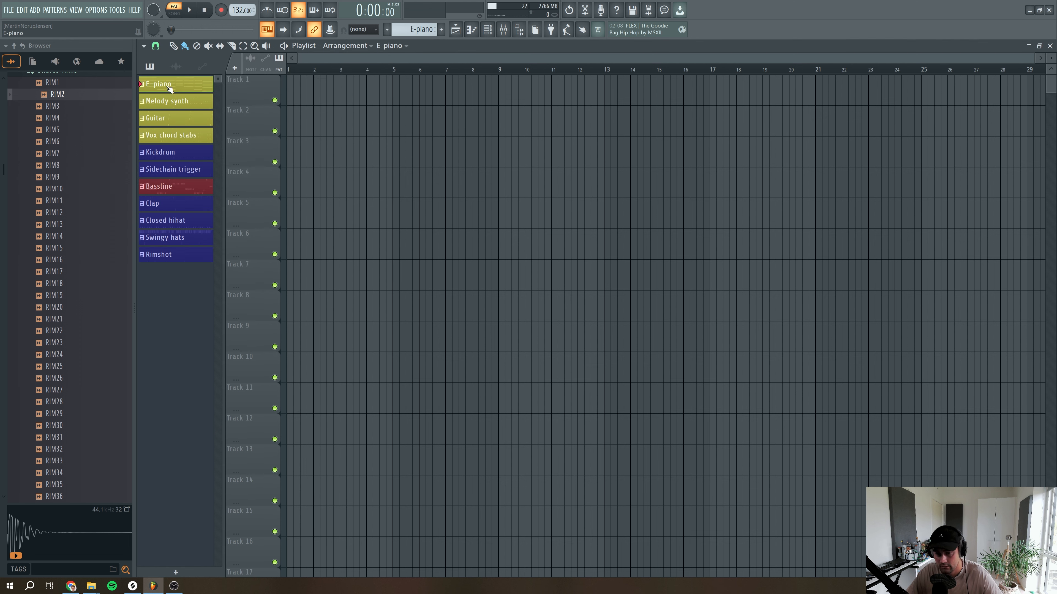
shift+click(172, 138)
drag(180, 86, 269, 89)
click(167, 189)
drag(259, 217, 258, 213)
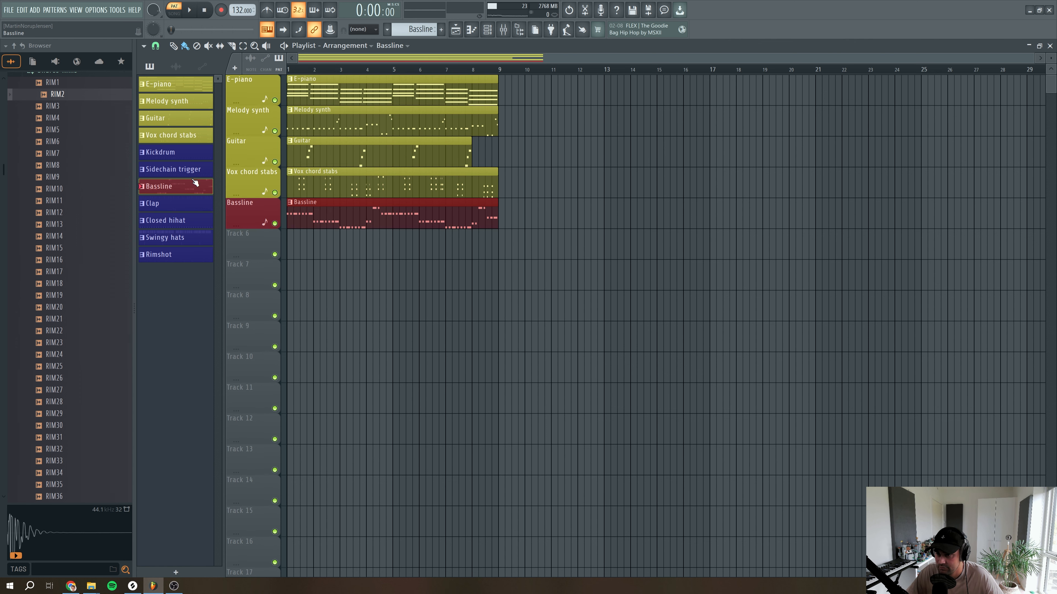
Place the Kickdrum, Clap, Closed hihat, Swingy hats and Rimshot patterns at bar 1 on playlist tracks 6–10
drag(166, 155, 272, 249)
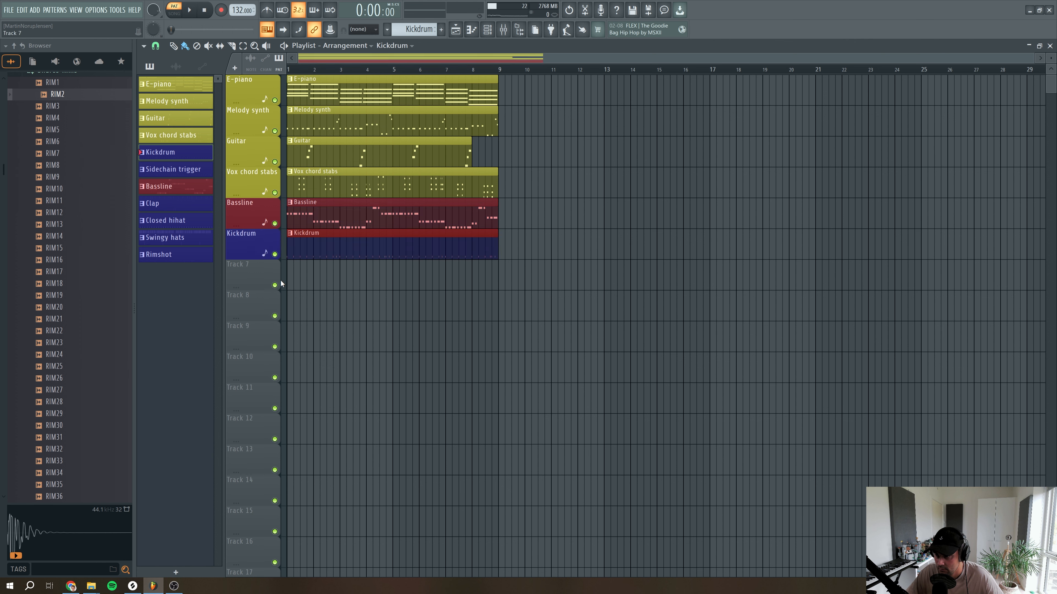
drag(177, 253, 276, 279)
click(299, 68)
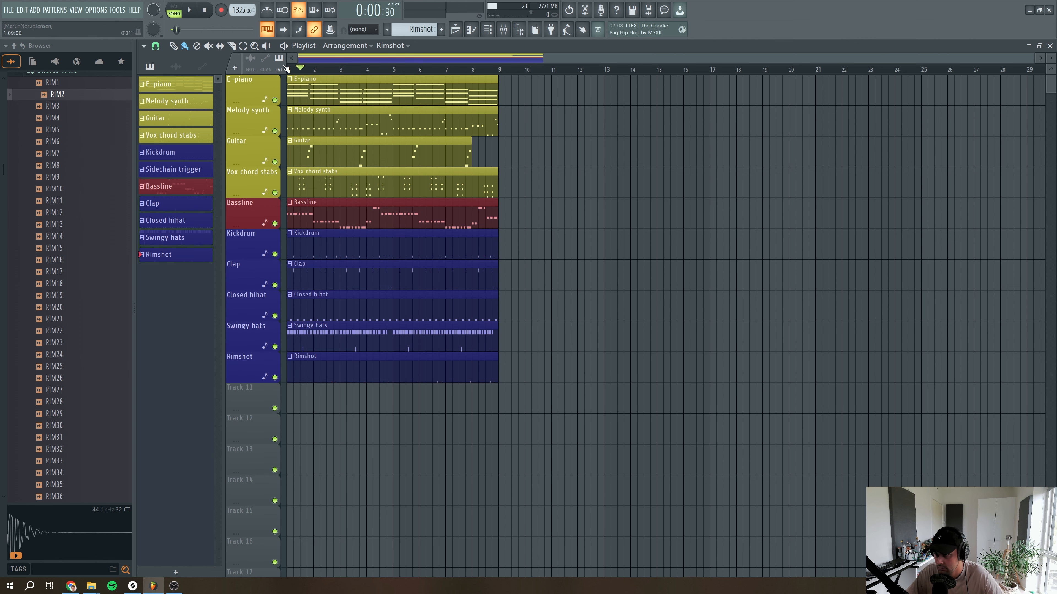
Cut all notes out of the Sidechain trigger pattern and close its piano roll
click(165, 168)
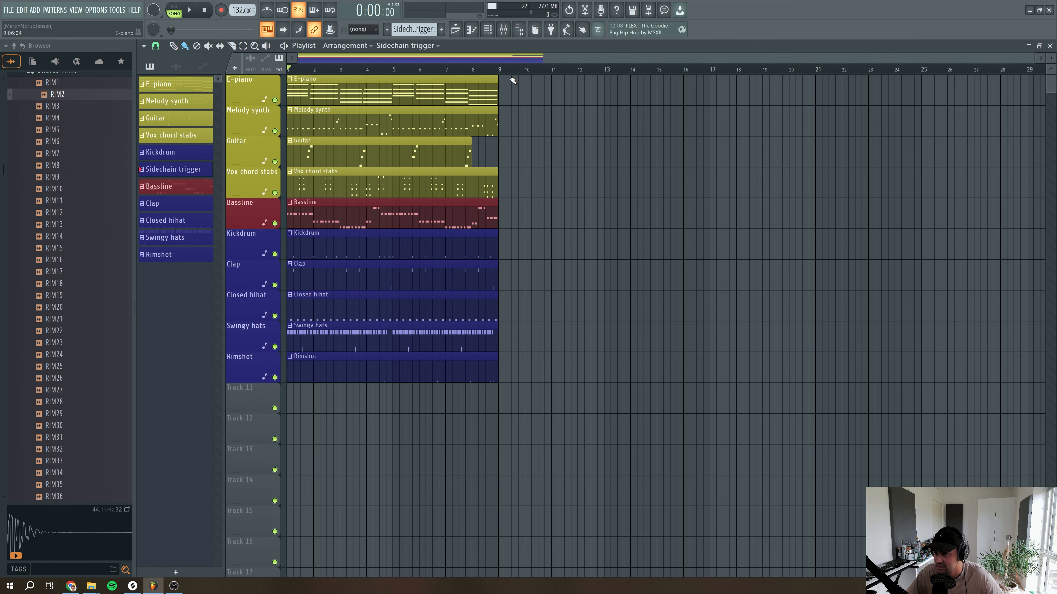
click(488, 34)
click(345, 205)
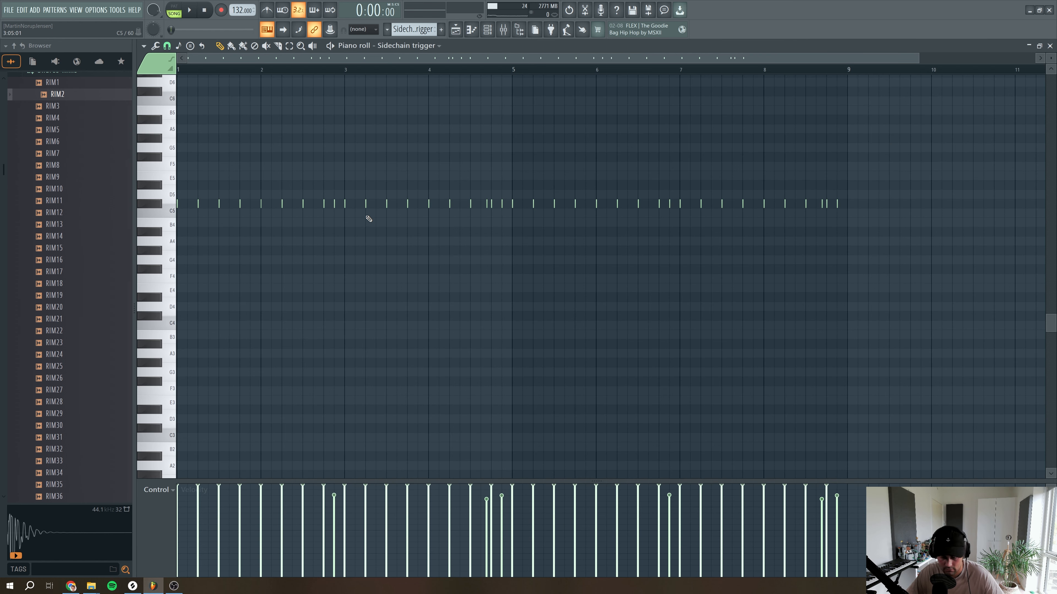
key(ctrl+a)
key(Delete)
click(1050, 46)
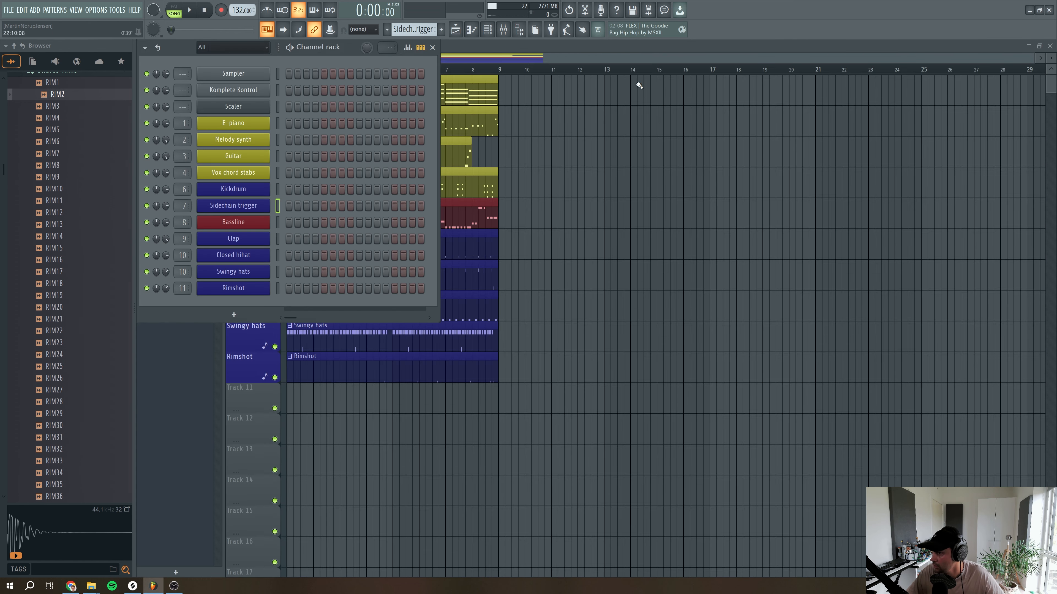
Paste the cut trigger notes into the Sidechain trigger channel of the Kickdrum pattern
click(413, 30)
click(433, 70)
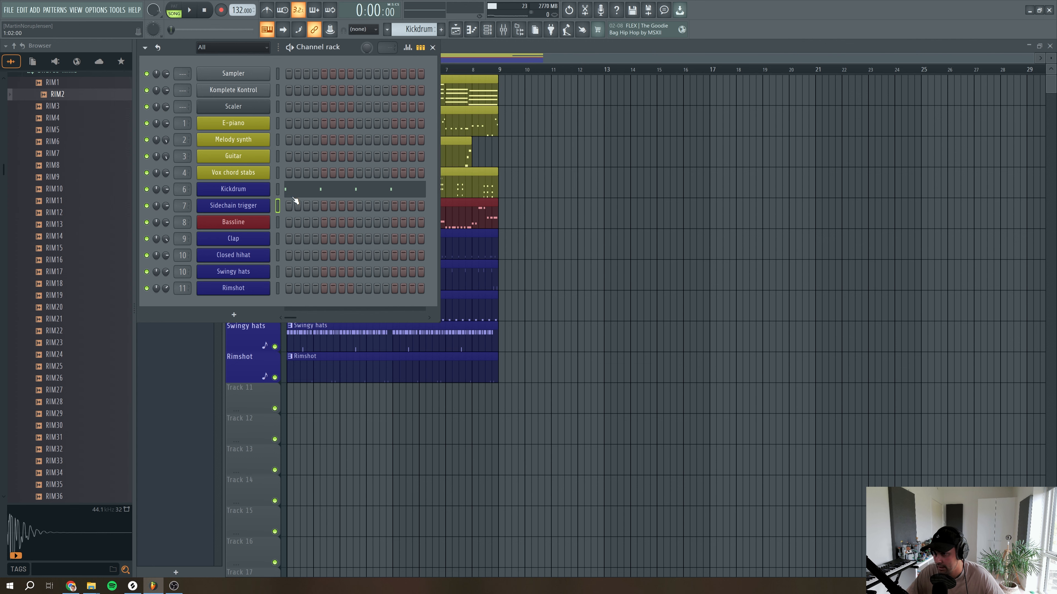
right_click(263, 205)
click(292, 203)
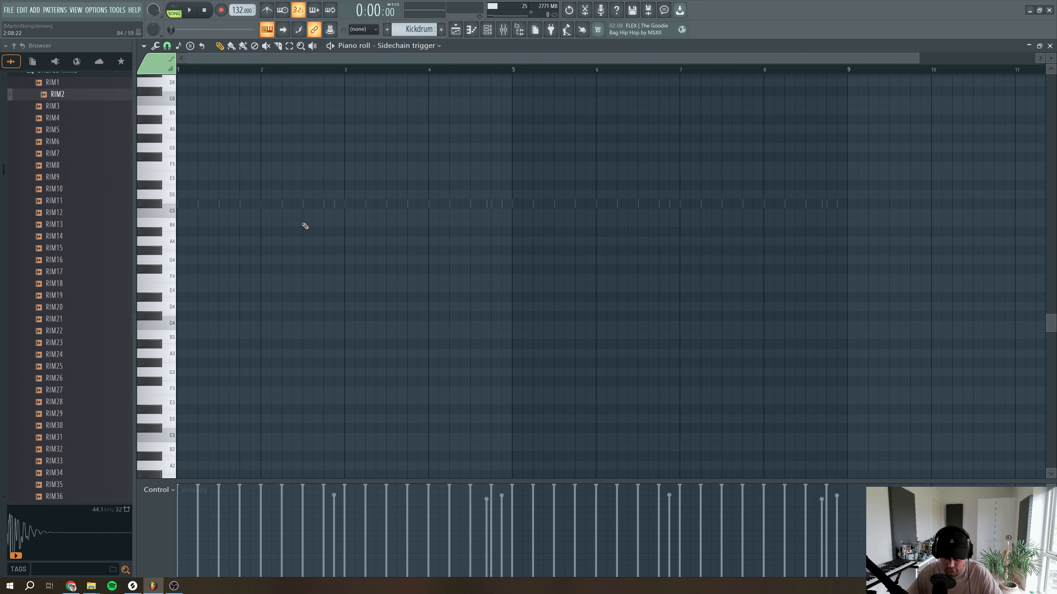
click(1046, 45)
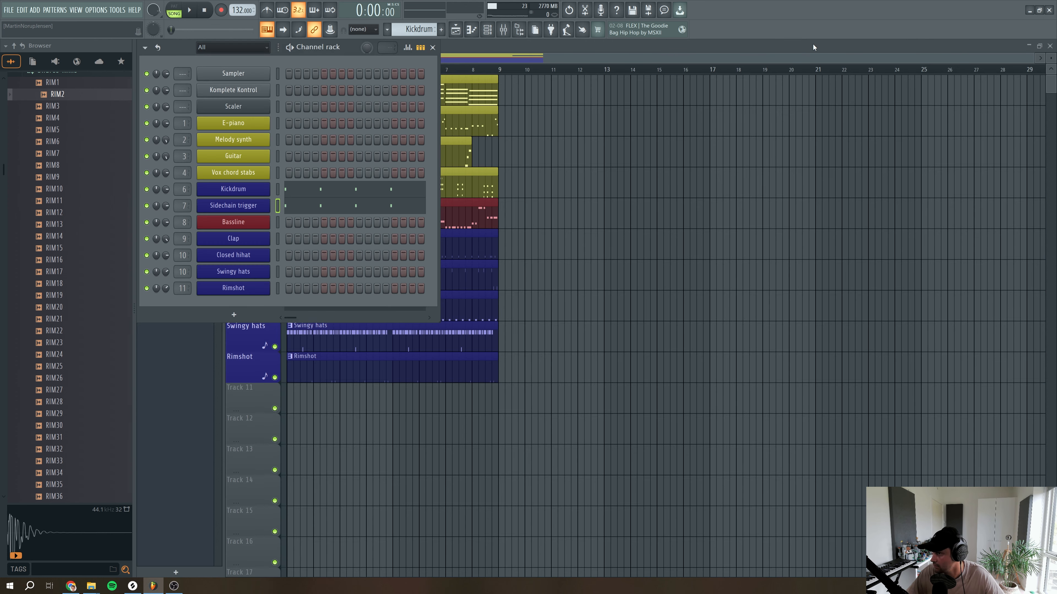
Delete the emptied Sidechain trigger pattern and play the arrangement from the start
click(483, 45)
right_click(167, 171)
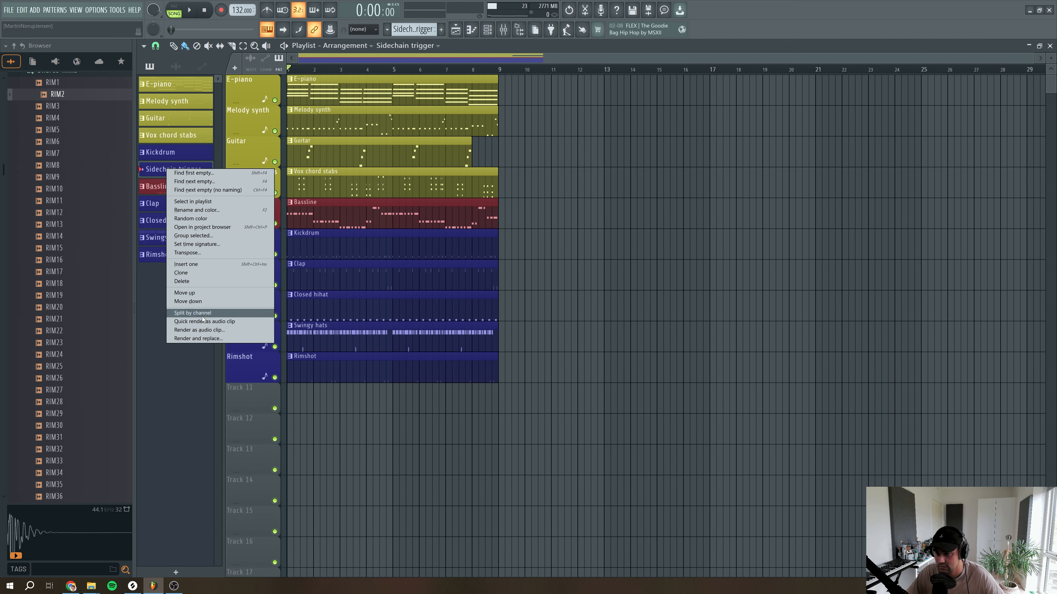
click(187, 286)
click(553, 328)
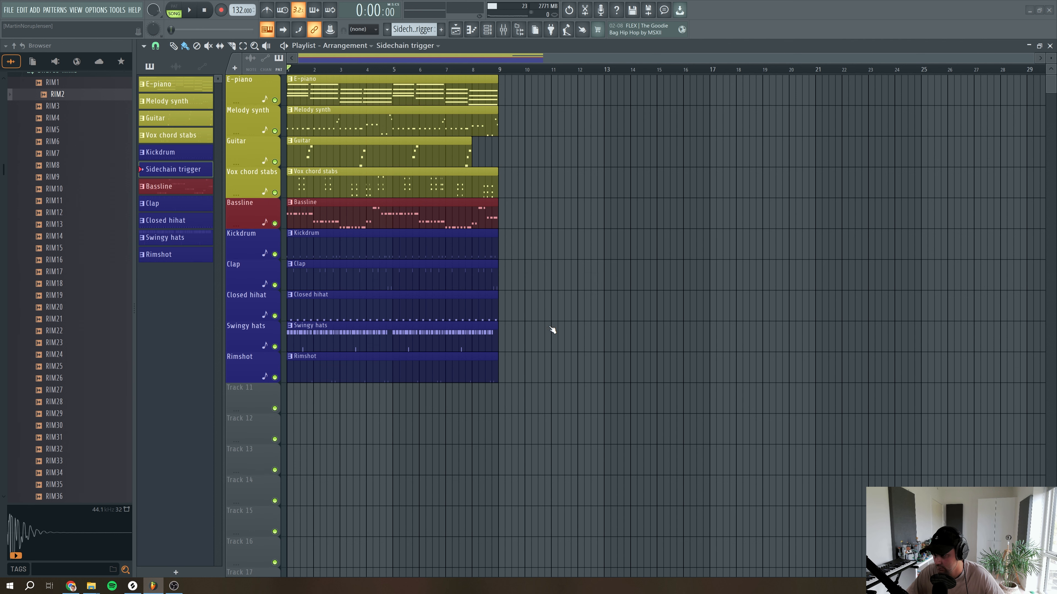
key(space)
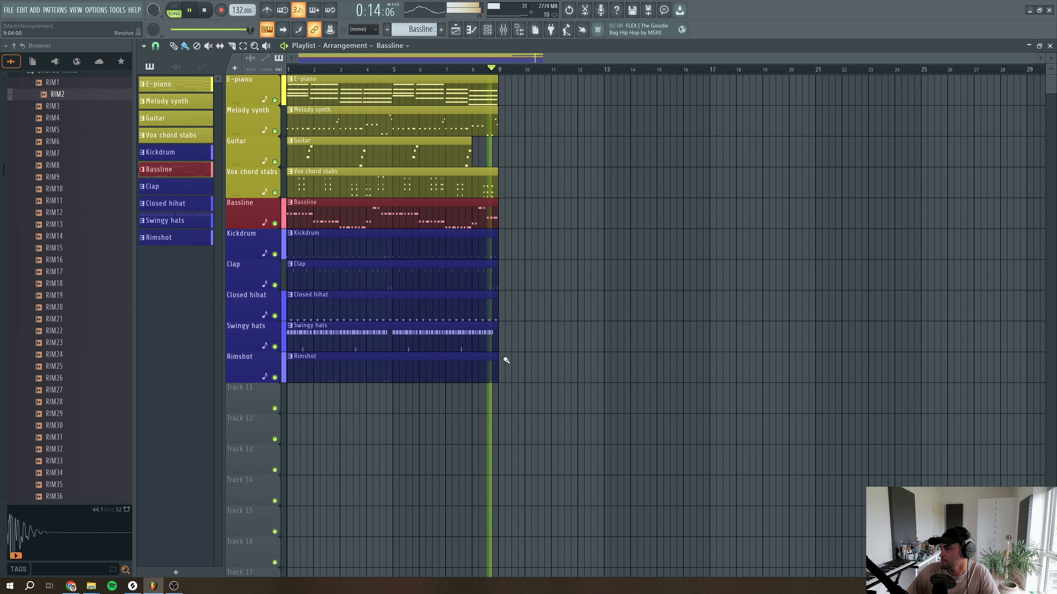
key(space)
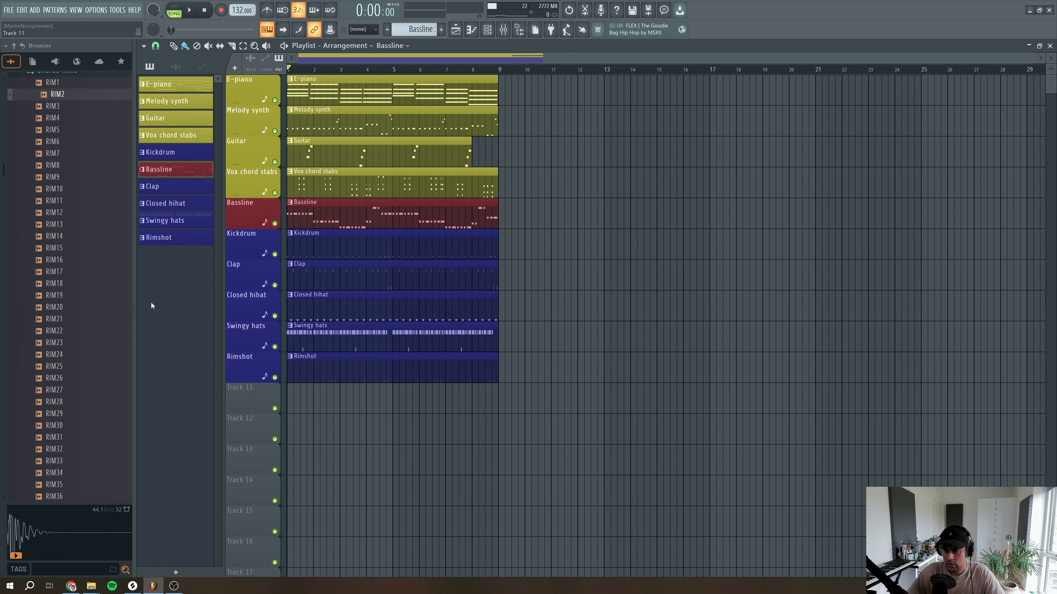
Add the LMA2_palma_restaurant_vibes_2 audio file as a clip on playlist track 11 and close the media player
key(alt+Tab)
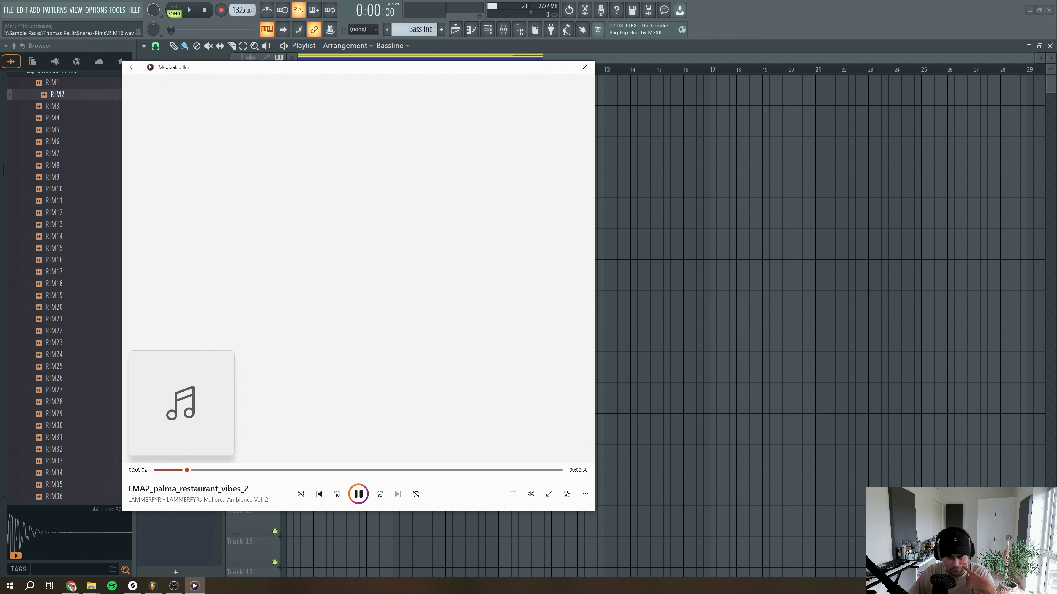
drag(684, 397, 670, 396)
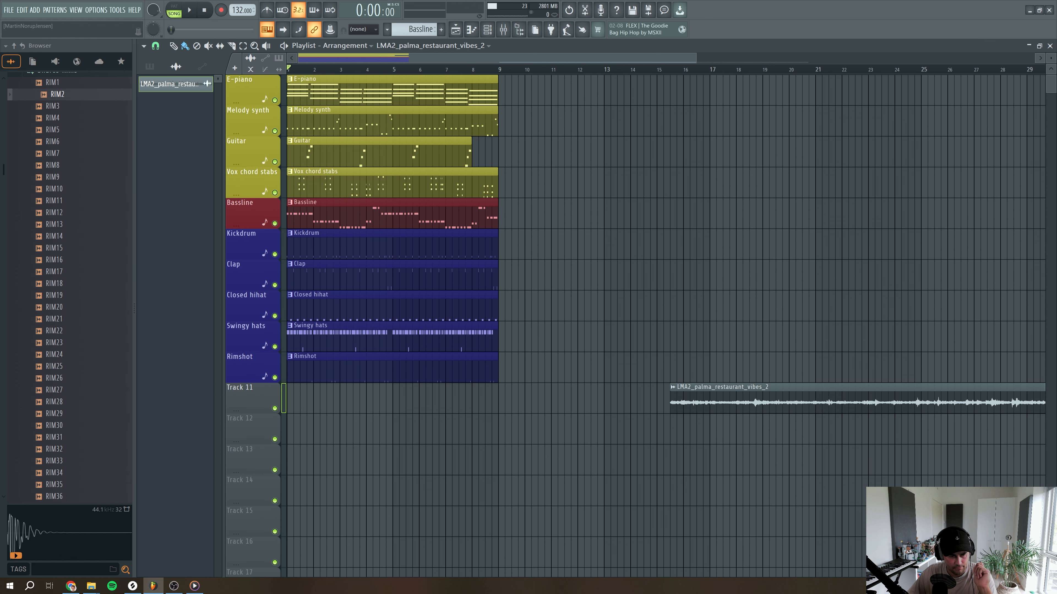
click(194, 586)
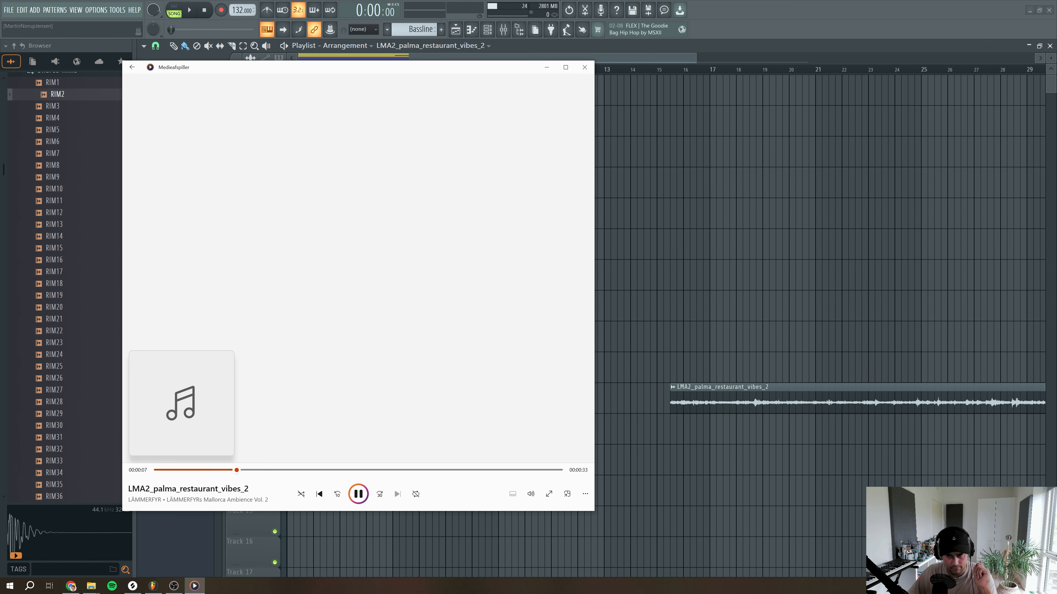
click(585, 69)
Move the restaurant ambience clip to bar 1, trim it to end with the other patterns at bar 9, and give it a very short fade-in
drag(739, 390, 394, 387)
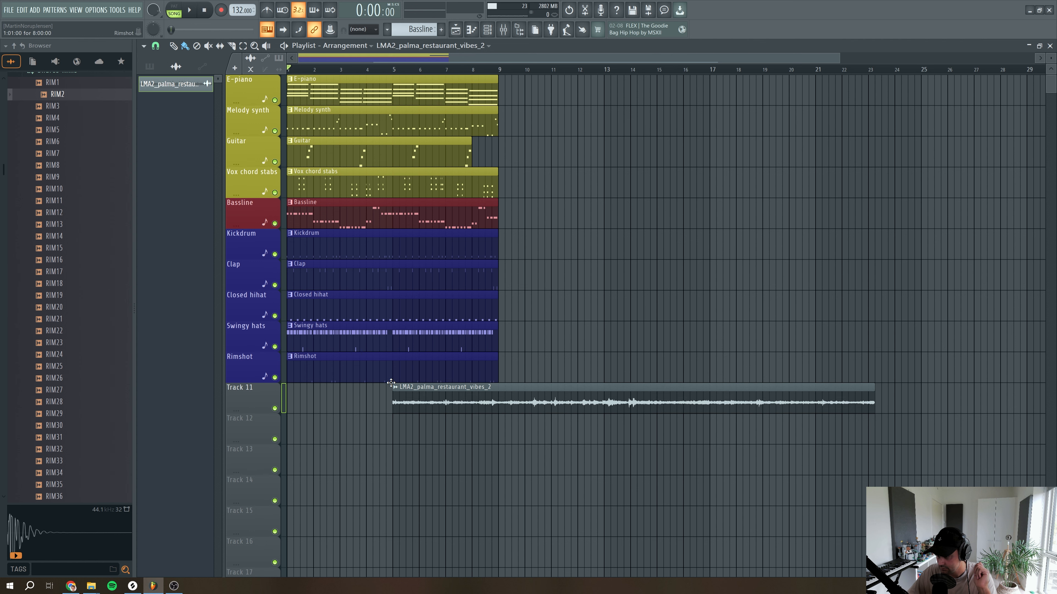
drag(536, 398, 401, 395)
drag(768, 384, 499, 391)
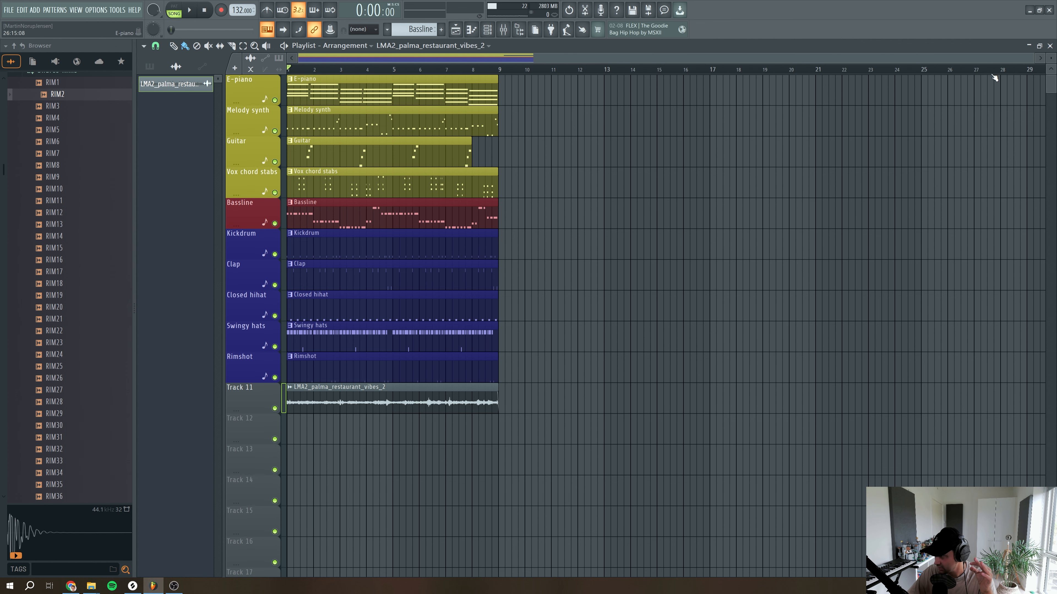
drag(1033, 60, 636, 306)
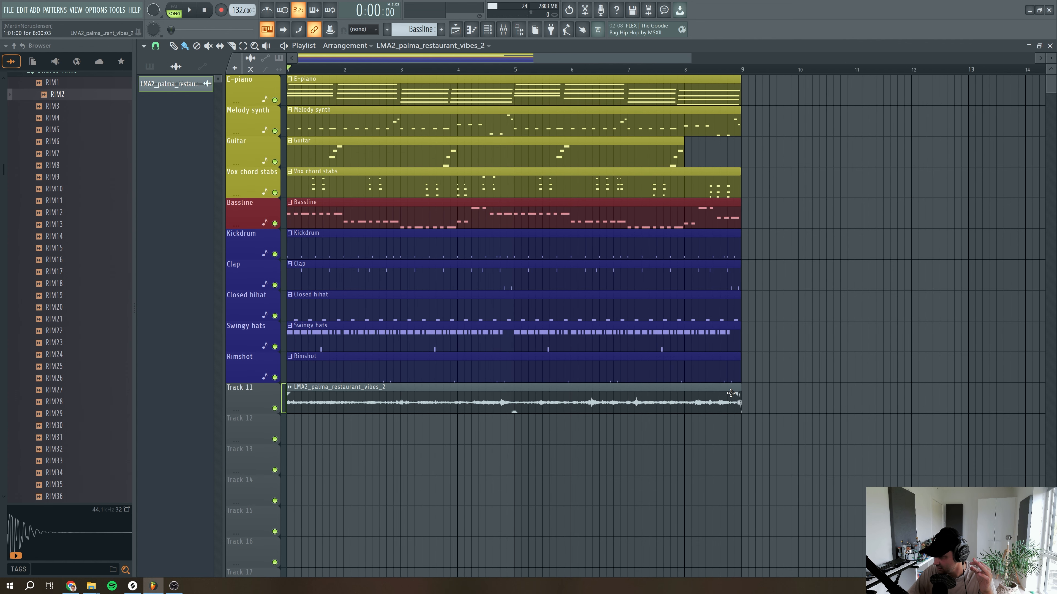
drag(292, 394, 293, 394)
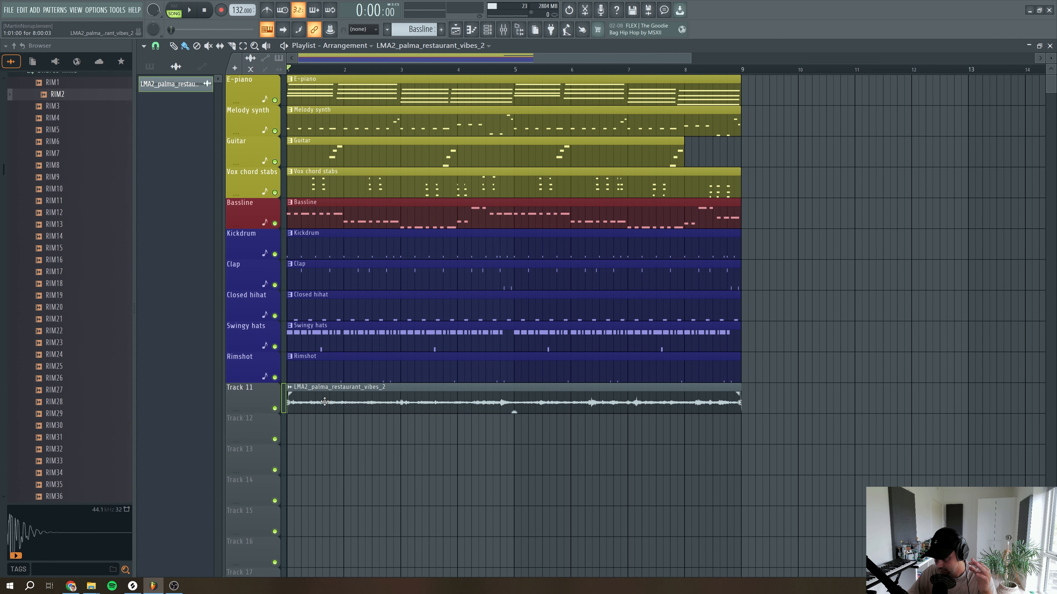
Lower the restaurant ambience clip's channel volume to 48% while the arrangement plays
double_click(323, 388)
key(space)
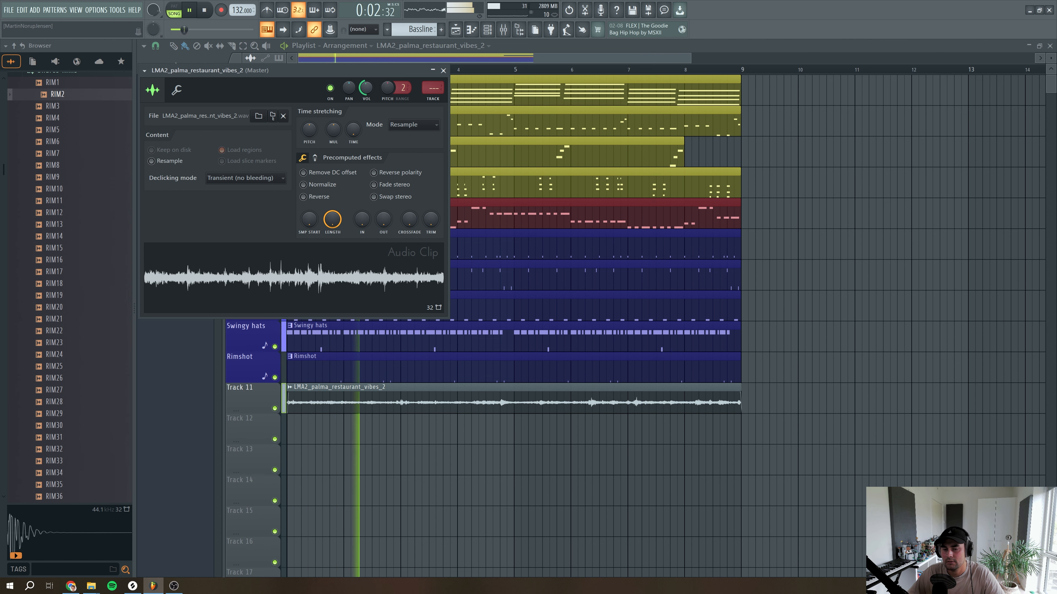
drag(364, 101, 363, 88)
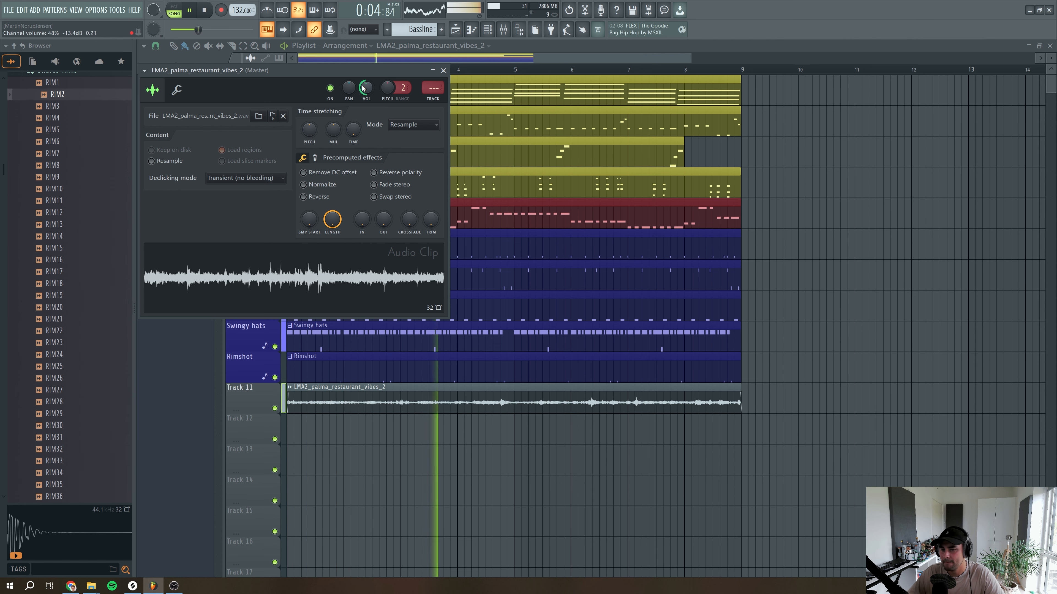
Stop playback and recolour the restaurant ambience channel with the previously used muted purple
key(space)
click(443, 71)
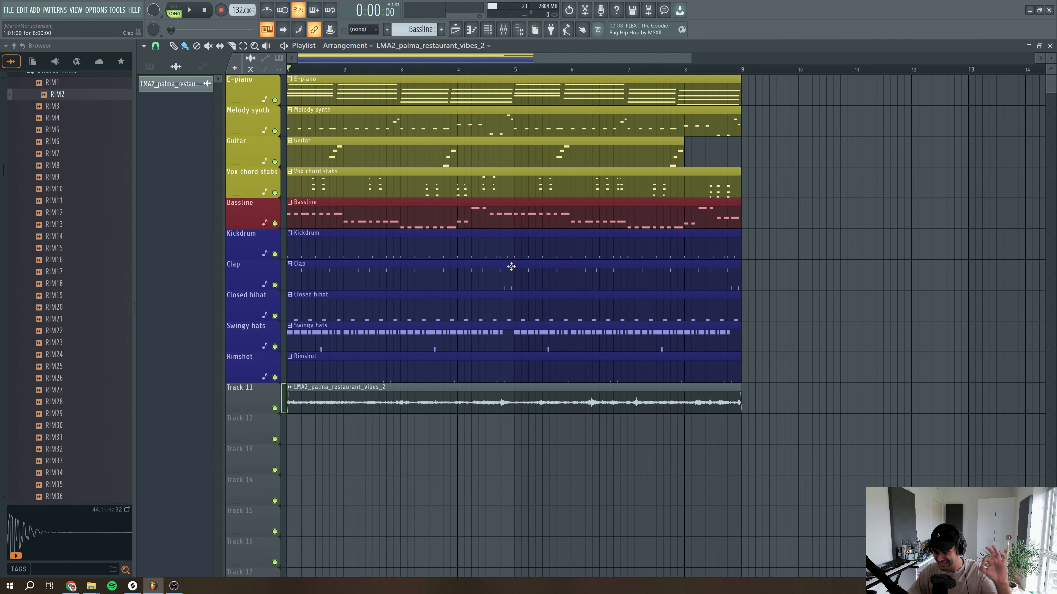
double_click(456, 406)
click(144, 70)
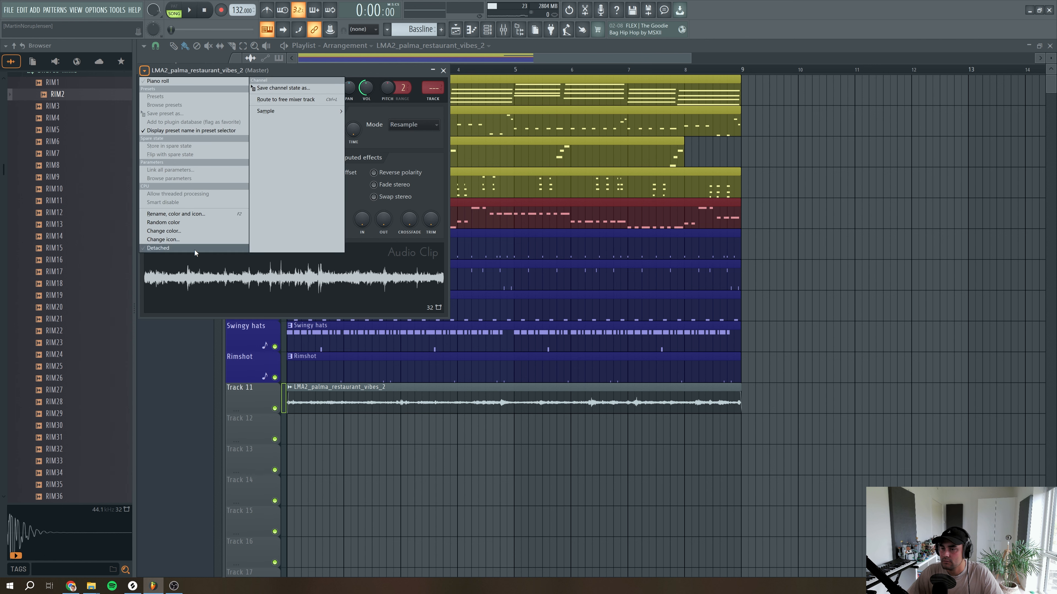
click(188, 213)
click(182, 203)
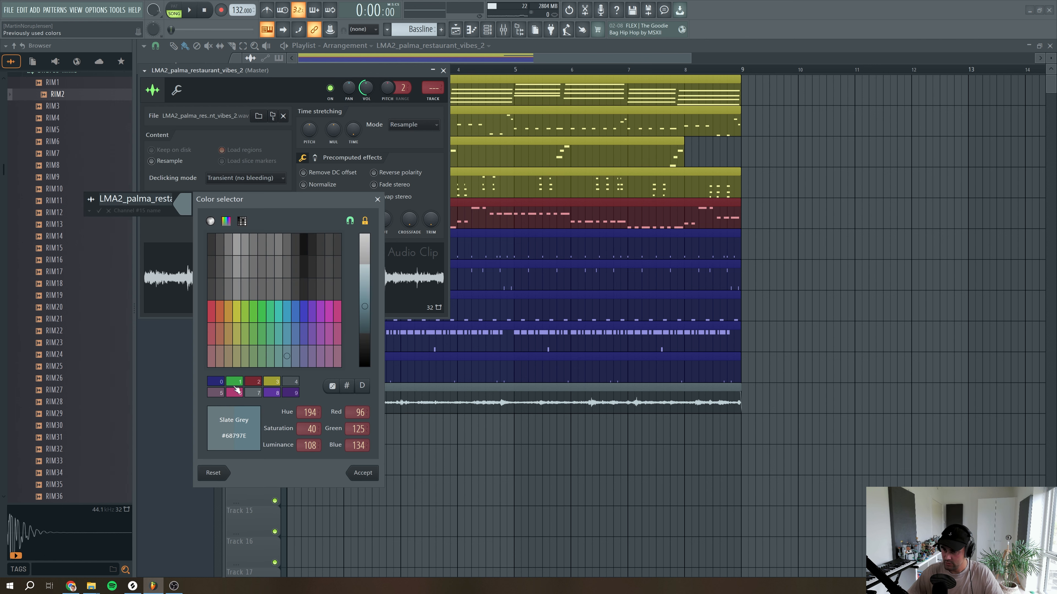
click(219, 393)
key(Return)
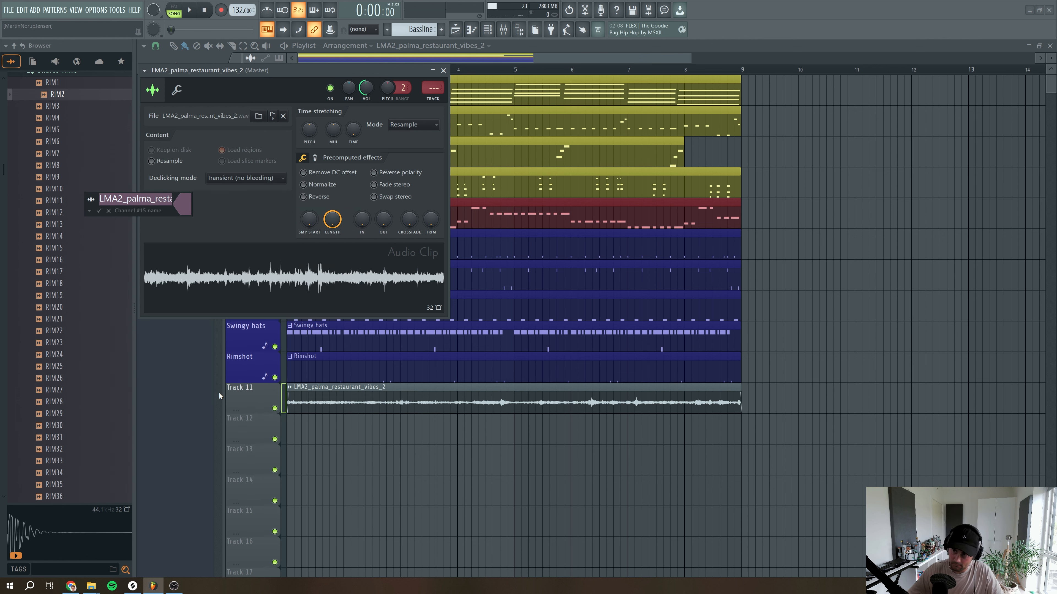
key(Return)
Route the restaurant ambience channel to its own mixer track and move that track past the drum bus to insert 15
key(ctrl+l)
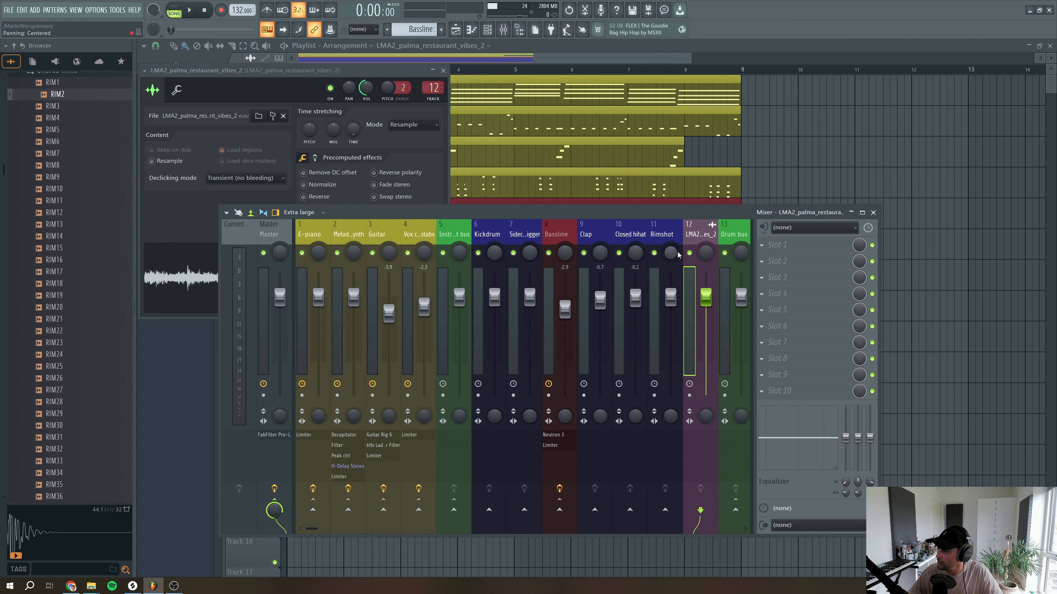
key(alt+Right)
key(alt+Right)
key(alt+Right)
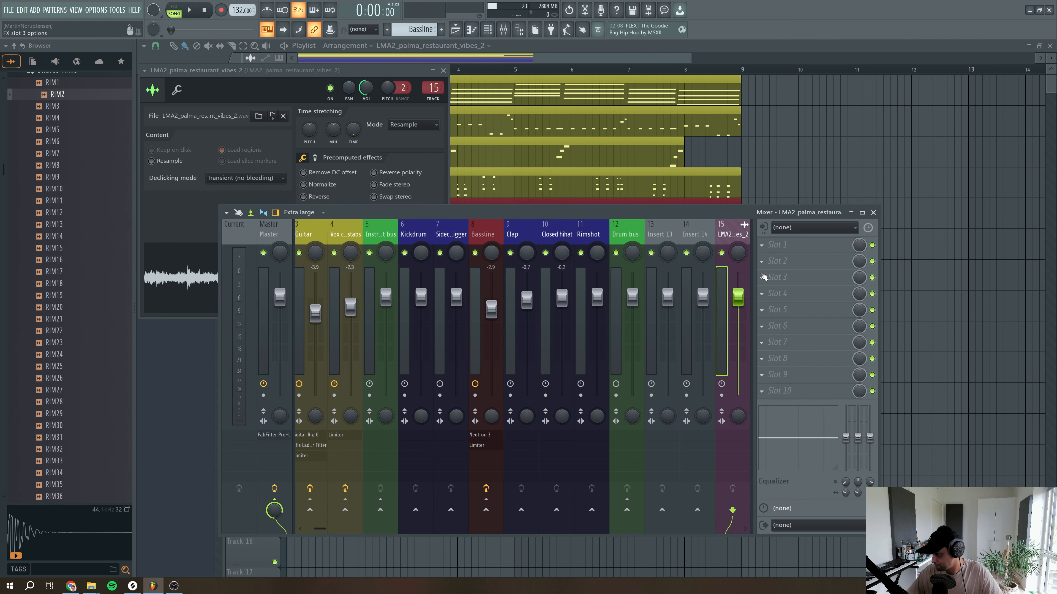
Cut the ambience track's low-shelf equalizer band at 333 Hz to -18 dB and play the arrangement
drag(846, 437, 845, 476)
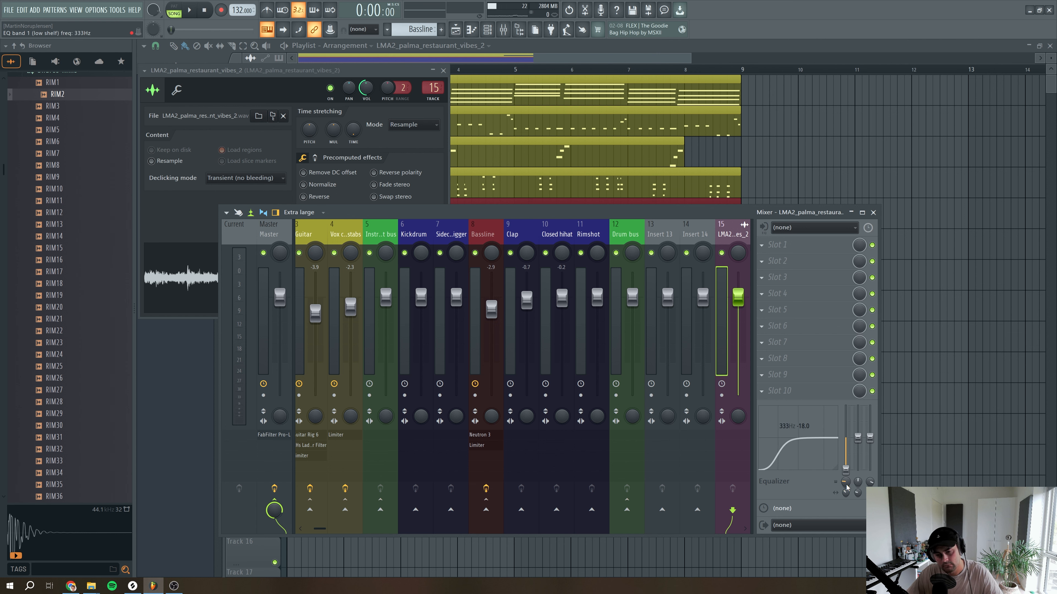
key(space)
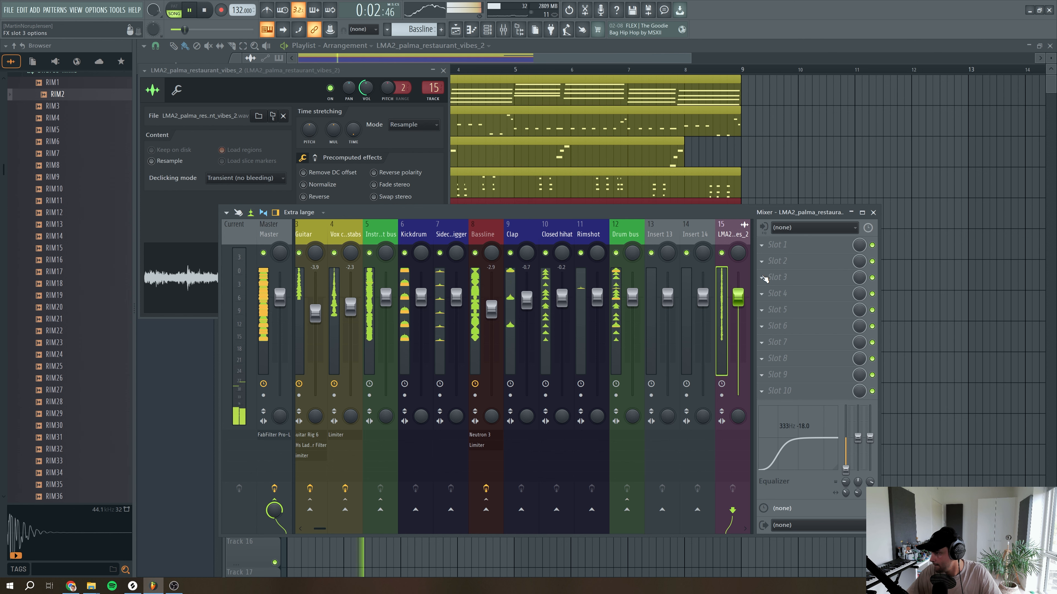
Stop playback and load ShaperBox 2 into effect slot 3 of the restaurant ambience mixer track
click(765, 279)
key(space)
mouse_move(945, 404)
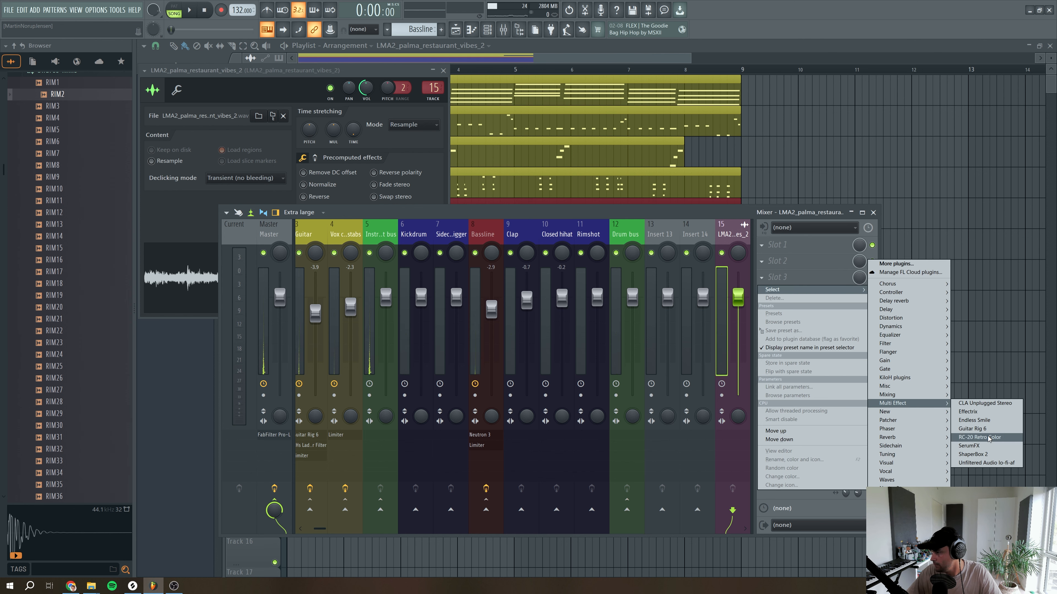
click(976, 454)
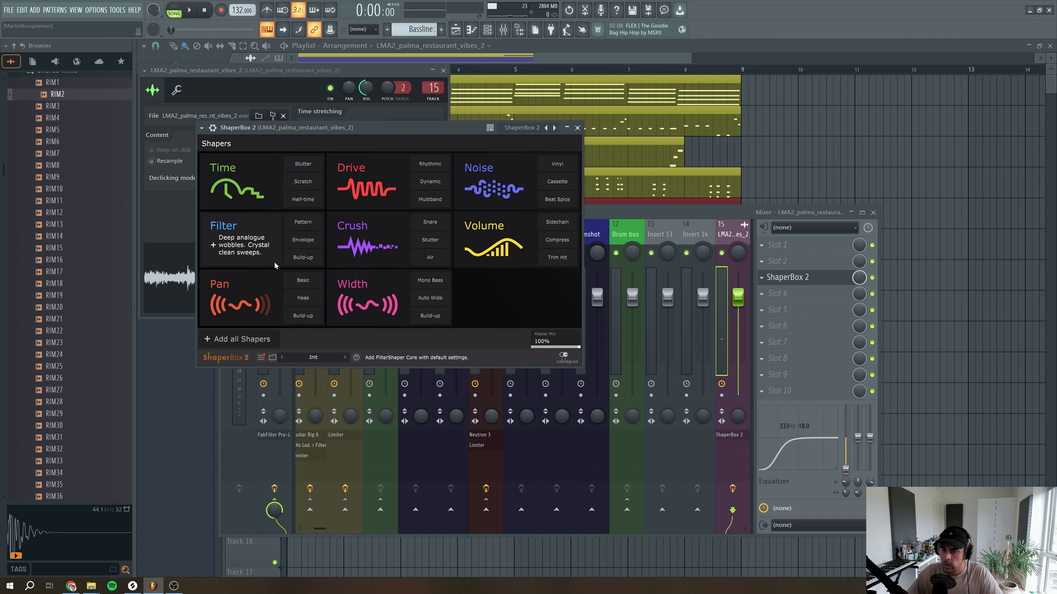
Add a Pan shaper in ShaperBox 2 and give it the third Rhythm 1 curve
click(261, 294)
click(242, 312)
click(255, 323)
Lower the Pan shaper's mix to 47%, listening to the arrangement while adjusting it, and close ShaperBox 2
drag(556, 155, 535, 155)
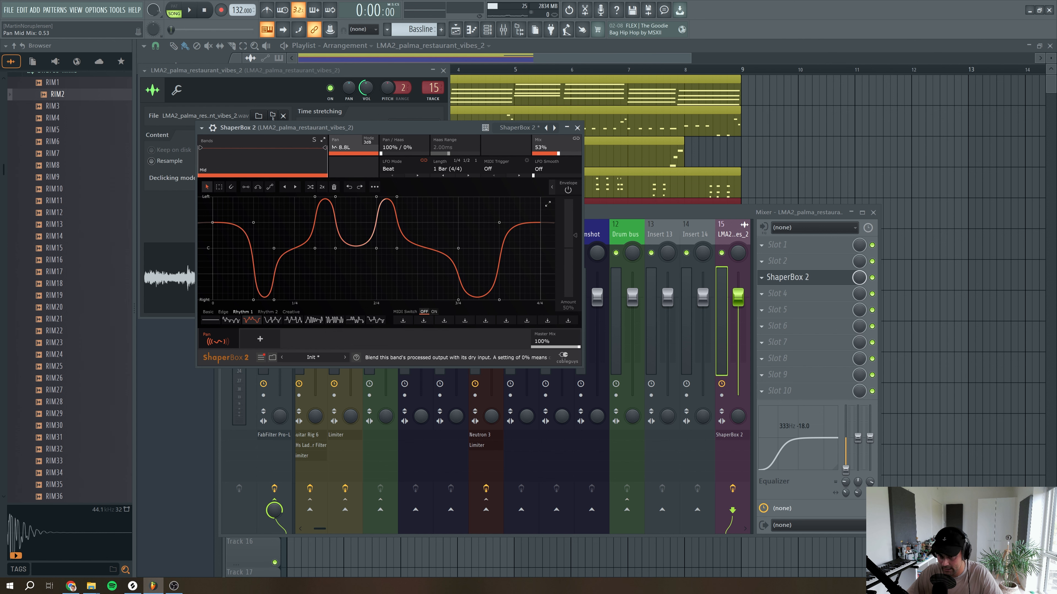
key(space)
scroll(555, 154, down, 3)
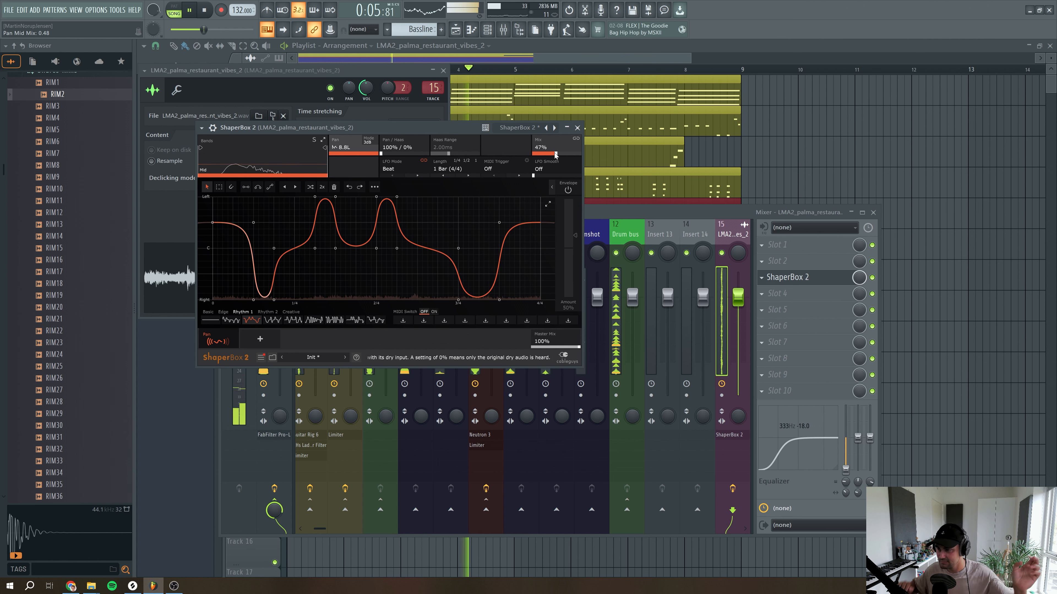
click(577, 127)
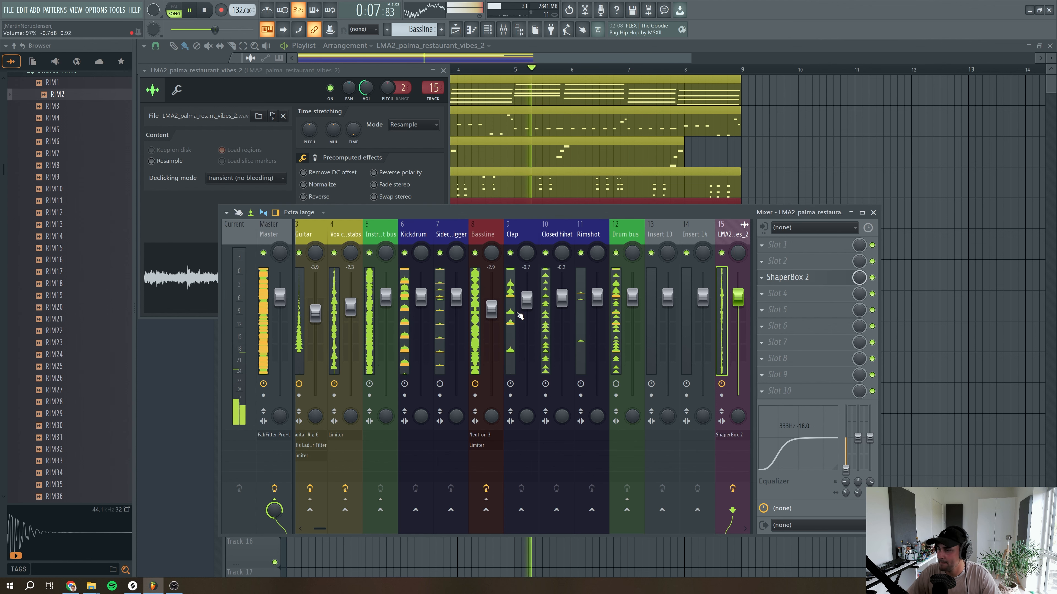
Lower the palma restaurant ambience mixer track's level to -0.9 dB, stop playback, and close the mixer and clip settings
drag(738, 297, 737, 302)
key(space)
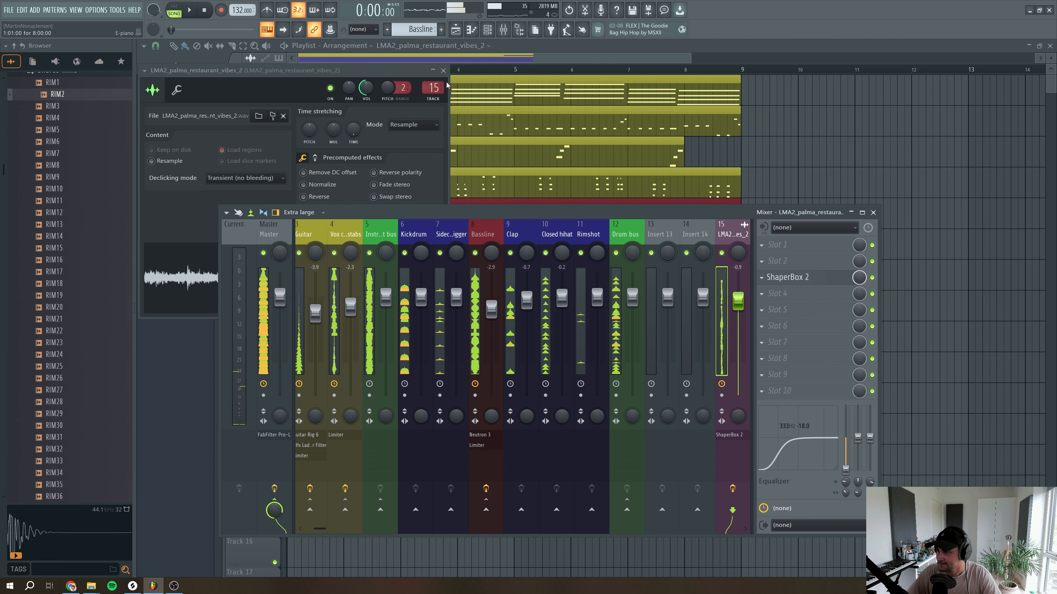
click(443, 70)
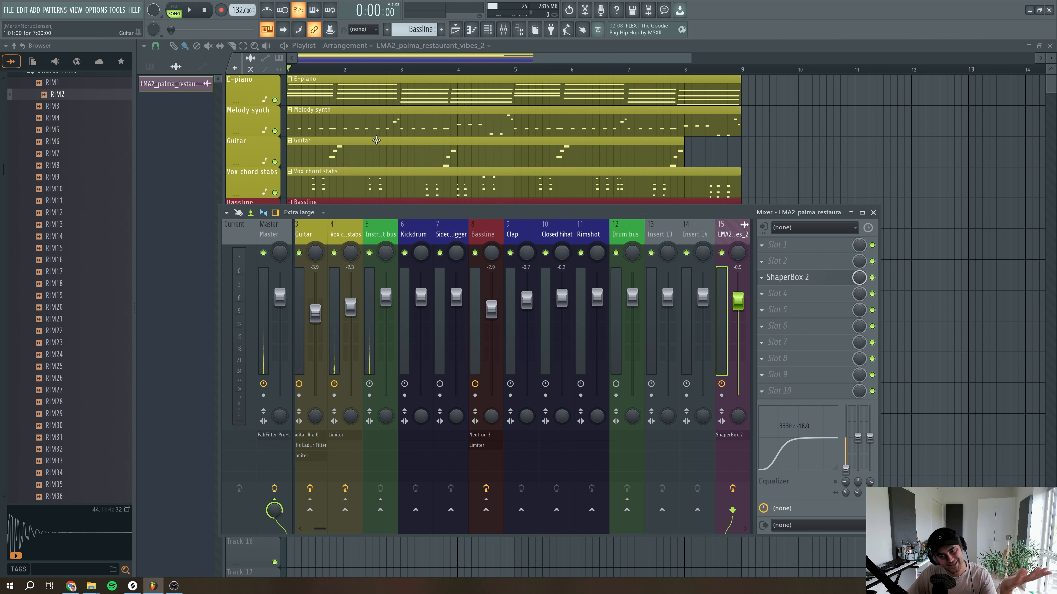
key(F9)
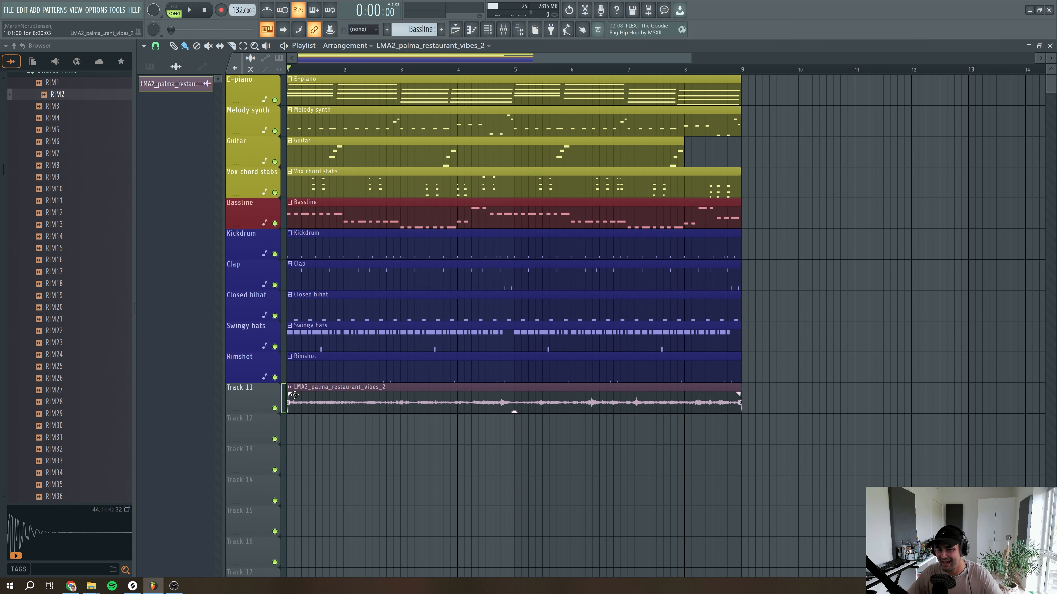
double_click(316, 402)
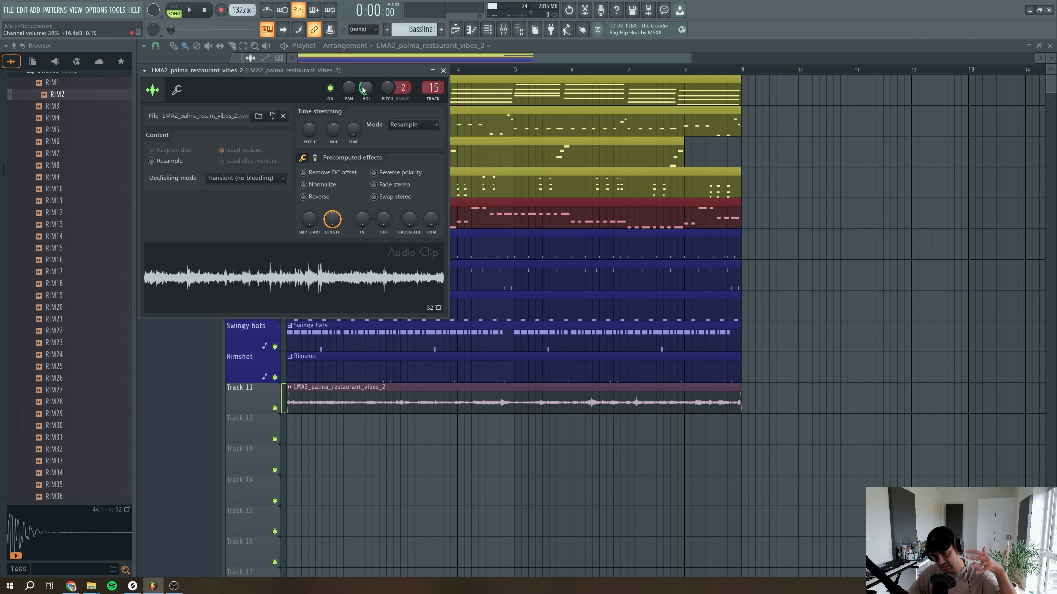
click(443, 71)
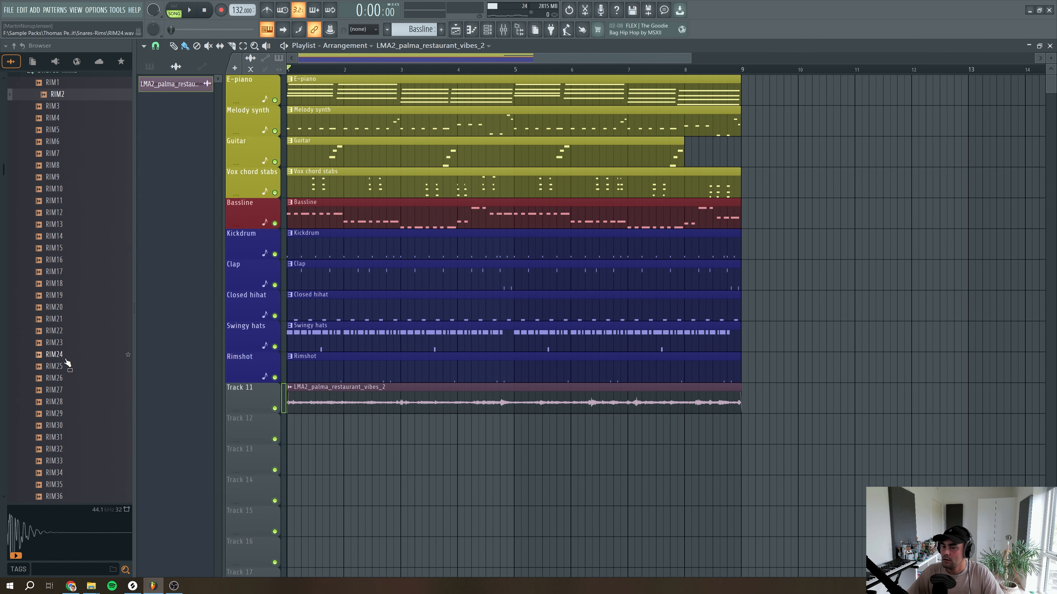
Switch to Splice, clear the sound library's filters, and search the filenames for "crackle"
key(alt+Tab)
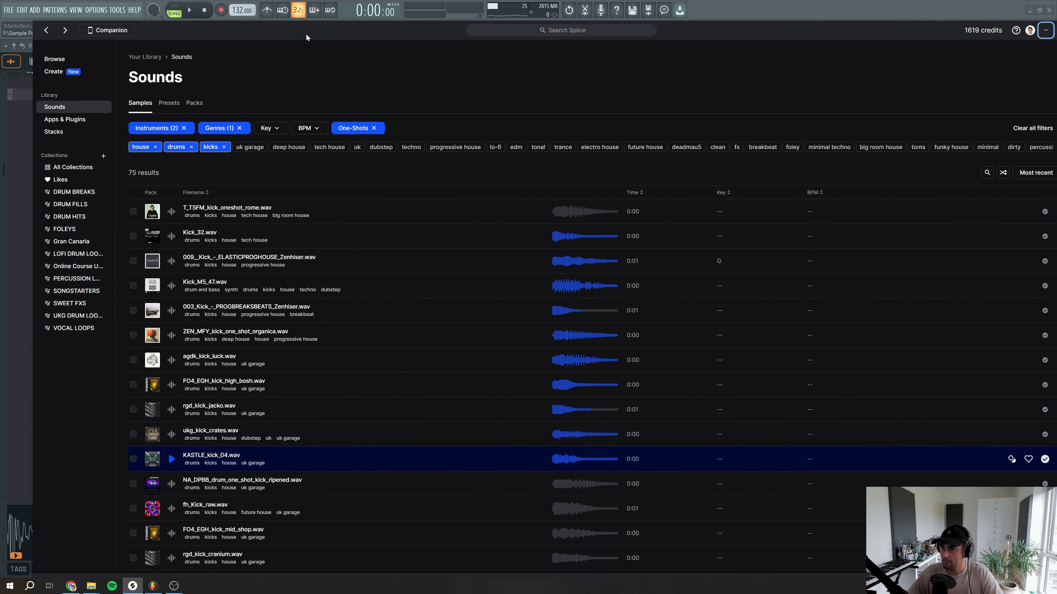
click(1045, 30)
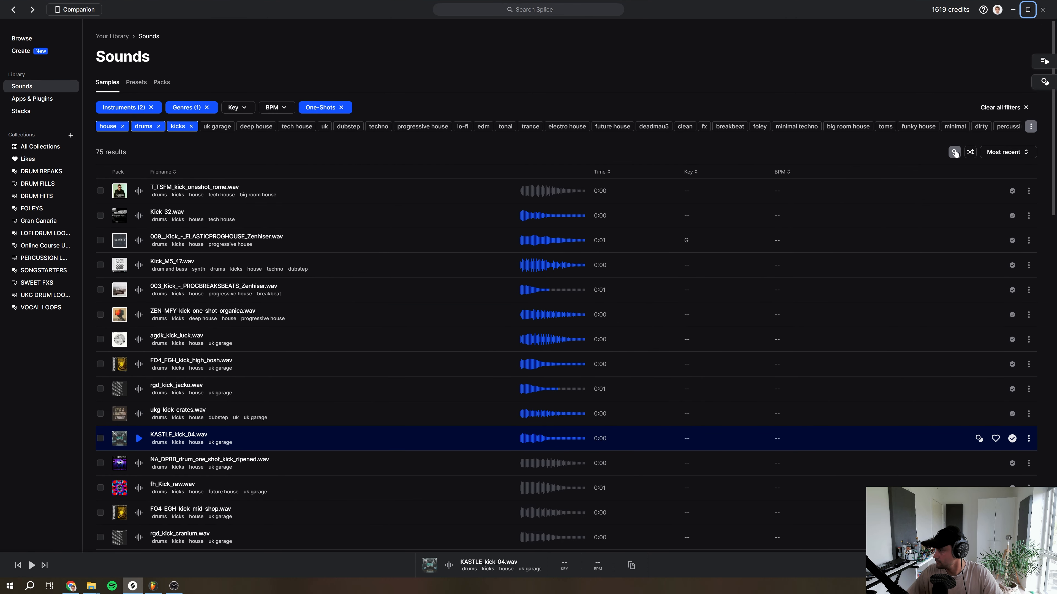
click(1002, 107)
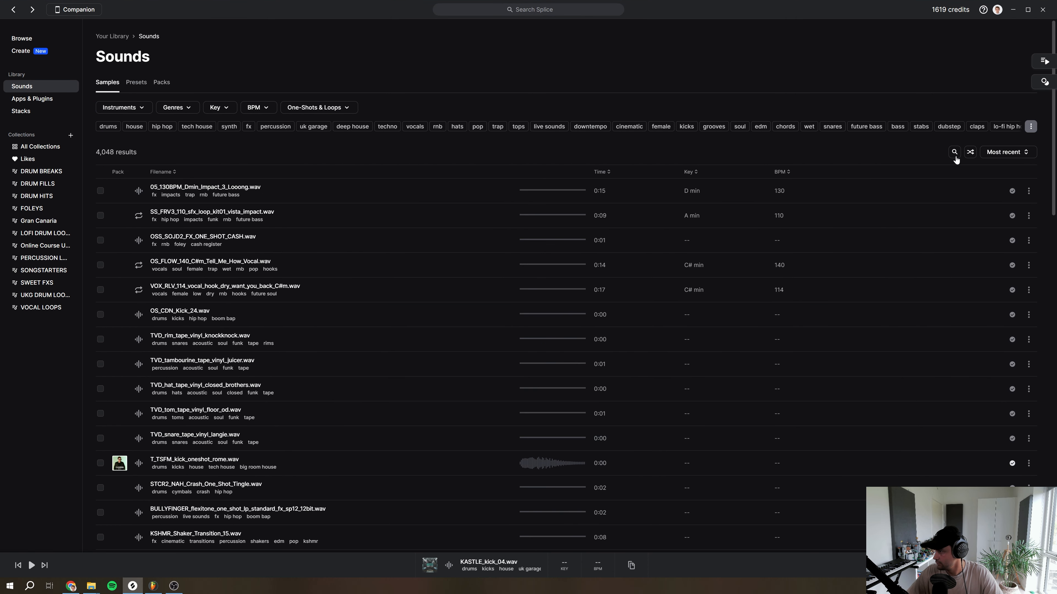
click(955, 152)
text(cr)
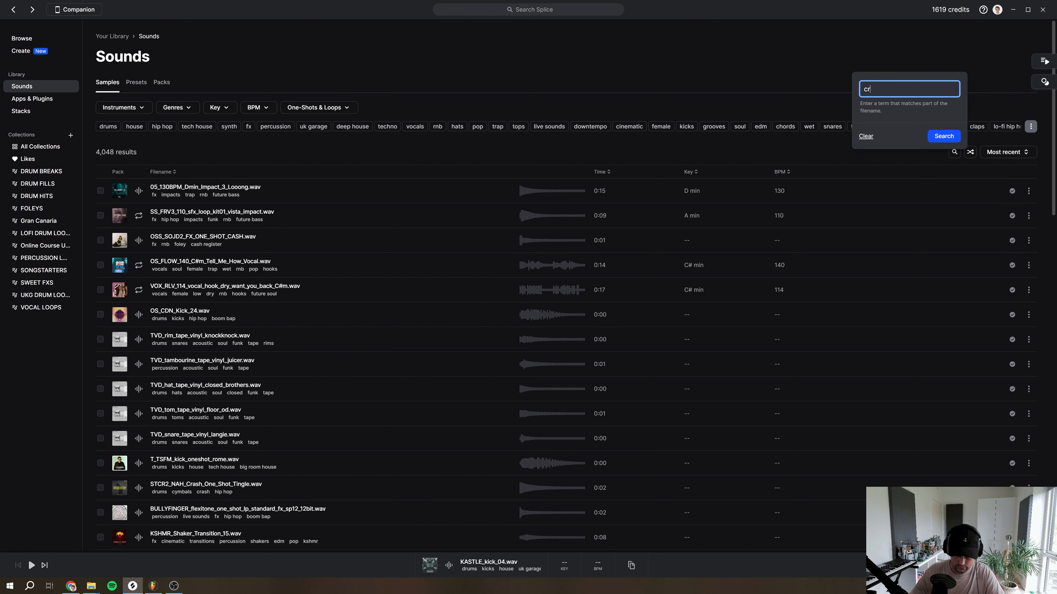
text(ackle)
key(Return)
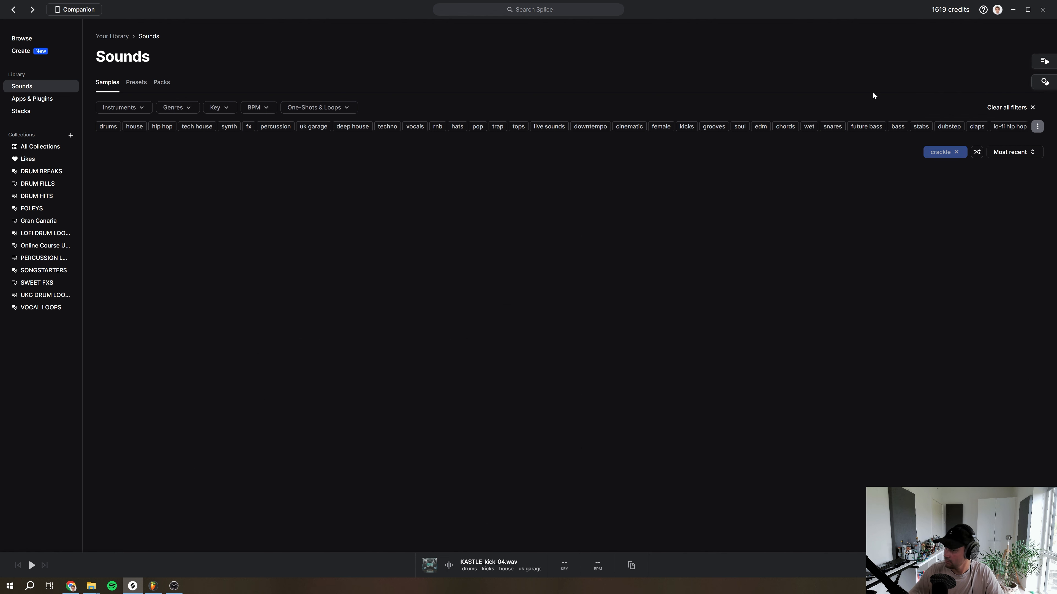
Audition the first three crackle samples in the search results
click(139, 190)
click(138, 216)
click(138, 235)
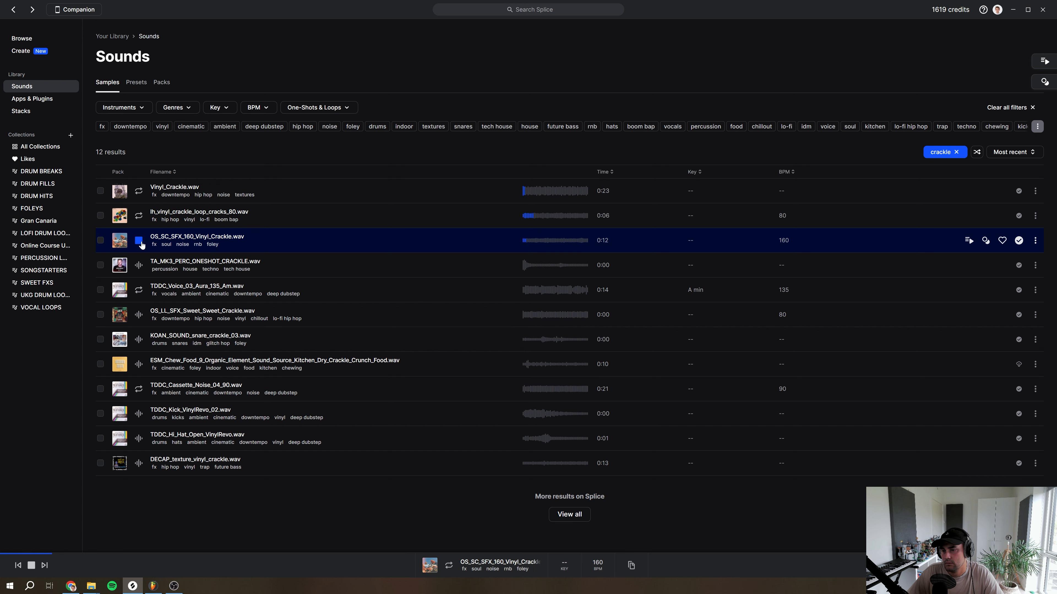
Place OS_SC_SFX_160_Vinyl_Crackle.wav on Track 12 of the FL Studio playlist and put the Splice window away
drag(895, 17, 33, 76)
drag(494, 387, 346, 435)
key(alt+Tab)
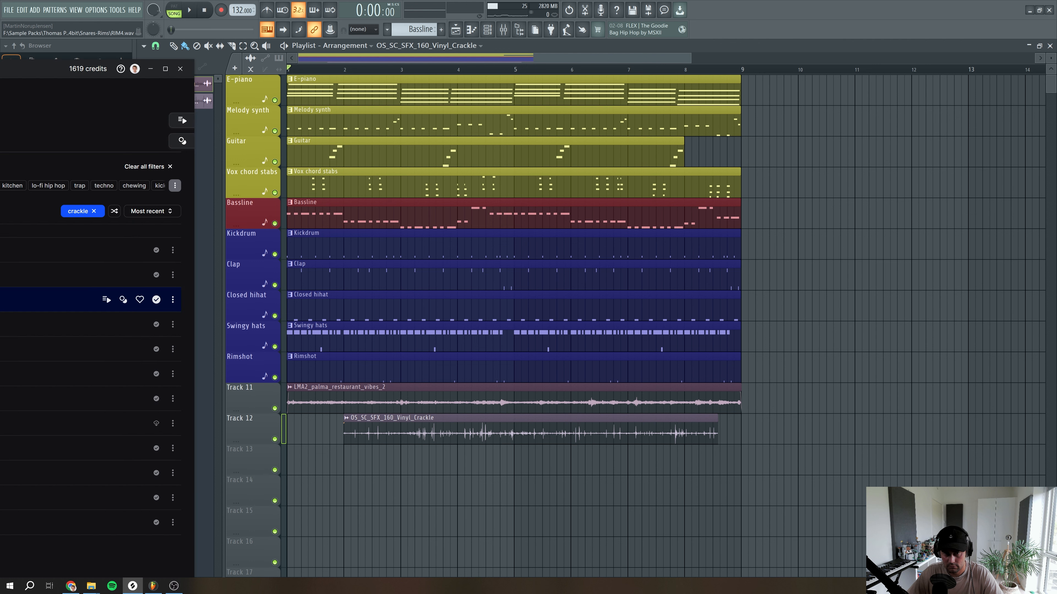
click(151, 69)
Align the vinyl crackle clip to bar 1 and repeat it as one-bar clips at -2.3 dB up to bar 9
drag(396, 429, 339, 429)
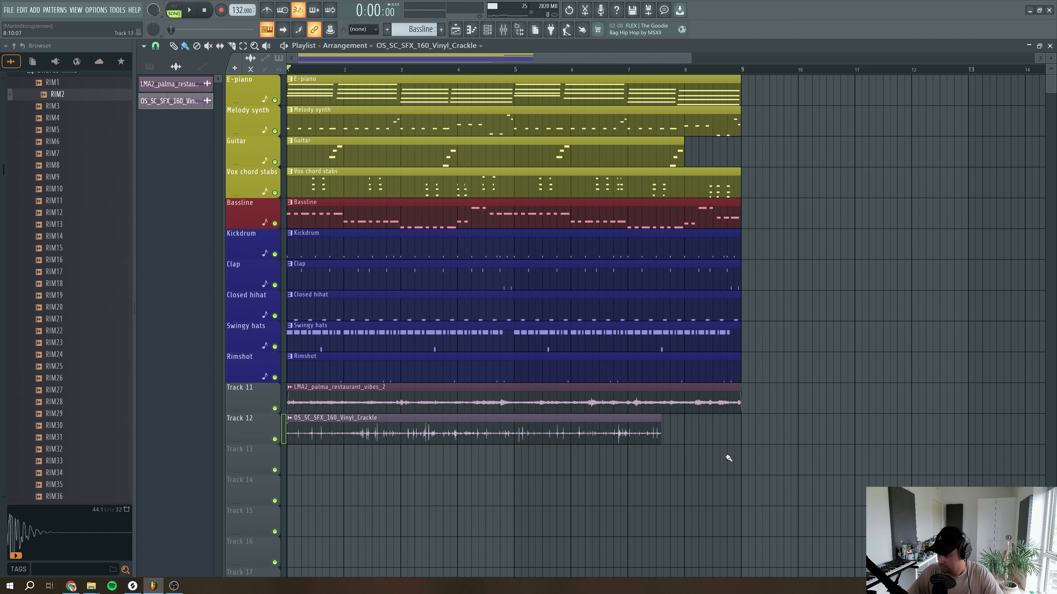
drag(661, 421, 357, 420)
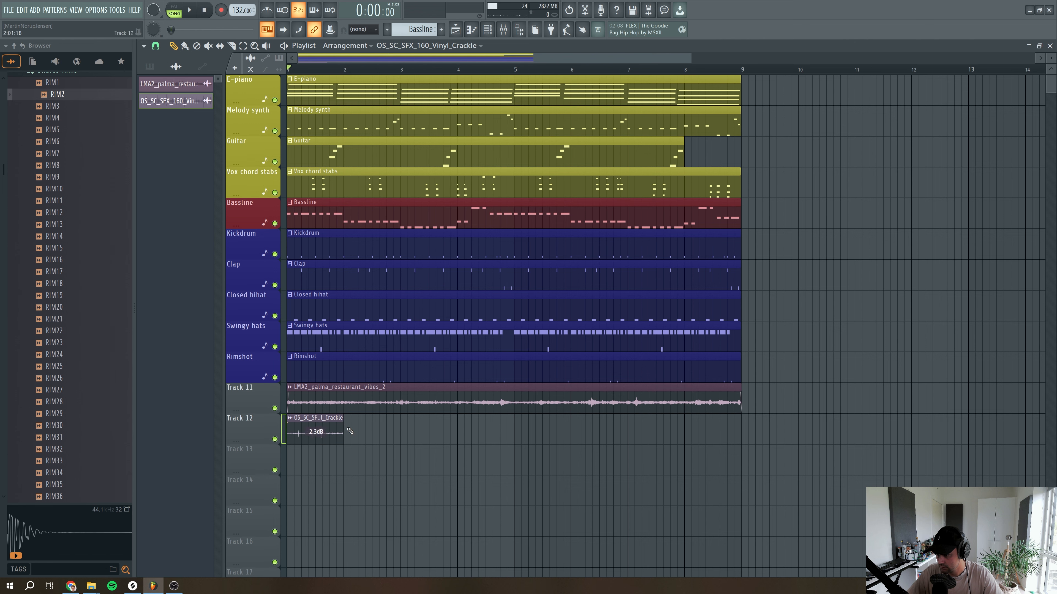
drag(358, 427, 729, 429)
Play the arrangement and lower the vinyl crackle channel's volume to about 40%
key(space)
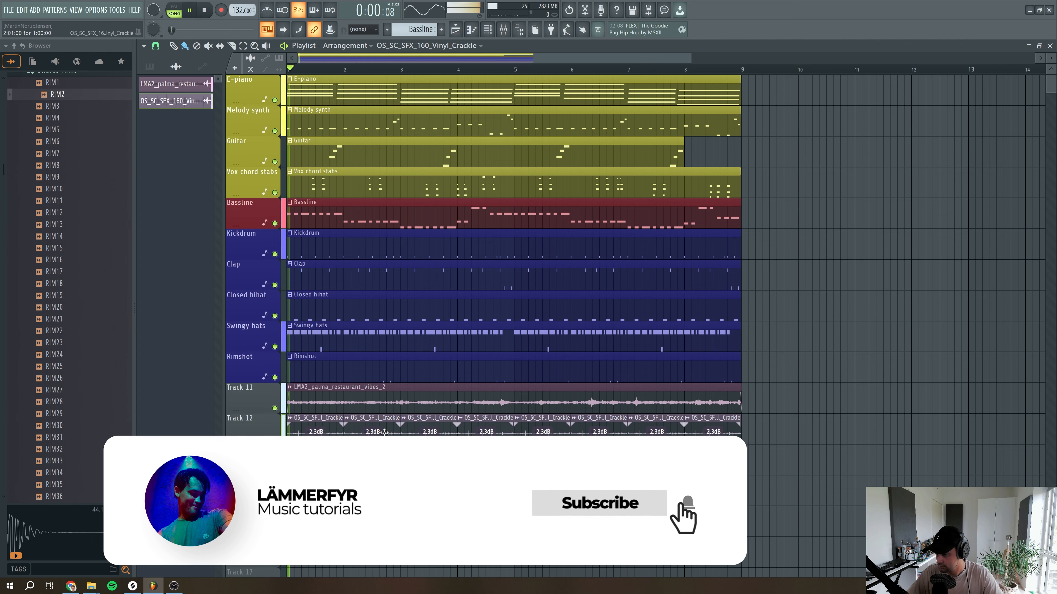
double_click(331, 425)
drag(381, 102, 381, 121)
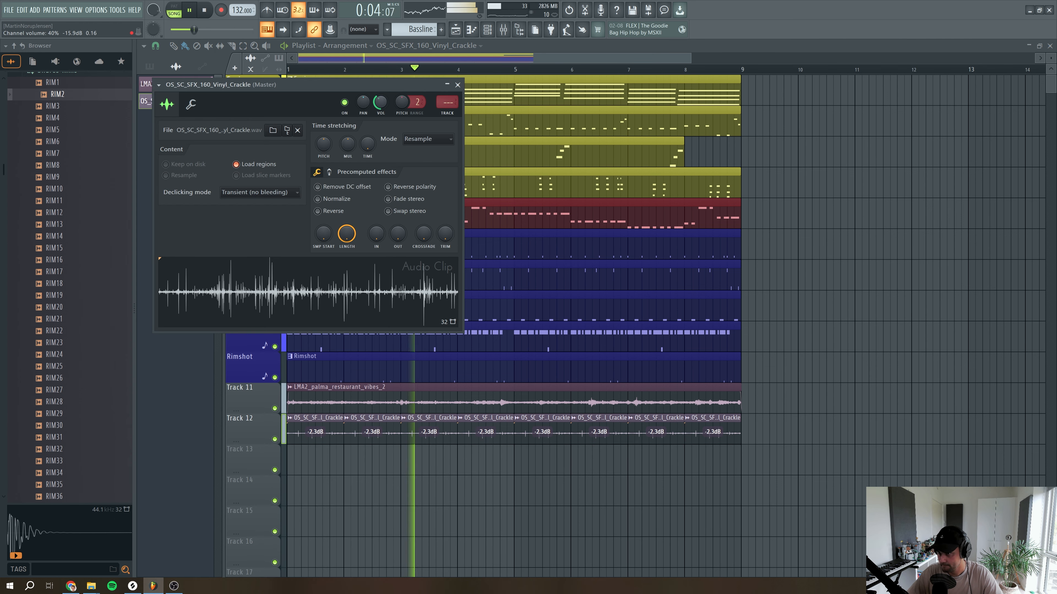
Rename the vinyl crackle channel as "Texture vinyl" and give it the first saved preset colour
click(158, 85)
click(192, 233)
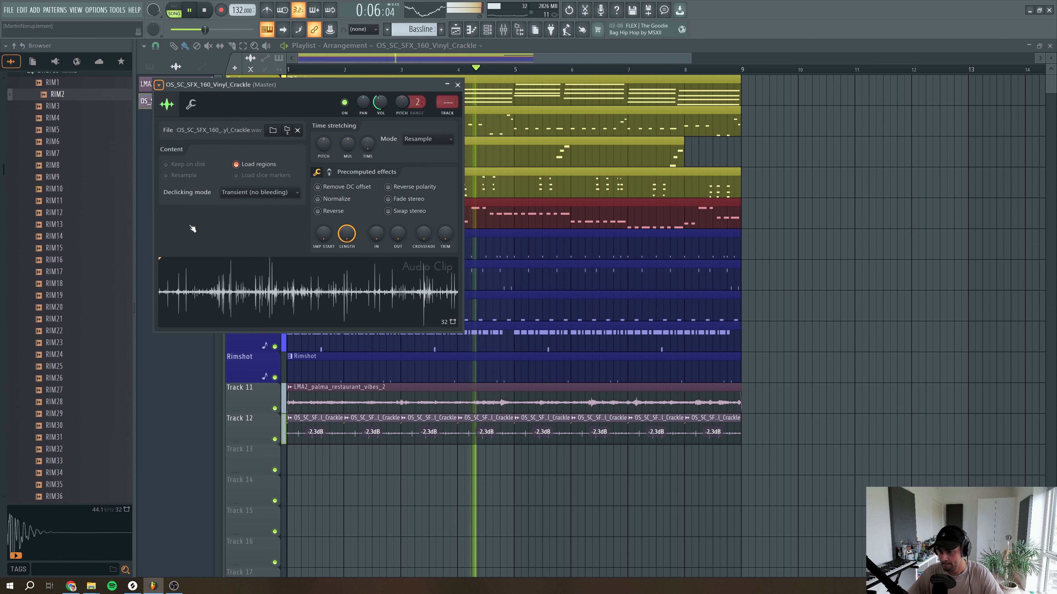
text(T)
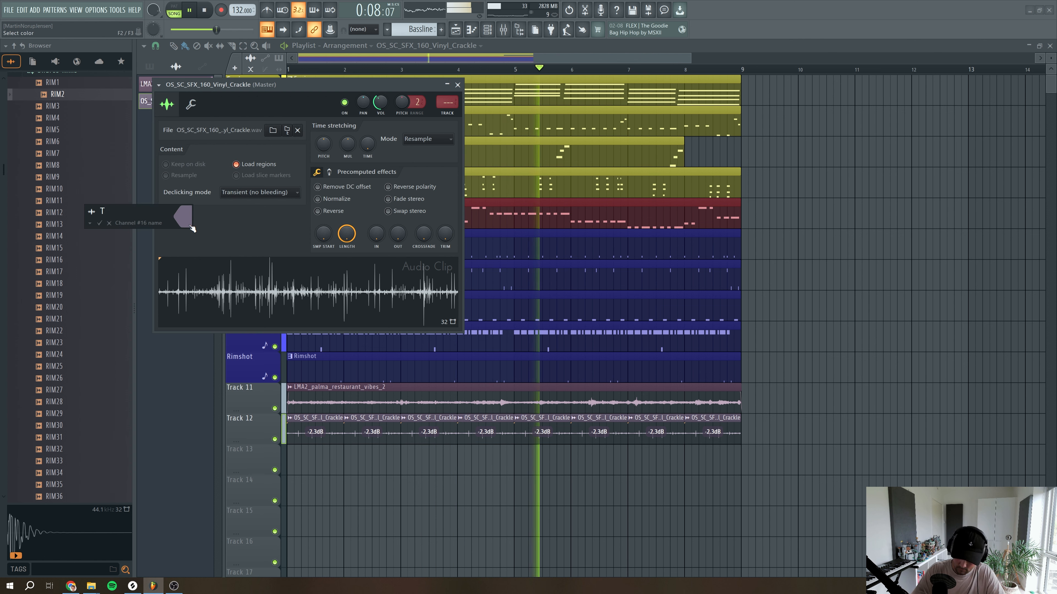
text(exture )
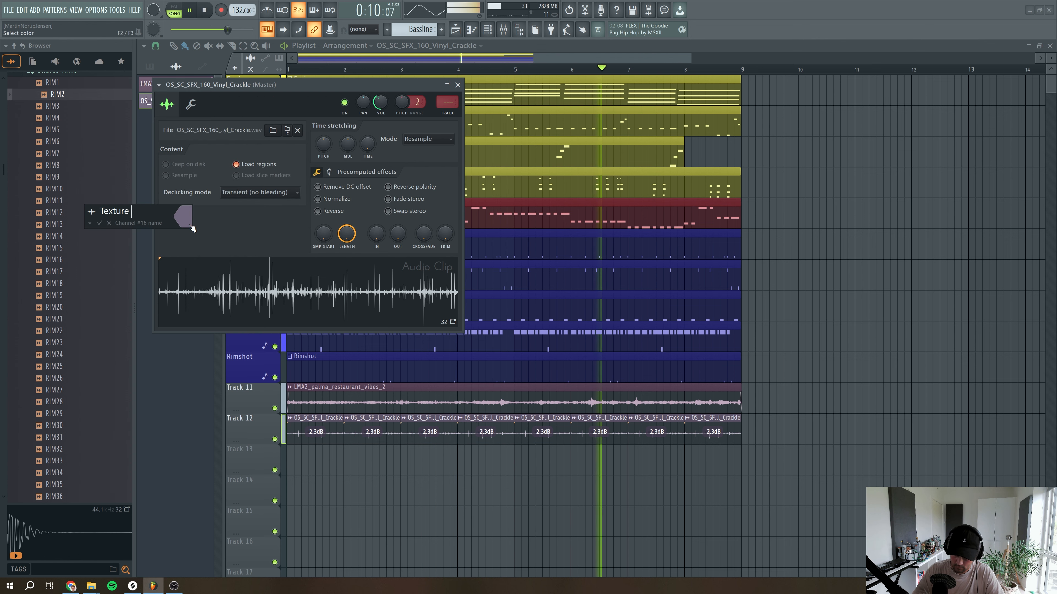
text(vinyl)
click(183, 215)
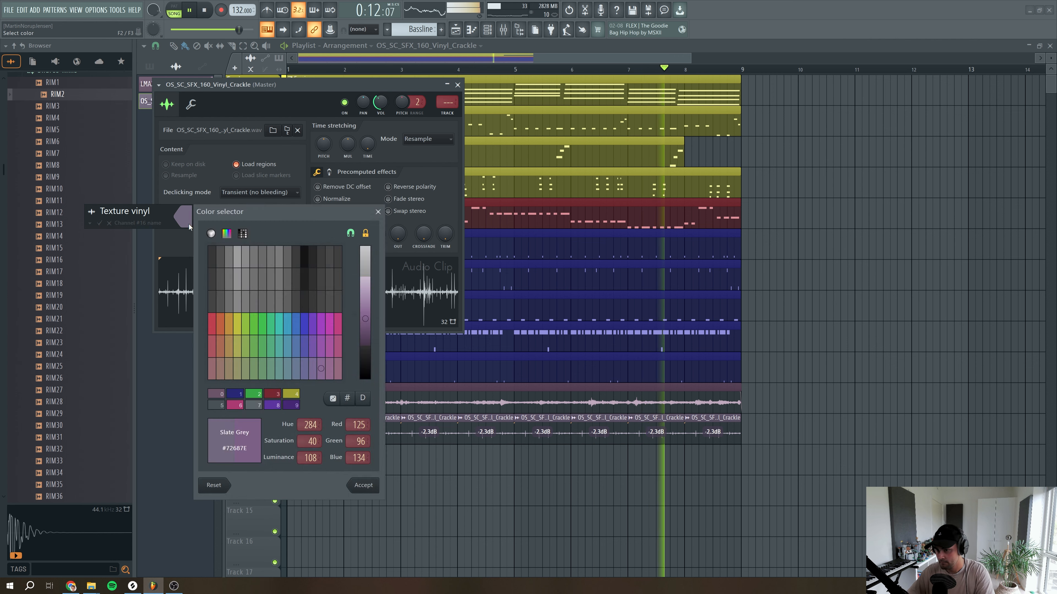
click(218, 393)
key(Return)
Route the Texture vinyl channel to mixer track 13 and restart playback
key(ctrl+l)
key(space)
key(space)
Move the palma restaurant ambience mixer track to insert 14, directly beside Texture vinyl
click(733, 237)
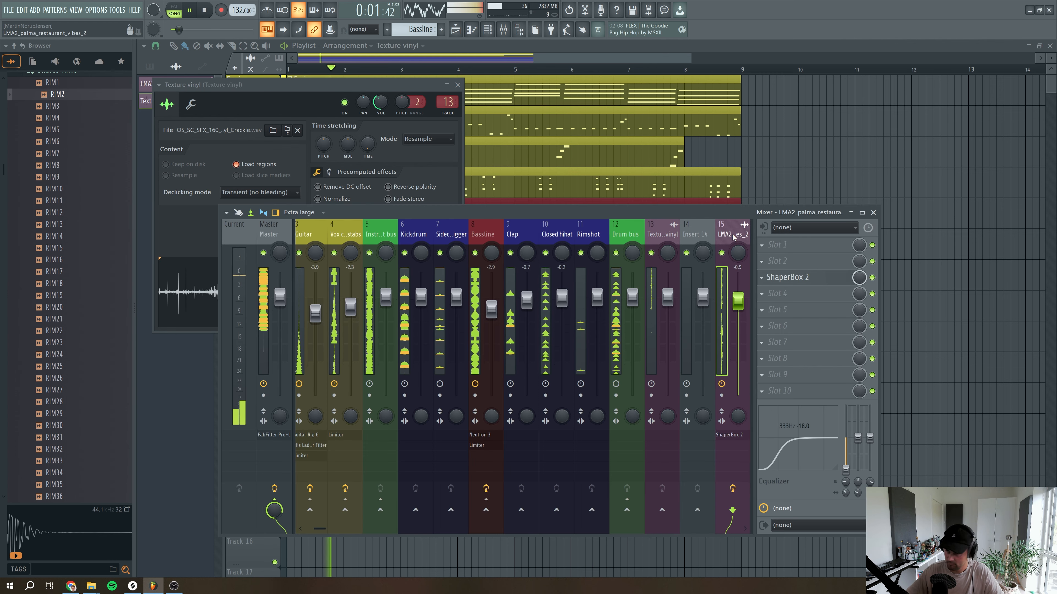
key(alt+Left)
click(733, 237)
click(712, 234)
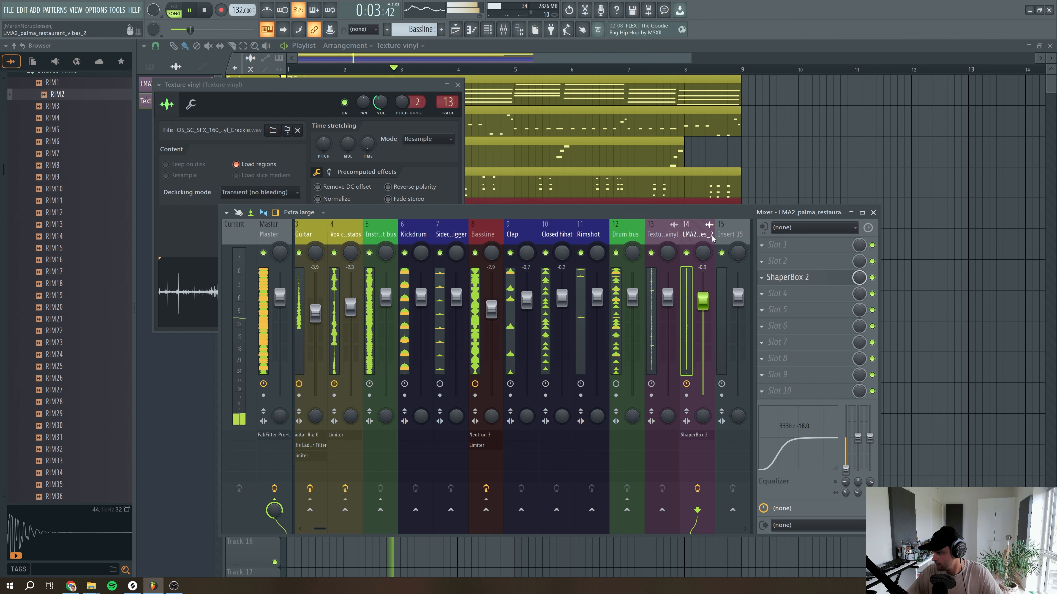
Set the ambience mixer track to -1.7 dB and Texture vinyl to -3.3 dB, closing the windows and stopping playback
drag(707, 295, 708, 298)
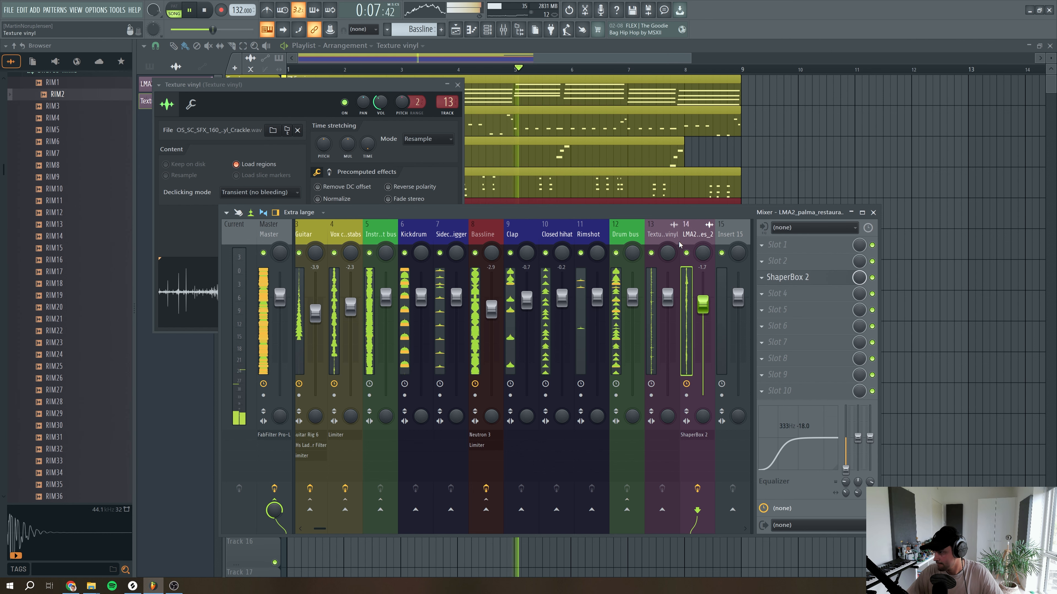
click(660, 228)
drag(667, 297, 667, 311)
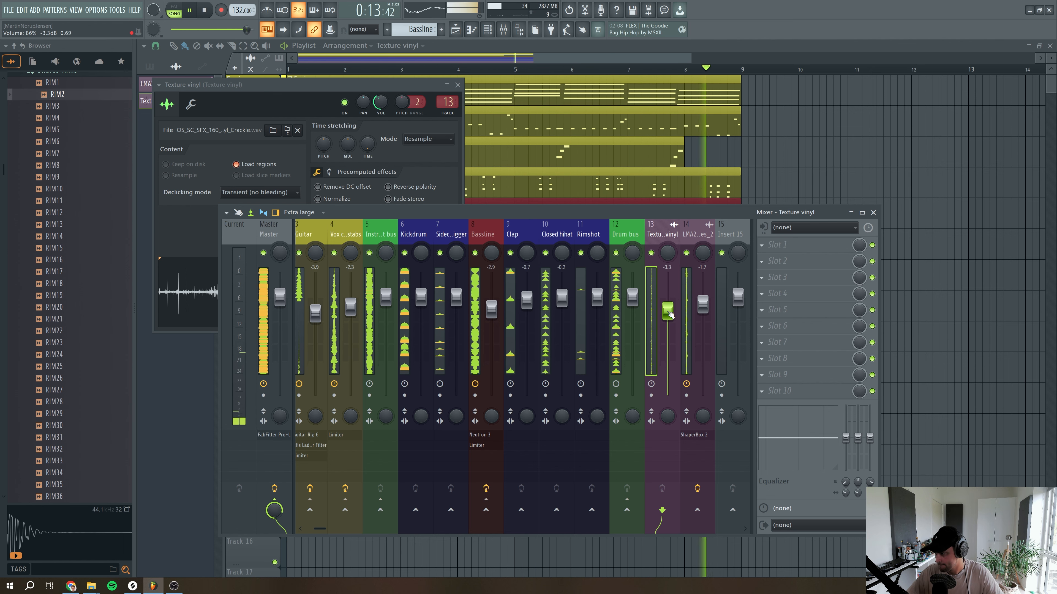
click(458, 85)
key(F9)
key(space)
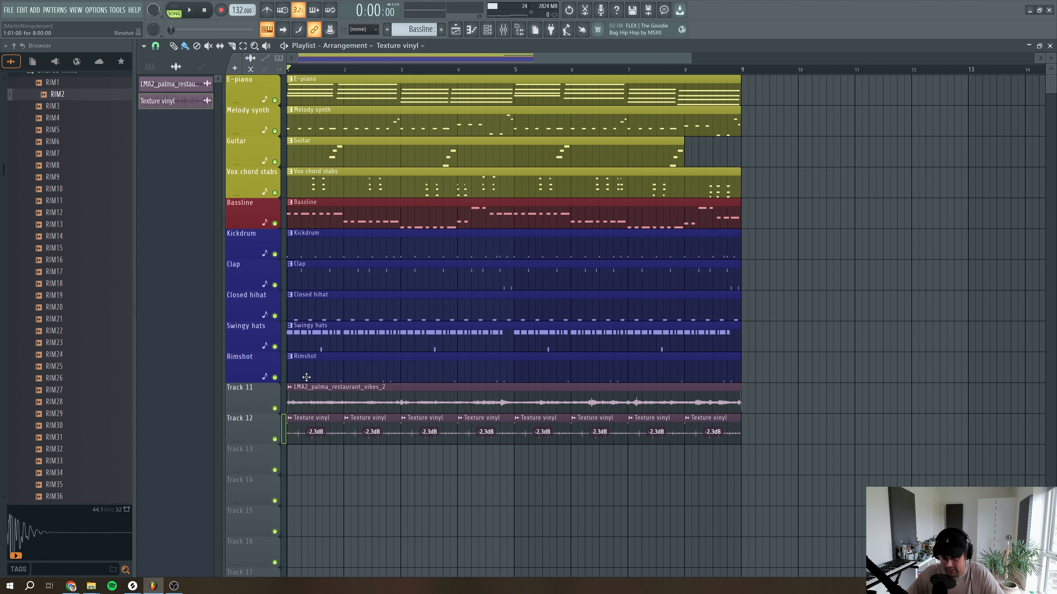
Compare the arrangement by playing it with Tracks 11 and 12 muted and again with both unmuted
click(274, 408)
click(274, 439)
key(space)
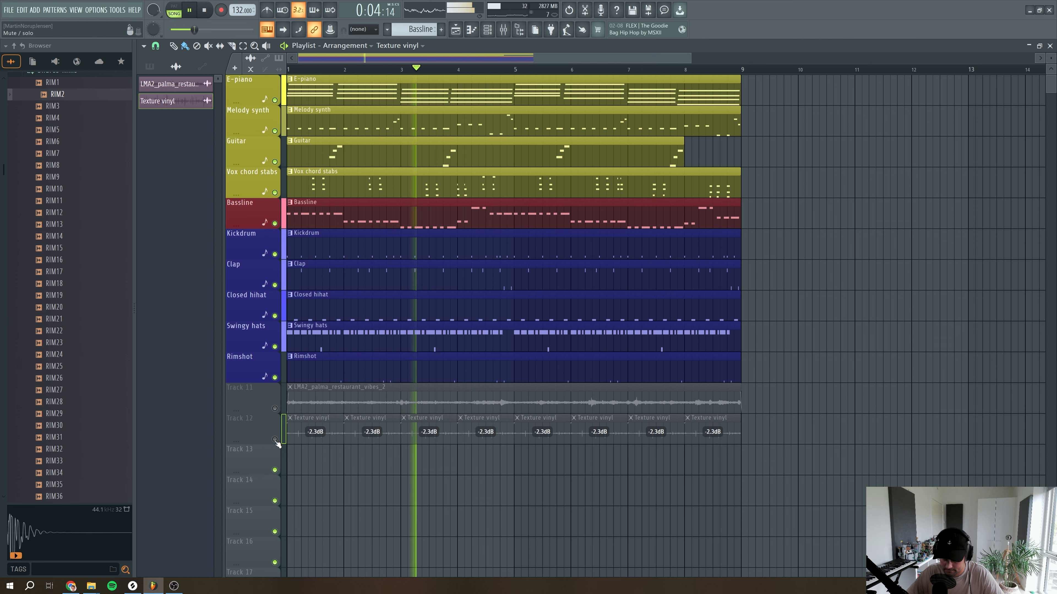
key(space)
click(274, 439)
click(274, 408)
key(space)
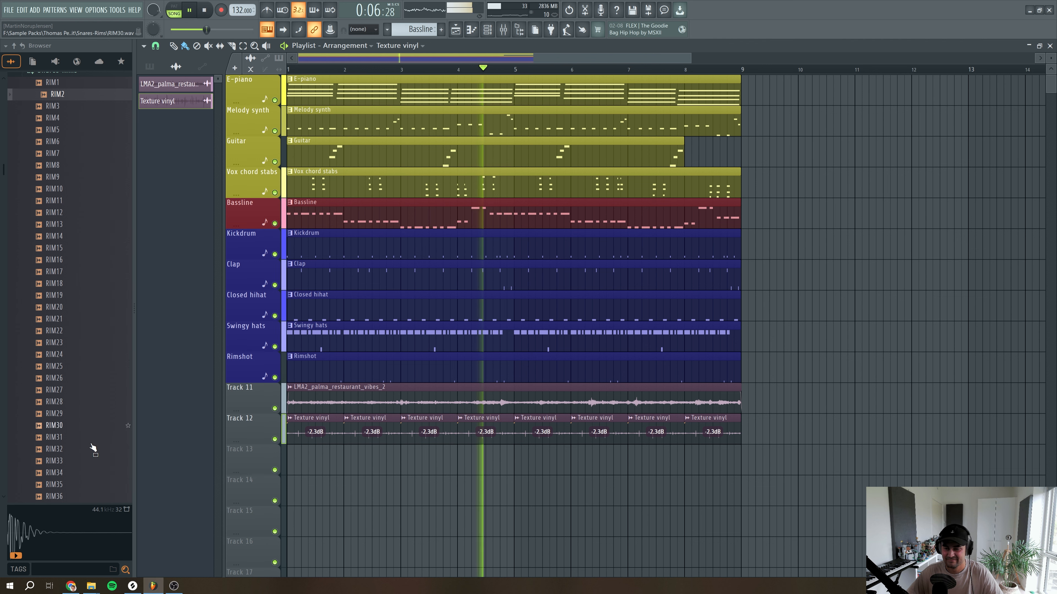
key(space)
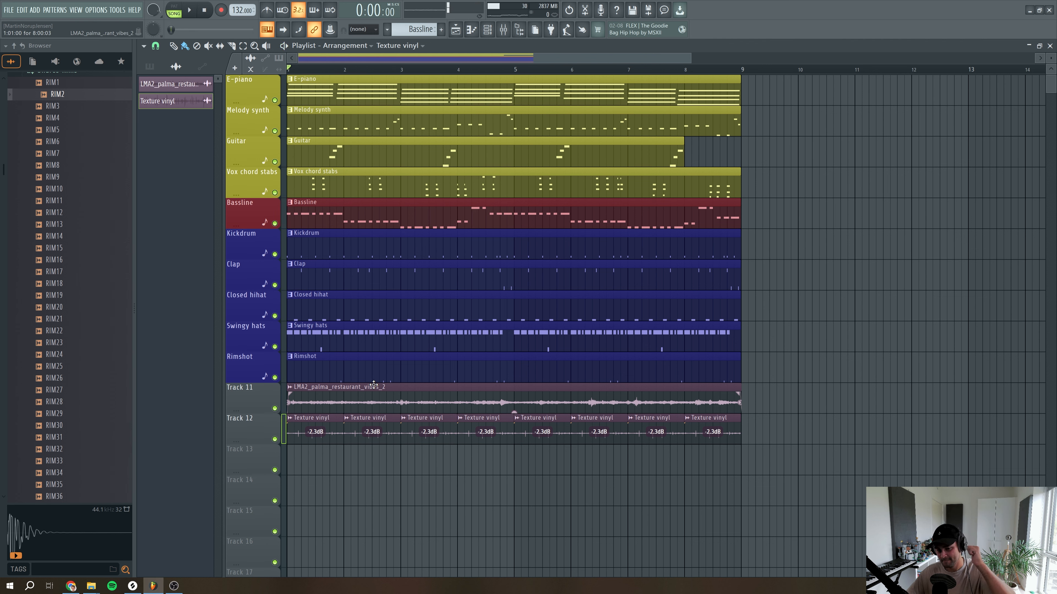
Find LGS1_130_crash_the_one in the Garage SFXs Vol. 1 Crashes folder and place it on Track 13 at bar 1
scroll(104, 375, up, 8)
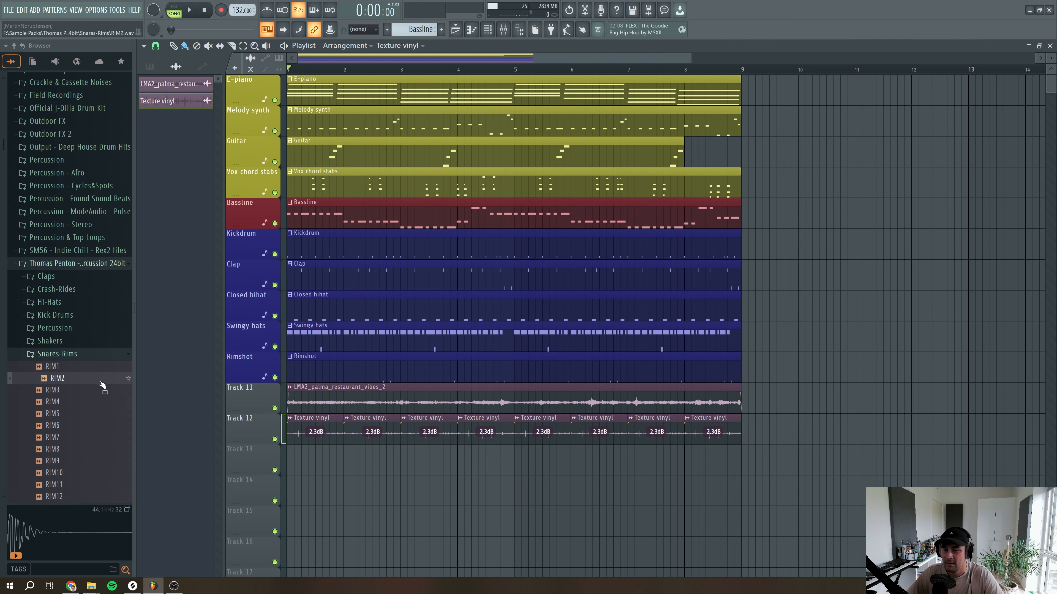
click(55, 263)
scroll(70, 292, up, 5)
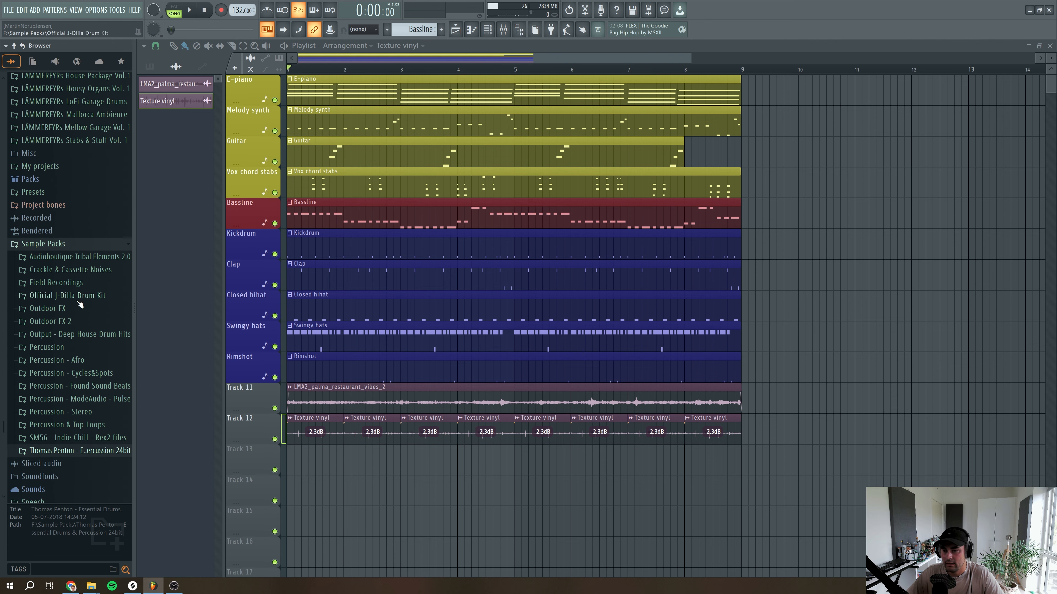
scroll(79, 274, up, 7)
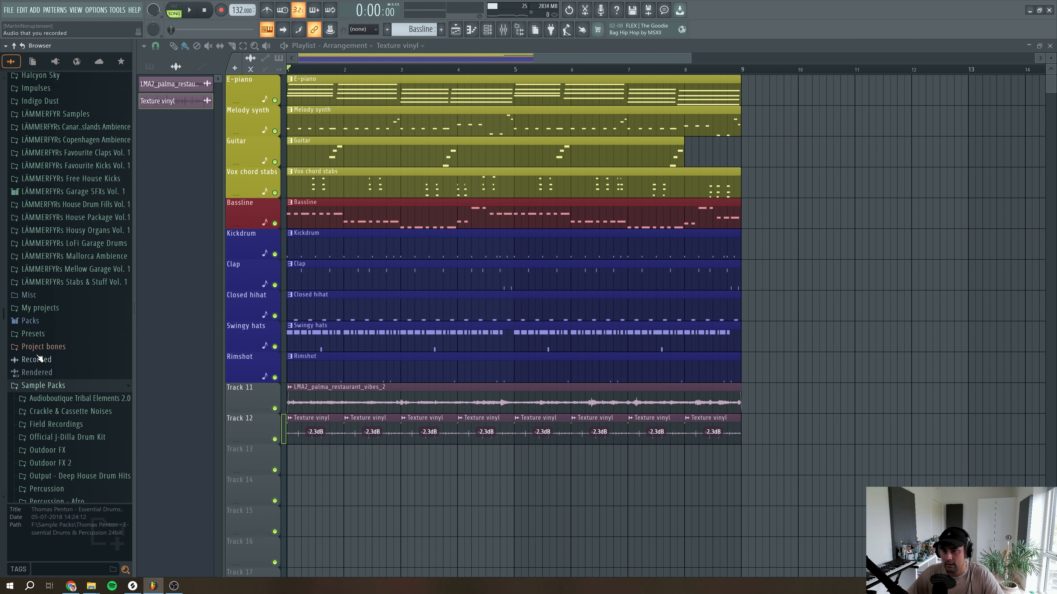
click(79, 205)
click(56, 207)
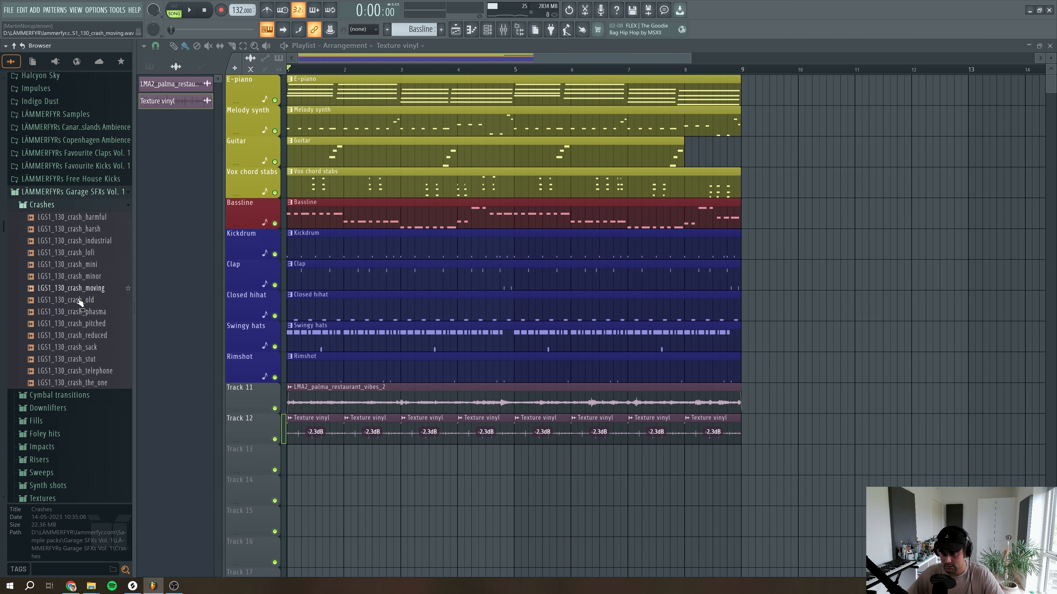
drag(100, 382, 309, 453)
Adjust the crash clip's time stretching so it ends at bar 9, and set its stretch mode to Auto
double_click(395, 458)
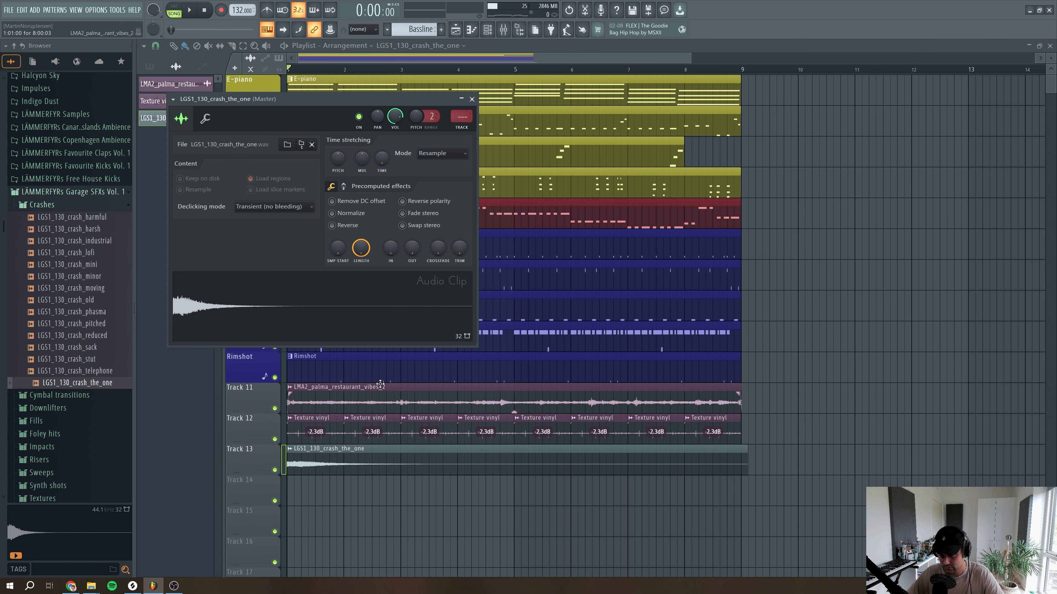
drag(383, 162, 395, 125)
click(451, 154)
click(437, 163)
During playback, route the crash clip to free mixer track 15, rename that track SFXs and give it the plum colour of its neighbours
key(space)
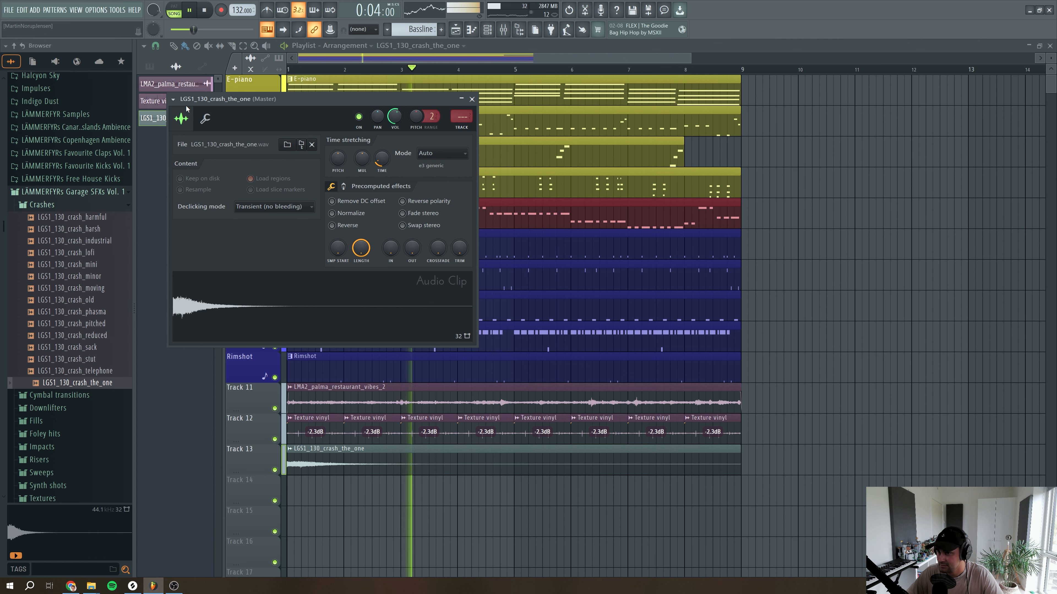
click(465, 131)
right_click(745, 227)
click(765, 234)
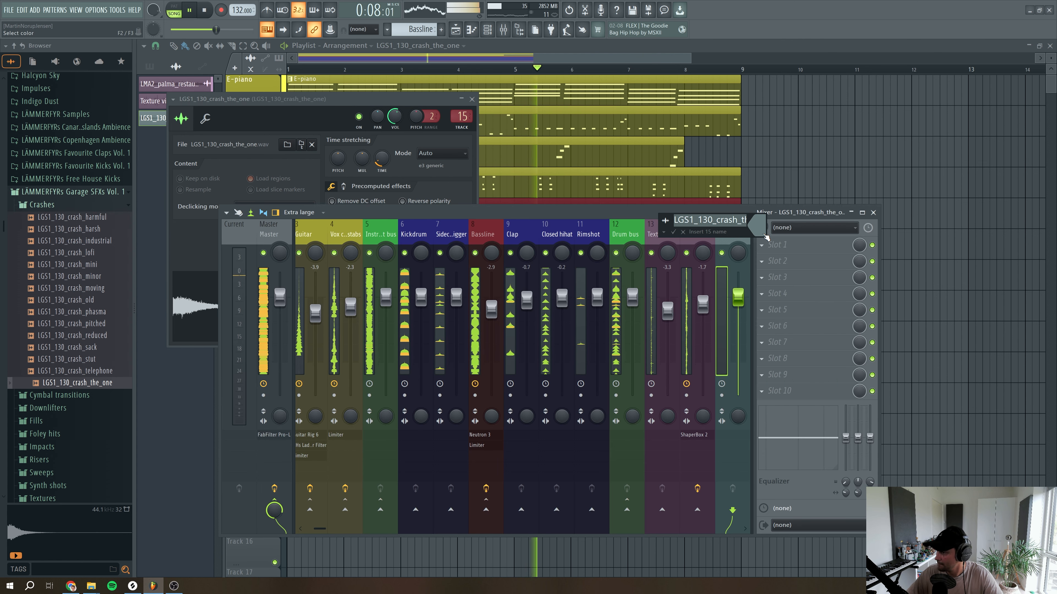
text(SFXs)
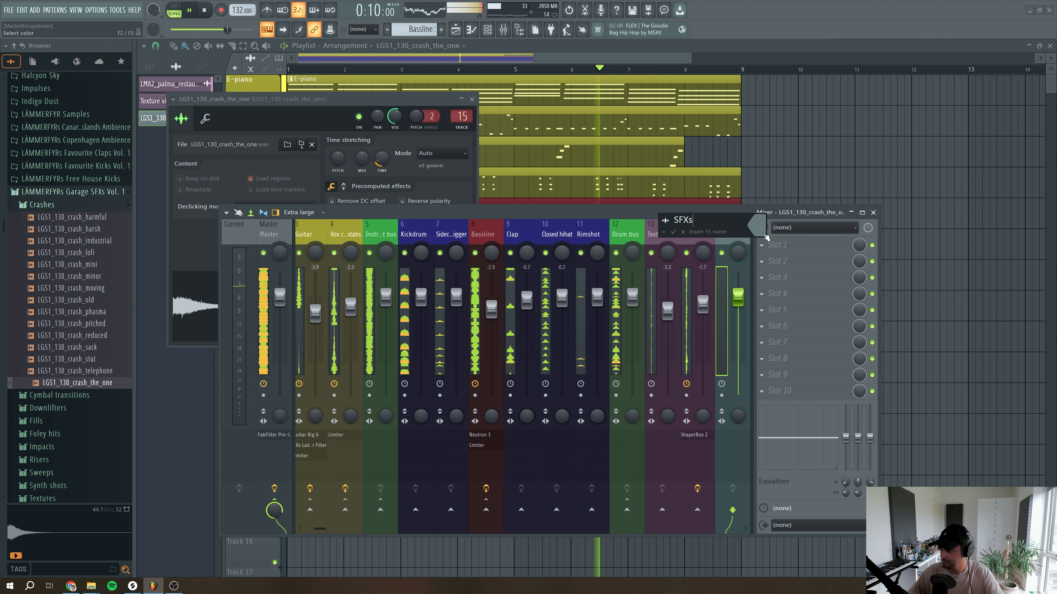
click(759, 226)
click(795, 403)
key(Return)
key(Return)
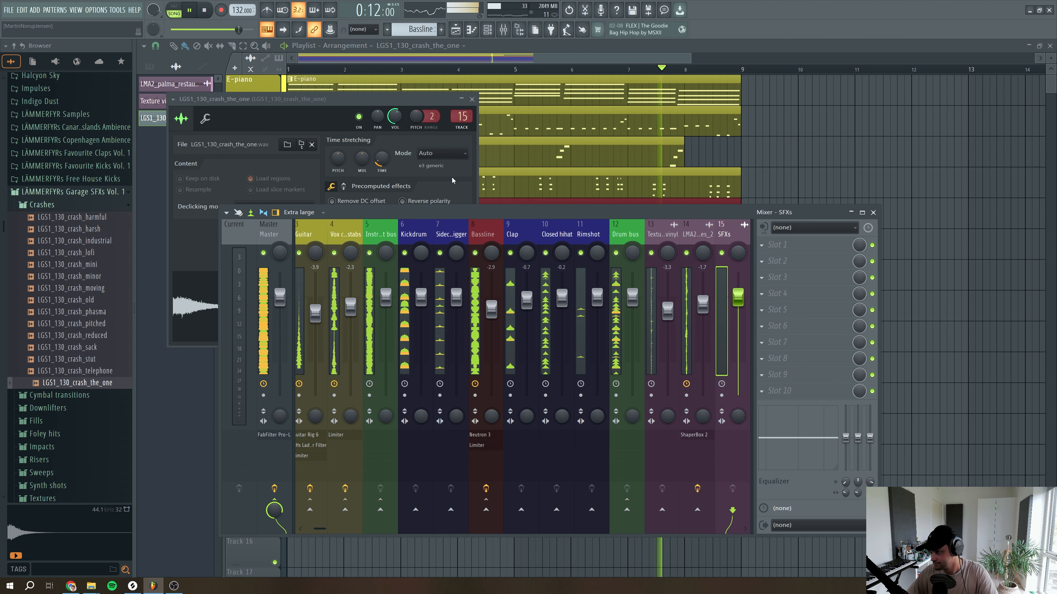
Close the crash clip's settings, set the SFXs mixer track to -0.9 dB and stop playback
click(472, 99)
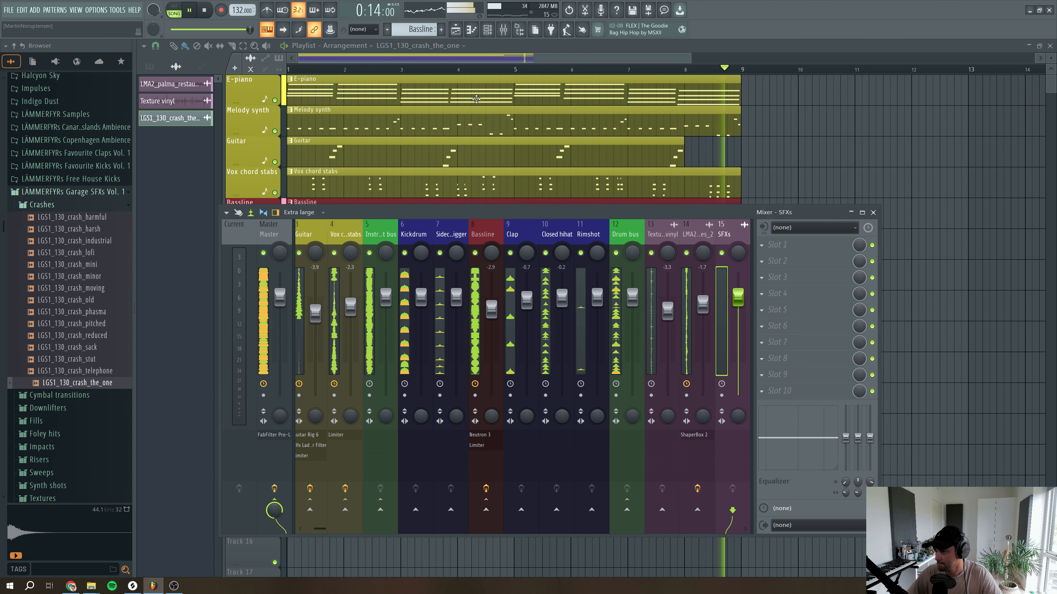
drag(737, 297, 737, 300)
key(space)
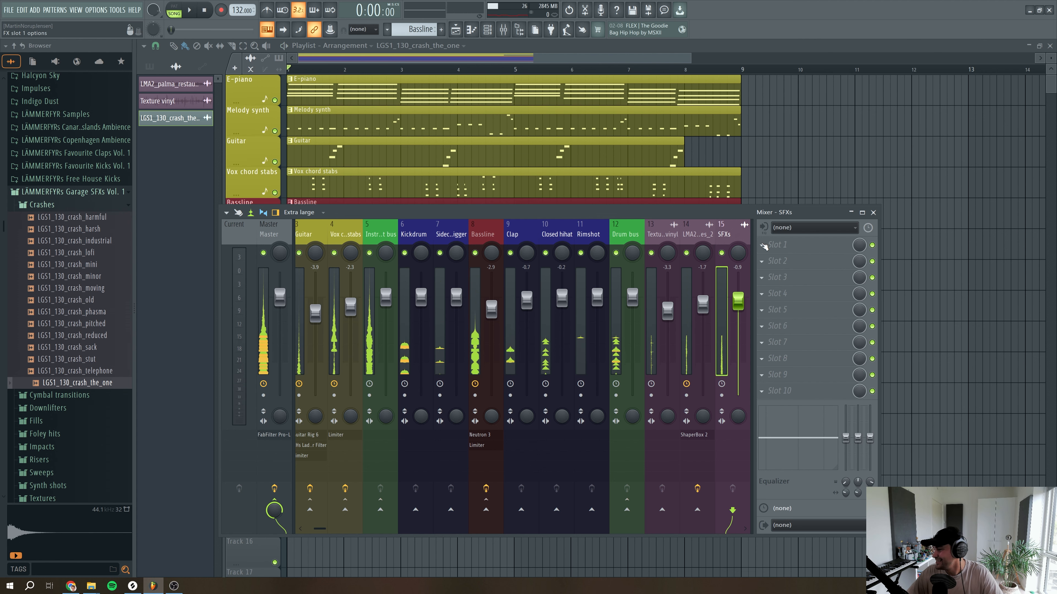
Change the colour of the crash clip on Track 13 to the plum #6A546A used by the other texture clips
key(F9)
double_click(683, 462)
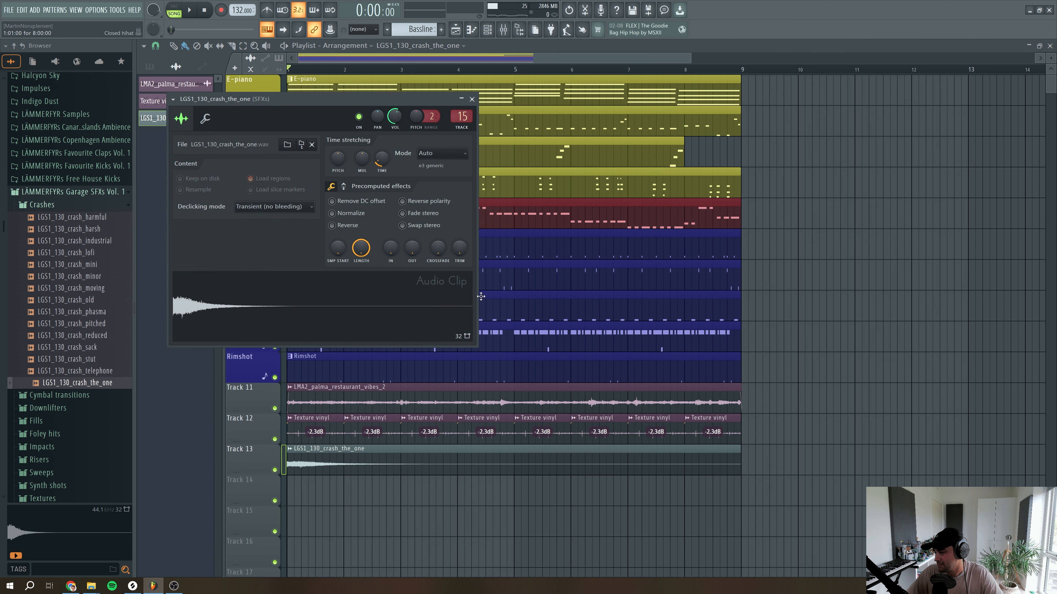
click(172, 99)
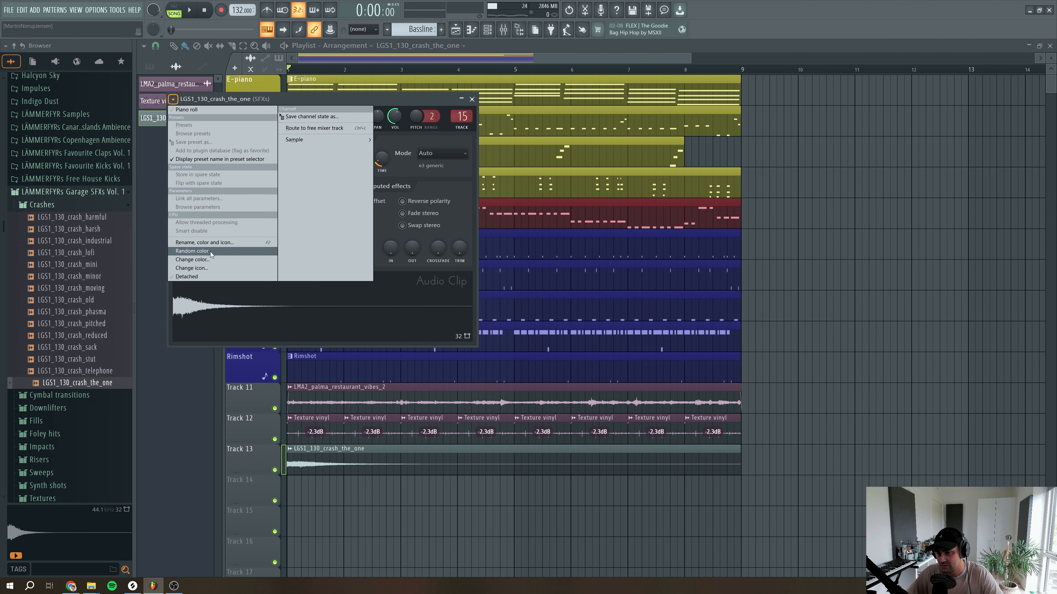
click(210, 259)
click(208, 404)
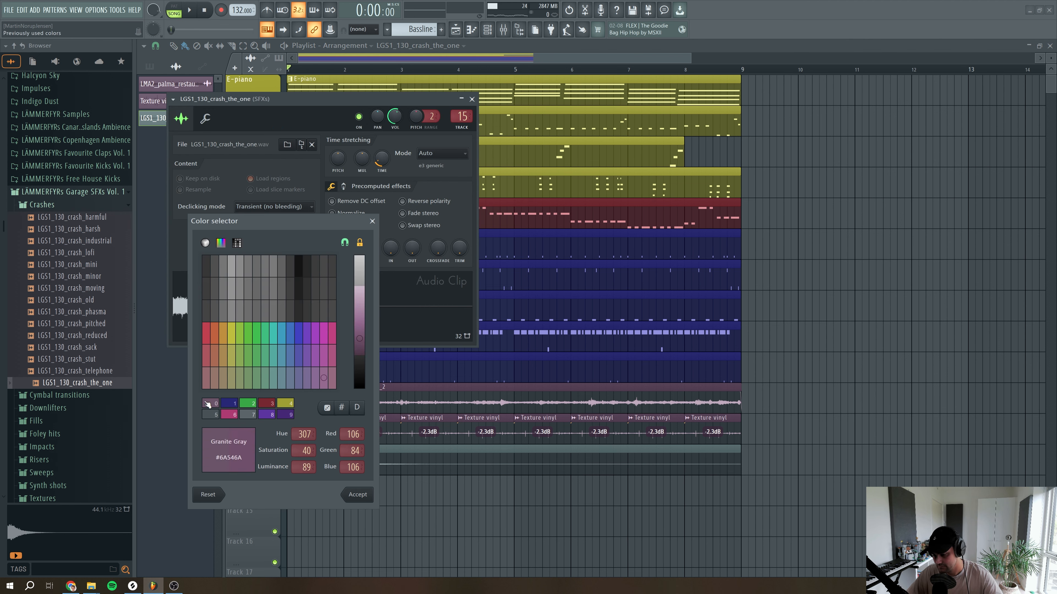
key(Return)
click(472, 99)
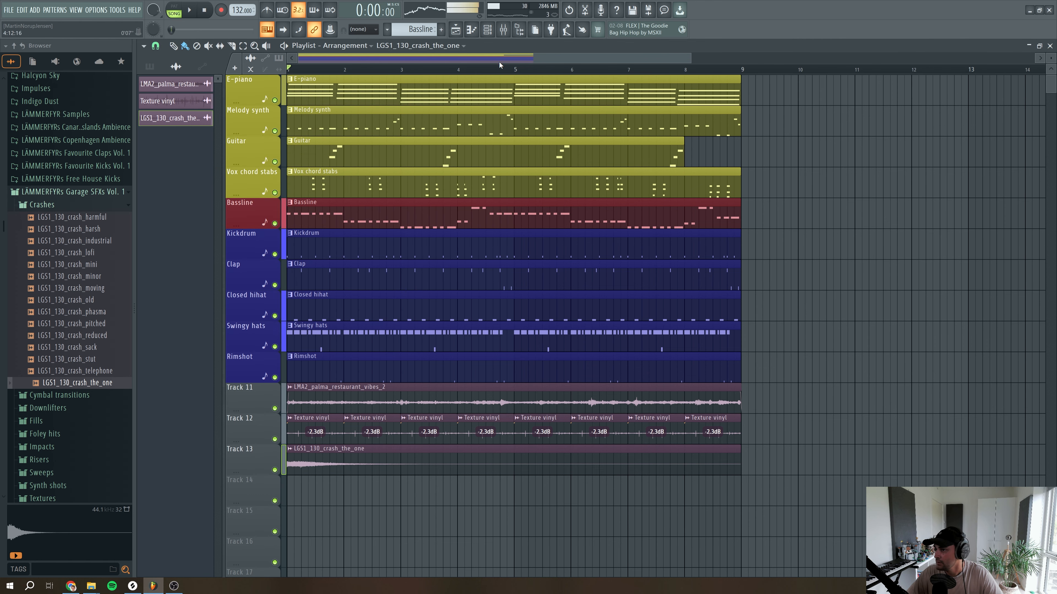
Rename mixer insert 16 as SFXs bus and colour it green like the other buses
key(F9)
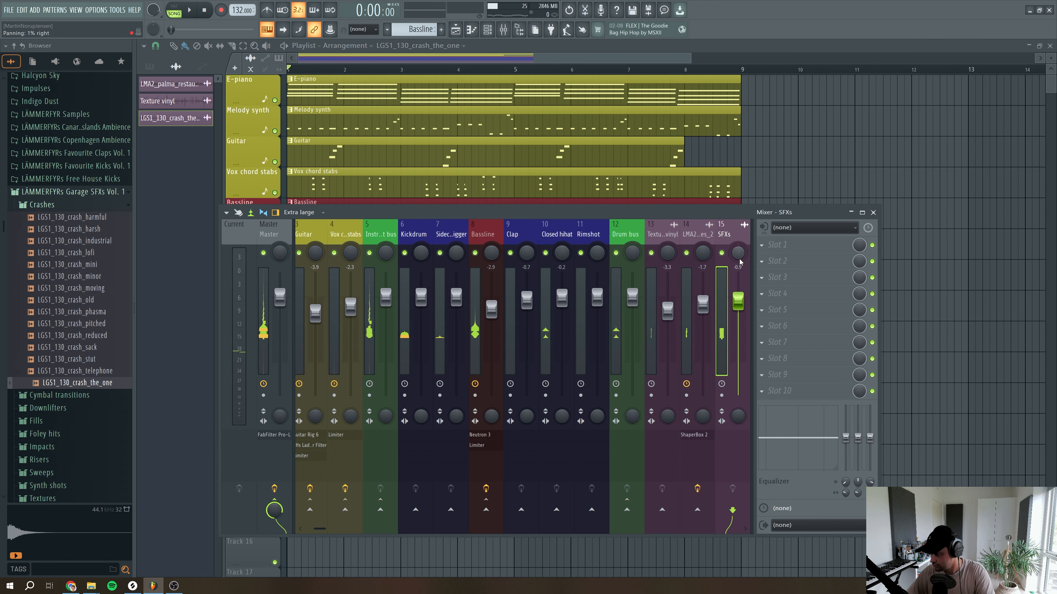
scroll(738, 237, down, 2)
right_click(711, 224)
click(725, 235)
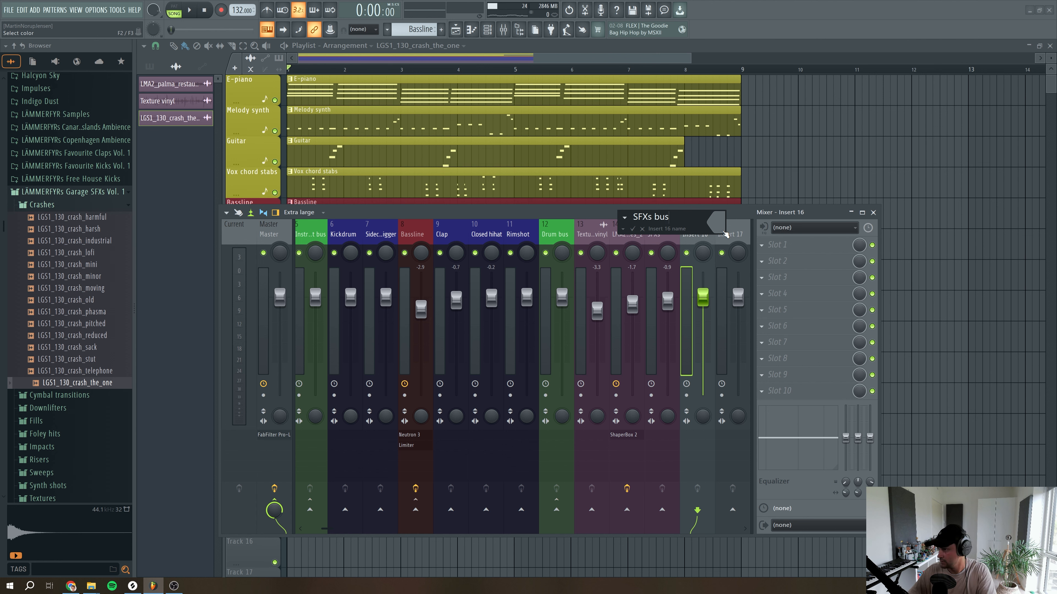
click(723, 232)
click(791, 400)
key(Return)
key(Return)
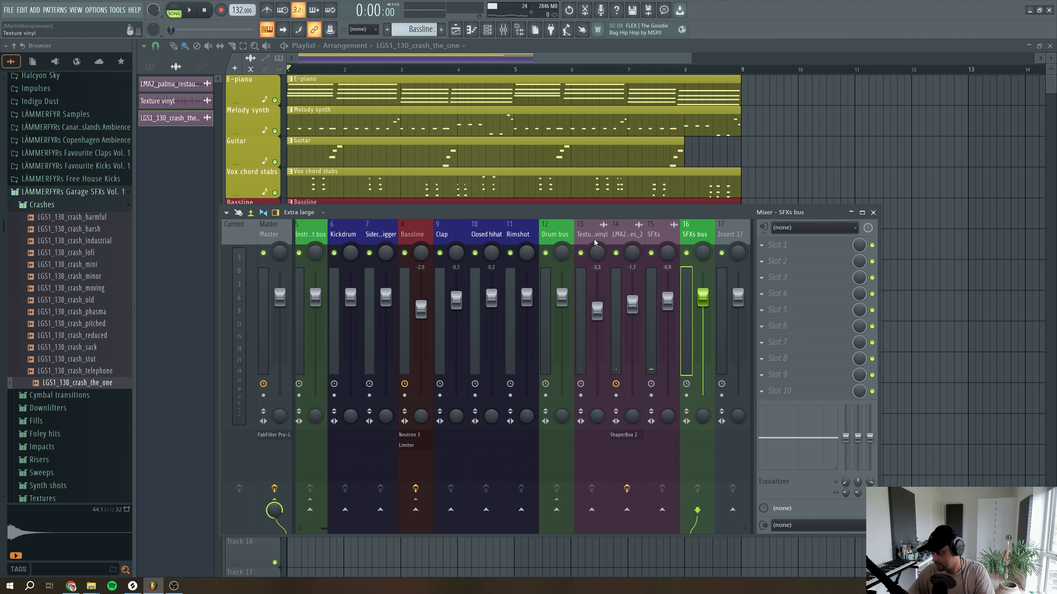
Route the Texture vinyl, ambience and SFXs mixer tracks only to the SFXs bus, then close the mixer
click(593, 237)
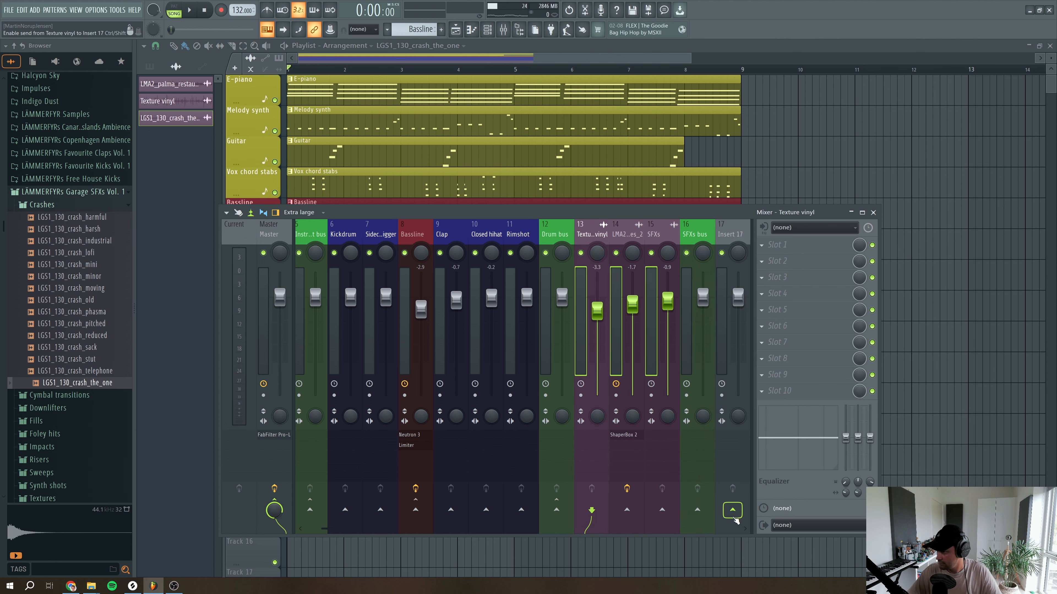
right_click(697, 511)
click(724, 517)
click(698, 233)
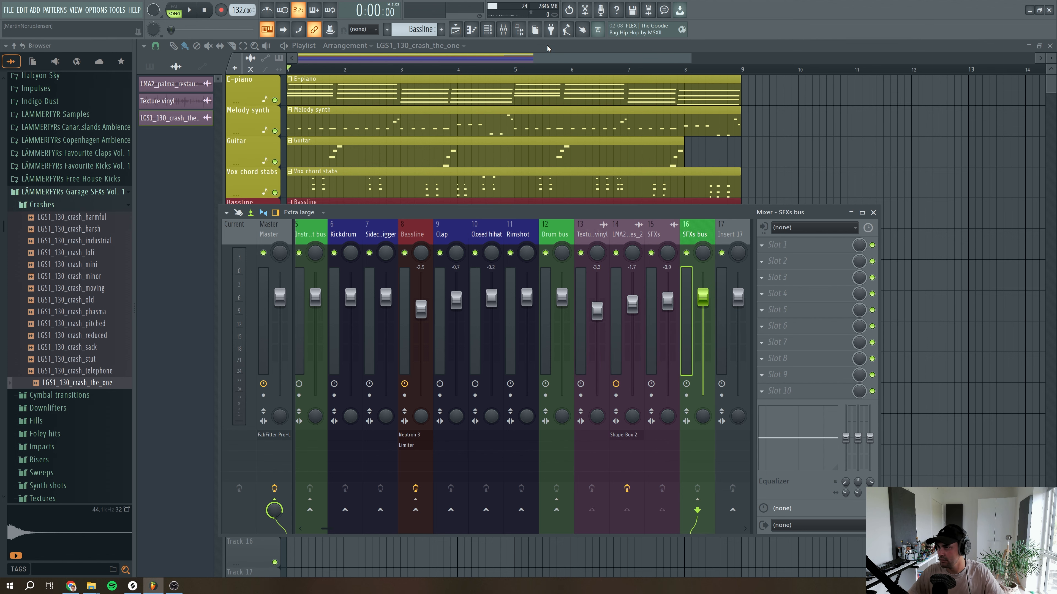
key(F9)
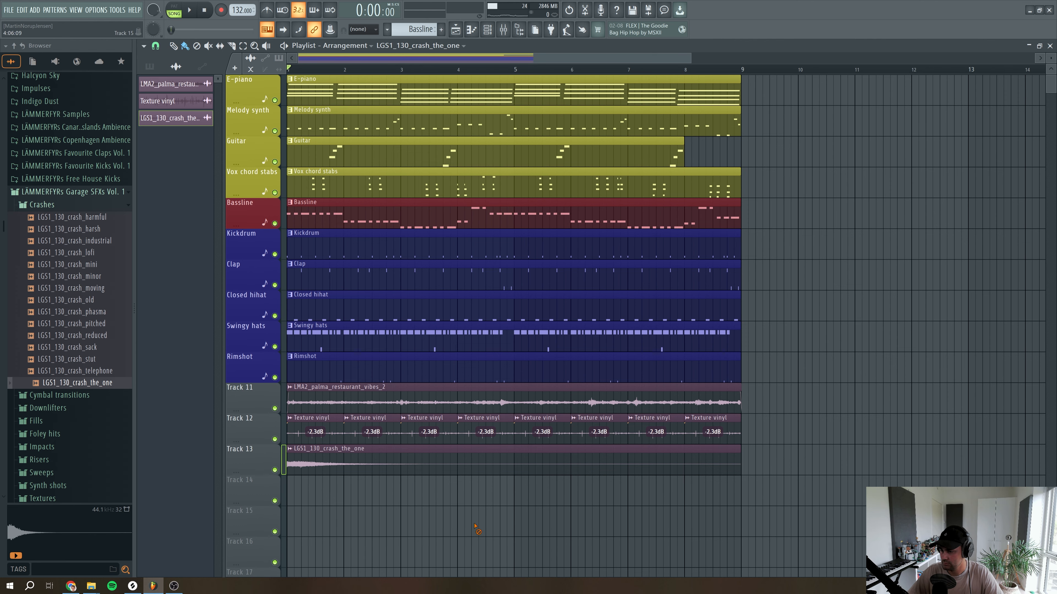
Switch to Splice and place DT2_Kit_01_Whitenoise_Downlifting_FX_Loop_125 on Track 14 at bar 1 of the FL Studio playlist
scroll(351, 445, down, 2)
scroll(351, 443, up, 2)
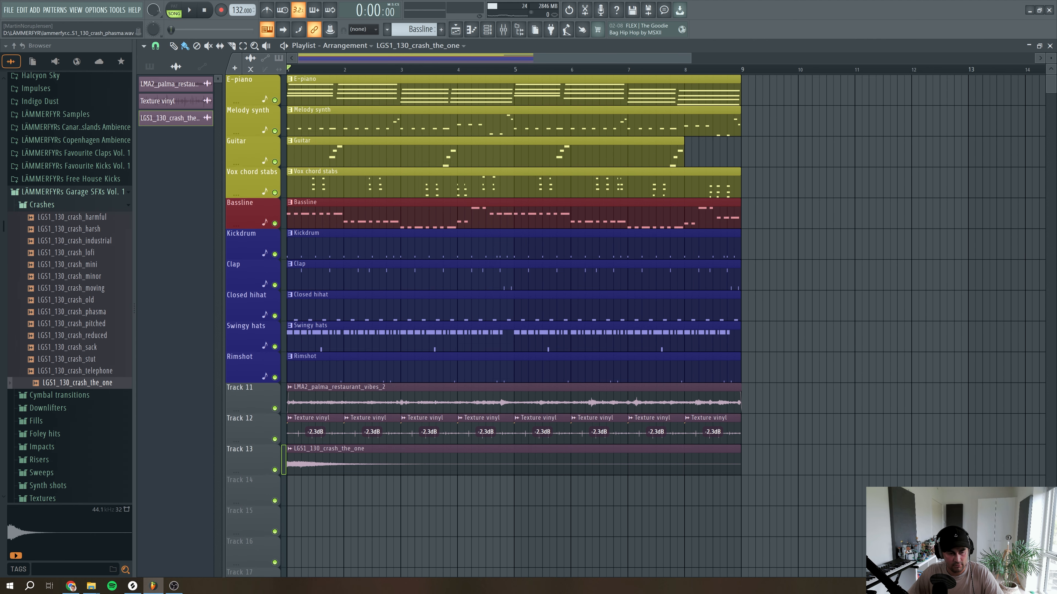
key(alt+Tab)
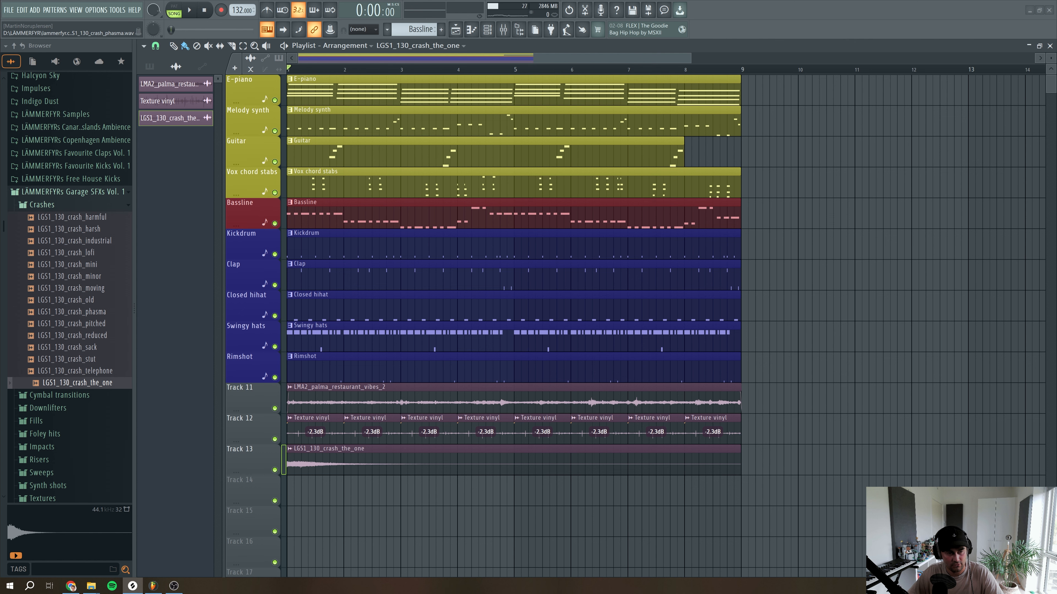
drag(17, 482, 320, 491)
Stretch the white-noise downlifter clip to 4 bars in Auto mode and assign it to mixer track 16, the SFXs bus
double_click(327, 484)
mouse_move(396, 172)
mouse_down()
mouse_move(396, 156)
mouse_move(396, 171)
mouse_up()
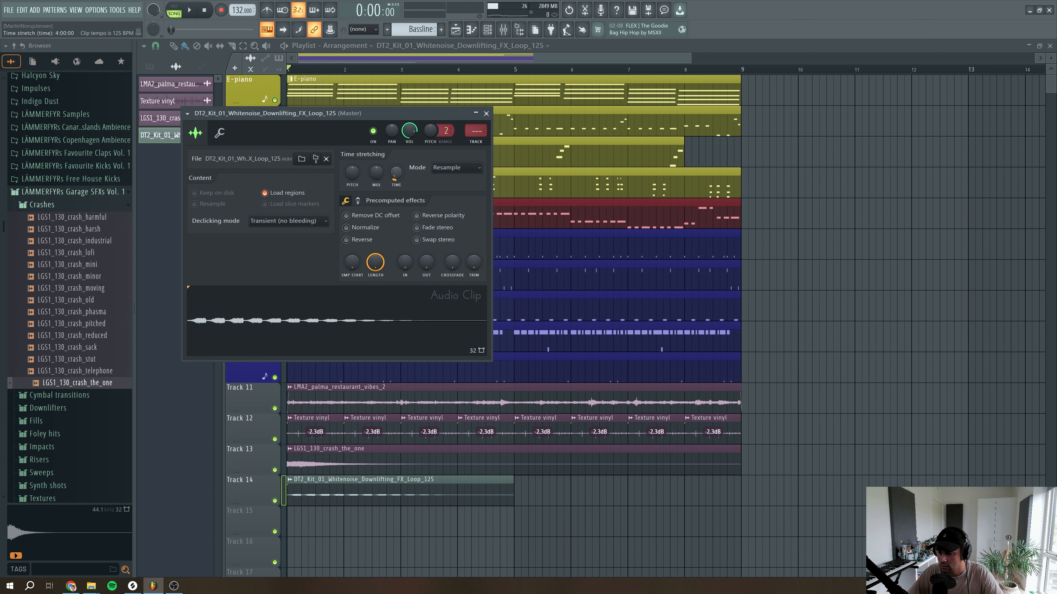
click(467, 170)
click(472, 179)
drag(419, 131, 419, 147)
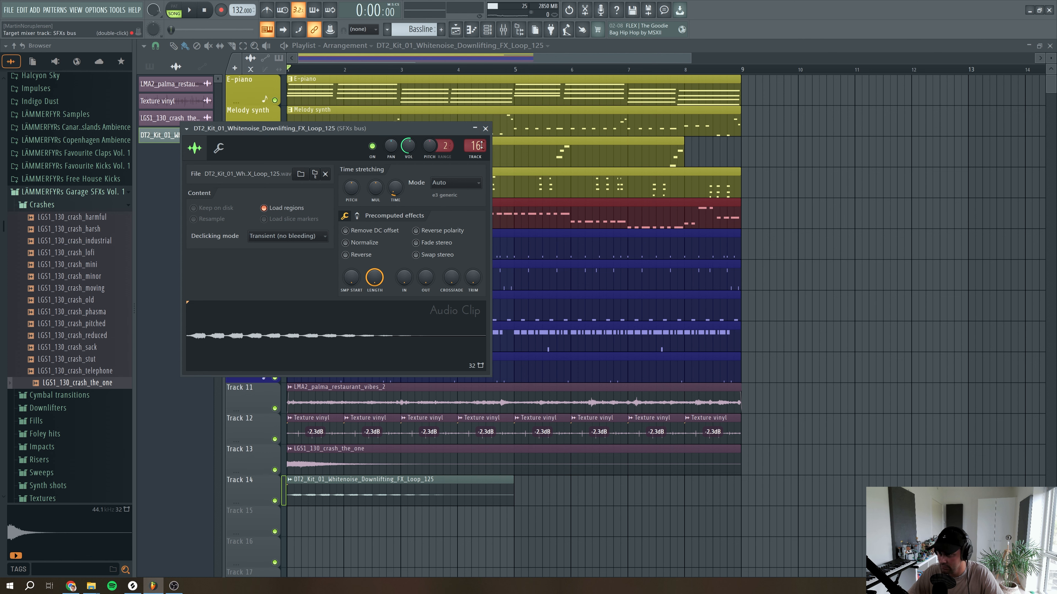
click(485, 126)
Audition the white-noise downlifter on Track 14 within the arrangement, soloed, and again with all tracks unmuted
key(space)
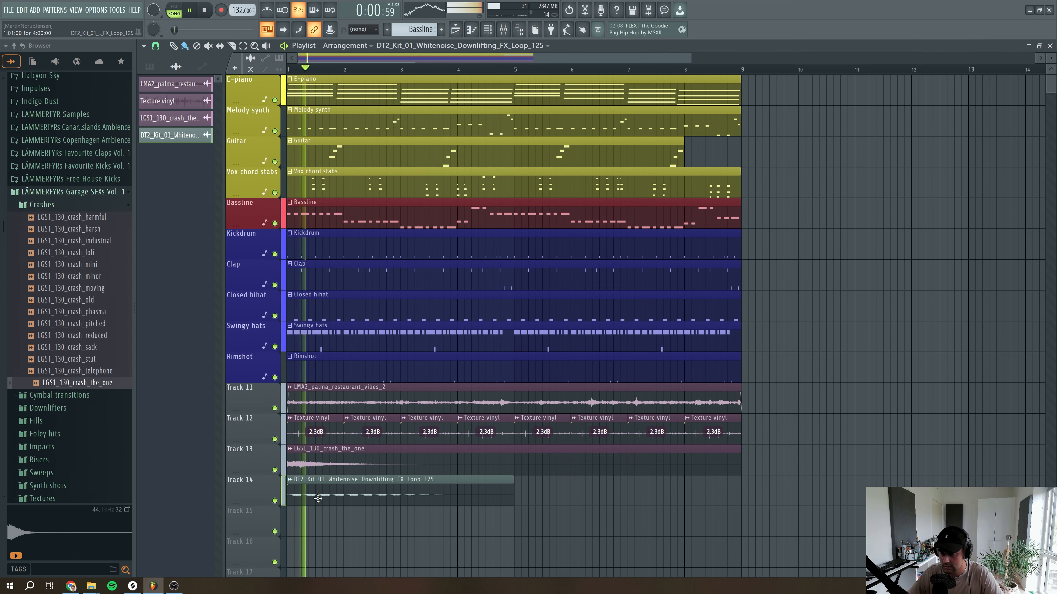
key(space)
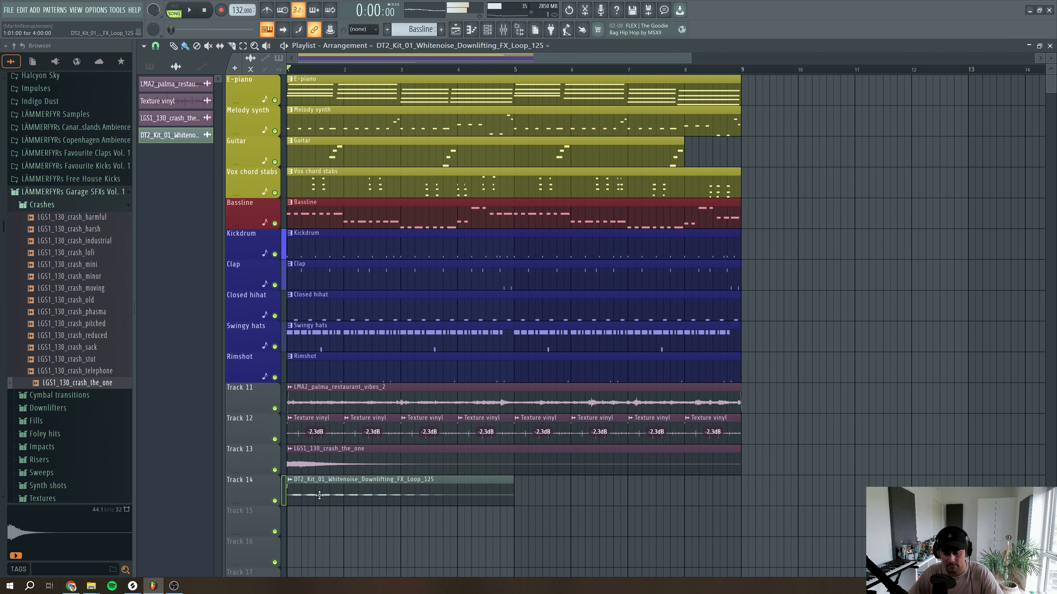
right_click(279, 500)
right_click(277, 498)
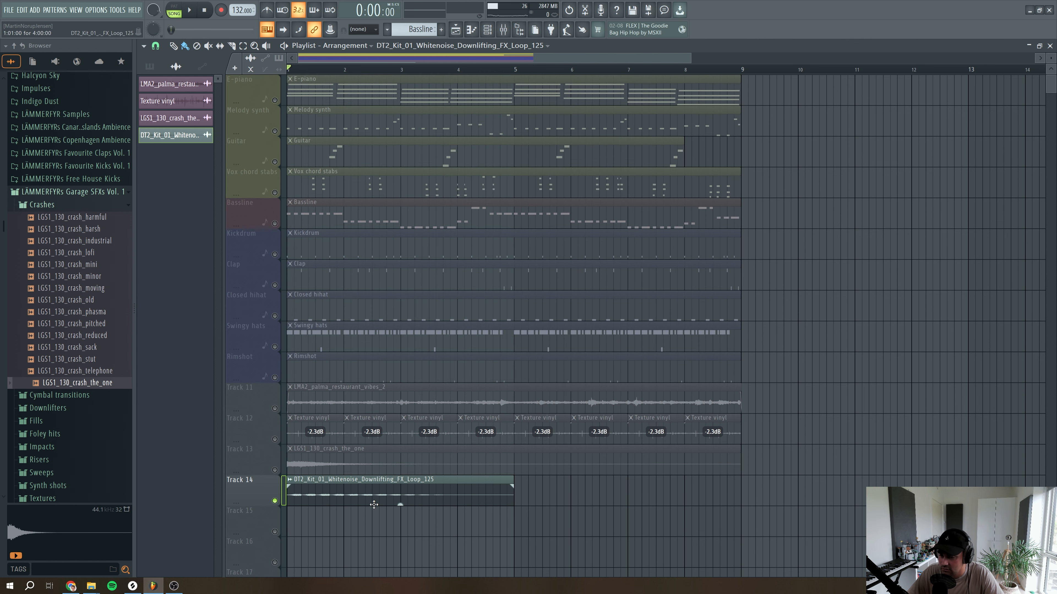
key(space)
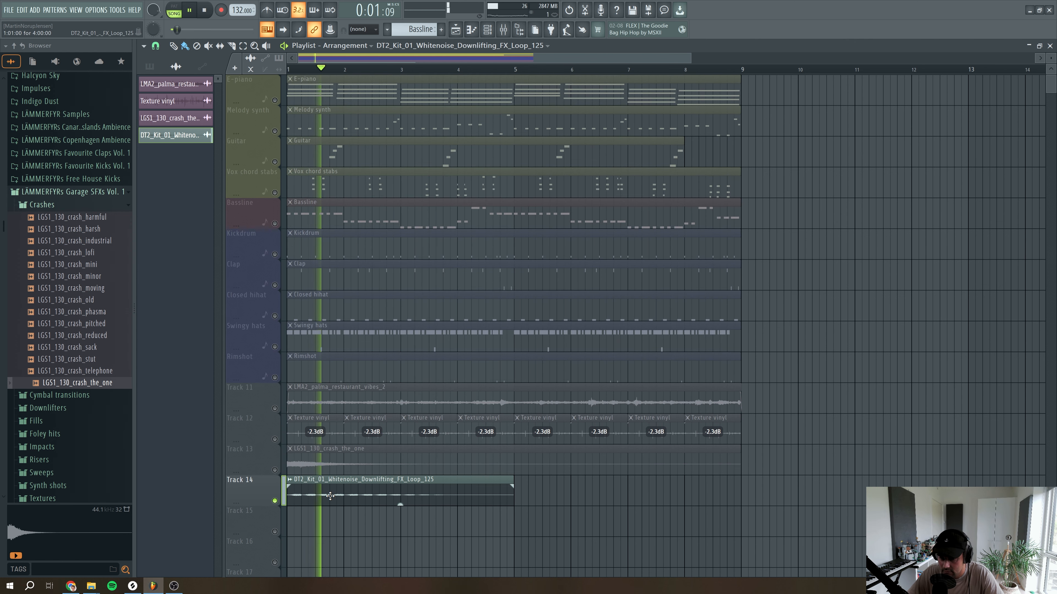
key(space)
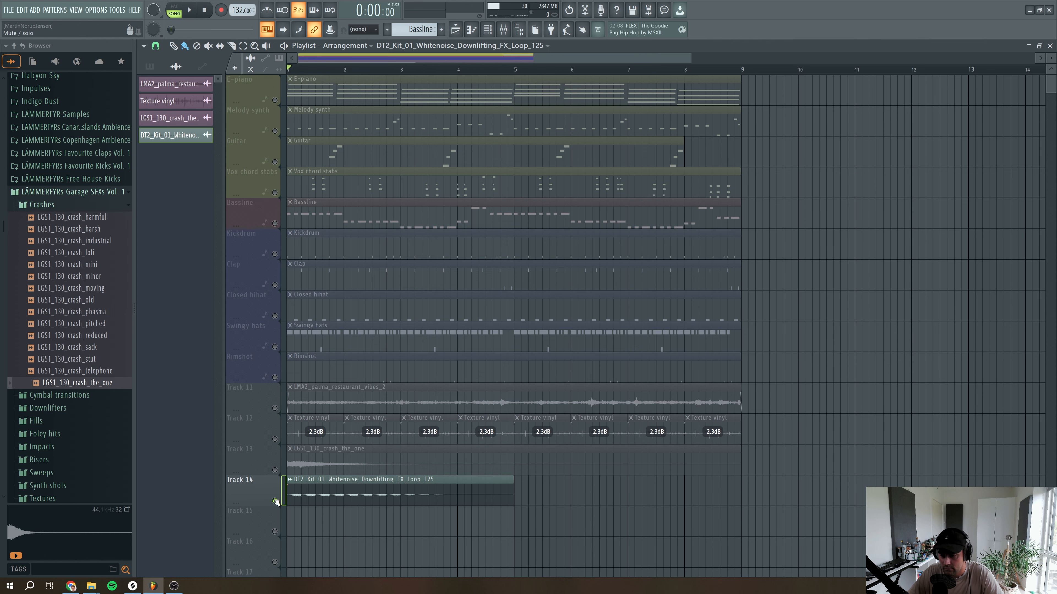
right_click(275, 501)
key(space)
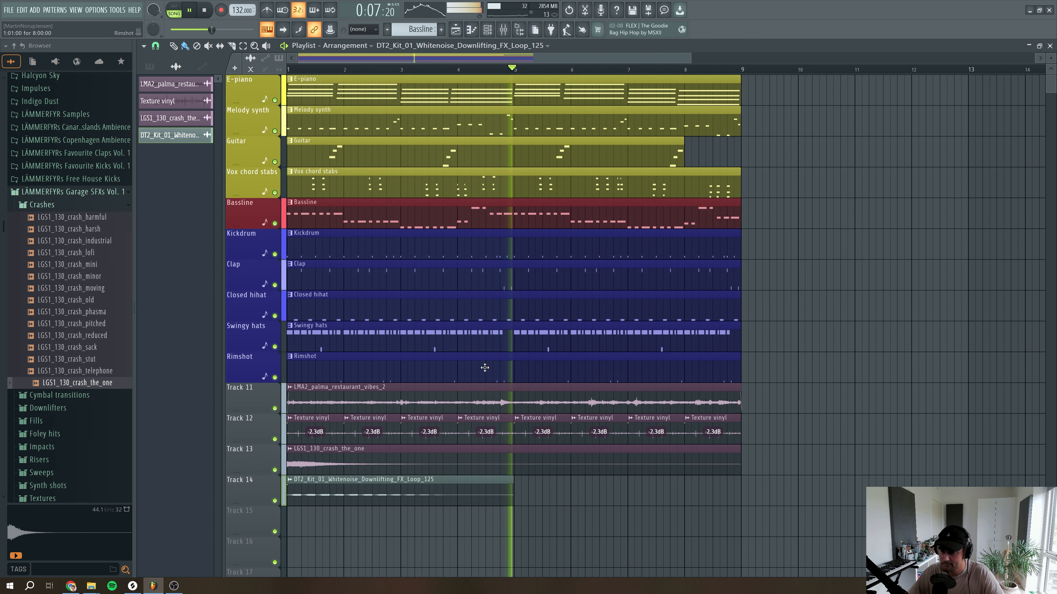
Stop playback and insert one empty track between the Rimshot track and the ambience track
key(space)
right_click(253, 397)
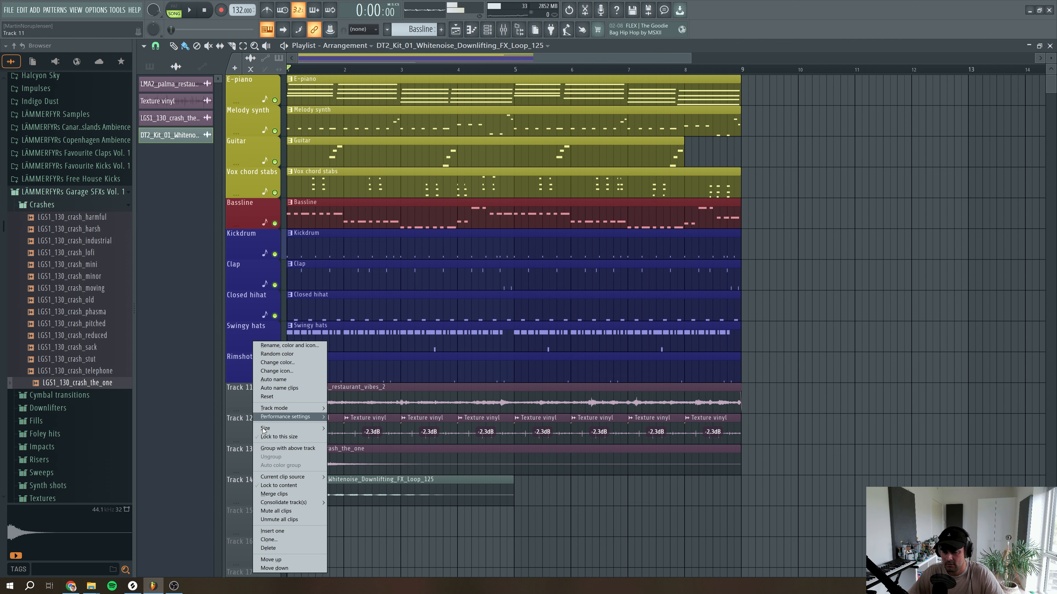
click(279, 532)
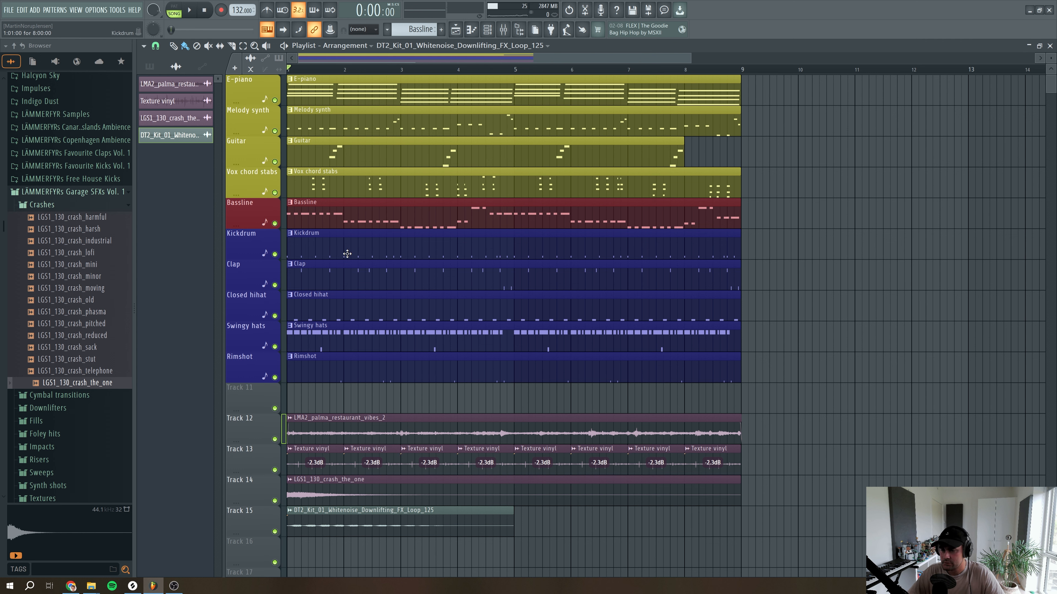
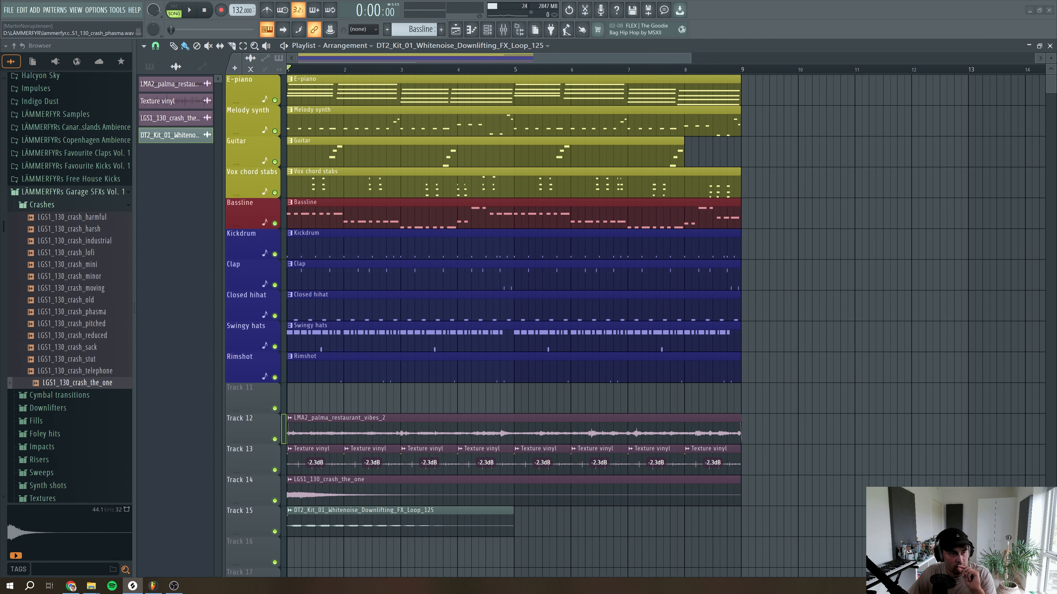
Switch to Splice and filter the Drums samples by tops, house and Loops
drag(0, 33, 214, 27)
click(992, 24)
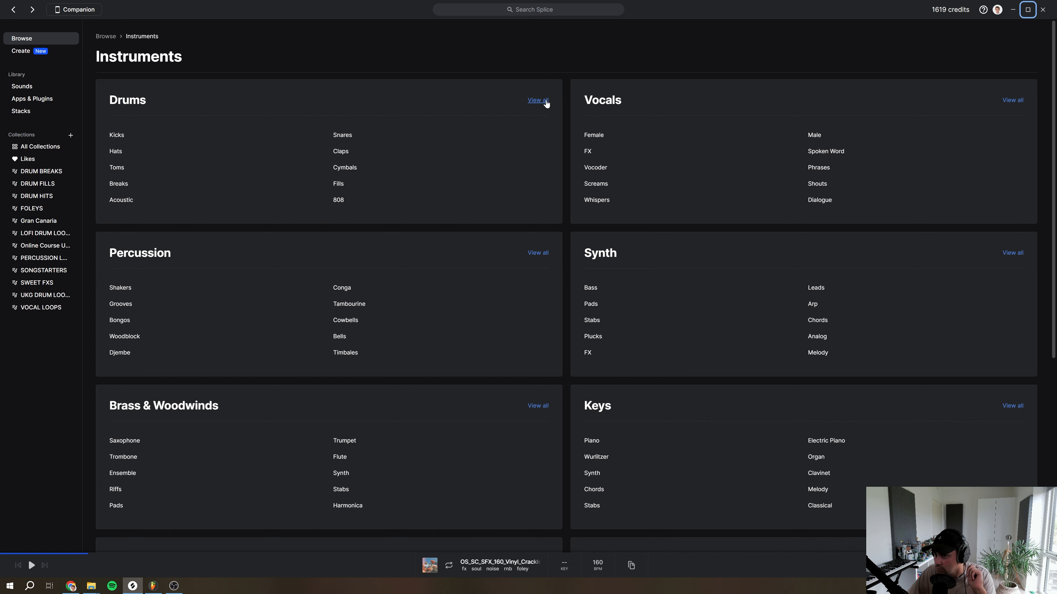
click(537, 101)
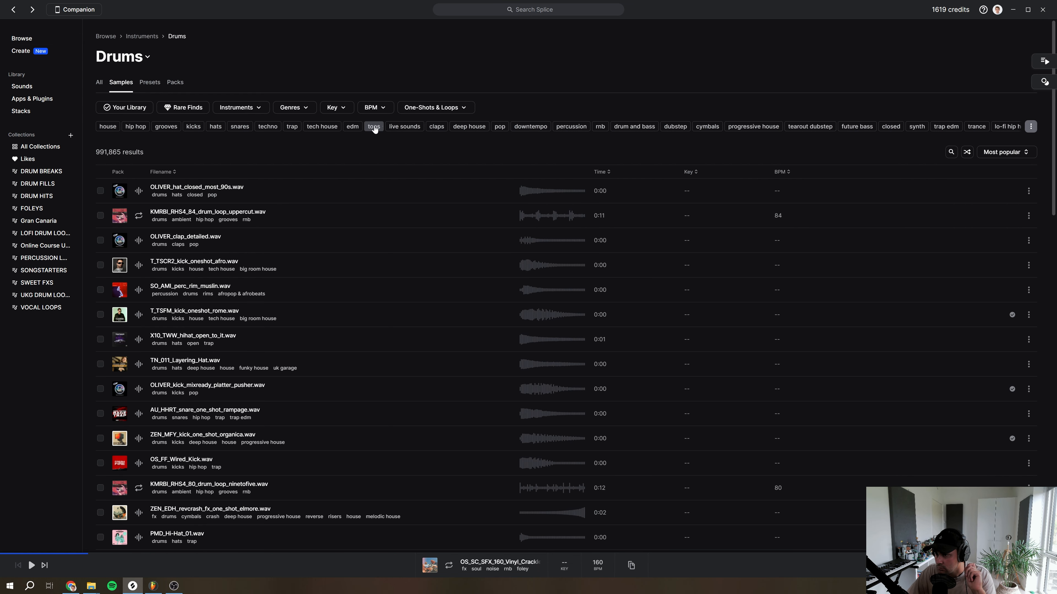
click(374, 127)
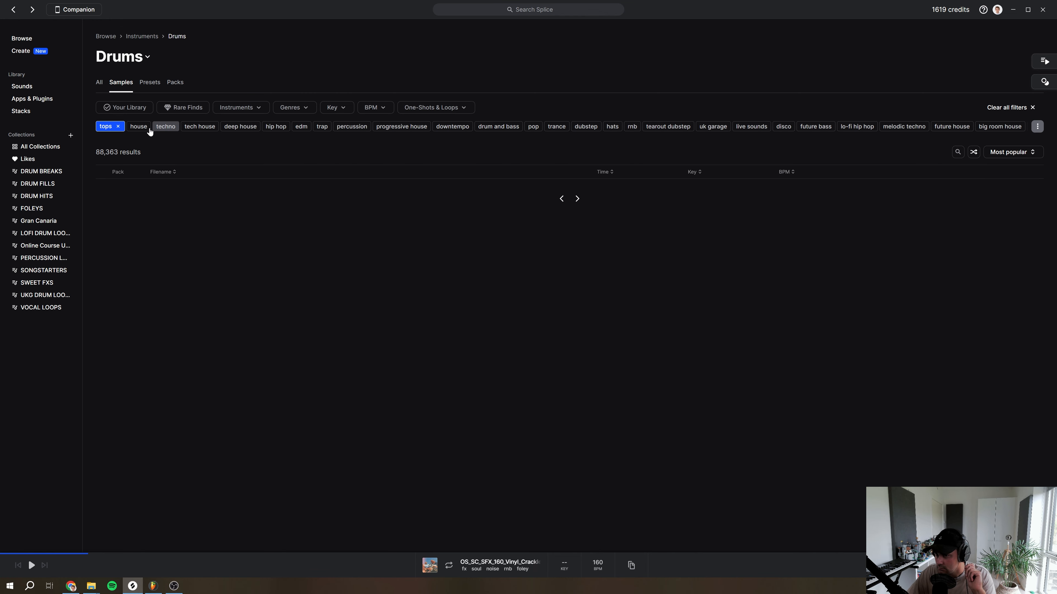
click(139, 127)
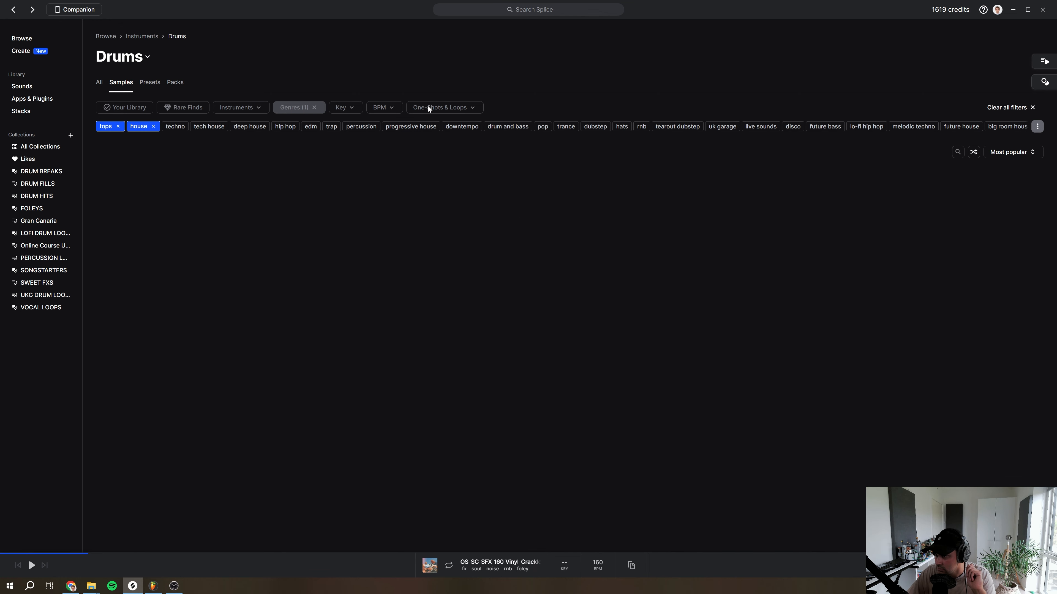
click(438, 109)
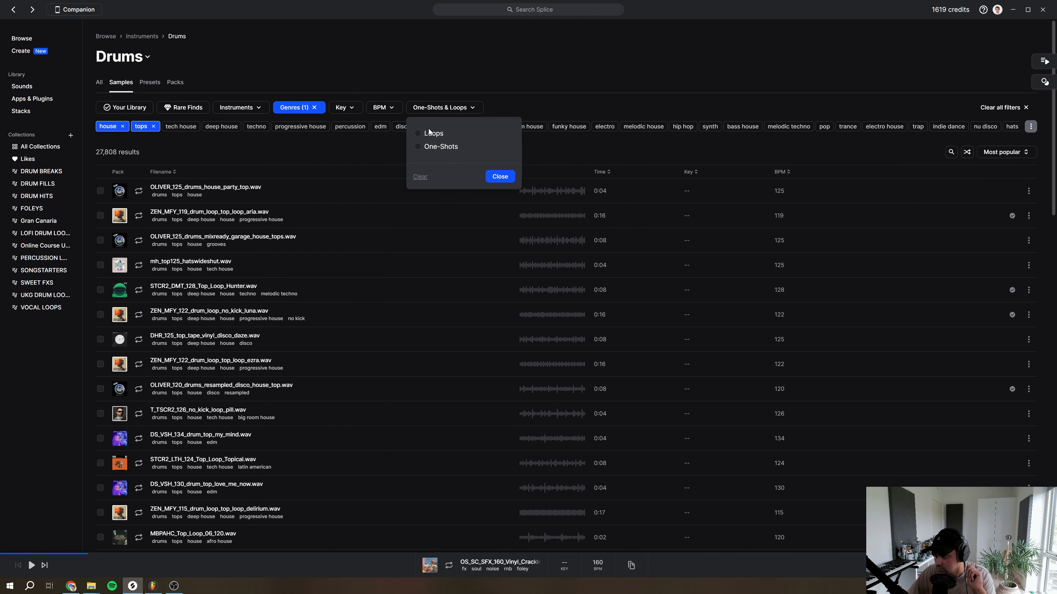
click(318, 161)
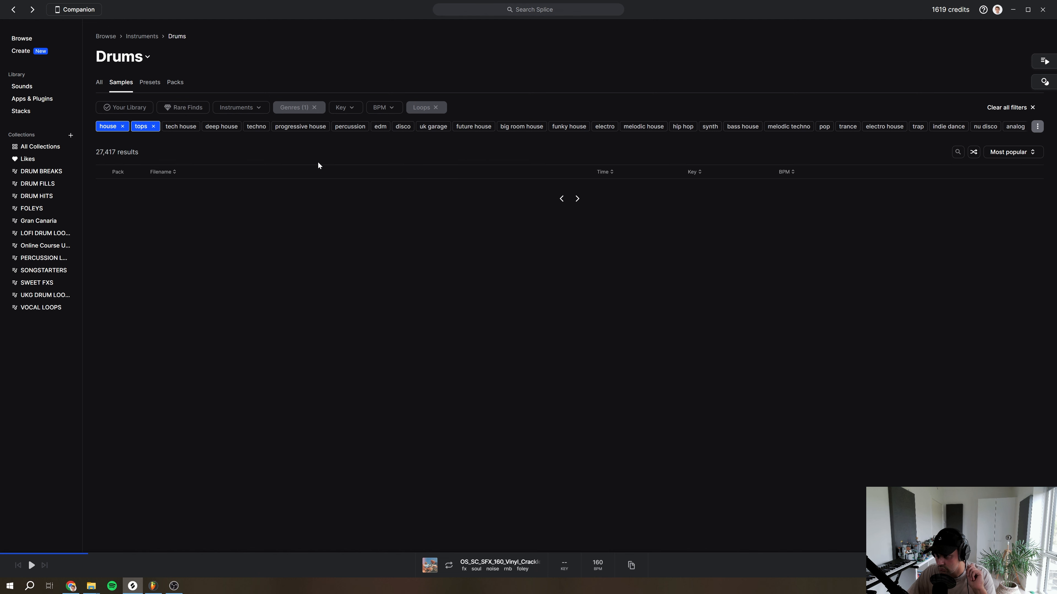
Audition the first eight house top loops in the results, from OLIVER_125_drums_house_party_top to ZEN_MFY_122_drum_loop_top_loop_ezra
click(143, 191)
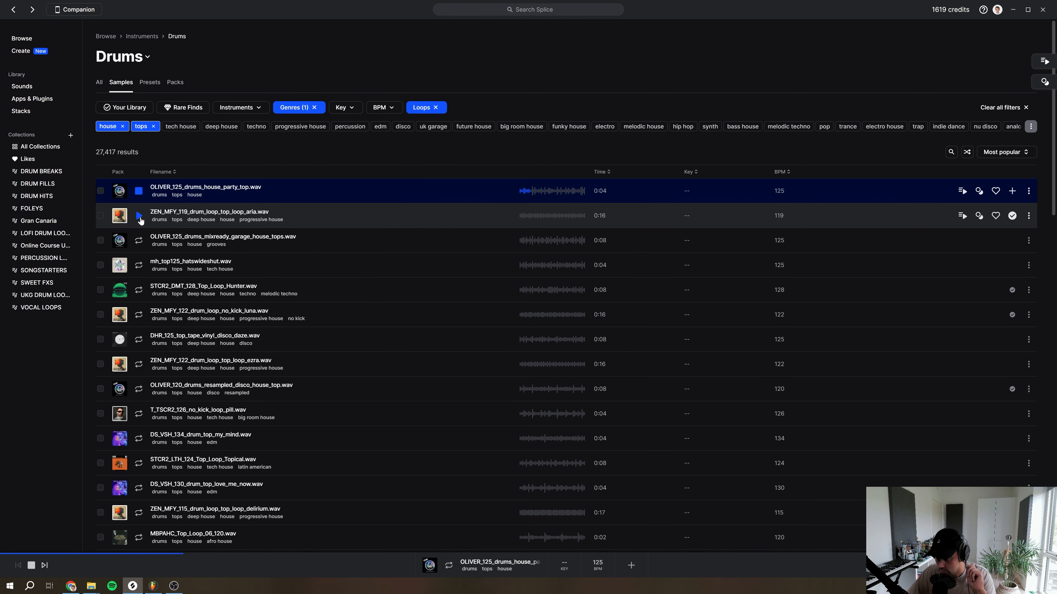
click(139, 216)
click(140, 244)
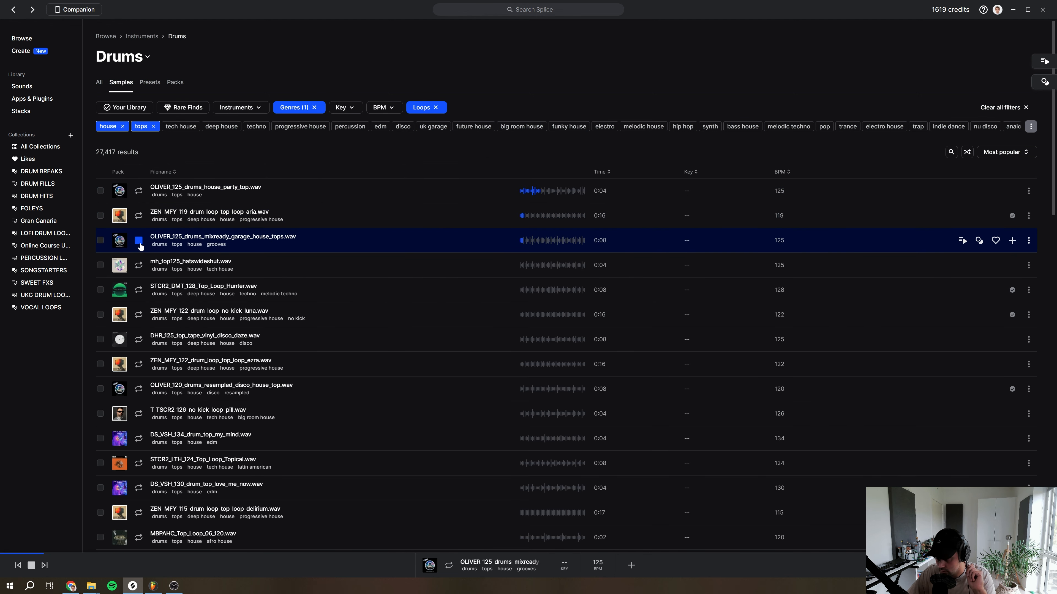
click(140, 265)
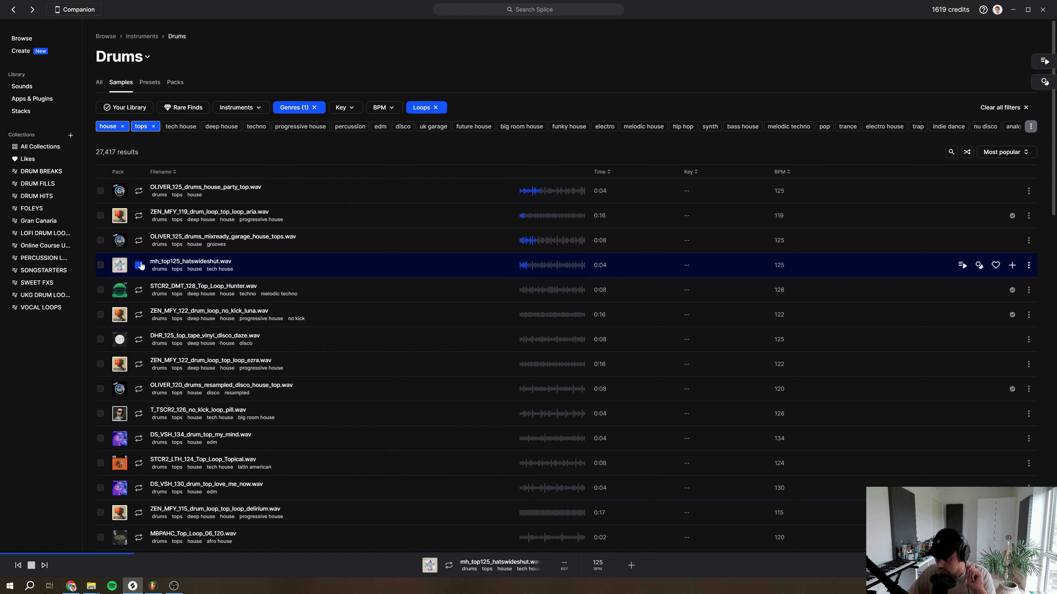
click(139, 290)
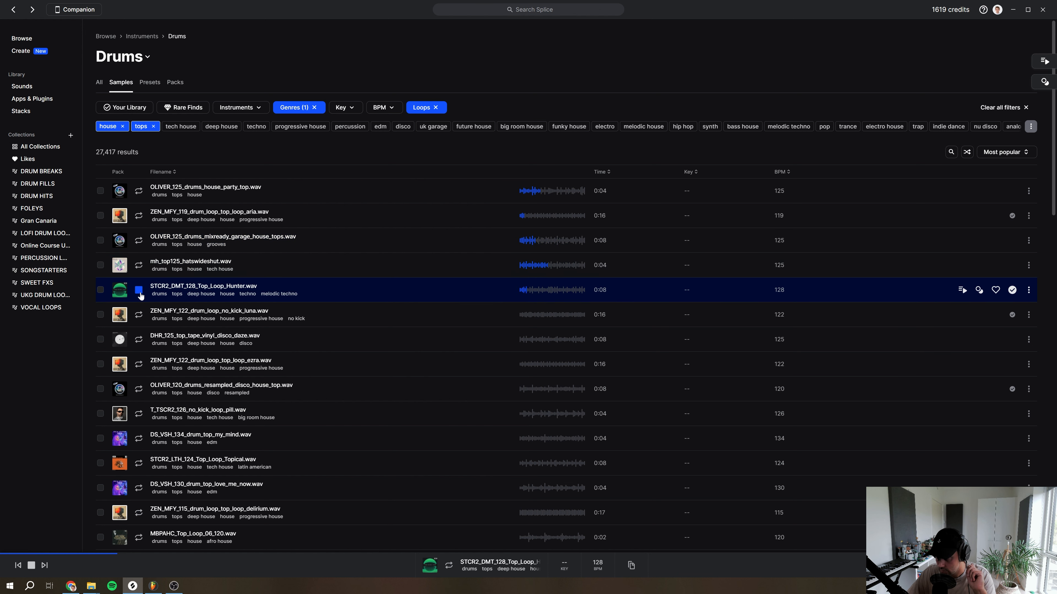
click(140, 315)
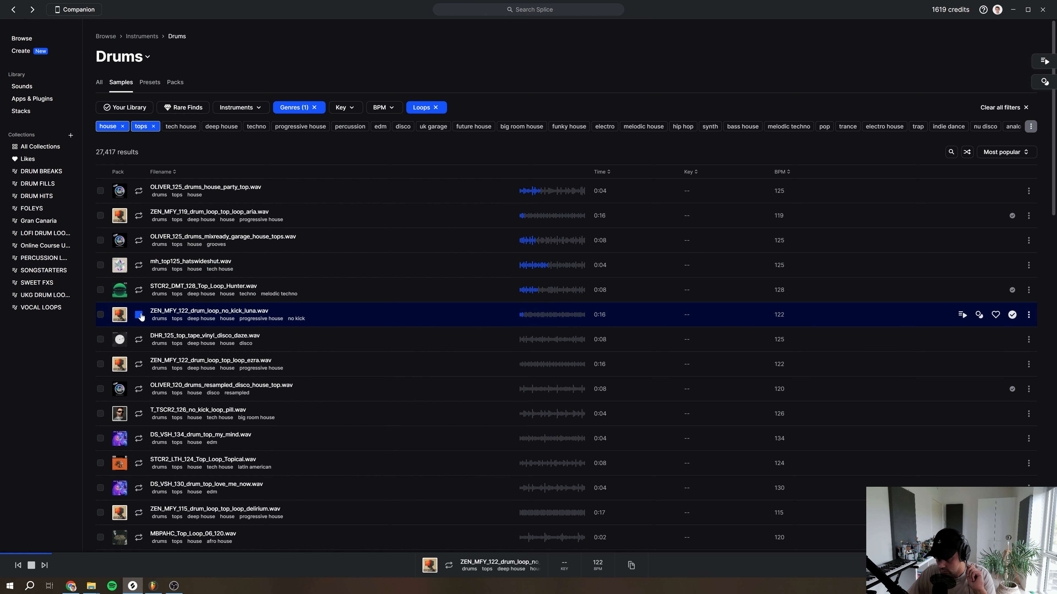
click(139, 340)
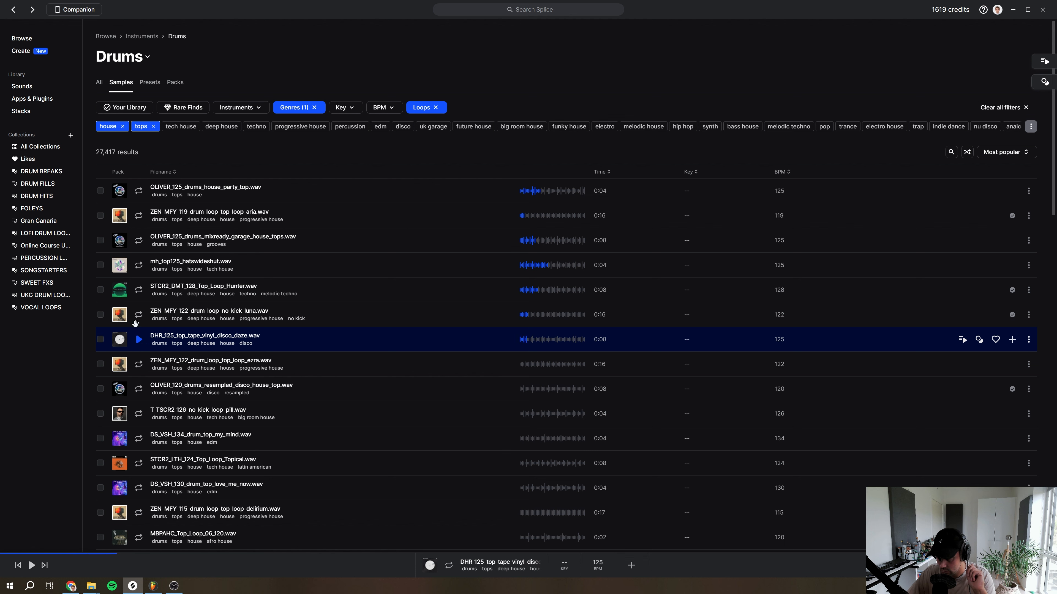
click(139, 317)
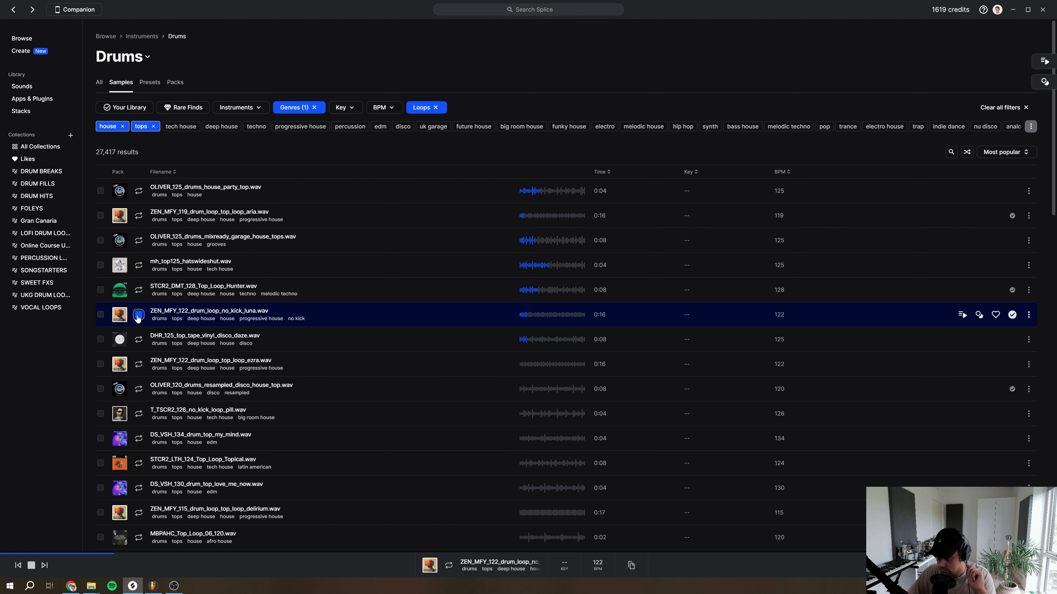
click(139, 365)
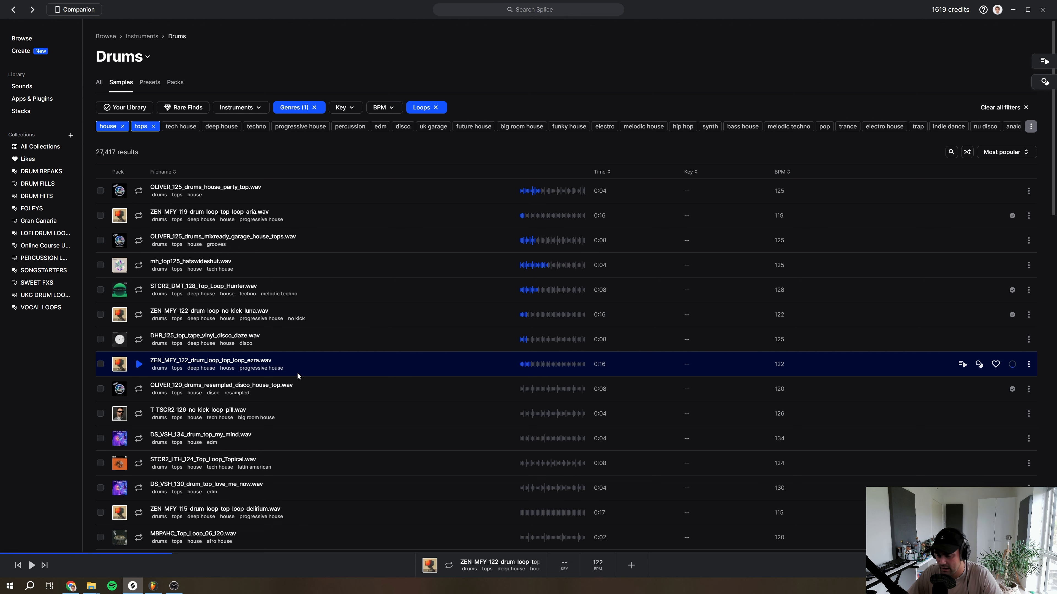
Place ZEN_MFY_122_drum_loop_top_loop_ezra on FL Studio's Track 11, stretched to 8 bars in Auto mode with channel volume at 65%
drag(798, 14, 1, 110)
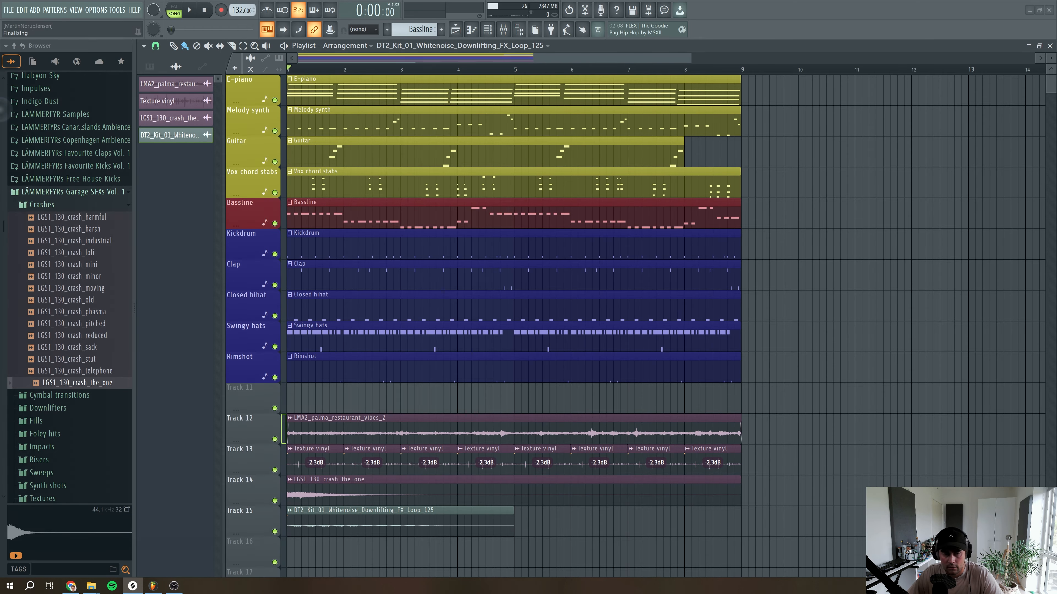
drag(0, 420, 331, 395)
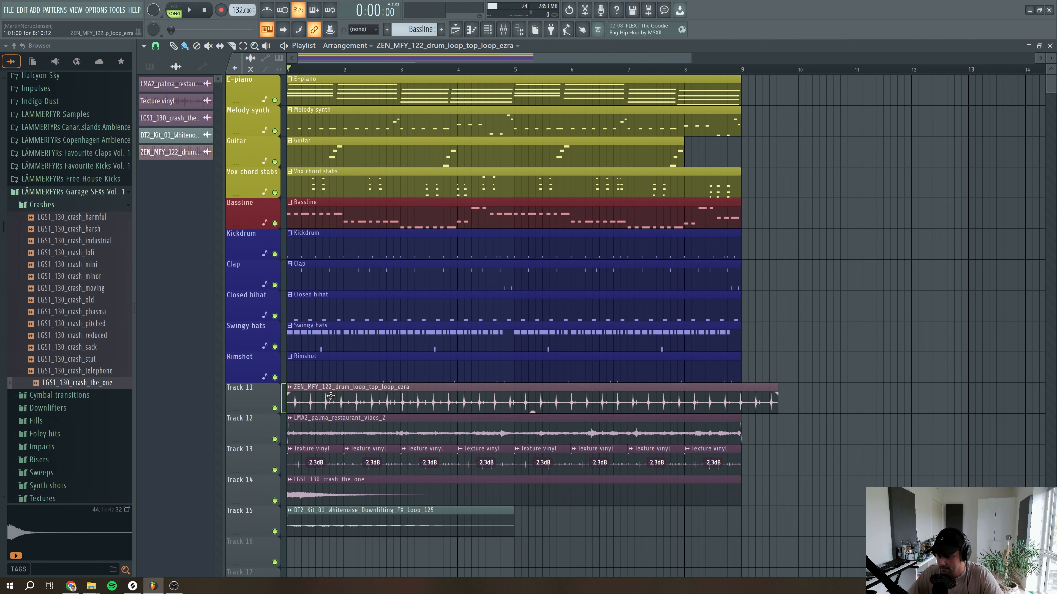
double_click(540, 412)
drag(416, 188, 416, 167)
click(470, 182)
click(462, 197)
key(space)
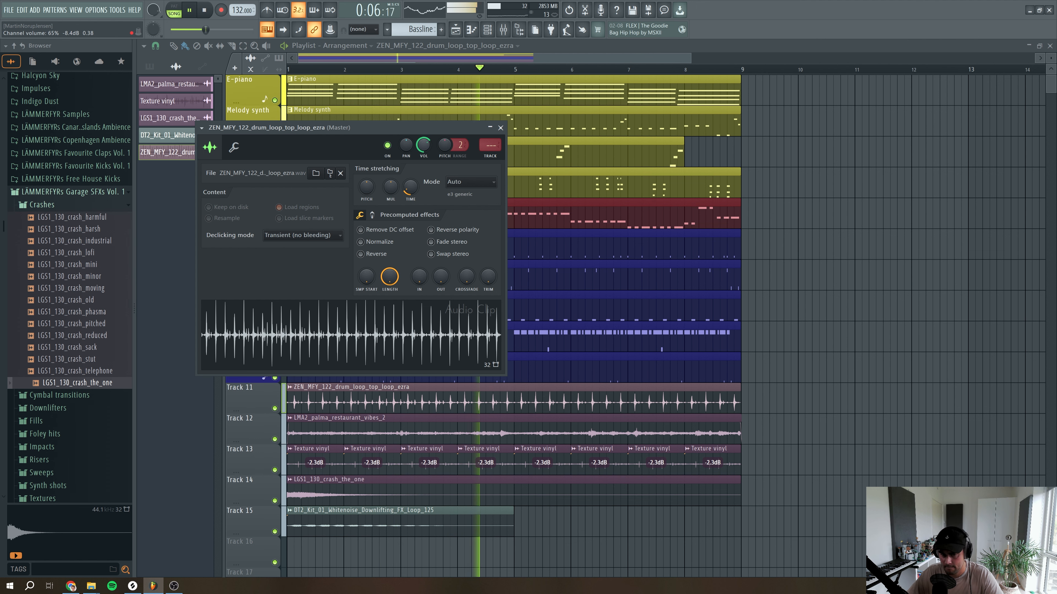
key(space)
click(502, 128)
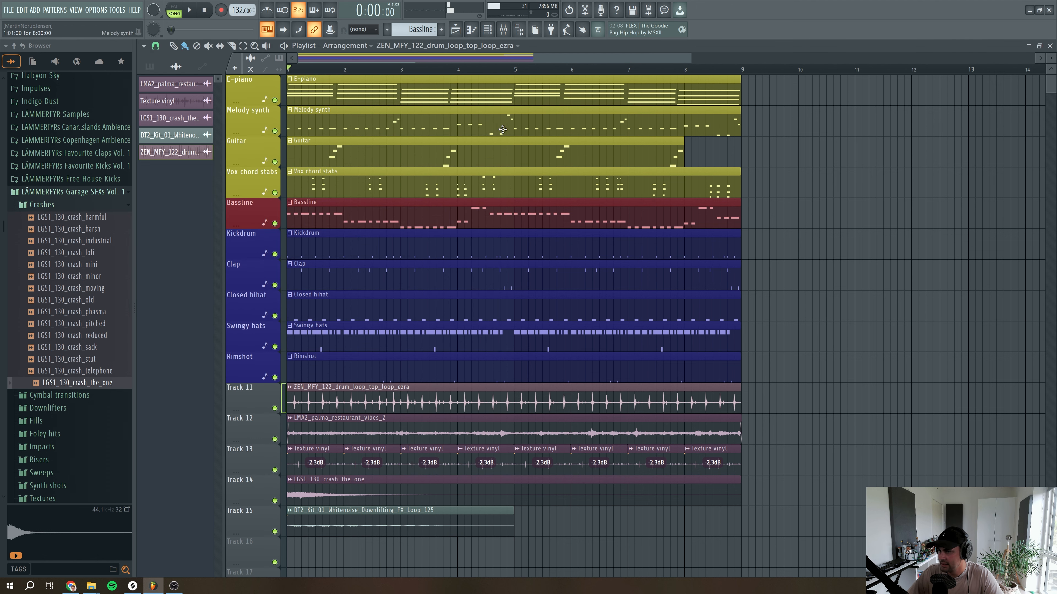
Trim the drum loop clip on Track 11 to 4 bars and repeat it to fill bars 5 to 8
drag(745, 393, 517, 393)
click(511, 393)
Rename the drum top loop channel as Shaker loop and give it the dark blue colour of the drum tracks
double_click(396, 393)
click(203, 129)
click(249, 277)
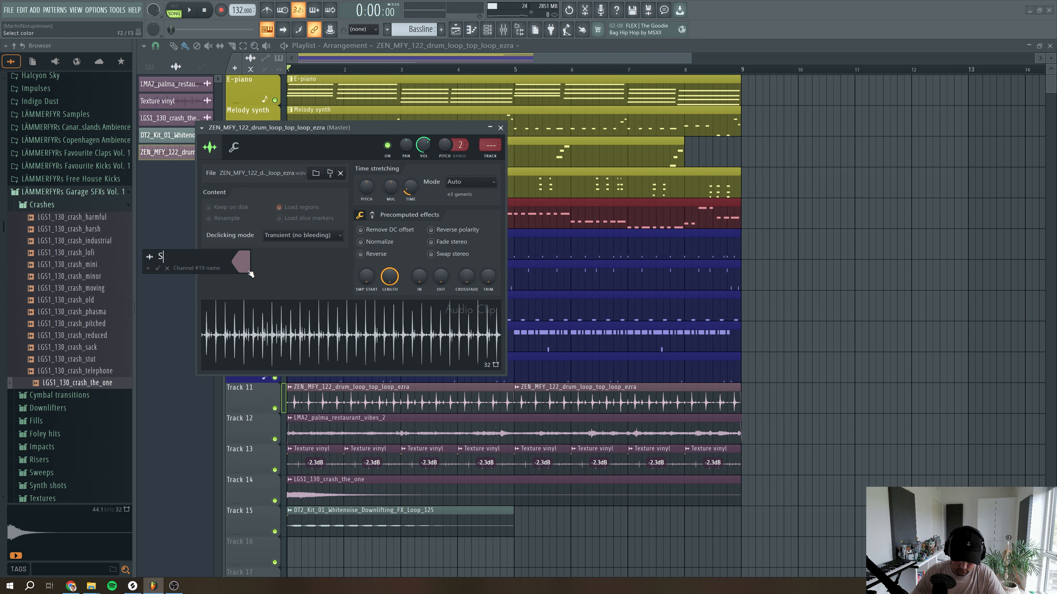
click(250, 274)
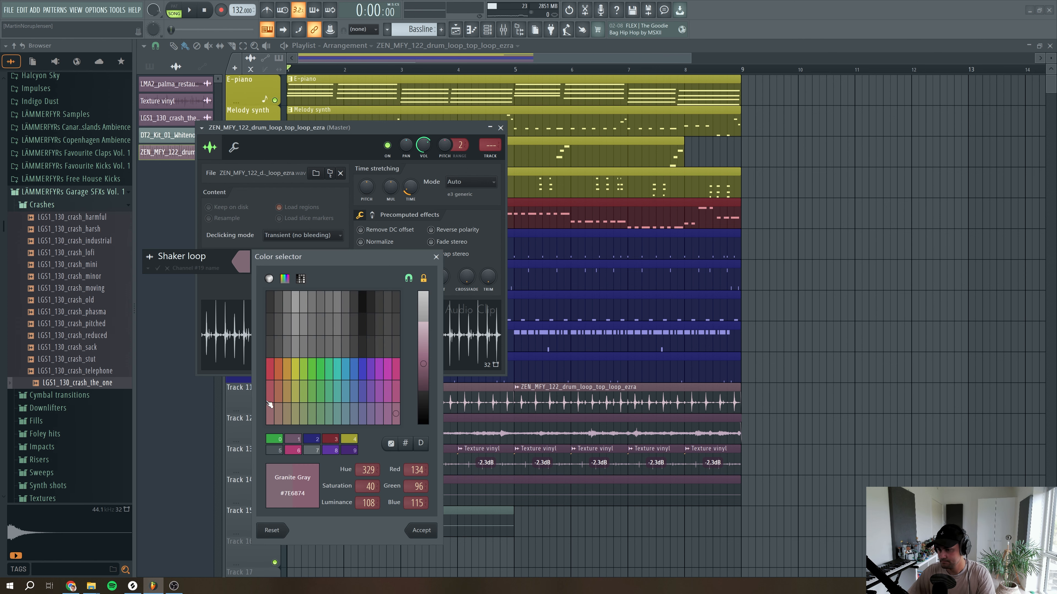
click(317, 440)
Assign the Shaker loop to mixer track 12, between Rimshot and the Drum bus, and route it only to the Drum bus
click(494, 156)
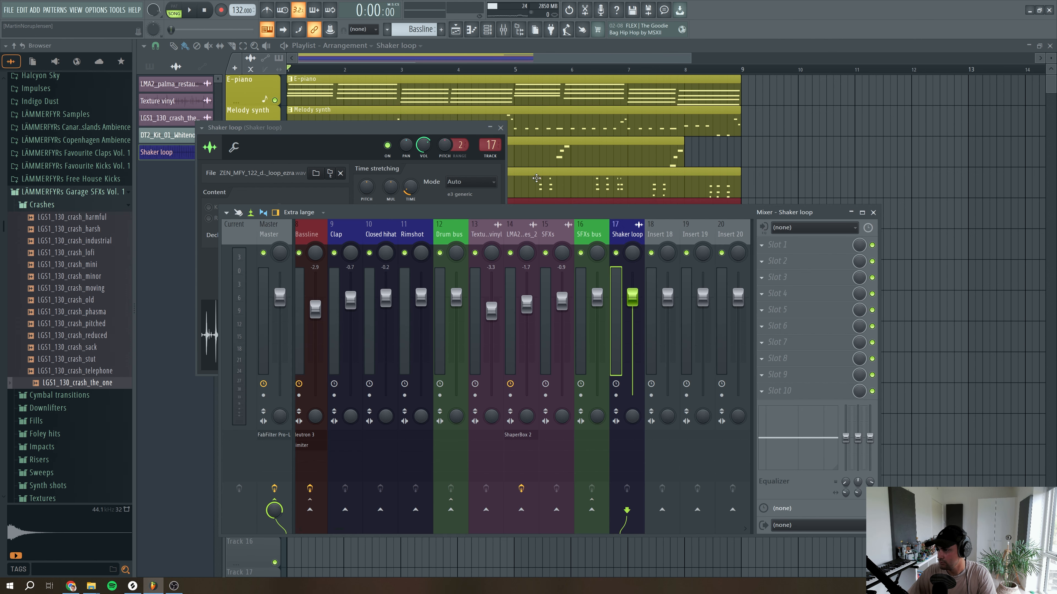
key(alt+Left)
key(alt+Left)
key(alt+Left)
key(alt+Left)
key(alt+Left)
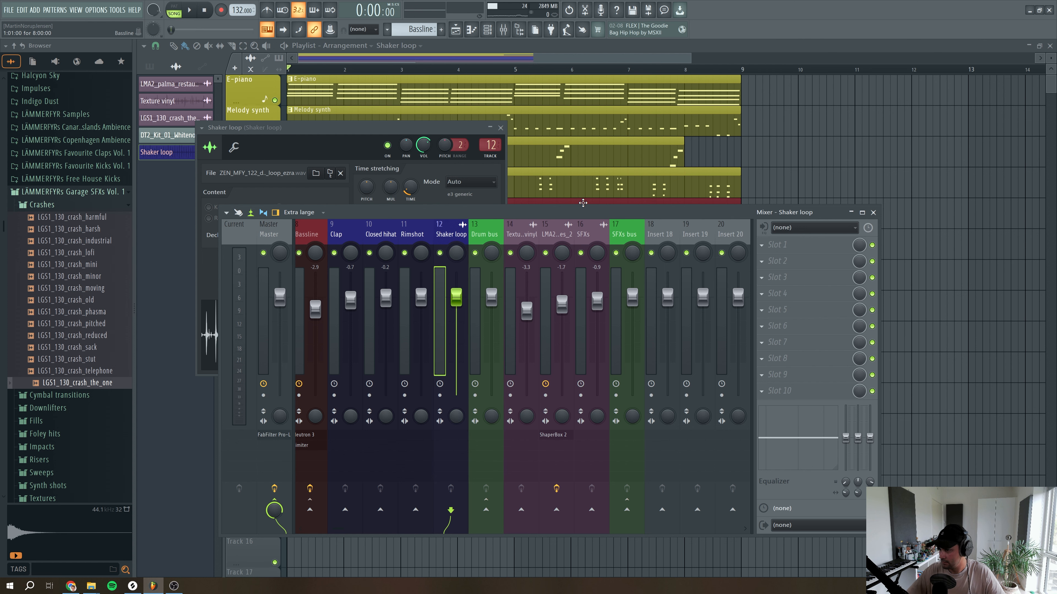
right_click(478, 501)
click(499, 507)
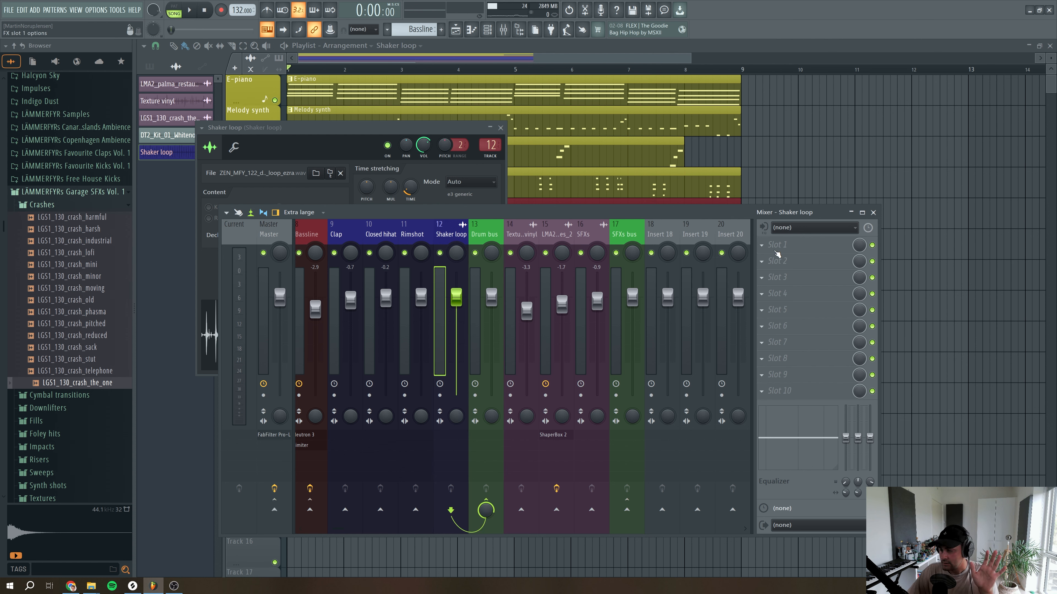
Load Transient Master in slot 2 of the Shaker loop track with Sustain at about -18%, and lower the track's fader to -1.3 dB
click(765, 262)
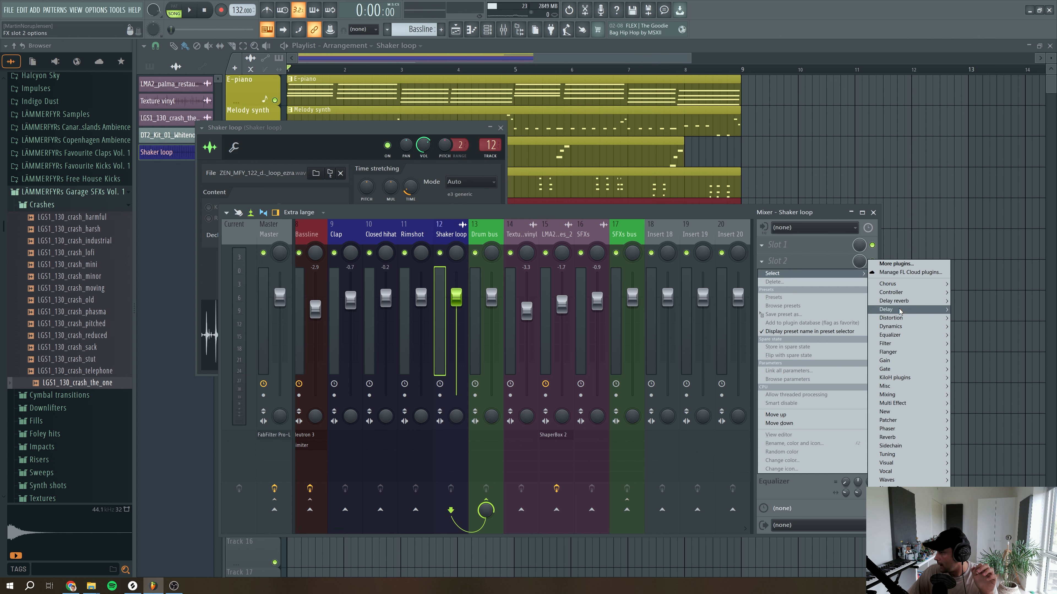
mouse_move(915, 326)
click(1000, 405)
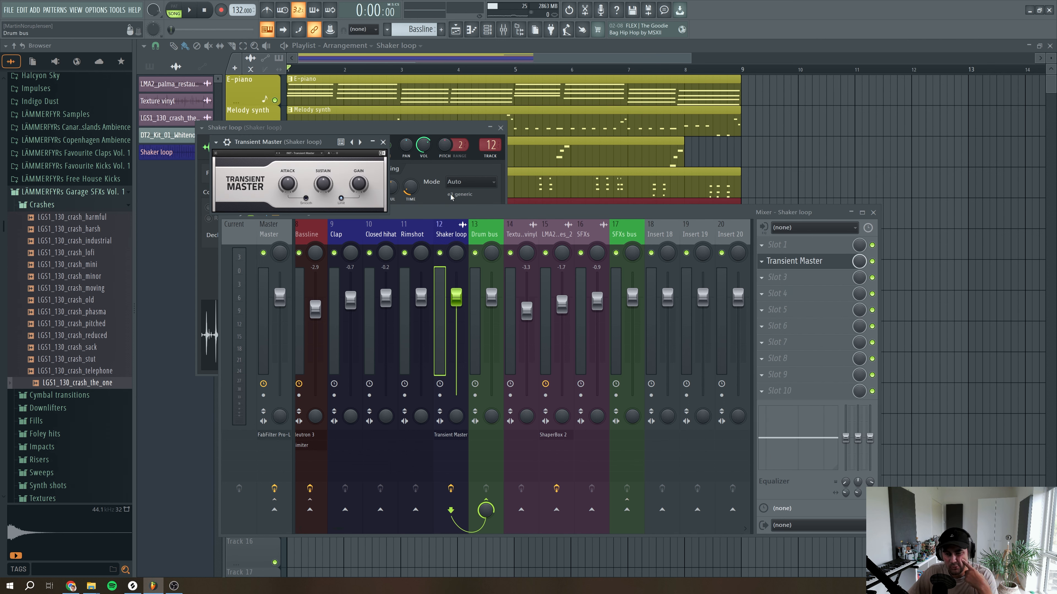
drag(314, 142, 384, 220)
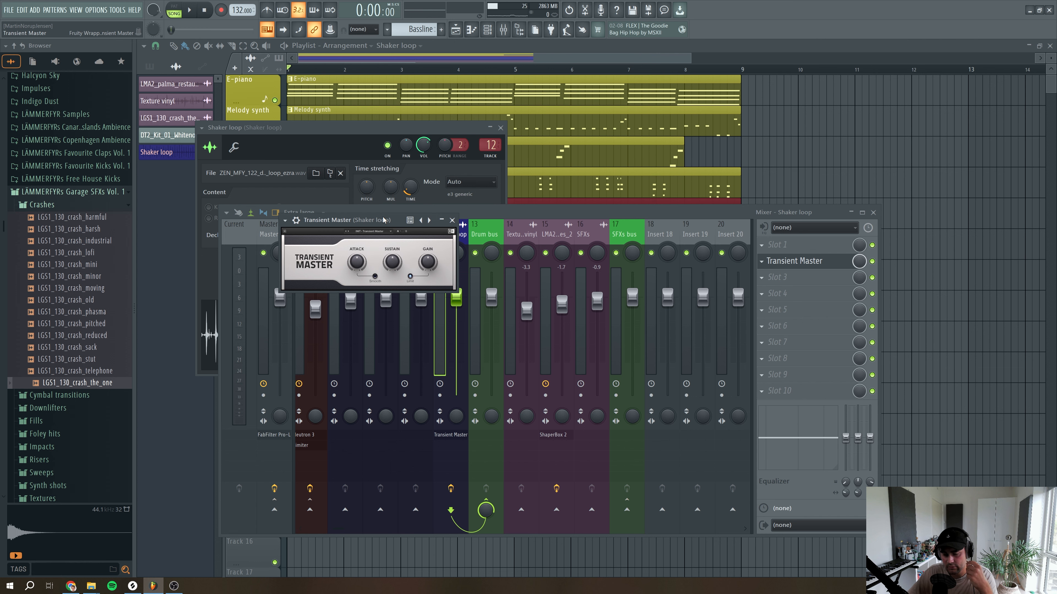
mouse_move(393, 266)
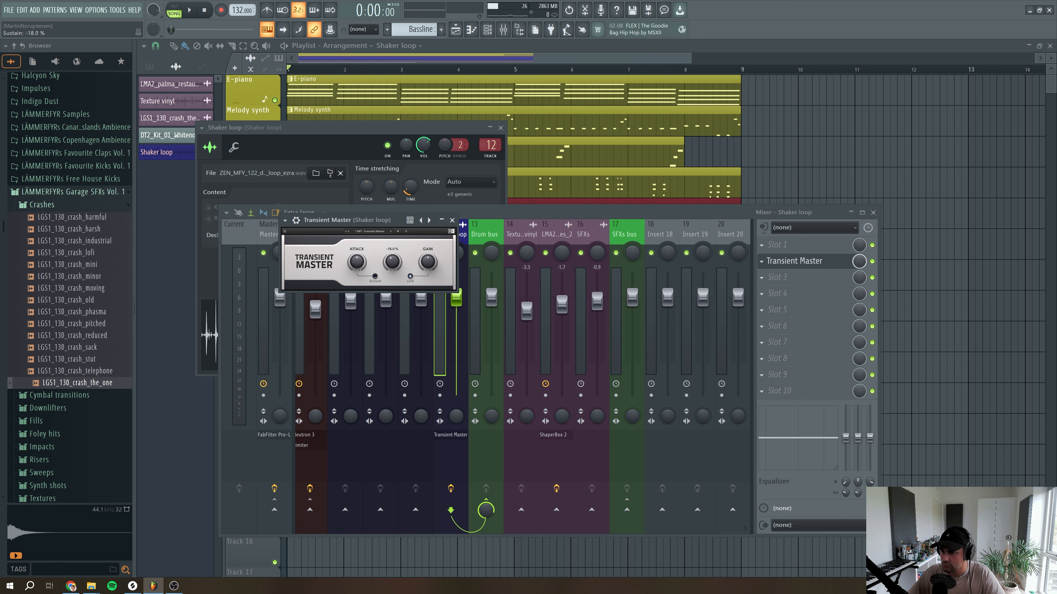
key(space)
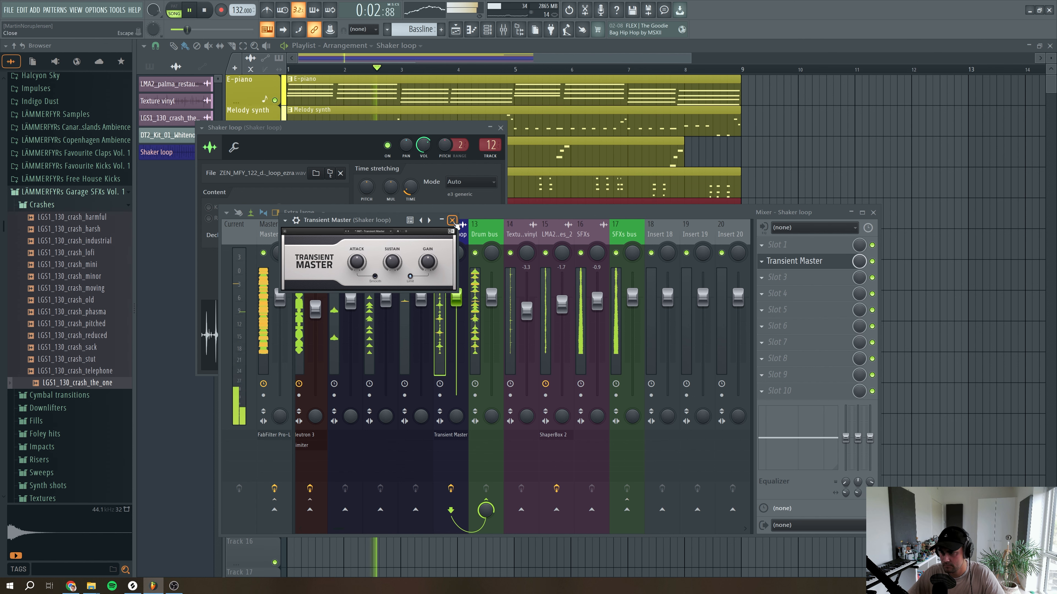
click(451, 220)
key(space)
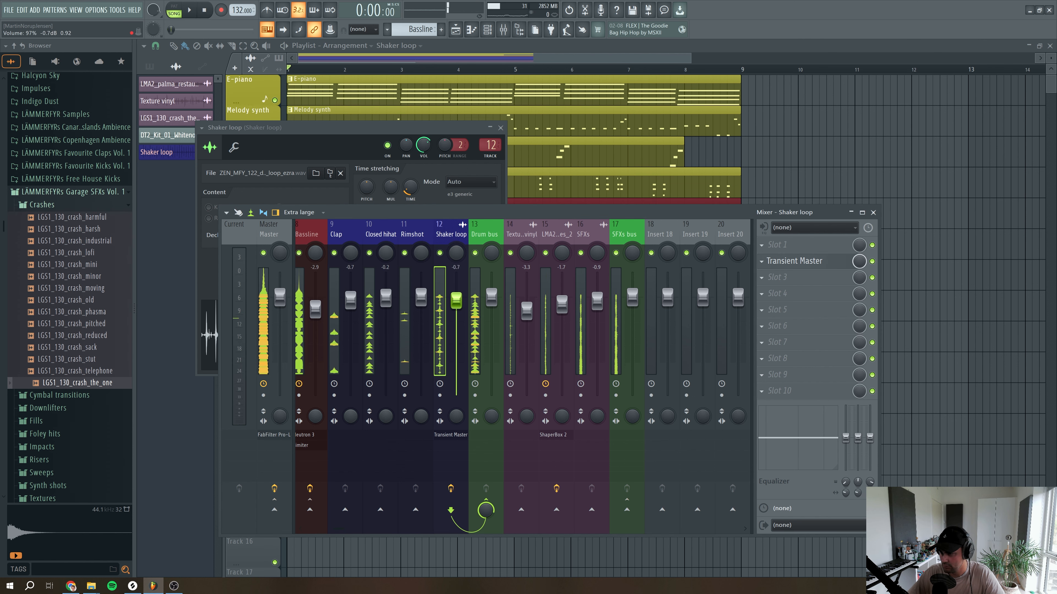
click(499, 128)
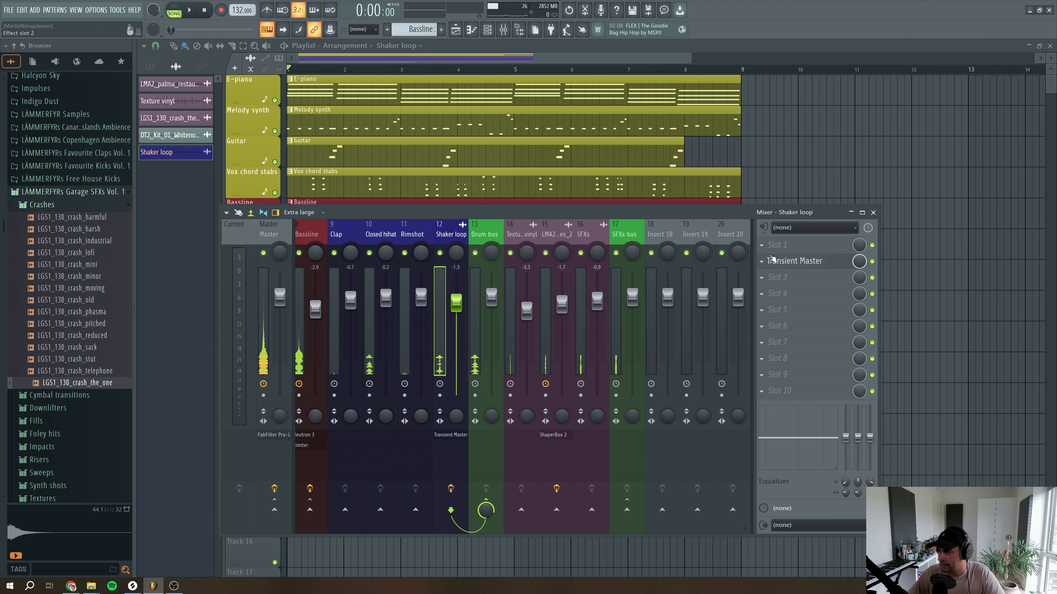
Add Fruity Parametric EQ 2 to the Shaker loop track and shape a gentle treble dip with band 6 during playback
click(777, 261)
mouse_move(907, 345)
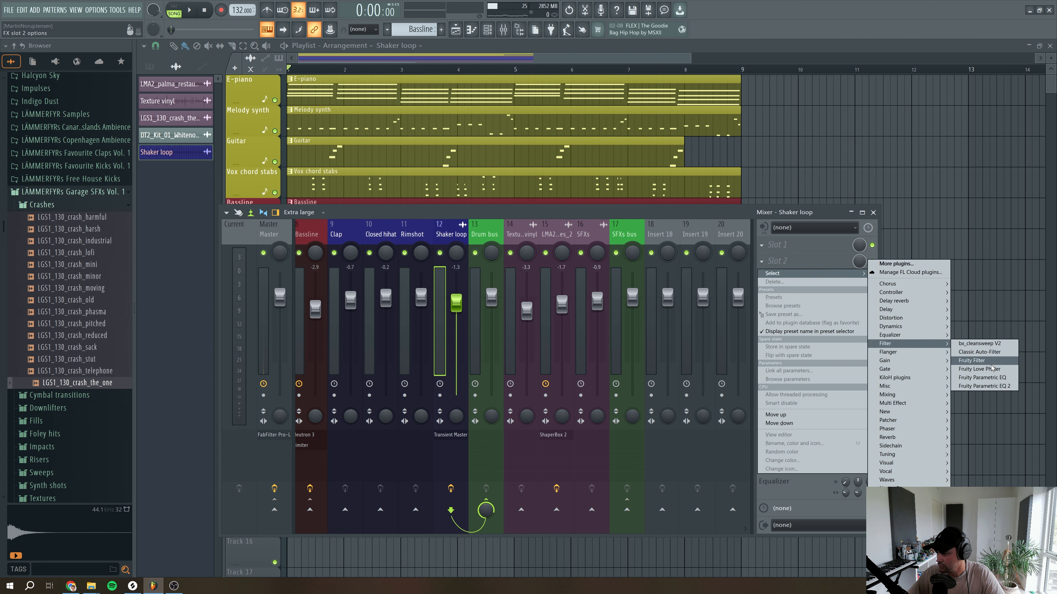
click(989, 388)
key(space)
drag(428, 250, 481, 264)
Turn EQ band 1 into a steep high-pass filter and raise its cutoff to about band 4's frequency
right_click(275, 249)
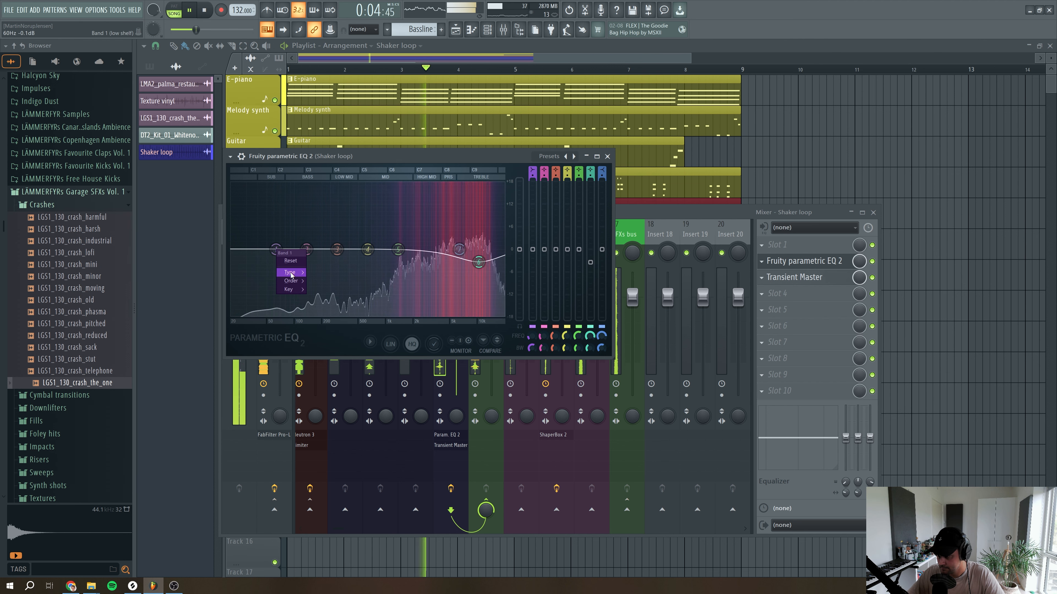
click(285, 256)
right_click(277, 249)
mouse_move(291, 281)
click(323, 333)
drag(276, 251, 370, 249)
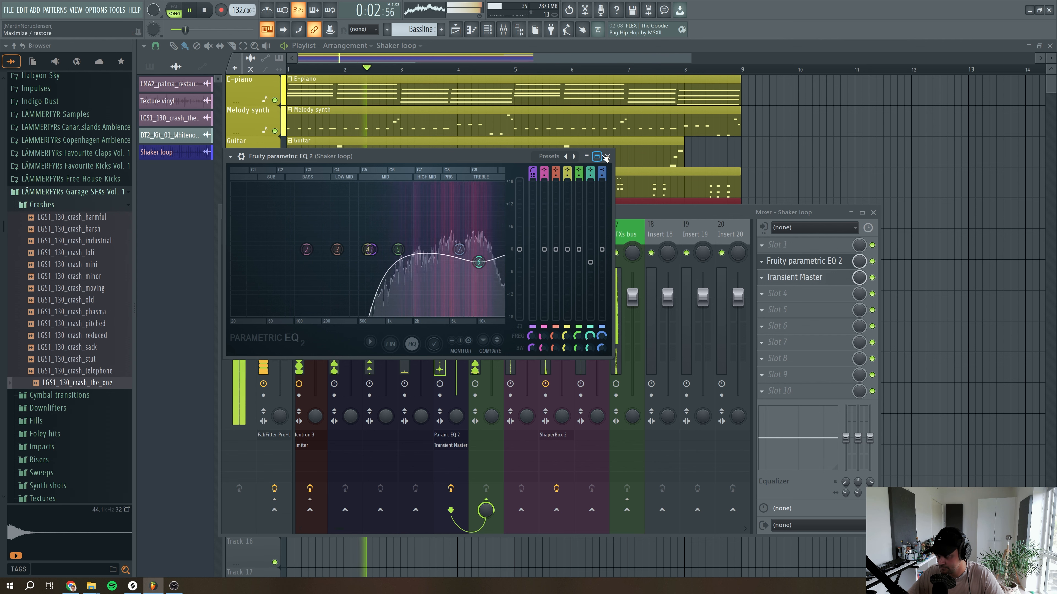
click(607, 156)
Lower the Shaker loop fader to -1.7 dB and order Fruity Parametric EQ 2 after Transient Master
drag(457, 303, 456, 306)
key(space)
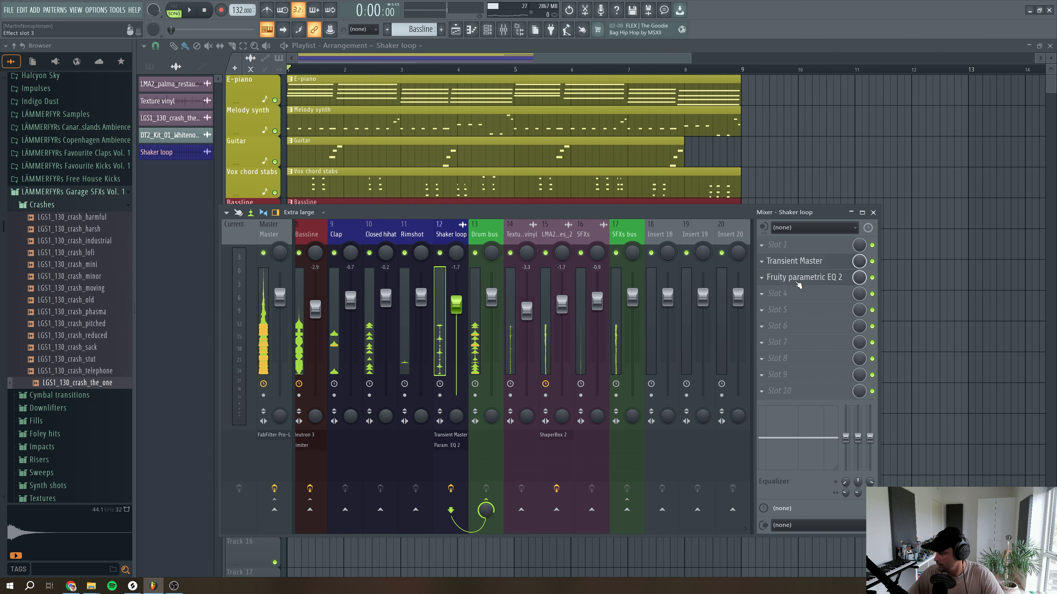
Load ShaperBox 2 in slot 4 of the Shaker loop track and add its Pan shaper
click(764, 295)
mouse_move(907, 402)
click(974, 454)
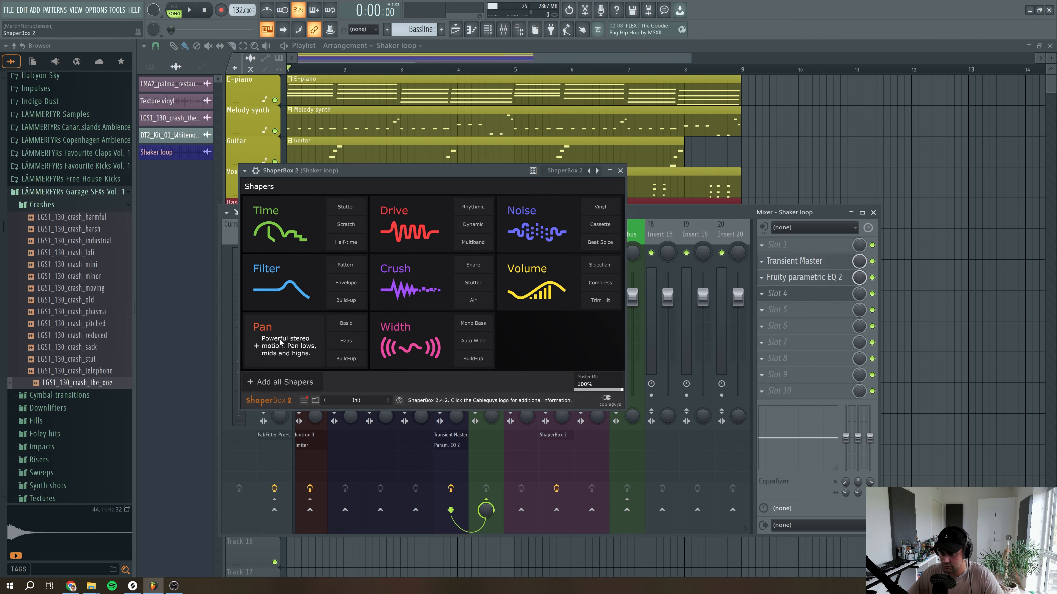
click(287, 340)
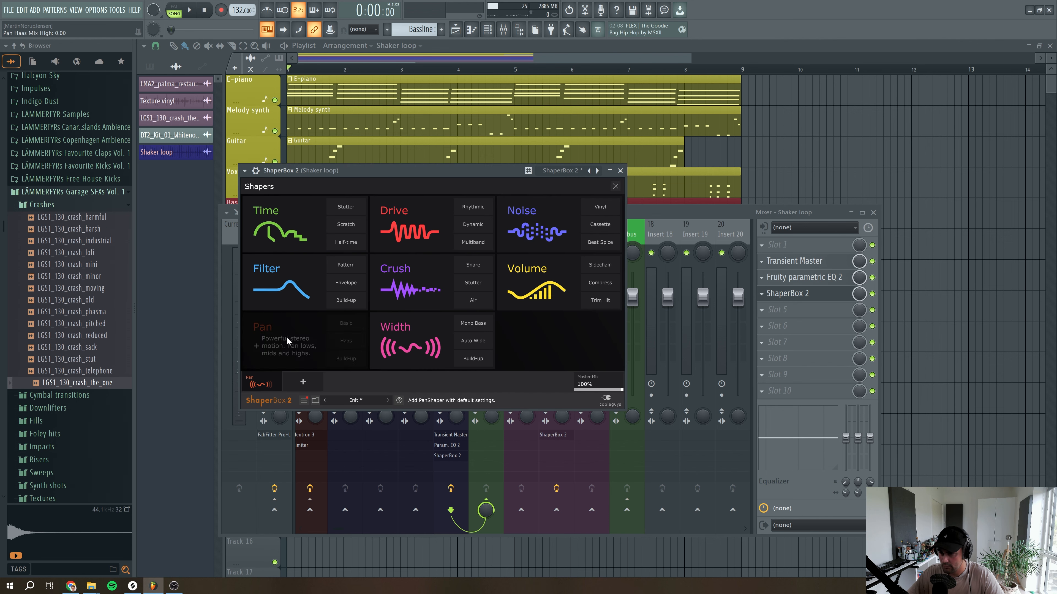
Apply a curved Rhythm 1 wave to the Pan shaper, set its Mix to 72% and audition the panning
click(283, 355)
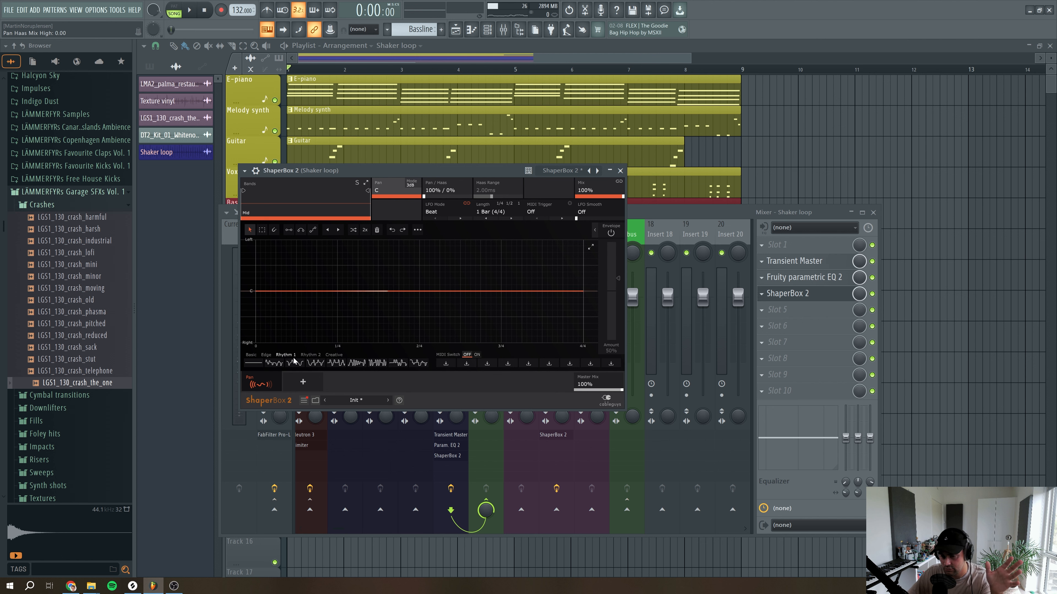
click(315, 363)
drag(595, 190, 608, 197)
key(space)
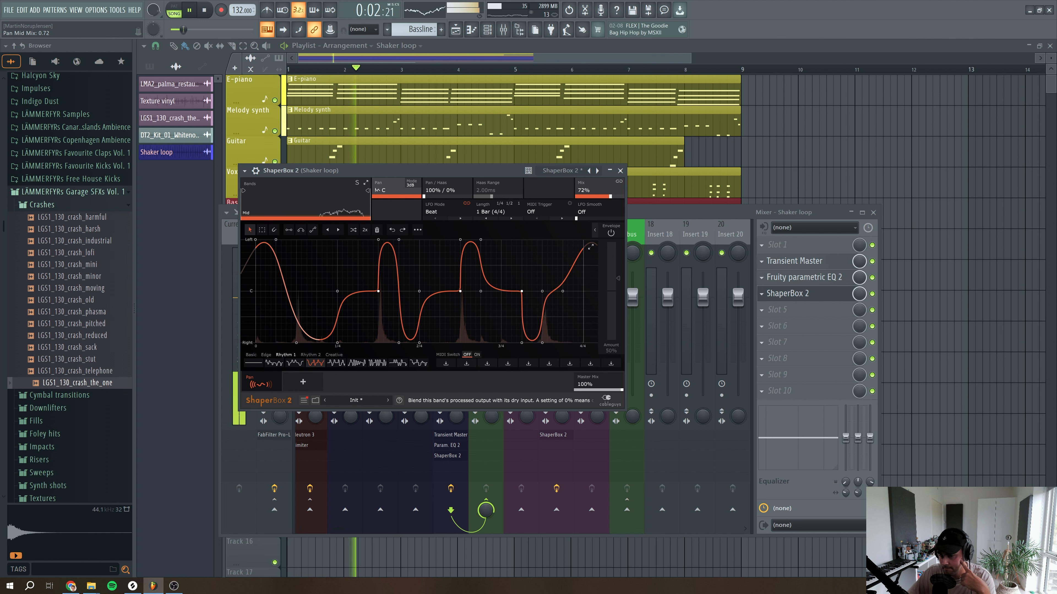
key(space)
Switch the Pan shaper's LFO mode to Hertz, set its speed to 0.331 Hz and play the loop
click(455, 212)
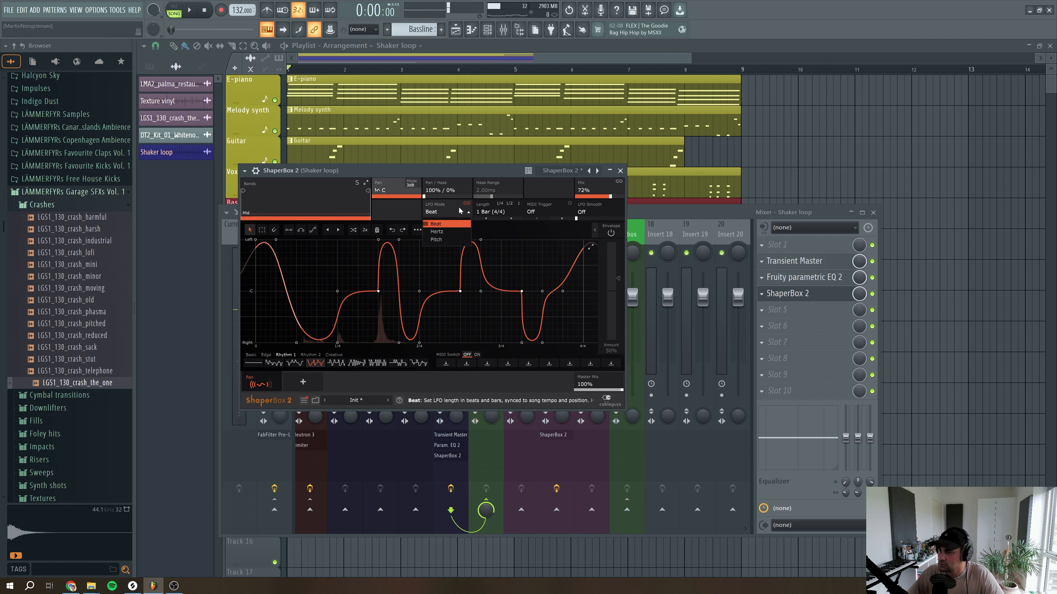
click(439, 235)
drag(490, 212, 490, 230)
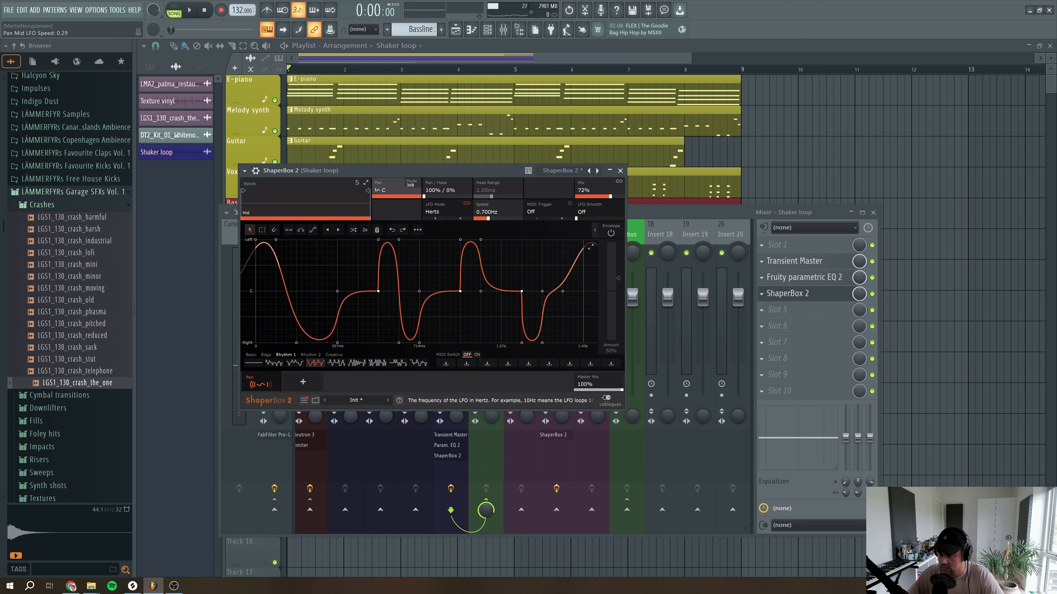
key(space)
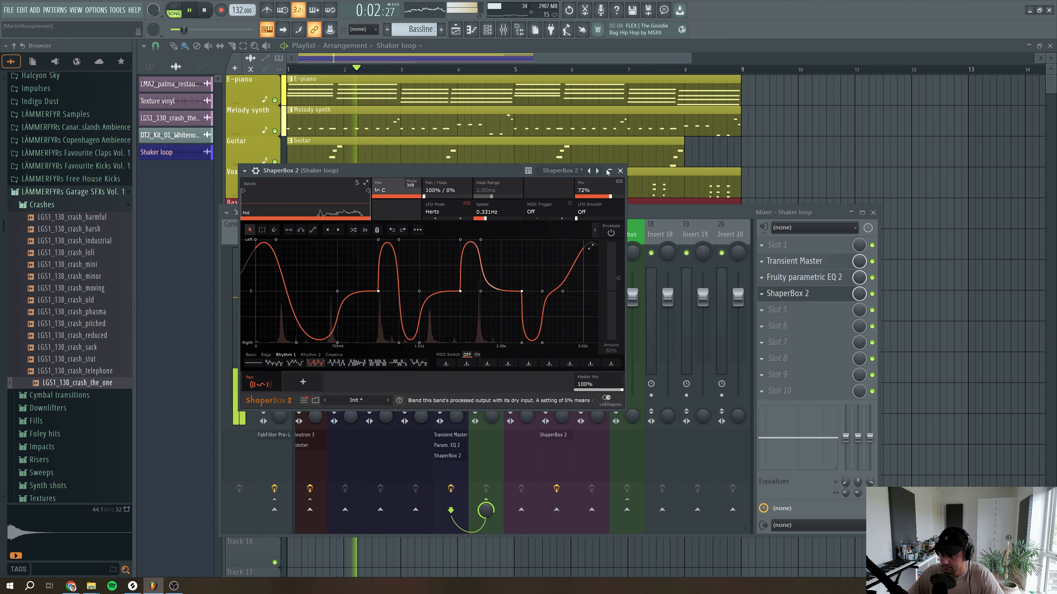
Lower the Shaker loop fader slightly and stop playback
click(620, 170)
drag(456, 303, 456, 308)
key(space)
Add a Volume shaper in the Shaker loop's ShaperBox 2, set its Mix to 58% and play the loop
click(828, 297)
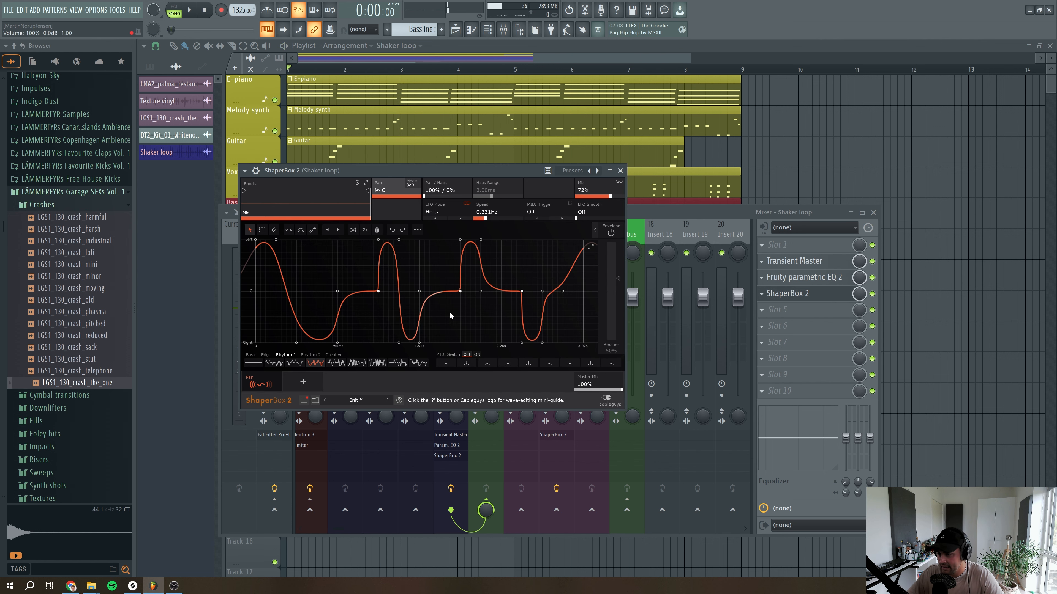
click(303, 382)
click(588, 268)
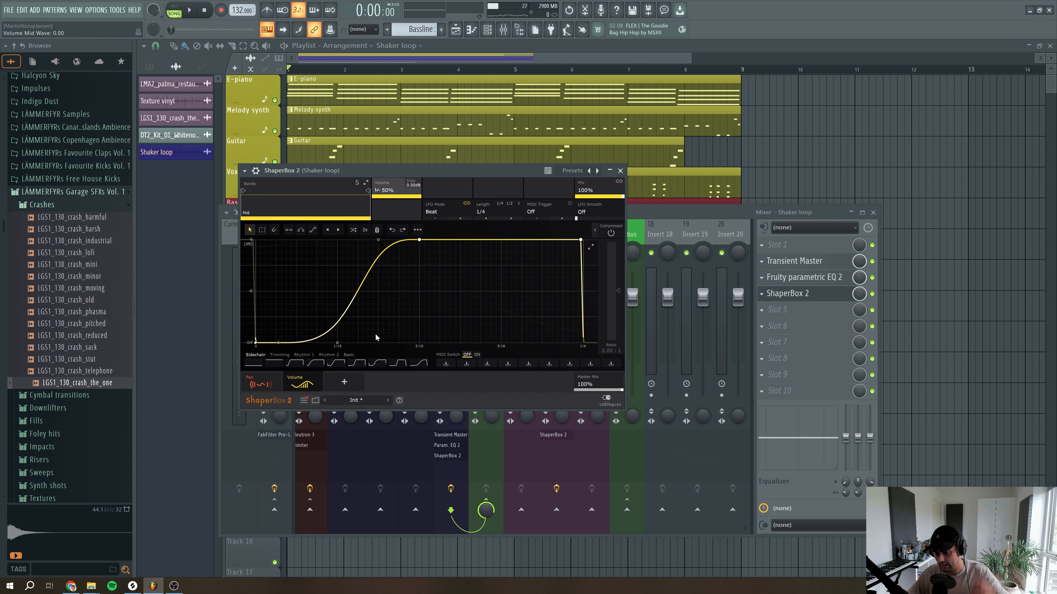
drag(614, 193, 604, 197)
key(space)
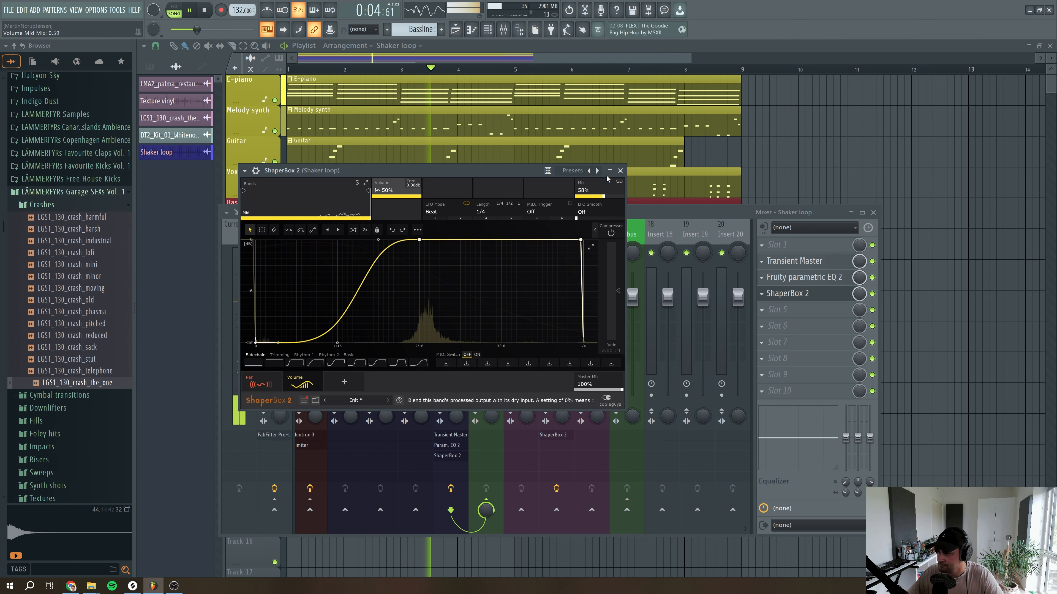
Lower the Shaker loop fader to -5.0 dB and stop playback
click(621, 171)
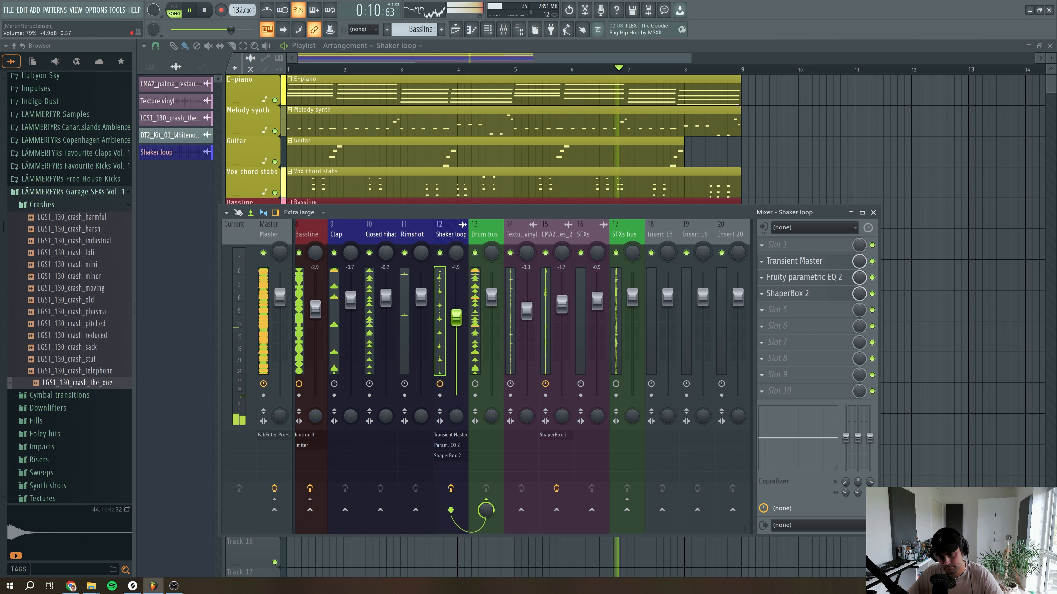
drag(457, 318, 457, 320)
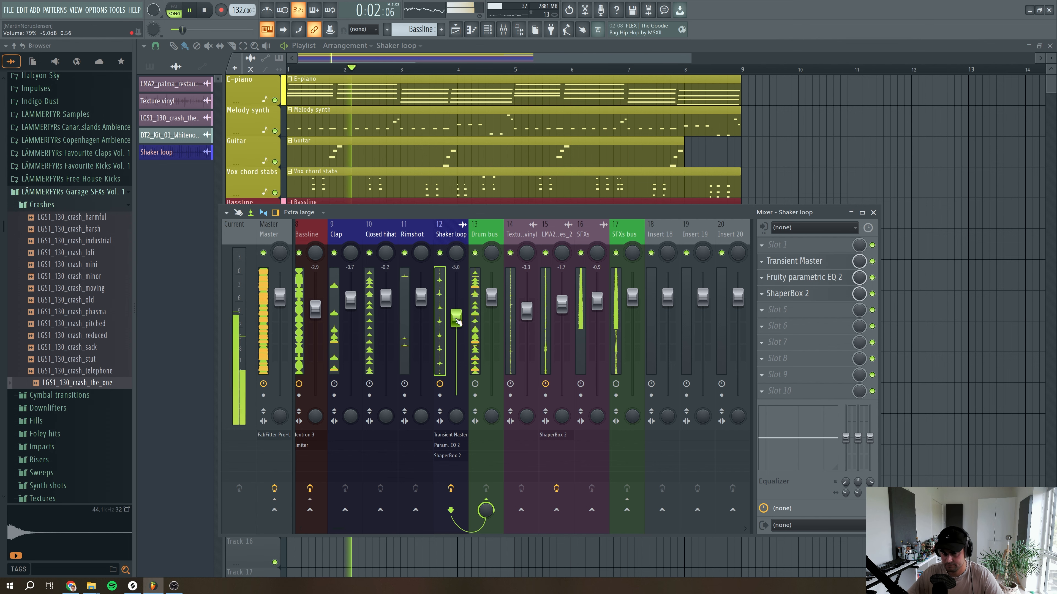
key(space)
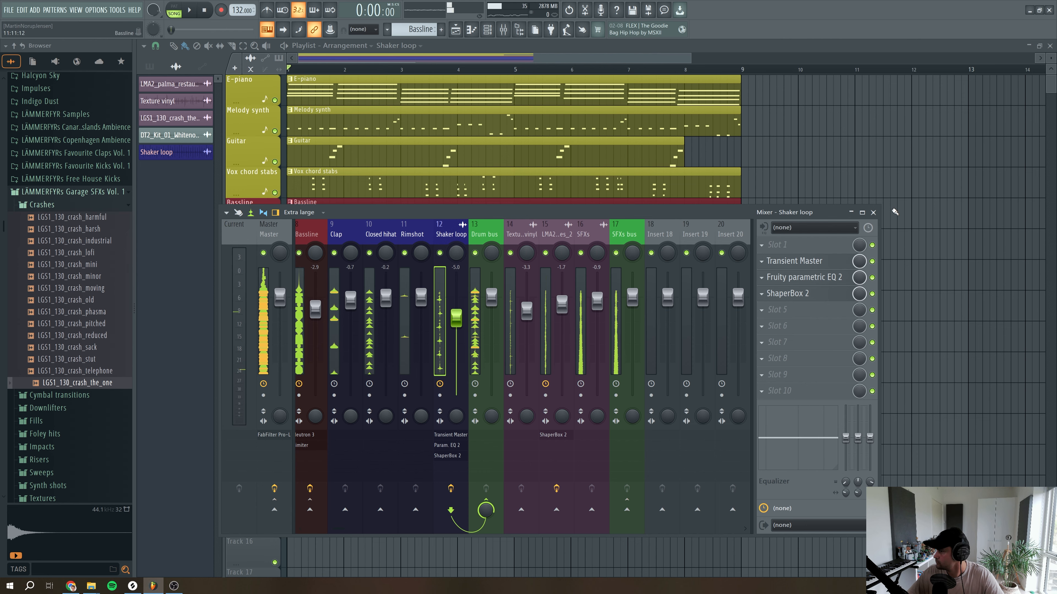
Hide the mixer and give playlist Track 11 the name and blue colour of its Shaker loop clip
key(F9)
key(space)
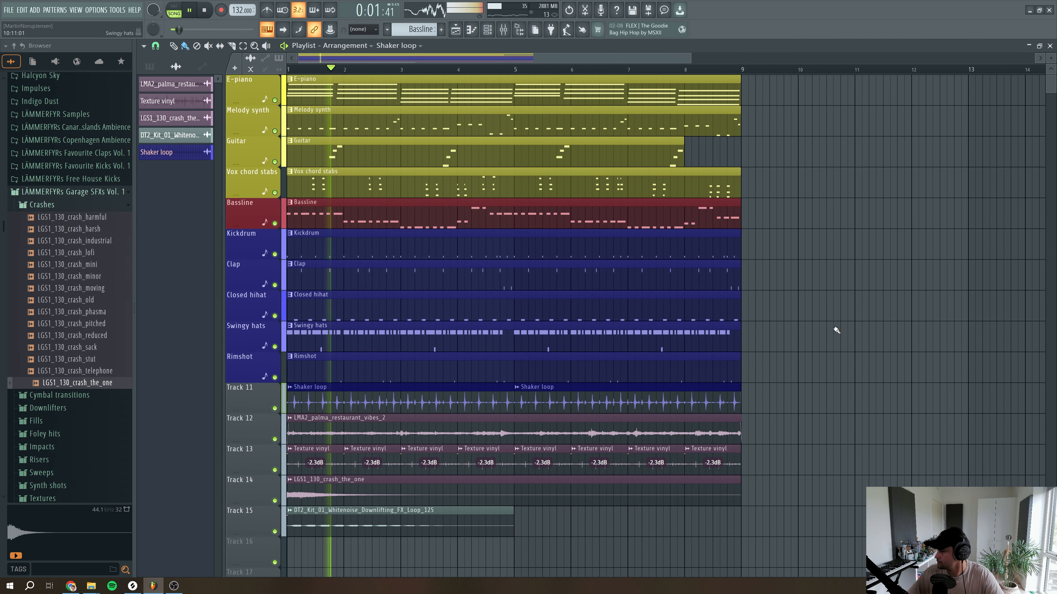
right_click(249, 396)
click(270, 372)
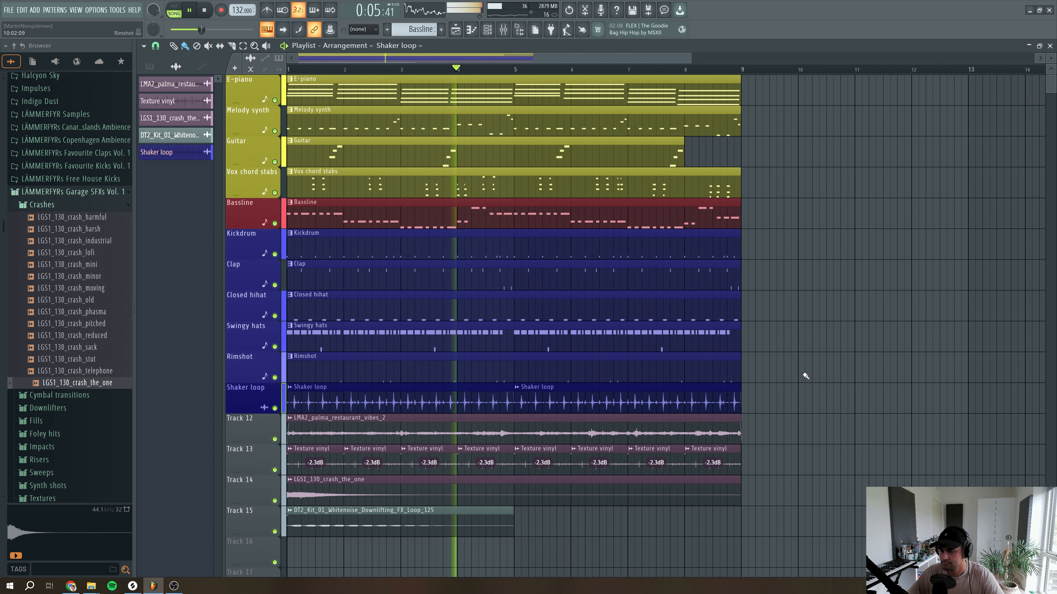
key(space)
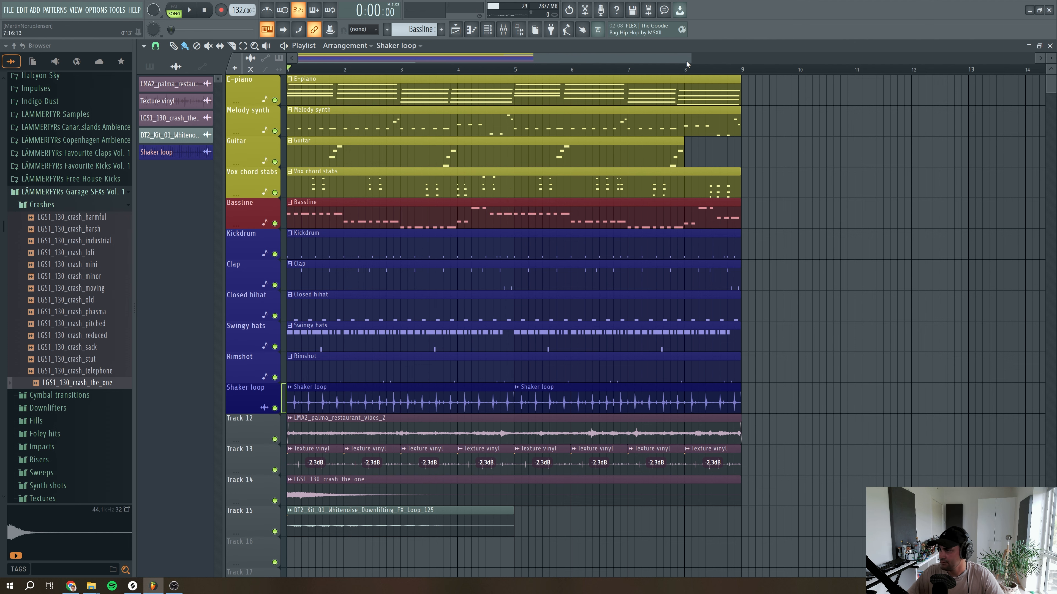
Select every clip in the arrangement and move them together to start at bar 17
drag(689, 58, 890, 54)
scroll(572, 364, down, 1)
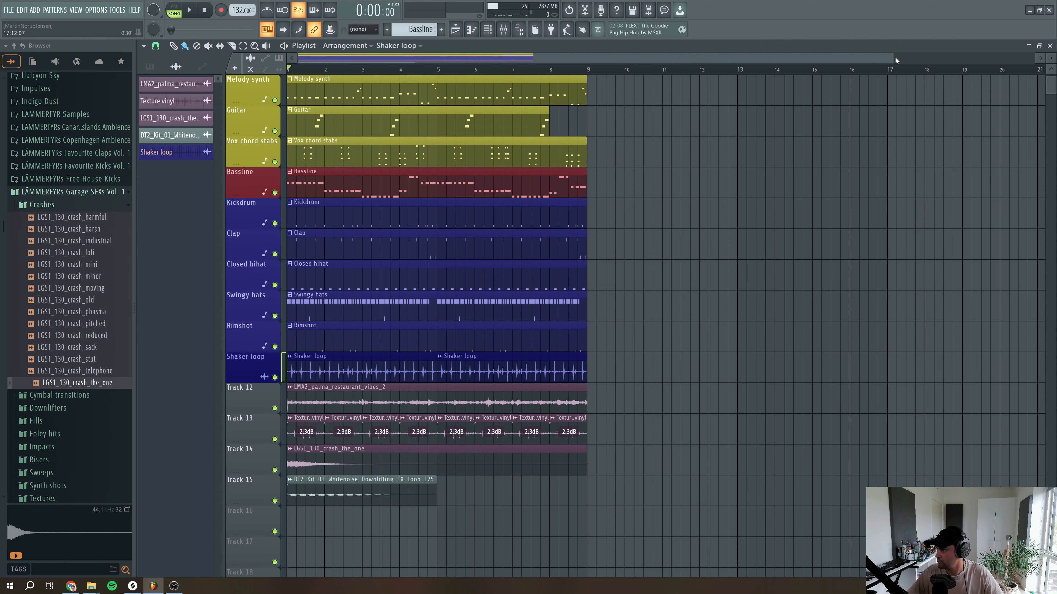
drag(895, 61, 1053, 32)
drag(605, 522, 291, 79)
drag(568, 521, 772, 92)
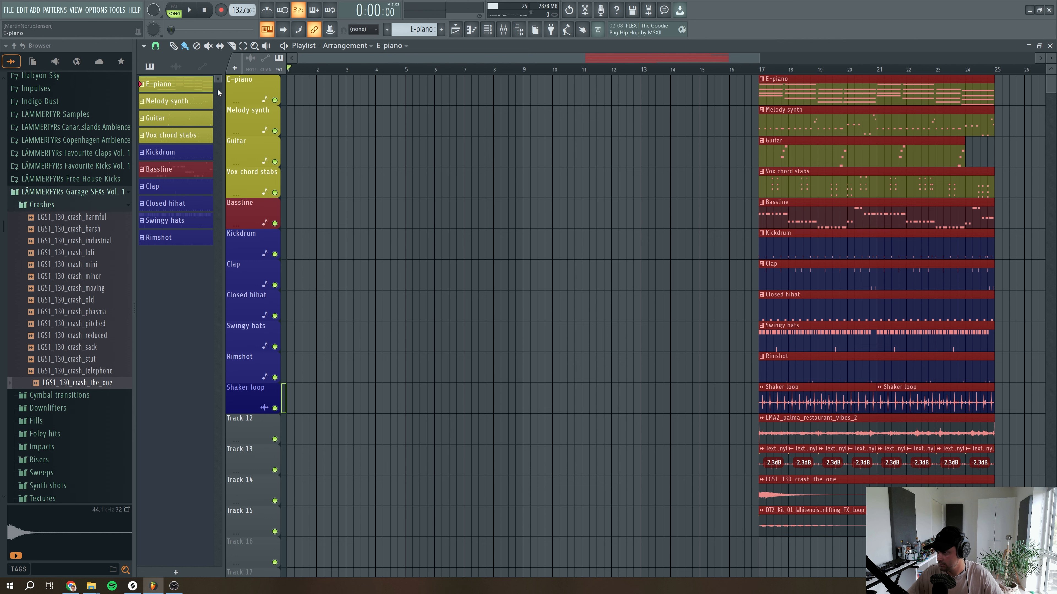
click(625, 121)
Place E-piano clips at bars 1 and 9 as an intro and start playback
drag(801, 101, 328, 94)
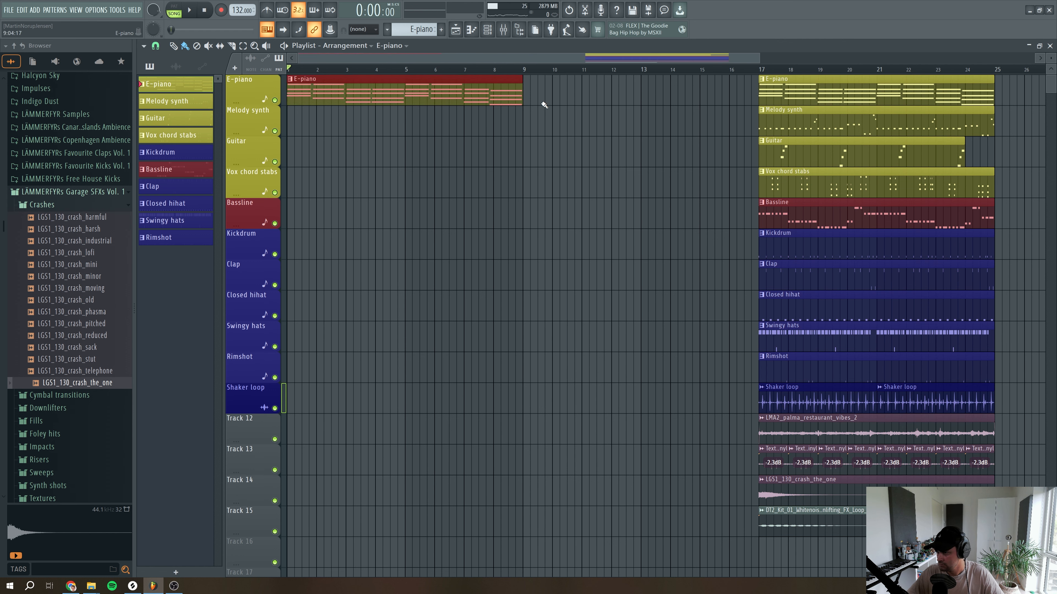
click(534, 85)
key(space)
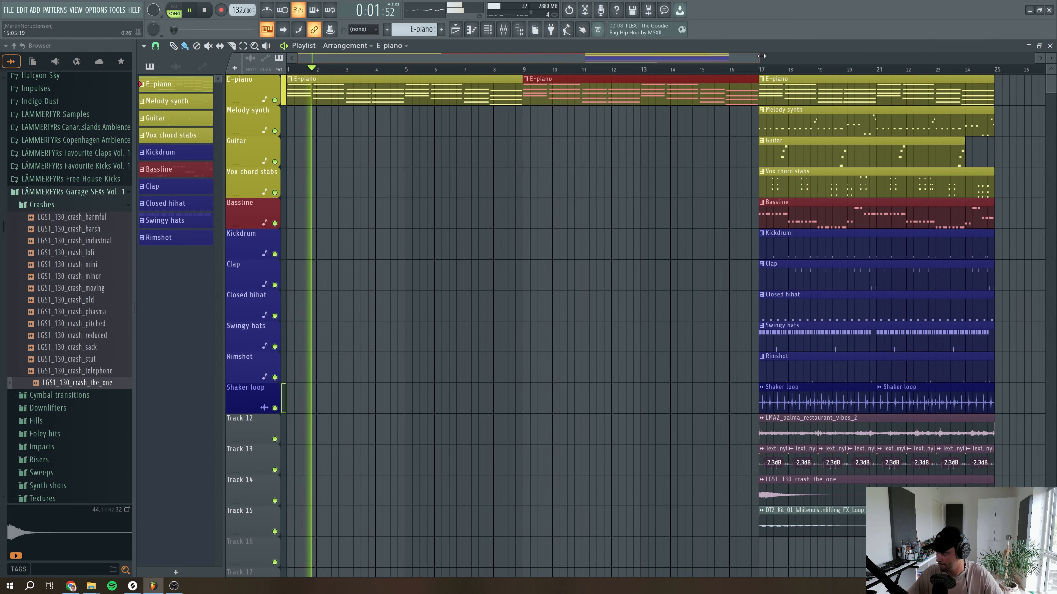
drag(762, 55, 1033, 56)
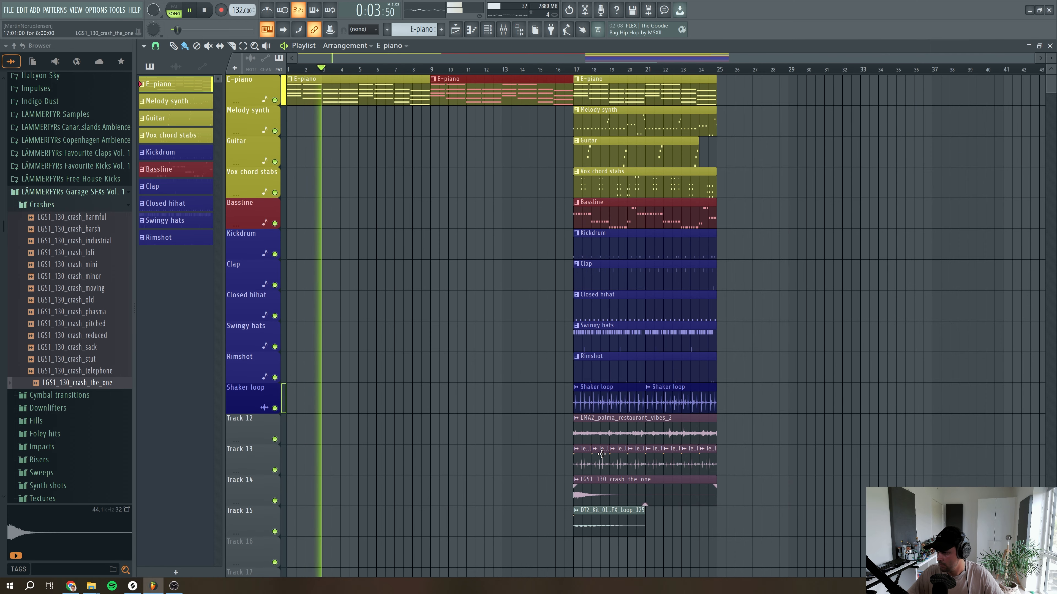
Place LMA2_palma_restaurant_vibes_2 clips at bars 1 and 9 on Track 12
click(603, 428)
click(324, 431)
drag(323, 430, 305, 431)
mouse_move(432, 467)
mouse_down()
mouse_move(433, 491)
mouse_move(433, 431)
mouse_up()
Copy the eight Texture vinyl clips on Track 13 to bar 1 and again to bar 9
drag(761, 457, 559, 456)
key(ctrl+c)
key(ctrl+v)
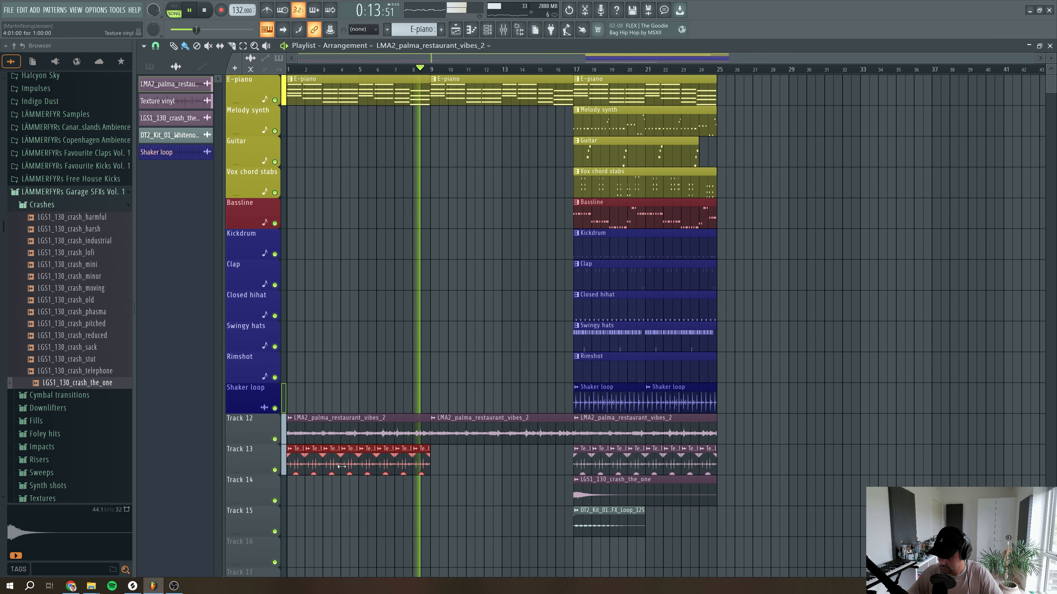
drag(341, 466, 469, 448)
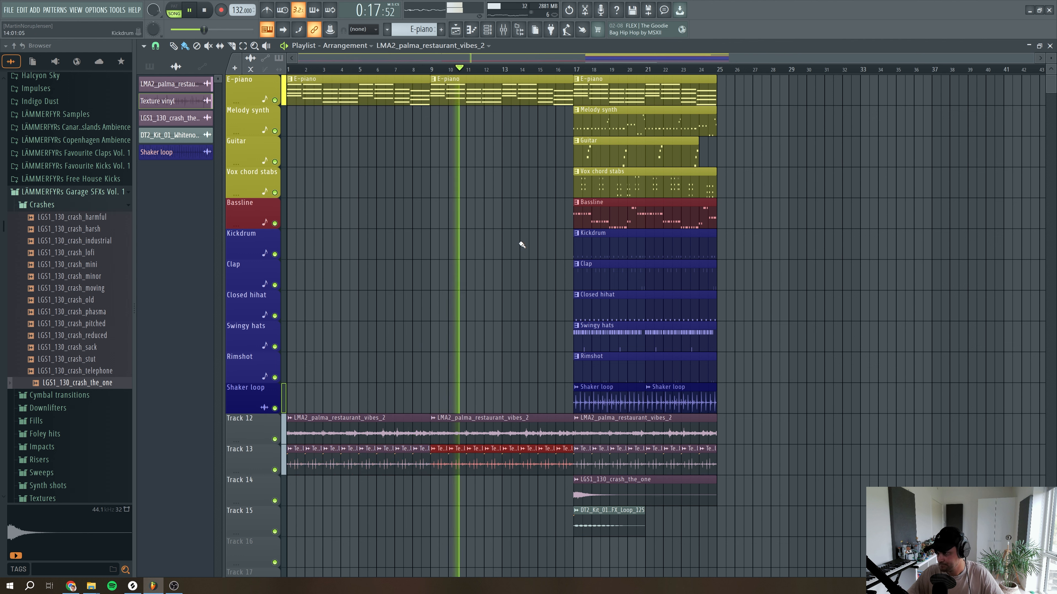
Add a Melody synth clip at bar 9 and delete the E-piano clip at bar 17
click(588, 121)
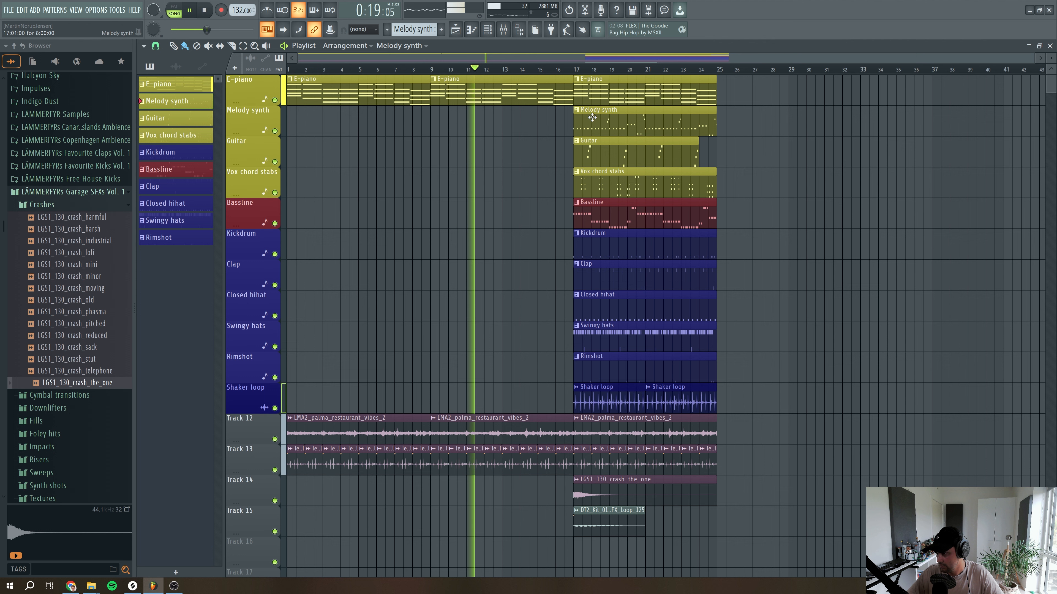
click(433, 124)
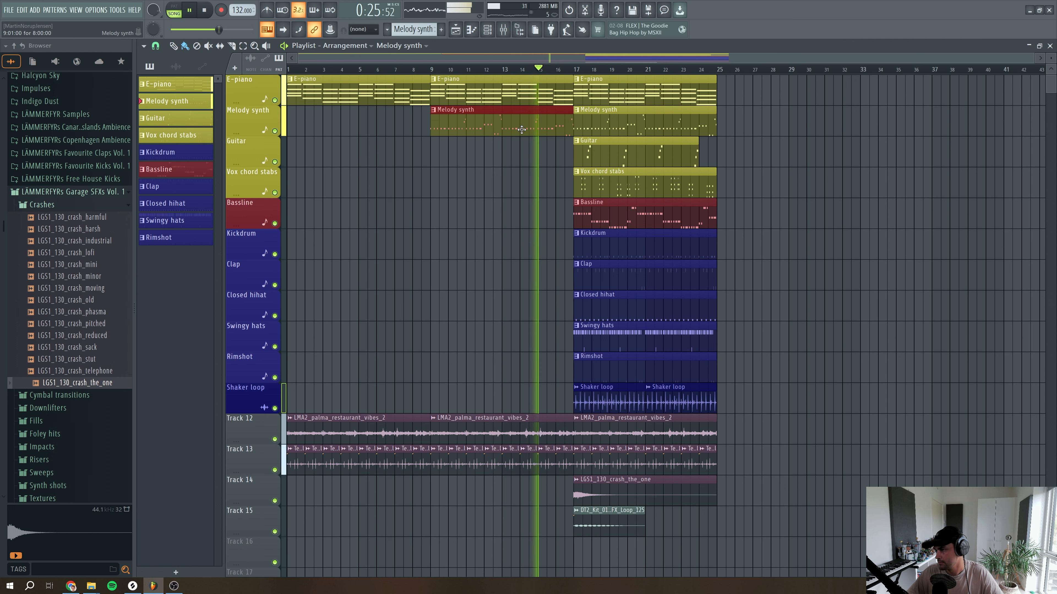
right_click(596, 93)
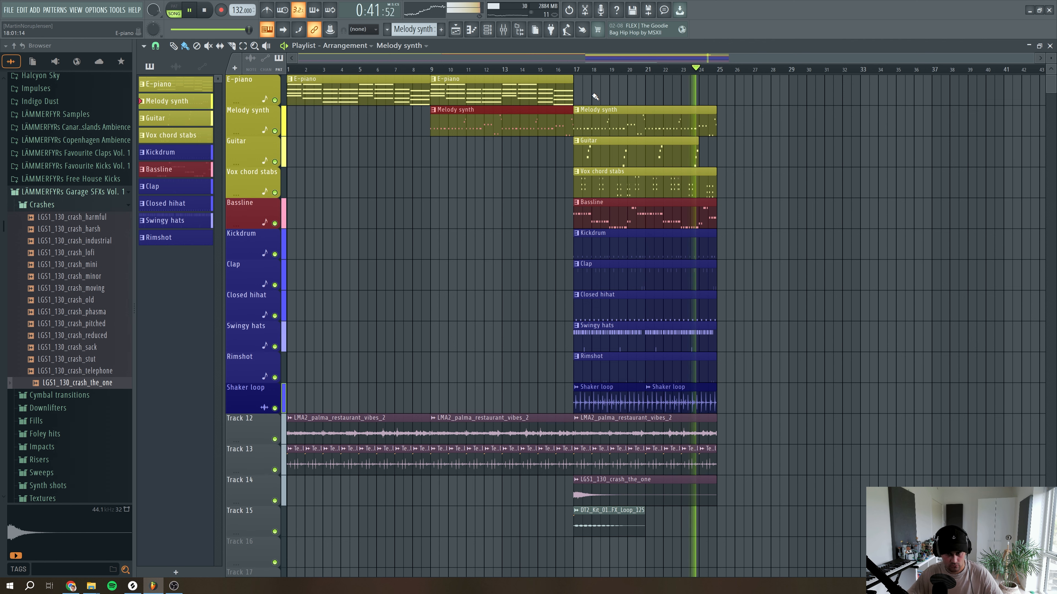
key(space)
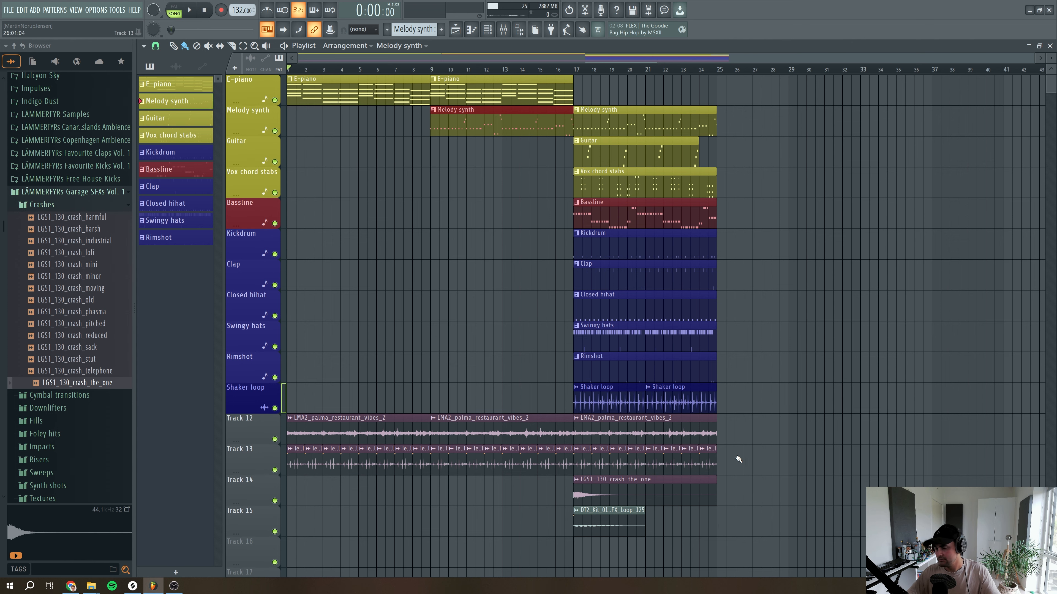
Duplicate all clips of the section starting at bar 17 to bar 25
drag(744, 568, 582, 115)
drag(386, 52, 525, 38)
key(ctrl+b)
mouse_move(695, 117)
mouse_down()
mouse_move(668, 113)
mouse_move(677, 116)
mouse_up()
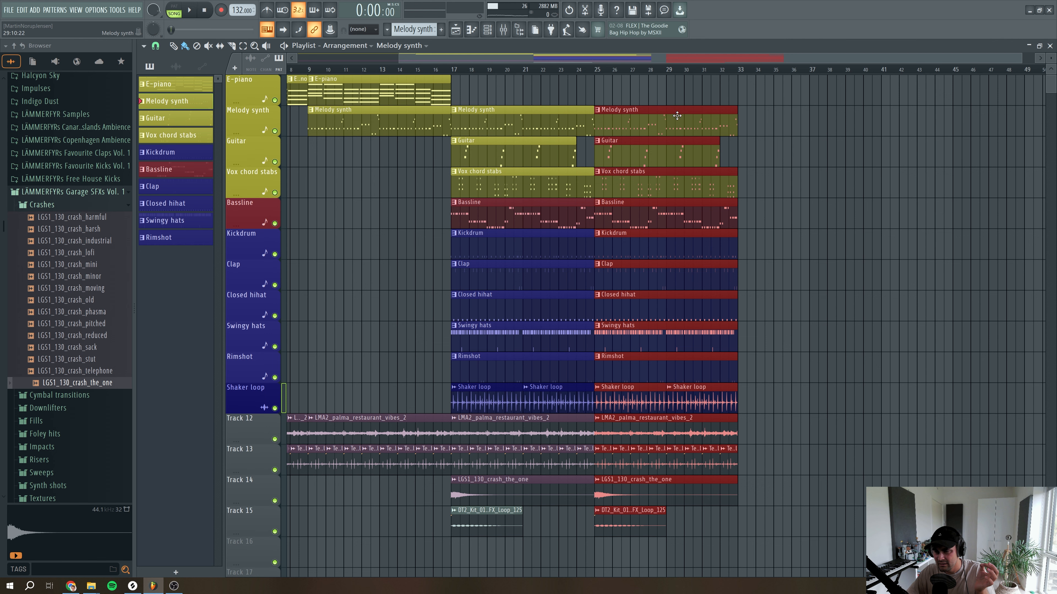
click(803, 251)
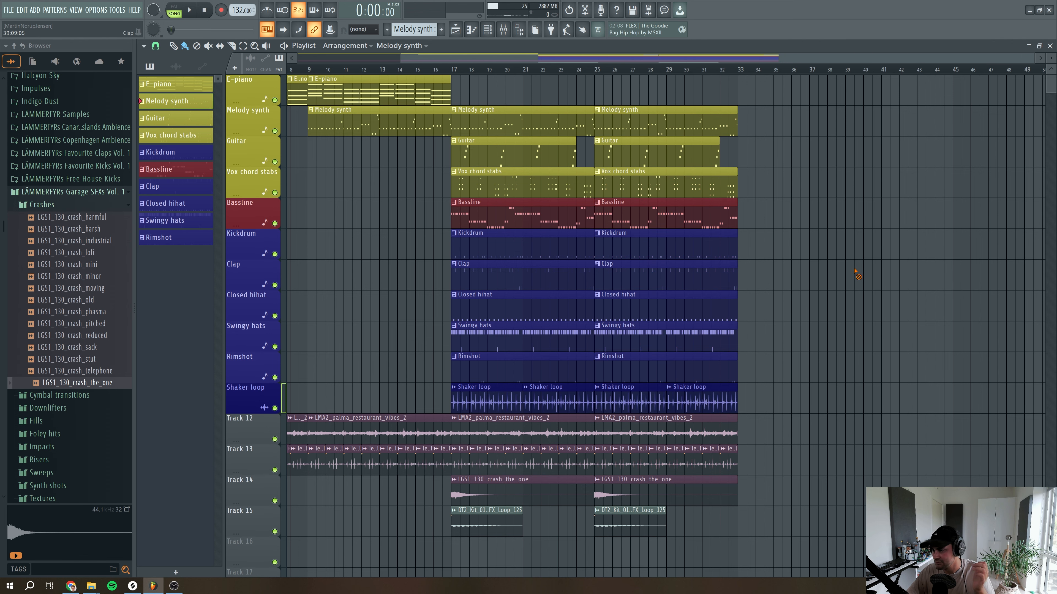
Place an E-piano clip at bar 25 and play the arrangement from shortly before bar 17
click(403, 85)
click(615, 86)
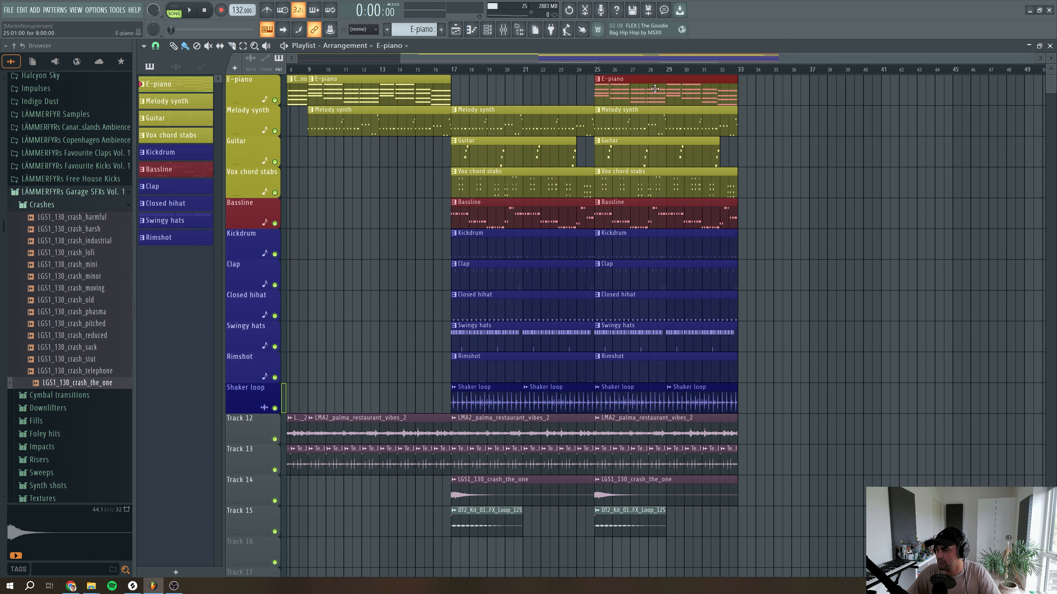
click(421, 74)
key(space)
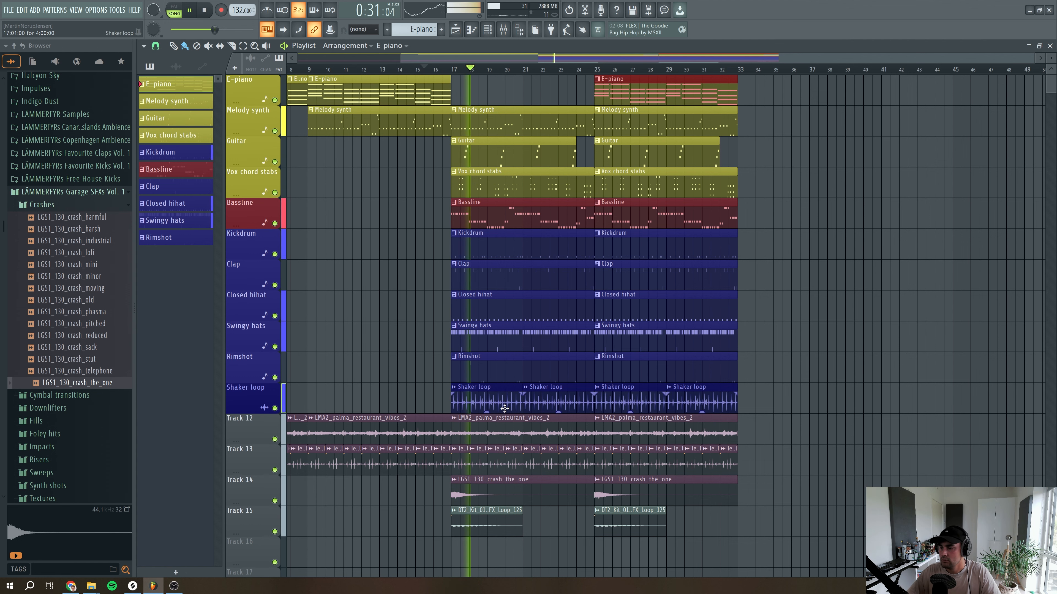
Delete the Shaker loop clips at bars 17 and 21 and shorten the Kickdrum to Rimshot clips at bar 17 to 7.5 bars
right_click(489, 397)
right_click(538, 402)
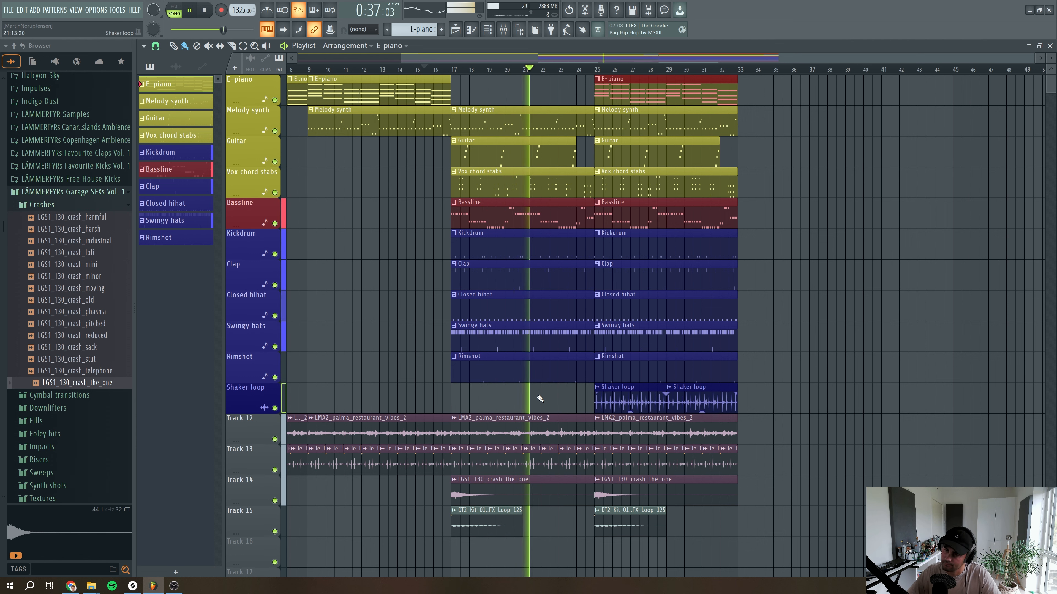
drag(588, 406, 587, 234)
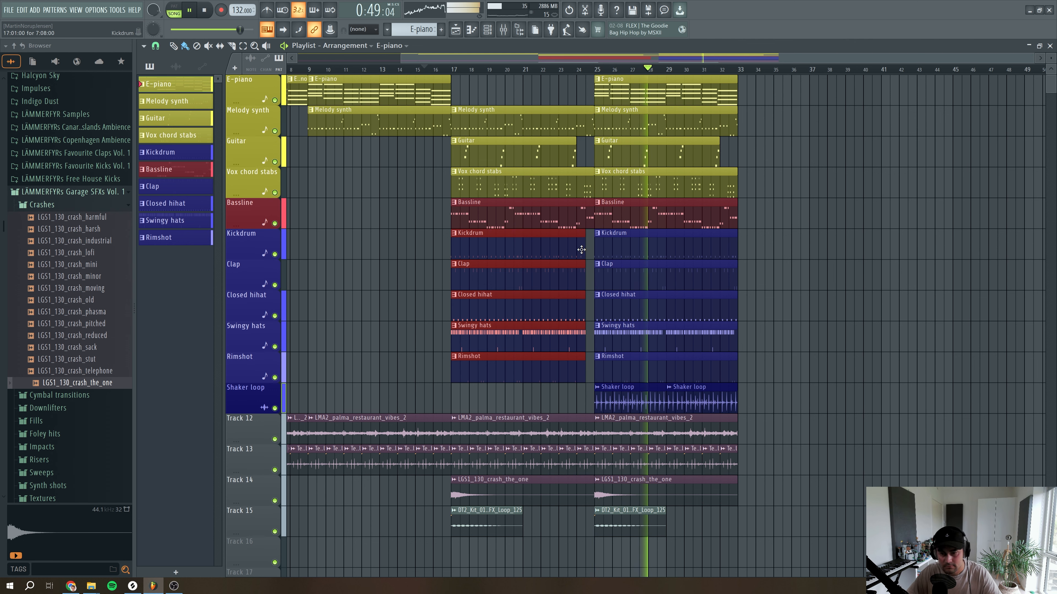
key(space)
Move the E-piano clip from bar 25 to bar 33 and add a second one at bar 41
drag(654, 88, 799, 85)
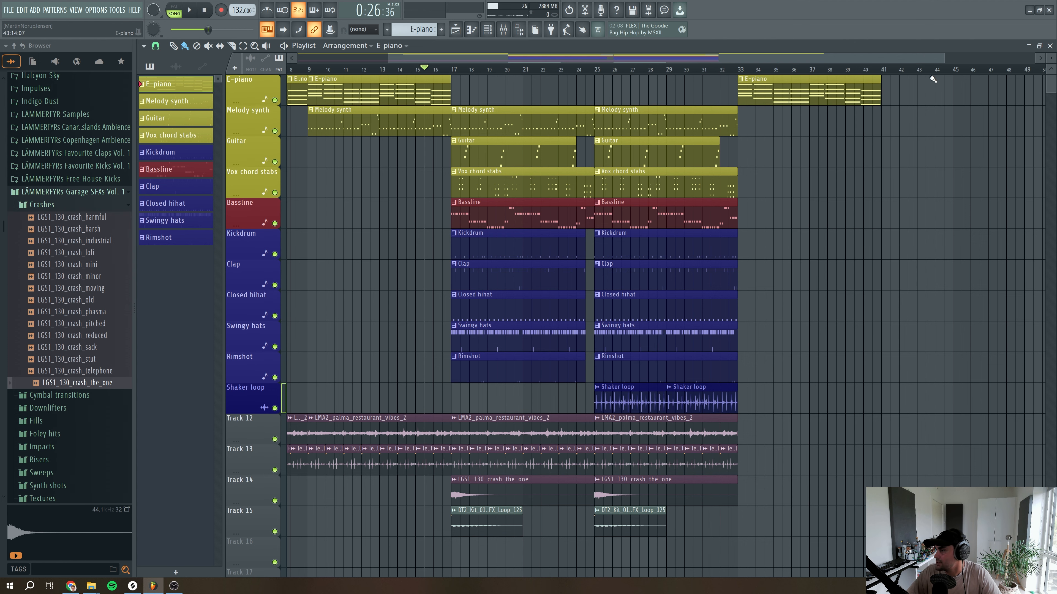
drag(933, 79, 917, 87)
drag(860, 57, 998, 57)
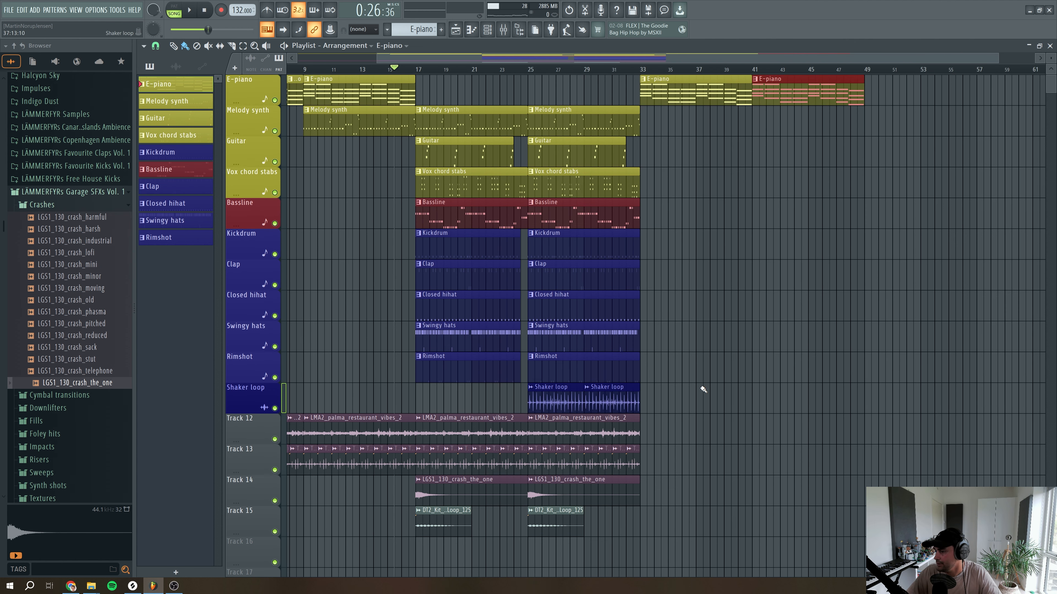
Duplicate all clips of bars 17 to 32, from Melody synth down to Track 15, to bar 33
drag(651, 405, 423, 111)
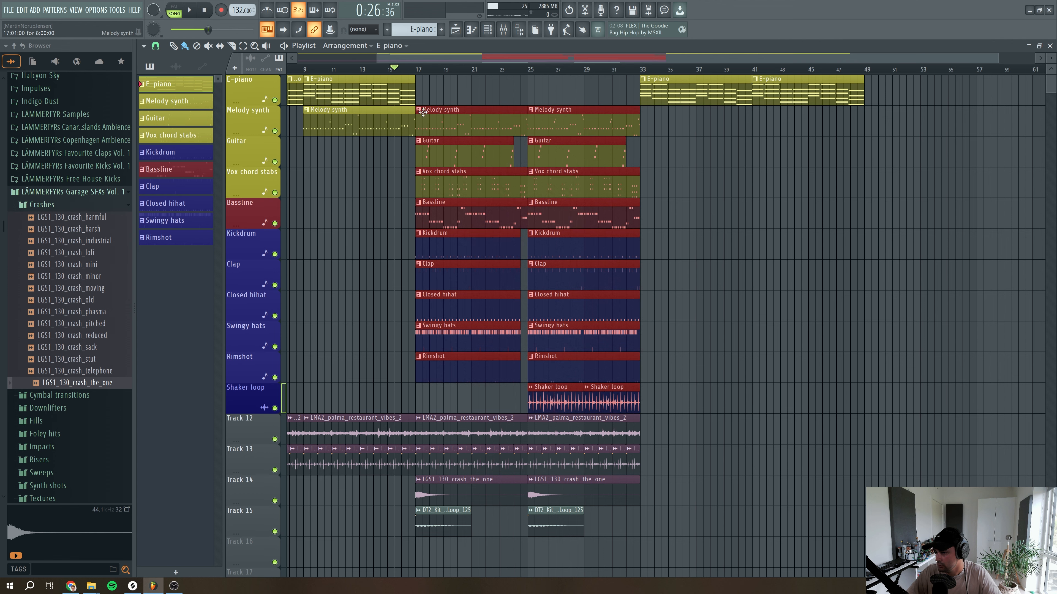
drag(685, 536, 417, 125)
drag(430, 58, 722, 26)
drag(463, 114, 525, 118)
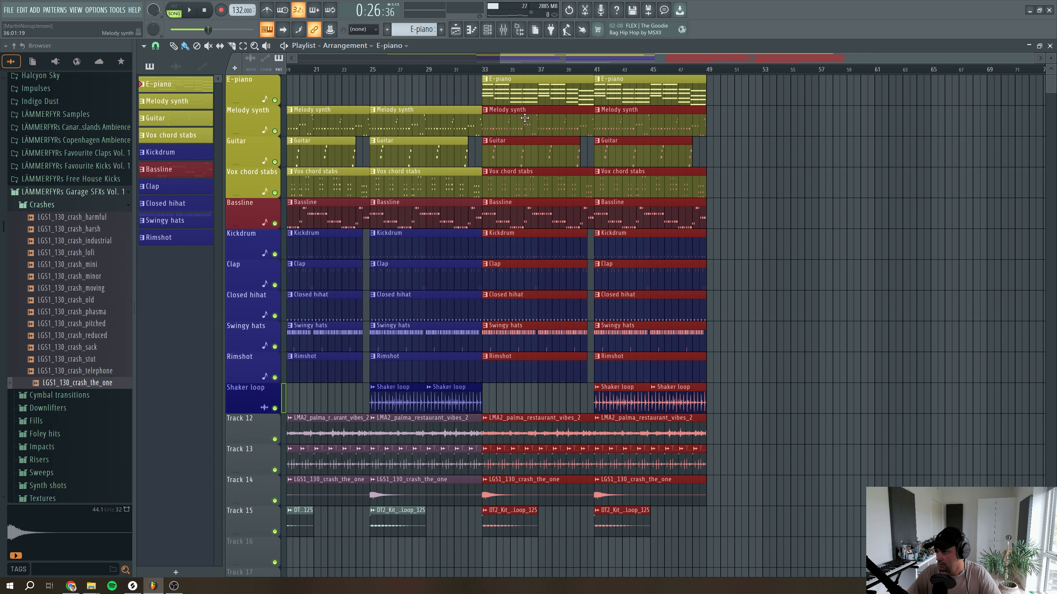
click(472, 92)
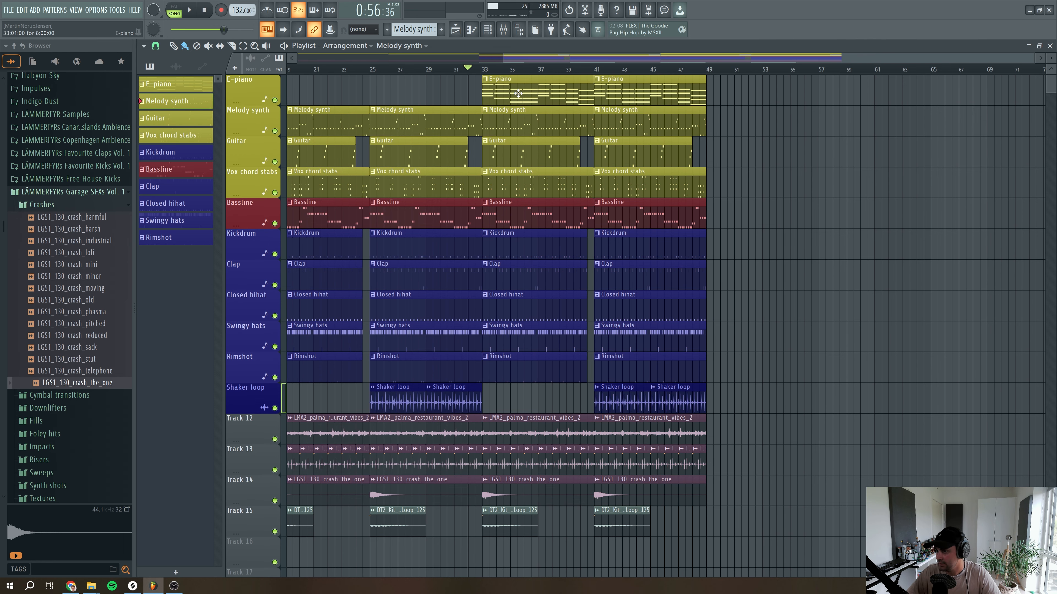
Move the Shaker loop clips from bar 41 to bar 33 and shorten the drum clips at bar 25 to end before bar 33
drag(763, 406, 514, 402)
click(792, 401)
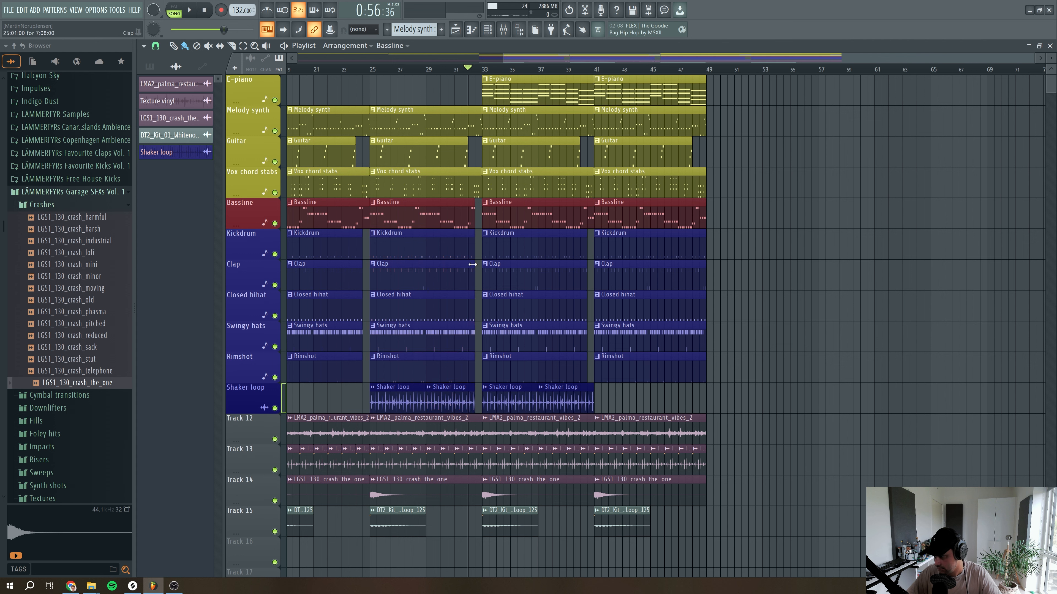
click(453, 69)
key(space)
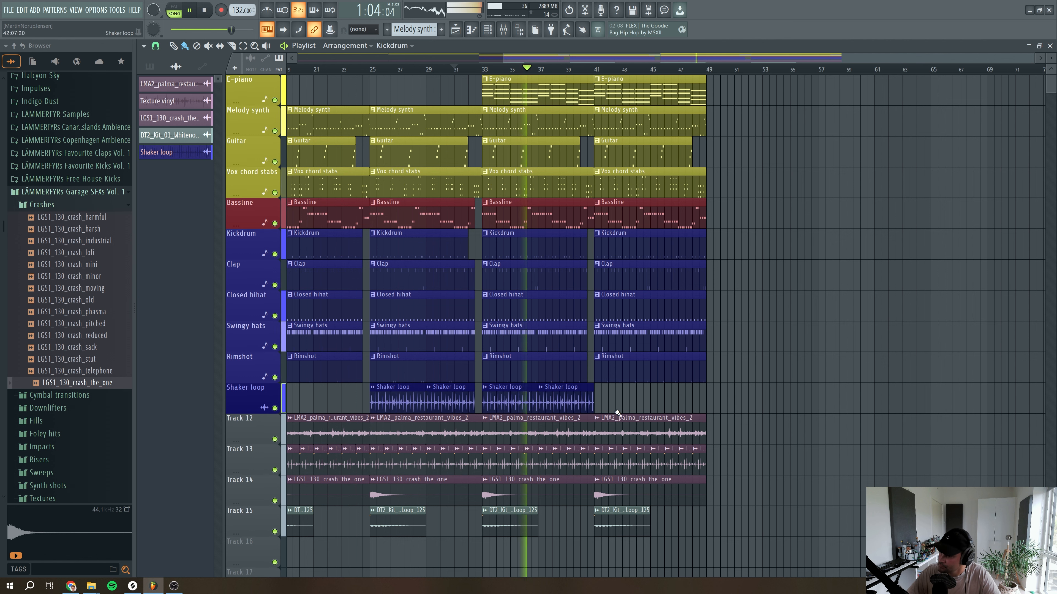
Shorten the Shaker loop clips at bar 33 to end half a bar before bar 41
drag(674, 413, 485, 377)
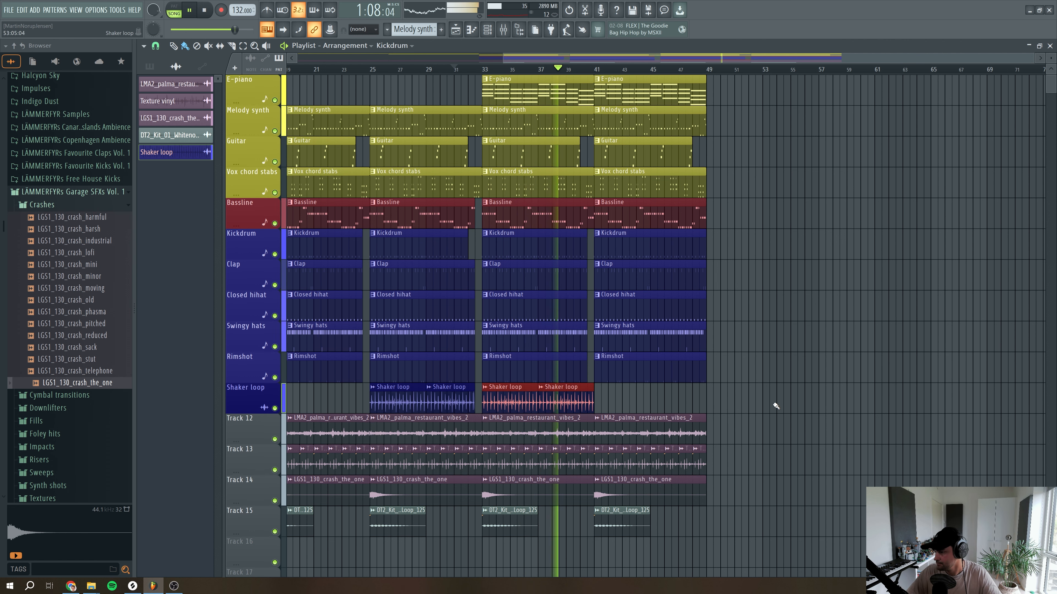
click(791, 409)
right_click(793, 411)
drag(592, 387, 587, 388)
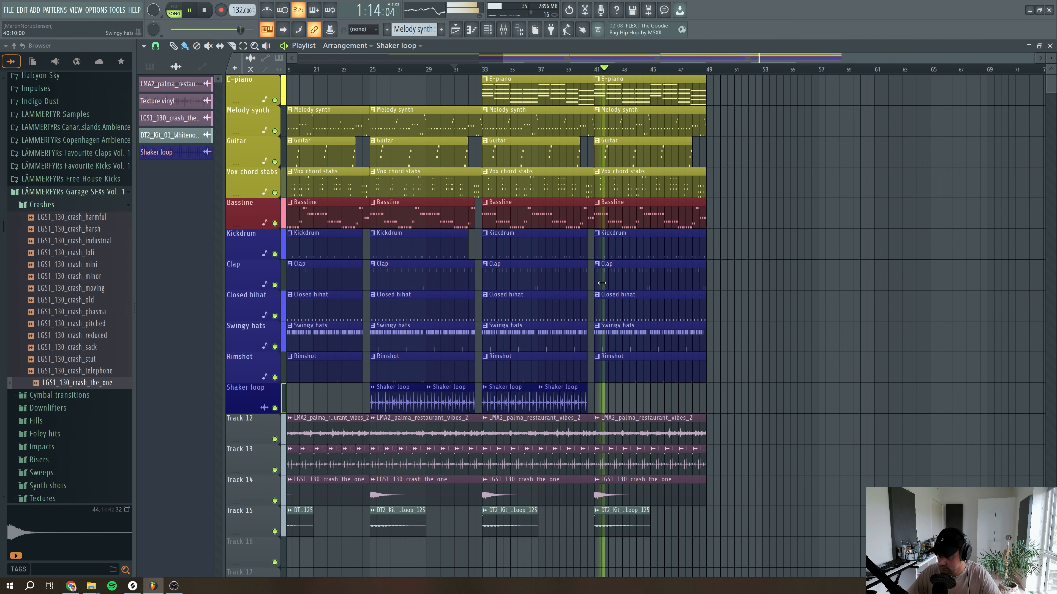
Delete the Melody synth clip at bar 41 and play the transition into that section from about bar 39
key(space)
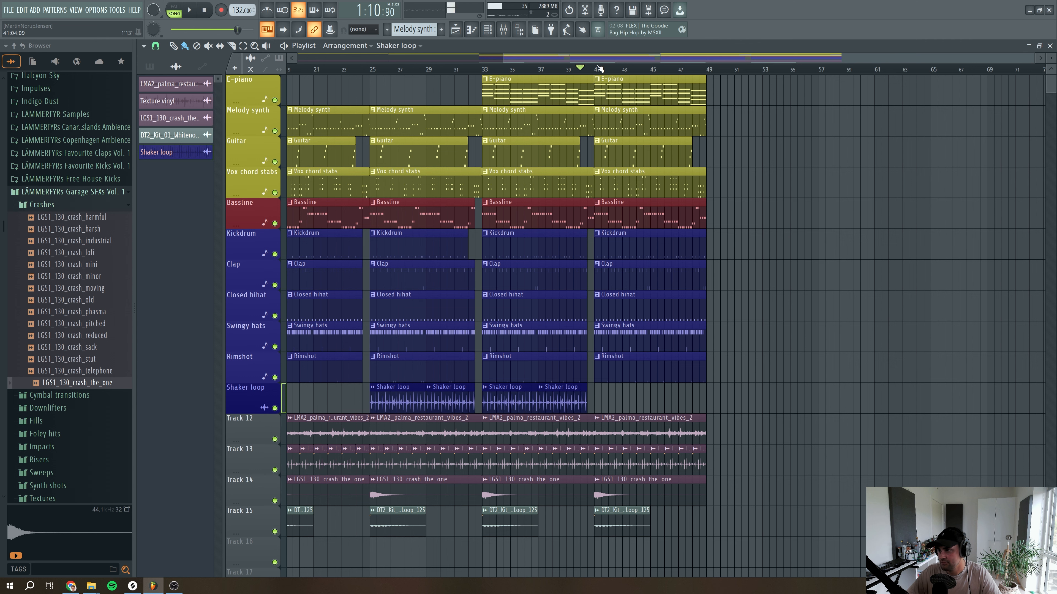
drag(597, 70, 709, 75)
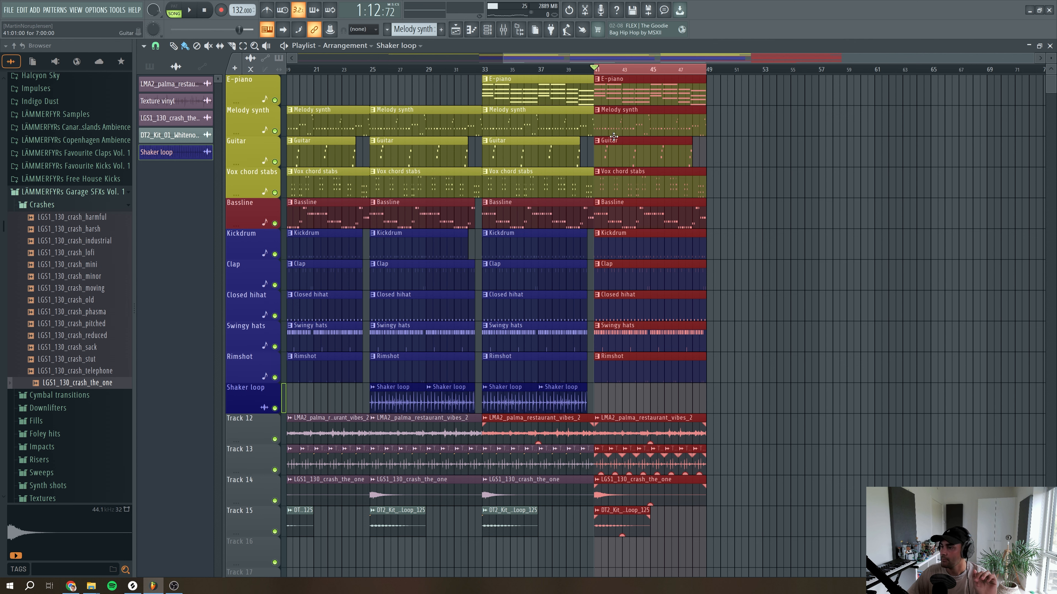
right_click(615, 129)
click(802, 183)
right_click(804, 195)
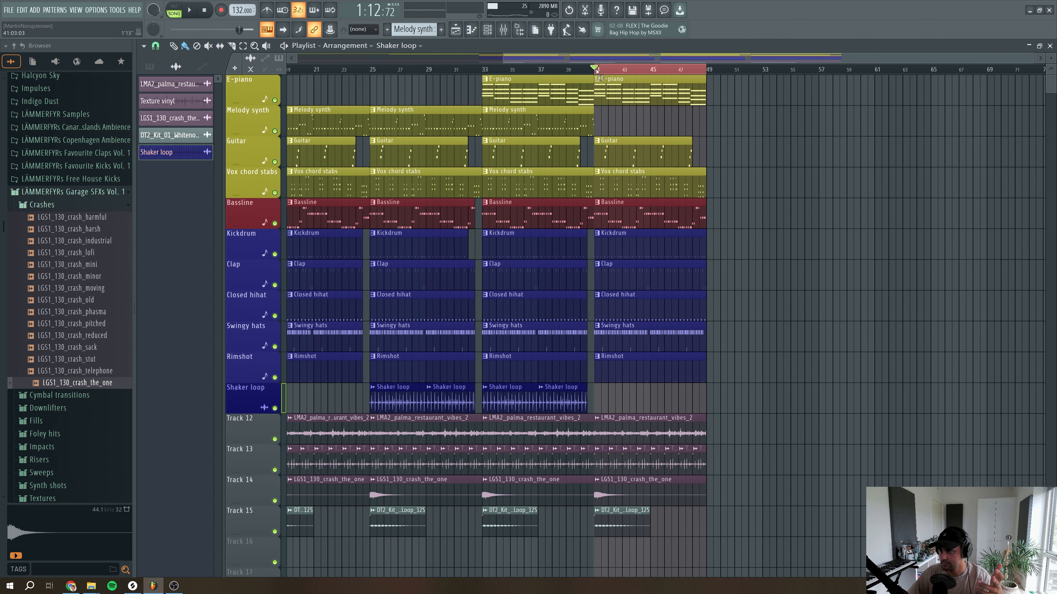
drag(709, 70, 716, 72)
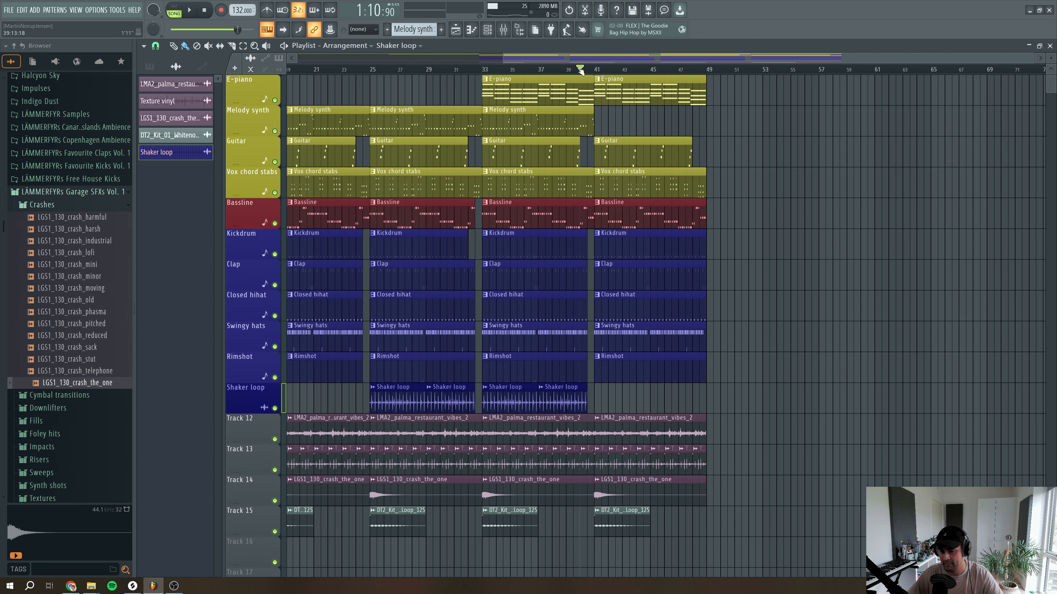
key(space)
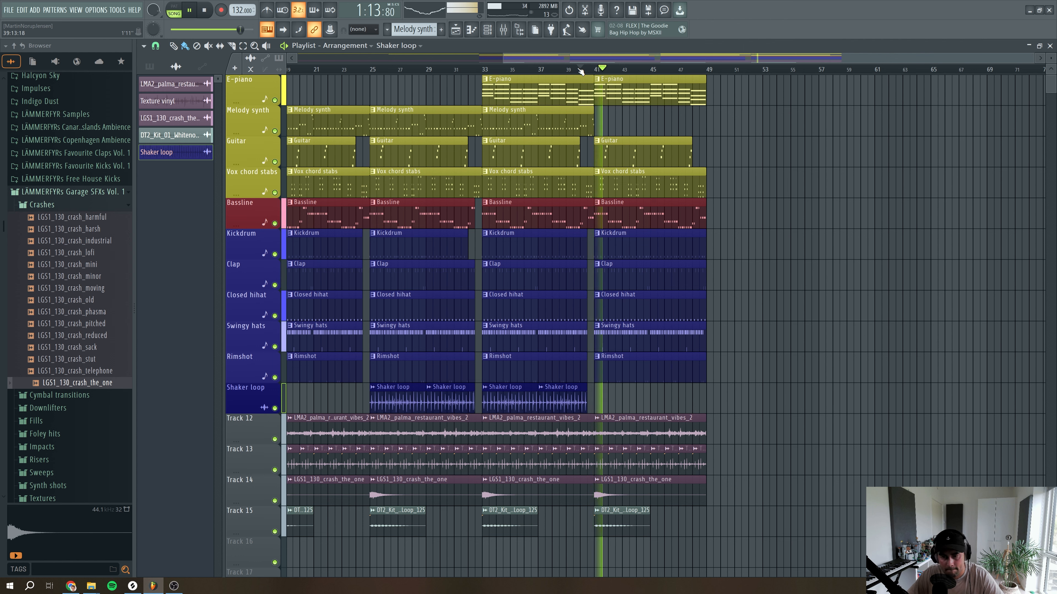
Add E-piano clips and Guitar clips at bars 49 and 57 on their tracks
drag(640, 90, 757, 88)
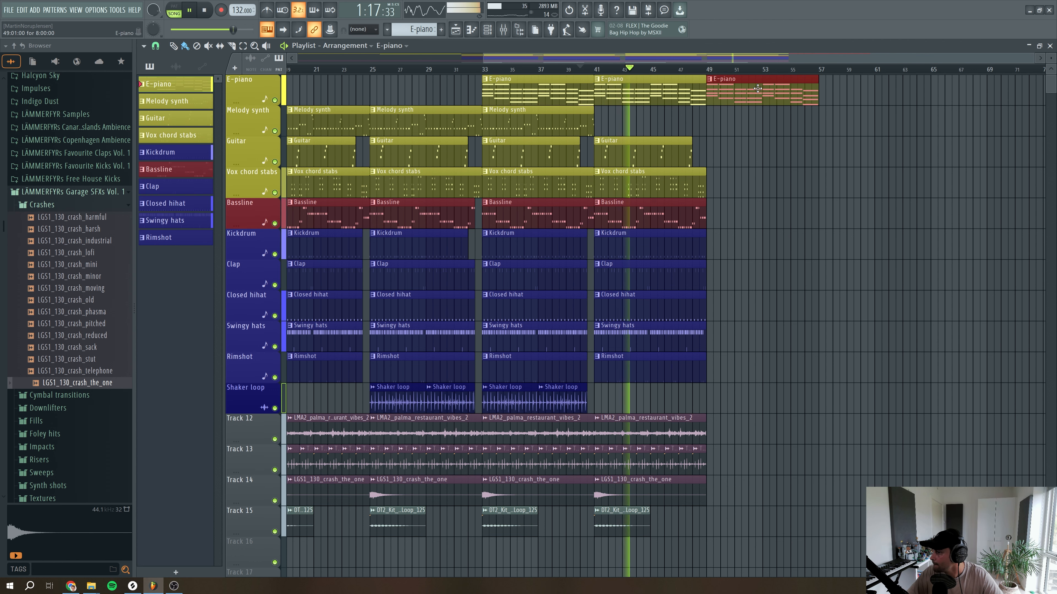
click(824, 95)
click(690, 188)
click(716, 160)
scroll(761, 279, down, 3)
scroll(745, 279, up, 3)
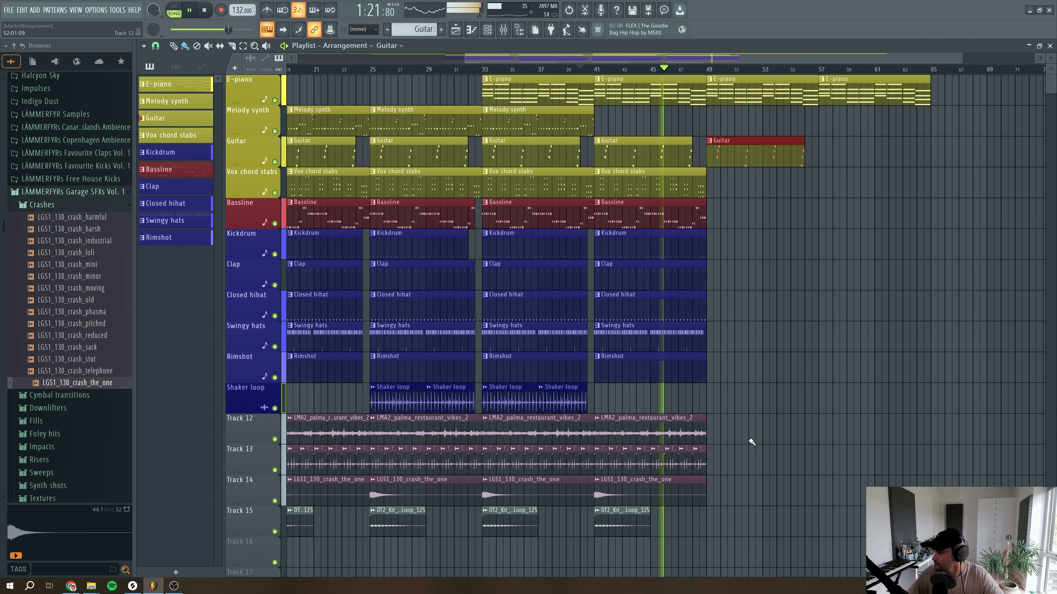
click(826, 156)
Duplicate the Track 12, Track 13 and Track 14 clips of bars 41 to 48 to bars 49 and 57
drag(737, 497, 594, 420)
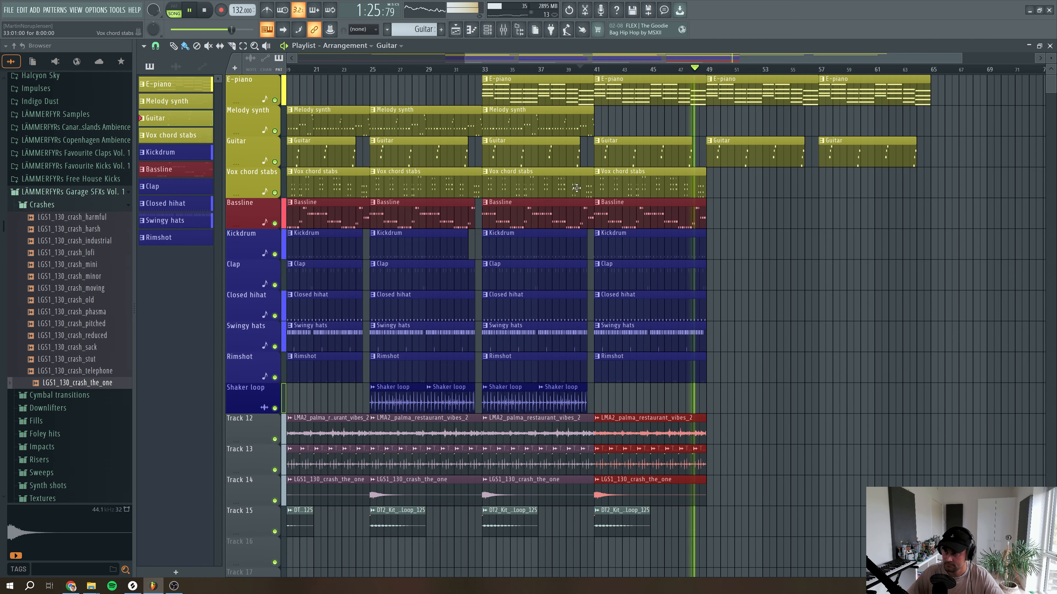
drag(506, 59, 728, 50)
key(ctrl+v)
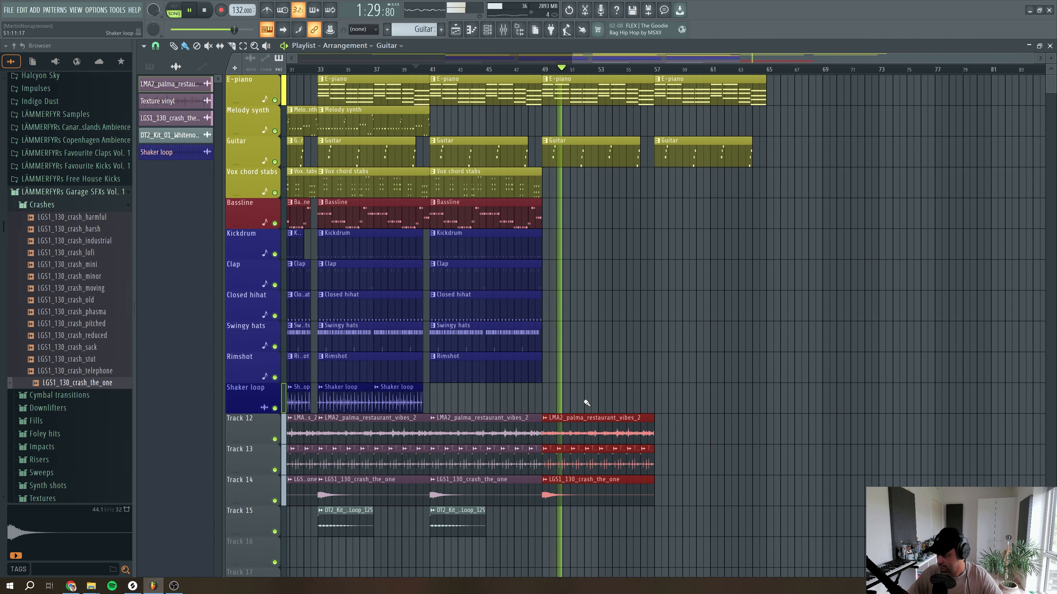
drag(624, 53, 862, 48)
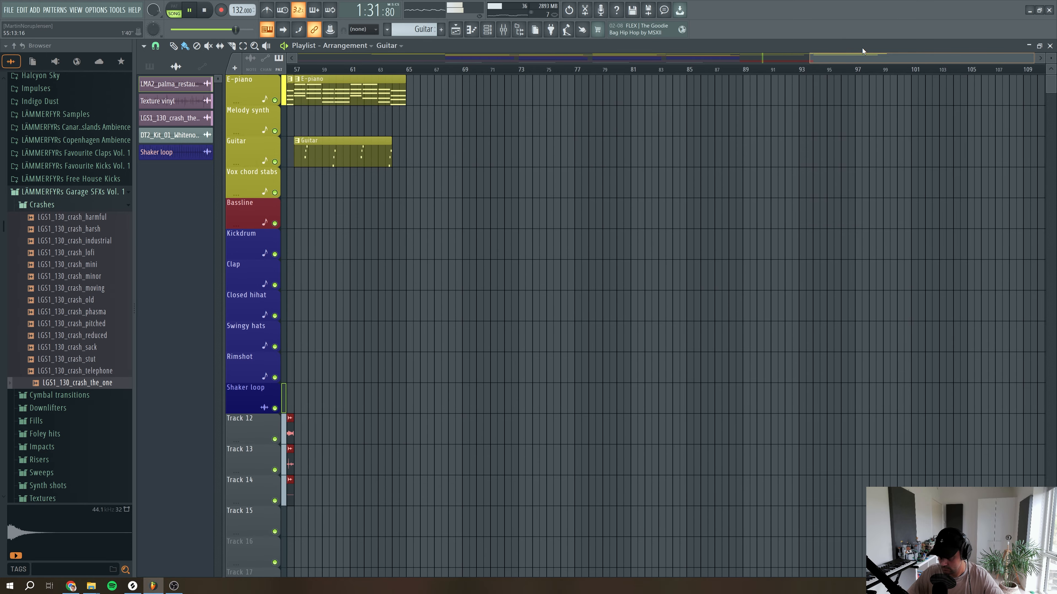
key(ctrl+v)
click(774, 303)
right_click(784, 313)
Add a Clap clip trimmed to span bars 53 to 56 and a full-length one at bar 57
click(518, 281)
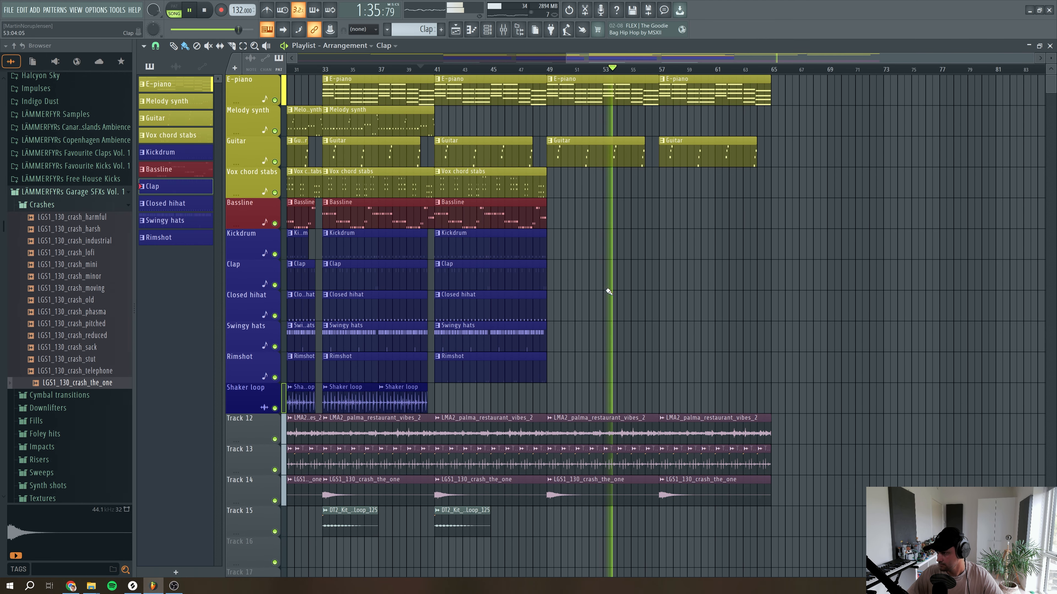
click(550, 274)
drag(549, 274, 603, 274)
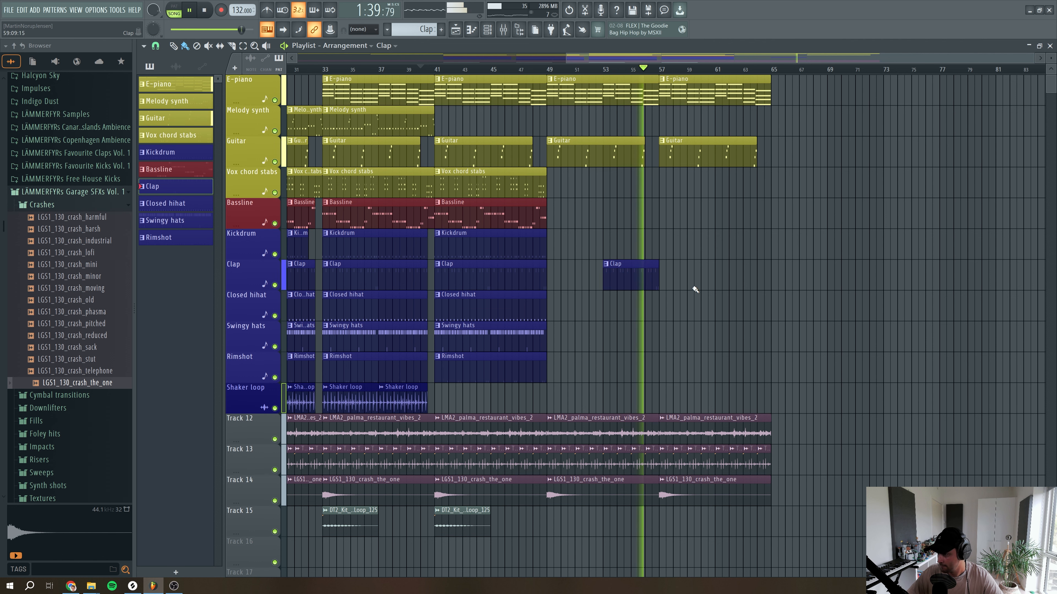
drag(676, 276, 666, 274)
Add a Closed hihat clip and a Rimshot clip at bar 57, and stop playback
click(490, 309)
click(663, 301)
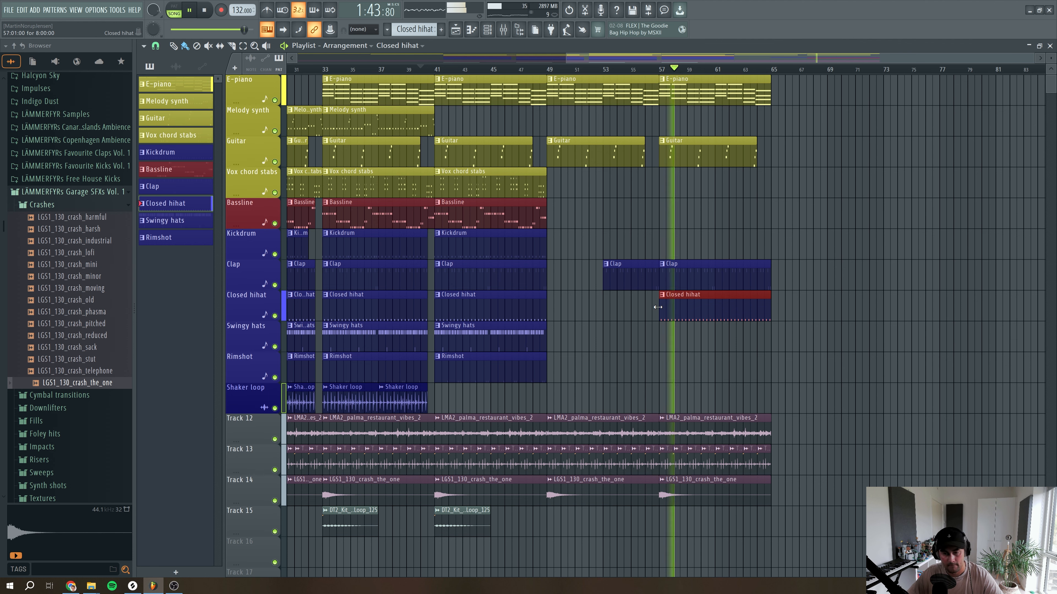
click(500, 373)
click(661, 366)
click(843, 339)
right_click(843, 339)
key(space)
Play the arrangement from the beginning and listen to the transition from about bar 15 into bar 17
drag(573, 57, 306, 60)
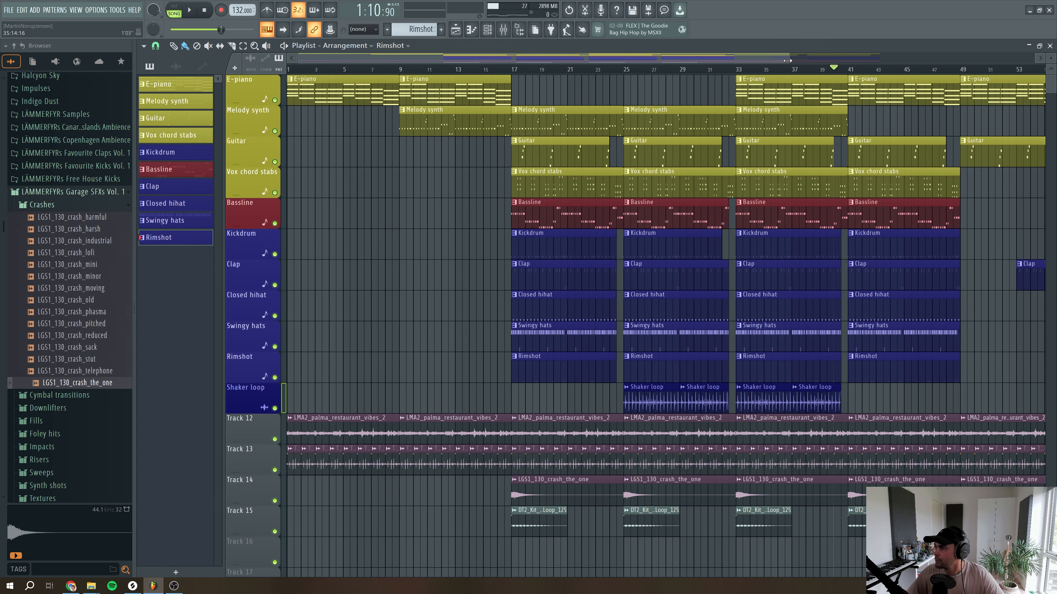
drag(787, 60, 931, 77)
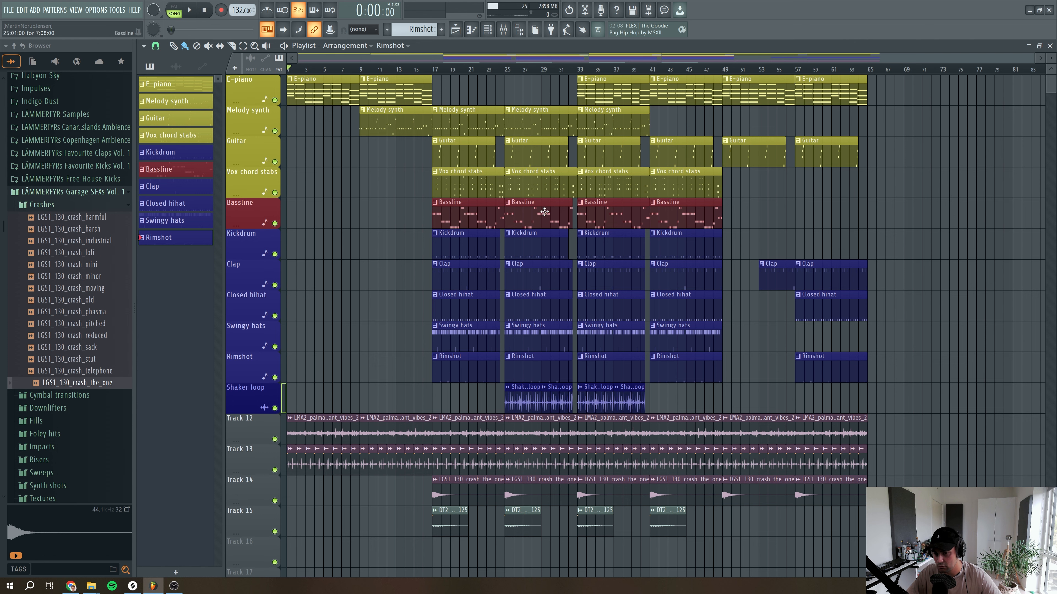
key(space)
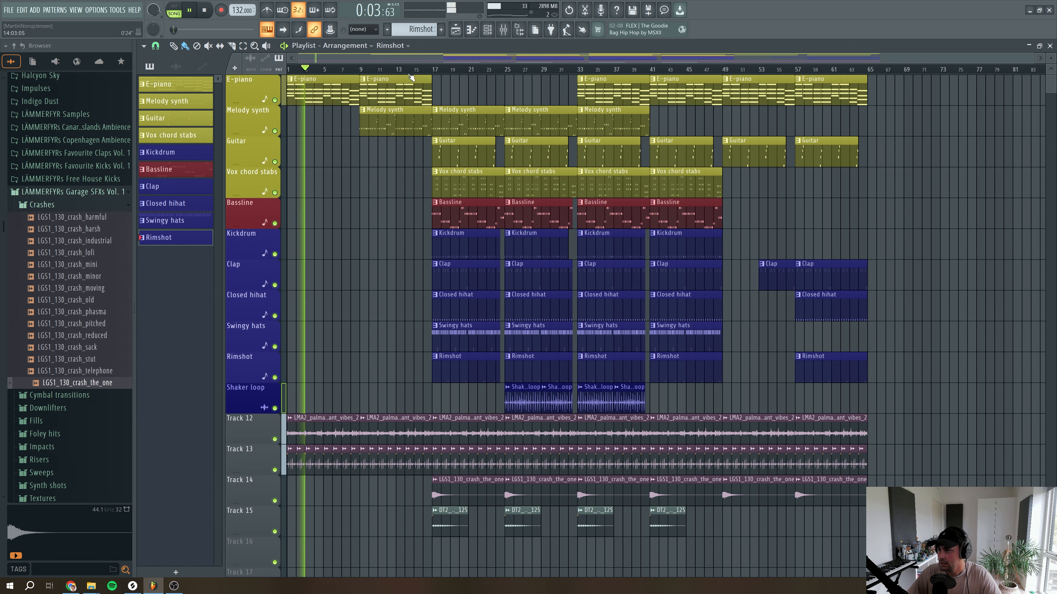
click(418, 69)
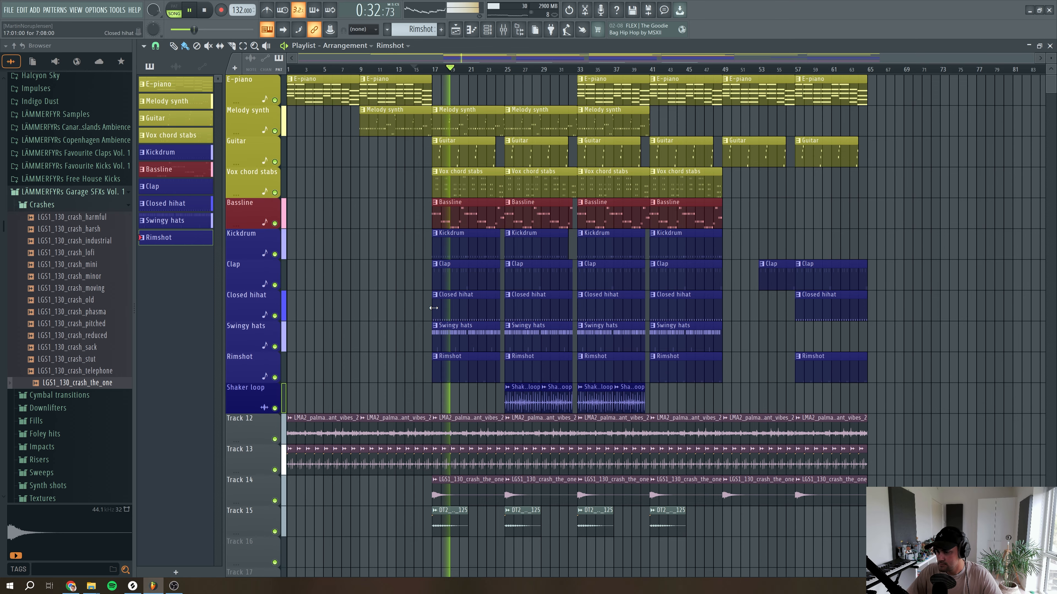
key(space)
Add the LGS1_130_cymbal_transitions_phaser sample from the Cymbal transitions folder to Track 16 at bar 15
scroll(420, 316, down, 3)
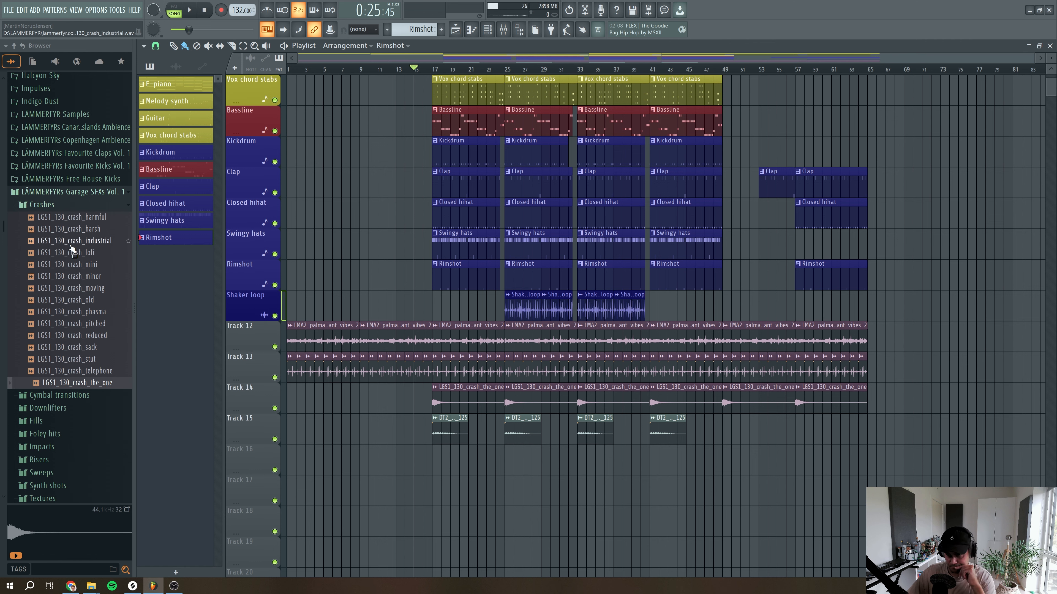
click(45, 204)
click(60, 217)
drag(79, 313, 459, 460)
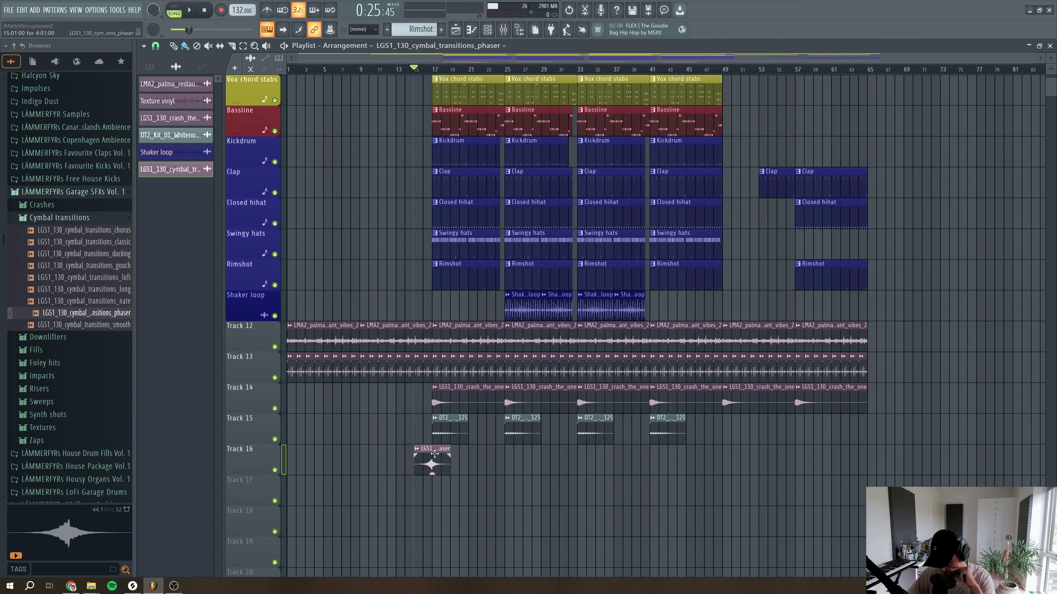
Set the cymbal transition's time stretching mode to Auto and route it to mixer track 13, Drum bus
double_click(428, 458)
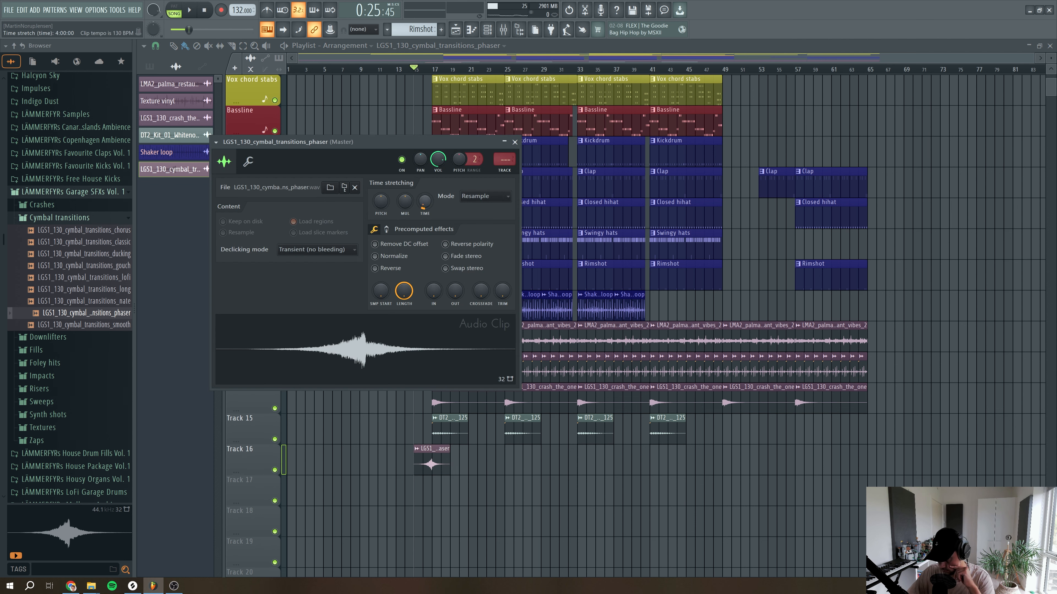
click(483, 196)
click(470, 215)
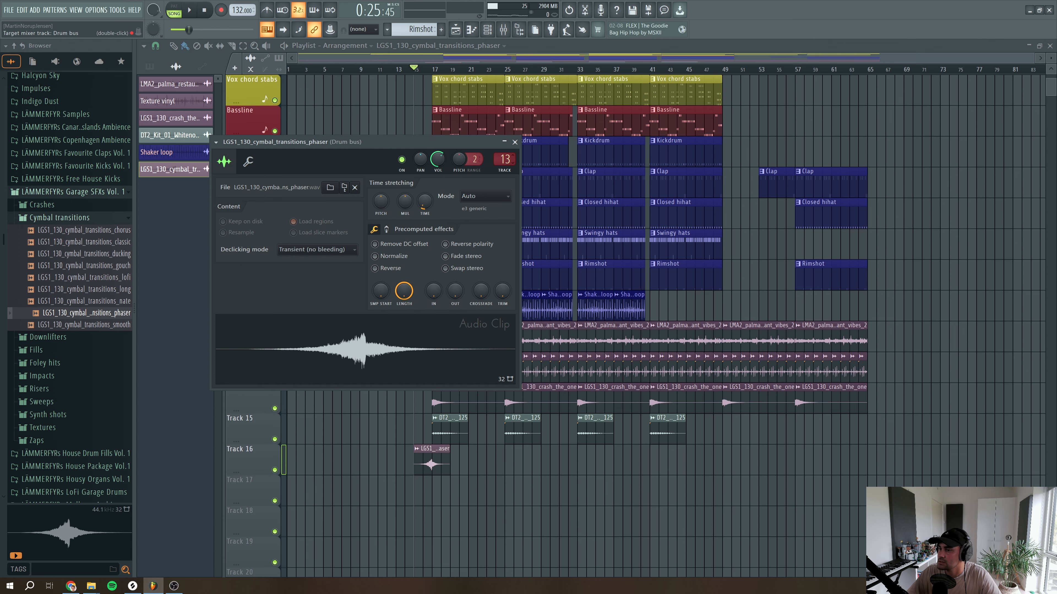
click(514, 142)
Play the transition into bar 17 and check the channel settings of the white noise downlifter on Track 15
key(space)
double_click(455, 432)
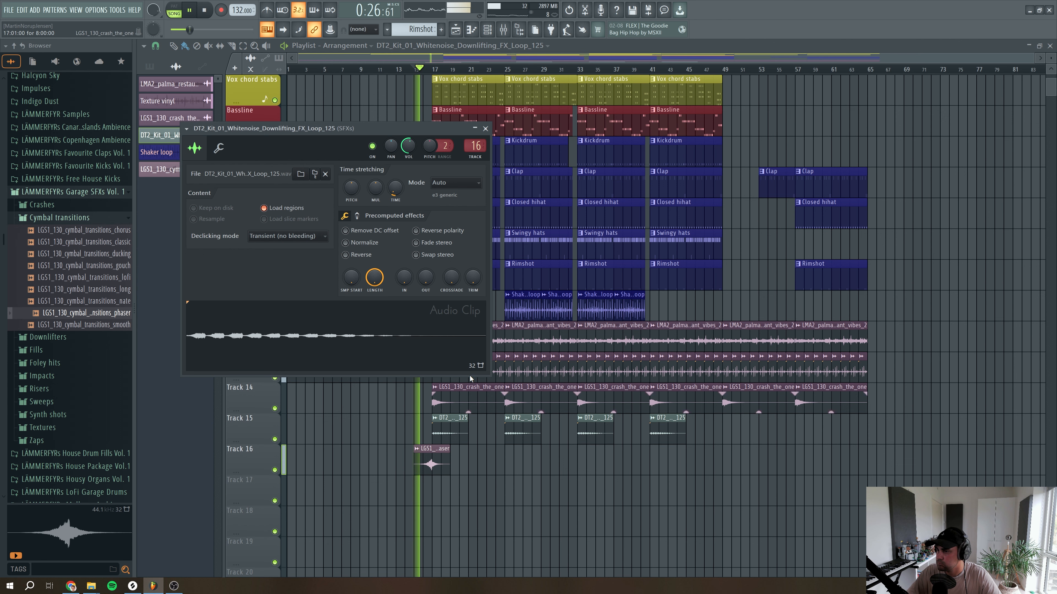
click(485, 129)
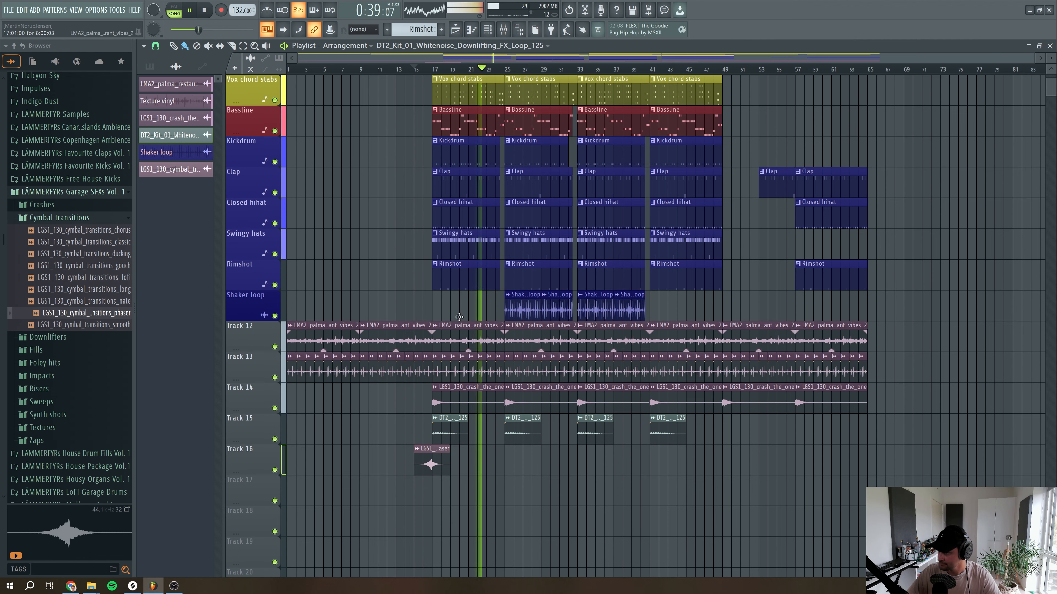
scroll(429, 310, up, 3)
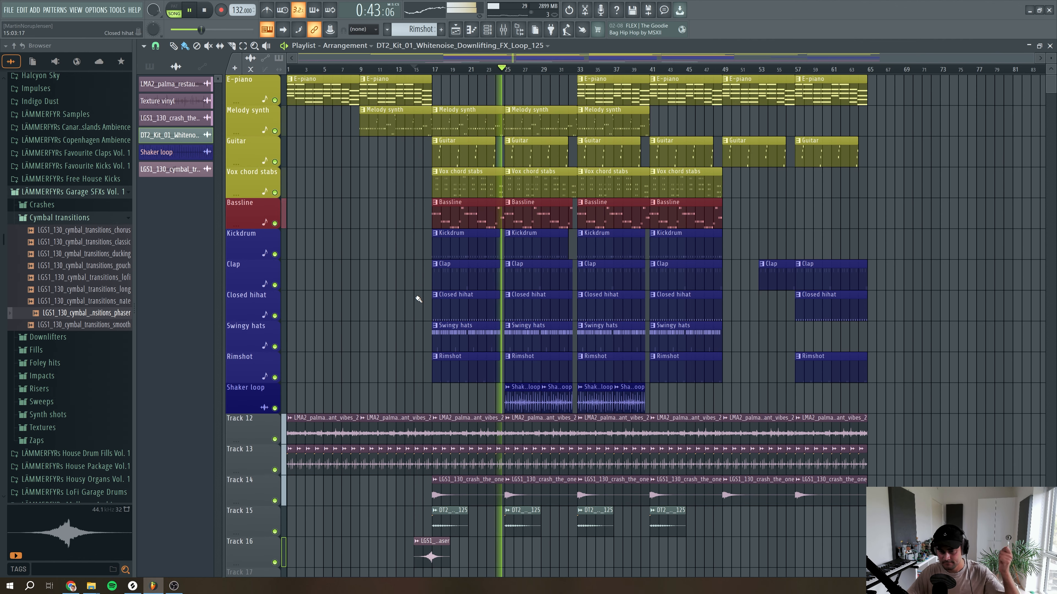
Add a second cymbal transition clip on Track 16 at bar 31 and listen to the transition into bar 33
scroll(625, 378, down, 4)
click(431, 434)
click(566, 439)
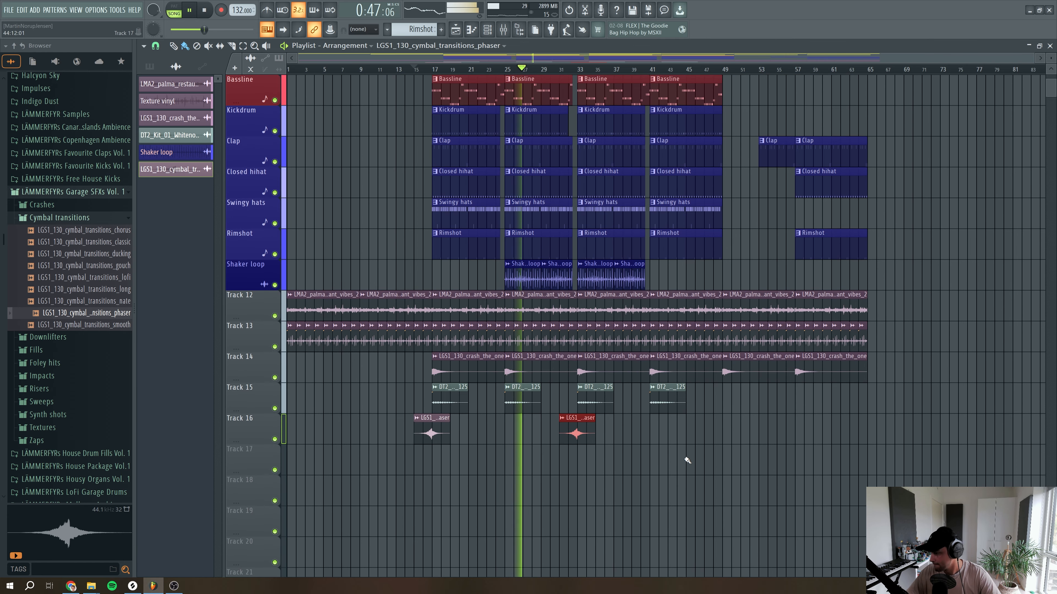
click(566, 69)
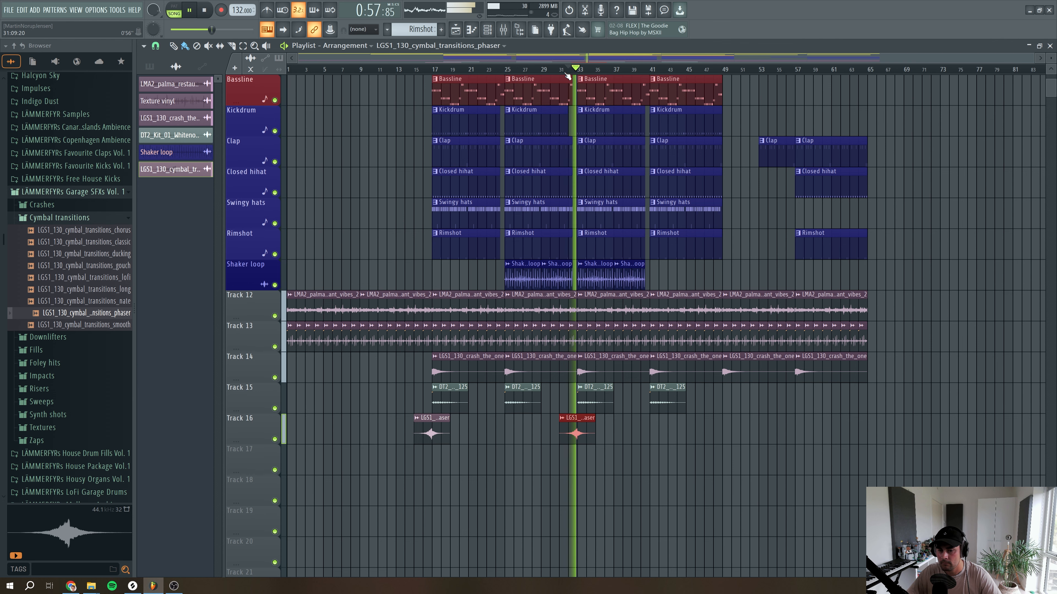
scroll(571, 200, up, 4)
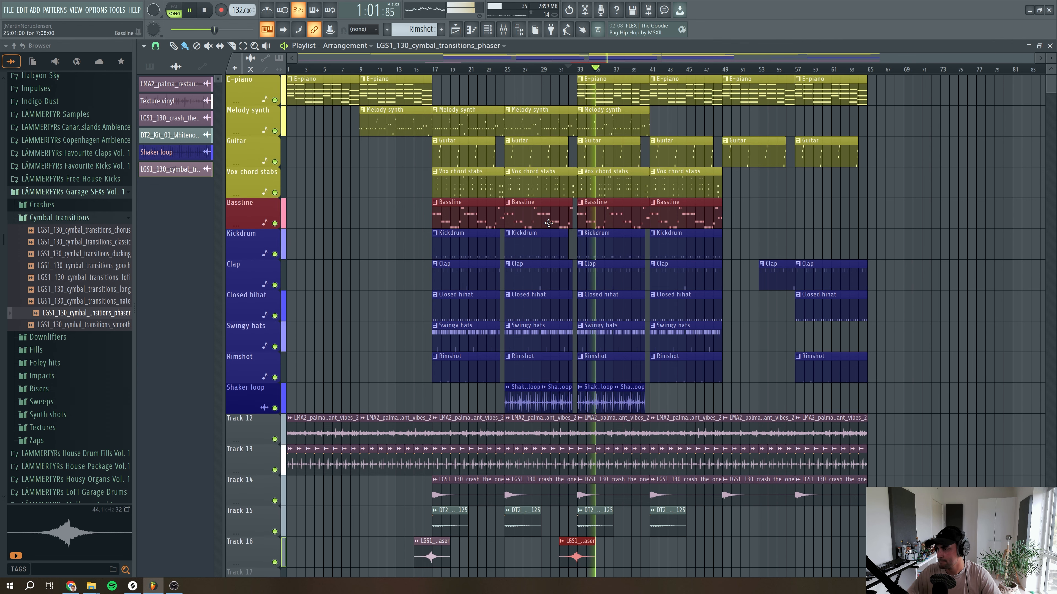
scroll(549, 225, down, 4)
key(space)
click(568, 66)
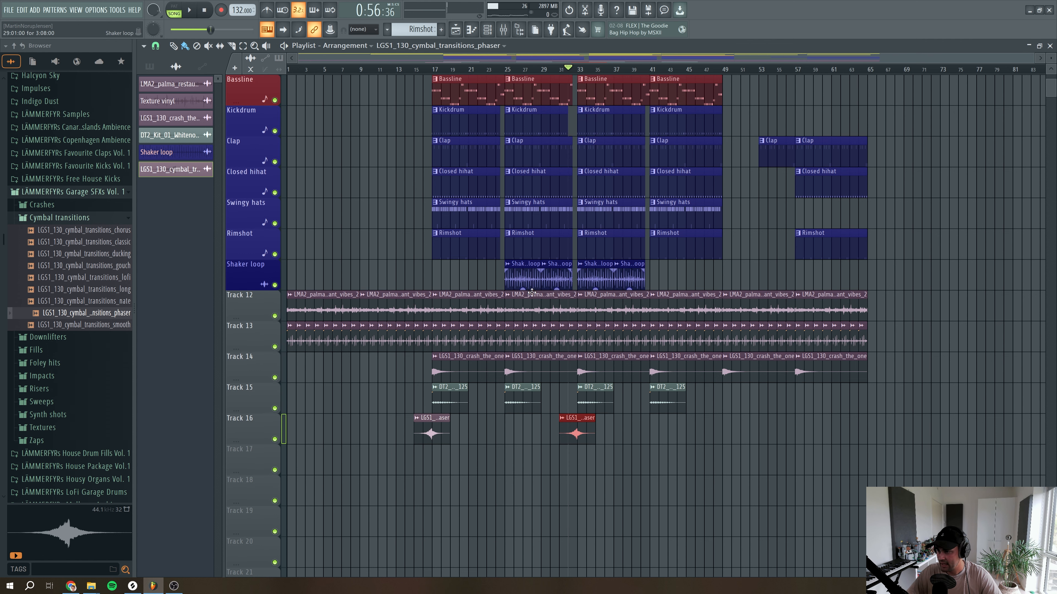
Insert an empty track below Shaker loop and place 001 Ride Loop 125bpm from the UK Garage Drum Loops on it at bar 33
right_click(232, 304)
click(248, 480)
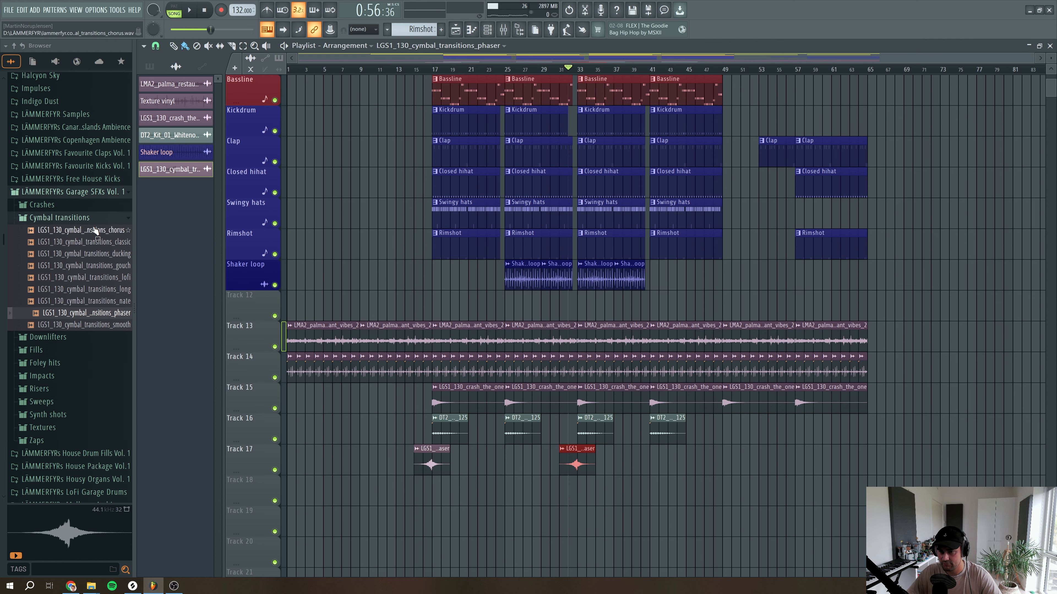
click(79, 217)
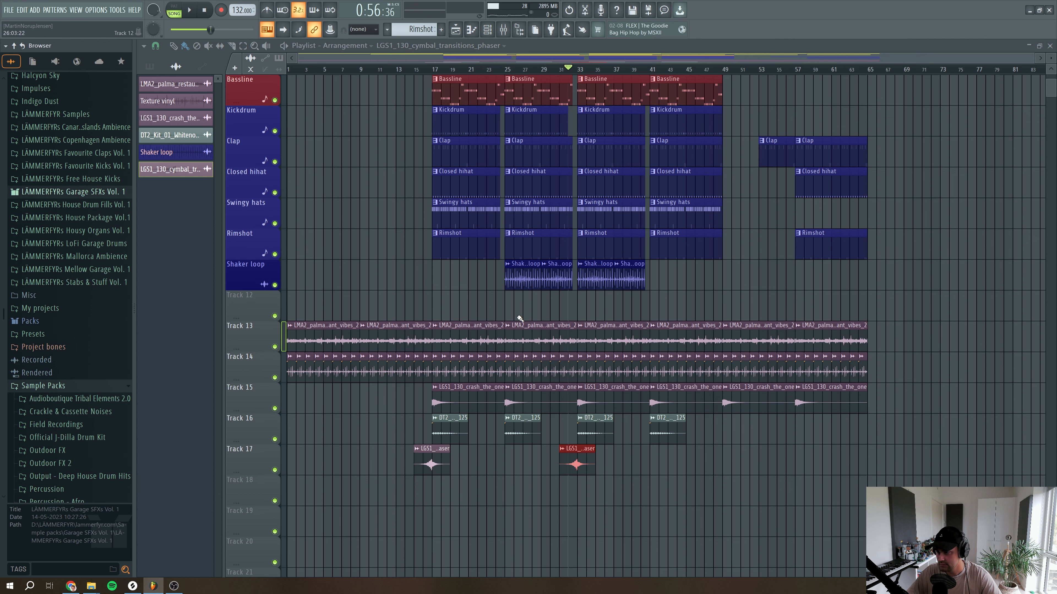
scroll(71, 412, down, 5)
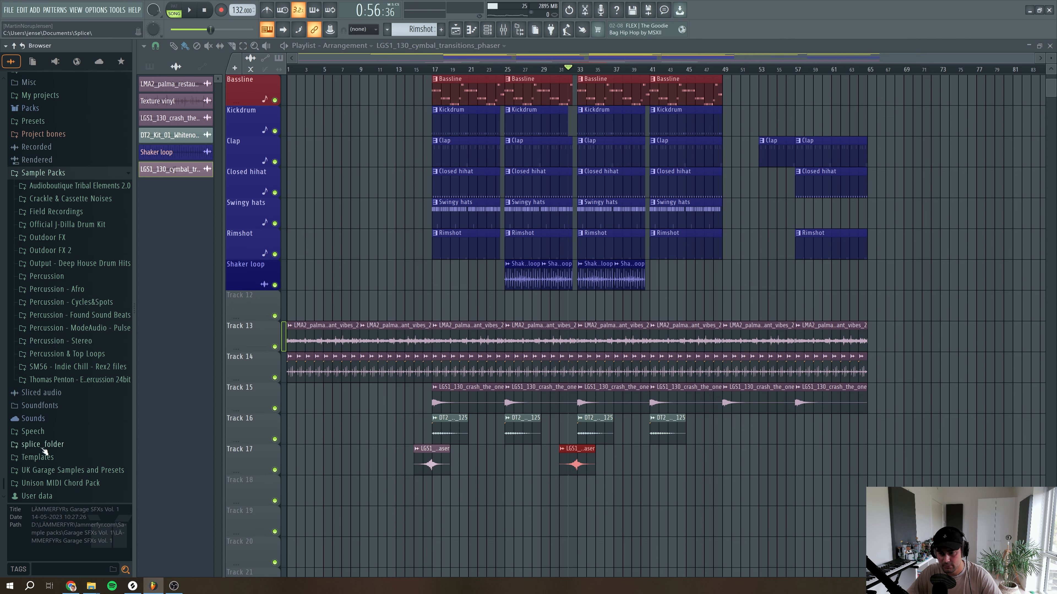
click(63, 469)
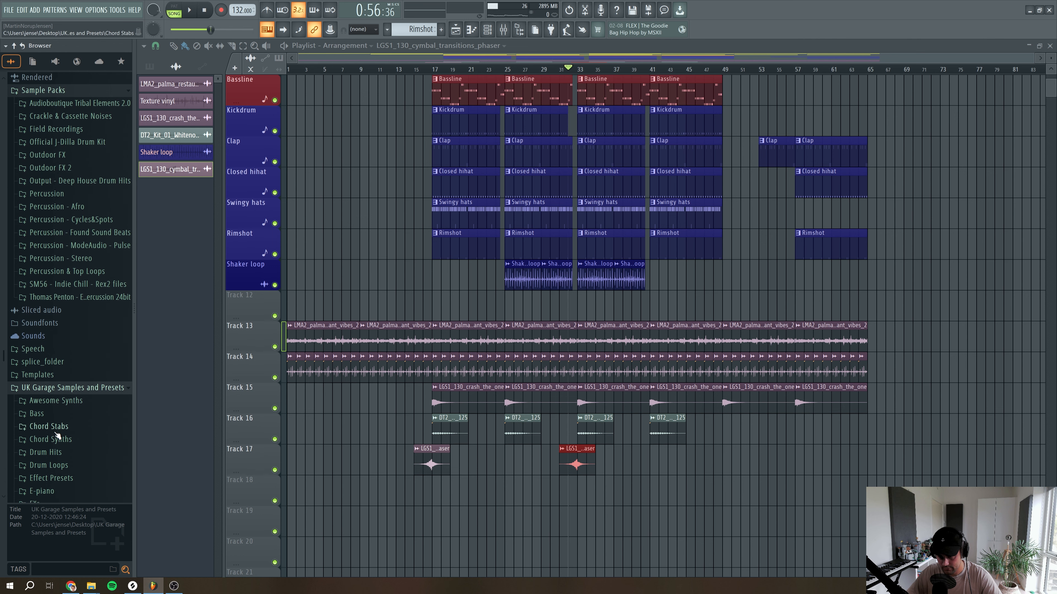
click(56, 465)
drag(70, 477, 604, 307)
Set the time stretching mode of the 001 Ride Loop 125bpm clip at bar 33 to Auto
double_click(603, 307)
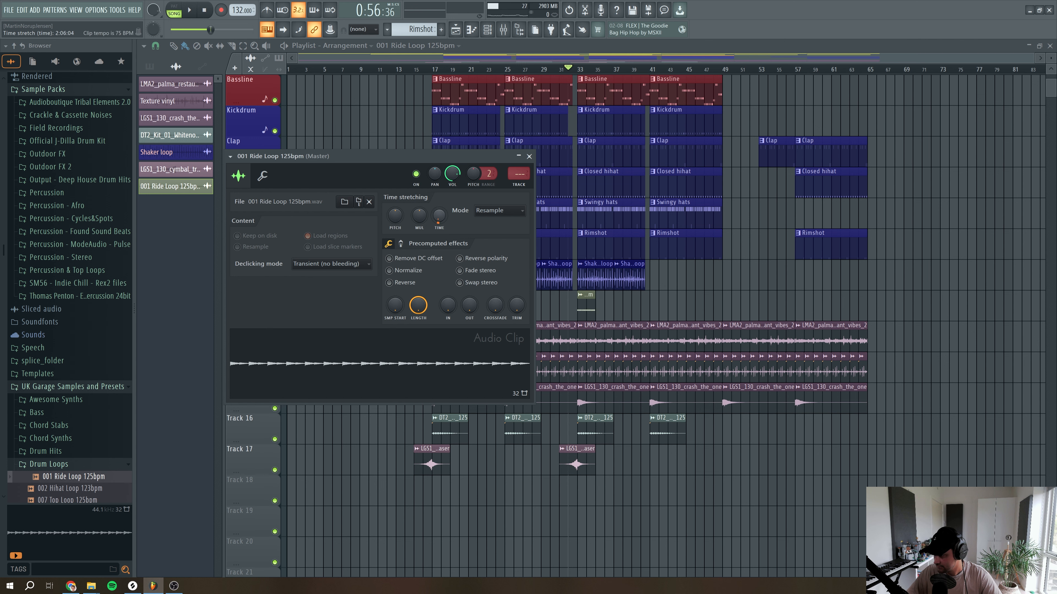
click(480, 215)
click(484, 217)
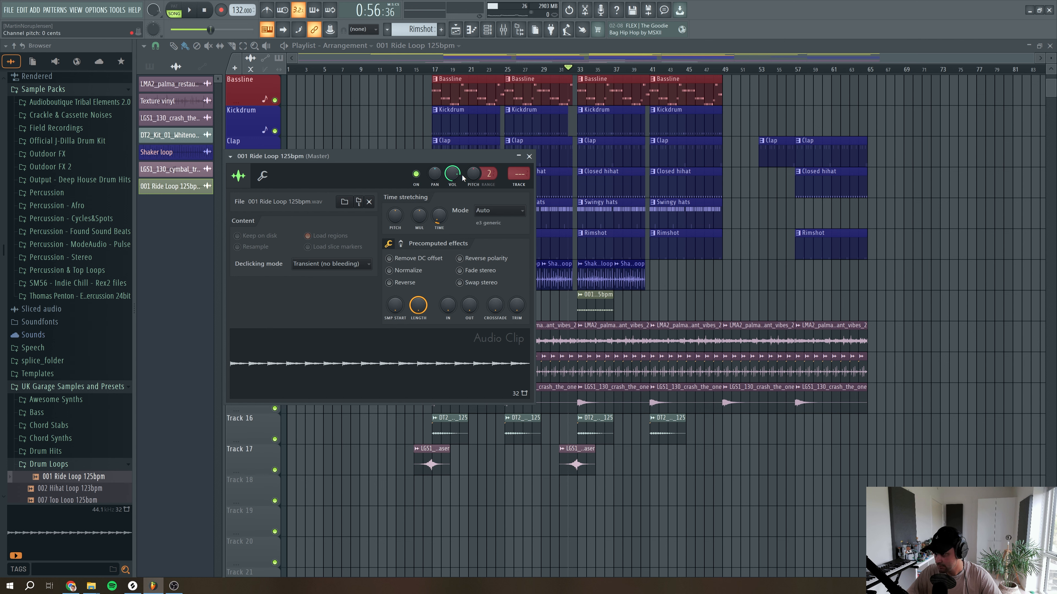
Rename the ride loop channel to Ride loop and give it the same dark blue colour as the drums
click(230, 156)
click(267, 299)
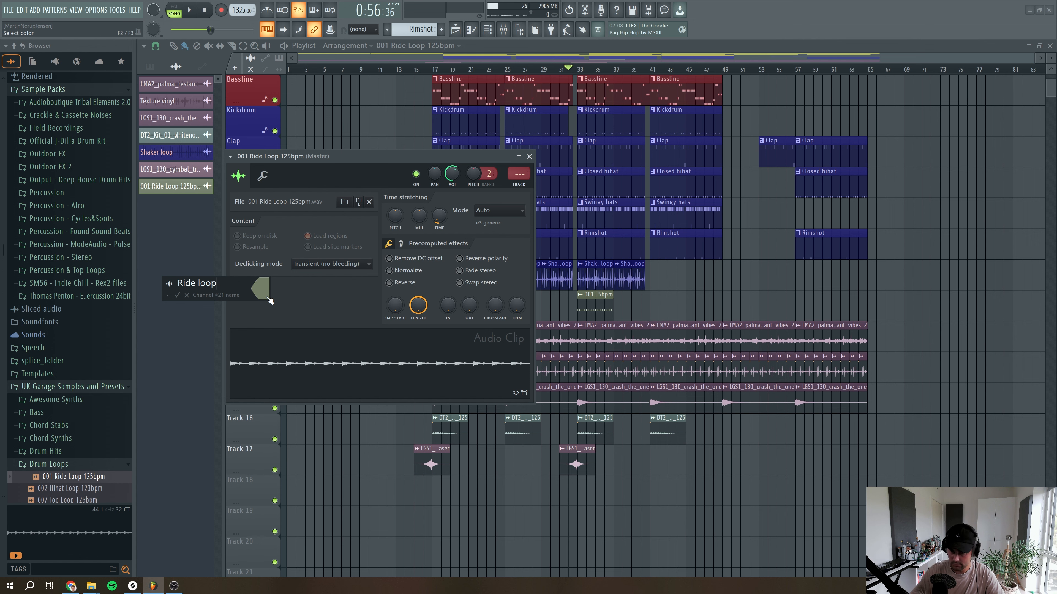
click(268, 298)
click(296, 463)
key(Return)
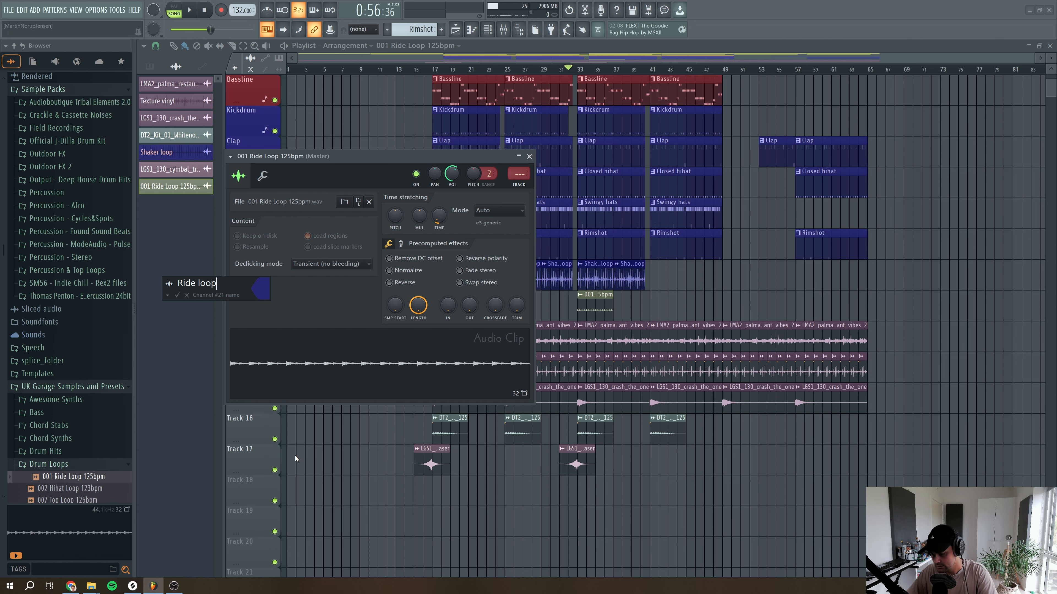
key(Return)
Assign Ride loop to its own mixer track, place it at position 13 beside Shaker loop, and route it only to Drum bus
double_click(519, 175)
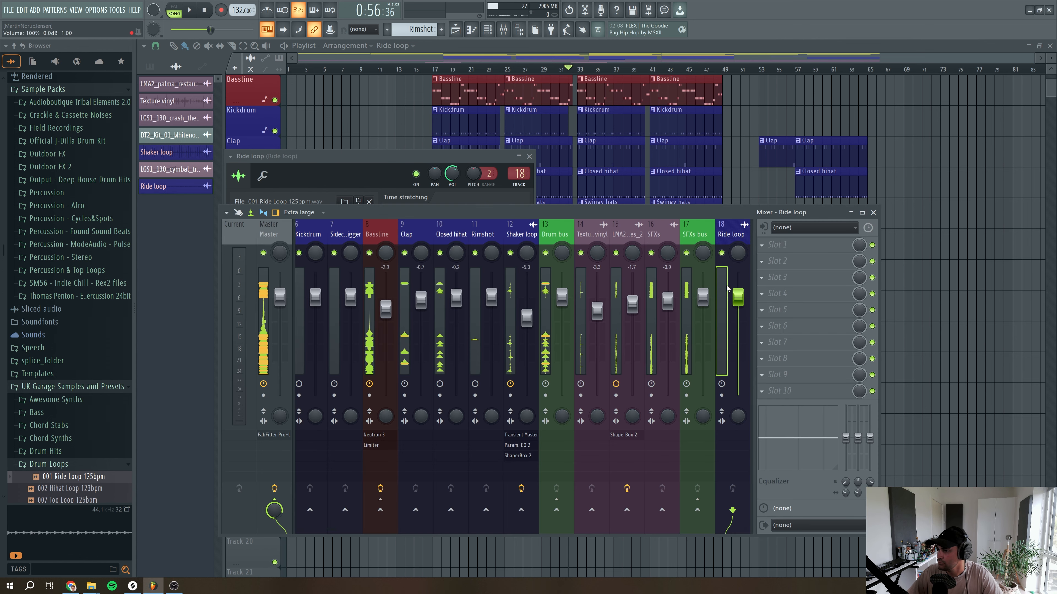
key(alt+Left)
key(alt+Left)
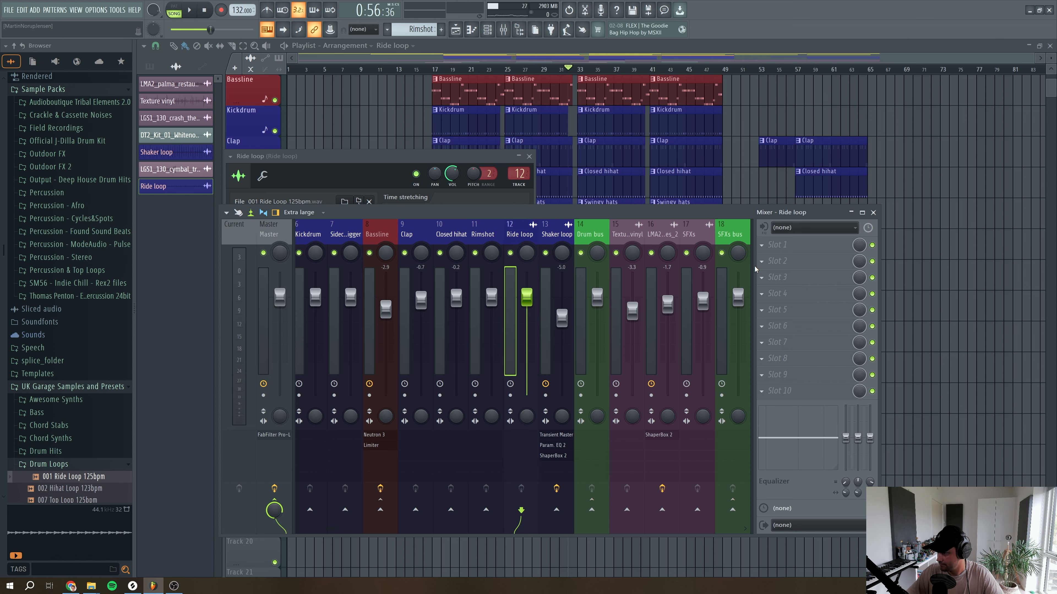
key(alt+Right)
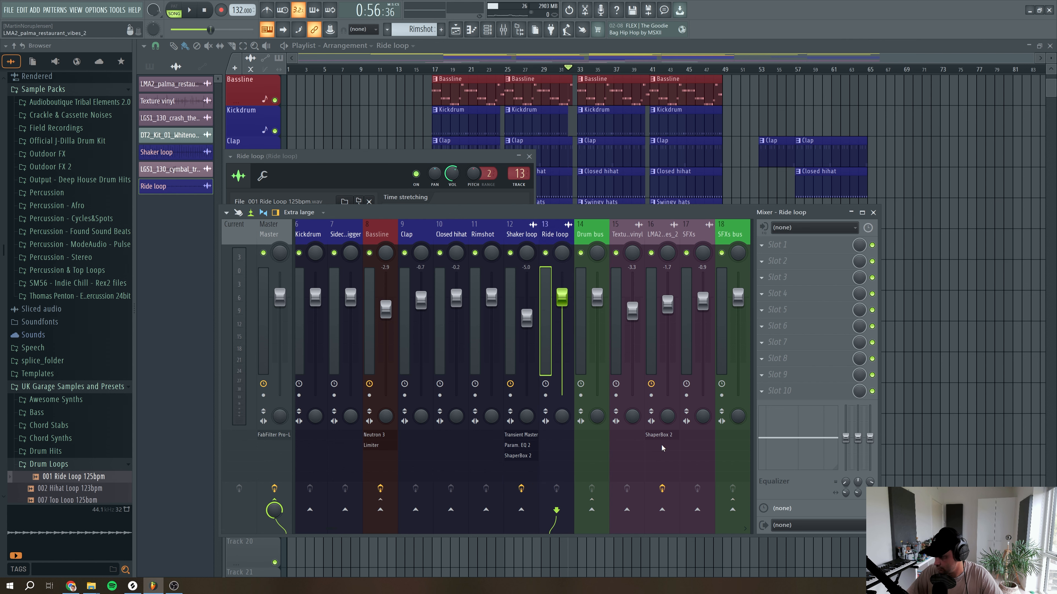
right_click(596, 513)
click(607, 525)
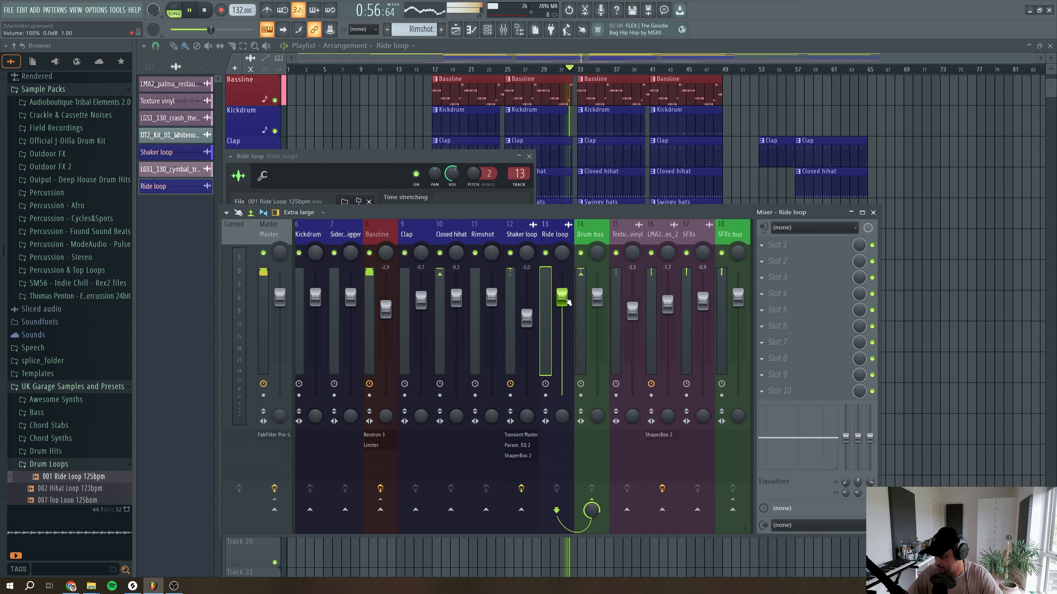
Lower the Ride loop mixer level to -1.4 dB while listening, and close the channel settings and mixer
drag(562, 299, 561, 303)
click(530, 157)
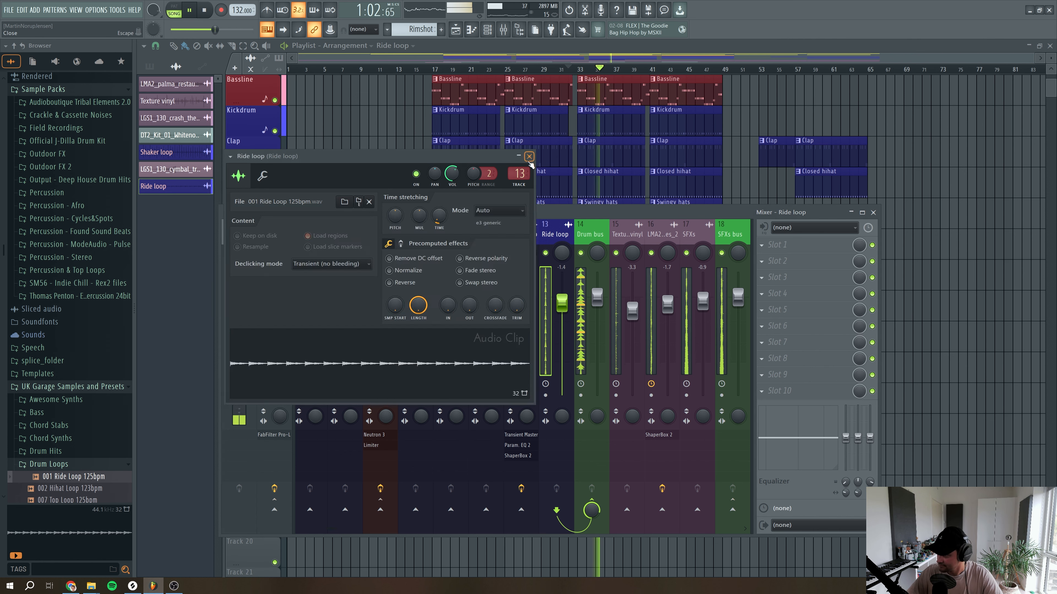
key(F9)
Add a second Ride loop clip at bar 37 on Track 12 and trim its end to just before bar 41
click(618, 303)
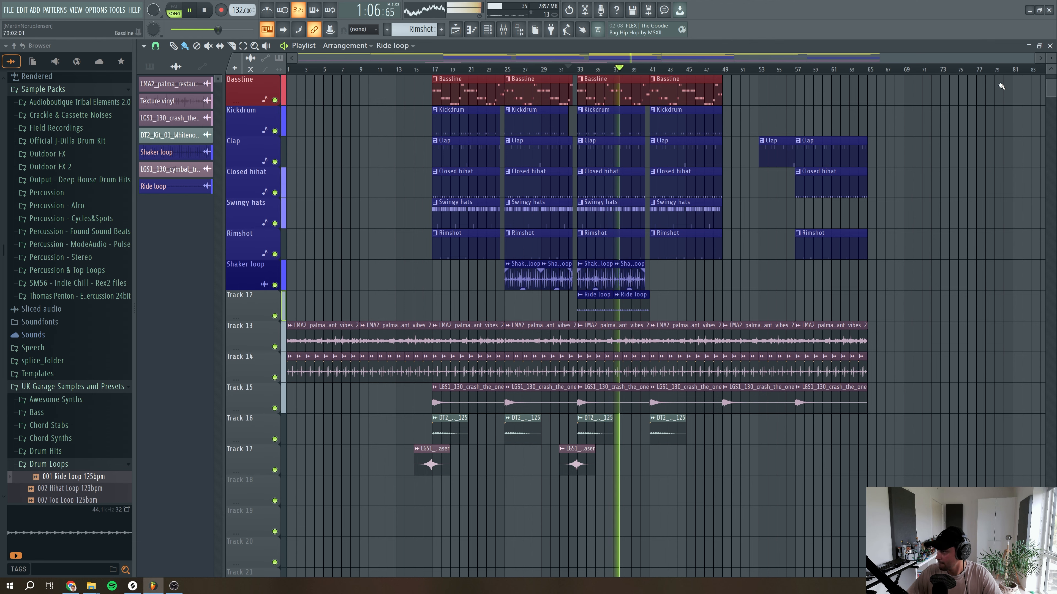
drag(1031, 63, 539, 62)
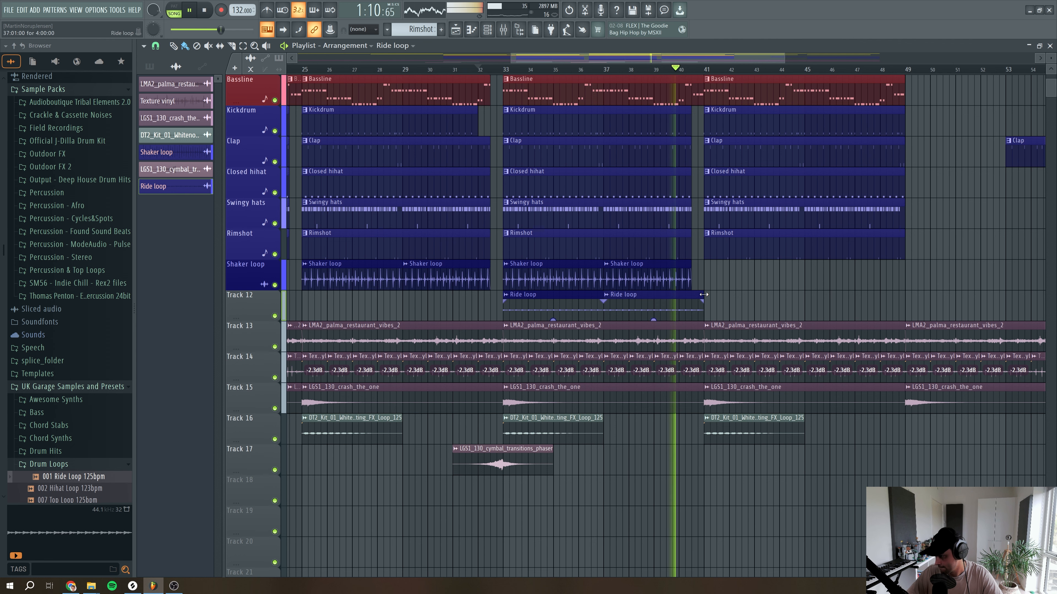
drag(697, 305, 689, 304)
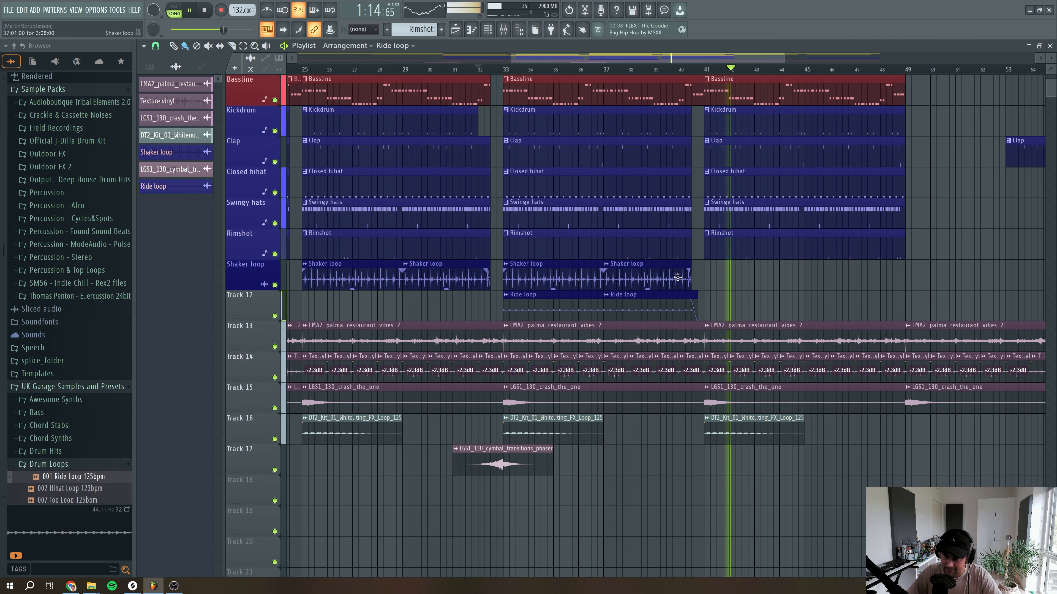
Shorten the Kickdrum and Bassline clips that start at bar 41 so both end slightly before bar 49
scroll(707, 288, up, 4)
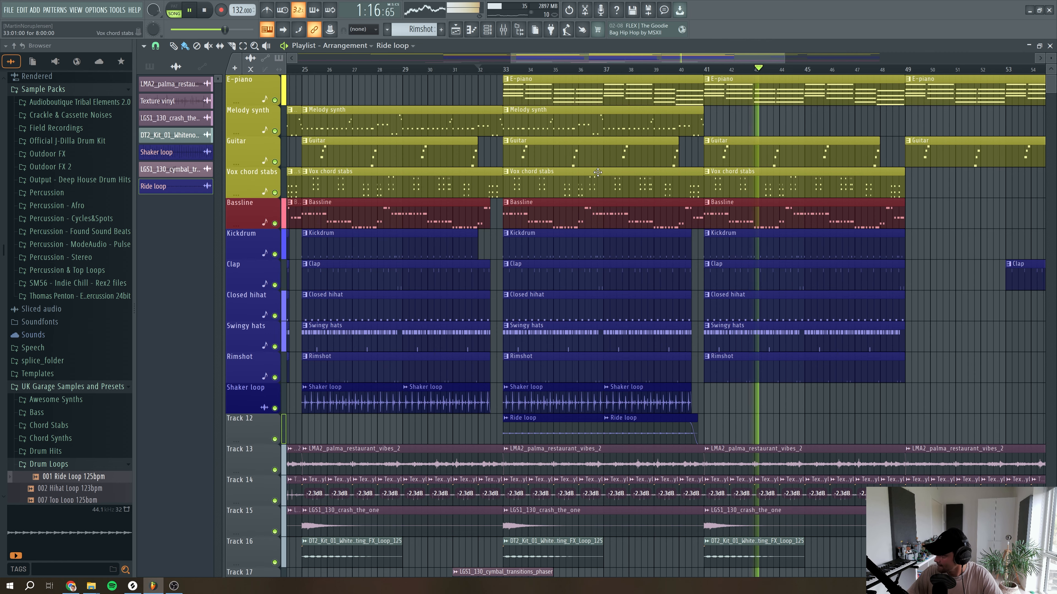
drag(510, 60, 298, 60)
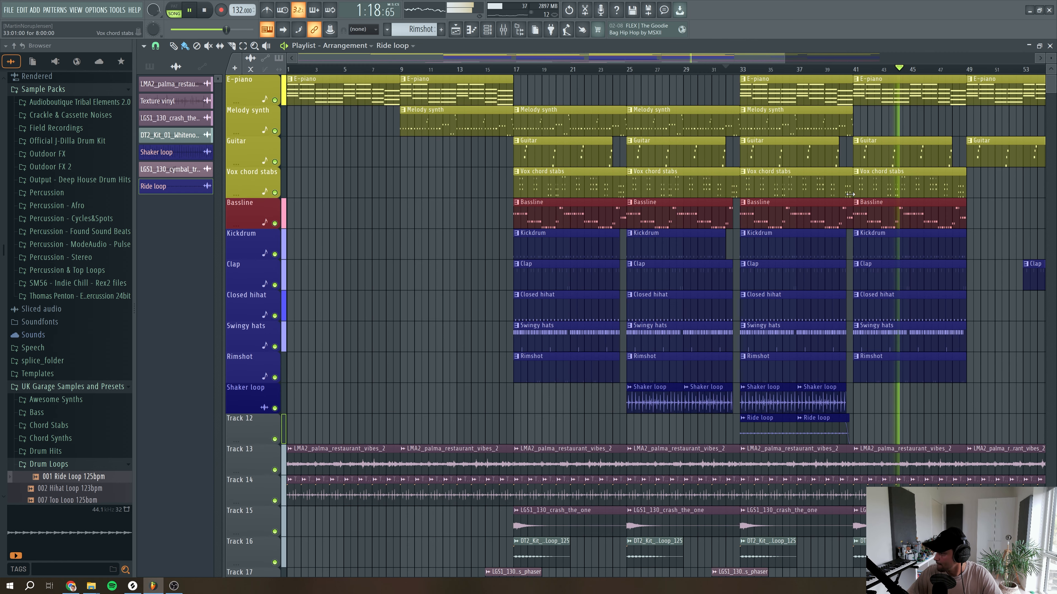
drag(964, 245, 958, 245)
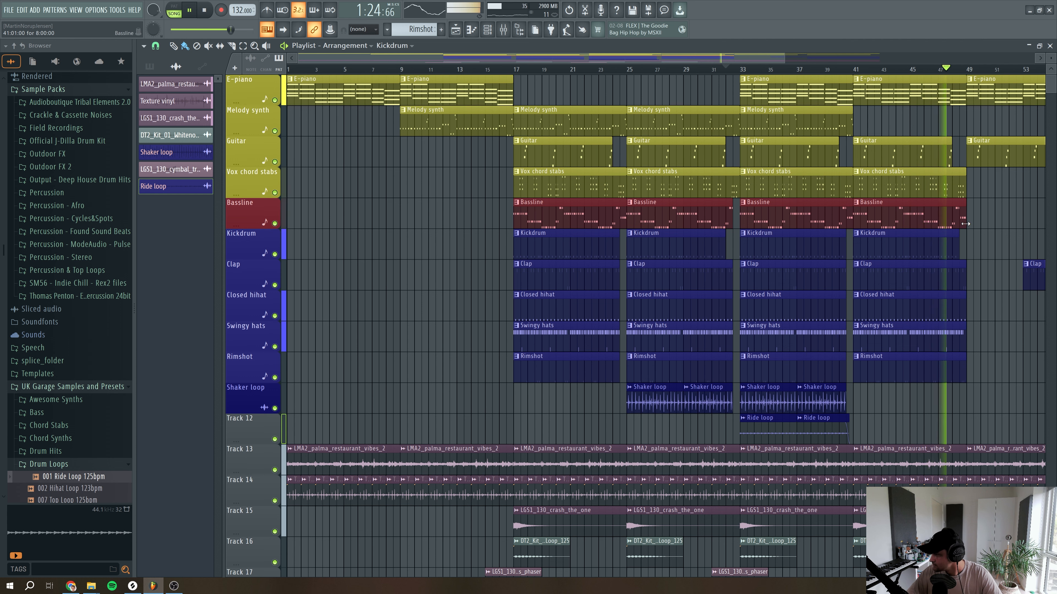
drag(965, 223, 961, 223)
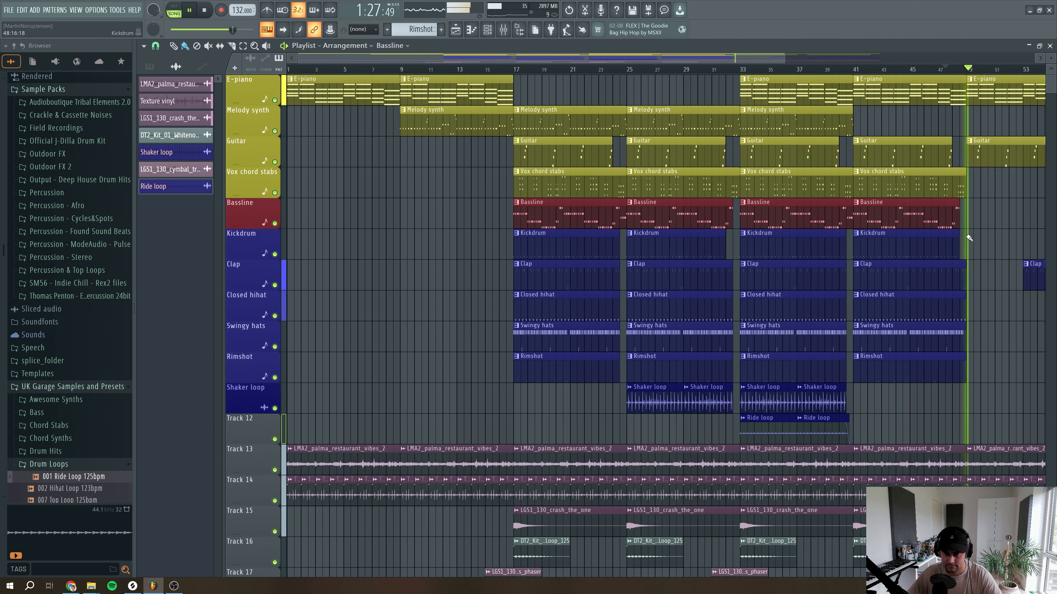
scroll(873, 333, down, 5)
click(792, 429)
right_click(792, 429)
key(space)
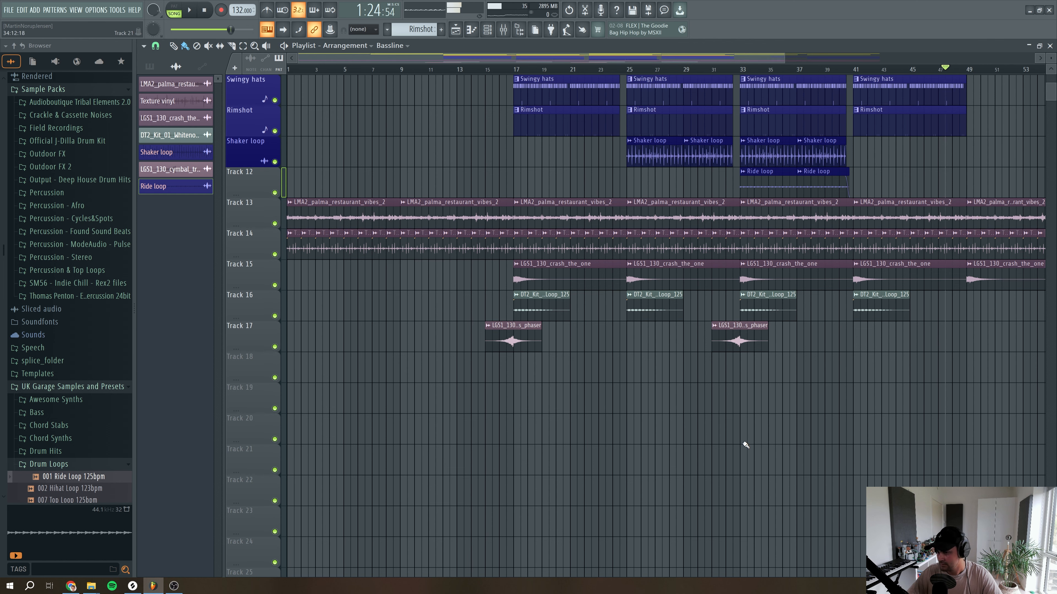
scroll(1019, 284, up, 3)
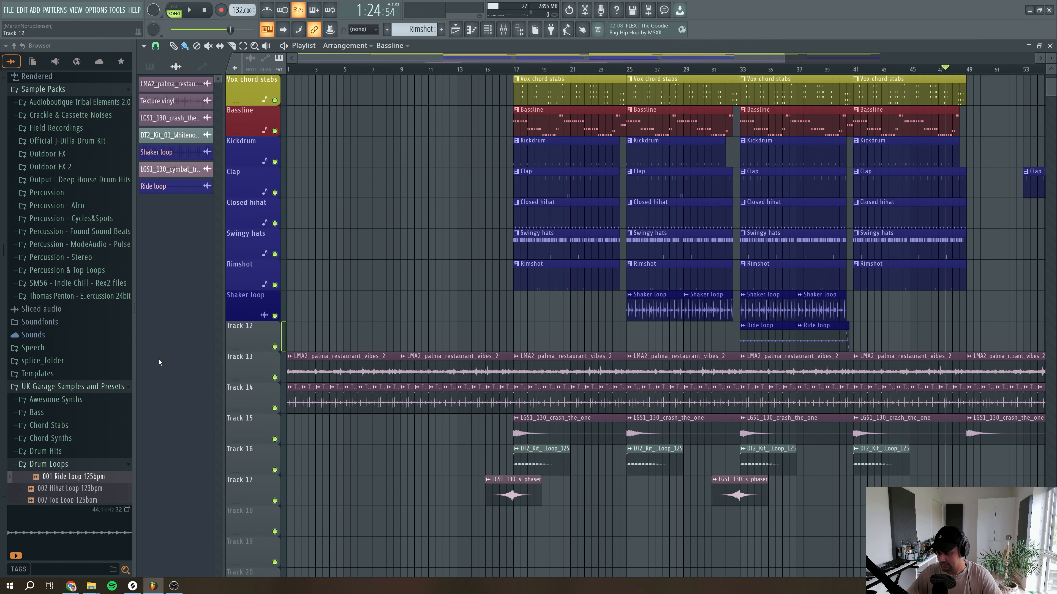
Audition LGS1_130_cymbal_transitions_lofi from the Garage SFXs Vol. 1 Cymbal transitions folder and place it on Track 18
click(49, 463)
scroll(71, 333, up, 5)
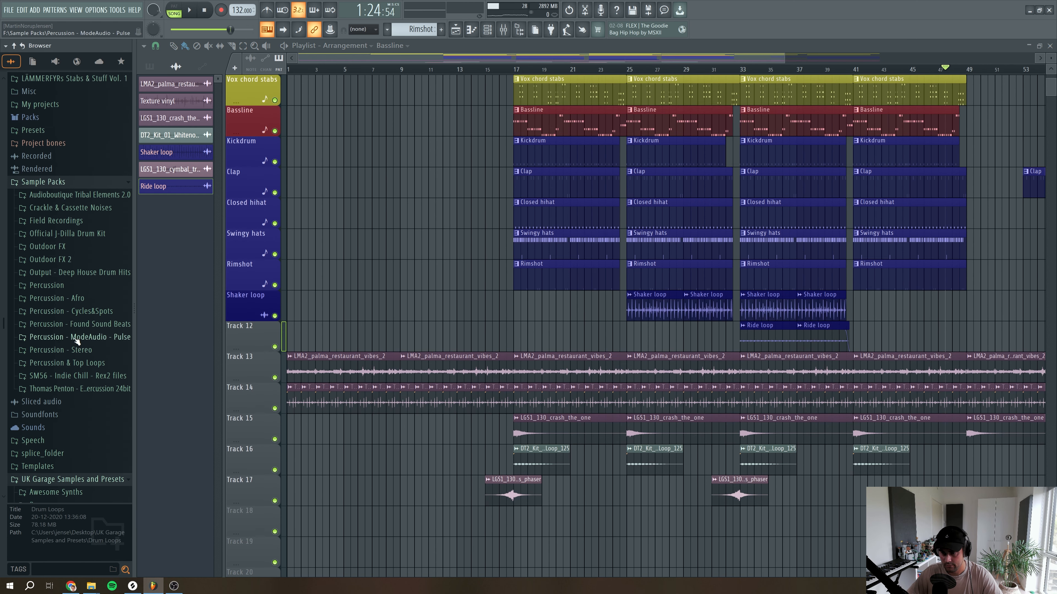
scroll(71, 206, up, 10)
click(99, 388)
scroll(92, 333, down, 3)
click(83, 275)
scroll(95, 324, down, 2)
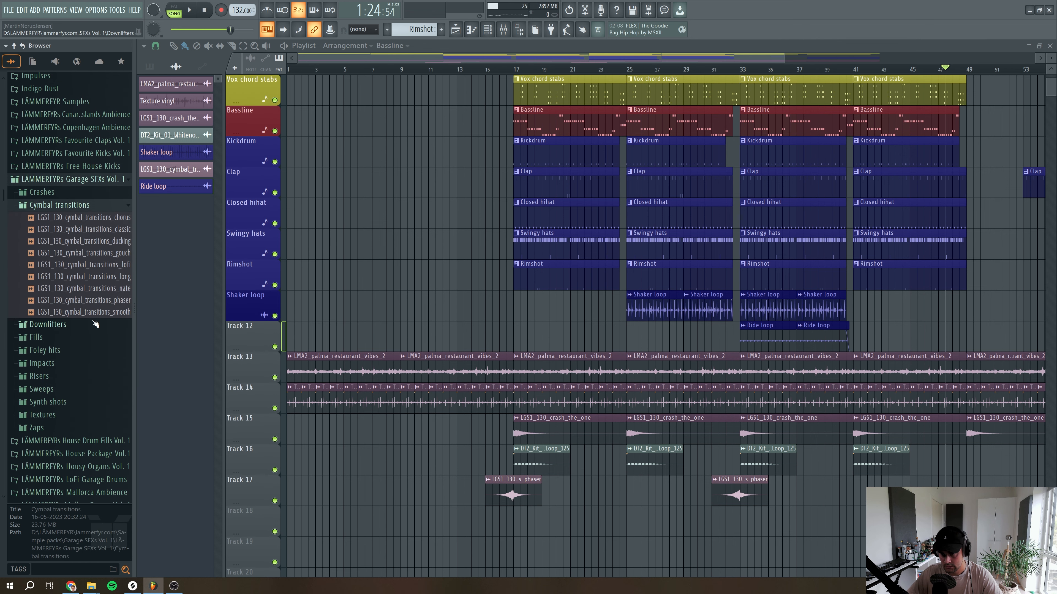
drag(90, 268, 92, 273)
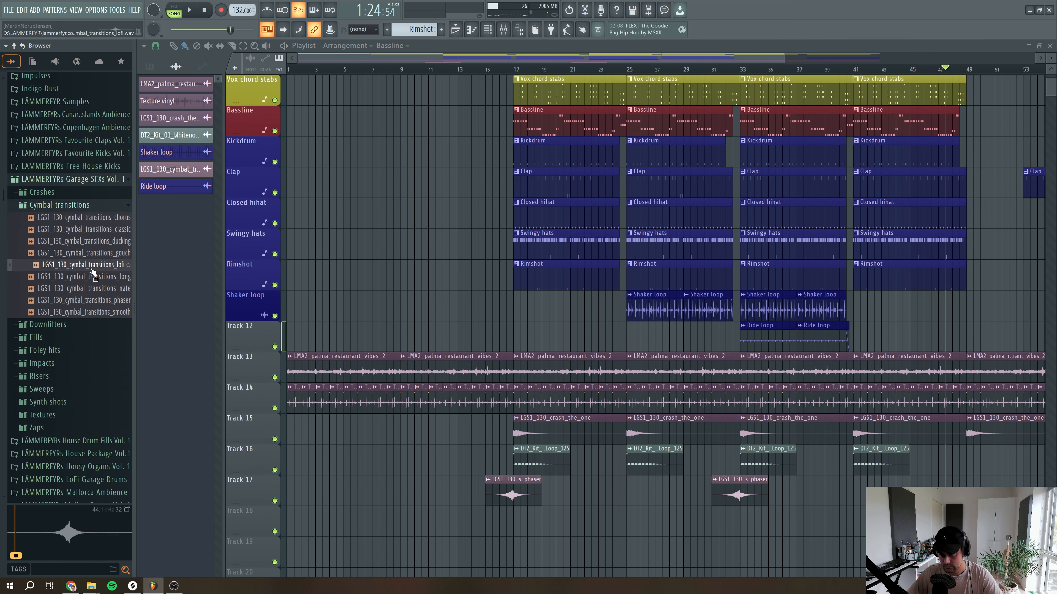
drag(253, 337, 253, 522)
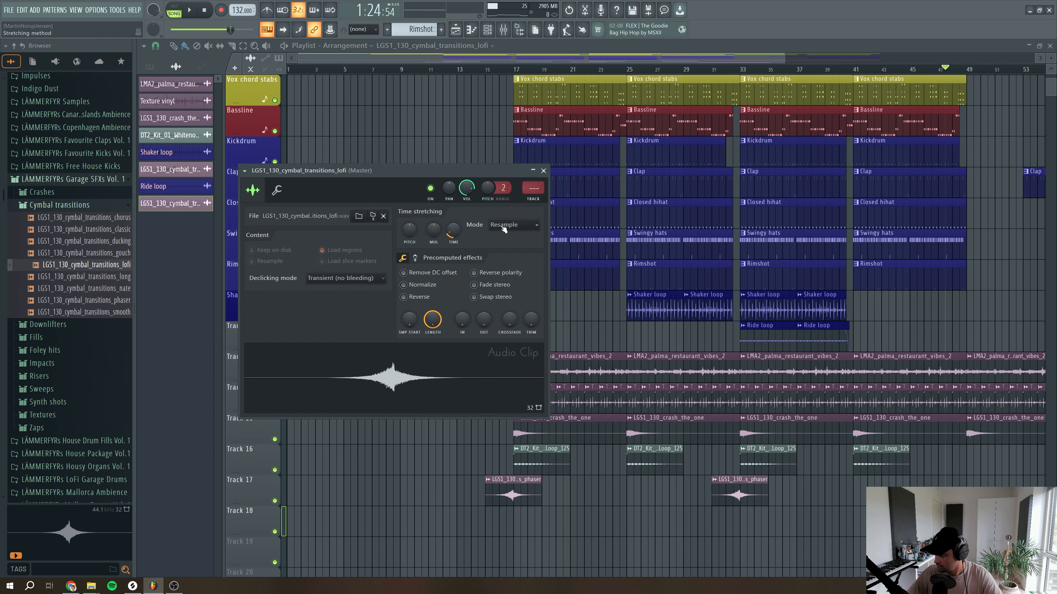
Set the lofi cymbal transition's time stretching to Auto, route it to mixer track 17, SFXs, and play the transition into bar 49
click(531, 232)
click(526, 240)
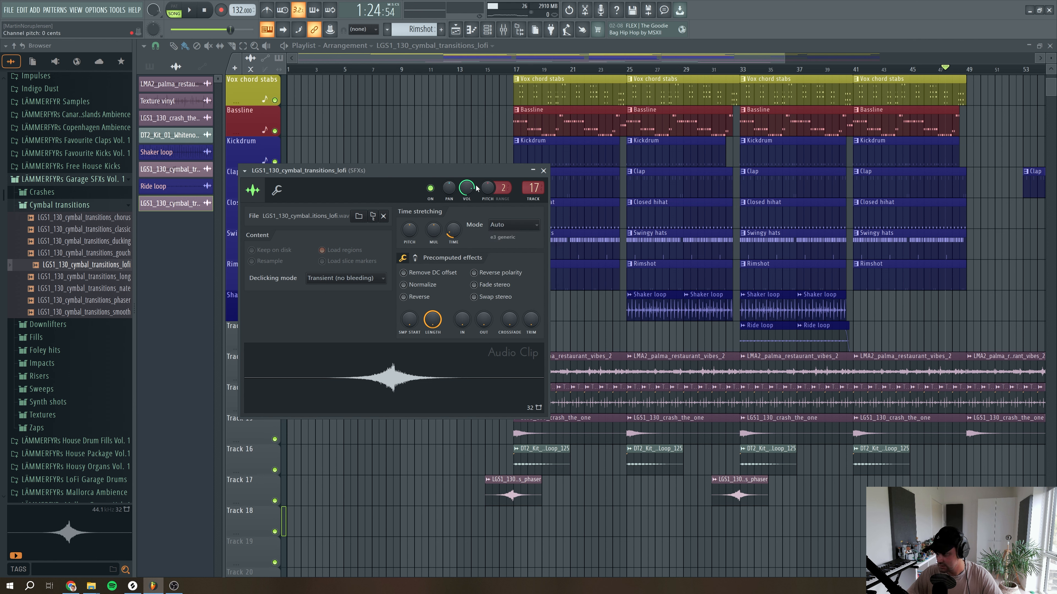
key(space)
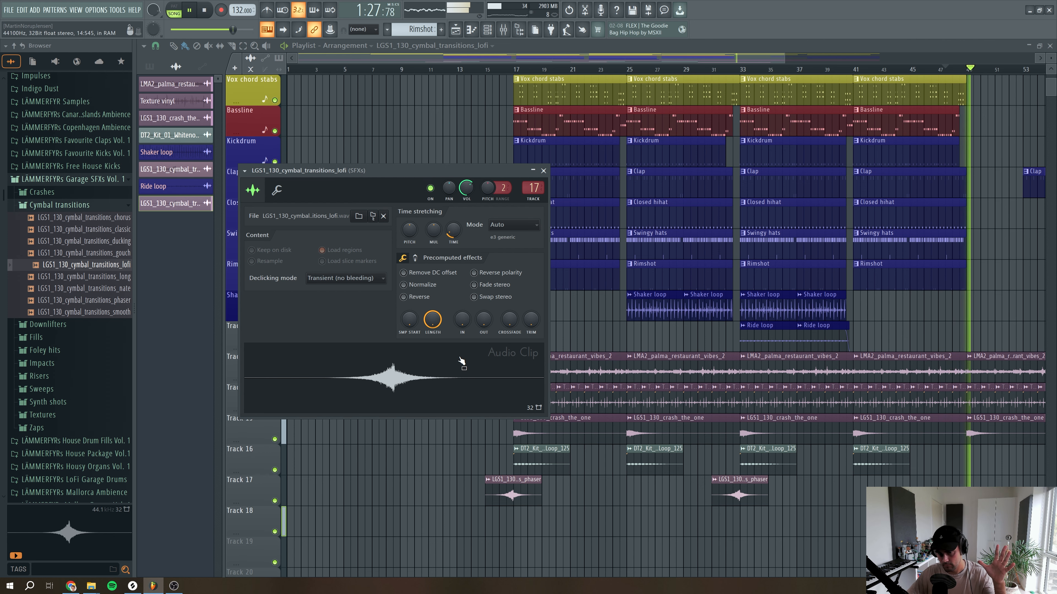
click(543, 171)
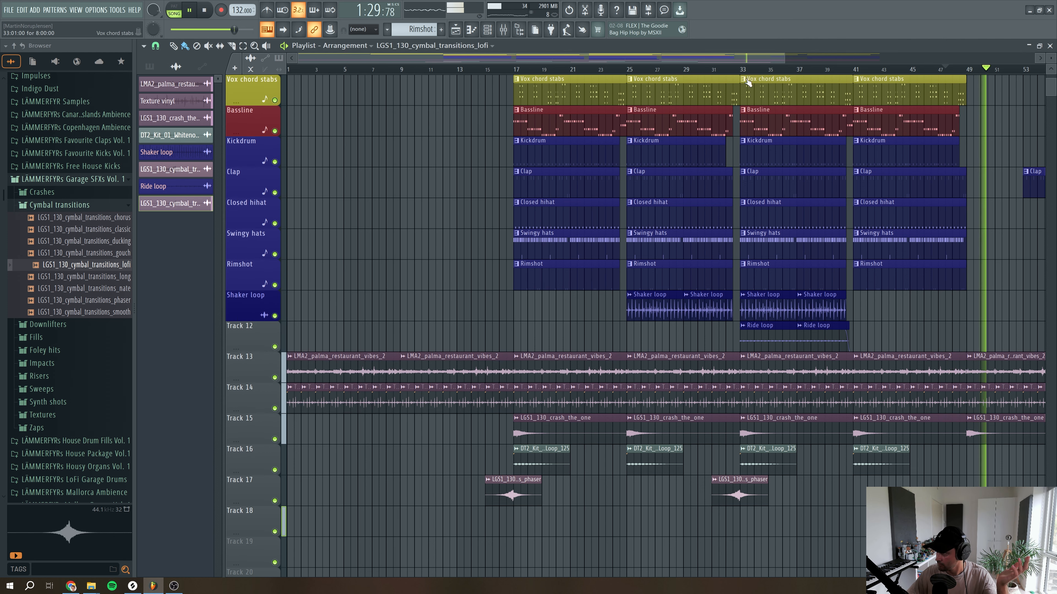
Stop playback at the start of the song and insert an empty track between E-piano and Melody synth
scroll(786, 62, down, 3)
scroll(465, 324, up, 3)
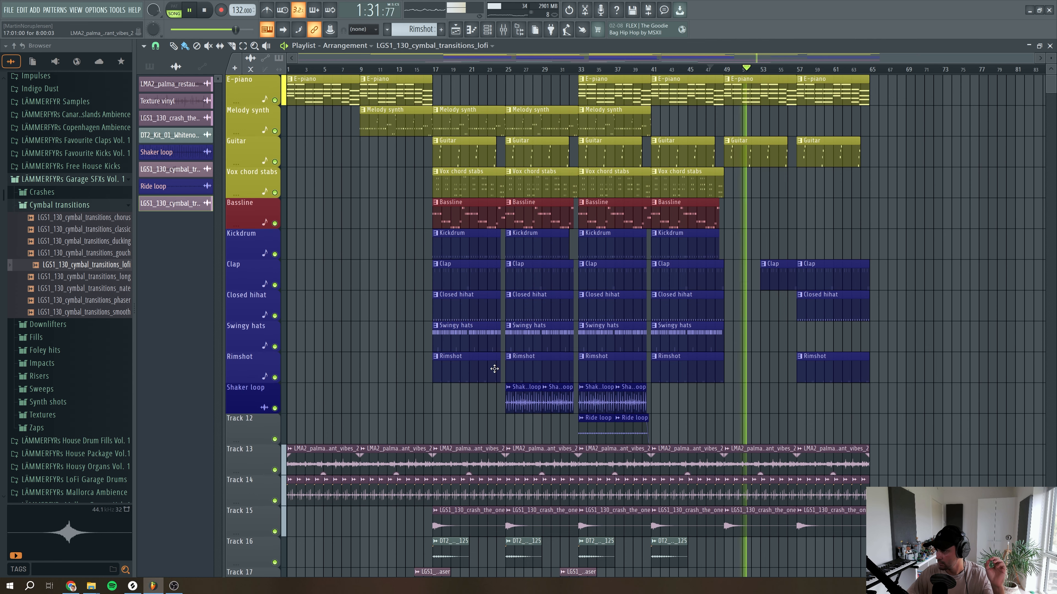
click(288, 69)
key(space)
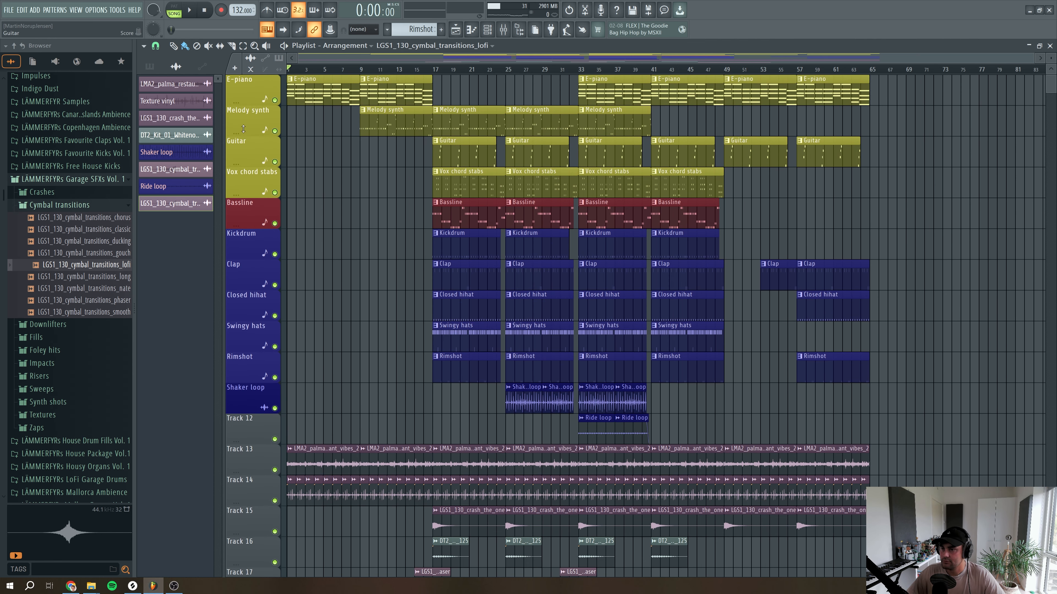
right_click(245, 109)
click(289, 296)
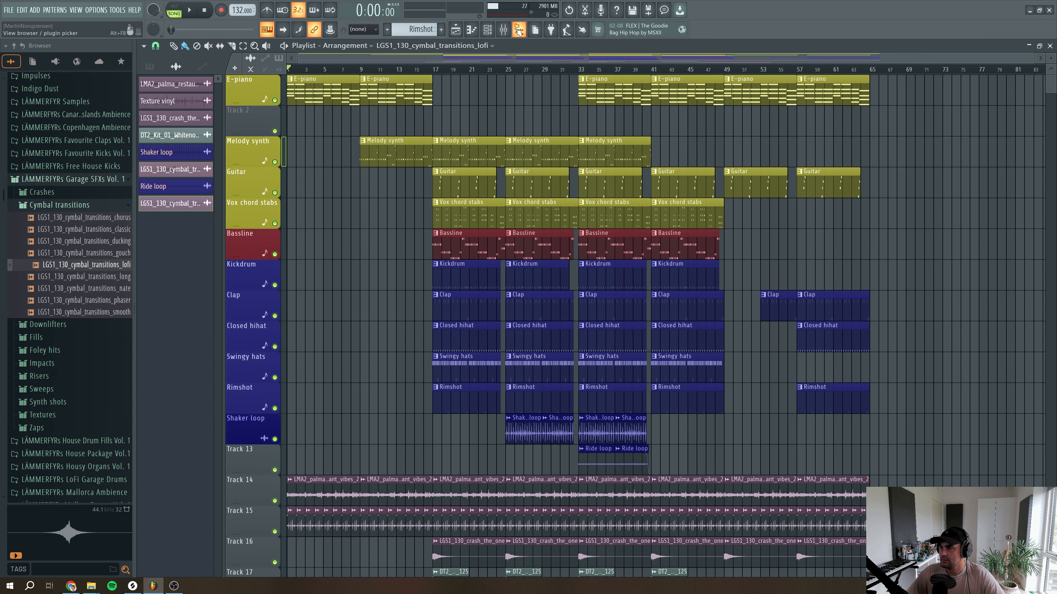
Add Fruity Filter to the E-piano mixer track, ahead of its Fruity Limiter
click(503, 29)
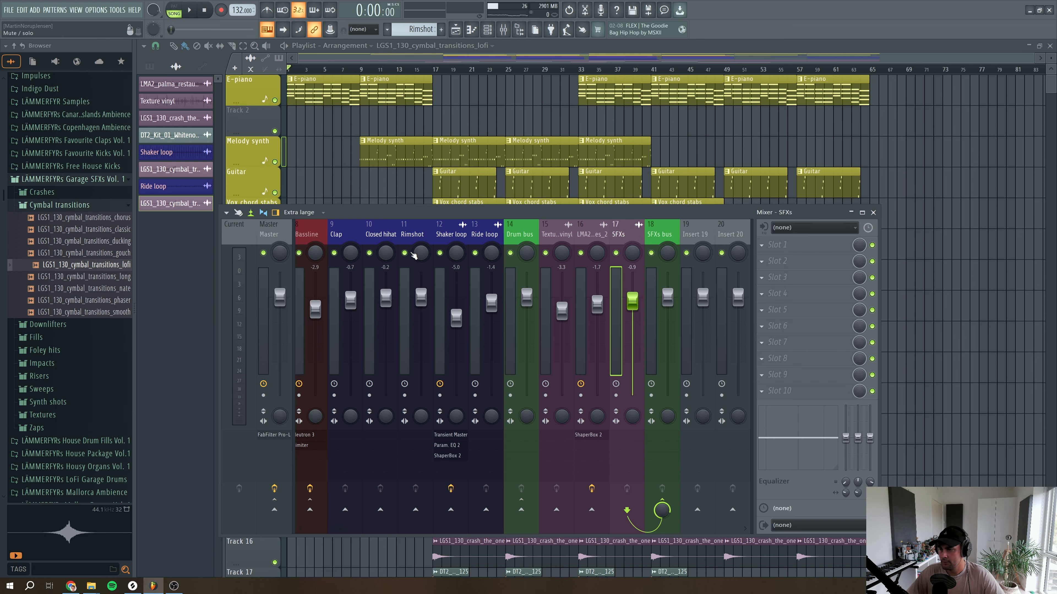
click(357, 237)
scroll(357, 238, up, 4)
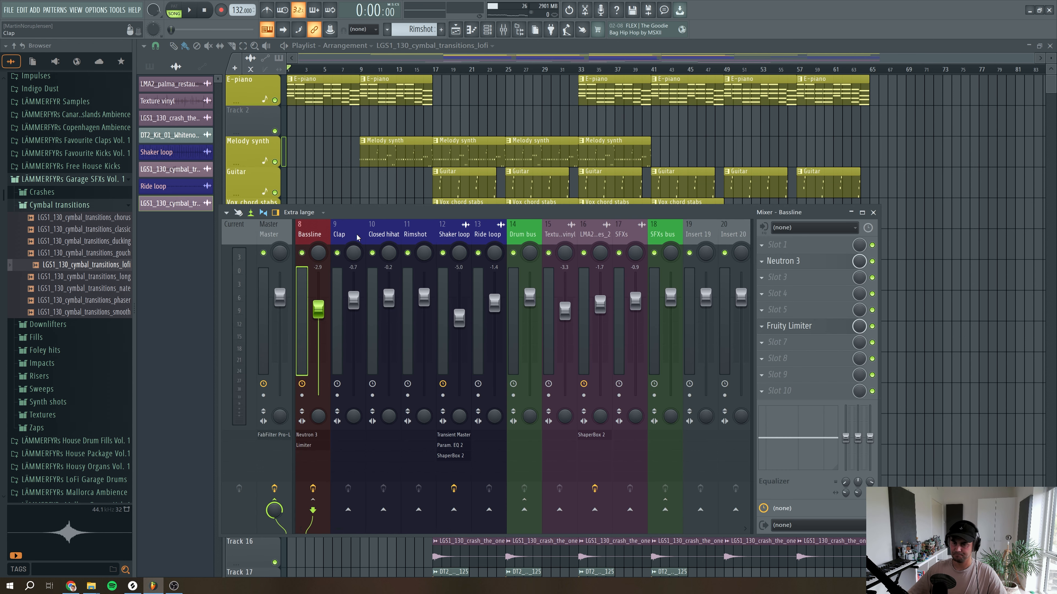
scroll(357, 237, up, 4)
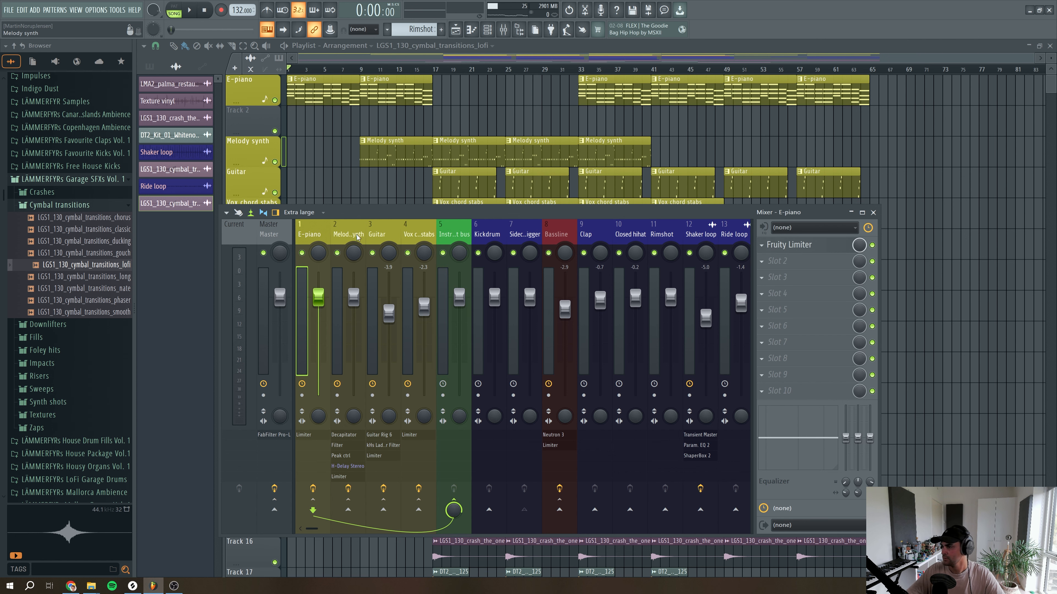
click(762, 246)
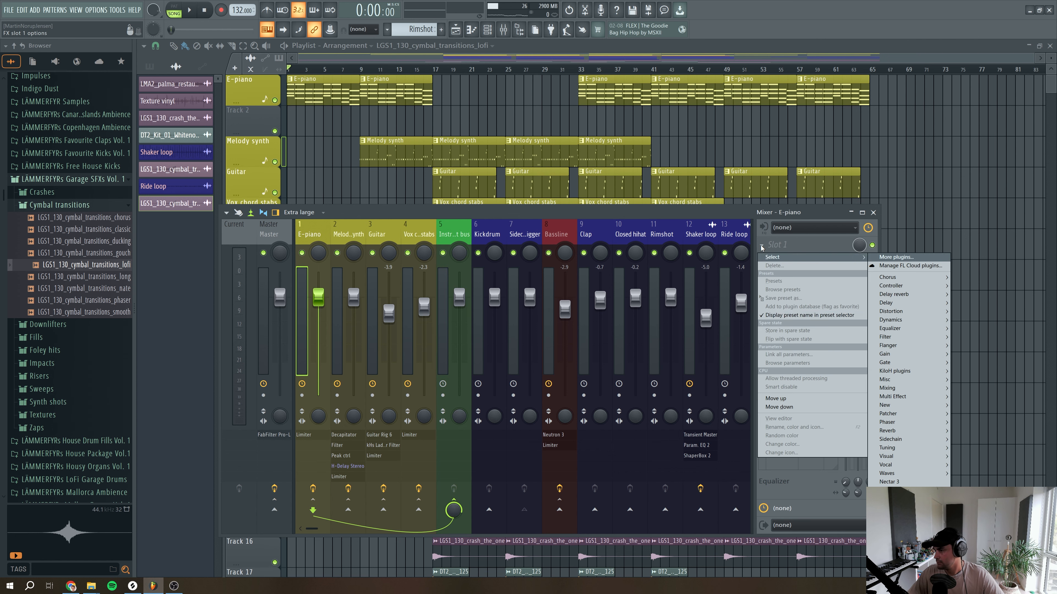
click(977, 354)
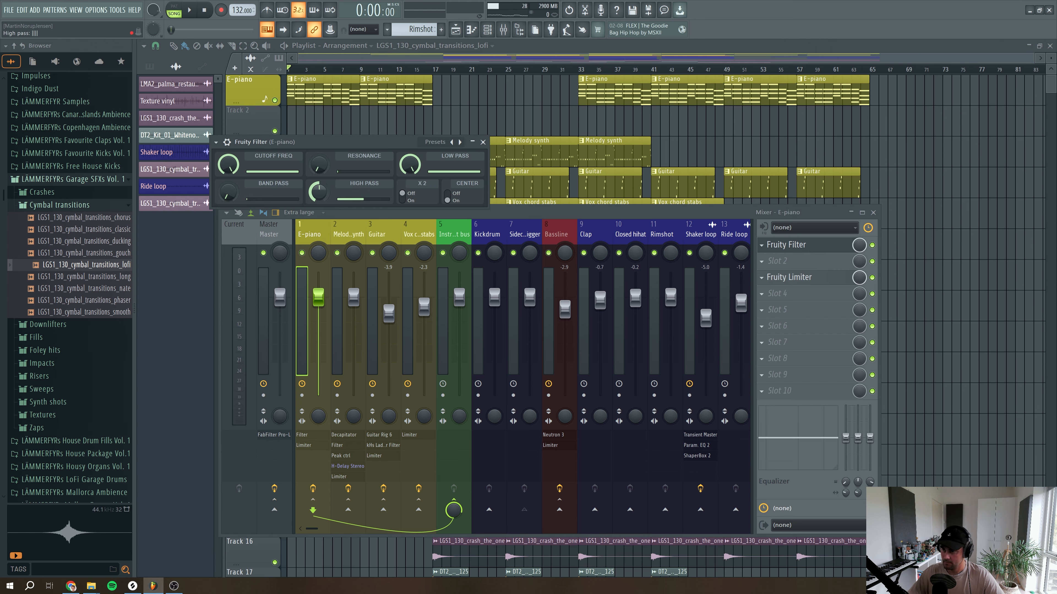
Create an automation clip for the E-piano filter's cutoff frequency on Track 2 and increase that track's height
right_click(229, 166)
click(265, 234)
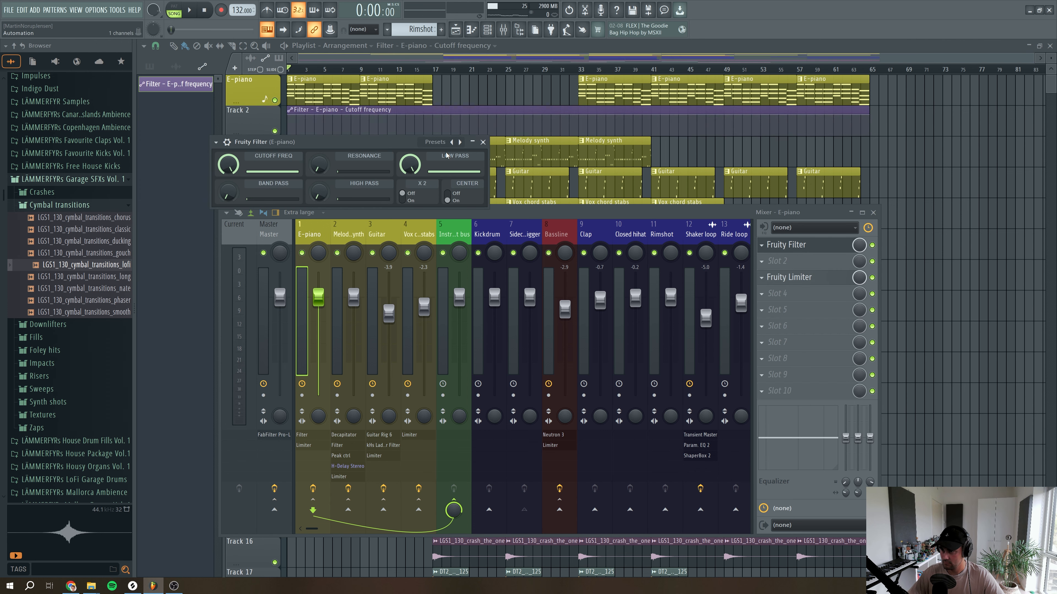
click(483, 143)
key(F9)
drag(261, 133, 261, 151)
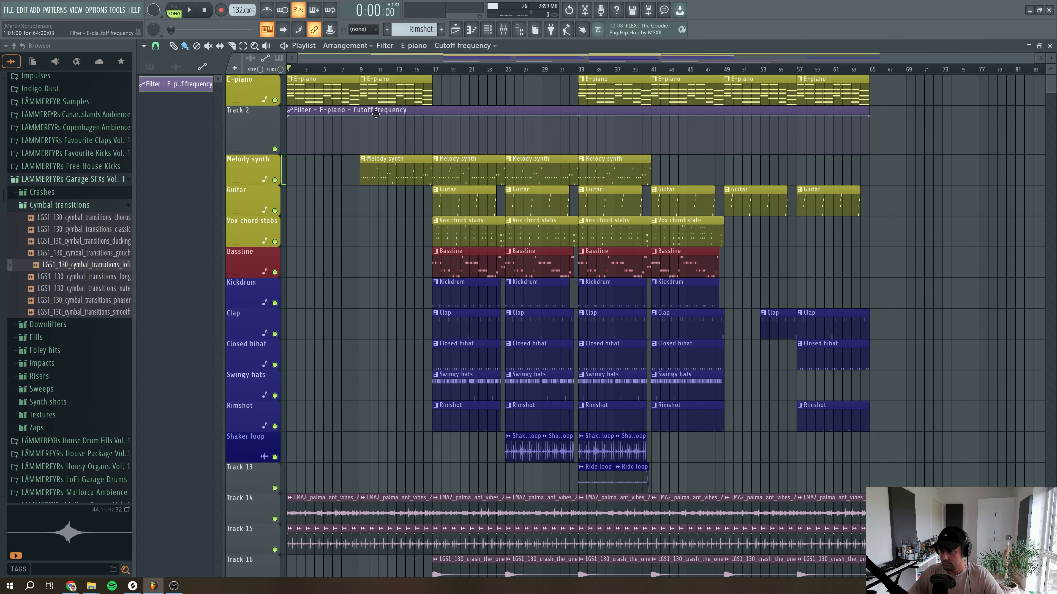
Shape the start of the E-piano cutoff automation into a curve from about 33% at bar 1 up to full at bar 9
click(291, 116)
click(295, 112)
key(space)
drag(288, 136, 341, 137)
right_click(324, 139)
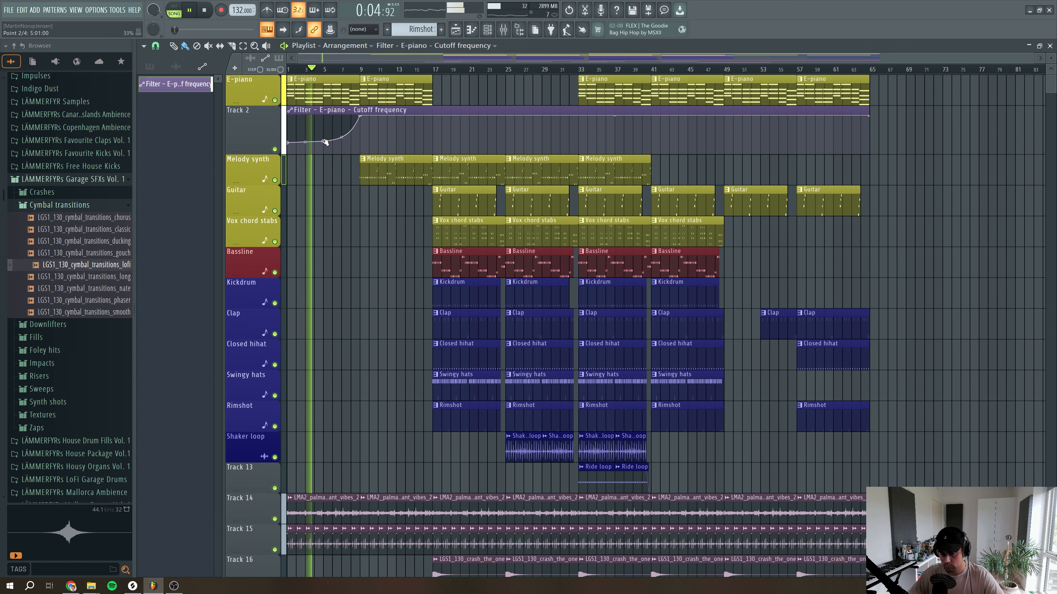
Place Clap pattern clips at bars 1 and 9 on the Clap track, filling the intro up to bar 17
scroll(364, 192, down, 4)
scroll(364, 192, up, 2)
click(445, 255)
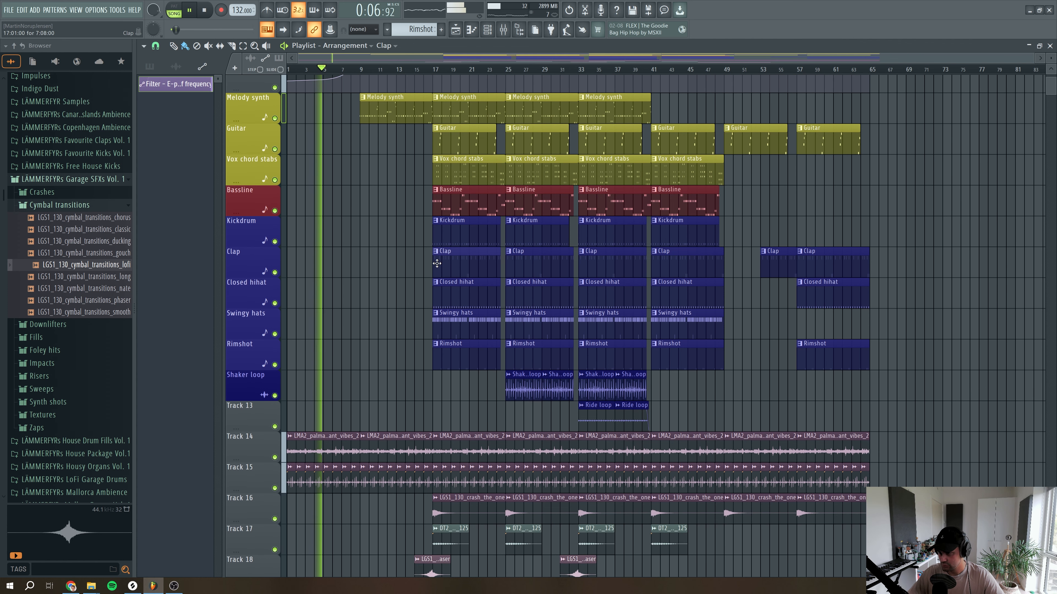
click(290, 258)
right_click(291, 258)
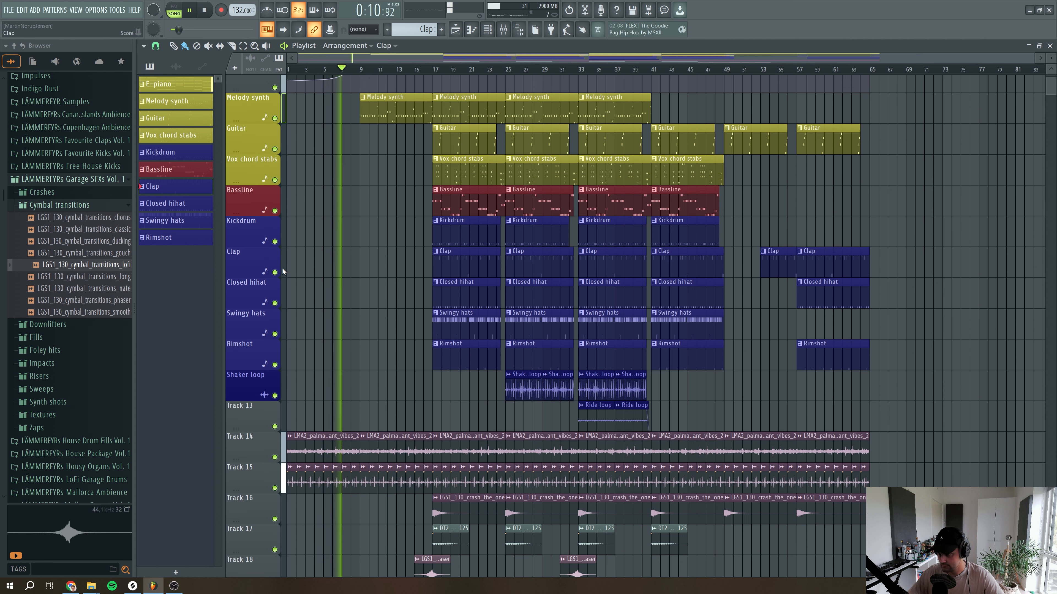
click(298, 265)
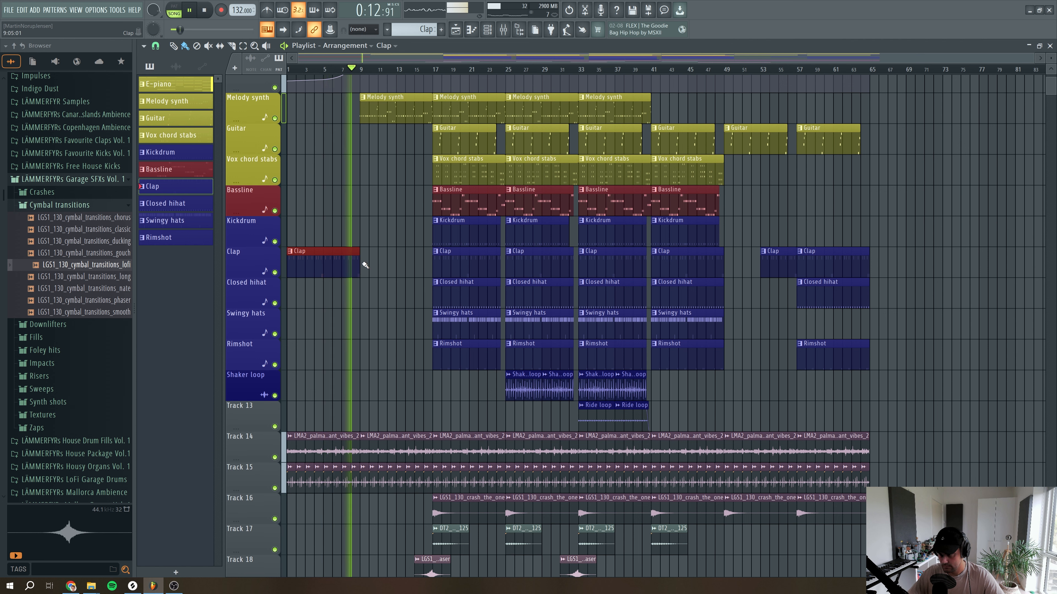
key(ctrl+b)
scroll(843, 76, up, 2)
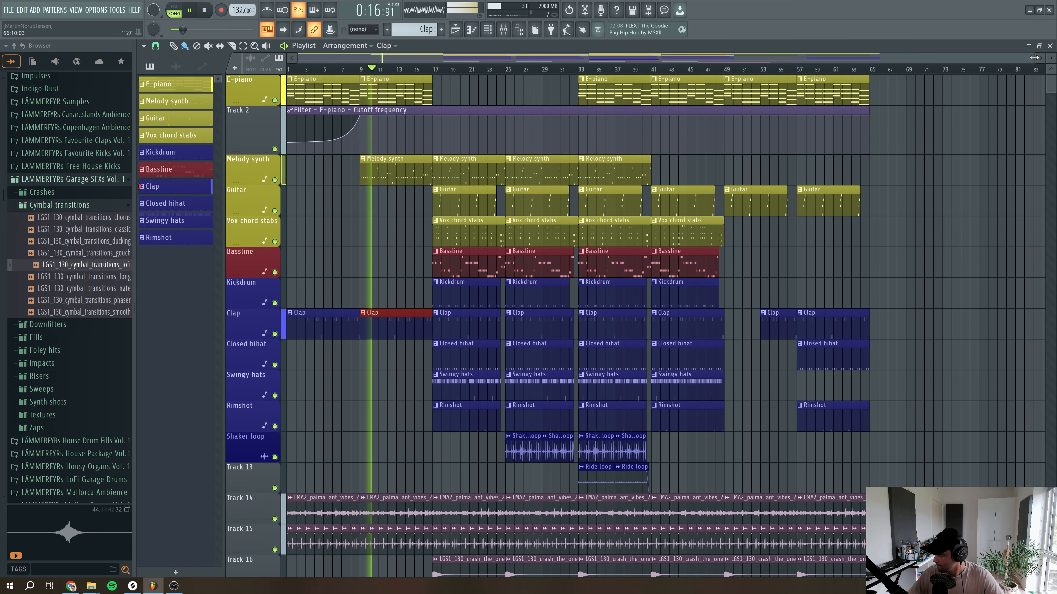
Place a Closed hihat clip at bar 9 and trim the second intro Clap clip to end just before bar 17
scroll(793, 137, up, 2)
key(space)
click(522, 352)
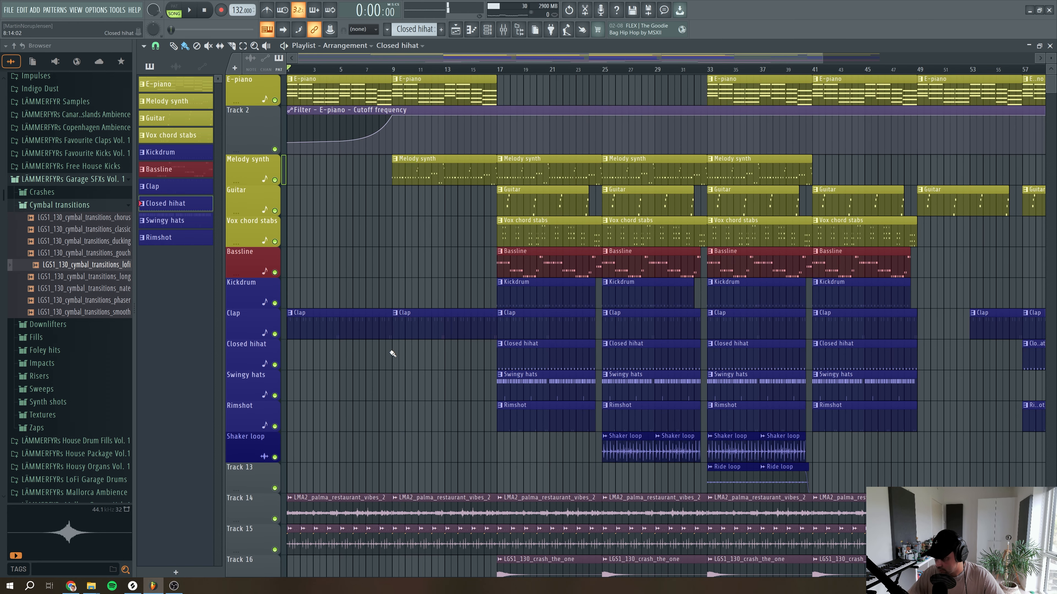
click(394, 353)
key(space)
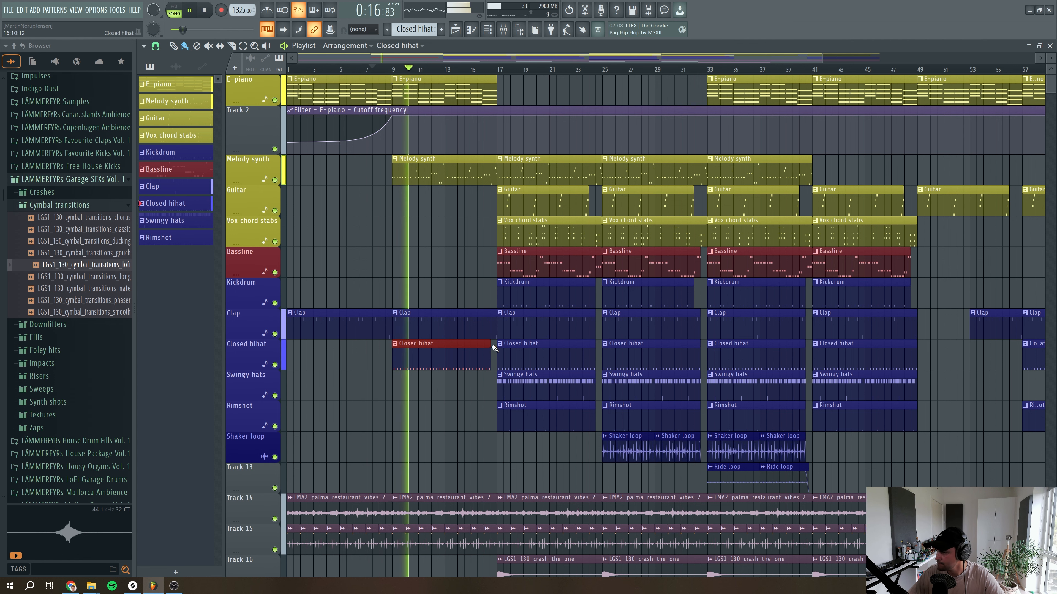
click(484, 330)
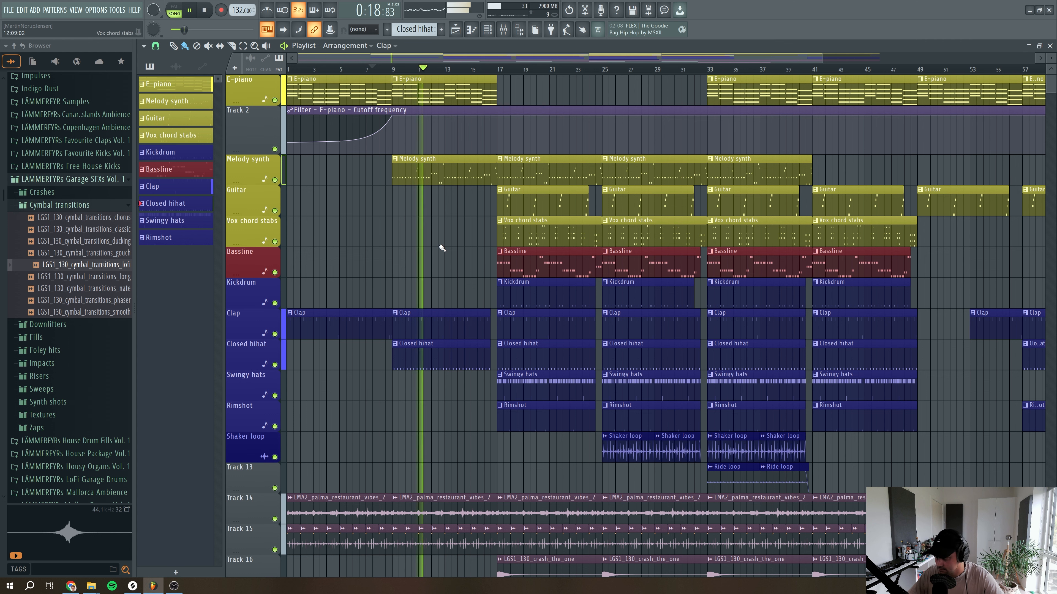
Curve the E-piano cutoff automation down to 31% at bar 17, with a gradual rise back to 100% at bar 33
right_click(447, 117)
key(space)
right_click(498, 120)
drag(498, 120, 499, 127)
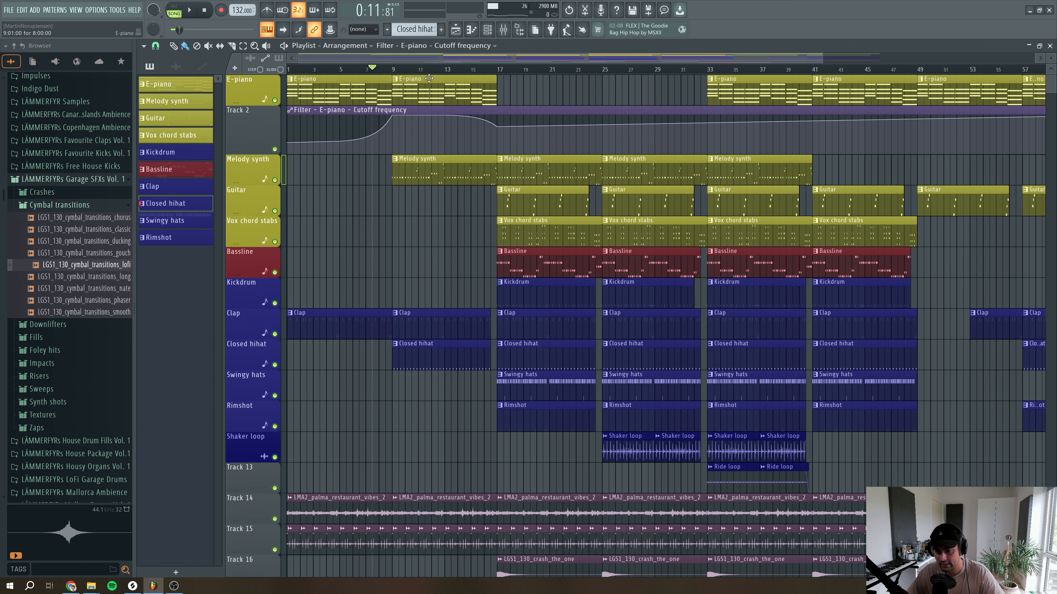
key(space)
drag(498, 127, 498, 130)
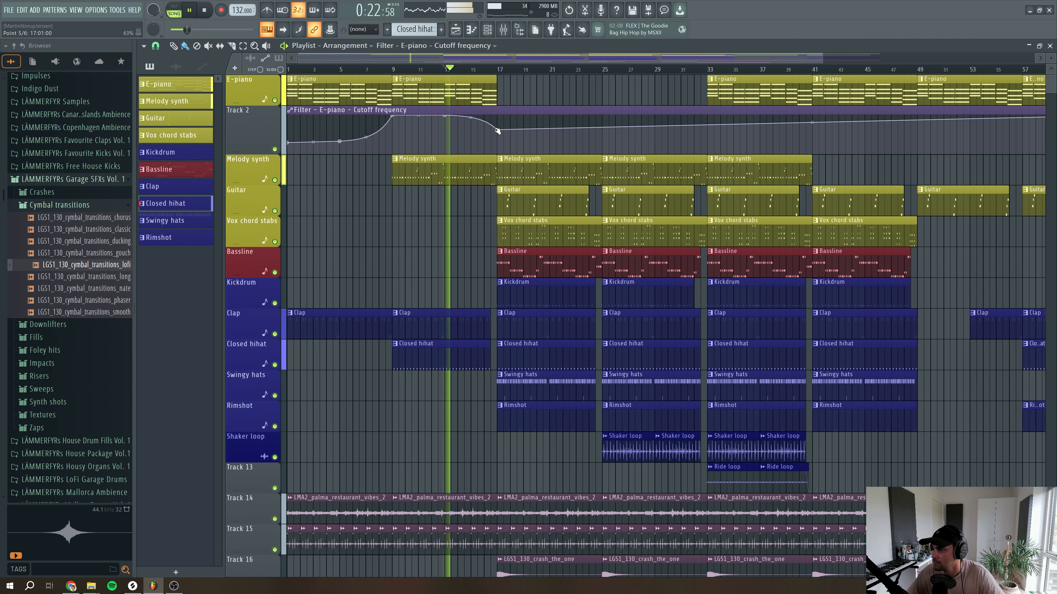
drag(498, 130, 498, 145)
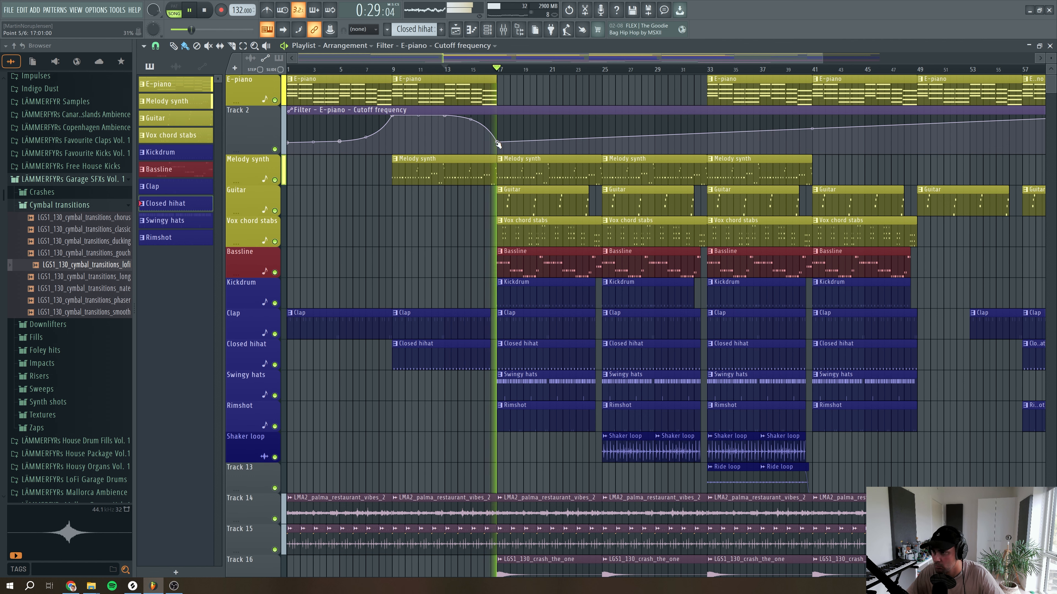
drag(812, 129, 709, 114)
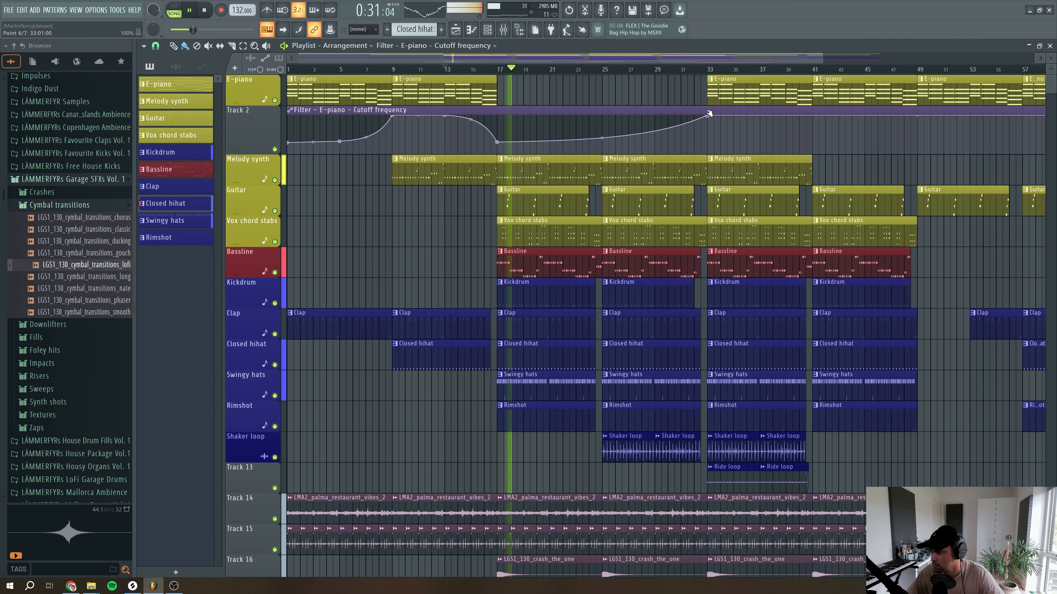
Play the arrangement from about bar 15 to check the transition into bar 17, and stop playback
click(473, 69)
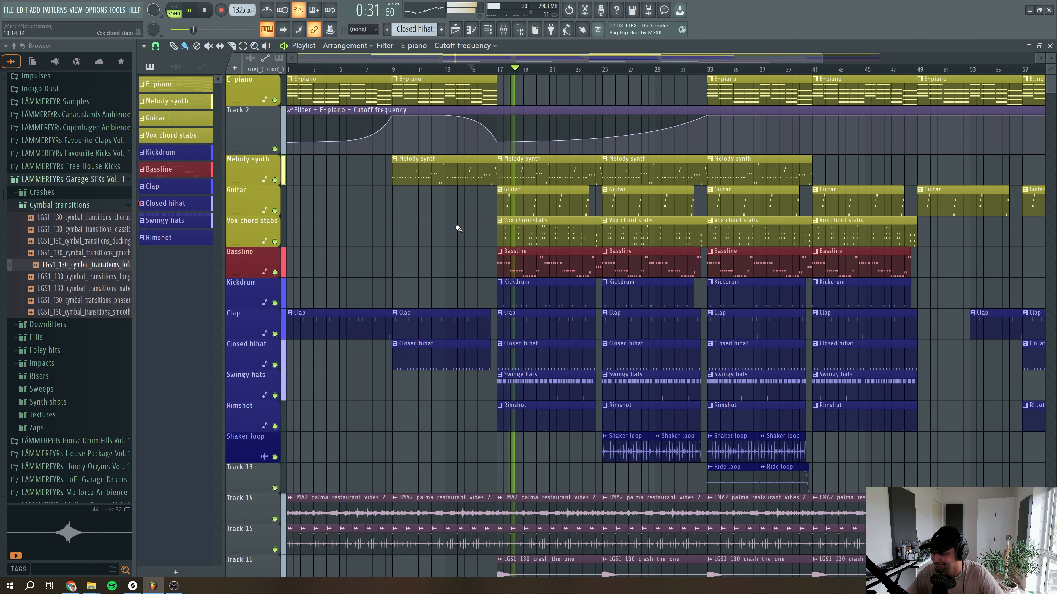
scroll(458, 228, down, 7)
scroll(457, 226, up, 5)
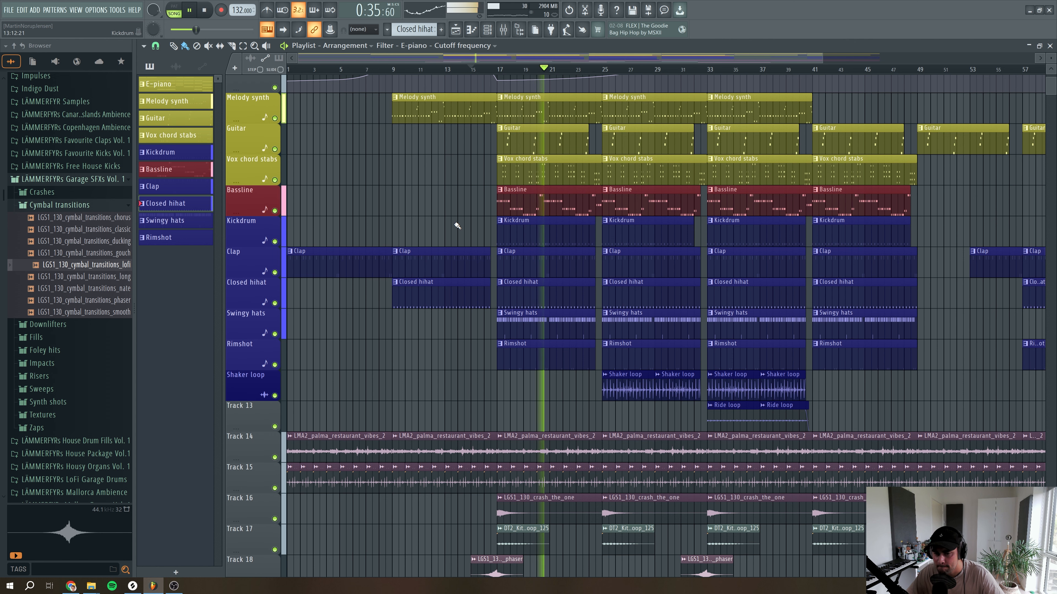
key(space)
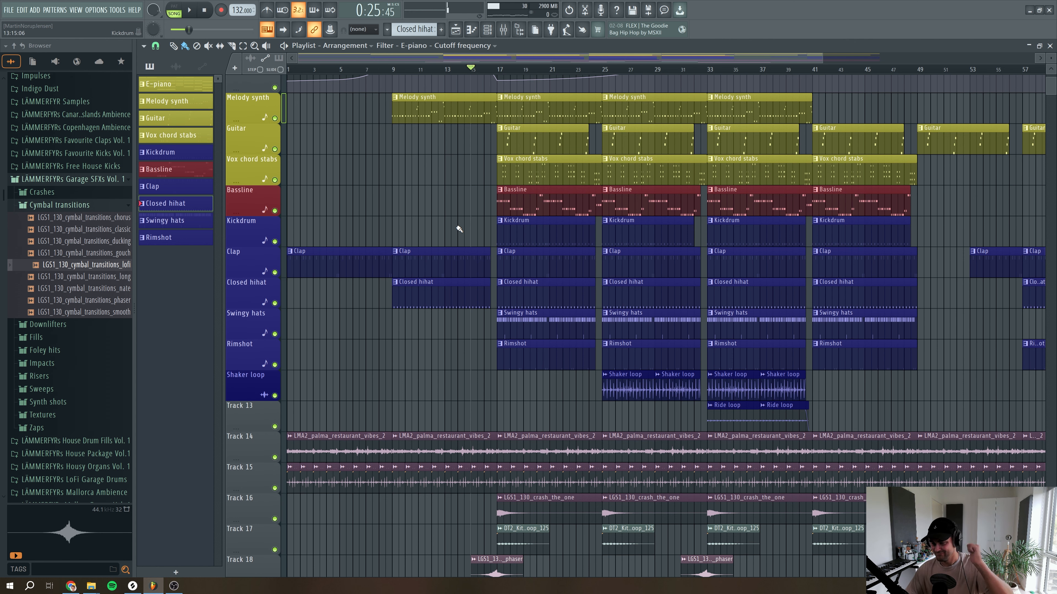
scroll(459, 229, up, 2)
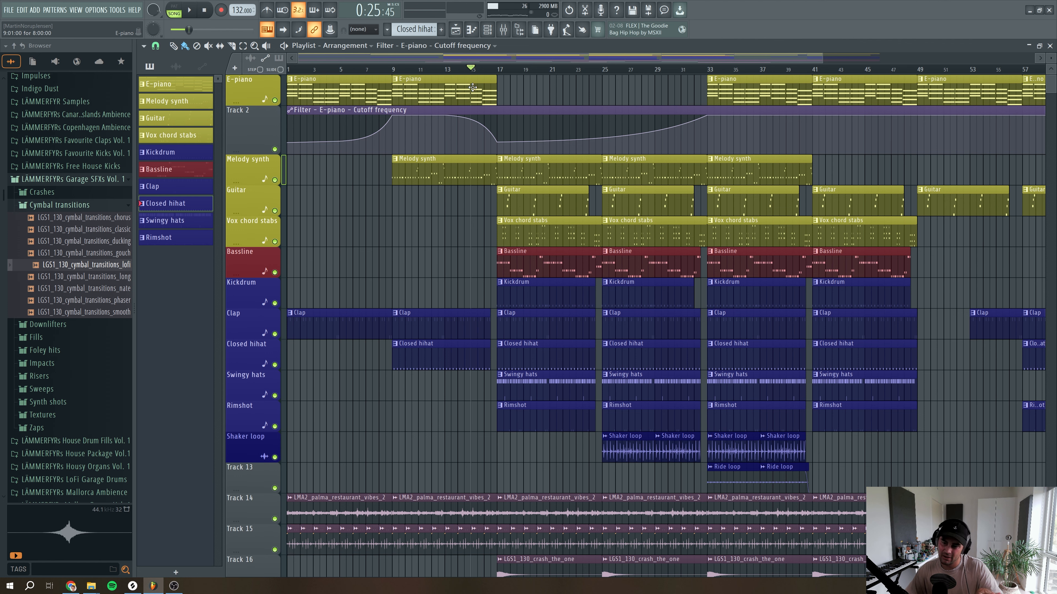
Add the OSG_130_fx_loop_dub_rise sample on Track 19 at bar 13, time-stretched in Auto mode to end at bar 17
scroll(477, 213, down, 4)
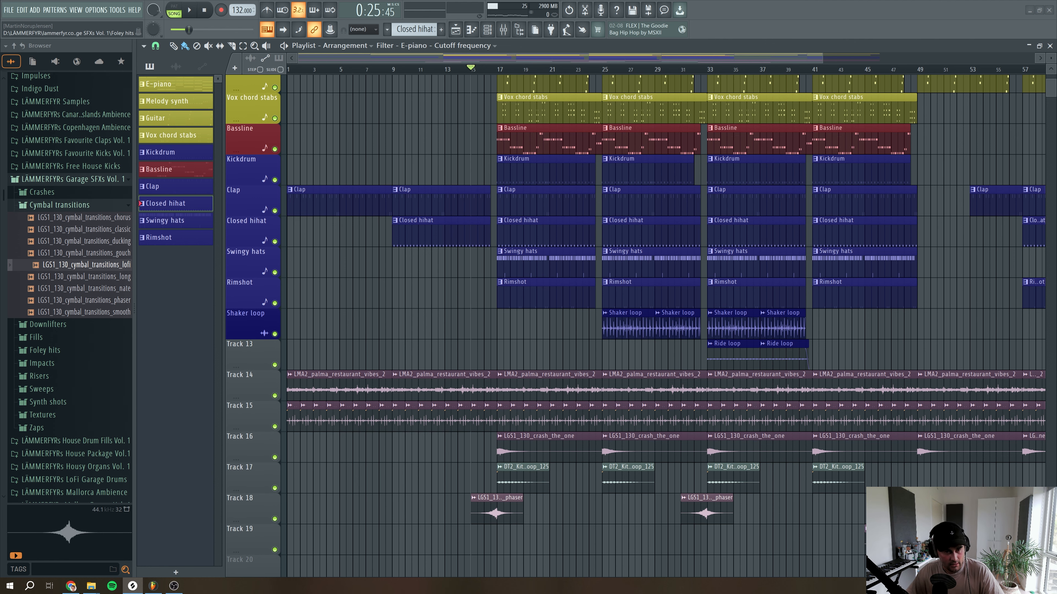
drag(254, 462, 469, 519)
double_click(461, 522)
drag(367, 144, 367, 152)
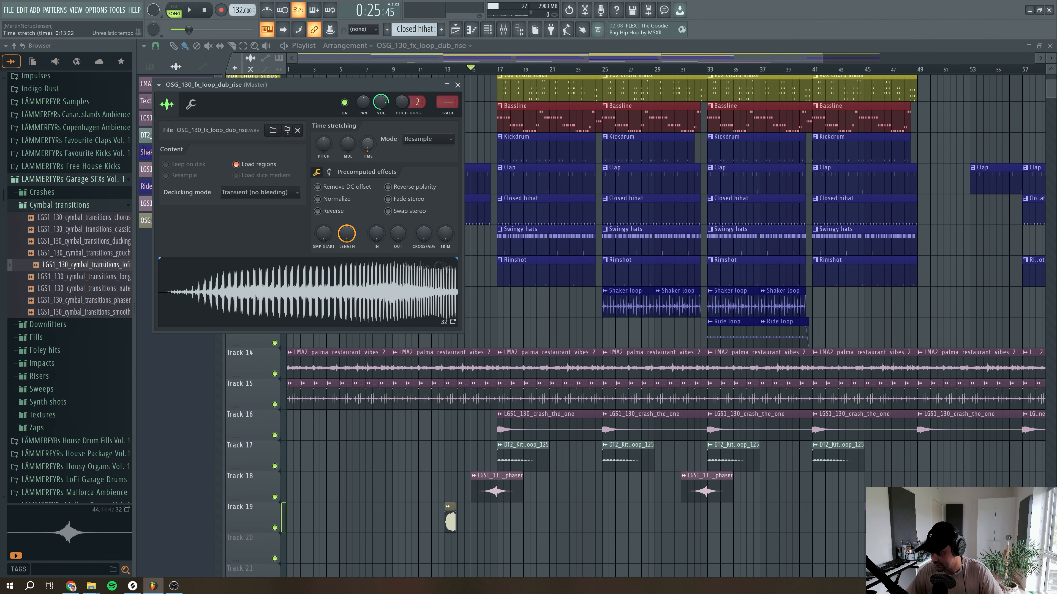
click(429, 140)
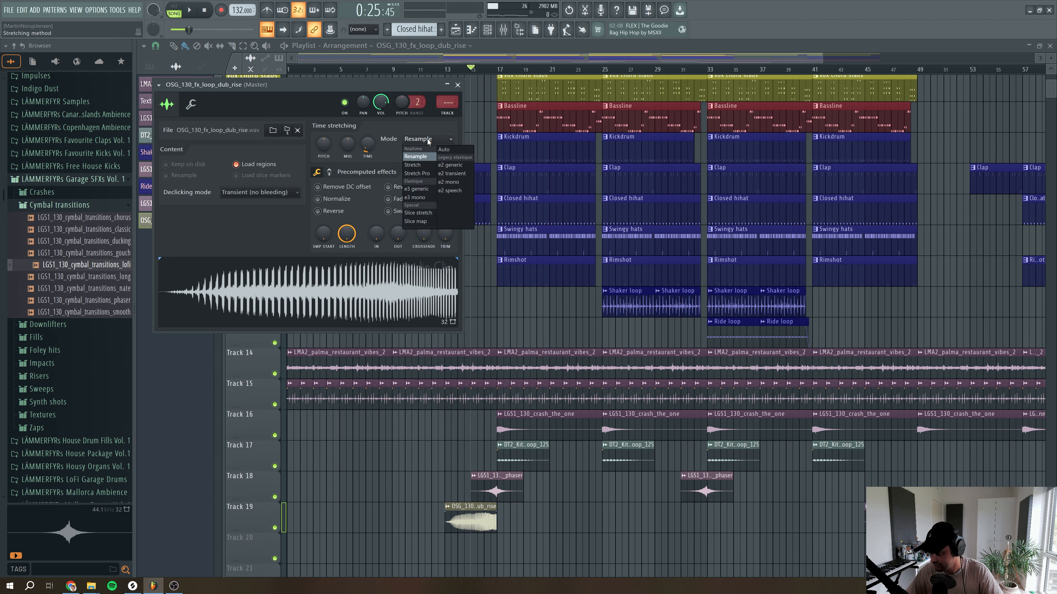
click(444, 149)
Fade in the dub rise, route it to mixer track 17, SFXs, and set its clip gain to -2.4 dB while auditioning it
mouse_move(376, 233)
mouse_down()
mouse_move(376, 225)
mouse_move(376, 240)
mouse_up()
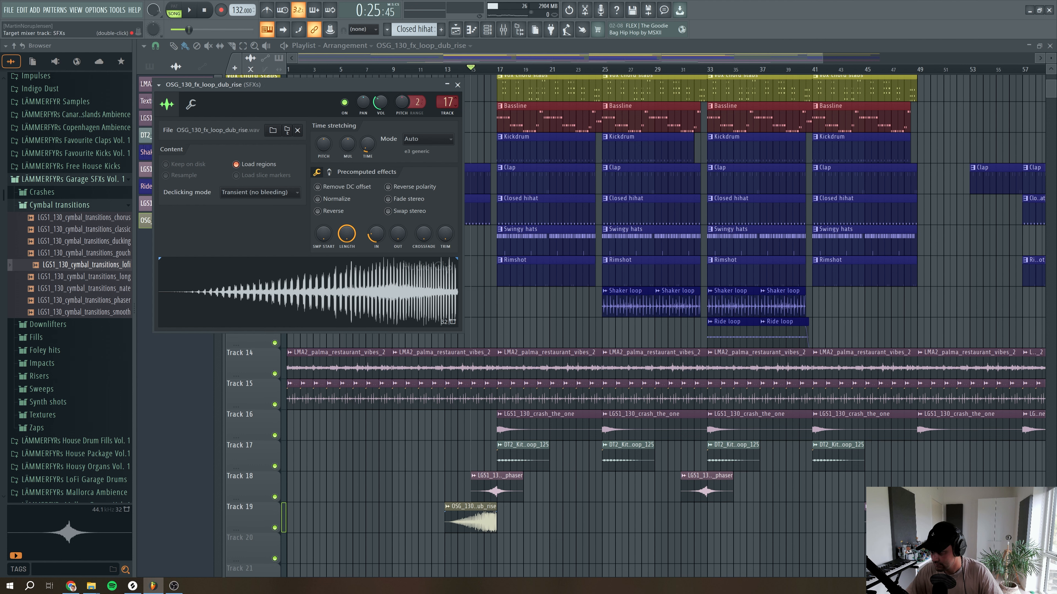
click(457, 85)
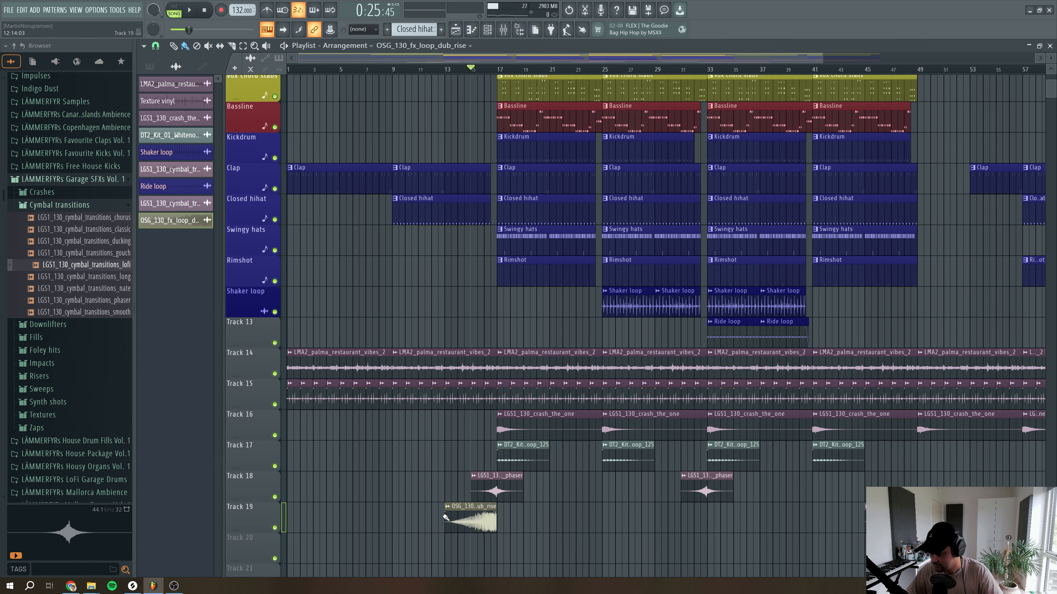
key(space)
drag(471, 531, 473, 532)
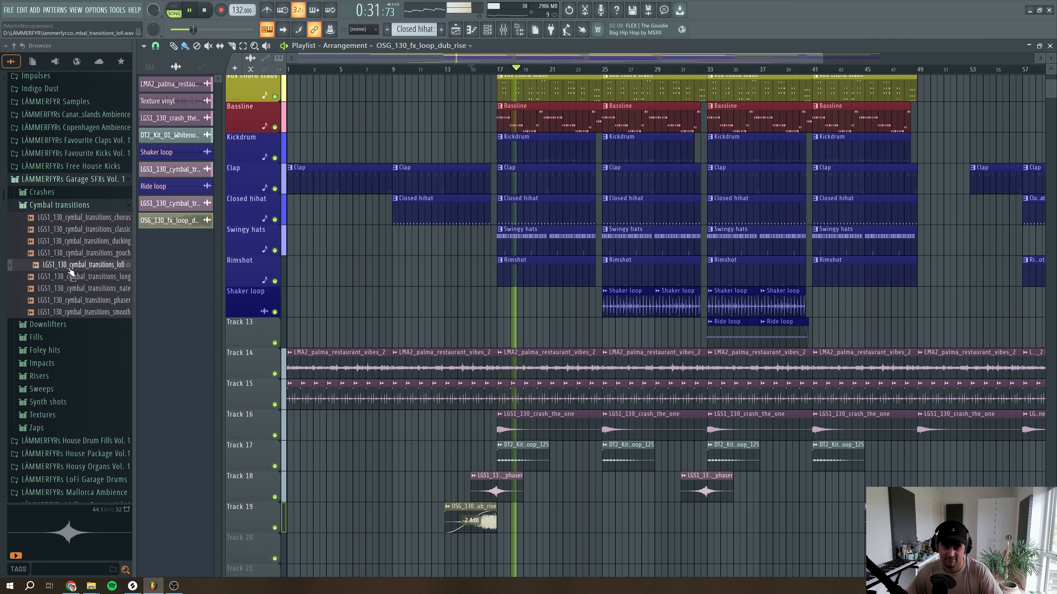
key(space)
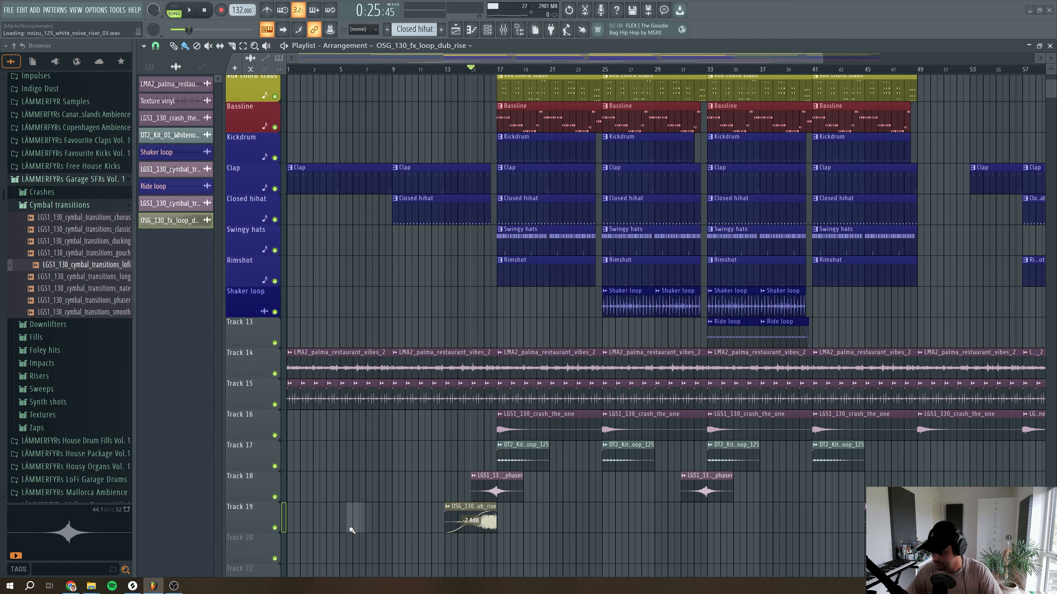
Add the NOIZU_125_white_noise_riser_03 sample on Track 20 at bar 9, time-stretched in Auto mode to 8 bars, with a fade-in and -2.0 dB gain
drag(352, 531, 352, 531)
scroll(351, 530, down, 5)
drag(365, 361, 413, 382)
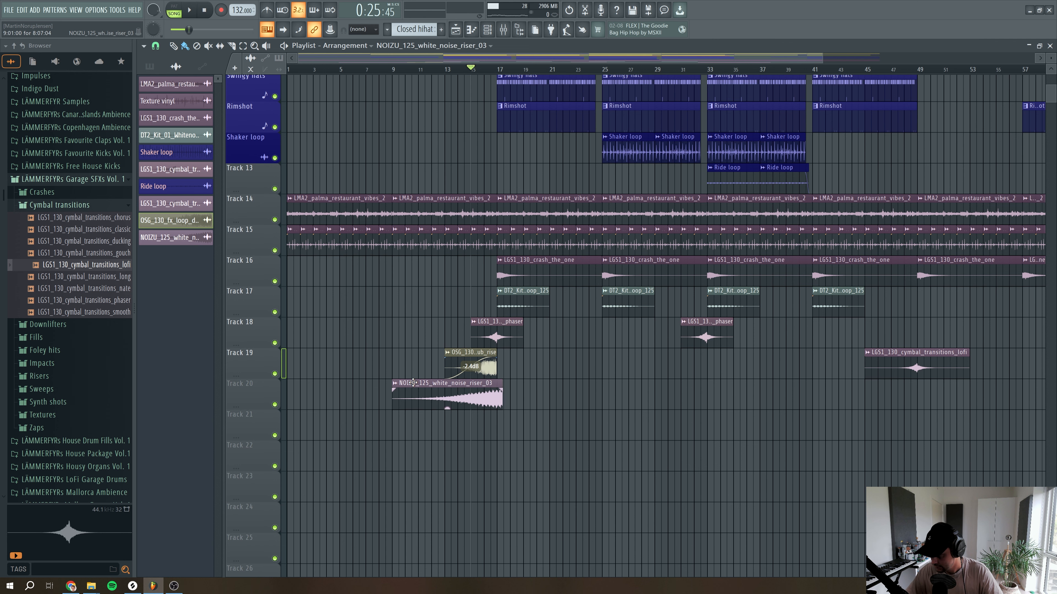
double_click(414, 384)
drag(381, 158, 382, 174)
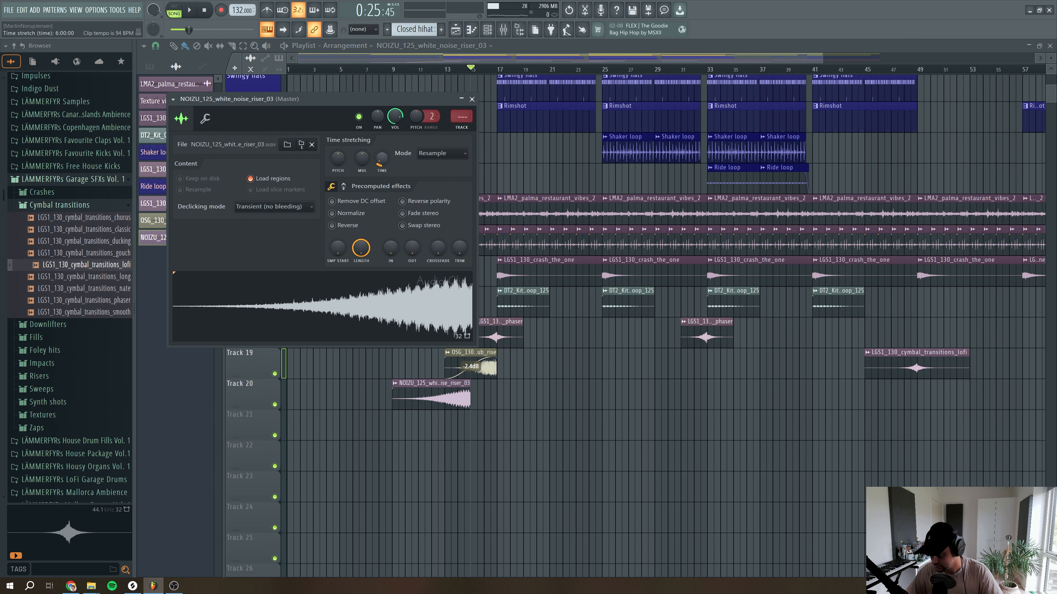
click(431, 154)
click(445, 153)
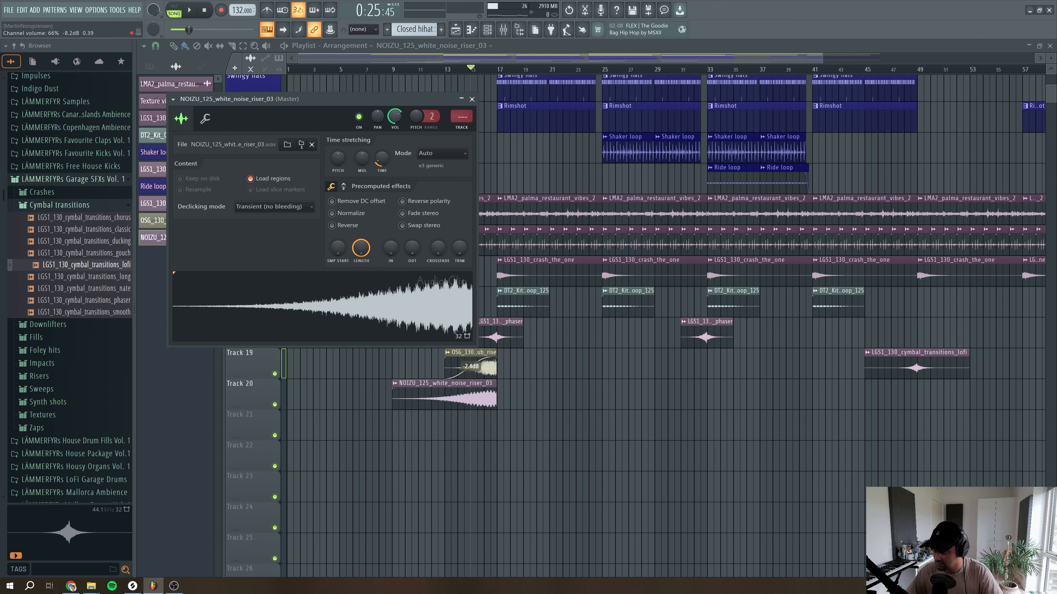
click(471, 99)
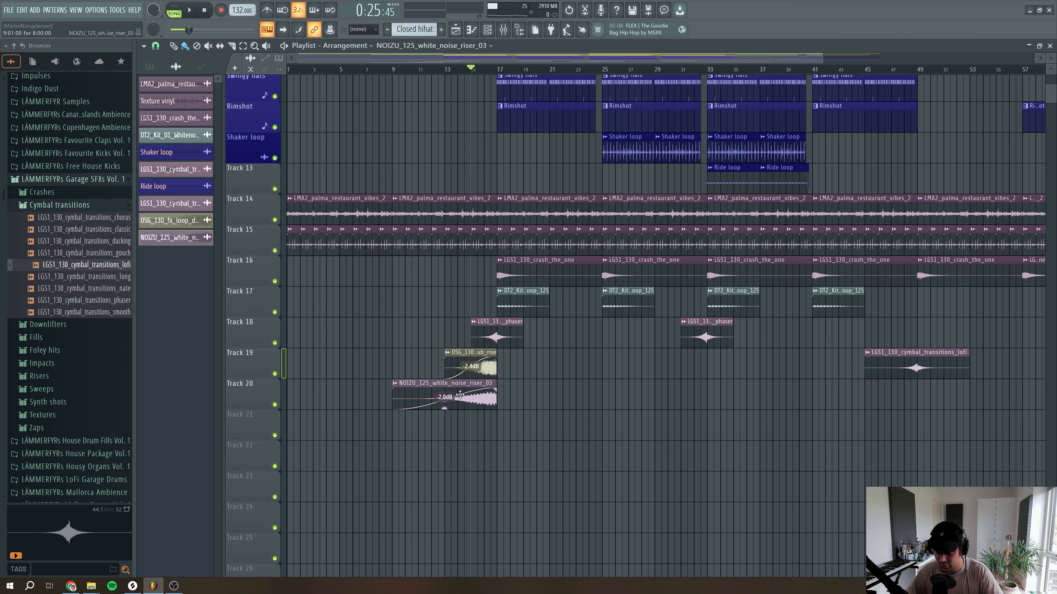
Lower the white noise riser's channel volume to about 39% and route it to mixer track 17, SFXs, during playback
key(space)
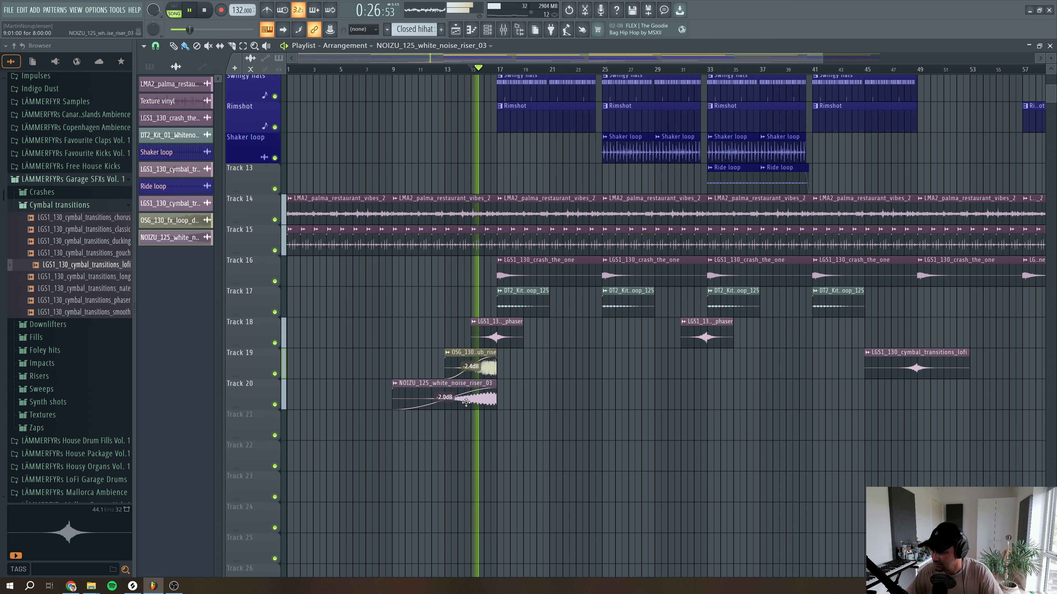
double_click(463, 385)
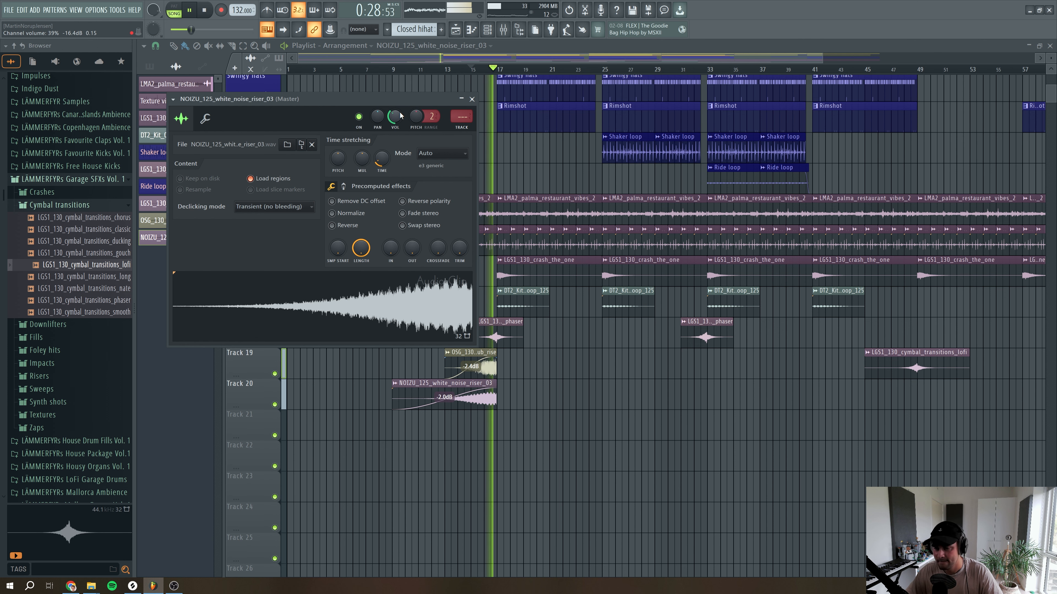
drag(461, 117, 461, 86)
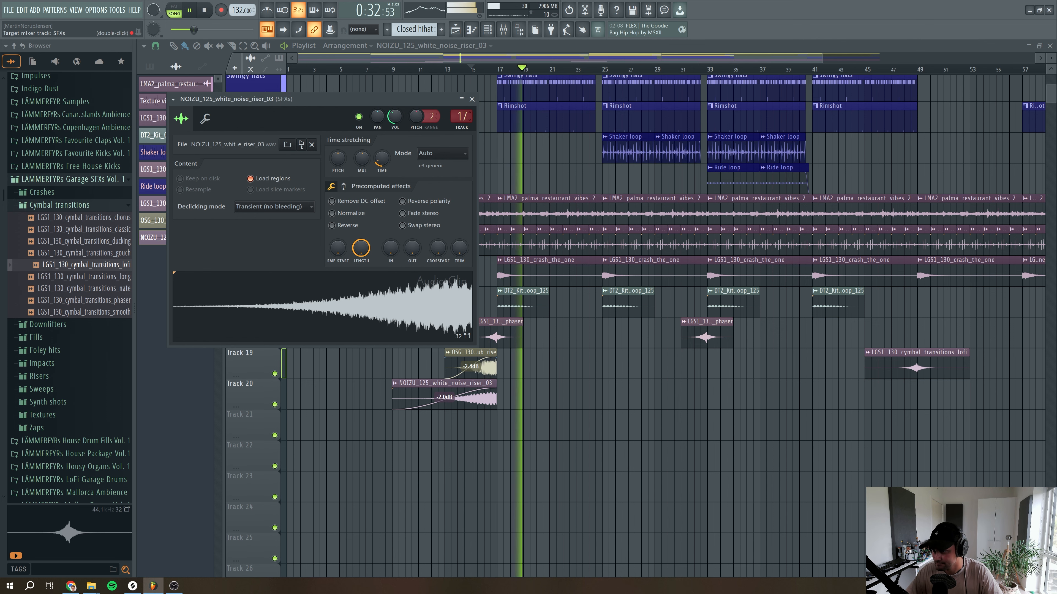
click(471, 99)
scroll(353, 455, up, 3)
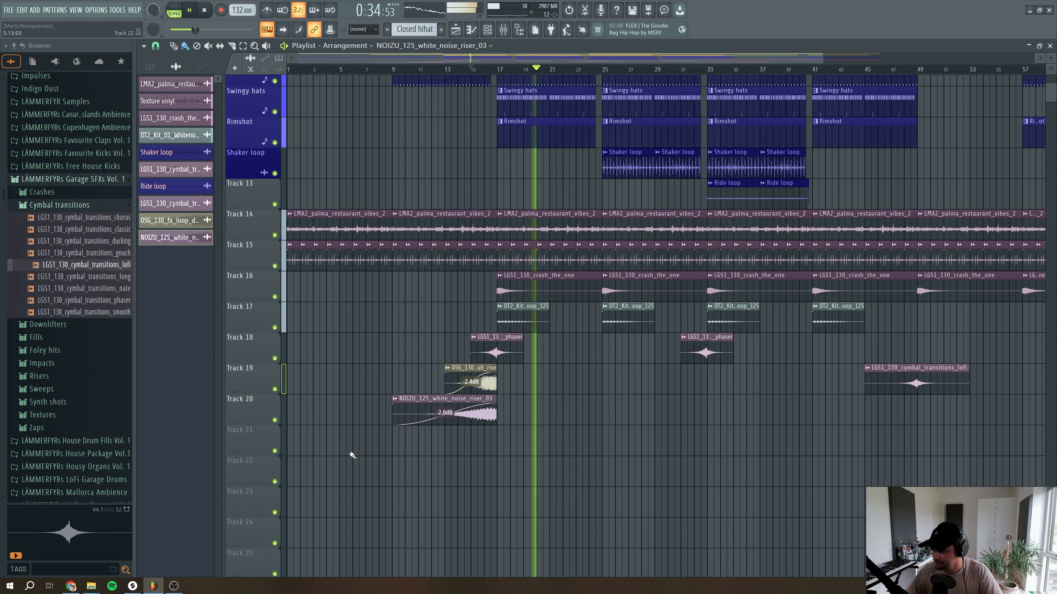
key(space)
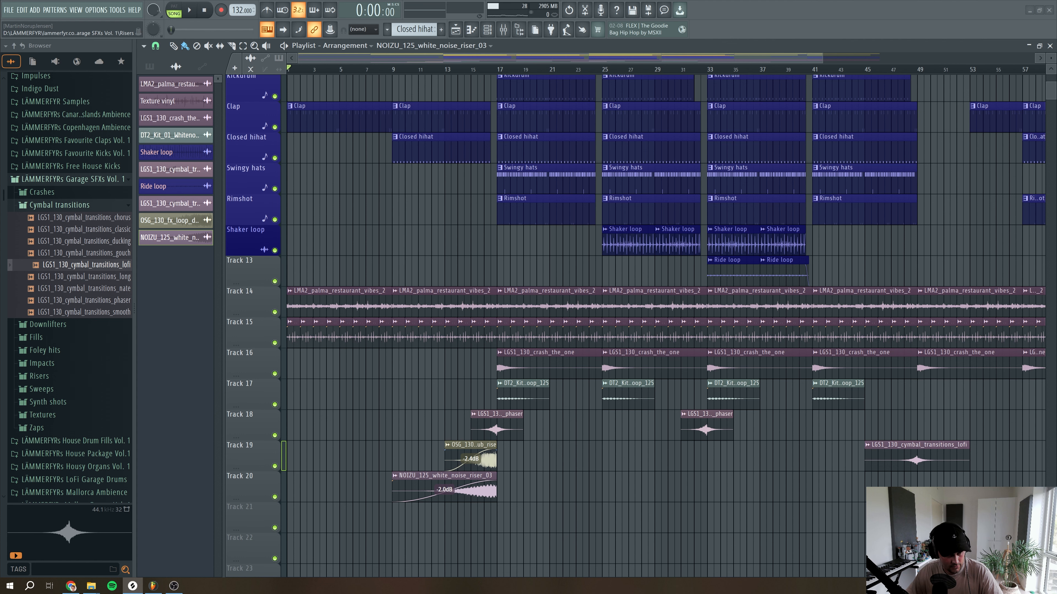
Add the gh_fx_minibals sample at bar 1 on Track 21, lower its volume and route it to mixer track 17, SFXs
mouse_move(311, 528)
mouse_down()
mouse_move(329, 523)
mouse_move(301, 522)
mouse_up()
double_click(318, 518)
key(space)
drag(475, 130, 475, 99)
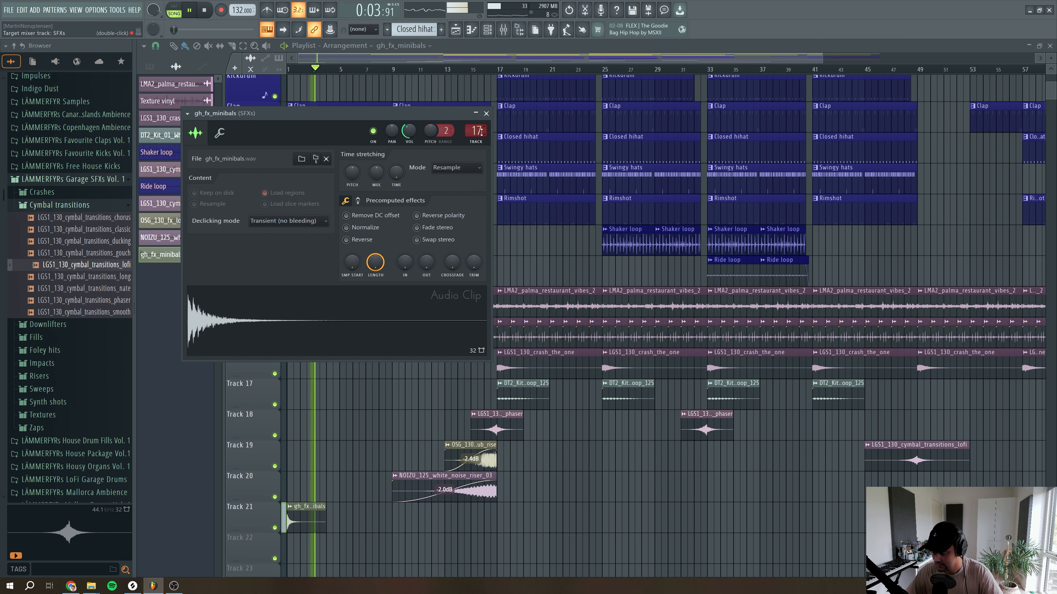
click(486, 113)
scroll(494, 125, up, 5)
key(space)
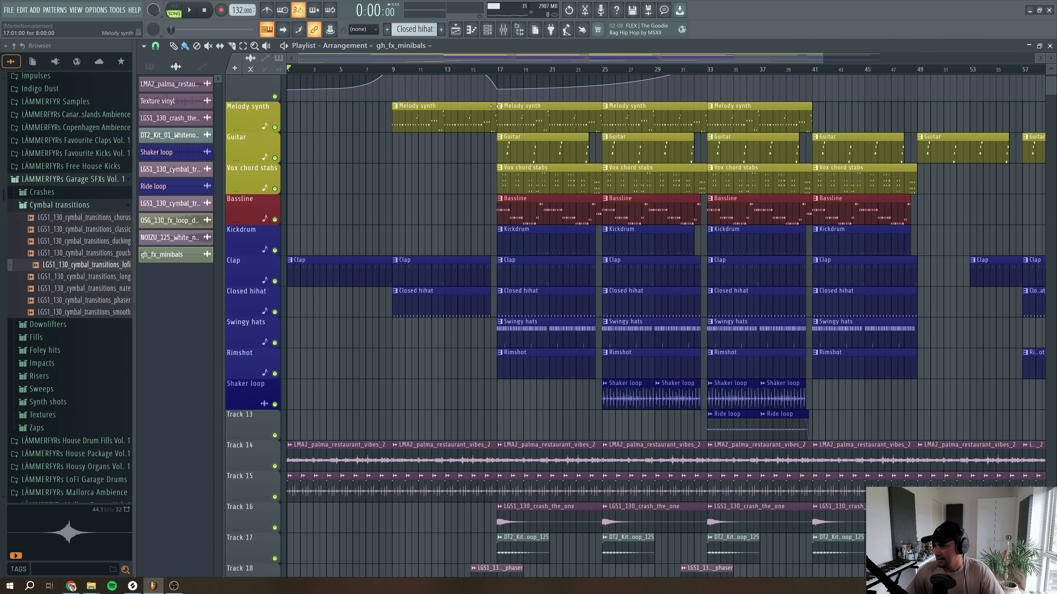
Load Fruity Filter into slot 2 of the Drum bus and create an automation clip for its cutoff frequency
scroll(494, 106, down, 3)
key(F9)
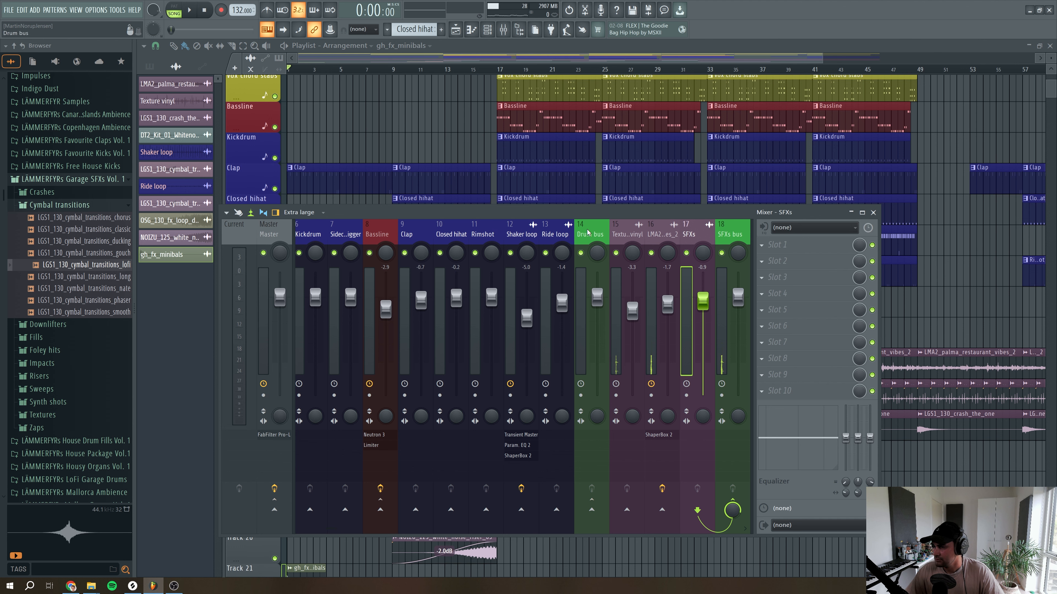
click(588, 232)
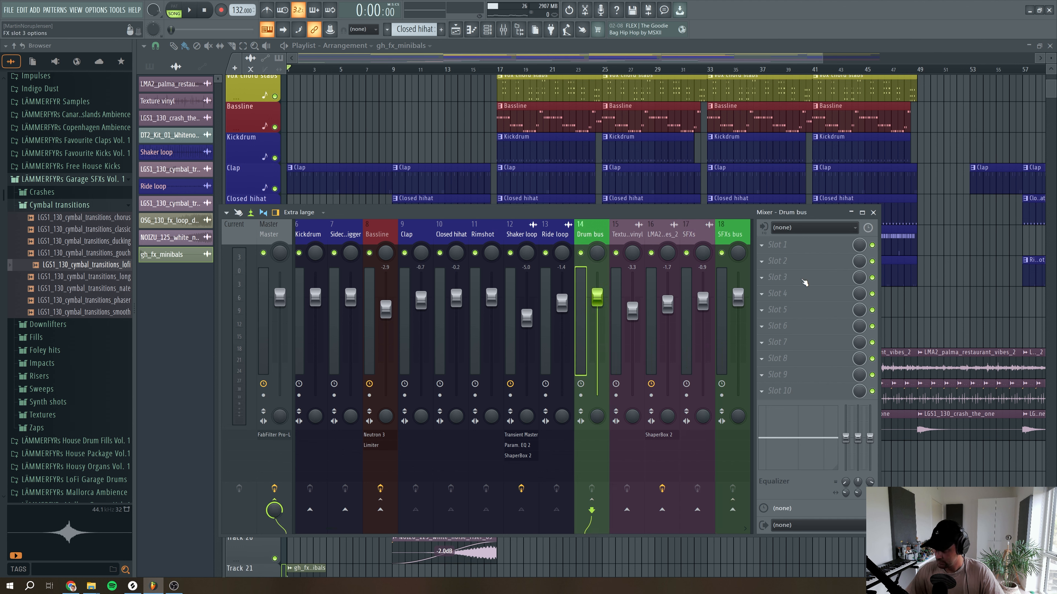
click(763, 269)
mouse_move(904, 343)
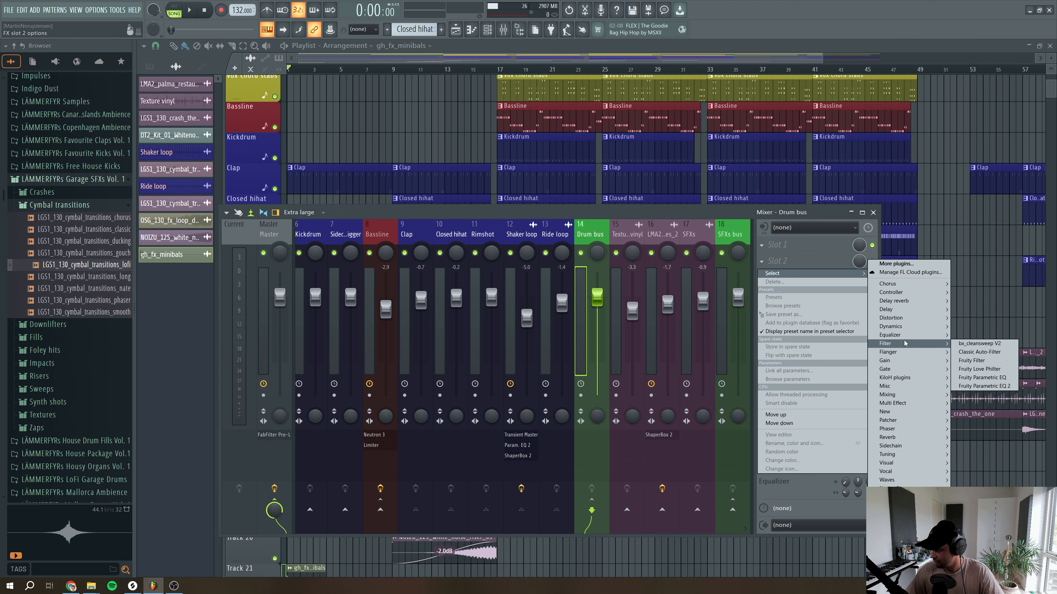
click(972, 360)
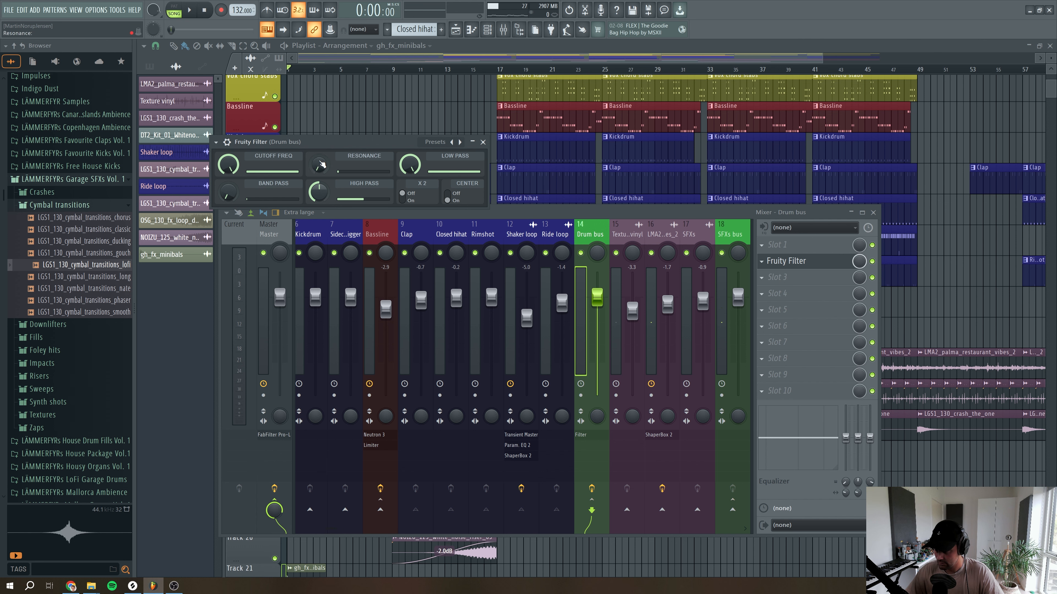
right_click(236, 166)
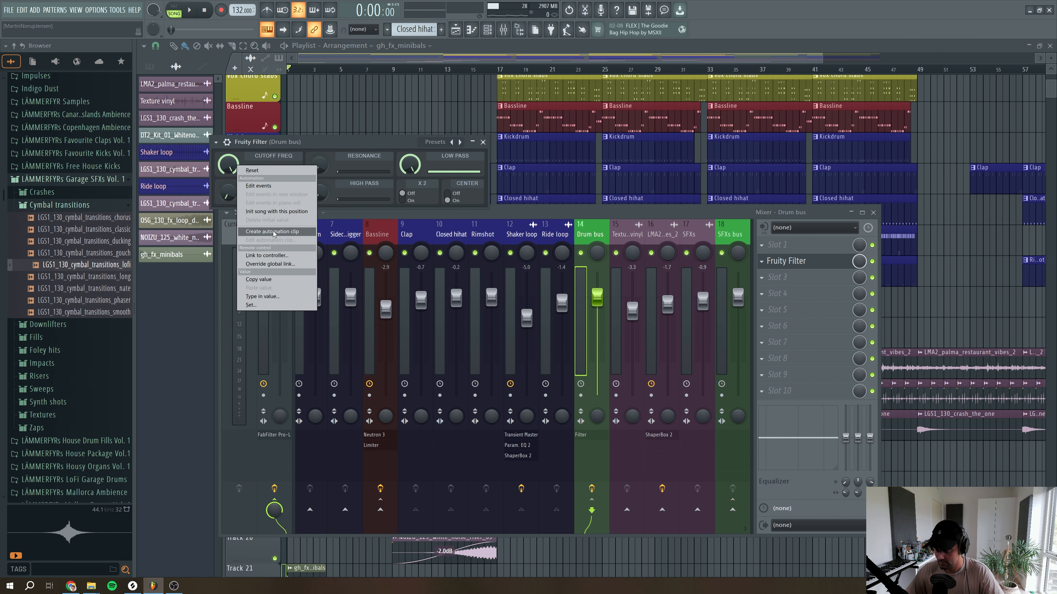
click(273, 232)
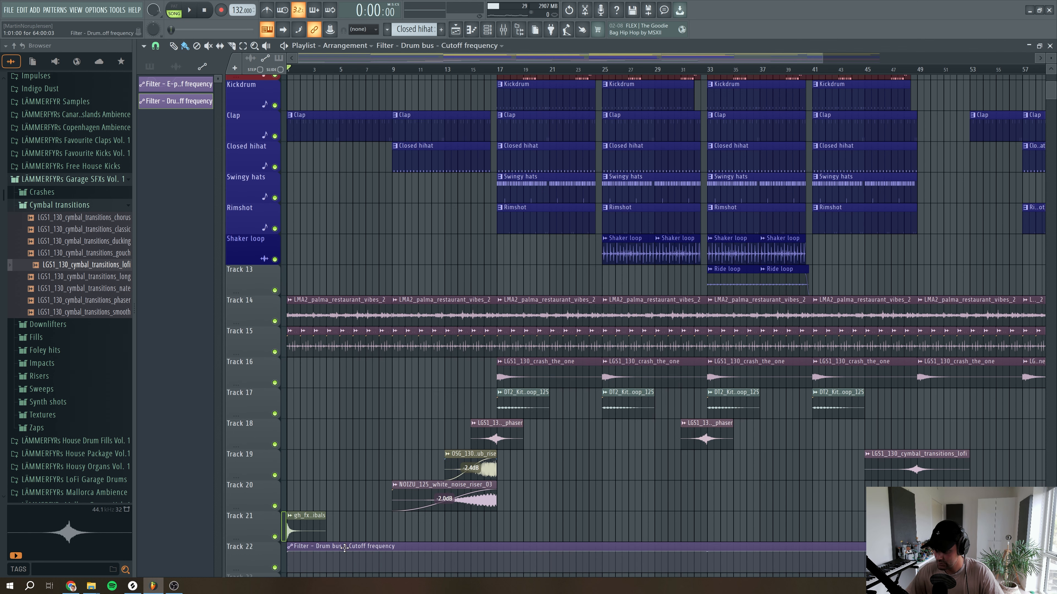
Place the Drum bus cutoff automation clip on a newly inserted Track 14 and auto-name the track above it Ride loop
drag(344, 548, 344, 393)
right_click(260, 296)
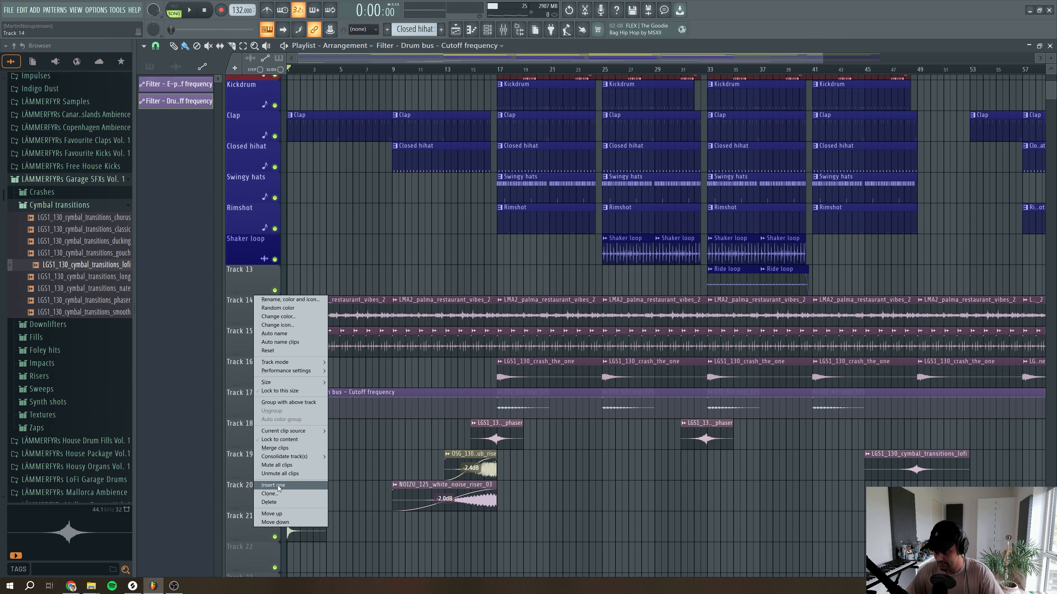
click(278, 485)
drag(301, 423, 301, 297)
right_click(252, 284)
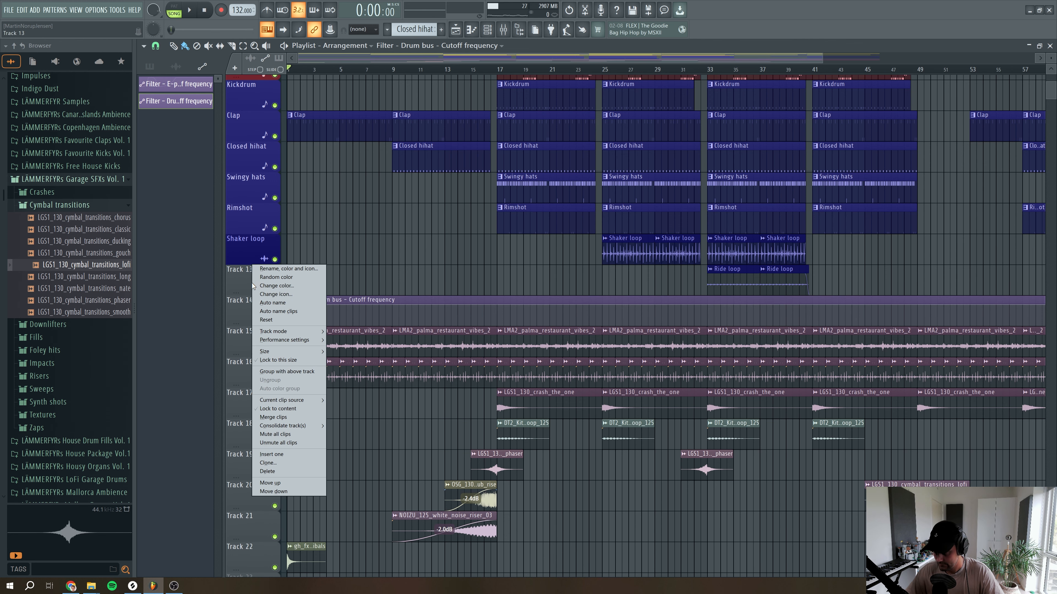
click(272, 303)
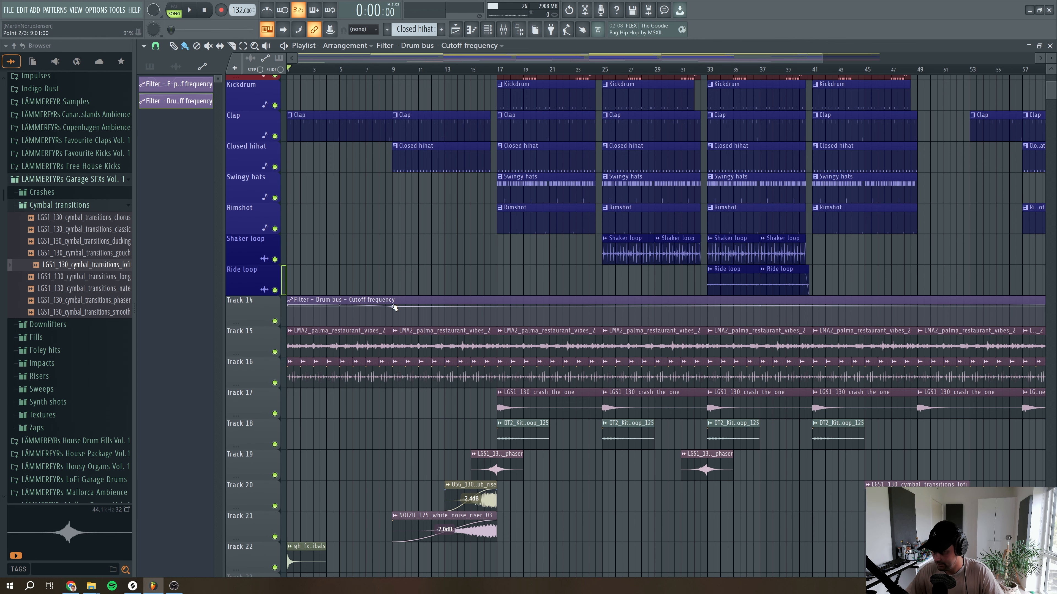
Shape the Drum bus cutoff automation into a curve rising from bar 1 to bar 9 during playback, enlarging its track
key(space)
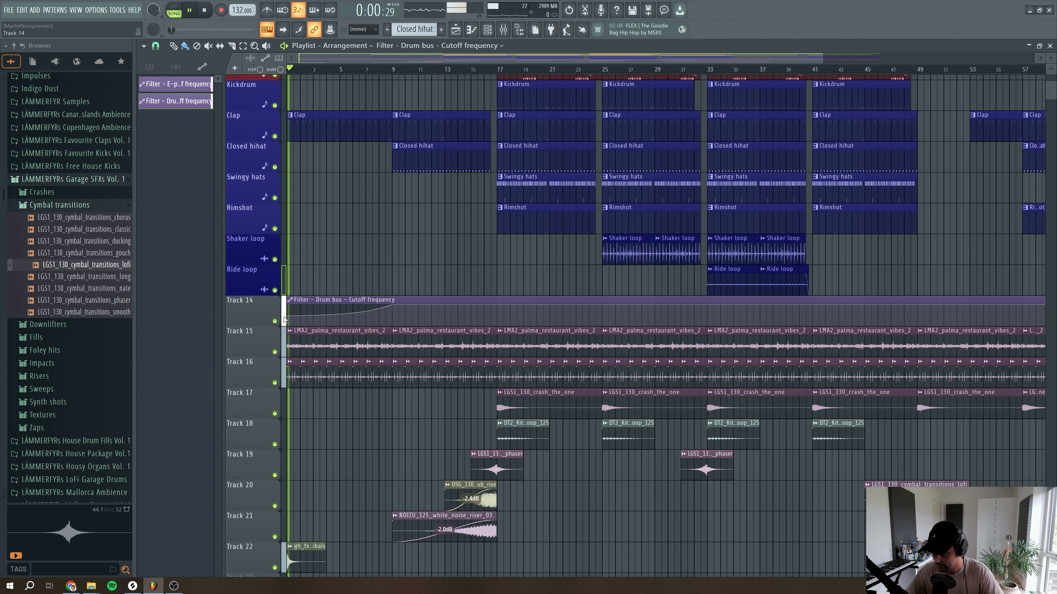
drag(261, 327, 287, 326)
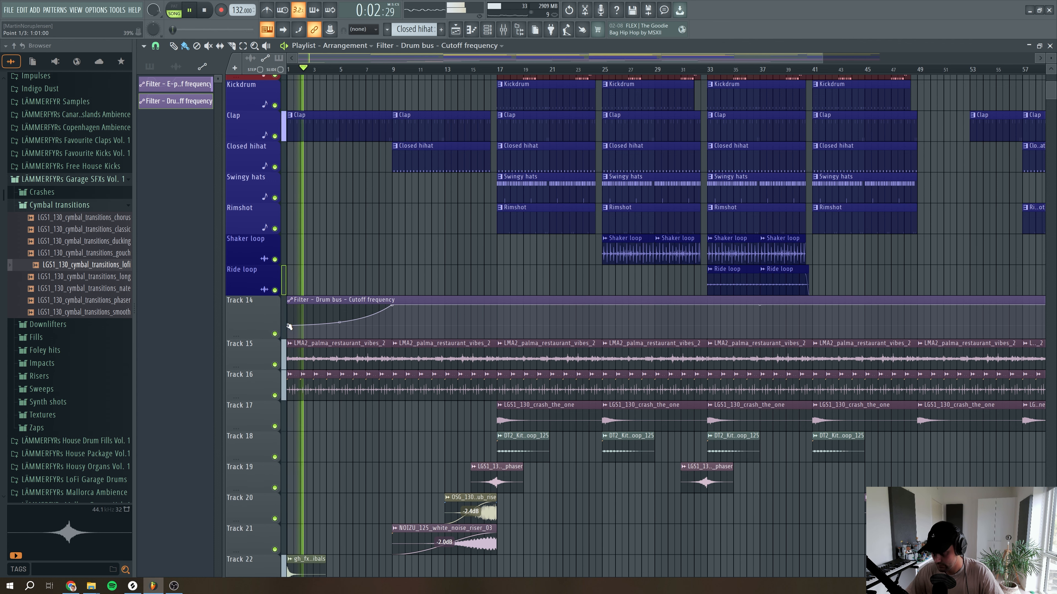
right_click(339, 322)
right_click(341, 329)
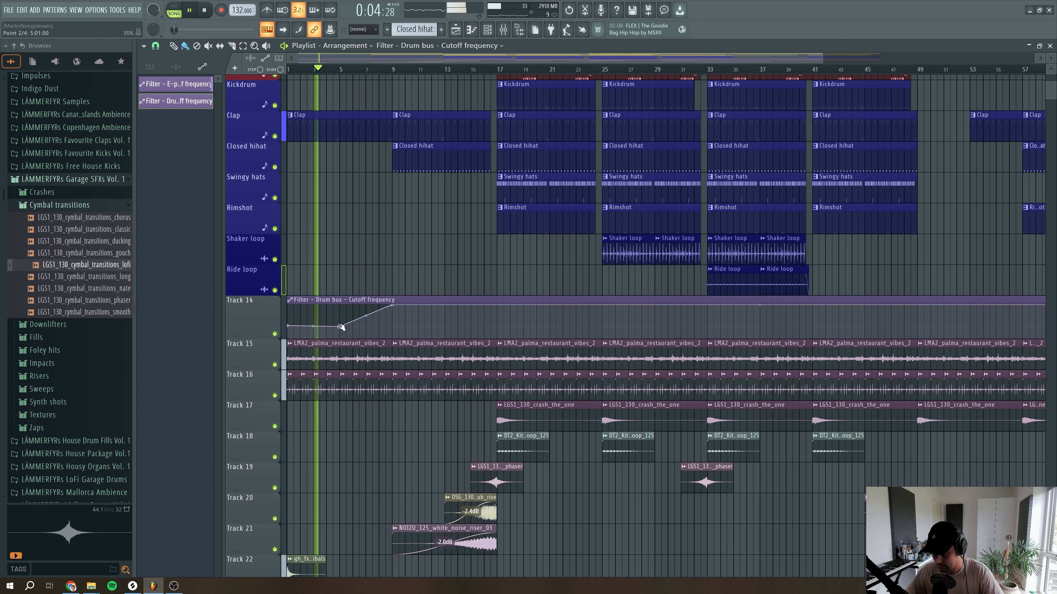
drag(340, 325, 313, 323)
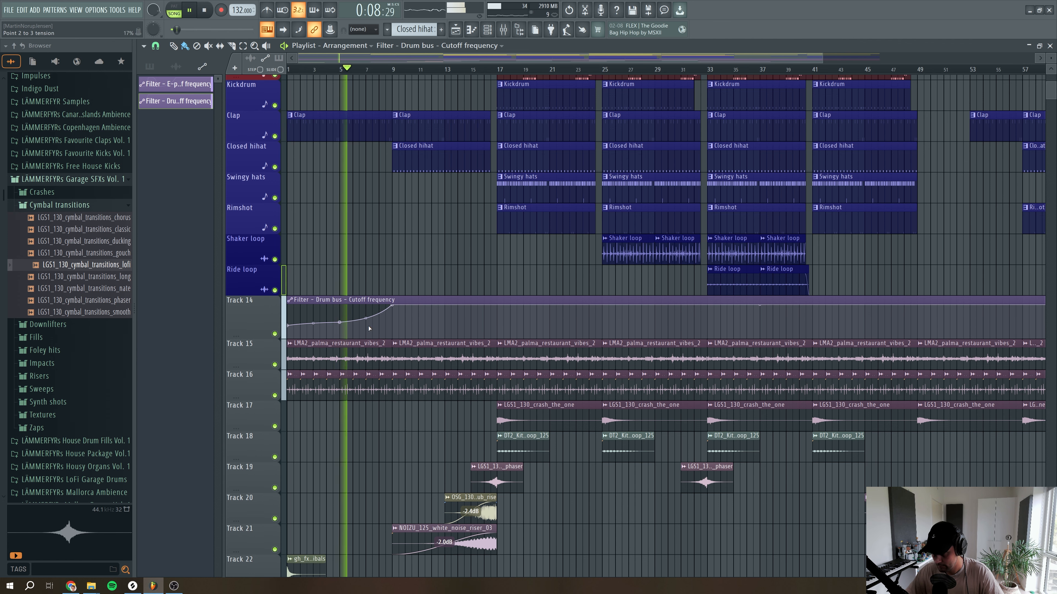
Add the Sweep + Reverb sample from the UK Garage FXs Sweeps folder to Track 23
scroll(403, 405, up, 5)
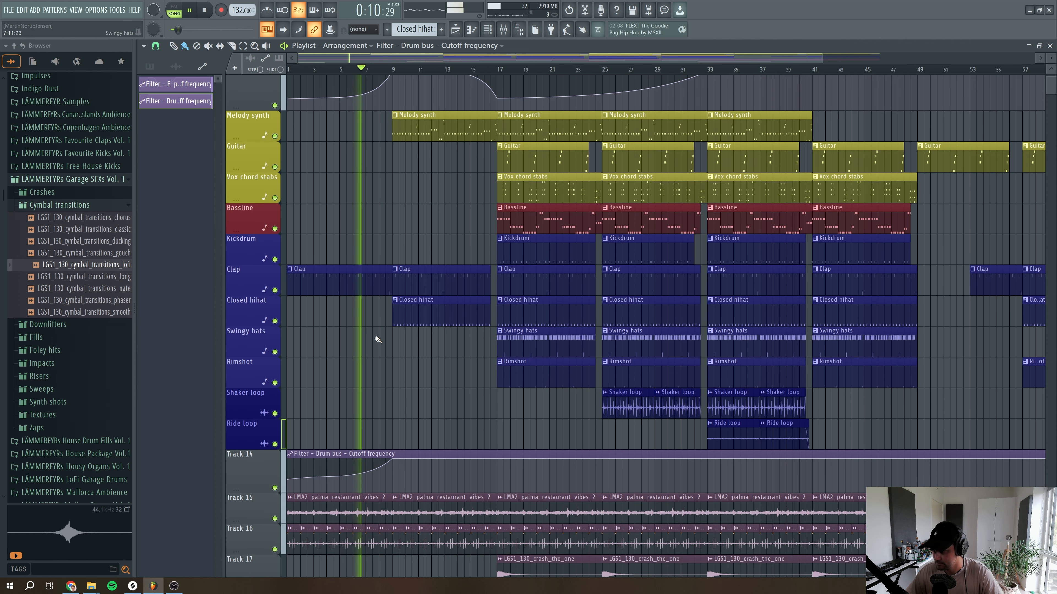
scroll(375, 341, down, 12)
scroll(69, 398, down, 15)
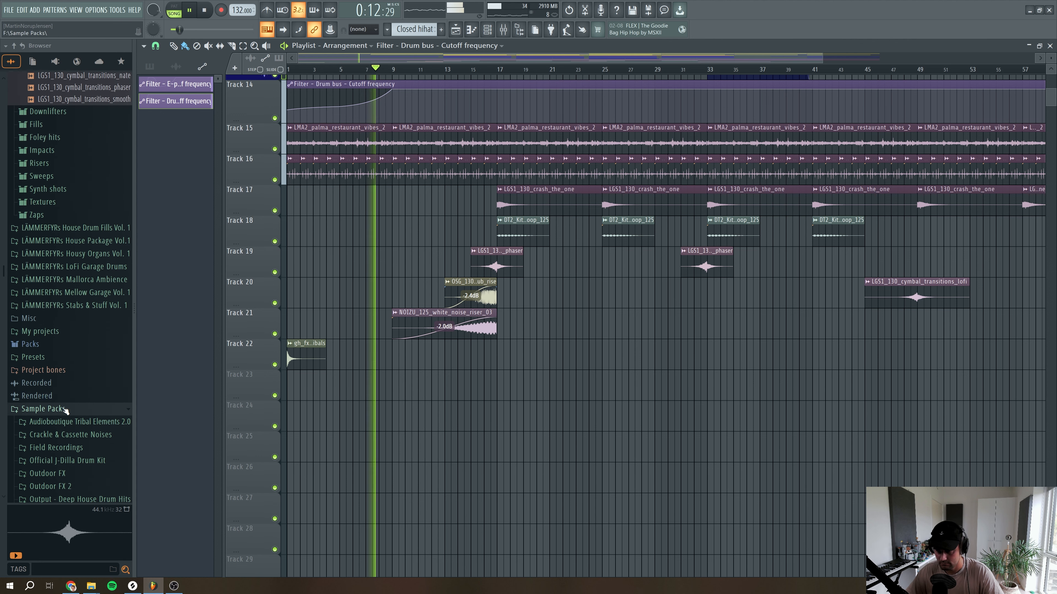
scroll(69, 399, down, 7)
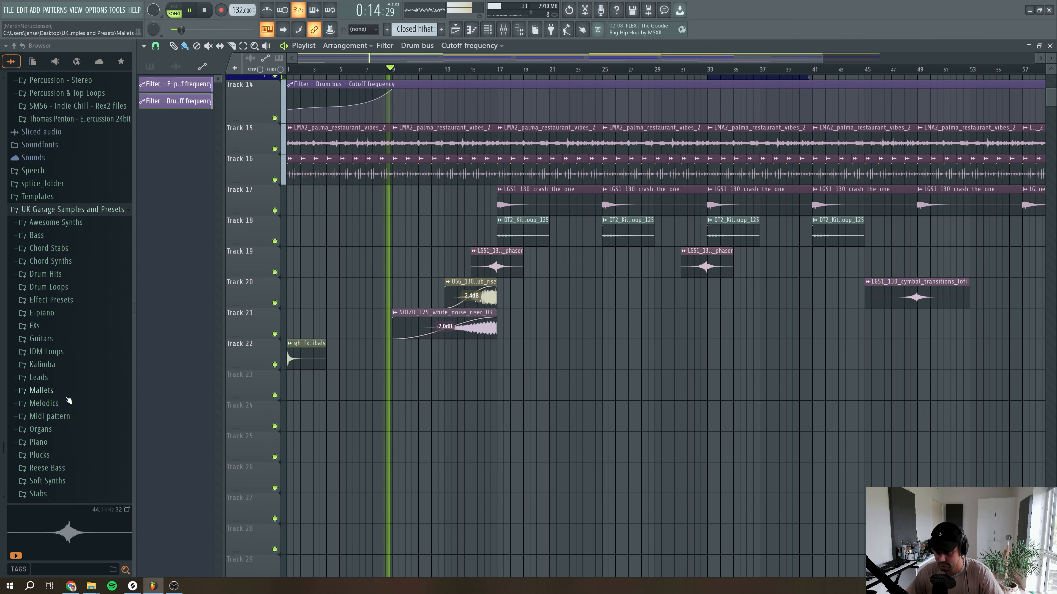
scroll(69, 400, up, 5)
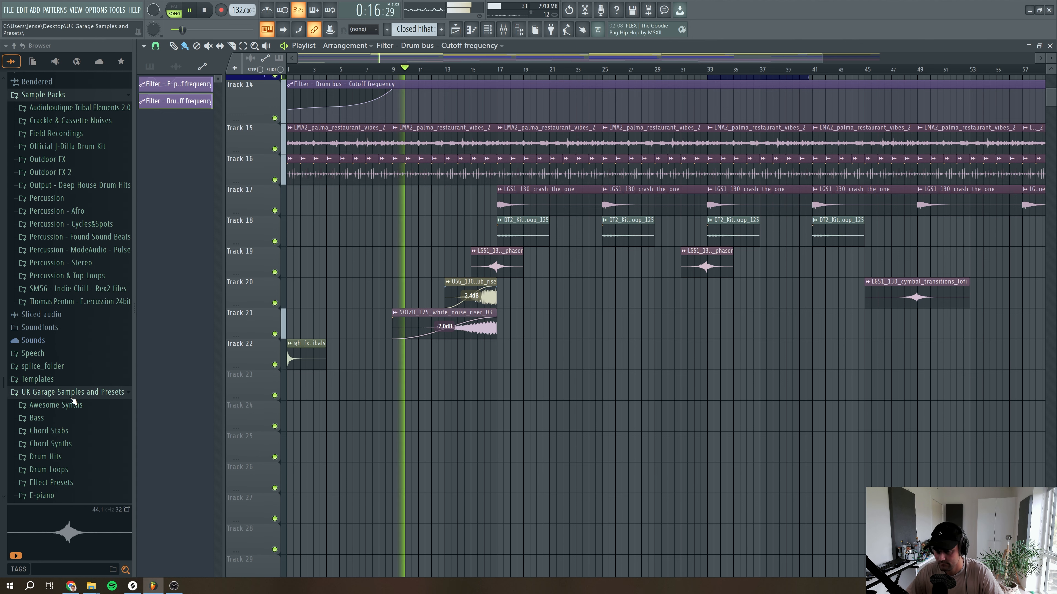
scroll(68, 391, down, 5)
click(62, 295)
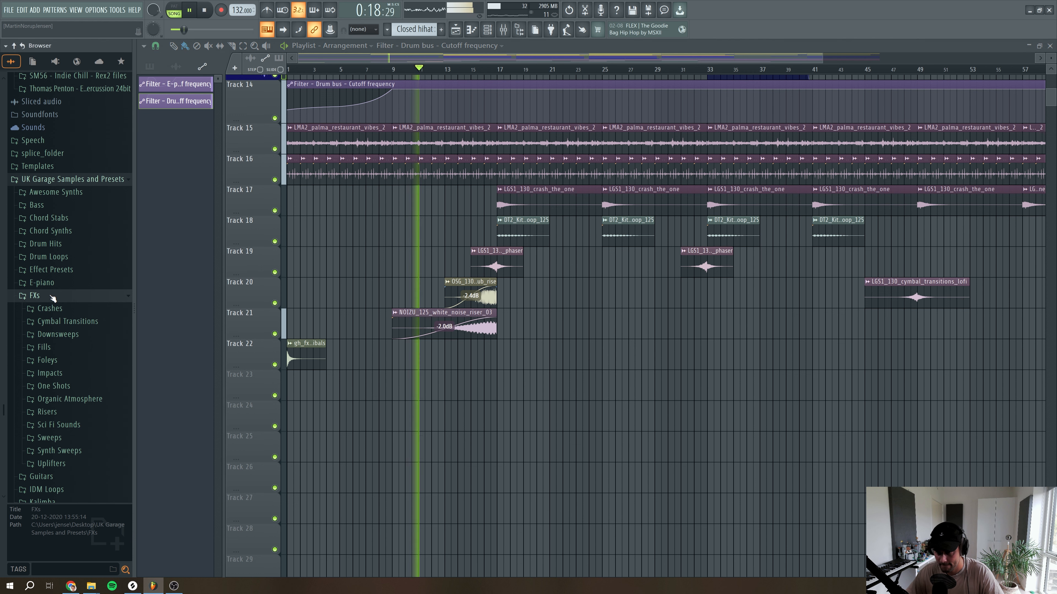
click(49, 438)
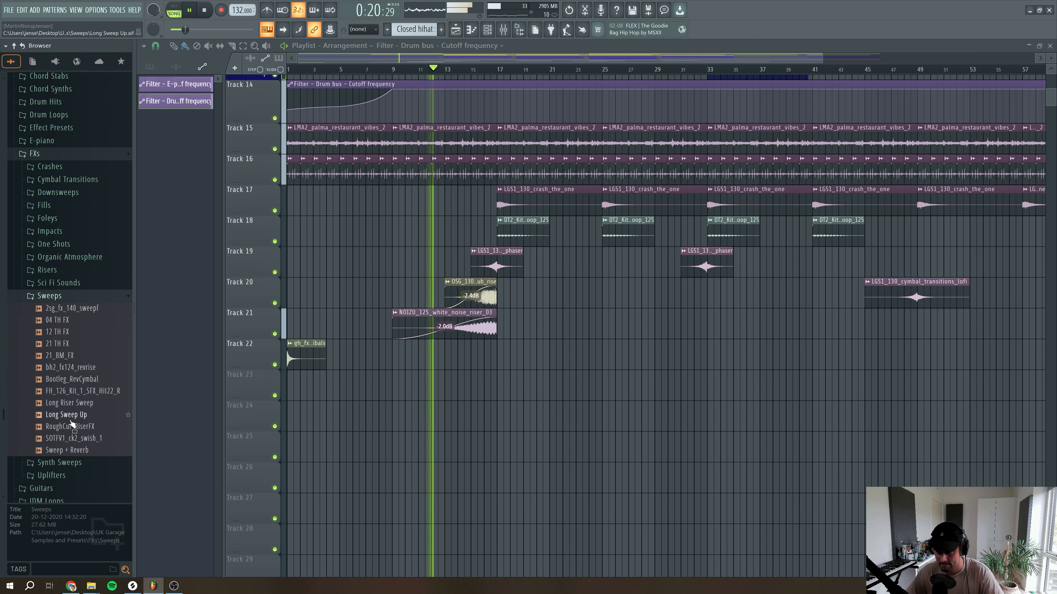
drag(68, 449, 366, 376)
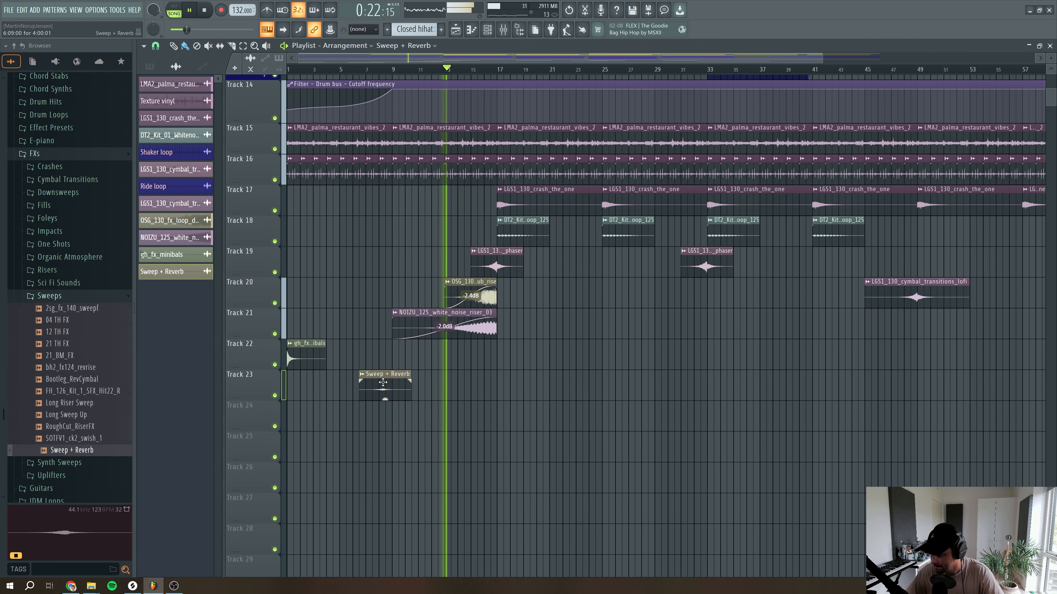
Align the Sweep + Reverb clip to bar 7, audition it from there and copy it to bars 23 and 39 on Track 23
key(space)
click(372, 69)
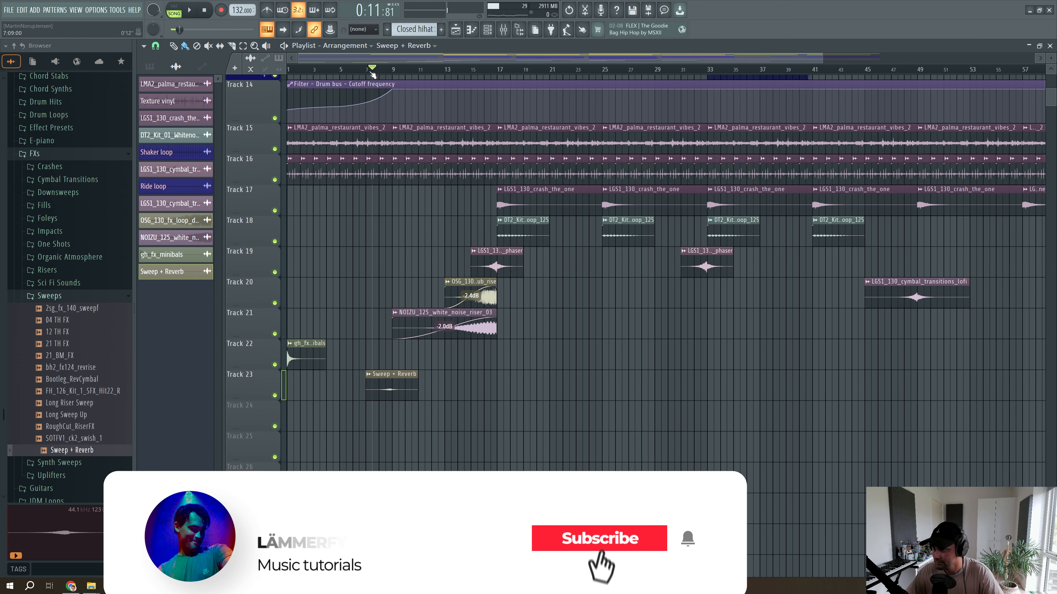
key(space)
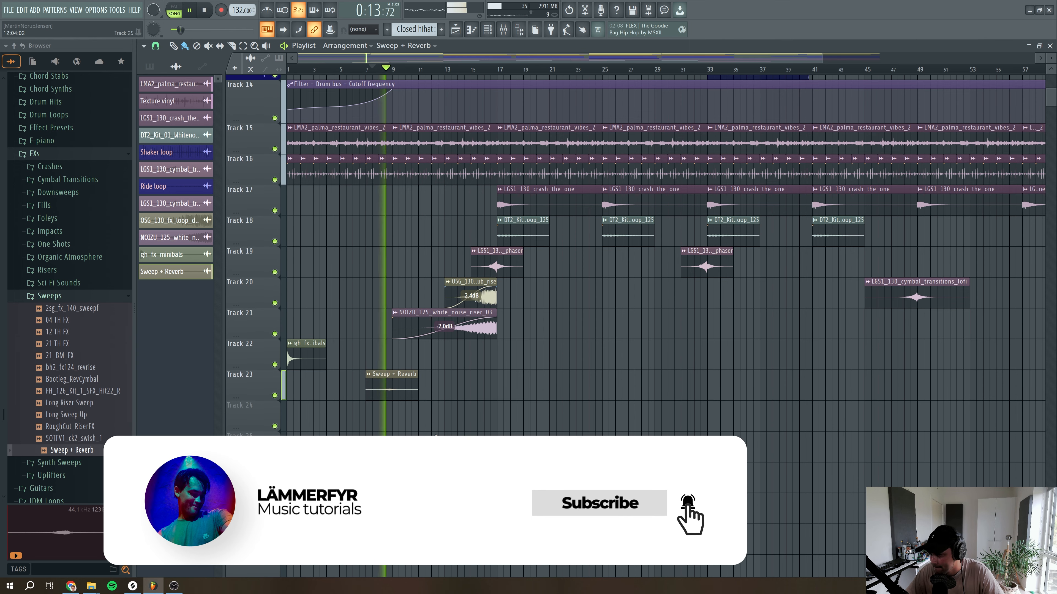
click(573, 390)
drag(588, 380, 595, 380)
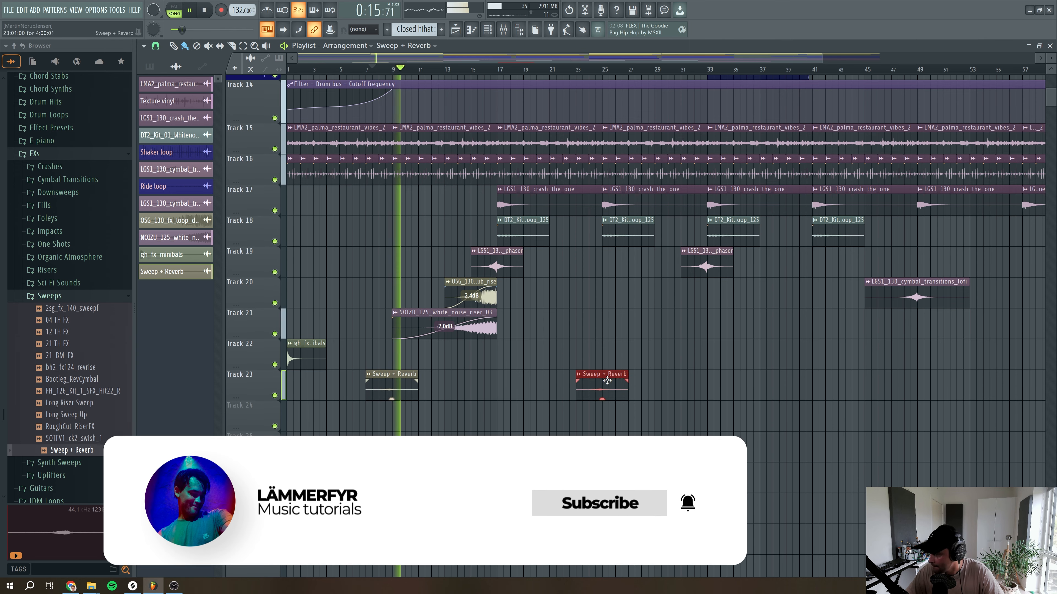
click(799, 376)
drag(799, 374, 806, 375)
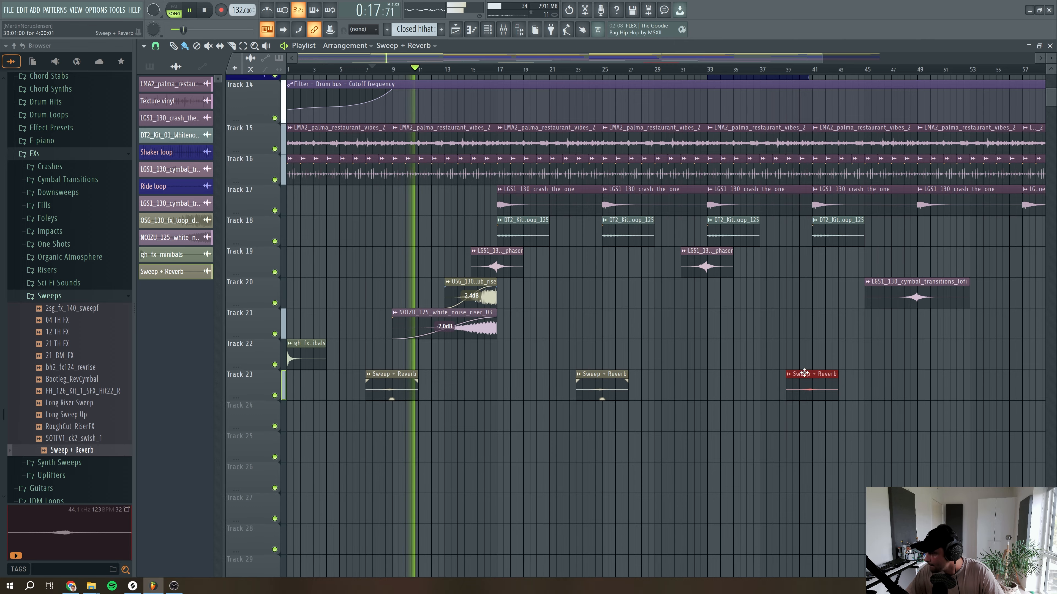
Listen through the intro and the following section while reviewing the arranged tracks, and stop playback
scroll(805, 374, up, 6)
scroll(776, 337, down, 5)
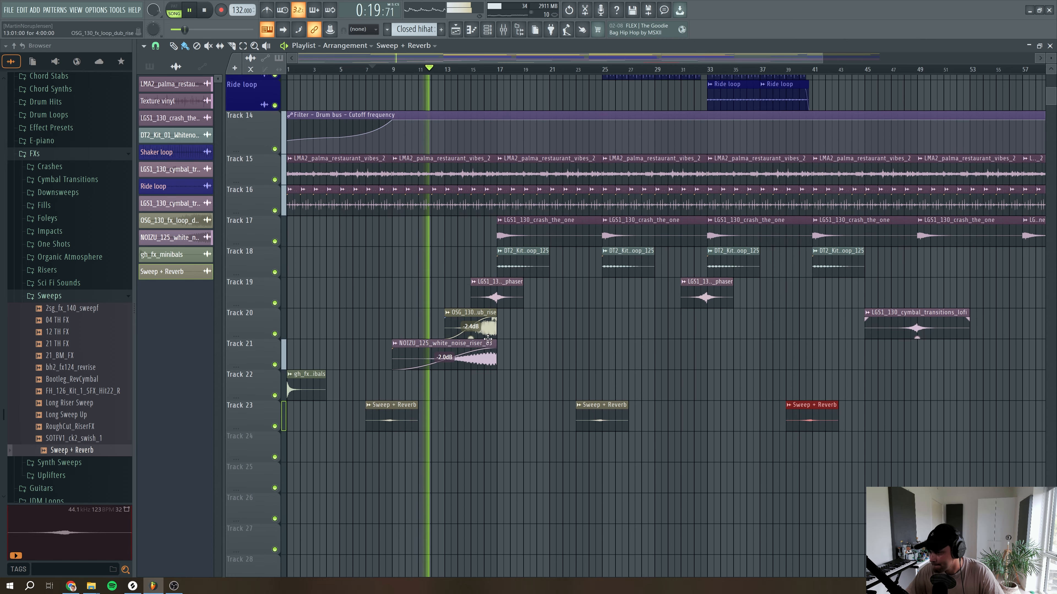
scroll(499, 317, up, 6)
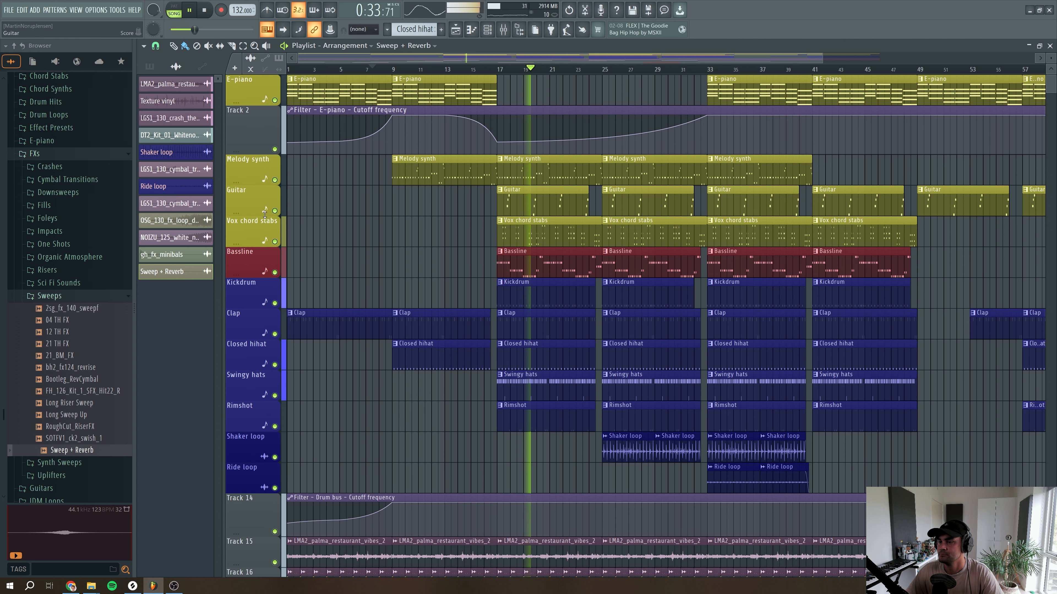
click(447, 171)
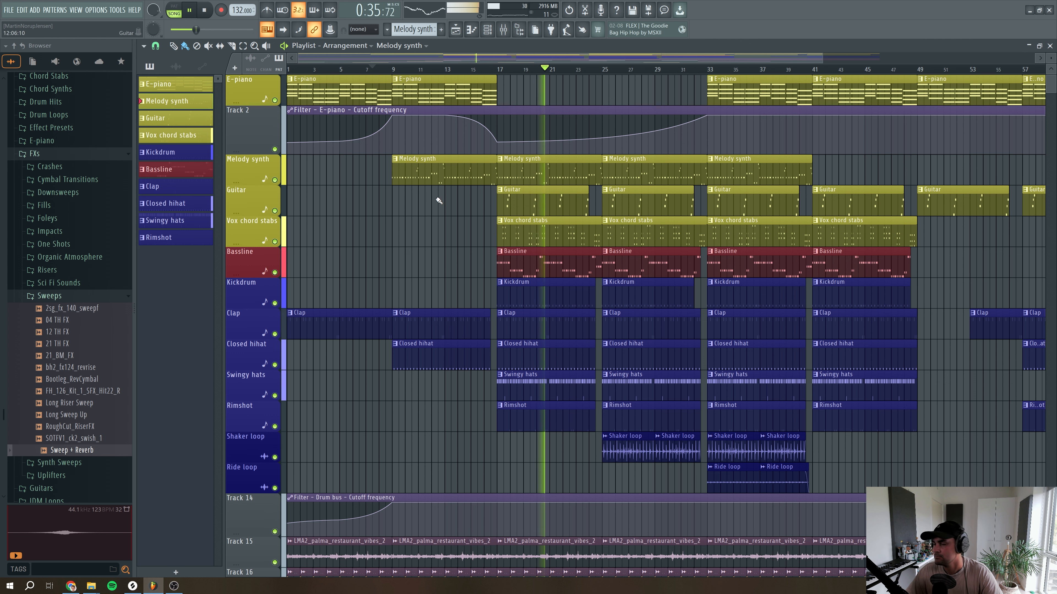
key(space)
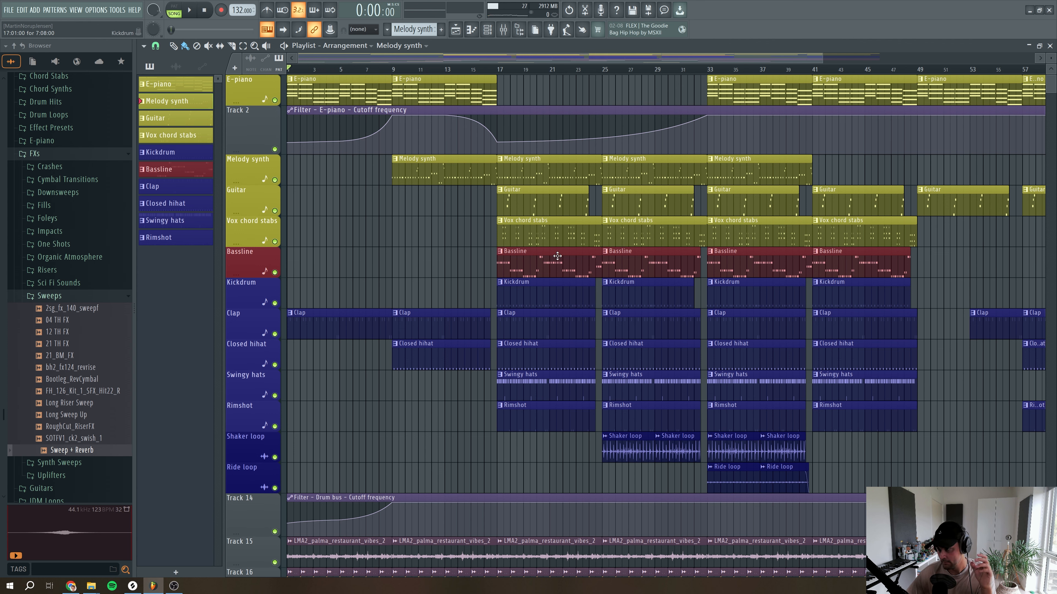
Insert three empty playlist tracks above the E-piano track
drag(824, 55, 1010, 73)
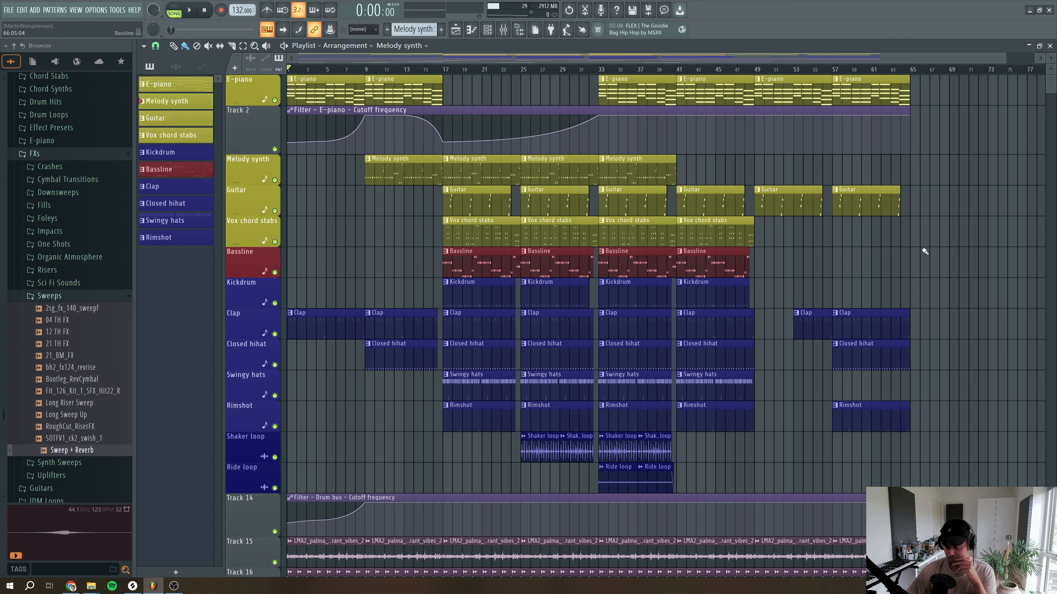
right_click(261, 81)
click(263, 265)
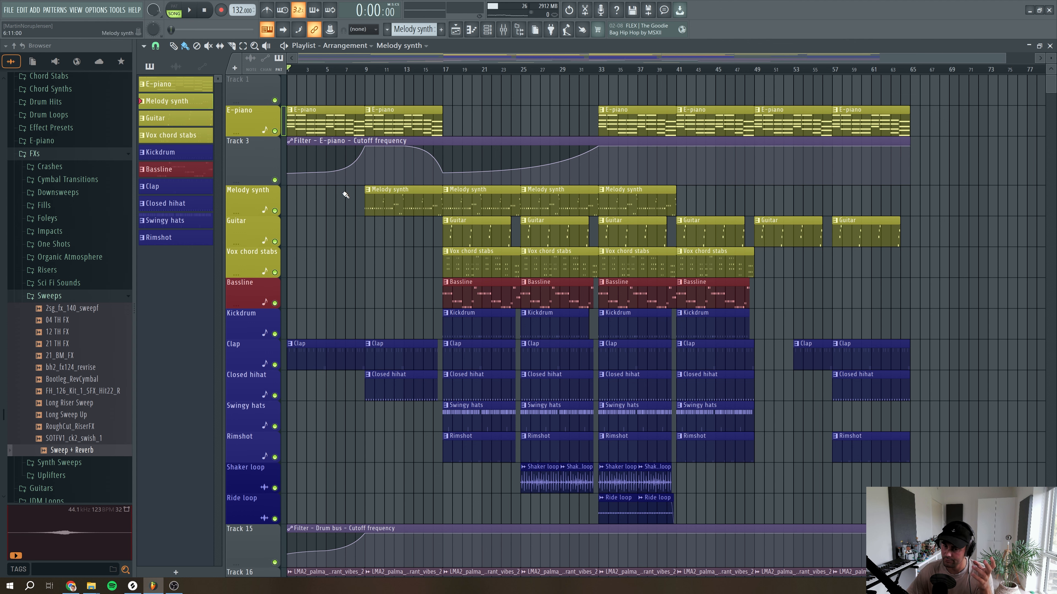
right_click(257, 98)
click(257, 272)
right_click(244, 134)
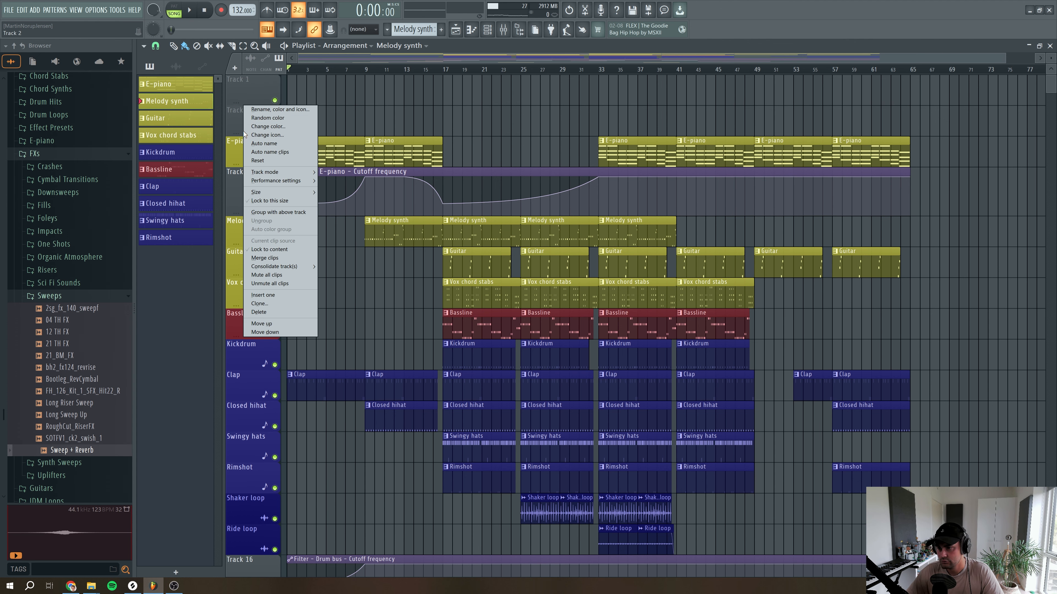
right_click(236, 113)
click(273, 295)
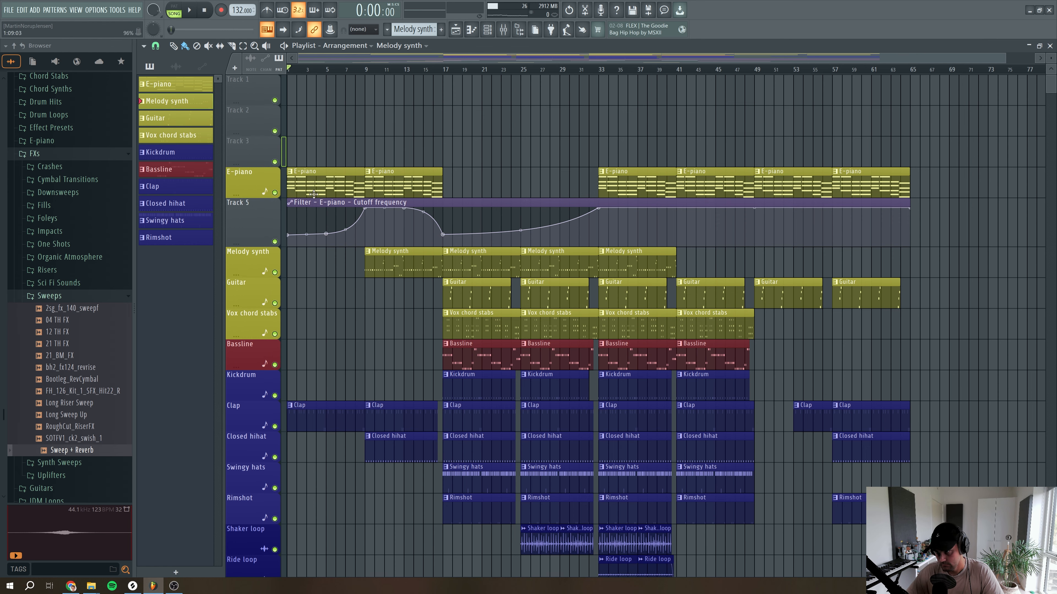
Move FabFilter Pro-L down to slot 8 on the Master mixer channel and load Fruity Balance in slot 3
click(503, 30)
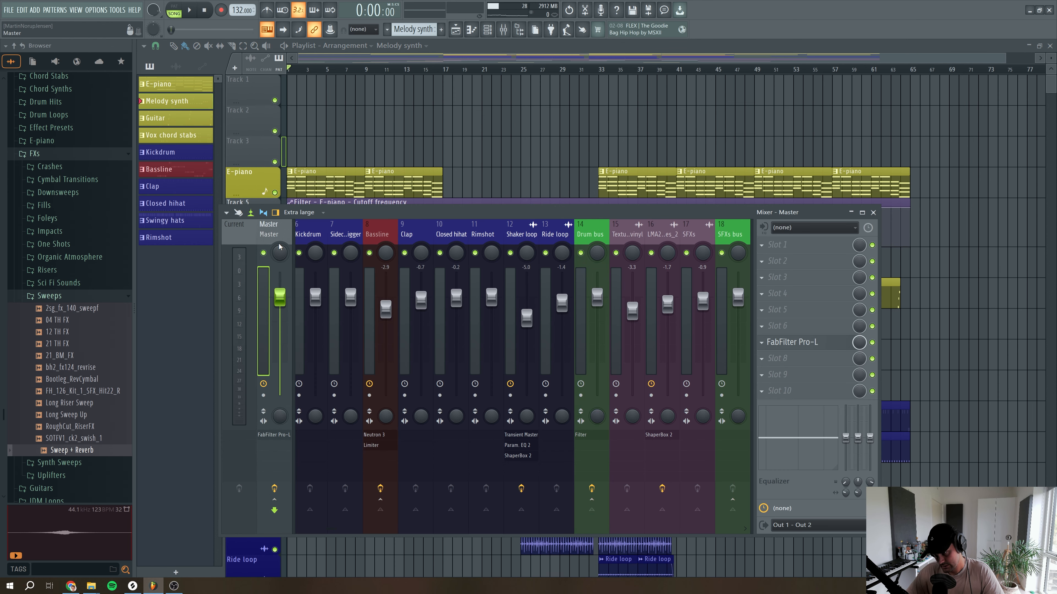
drag(811, 342, 802, 361)
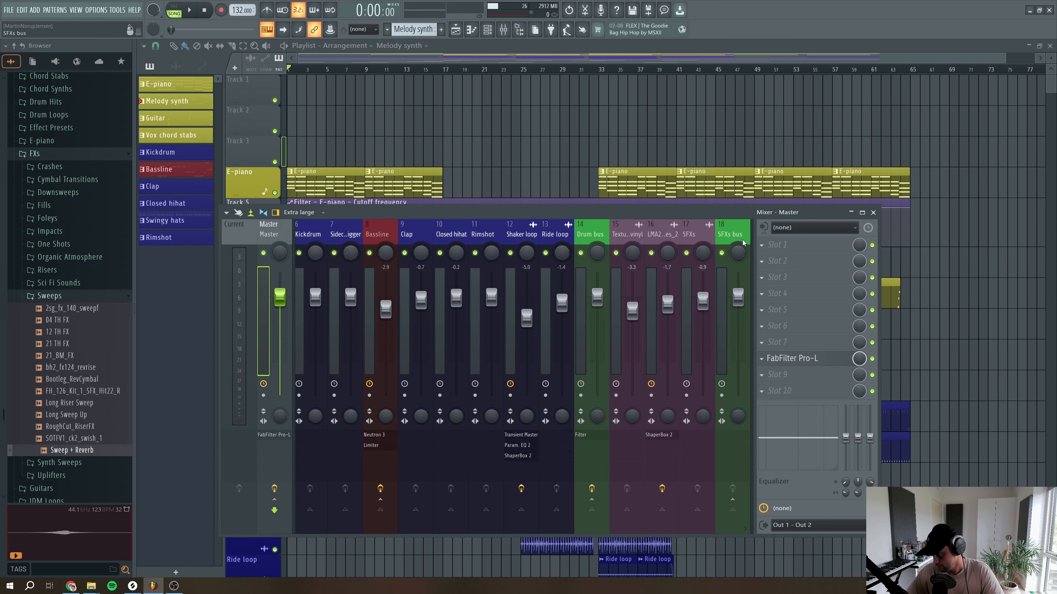
click(767, 277)
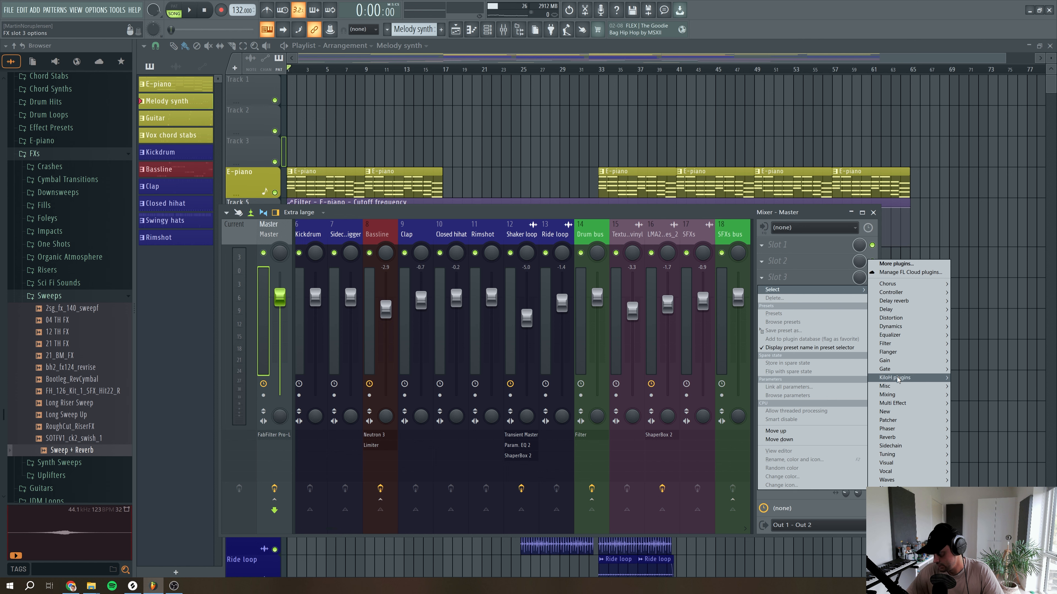
click(969, 361)
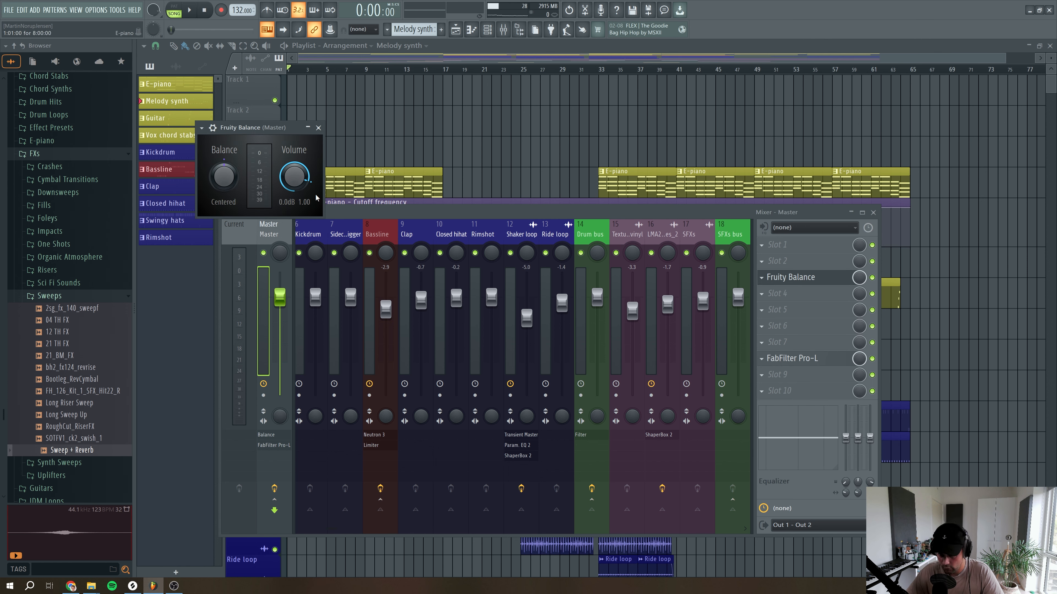
Create an automation clip for the Fruity Balance volume on the Master and make its playlist track taller
right_click(300, 181)
click(323, 246)
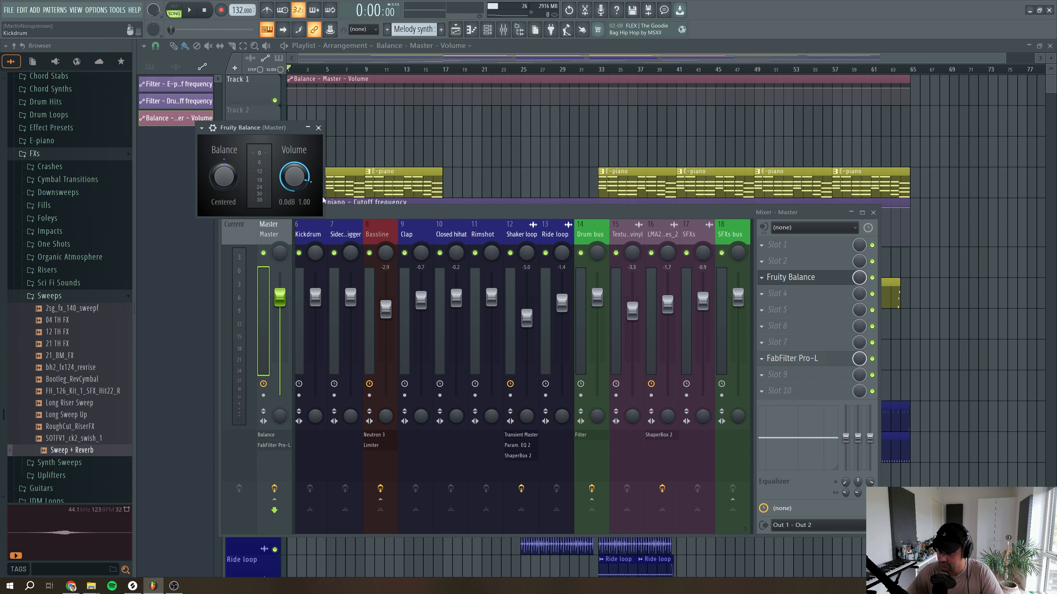
click(319, 128)
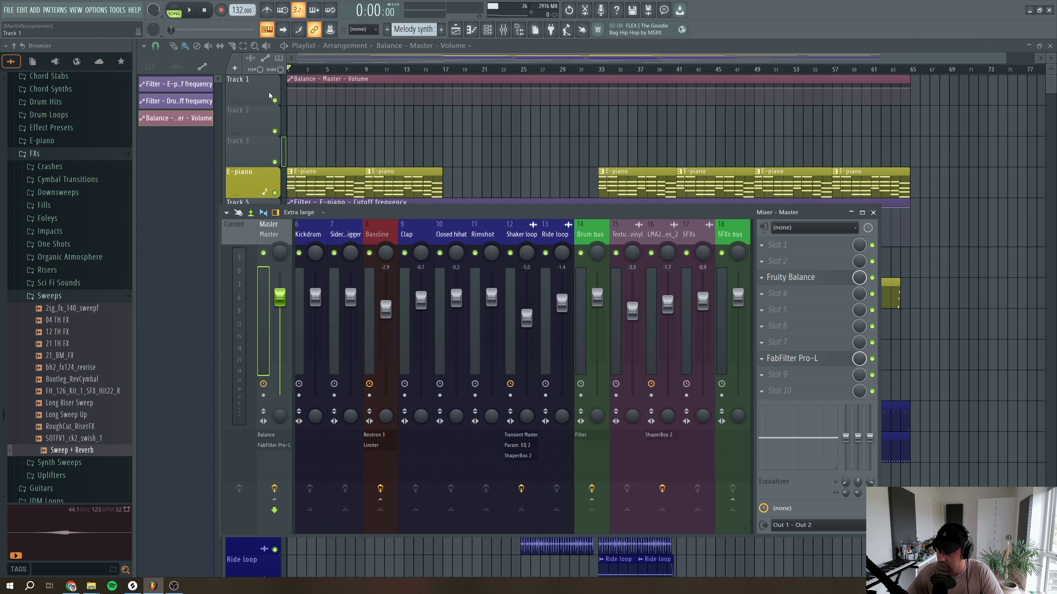
drag(262, 104, 262, 138)
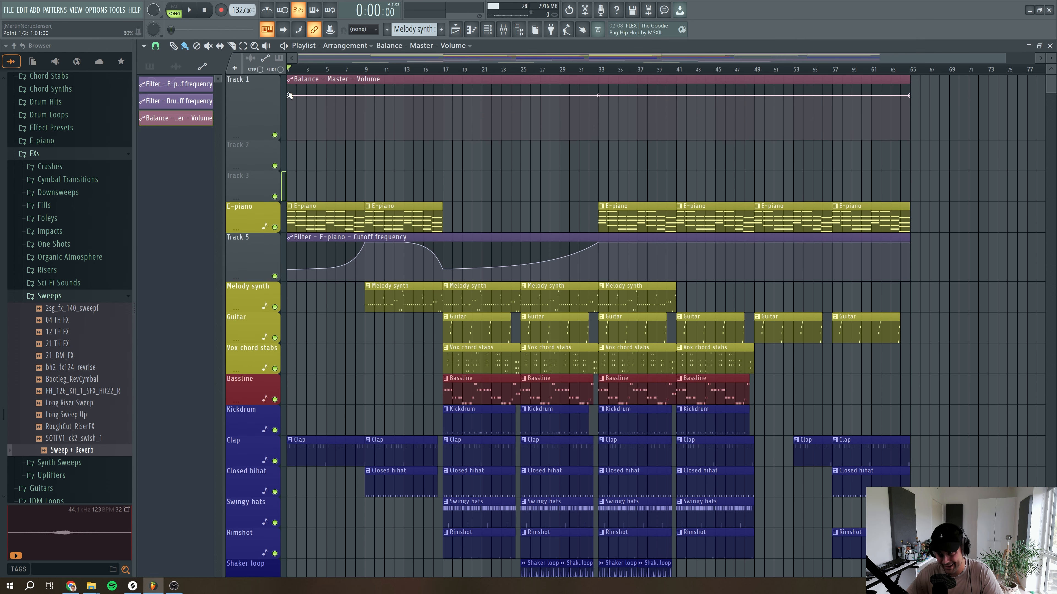
Shape the master volume automation to stay at its starting value until bar 13, dip slightly to bar 17 and jump back there
right_click(288, 96)
click(307, 236)
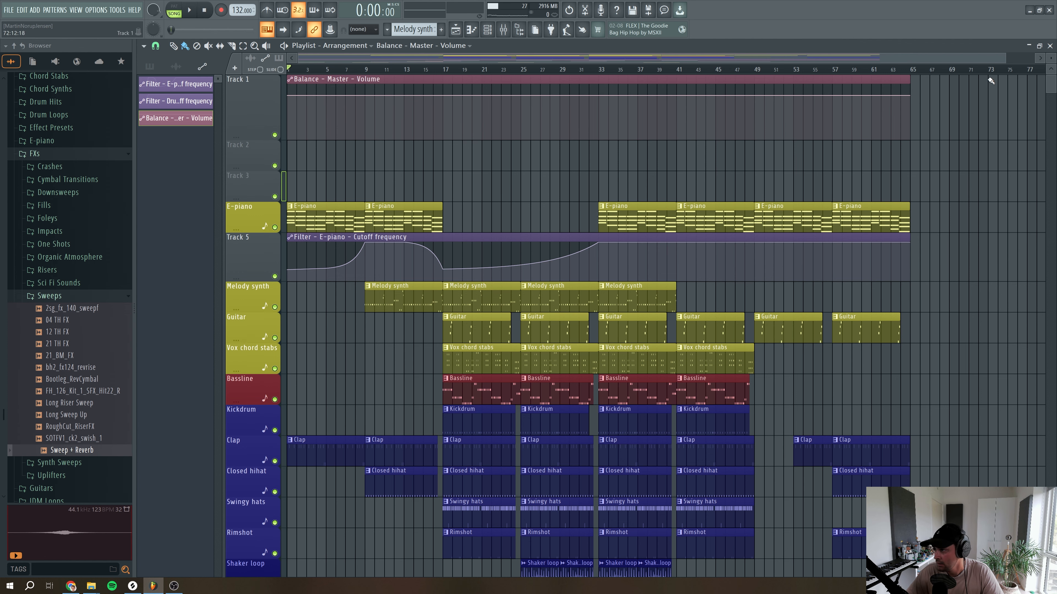
drag(1007, 61, 640, 61)
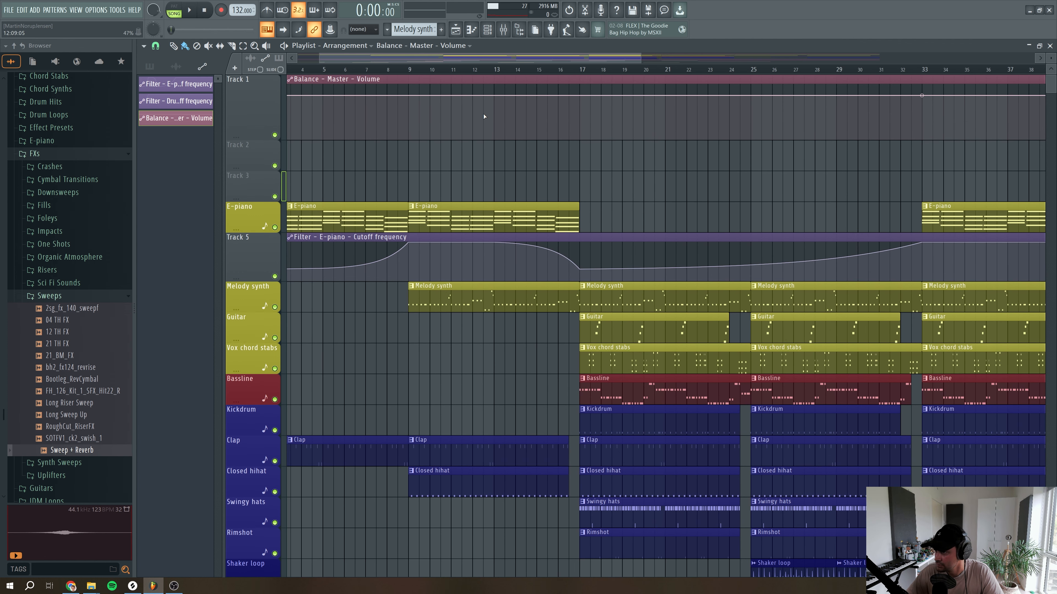
right_click(495, 97)
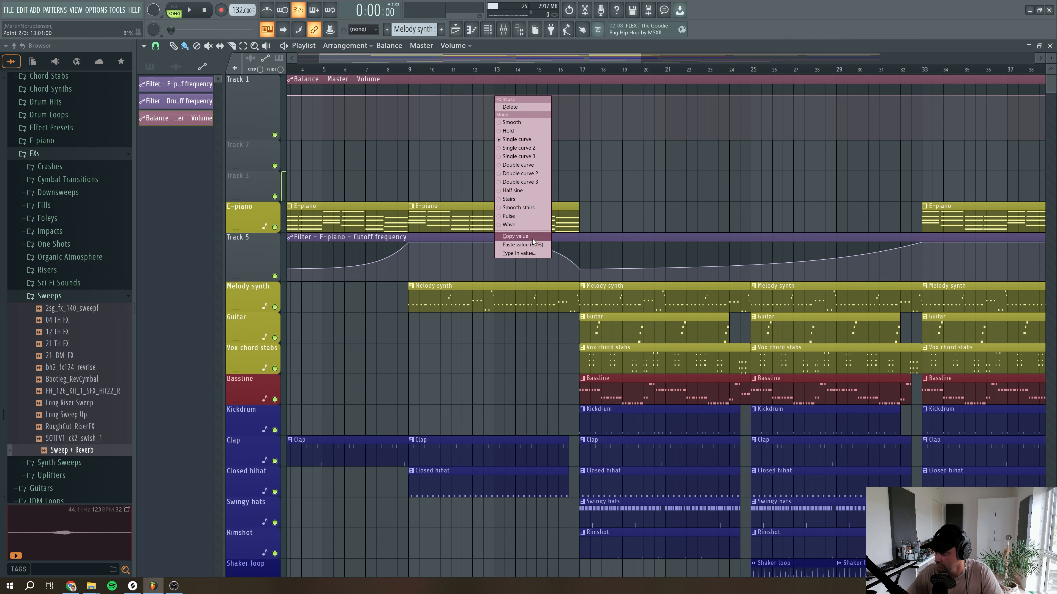
click(516, 245)
right_click(579, 102)
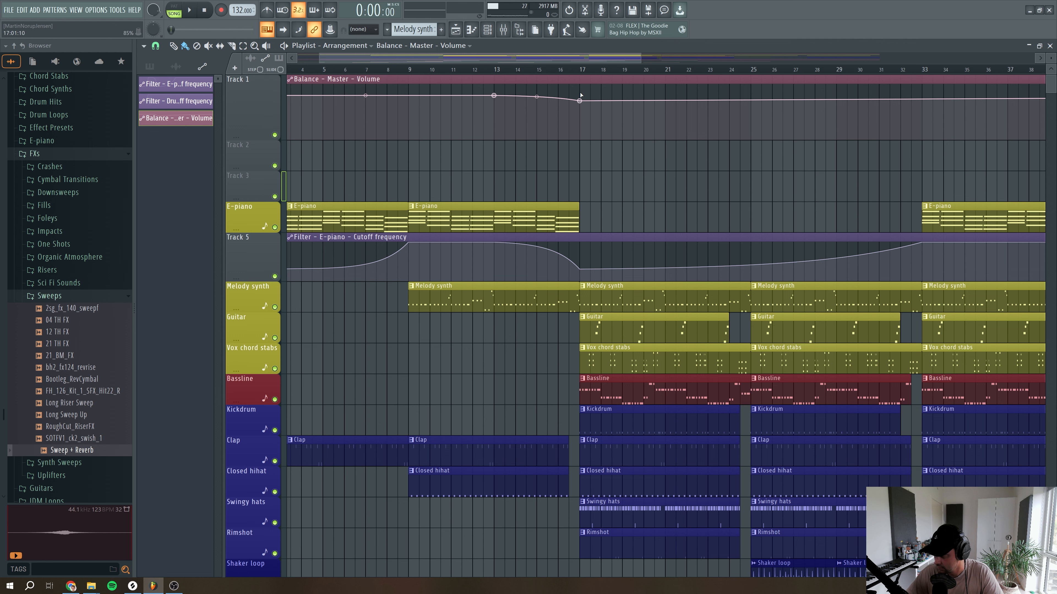
right_click(581, 95)
right_click(581, 94)
click(620, 242)
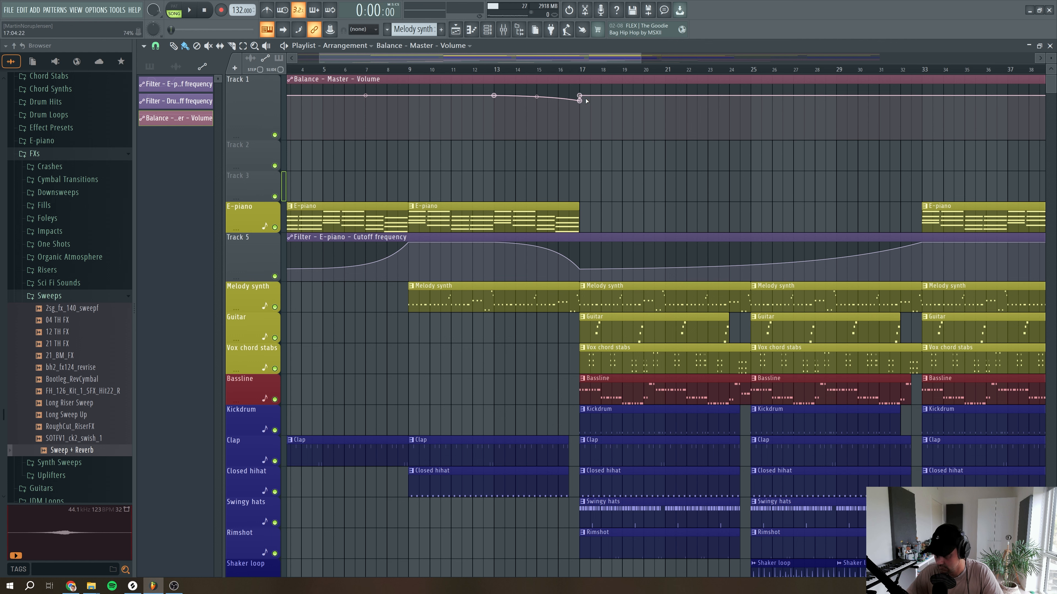
Listen to the master volume dip into bar 17, stop playback and return the playhead to the song start
key(space)
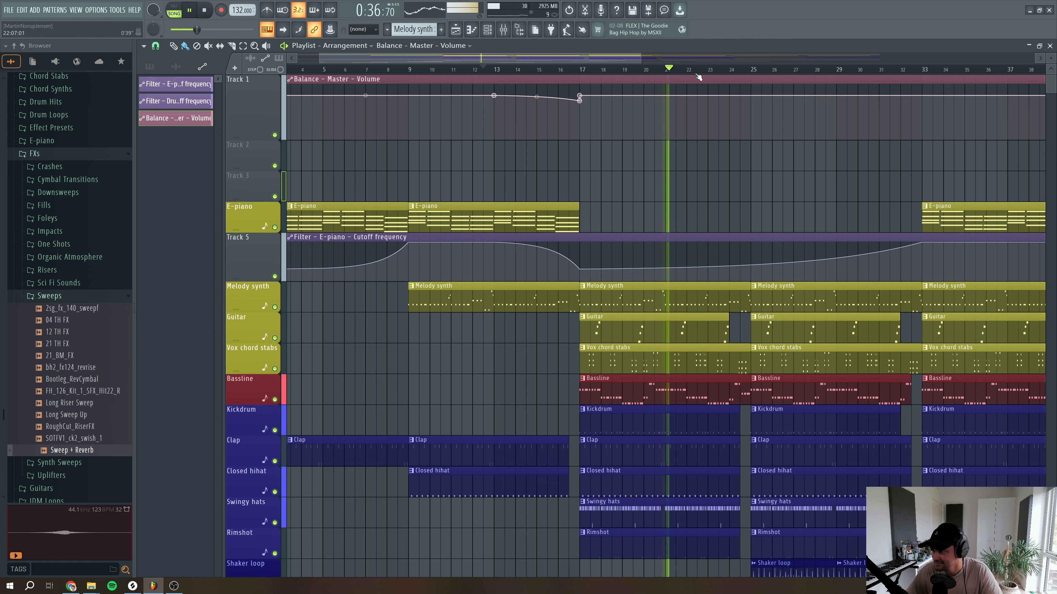
drag(641, 55, 974, 55)
key(space)
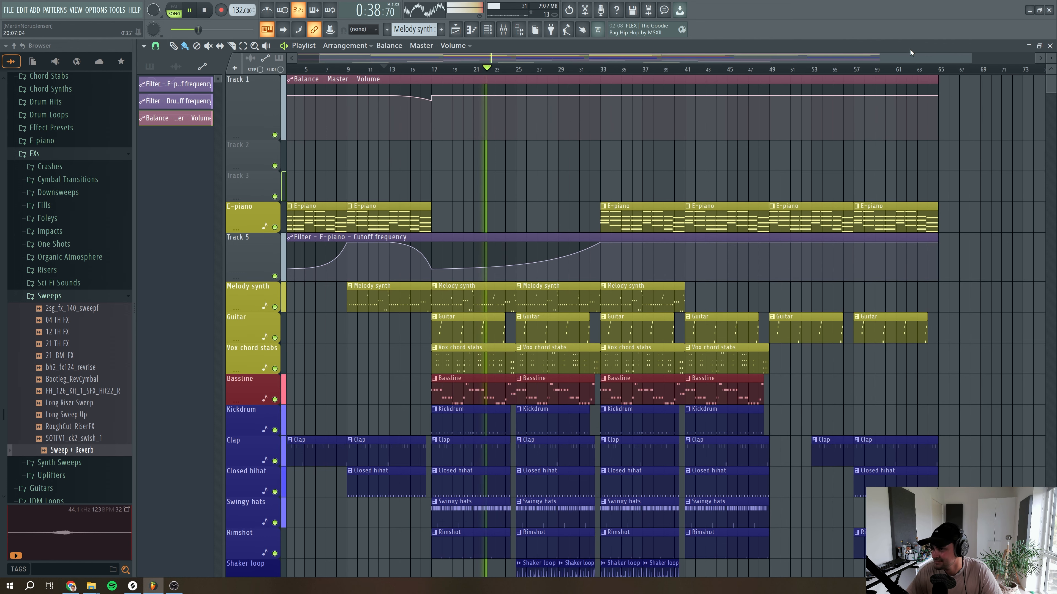
drag(488, 56, 464, 57)
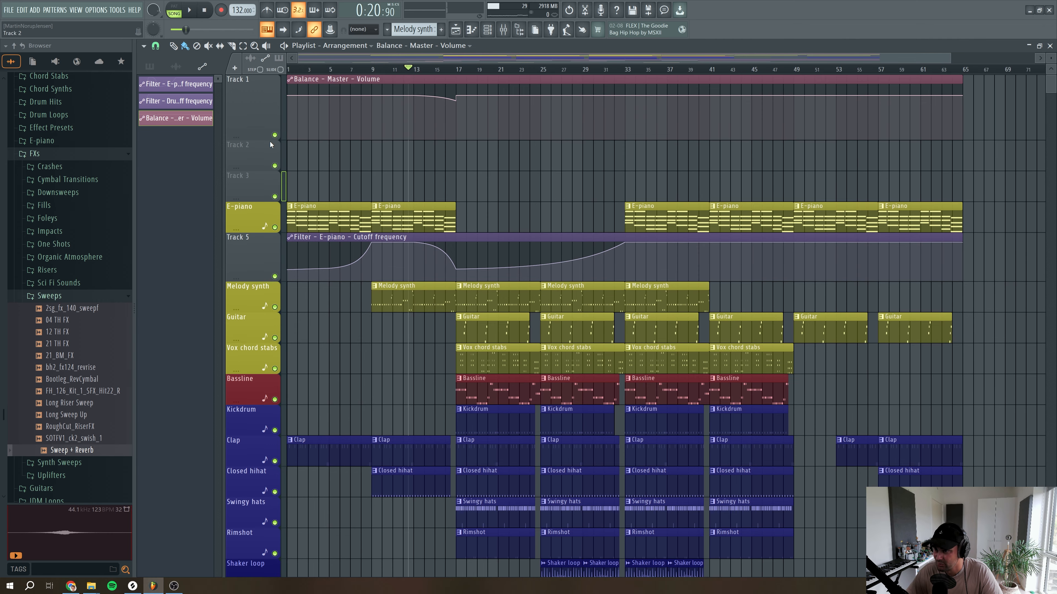
click(403, 71)
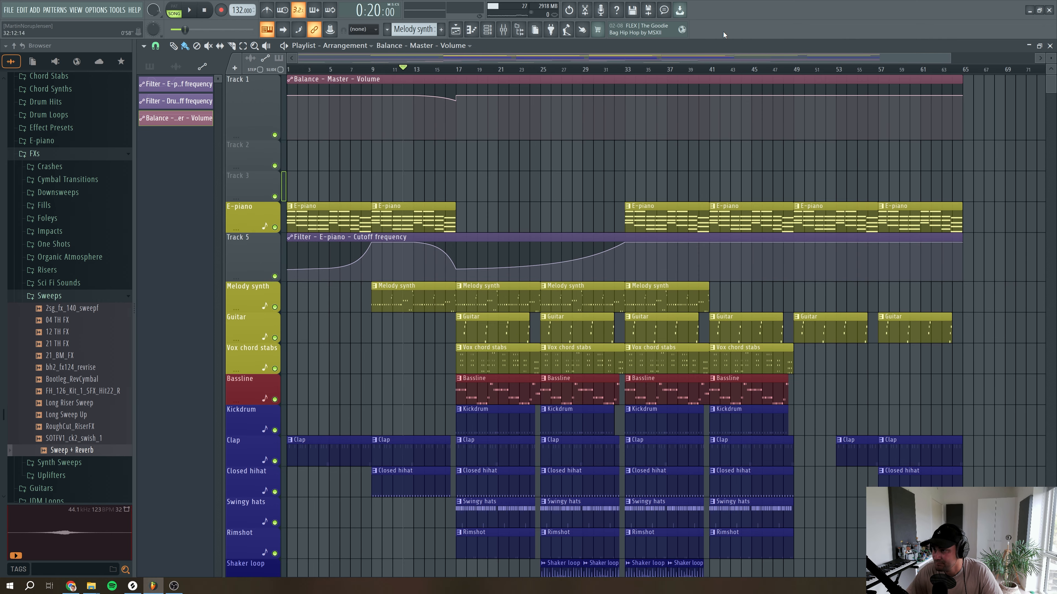
drag(309, 69, 288, 70)
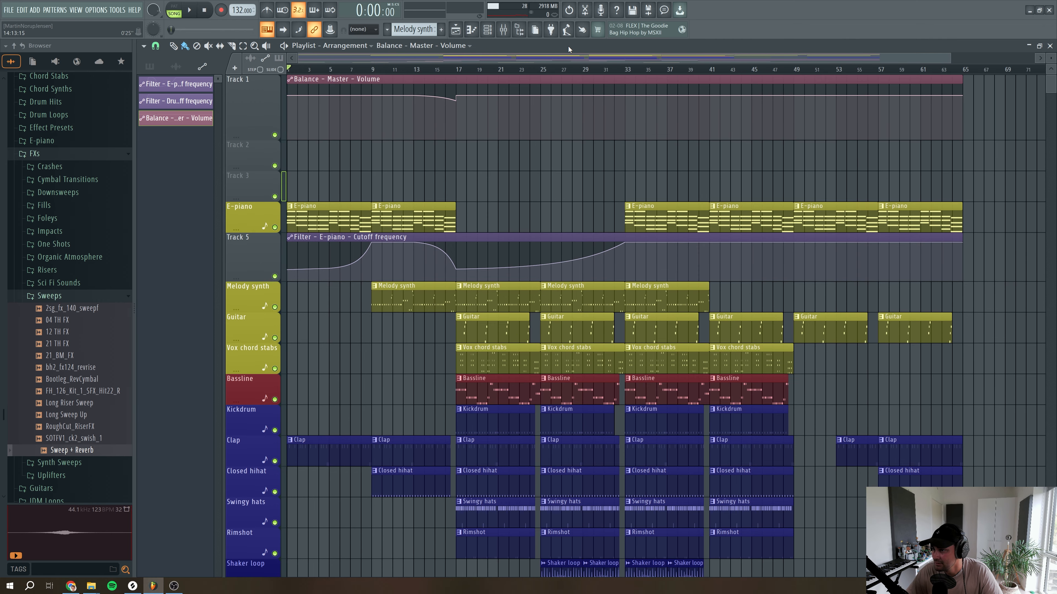
Add Fruity parametric EQ 2 before Fruity Balance on the Master, load the 20Hz + 18kHz cut preset and keep only its low cut
click(502, 33)
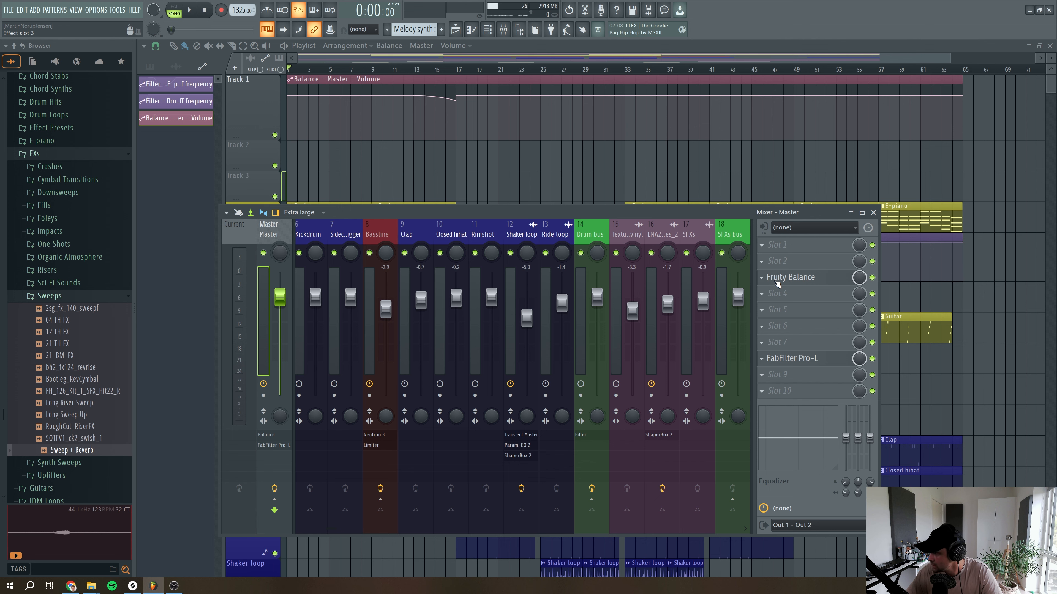
click(762, 277)
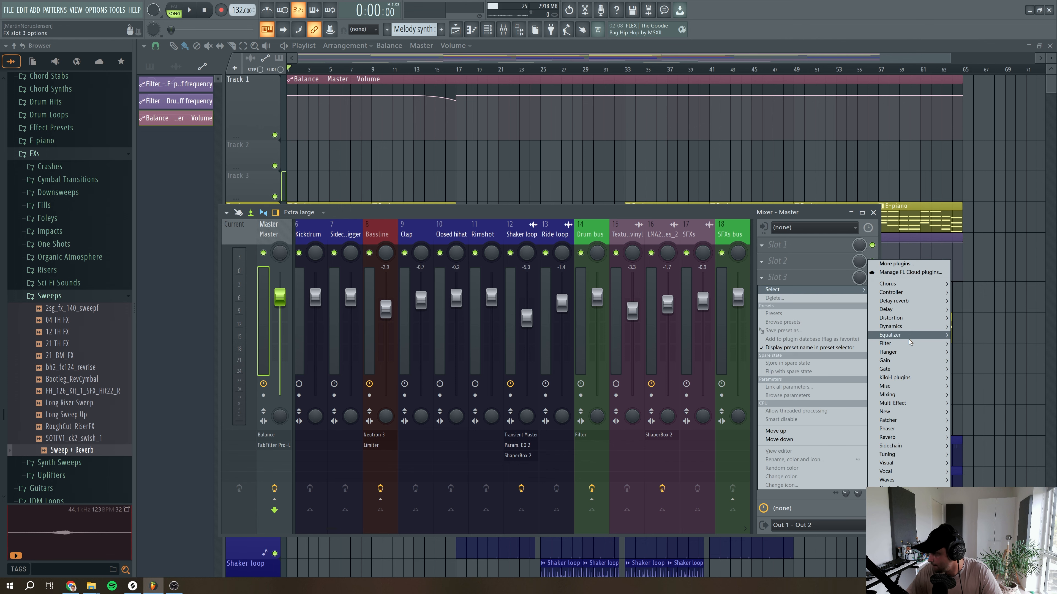
mouse_move(908, 345)
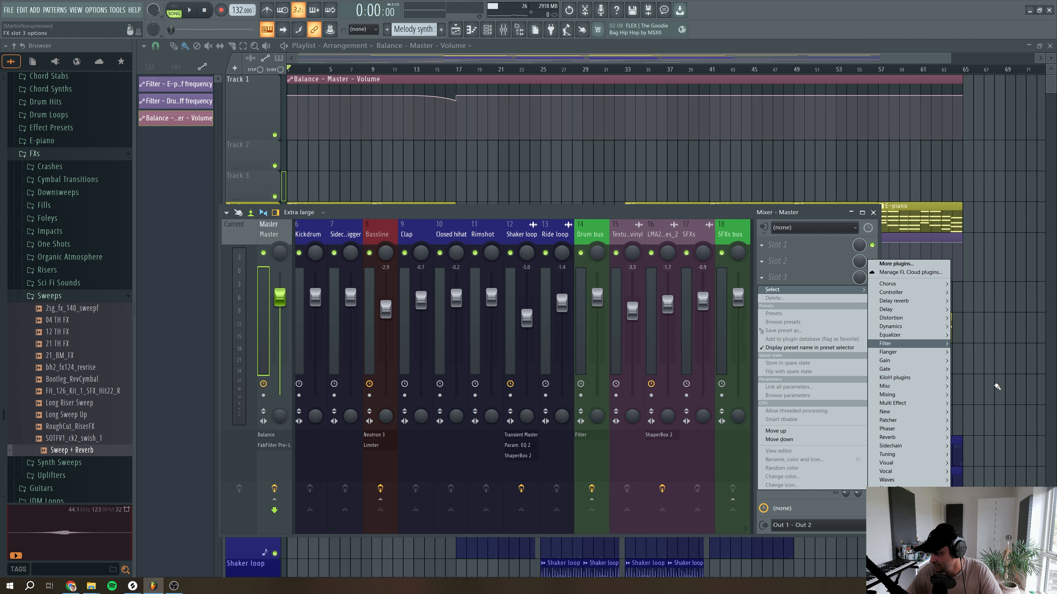
click(985, 386)
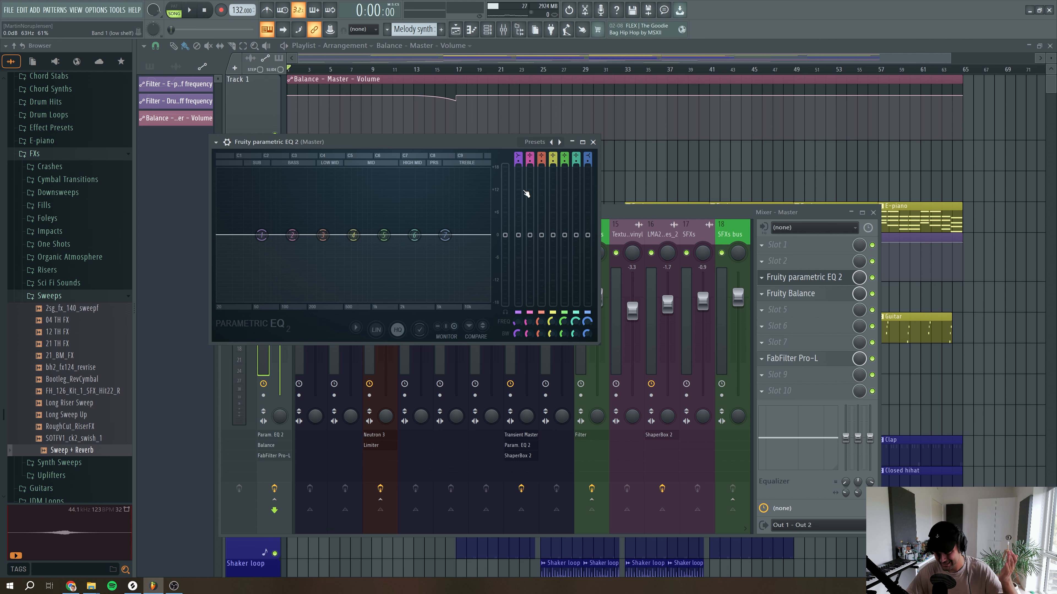
click(560, 145)
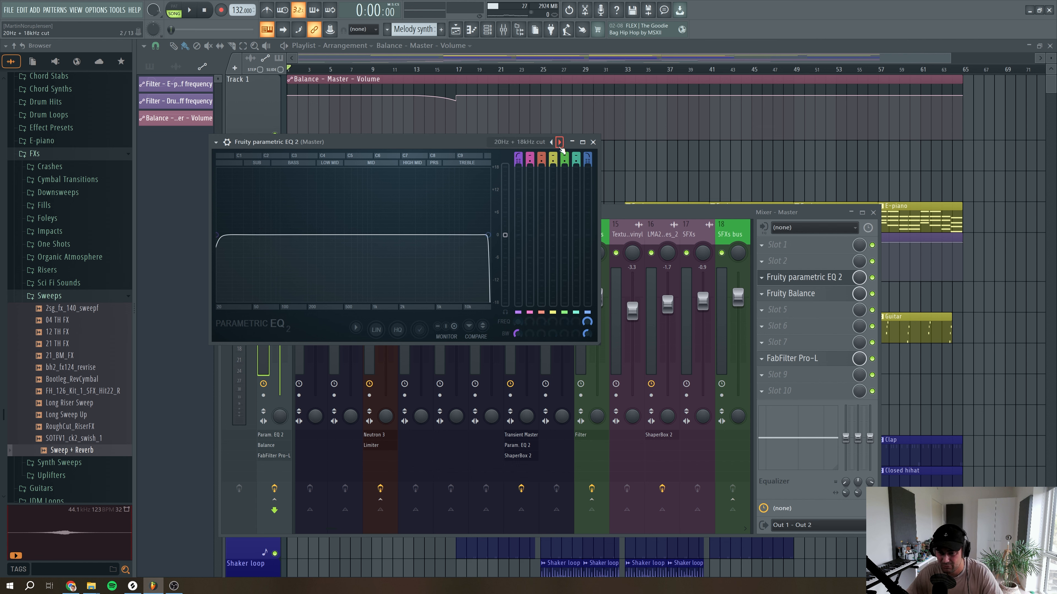
drag(377, 142, 417, 151)
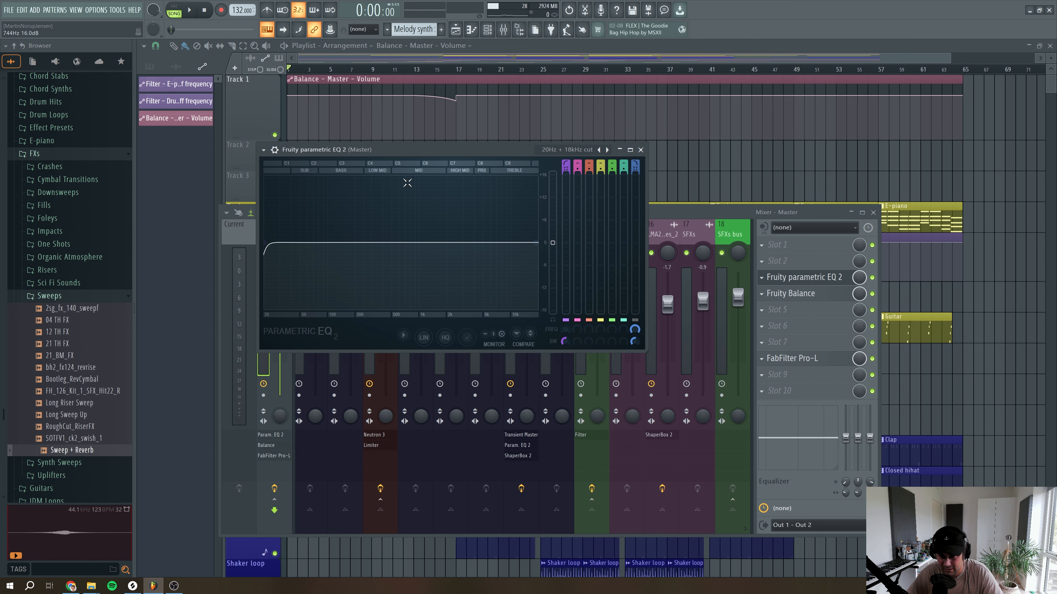
mouse_move(269, 240)
mouse_down()
mouse_move(355, 242)
mouse_move(266, 242)
mouse_up()
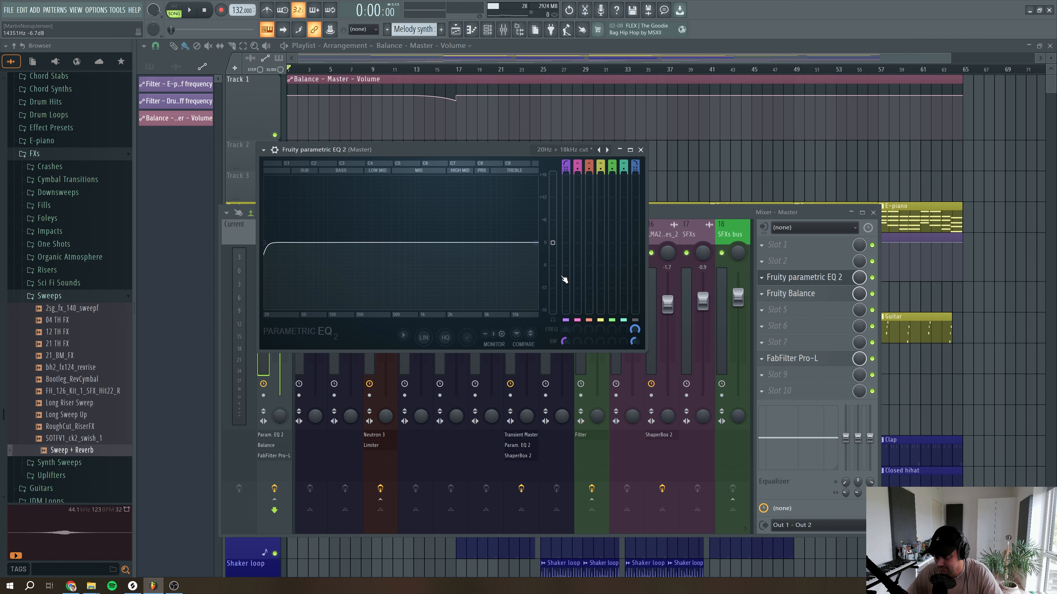
Create an automation clip for the master EQ's band 1 frequency and make Track 2 taller
right_click(565, 333)
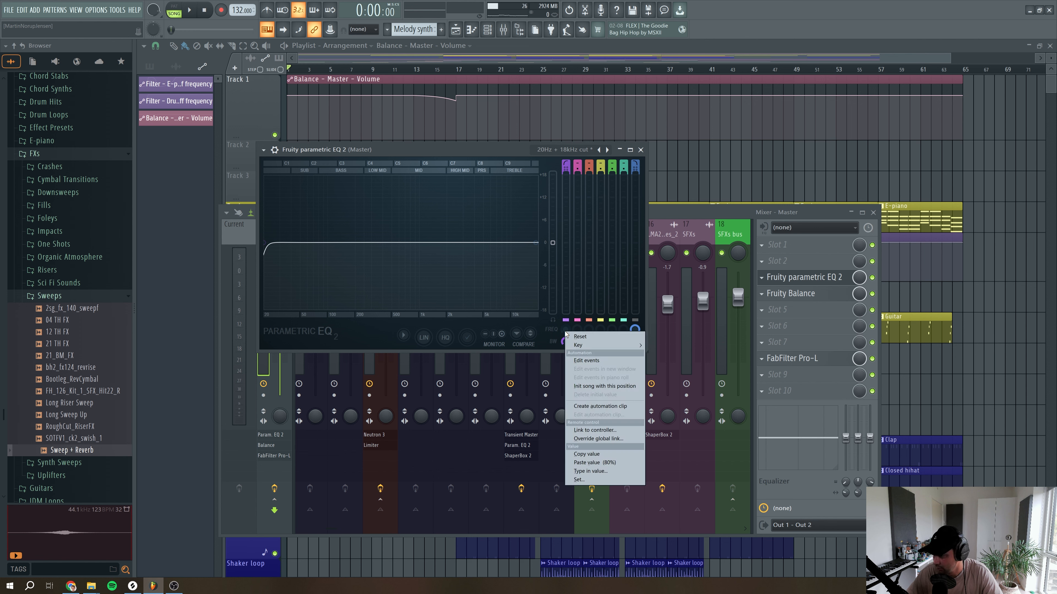
click(606, 407)
click(274, 180)
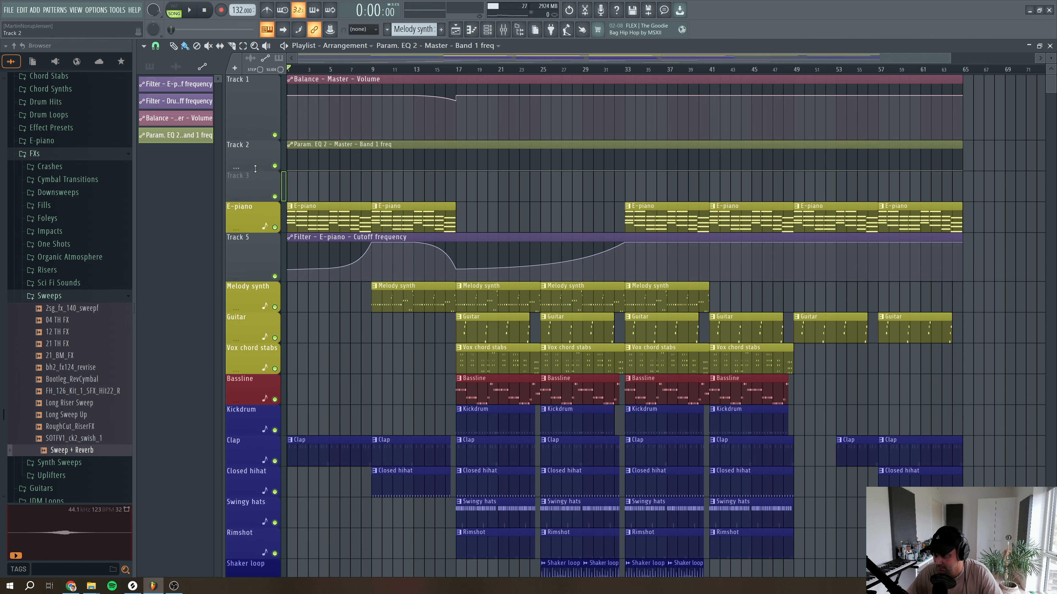
drag(255, 168, 255, 184)
Draw a curved low-cut rise from bar 13 to just before bar 17, drop it back at bar 17 and audition the transition
click(435, 69)
drag(948, 58, 509, 58)
right_click(620, 186)
key(space)
drag(621, 184, 622, 167)
right_click(628, 187)
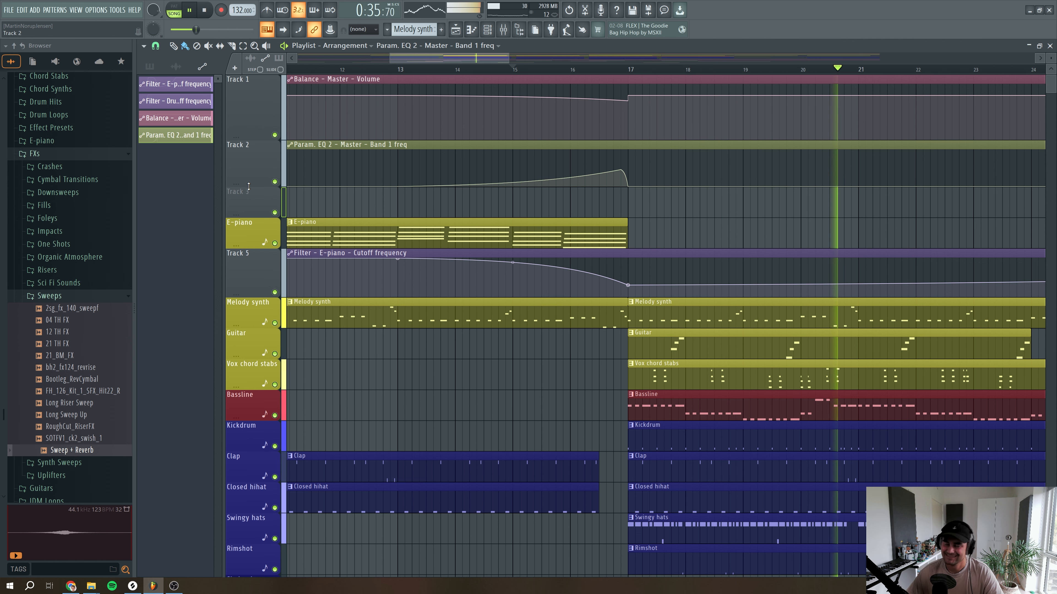
key(space)
Insert another empty playlist track above the E-piano track
right_click(270, 235)
click(305, 405)
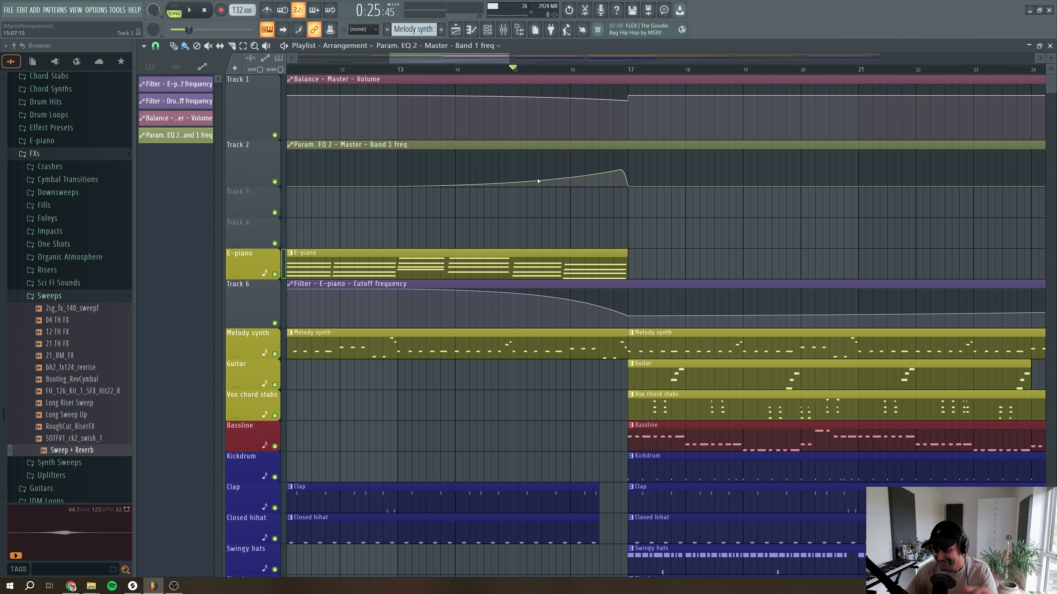
drag(506, 55, 616, 55)
Reorder the Master effects so Fruity parametric EQ 2 sits in slot 2 and Fruity Balance in slot 5
key(F9)
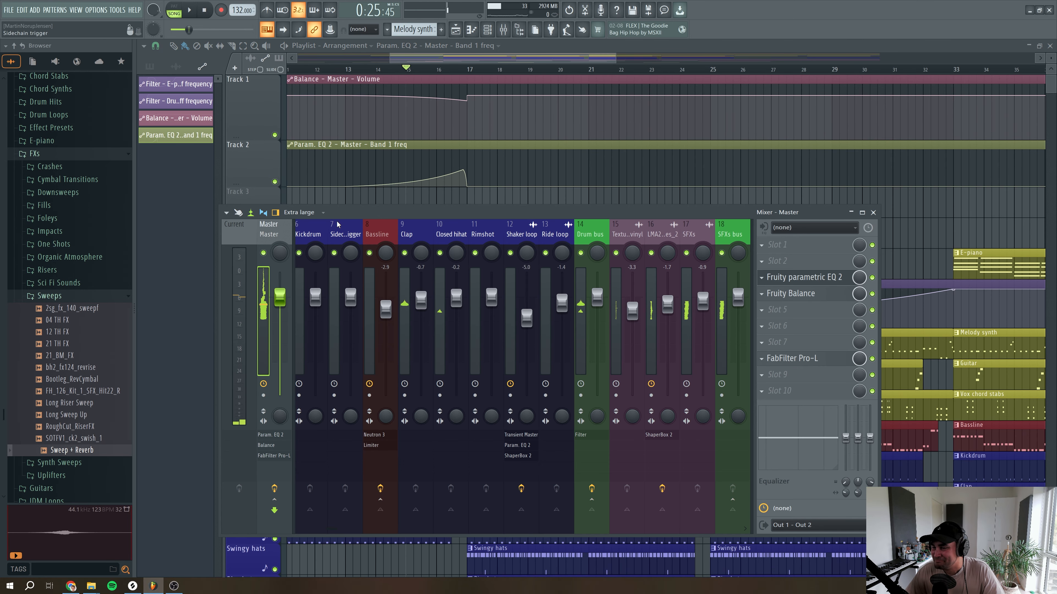
drag(792, 295, 805, 265)
click(805, 277)
click(805, 278)
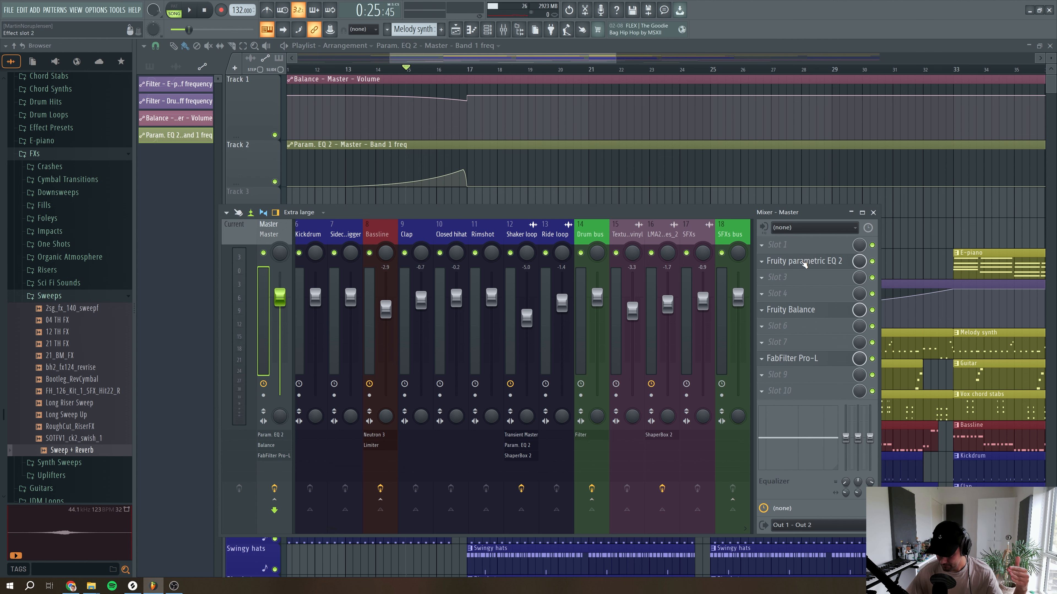
Load Fruity Reeverb 2 in slot 3 of the Master channel
click(772, 281)
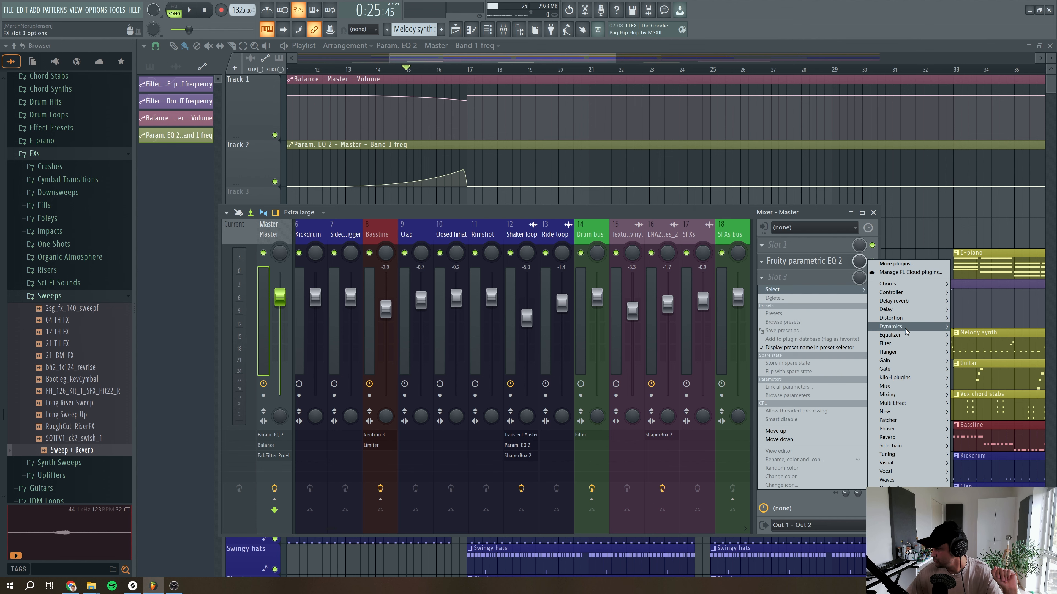
mouse_move(902, 303)
click(977, 327)
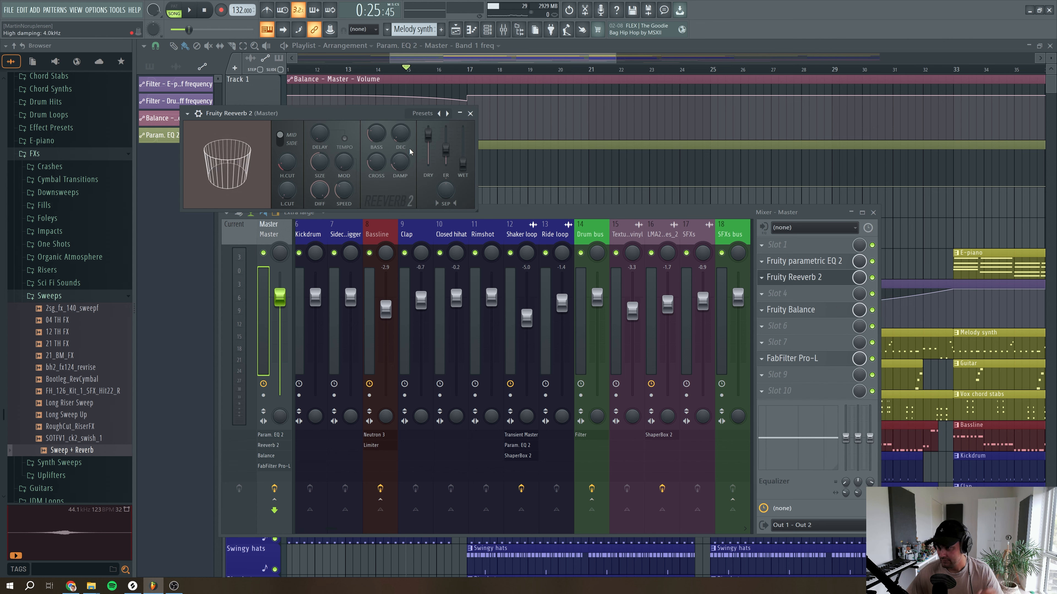
Adjust the decay and wet level of Fruity Reeverb 2 while auditioning the transition into bar 17
drag(400, 133, 400, 129)
key(space)
mouse_move(462, 163)
mouse_down()
mouse_move(463, 139)
mouse_move(463, 163)
mouse_up()
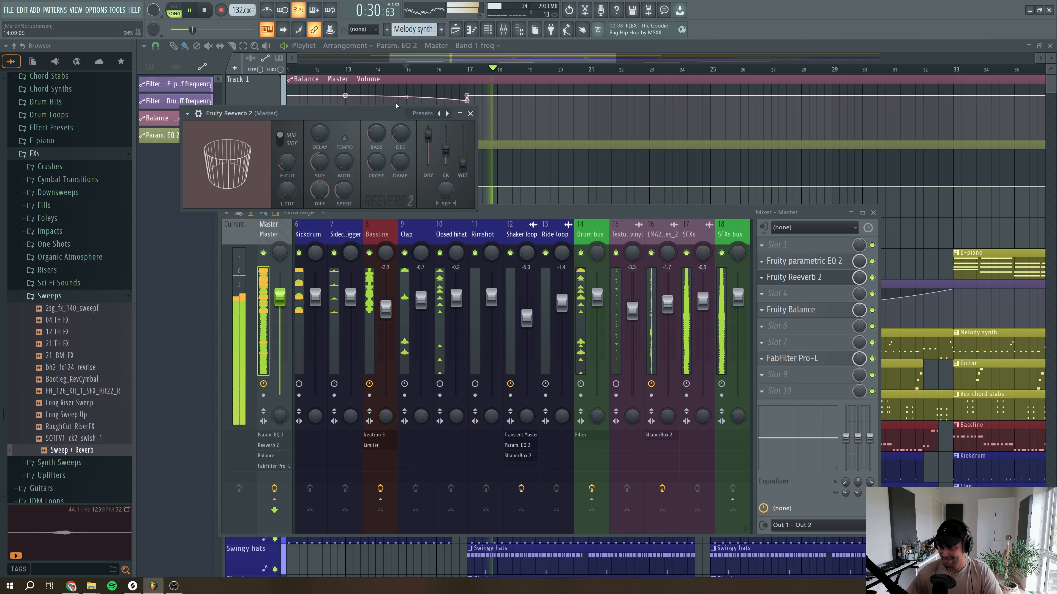
key(space)
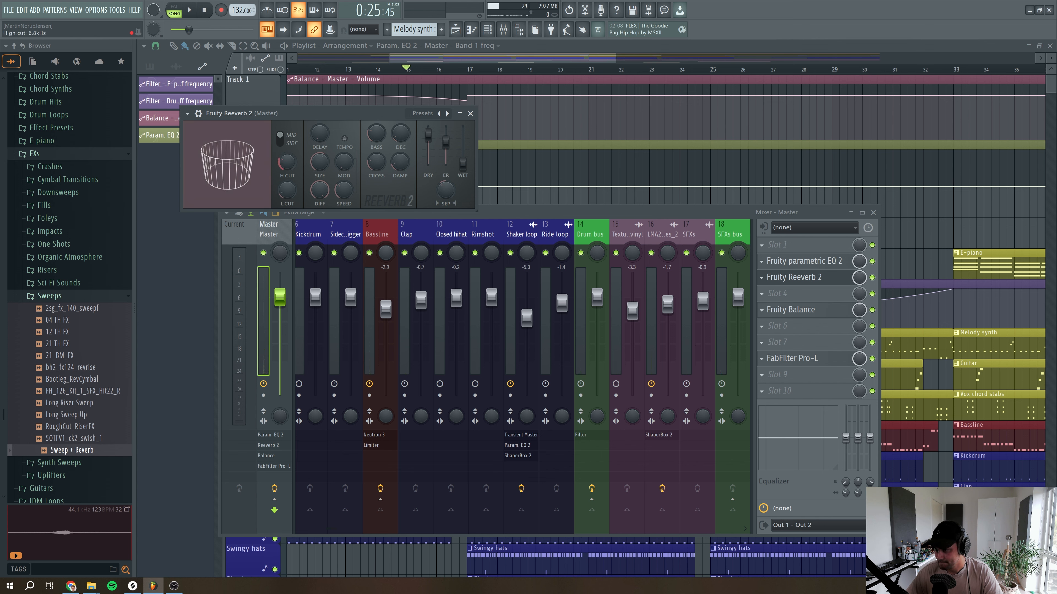
Create an automation clip for Fruity Reeverb 2's wet level and place it on Track 3 from bar 1 to bar 65
right_click(462, 164)
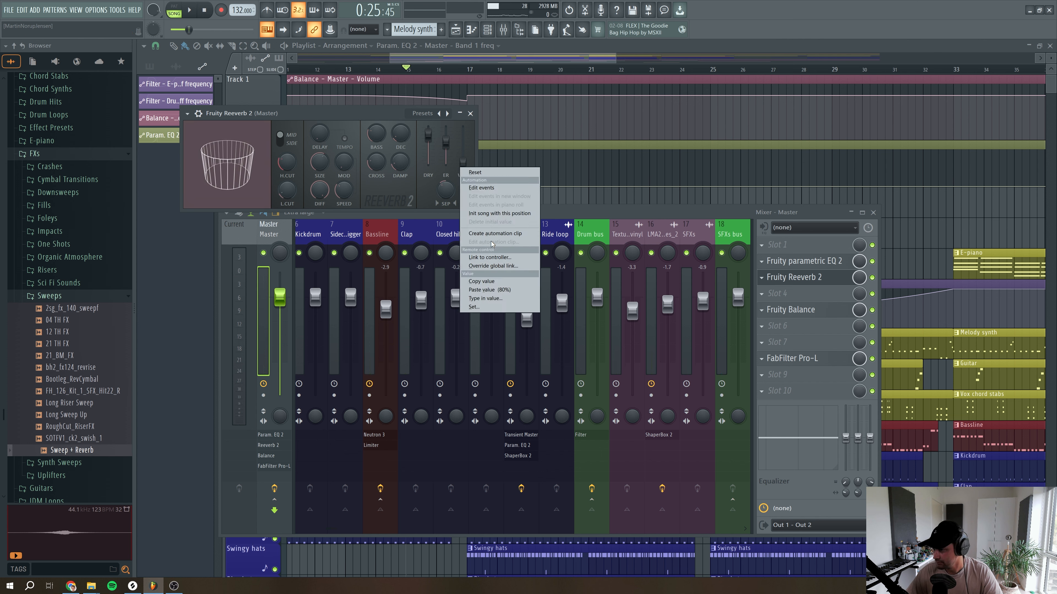
click(496, 234)
click(470, 114)
click(459, 69)
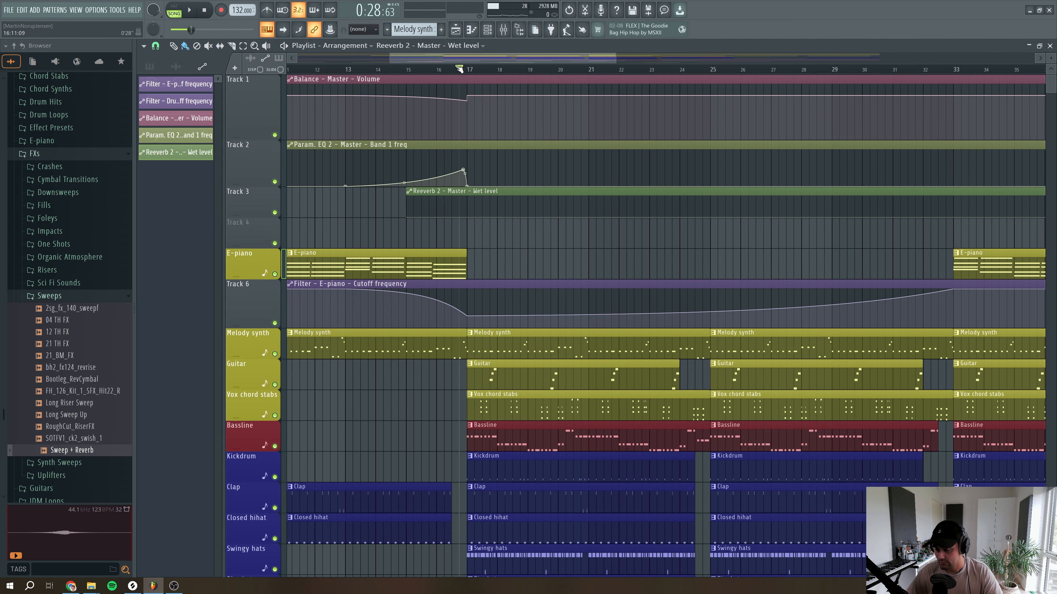
drag(464, 192, 155, 169)
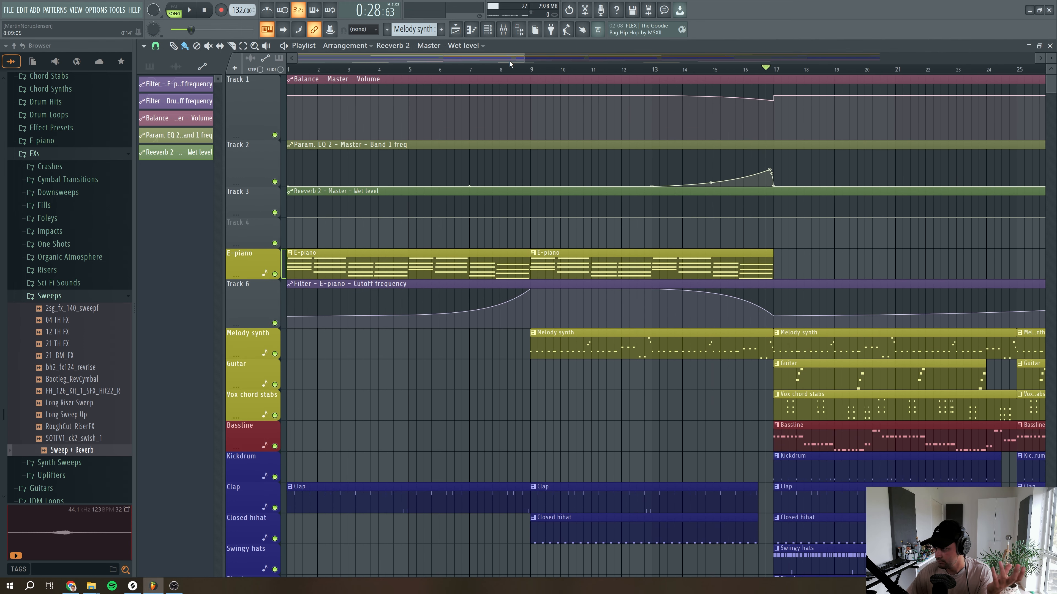
drag(522, 58, 1031, 74)
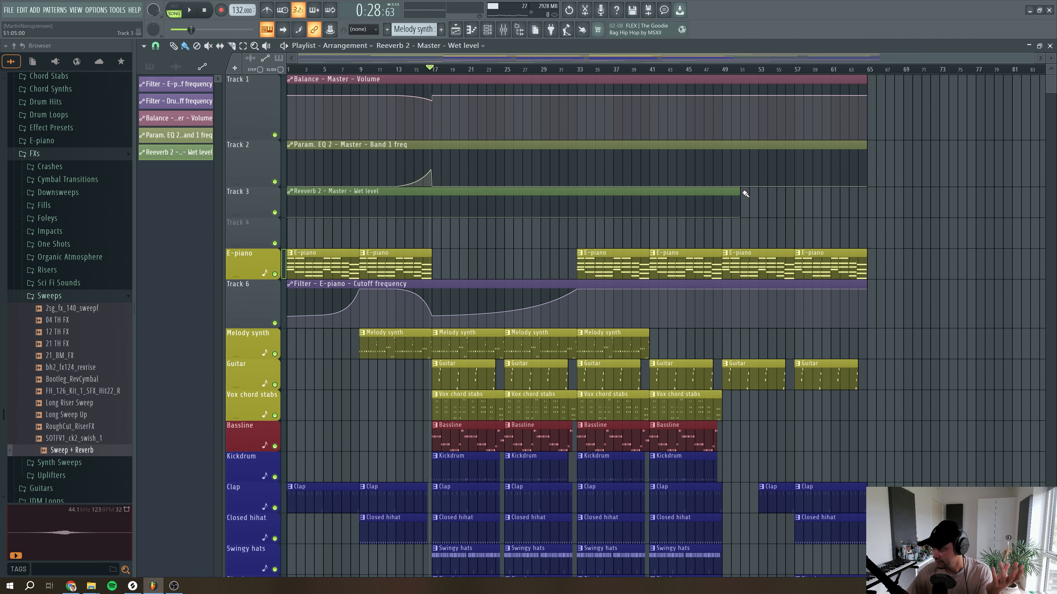
drag(741, 191, 873, 190)
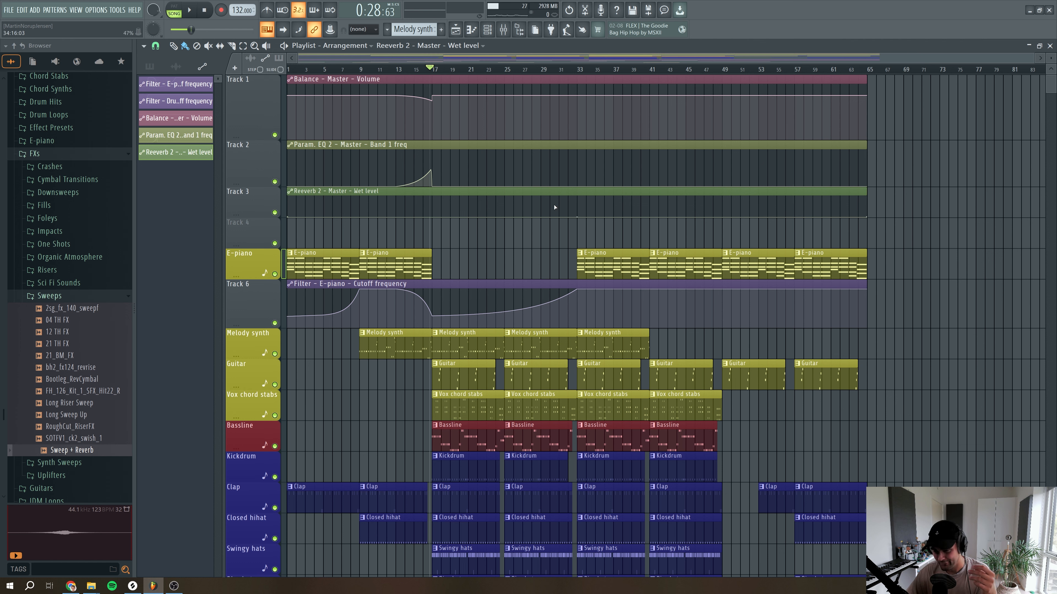
Enlarge Track 3 and draw a reverb wet-level ramp from bar 13 that peaks just before bar 17 and drops back at bar 17
drag(246, 213, 288, 248)
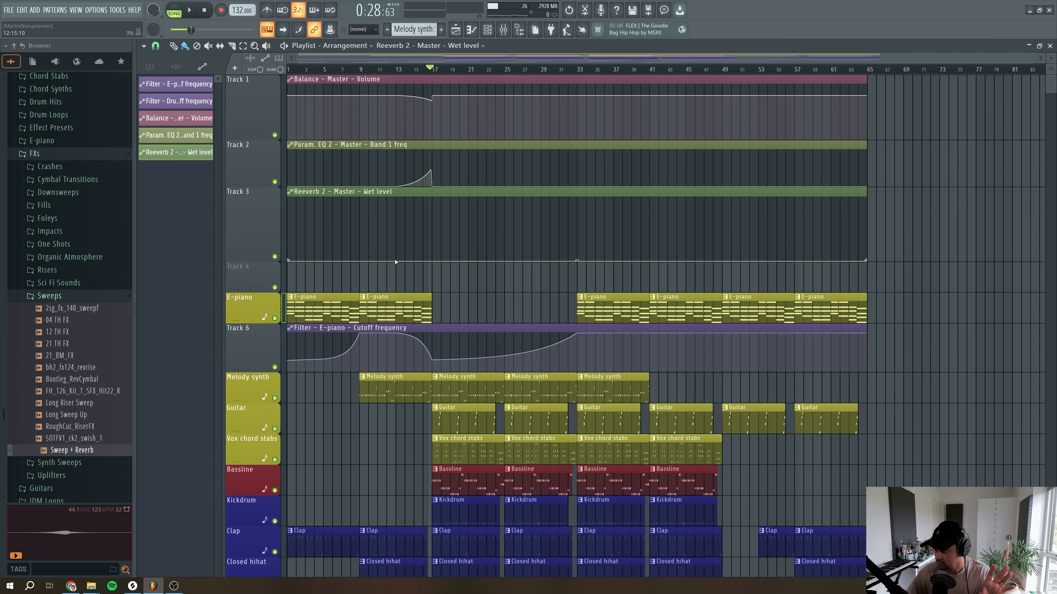
click(422, 71)
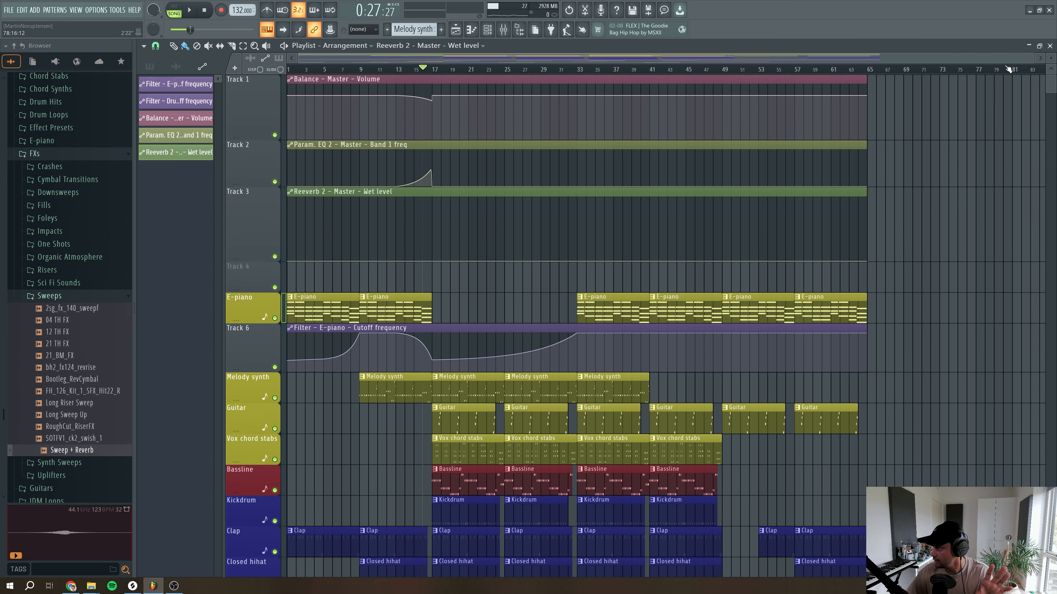
drag(1034, 61, 545, 59)
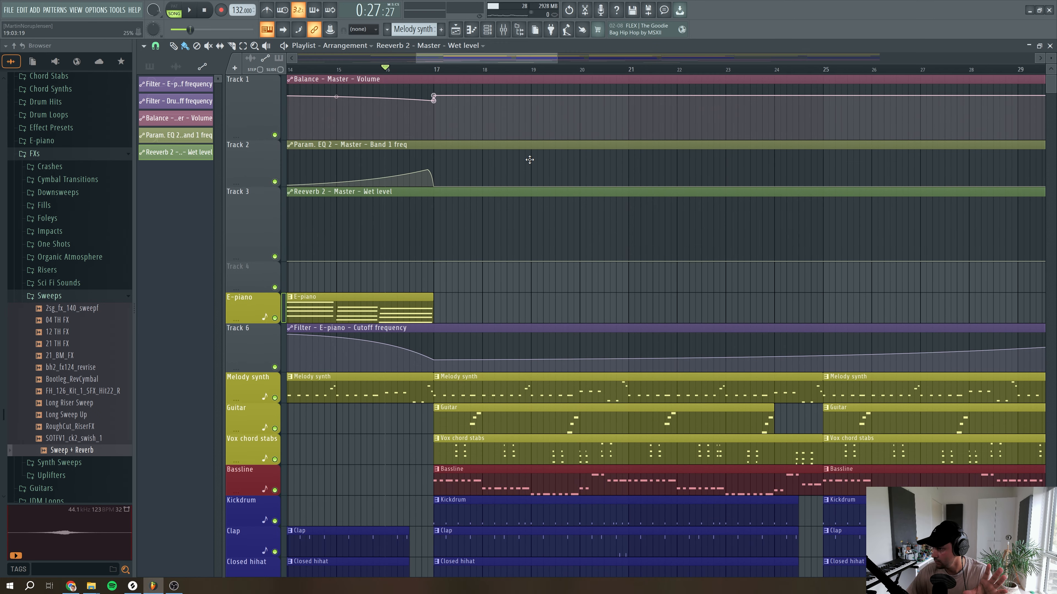
drag(429, 257, 427, 248)
click(433, 261)
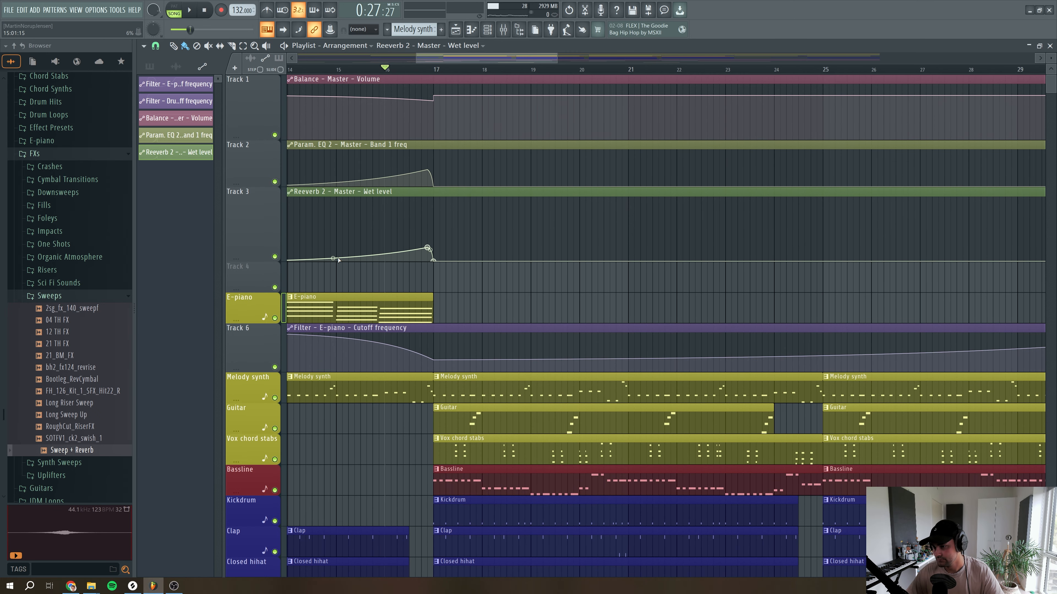
drag(428, 243, 428, 232)
Audition the transition into bar 17 and slightly raise the midpoint and peak of the reverb wet-level ramp
key(space)
key(space)
key(space)
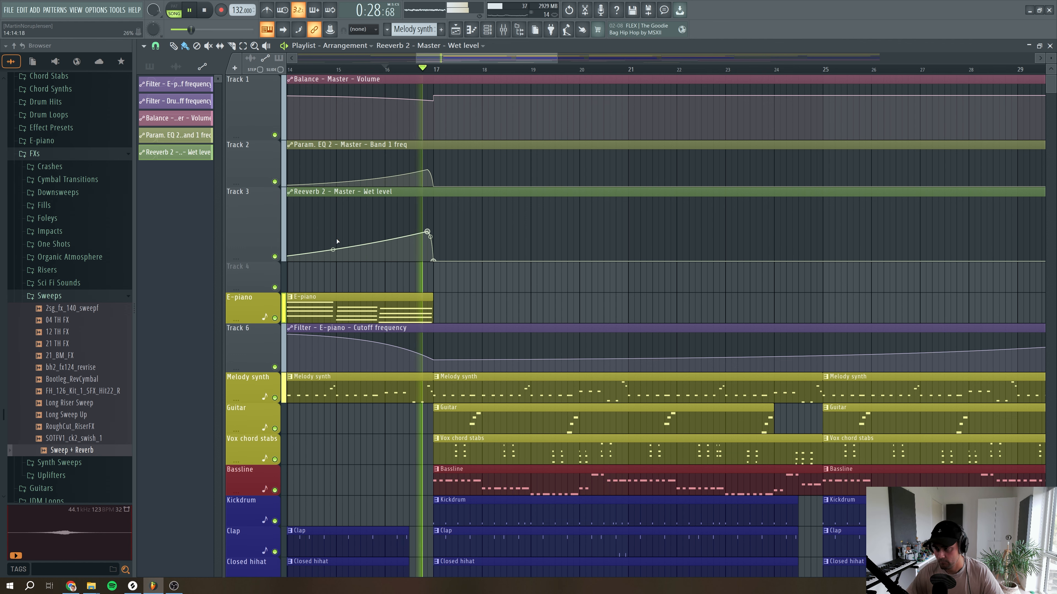
drag(417, 59, 318, 59)
key(space)
key(space)
click(598, 68)
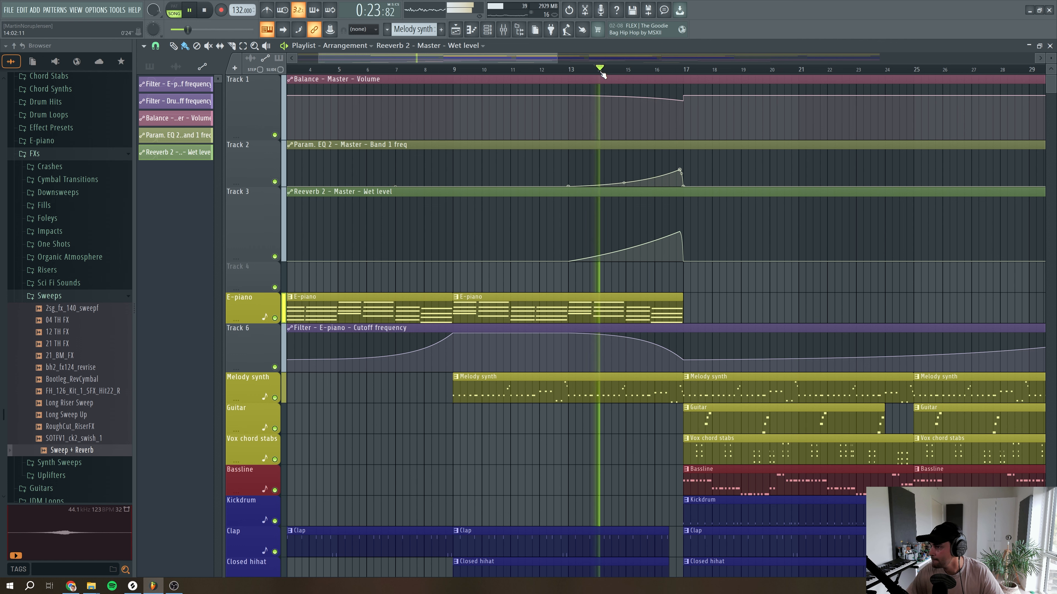
drag(623, 251, 624, 250)
drag(680, 232, 680, 227)
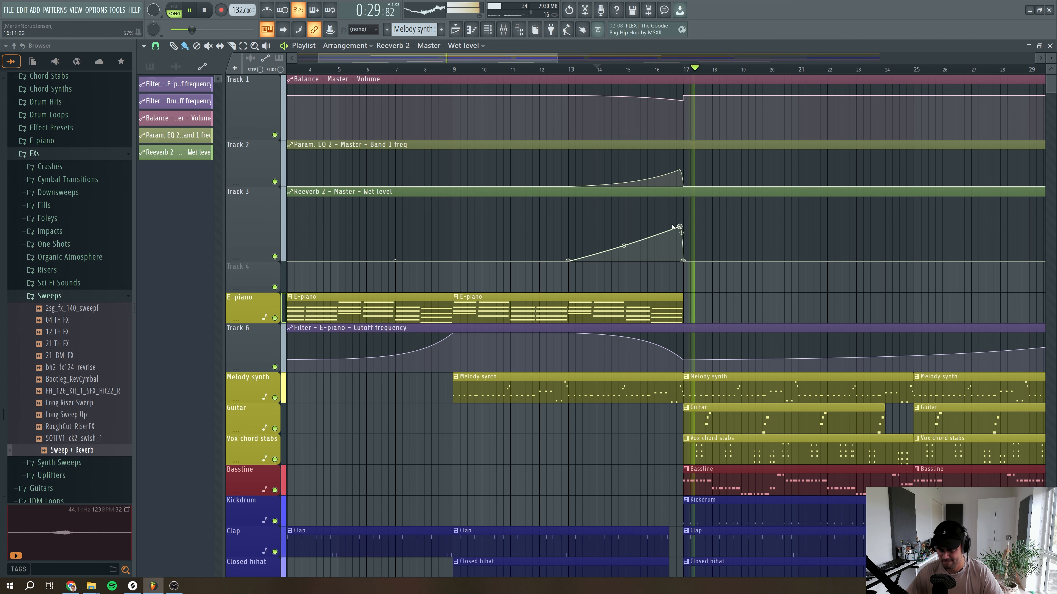
scroll(654, 228, down, 3)
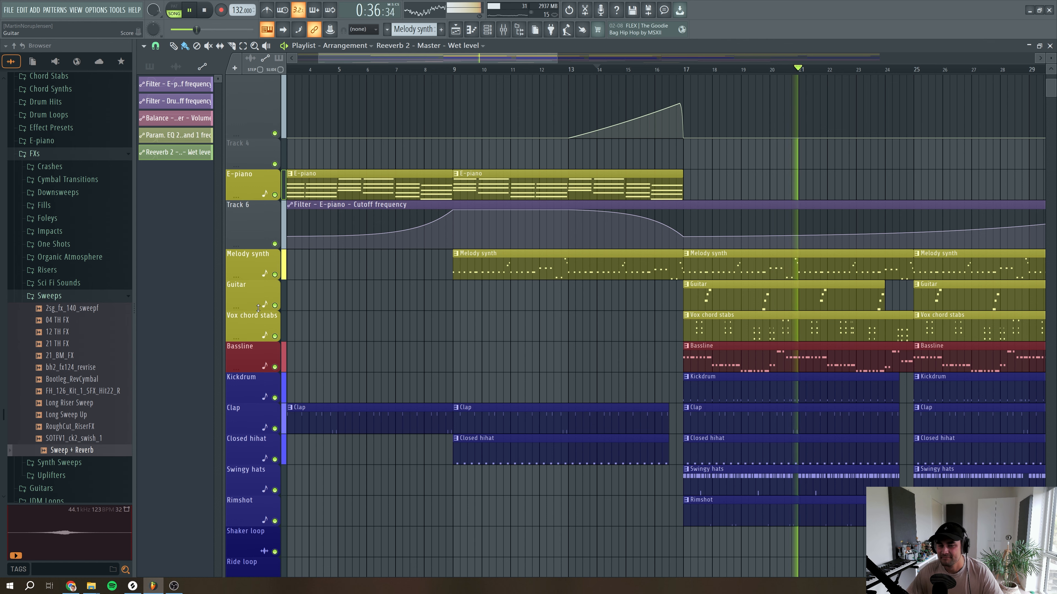
key(space)
scroll(333, 263, up, 3)
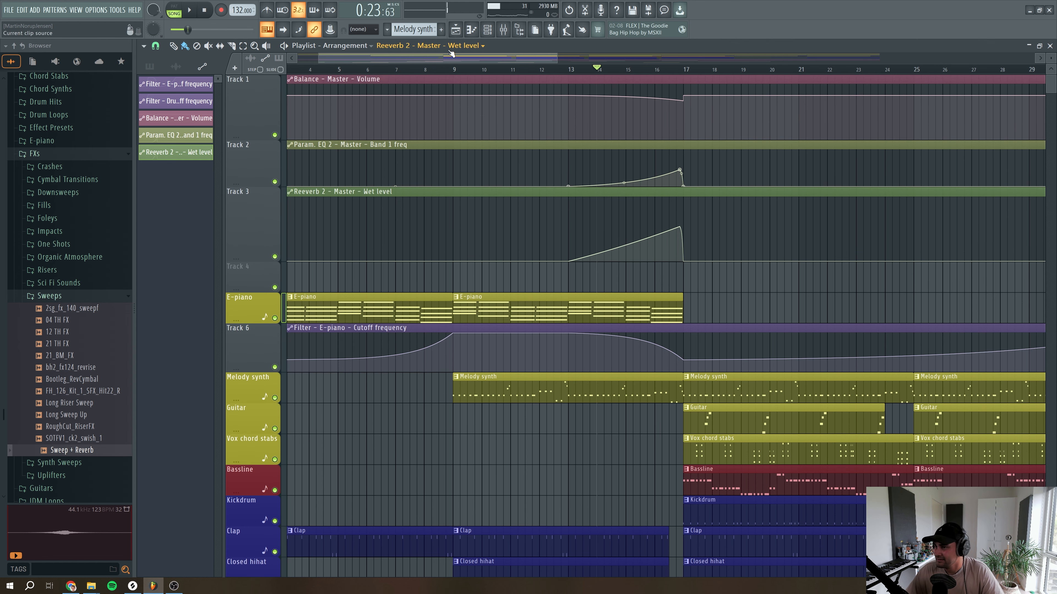
Move Fruity Reeverb 2 down to slot 4 of the Master channel and load Fruity Delay 3 in slot 3
click(508, 31)
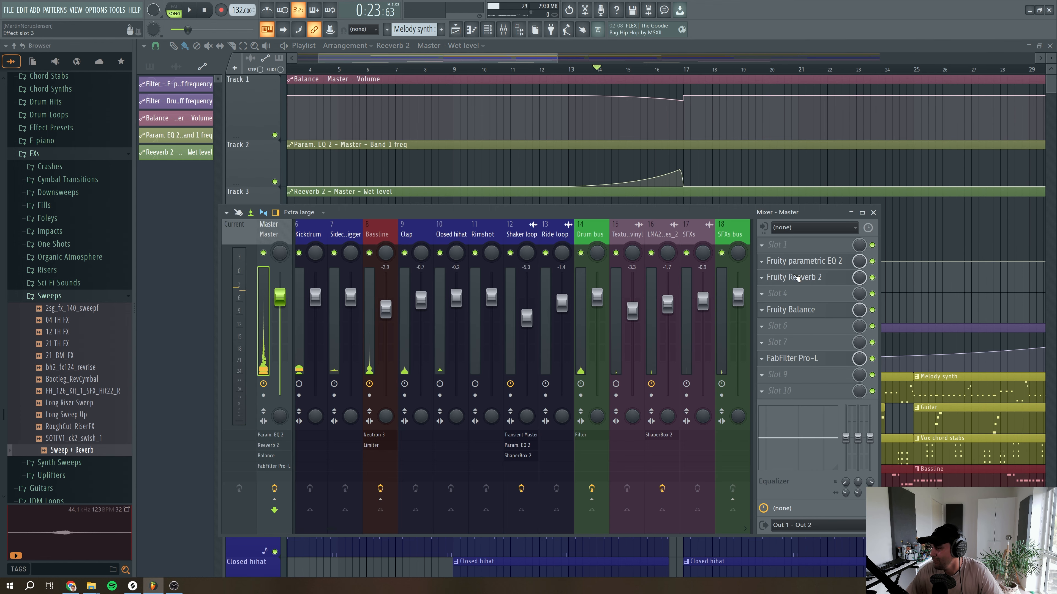
click(763, 279)
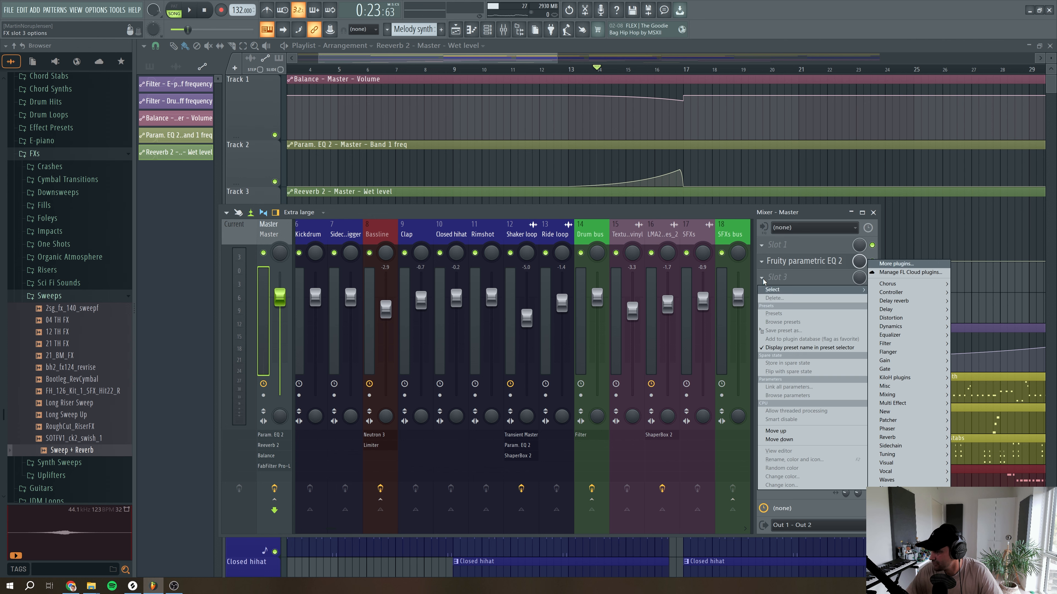
mouse_move(895, 300)
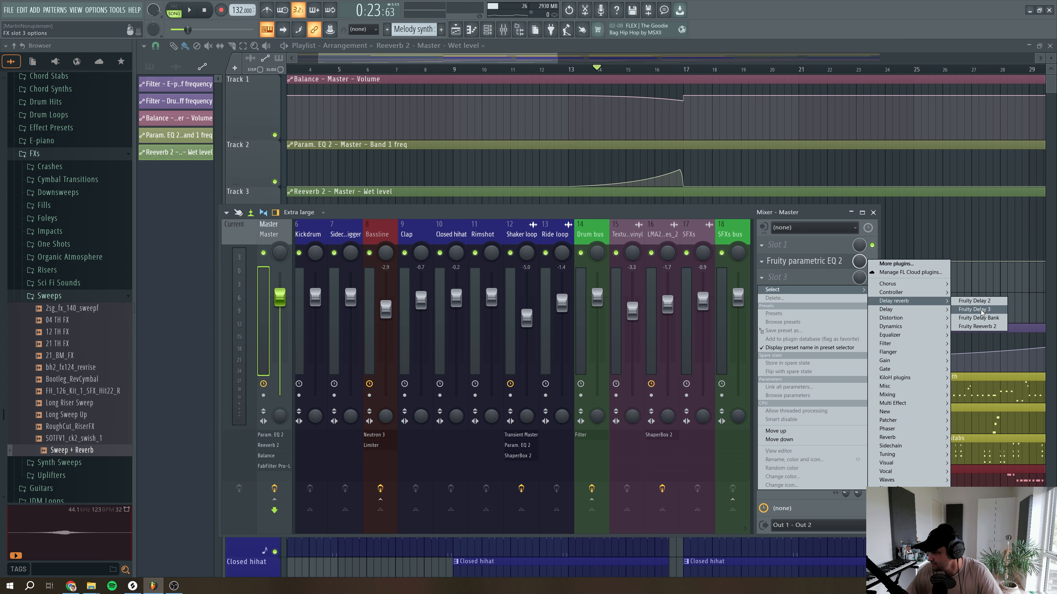
click(979, 311)
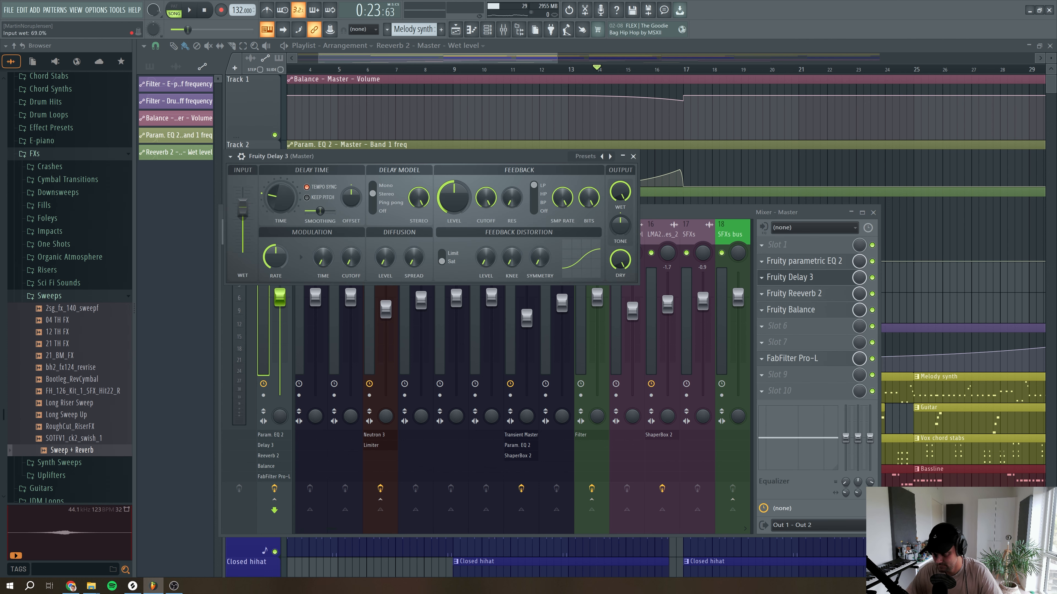
Adjust Fruity Delay 3's input wet level while auditioning the transition and turn its output wet fully down
key(space)
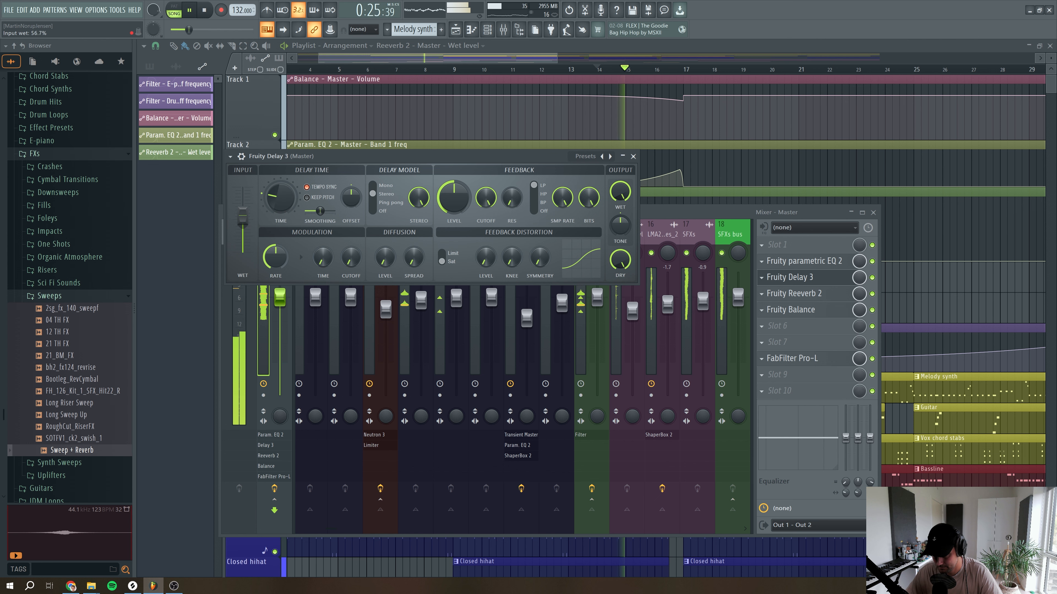
drag(243, 207, 243, 254)
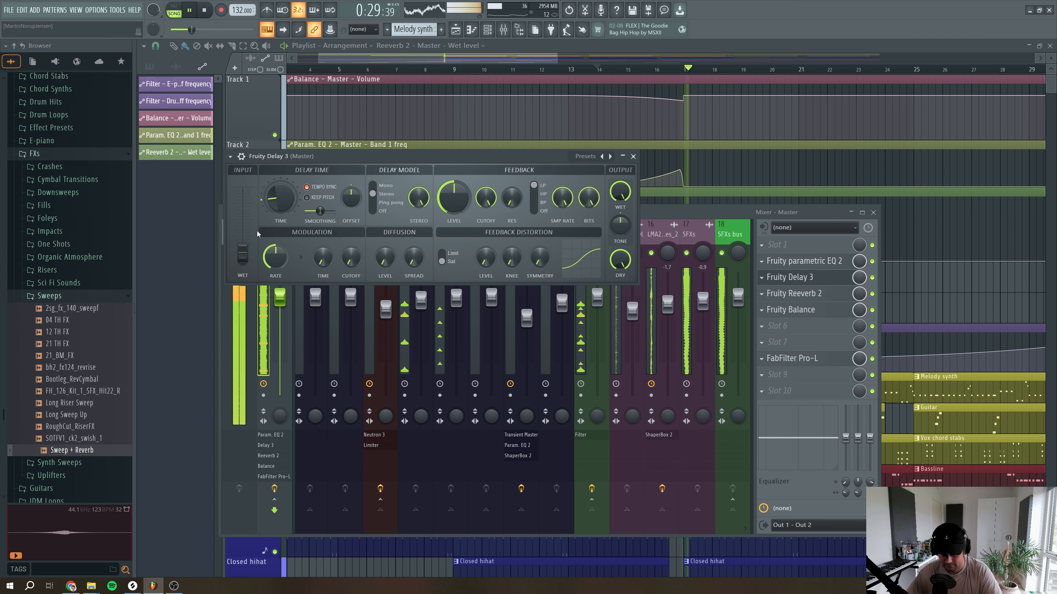
key(space)
key(space)
drag(246, 256, 246, 210)
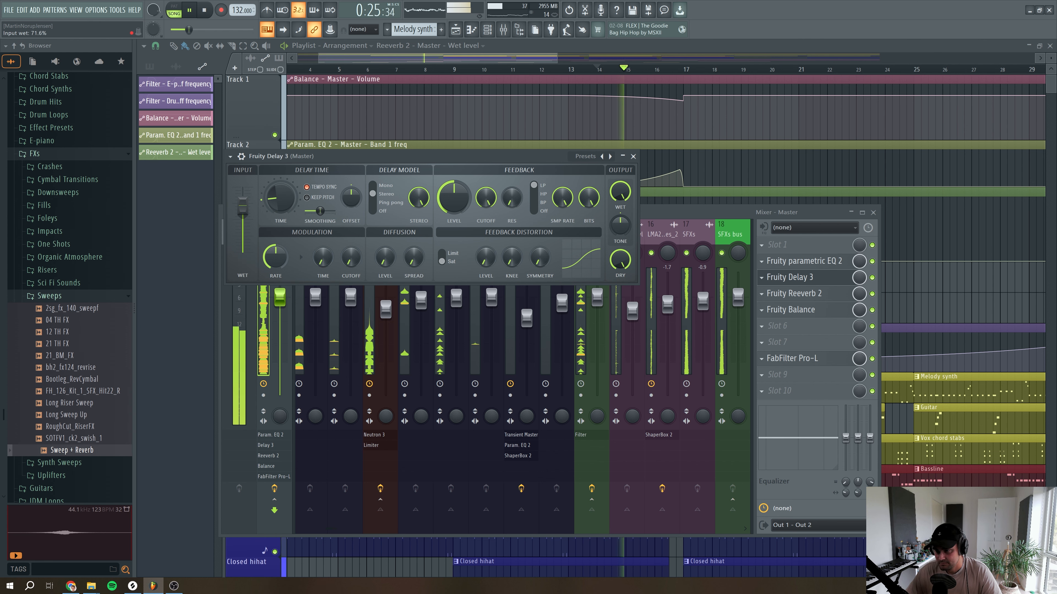
mouse_move(620, 192)
mouse_down()
mouse_move(620, 225)
mouse_move(620, 186)
mouse_move(617, 200)
mouse_up()
key(space)
key(space)
key(space)
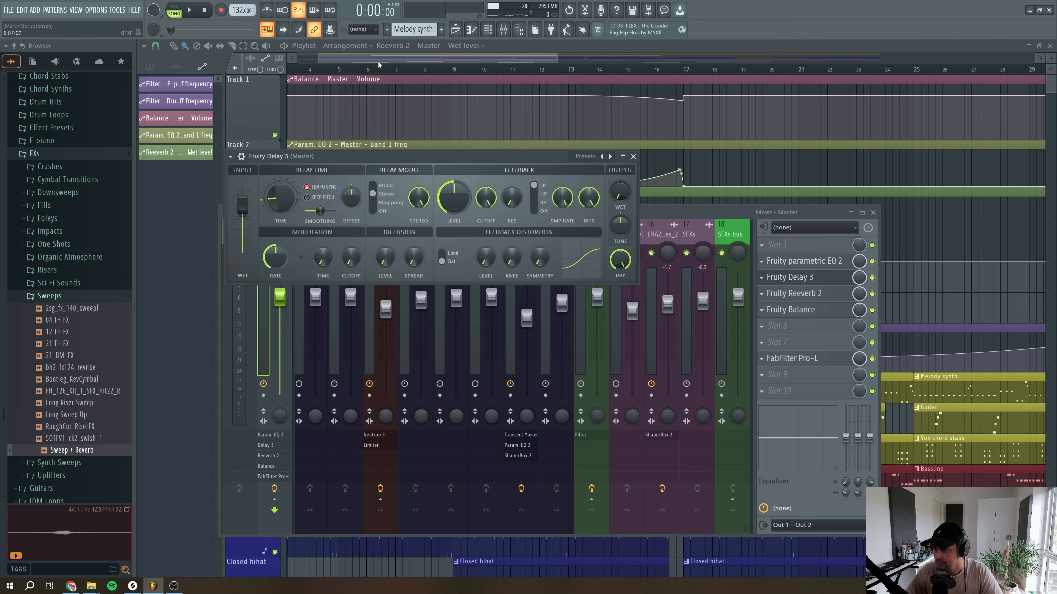
Create an automation clip for Fruity Delay 3's output wet and place it on Track 4 from bar 1 to bar 65
drag(378, 63, 354, 63)
click(503, 30)
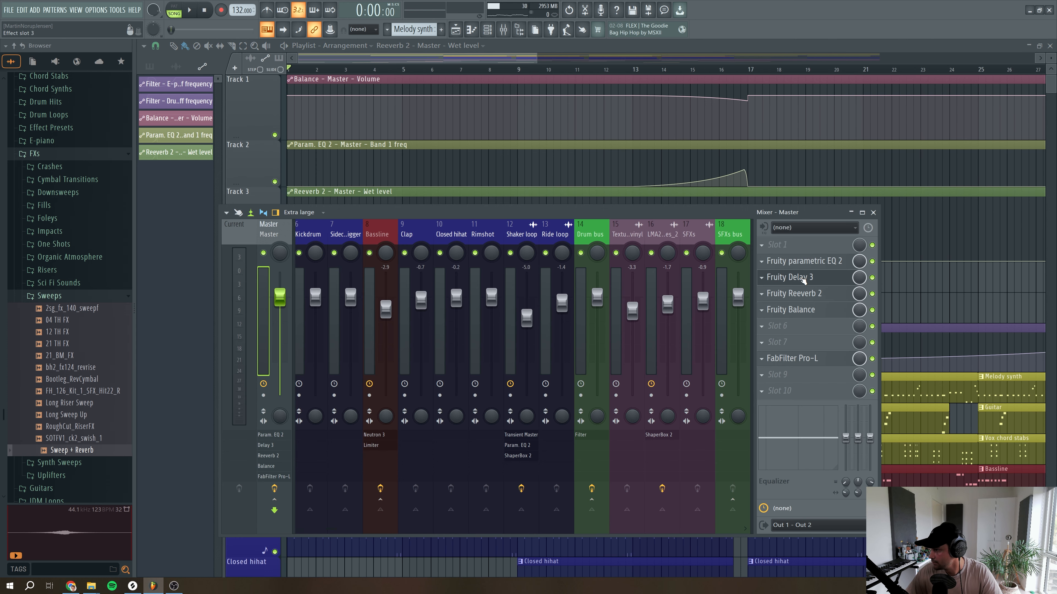
click(802, 278)
right_click(612, 191)
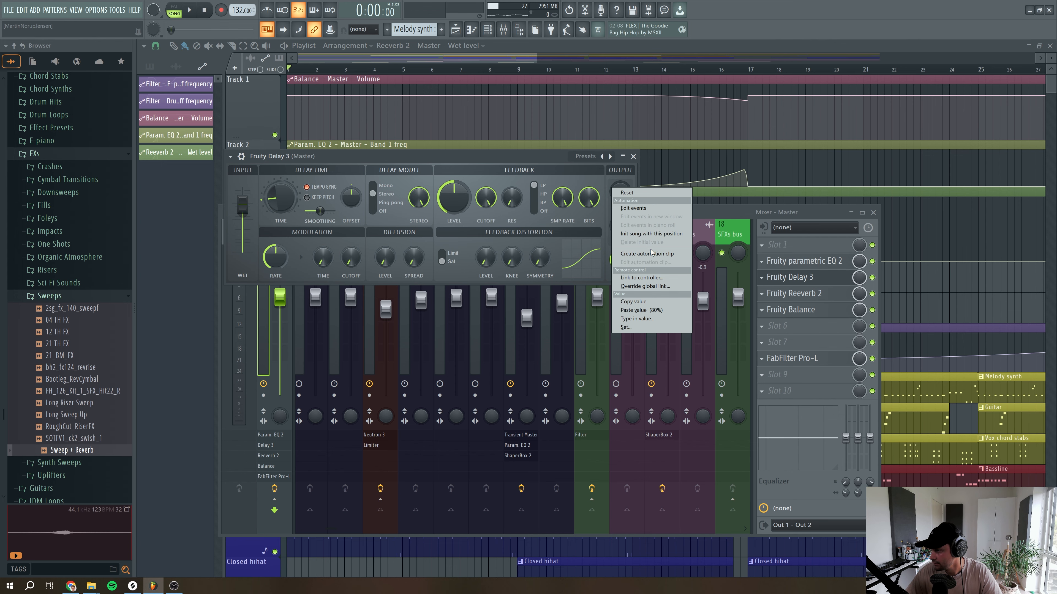
click(651, 253)
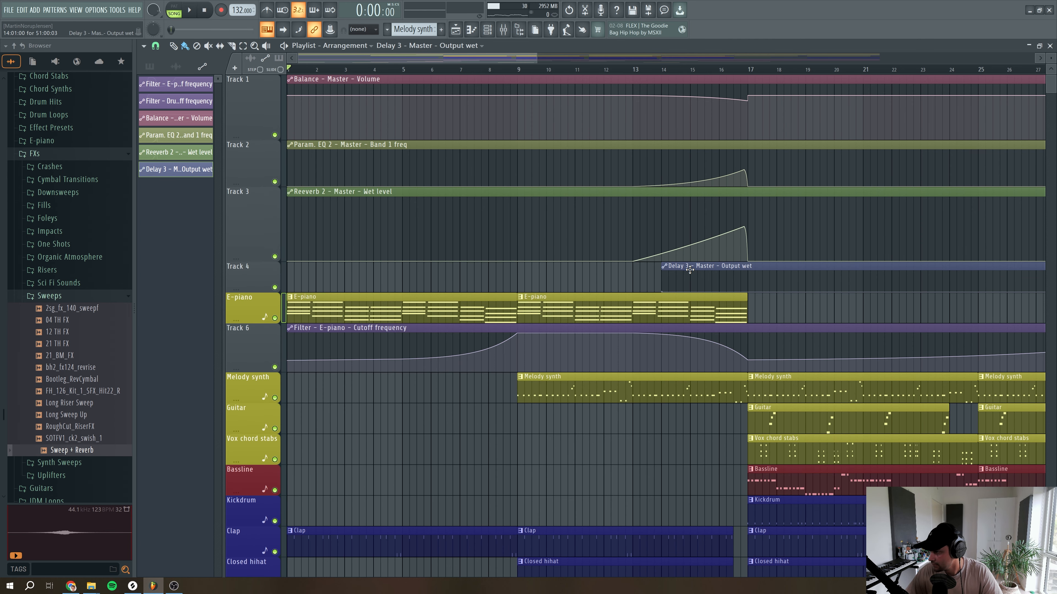
drag(690, 269, 316, 269)
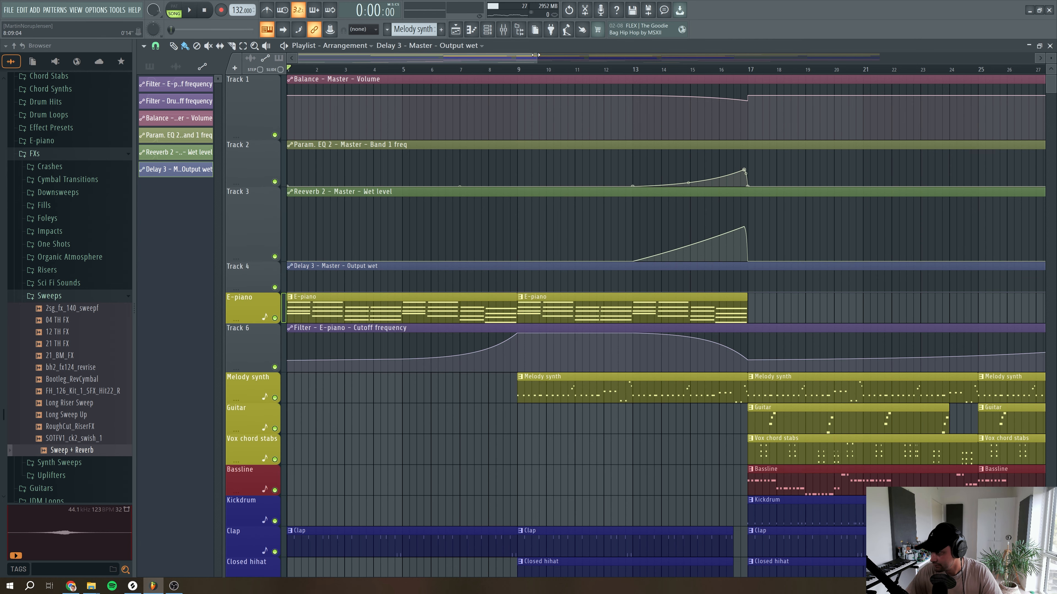
drag(536, 54, 811, 54)
drag(970, 266, 1007, 260)
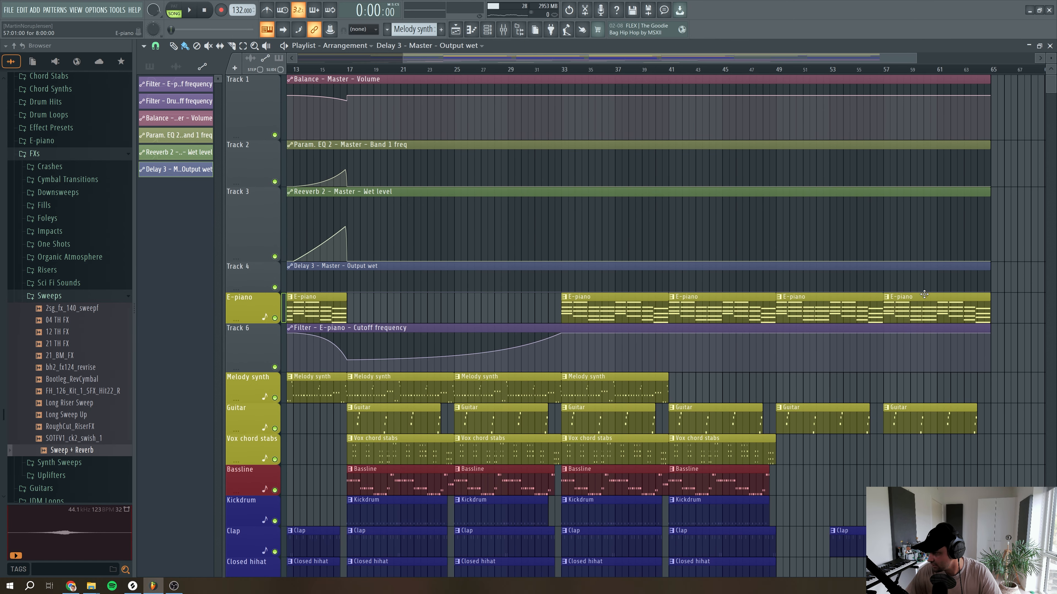
Enlarge Track 4 and add a raised point just before bar 17 in the delay output wet automation
drag(519, 57, 413, 57)
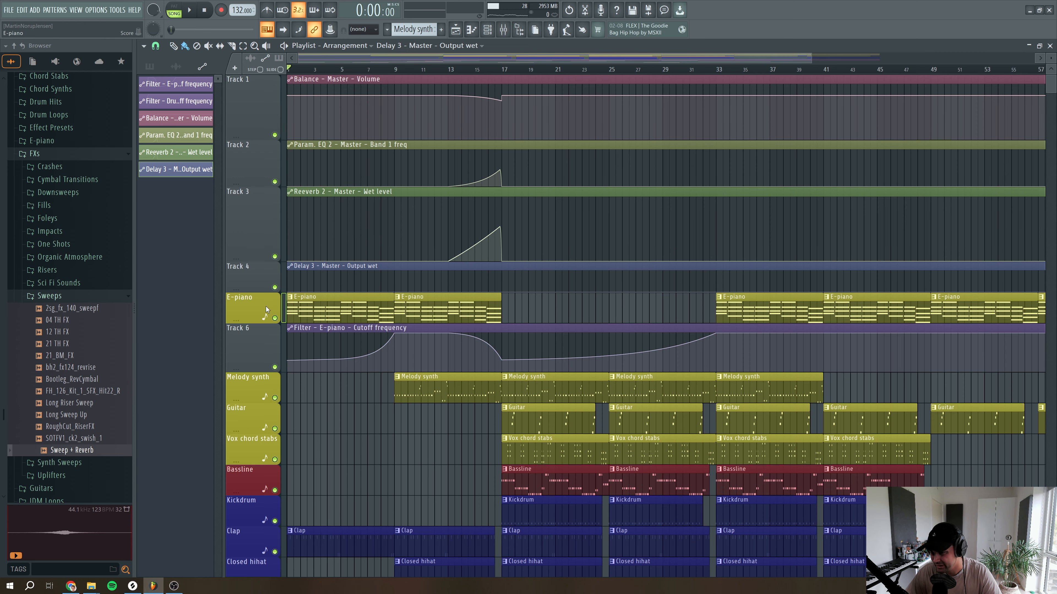
drag(252, 289, 254, 343)
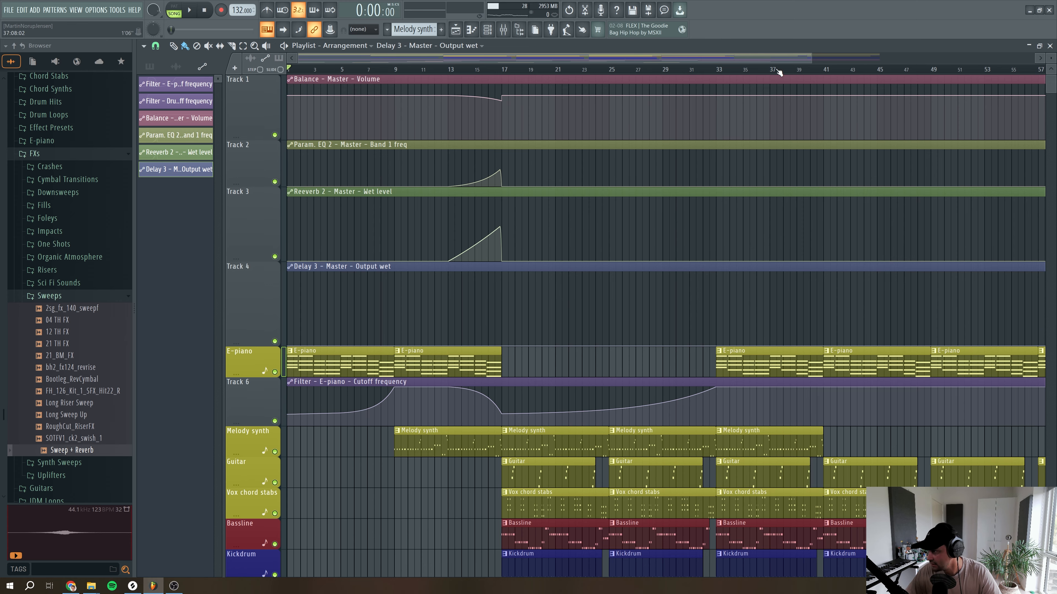
drag(809, 58, 530, 58)
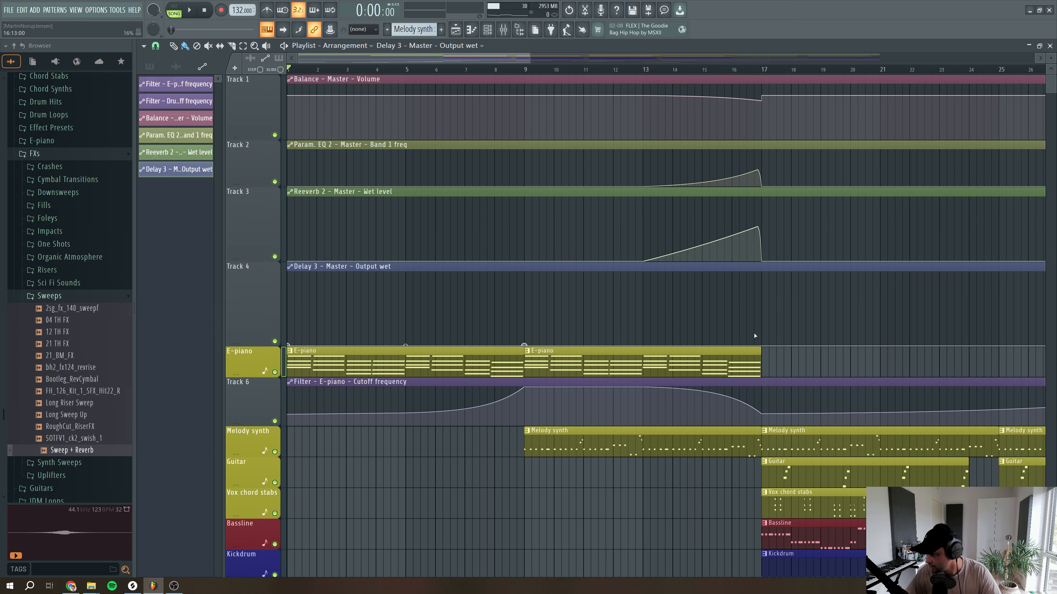
drag(756, 333, 755, 326)
Shape the delay output wet automation into a curve rising from bar 9, peaking just before bar 17 and dropping to zero at bar 17
drag(542, 57, 489, 58)
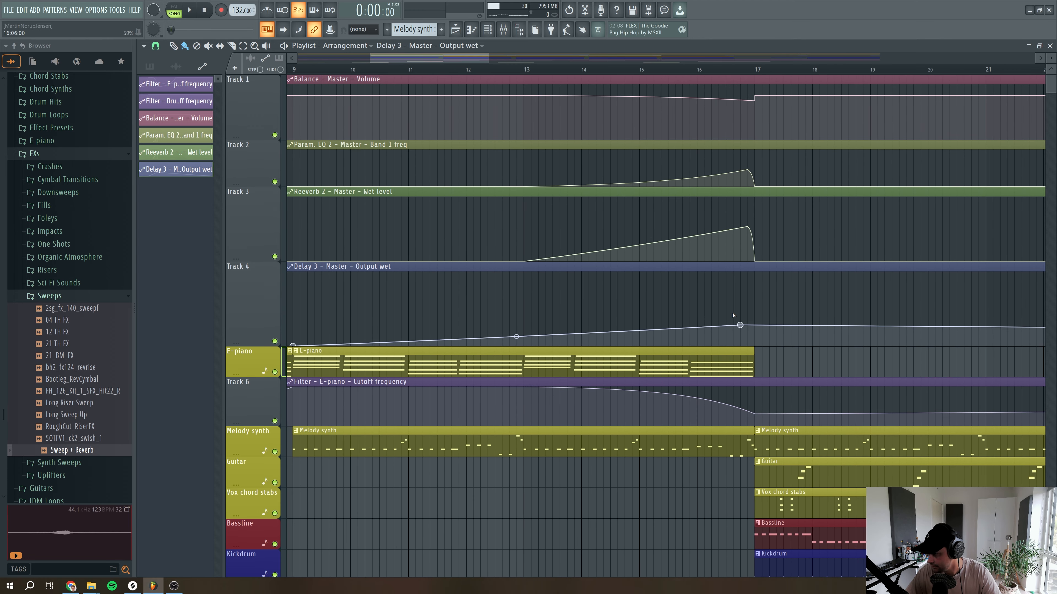
right_click(749, 321)
right_click(741, 326)
click(751, 336)
right_click(755, 341)
drag(755, 341, 754, 345)
drag(520, 335, 520, 341)
drag(748, 323, 748, 310)
Play the arrangement from just before bar 11 to check the delay automation through the transition at bar 17
key(space)
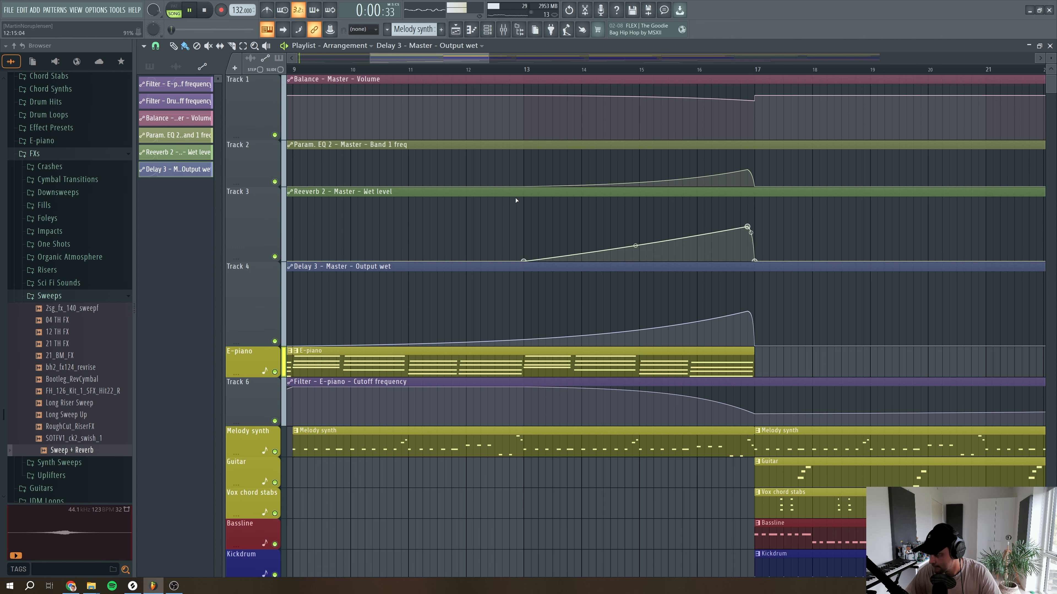
click(402, 68)
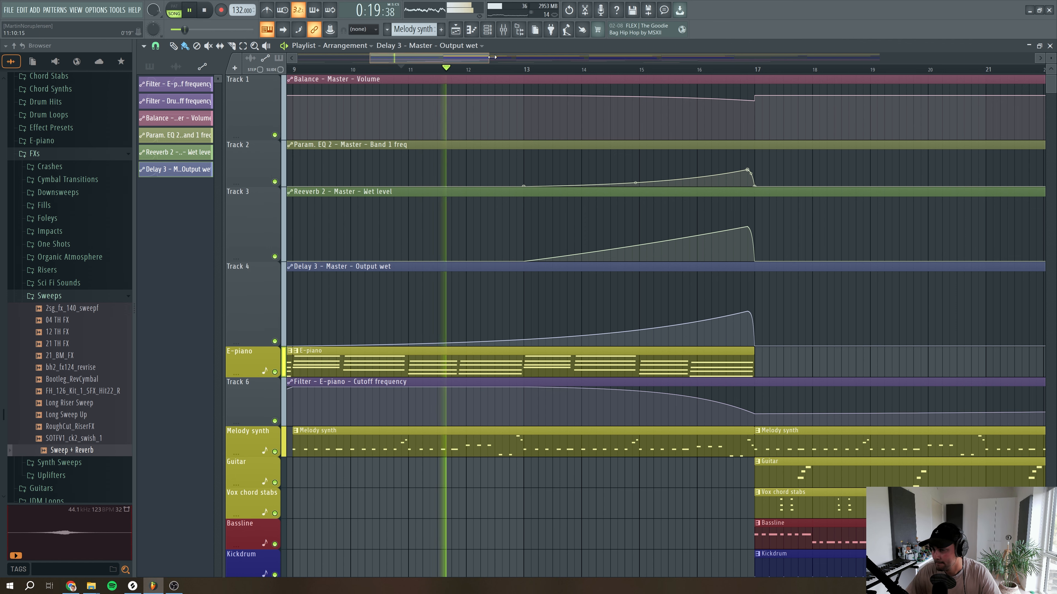
scroll(401, 348, down, 3)
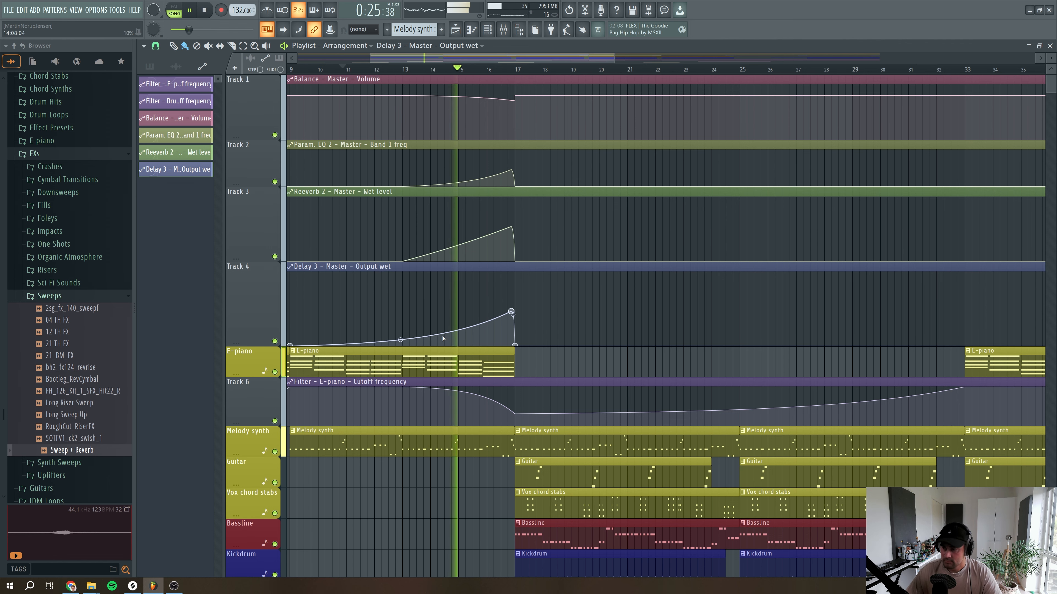
scroll(418, 269, down, 1)
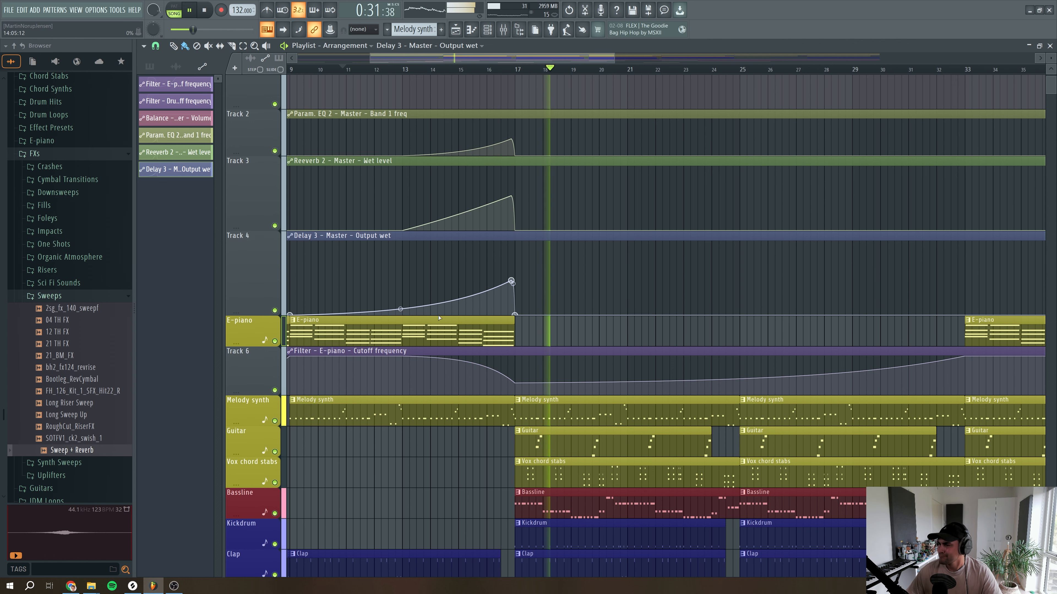
Stop playback and insert an empty track between the delay output wet automation and the E-piano track
scroll(518, 436, down, 2)
key(space)
right_click(246, 257)
click(282, 449)
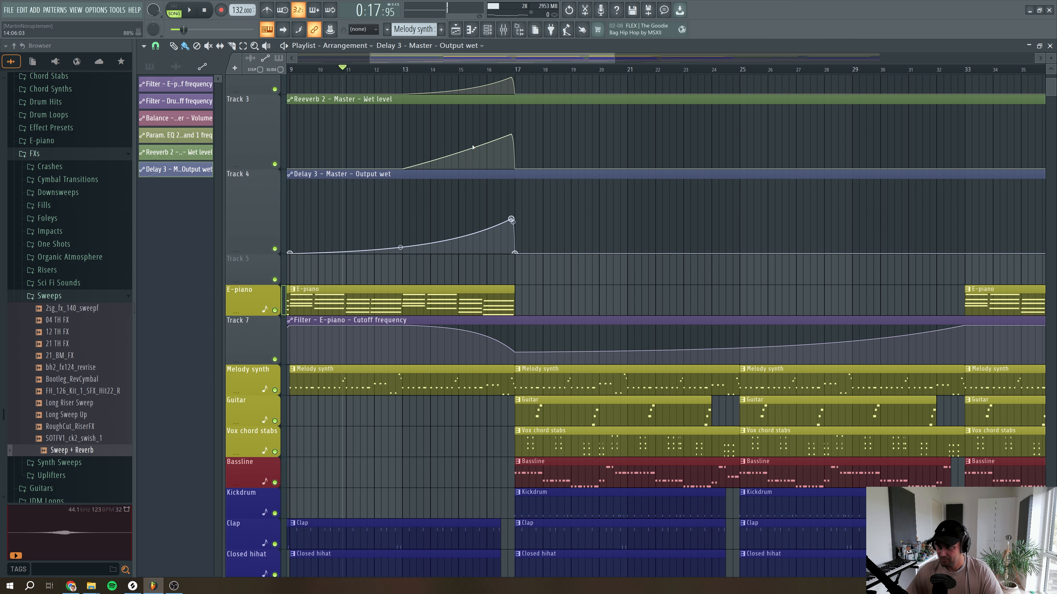
Move the master's EQ, delay and reverb up one effect slot and load kHs Stereo in slot 4, before Fruity Balance
click(503, 30)
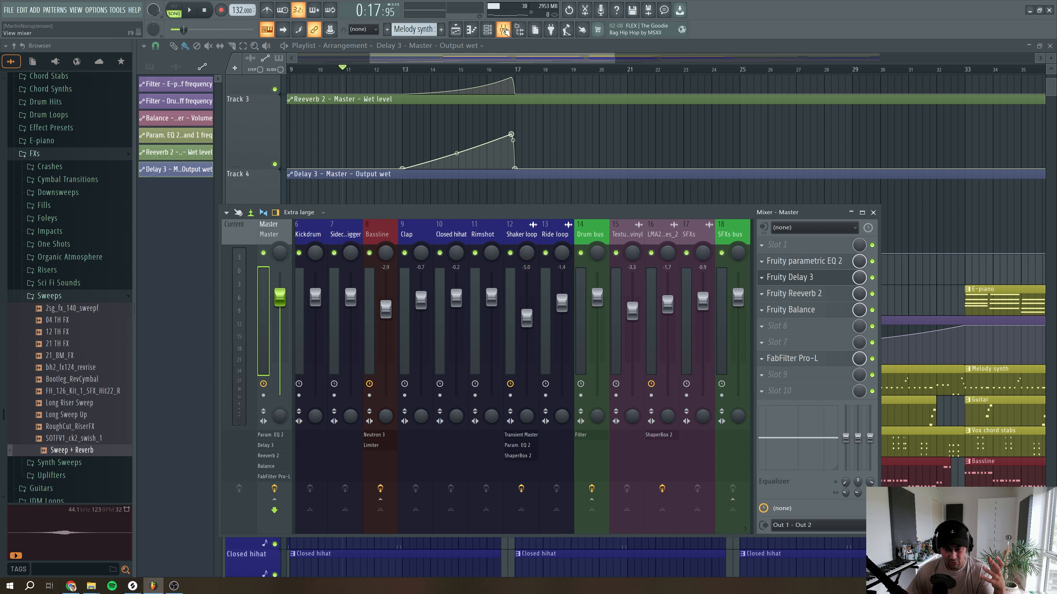
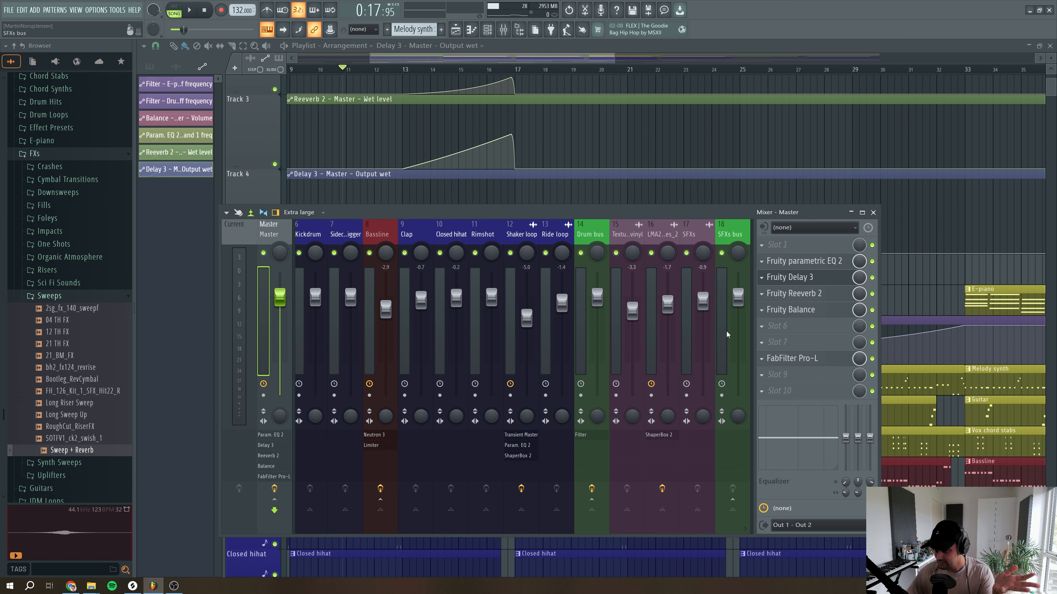
mouse_move(802, 267)
mouse_down()
mouse_move(803, 249)
mouse_move(802, 280)
mouse_up()
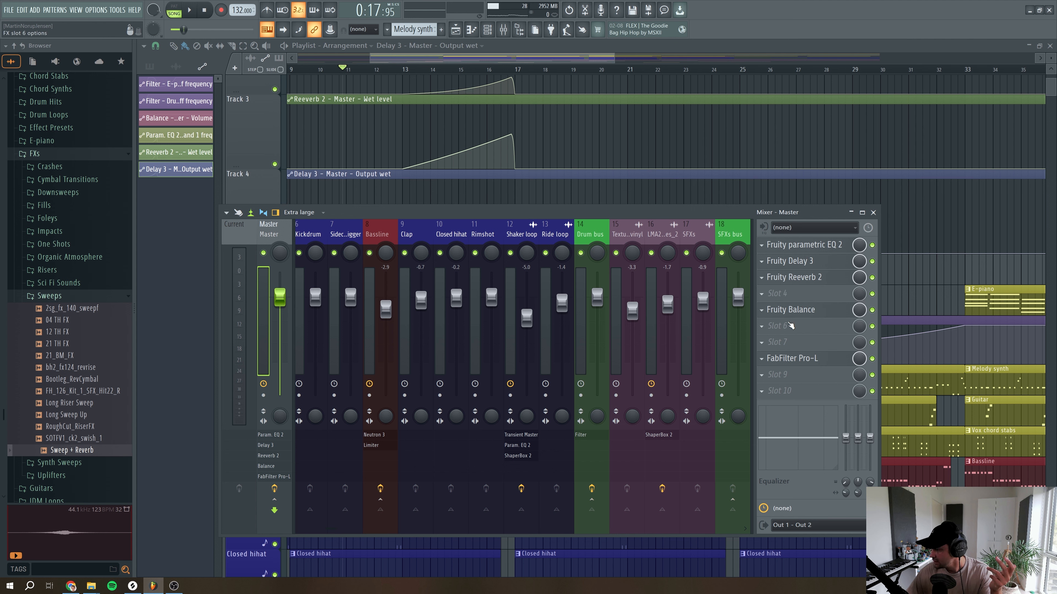
click(761, 295)
mouse_move(906, 381)
click(978, 421)
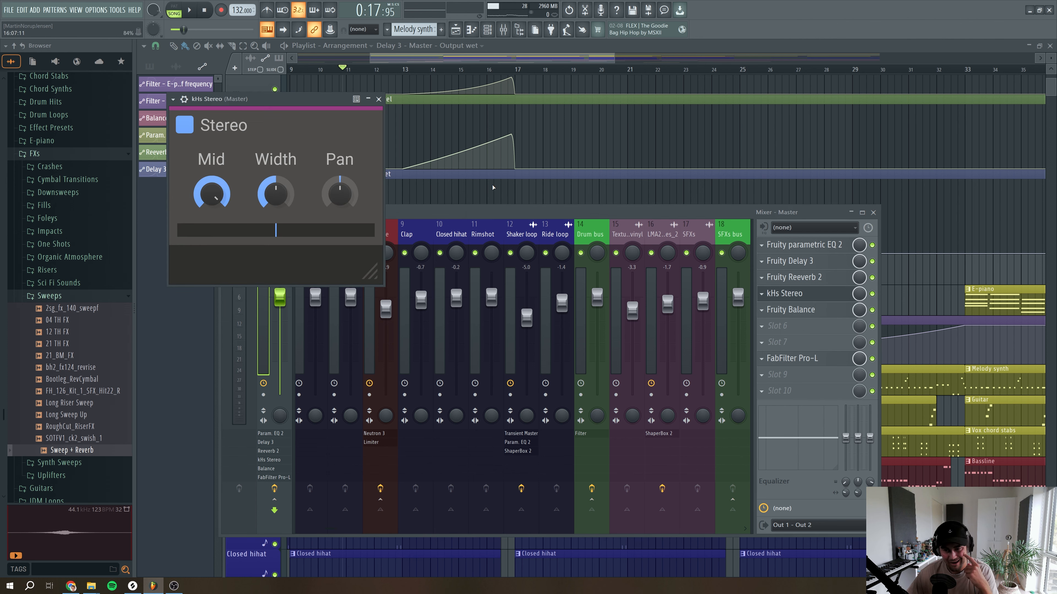
Create an automation clip for the kHs Stereo width on Track 5 and enlarge that track
click(330, 30)
drag(275, 194, 276, 194)
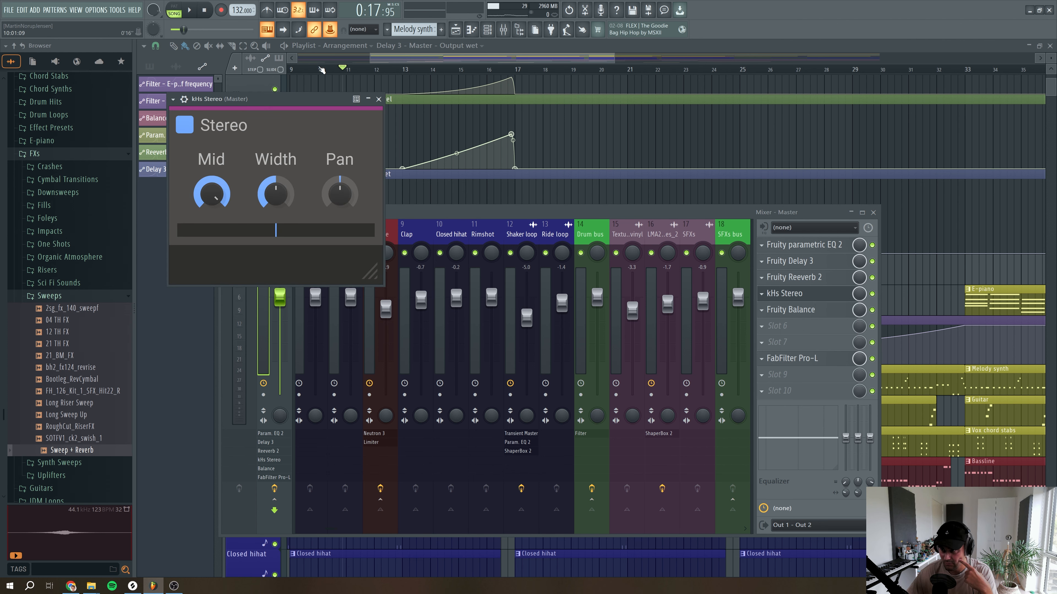
right_click(330, 28)
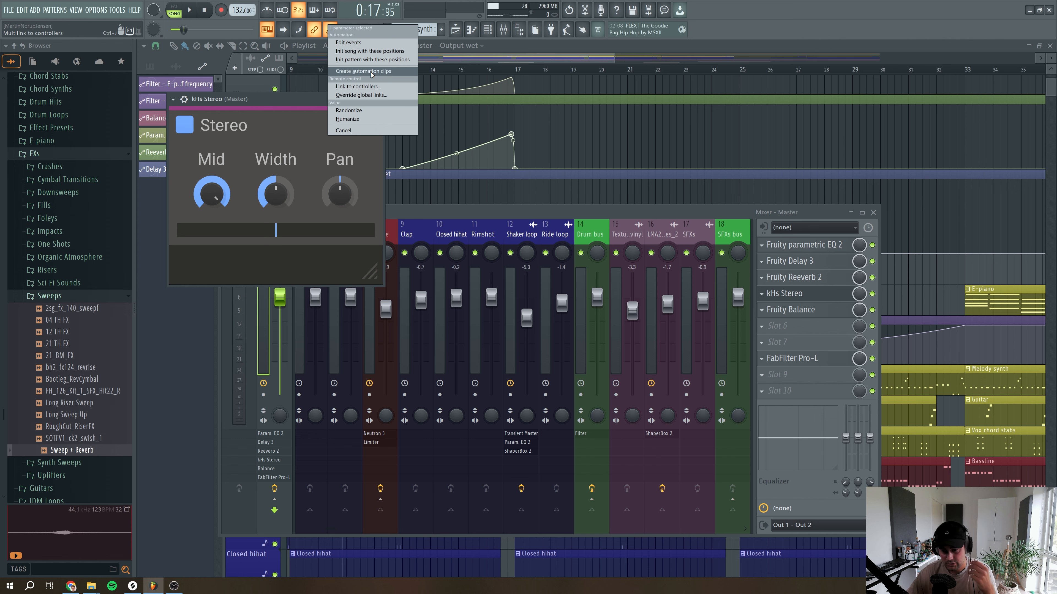
click(371, 72)
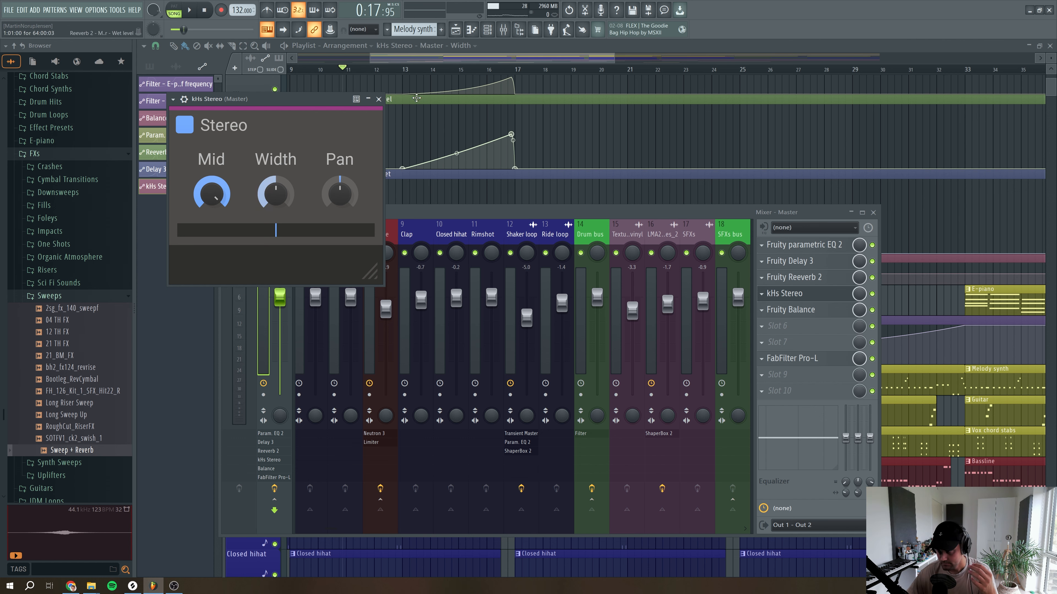
key(F12)
drag(376, 262, 135, 245)
drag(235, 281, 235, 324)
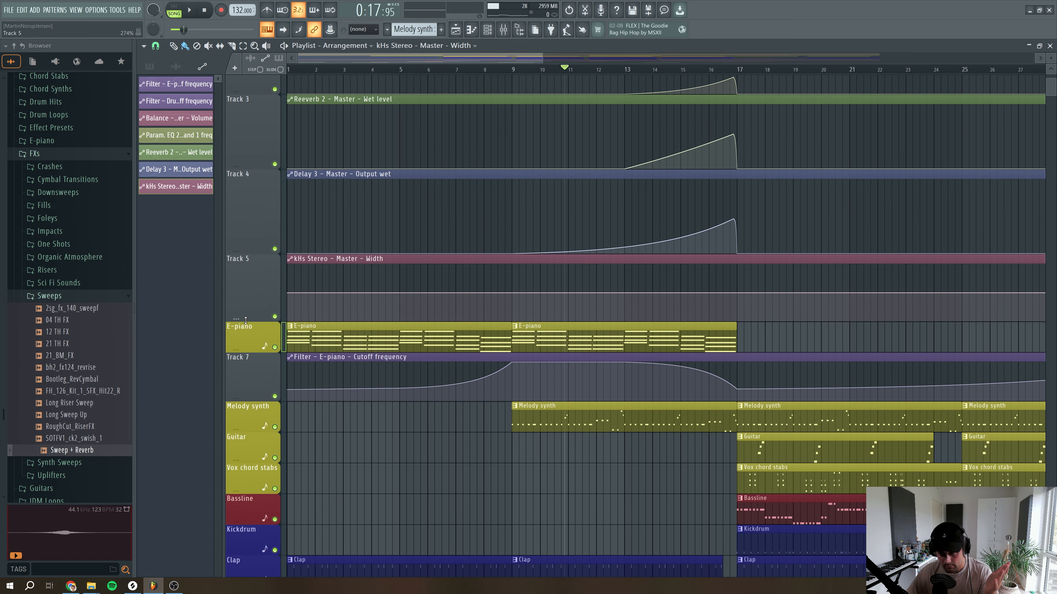
Extend the stereo width automation to about bar 65, moving its end point there and restoring the point's original value by copy and paste
drag(384, 57, 767, 65)
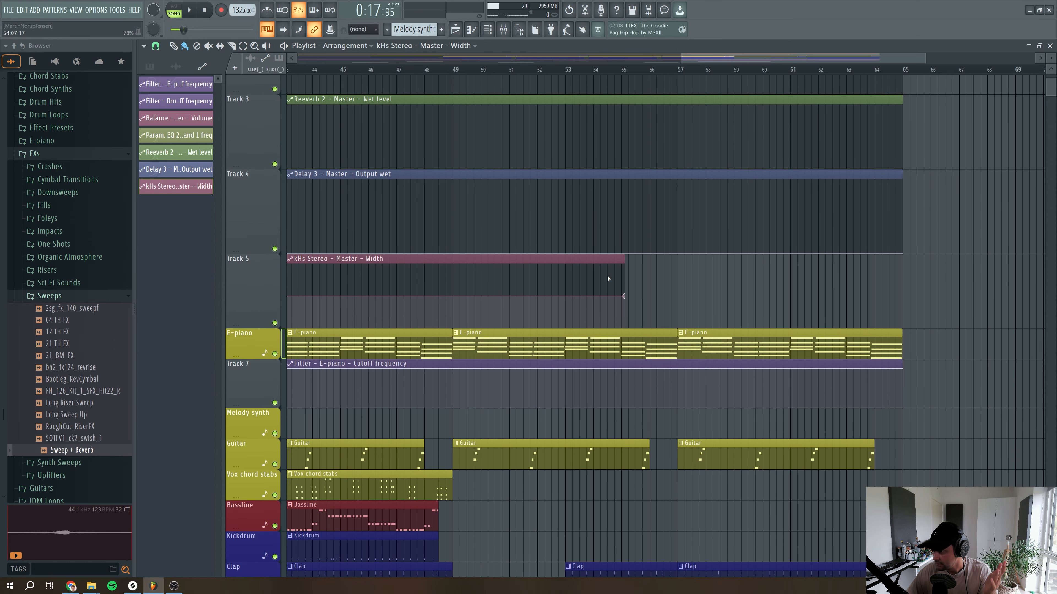
drag(622, 254, 905, 255)
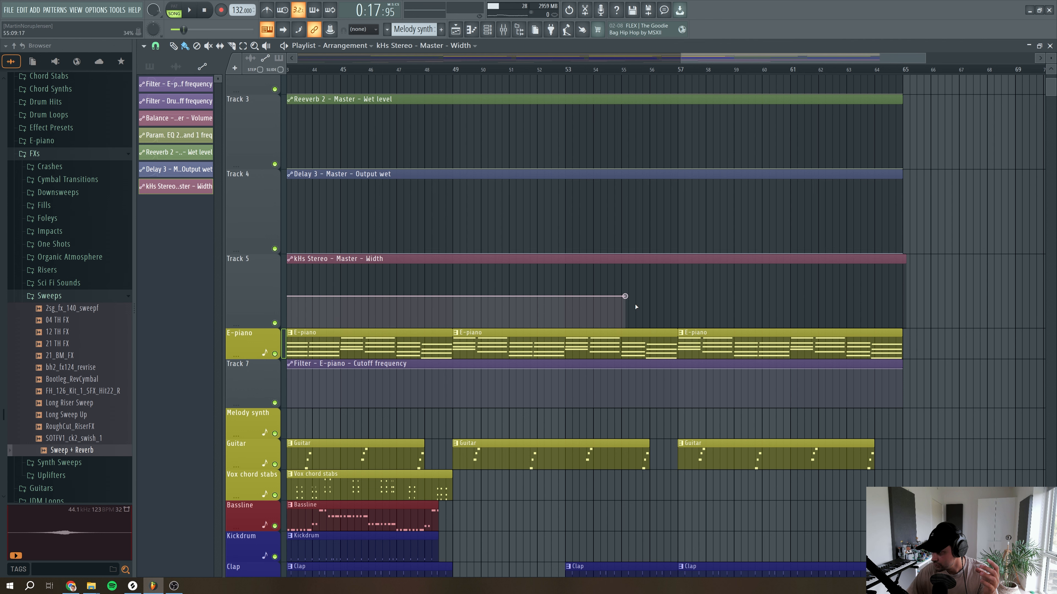
right_click(627, 296)
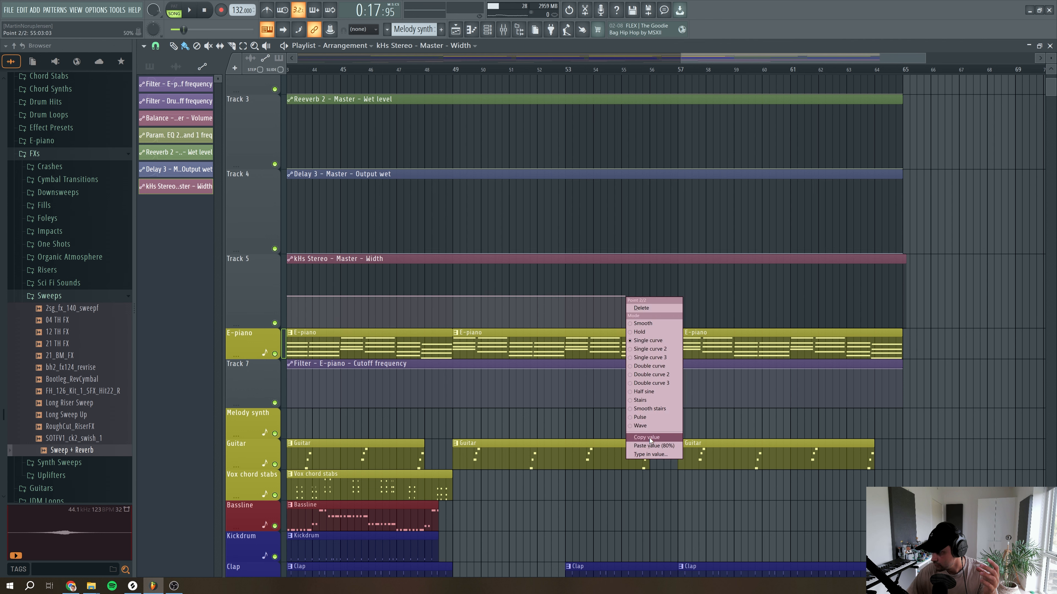
click(649, 439)
drag(626, 296, 900, 292)
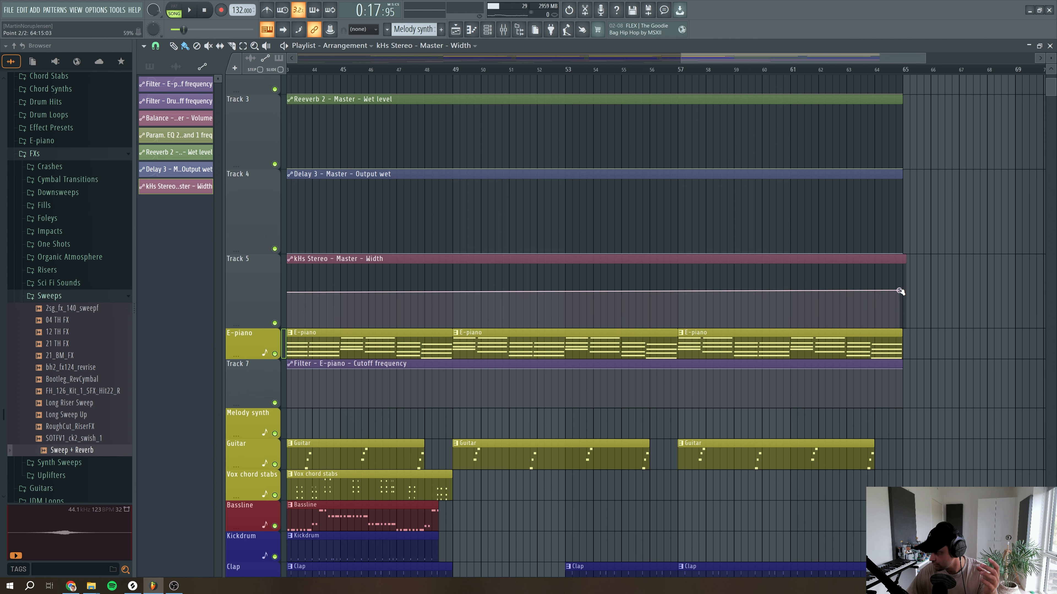
right_click(901, 292)
click(931, 433)
Add a point at bar 13 of the stereo width automation and paste the copied width value into it
drag(691, 59, 374, 63)
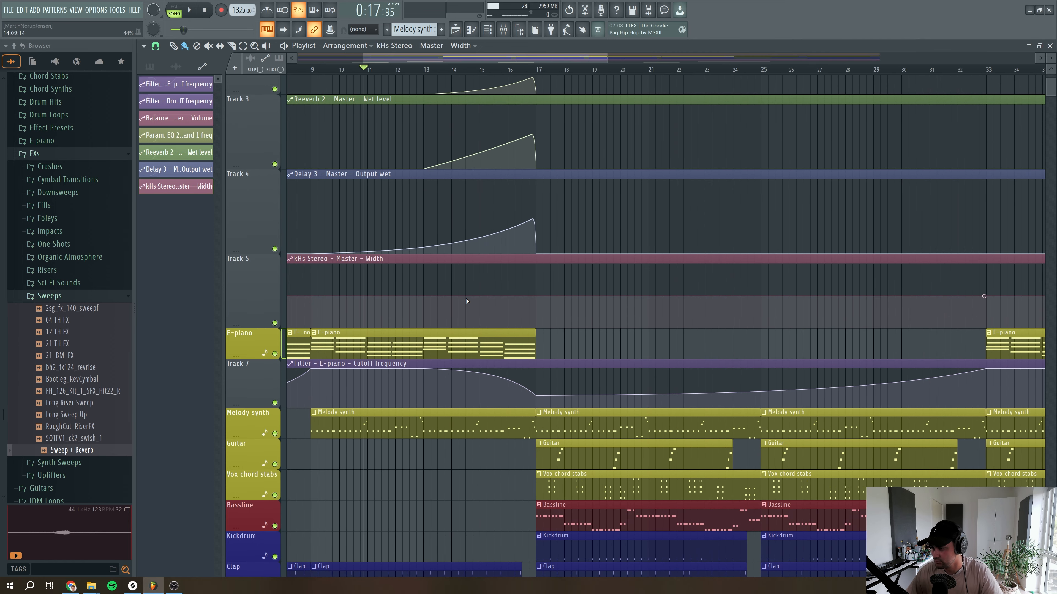
right_click(425, 296)
click(454, 445)
Shape the stereo width automation to narrow from bar 13 to 25% at bar 17 and jump straight back to the copied value there
drag(606, 57, 490, 60)
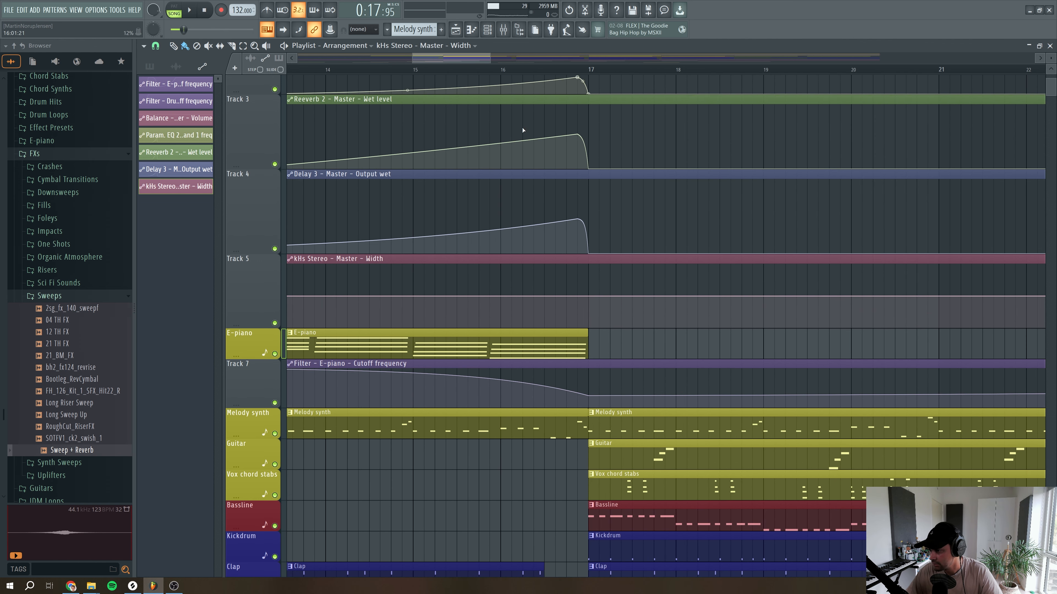
right_click(588, 307)
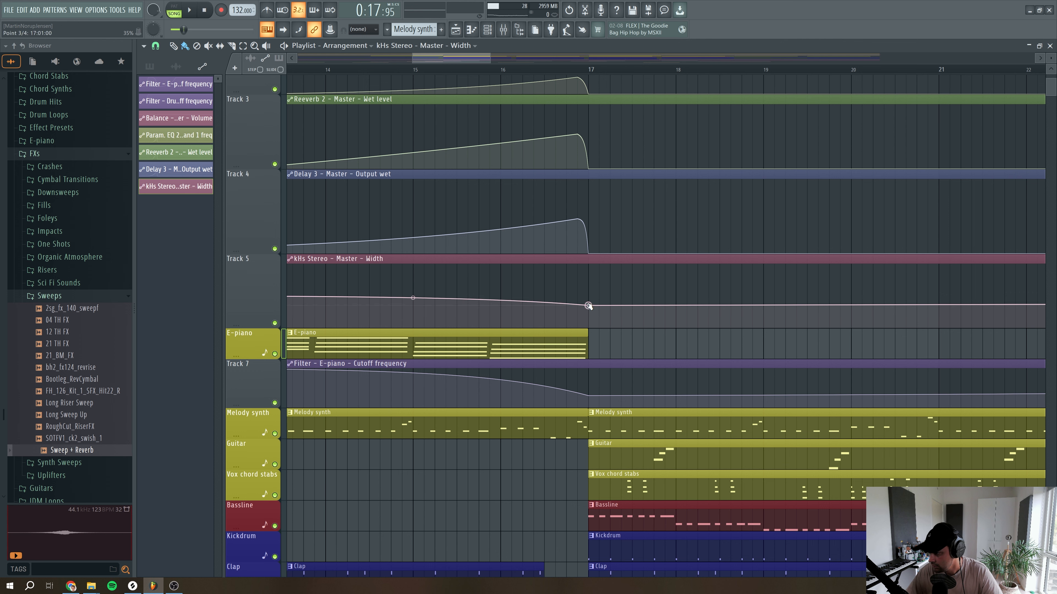
right_click(588, 297)
right_click(588, 297)
click(631, 448)
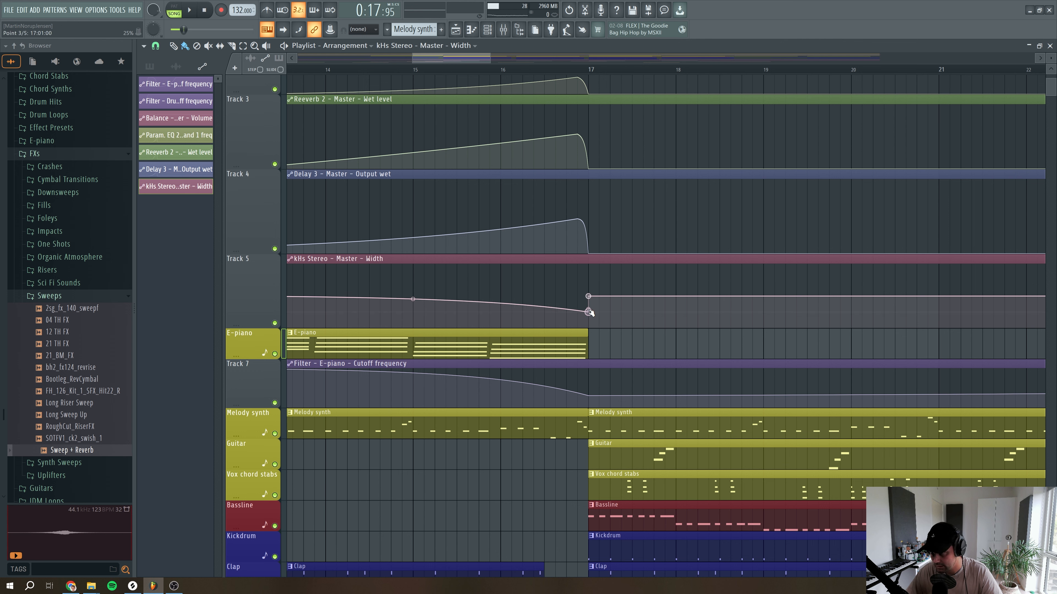
drag(422, 60, 348, 56)
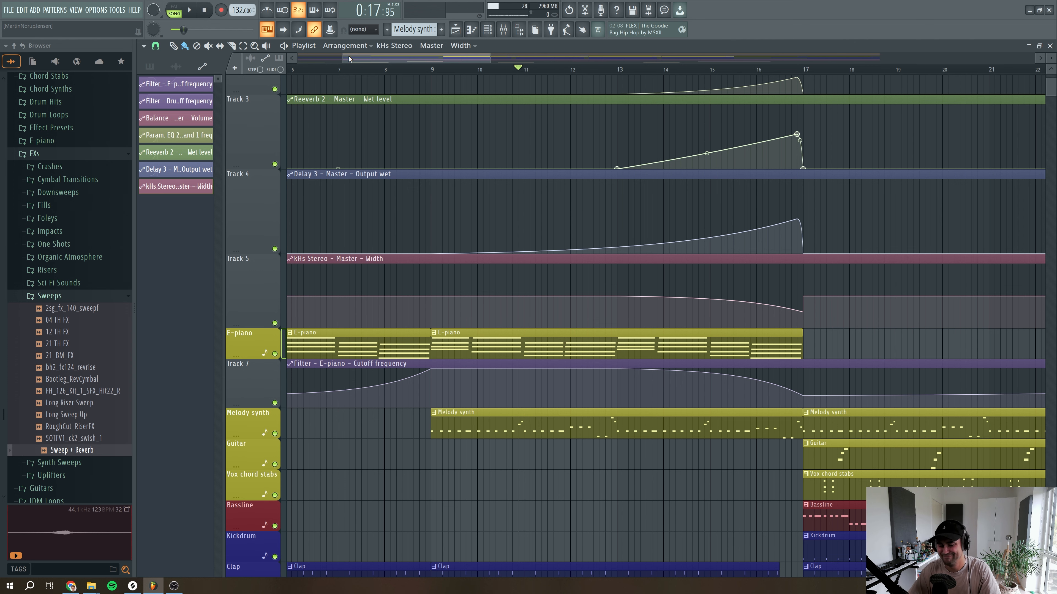
Play the build-up from about bar 13 into the drop at bar 17 to hear the existing master automations
drag(488, 59, 568, 60)
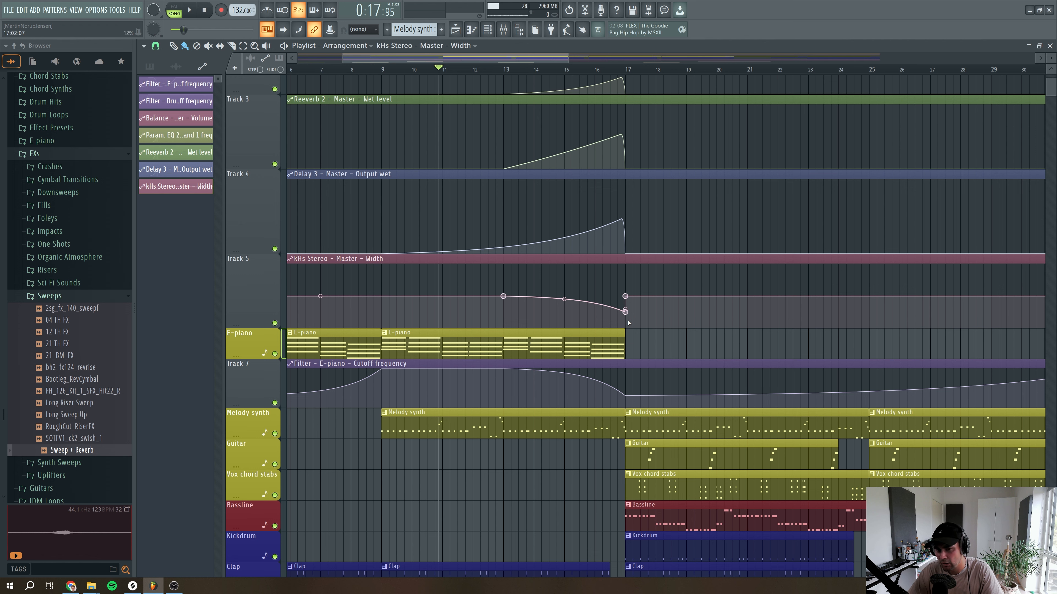
key(space)
click(507, 70)
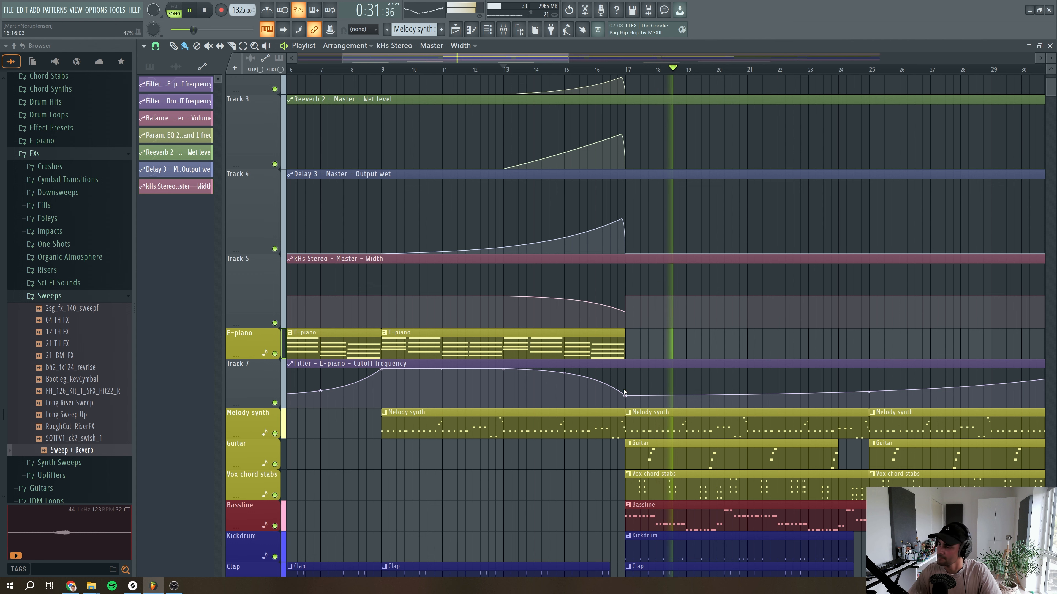
key(space)
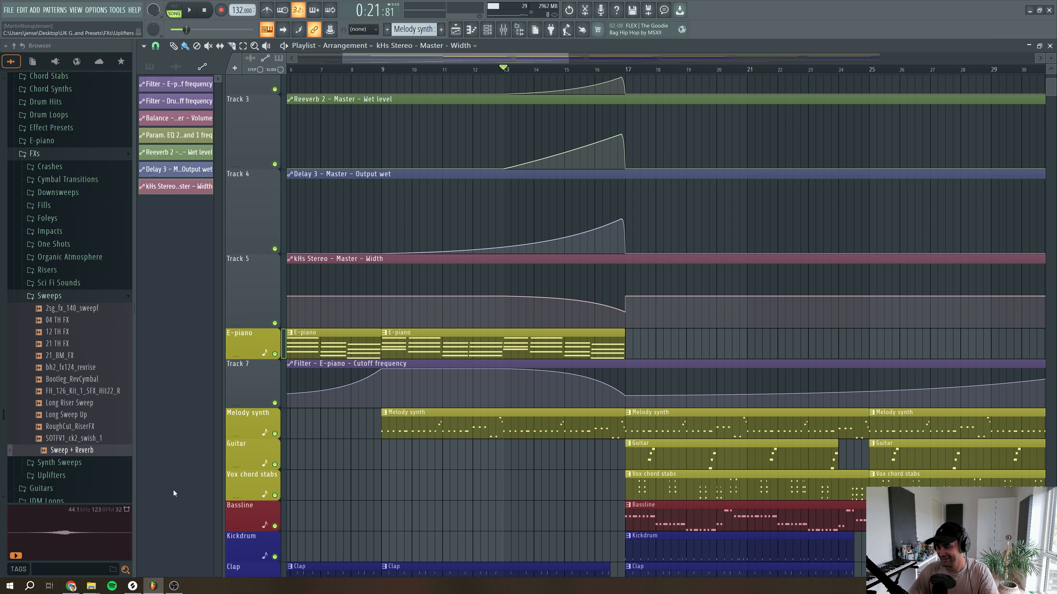
Insert an empty playlist track directly above the Bassline track
right_click(238, 514)
click(294, 538)
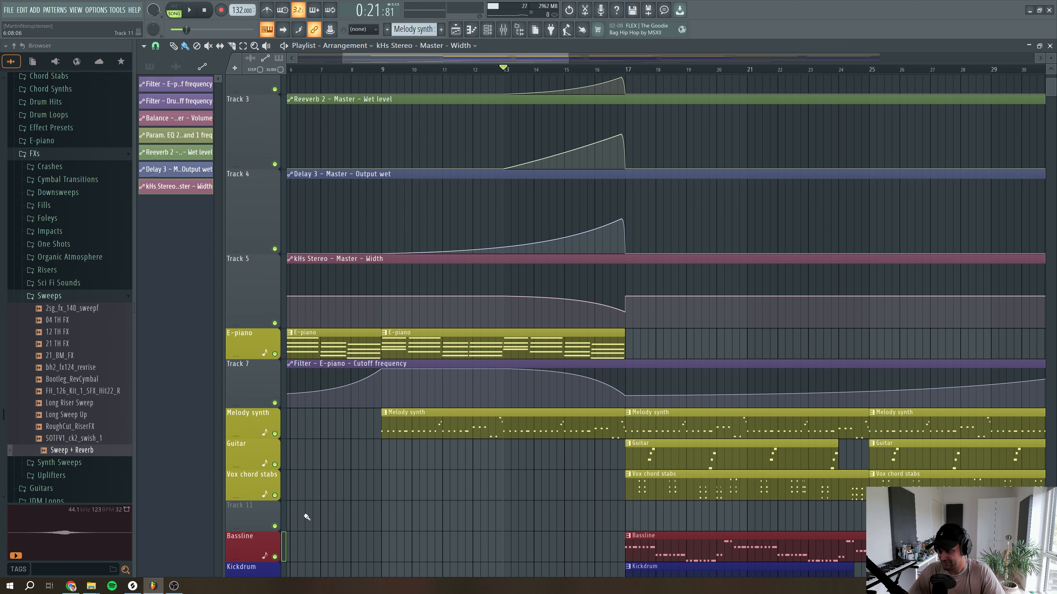
scroll(361, 64, down, 4)
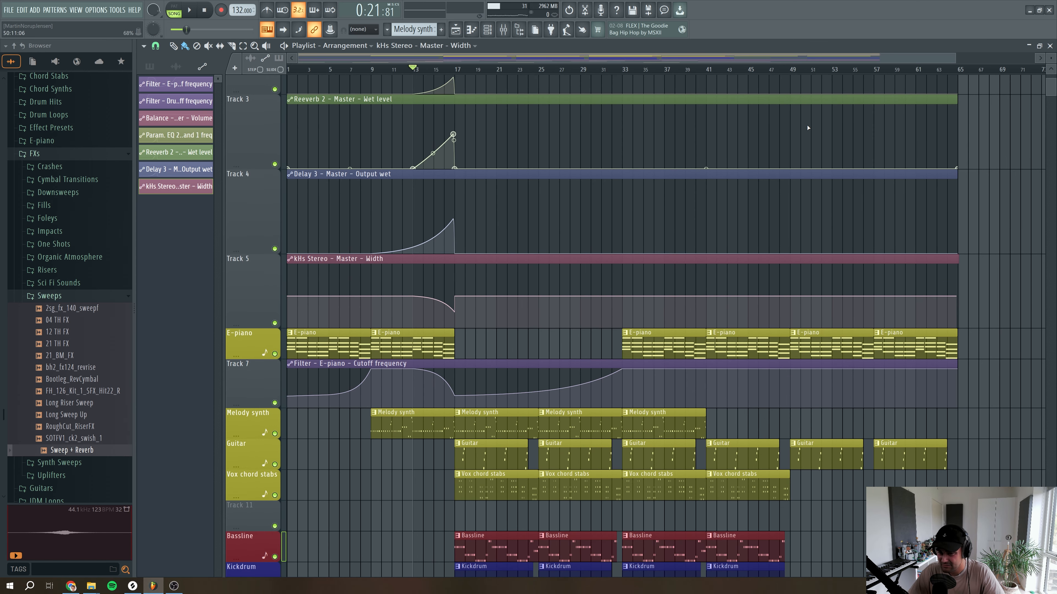
scroll(633, 158, down, 3)
scroll(633, 158, down, 3)
key(space)
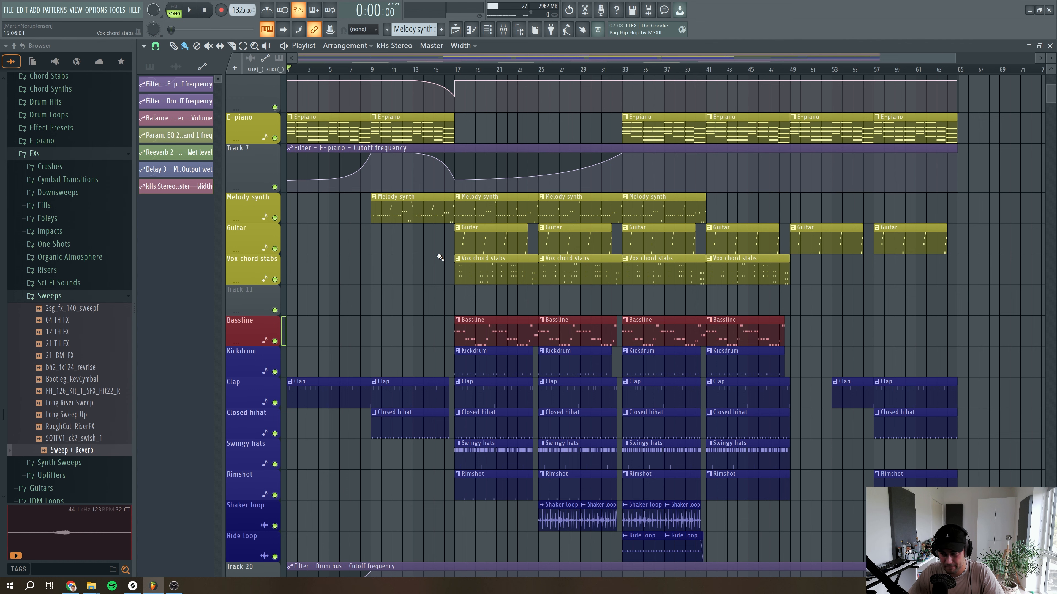
Load kHs Tape Stop into effect slot 2 of the Instrument bus mixer track
click(513, 33)
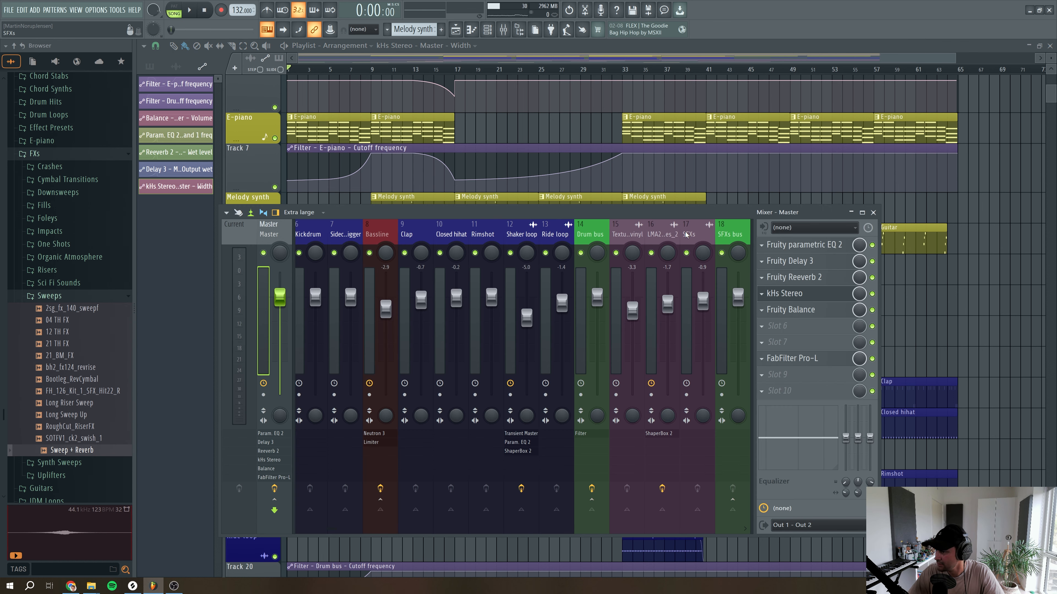
click(373, 230)
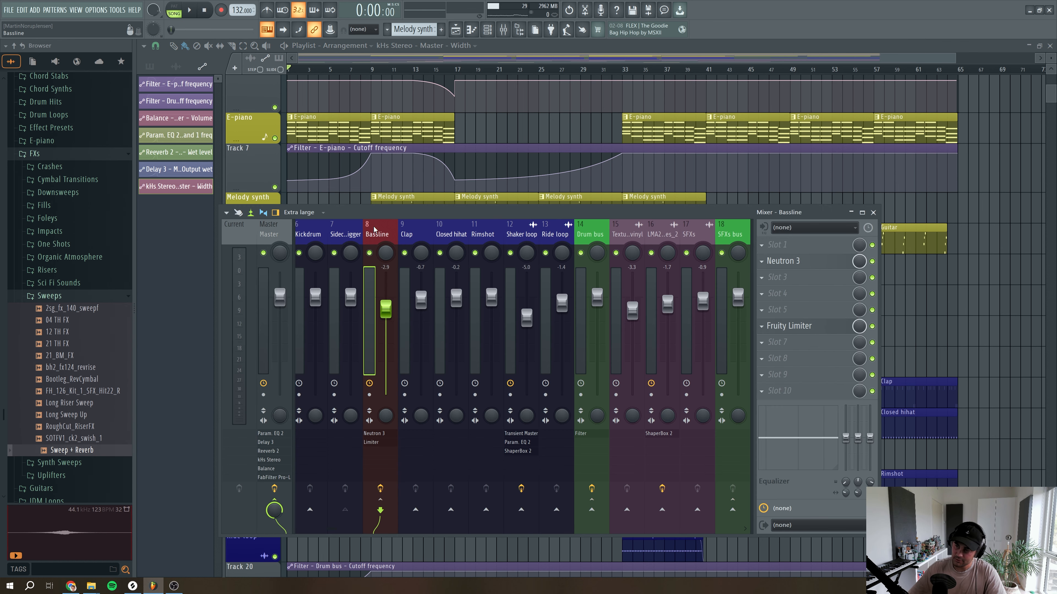
scroll(374, 229, up, 3)
scroll(374, 230, up, 2)
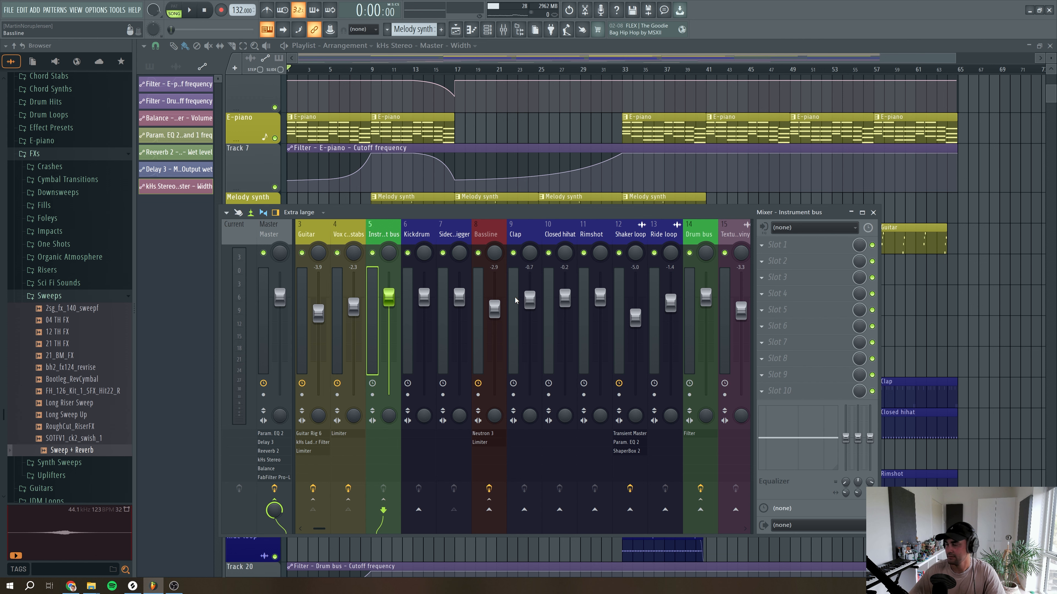
click(767, 269)
mouse_move(772, 273)
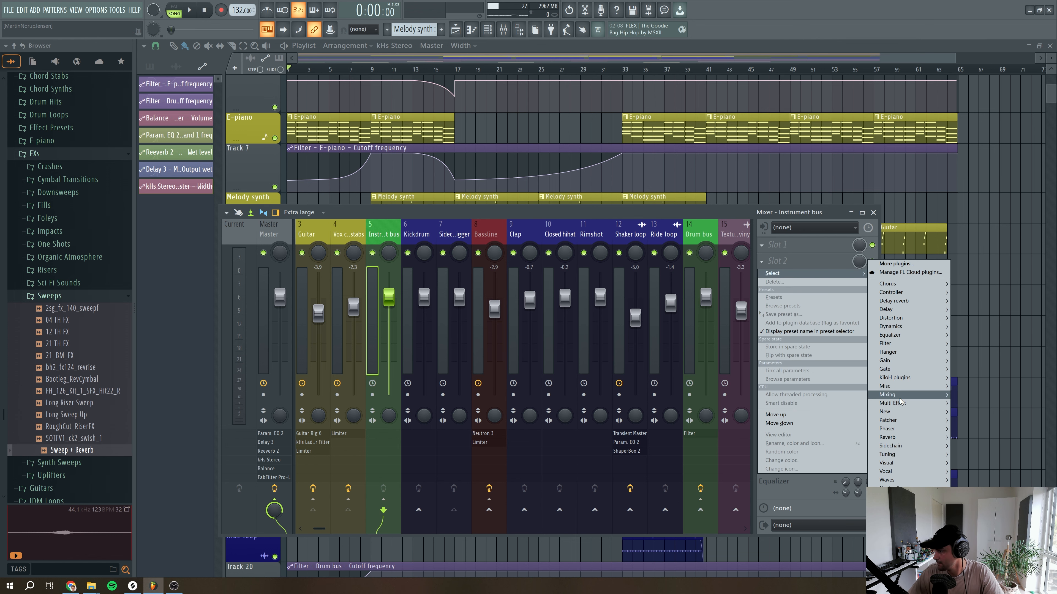
mouse_move(897, 379)
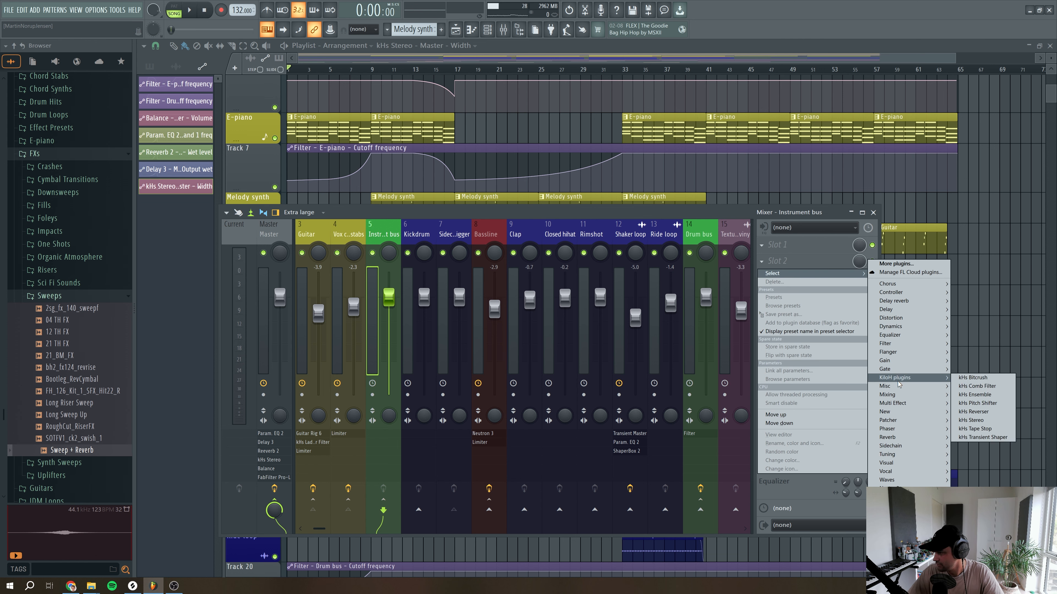
click(974, 429)
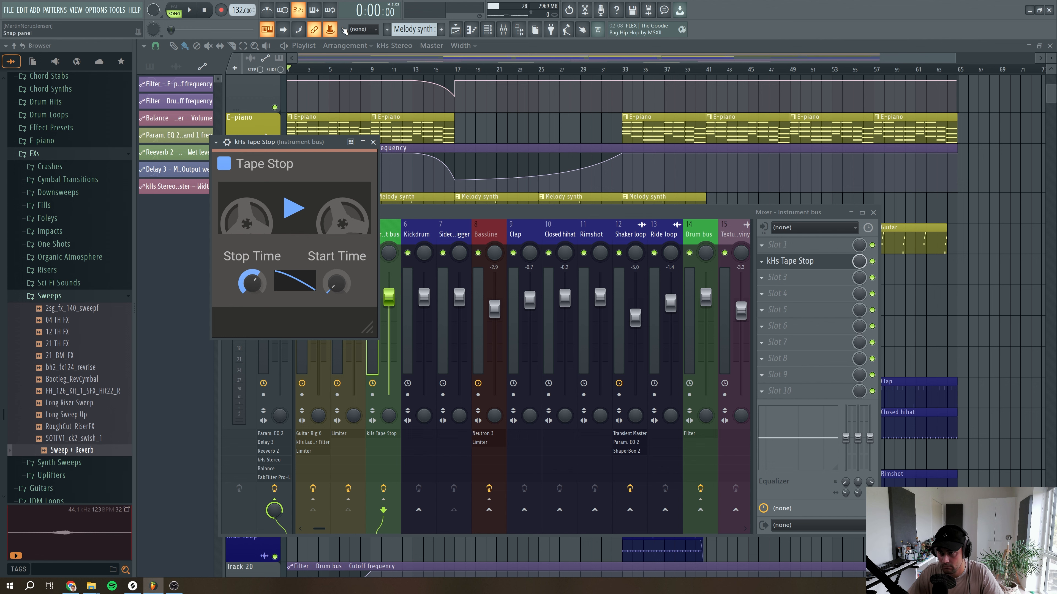
Create an automation clip for the Tape Stop's Play parameter and make its playlist track taller
right_click(331, 31)
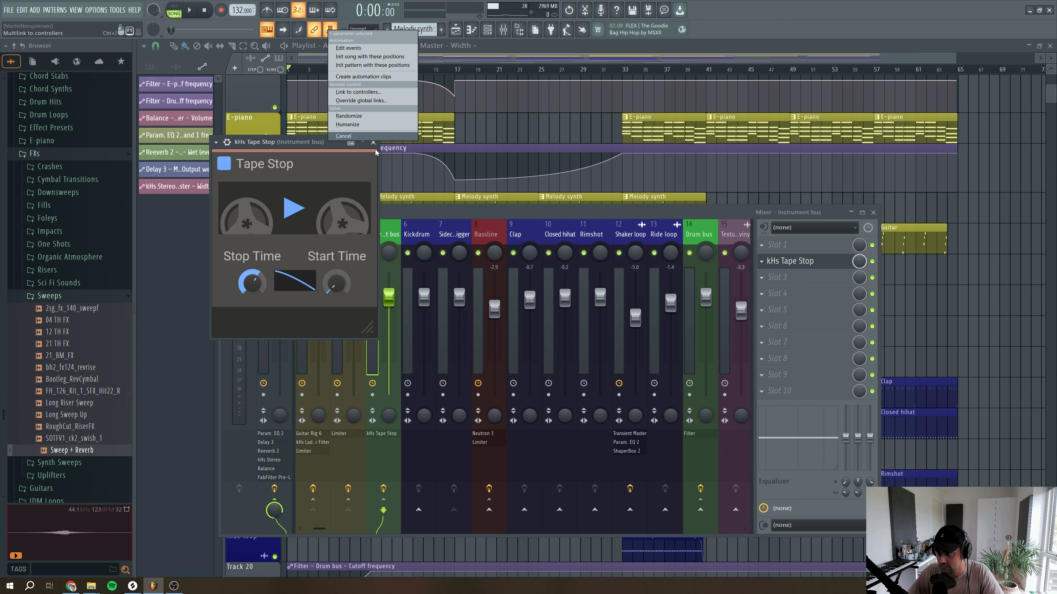
click(366, 78)
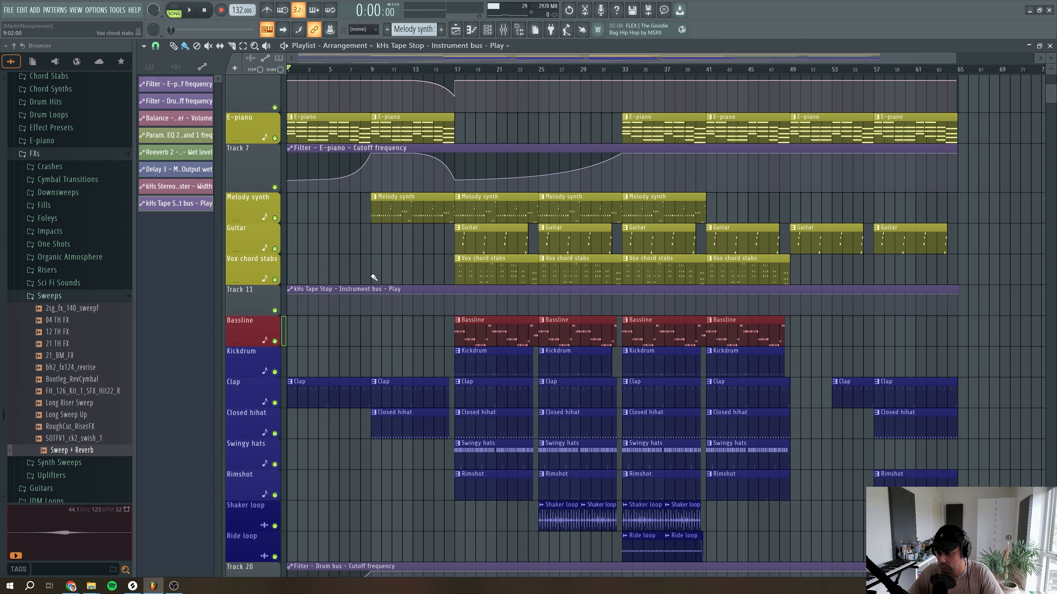
scroll(363, 258, down, 5)
scroll(359, 299, up, 8)
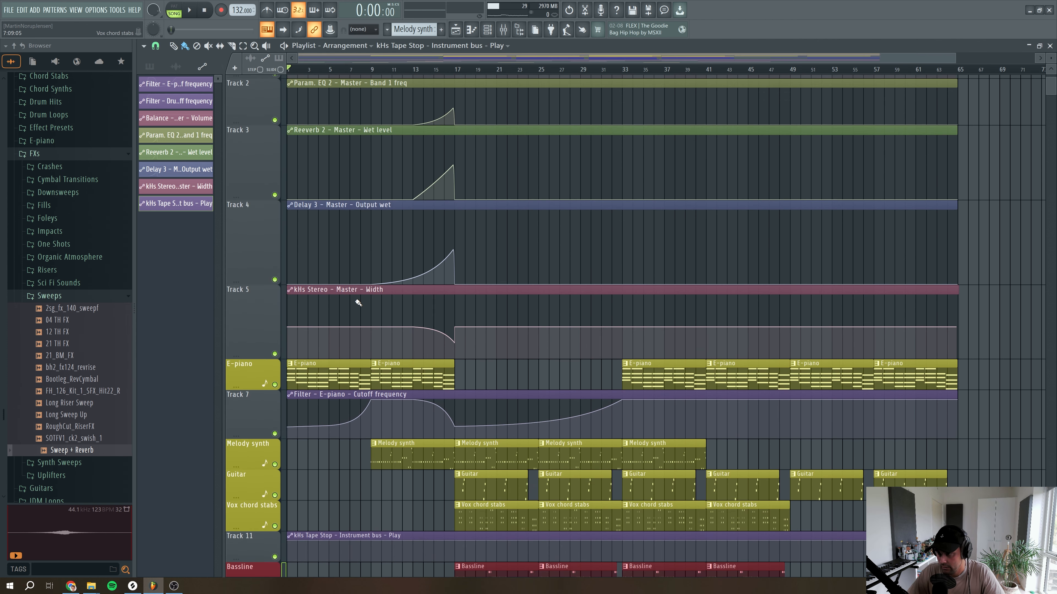
scroll(358, 303, down, 3)
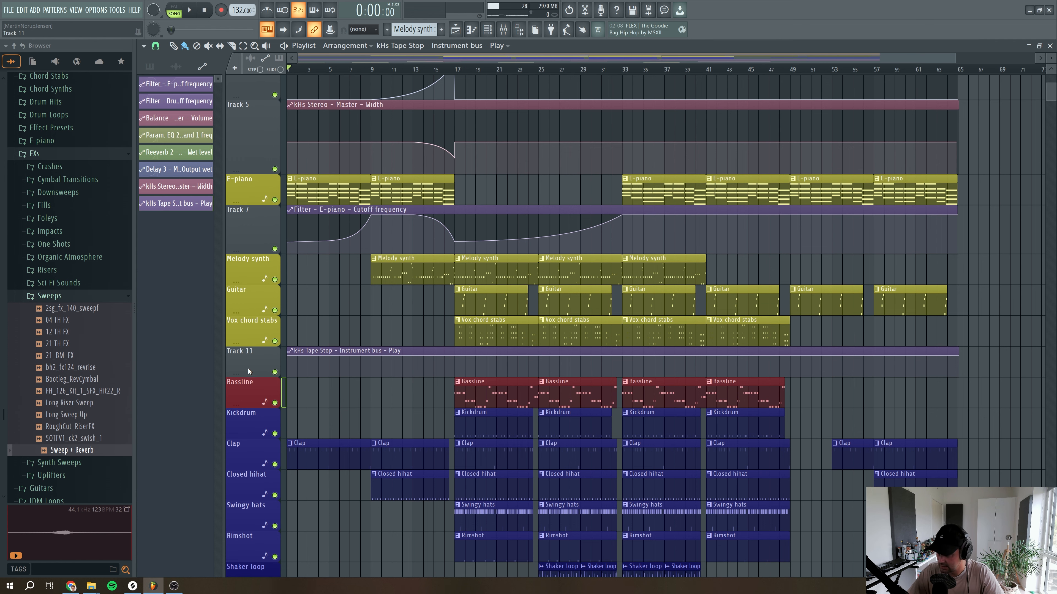
drag(252, 377, 251, 398)
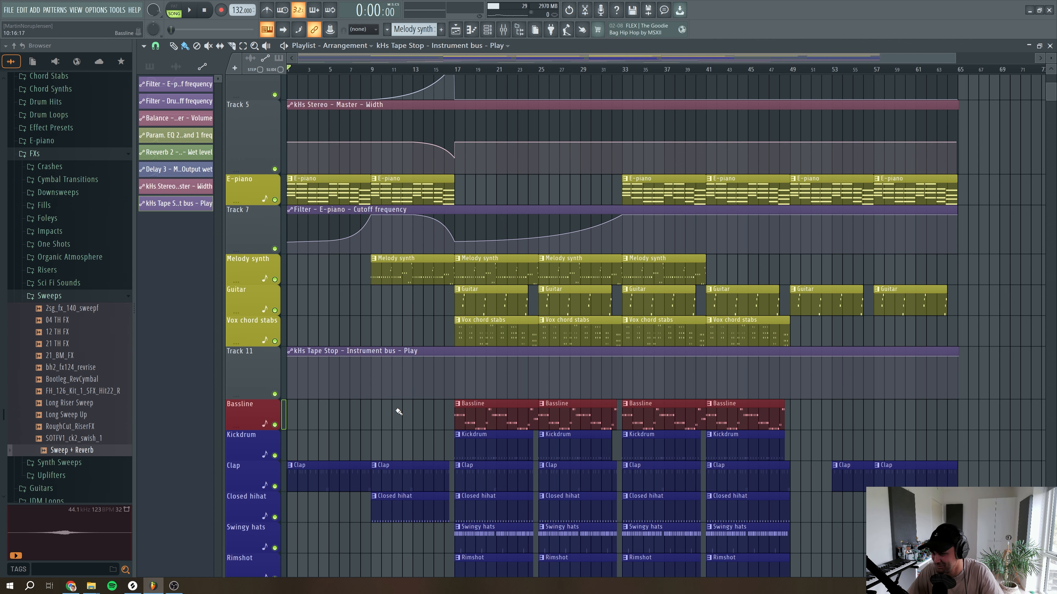
Shape the Tape Stop automation to drop to zero for the last quarter bar before bar 17, and audition the transition
click(433, 69)
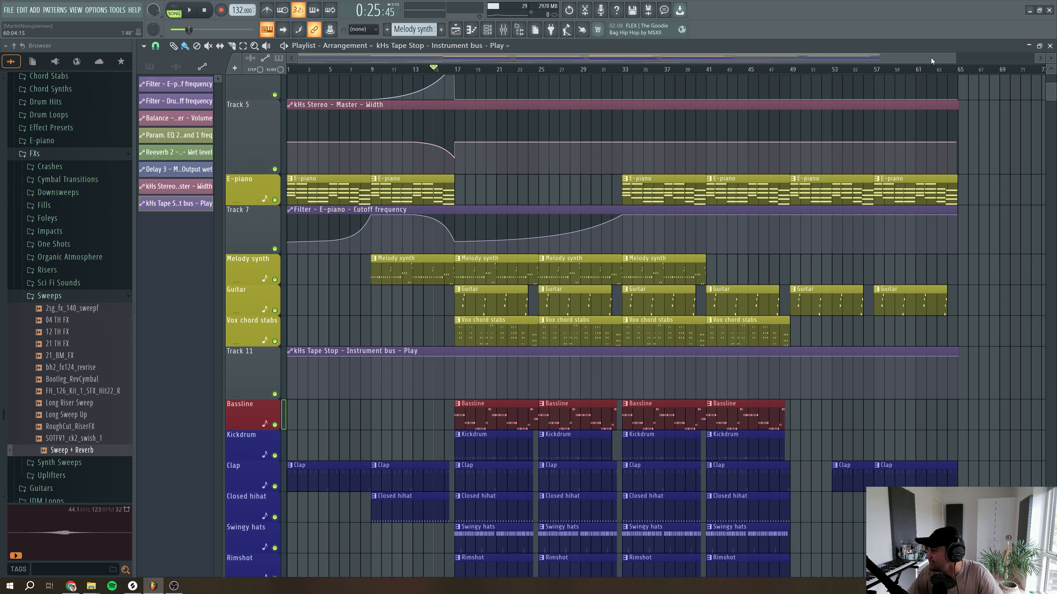
drag(953, 57, 541, 58)
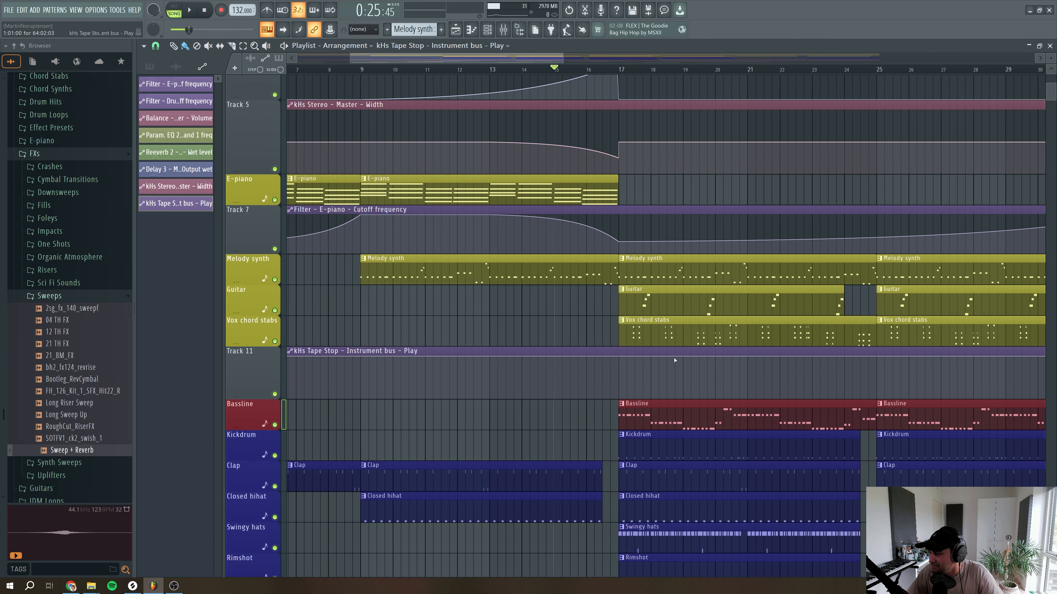
right_click(609, 358)
right_click(610, 372)
right_click(618, 398)
drag(618, 399, 603, 345)
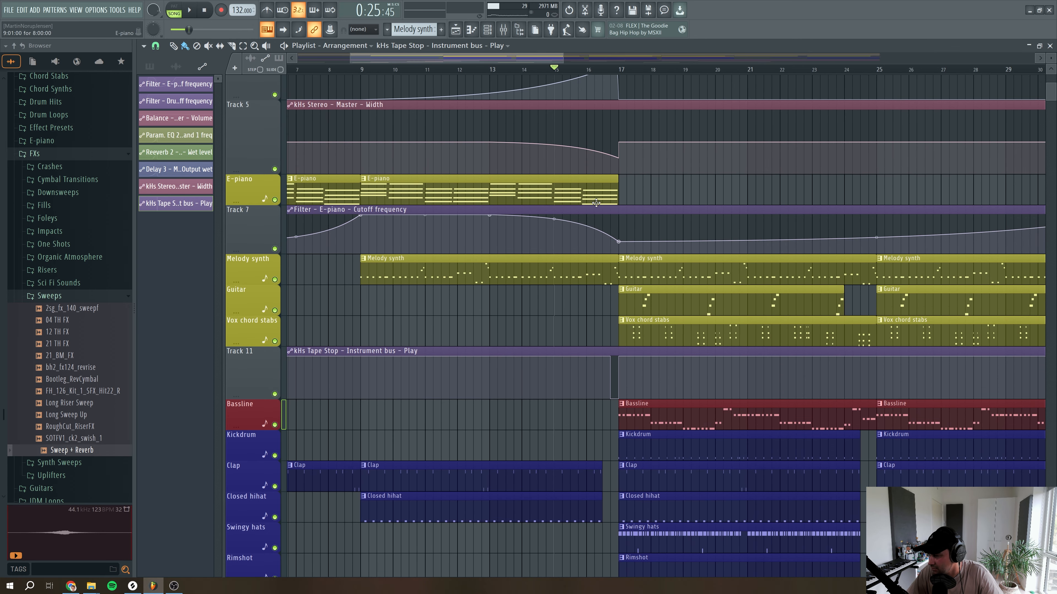
key(space)
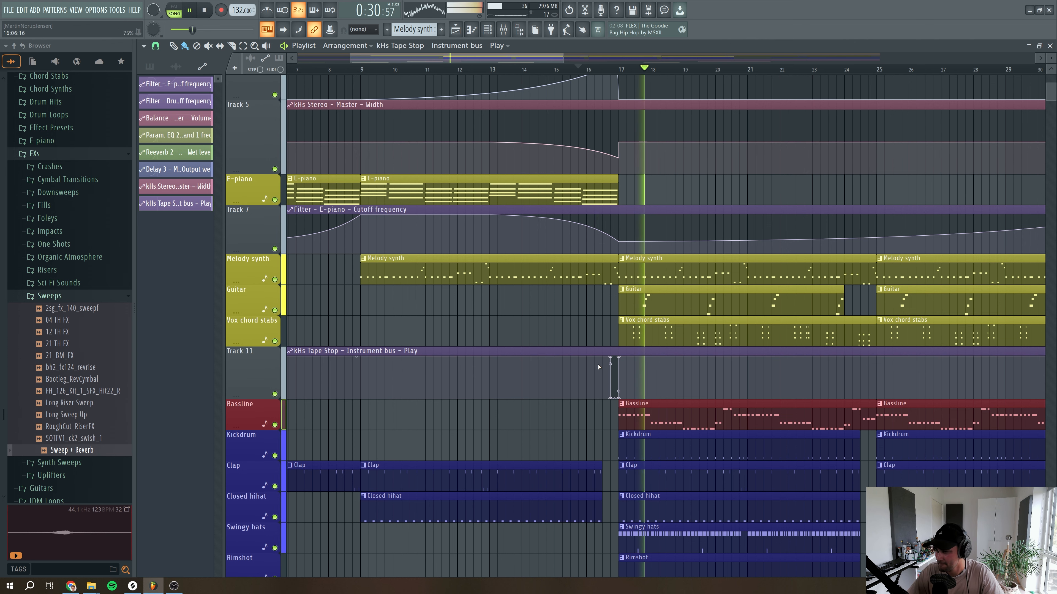
key(space)
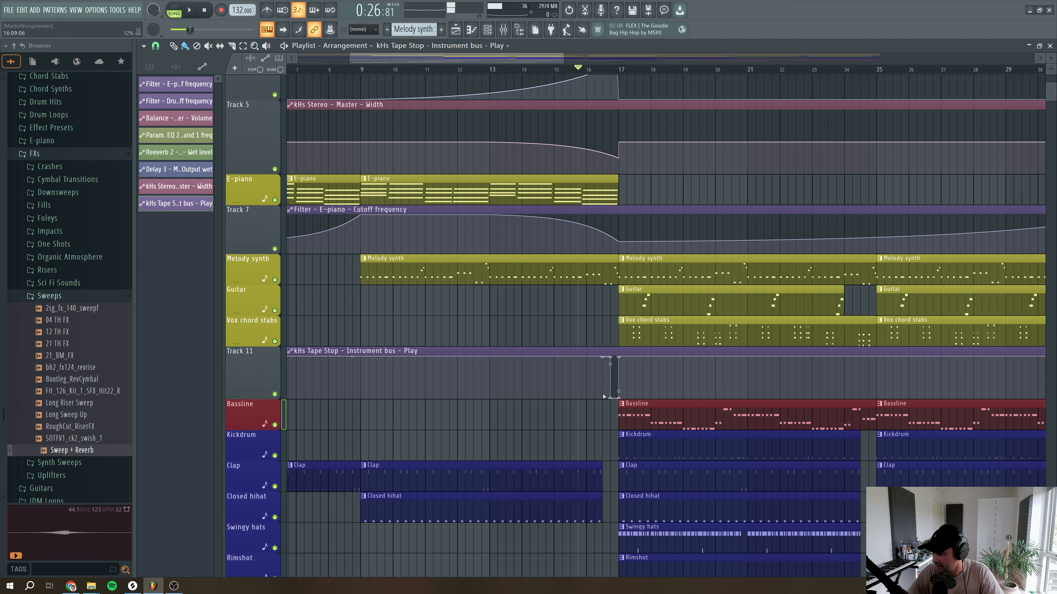
Try starting the Tape Stop dip half a bar before bar 17, and return it to the shorter quarter-bar length
right_click(610, 398)
click(617, 410)
right_click(610, 357)
click(616, 367)
key(space)
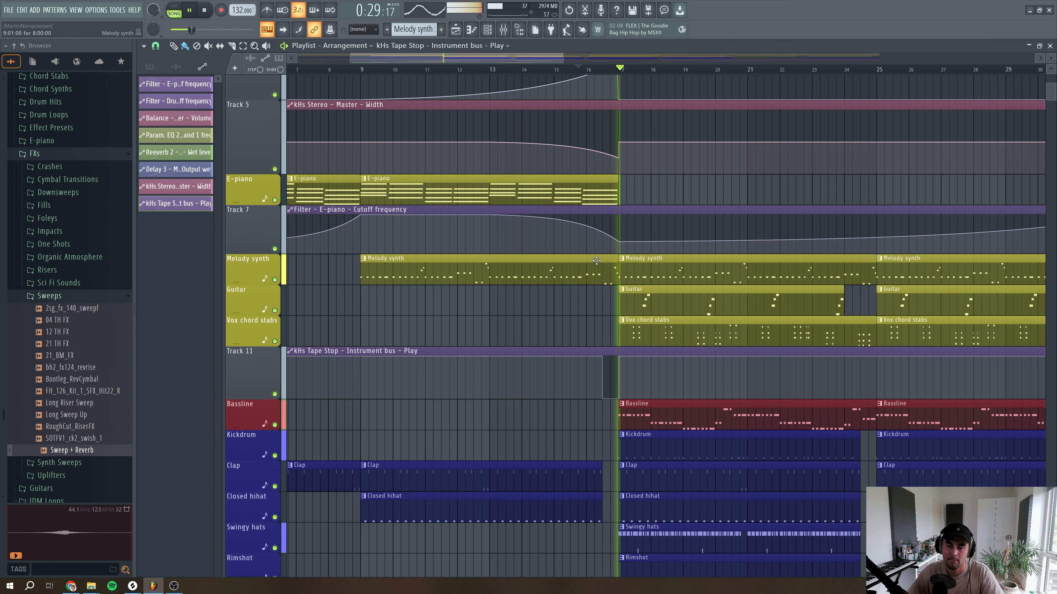
key(space)
right_click(602, 398)
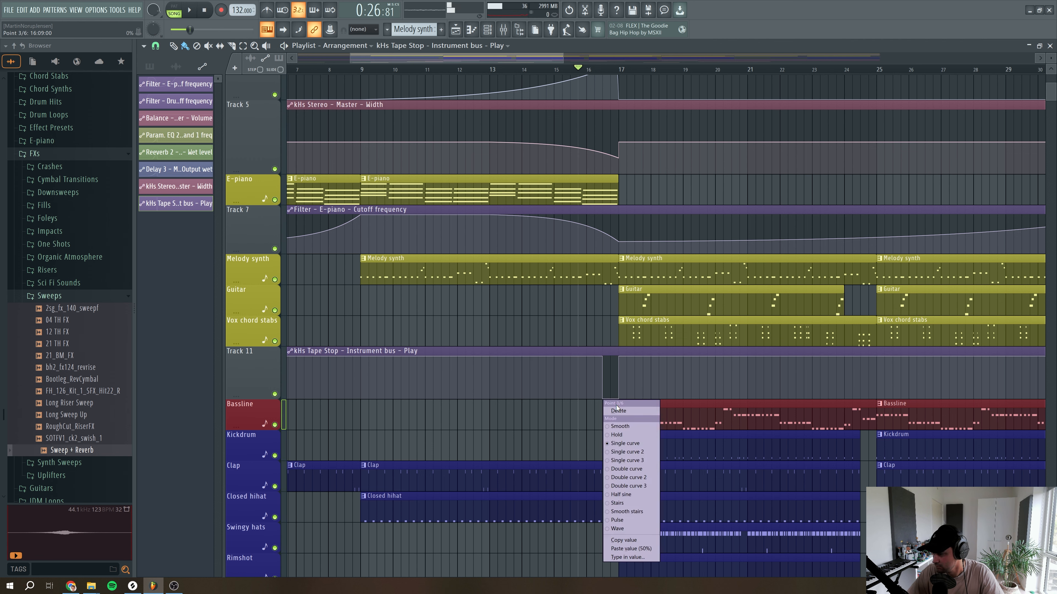
click(618, 410)
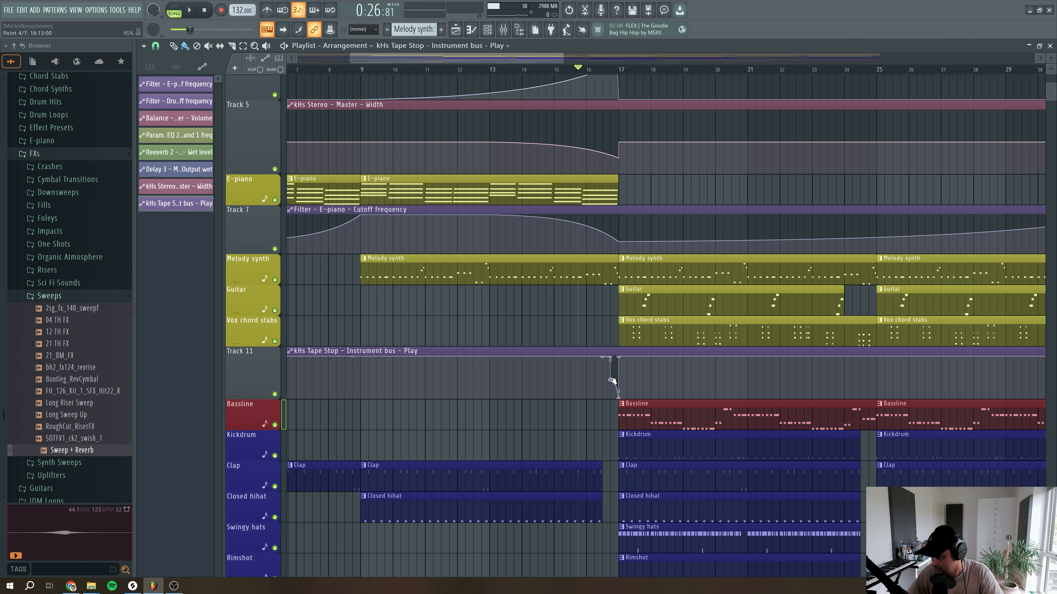
Set the Stop Time of the Instrument bus's Tape Stop to 483 ms and play the transition
key(F6)
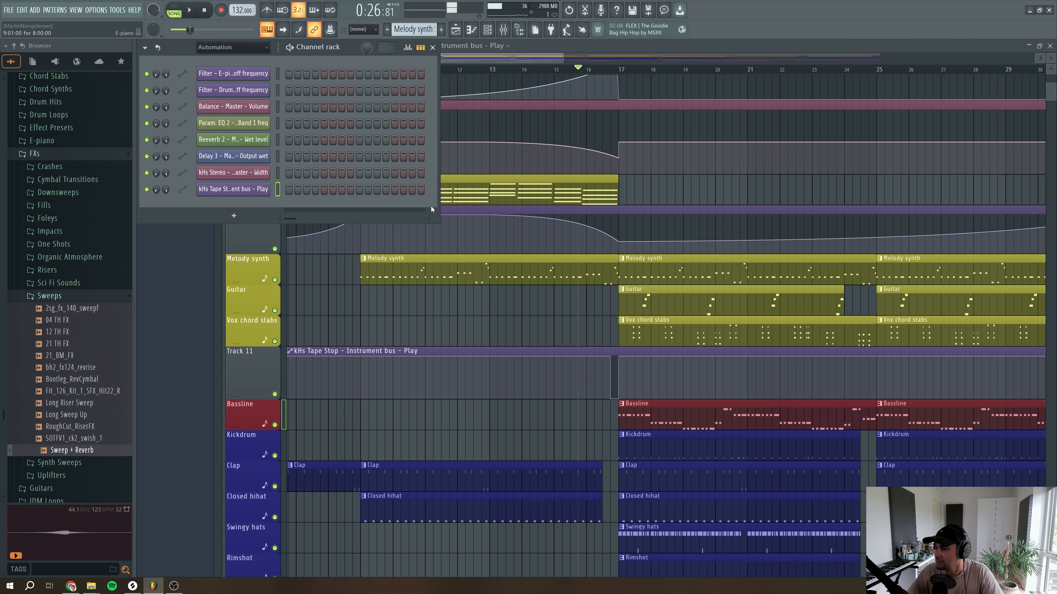
click(502, 30)
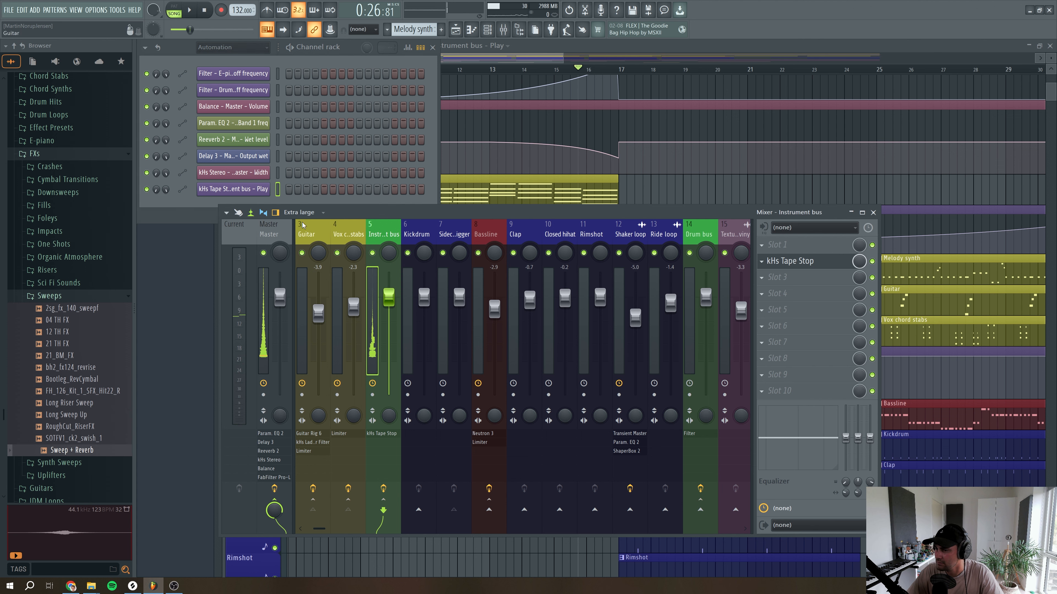
click(789, 261)
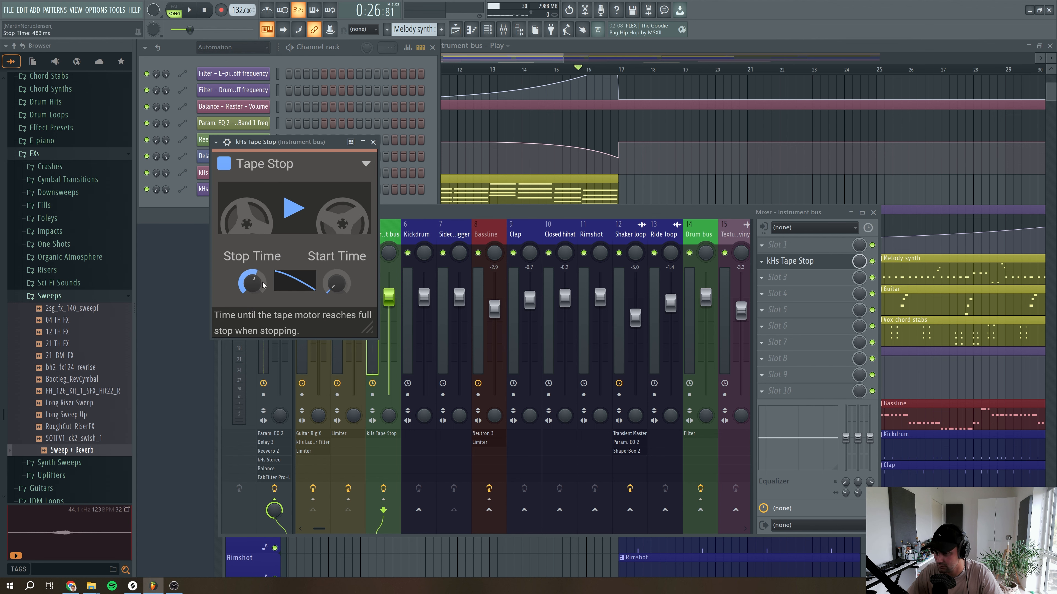
click(373, 140)
key(space)
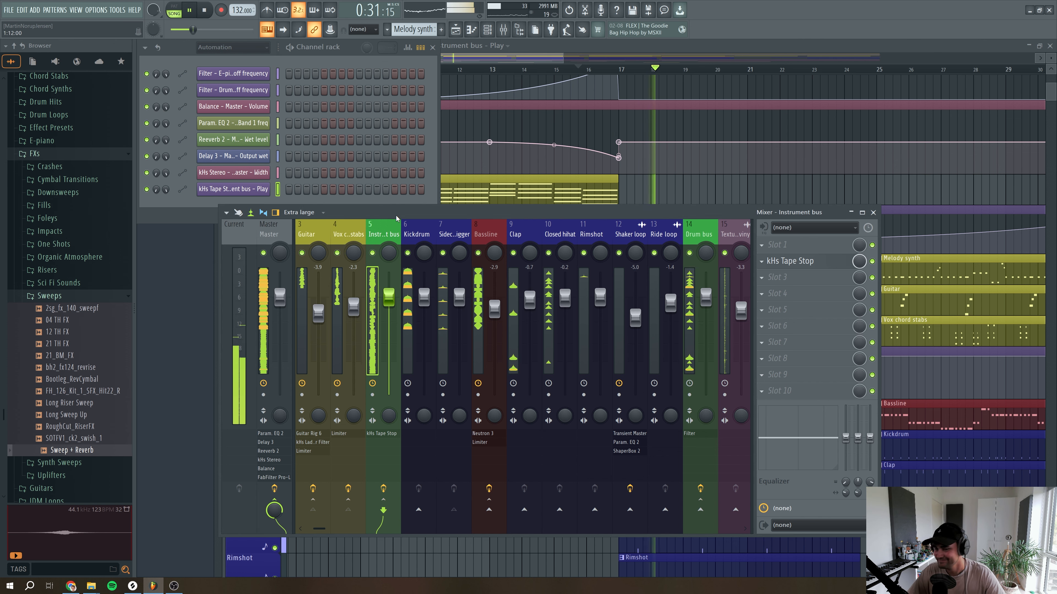
key(F9)
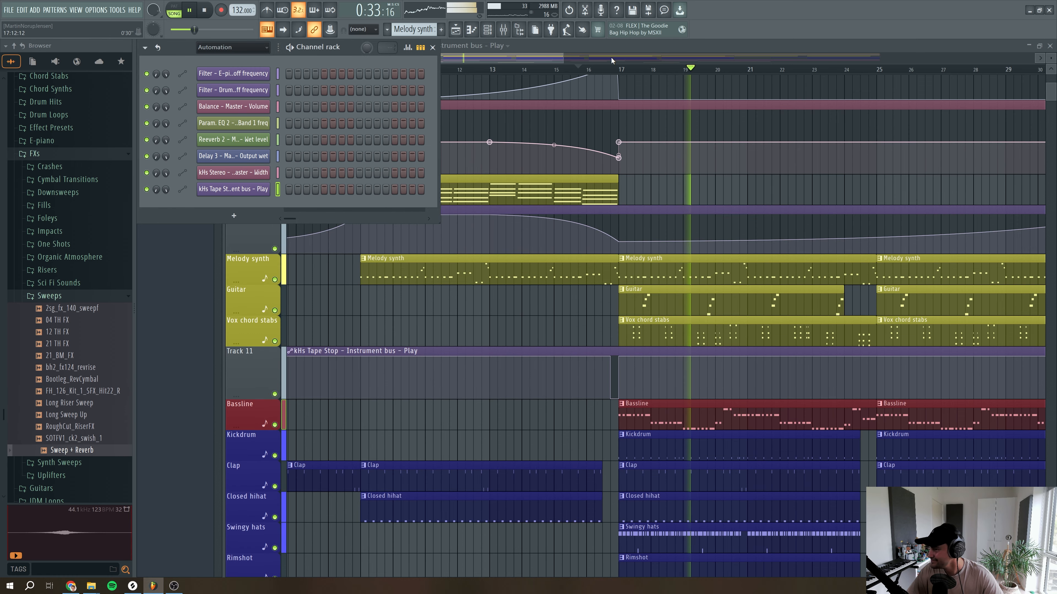
Stop playback and insert an empty playlist track between the Melody synth and Guitar tracks
drag(563, 59, 782, 71)
drag(424, 60, 238, 60)
drag(752, 59, 1036, 62)
key(space)
right_click(249, 288)
click(272, 475)
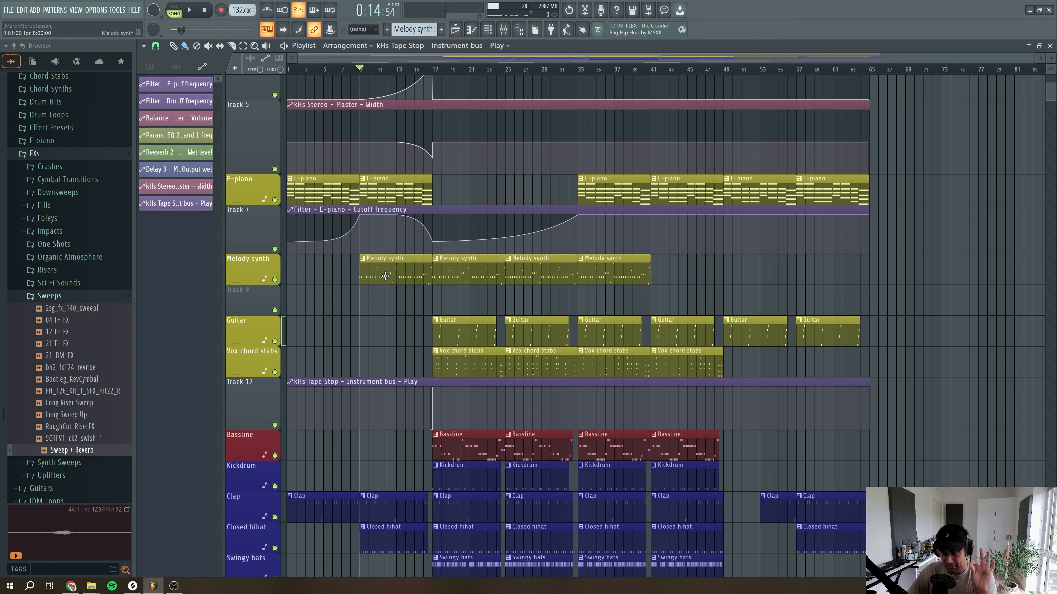
Solo the Melody synth track briefly to hear it, and open Decapitator on the Melody synth mixer track
right_click(275, 279)
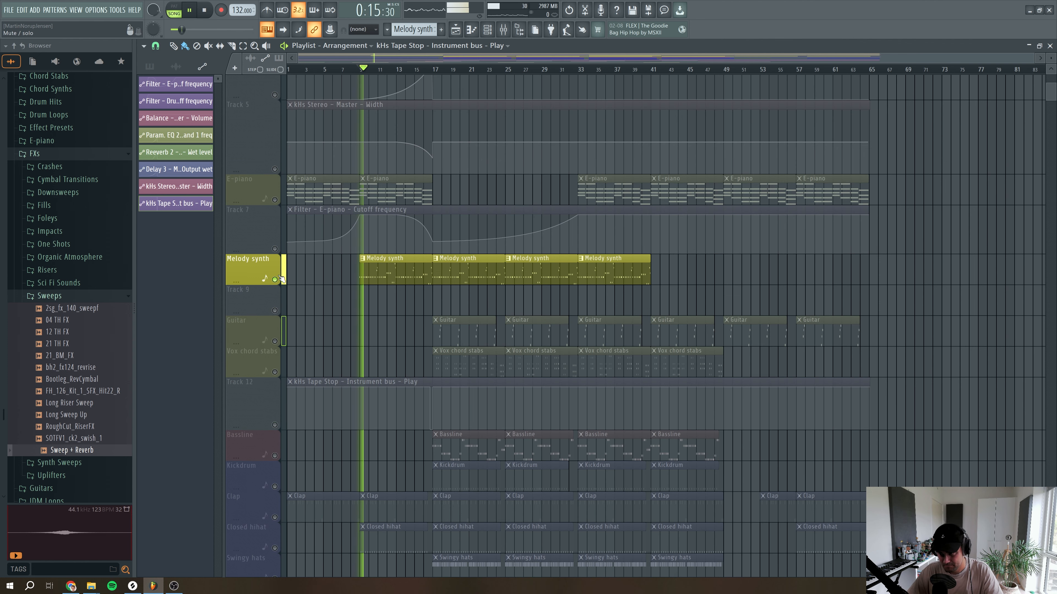
right_click(275, 279)
click(503, 29)
key(Left)
key(Left)
key(Left)
key(Left)
key(Left)
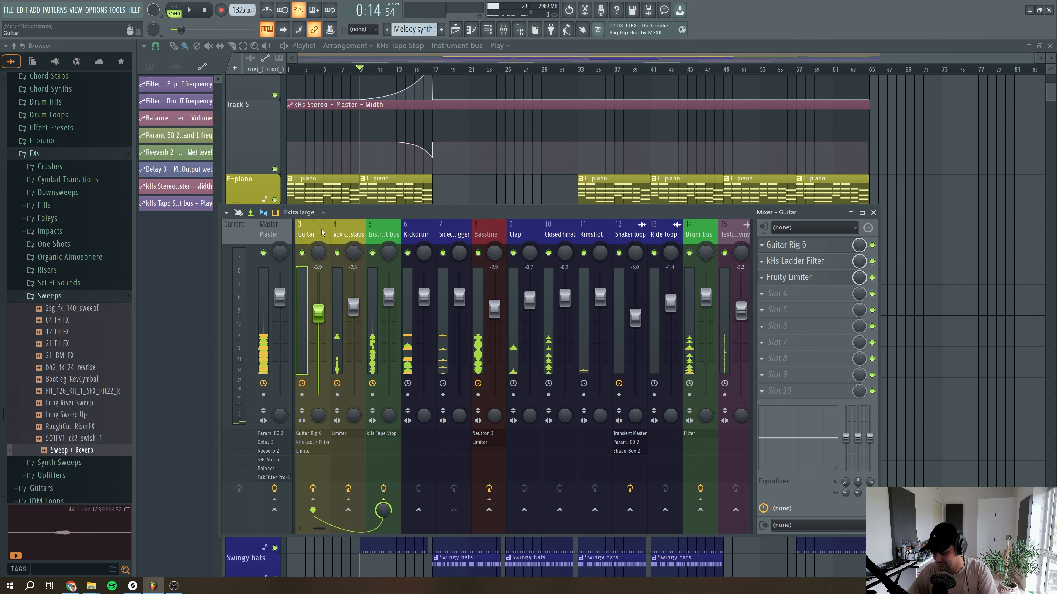
key(Right)
key(Right)
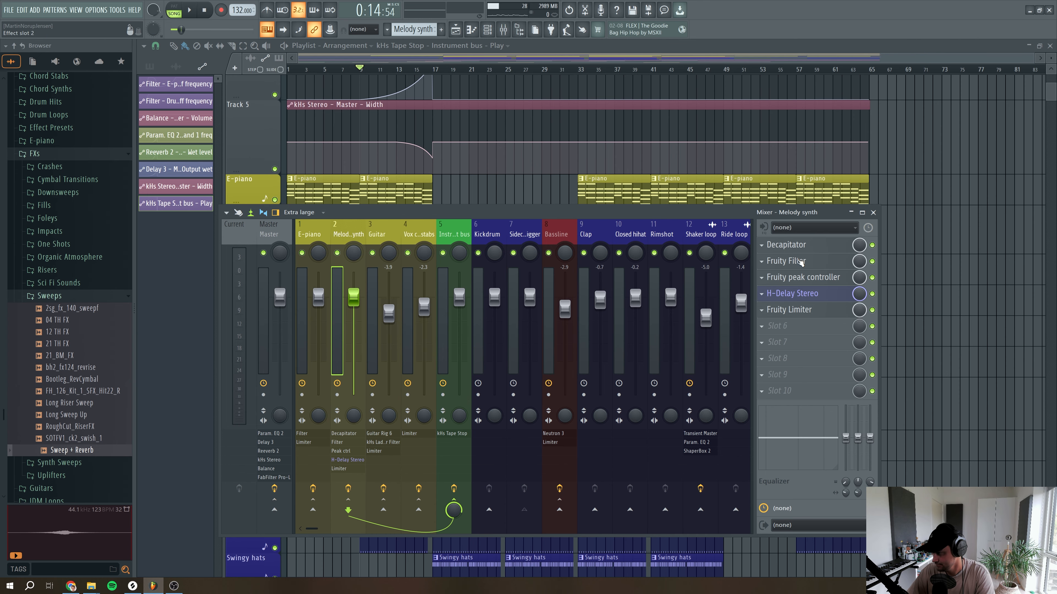
click(791, 245)
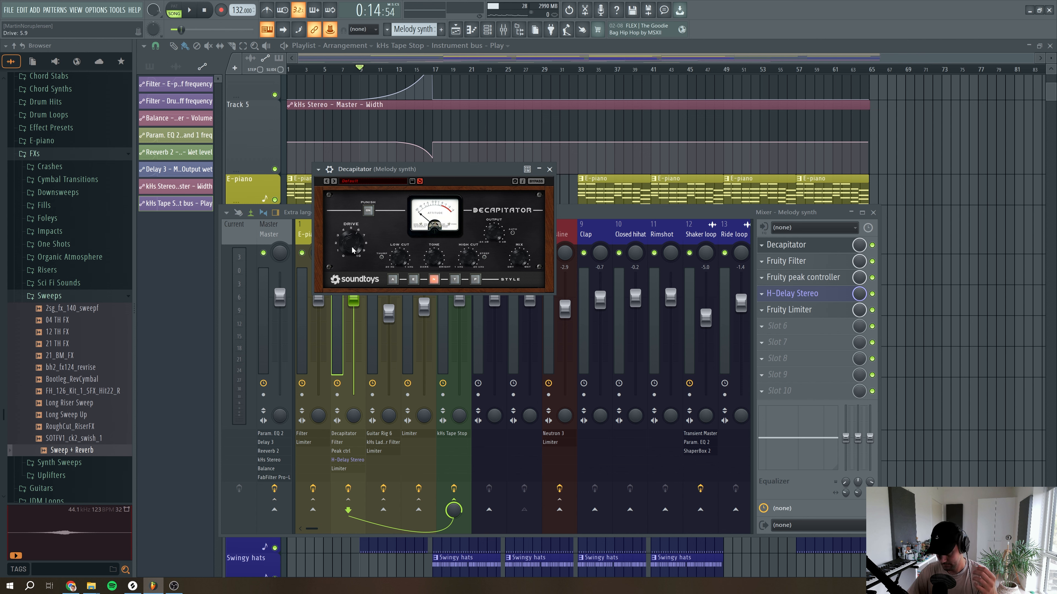
Create an automation clip for Decapitator's Drive on the Melody synth and place it on the empty Track 9, starting at bar 9
right_click(333, 32)
click(372, 76)
scroll(370, 417, up, 10)
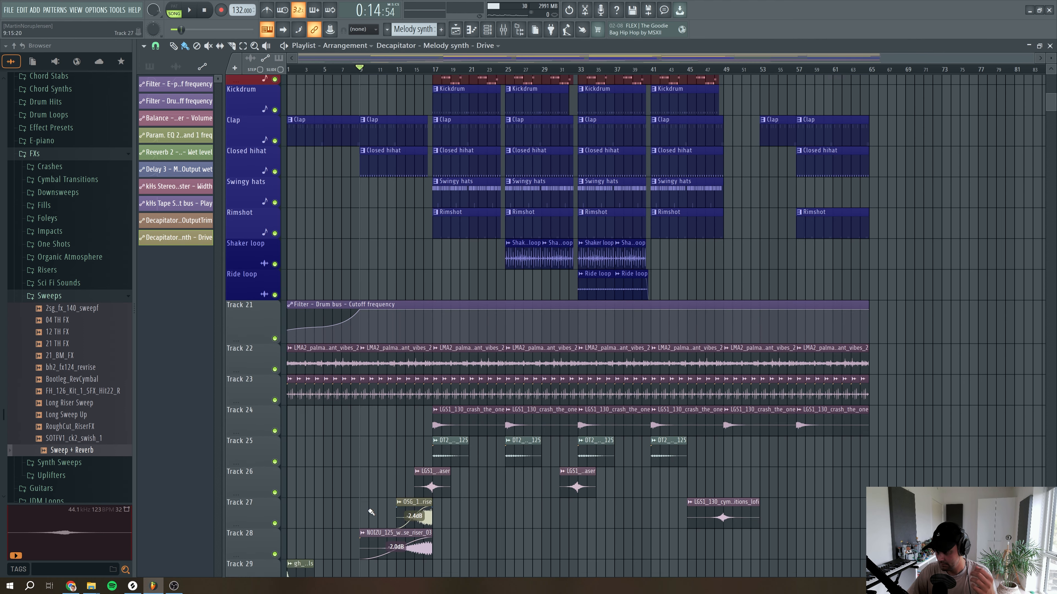
scroll(376, 386, down, 10)
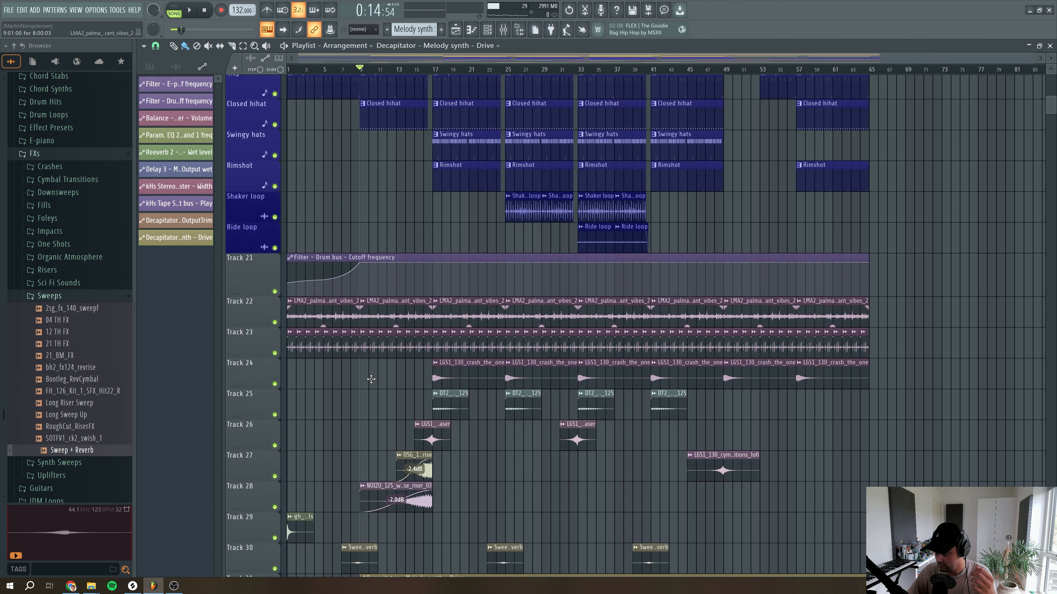
scroll(389, 374, up, 10)
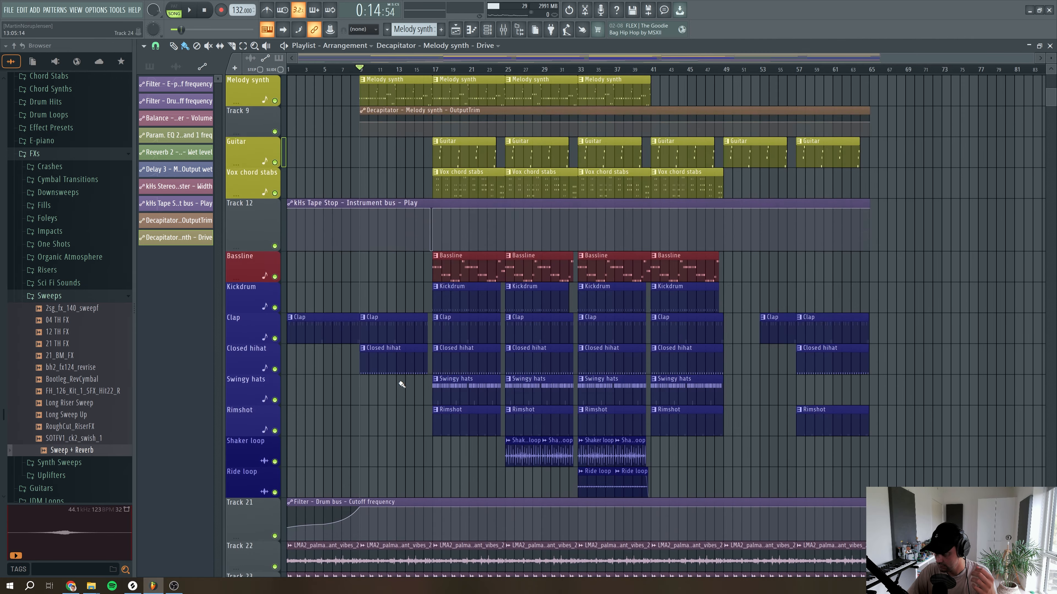
scroll(385, 268, down, 10)
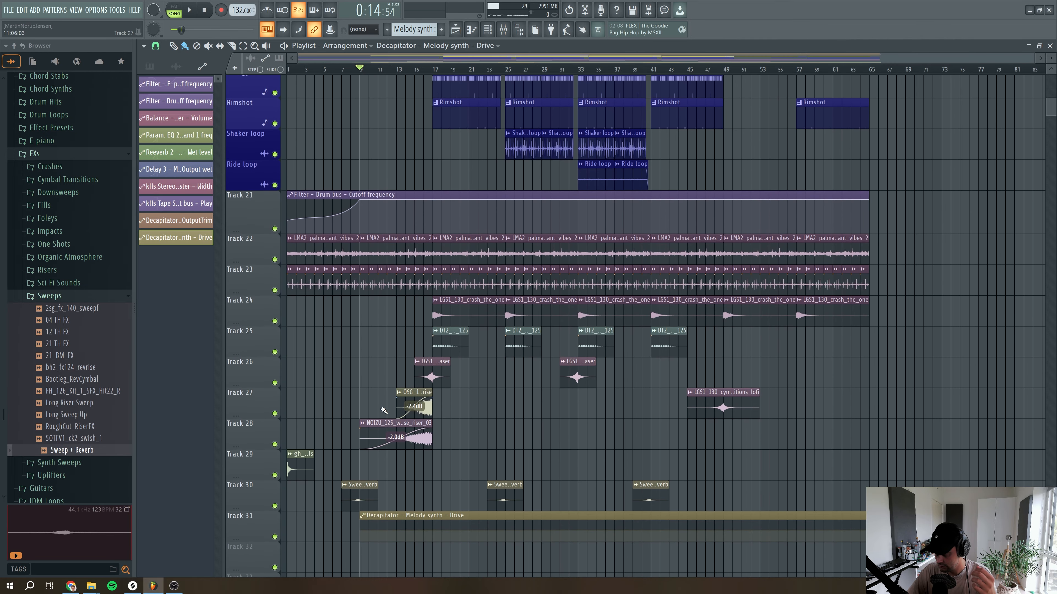
scroll(383, 256, up, 10)
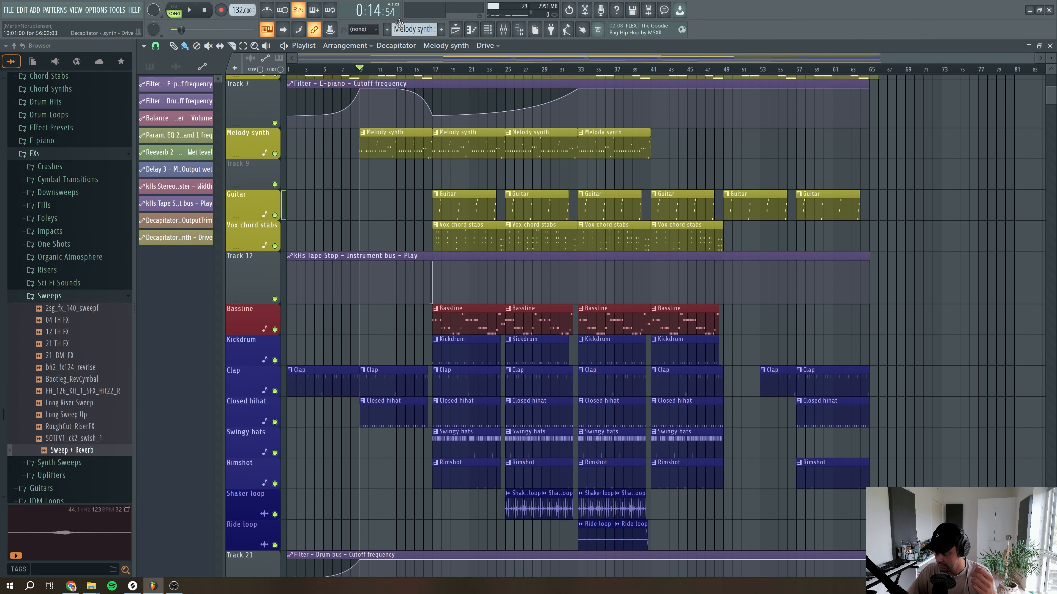
drag(399, 23, 388, 193)
scroll(365, 216, up, 3)
Copy the starting value of the Drive automation and shape a rise to a peak about one bar before bar 17 during playback
right_click(360, 222)
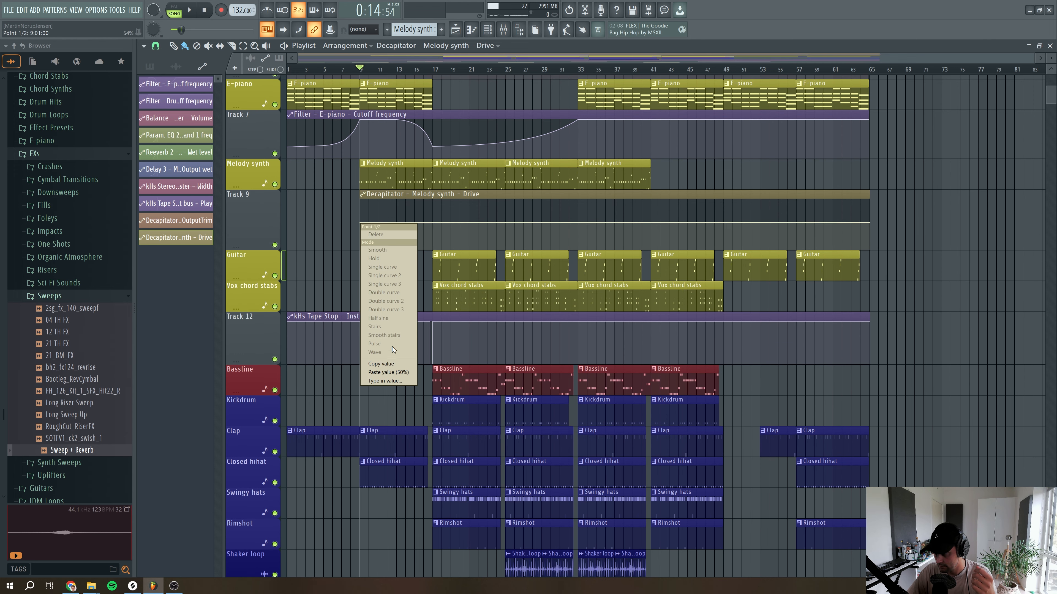
click(390, 365)
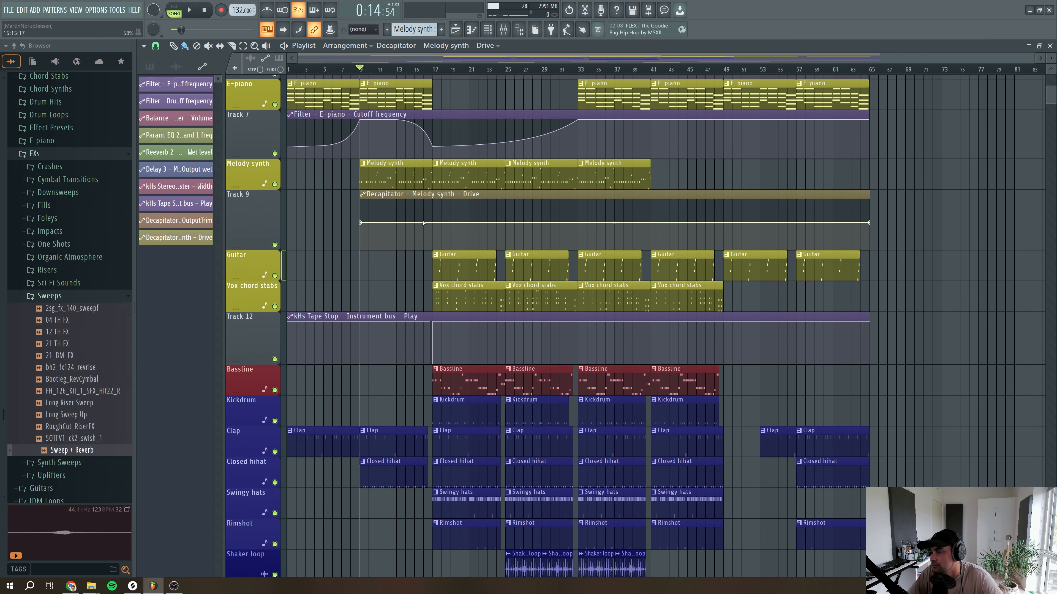
right_click(423, 212)
key(space)
drag(391, 221, 425, 201)
click(386, 70)
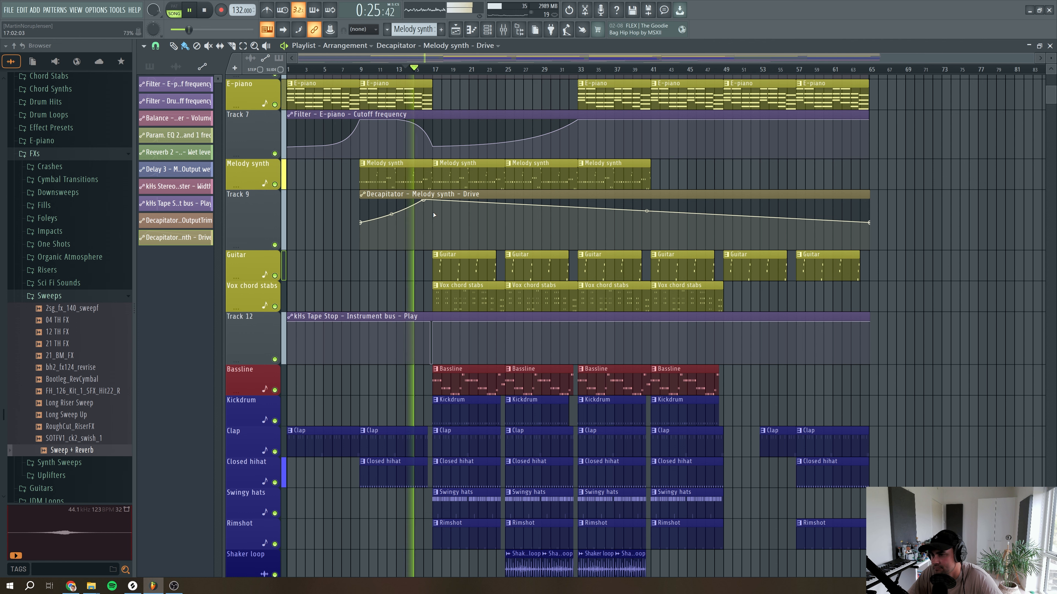
Drop the Drive automation to the copied value at bar 17, and delete the extra high point there for a curved fall
drag(424, 200, 435, 250)
right_click(434, 219)
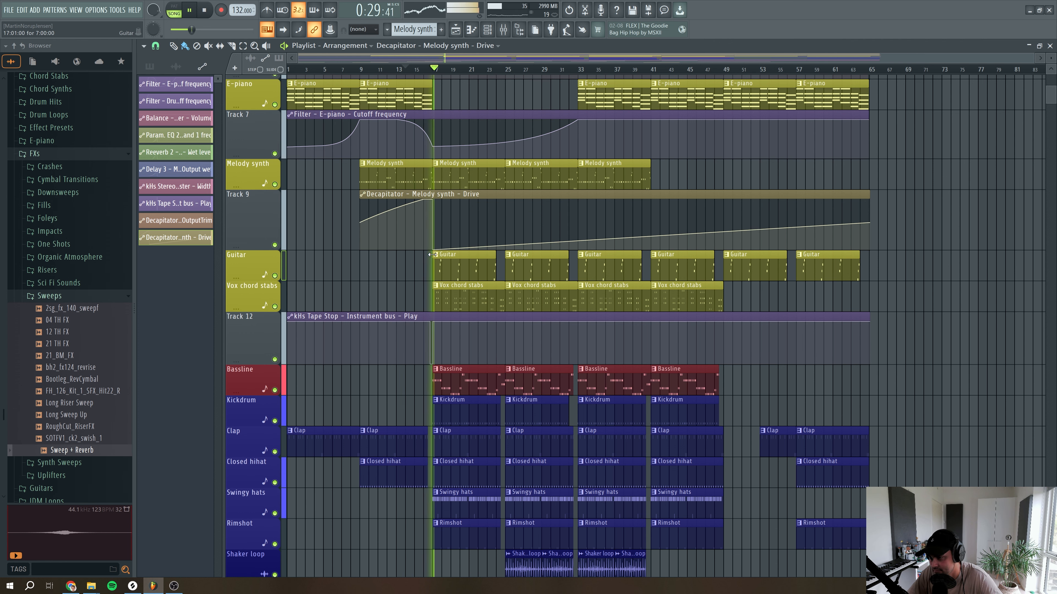
right_click(434, 250)
click(448, 400)
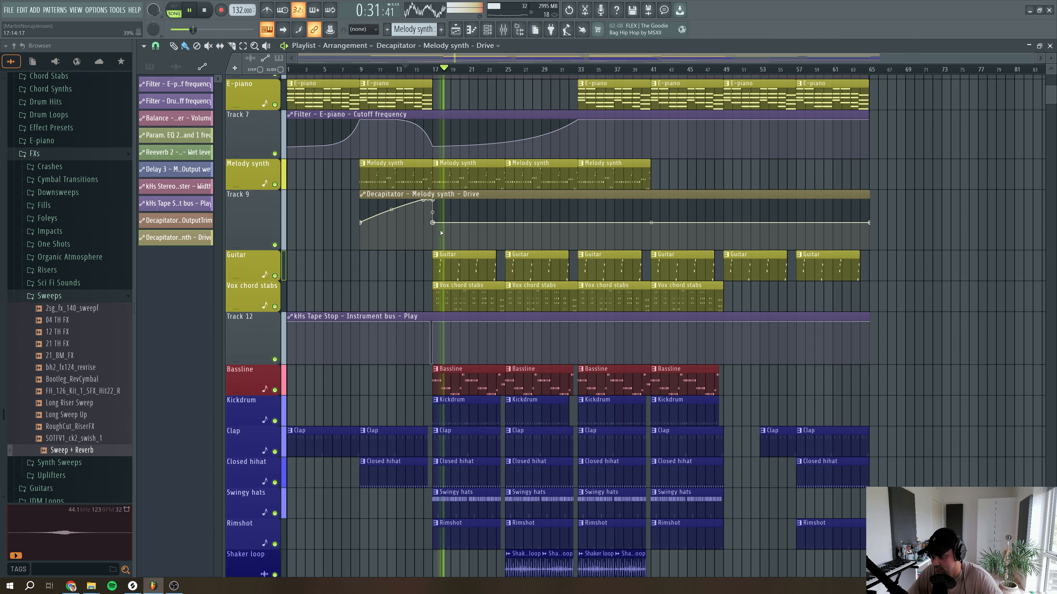
right_click(434, 202)
click(449, 206)
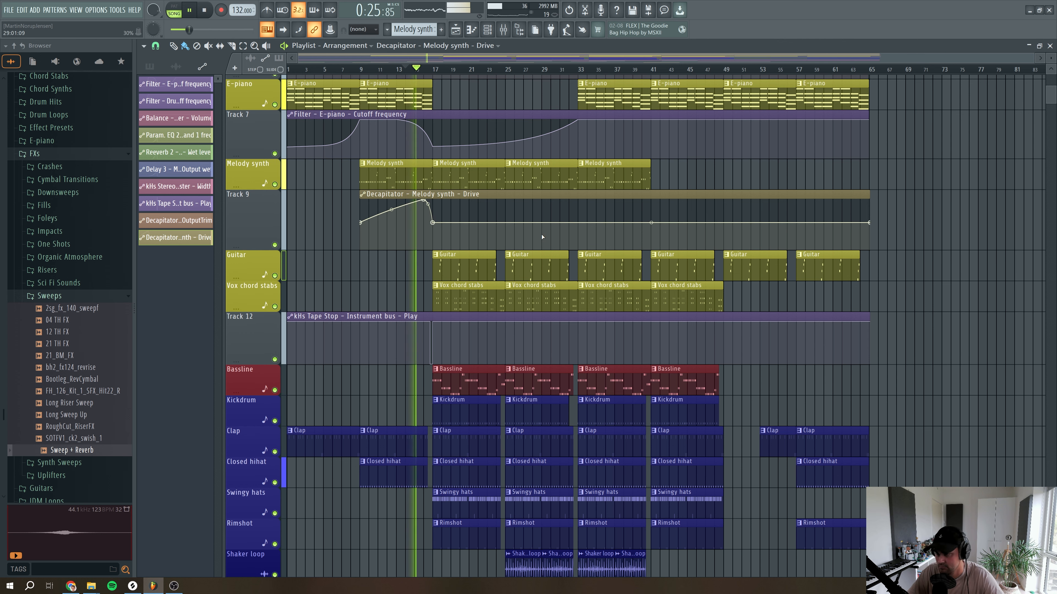
Replay the build-up, and solo the Melody synth track together with its Drive automation track to hear the effect
click(201, 223)
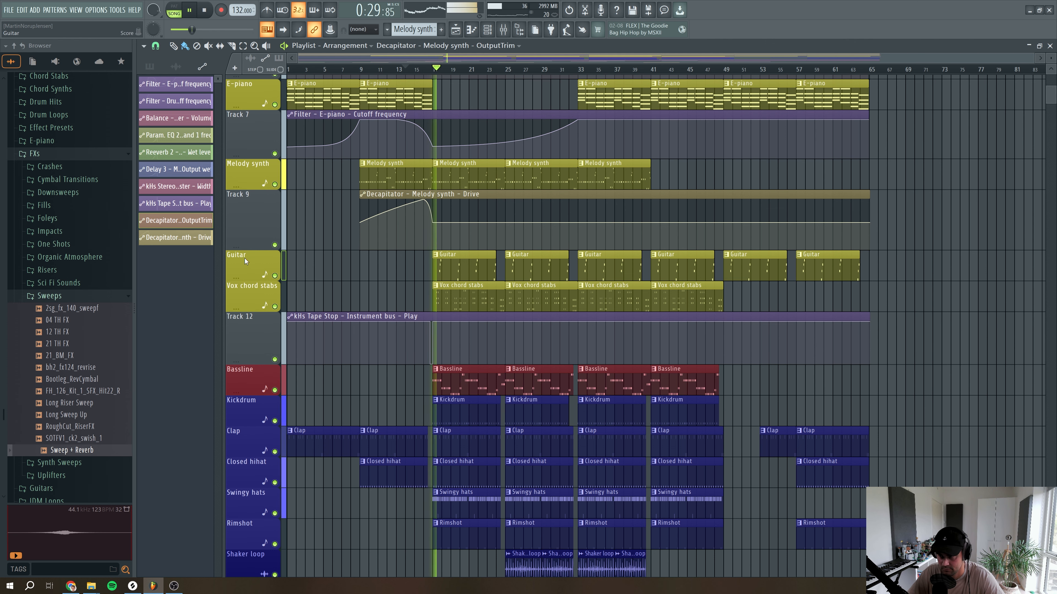
key(space)
key(space)
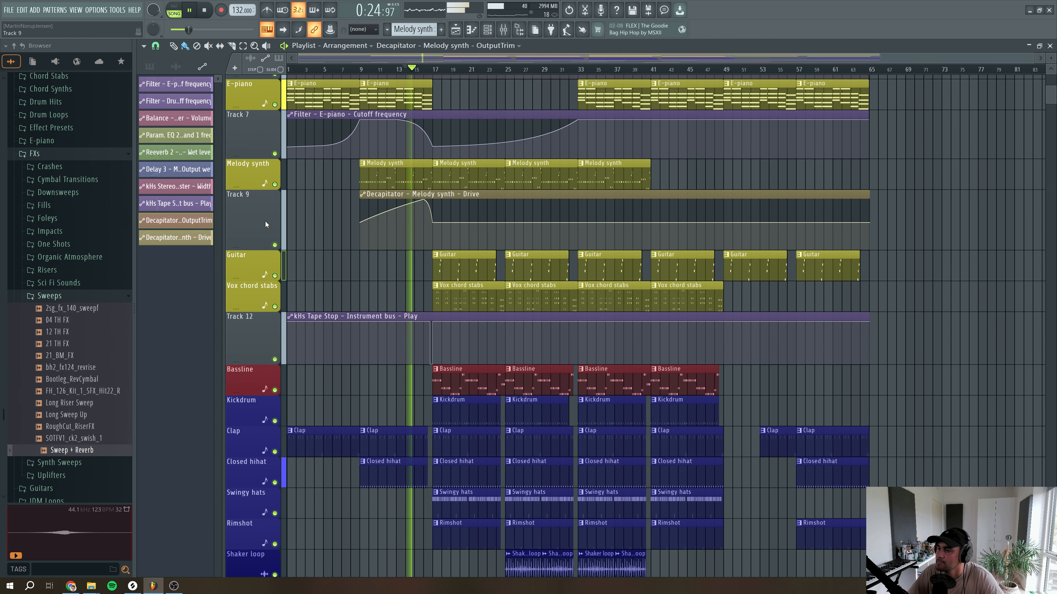
ctrl+click(274, 185)
click(274, 245)
key(space)
key(space)
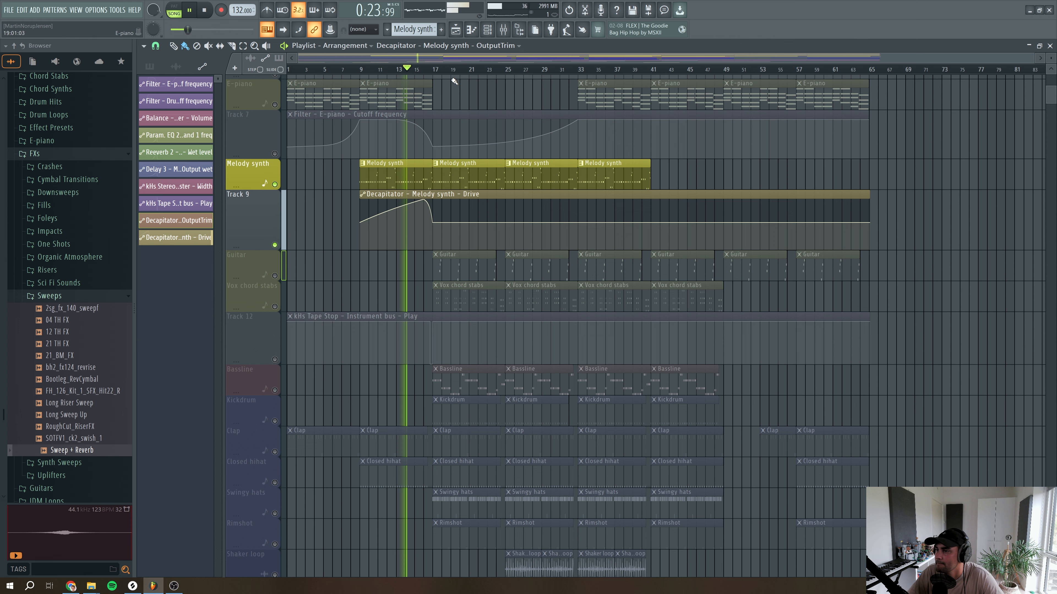
Move Fruity Limiter down to slot 6 on the Melody synth mixer track, and unsolo the Melody synth after replaying the build-up
click(503, 30)
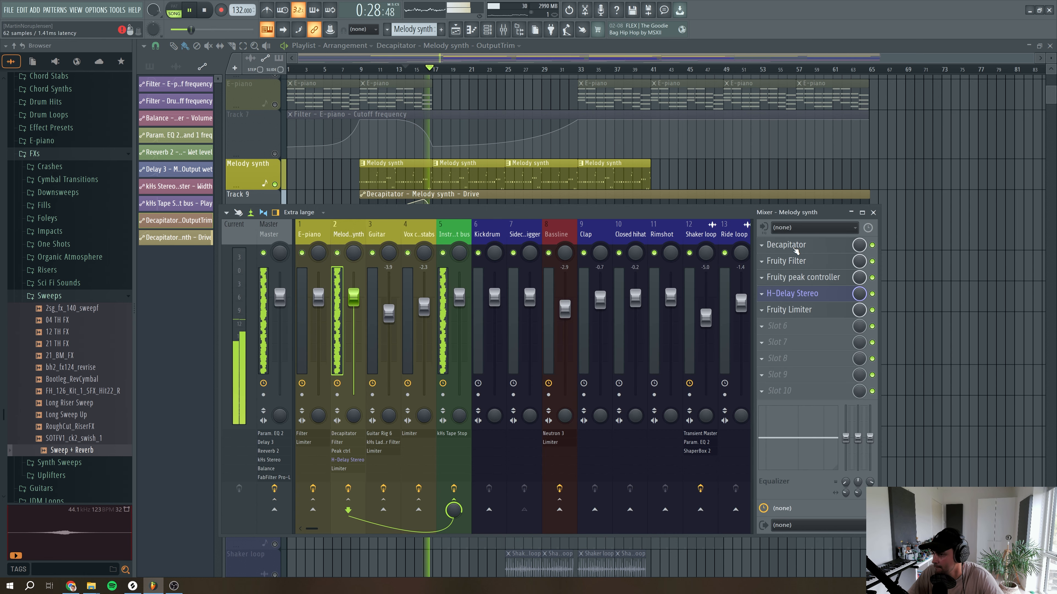
key(space)
key(space)
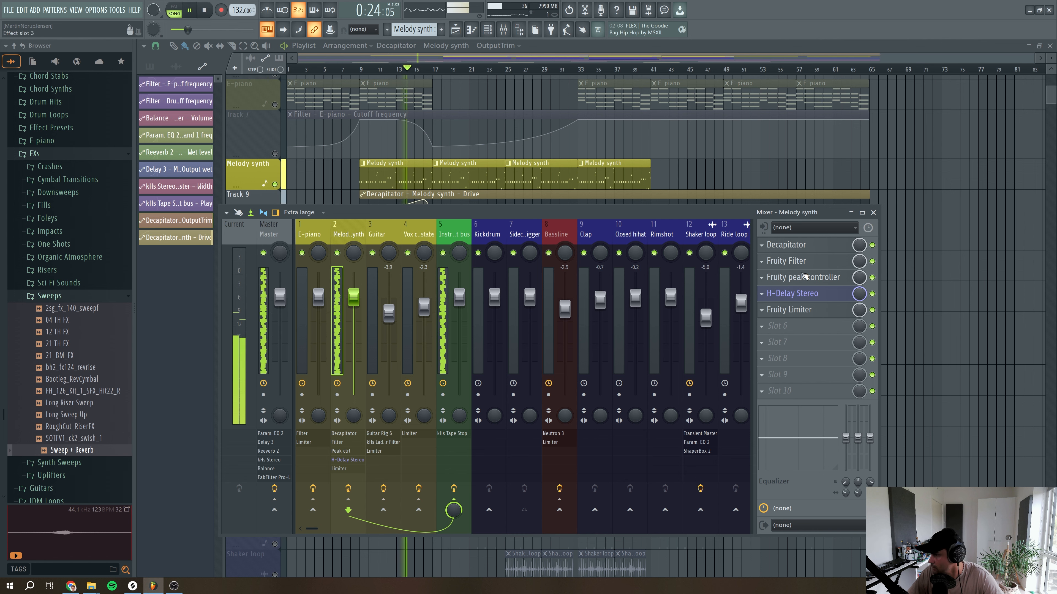
scroll(801, 314, down, 1)
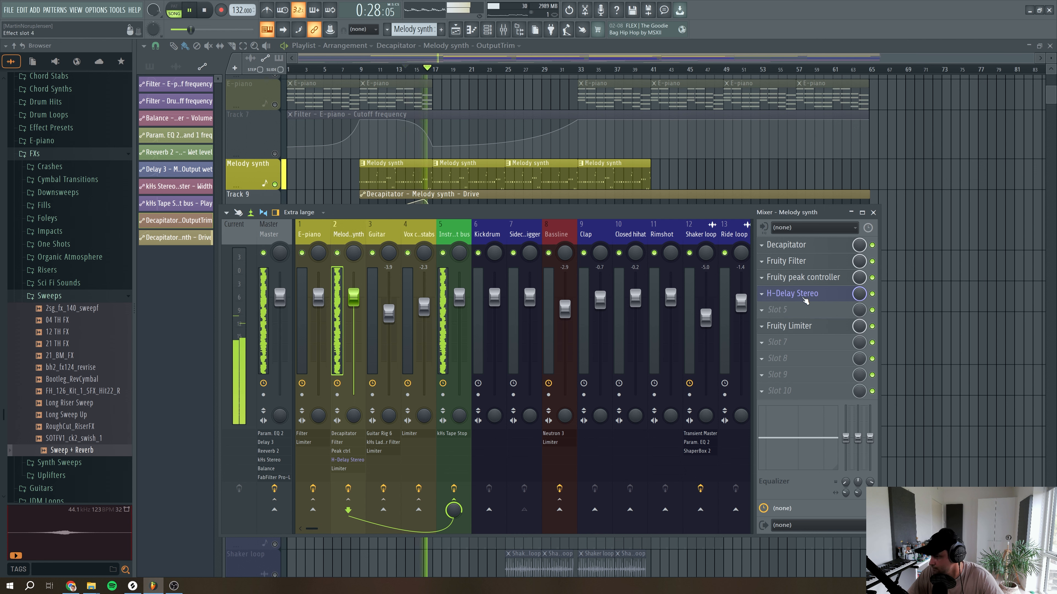
key(space)
key(space)
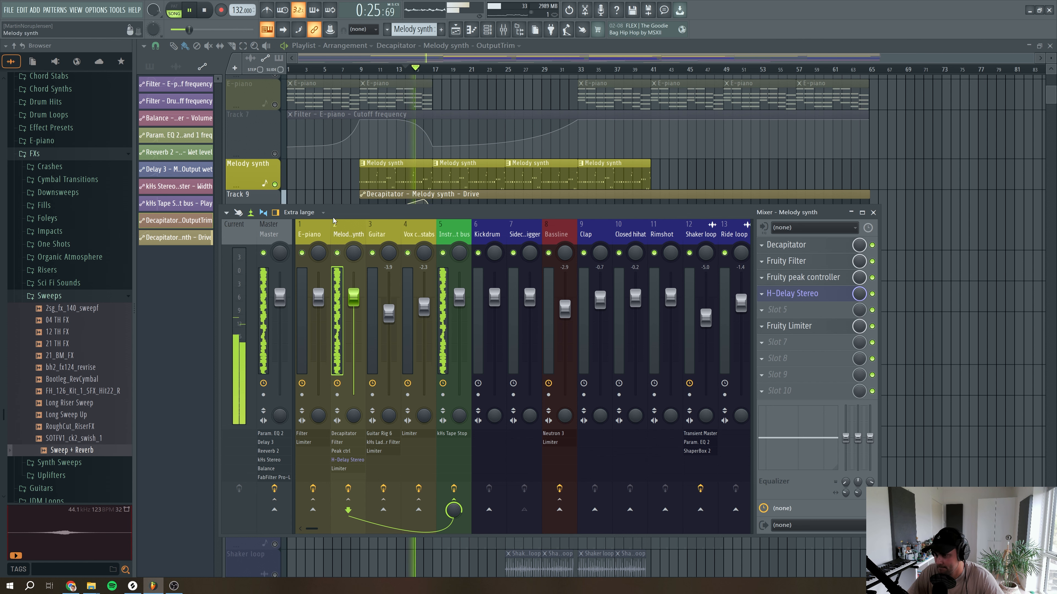
right_click(277, 186)
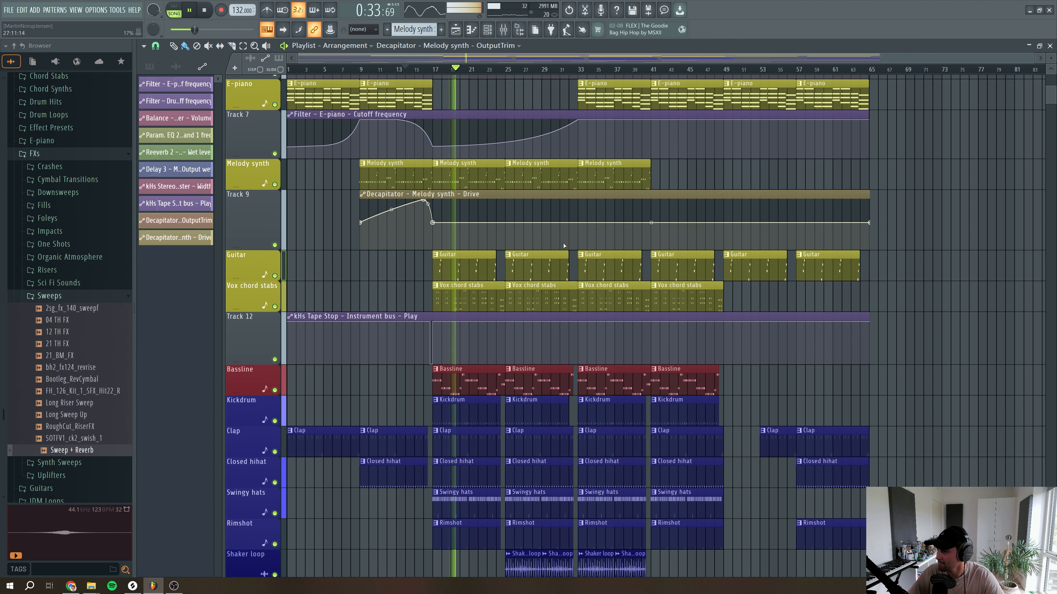
Auto-name Track 9 after its Drive automation clip and reduce the track's height
right_click(248, 193)
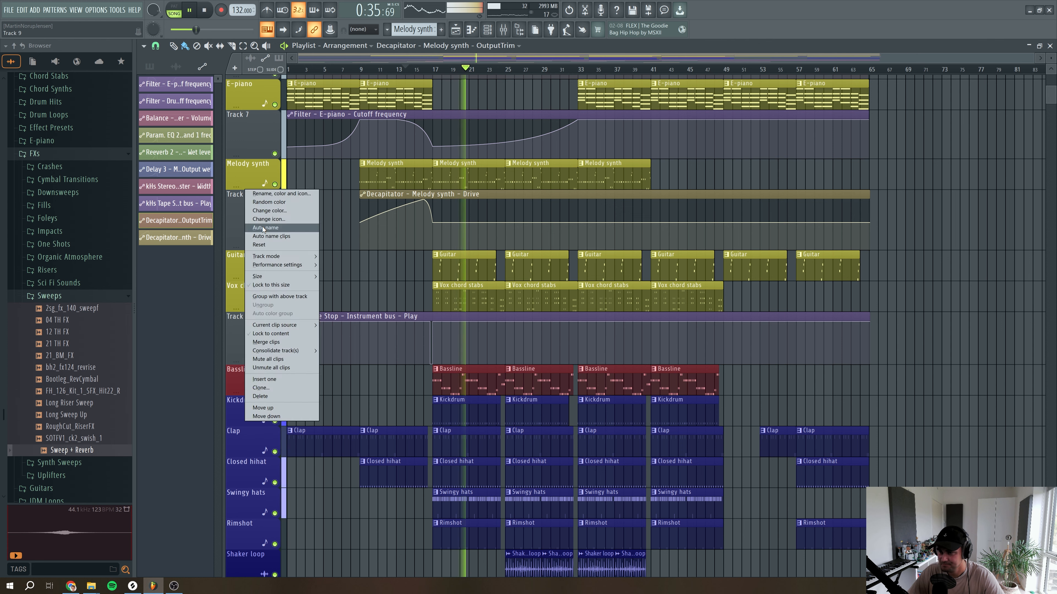
click(311, 232)
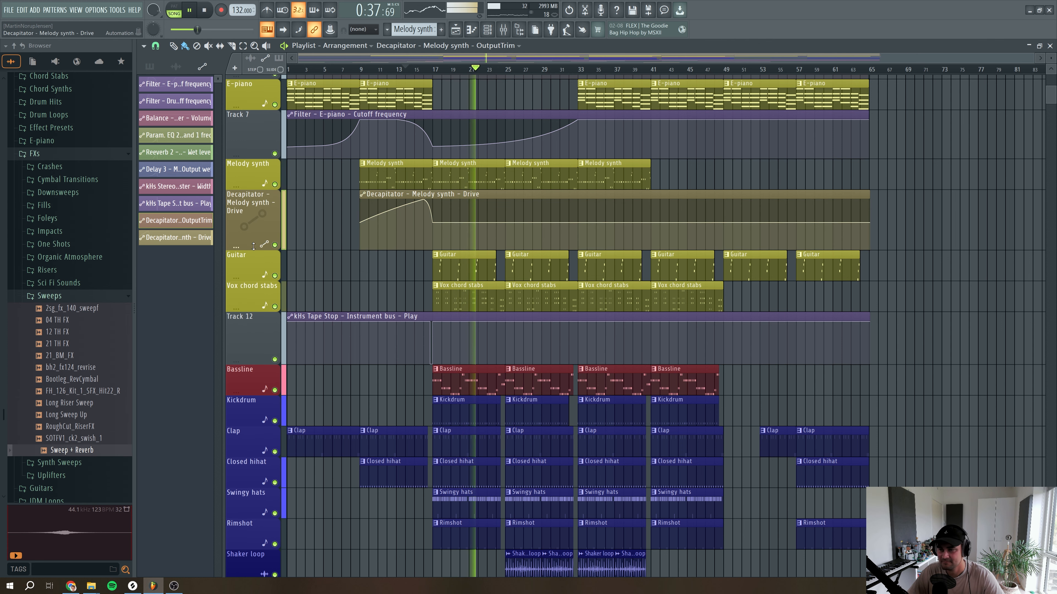
drag(254, 249, 258, 219)
Listen to the section after the drop while looking over all playlist tracks, and stop playback
scroll(291, 232, down, 10)
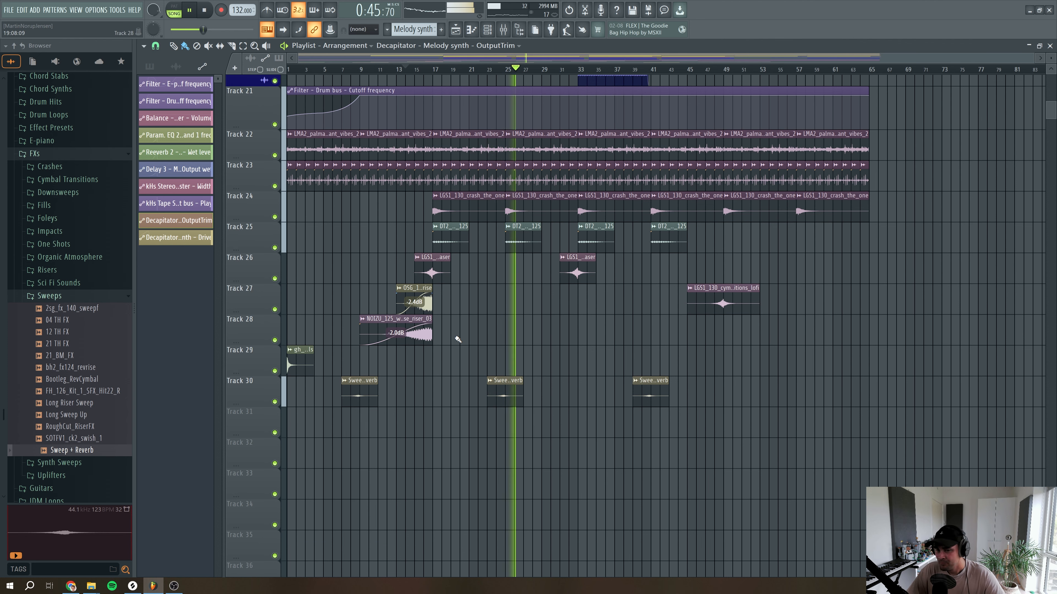
scroll(458, 339, up, 6)
scroll(458, 339, up, 10)
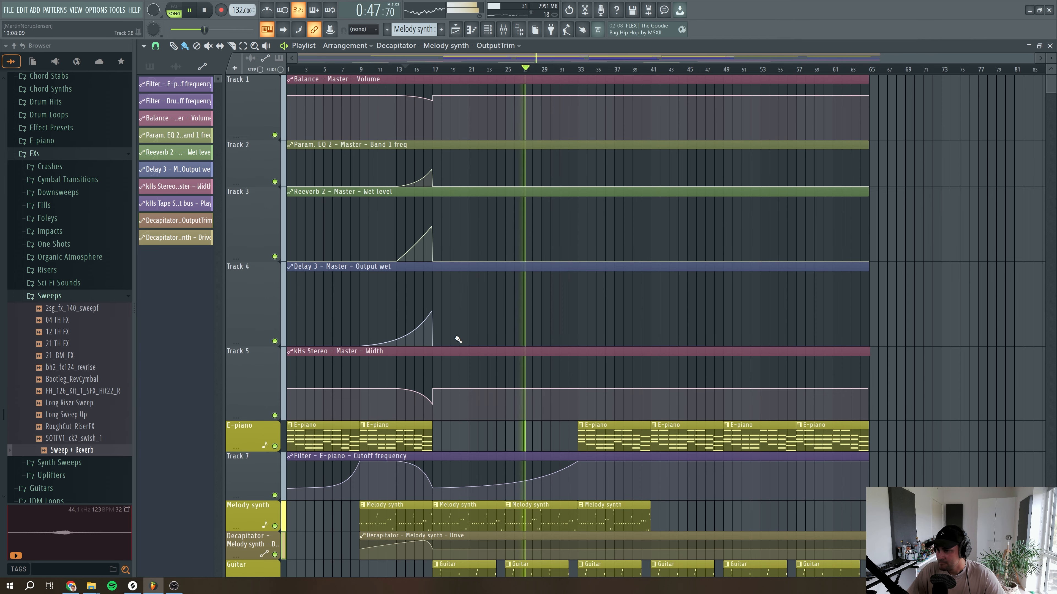
scroll(457, 339, down, 3)
scroll(458, 339, down, 4)
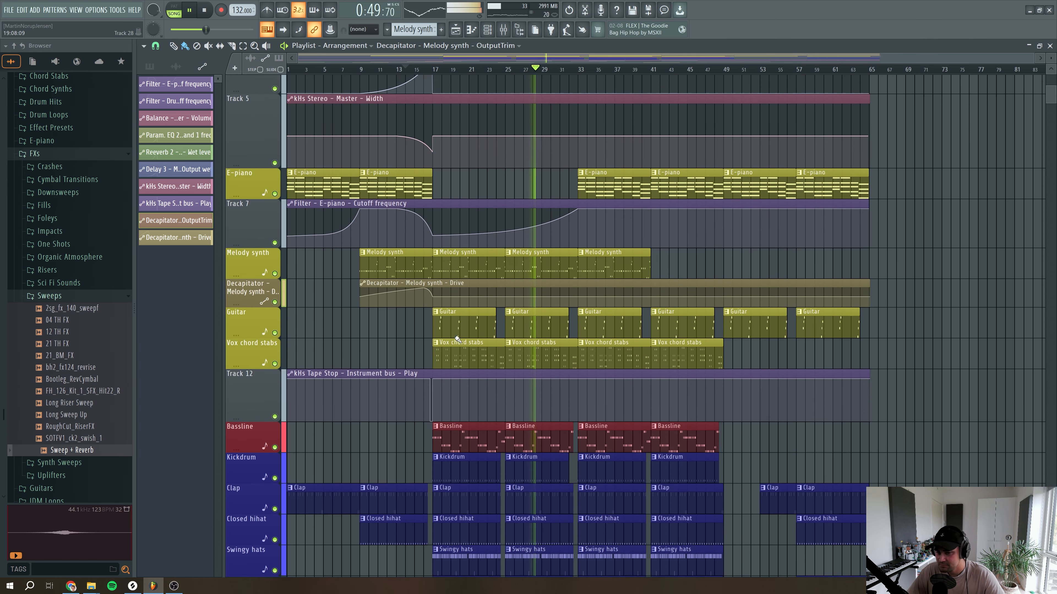
key(space)
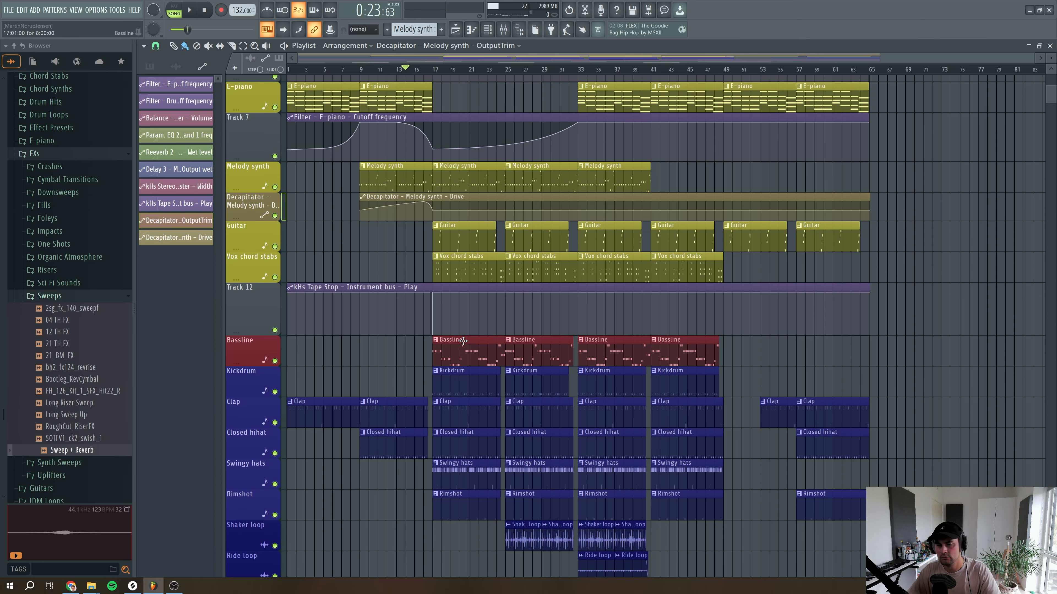
Review the automation clips and the arrangement through to its end at bar 65, and return to the beginning
scroll(413, 349, up, 10)
scroll(416, 310, down, 9)
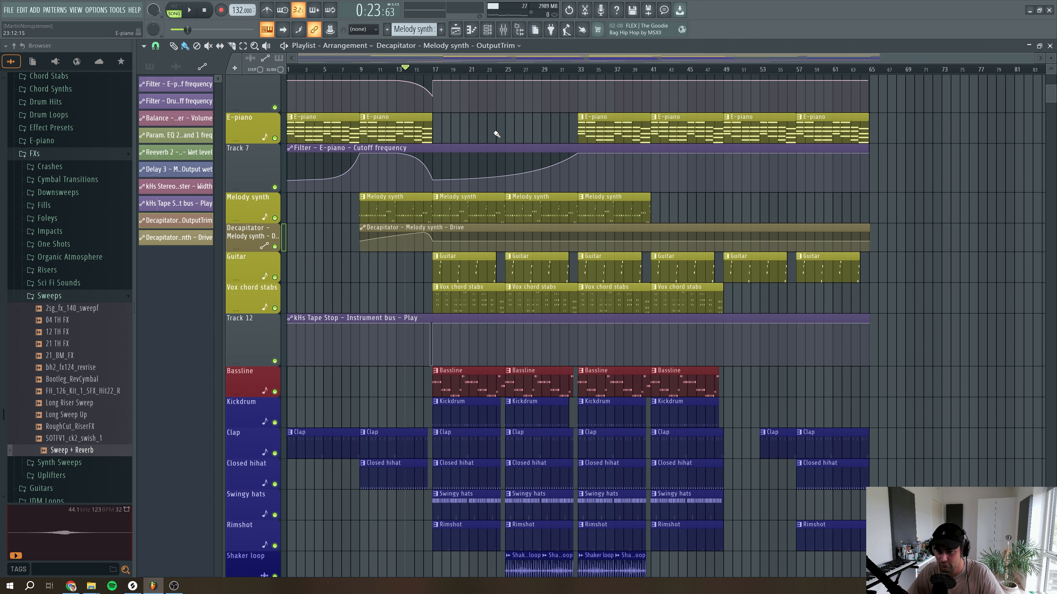
click(503, 34)
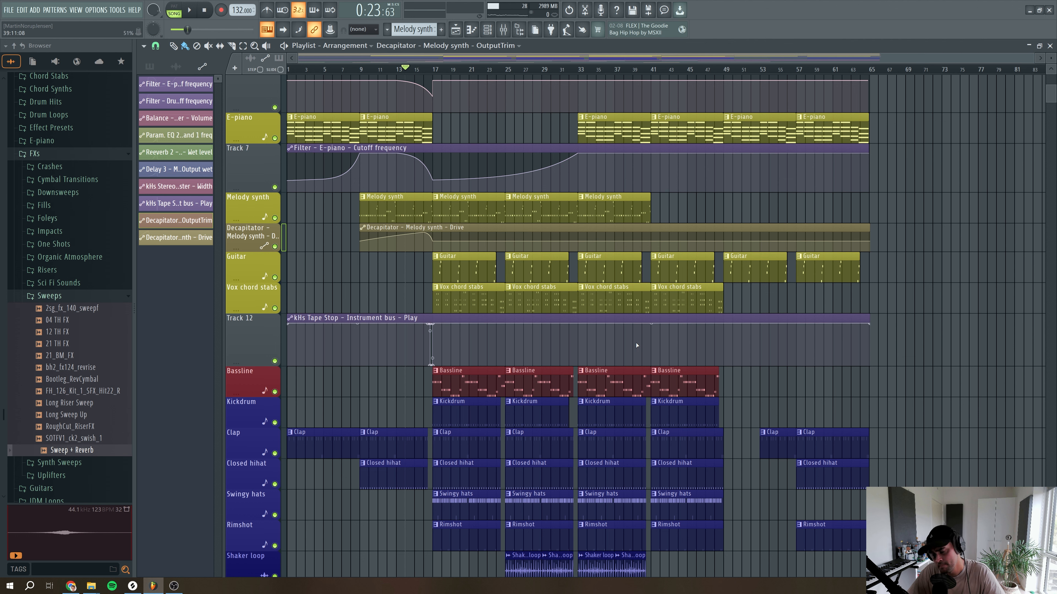
scroll(606, 276, up, 5)
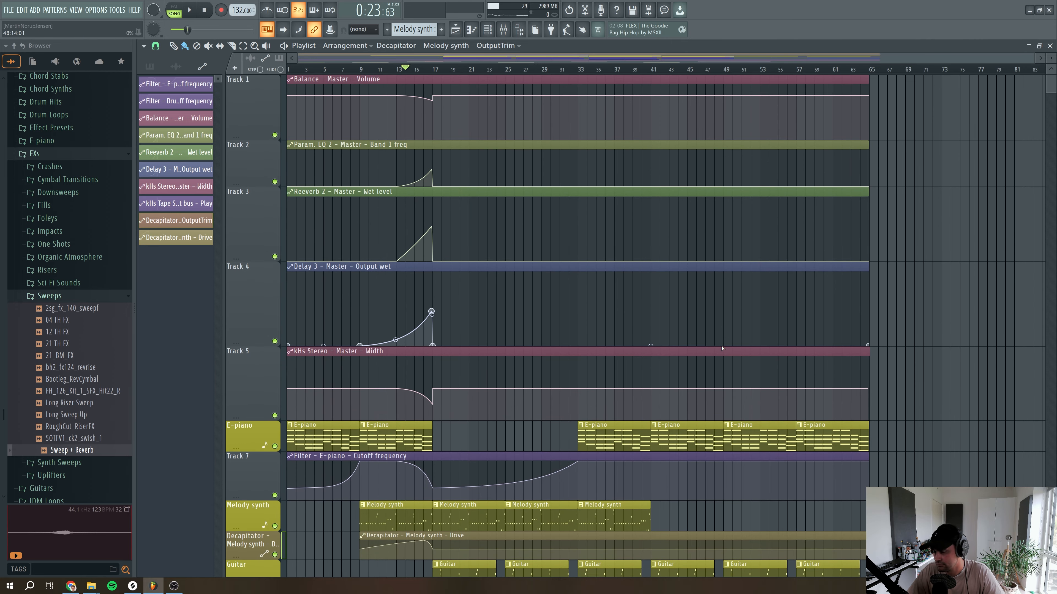
scroll(721, 349, down, 5)
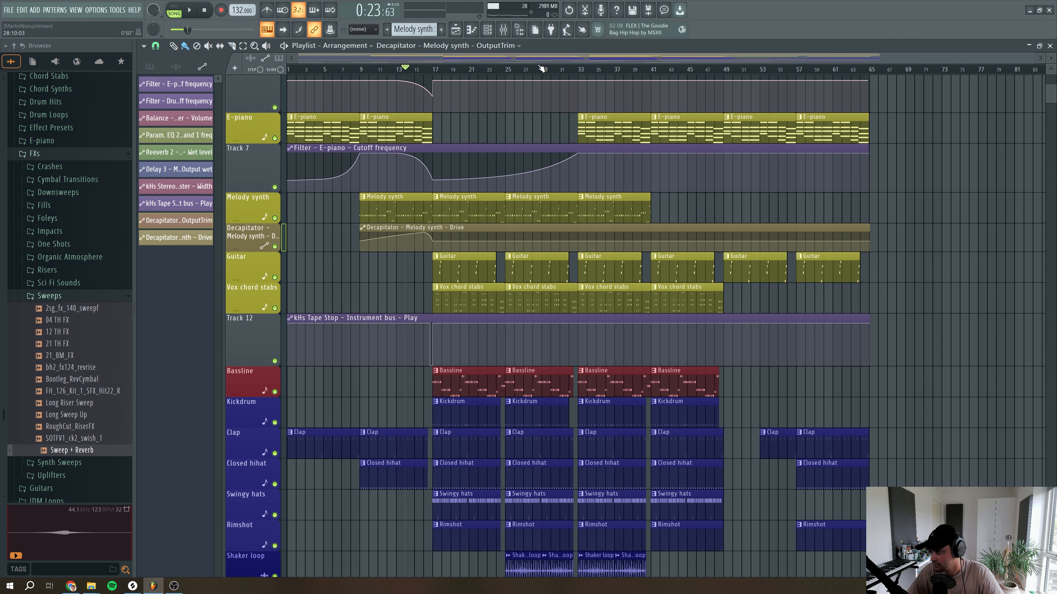
scroll(541, 67, right, 5)
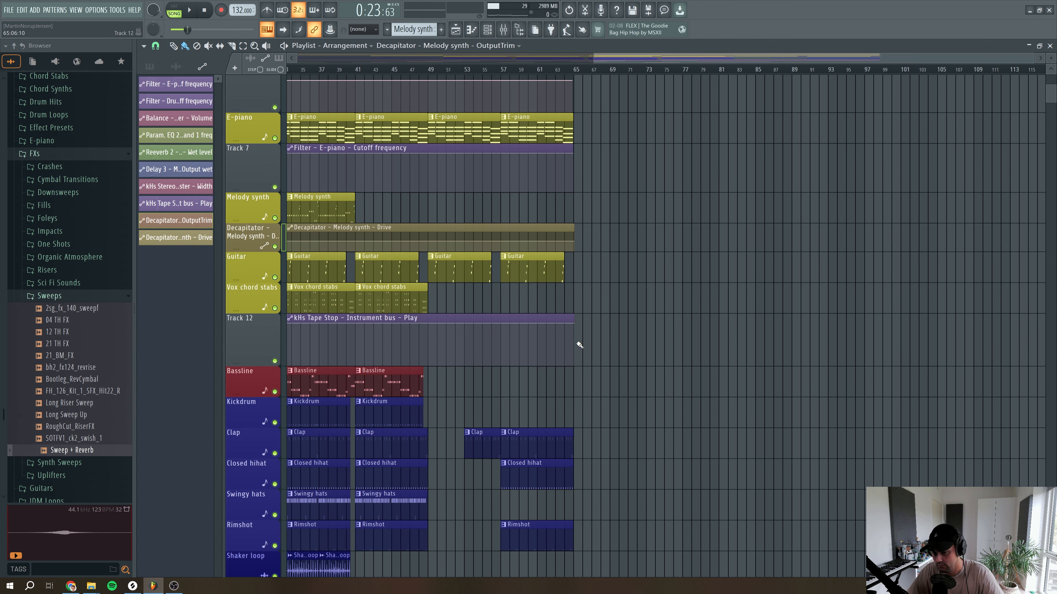
scroll(637, 62, left, 5)
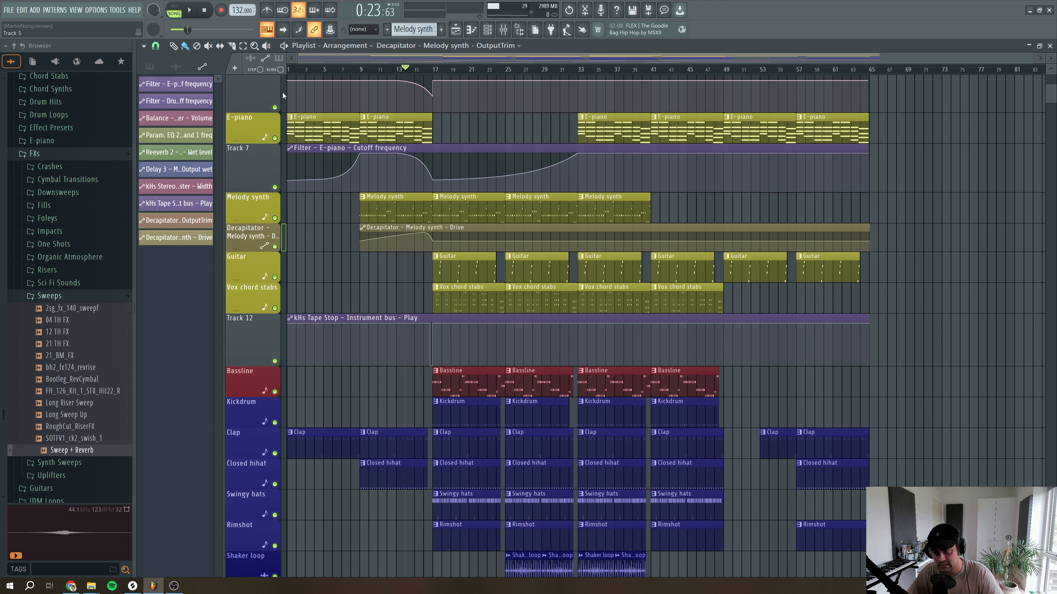
scroll(436, 358, up, 5)
scroll(436, 359, down, 3)
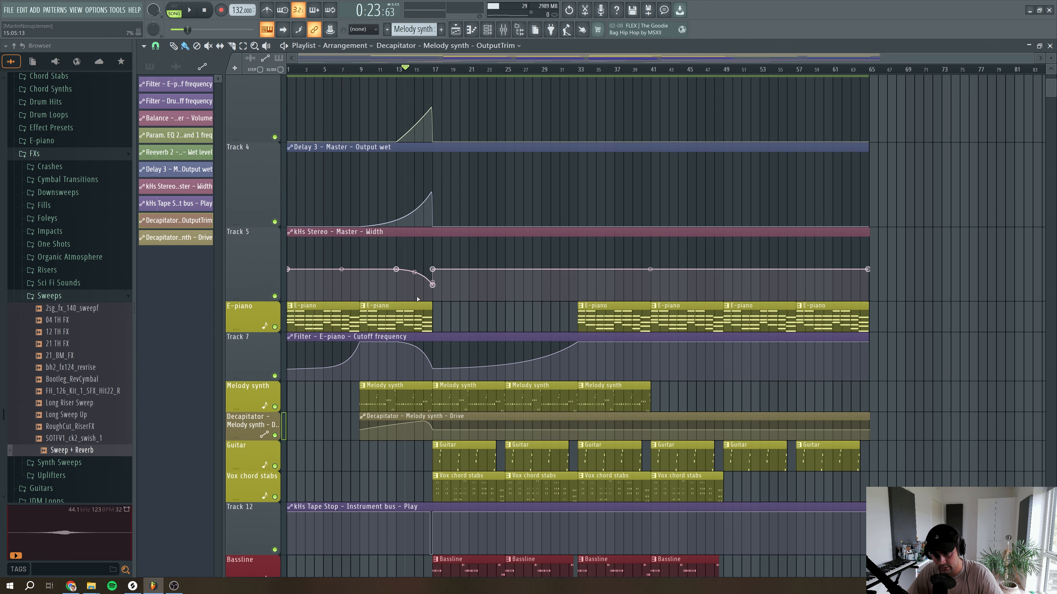
scroll(624, 333, right, 7)
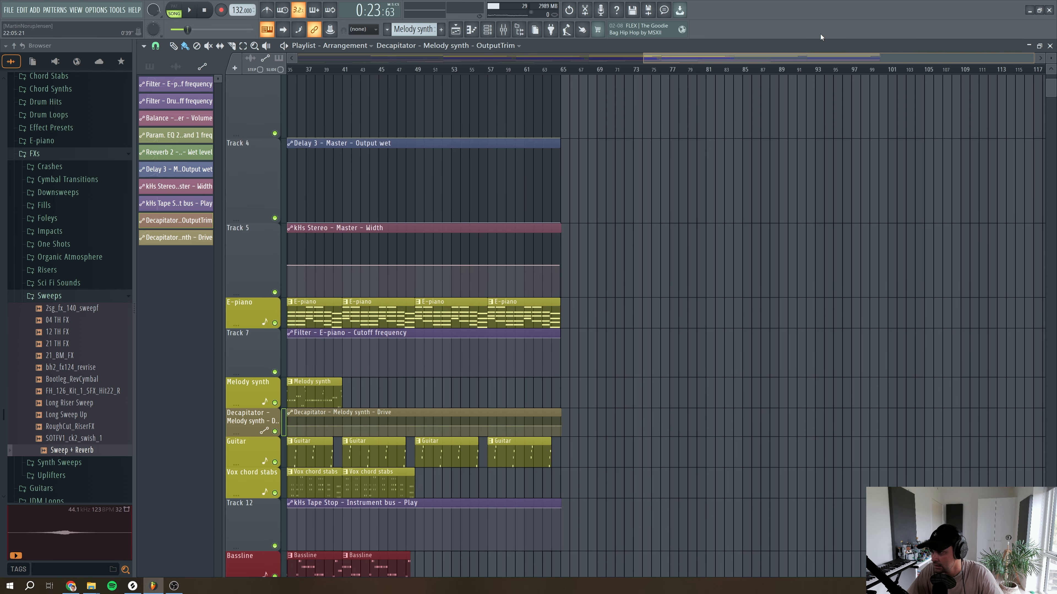
scroll(834, 248, down, 3)
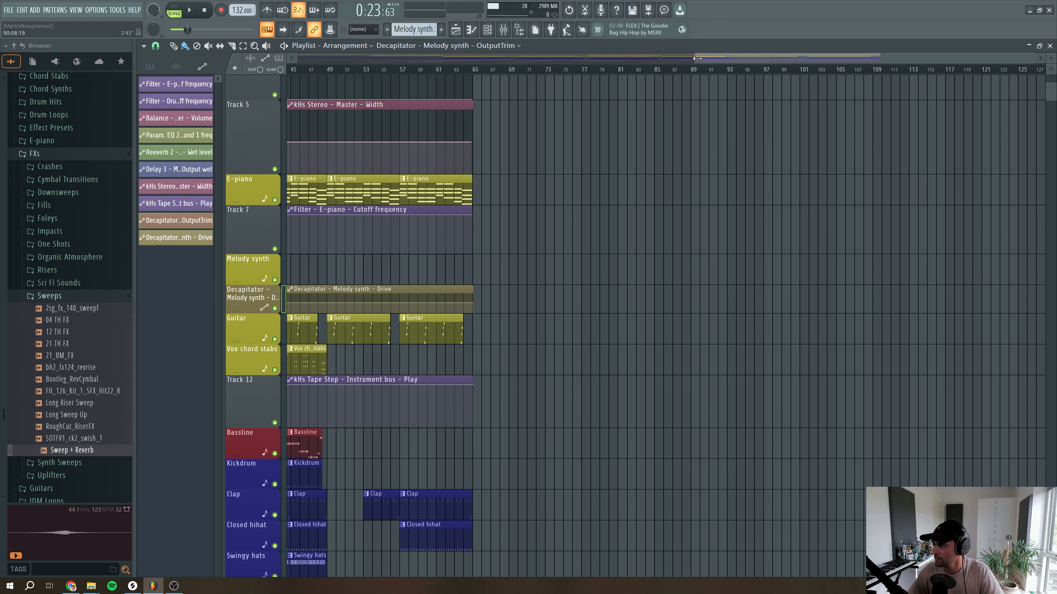
drag(697, 58, 297, 59)
scroll(363, 300, up, 5)
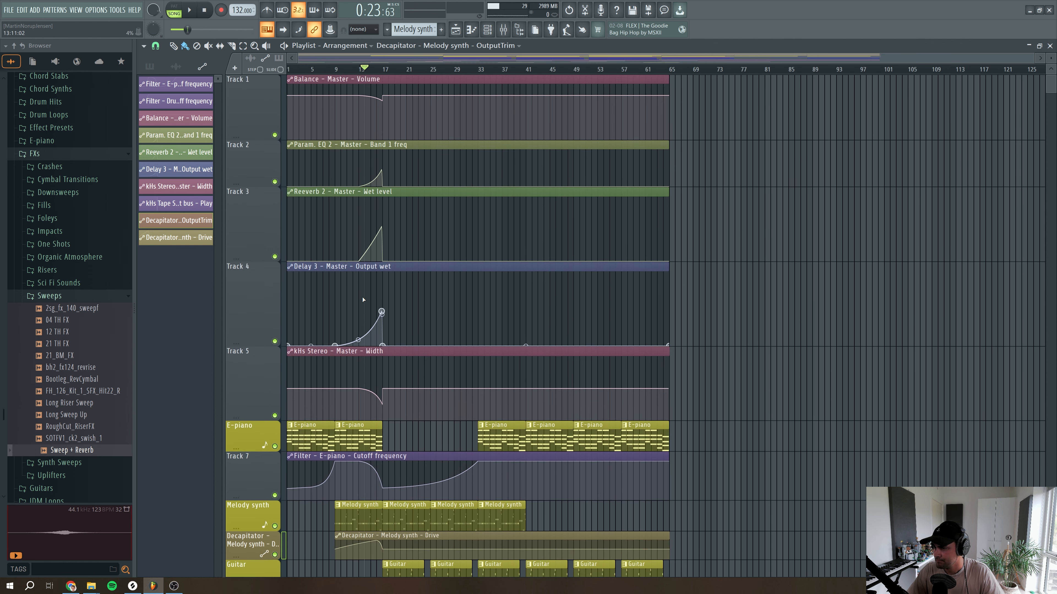
Look over the mixer's instrument tracks, checking the Vox chord stabs and E-piano effect chains
scroll(363, 300, down, 5)
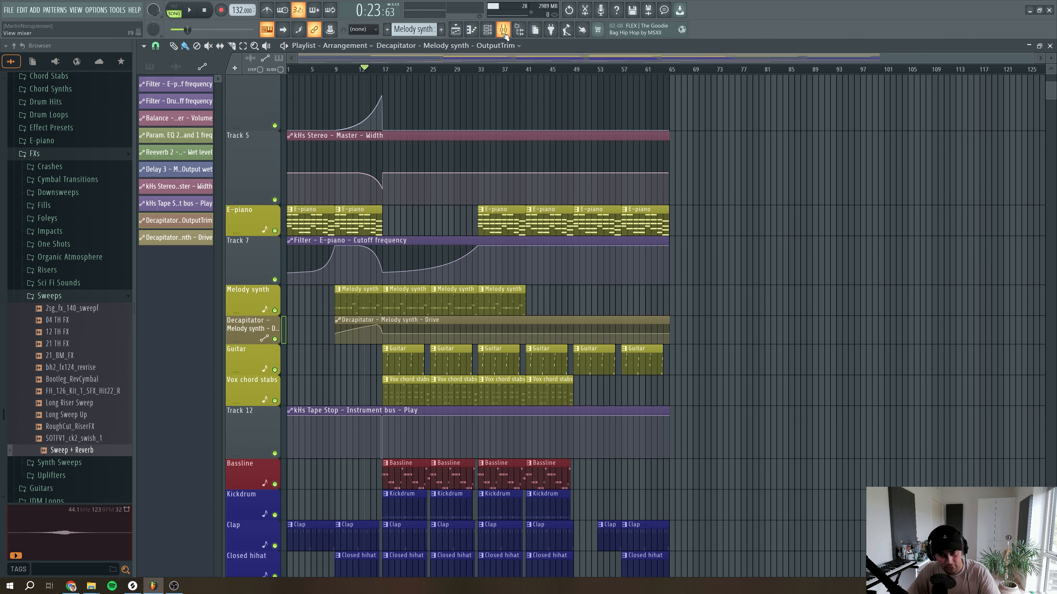
click(503, 30)
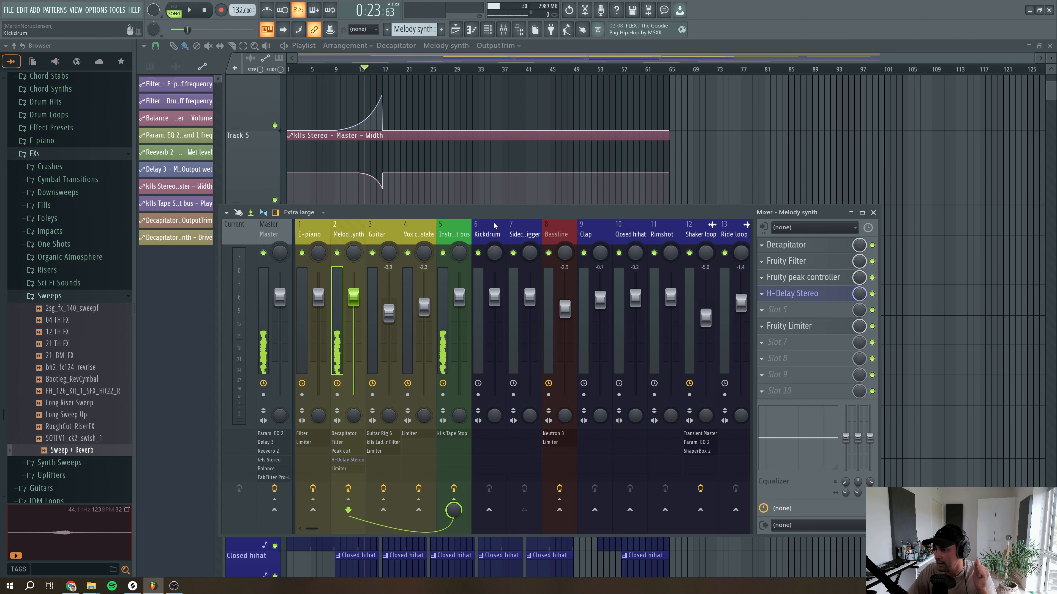
click(432, 208)
click(333, 208)
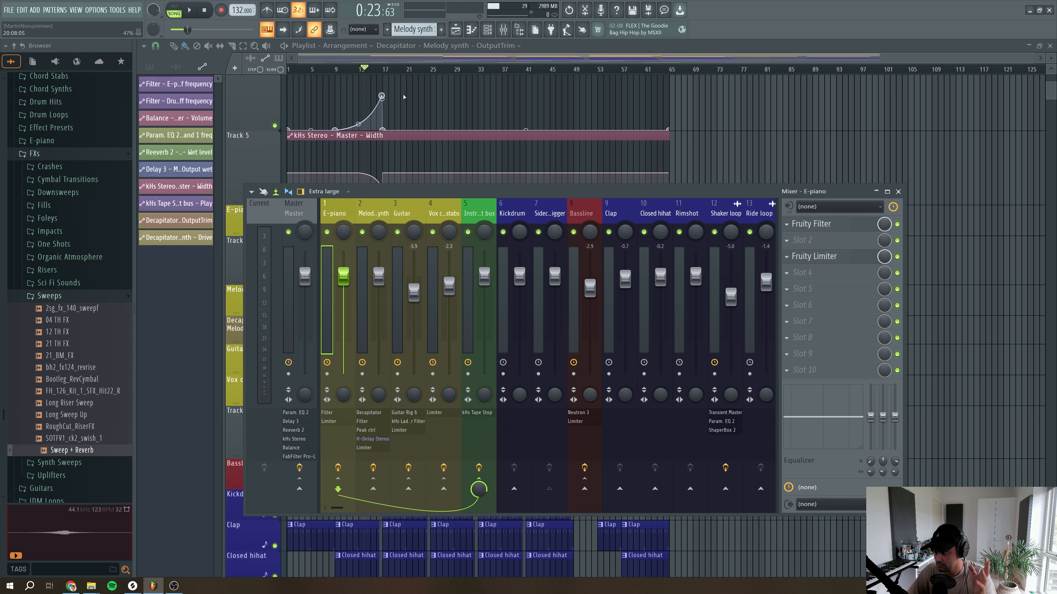
key(F9)
Set the playlist time selection to bars 17 to 33 and play the drop section in a loop
scroll(398, 94, up, 5)
drag(383, 71, 480, 77)
key(space)
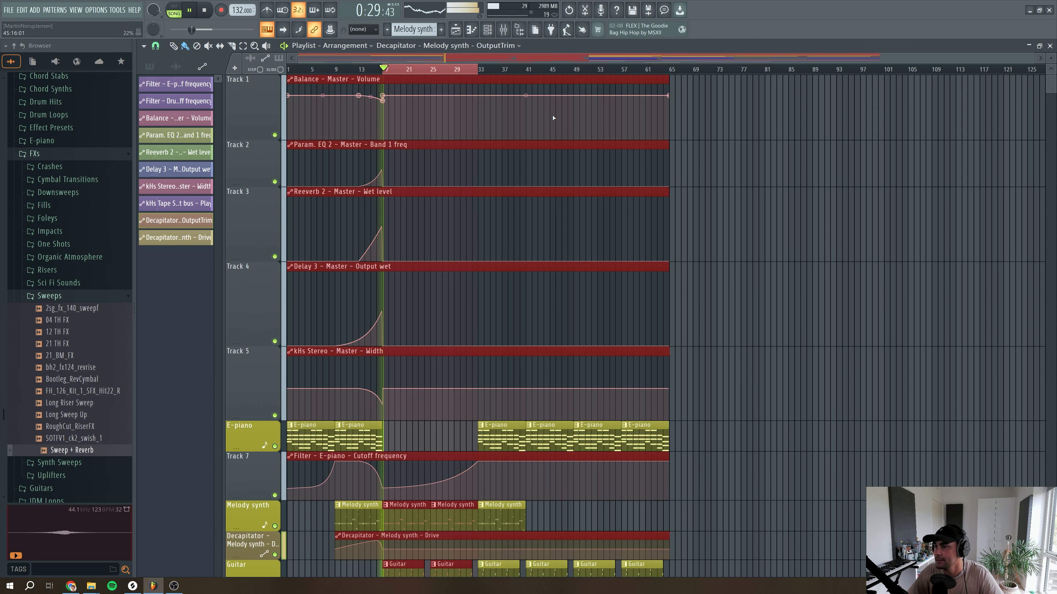
Move kHs Tape Stop down to slot 6 on the Instrument bus mixer track and stop playback
click(503, 29)
click(477, 211)
drag(815, 240, 829, 308)
key(space)
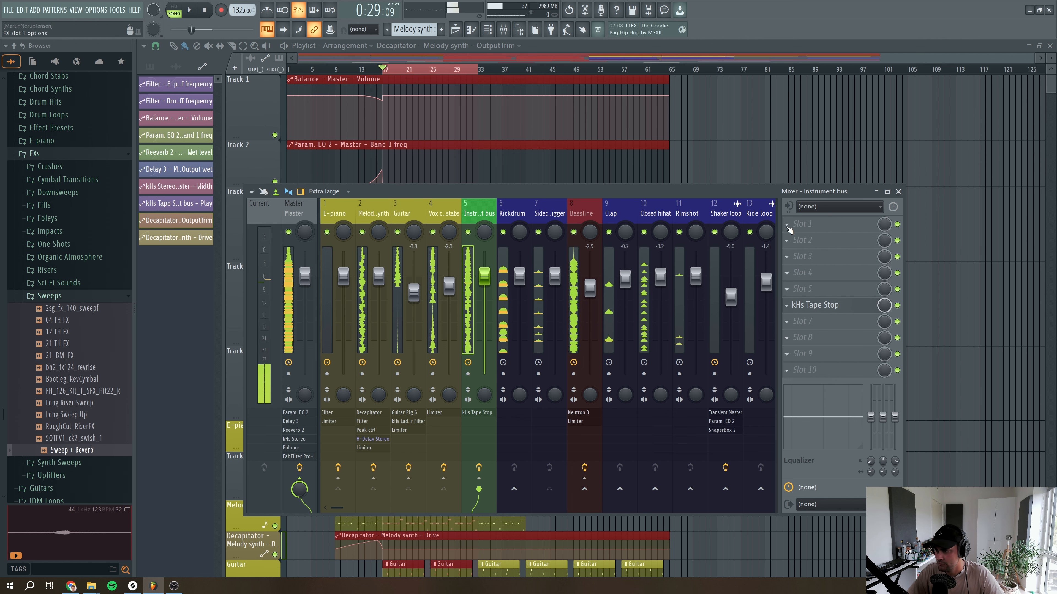
Load soothe2 into slot 1 of the Instrument bus and apply the user preset Standard LÄMMERFYR
click(786, 225)
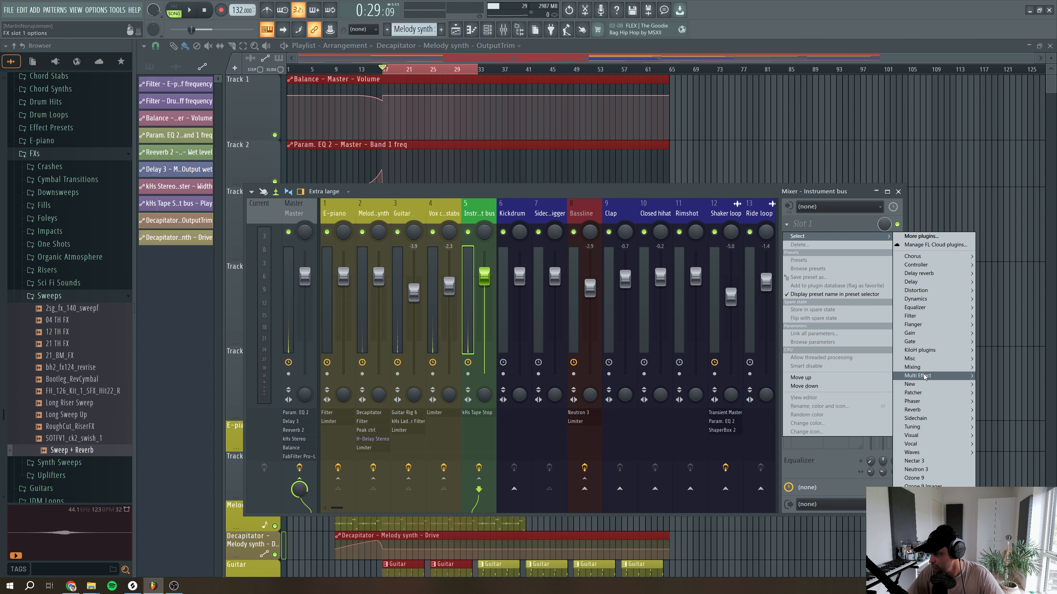
mouse_move(913, 367)
click(825, 463)
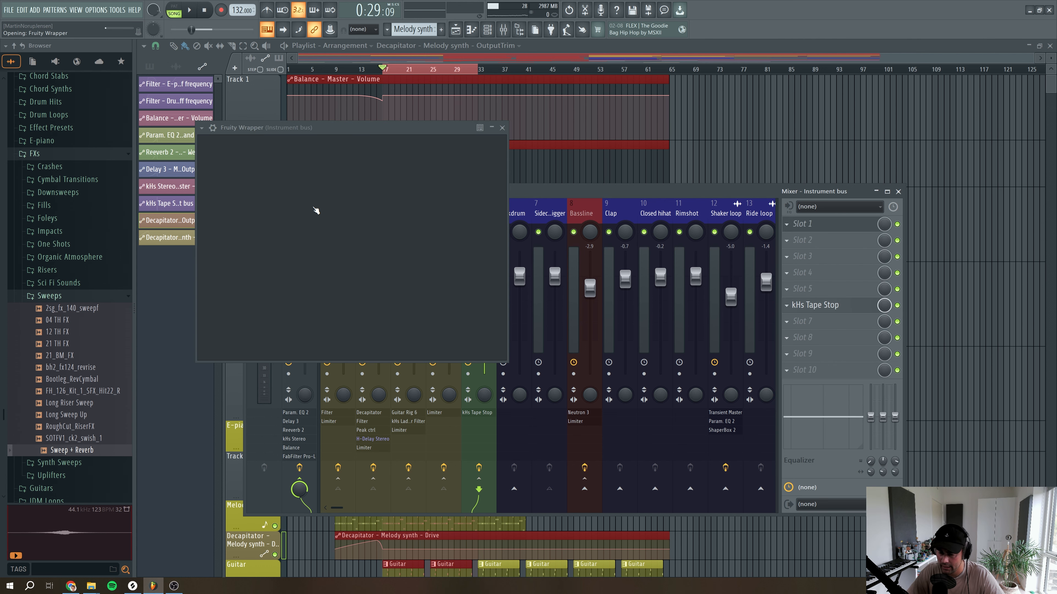
scroll(325, 173, down, 6)
click(376, 142)
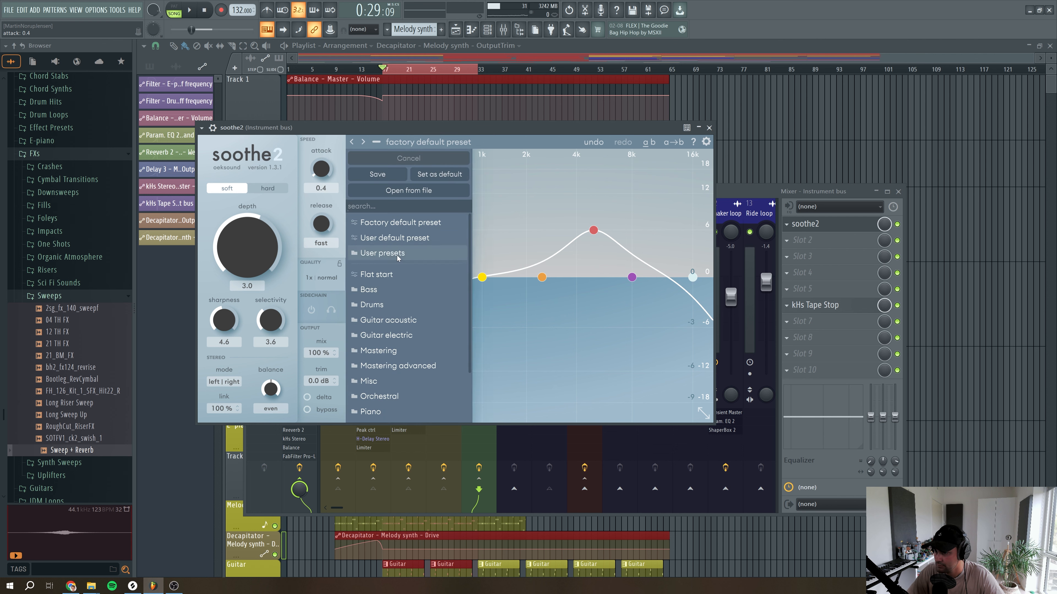
mouse_move(437, 253)
click(537, 164)
click(428, 142)
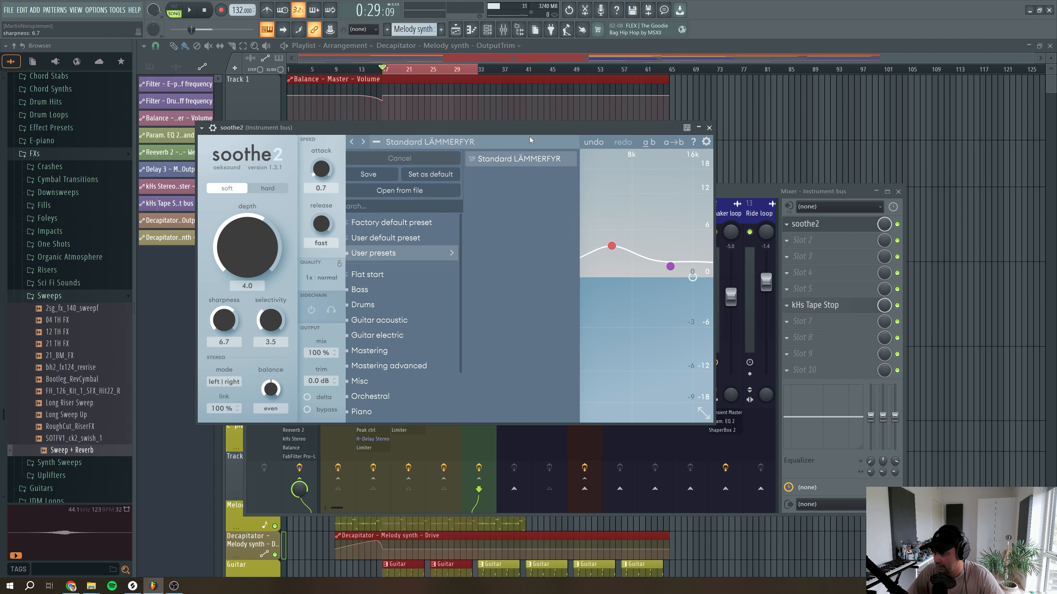
click(622, 219)
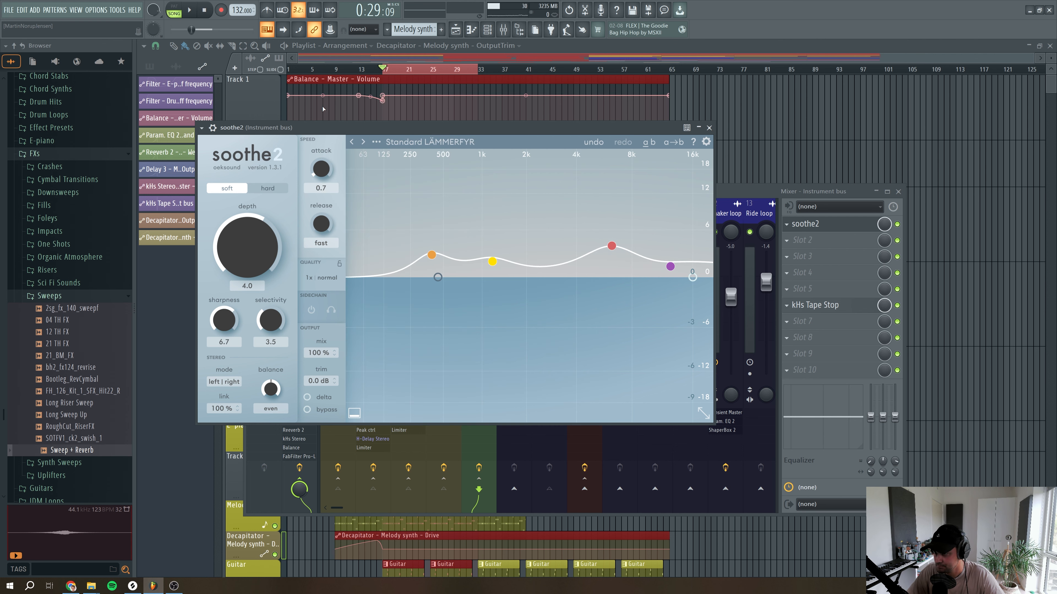
Tune soothe2 during playback with depth 3.2, band 1 at 2 kHz, band 2 sensitivity 2.0 dB and a lower red band, checking the delta signal
key(space)
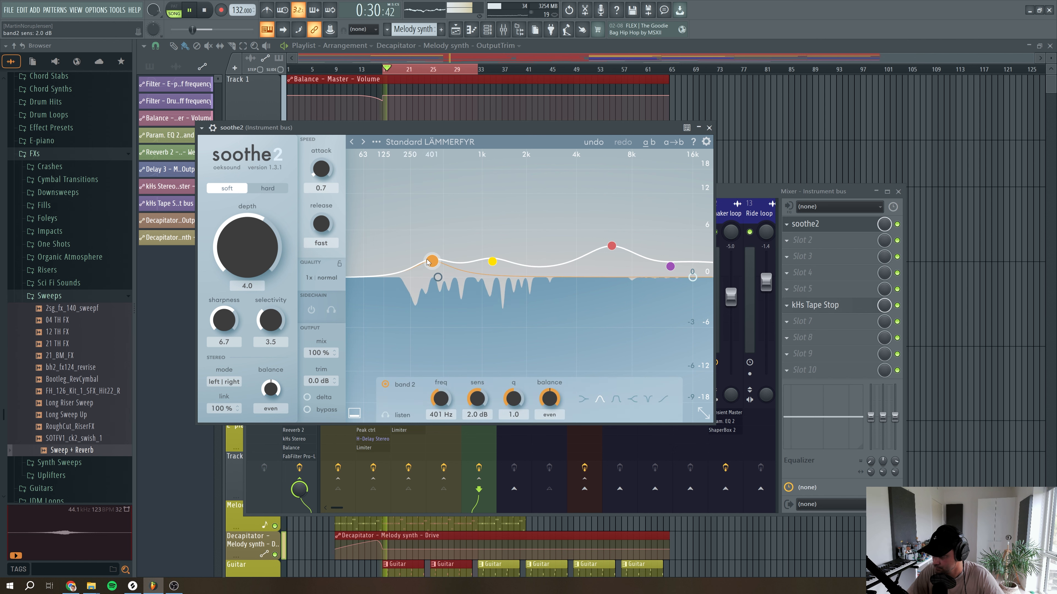
drag(611, 246, 594, 263)
drag(492, 262, 526, 262)
drag(266, 248, 265, 252)
click(308, 399)
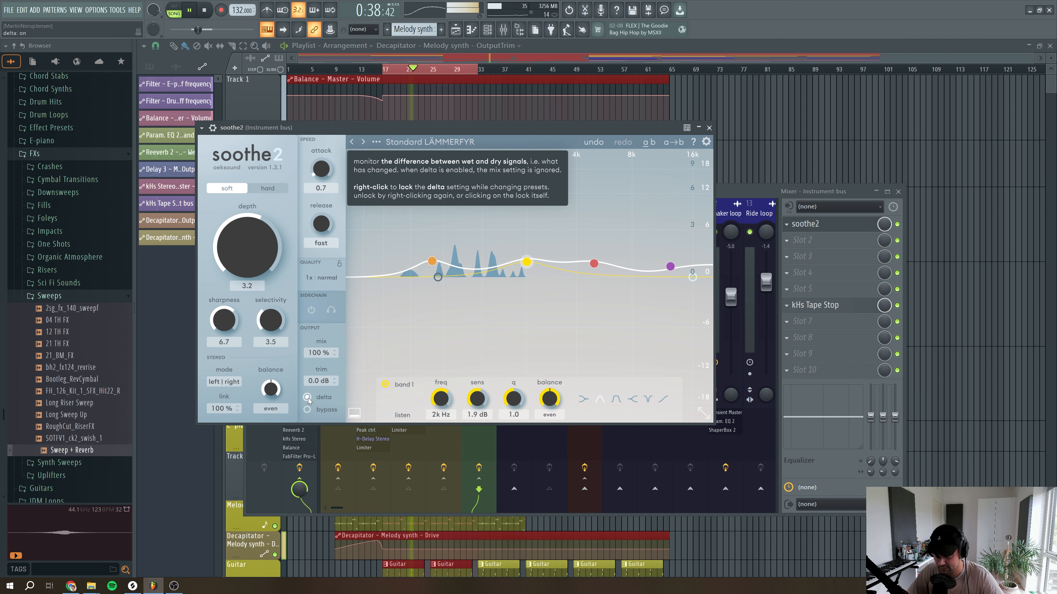
click(308, 399)
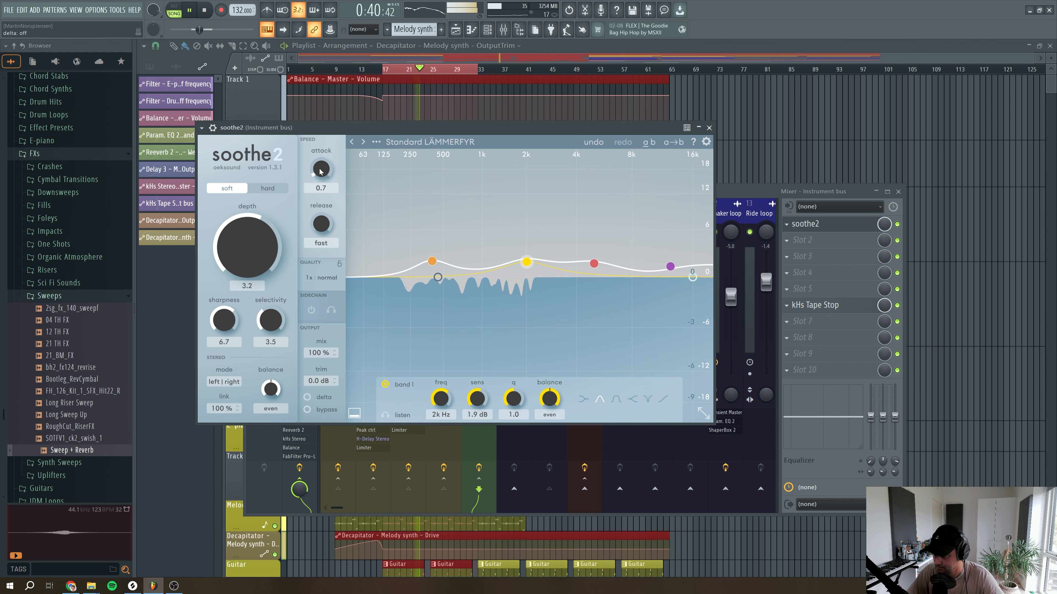
click(708, 127)
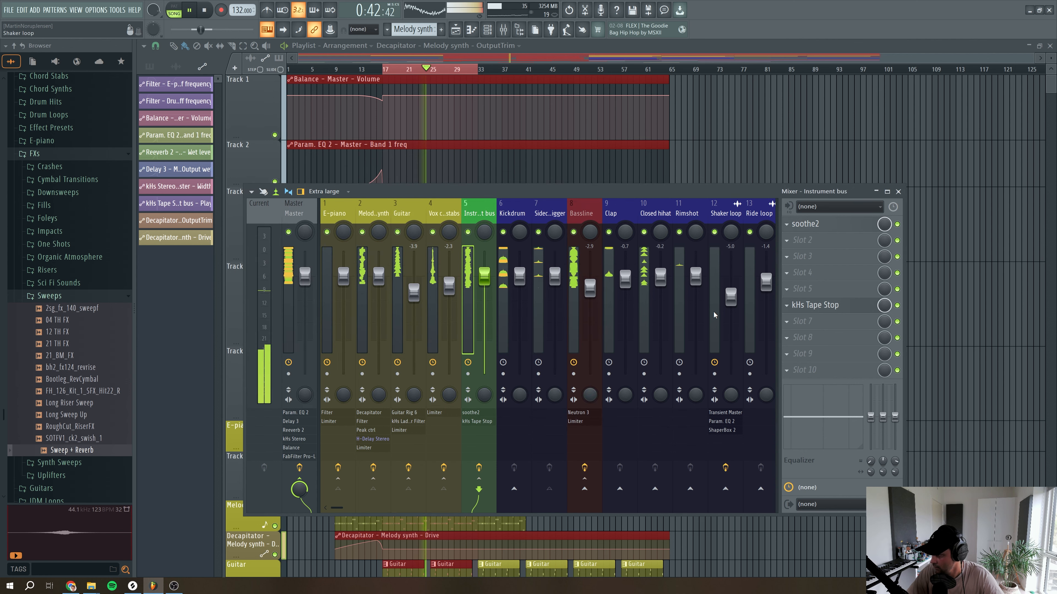
Load Solid Bus Comp into slot 2 of the Instrument bus and set its threshold to 0.6 dB during playback
key(space)
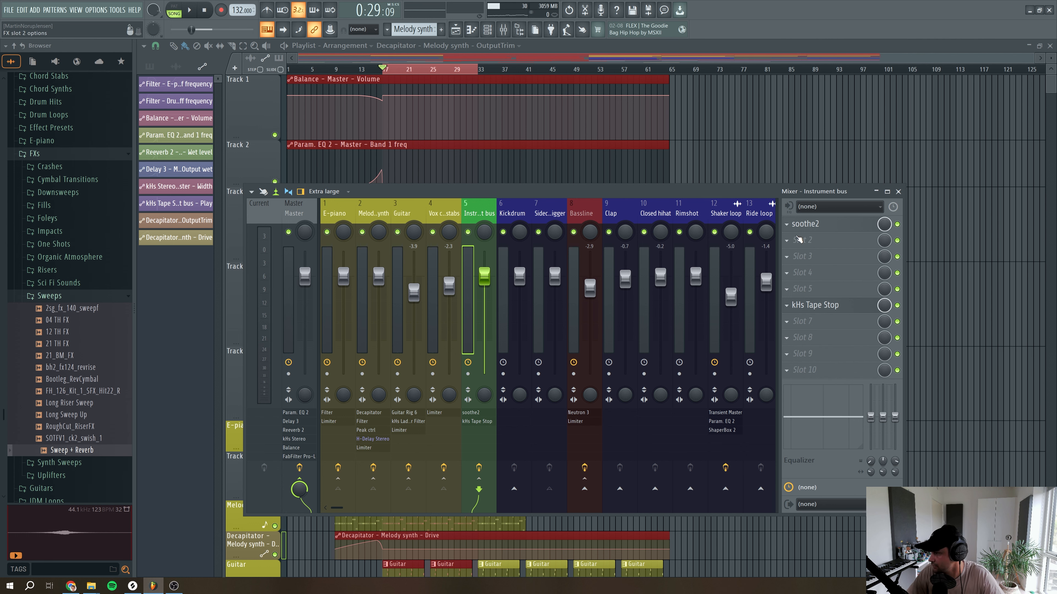
click(798, 239)
mouse_move(944, 384)
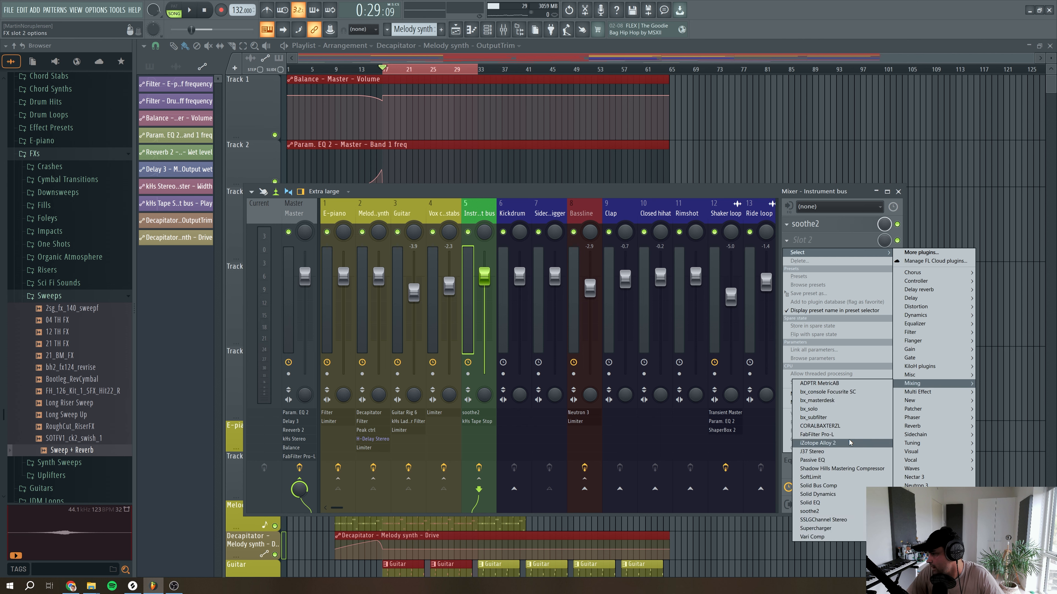
click(825, 486)
key(space)
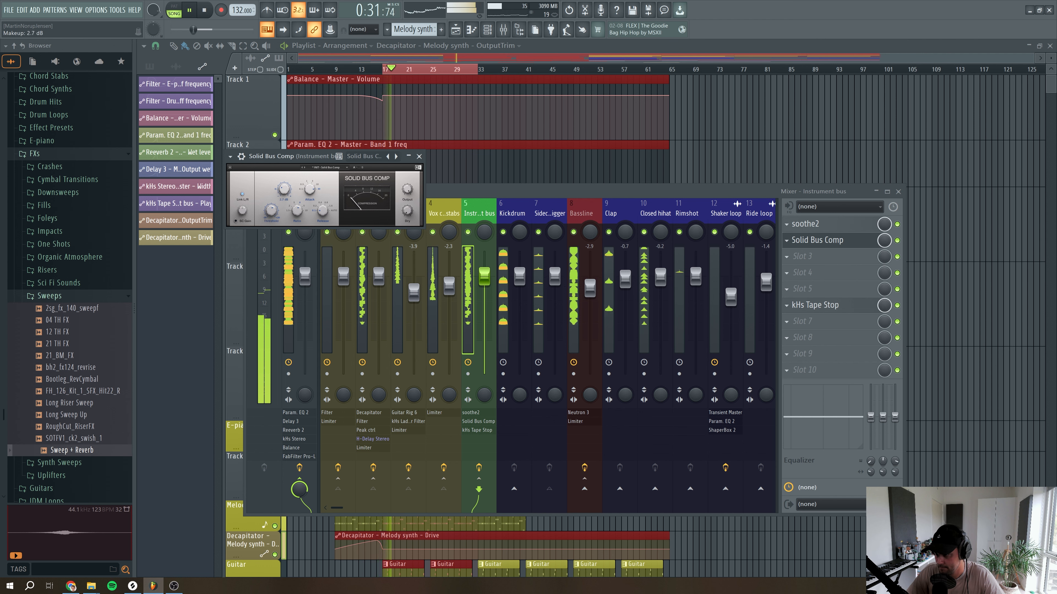
drag(284, 190, 271, 213)
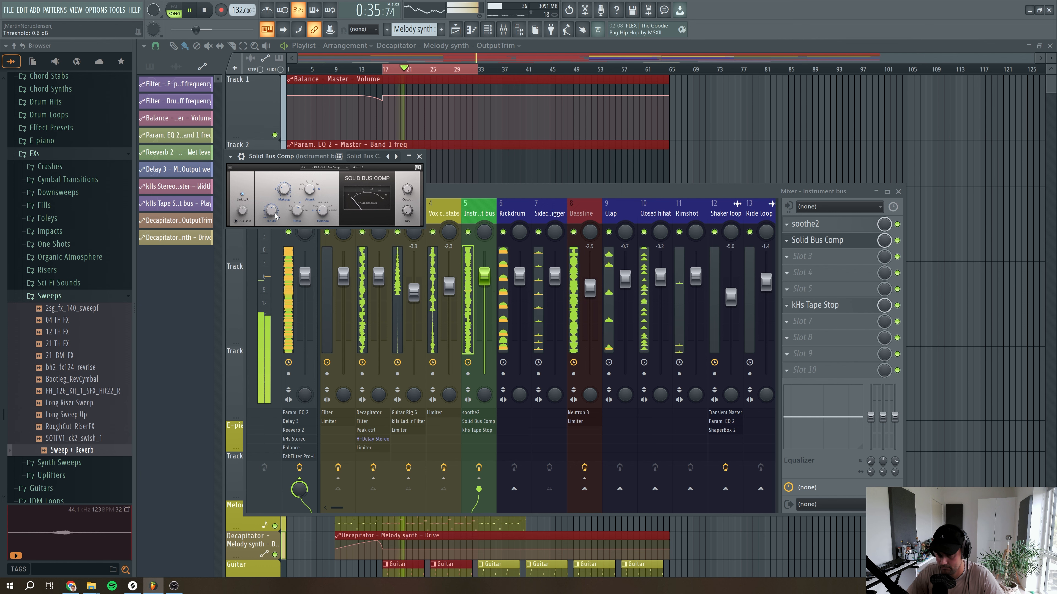
key(space)
click(848, 241)
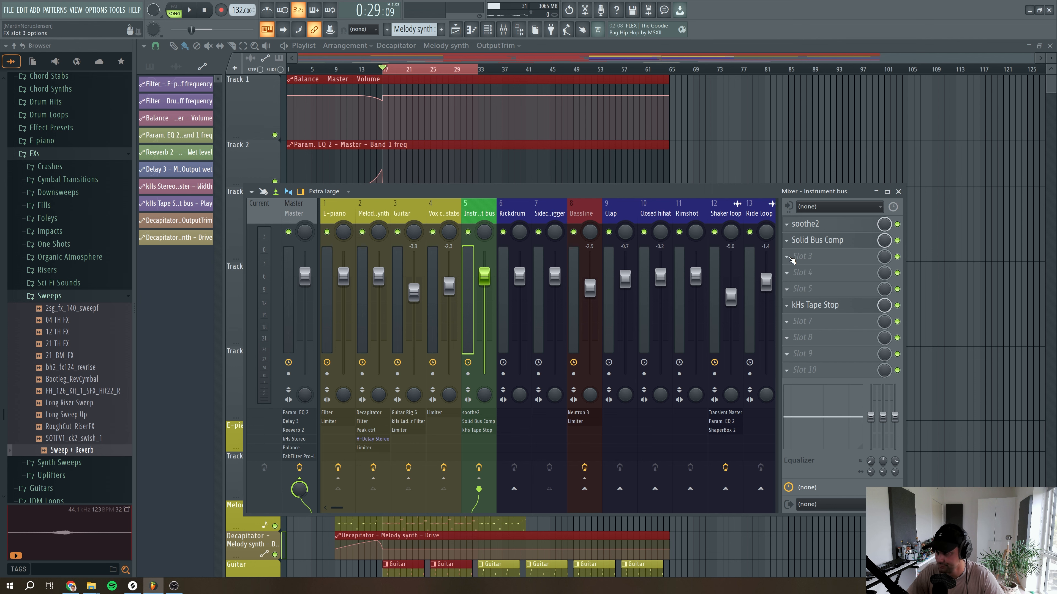
Load Passive EQ into slot 3 of the Instrument bus and reposition its plugin window
click(792, 260)
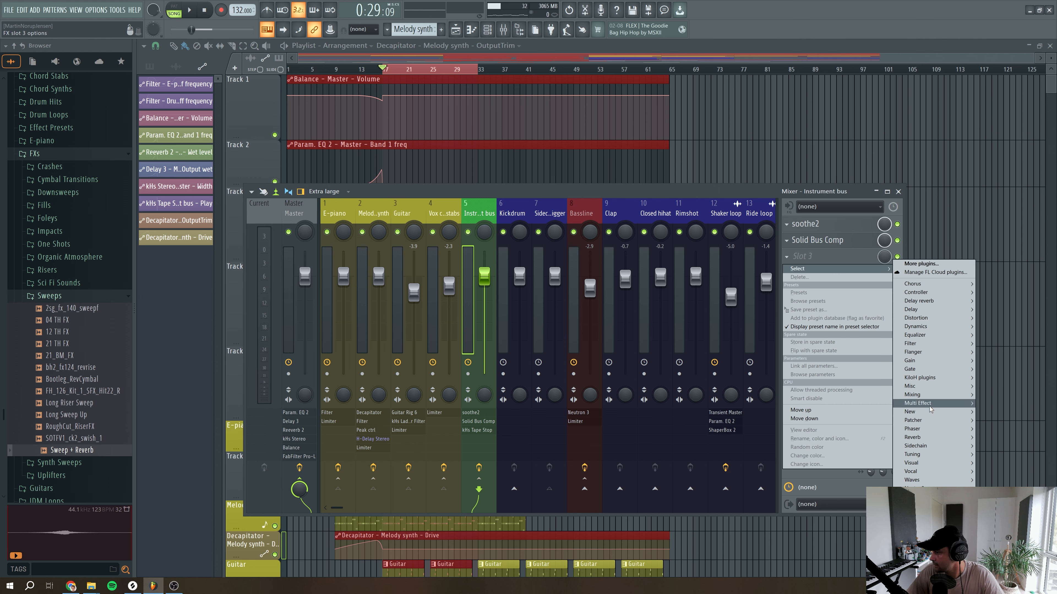
mouse_move(928, 395)
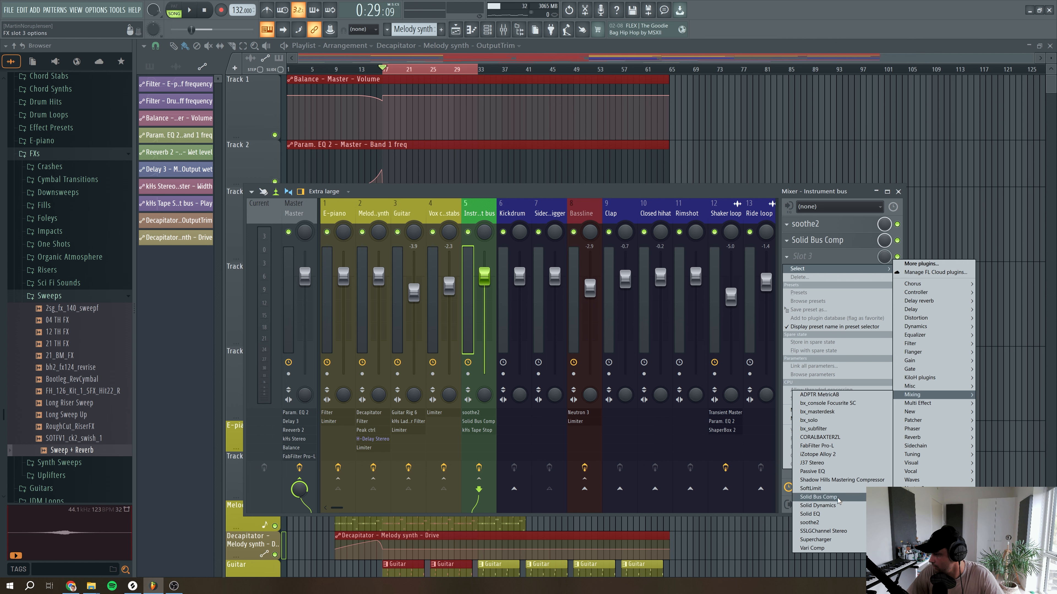
click(812, 471)
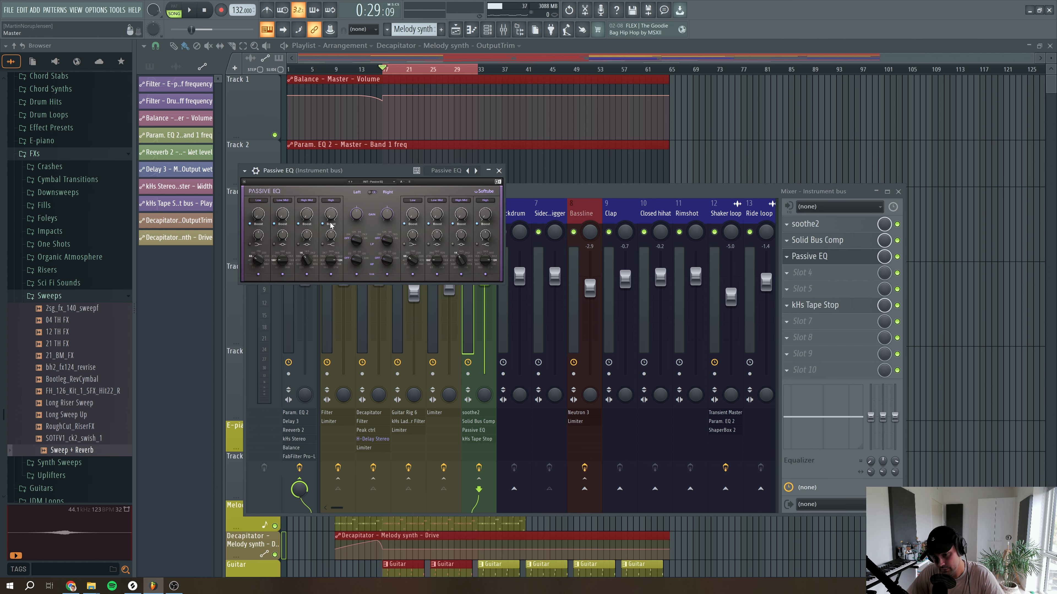
drag(329, 173, 363, 203)
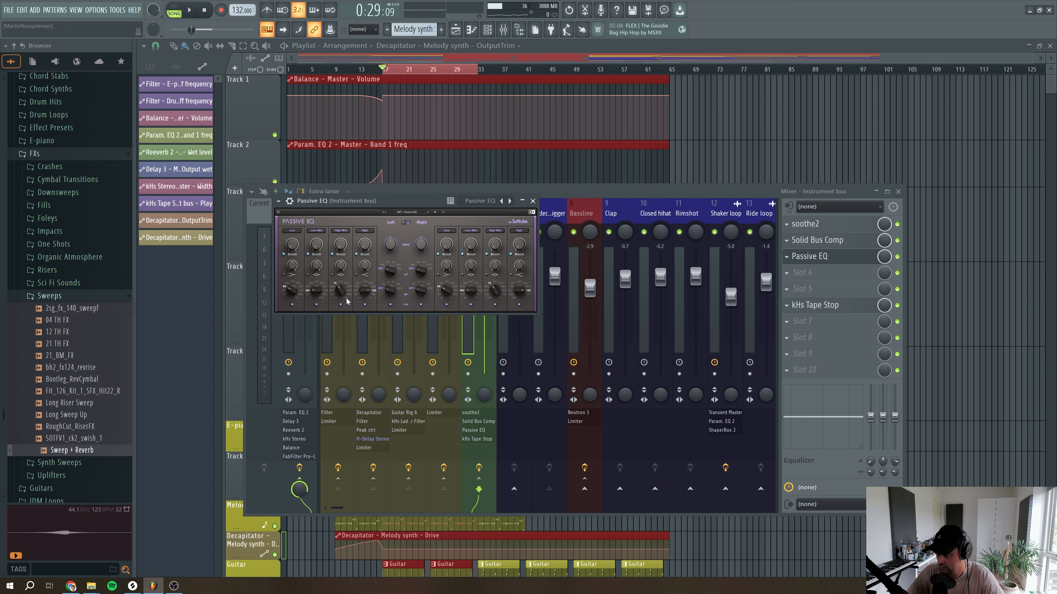
Set Passive EQ's high-pass to 120 Hz and high-mid frequency to 2.2 kHz, and boost its high-mid and high bands
drag(396, 294, 396, 287)
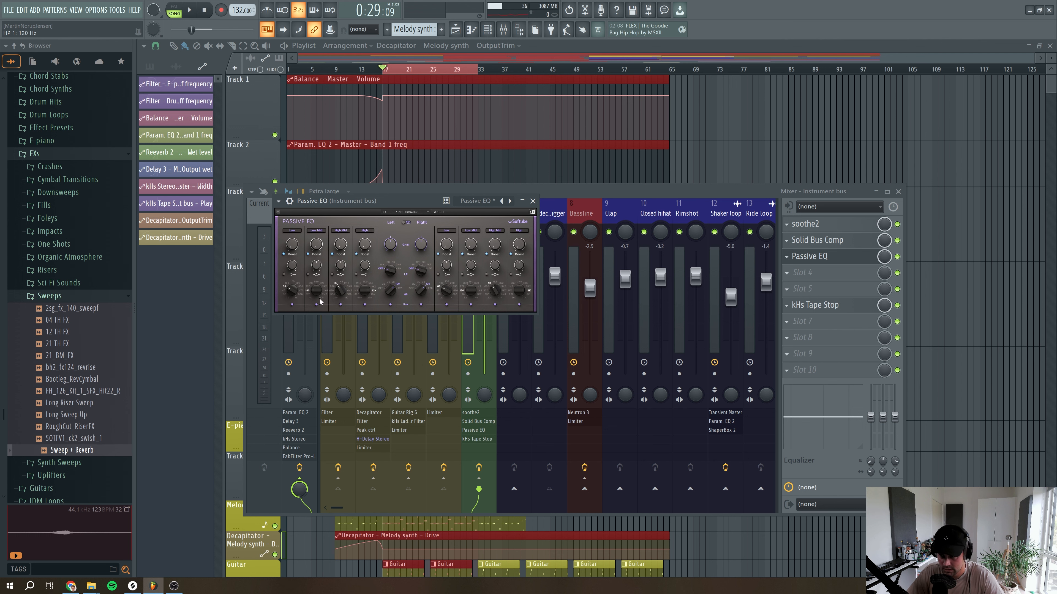
drag(341, 291, 340, 283)
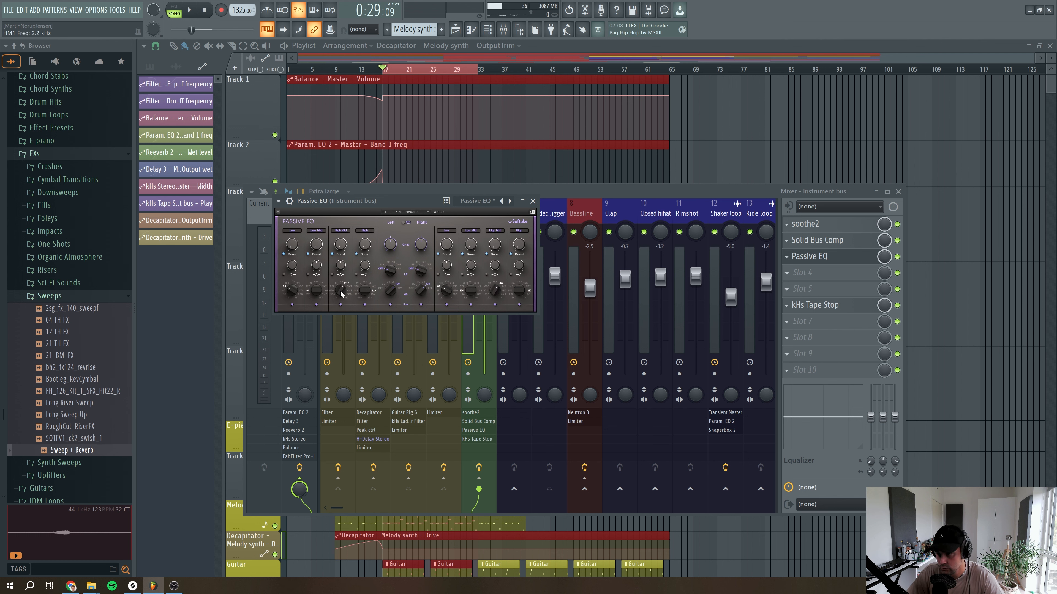
drag(340, 245, 341, 237)
drag(364, 290, 364, 296)
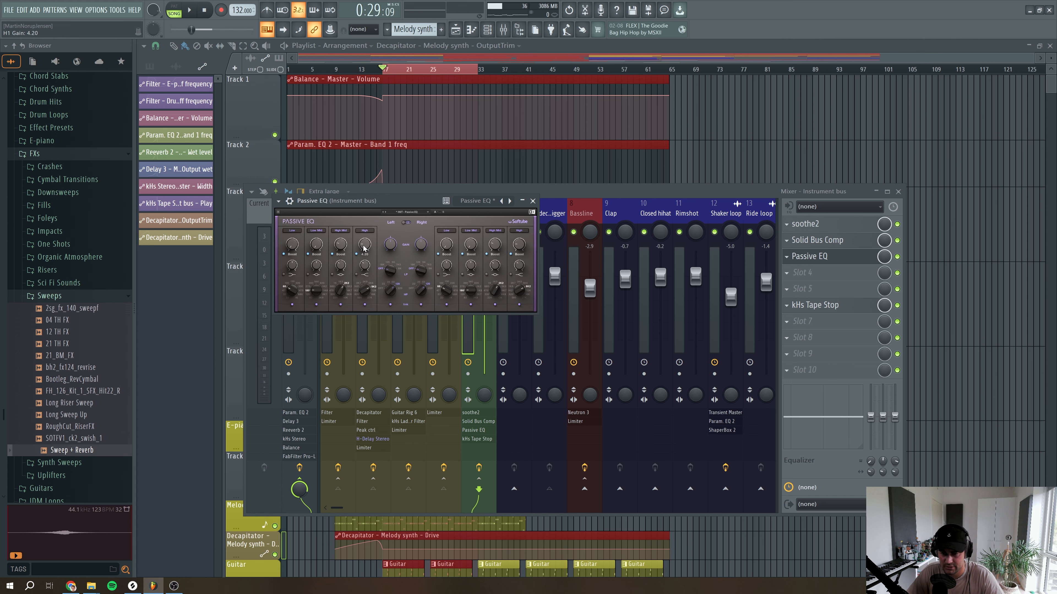
Fine-tune Passive EQ's high-mid gain to 5.30 during playback, close the plugin and stop playback
key(space)
mouse_move(342, 248)
mouse_down()
mouse_move(341, 227)
mouse_move(341, 251)
mouse_up()
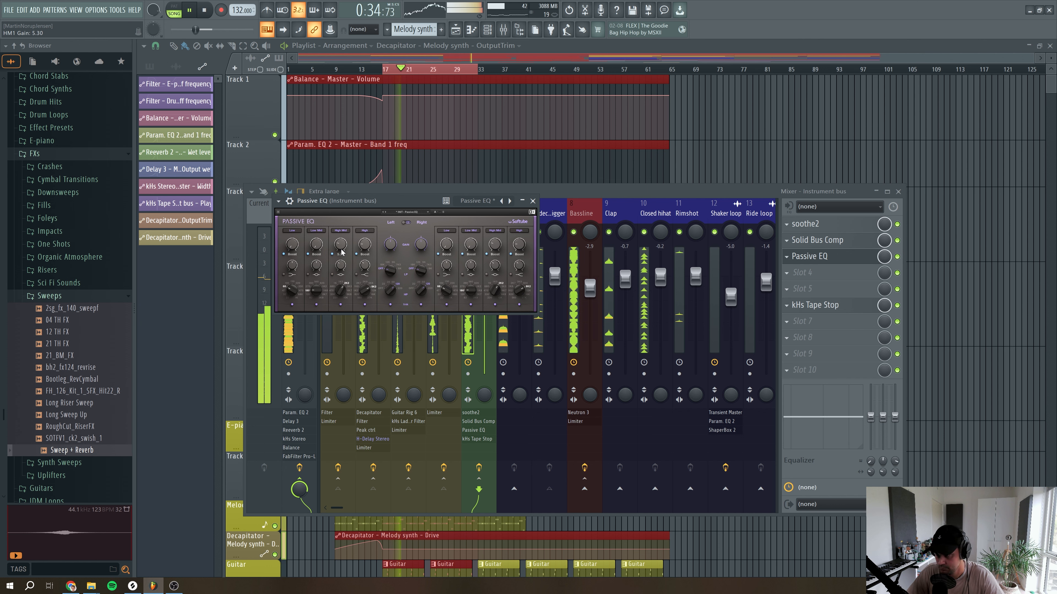
click(533, 201)
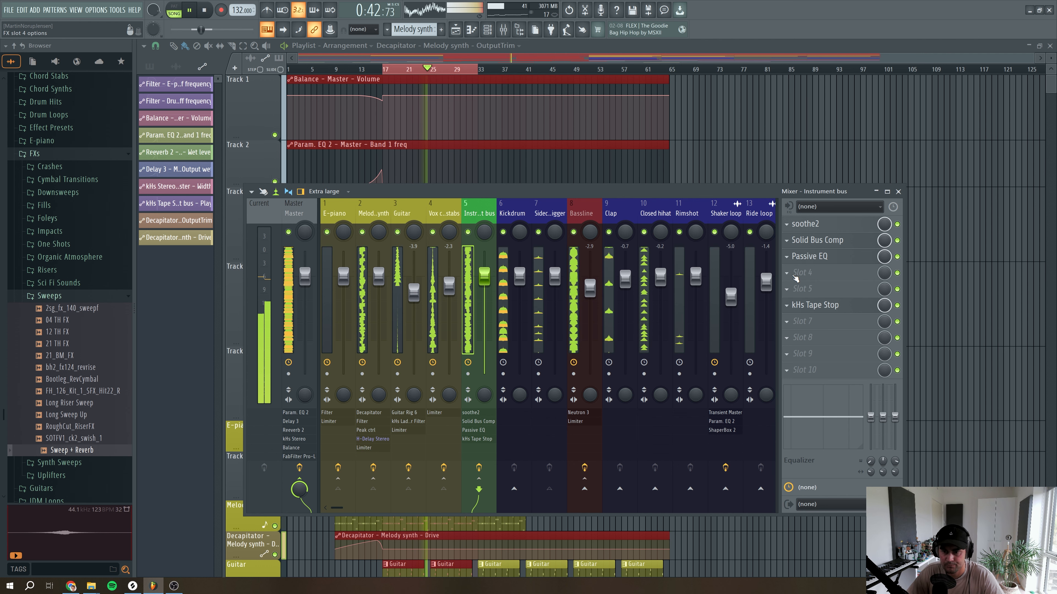
key(space)
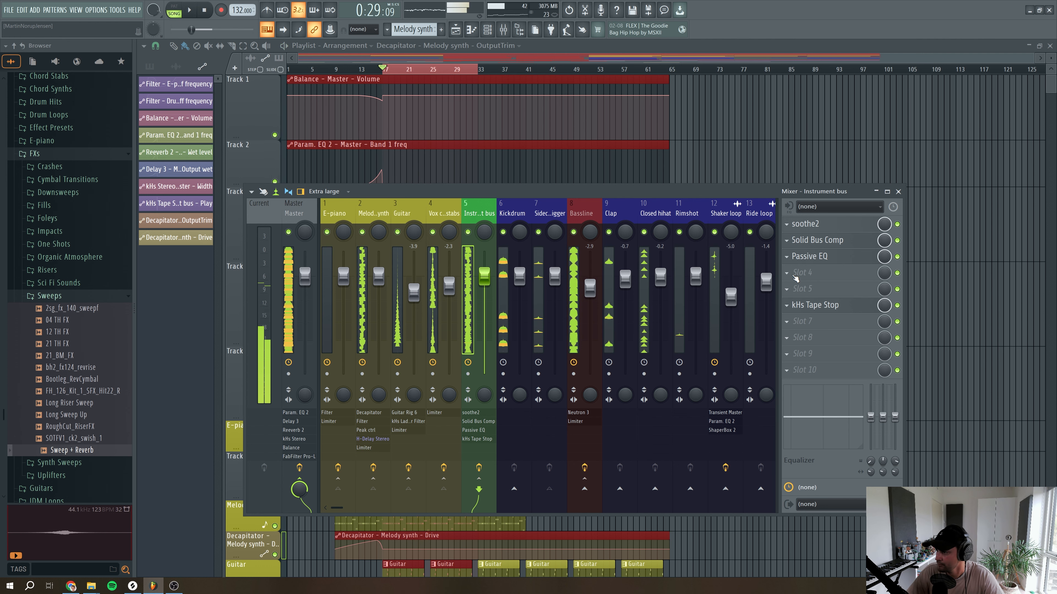
Load J37 Stereo into slot 4 of the Instrument bus, turn its noise level off and fine-tune its tape controls during playback
click(795, 275)
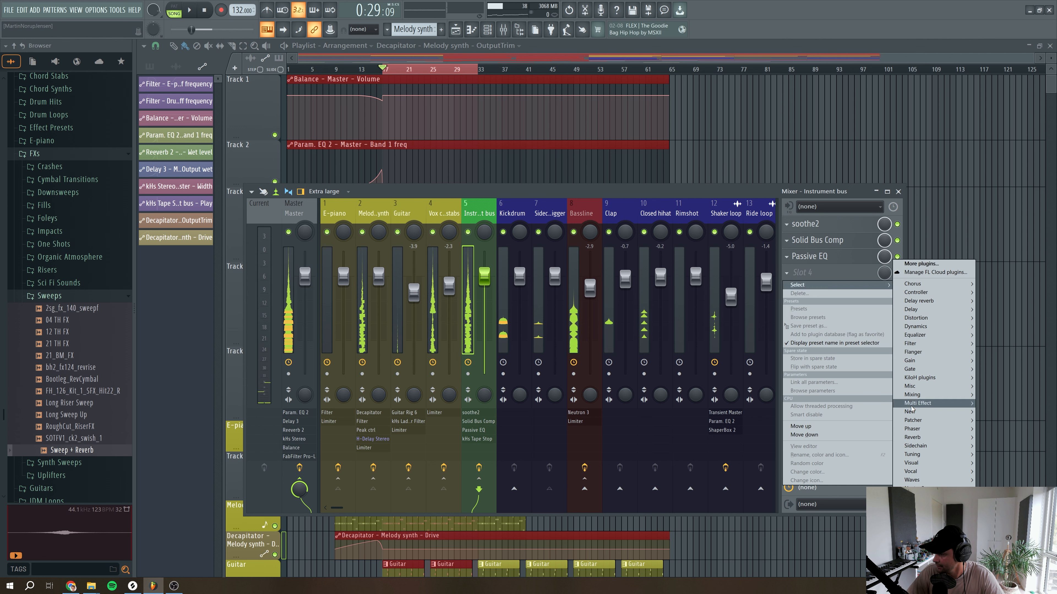
mouse_move(913, 400)
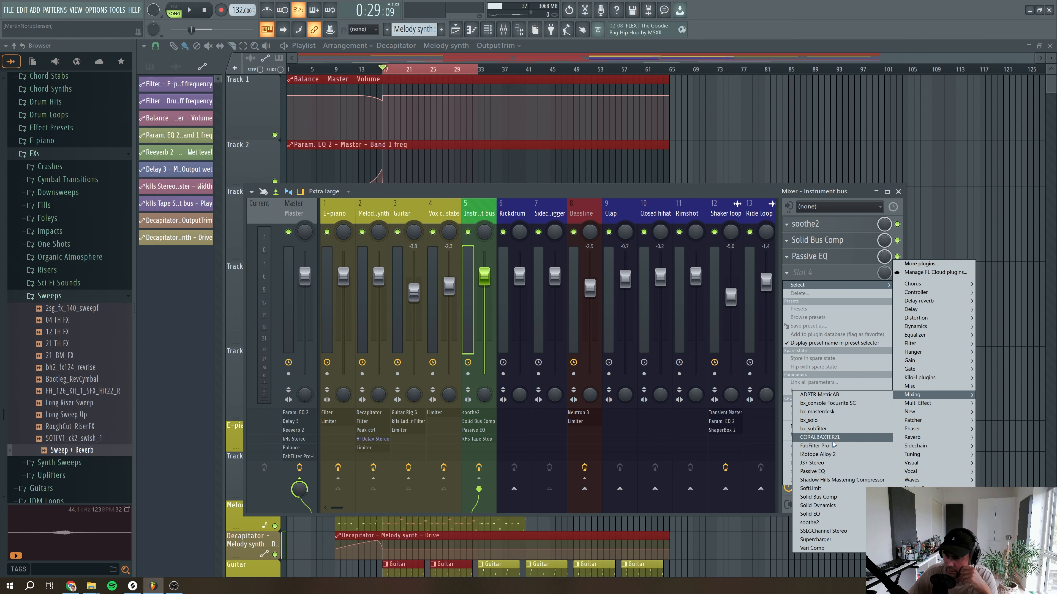
click(828, 463)
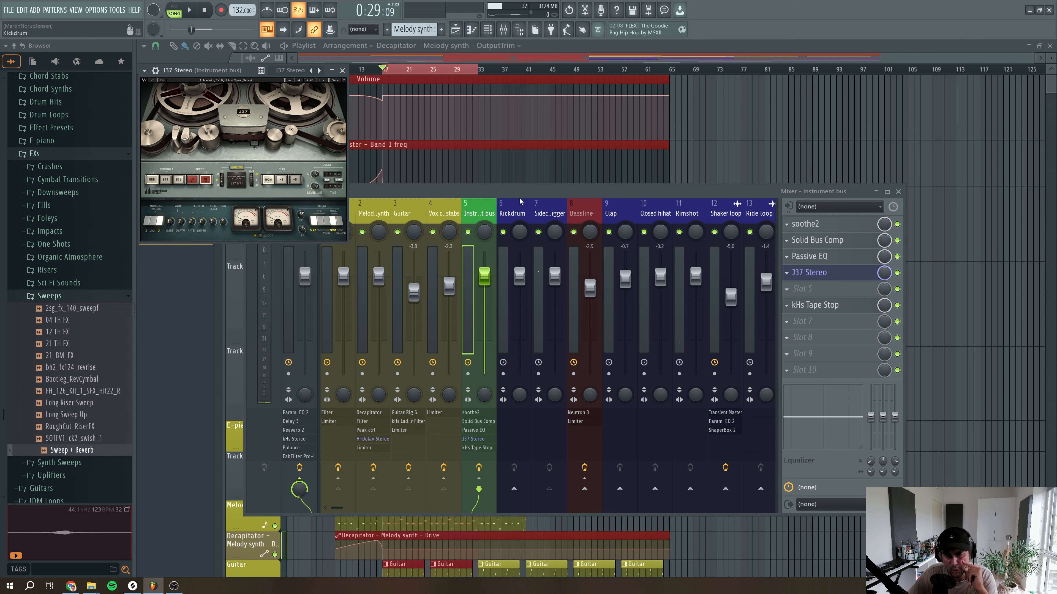
drag(212, 221, 213, 229)
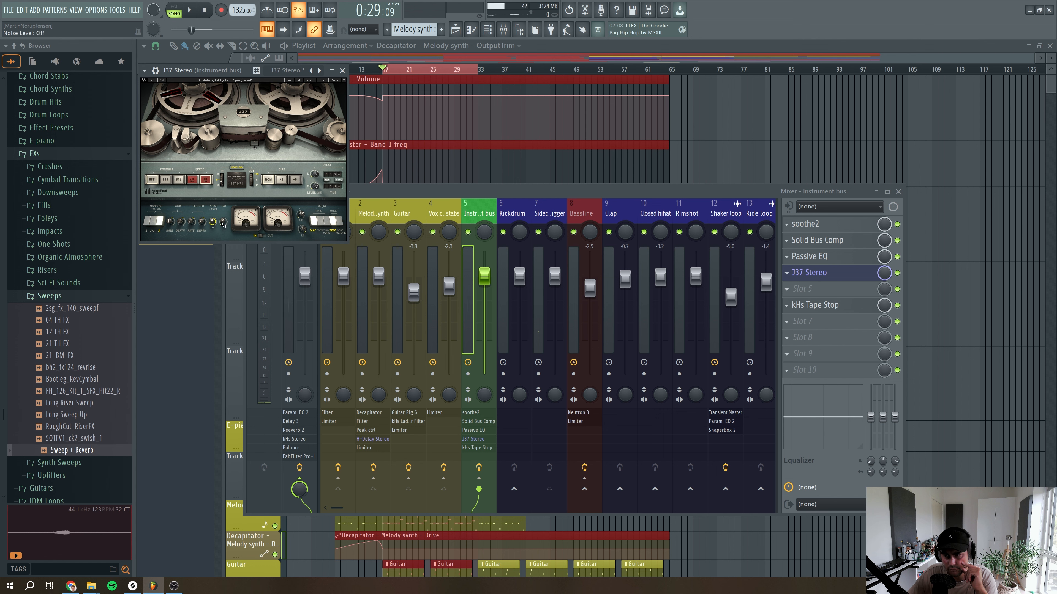
key(space)
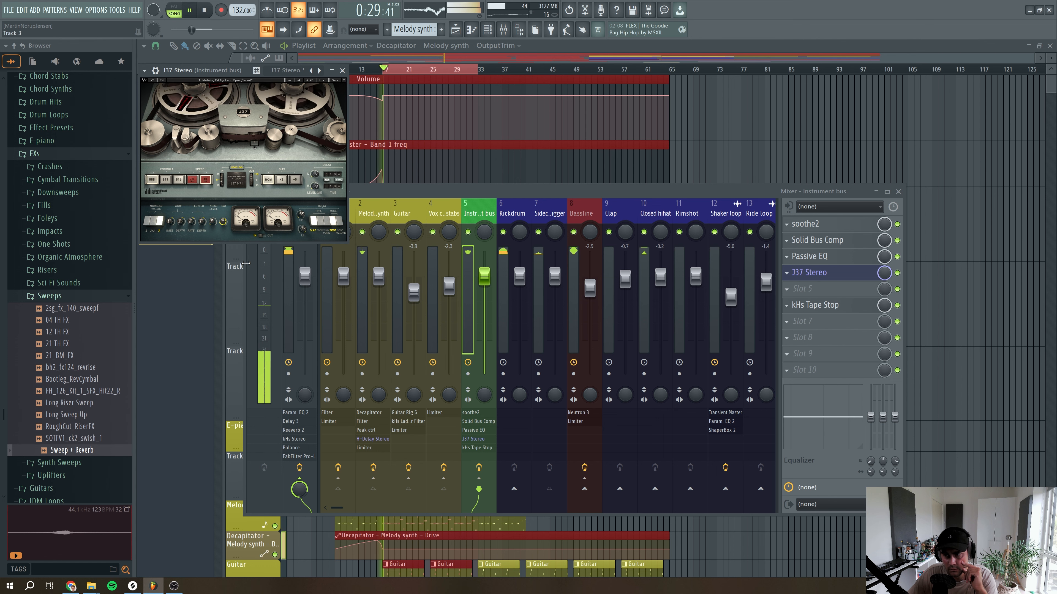
drag(224, 223, 225, 216)
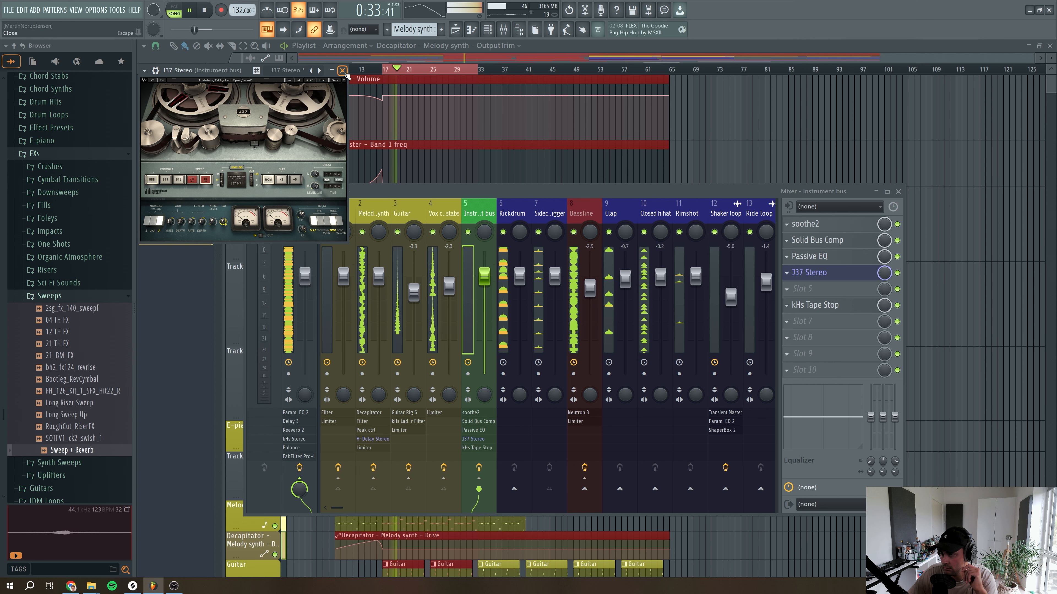
Restart playback, fine-tune a J37 tape control on the Instrument bus, close the plugin and stop playback
key(space)
key(space)
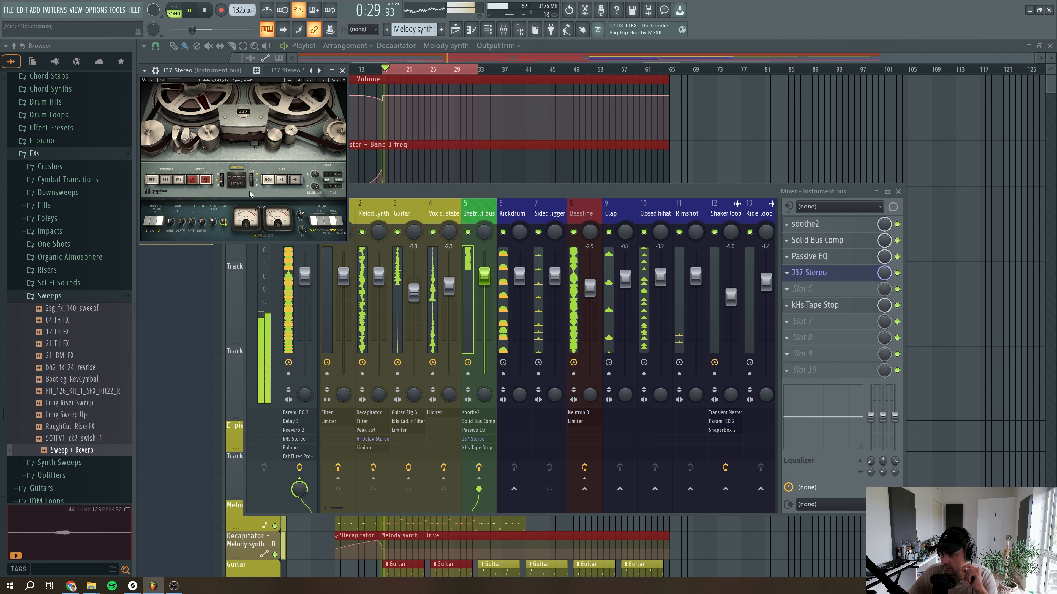
drag(223, 222, 225, 225)
click(394, 70)
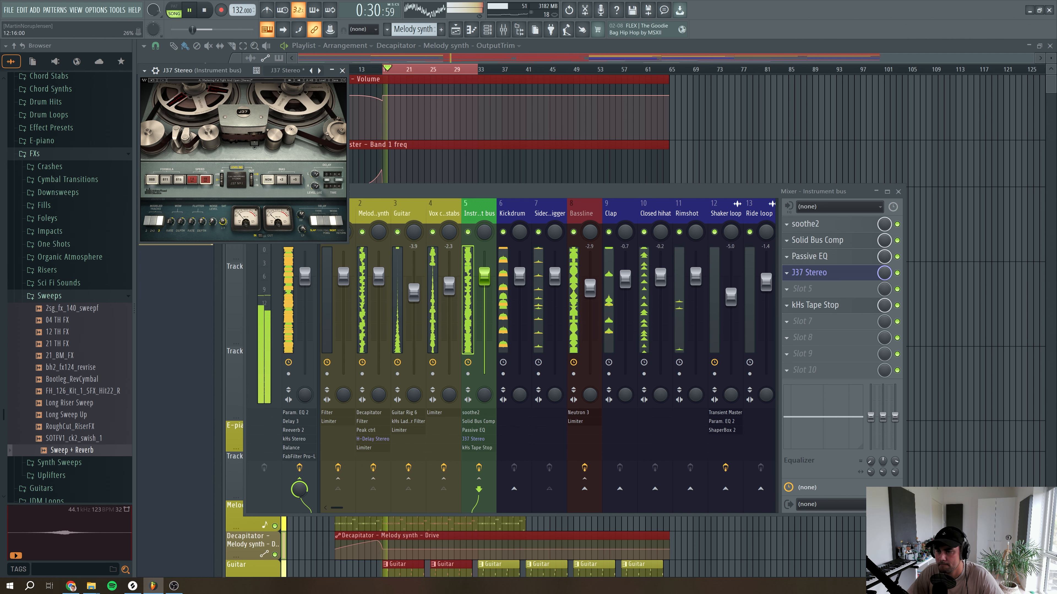
click(811, 273)
key(space)
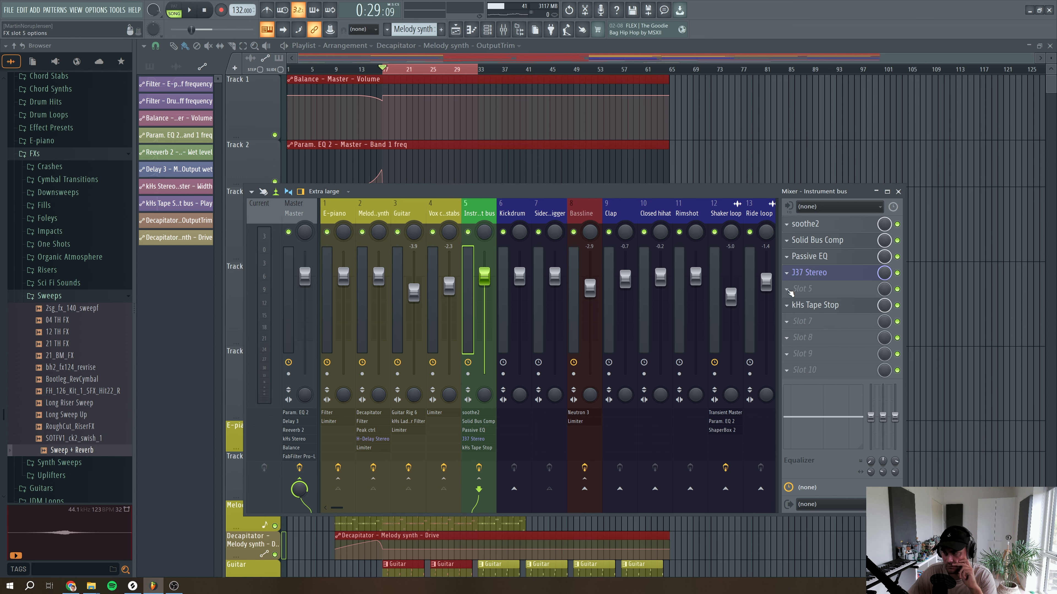
click(786, 288)
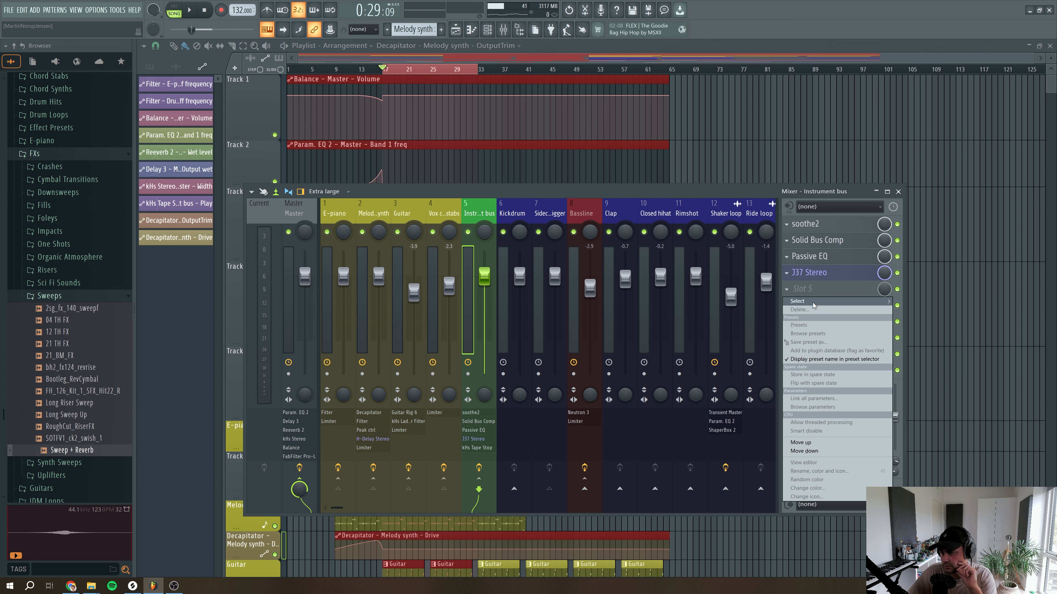
mouse_move(840, 301)
click(911, 446)
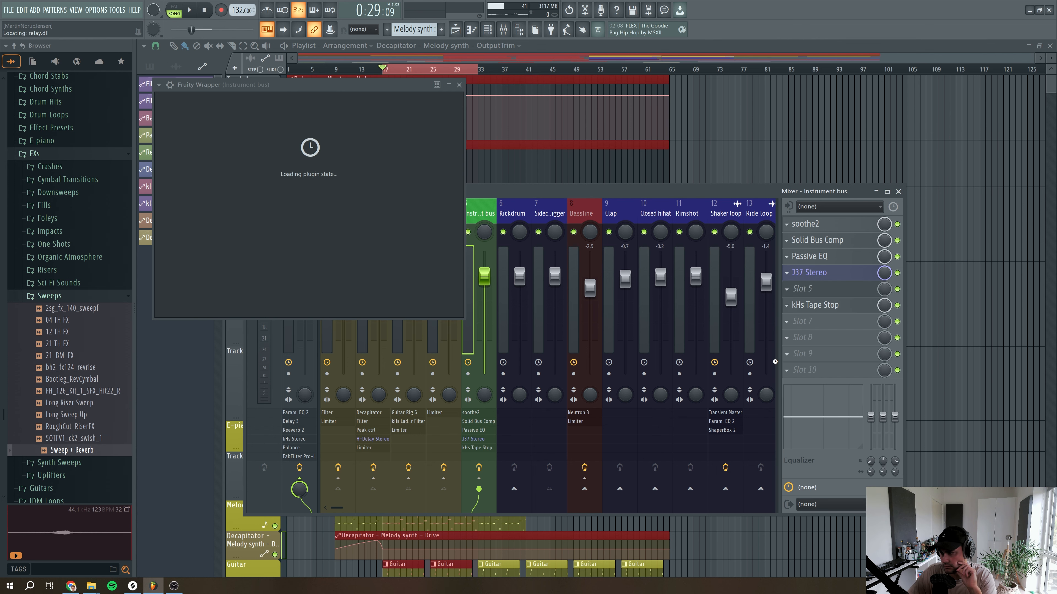
click(275, 85)
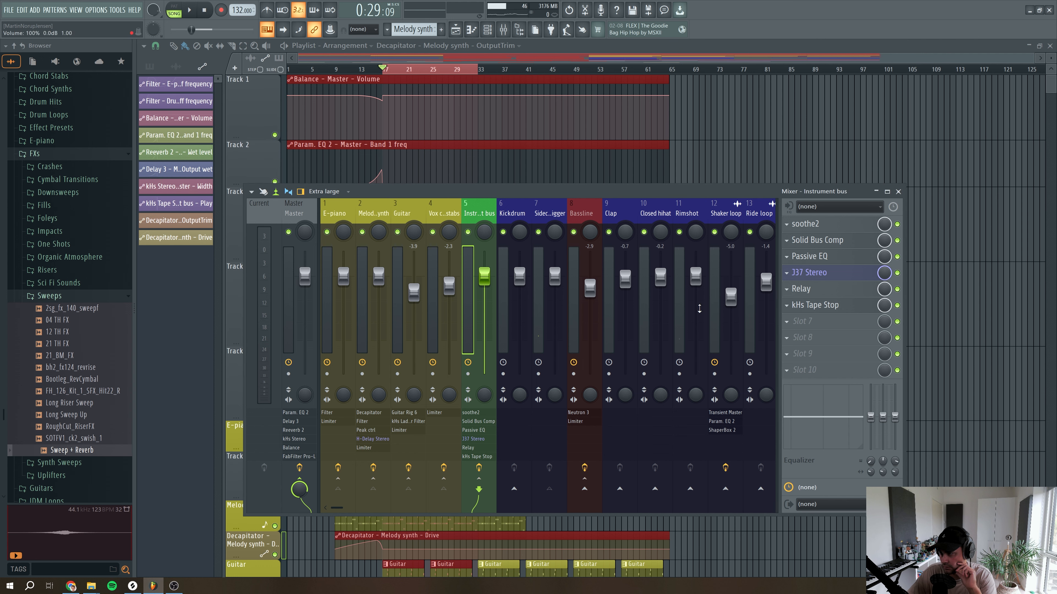
Replace Relay in slot 5 of the Instrument bus with Ozone 9 Imager and split its spectrum into four bands
click(786, 289)
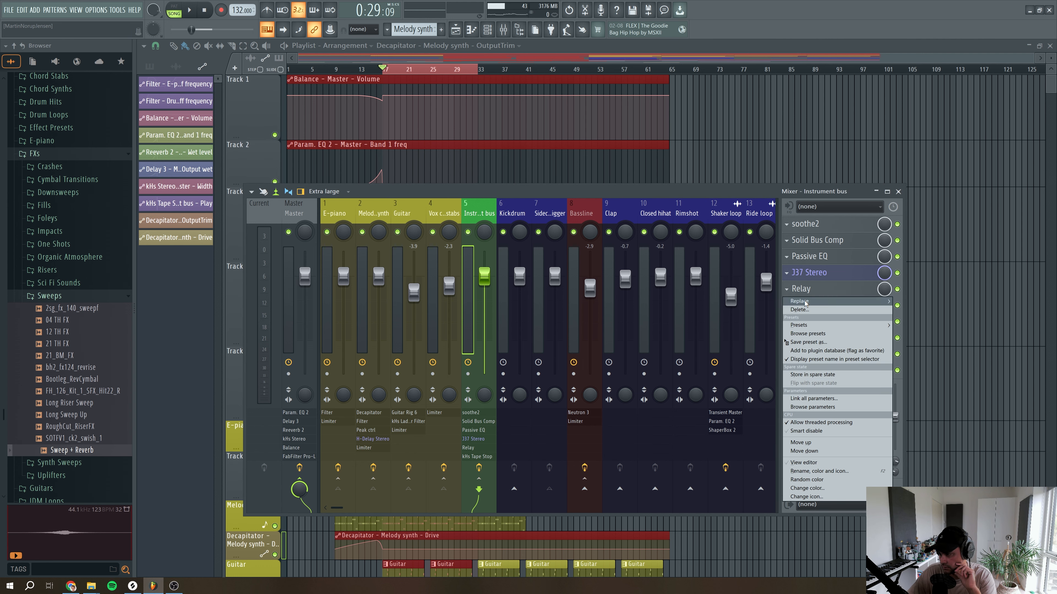
mouse_move(840, 301)
click(924, 523)
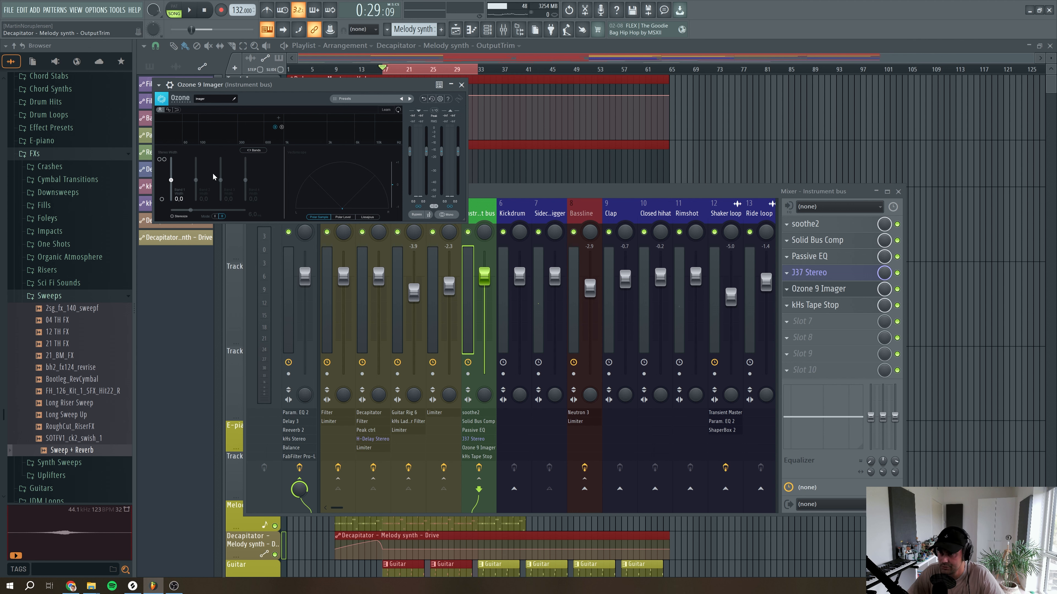
click(212, 119)
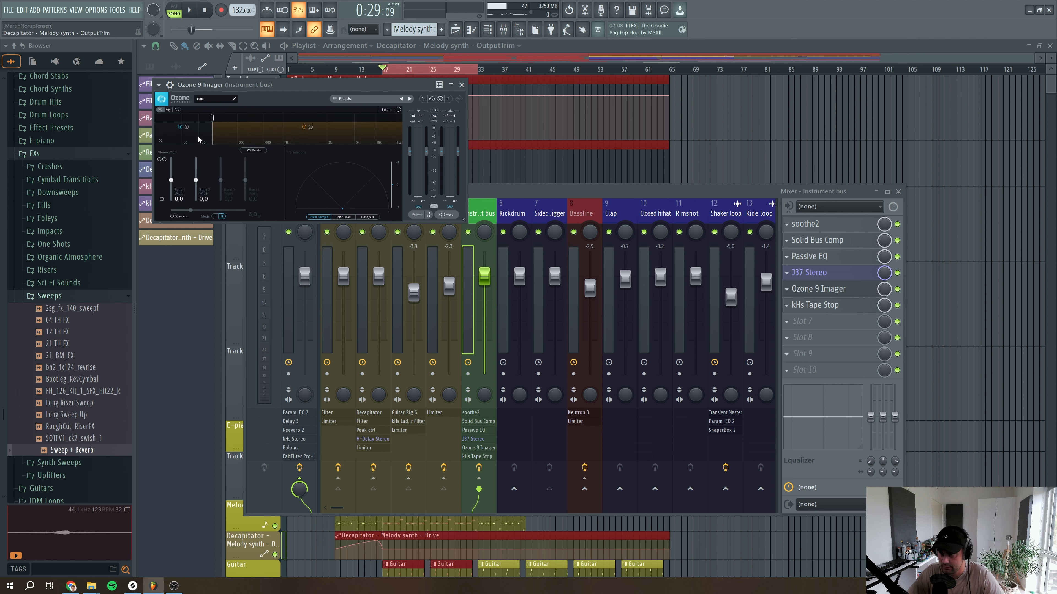
click(283, 120)
click(364, 120)
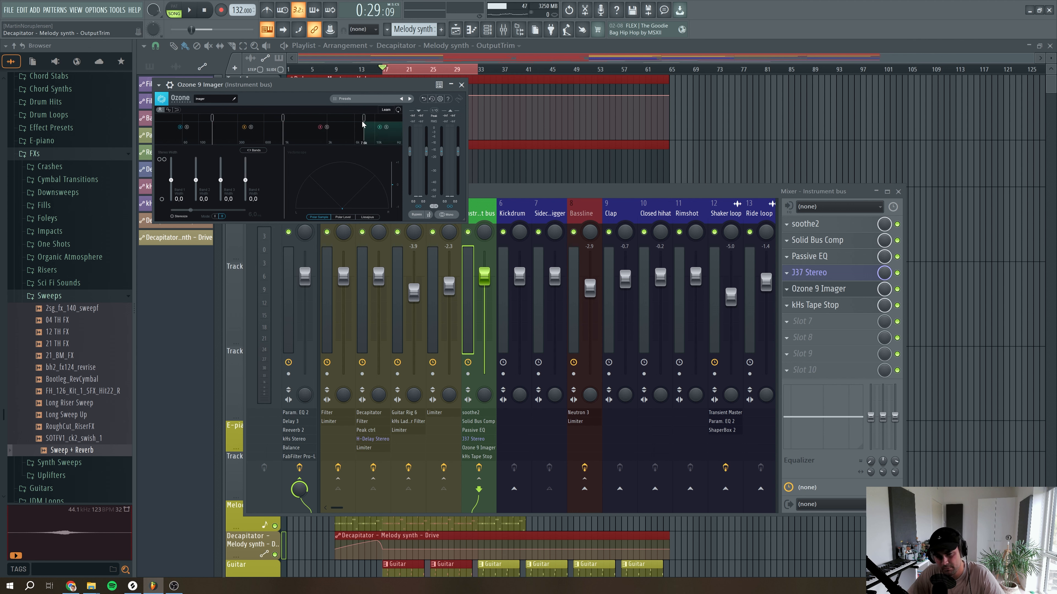
During playback, set the Imager's band widths to -100, -17.7, 16.5 and 27.8, and enable Stereoize at 6.0
key(space)
drag(171, 180, 171, 203)
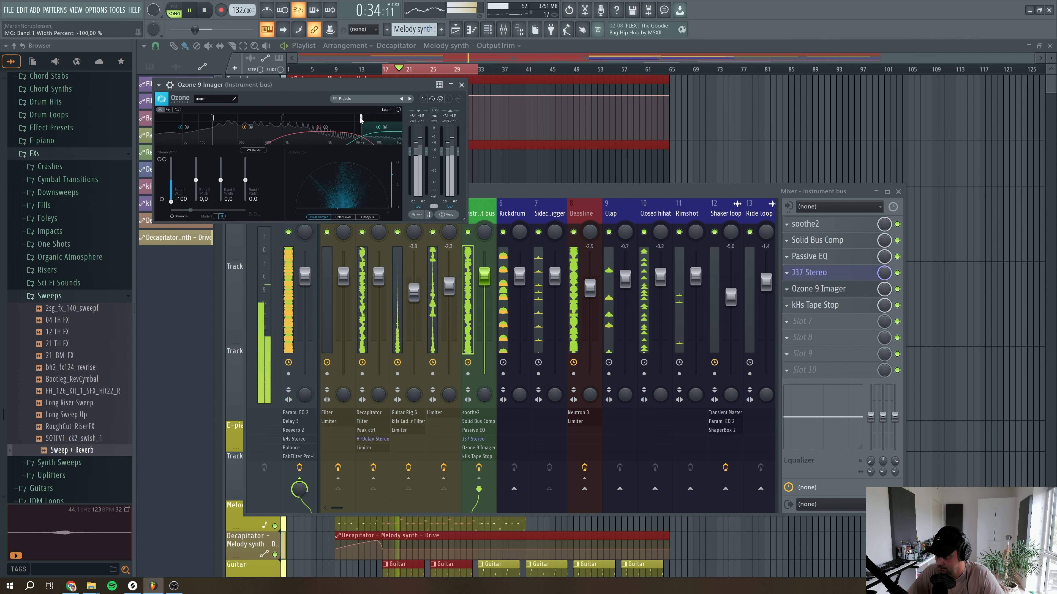
click(172, 216)
mouse_move(245, 181)
mouse_down()
mouse_move(195, 186)
mouse_move(246, 173)
mouse_up()
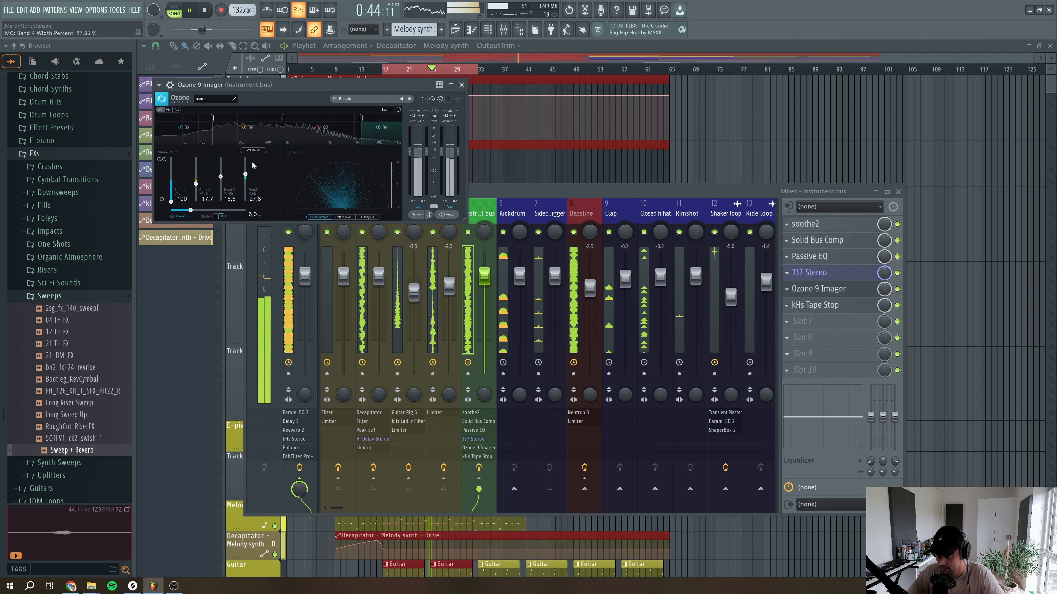
Check the Imager's result in mono, replay the section briefly and close the plugin
click(444, 217)
click(444, 217)
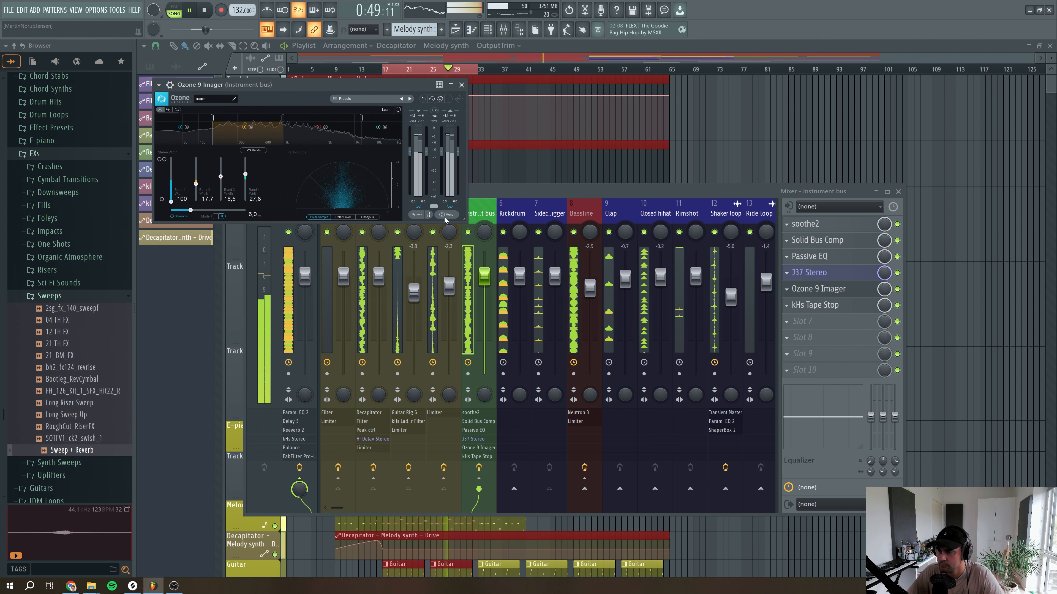
key(space)
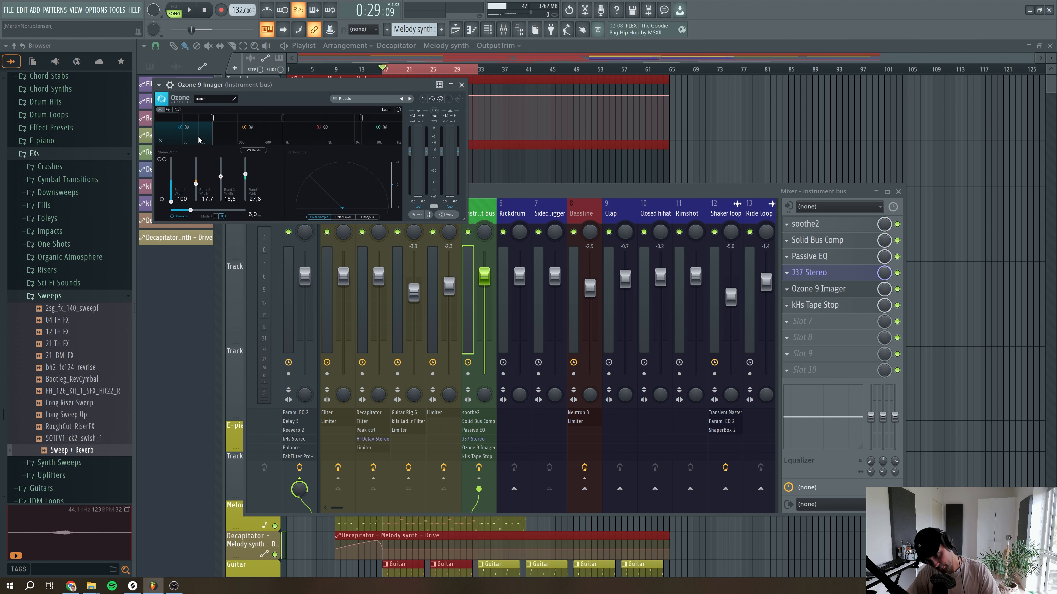
key(space)
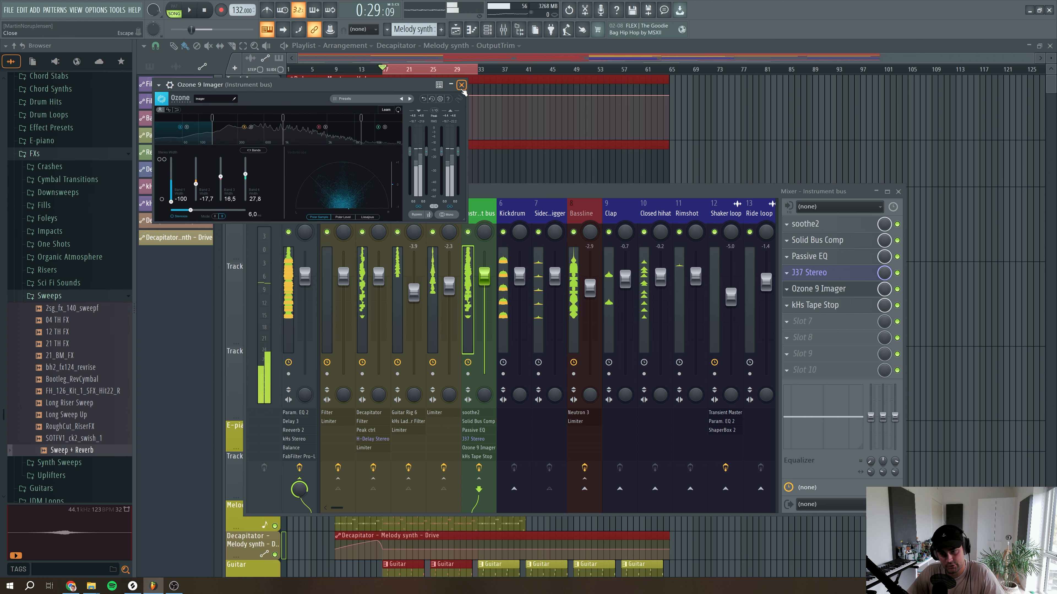
click(461, 84)
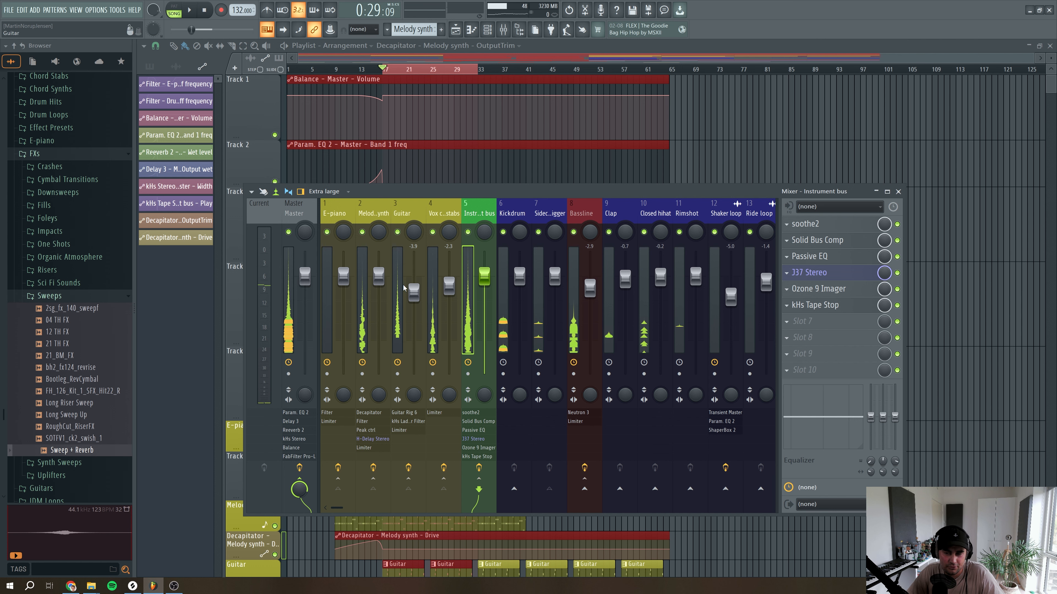
Select the Drum bus mixer track and load soothe2 into slot 2
click(592, 215)
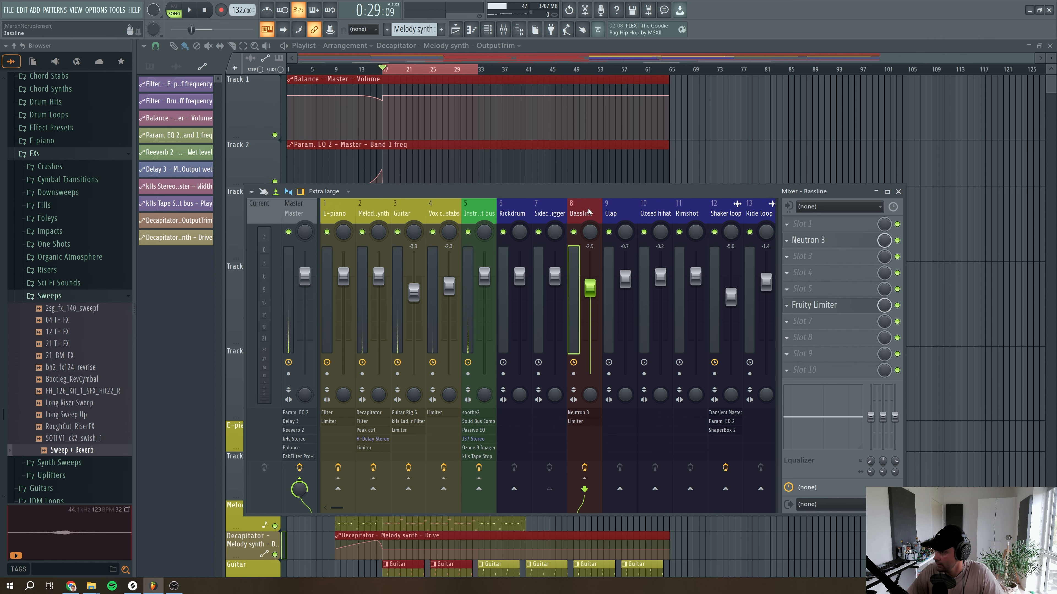
key(Right)
key(Right)
key(Right)
key(Right)
key(Right)
key(Right)
key(Right)
key(Right)
key(Right)
key(Right)
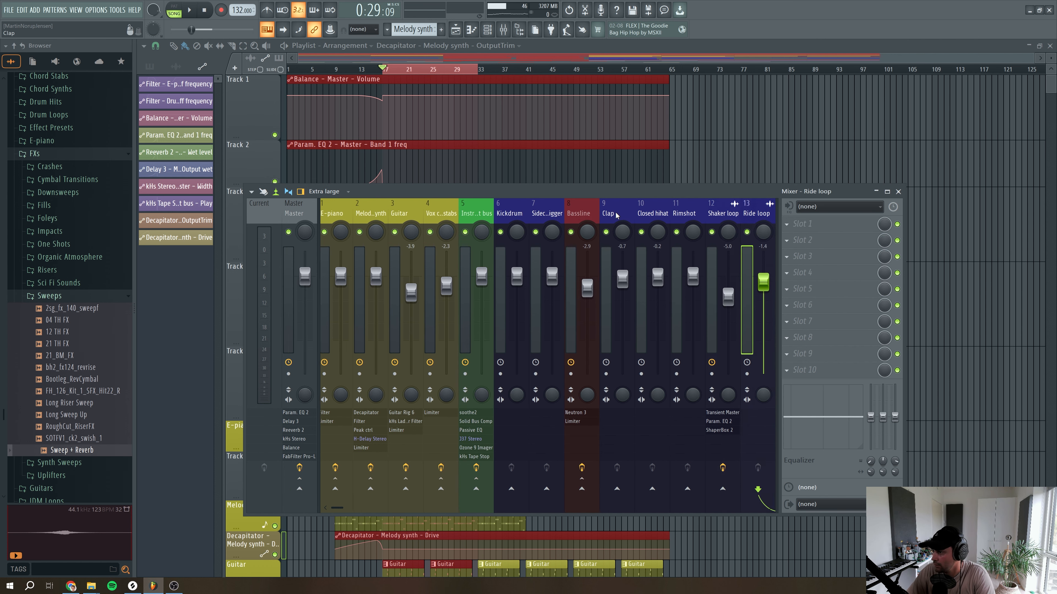
scroll(616, 216, up, 3)
scroll(682, 218, down, 4)
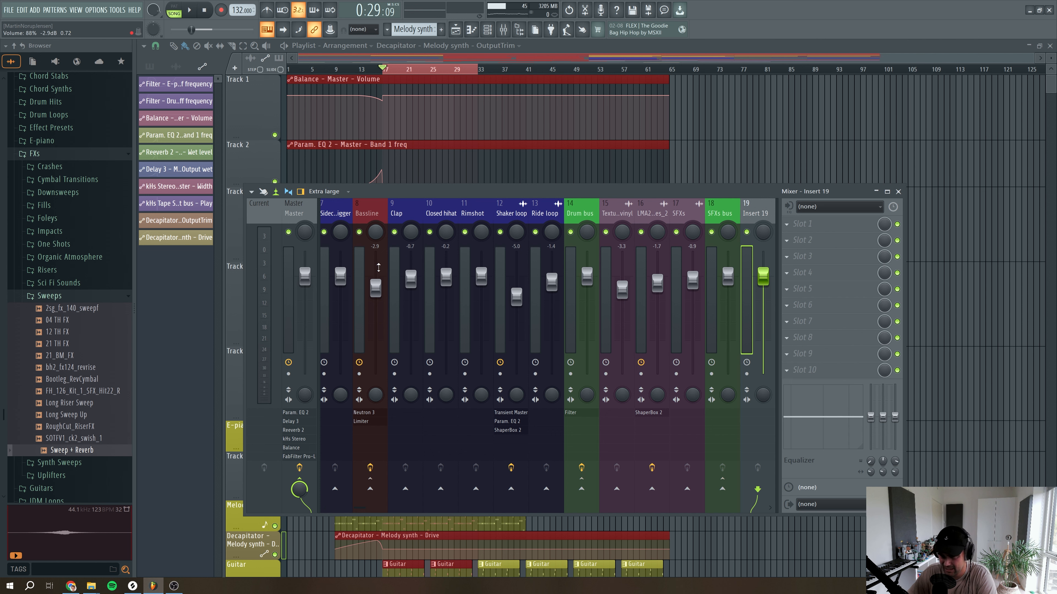
click(584, 210)
scroll(808, 239, up, 1)
click(795, 246)
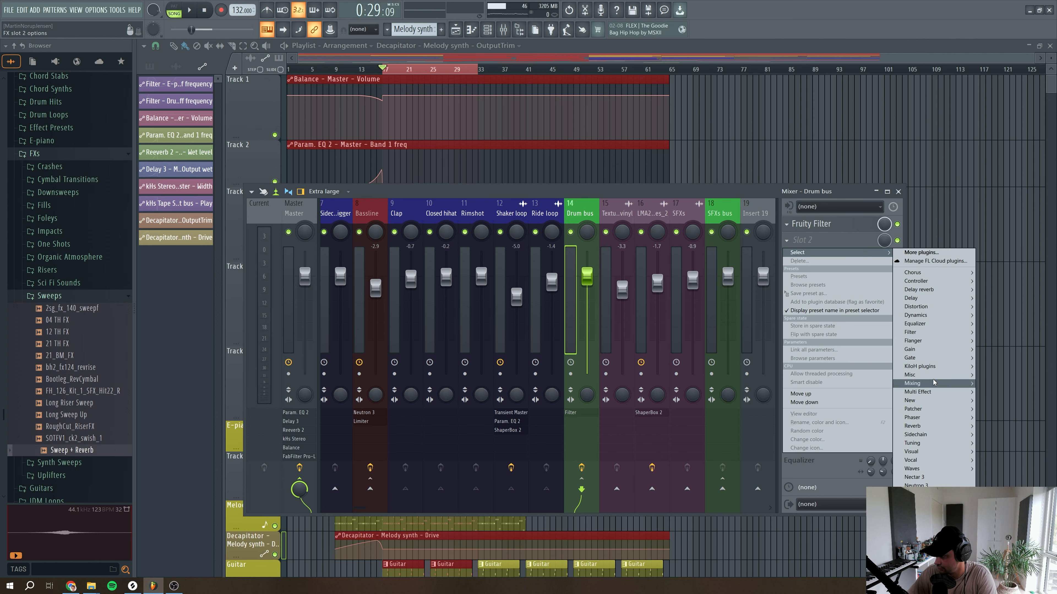
mouse_move(915, 327)
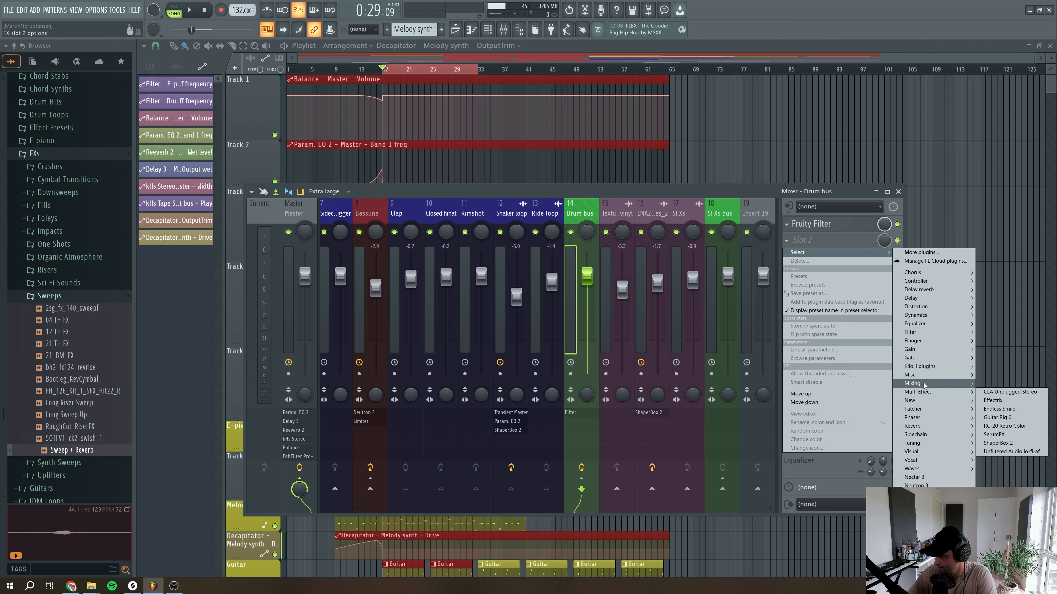
mouse_move(916, 383)
click(851, 511)
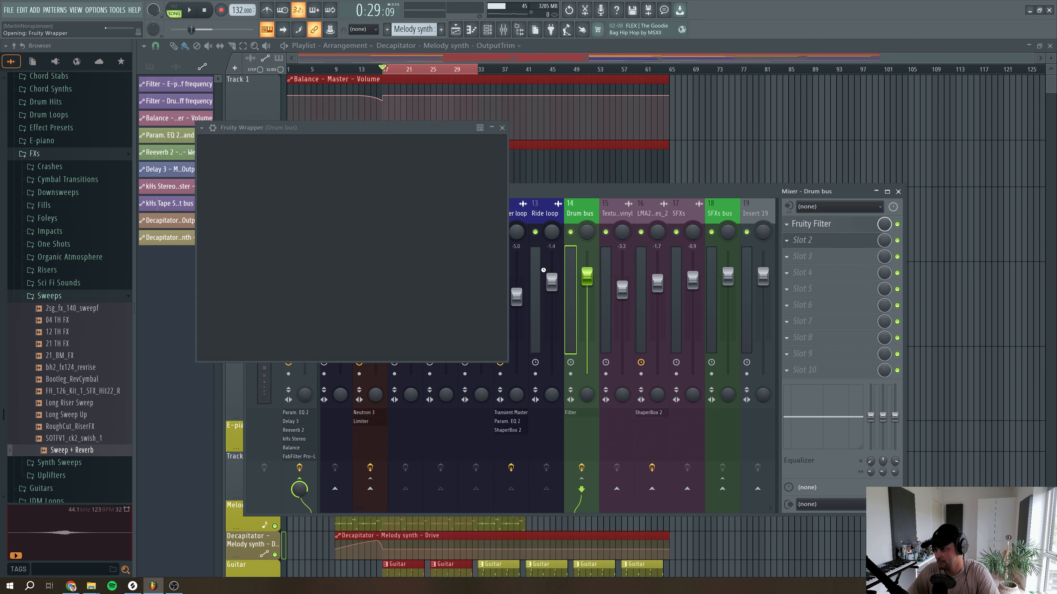
Start playback and load the user preset Standard LÄMMERFYR in the Drum bus's soothe2
click(199, 8)
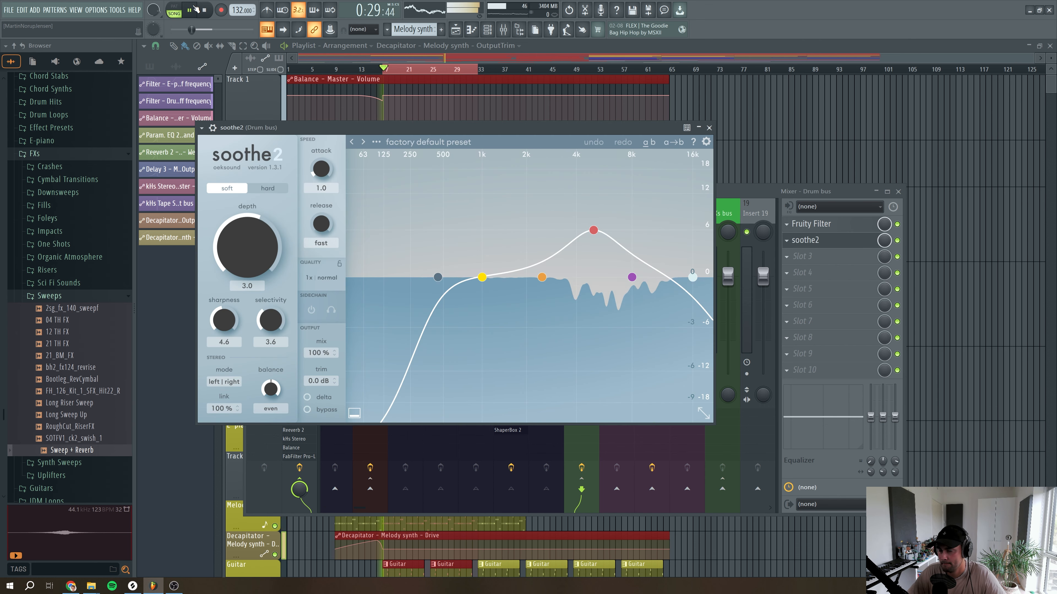
click(428, 142)
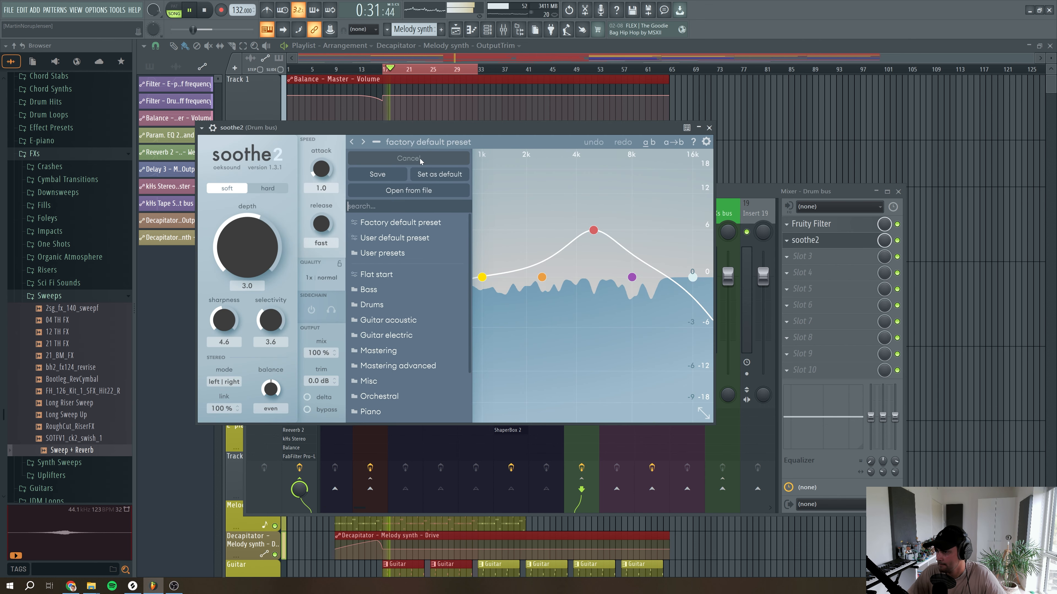
click(407, 254)
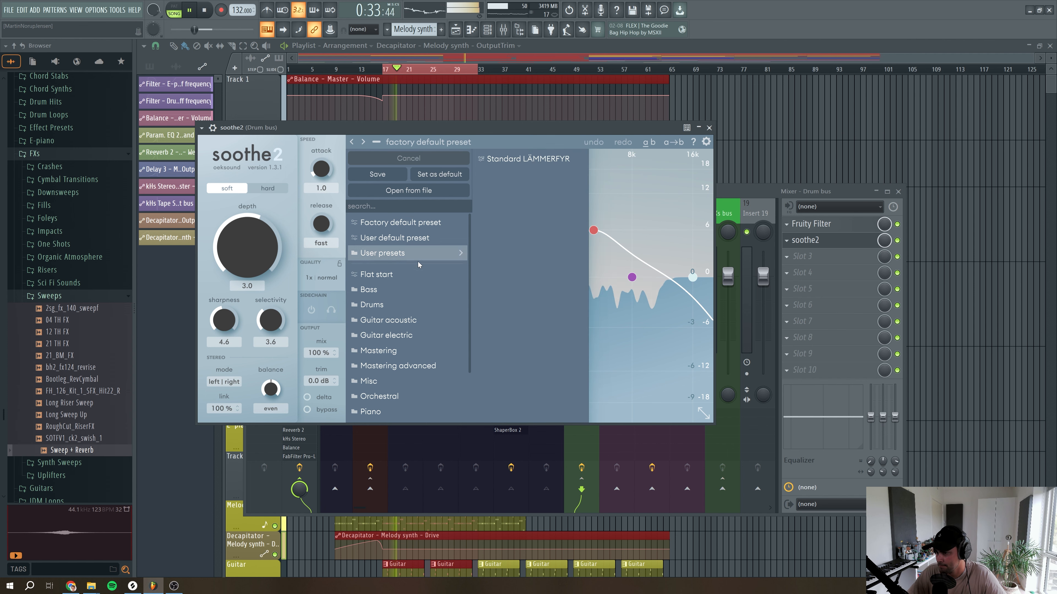
click(566, 159)
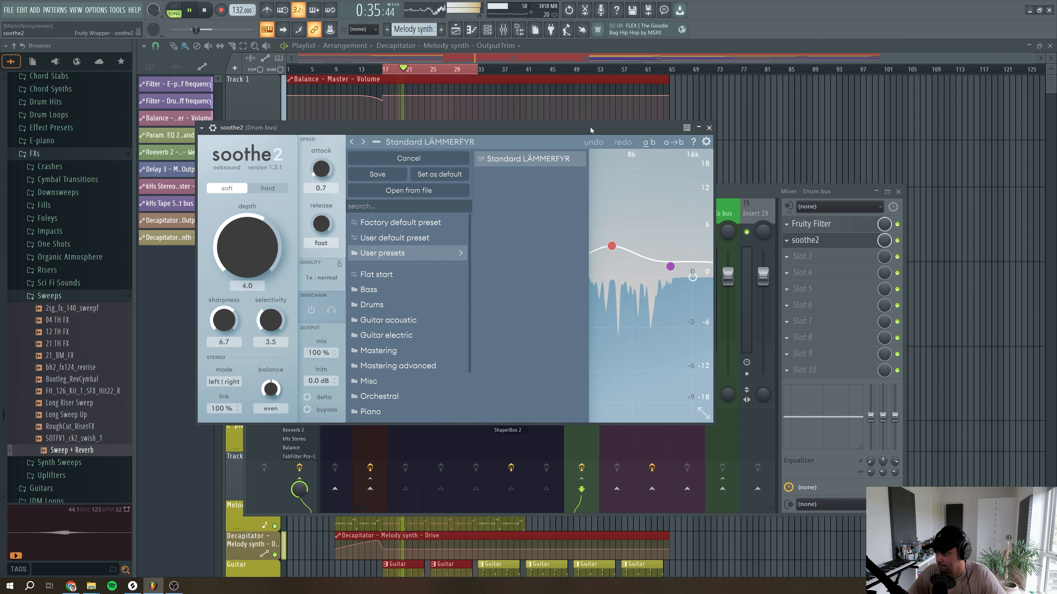
click(613, 213)
Reshape soothe2's sensitivity curve, placing band 1 at 1.3 kHz with 1.6 dB sensitivity, and audition the delta signal
mouse_move(611, 246)
mouse_down()
mouse_move(666, 259)
mouse_move(615, 257)
mouse_up()
drag(431, 255, 501, 263)
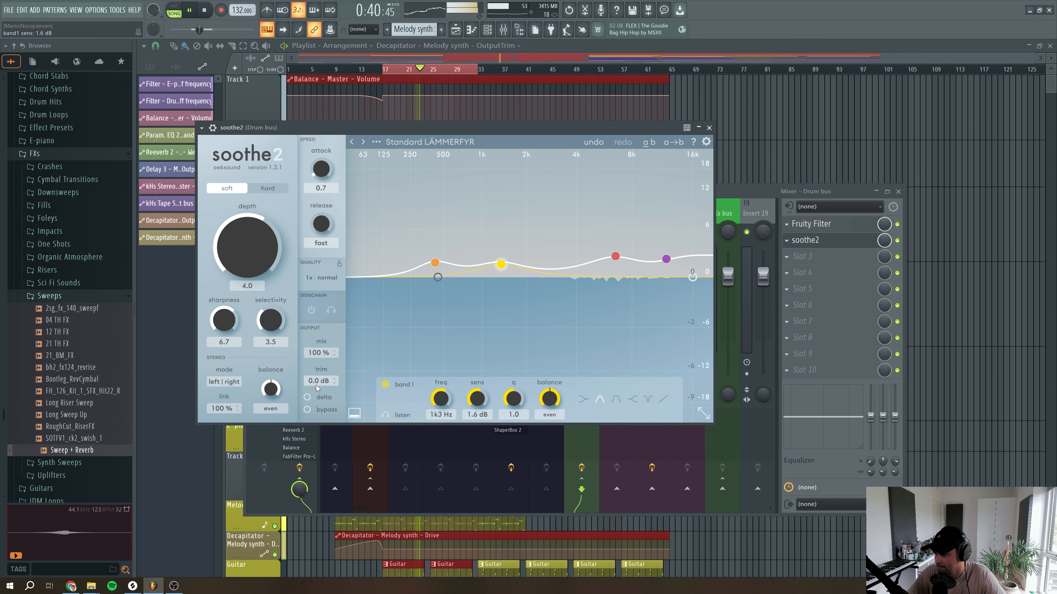
click(307, 397)
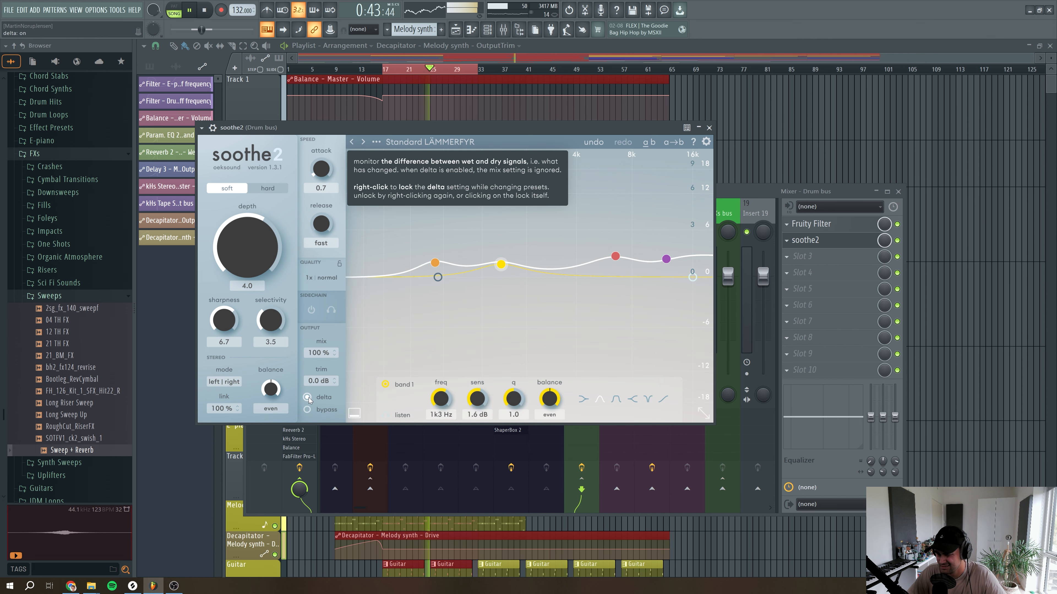
click(307, 398)
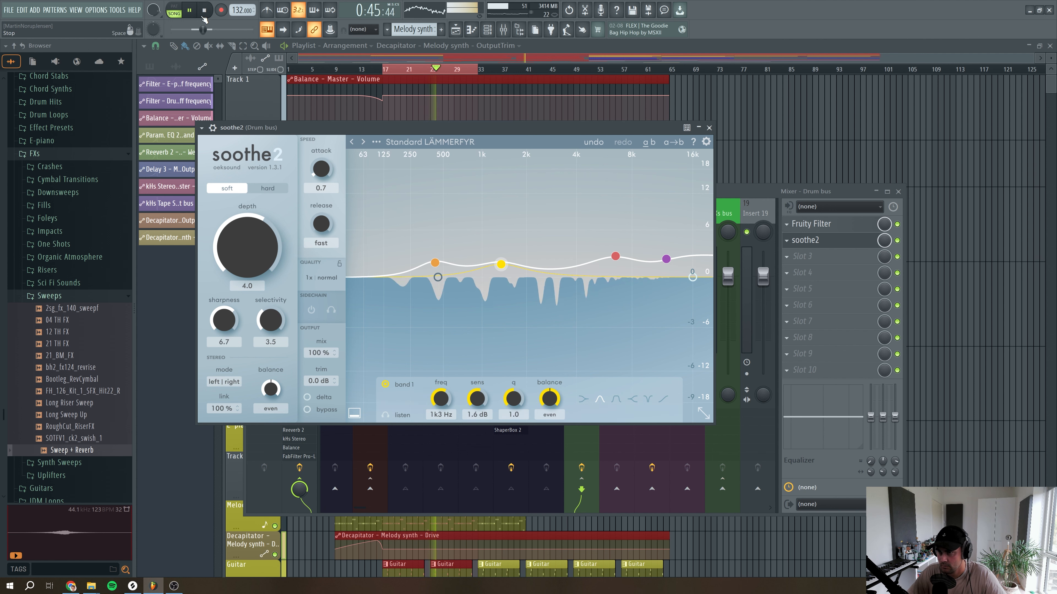
Stop playback, set soothe2's attack to 0.3 and close the plugin
key(space)
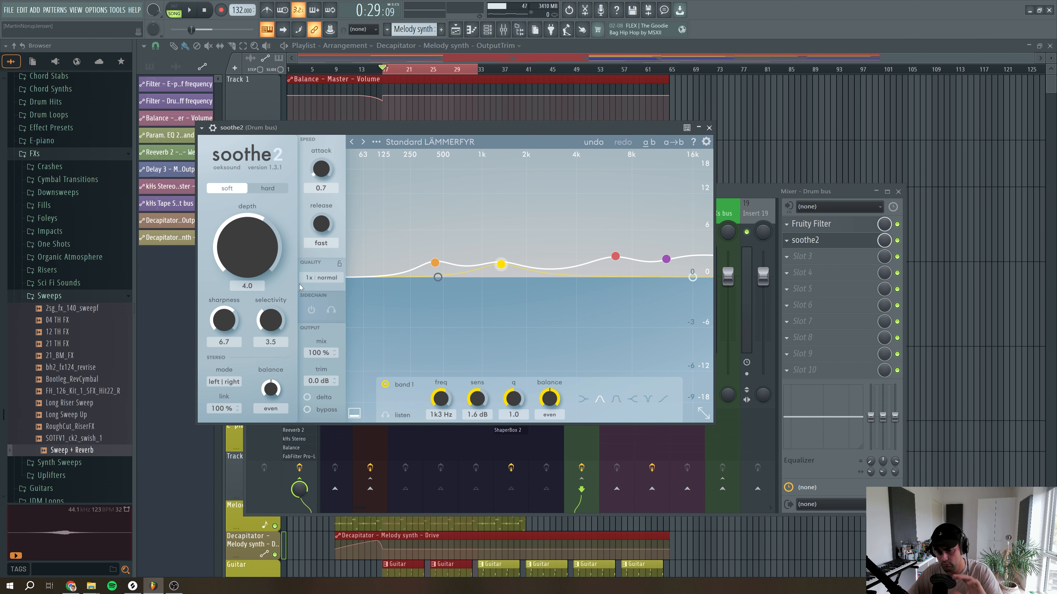
drag(327, 168, 329, 174)
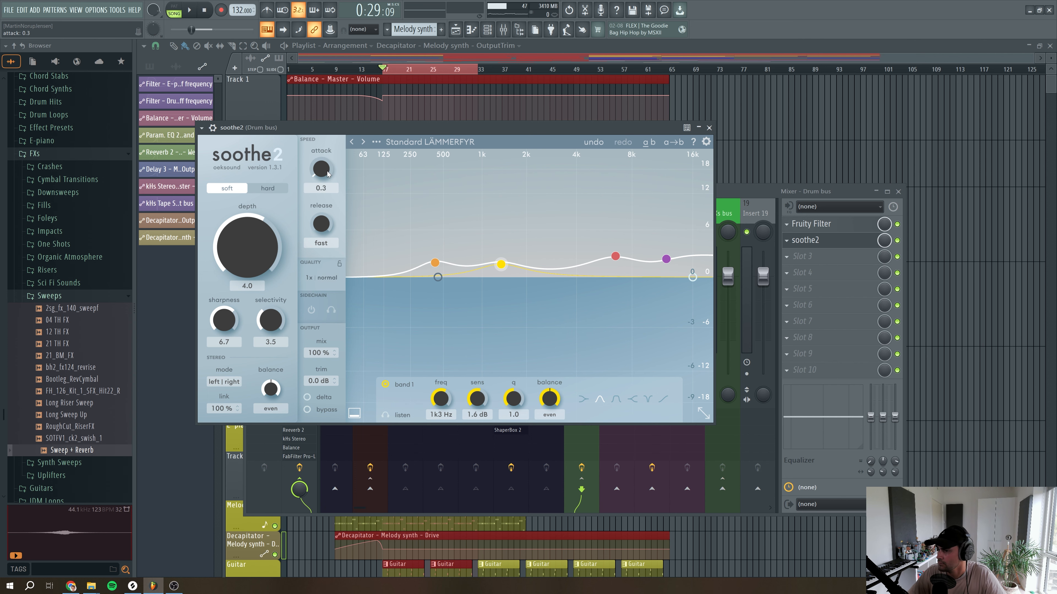
click(709, 128)
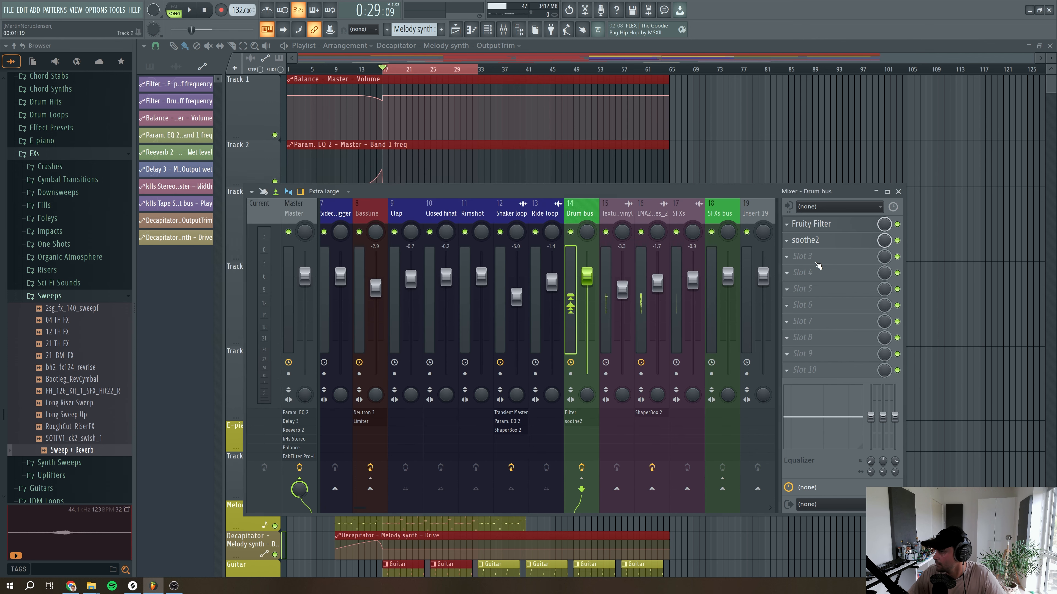
Load Solid Bus Comp into slot 3 of the Drum bus
click(786, 256)
mouse_move(917, 338)
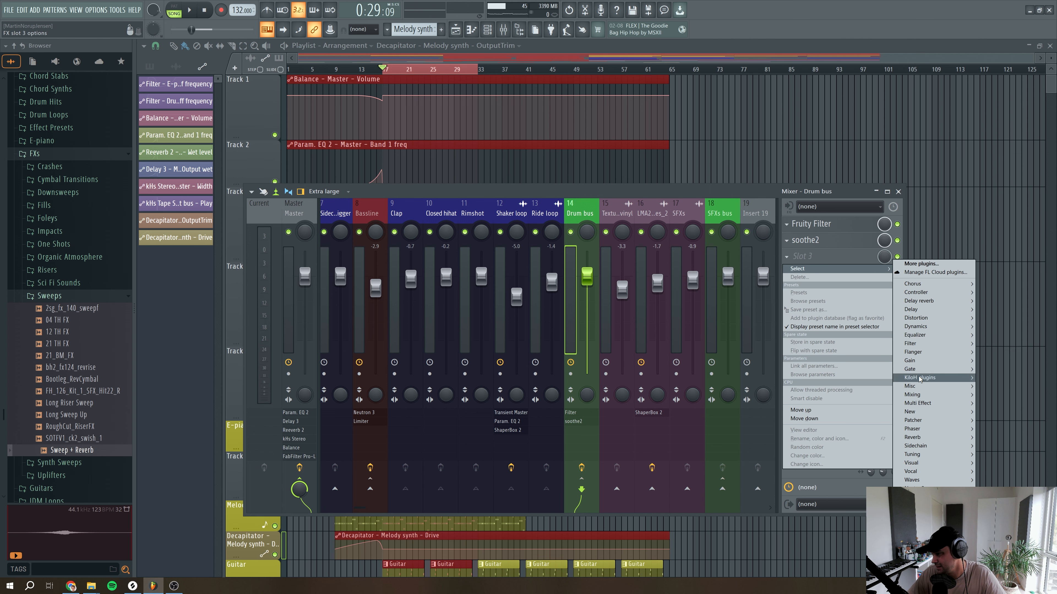
mouse_move(927, 399)
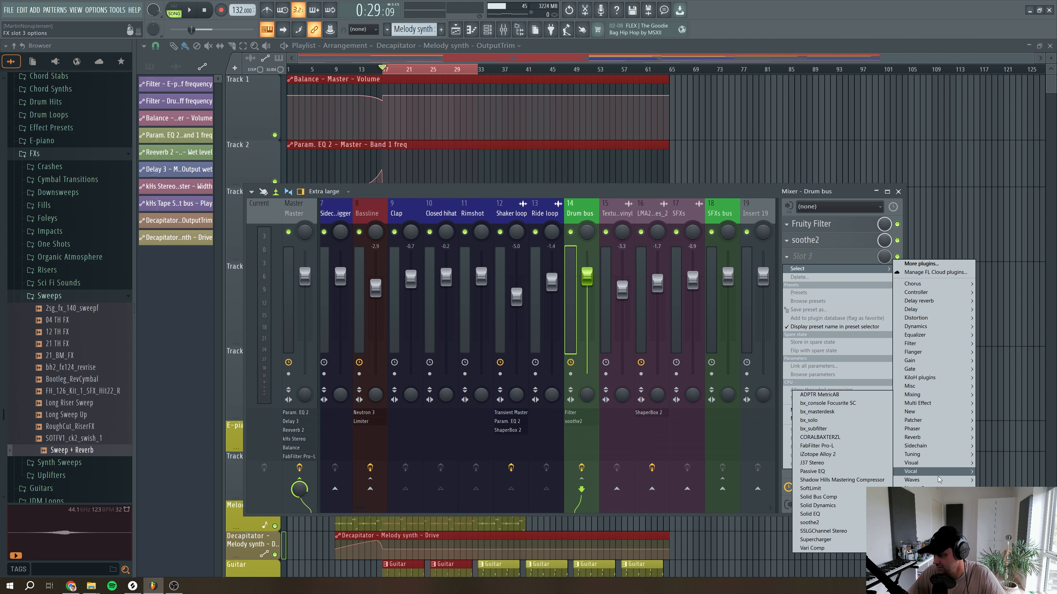
click(817, 497)
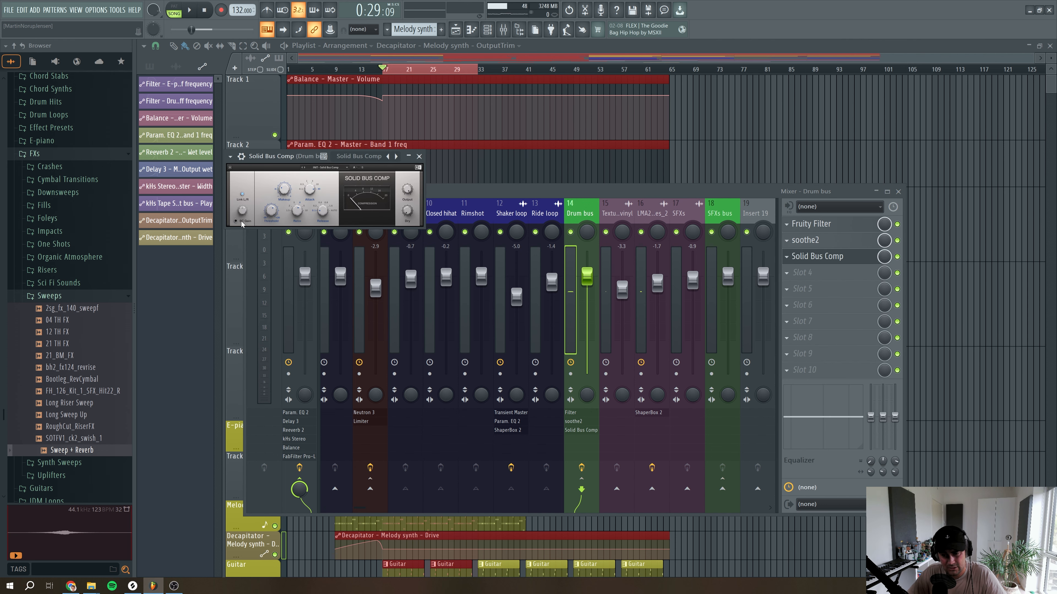
Adjust Solid Bus Comp's compression on the Drum bus during playback, then reopen the plugin to check its settings
key(space)
drag(271, 211, 272, 216)
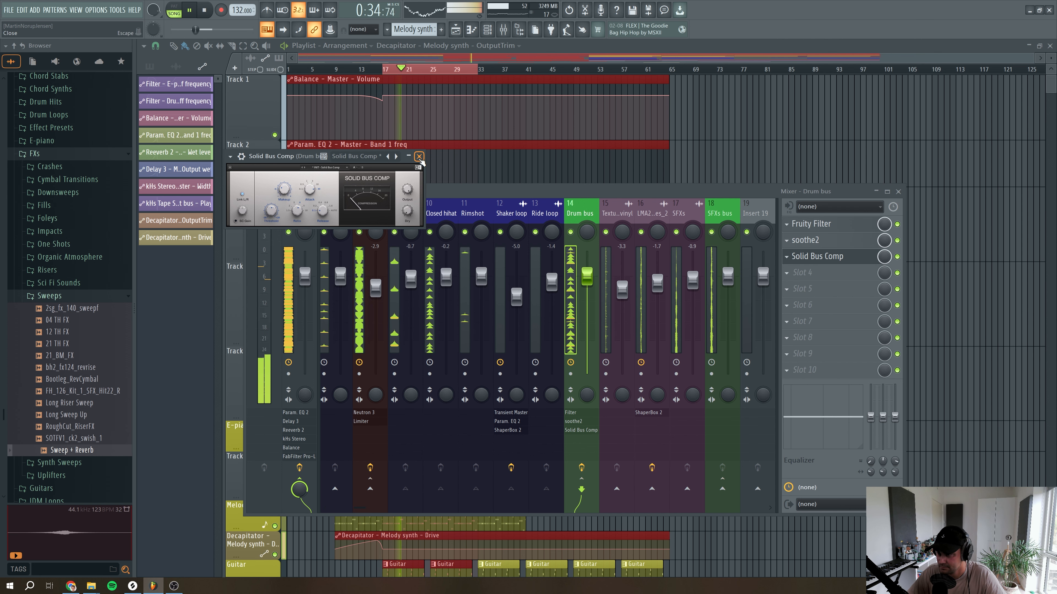
click(419, 156)
key(space)
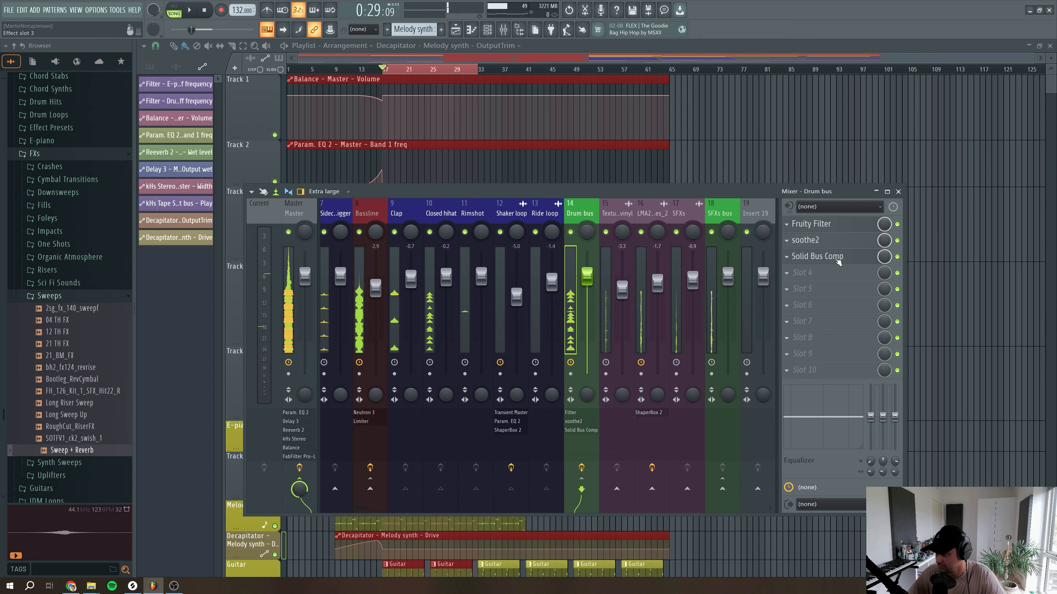
click(834, 257)
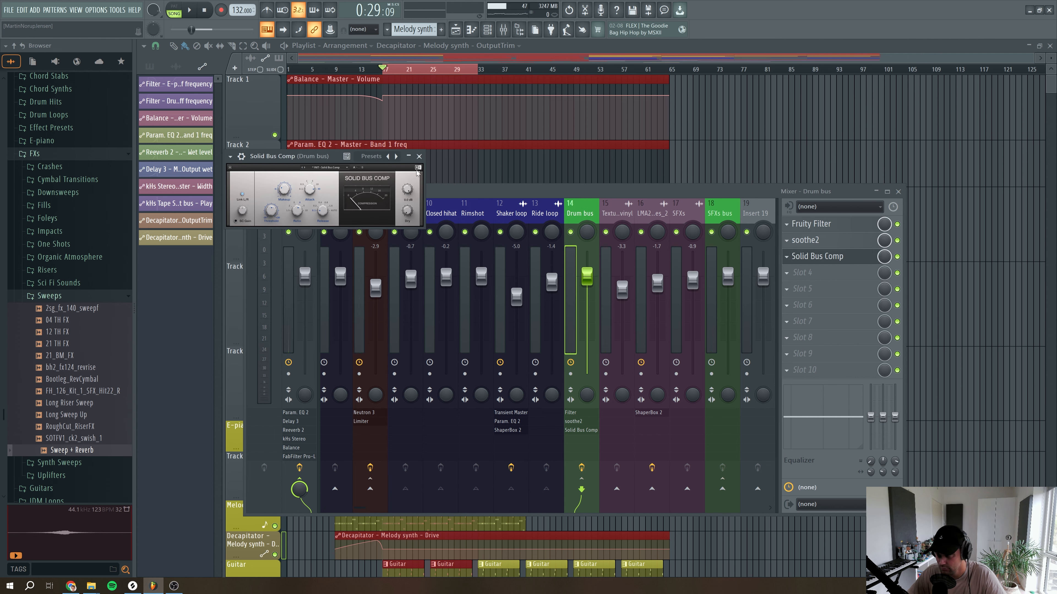
Load Passive EQ into slot 4 of the Drum bus
click(799, 272)
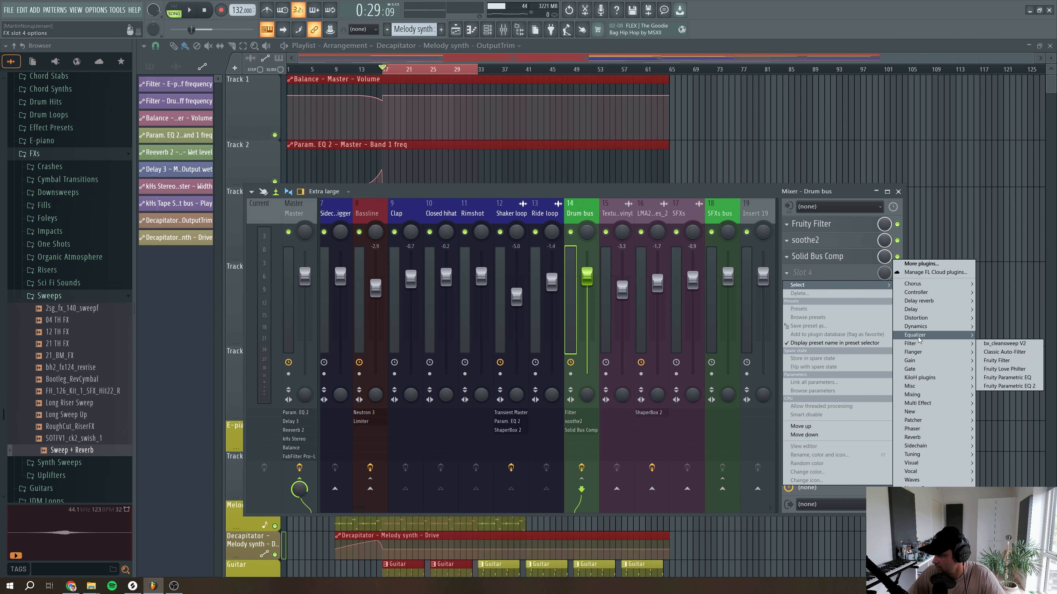
mouse_move(924, 395)
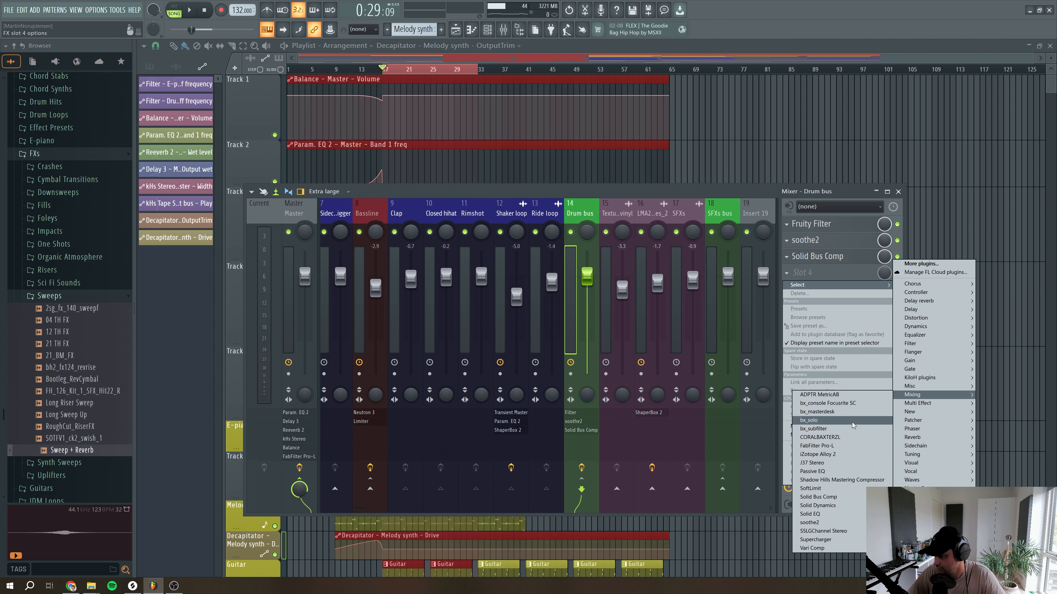
click(829, 472)
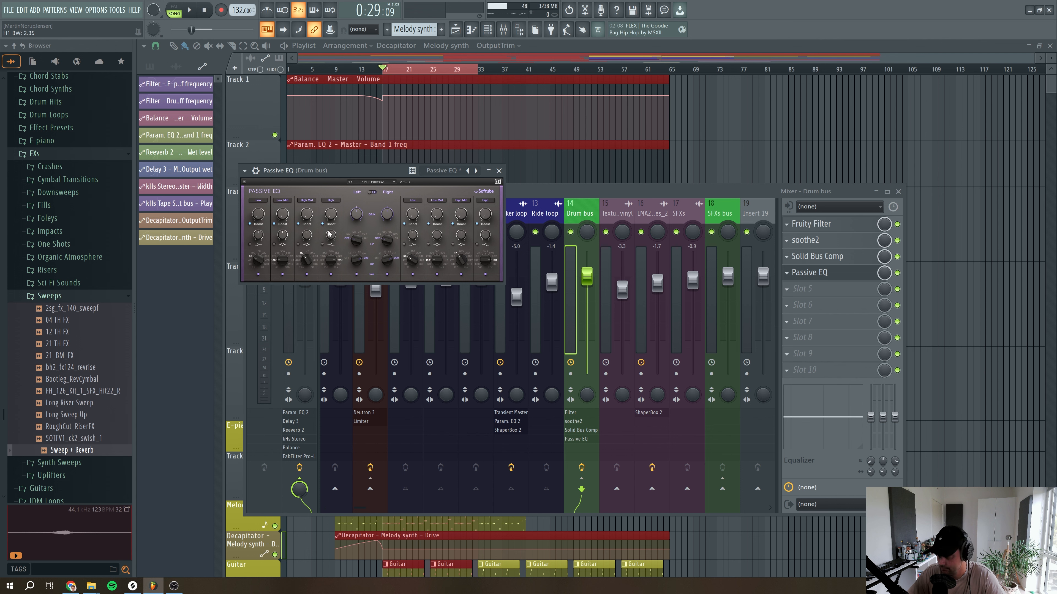
Set the first channel's high band gain in Passive EQ to 5.60 while auditioning the loop
key(space)
drag(331, 214, 331, 216)
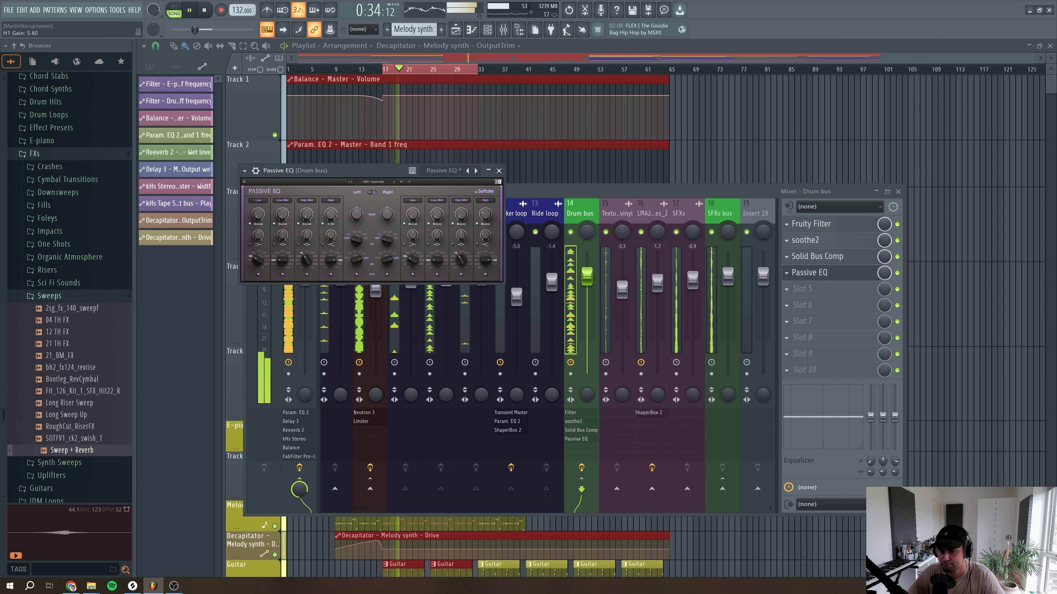
key(space)
Set Passive EQ's high-mid band to 3.3 kHz with a gain of 3.80 while auditioning the loop
drag(306, 260, 306, 256)
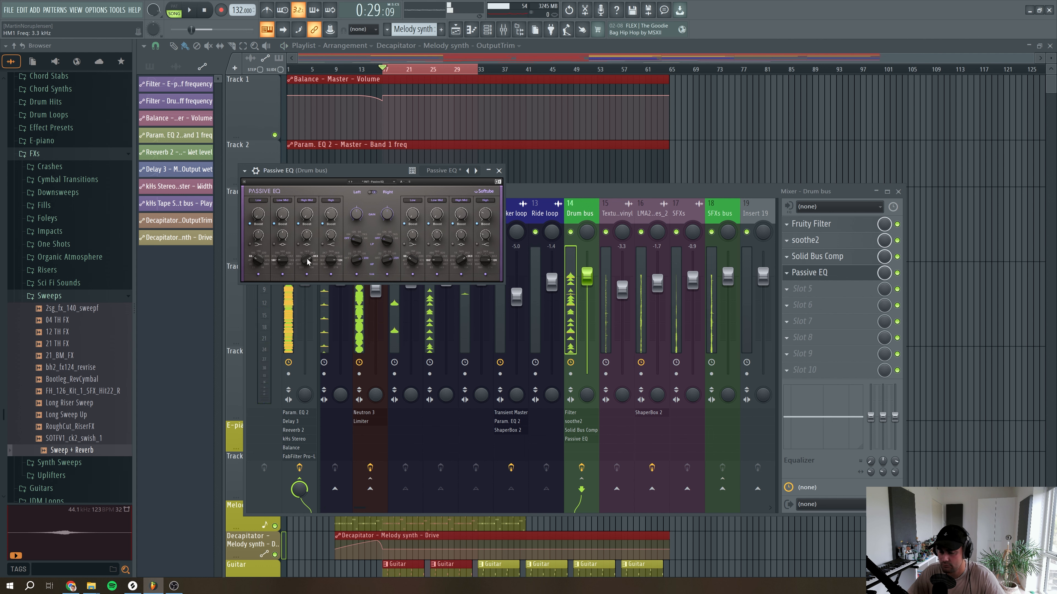
key(space)
drag(307, 214, 307, 218)
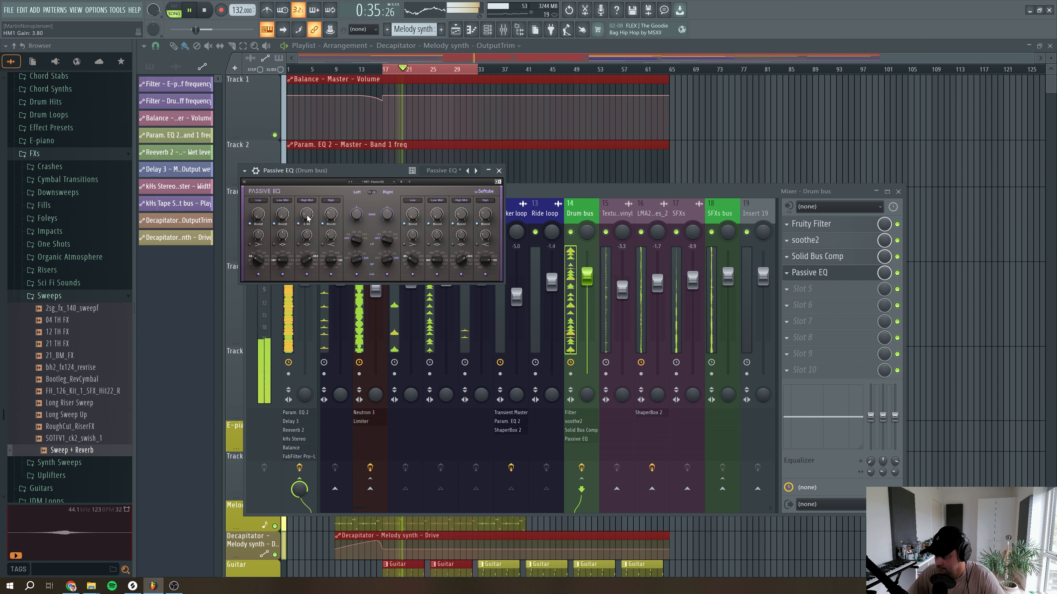
key(space)
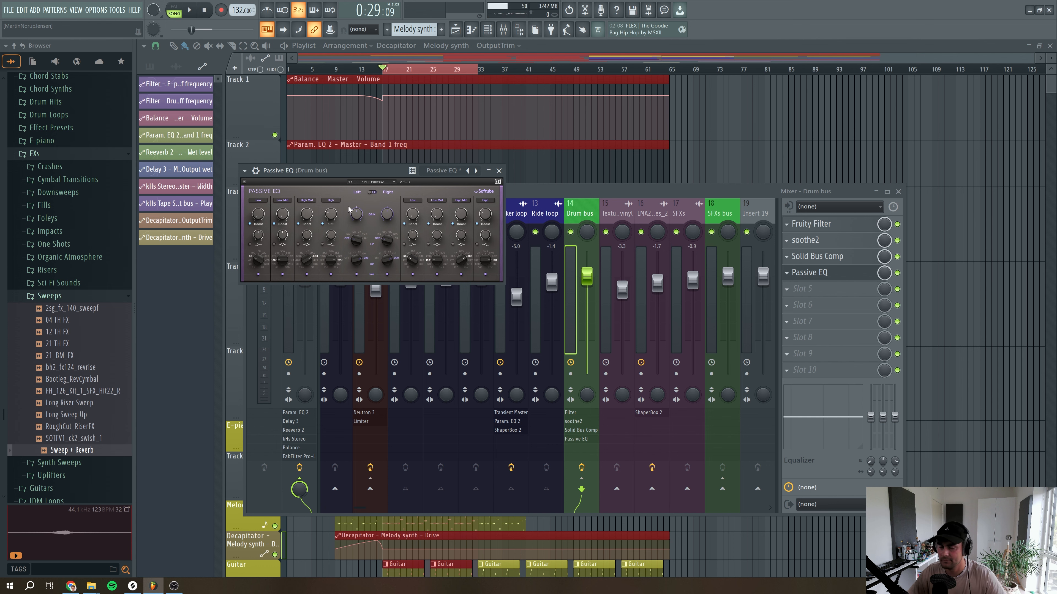
Close Passive EQ and lower the Drum bus fader to -1.0 dB during playback
key(space)
click(498, 170)
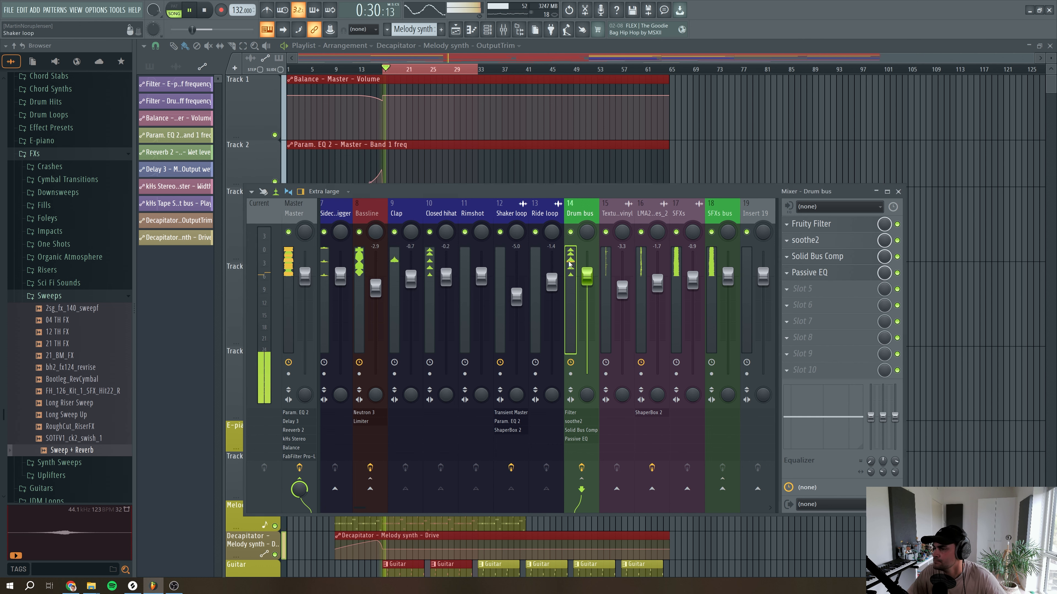
drag(586, 276, 586, 281)
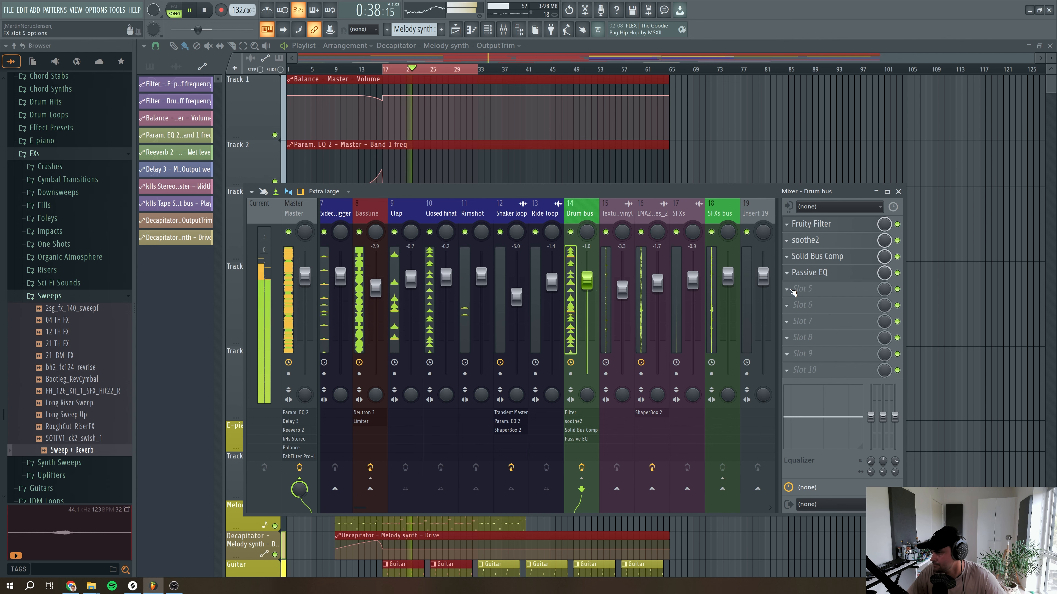
key(space)
Load J37 Stereo into slot 5 of the Drum bus
click(792, 290)
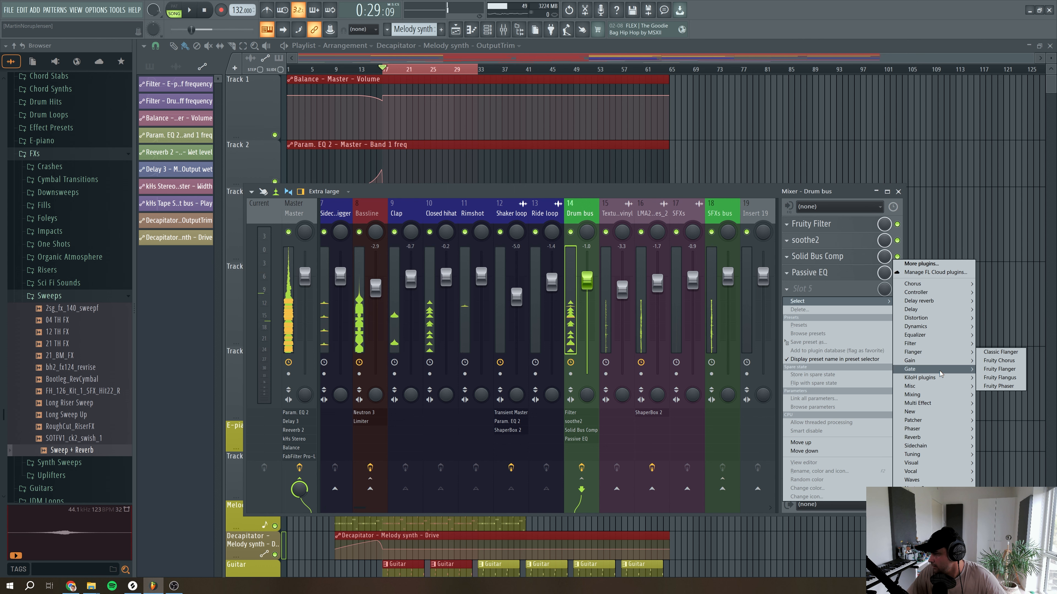
mouse_move(941, 382)
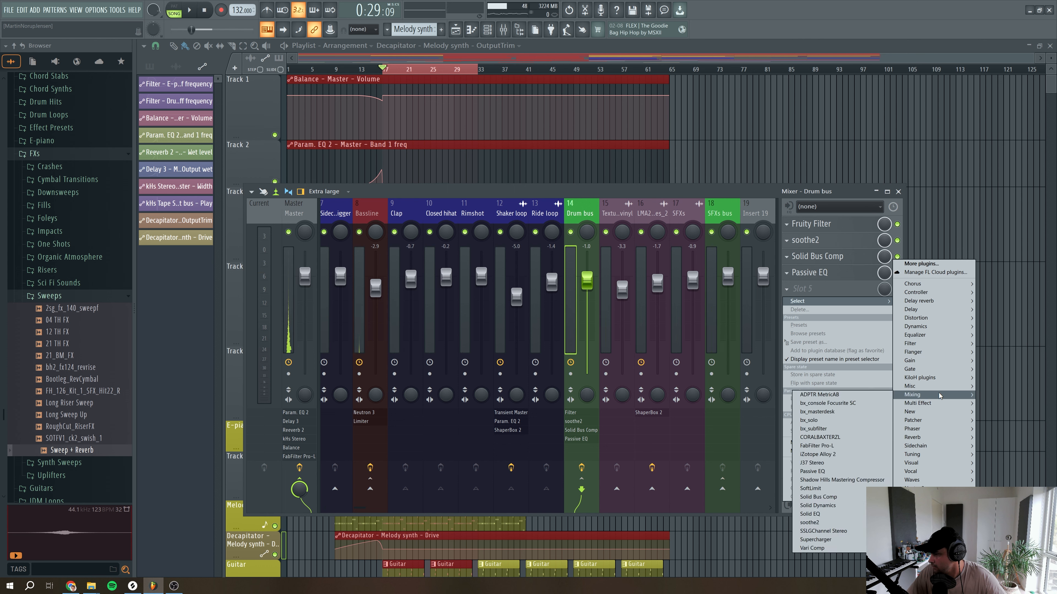
click(825, 455)
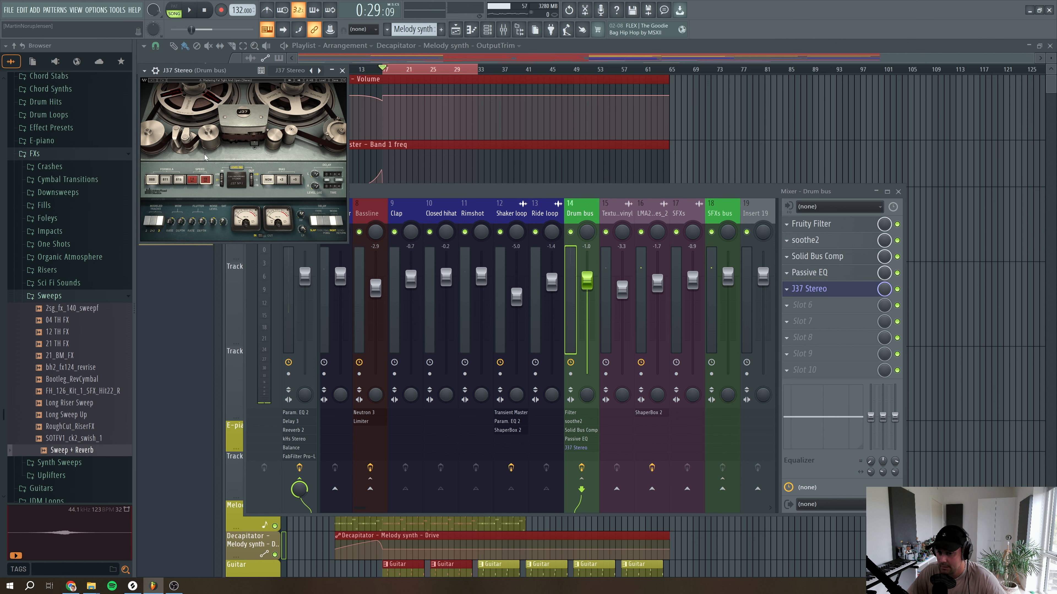
Raise J37 Stereo's saturation to about 6.2 during playback, and set the Drum bus fader to -0.6 dB
key(space)
drag(223, 222, 223, 206)
key(space)
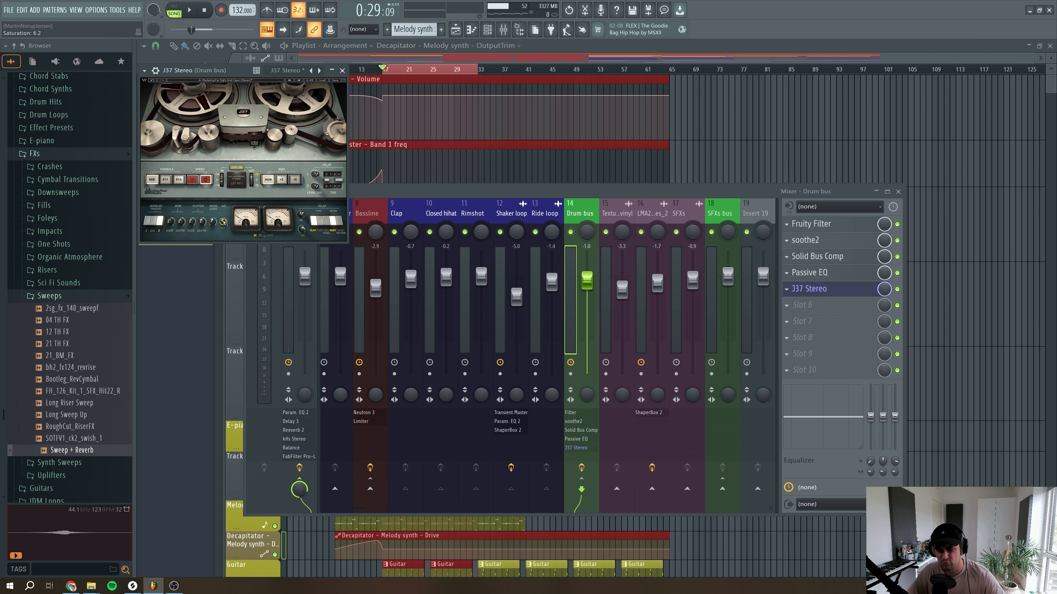
key(space)
drag(223, 221, 224, 217)
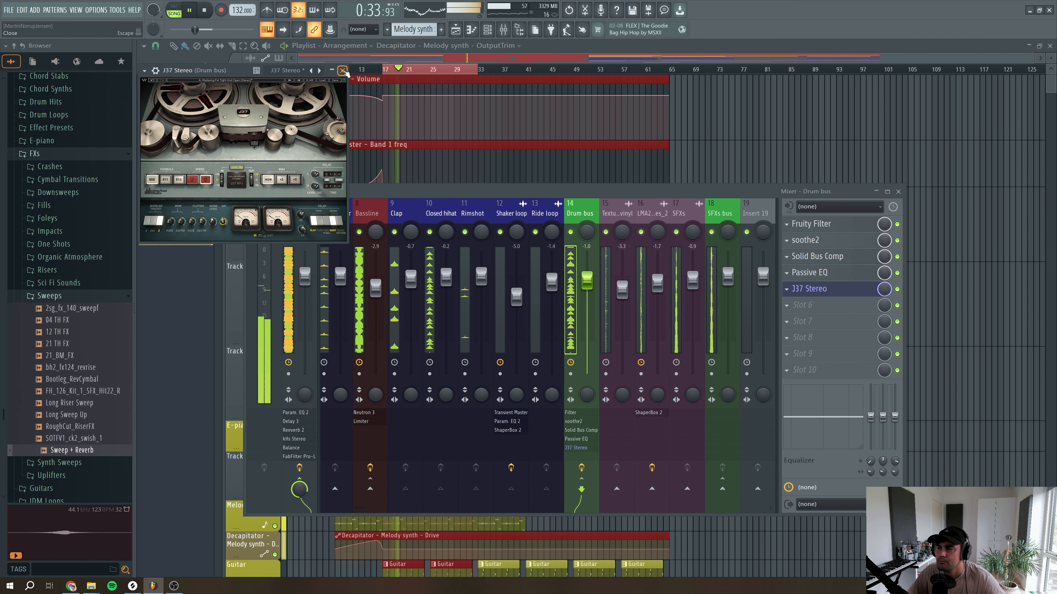
click(342, 71)
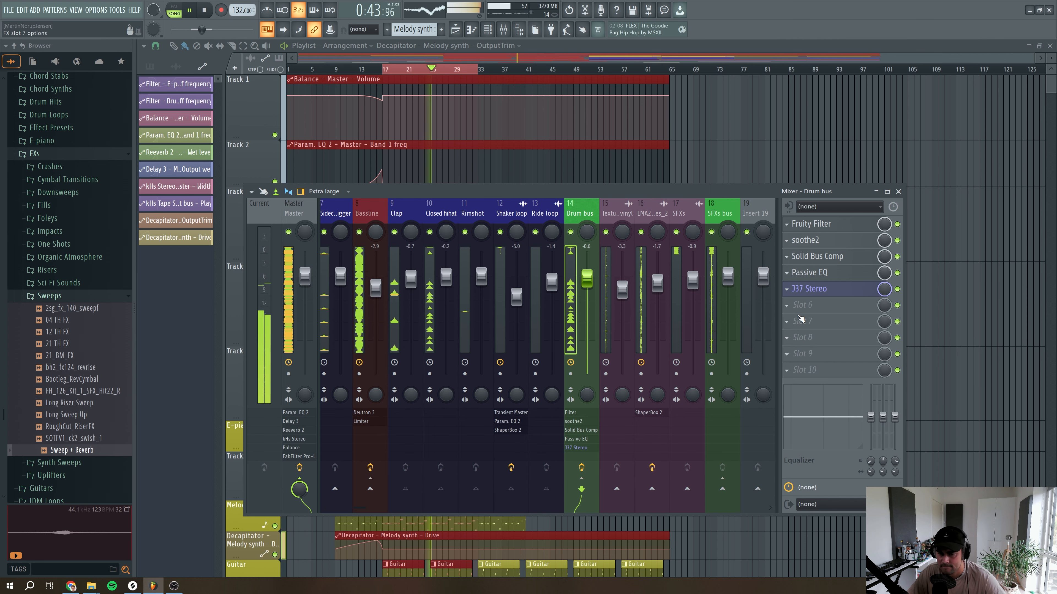
key(space)
Load Ozone 9 Imager into slot 6 of the Drum bus and split its spectrum into four bands
click(800, 319)
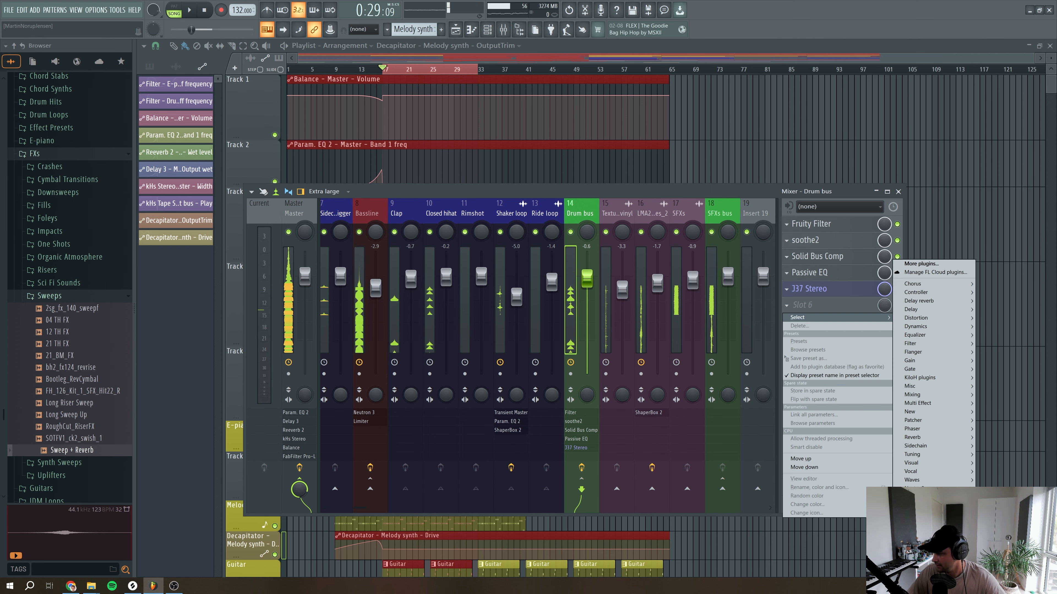
click(925, 531)
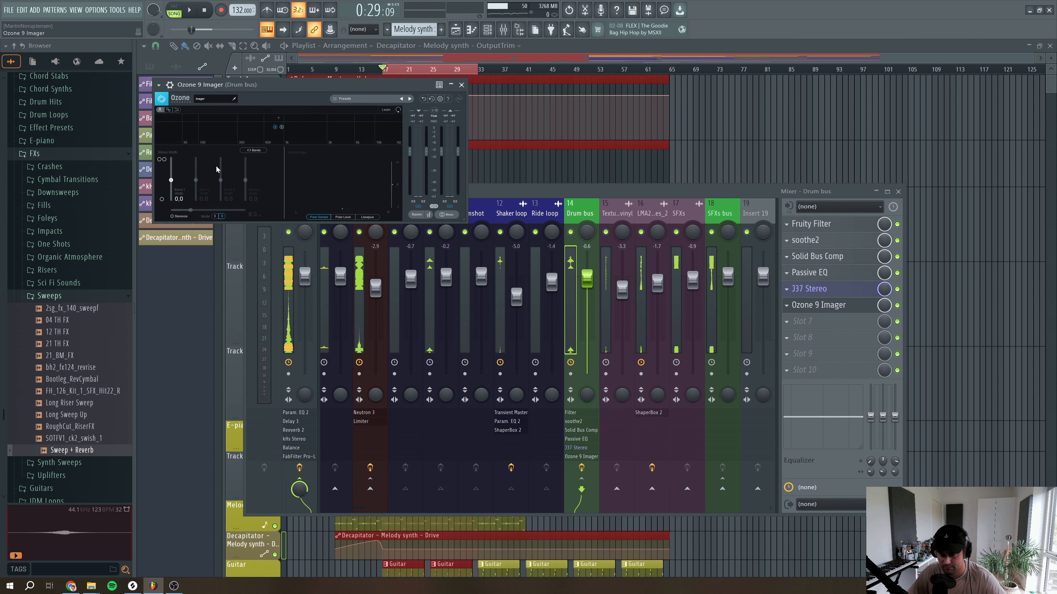
click(201, 120)
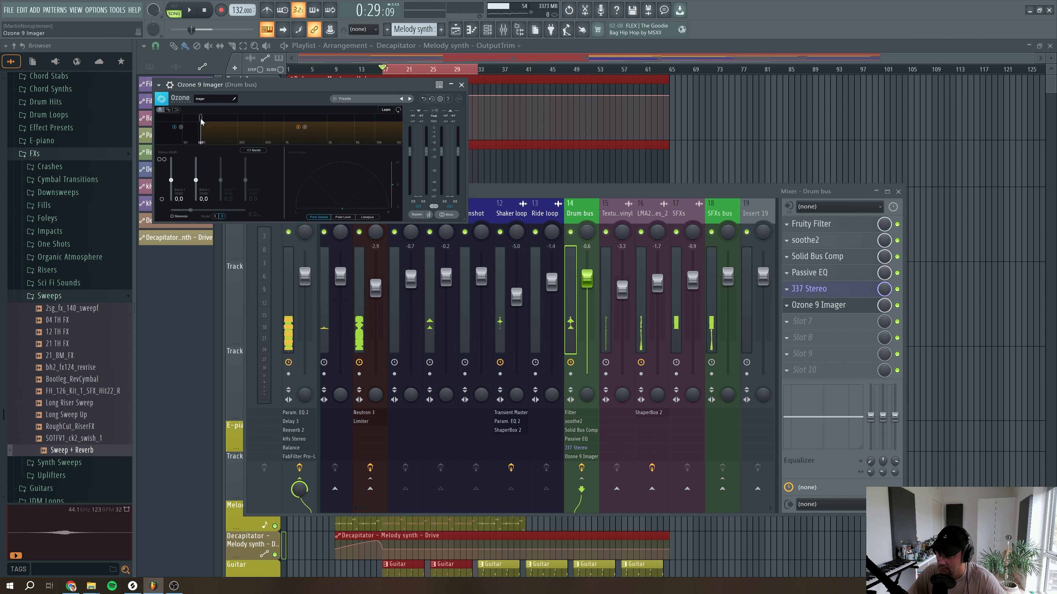
click(273, 121)
click(361, 121)
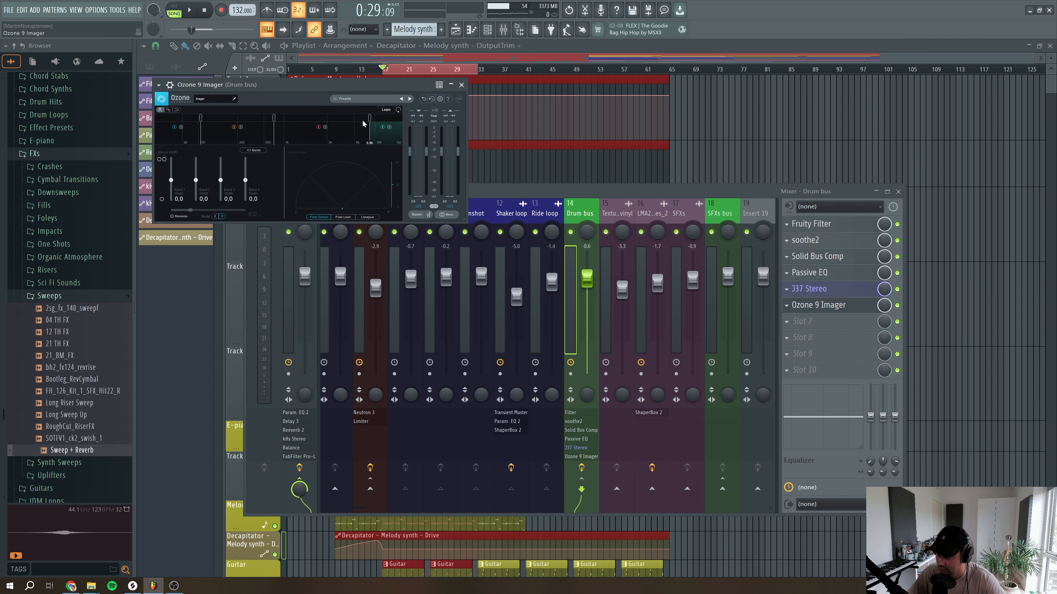
Set the Imager's band 1 width to -100 and enable Stereoize during playback
drag(171, 180, 177, 207)
key(space)
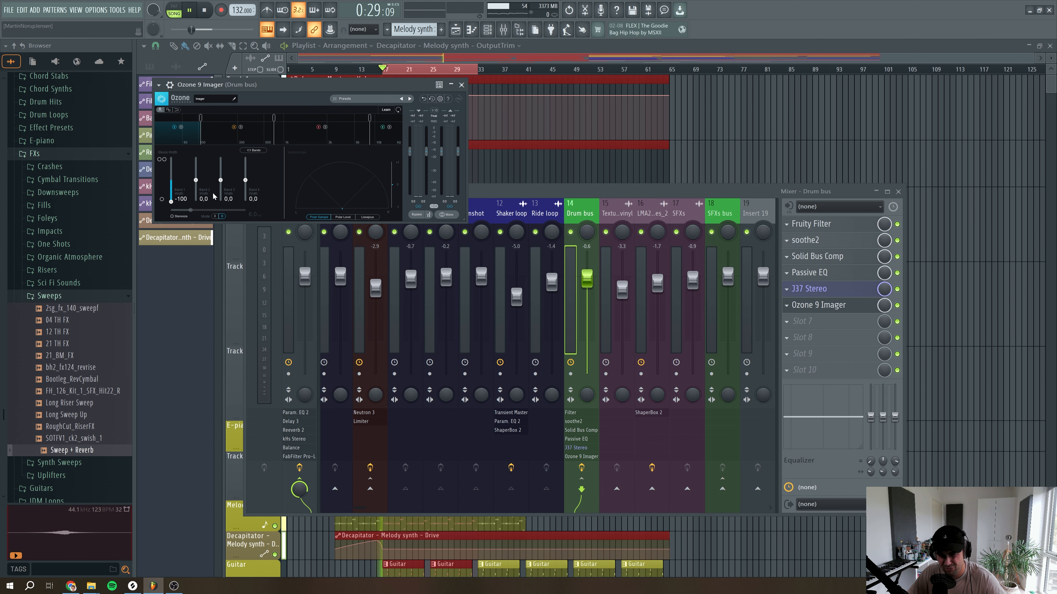
click(173, 216)
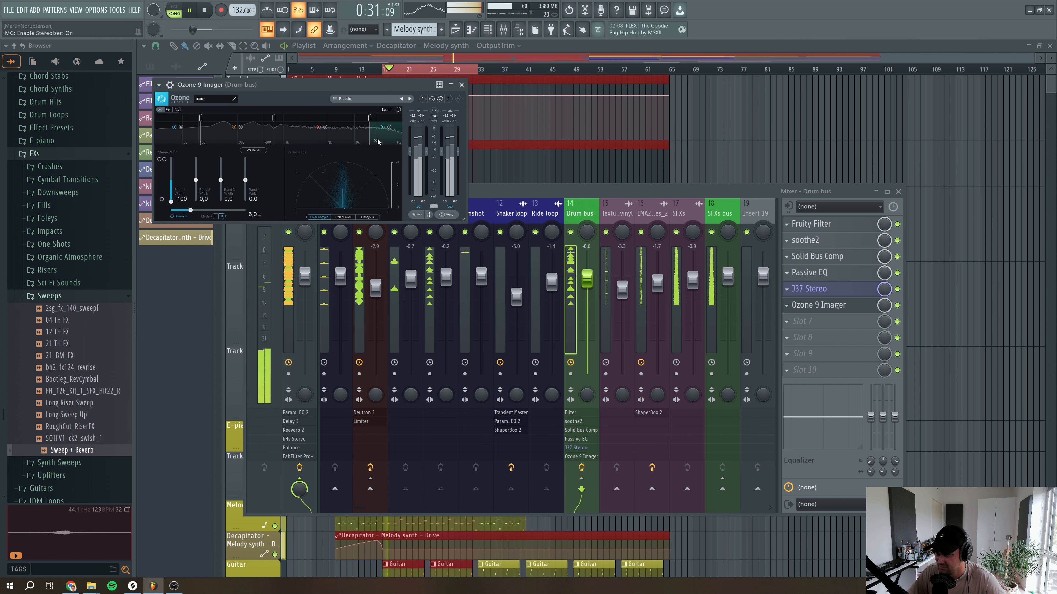
Set the Imager's band 2, 3 and 4 widths to -20.3, 31.6 and 36.7, audition the result and close the plugin
drag(245, 179, 215, 159)
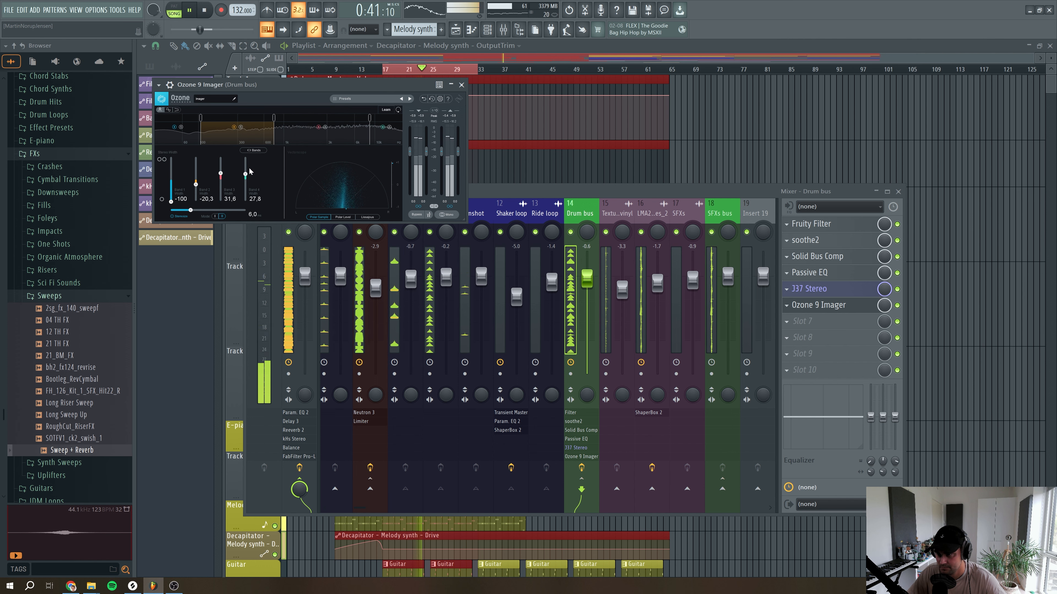
drag(245, 174, 246, 170)
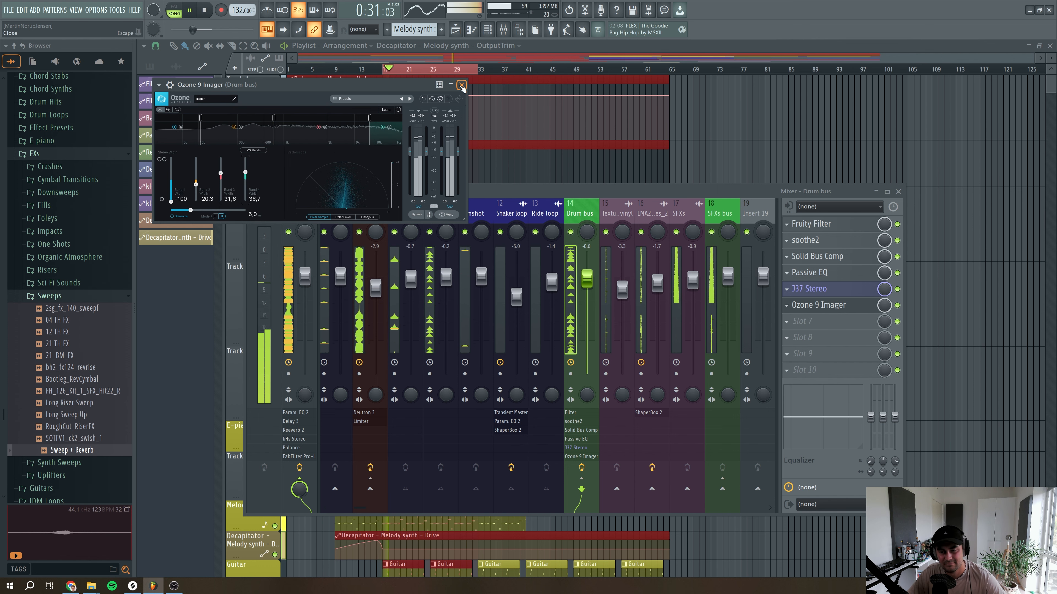
key(space)
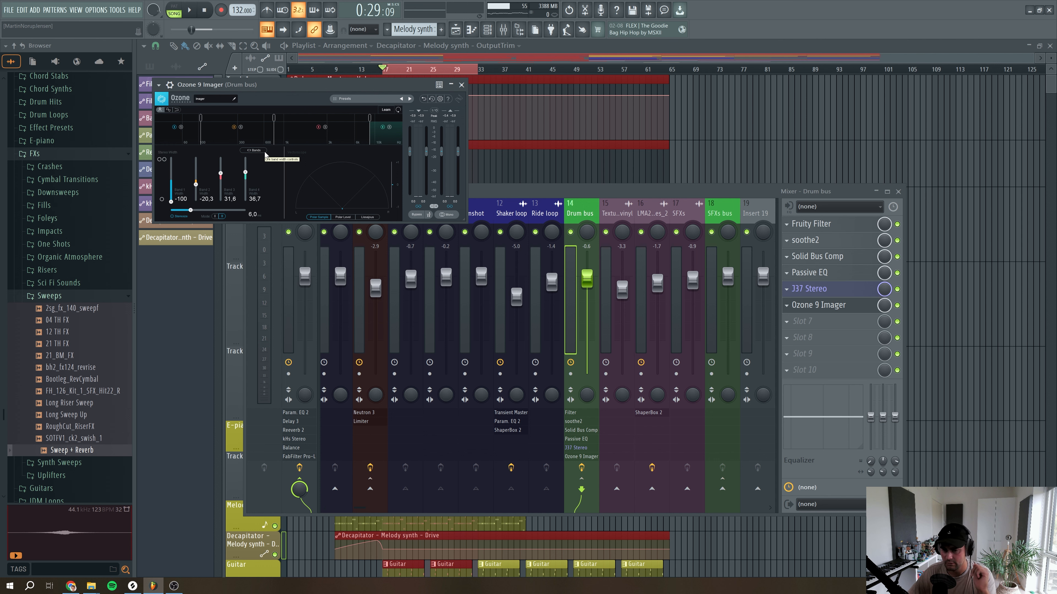
key(space)
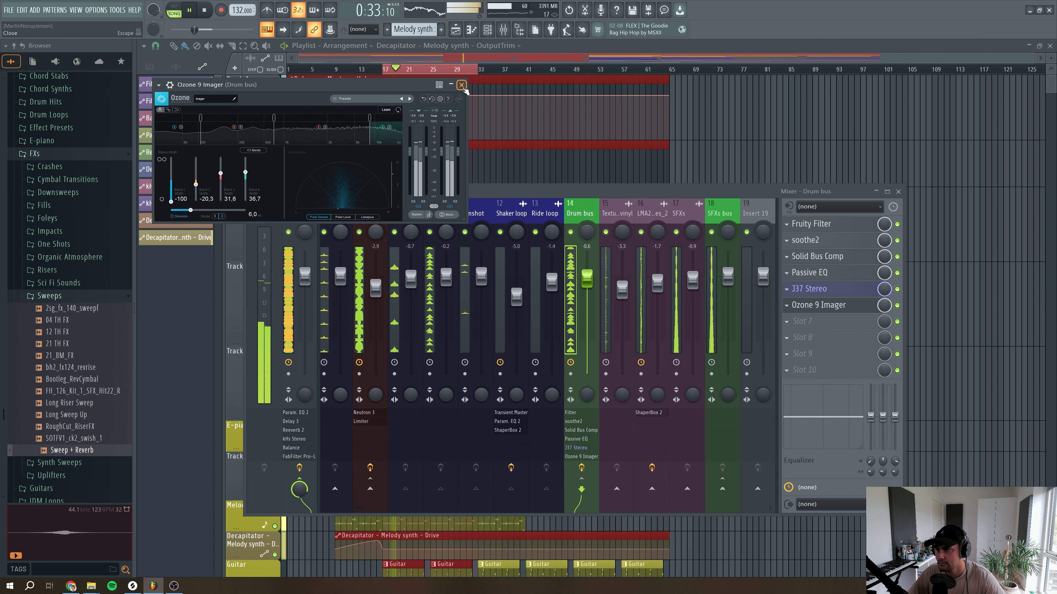
click(462, 85)
Set the SFXs bus fader to -0.4 dB and load Fruity parametric EQ 2 into its slot 1
click(717, 210)
key(space)
click(803, 224)
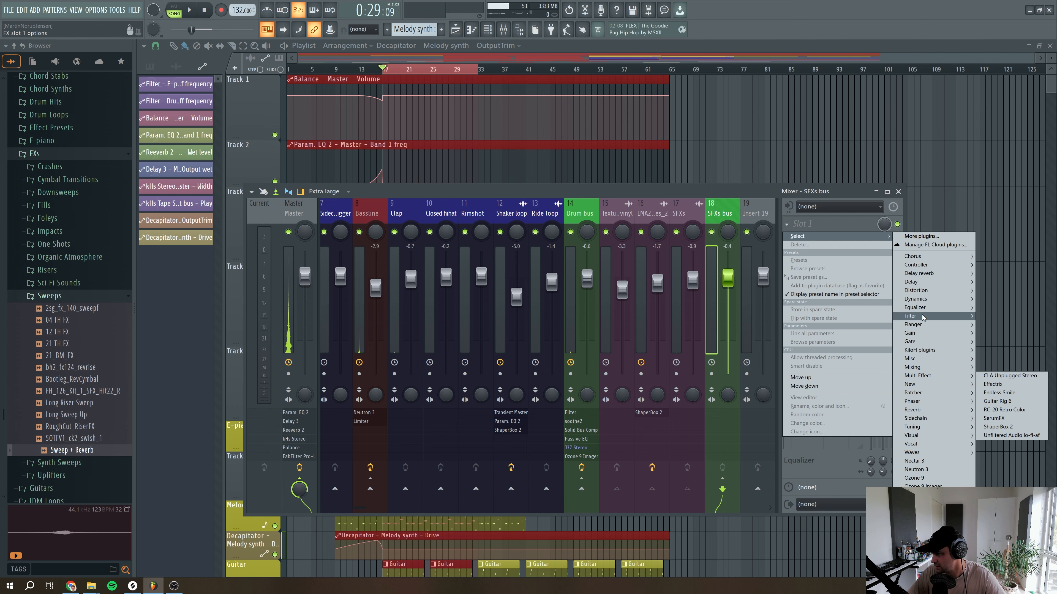
mouse_move(965, 317)
click(997, 359)
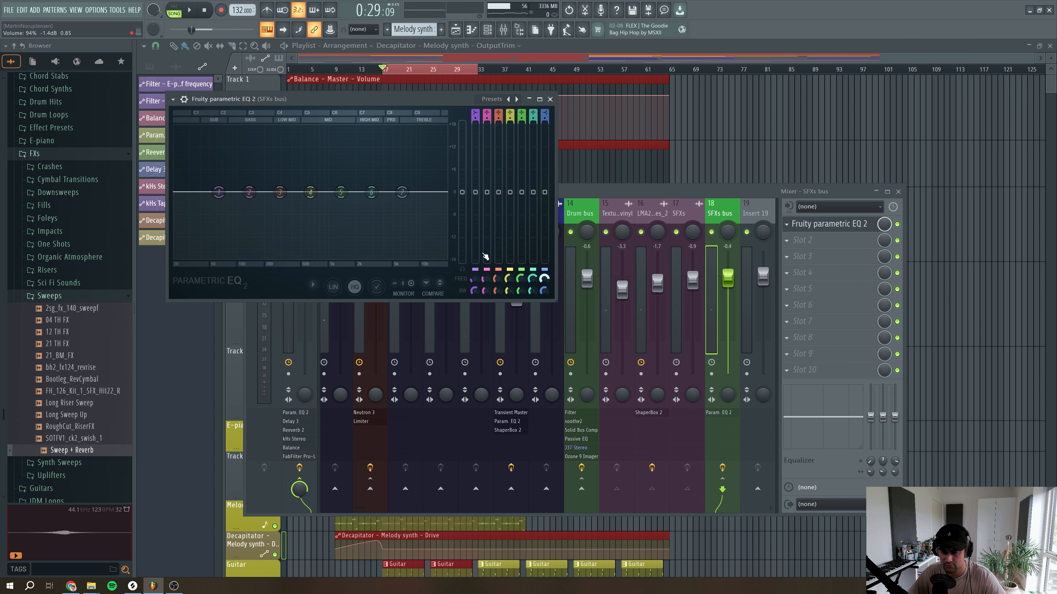
Turn band 1 of the SFXs bus EQ into a steep high-pass filter
right_click(217, 190)
mouse_move(233, 215)
click(269, 240)
right_click(218, 191)
click(252, 232)
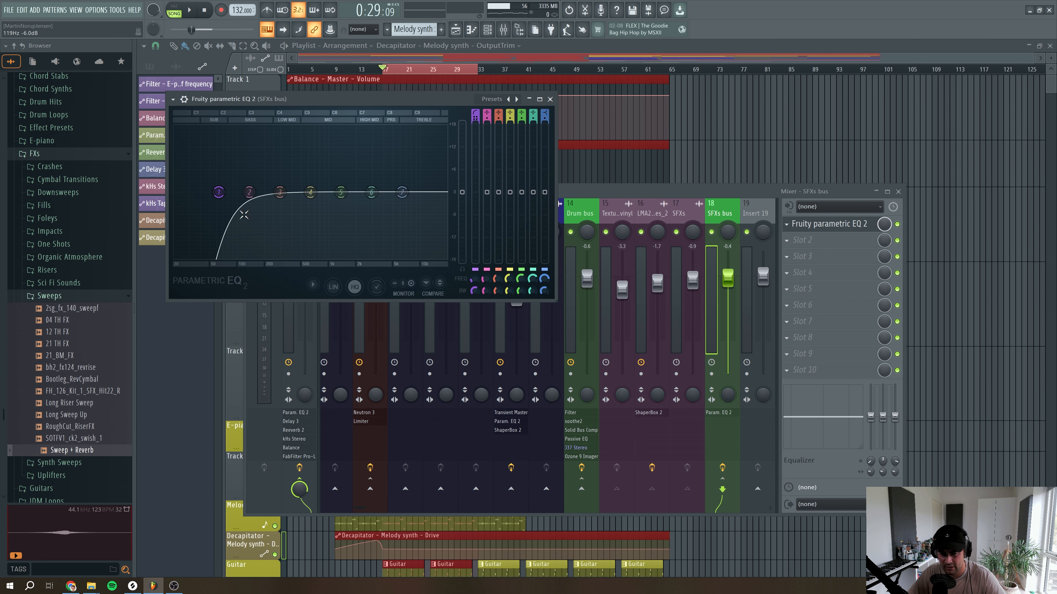
Raise the high-pass cutoff to just below 200 Hz while auditioning, and close the EQ
key(space)
drag(218, 192, 262, 192)
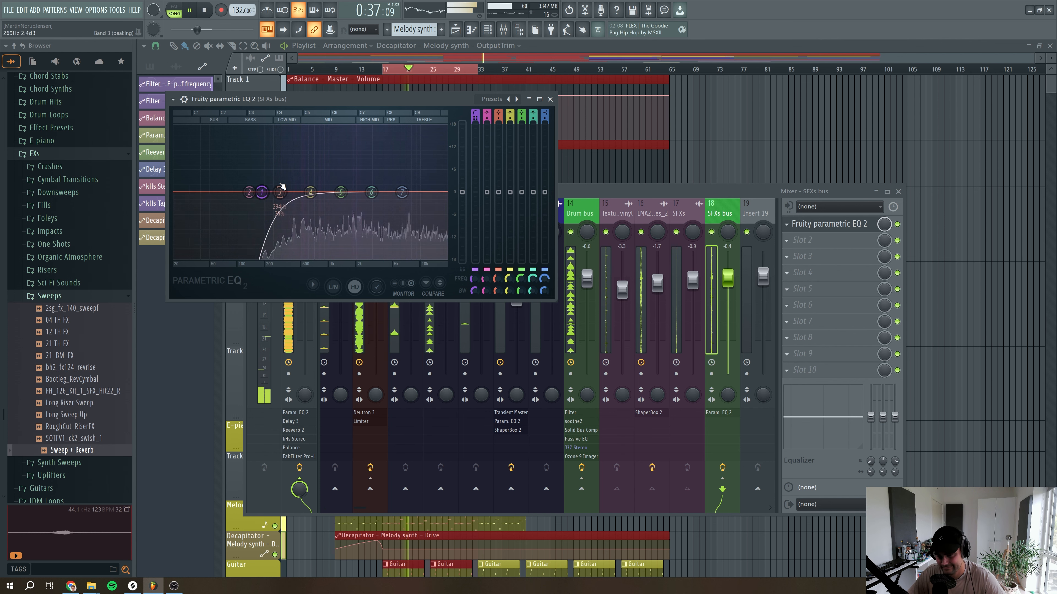
key(space)
click(549, 99)
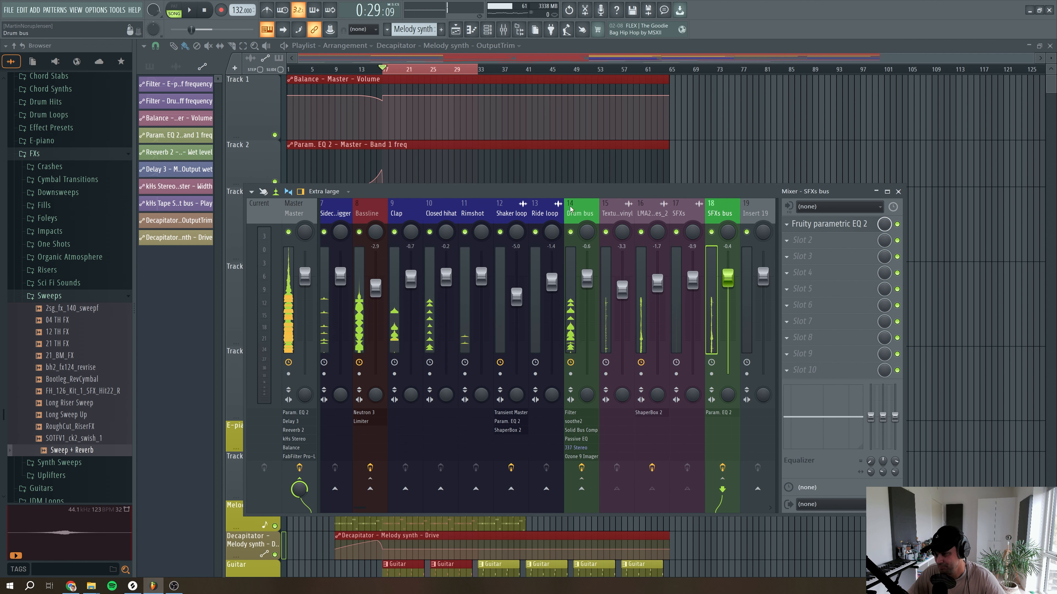
Select the Master track in the mixer and start playback
click(332, 214)
scroll(332, 213, up, 7)
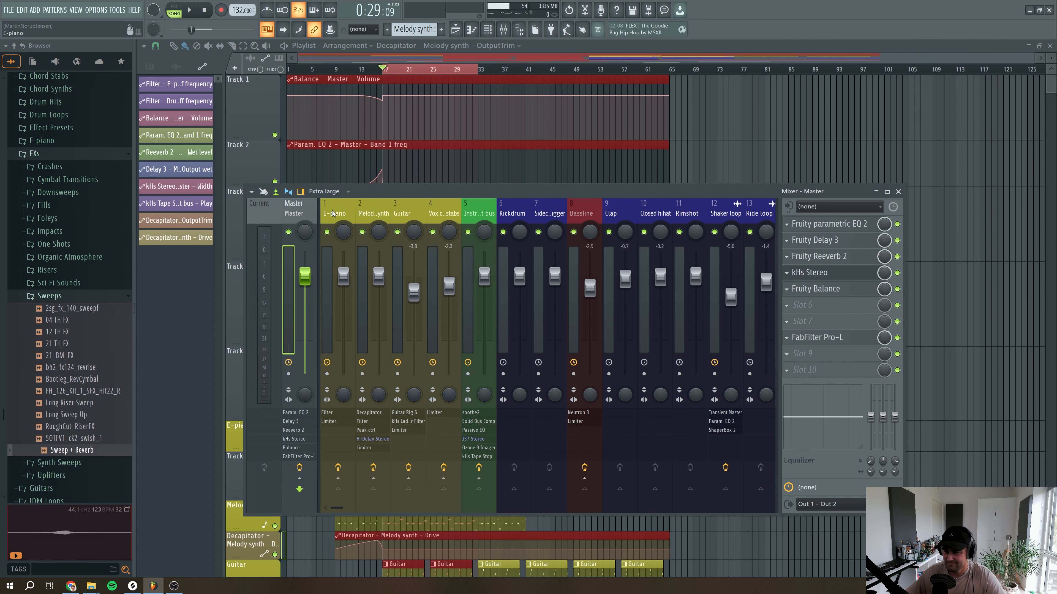
key(space)
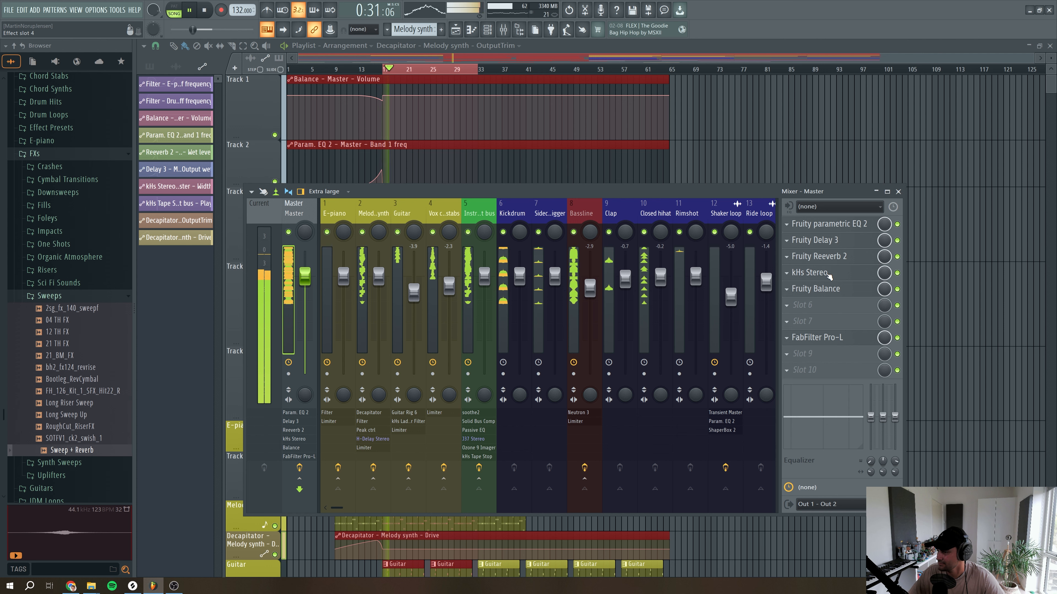
Move FabFilter Pro-L to slot 9 of the Master track and load Tonal Balance Control 2 into slot 10
drag(817, 338, 817, 370)
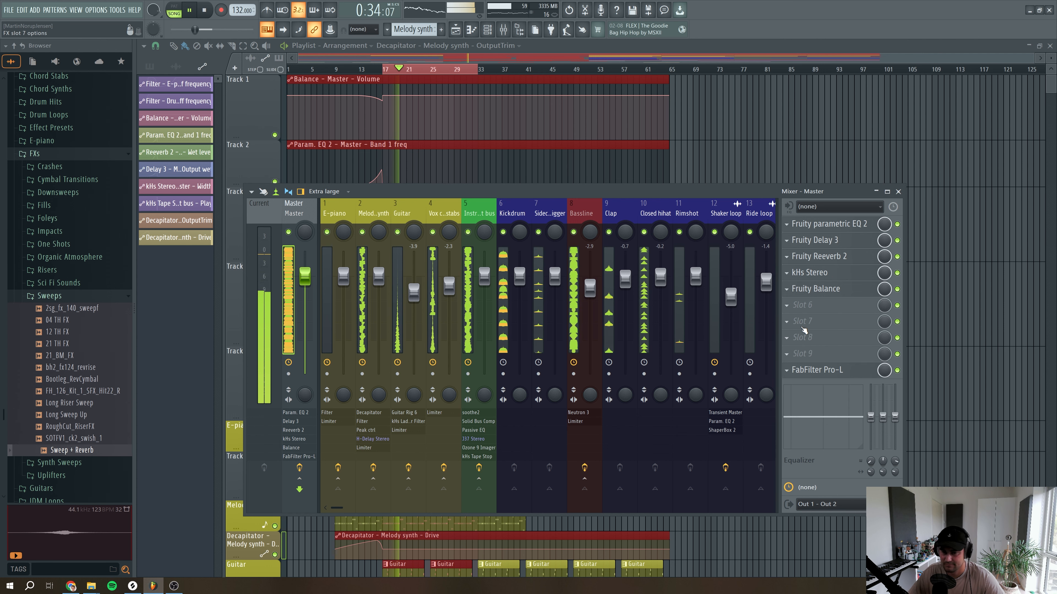
key(space)
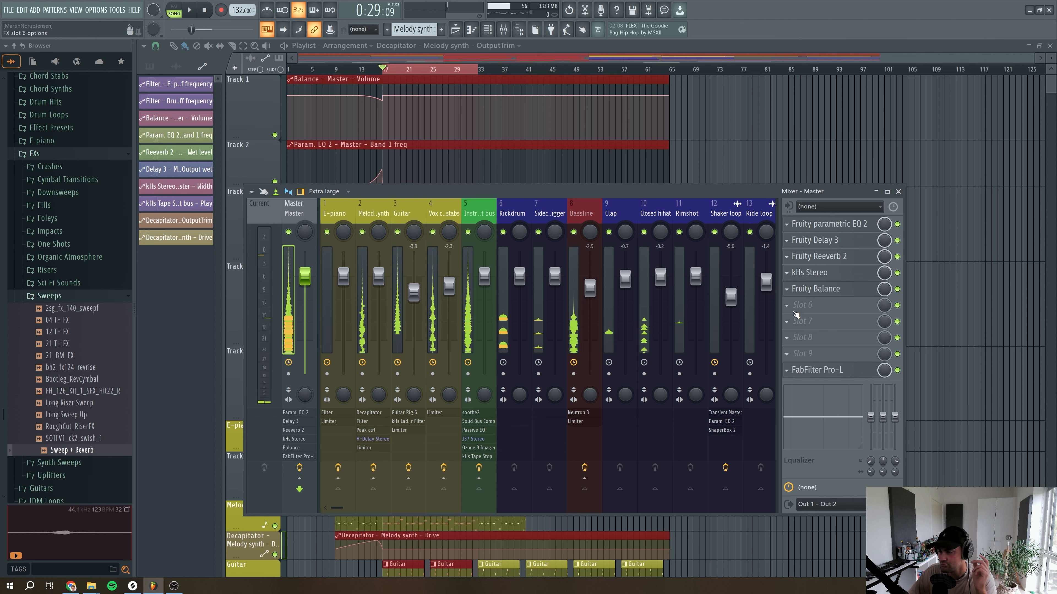
drag(819, 370, 822, 357)
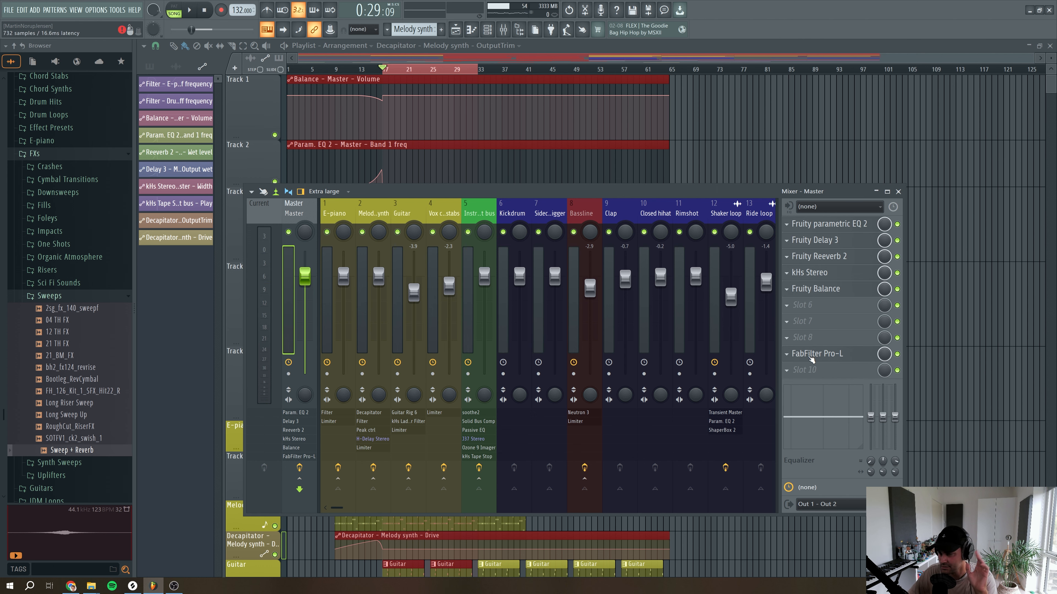
click(795, 370)
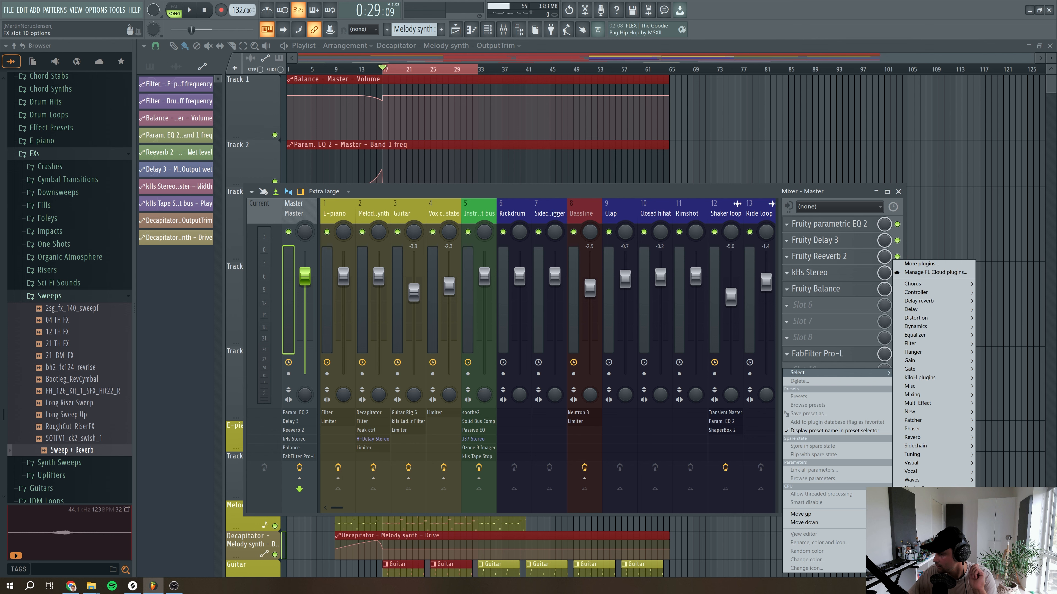
click(927, 523)
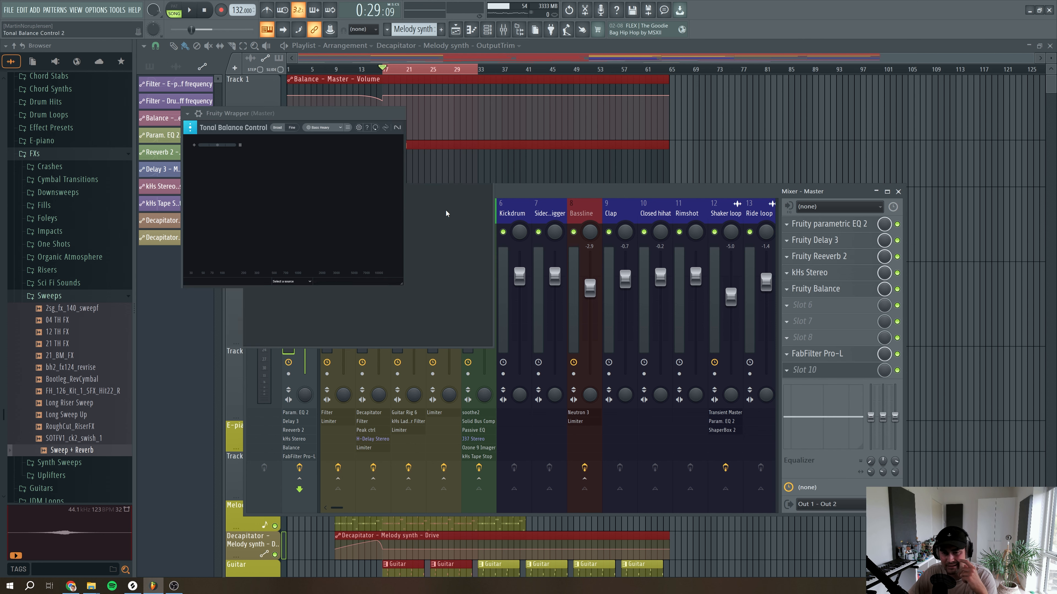
Choose the EDM target curve in Tonal Balance Control 2 on the Master
drag(321, 112, 363, 128)
click(363, 139)
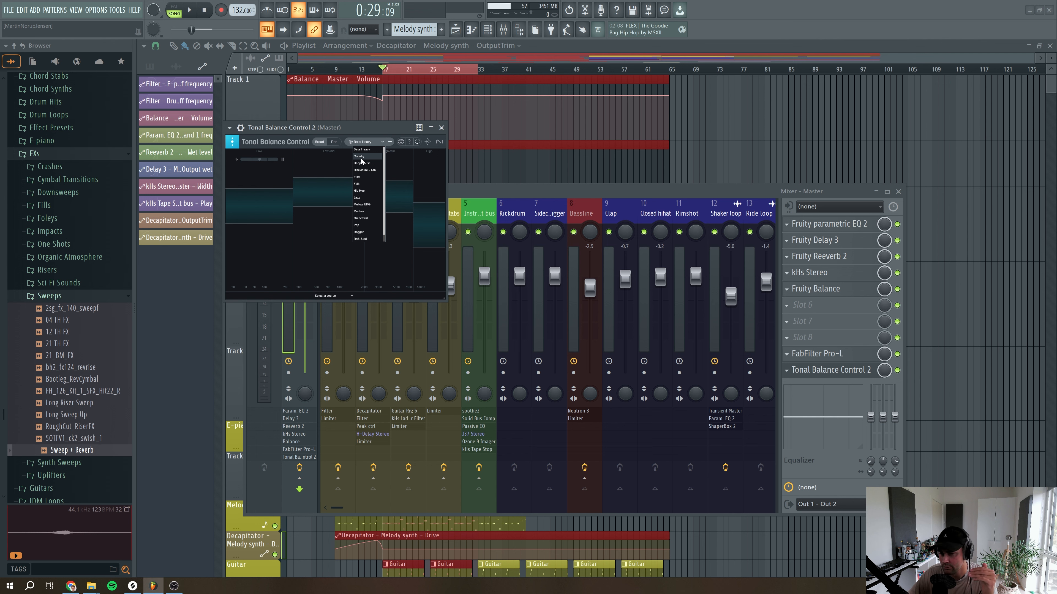
click(361, 177)
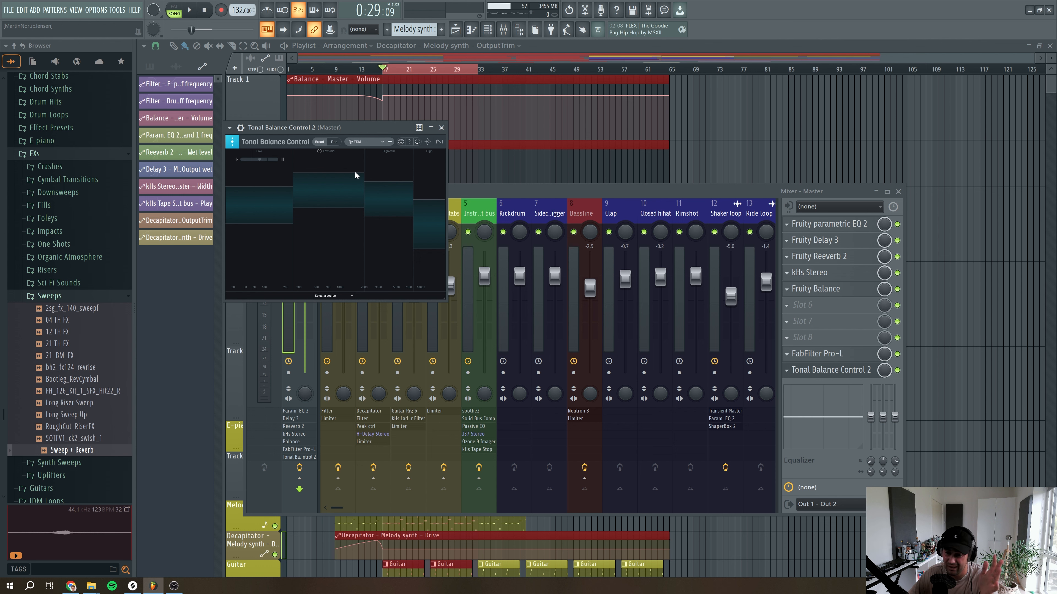
click(362, 142)
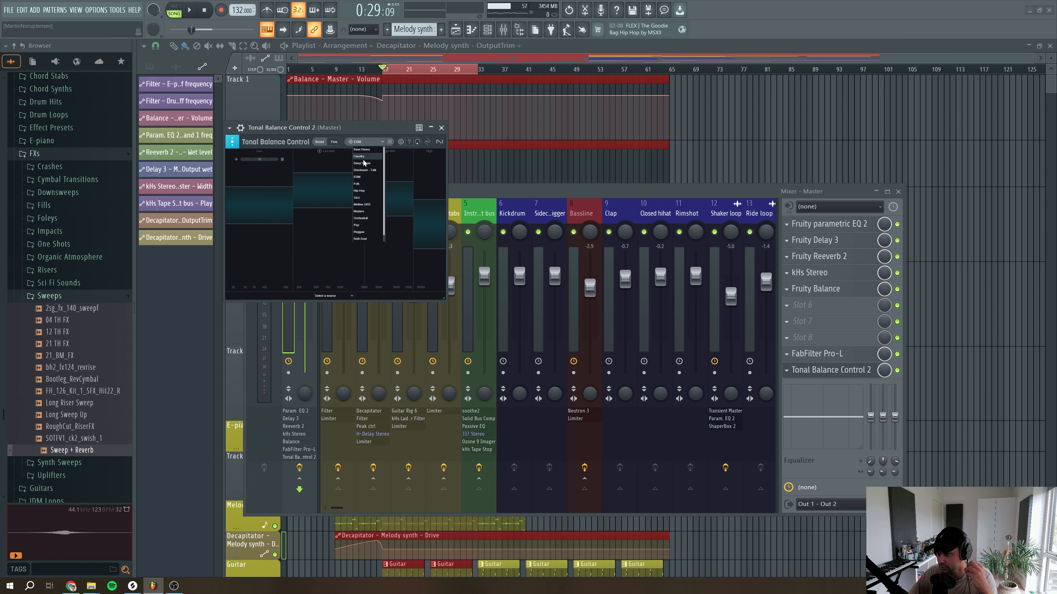
click(366, 177)
click(362, 143)
Play the song and compare the Master's tonal balance with the EDM target in the Broad and Fine views
click(190, 9)
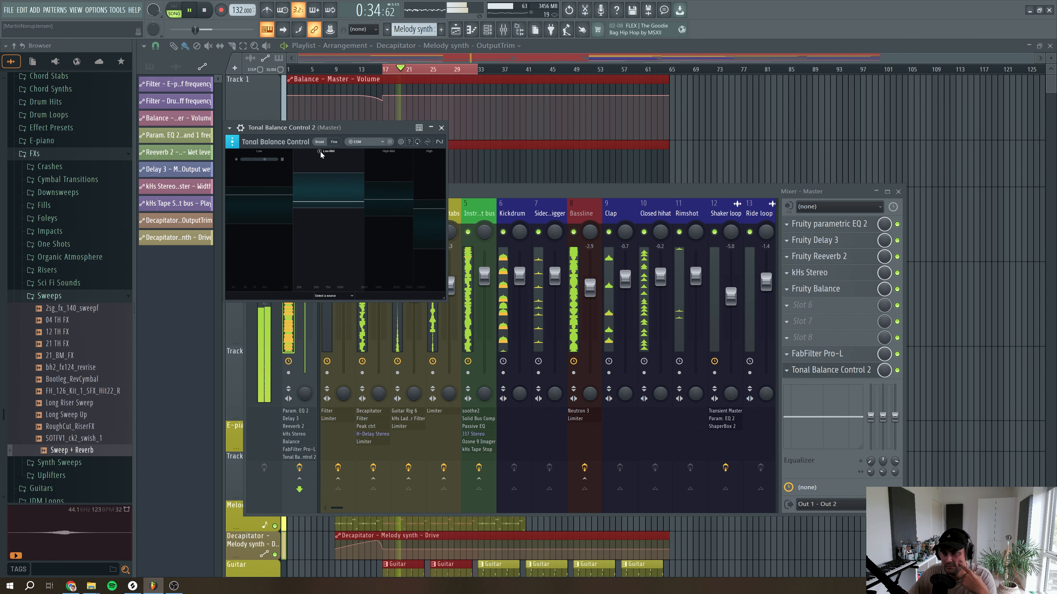
mouse_move(321, 154)
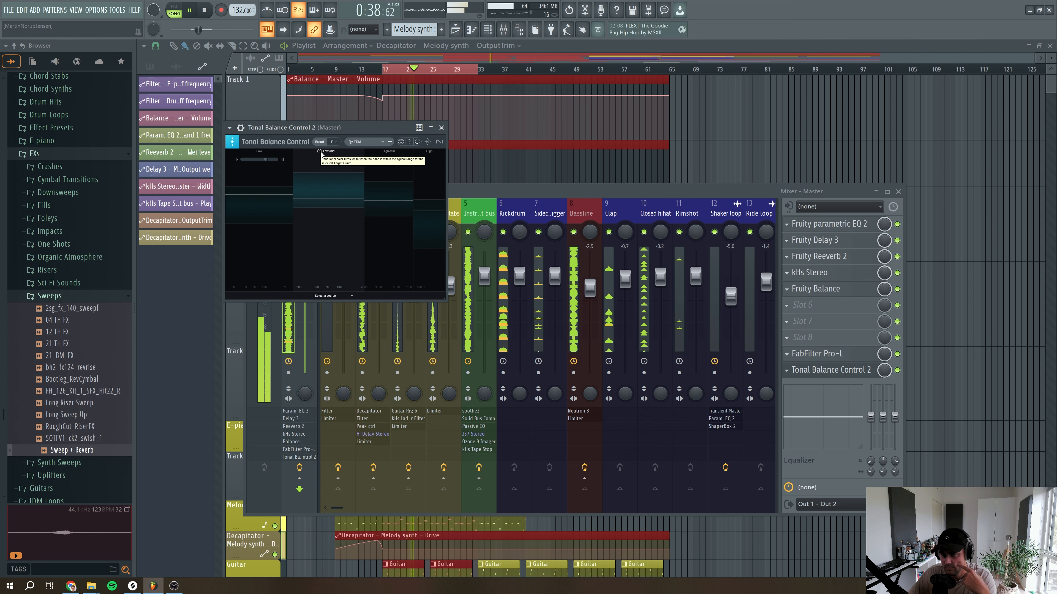
key(space)
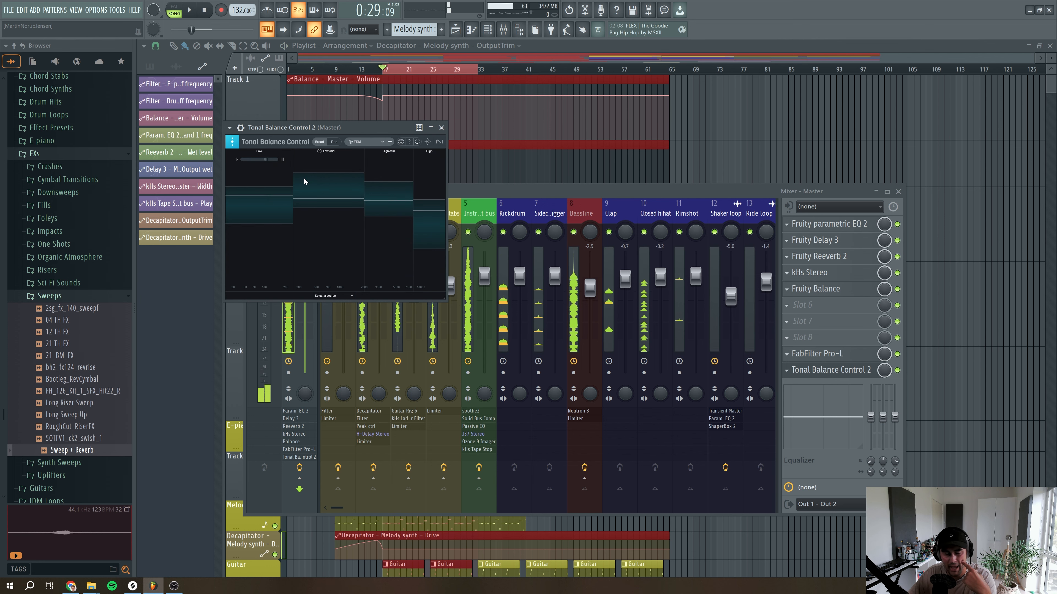
click(194, 10)
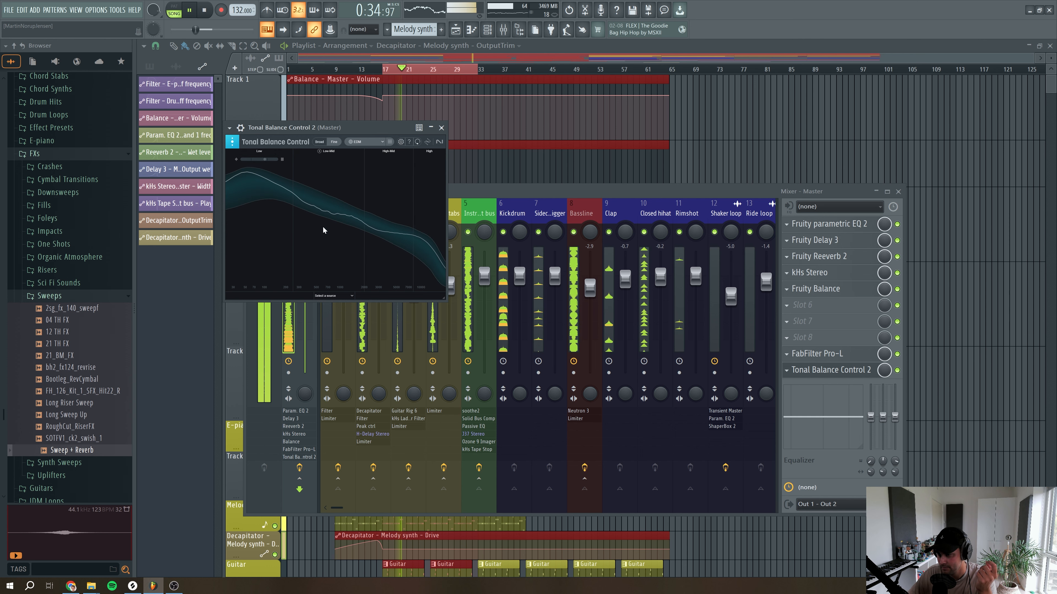
key(space)
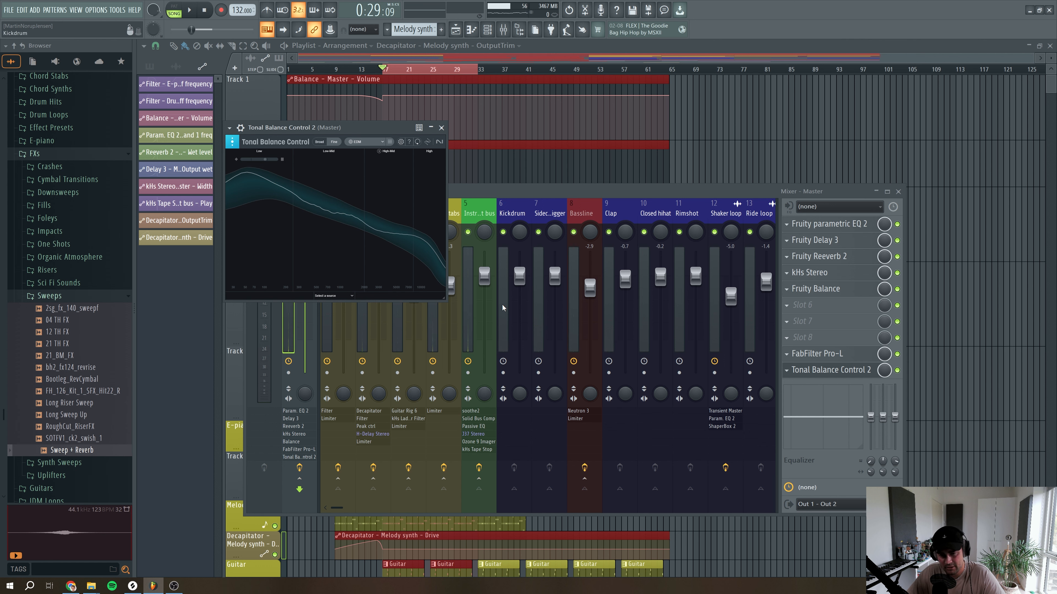
Load Neutron 3 into slot 5 of the Instrument bus, ahead of Ozone 9 Imager, and close Tonal Balance Control 2
click(488, 211)
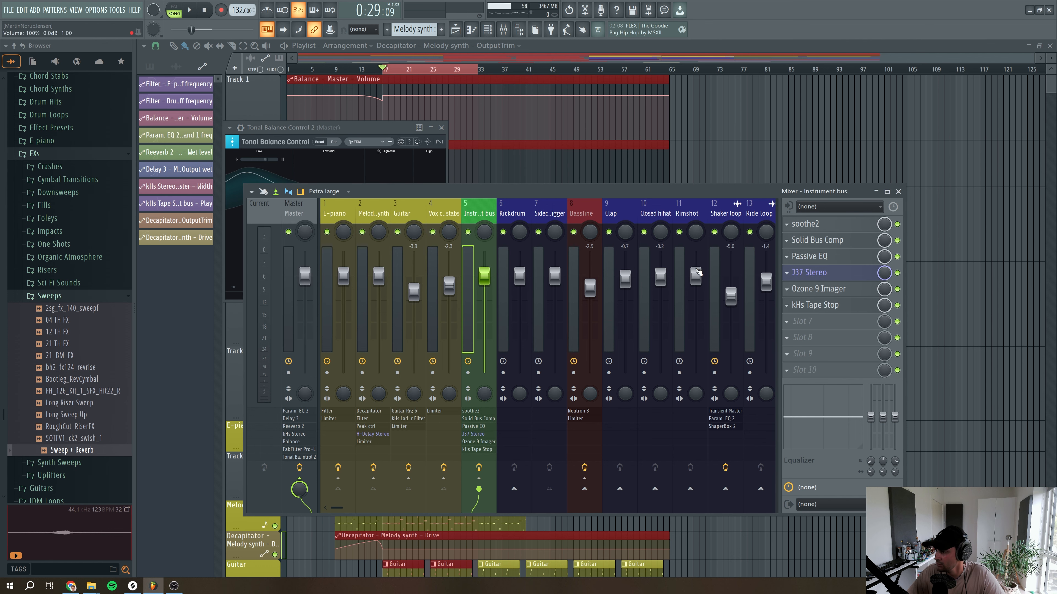
mouse_move(811, 305)
mouse_down()
mouse_move(811, 316)
mouse_move(811, 305)
mouse_up()
click(787, 289)
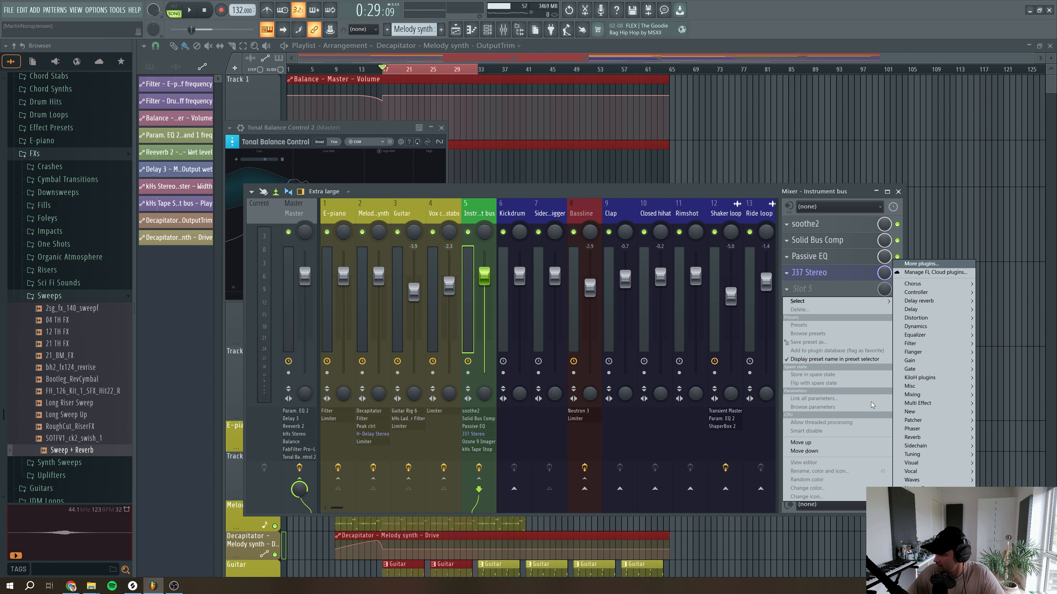
click(591, 297)
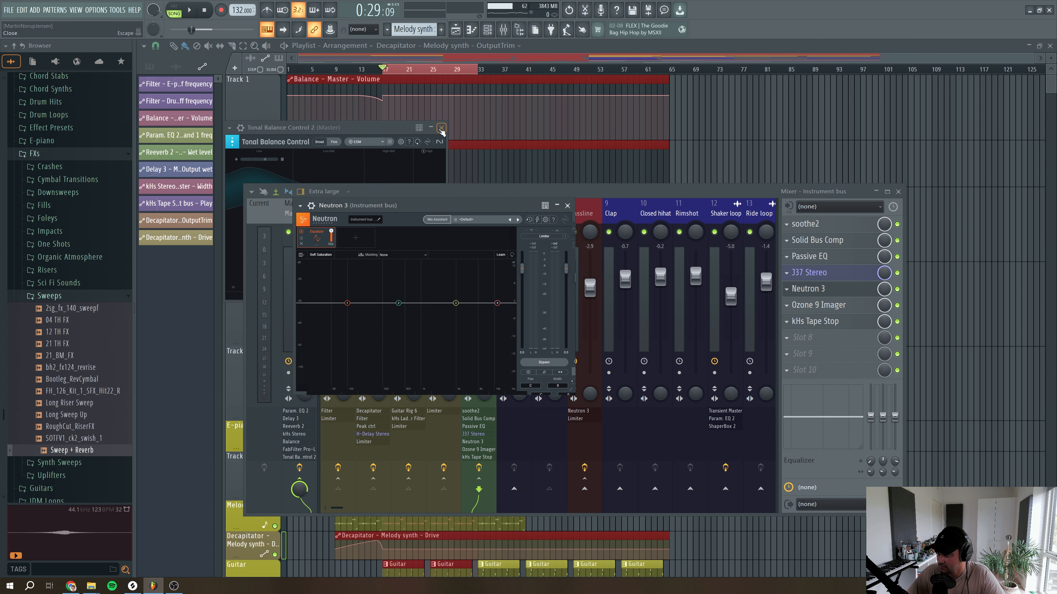
click(441, 129)
Boost the low mids of the Instrument bus by 2 dB with EQ band 2 in Neutron 3, audition, and close the plugin
click(397, 303)
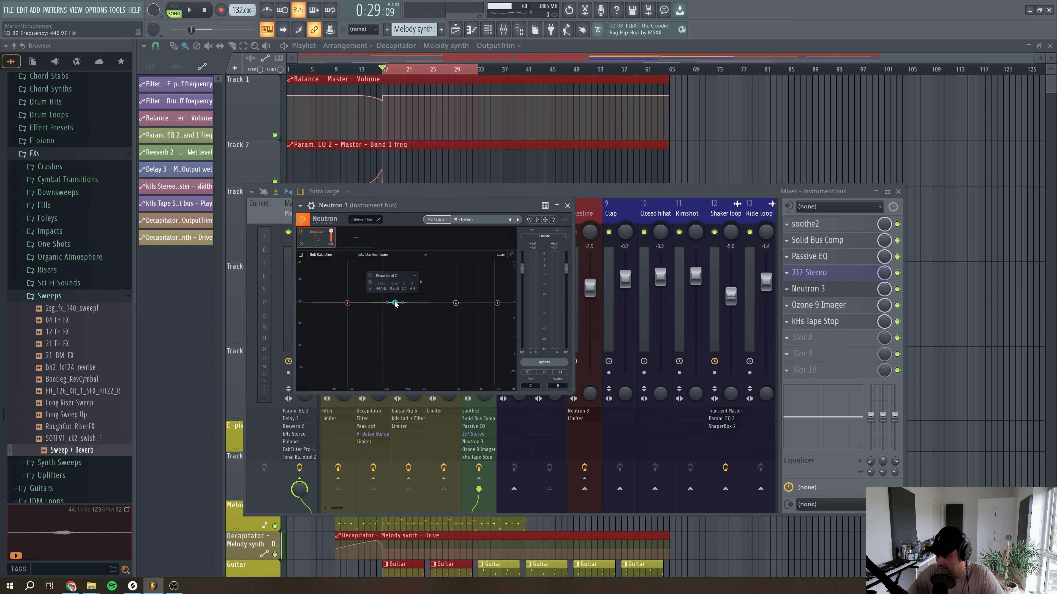
drag(399, 306, 401, 297)
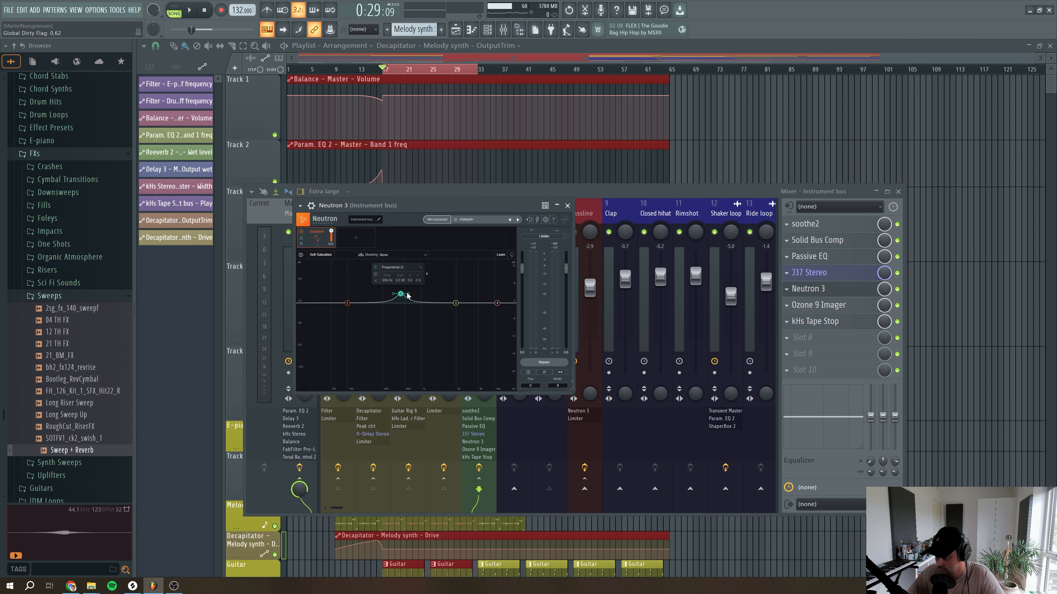
double_click(400, 280)
text(2)
key(Return)
key(space)
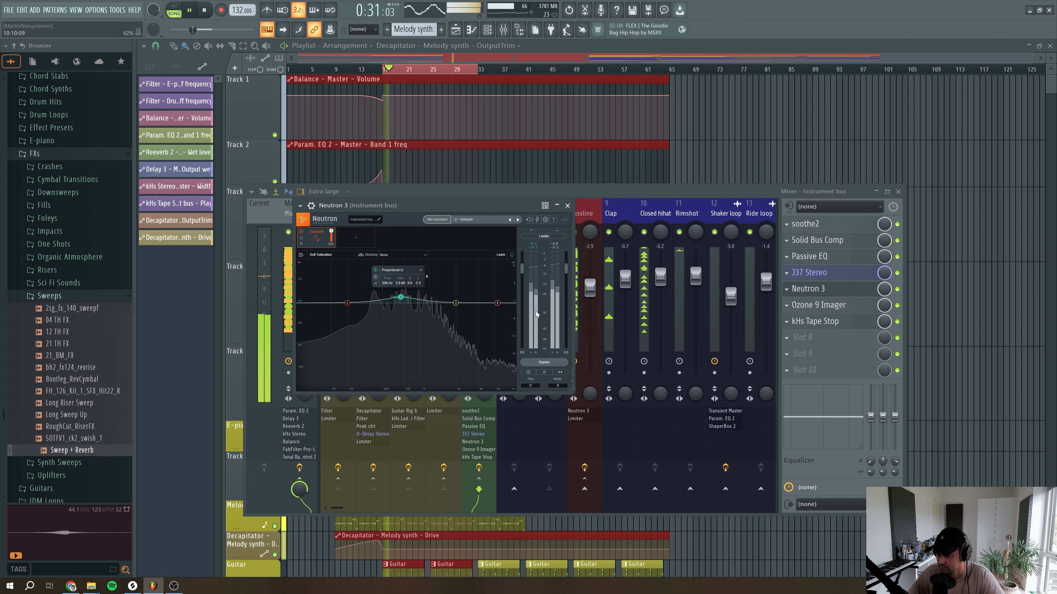
click(567, 205)
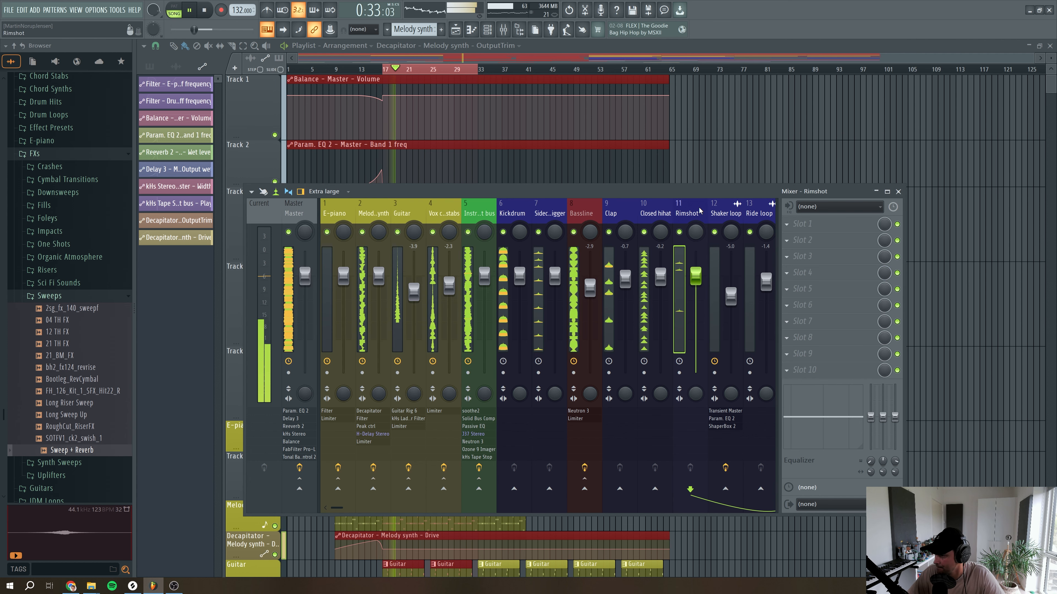
Set the left low-mid gain of the Drum bus Passive EQ to 4.8 while auditioning, and close the EQ
click(725, 213)
scroll(700, 211, down, 3)
click(685, 213)
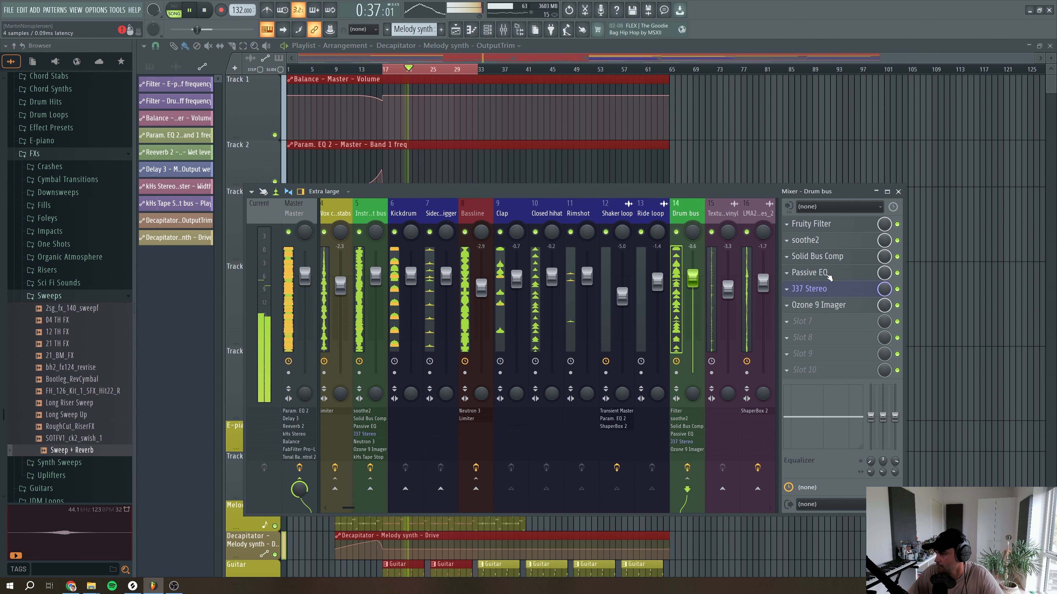
click(816, 272)
key(space)
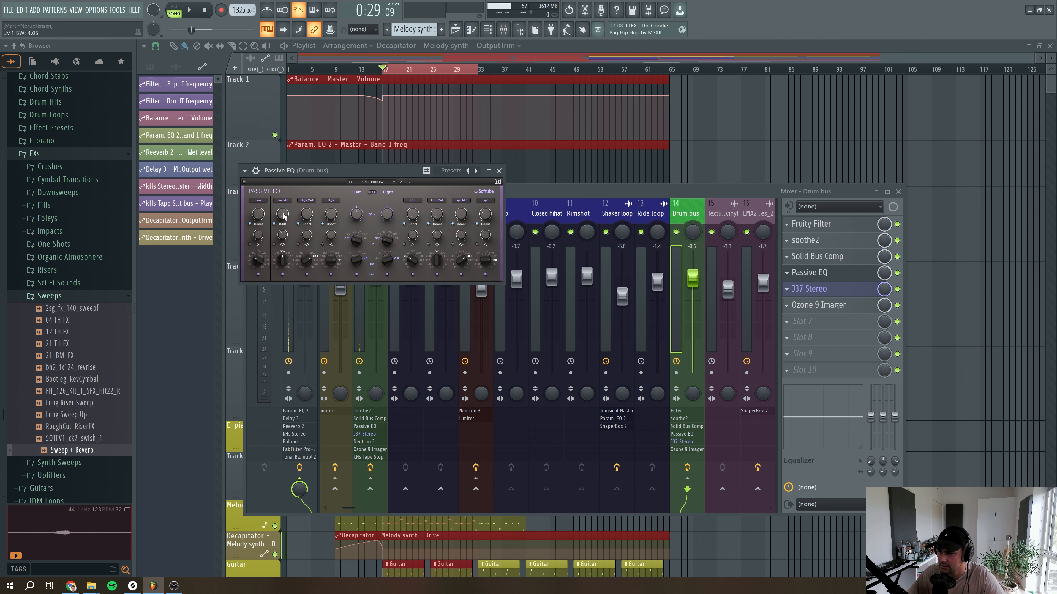
key(space)
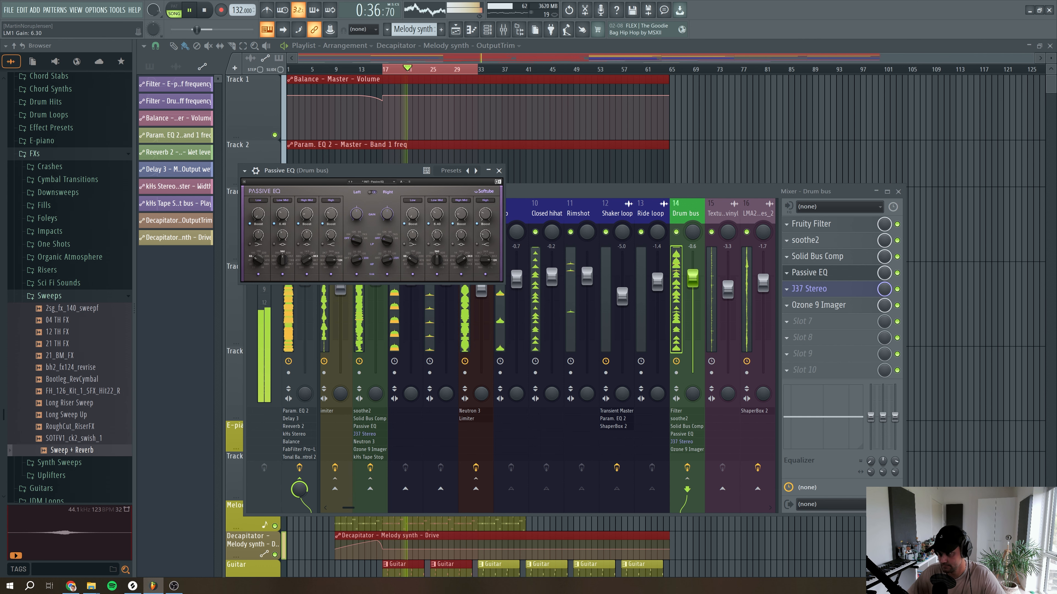
drag(284, 219, 285, 220)
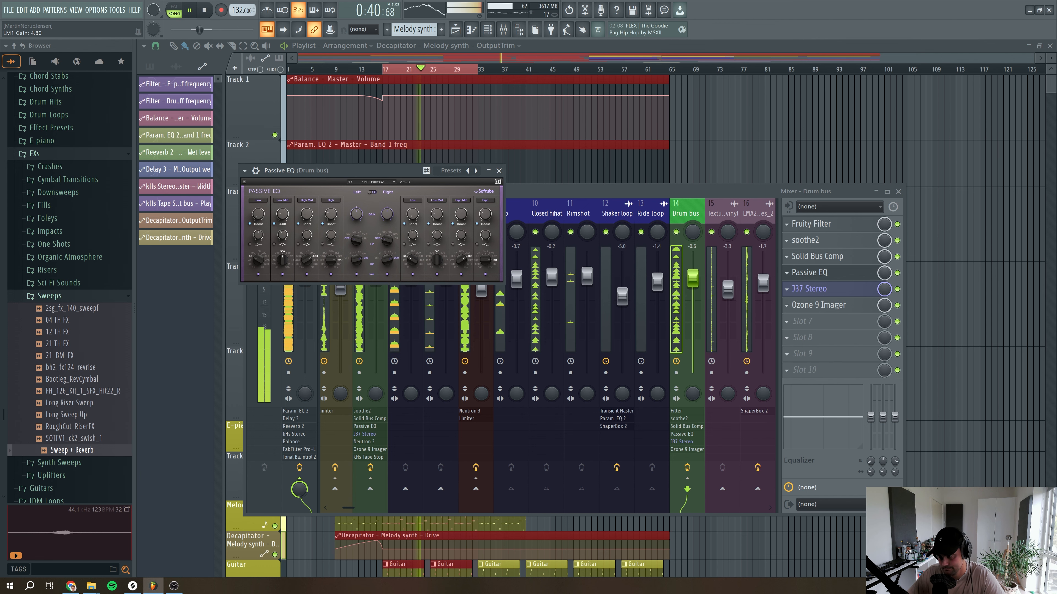
click(499, 171)
Recheck the Master's tonal balance against the EDM target during playback, and close Tonal Balance Control 2
click(294, 213)
key(space)
click(831, 370)
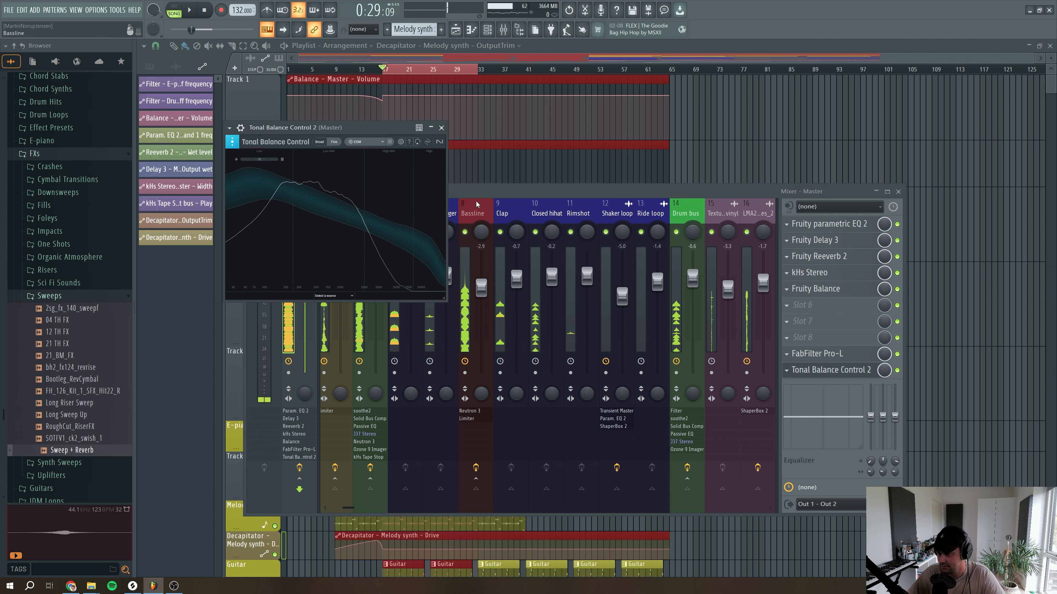
key(space)
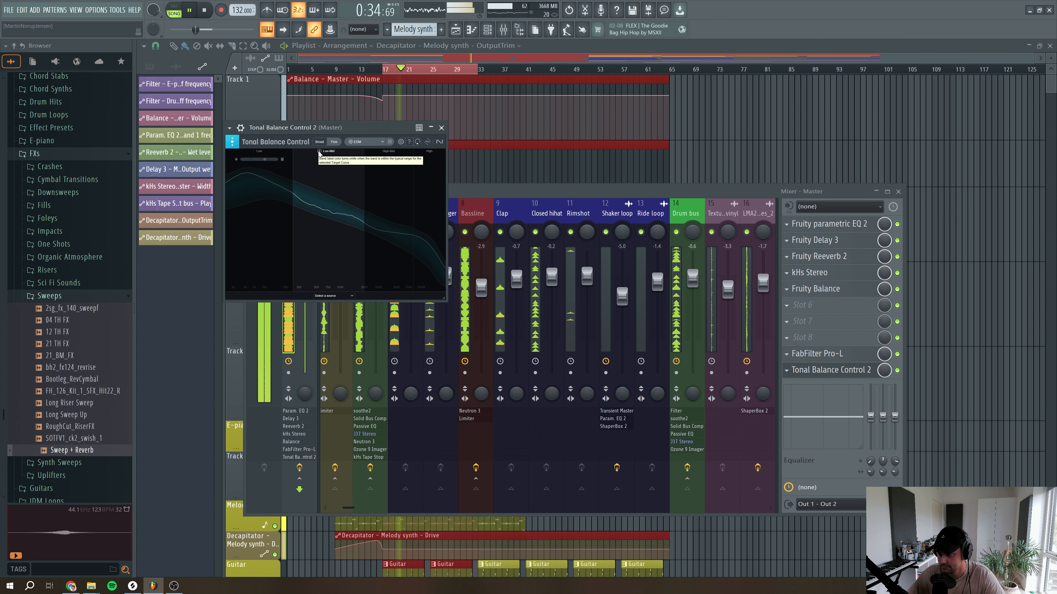
click(508, 192)
key(space)
click(338, 208)
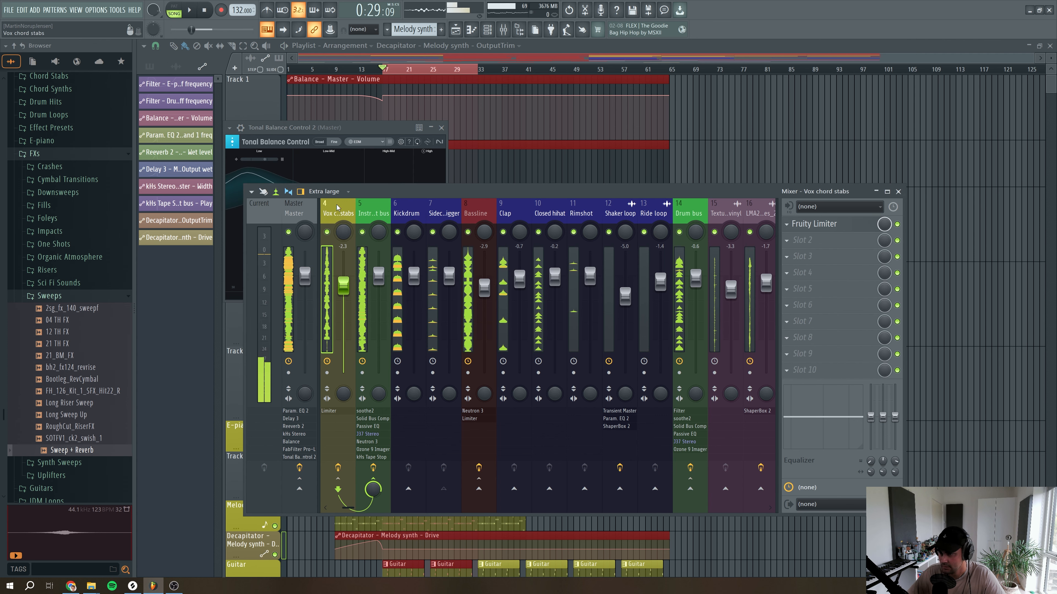
scroll(338, 208, up, 2)
click(337, 208)
scroll(339, 208, up, 1)
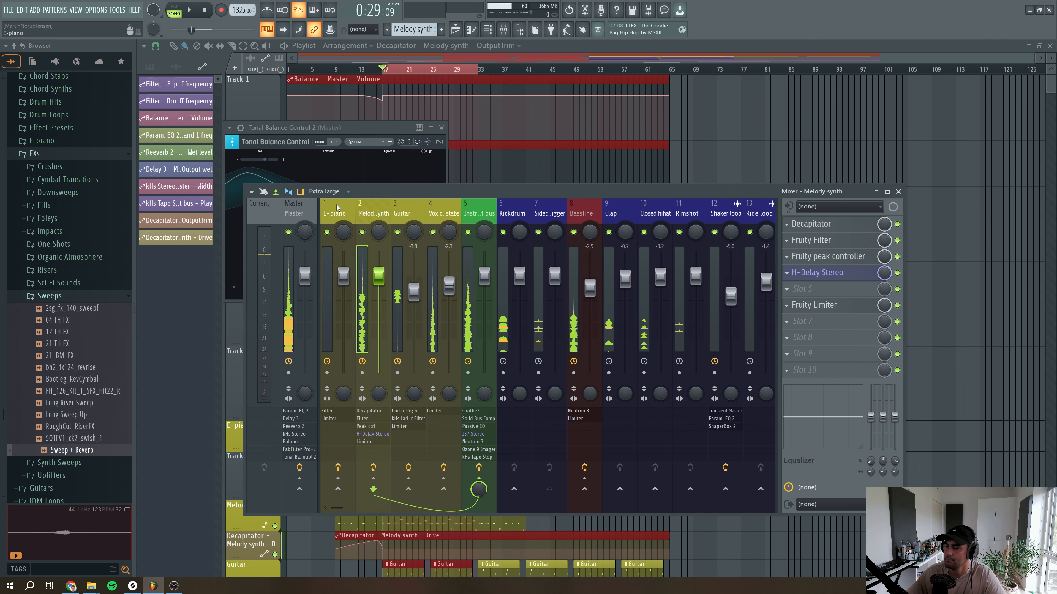
click(442, 129)
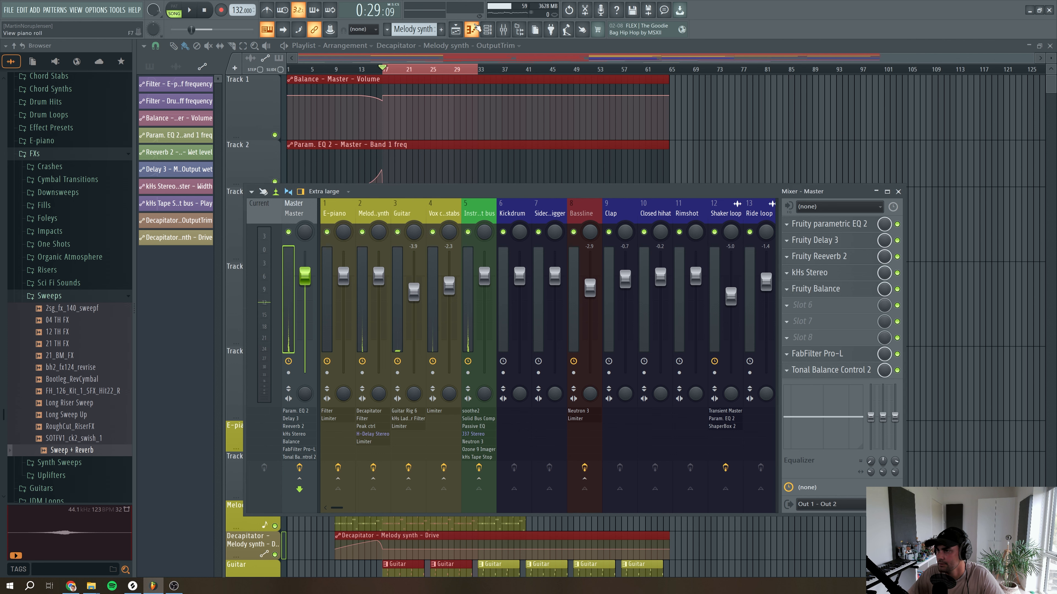
Open the Melody synth instrument from the channel rack, look through its mode pages, and close it
click(488, 29)
click(232, 47)
click(232, 83)
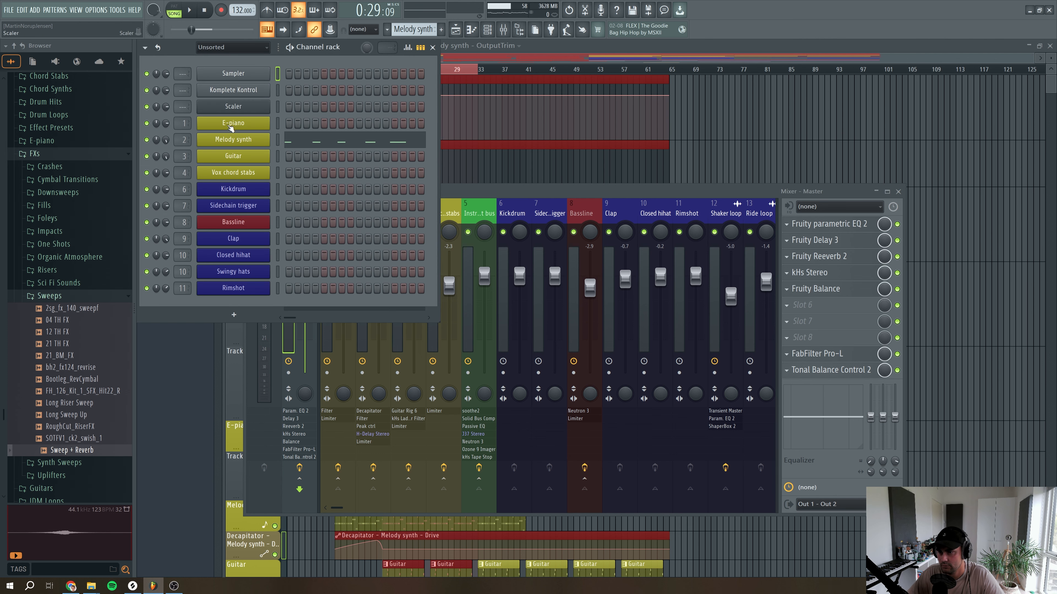
click(232, 140)
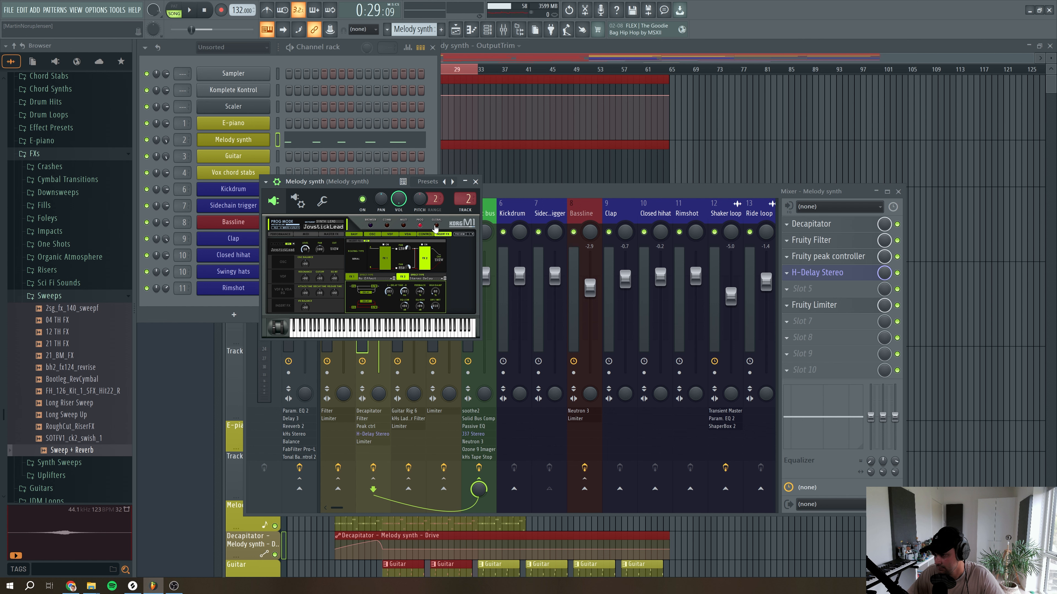
click(436, 226)
click(387, 226)
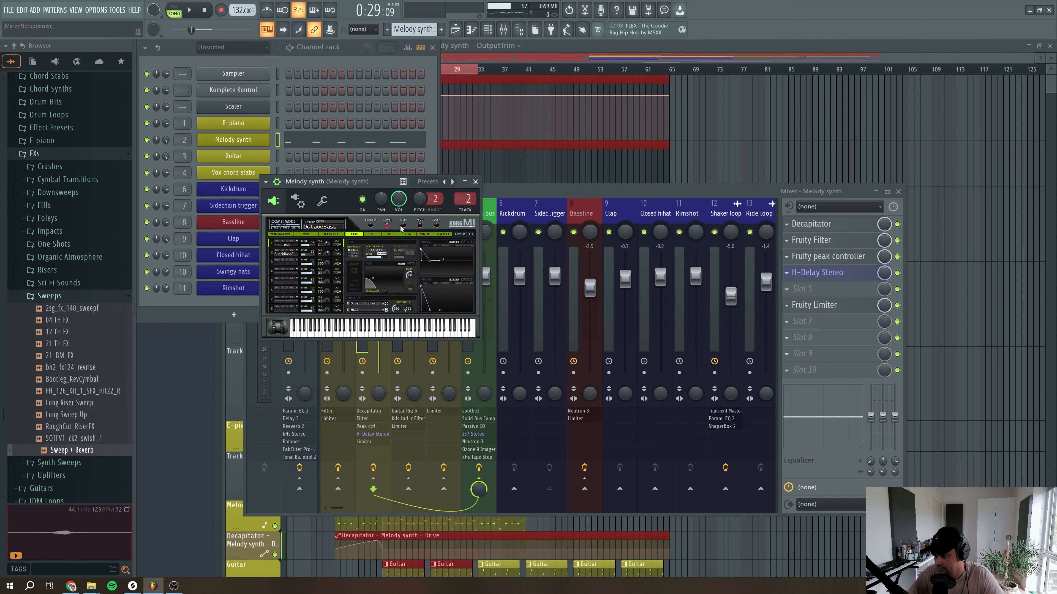
click(476, 183)
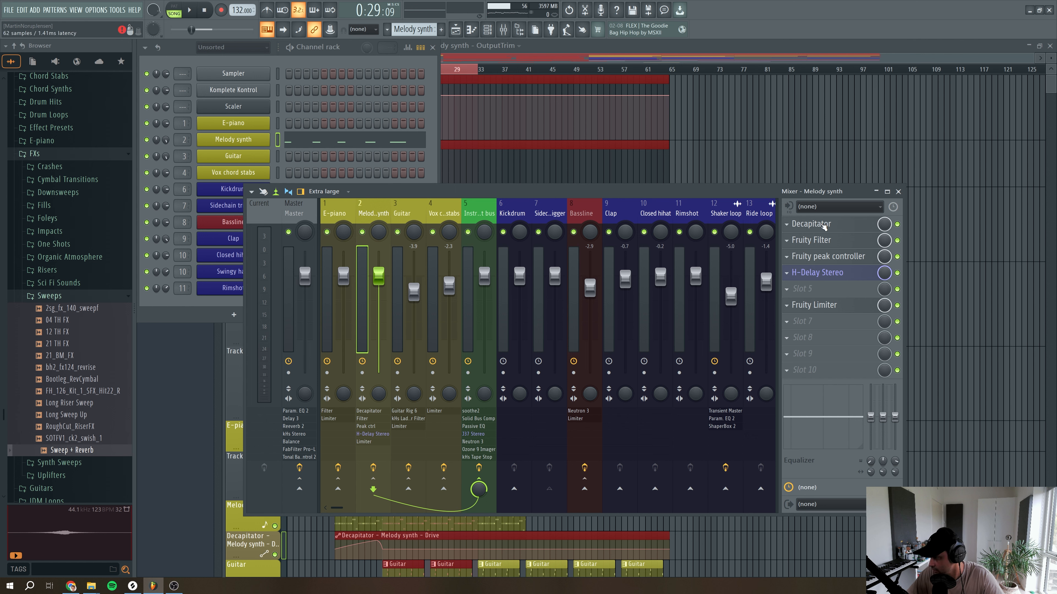
Load Fruity Balance into slot 5 of the Melody synth track, ahead of Fruity Limiter
click(793, 292)
mouse_move(931, 363)
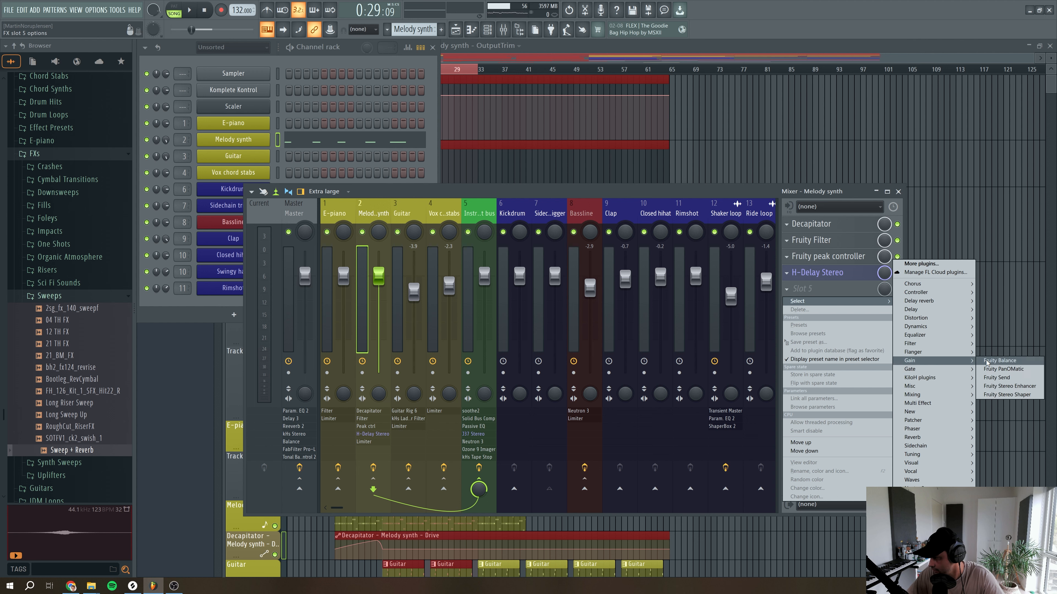
click(998, 360)
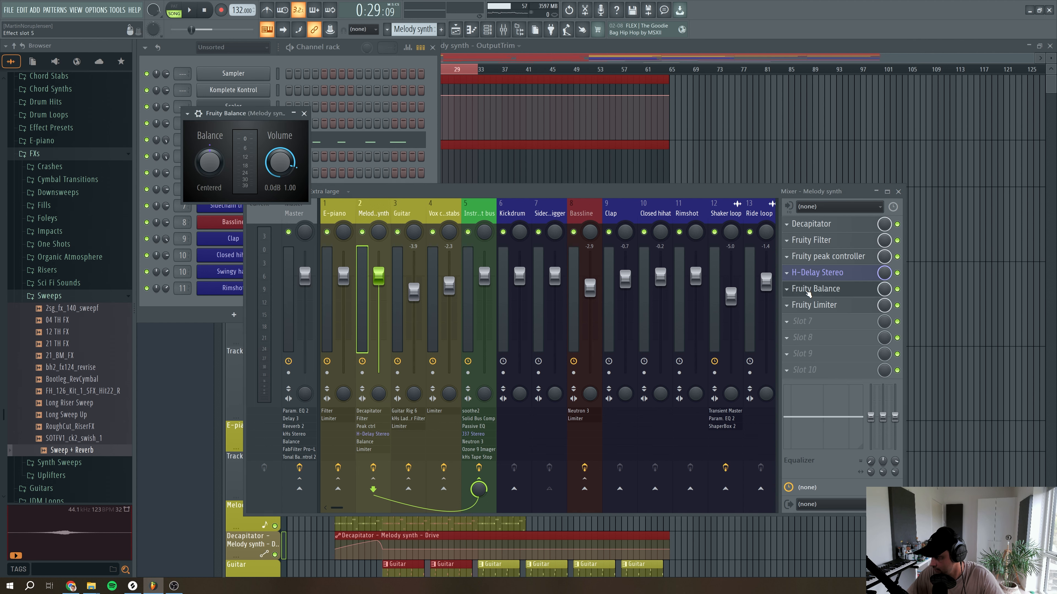
Move Fruity Balance below Fruity Limiter on the Melody synth track, set its volume to 1.8 dB while auditioning, and close it
drag(807, 294, 808, 309)
key(space)
drag(280, 162, 280, 153)
key(space)
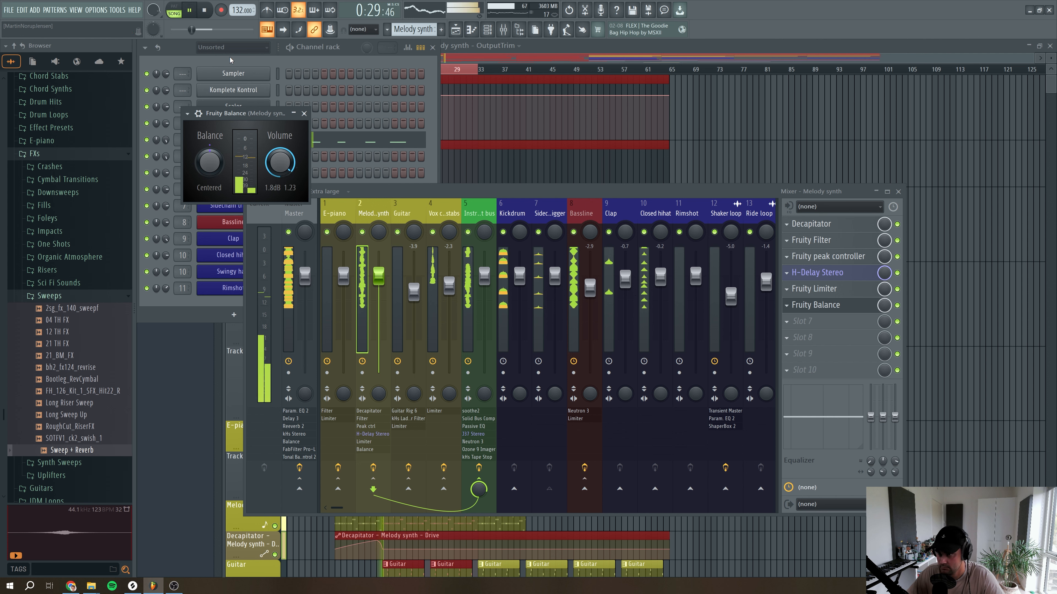
key(space)
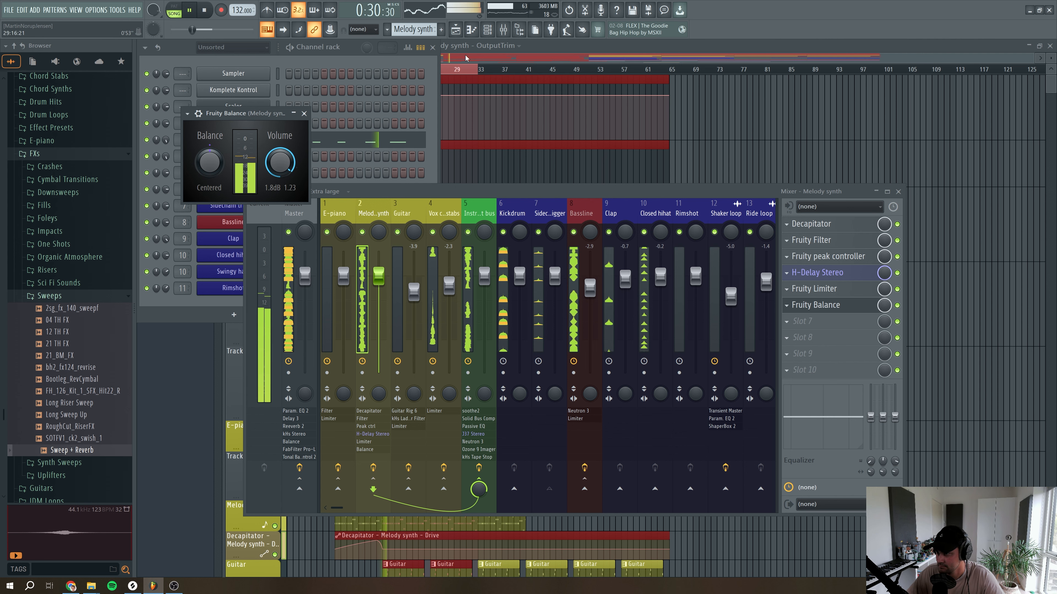
click(829, 310)
click(566, 30)
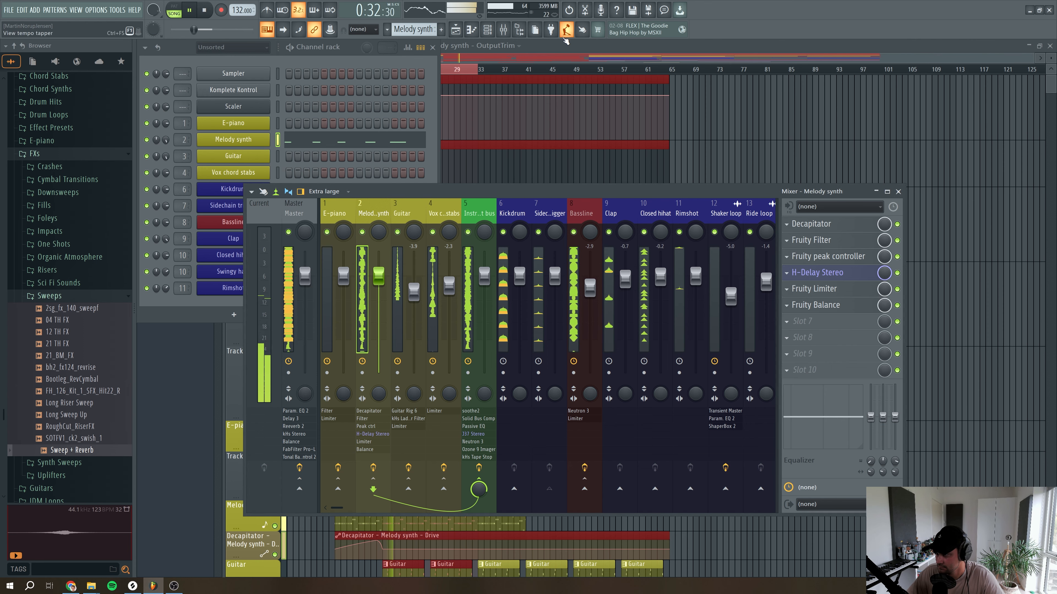
click(761, 221)
drag(807, 218, 810, 264)
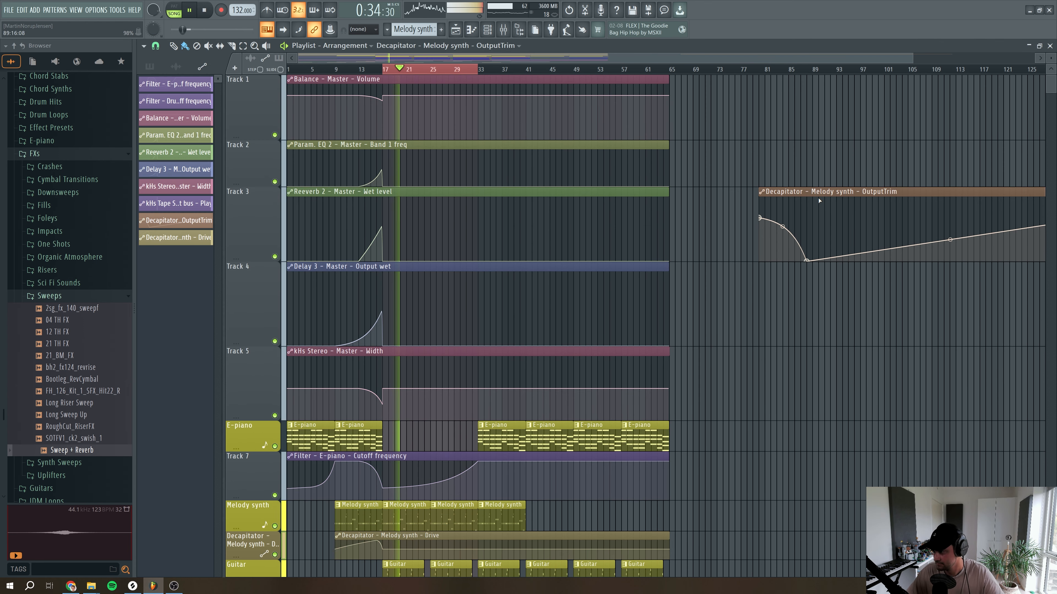
key(ctrl+z)
key(ctrl+z)
key(space)
key(space)
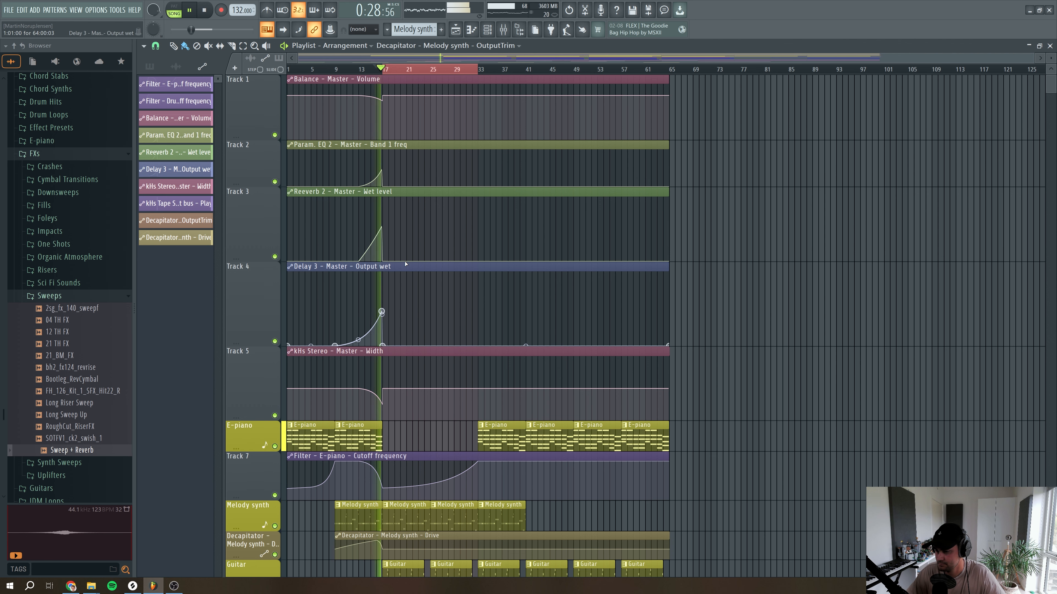
Insert a playlist track above Guitar and place the Melody synth's Decapitator OutputTrim automation clip in it from bar 9
scroll(483, 193, down, 1)
scroll(483, 193, down, 12)
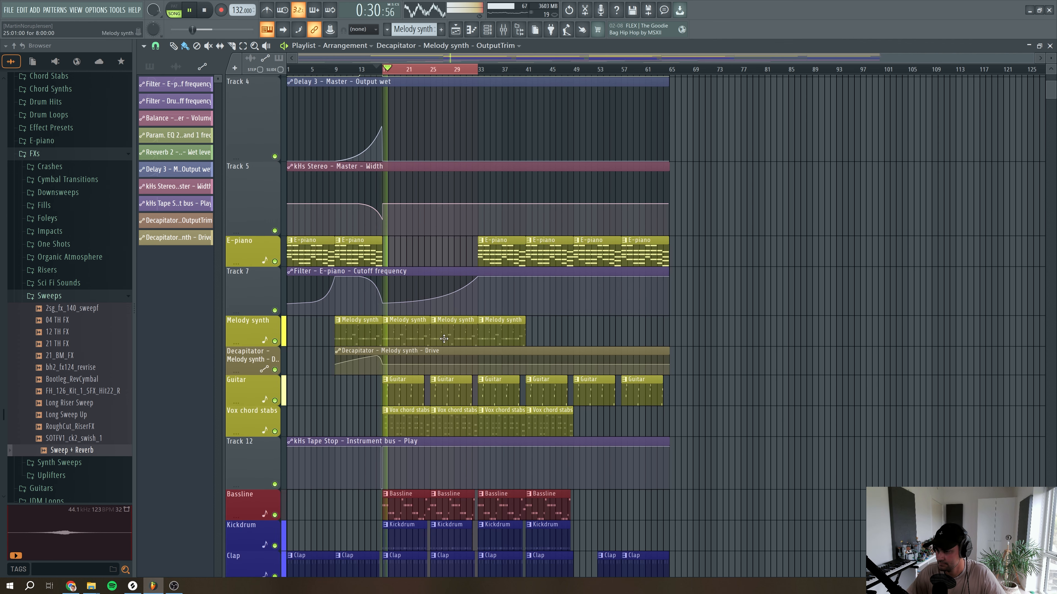
scroll(426, 335, up, 15)
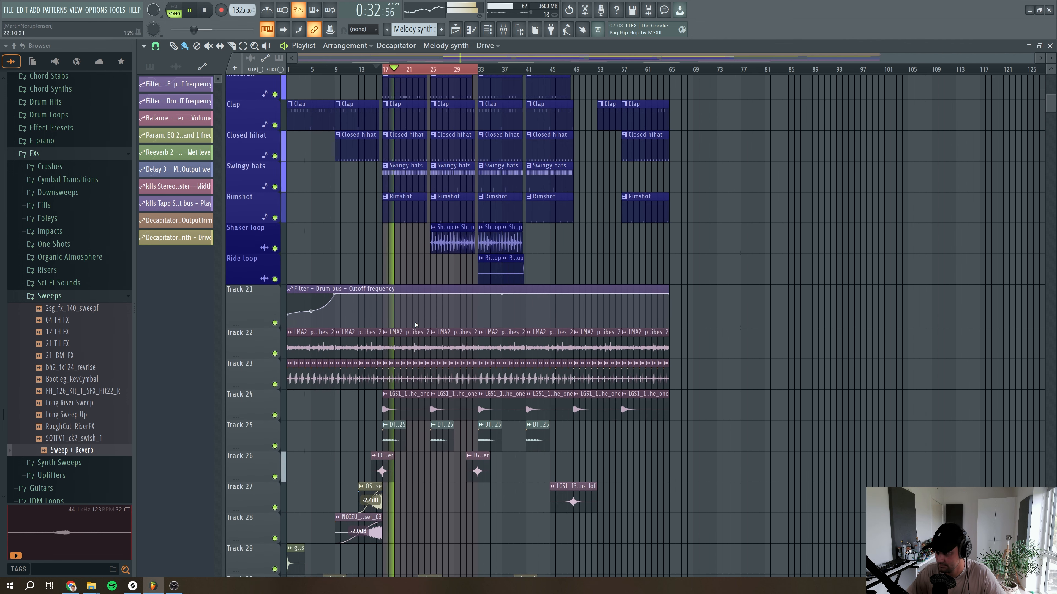
key(space)
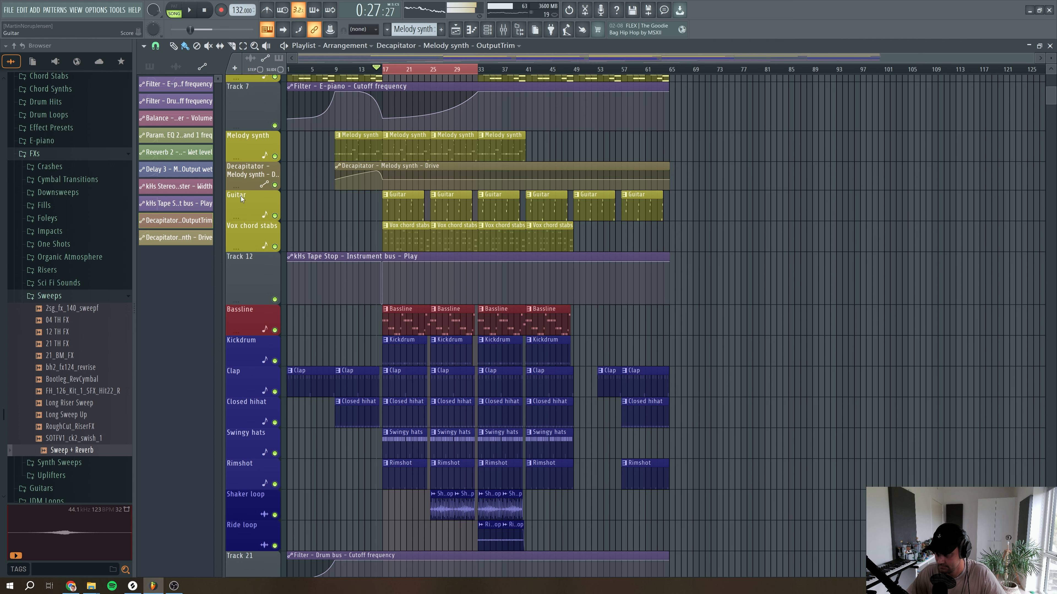
right_click(242, 190)
click(293, 381)
mouse_move(358, 195)
mouse_down()
mouse_move(456, 196)
mouse_move(409, 182)
mouse_move(355, 194)
mouse_up()
key(space)
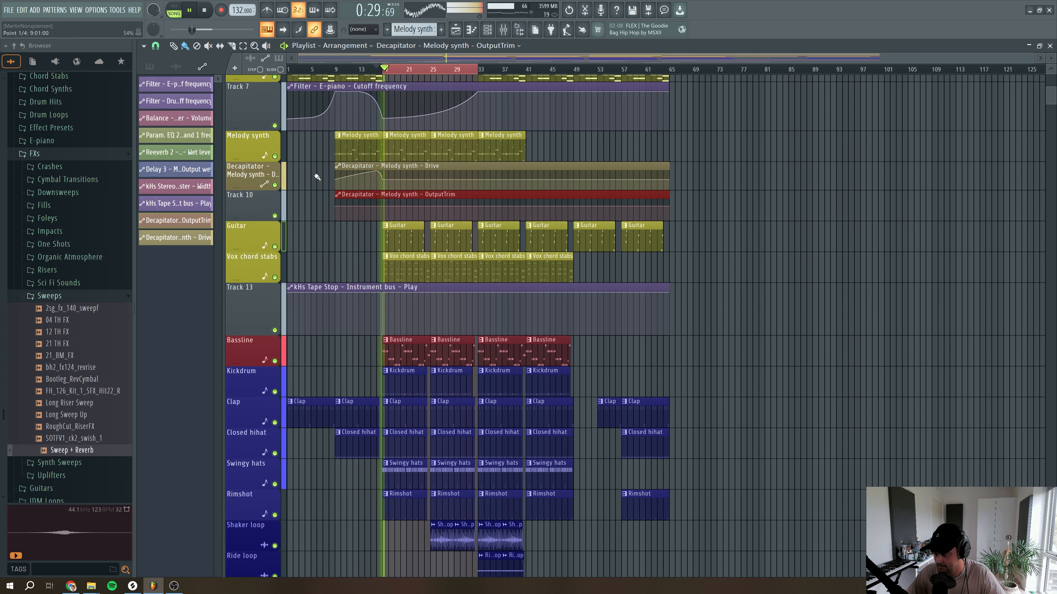
Solo the Melody synth with its automation tracks and audition it with Decapitator bypassed, checking its Fruity Filter settings
ctrl+click(275, 216)
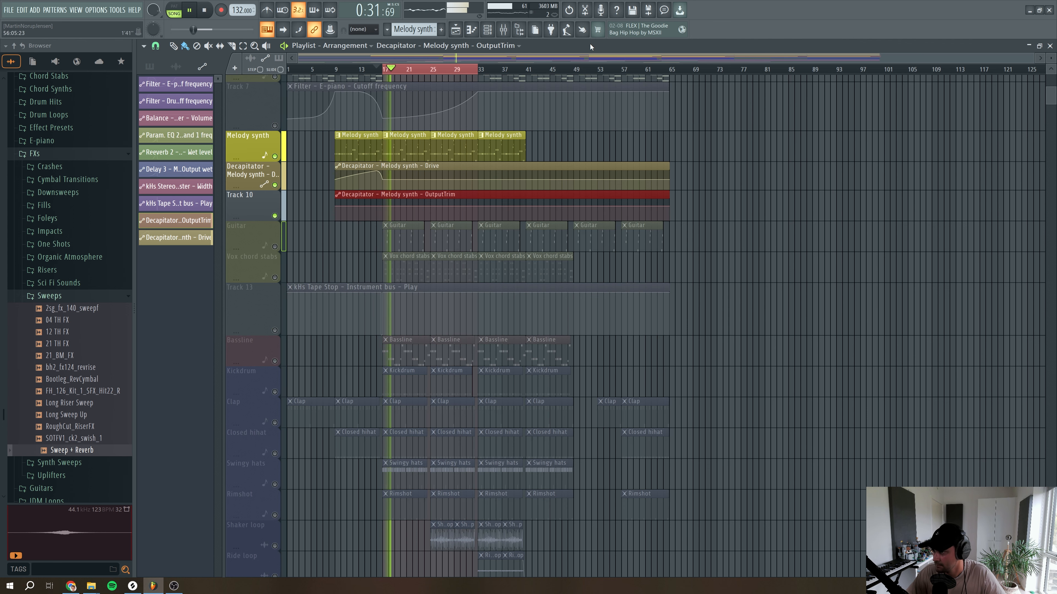
click(503, 30)
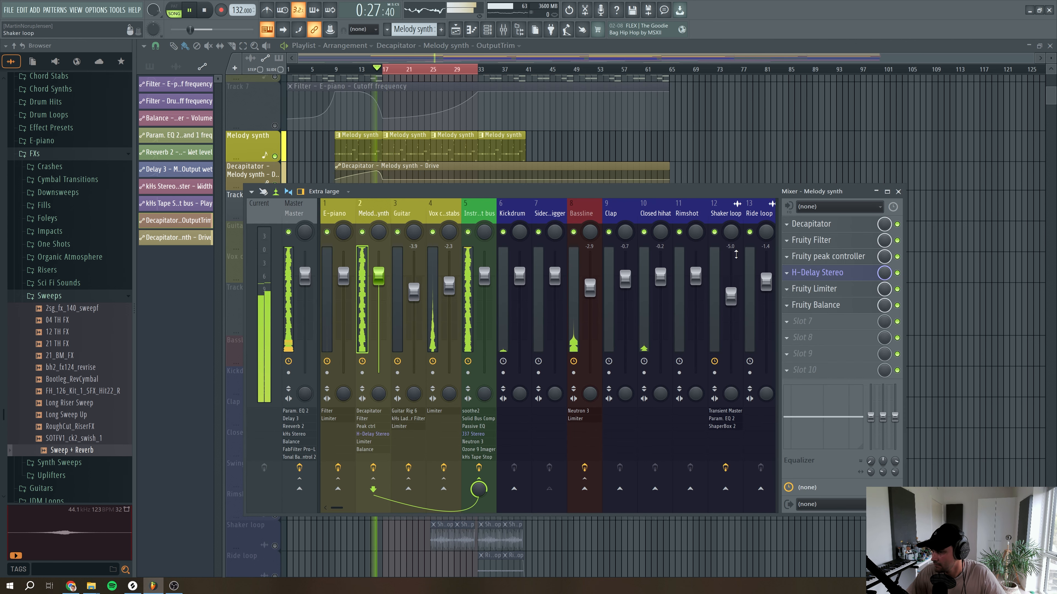
click(824, 242)
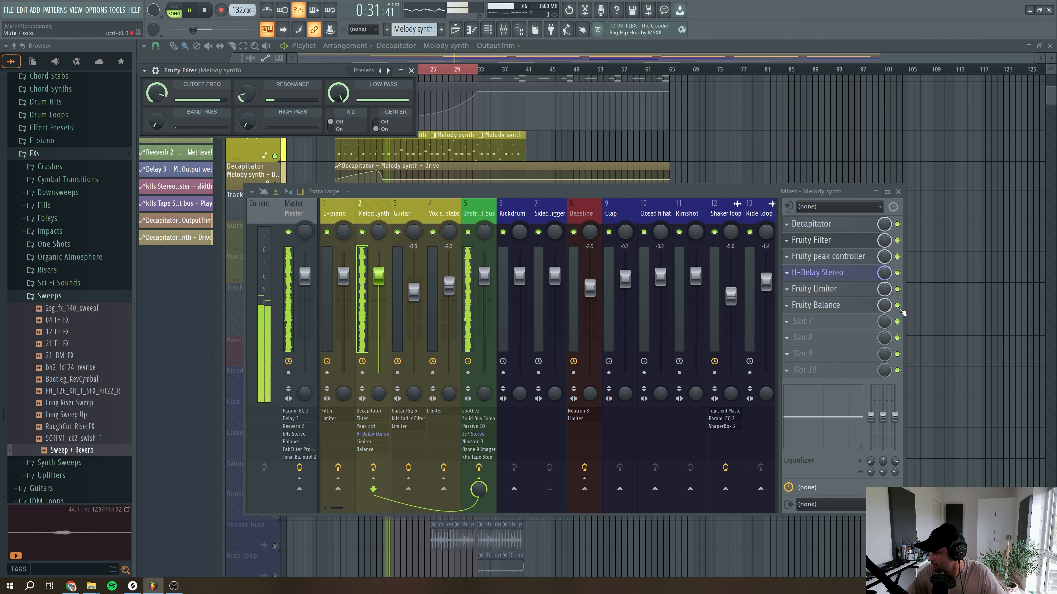
click(897, 224)
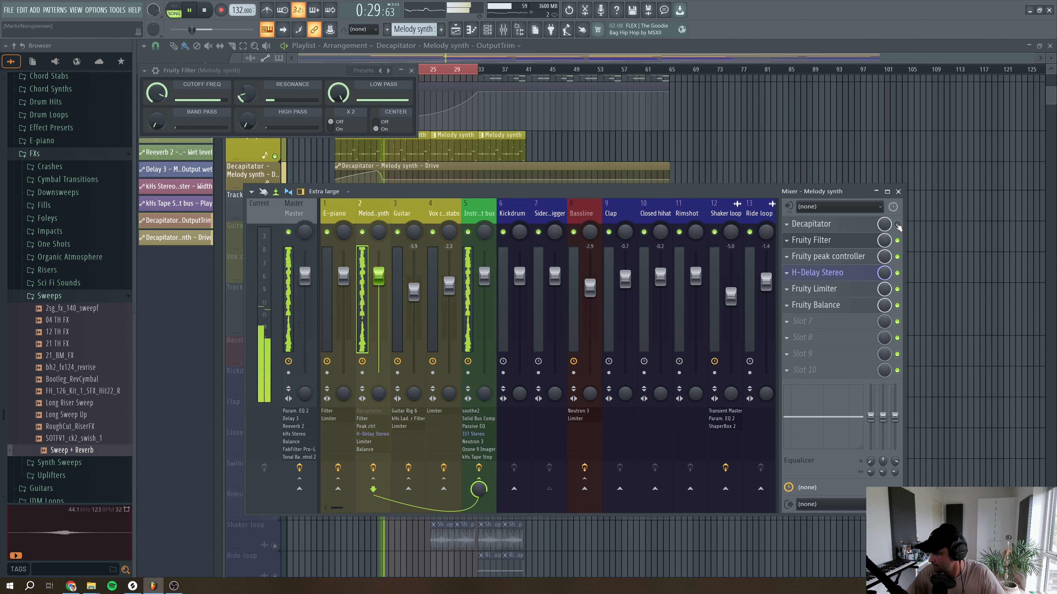
key(space)
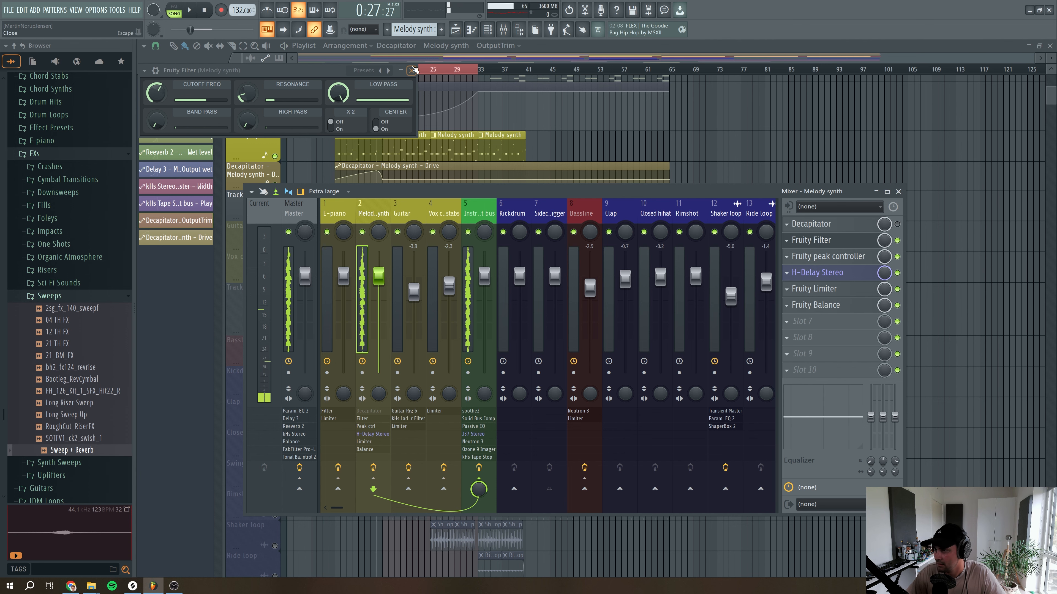
click(411, 70)
Show the Unsorted channels in the channel rack and switch the Melody synth instrument to program mode
click(348, 141)
click(487, 30)
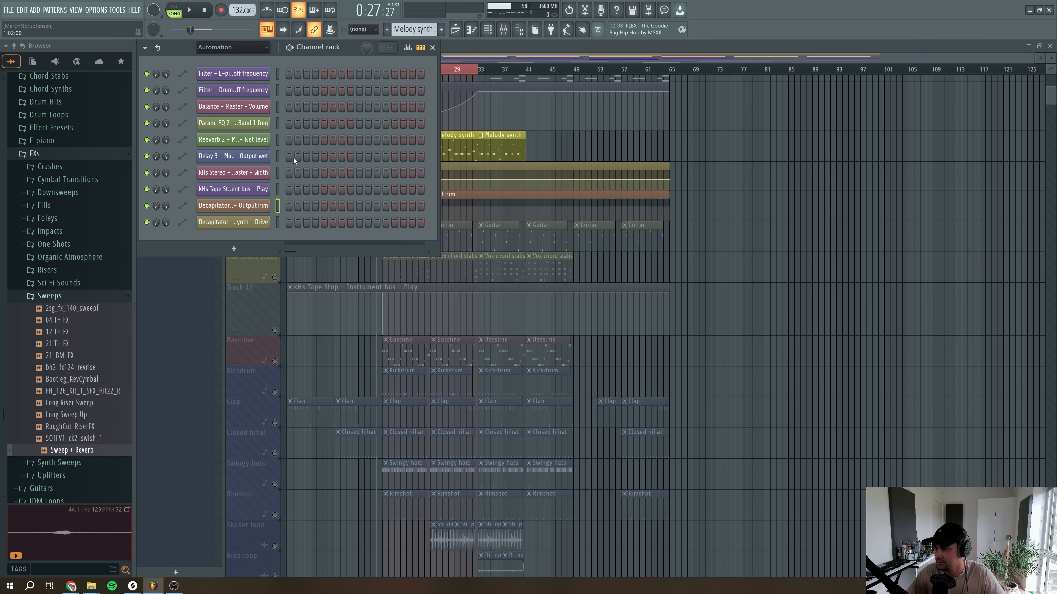
click(241, 47)
click(224, 82)
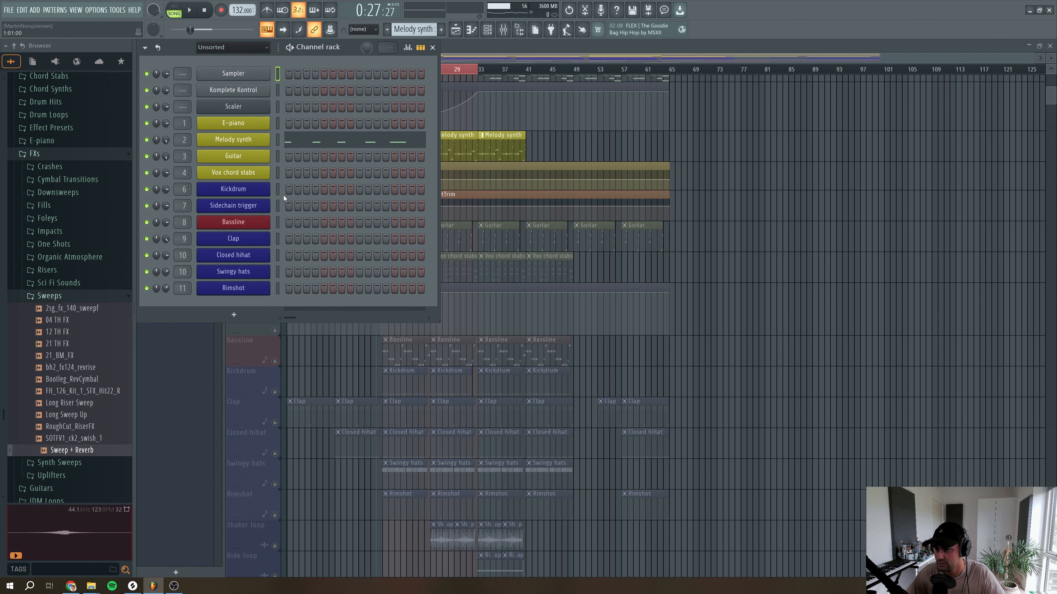
click(251, 141)
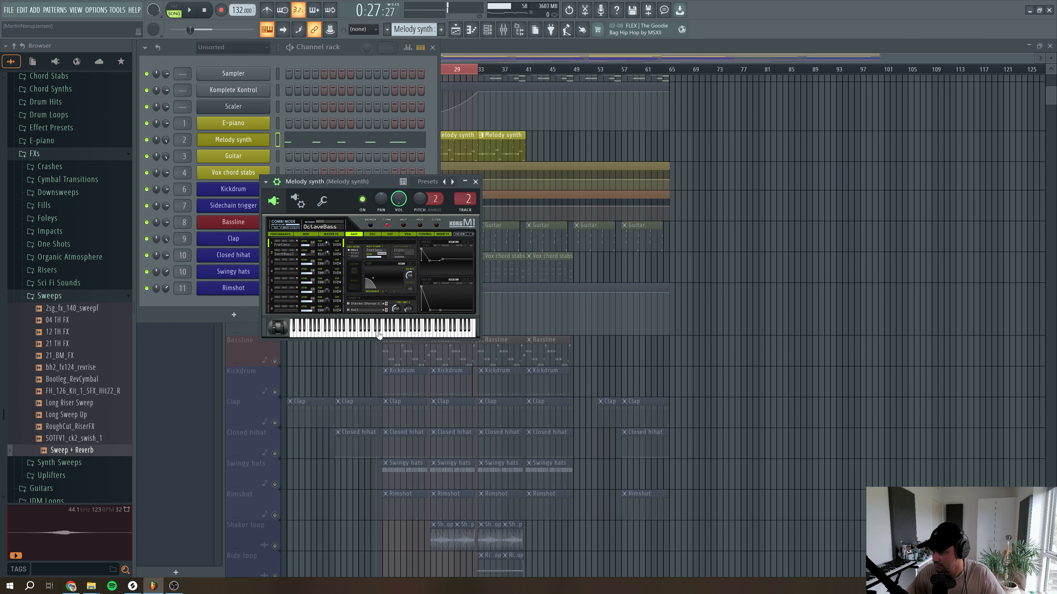
click(437, 226)
click(420, 226)
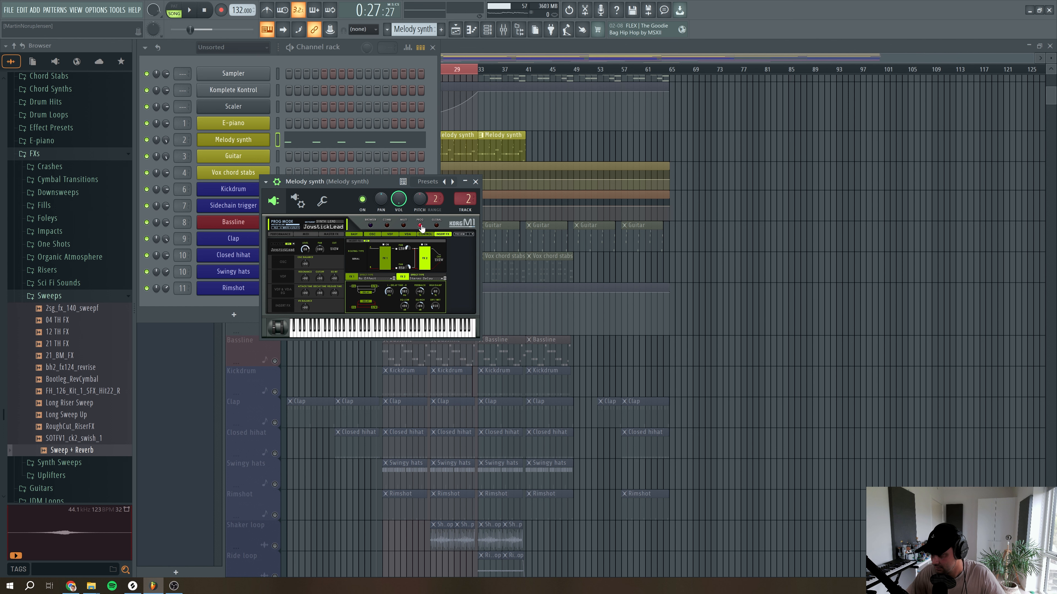
click(476, 182)
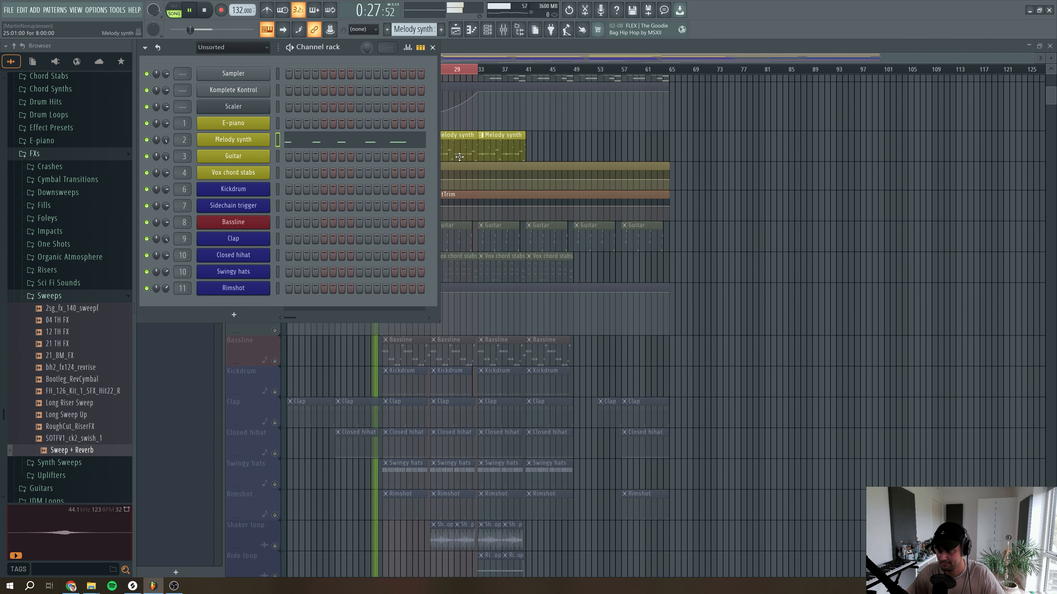
click(491, 34)
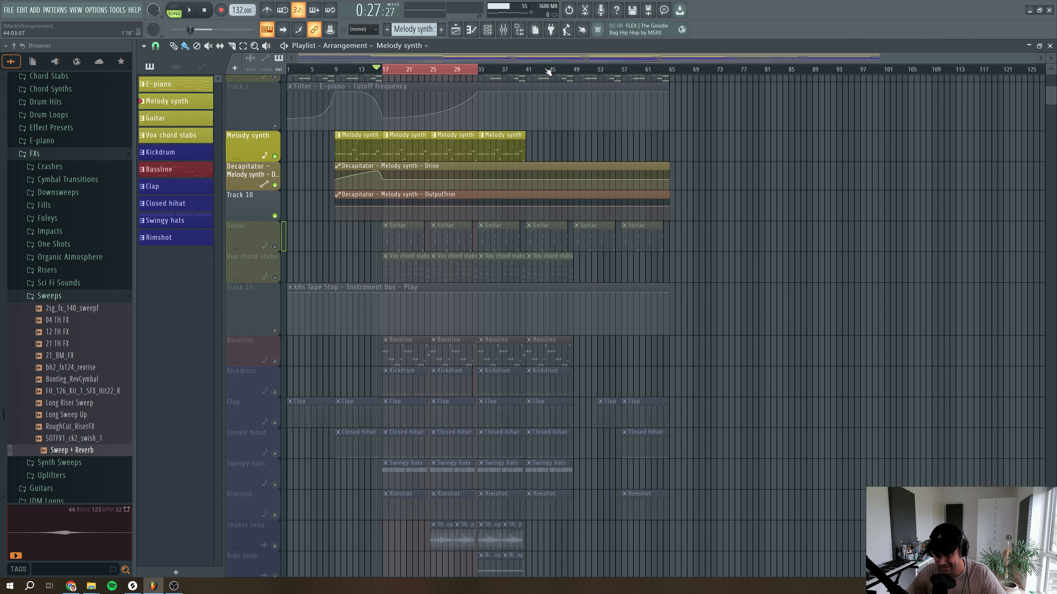
Re-enable Decapitator on the Melody synth and set its Fruity Balance volume to 2.2 dB during playback, ending the solo
key(space)
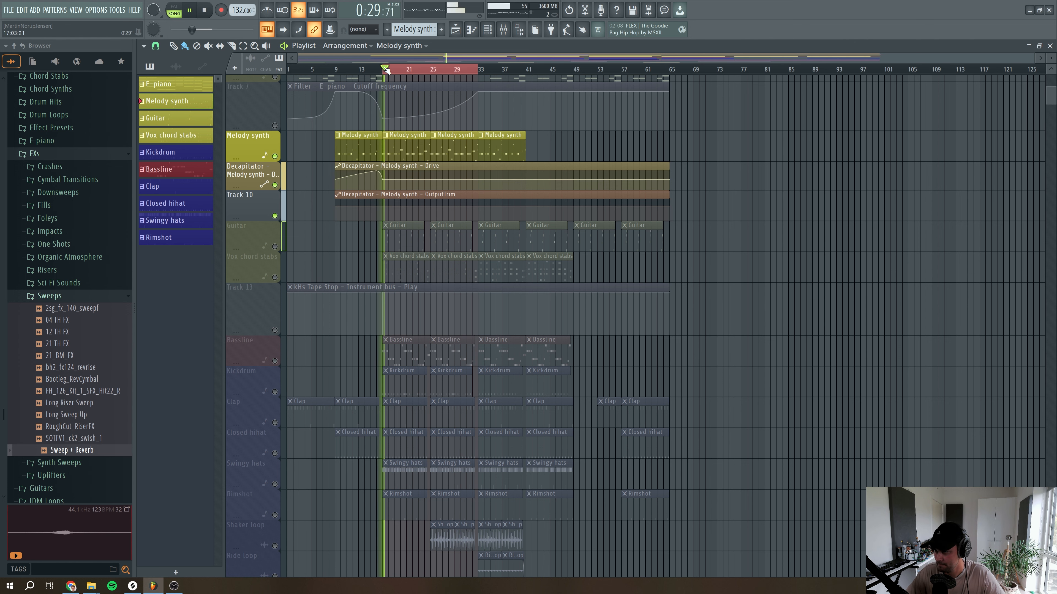
click(498, 32)
click(502, 31)
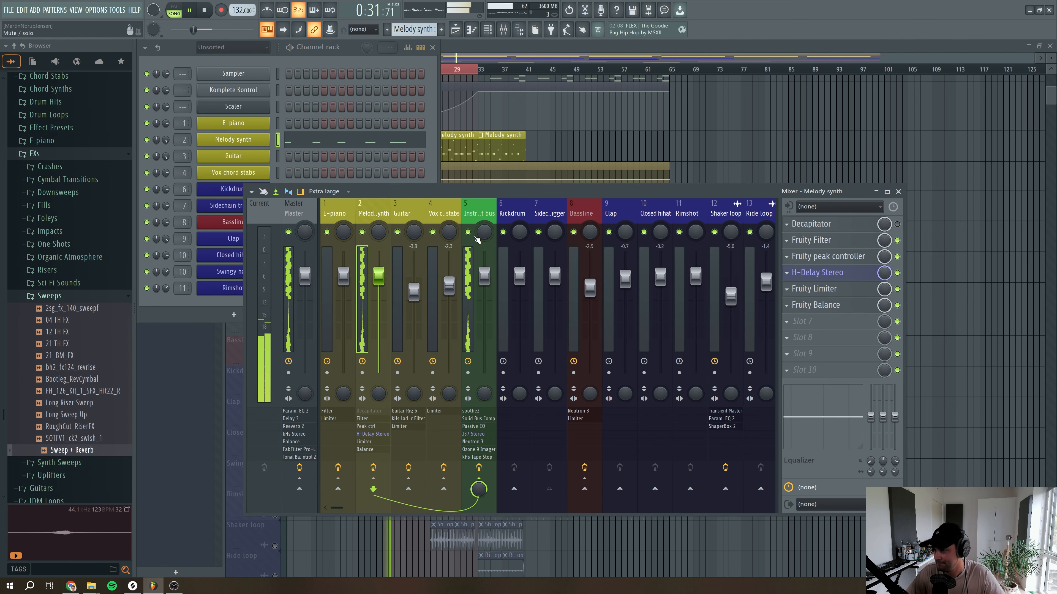
click(815, 305)
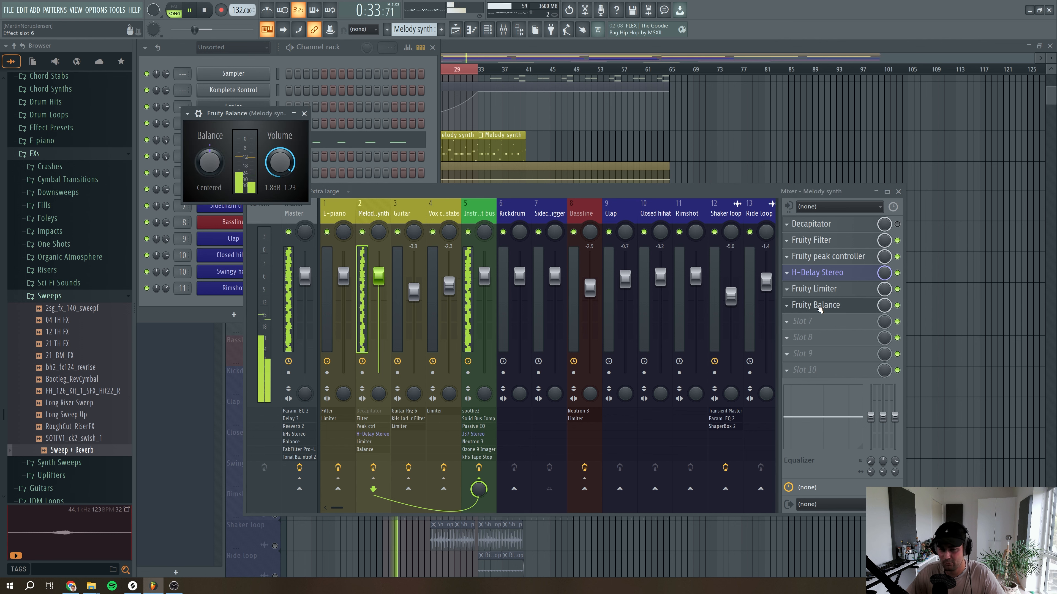
click(897, 224)
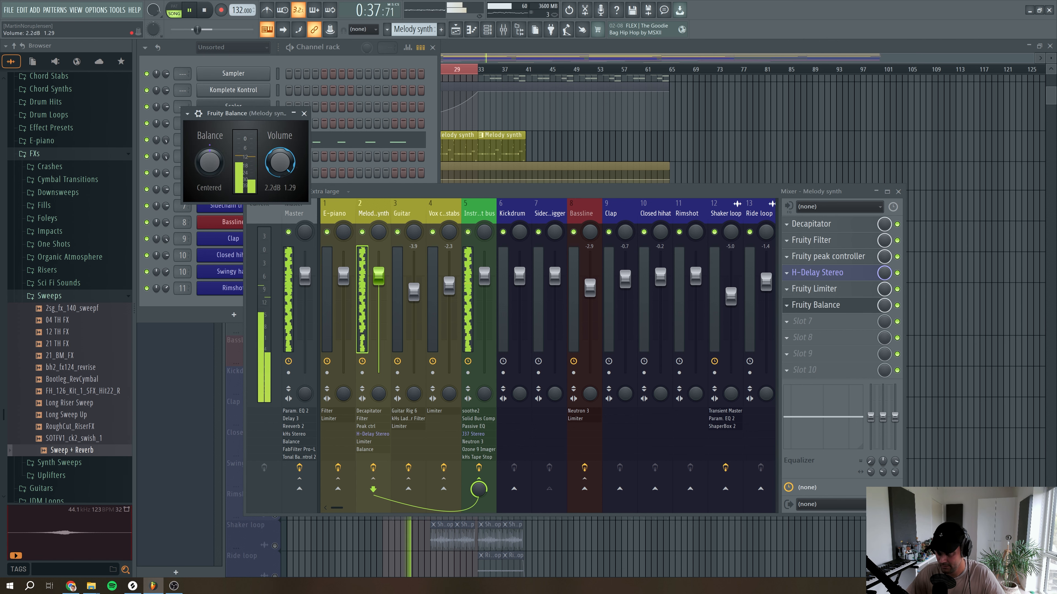
key(F12)
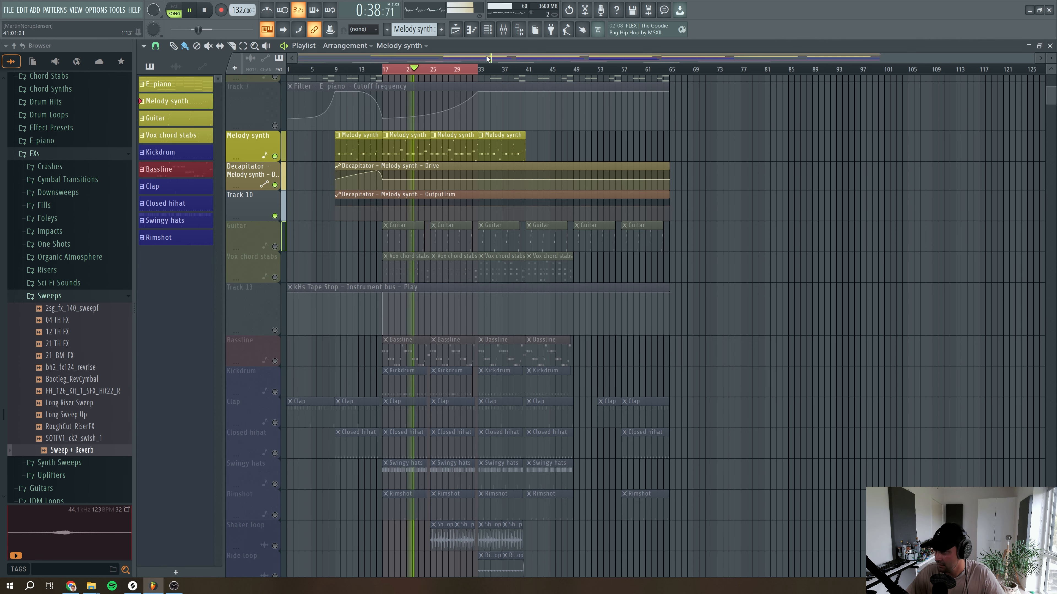
right_click(275, 157)
Check the Master against the EDM target in Tonal Balance Control 2's broad view during playback, and close it
key(F9)
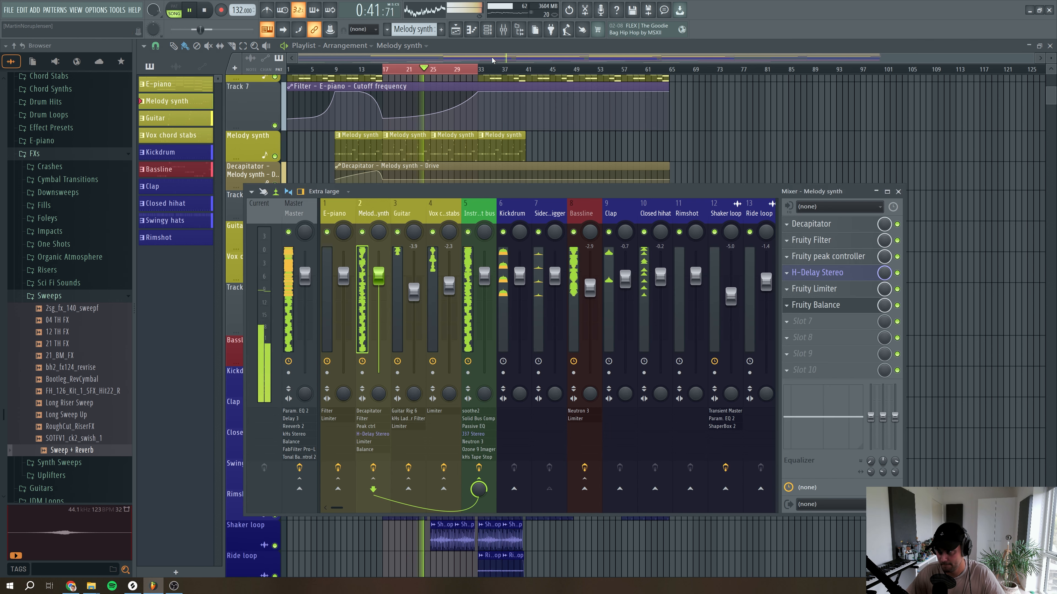
click(295, 213)
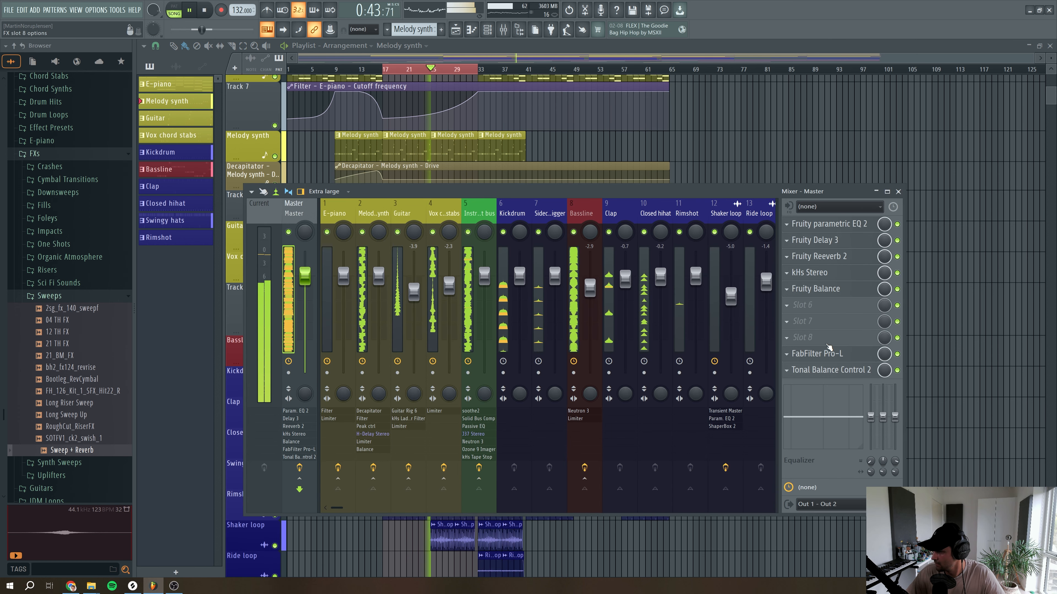
click(848, 370)
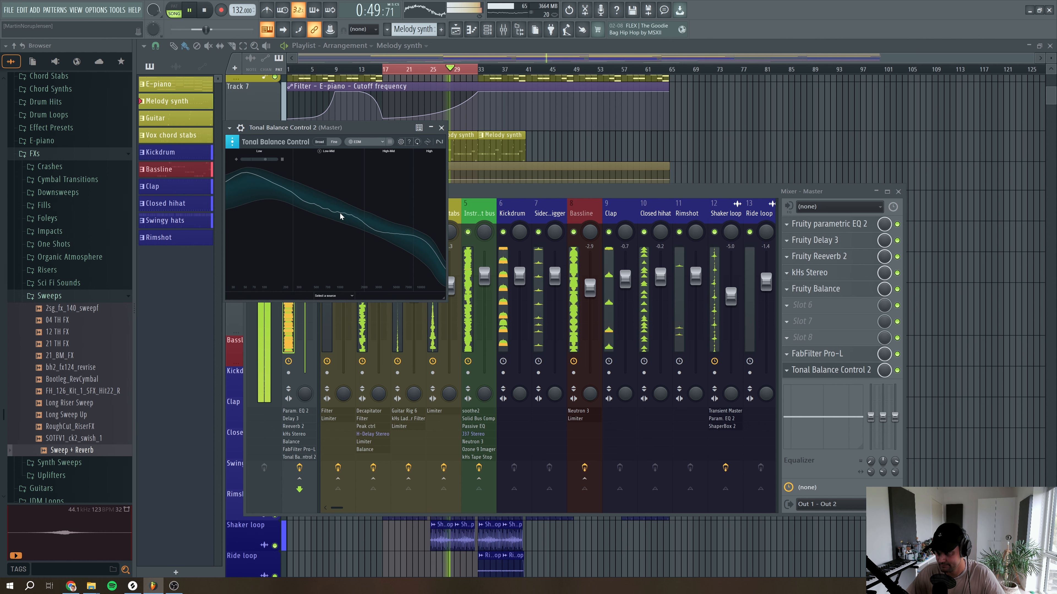
click(317, 144)
key(space)
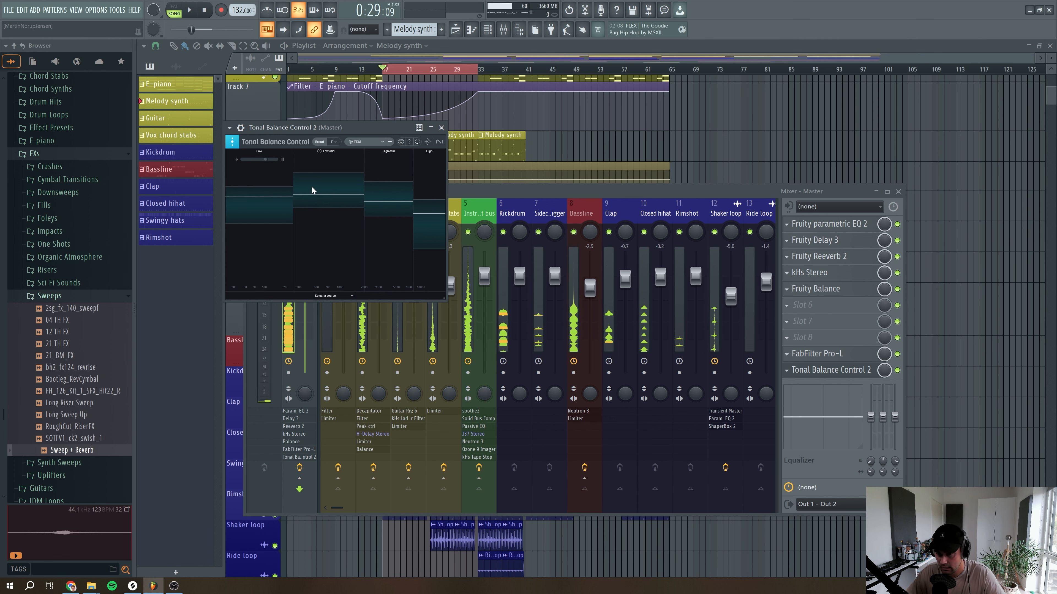
key(space)
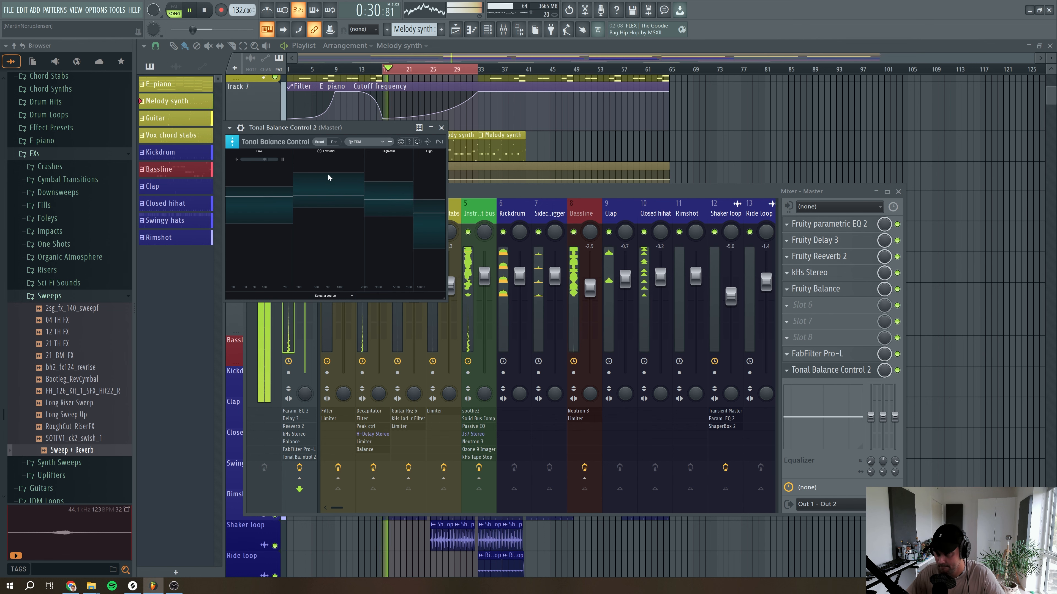
key(space)
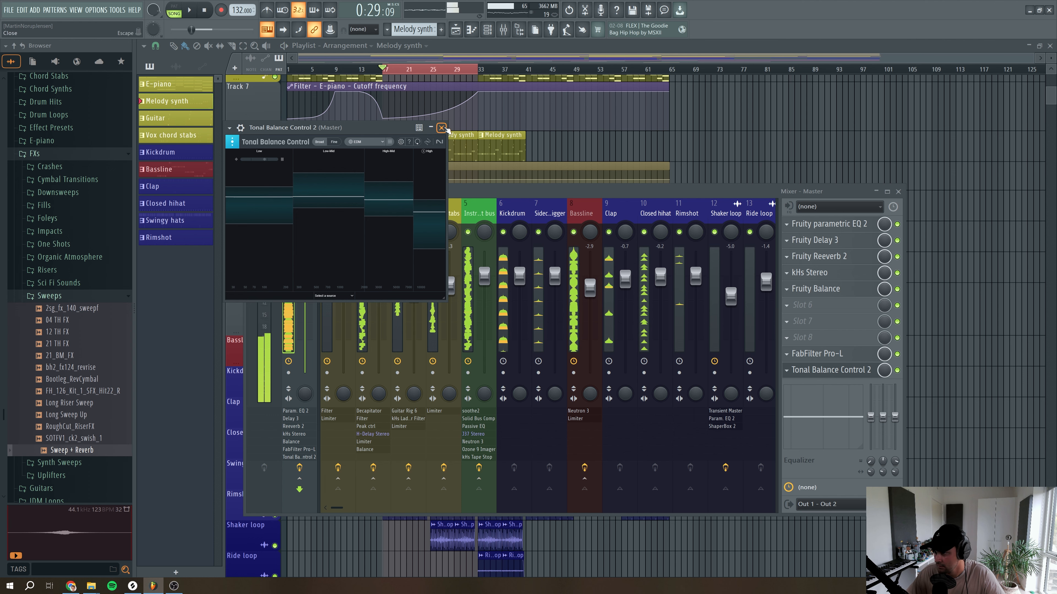
click(441, 128)
Fine-tune the gain of the second EQ band in Neutron 3 on the Instrument bus during playback, and close it
click(483, 274)
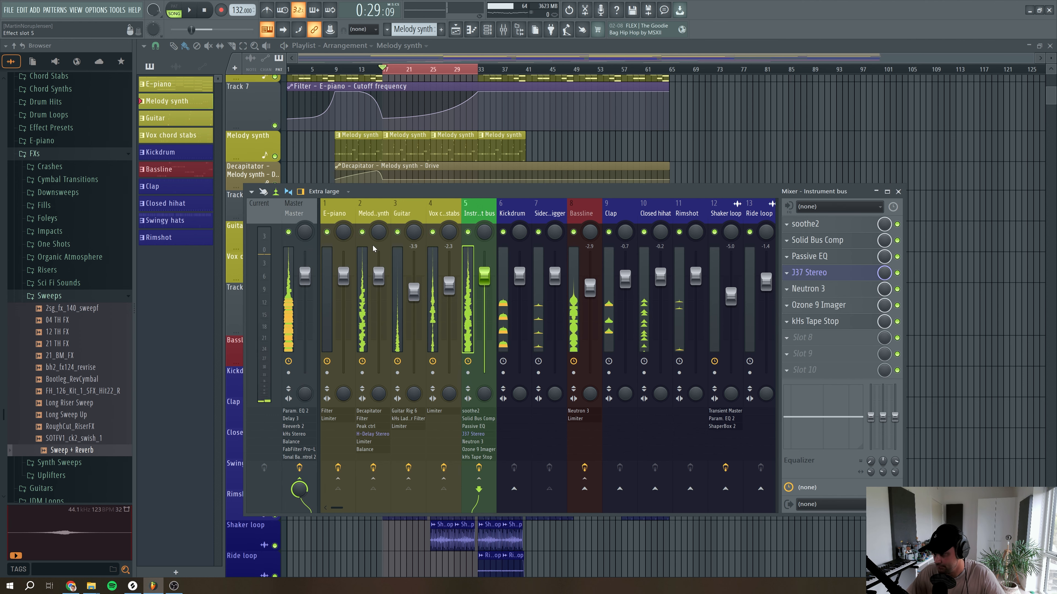
key(space)
drag(402, 295, 402, 294)
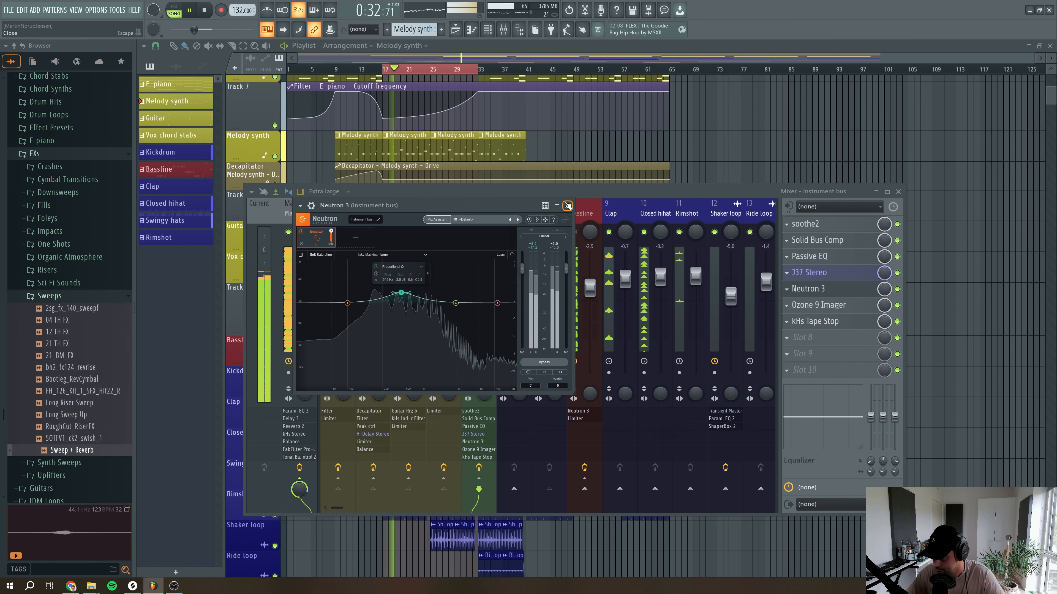
click(568, 206)
Compare the Master with the EDM target in Tonal Balance Control 2 during repeated playback, watching the high band, and close it
click(294, 208)
key(space)
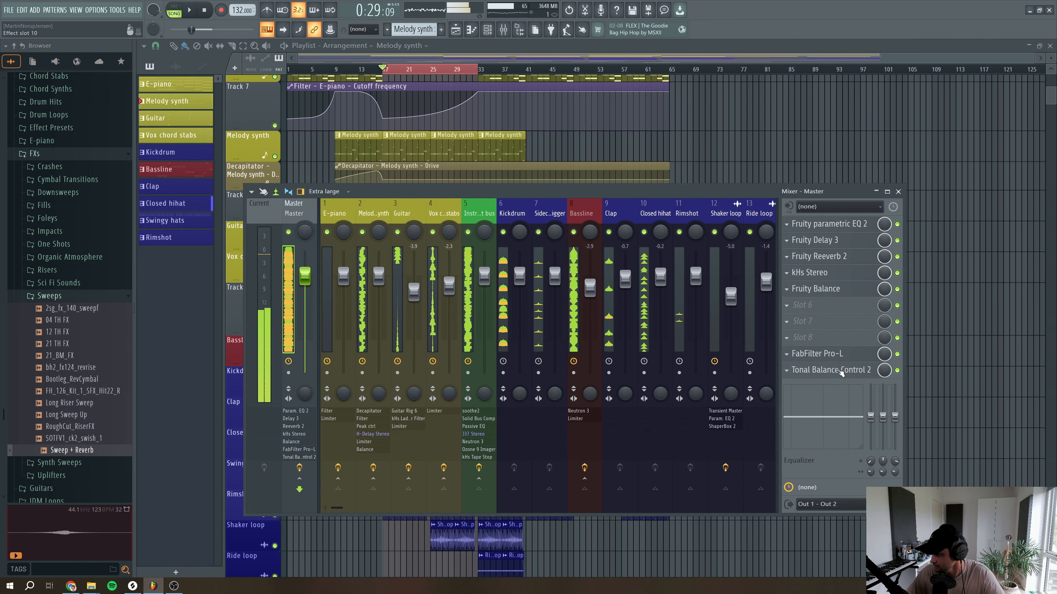
click(840, 372)
key(space)
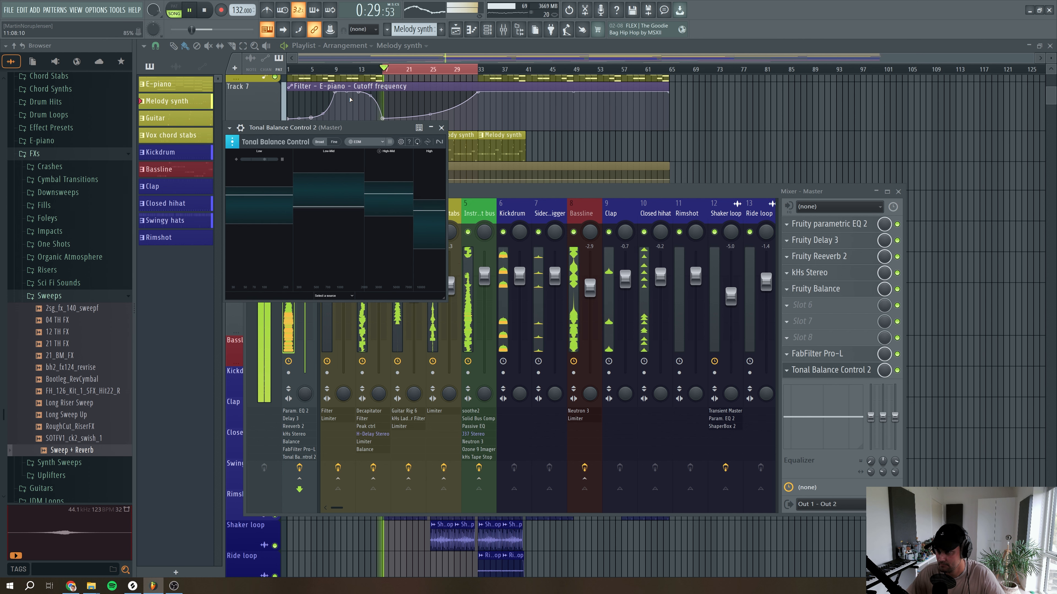
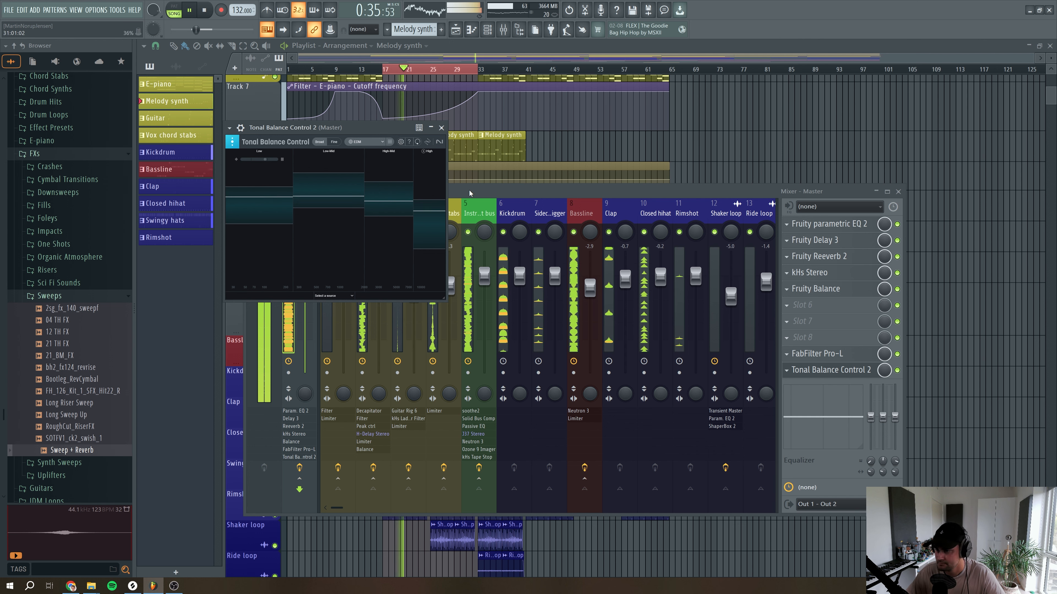
key(space)
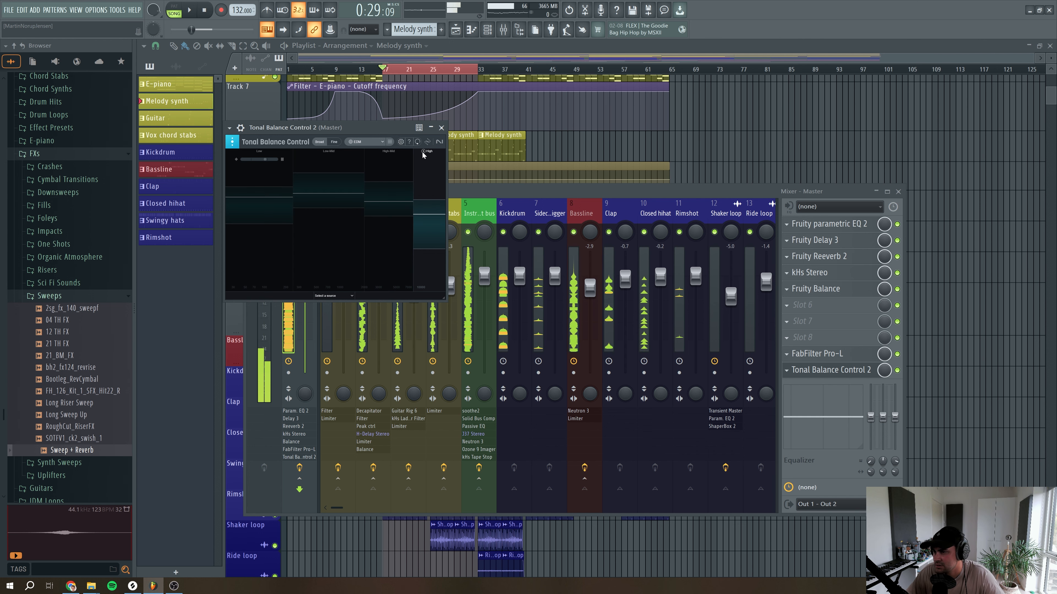
key(space)
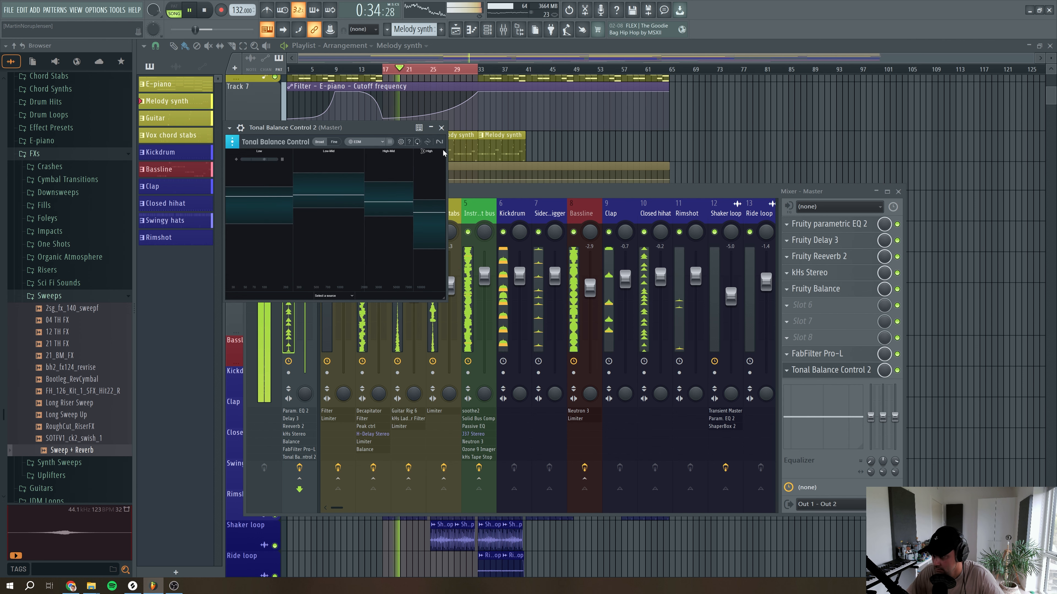
key(space)
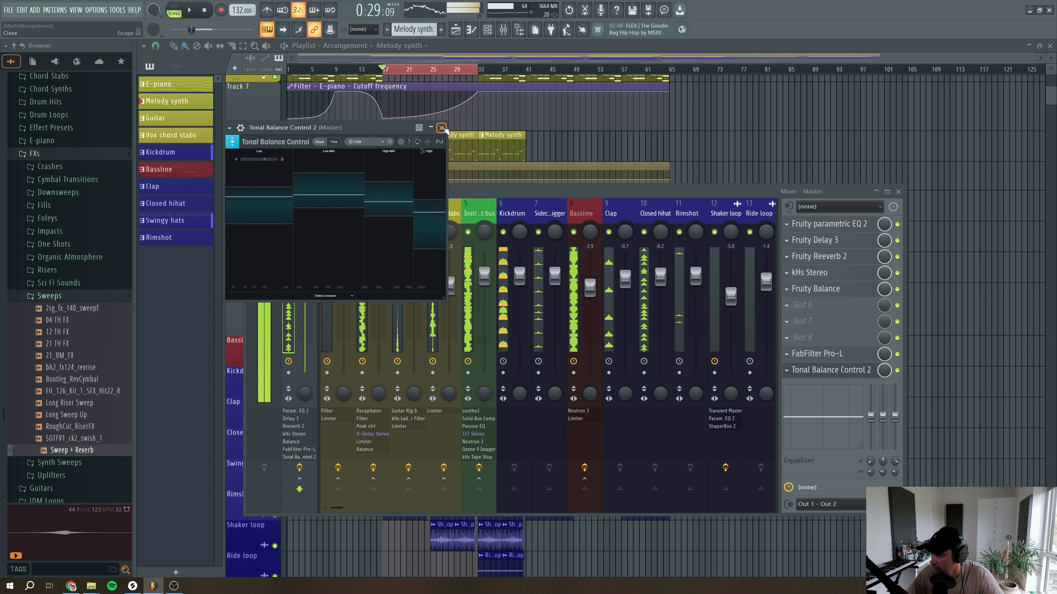
click(441, 128)
Add Fruity Parametric EQ 2 to the second effect slot of the Closed hihat channel
click(655, 316)
click(786, 241)
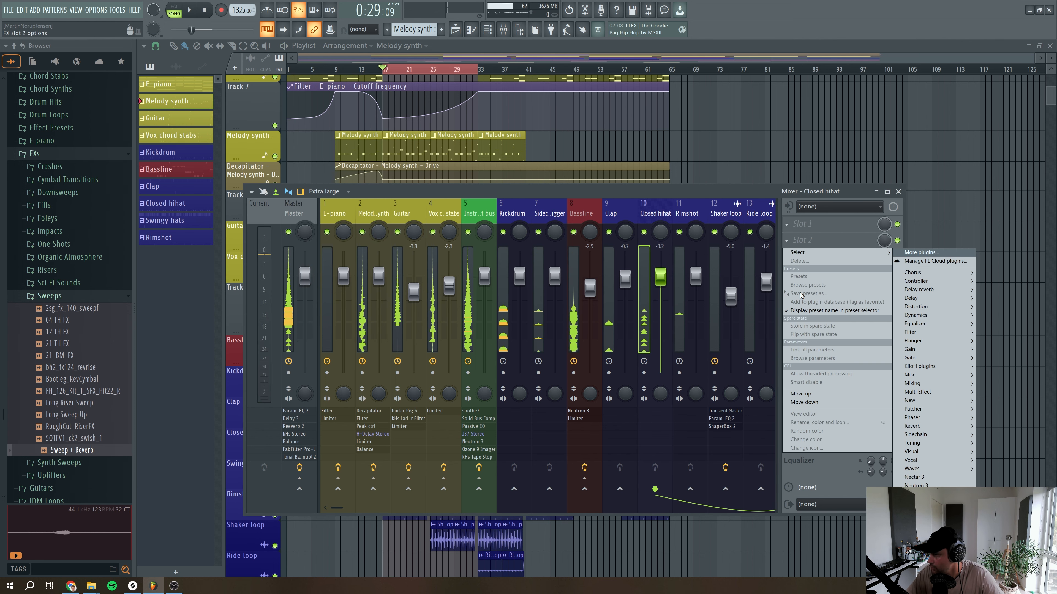
mouse_move(813, 251)
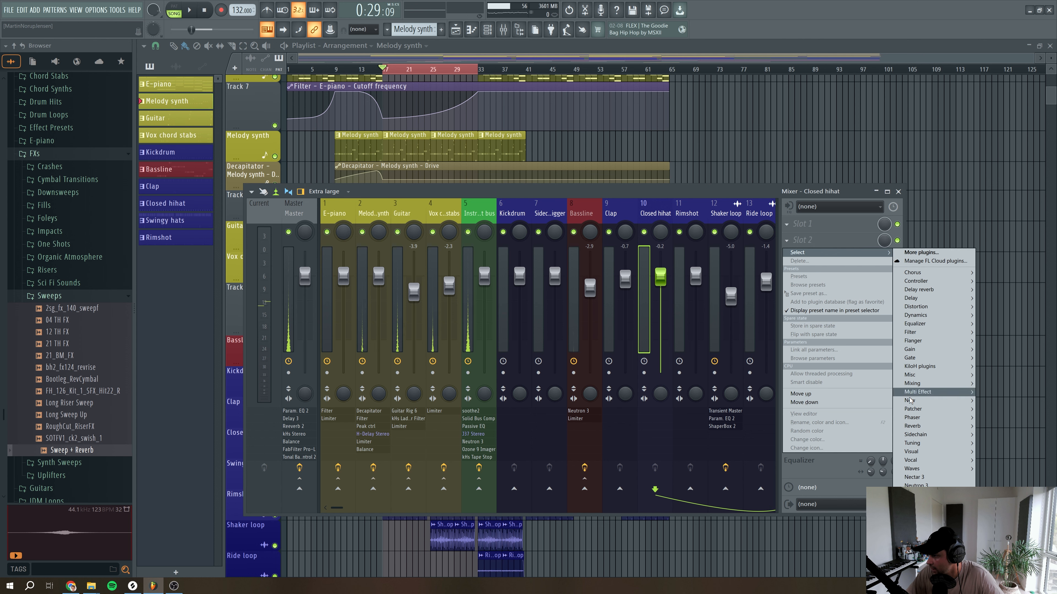
mouse_move(918, 327)
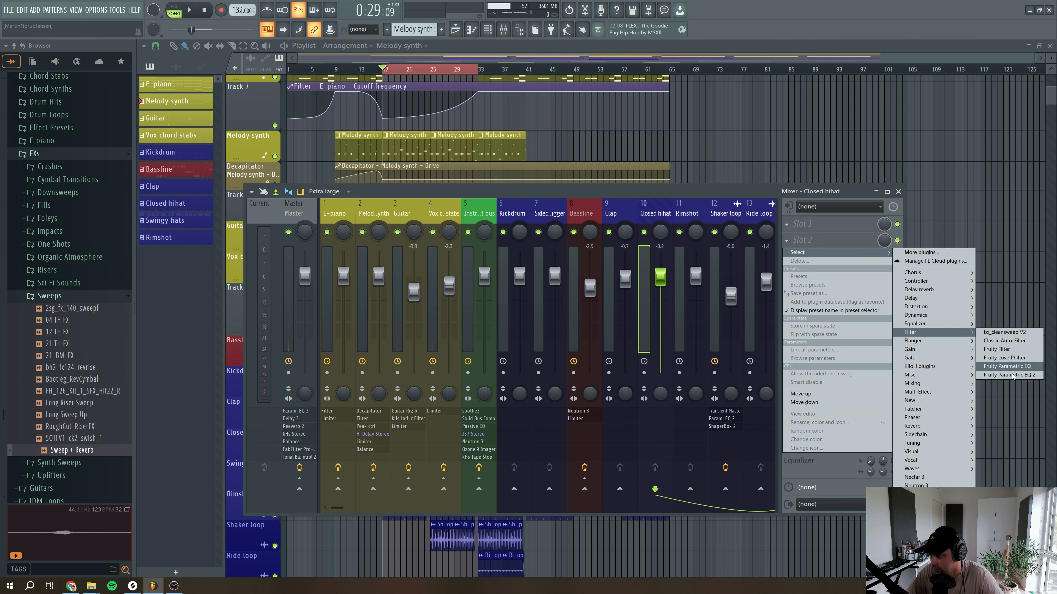
click(1007, 372)
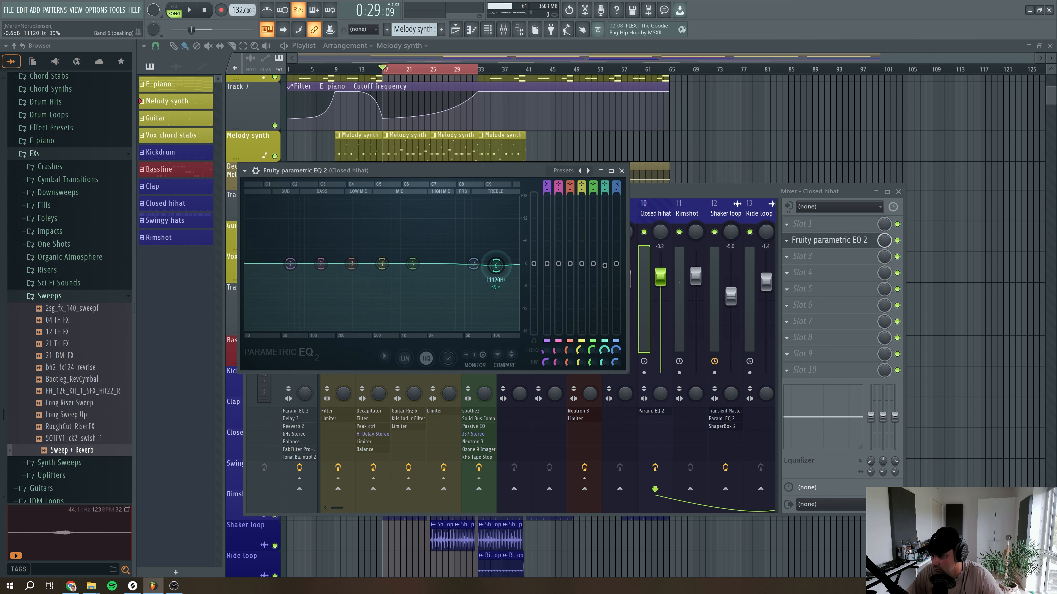
Cut band 6 by about 2.1 dB near 10.8 kHz in the Closed hihat's EQ during playback, and close the EQ
key(space)
drag(495, 265, 495, 272)
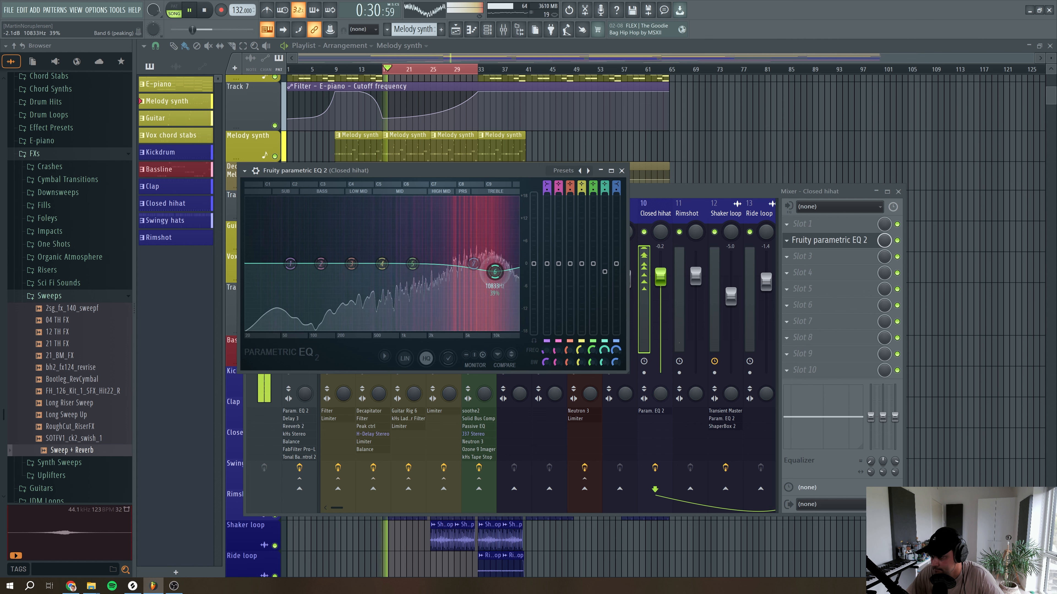
key(space)
key(space)
click(622, 170)
key(space)
key(space)
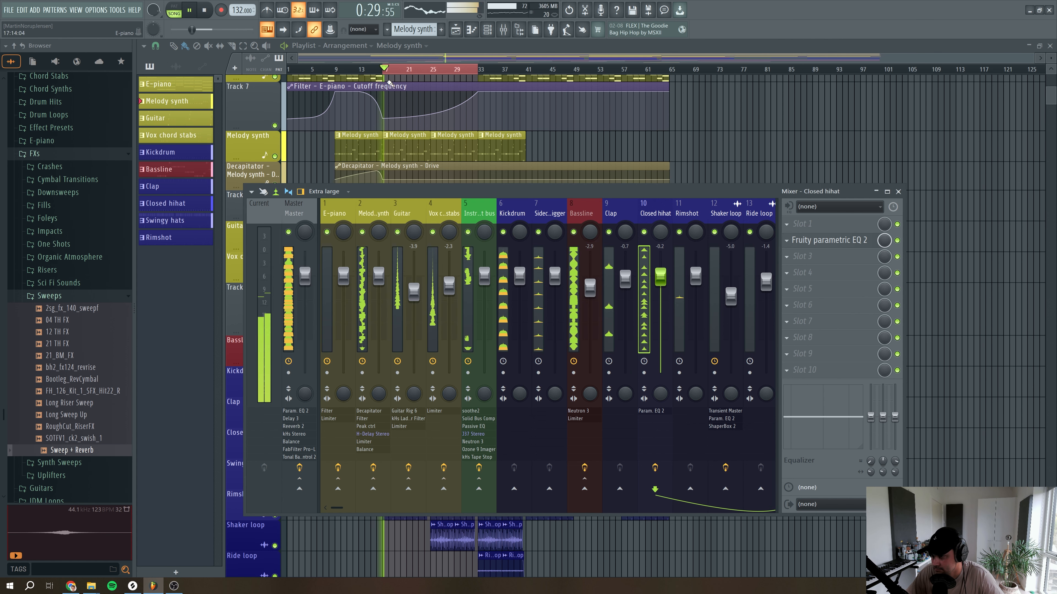
Mute the kHs Tape Stop automation on Track 13 and play from about two bars before bar 17
click(372, 69)
key(space)
key(space)
key(space)
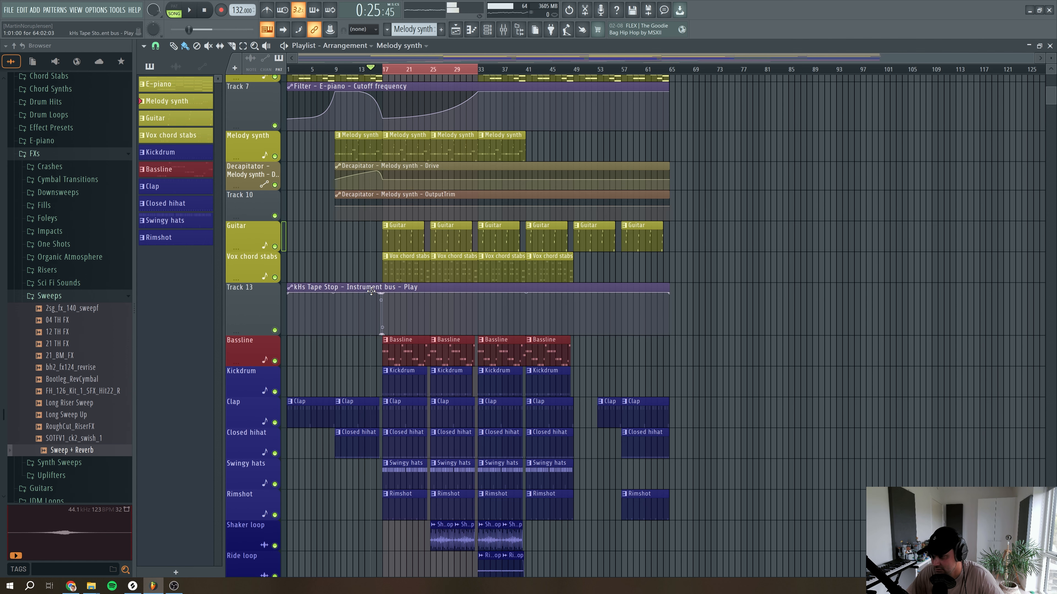
click(275, 330)
key(space)
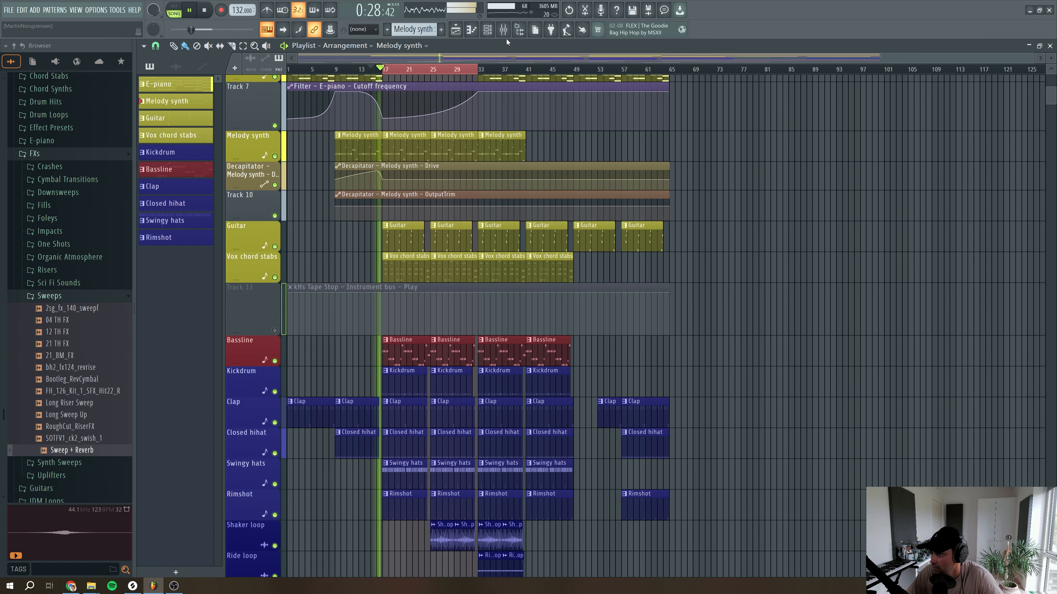
Lower the Closed hihat's volume to -1.5 dB and slightly deepen its EQ's band 6 cut during playback
key(F9)
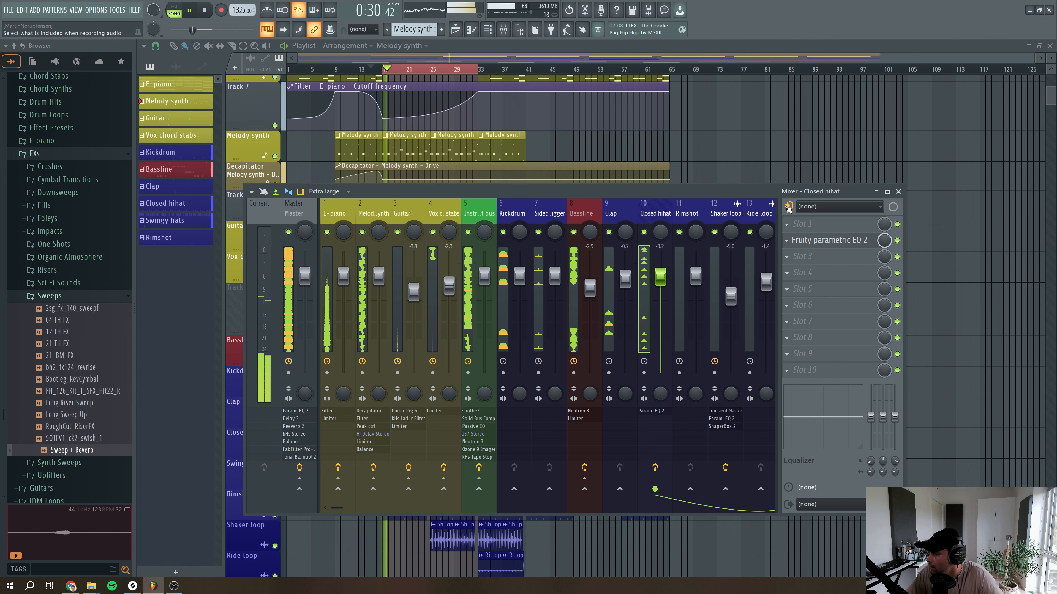
click(722, 213)
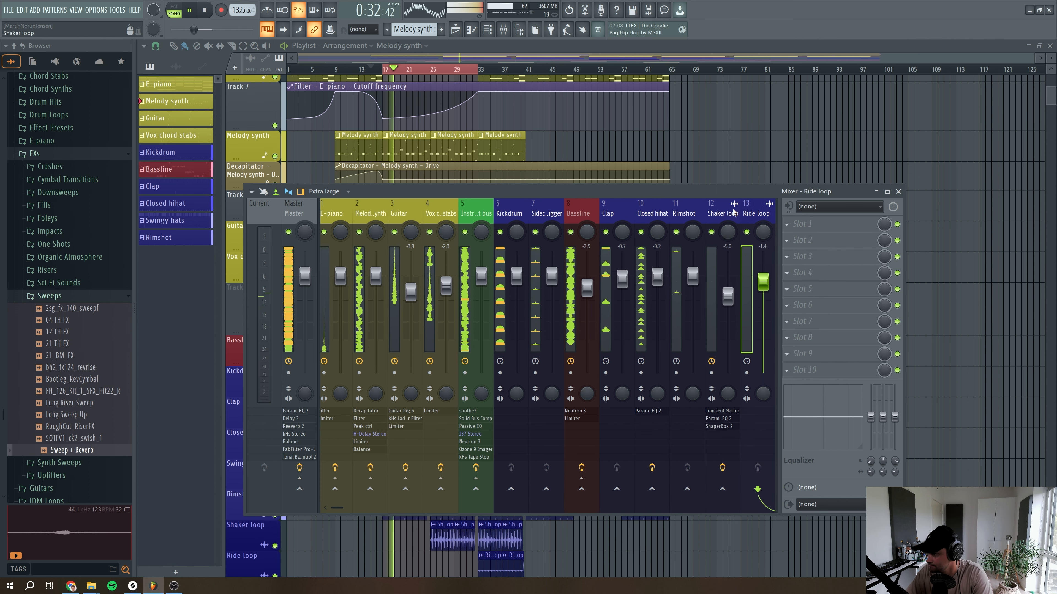
drag(658, 277, 657, 280)
click(803, 240)
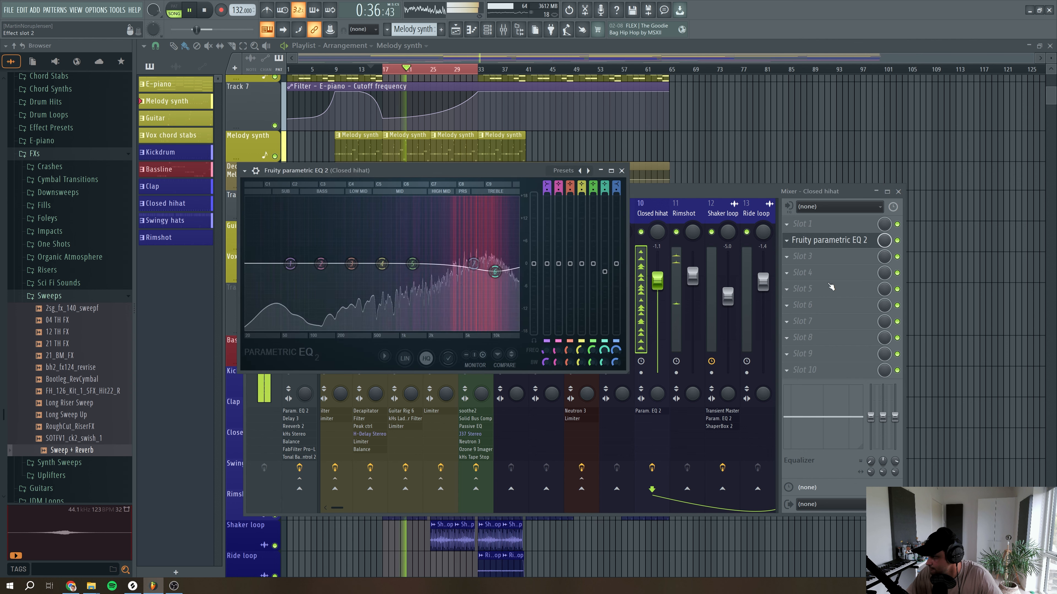
drag(495, 272, 491, 275)
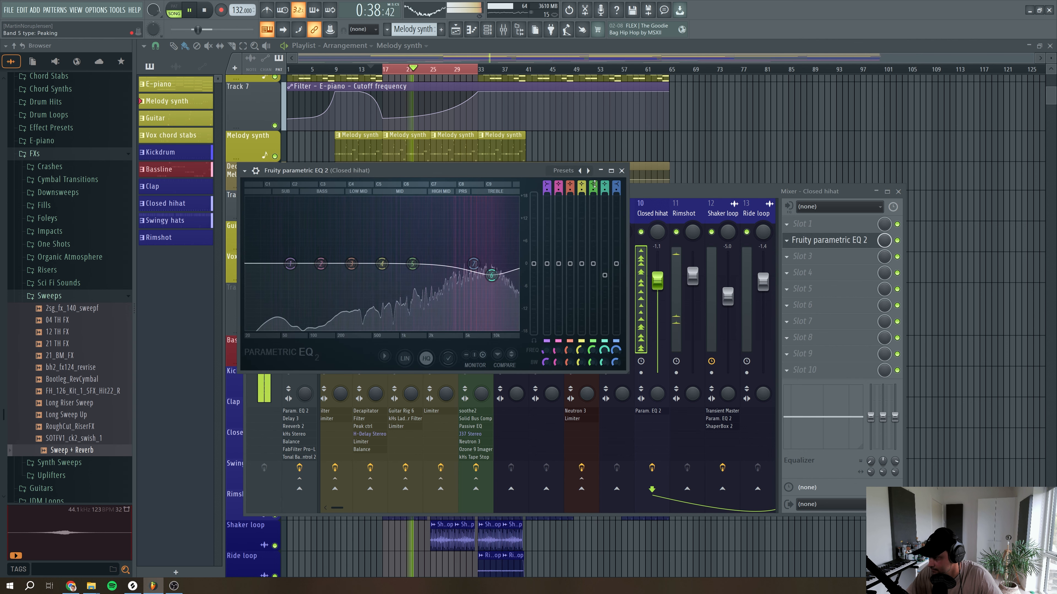
click(621, 171)
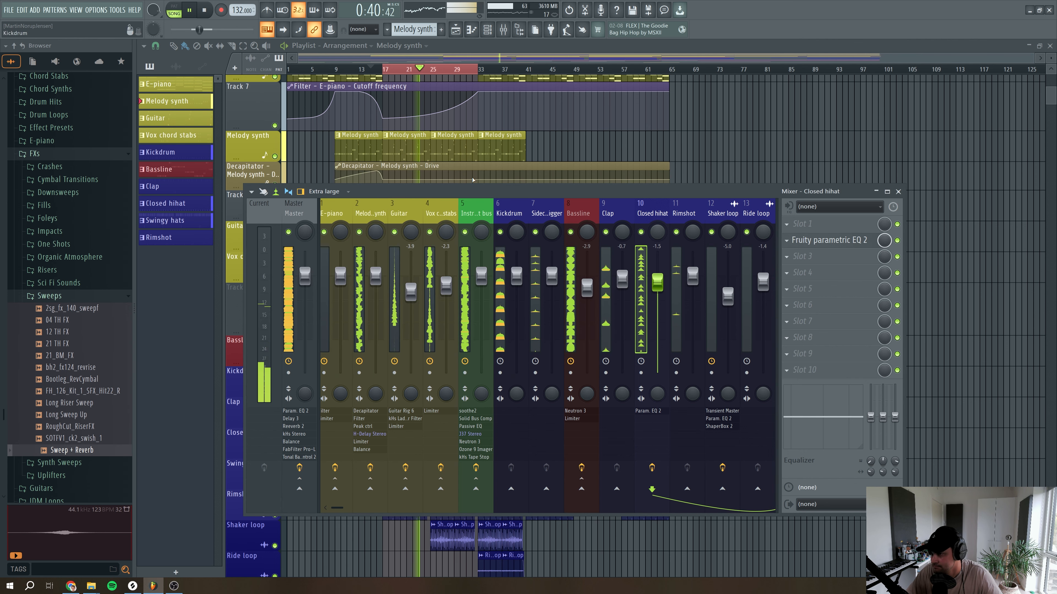
Recheck the Master's high band against the EDM target in Tonal Balance Control 2, stop playback and close the plugin
key(F9)
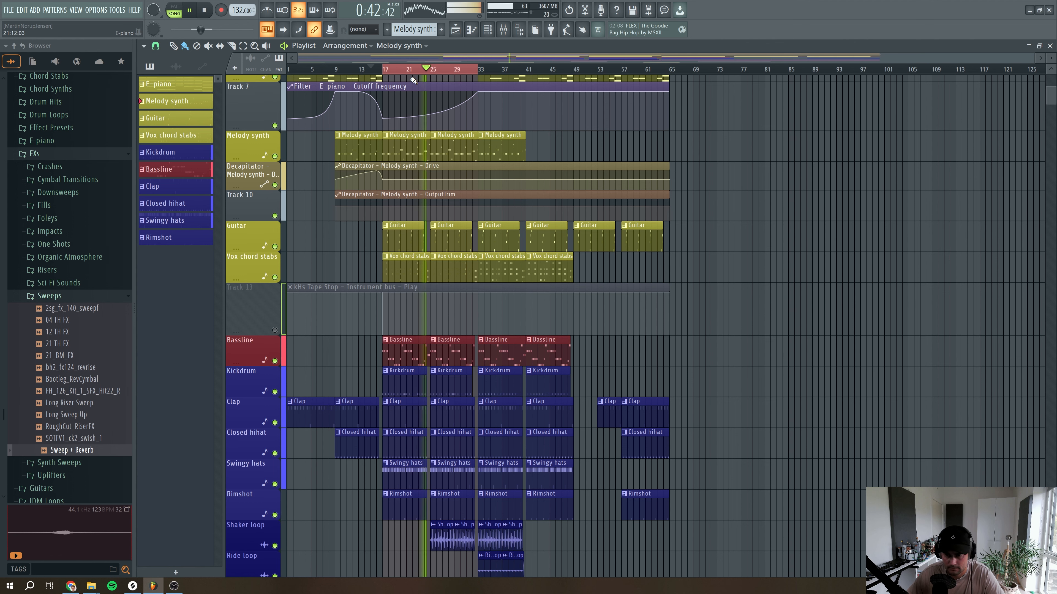
key(F9)
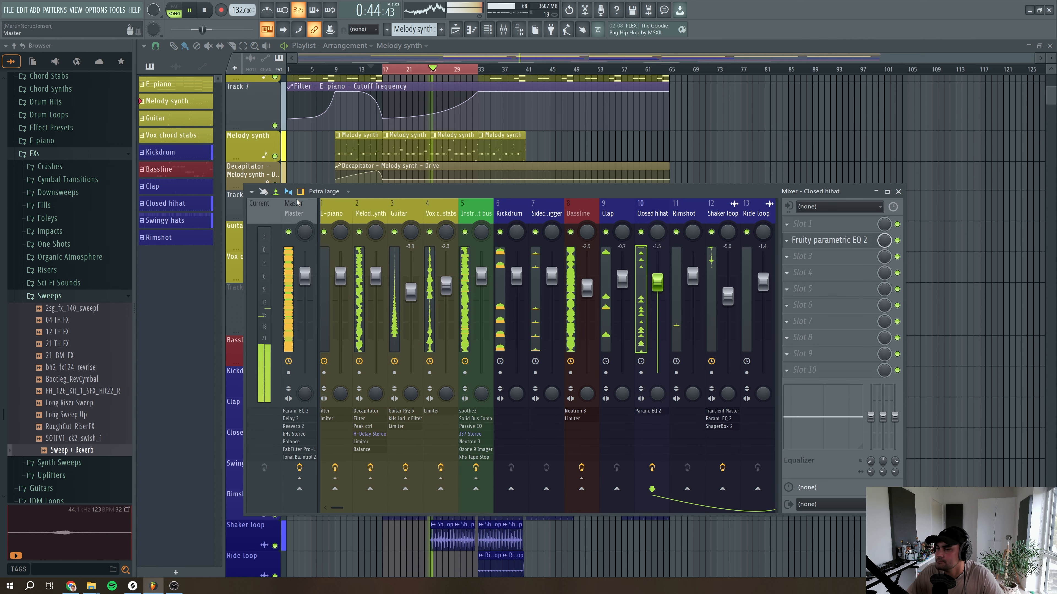
click(849, 370)
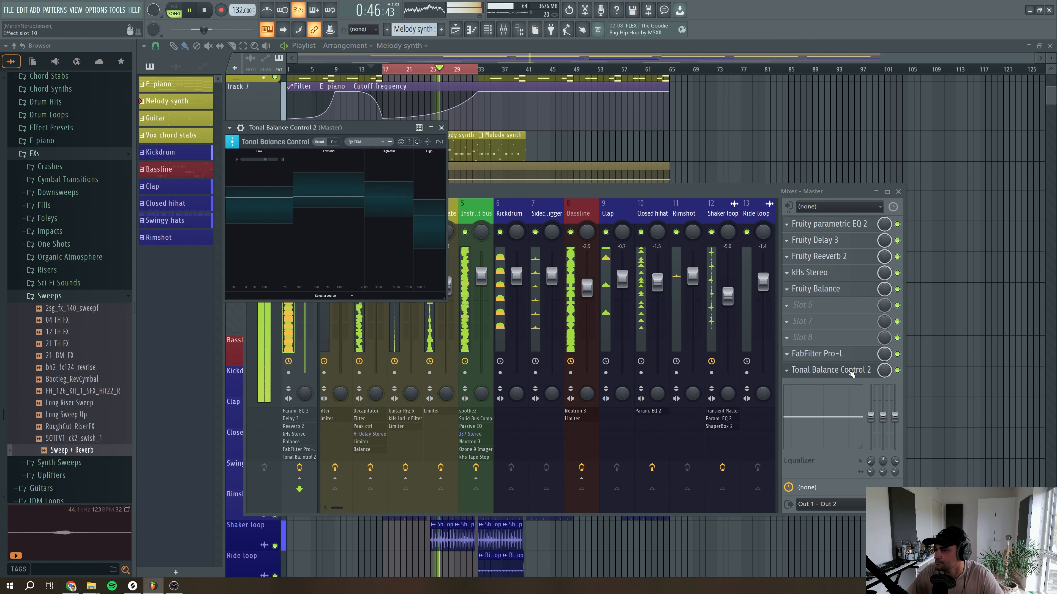
key(space)
click(441, 128)
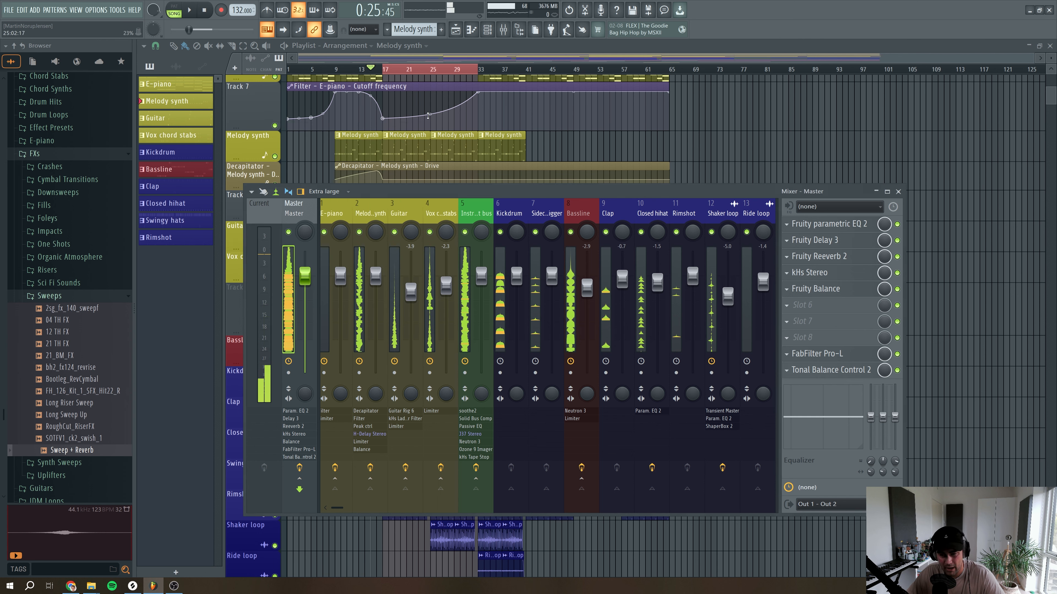
click(822, 371)
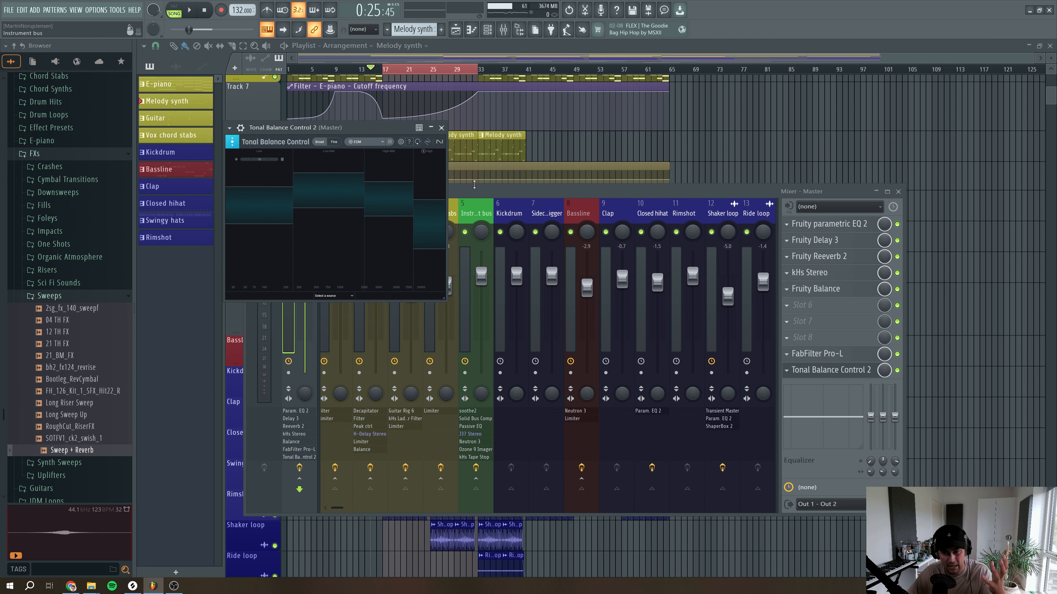
click(441, 127)
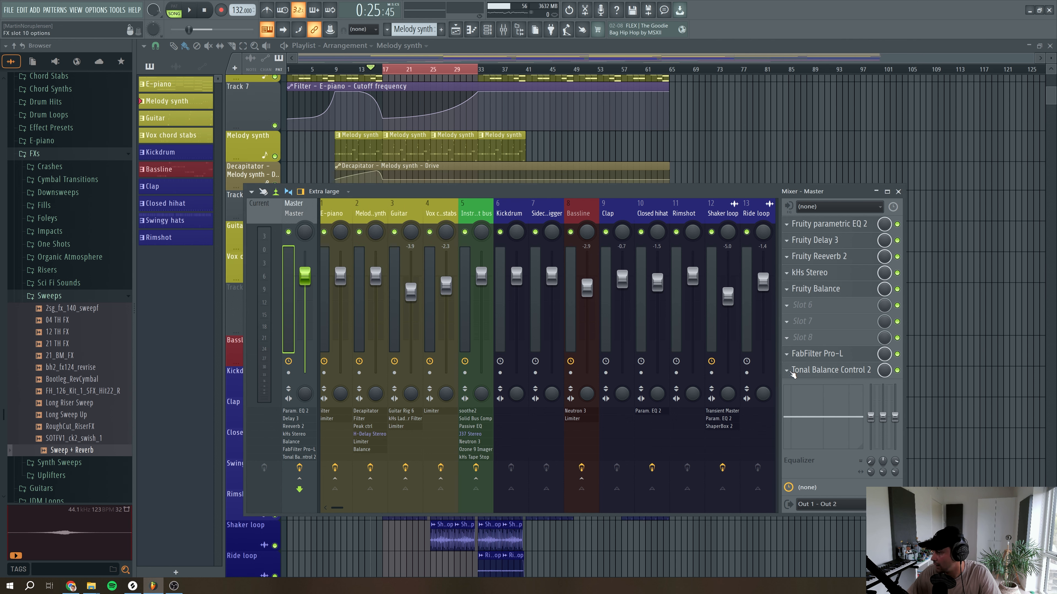
Play a short passage to check the Master's level in the mixer
click(790, 371)
click(807, 352)
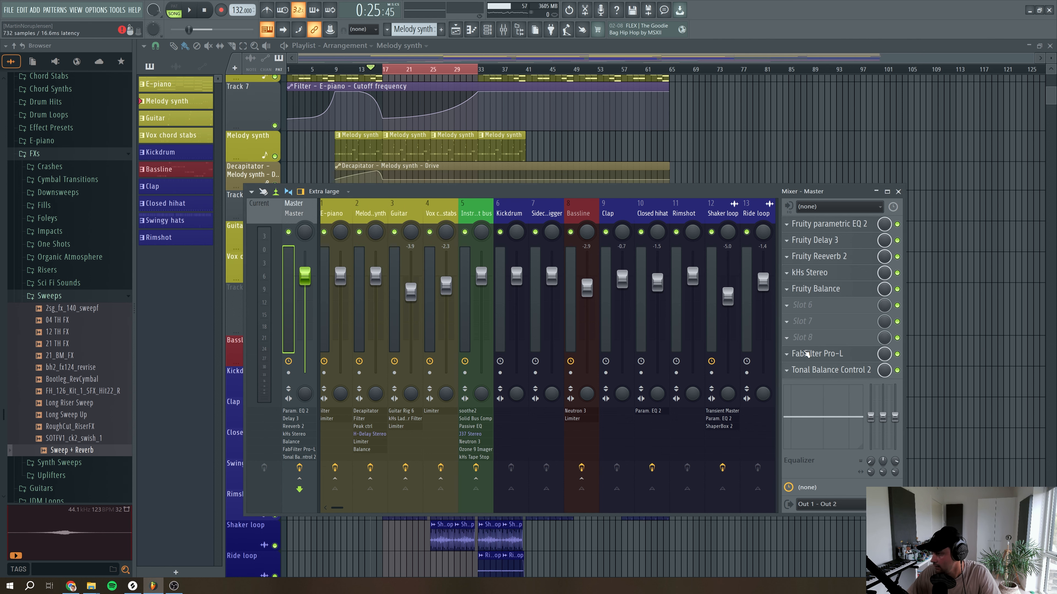
key(space)
key(space)
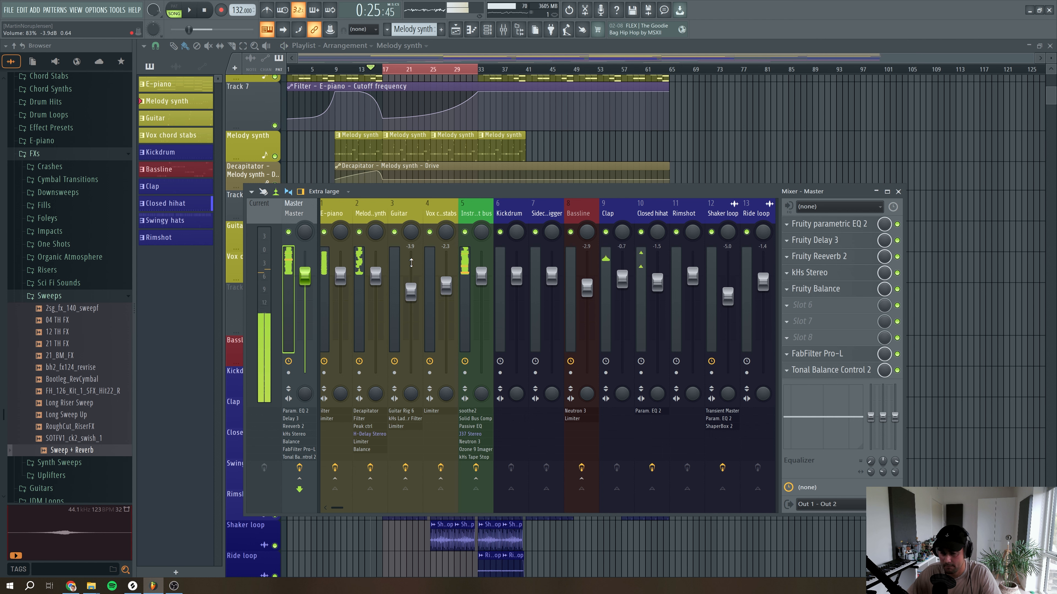
Lower the Instrument bus, Kickdrum, sidechain trigger, Bassline, Drum bus and SFXs bus faders together by about 3.5 dB
click(476, 216)
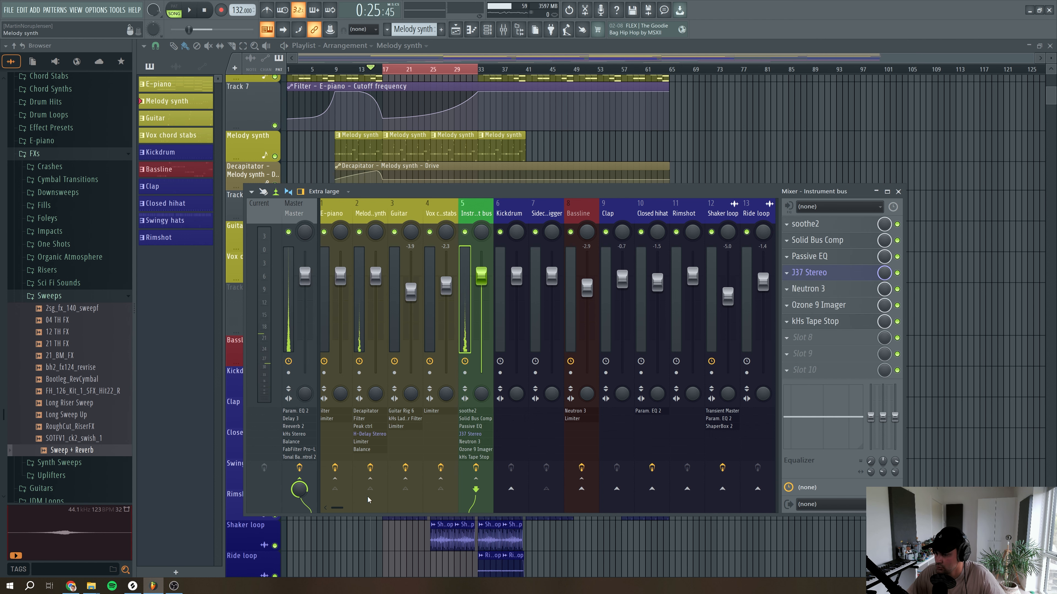
drag(337, 508, 352, 507)
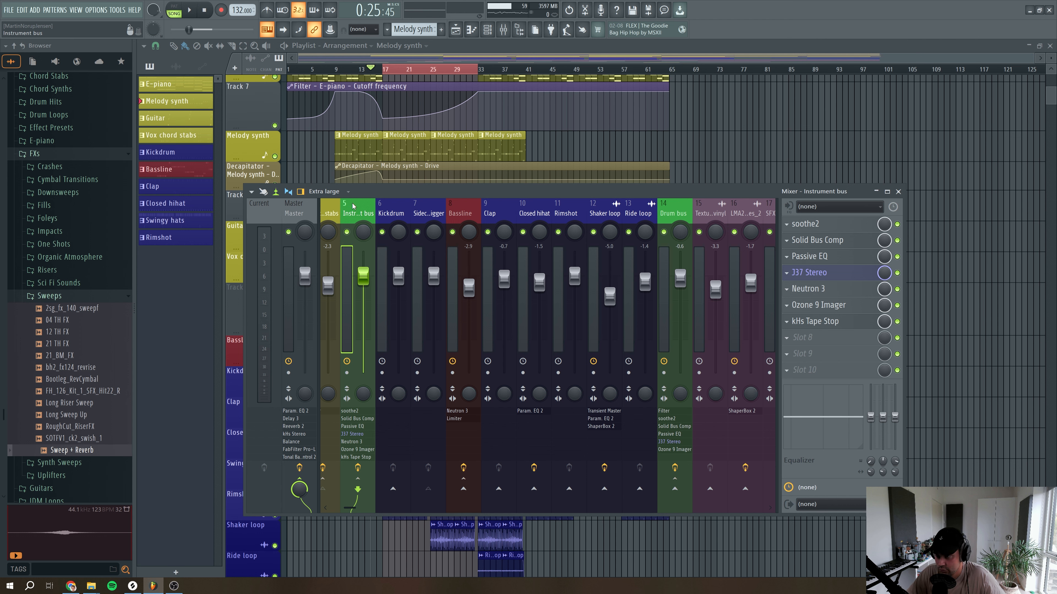
ctrl+click(397, 213)
ctrl+click(431, 214)
ctrl+click(472, 214)
ctrl+click(673, 214)
drag(351, 508, 380, 508)
ctrl+click(551, 207)
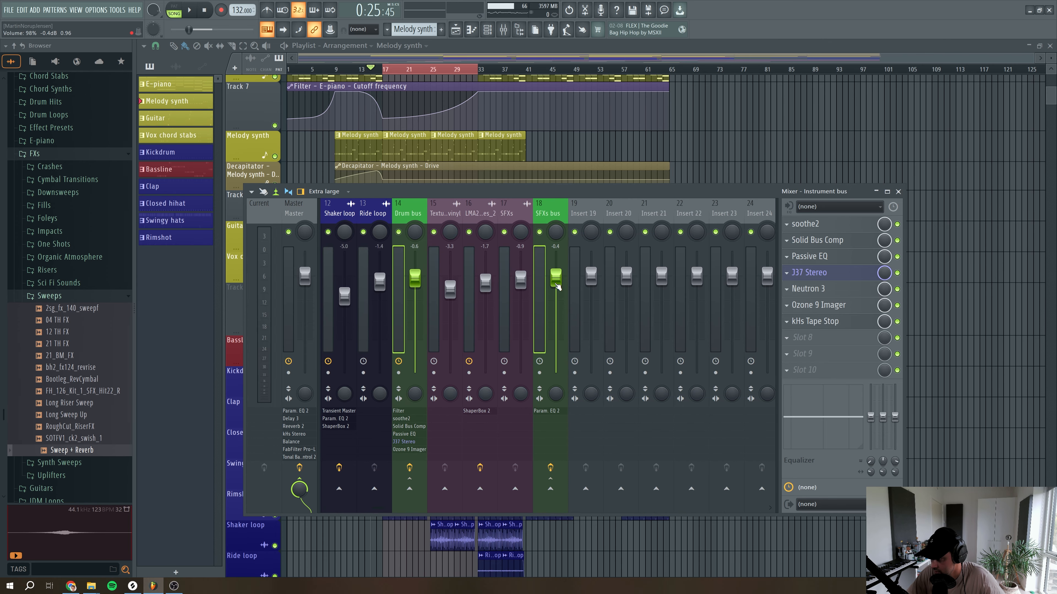
drag(415, 277, 415, 292)
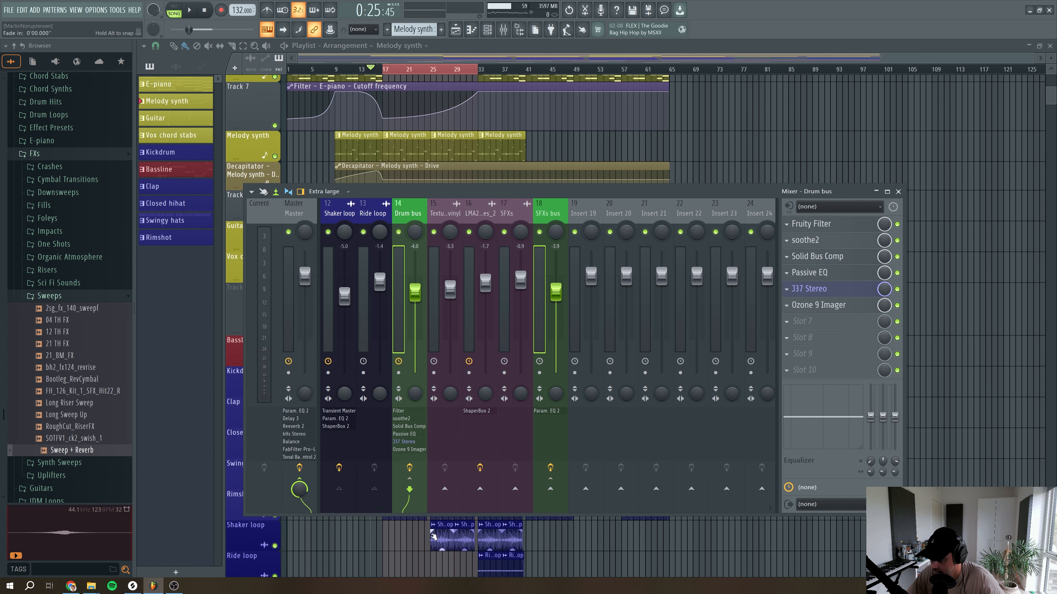
Review the lowered Instrument bus and Kickdrum channels, and play the track with the Master selected to check its level
drag(377, 509, 337, 507)
click(479, 213)
click(514, 213)
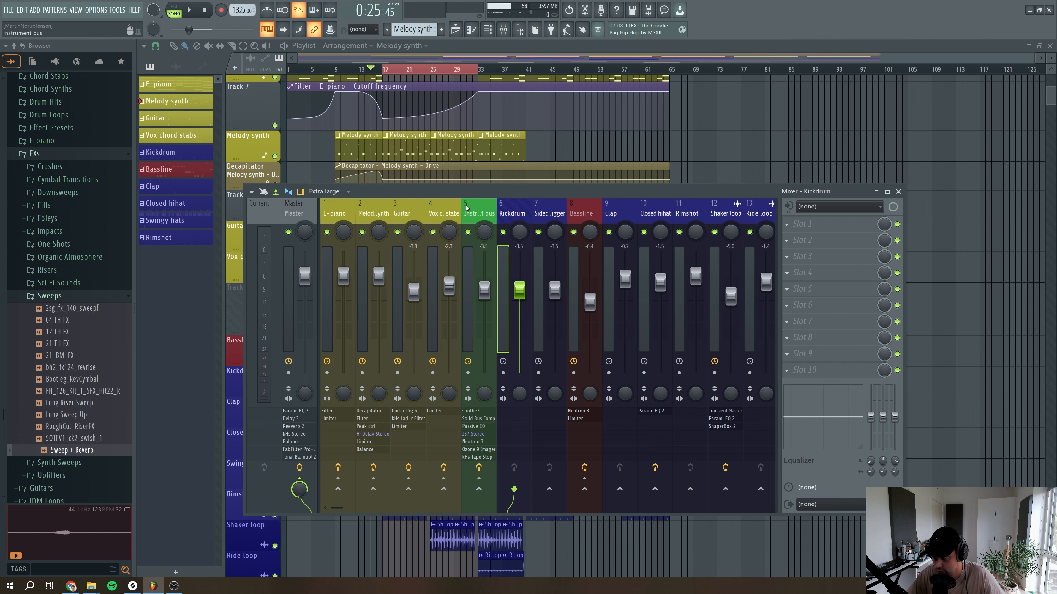
click(469, 224)
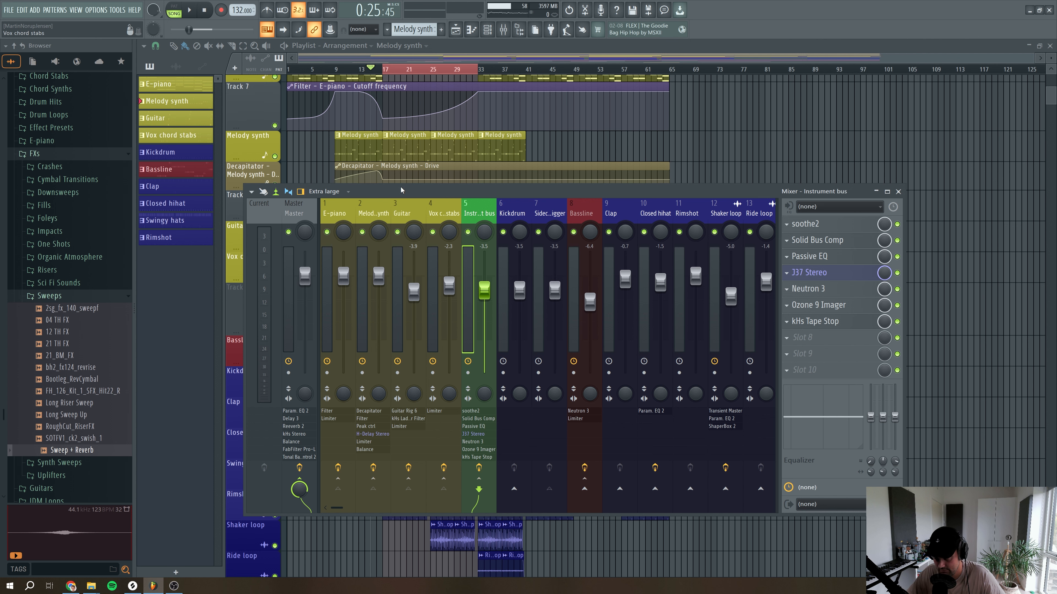
click(300, 215)
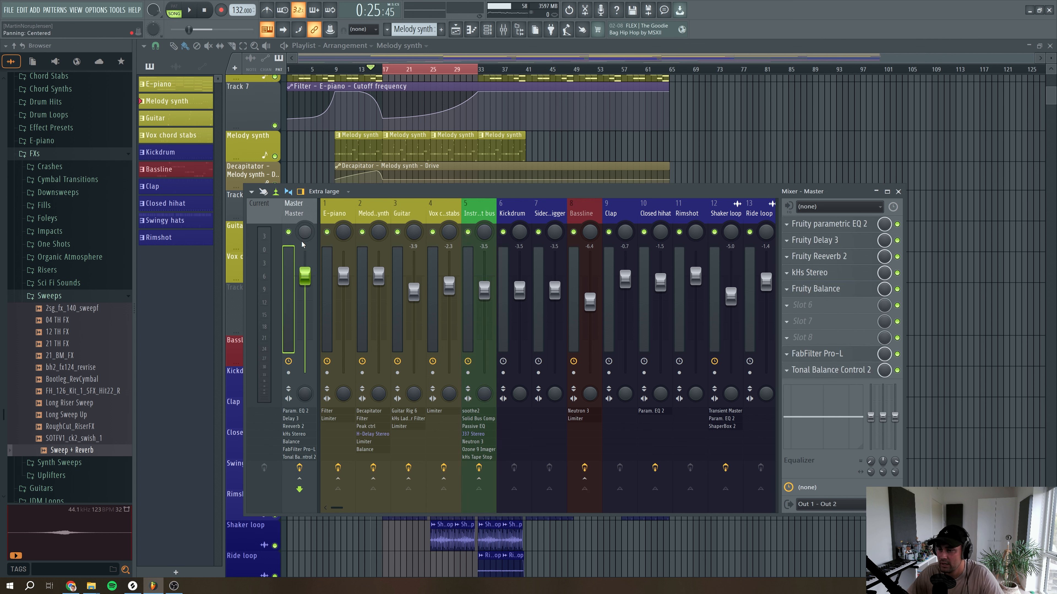
key(space)
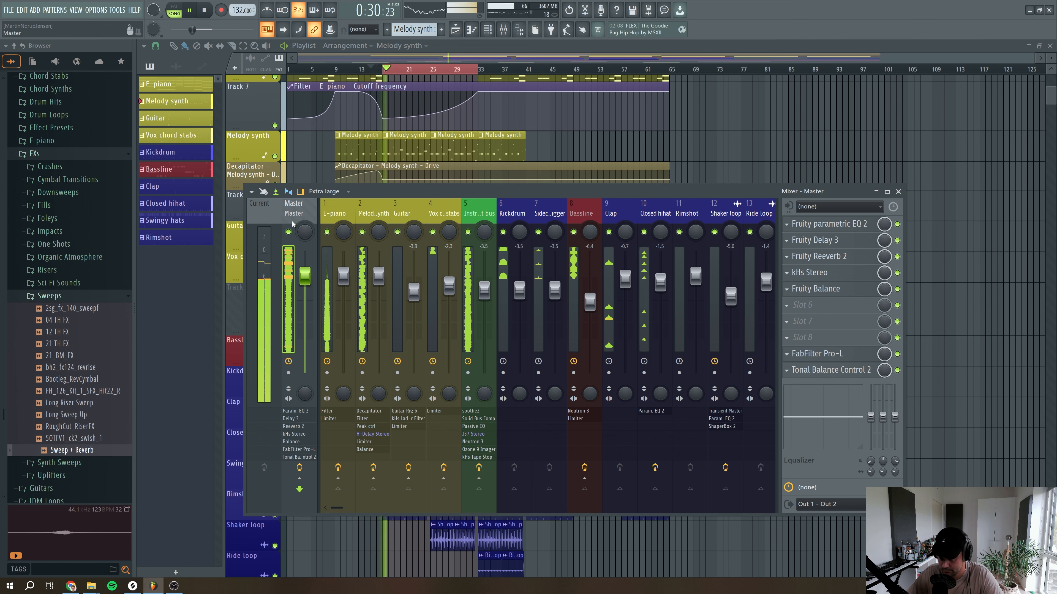
Lower the Instrument bus, Kickdrum, sidechain trigger, Bassline, Drum bus and SFXs bus faders together until the Drum bus is at -7.7 dB
key(space)
click(478, 208)
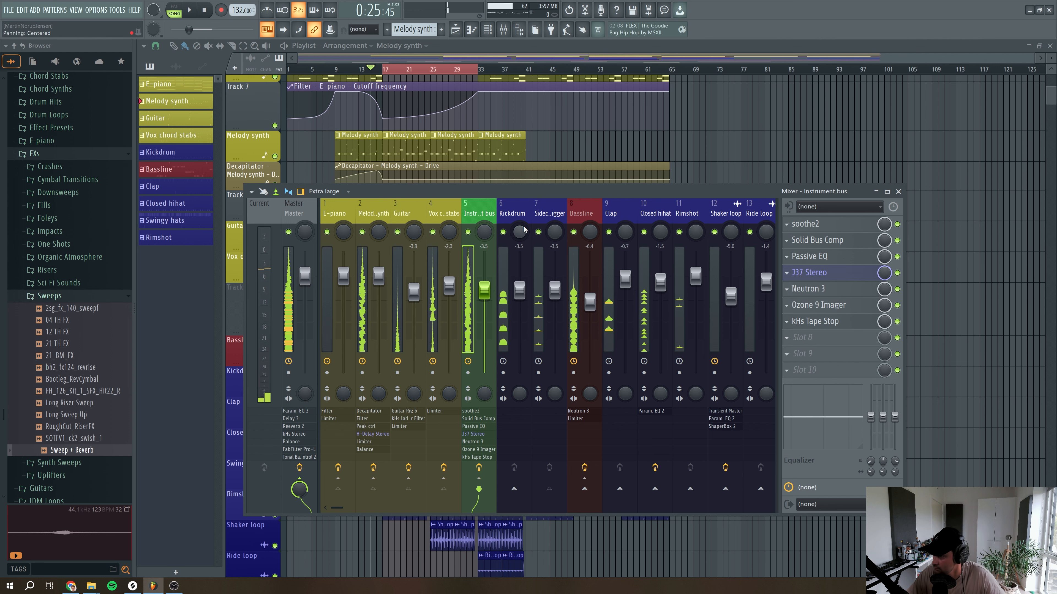
ctrl+shift+click(519, 211)
ctrl+shift+click(555, 213)
ctrl+shift+click(584, 212)
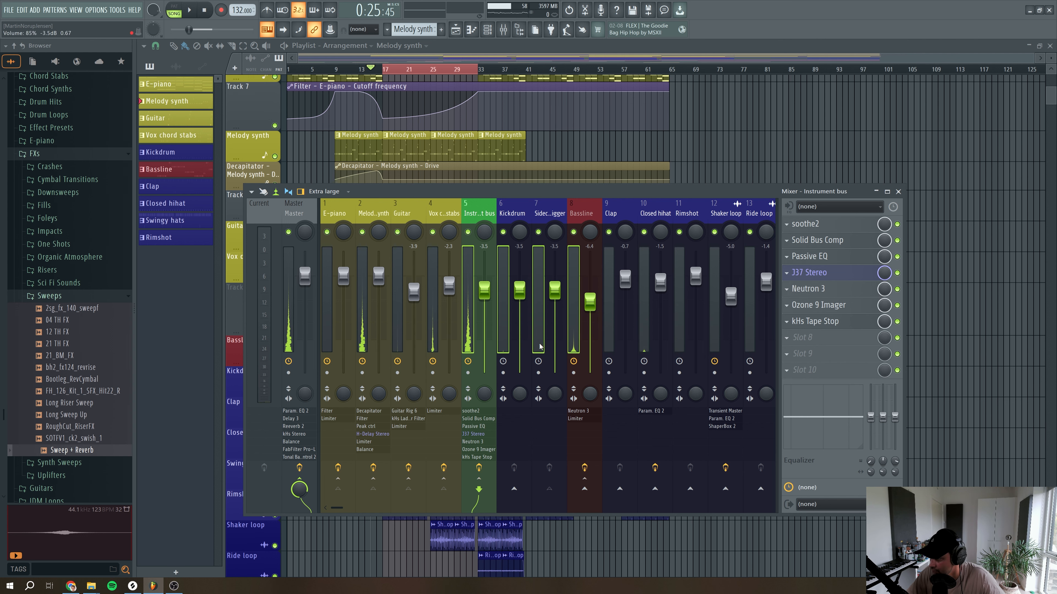
drag(341, 508, 366, 506)
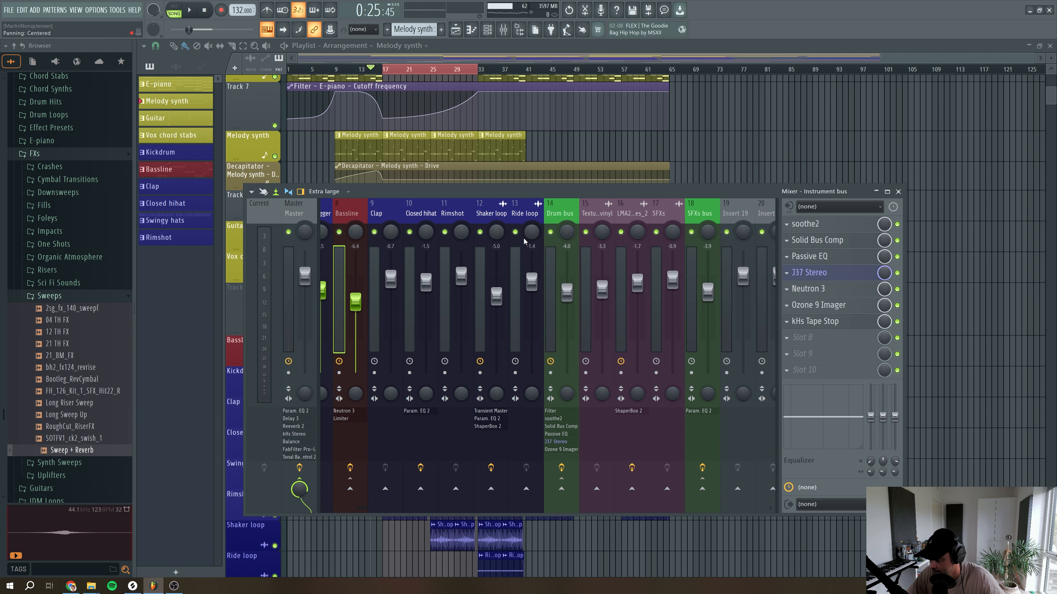
ctrl+shift+click(699, 208)
drag(572, 292, 573, 307)
Play a short passage with the Master selected to check the headroom after the second fader reduction
key(space)
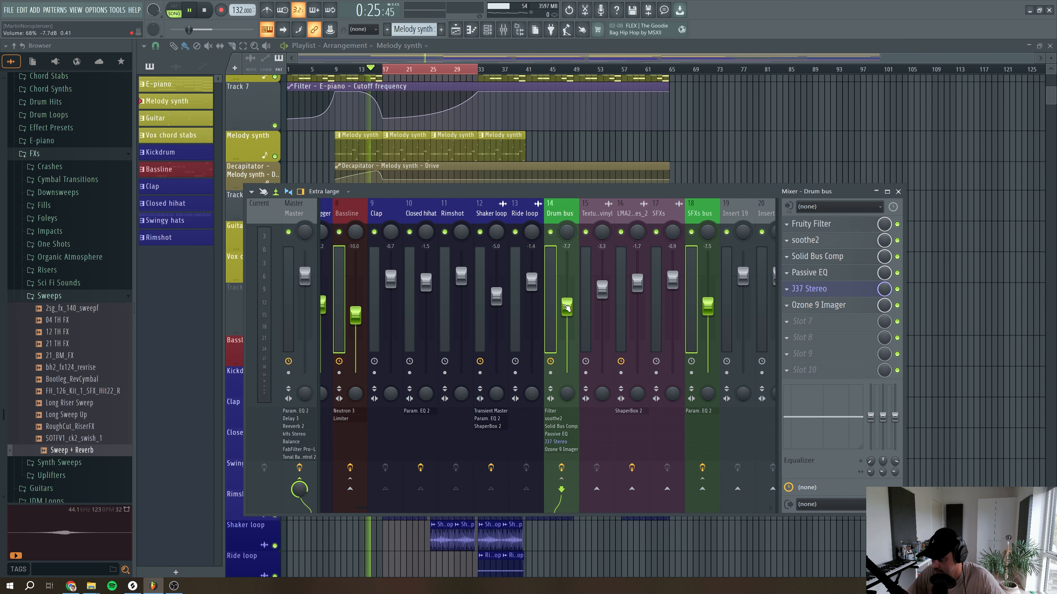
click(306, 254)
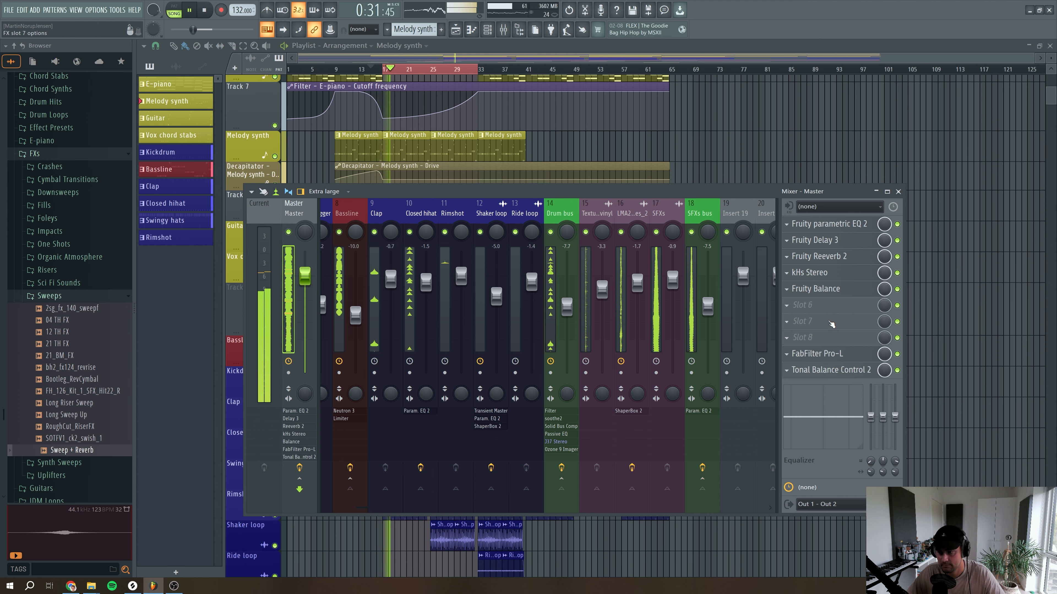
key(space)
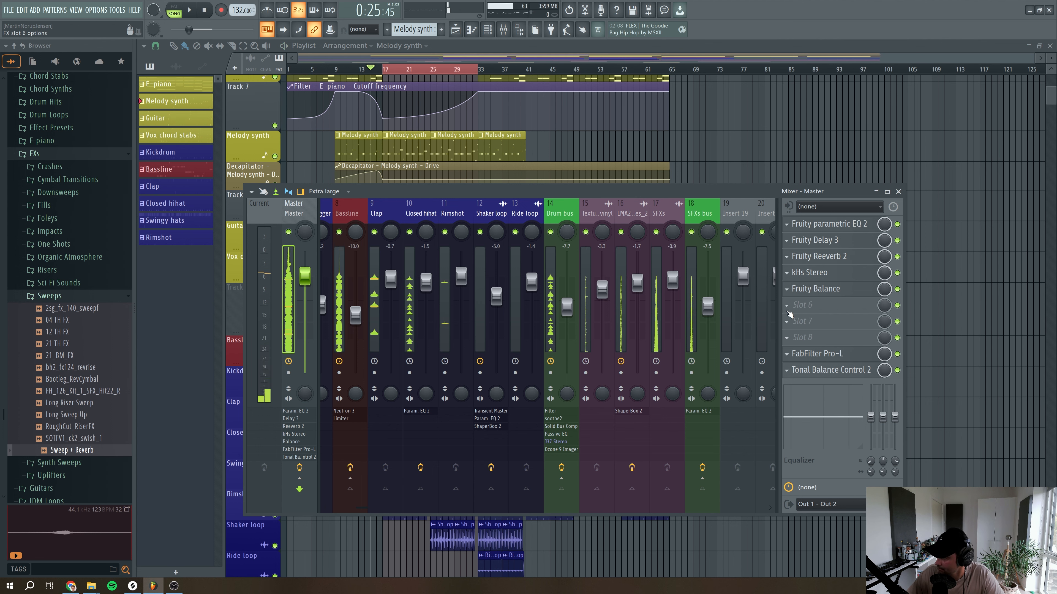
Load Ozone 9 into slot 7 of the Master and move and enlarge its window
click(787, 322)
mouse_move(815, 342)
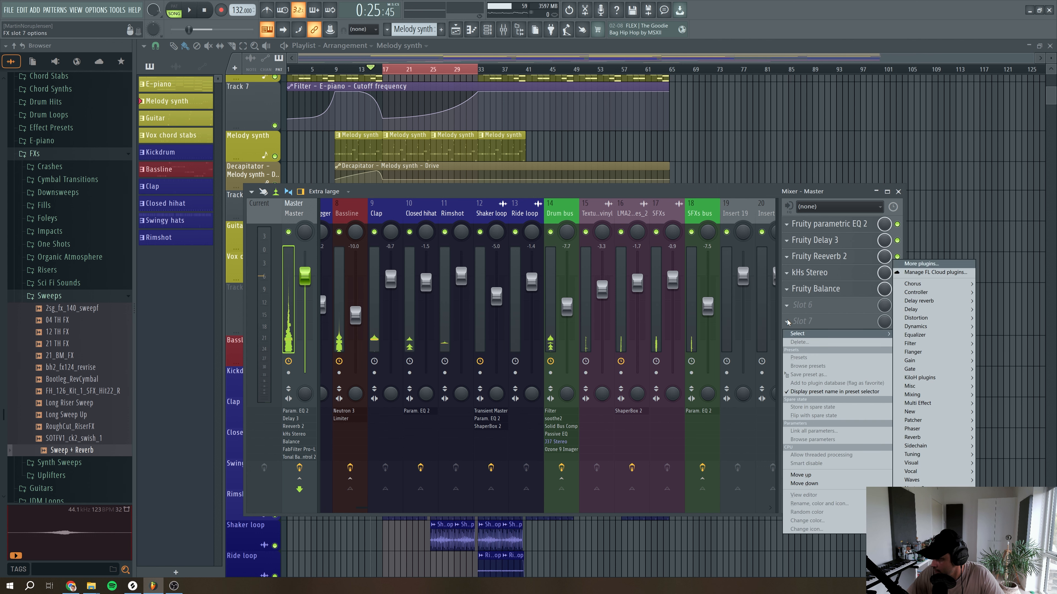
click(928, 502)
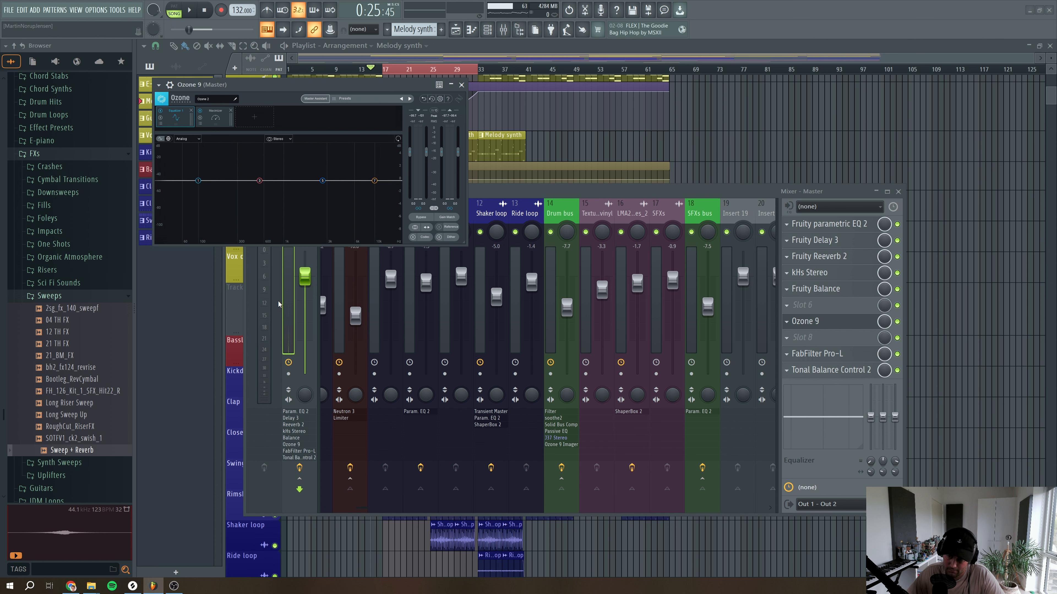
drag(285, 86, 327, 140)
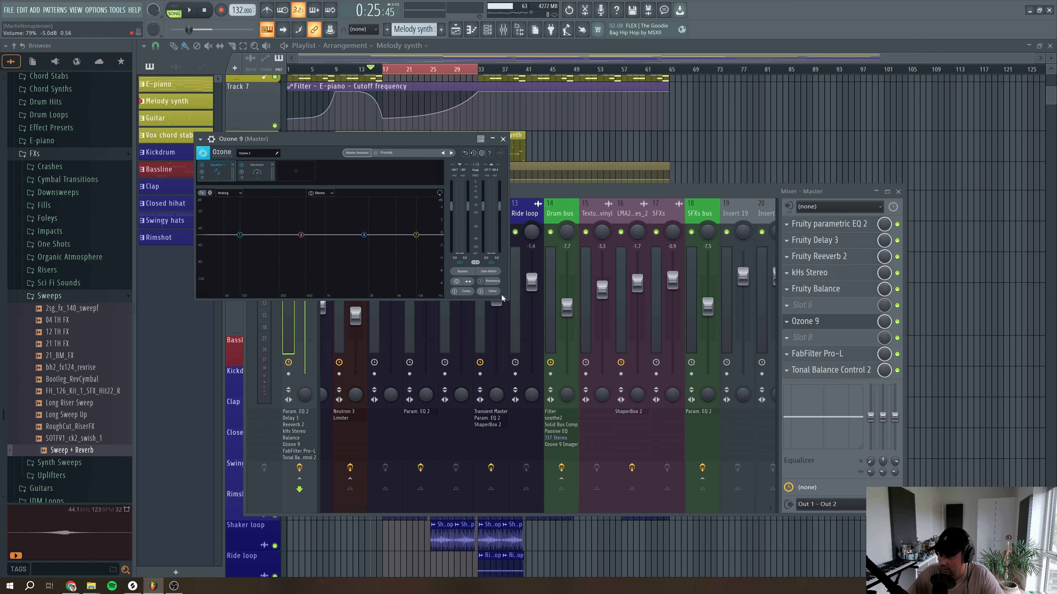
drag(507, 303, 595, 394)
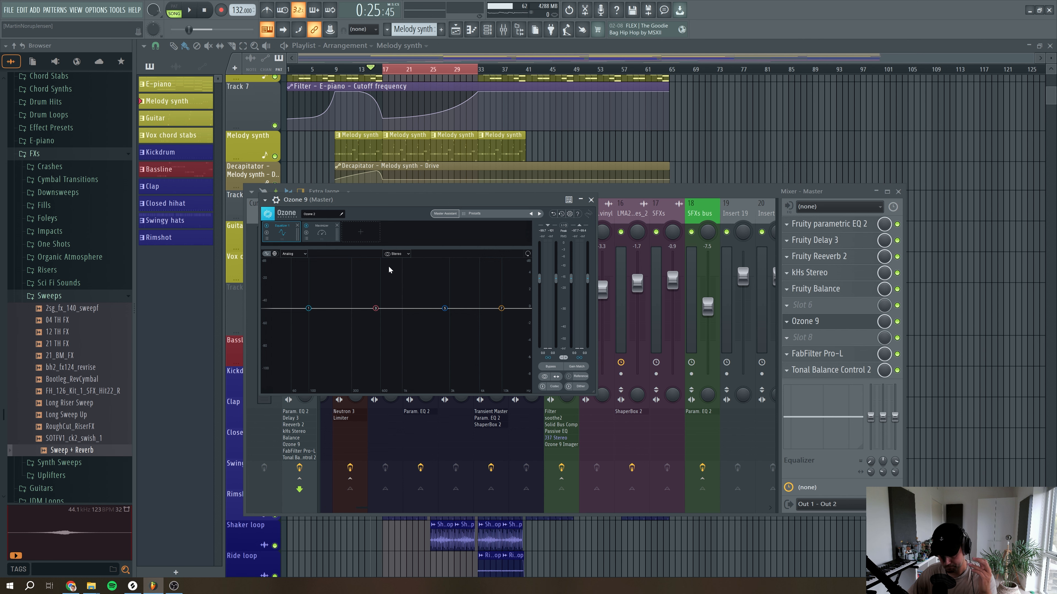
drag(389, 204, 389, 207)
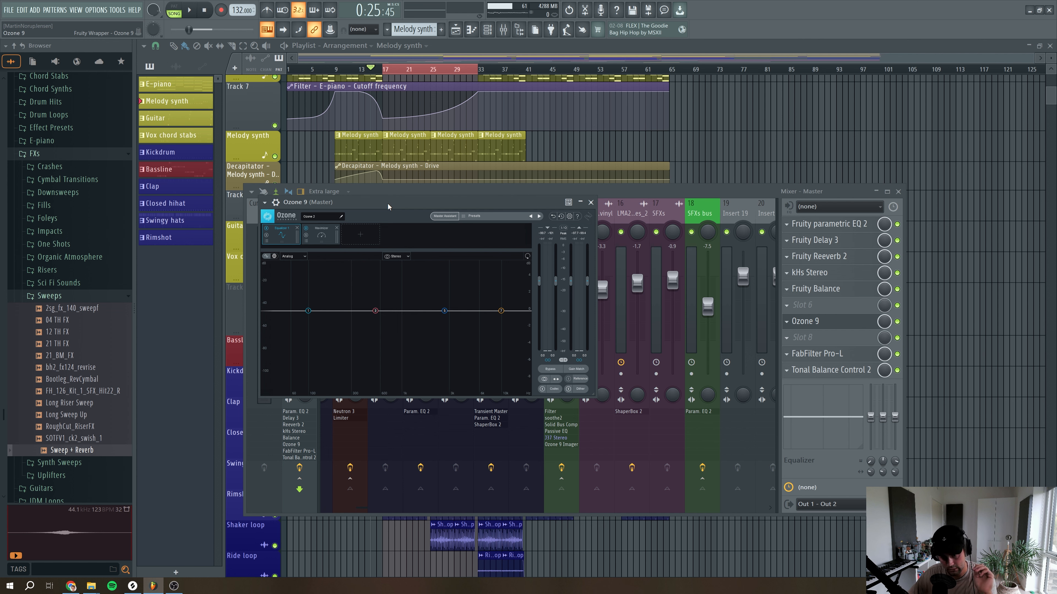
During playback, set Ozone 9's Maximizer threshold to about -3.9 dB with the IRC IV mode, and close the plugin
key(space)
click(321, 233)
drag(360, 325, 342, 355)
click(293, 364)
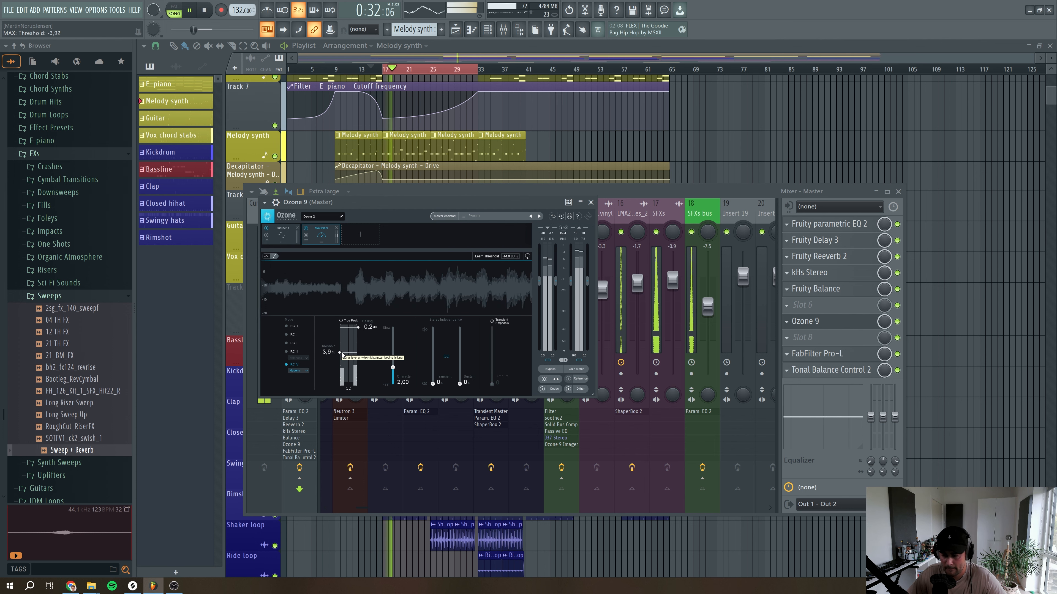
key(space)
click(587, 204)
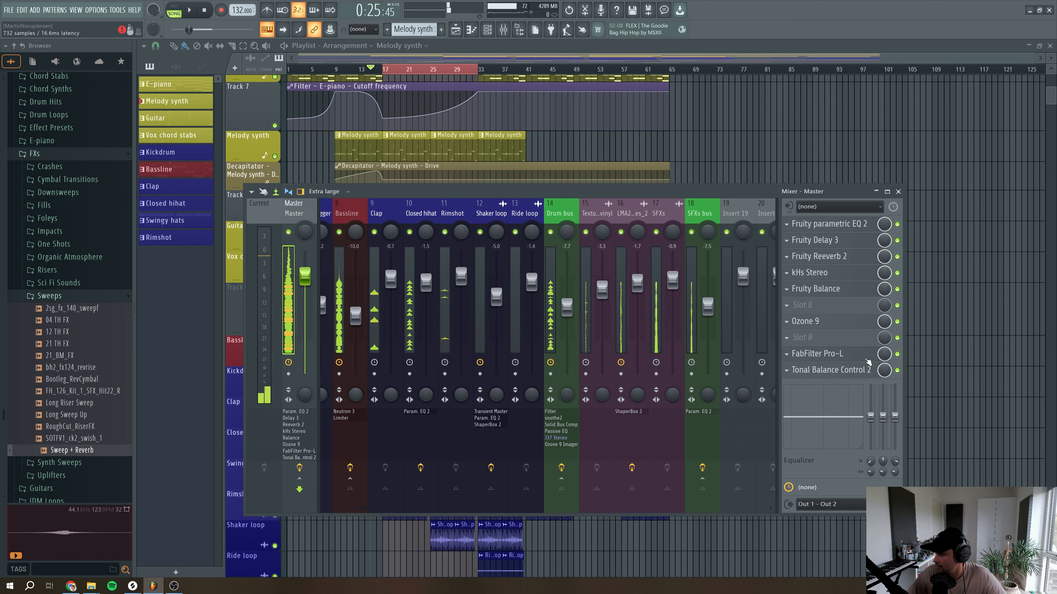
Move FabFilter Pro-L up to slot 8 of the Master and load ADPTR MetricAB into slot 9
drag(804, 353, 805, 338)
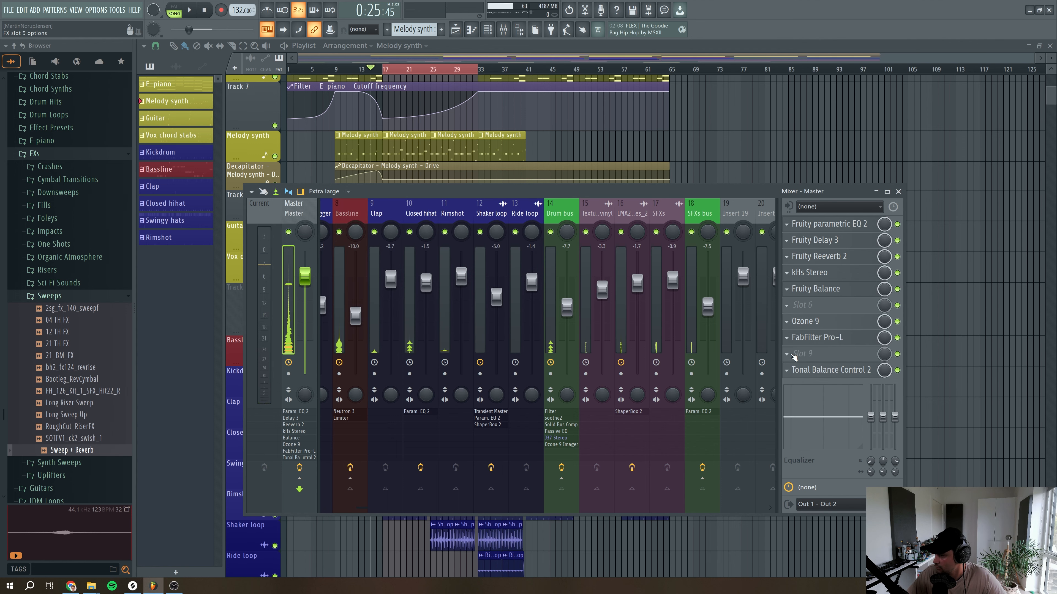
click(811, 370)
mouse_move(878, 366)
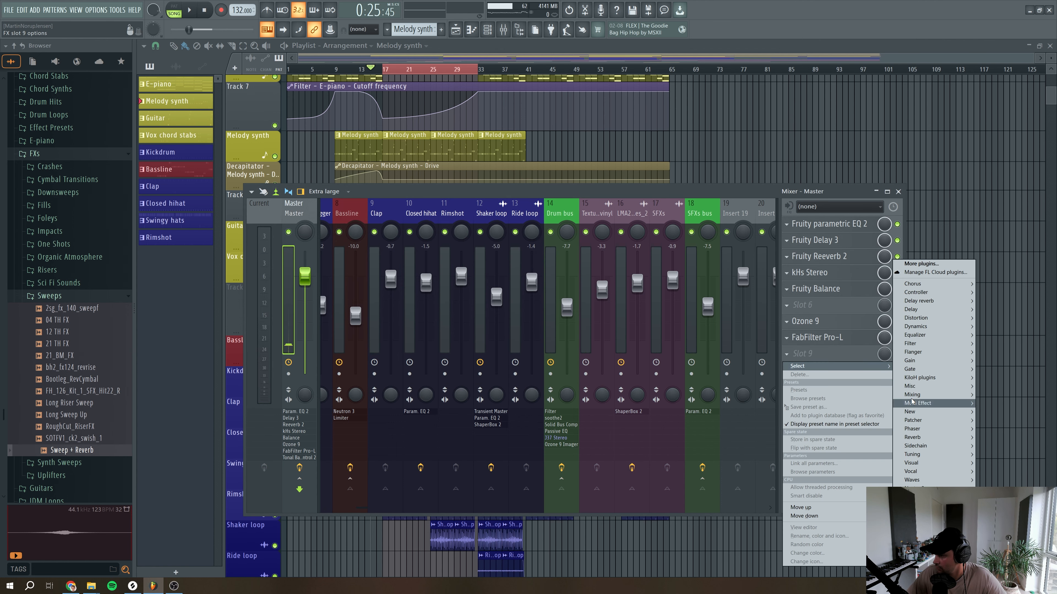
mouse_move(927, 395)
click(819, 394)
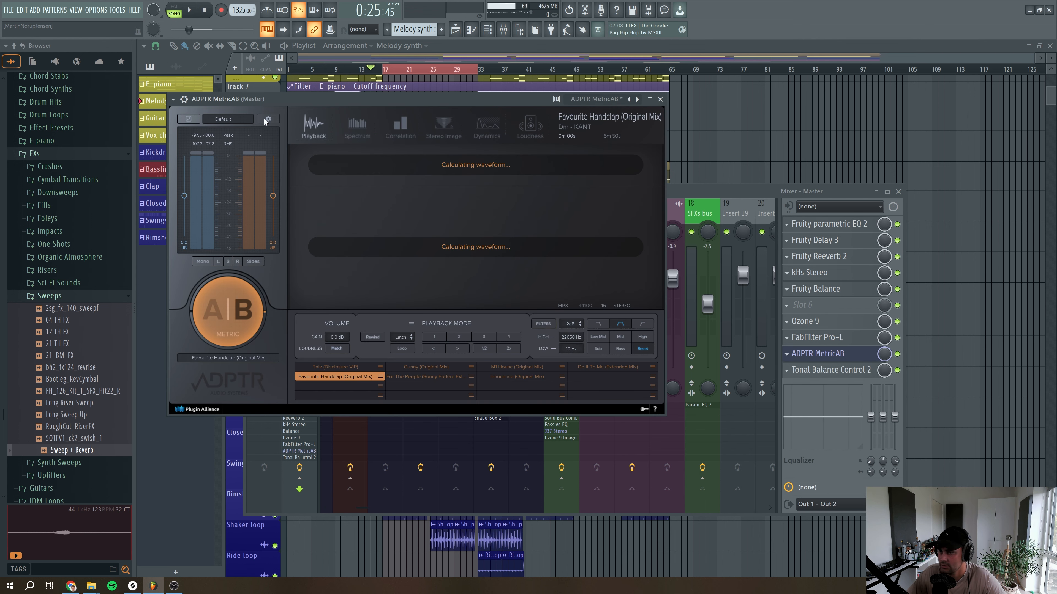
Set MetricAB's loudness target to Loud Master (-8 LUFS) and measure the Master's loudness during playback
click(532, 128)
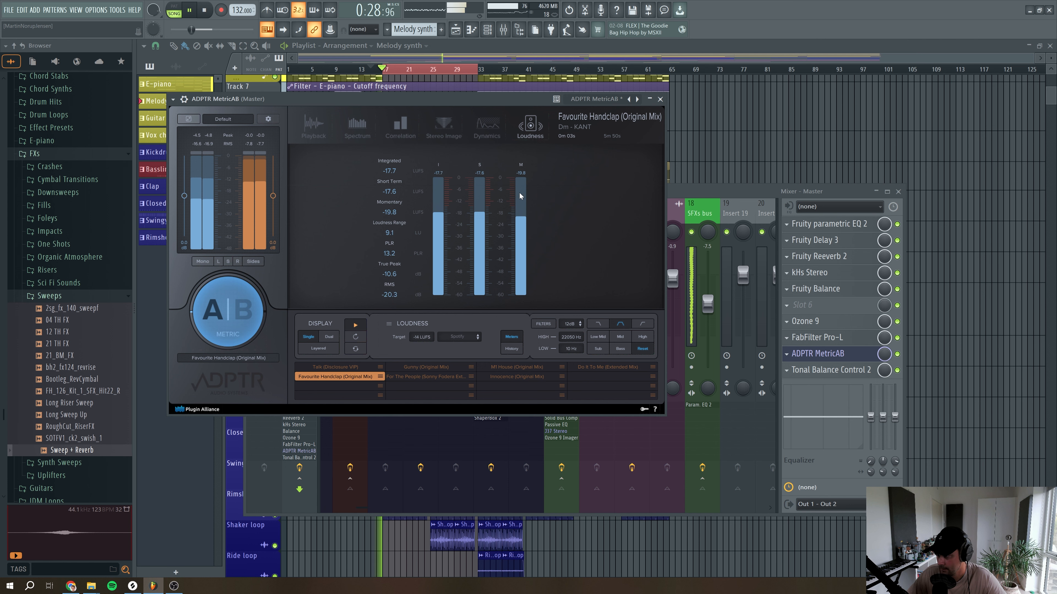
click(457, 336)
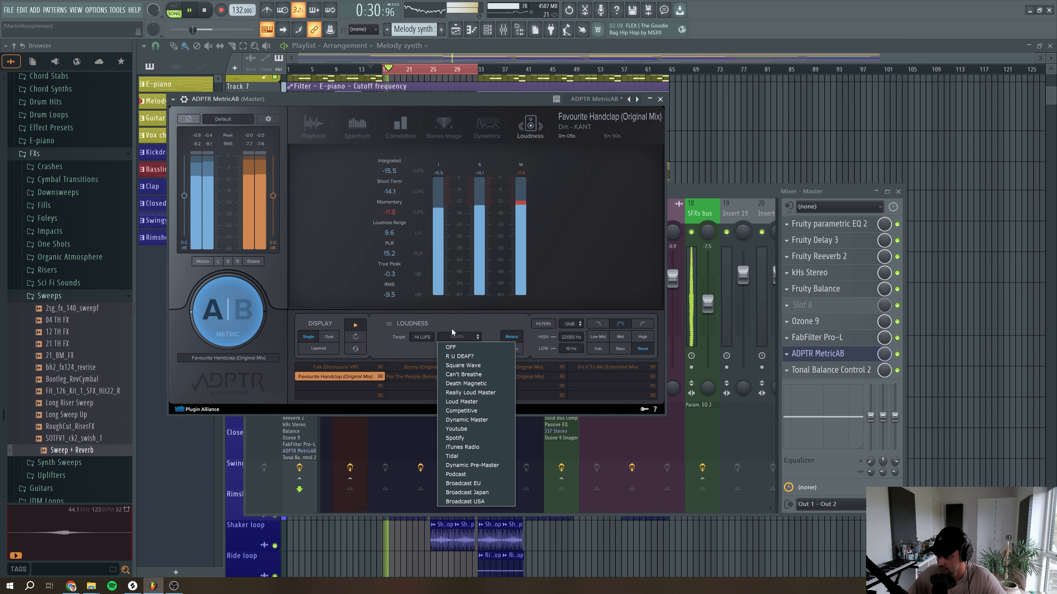
click(479, 401)
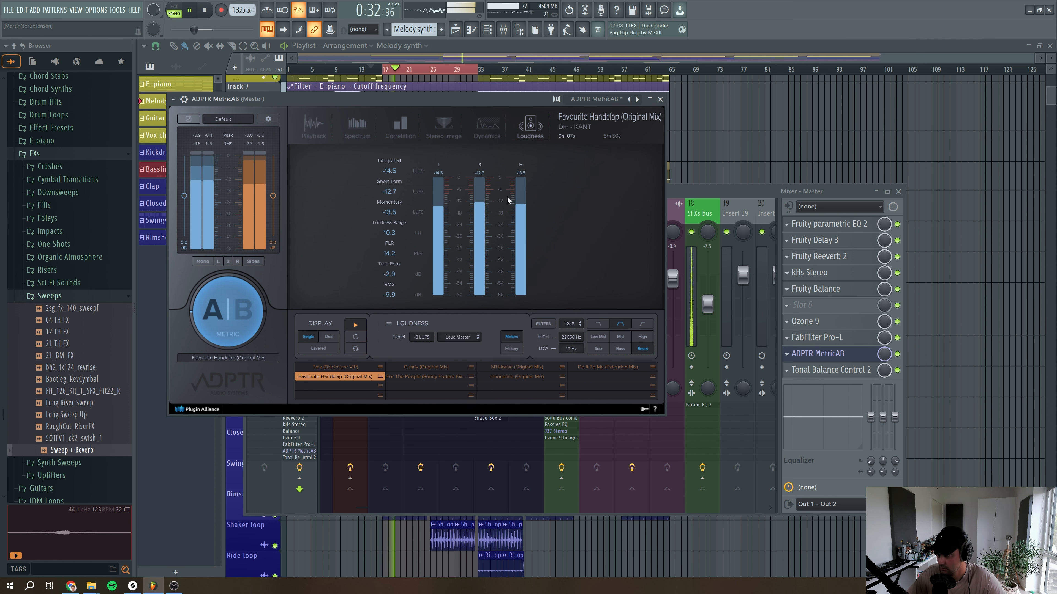
key(space)
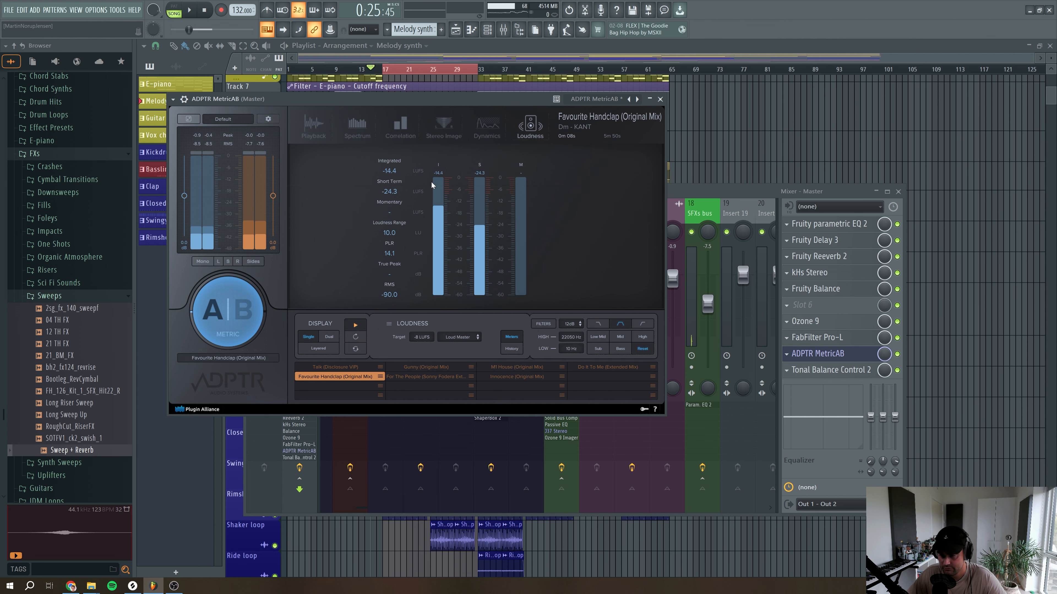
In Ozone 9, set the Maximizer threshold to about -4.4 dB and add a 1 dB Baxandall Treble boost at 10000 Hz in the Equalizer
click(660, 99)
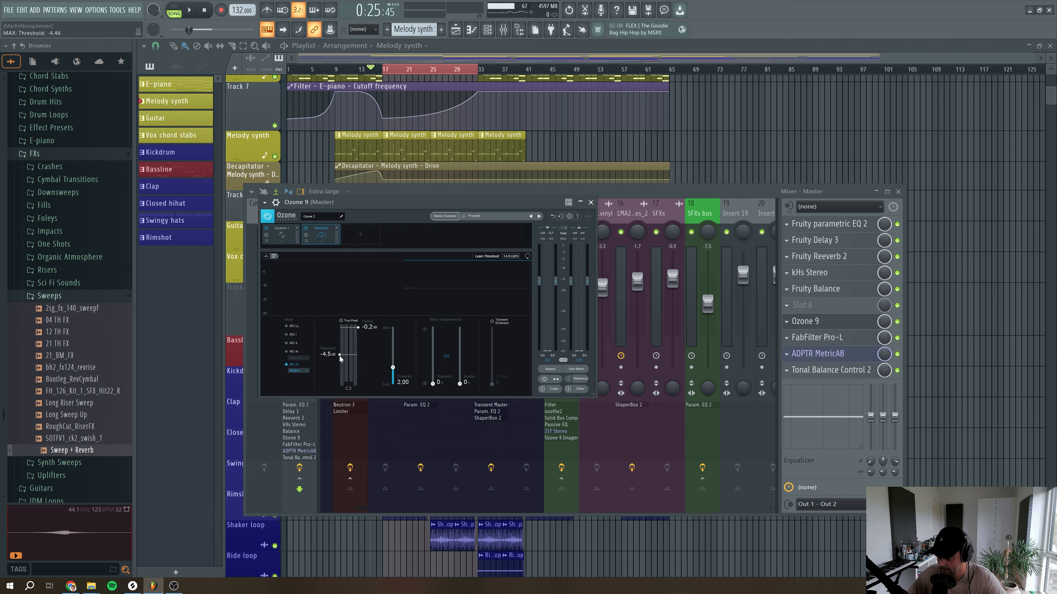
key(space)
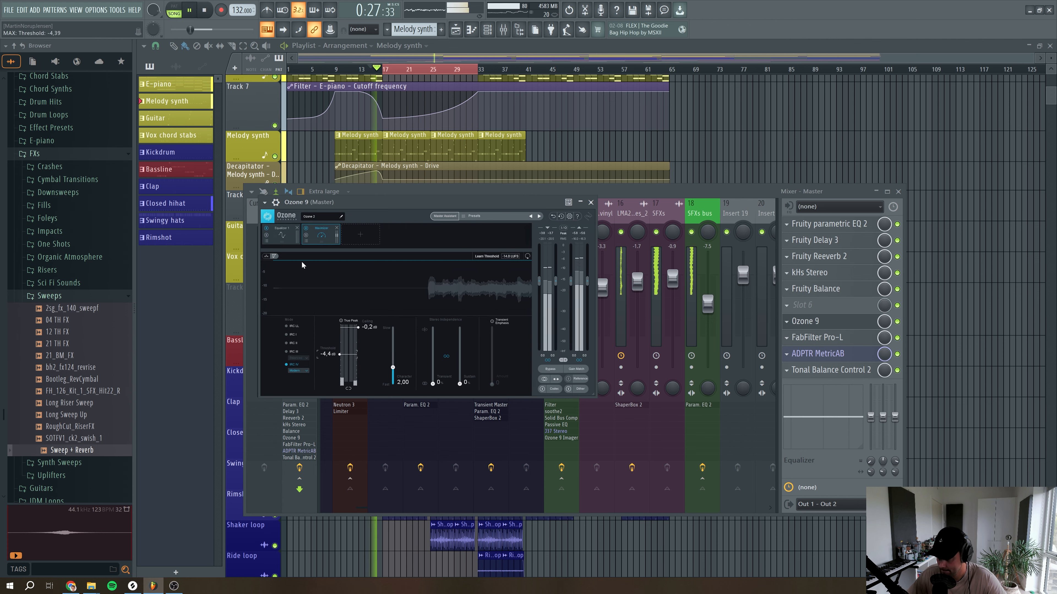
click(282, 236)
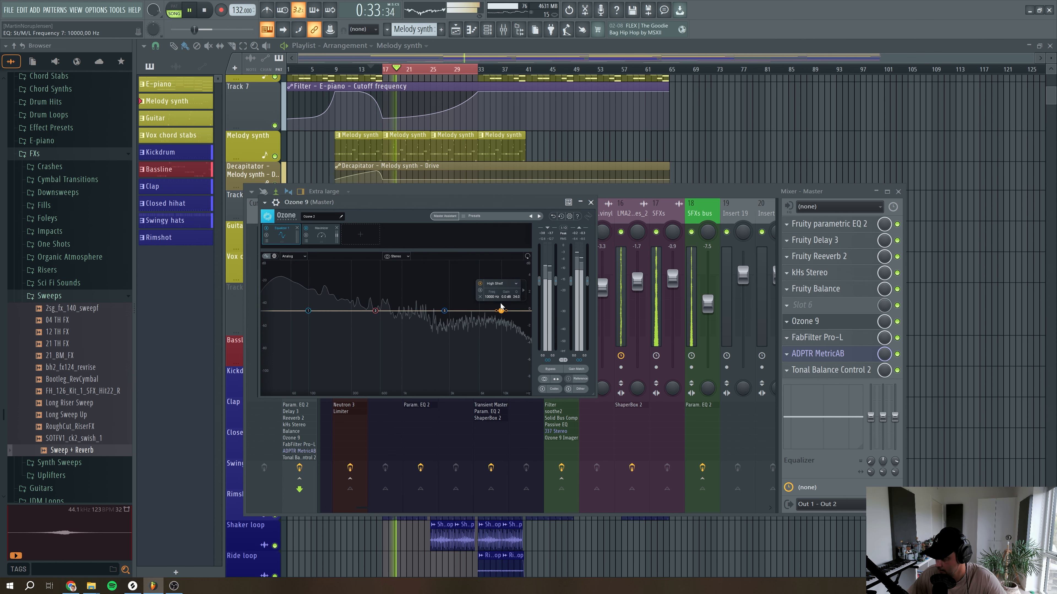
double_click(505, 298)
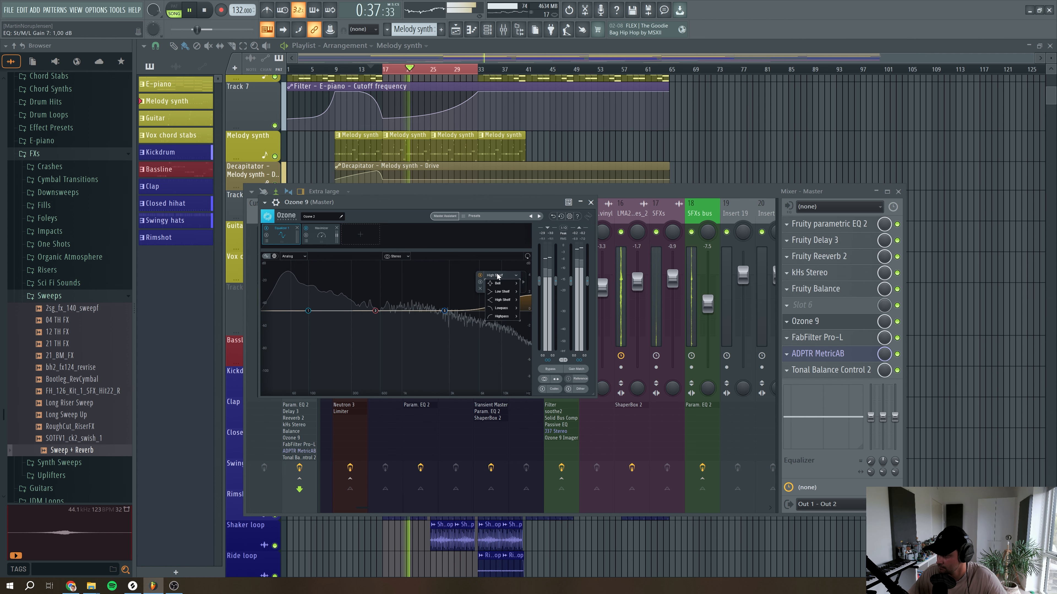
click(470, 312)
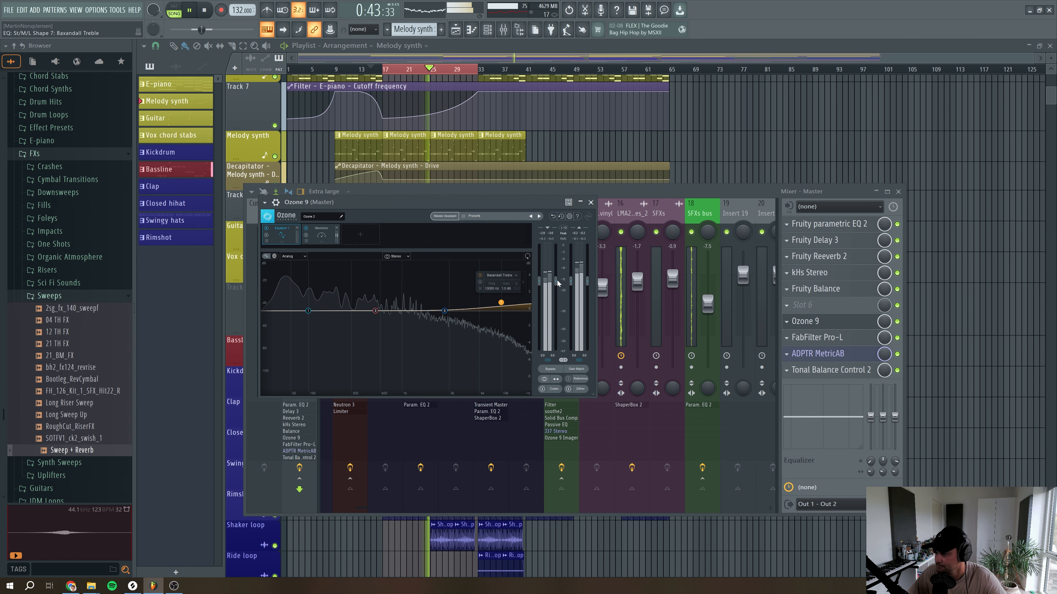
key(space)
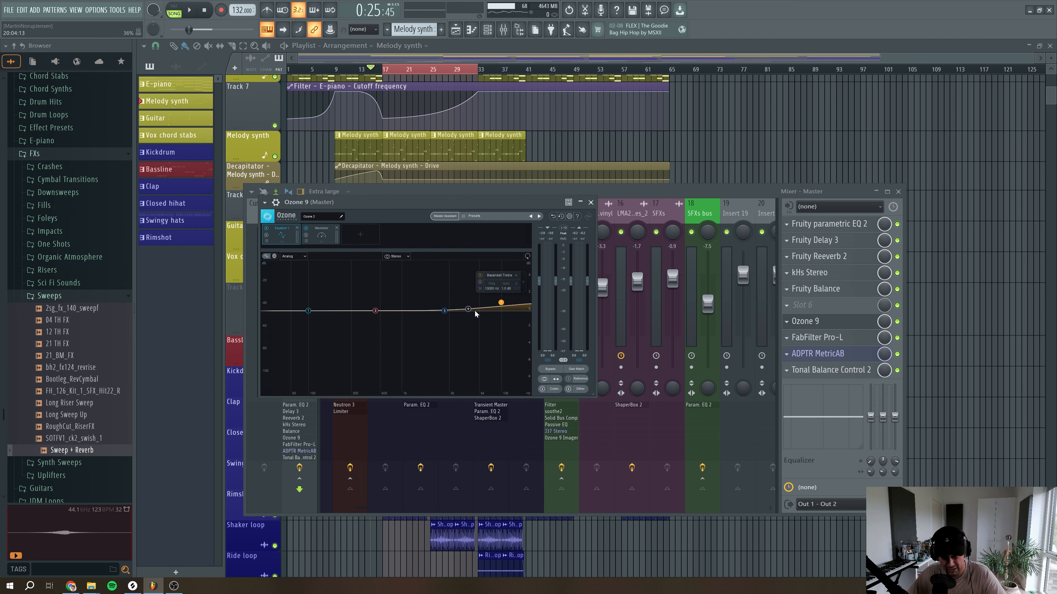
Review Ozone 9's Maximizer during playback, recheck the Master's loudness in MetricAB, and close both plugins
click(323, 237)
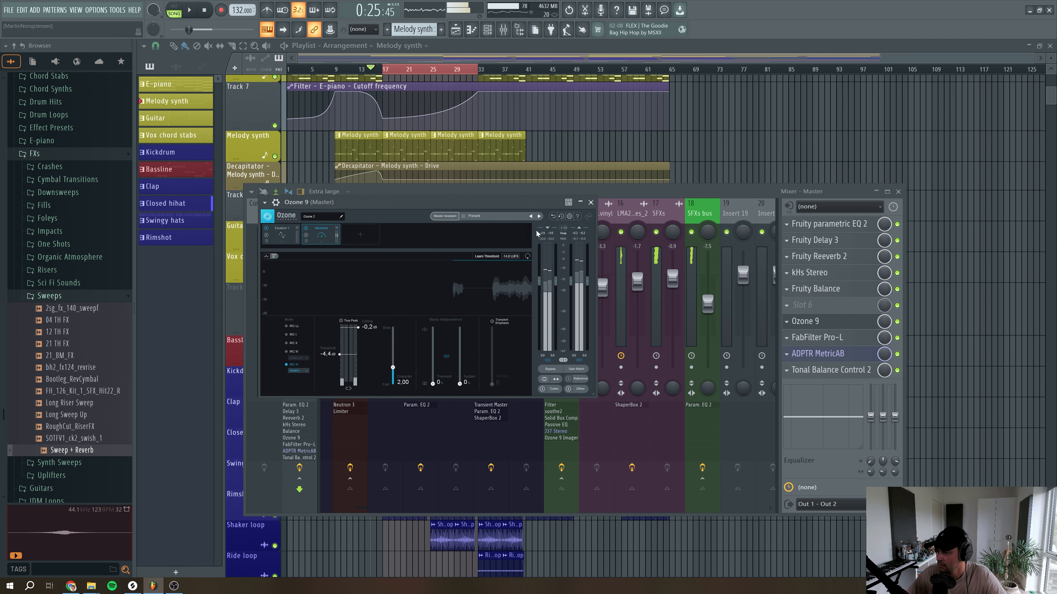
click(590, 203)
click(818, 353)
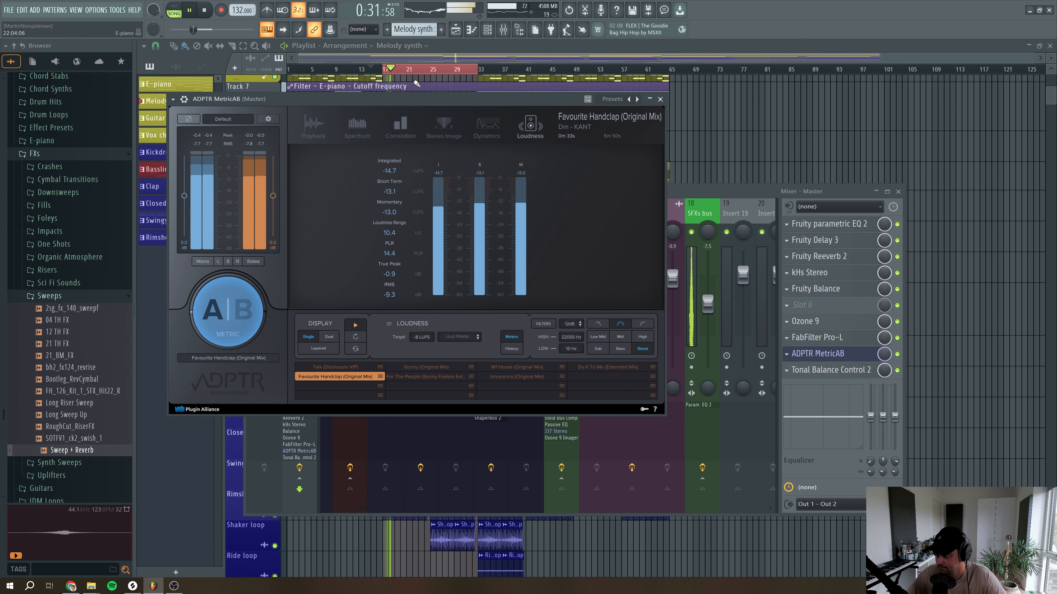
key(space)
click(649, 99)
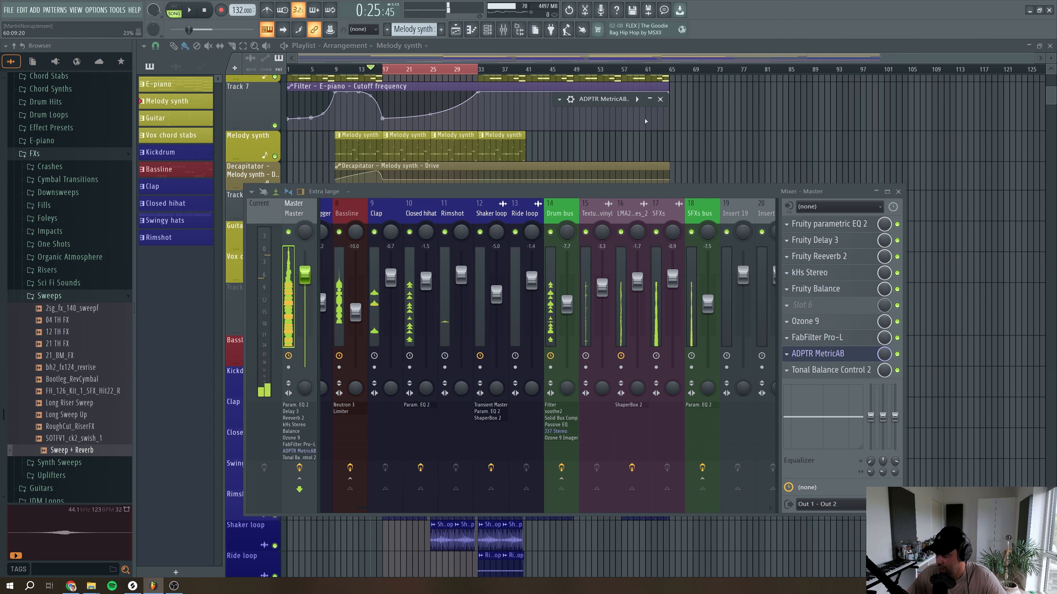
click(650, 100)
click(660, 100)
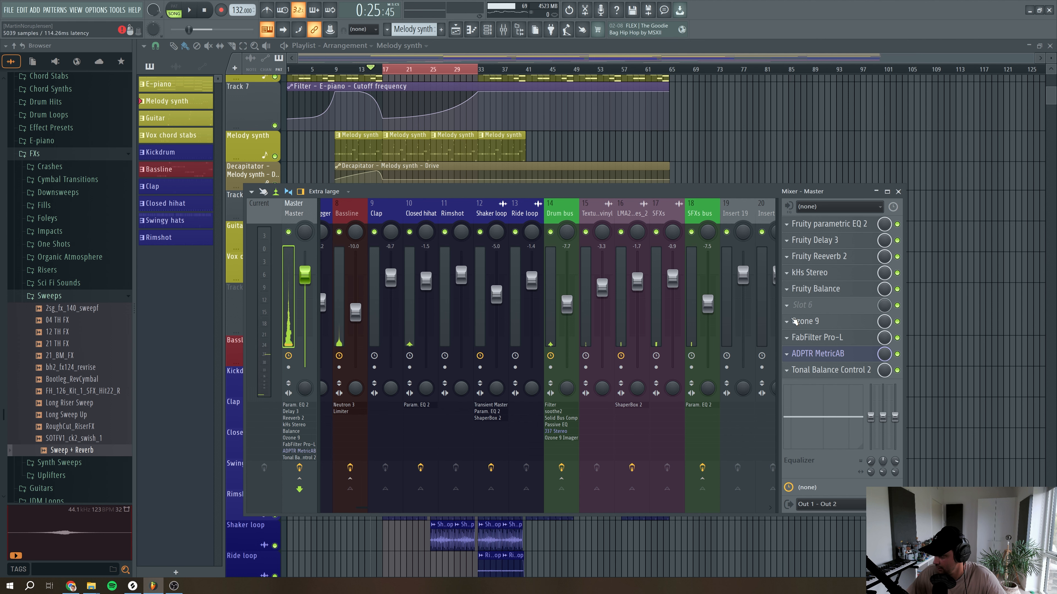
Load the Shadow Hills Mastering Compressor into slot 6 of the Master, ahead of Ozone 9
click(788, 305)
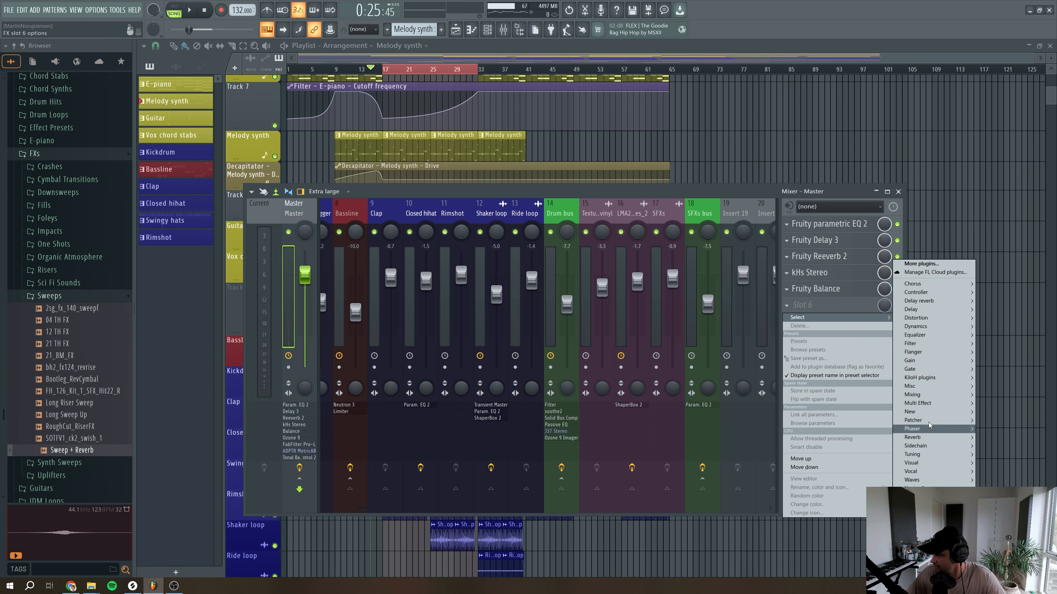
mouse_move(922, 395)
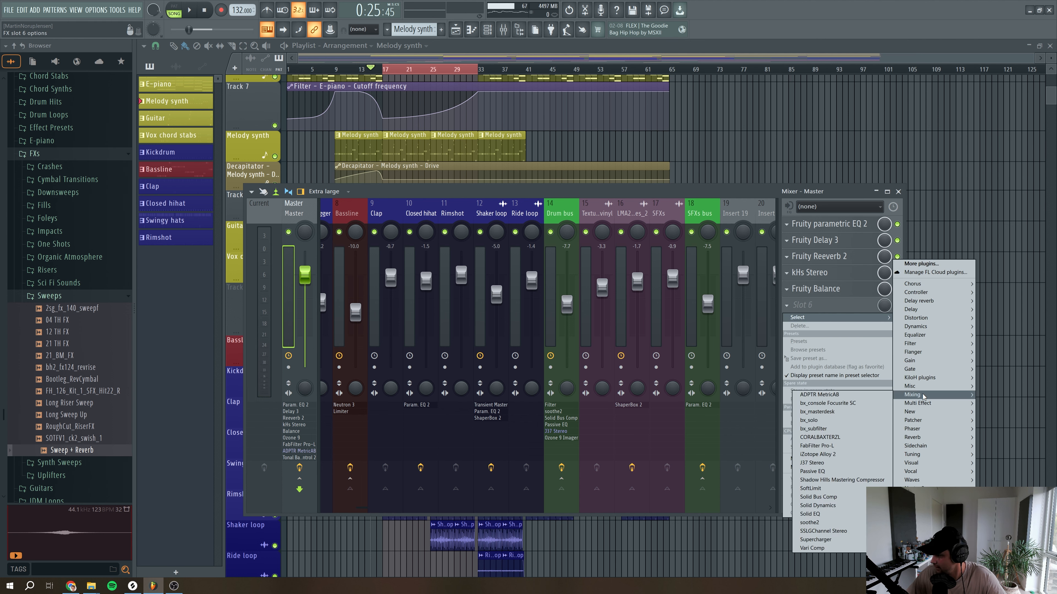
click(826, 479)
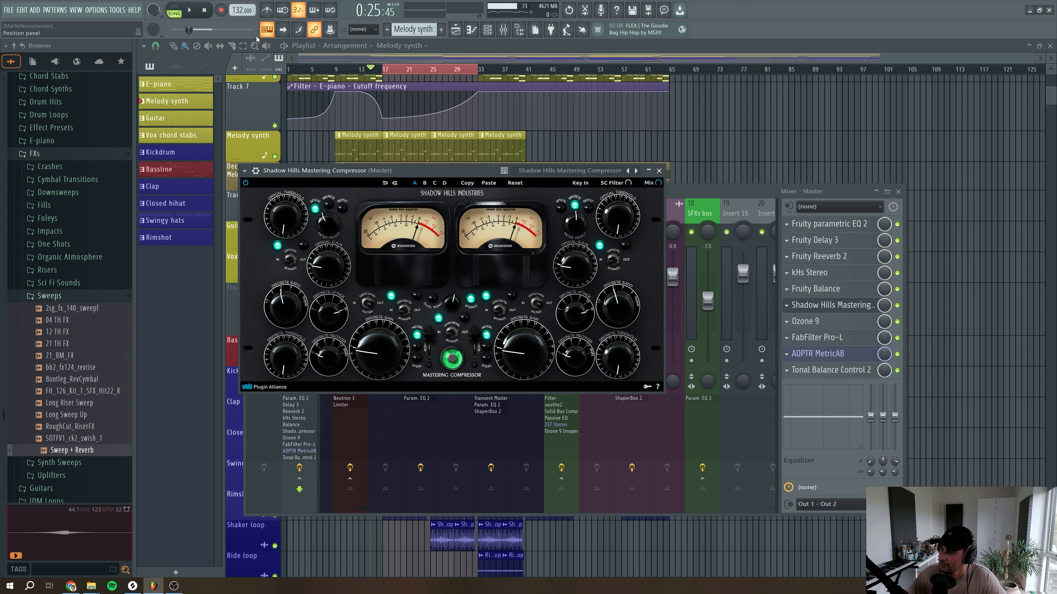
During playback from bar 17, set the Shadow Hills Mastering Compressor's Optical Threshold to 7 and Discrete Threshold to 8
drag(371, 61, 379, 62)
click(378, 68)
key(space)
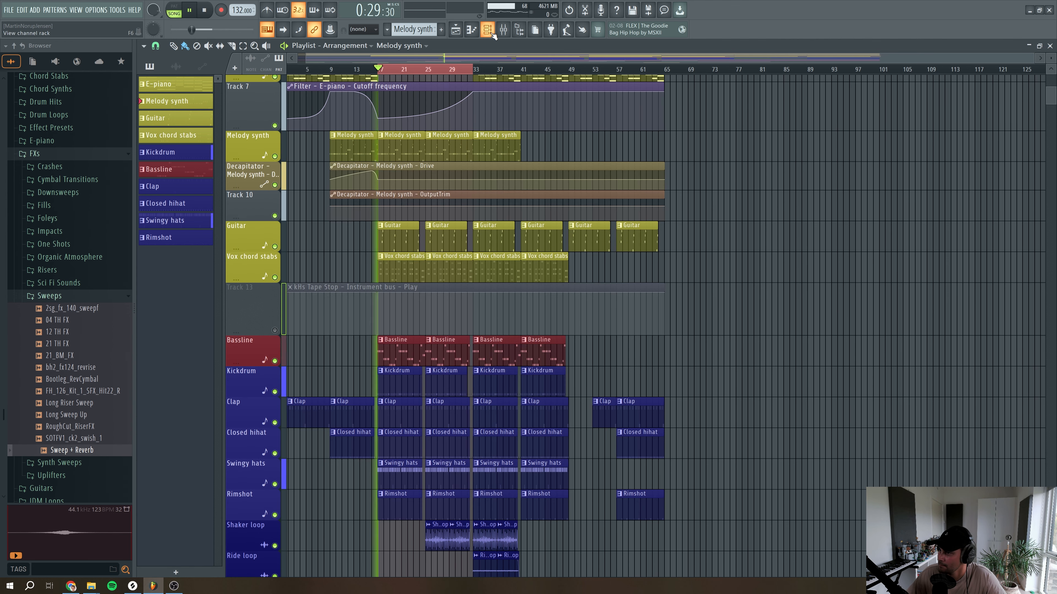
click(502, 29)
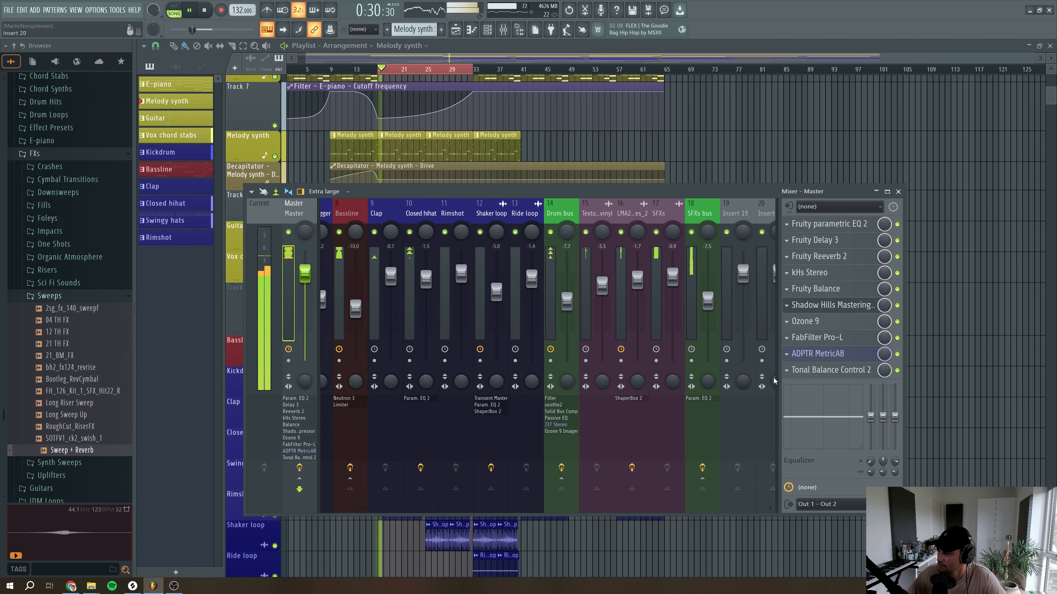
click(829, 304)
drag(285, 232, 286, 223)
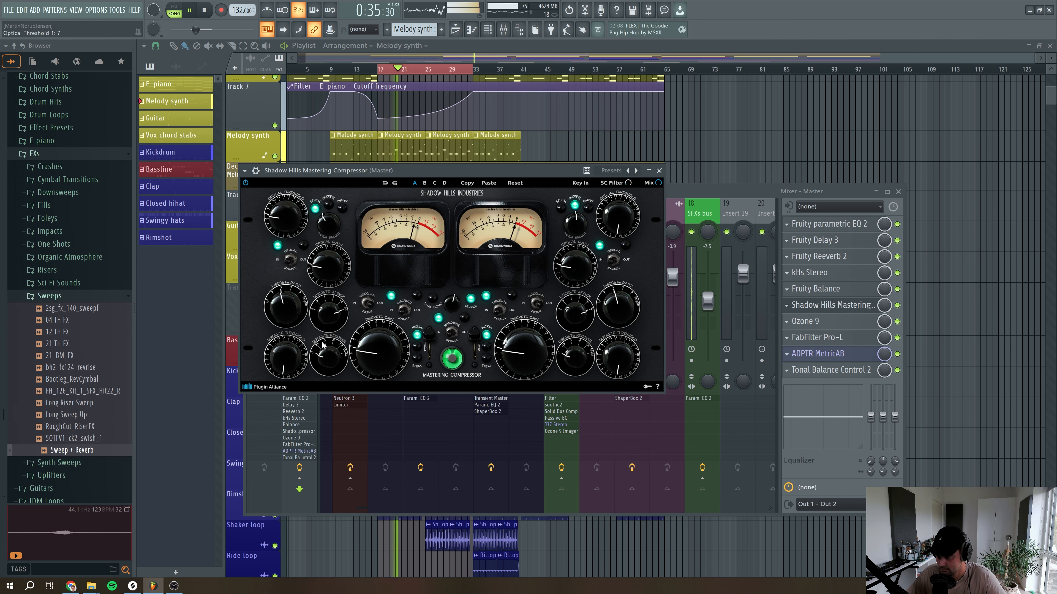
drag(285, 363, 284, 353)
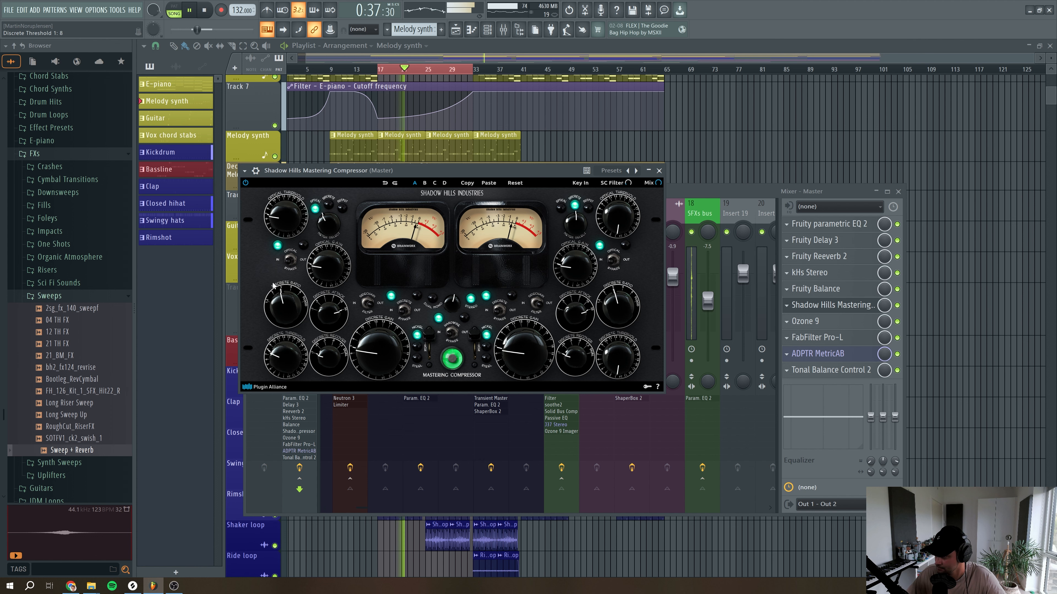
key(space)
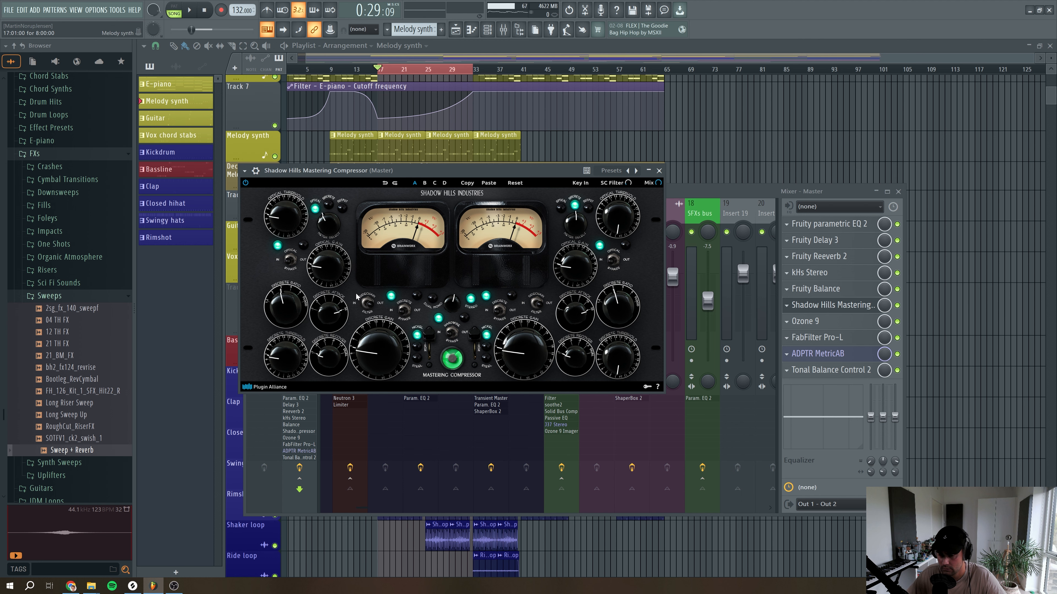
Compare the Master with the Shadow Hills compressor bypassed and enabled, and measure its loudness in MetricAB
key(space)
scroll(366, 354, up, 1)
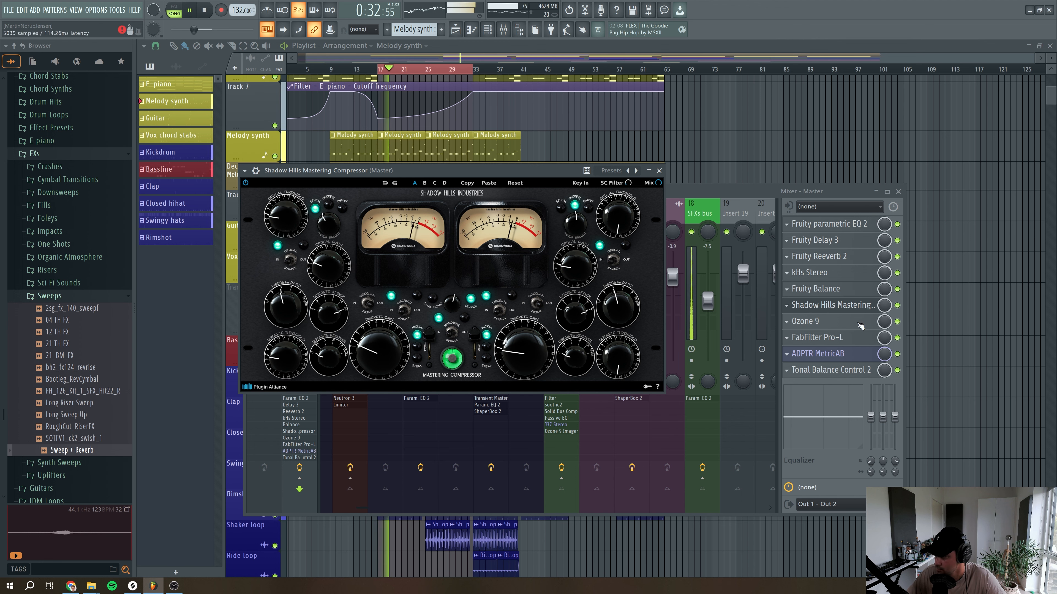
click(898, 306)
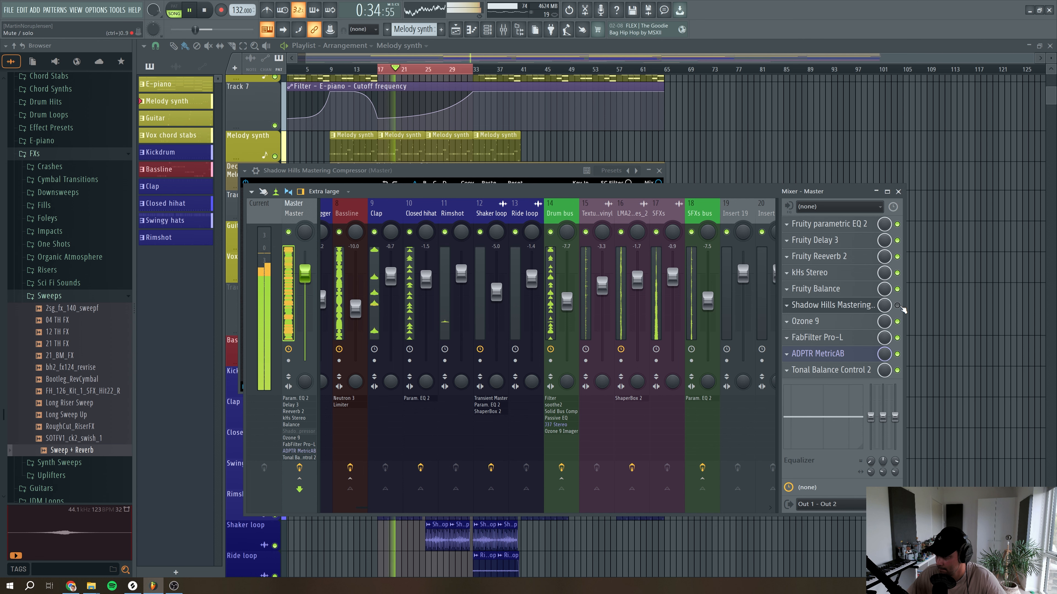
click(898, 305)
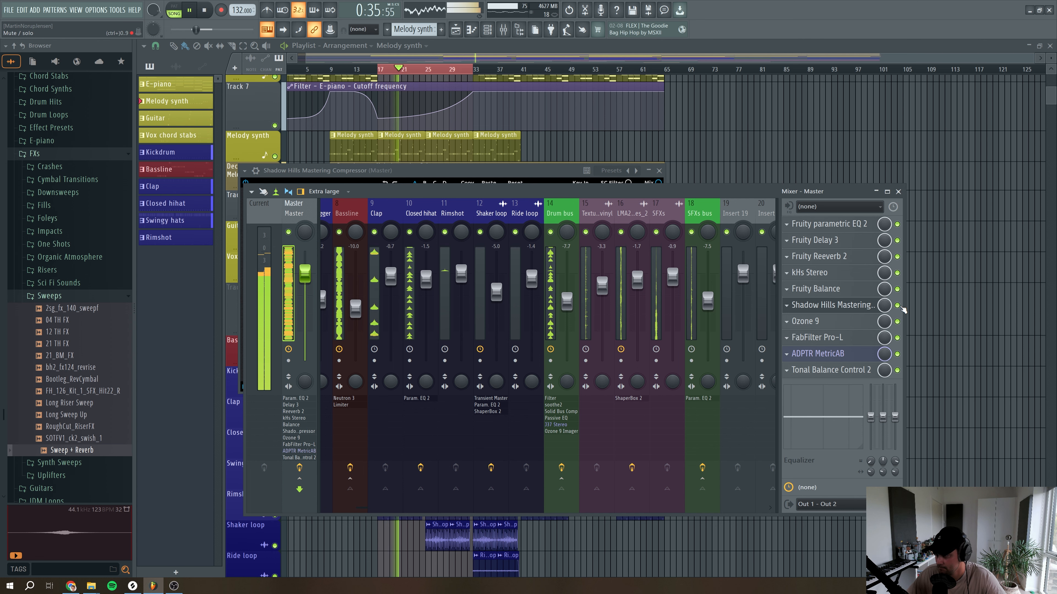
click(856, 356)
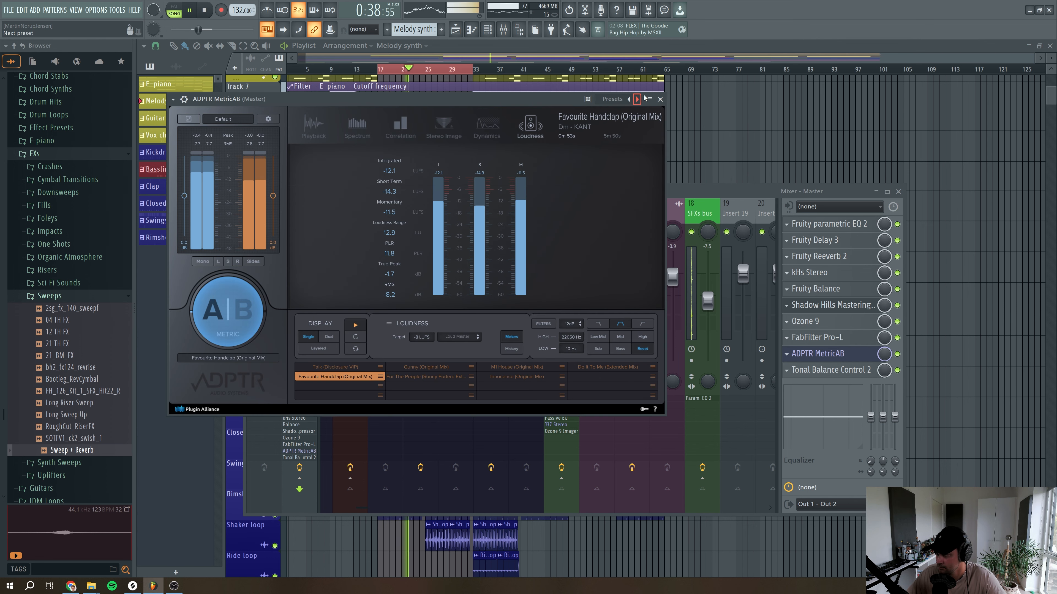
key(space)
click(660, 99)
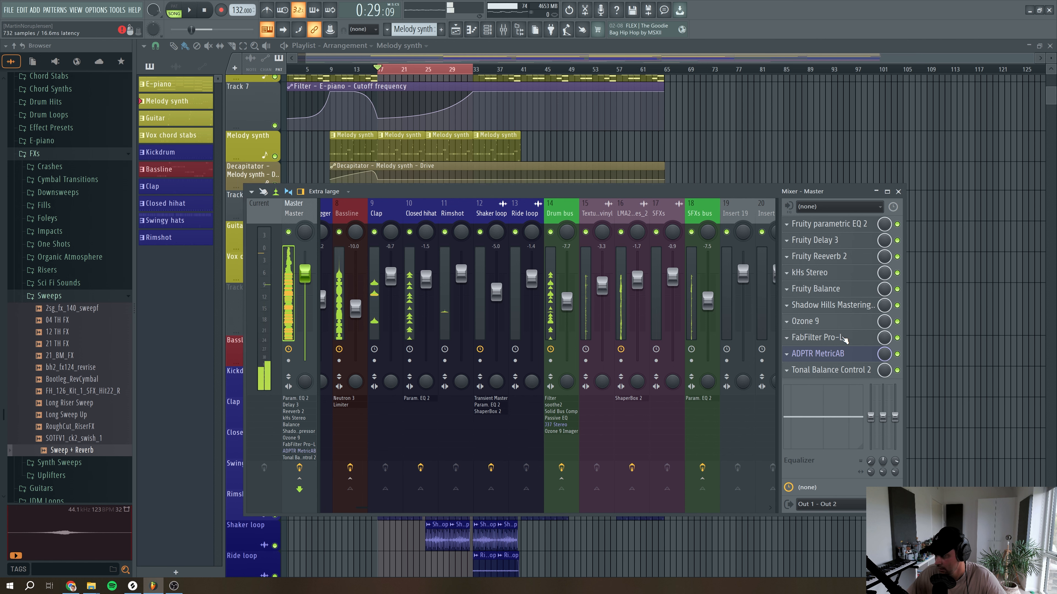
Set FabFilter Pro-L's gain to +2.26 dB on the Master and check the loudness in MetricAB during playback
click(844, 338)
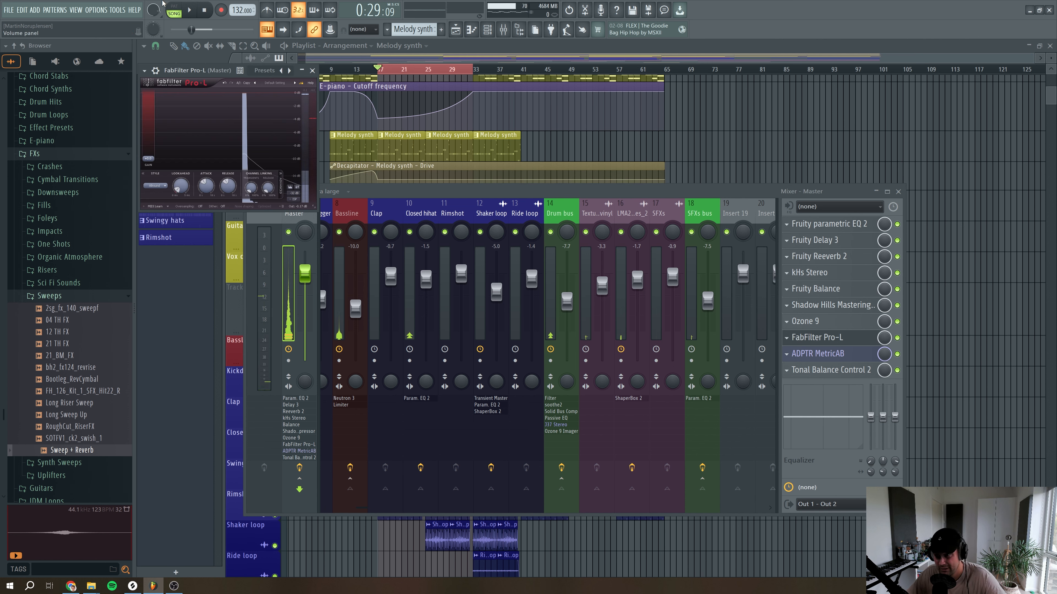
drag(141, 75, 378, 186)
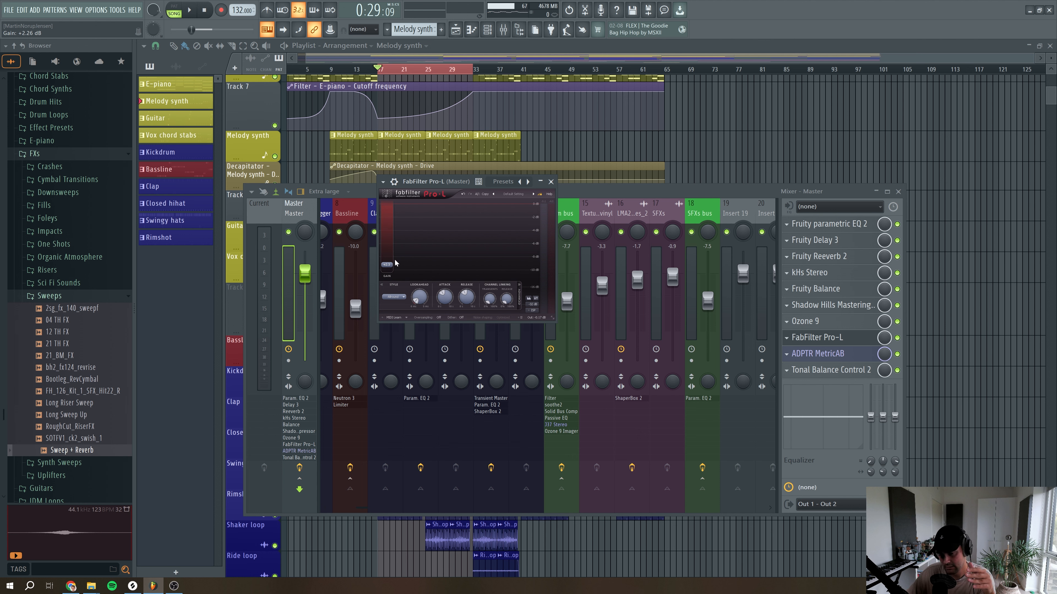
key(space)
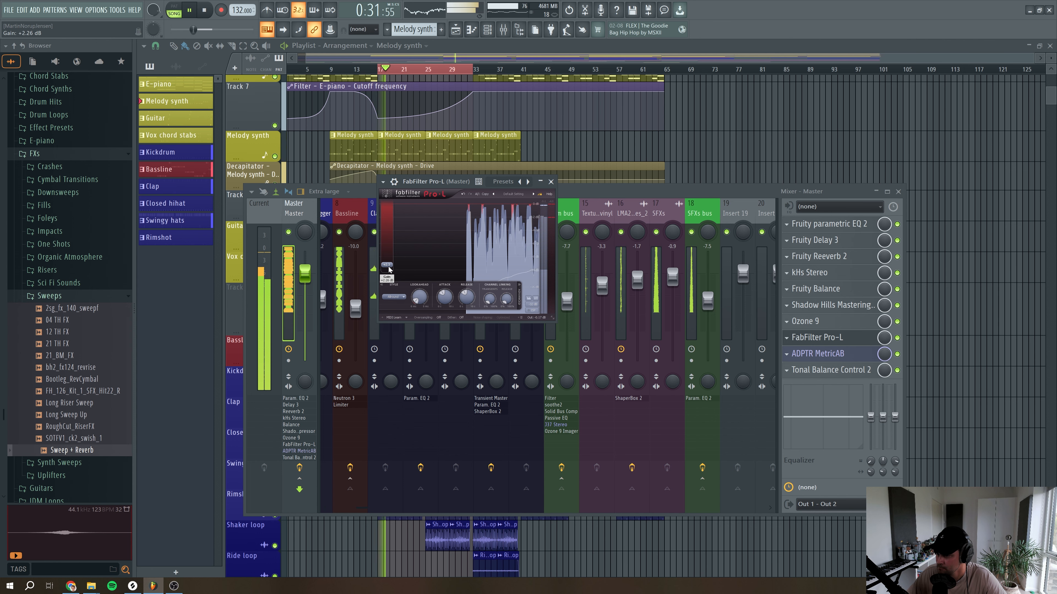
click(852, 357)
click(851, 356)
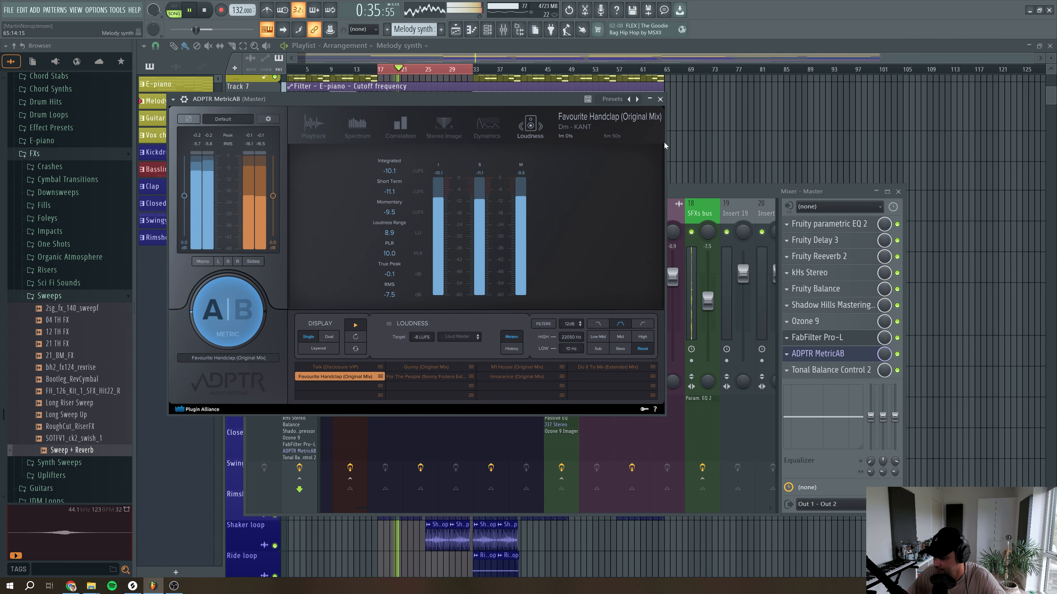
click(660, 100)
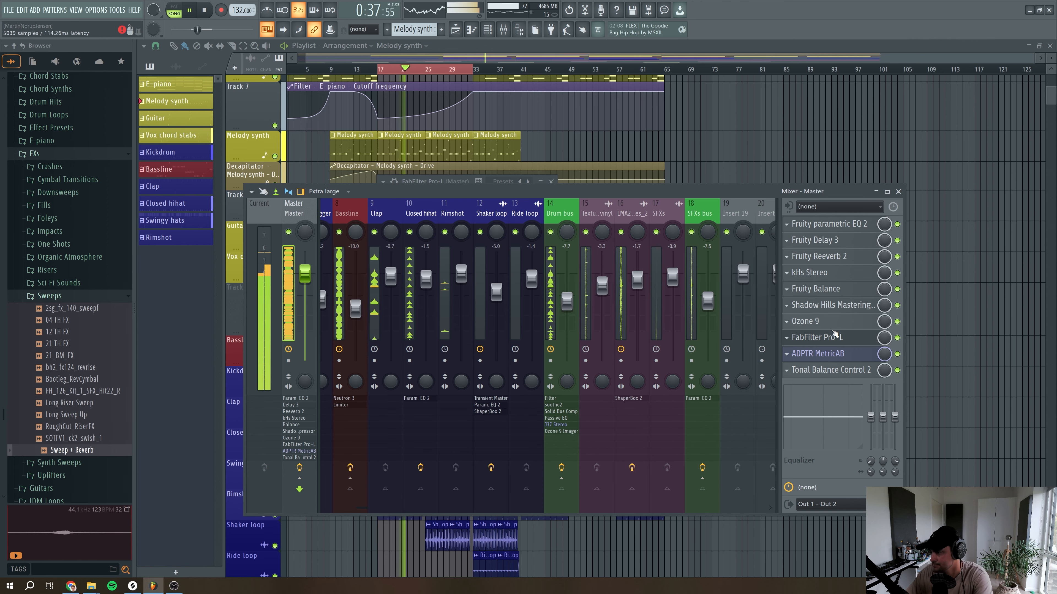
Raise FabFilter Pro-L's gain on the Master to about +3 dB and close the limiter
click(833, 337)
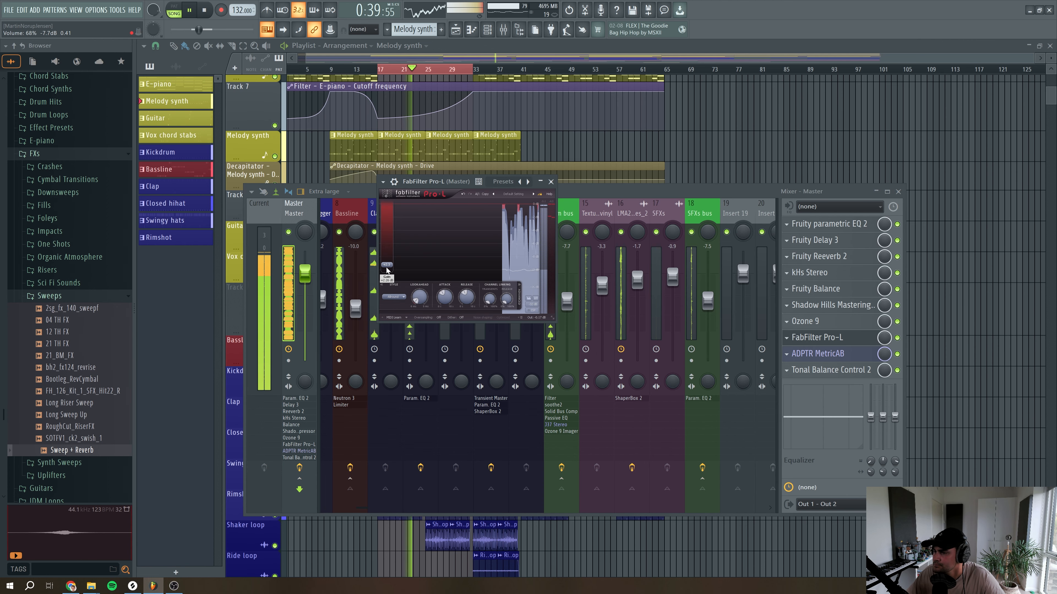
drag(387, 270, 387, 268)
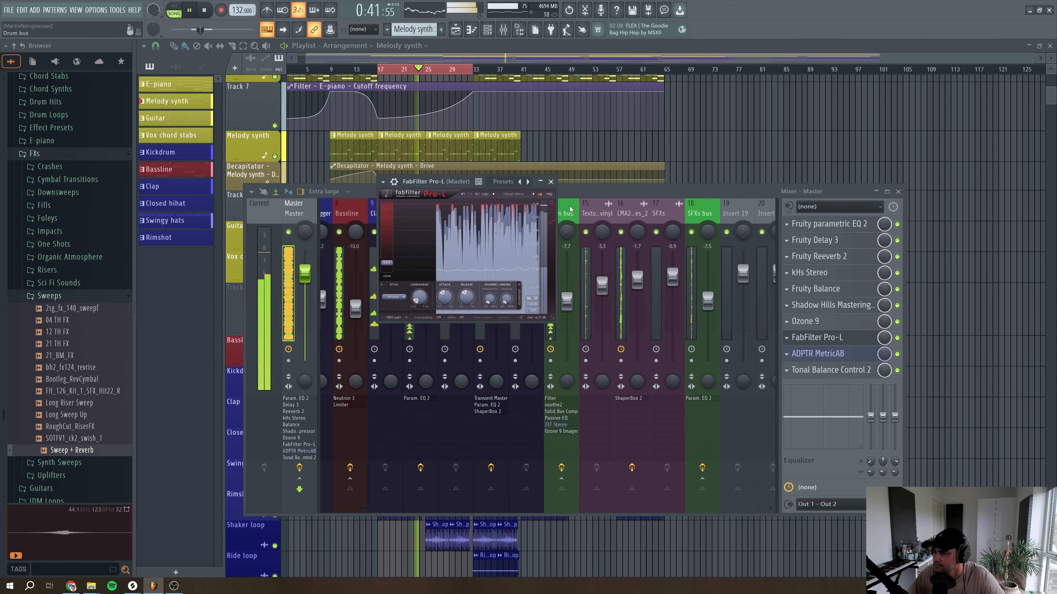
click(833, 337)
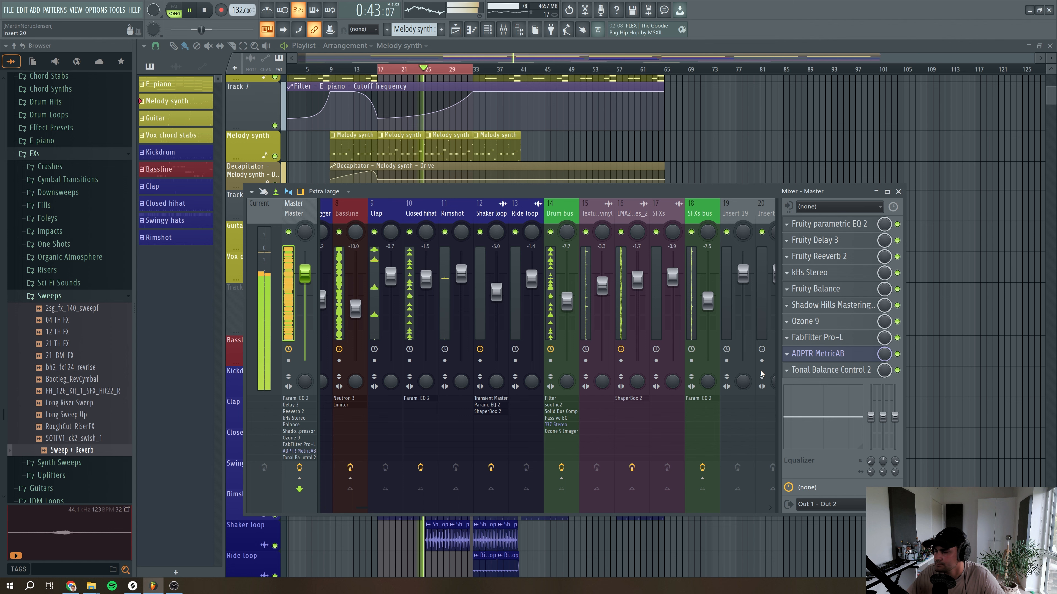
Check the Master in Tonal Balance Control 2 and FabFilter Pro-L, and measure its loudness in MetricAB
click(833, 370)
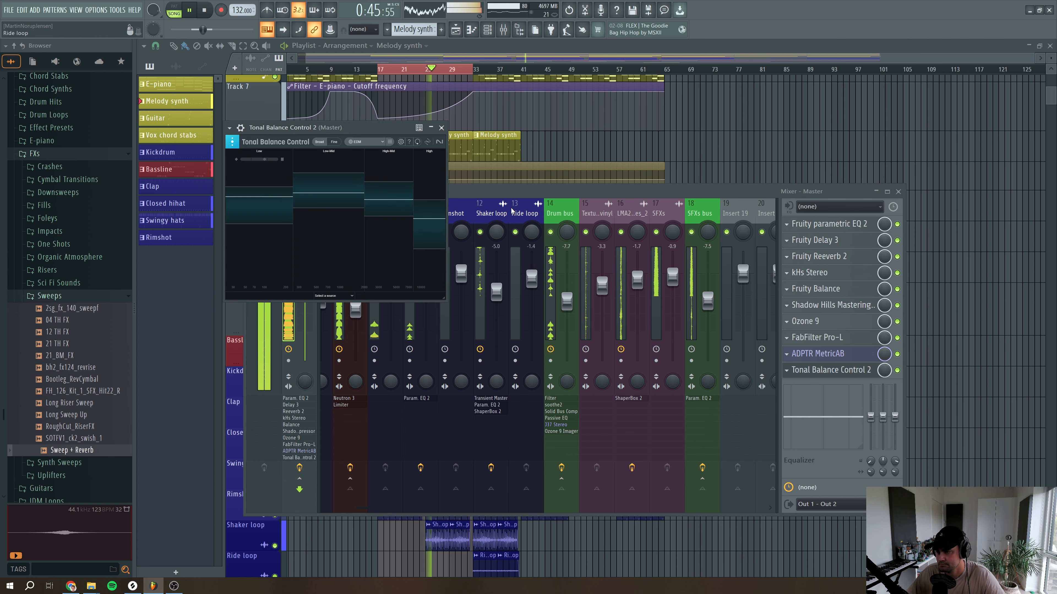
click(441, 128)
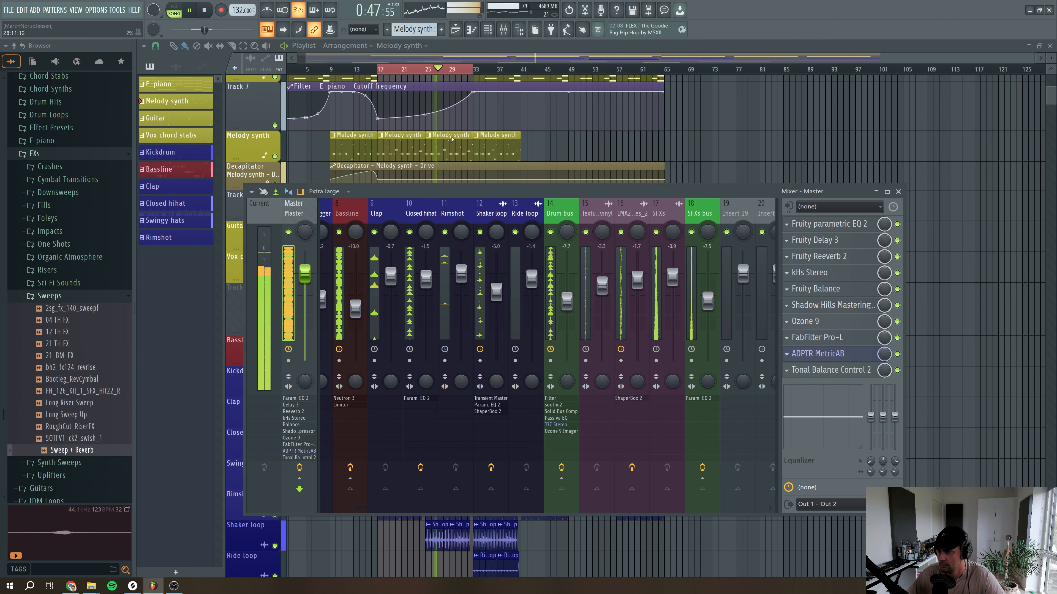
click(817, 337)
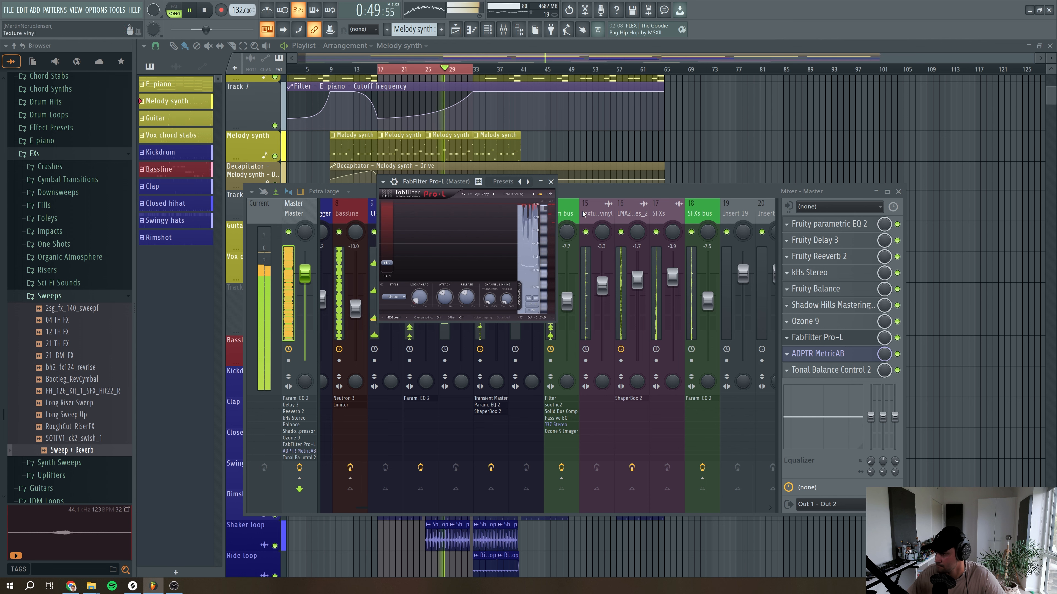
click(551, 181)
click(817, 353)
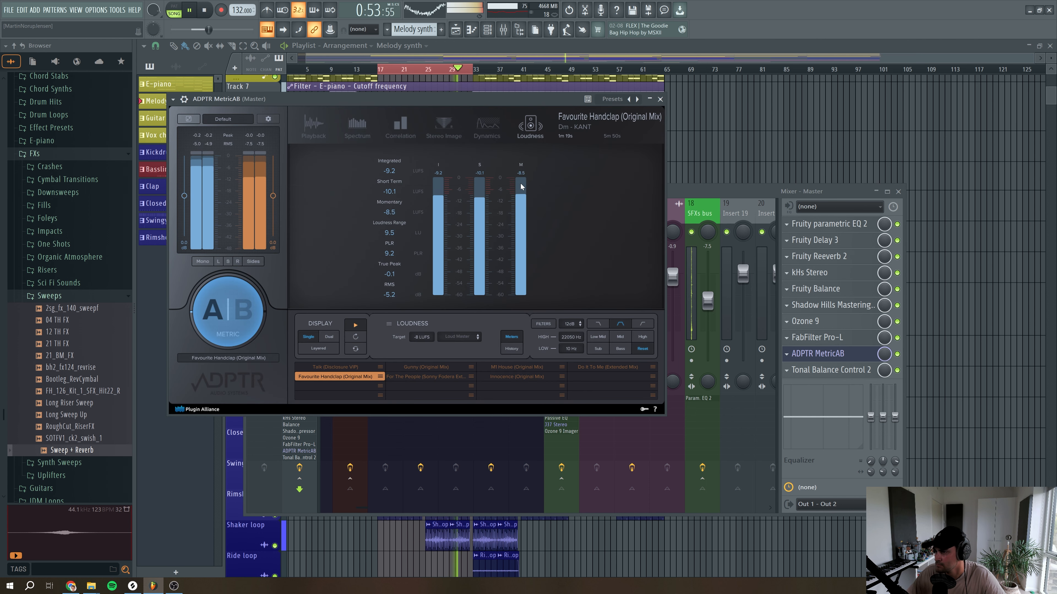
click(660, 99)
key(space)
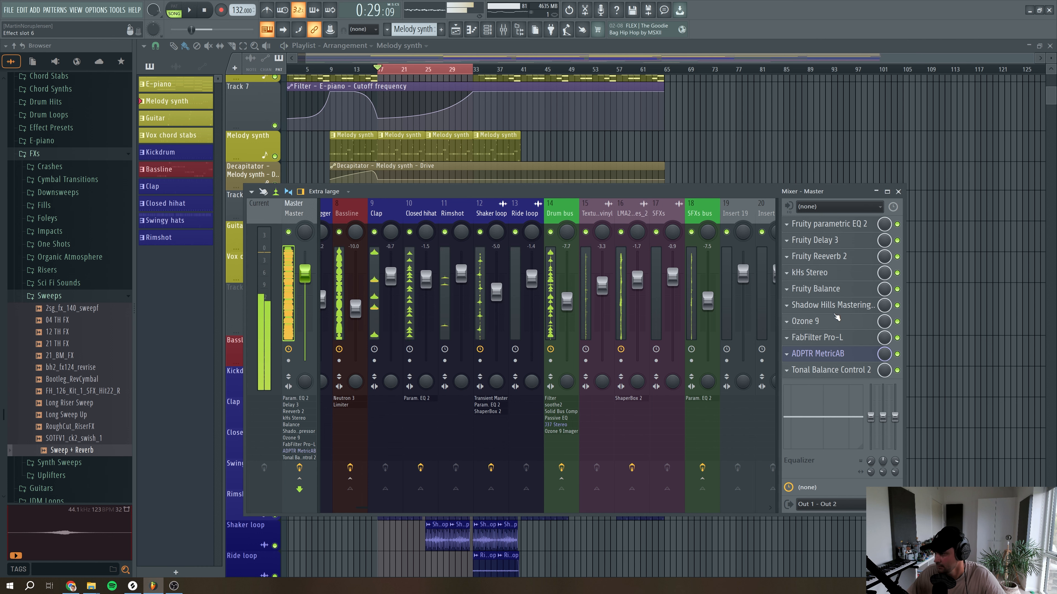
Review the Shadow Hills compressor, close it, and add an Imager module to Ozone 9 ahead of the Maximizer
click(831, 304)
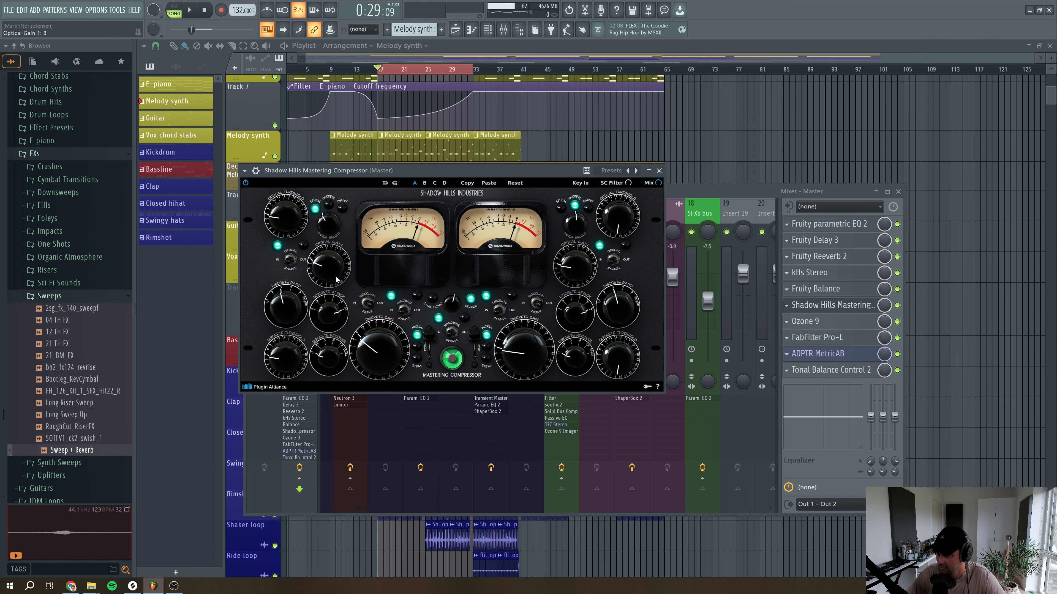
click(659, 170)
key(space)
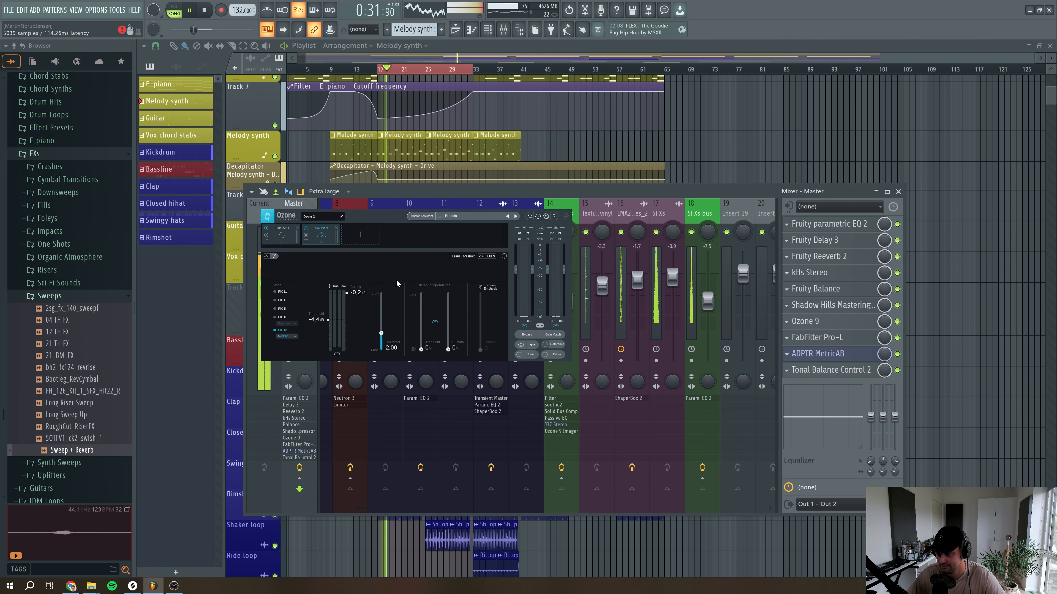
key(space)
click(358, 235)
click(360, 282)
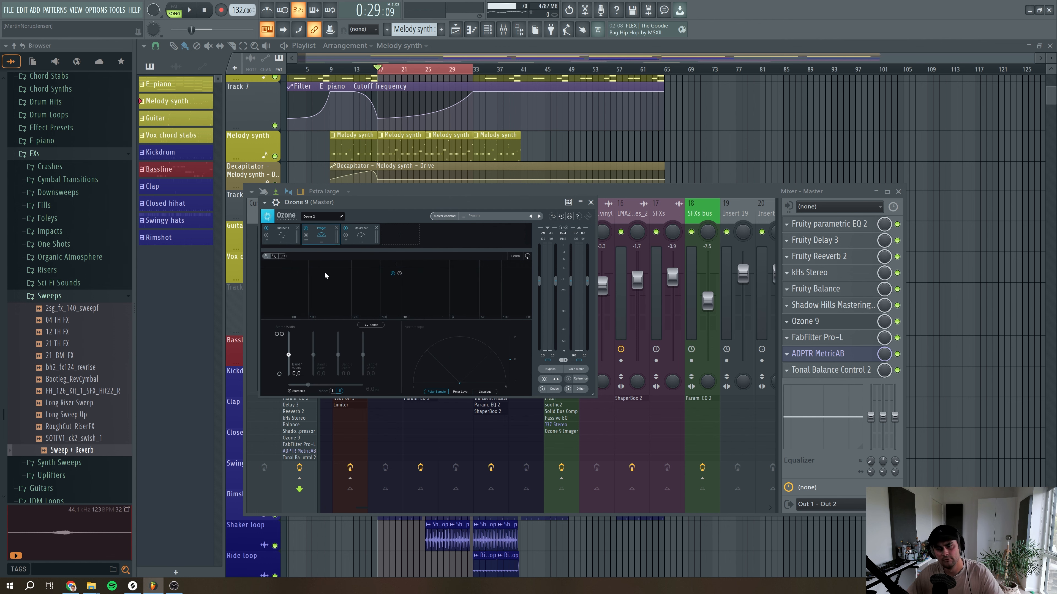
Split the Imager into four bands, set band 1 width to -100, band 3 to 12.7 and band 4 to 27.8, with Stereoize at 6.0
key(space)
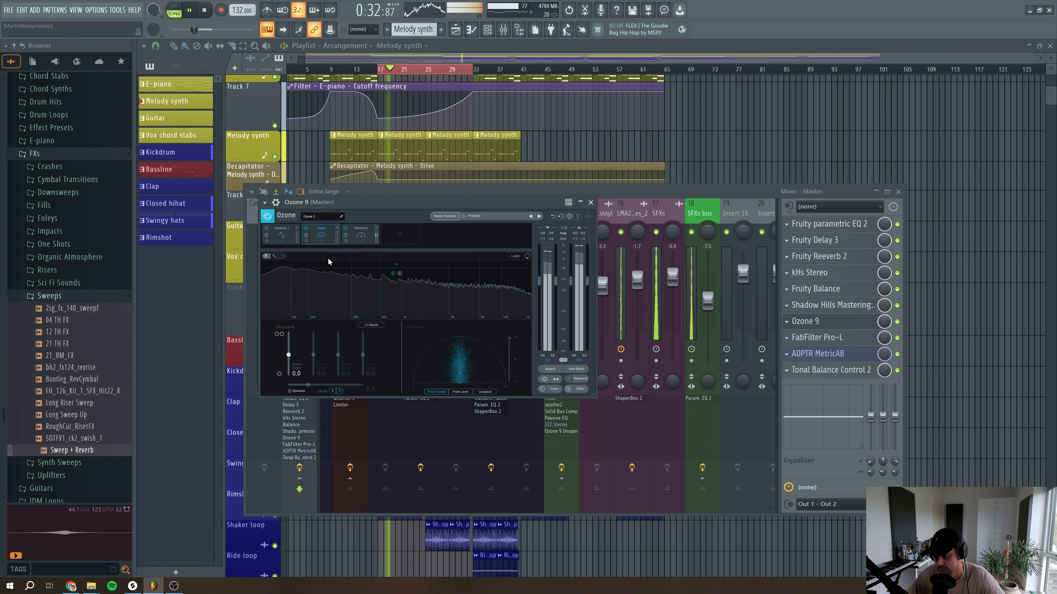
click(319, 264)
drag(288, 354, 288, 377)
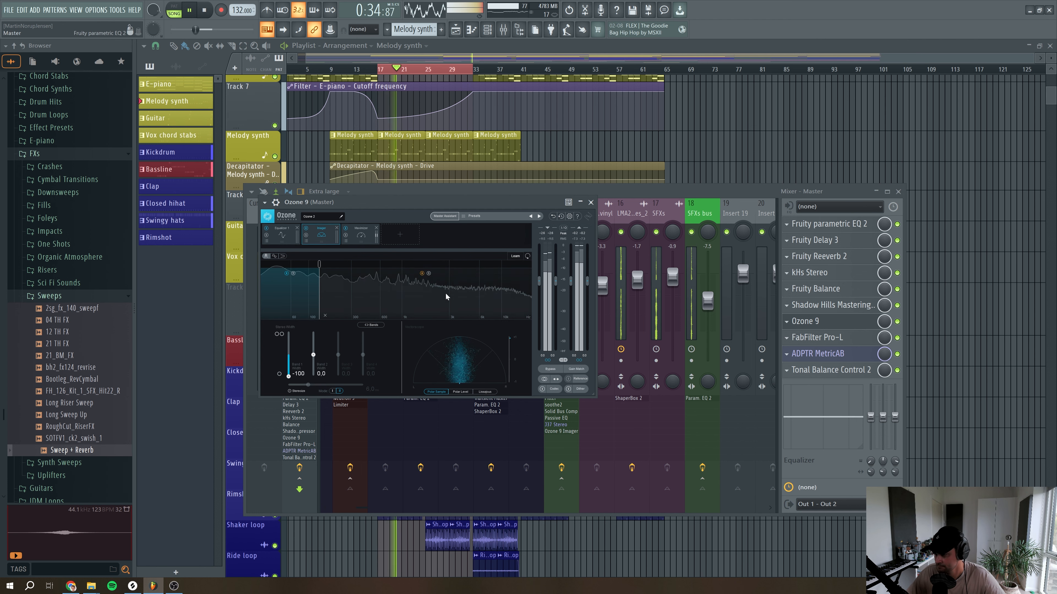
click(486, 264)
click(402, 264)
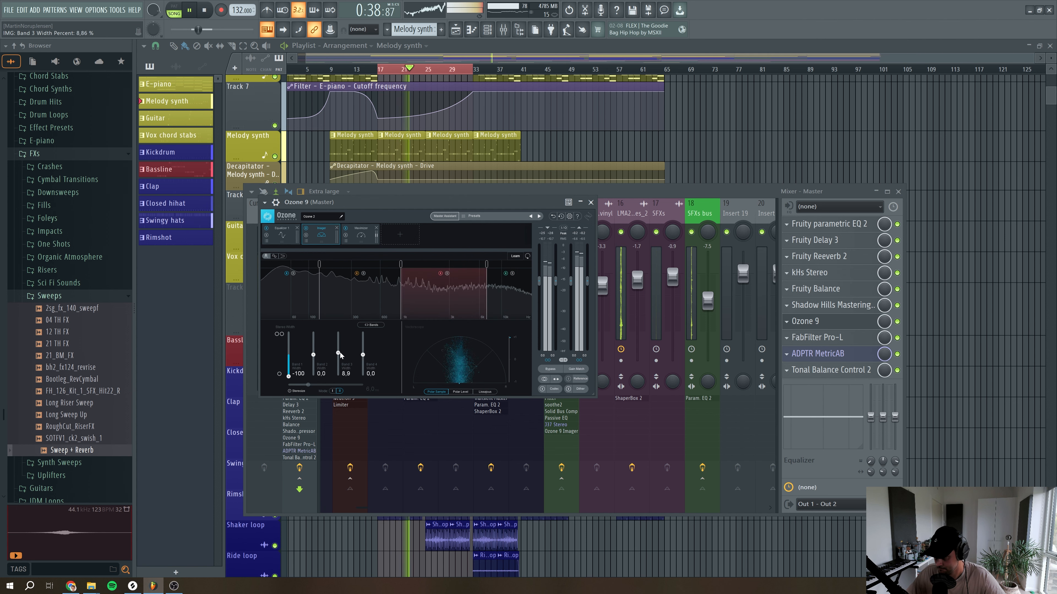
click(289, 391)
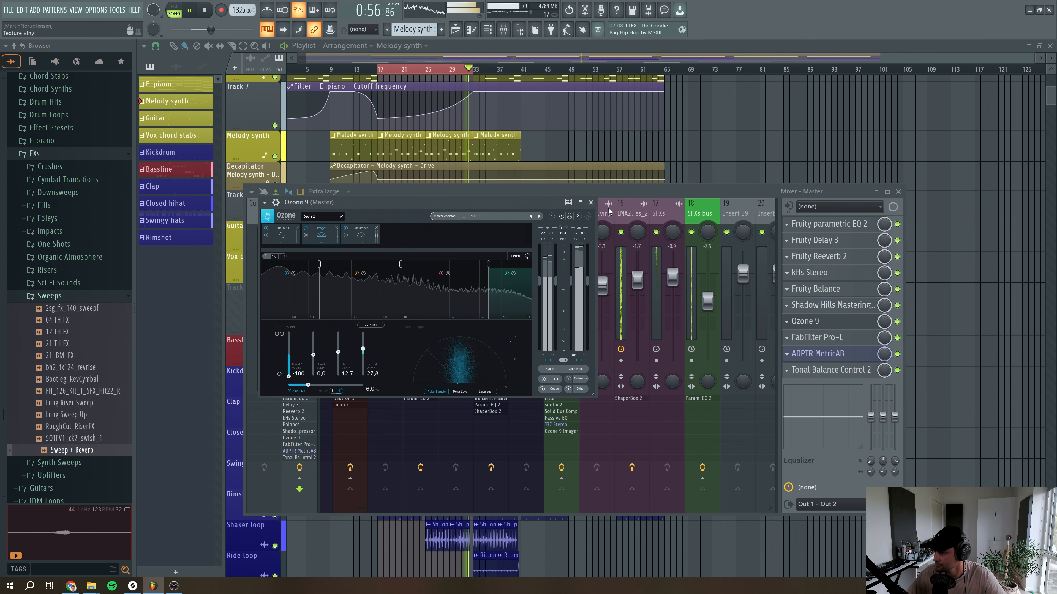
click(592, 203)
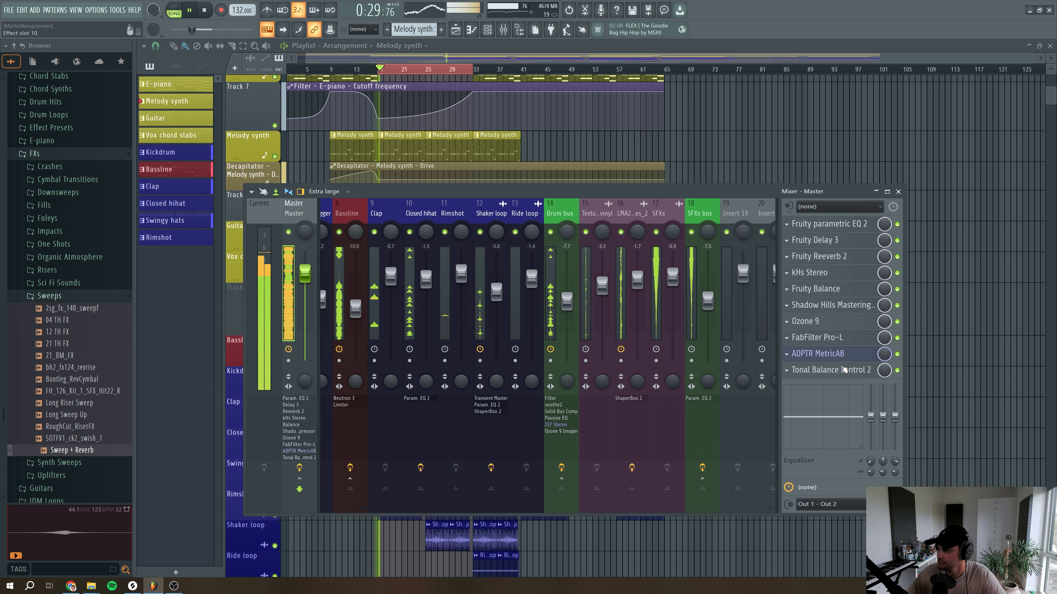
Recheck the Master's loudness in MetricAB and the limiting in FabFilter Pro-L, and stop playback
click(841, 356)
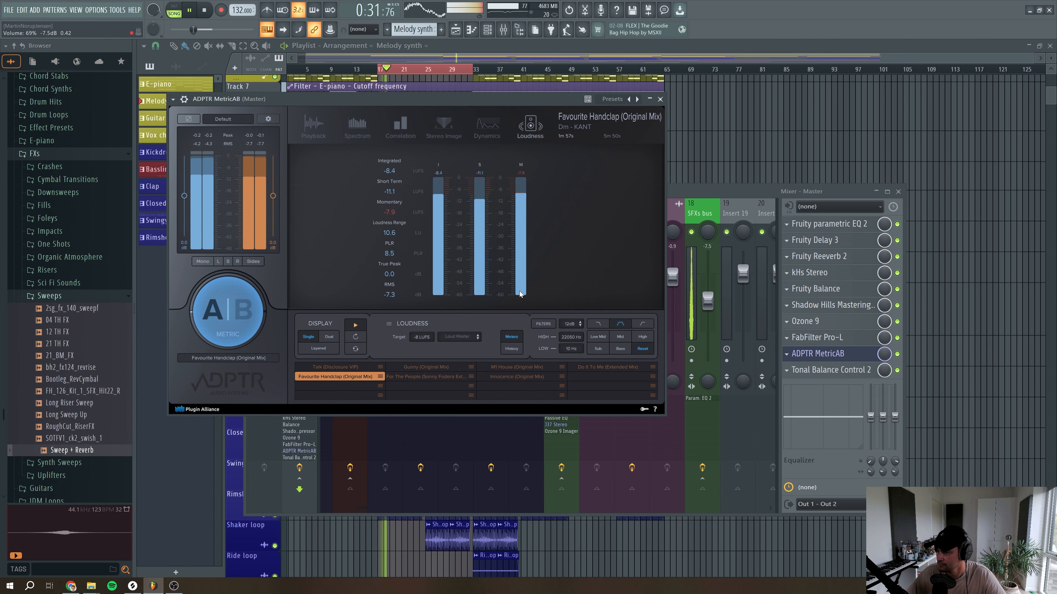
click(659, 98)
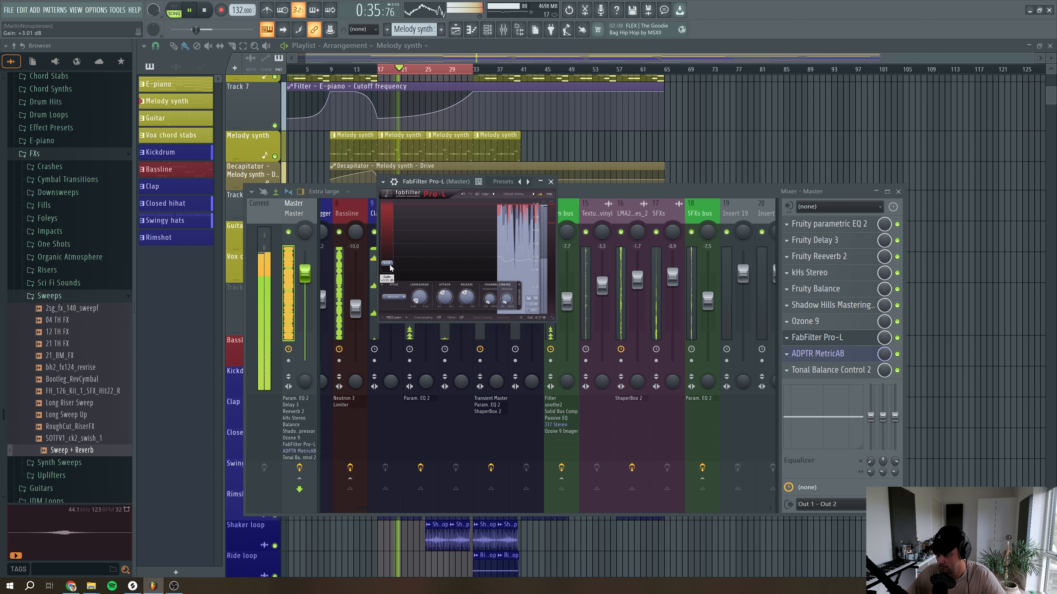
click(552, 181)
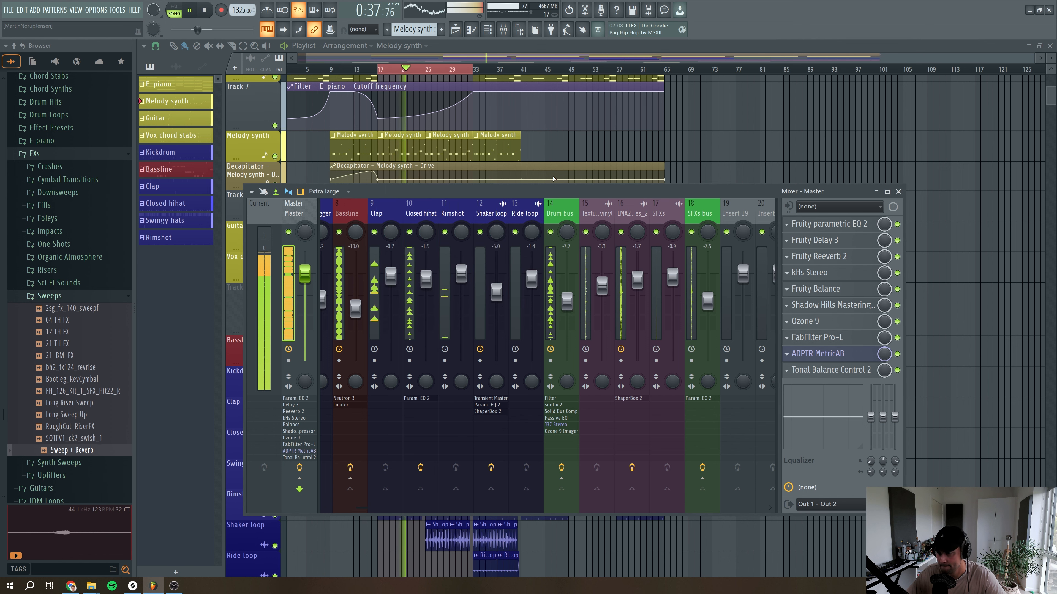
key(space)
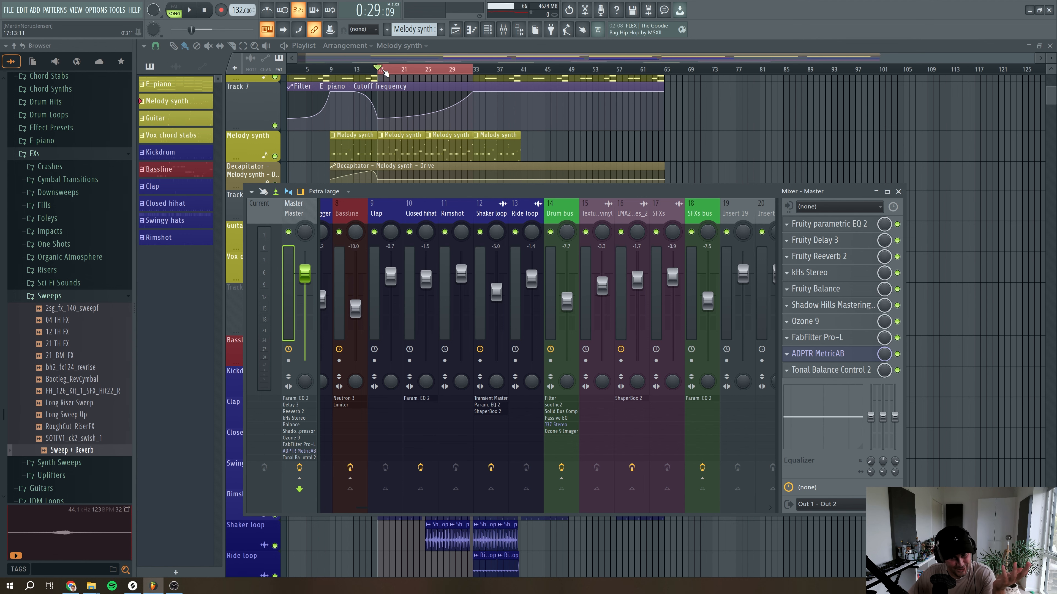
Clear the playlist's time selection and close the mixer to bring the full arrangement into view
mouse_move(383, 71)
mouse_down()
mouse_move(482, 76)
mouse_move(374, 59)
mouse_up()
ctrl+click(477, 74)
drag(310, 71, 251, 69)
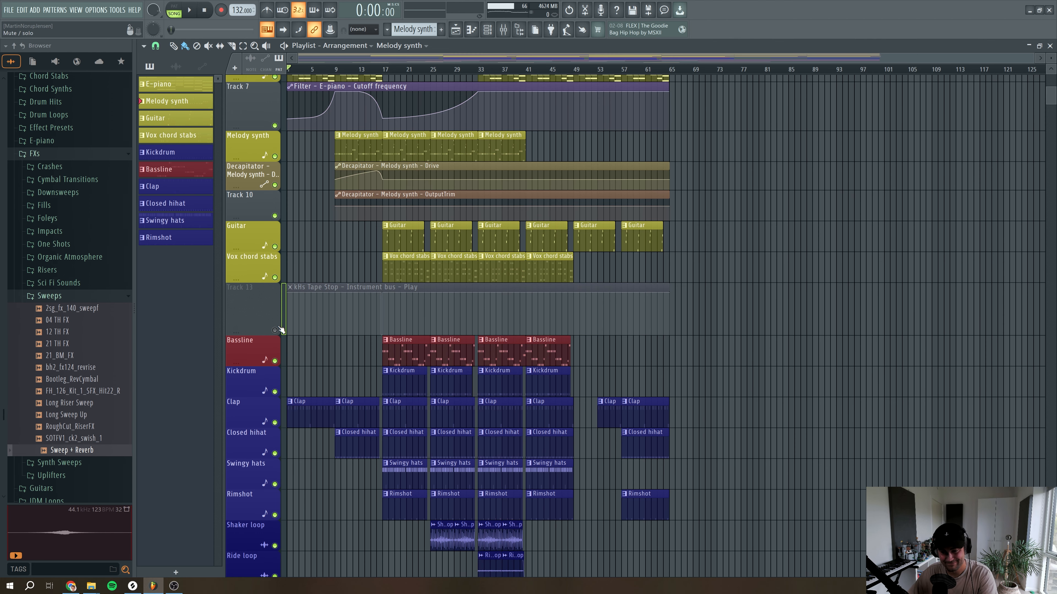
Play the song from the beginning and unmute Track 13 with the kHs Tape Stop automation of the Instrument bus
key(space)
scroll(308, 469, up, 3)
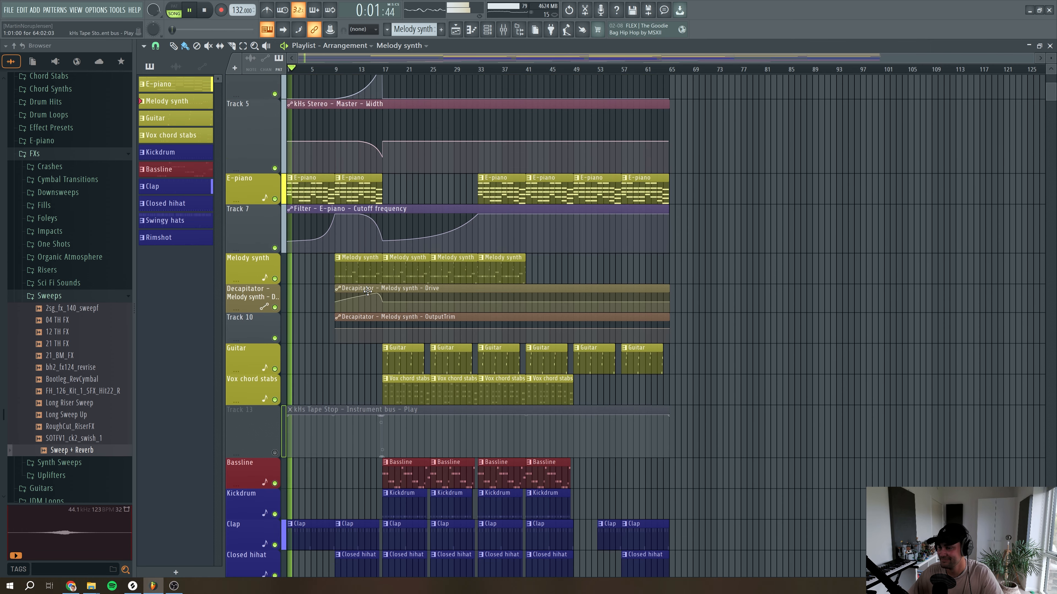
click(275, 453)
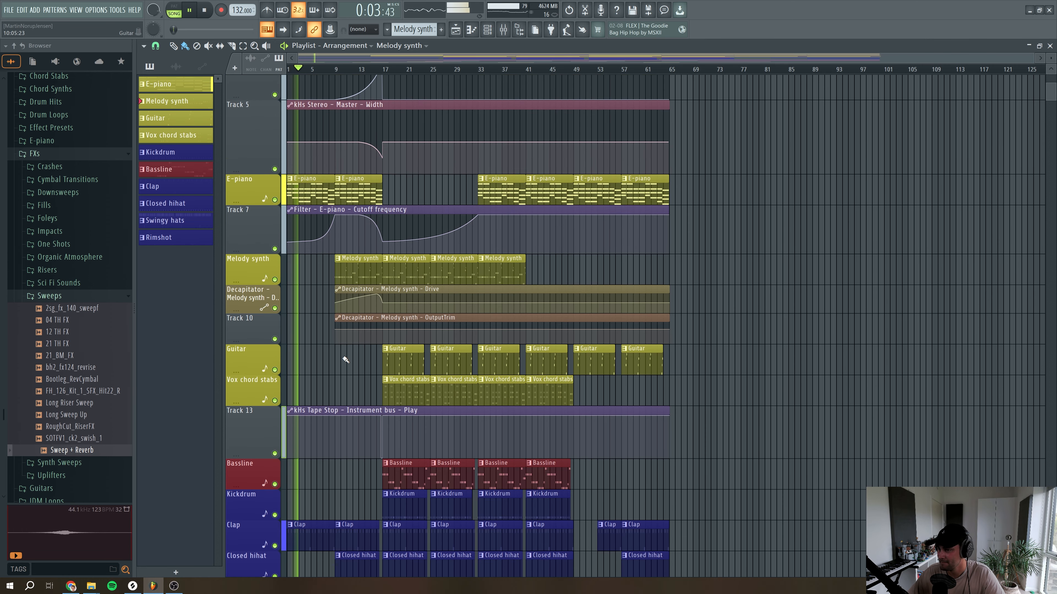
Listen through the mastered arrangement while reviewing its automation, instrument, drum and effect tracks, and stop playback in the closing section
scroll(345, 359, up, 2)
scroll(345, 359, up, 3)
scroll(345, 360, down, 4)
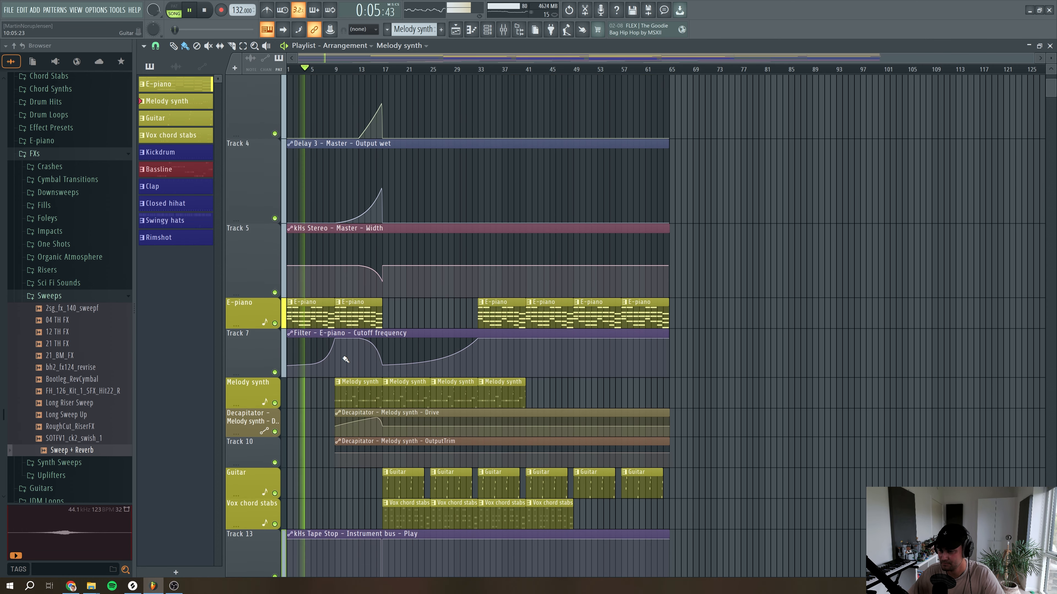
scroll(345, 360, up, 3)
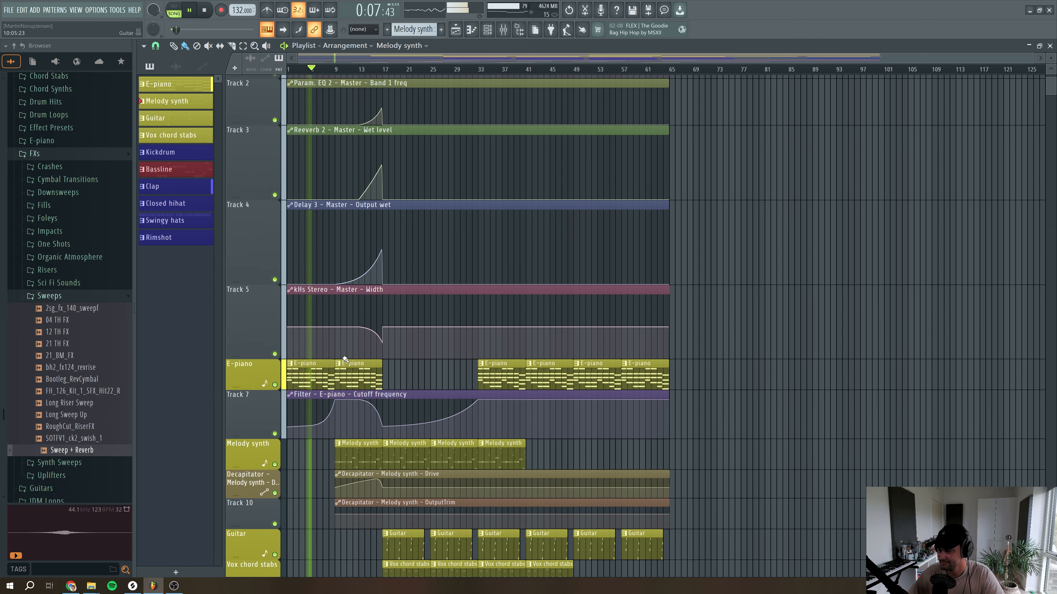
scroll(345, 359, down, 2)
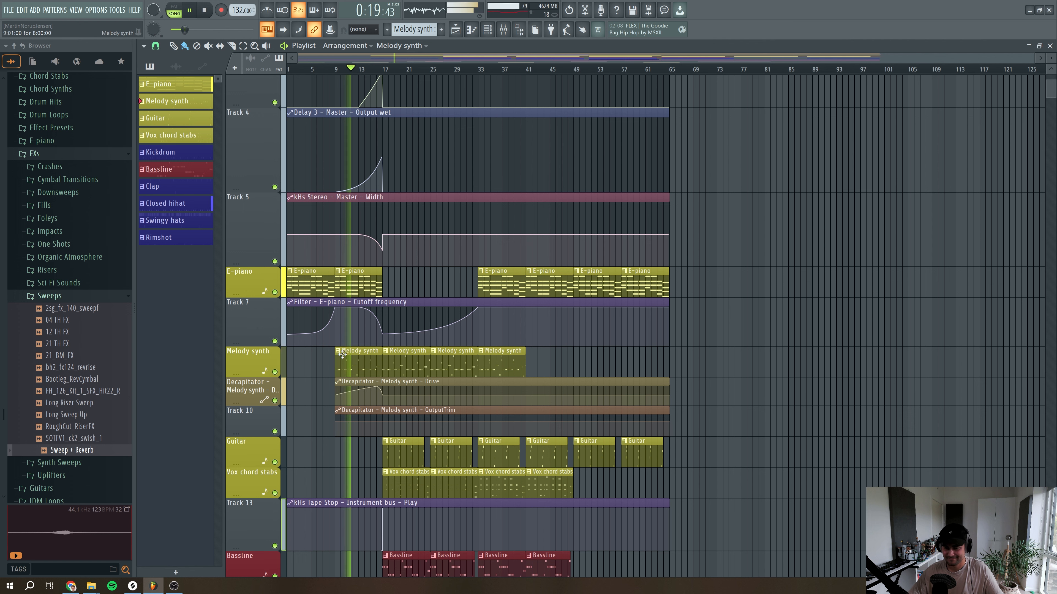
drag(355, 390, 356, 392)
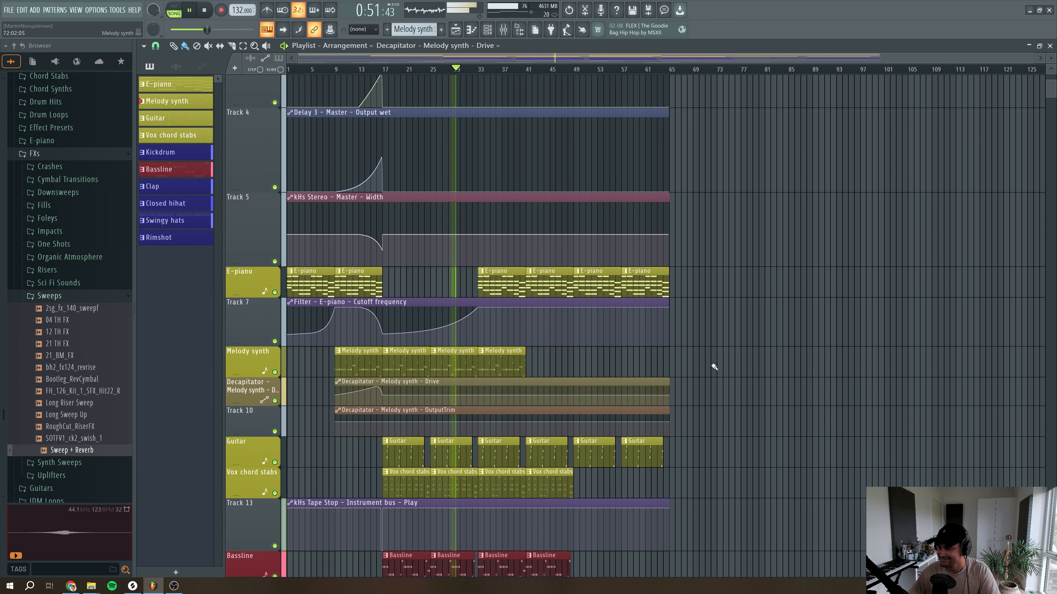
scroll(714, 367, down, 12)
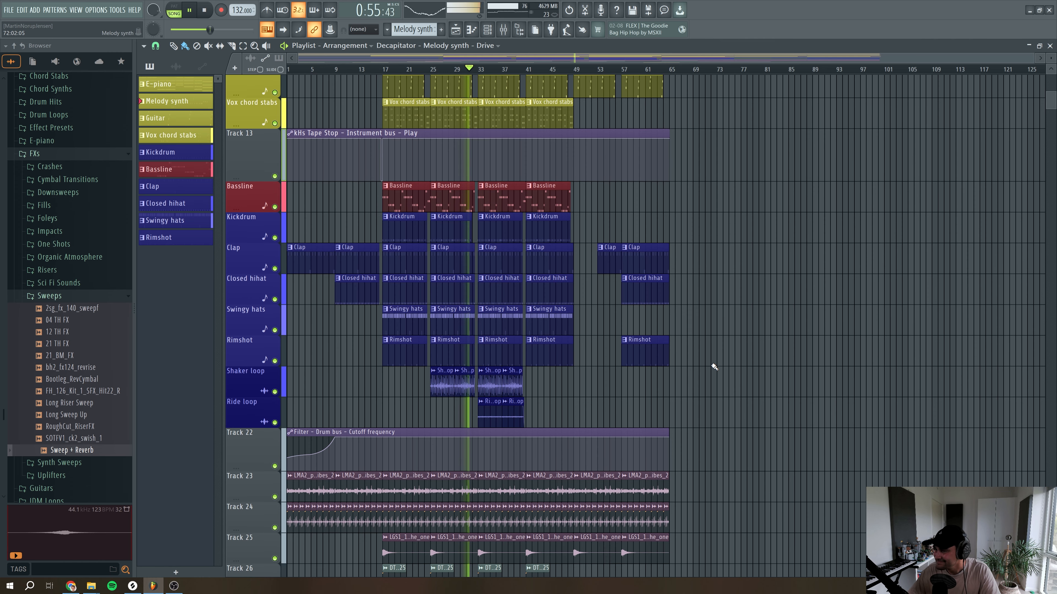
scroll(713, 367, down, 1)
scroll(714, 367, down, 1)
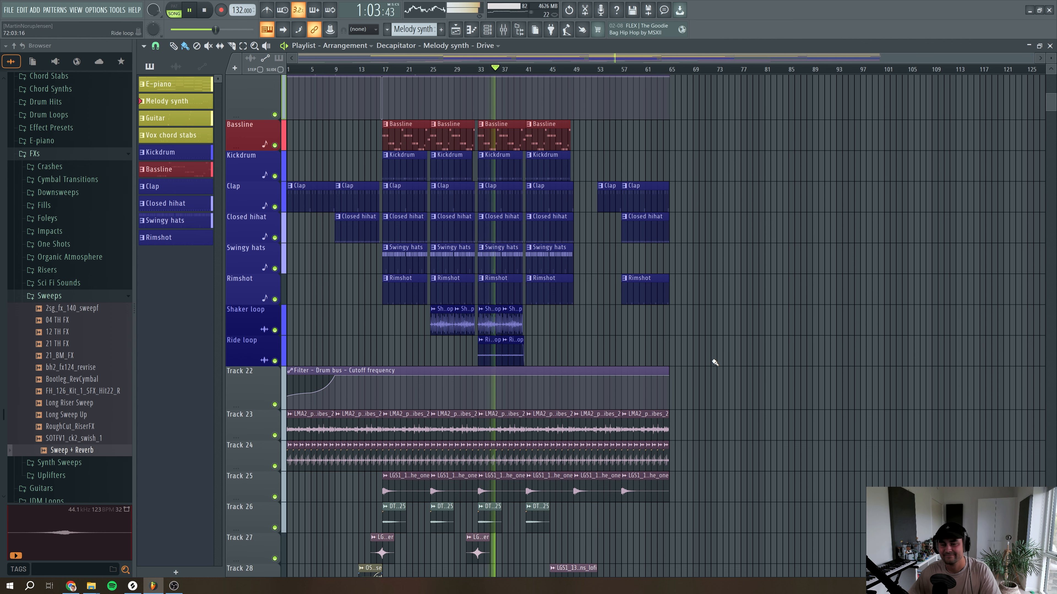
scroll(714, 367, up, 10)
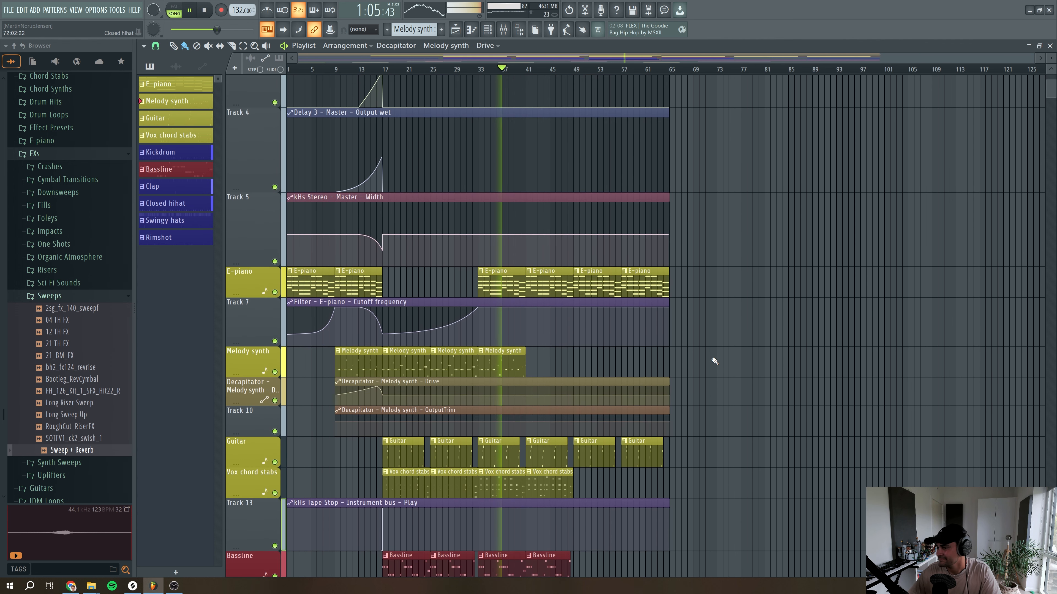
scroll(714, 362, down, 1)
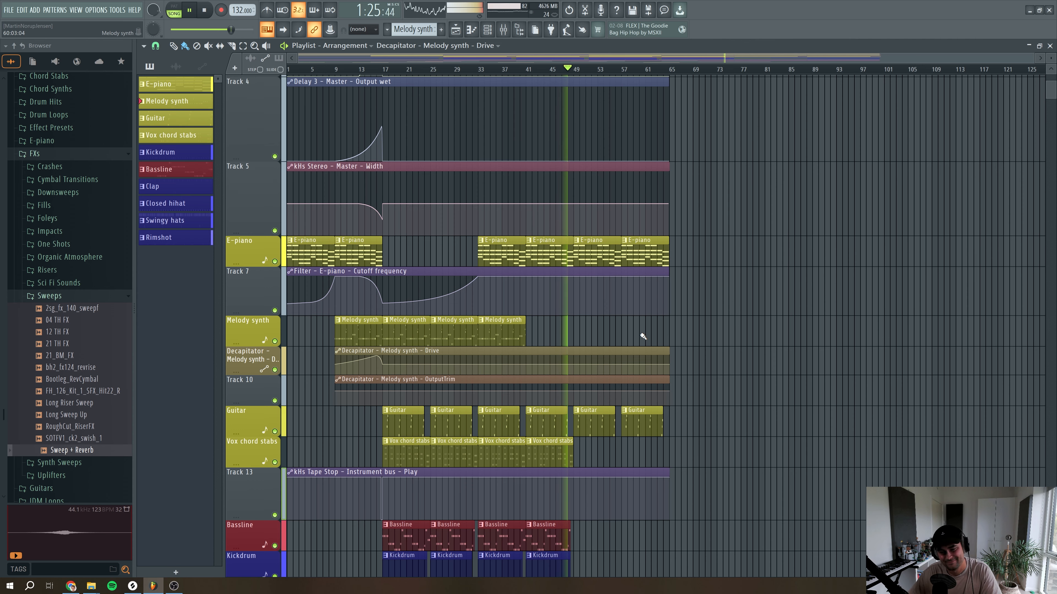
scroll(646, 319, down, 1)
scroll(645, 319, down, 7)
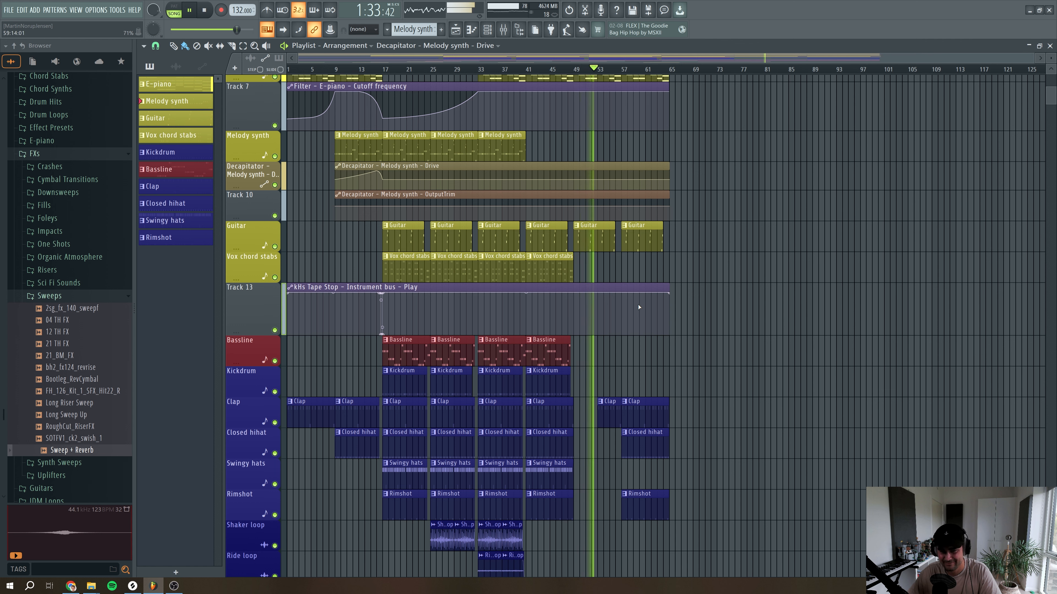
key(space)
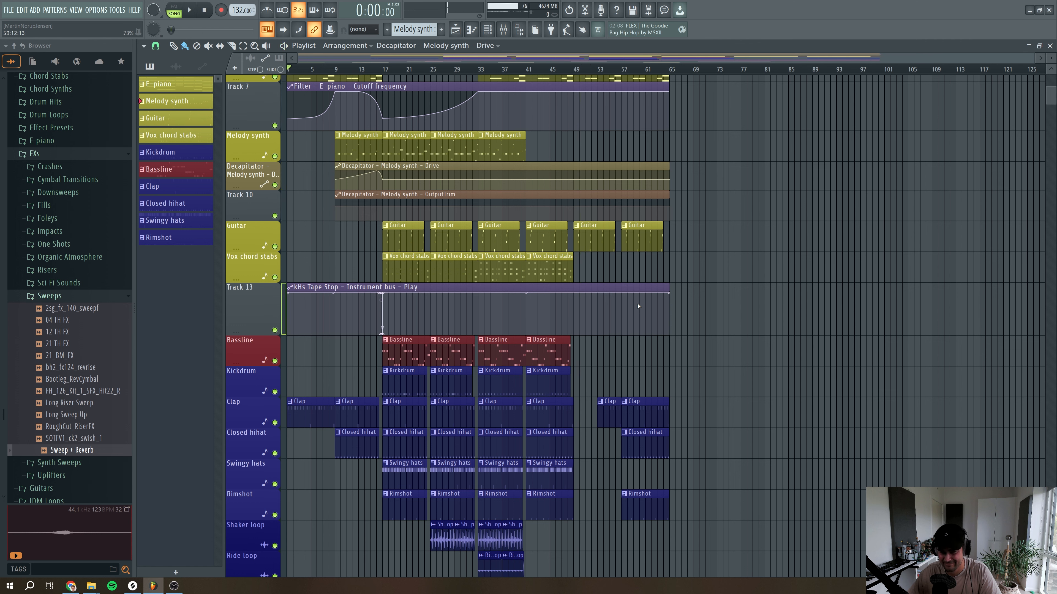